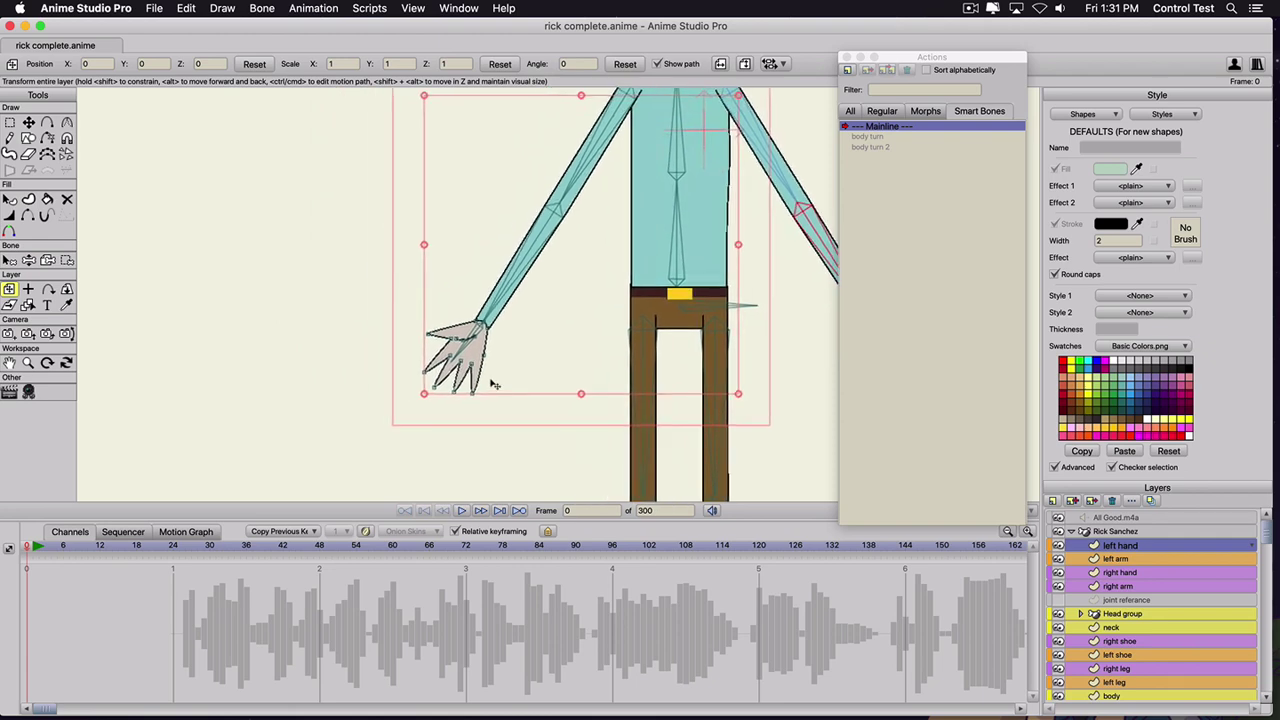
- Hide the timeline and close the Actions window to free up the canvas
key("super+[")
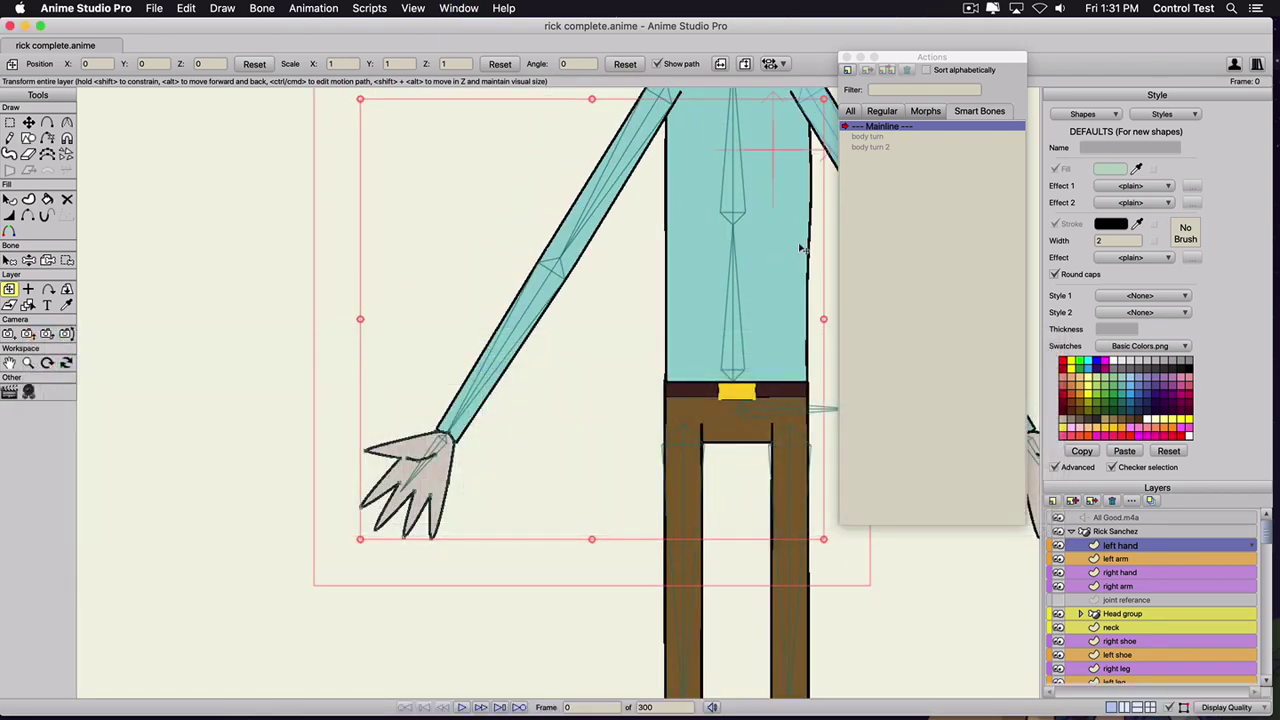
left_click(846, 67)
left_click(846, 57)
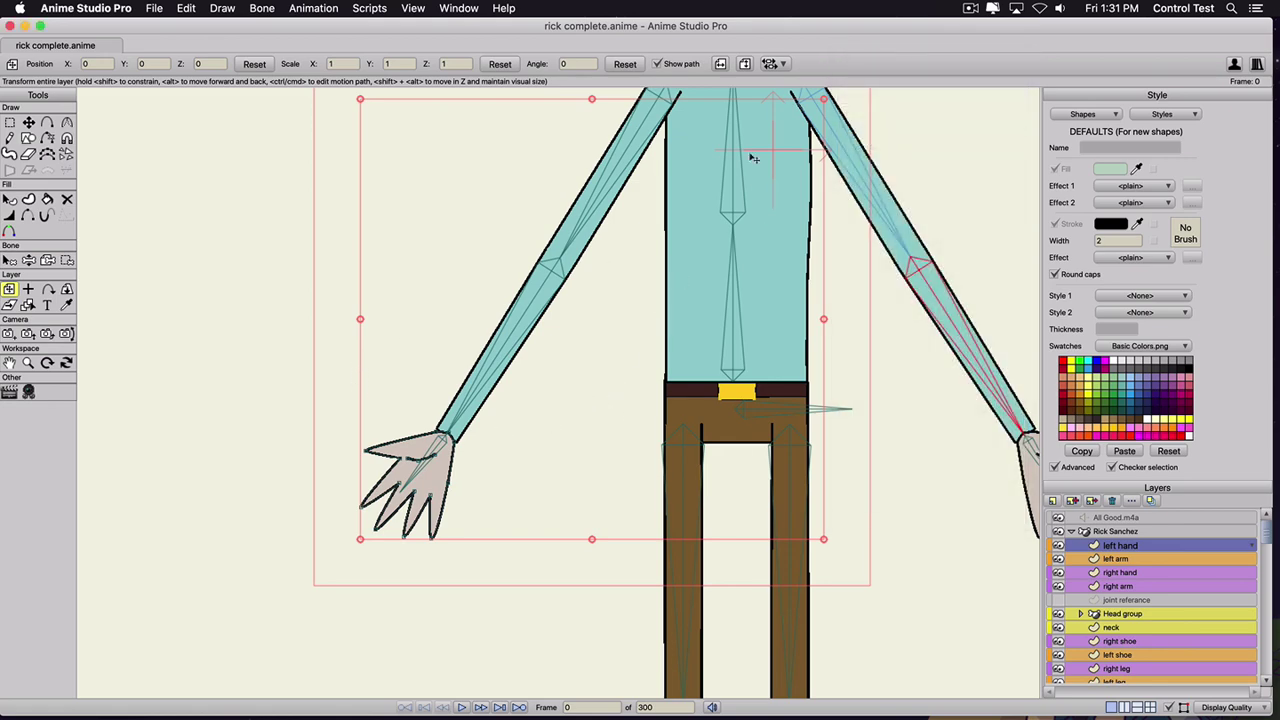
- Round off the left hand's pointed fingertips and thumb tip by increasing their point curvature
scroll(377, 536, "up", 1)
left_click_drag(379, 535, 454, 430)
scroll(451, 486, "up", 1)
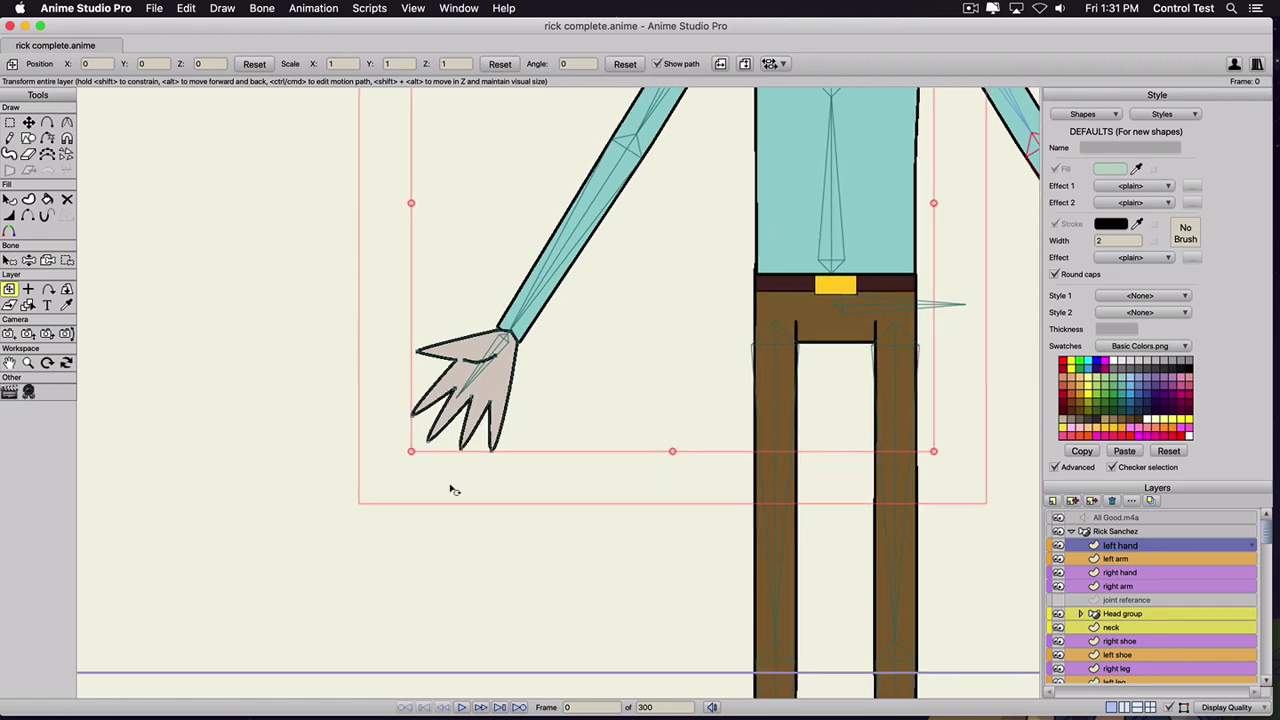
key("c")
left_click(489, 452)
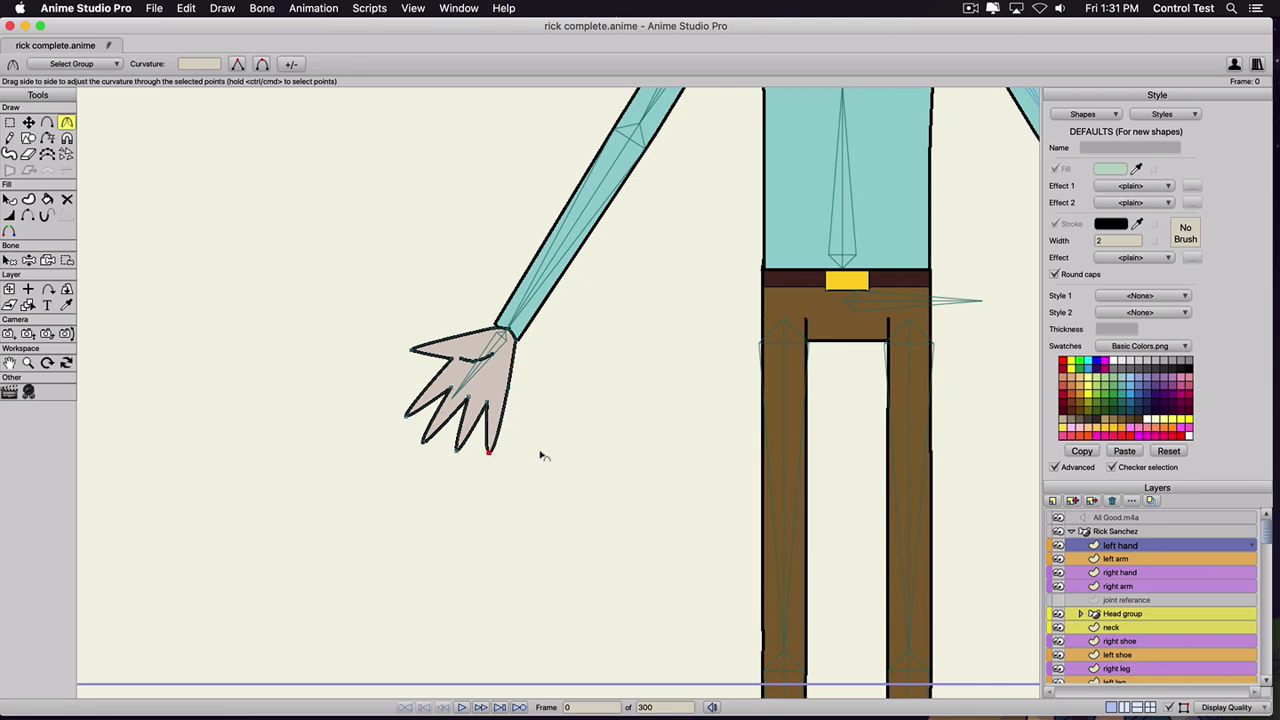
left_click(457, 452)
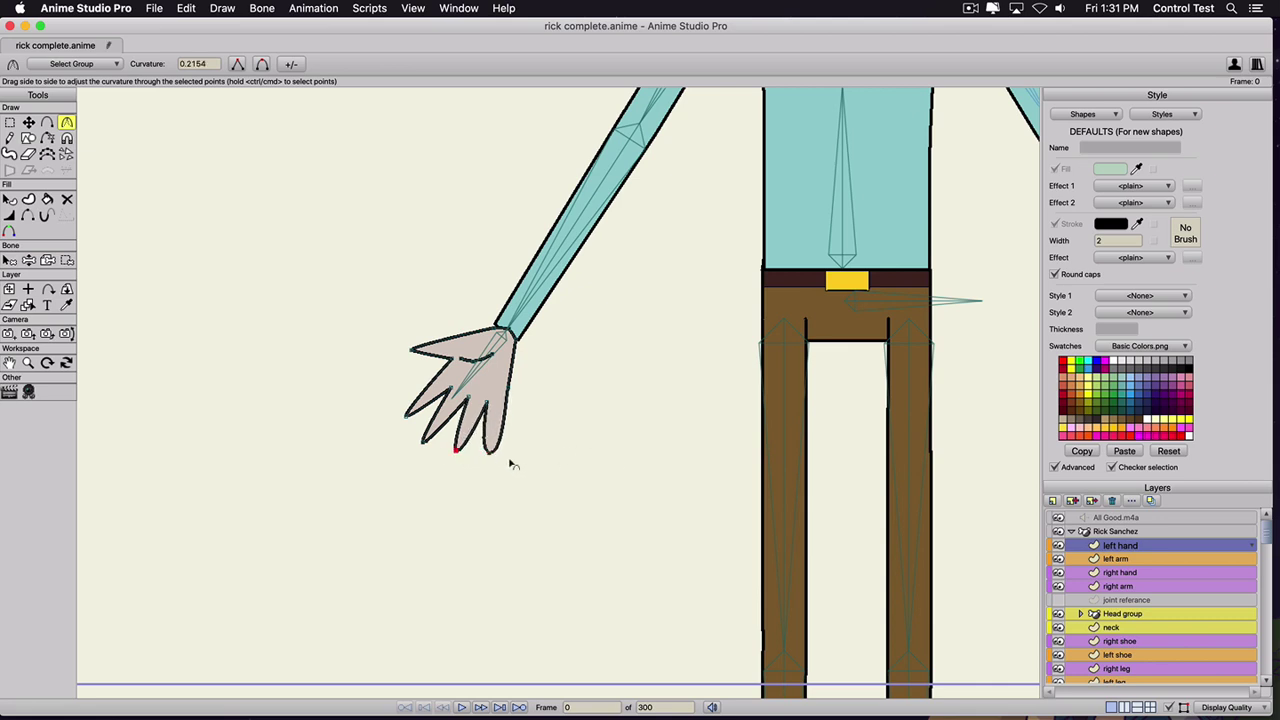
left_click(407, 416)
left_click(411, 350)
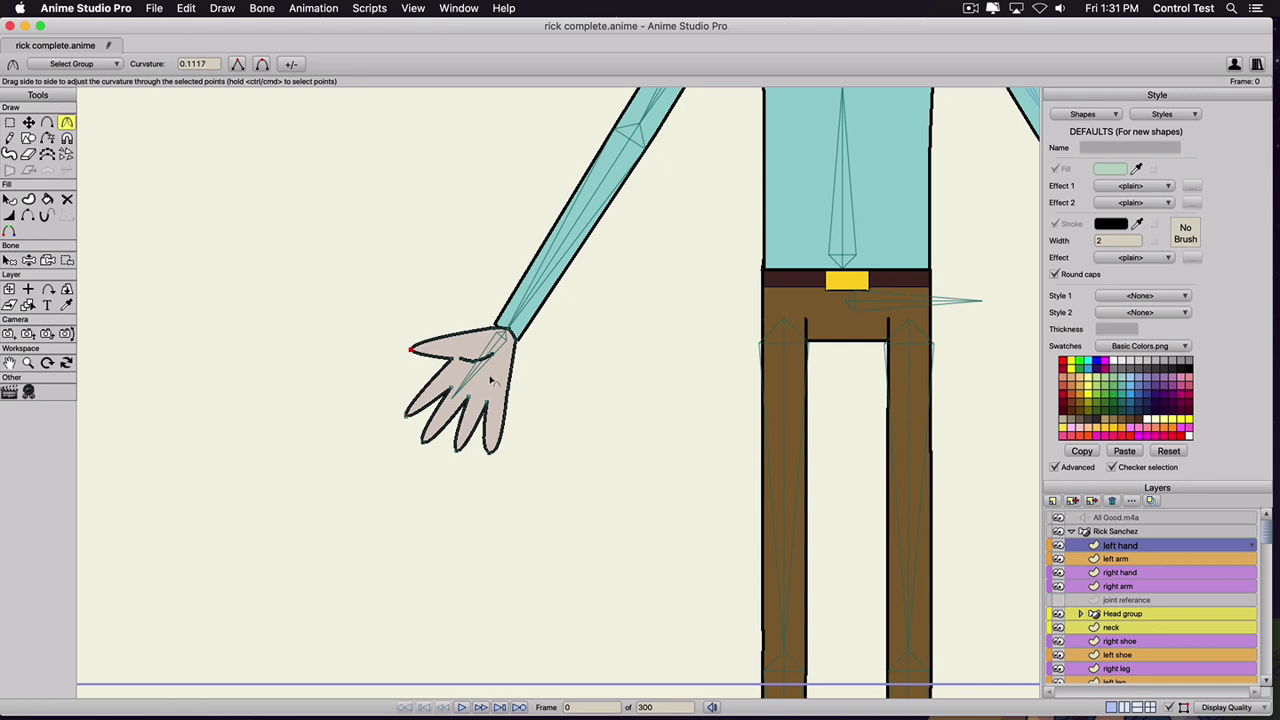
- Add extra points along both sides of the left hand's fingers to shape their outlines
key("a")
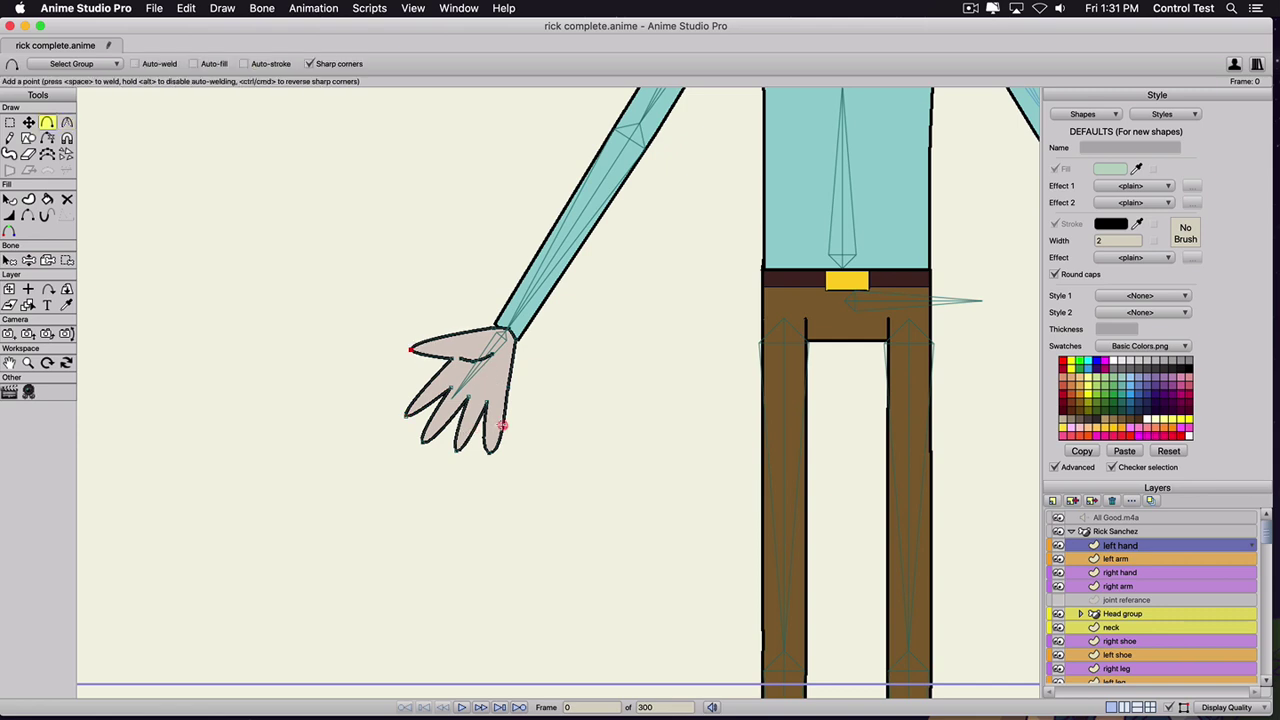
left_click(484, 424)
left_click(476, 425)
left_click(459, 421)
left_click(451, 418)
left_click(435, 409)
left_click(428, 404)
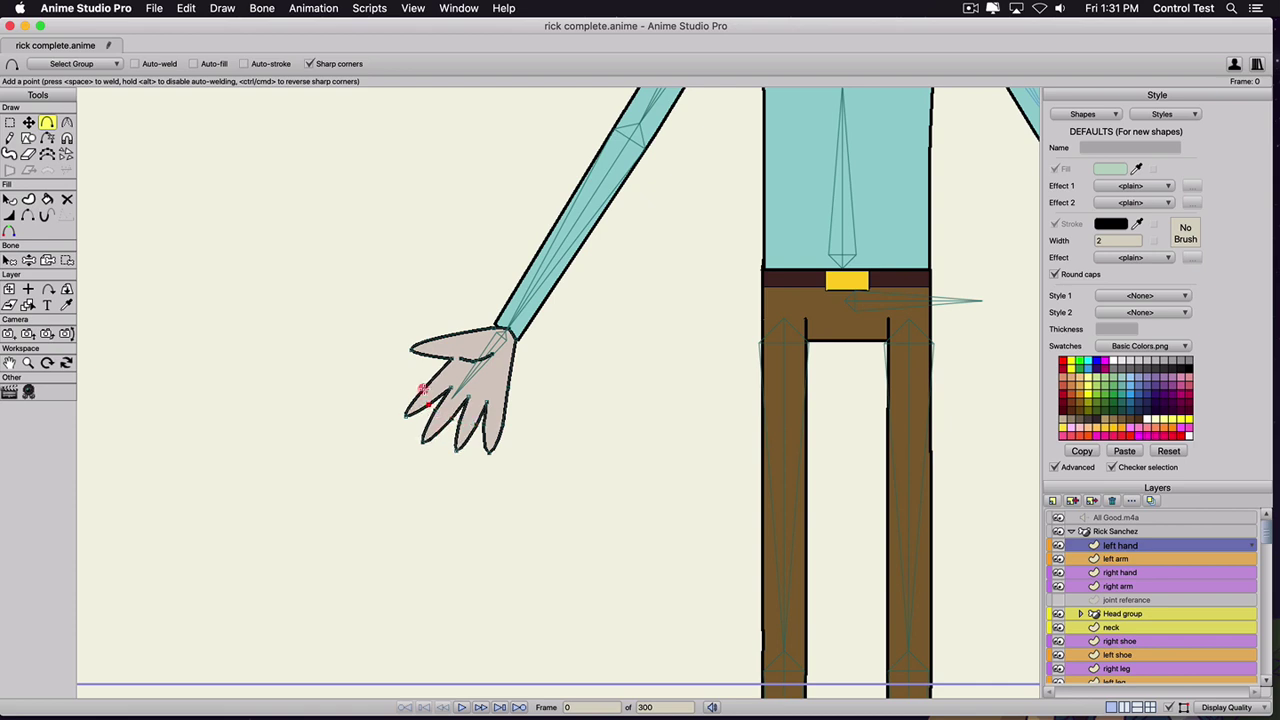
left_click(423, 389)
- Refine the curvature of the left hand's outline points, giving the thumb tip a curvature of 0.1966
key("super+a")
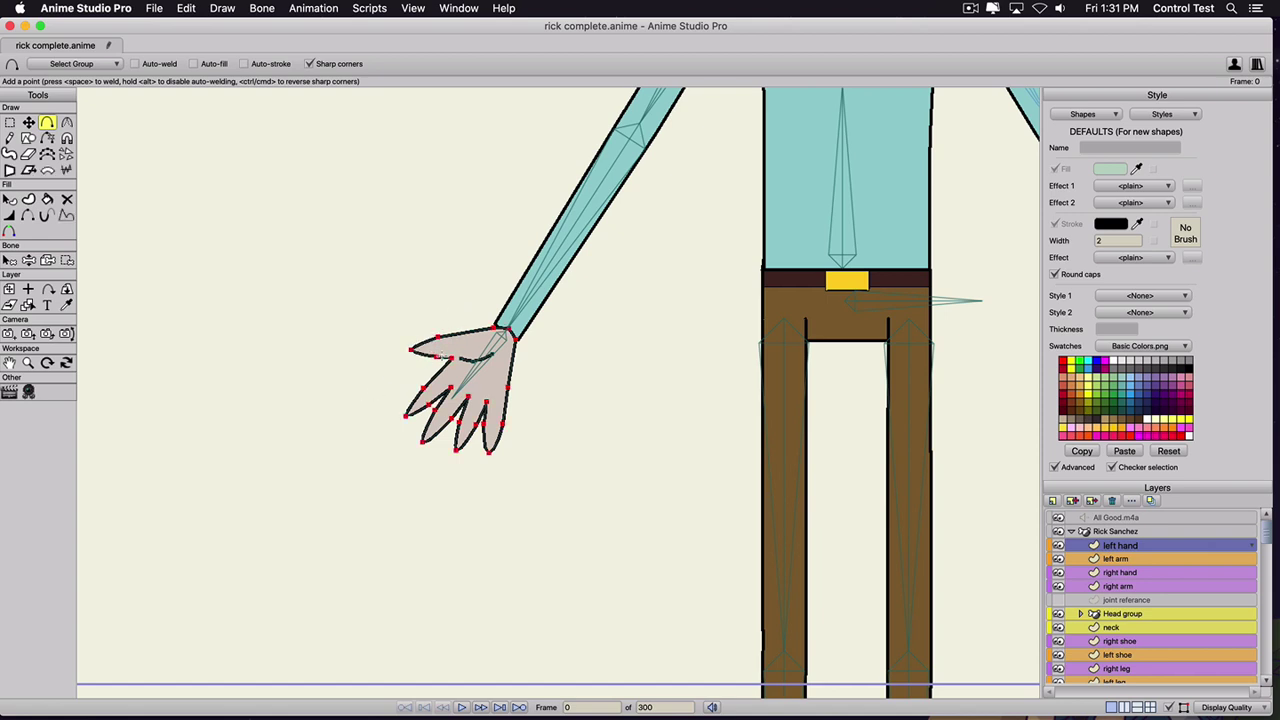
key("c")
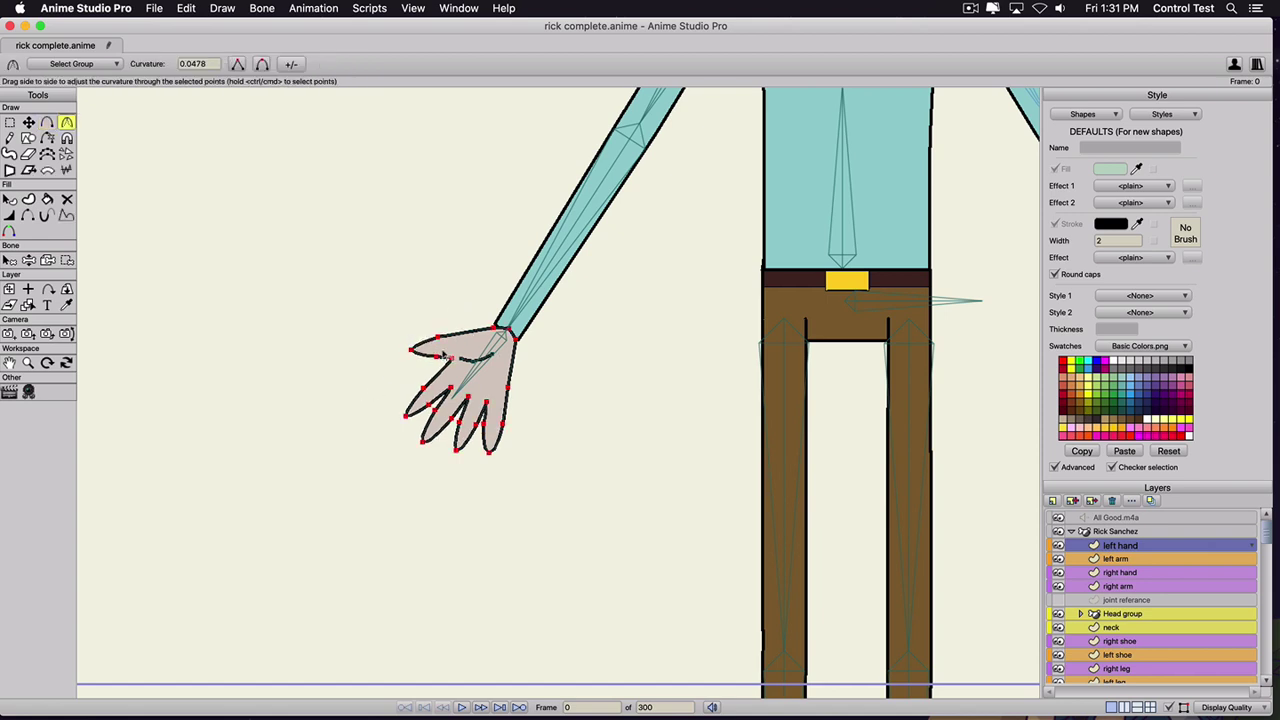
key("t")
left_click(412, 350)
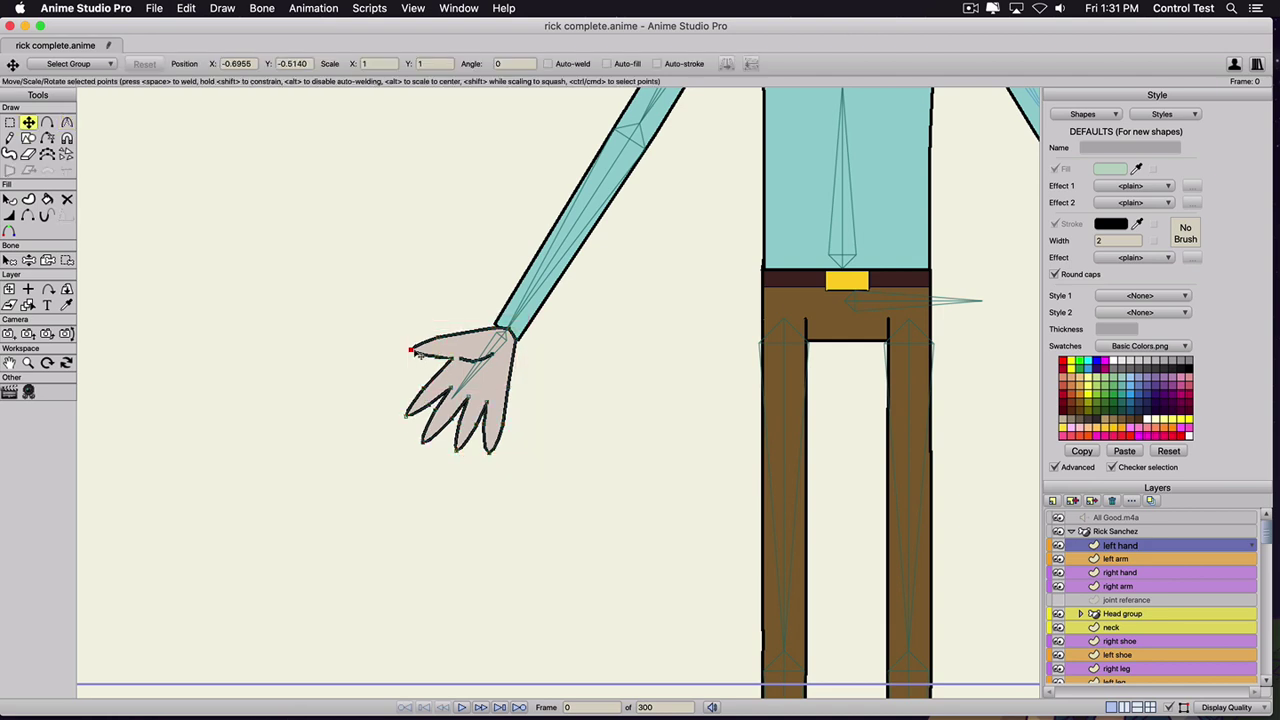
key("c")
left_click_drag(485, 360, 485, 364)
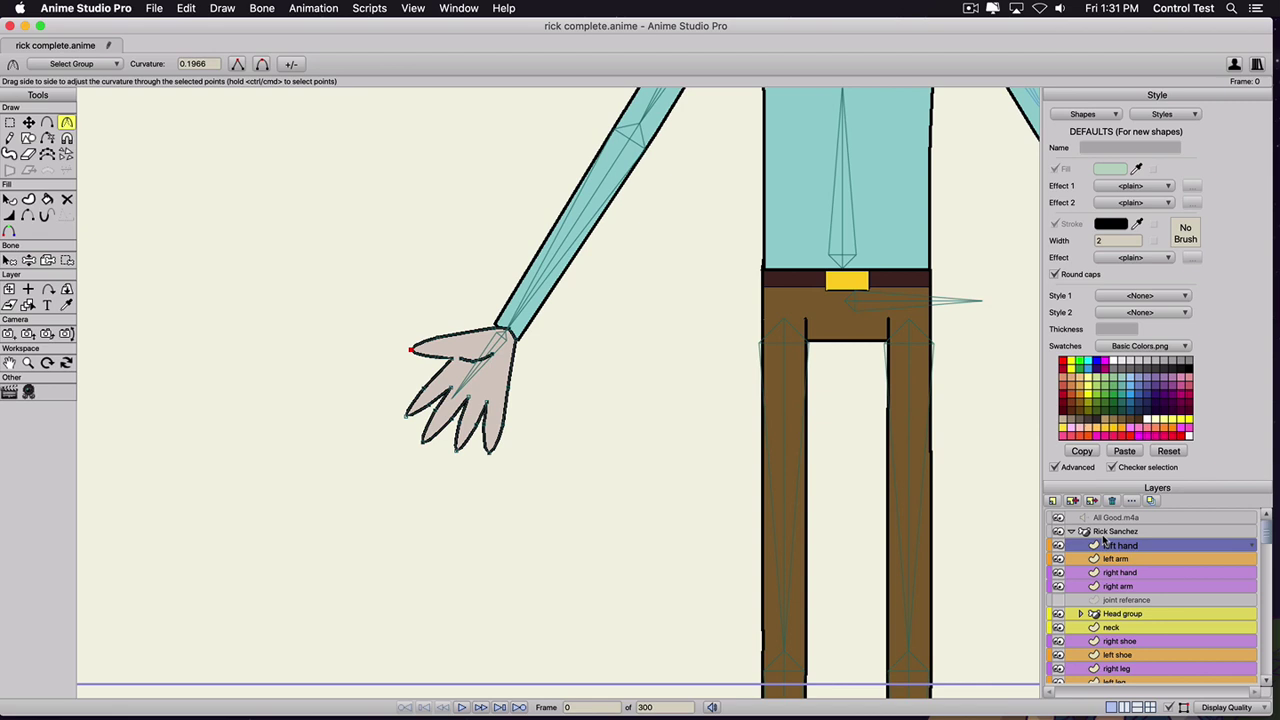
- Create a Switch layer named "left hands" and place the left hand layer inside it
left_click(1053, 501)
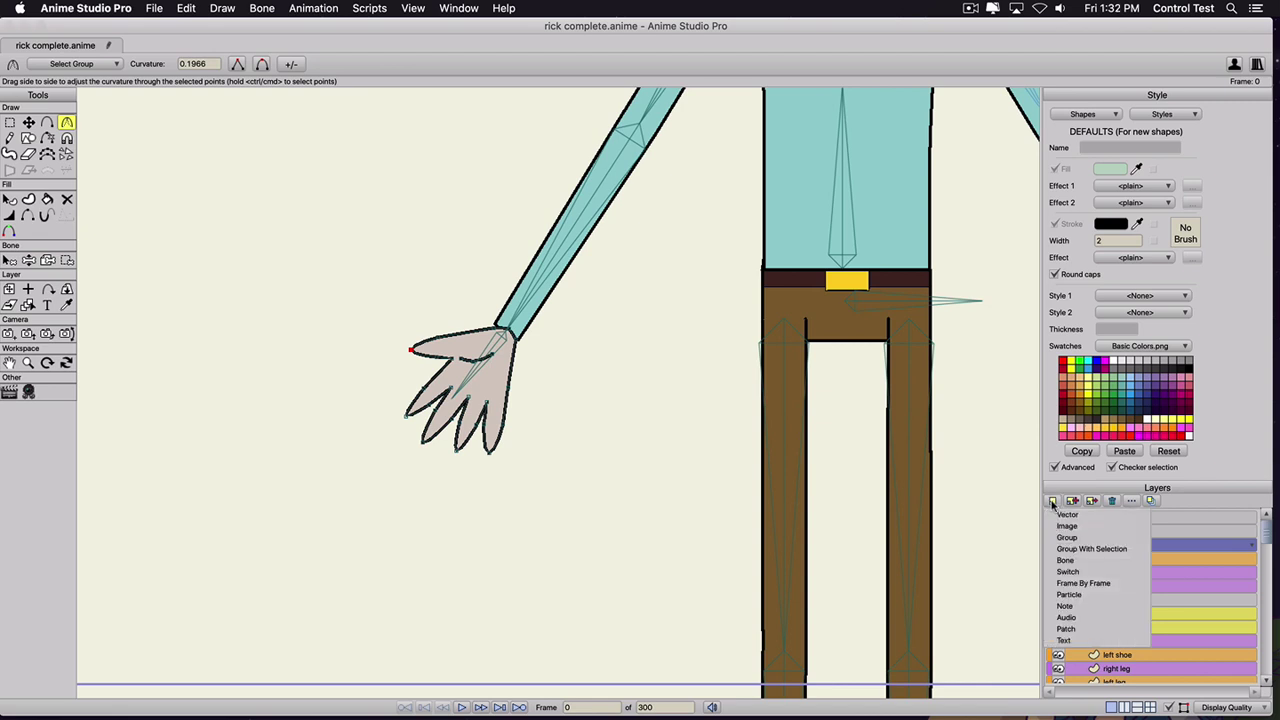
left_click(1068, 572)
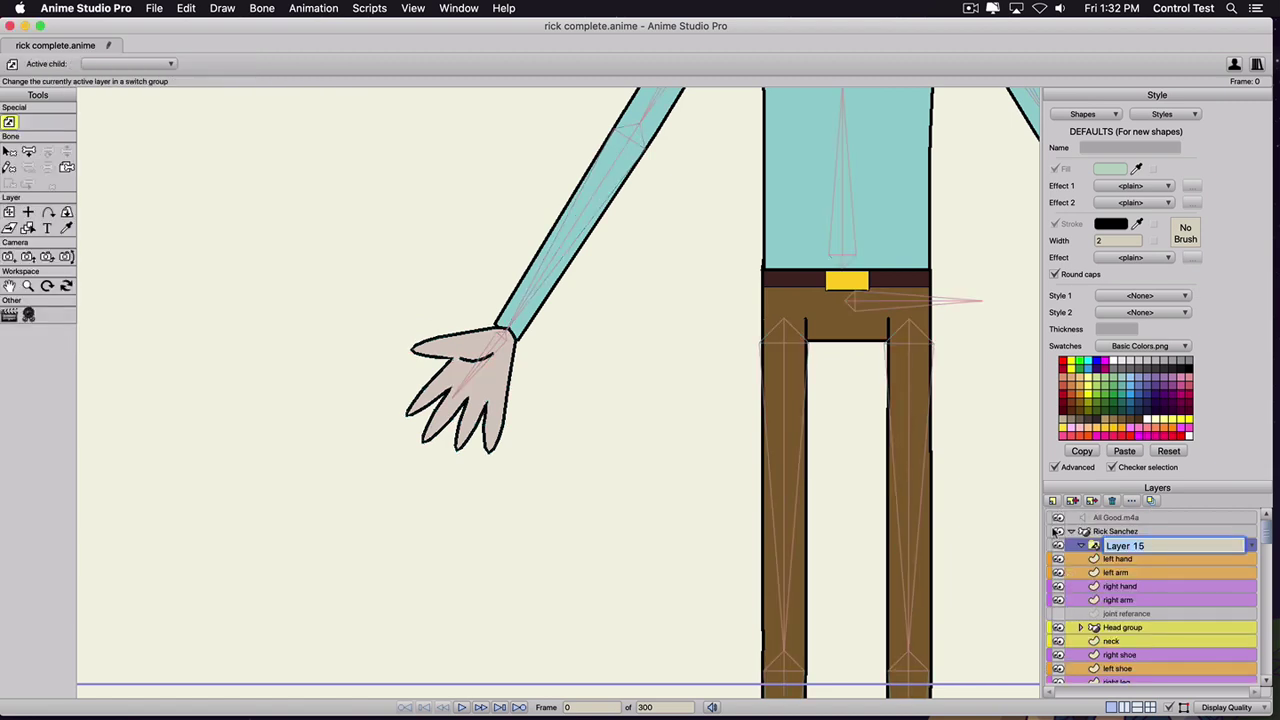
type("left hands")
key("Return")
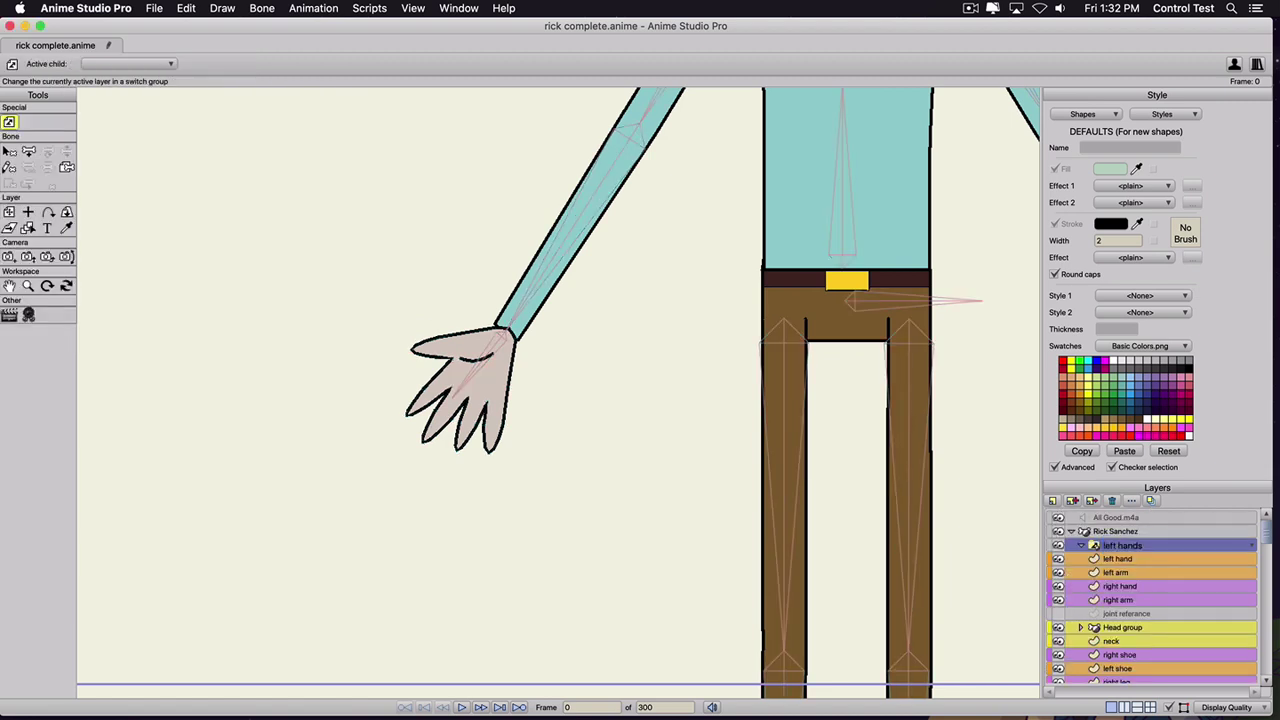
left_click(1112, 559)
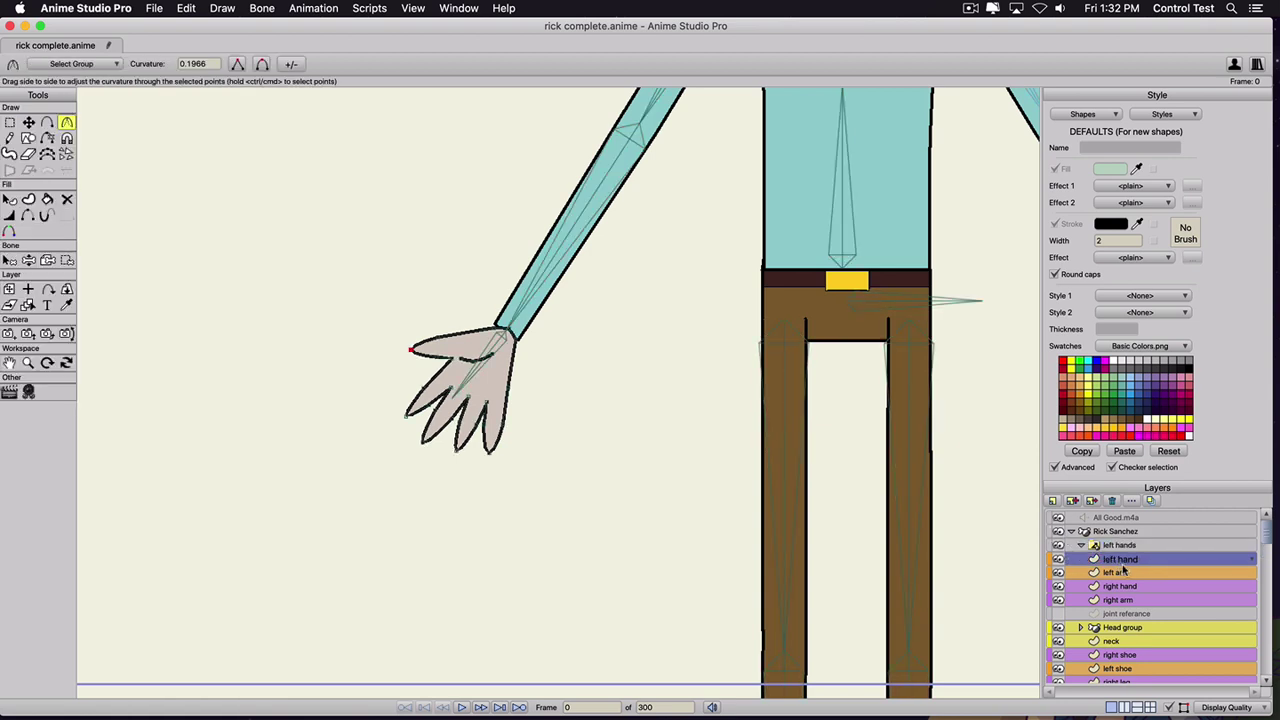
left_click_drag(1125, 562, 1120, 549)
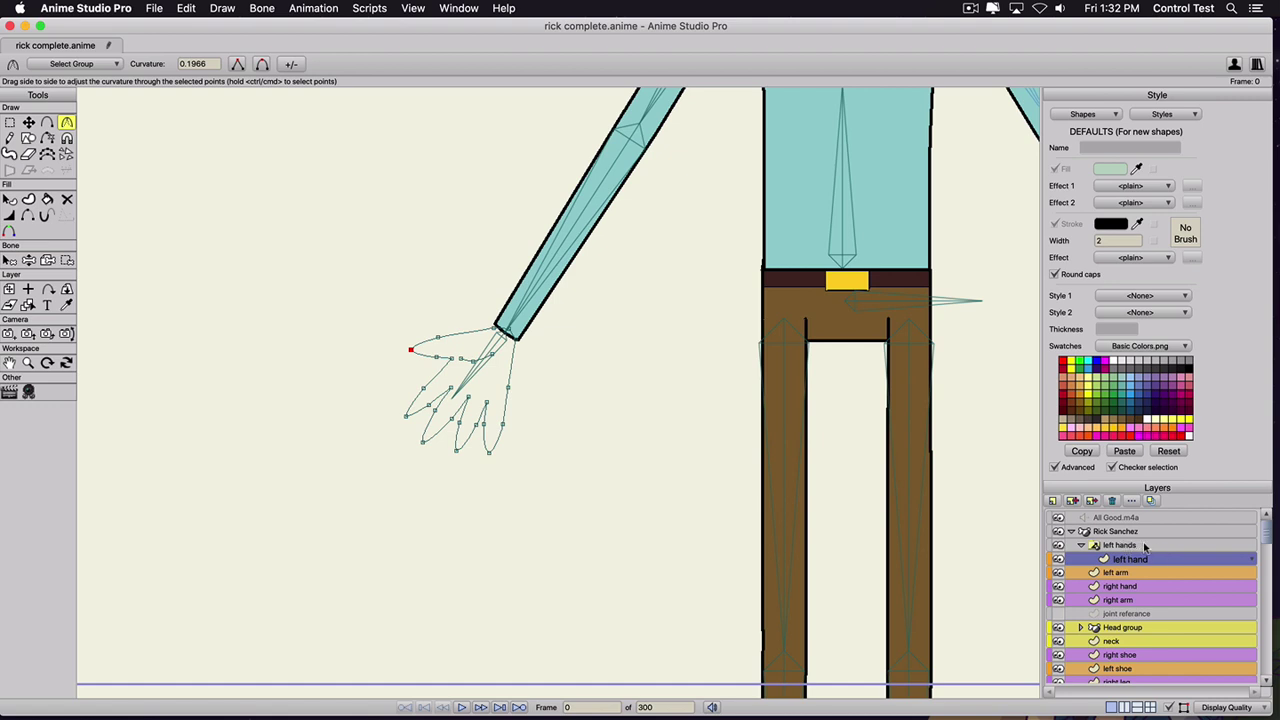
- Set the left hands switch layer's masking to "Don't mask this layer"
double_click(1145, 546)
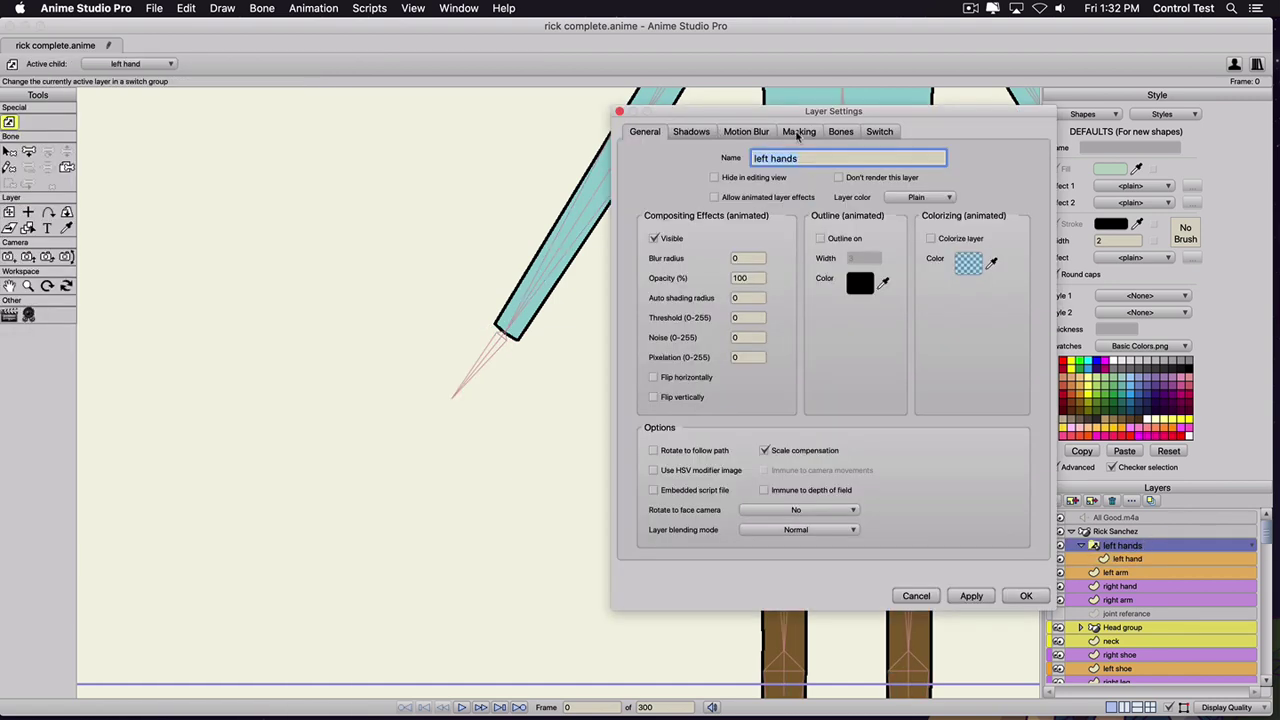
left_click(798, 132)
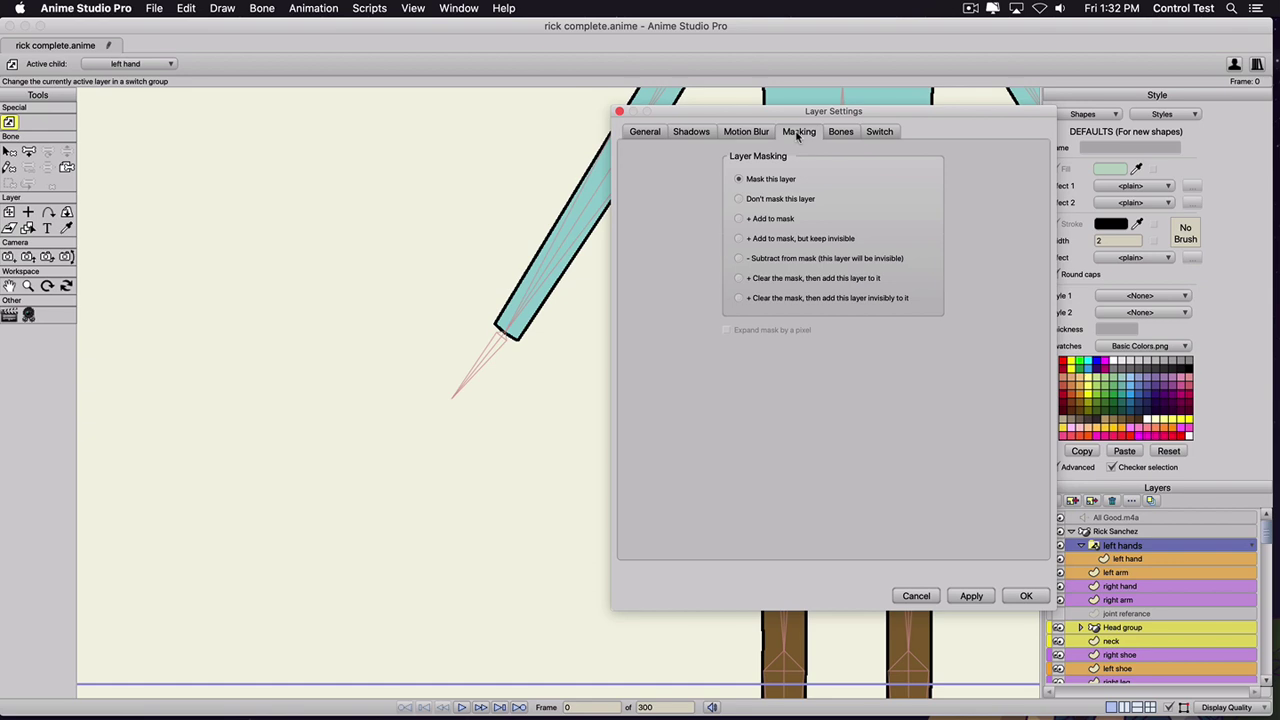
left_click(739, 199)
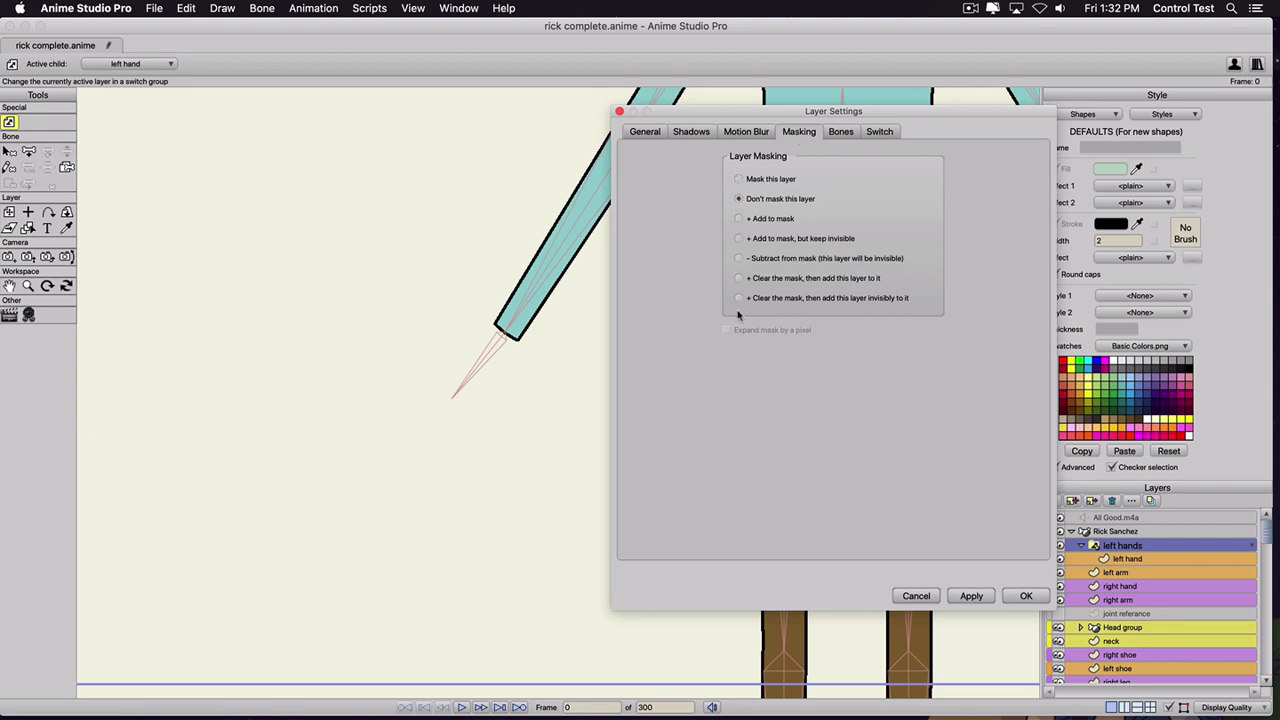
left_click(973, 596)
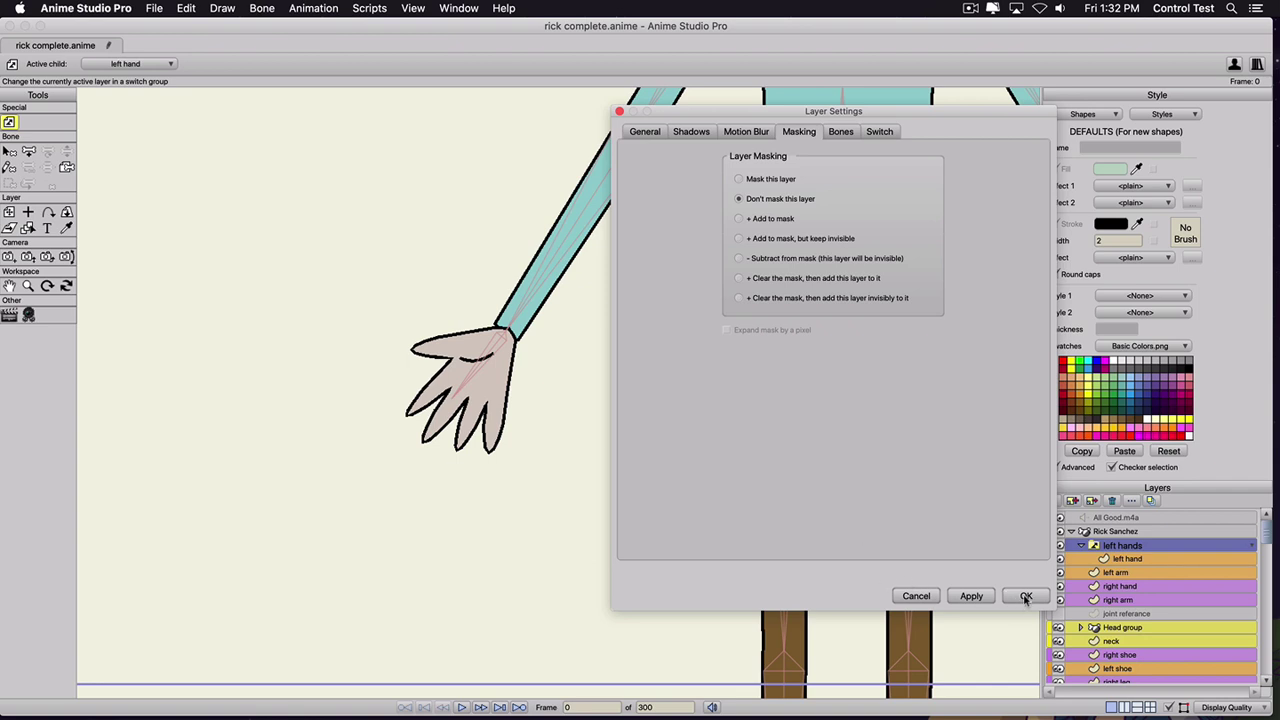
left_click(1025, 596)
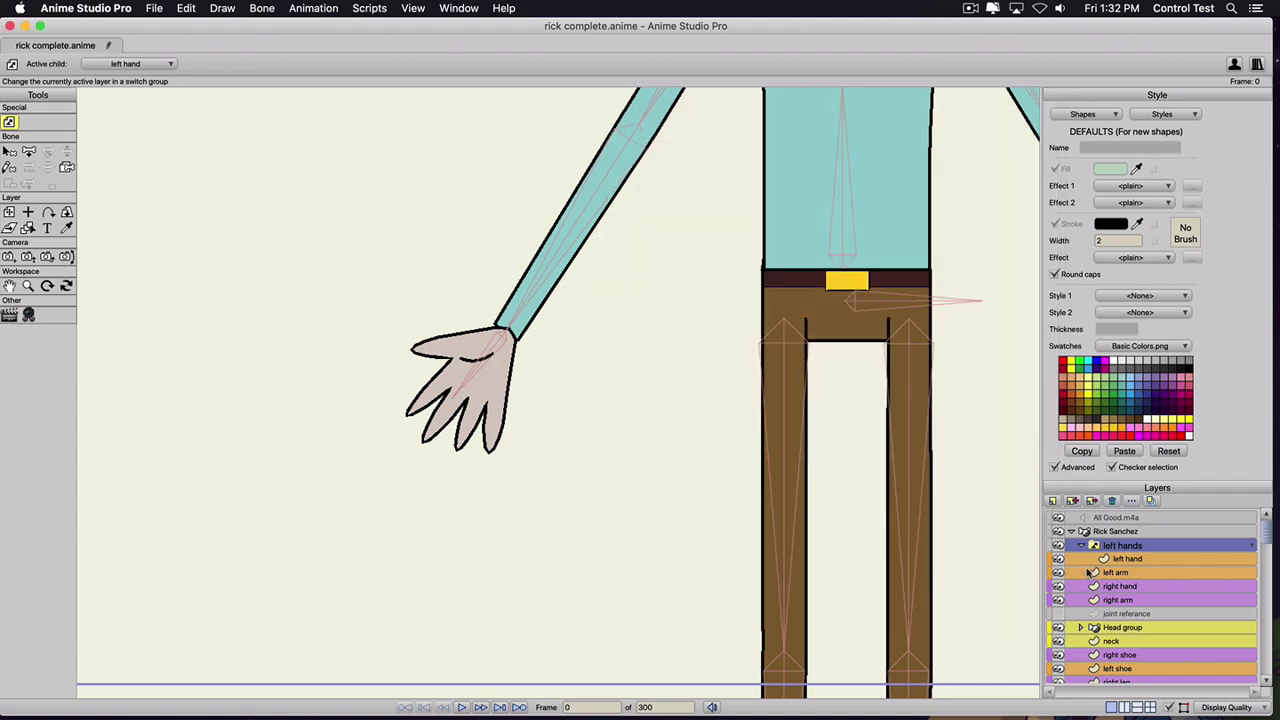
- Rename the left hand layer inside the switch group as "palm open"
double_click(1128, 560)
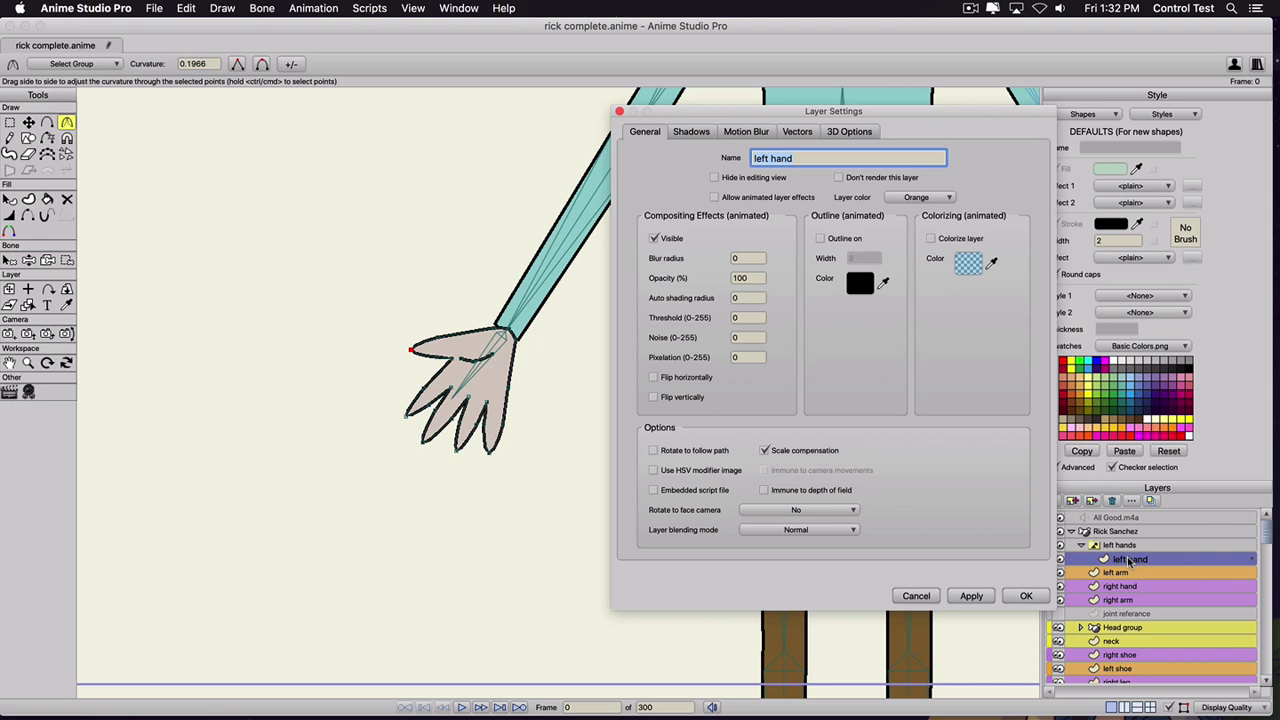
type("palm open")
key("Return")
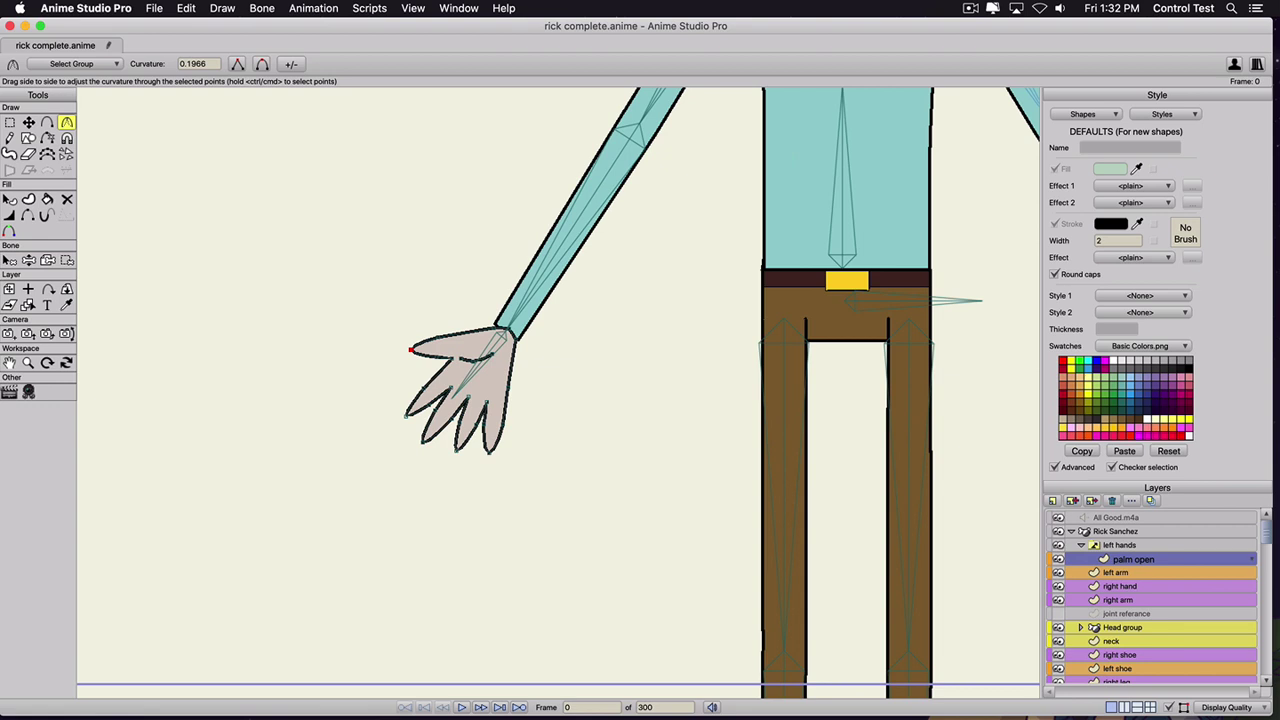
- Duplicate the "palm open" layer inside the left hands switch group and keep its default name
left_click(1072, 500)
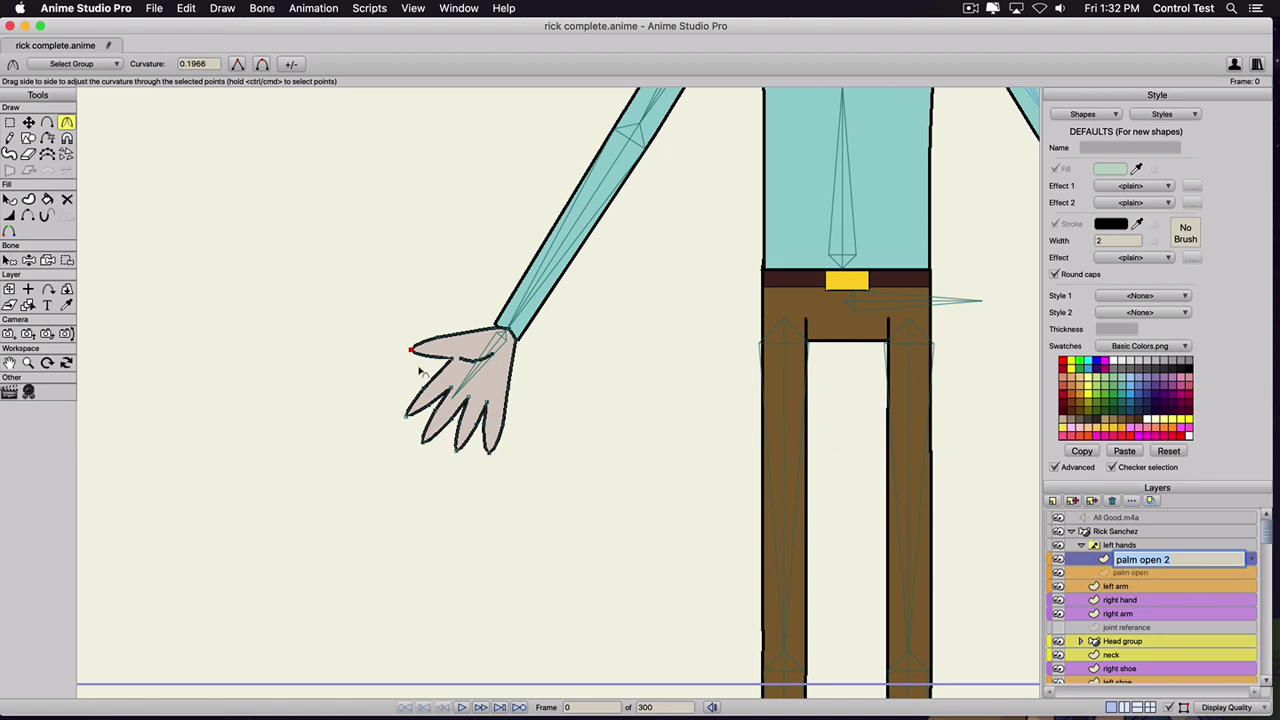
key("super+c")
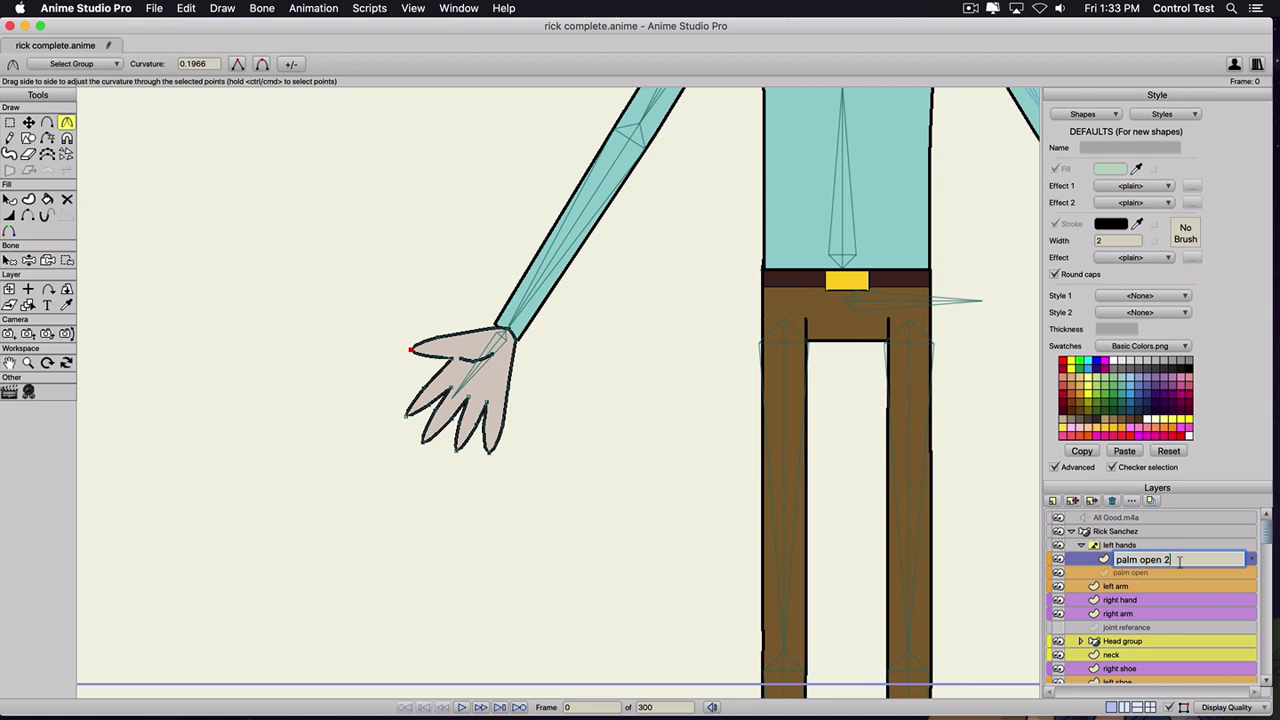
key("Return")
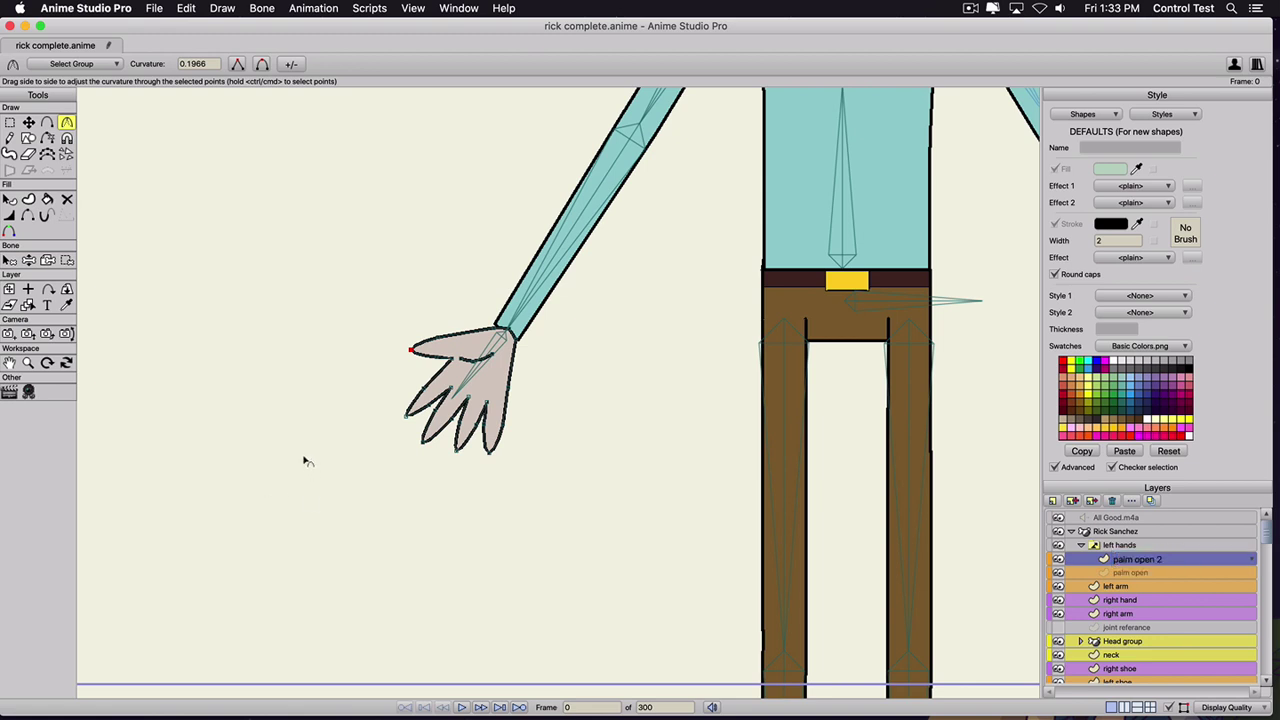
- Flip all points of the duplicated hand horizontally and rotate the hand to line up with the wrist
key("super+a")
key("t")
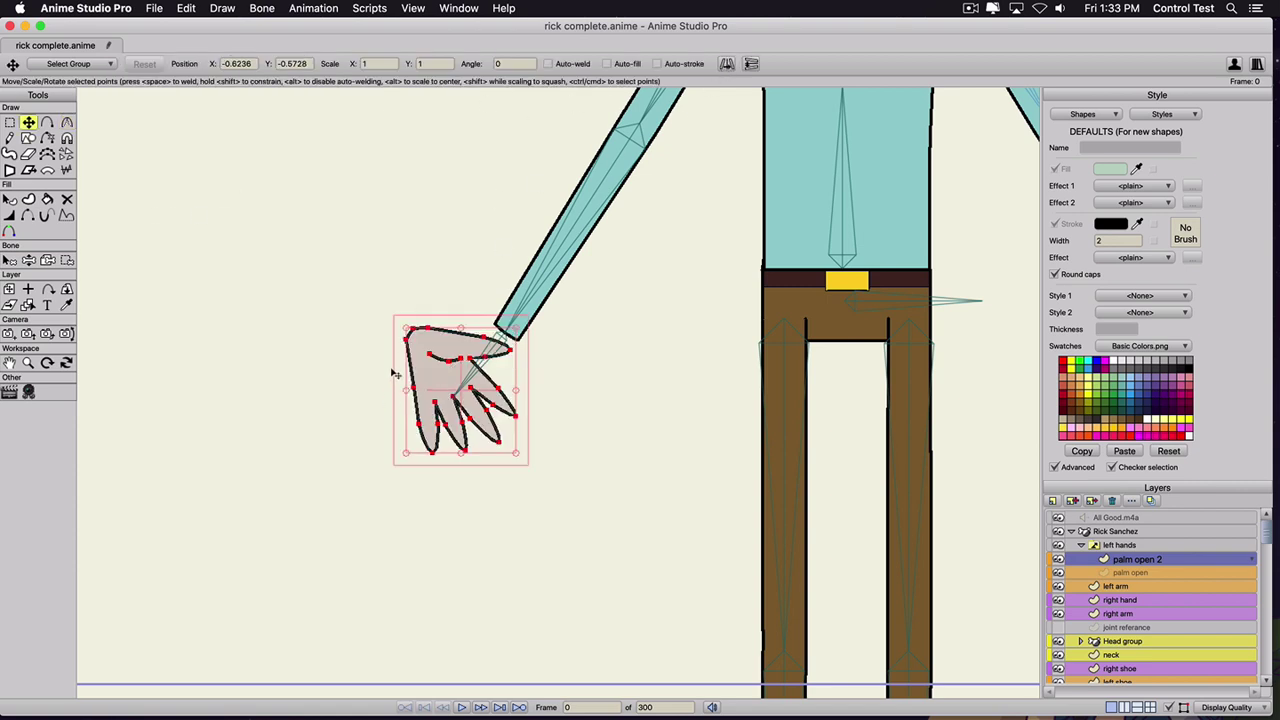
left_click_drag(392, 370, 423, 286)
- Delete the palm crease line from the duplicated hand and nudge the remaining shape slightly at the wrist
left_click(492, 370)
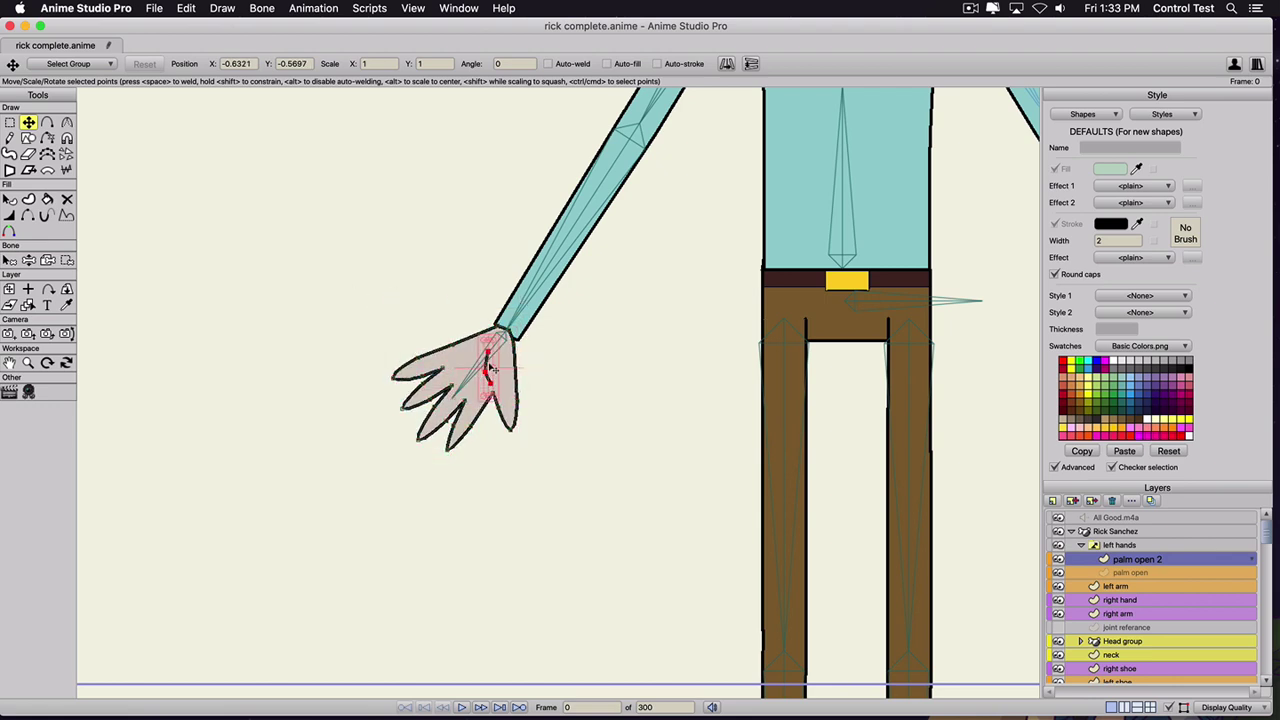
key("Delete")
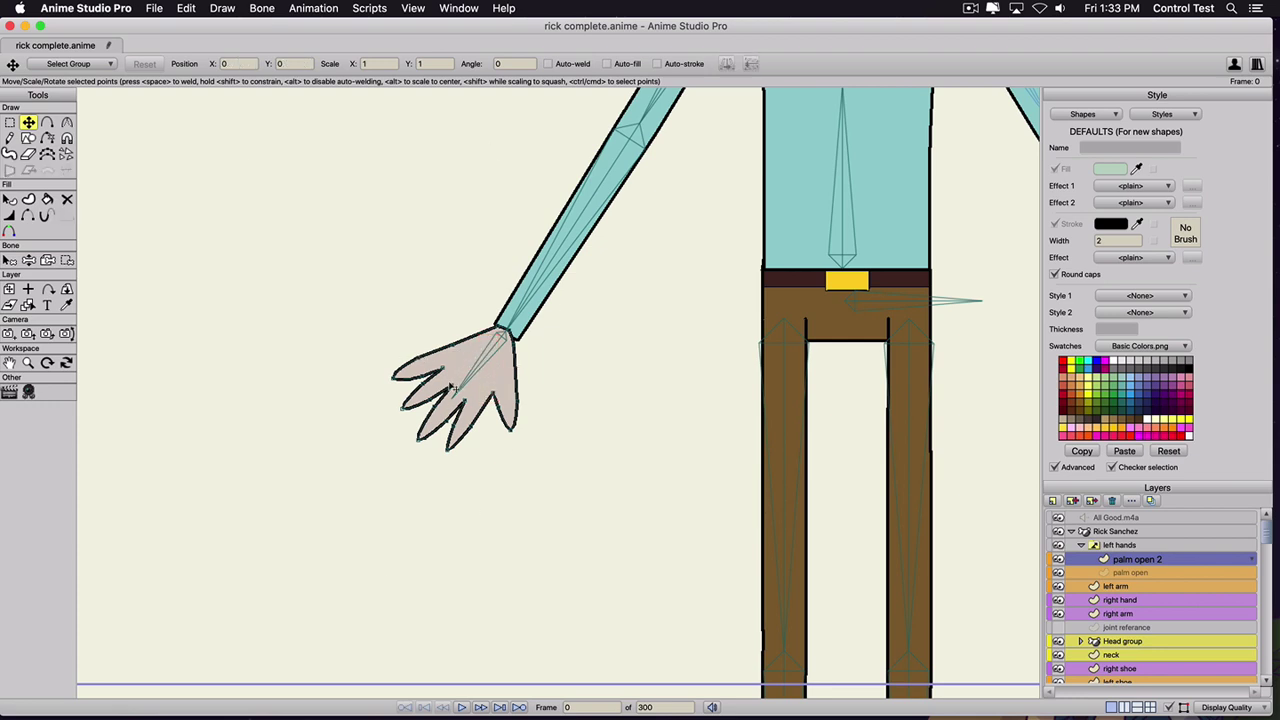
double_click(453, 389)
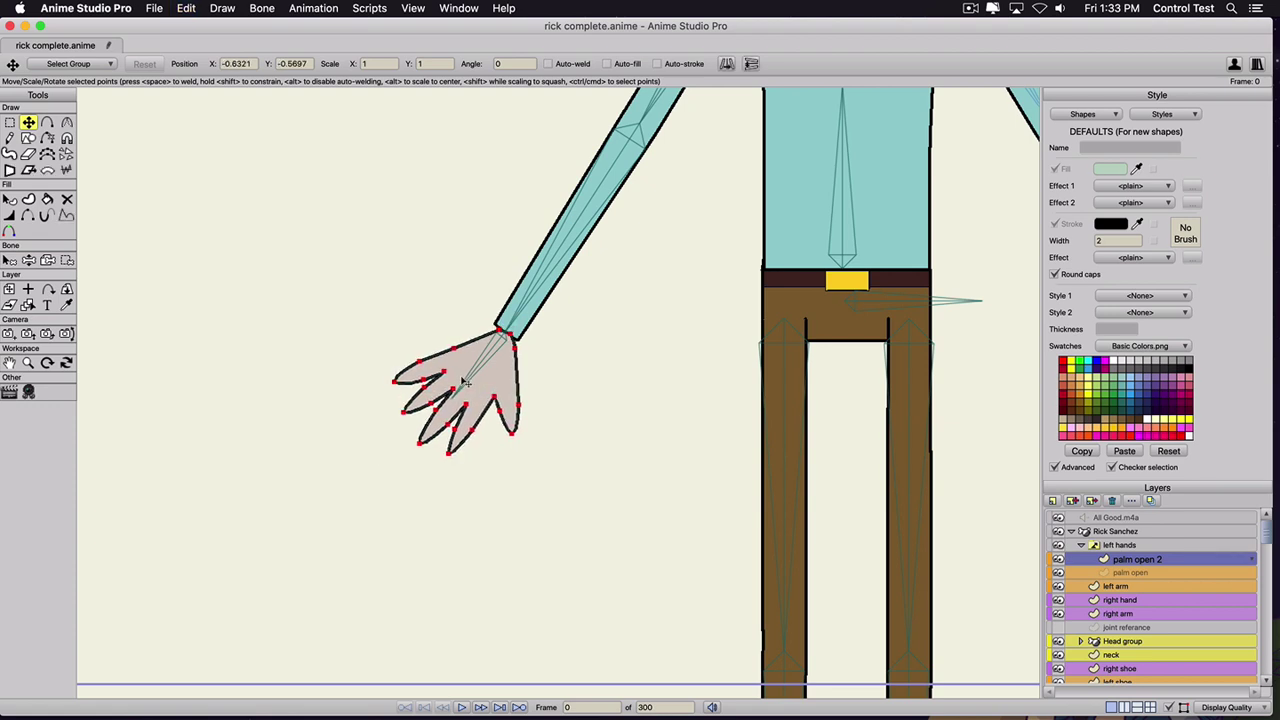
left_click_drag(461, 374, 462, 377)
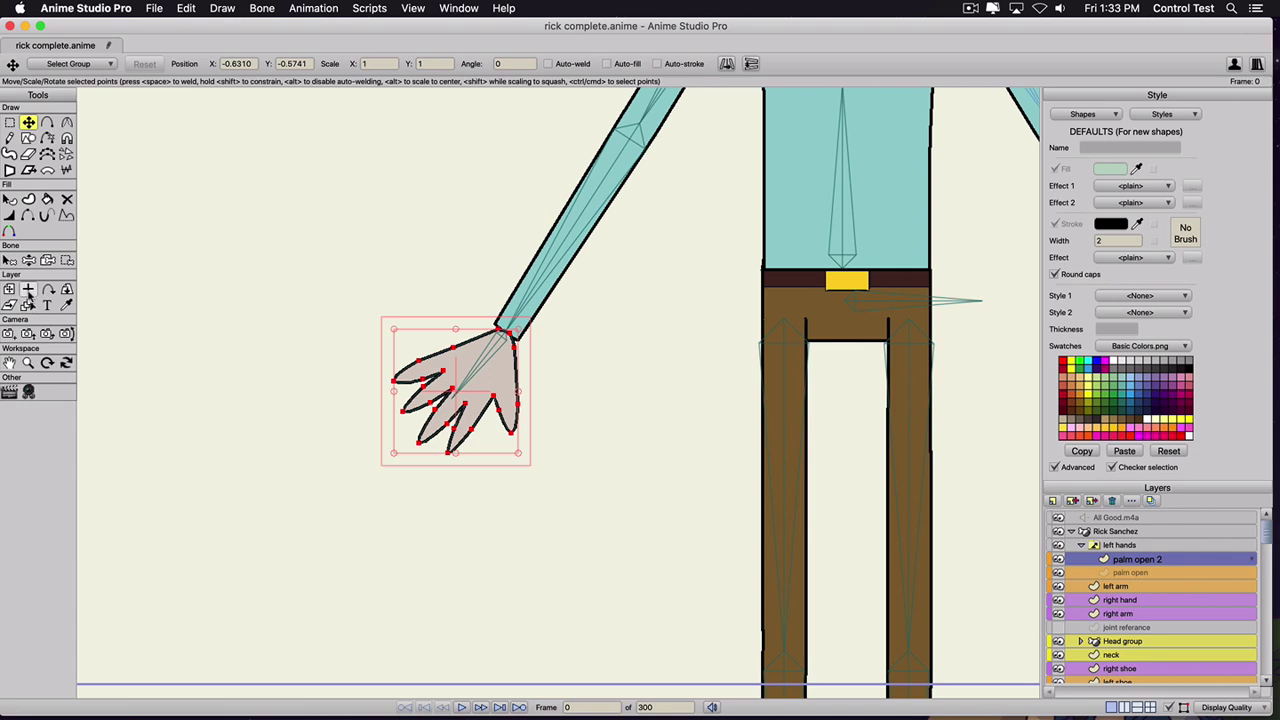
- Place the duplicated hand layer's origin at the wrist joint and rotate the layer slightly around it
left_click(28, 292)
left_click(503, 331)
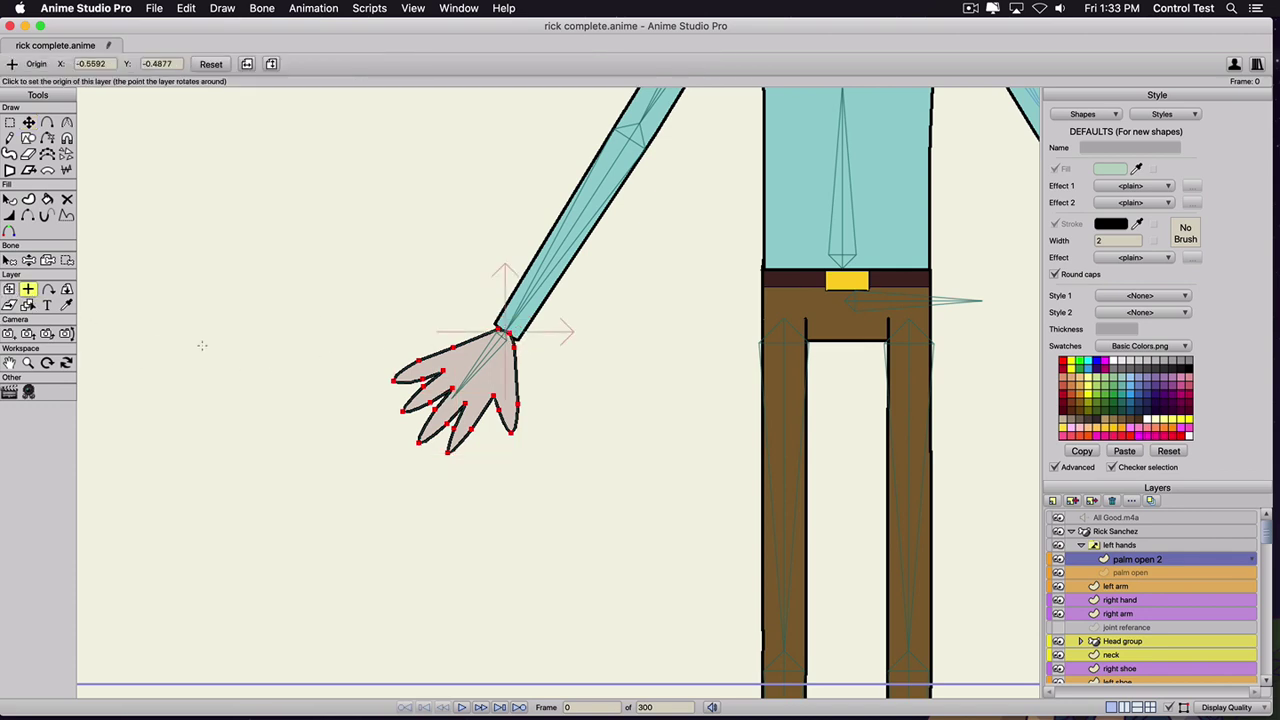
left_click(9, 289)
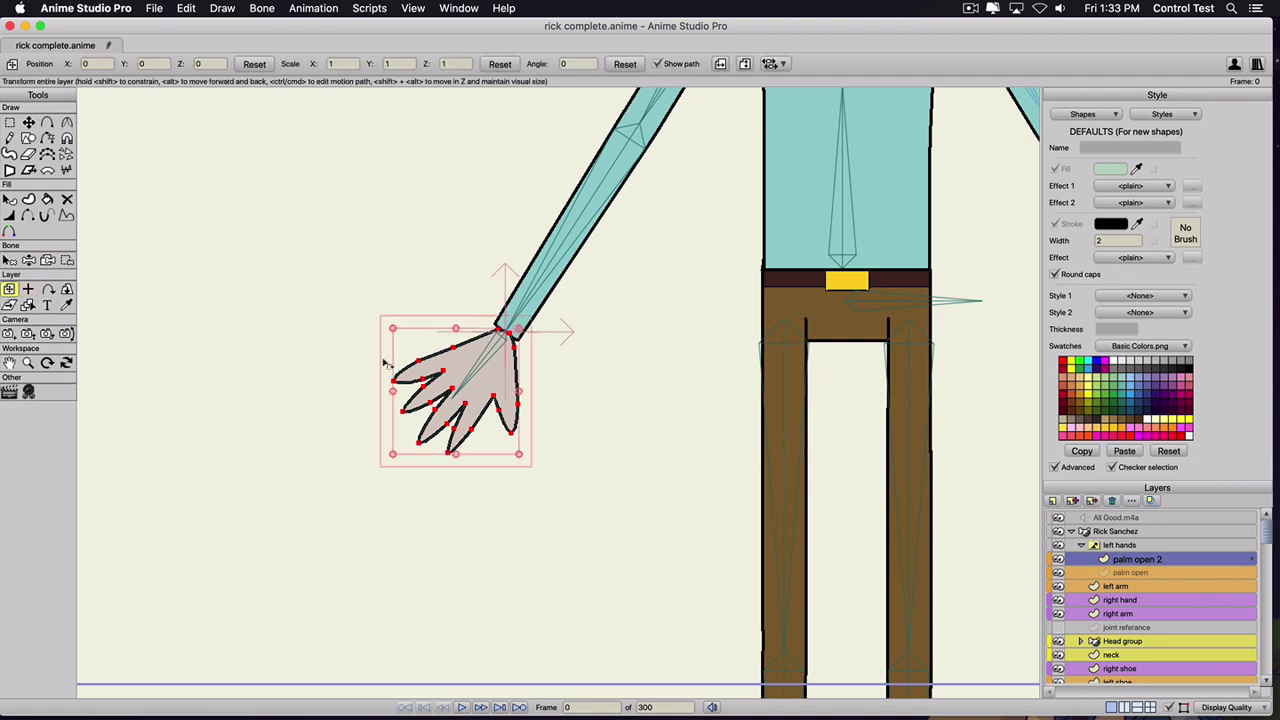
left_click_drag(391, 363, 437, 352)
key("t")
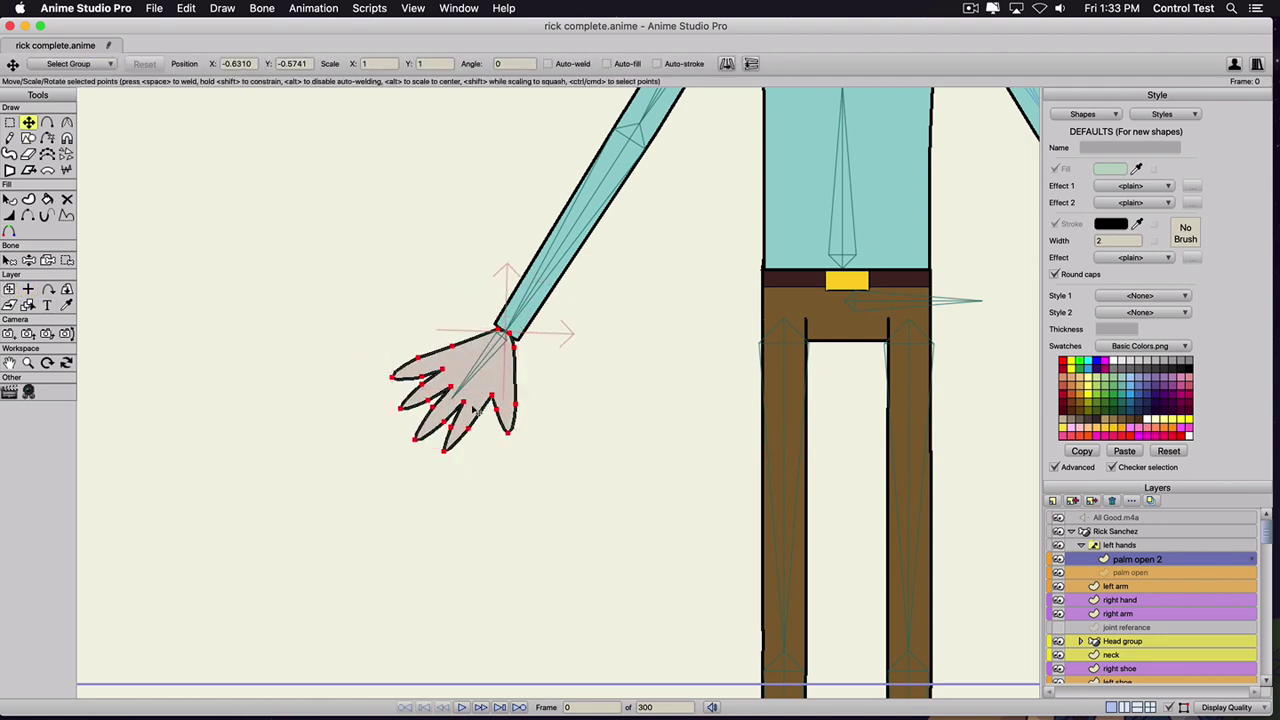
- Nudge a fingertip of the flipped palm to refine it, and duplicate its layer as "resting"
left_click_drag(444, 453, 444, 455)
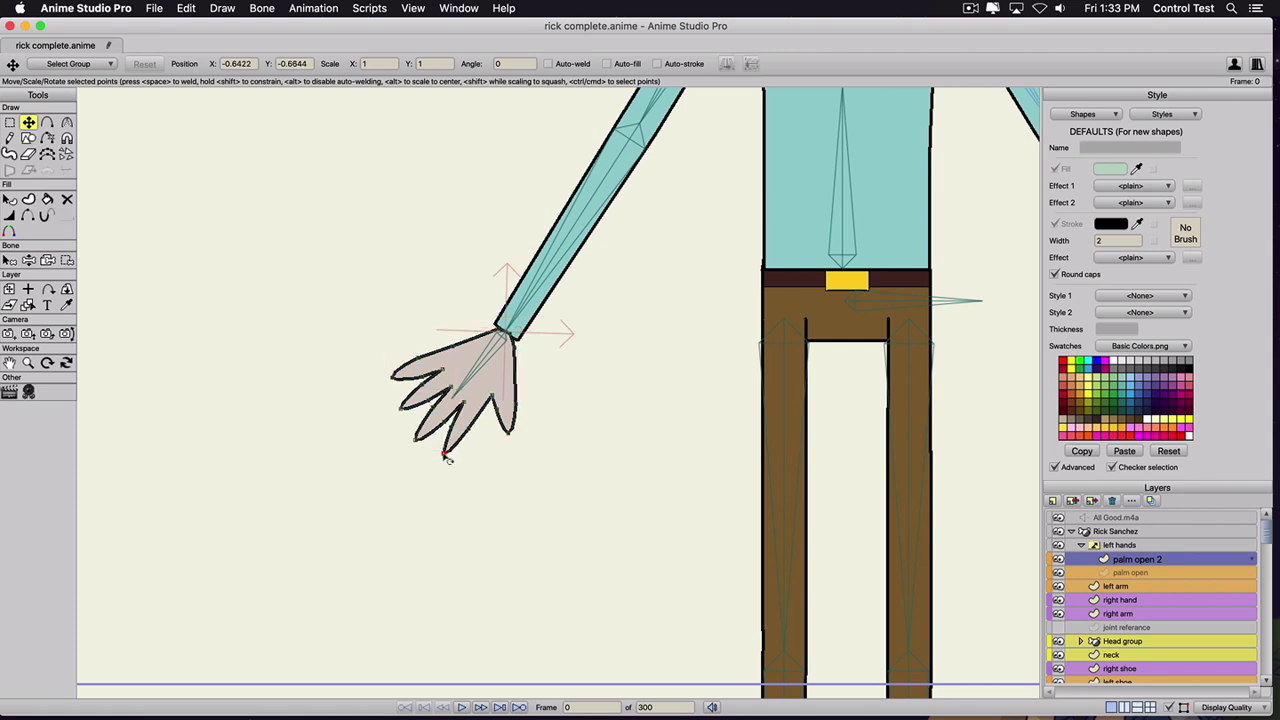
key("c")
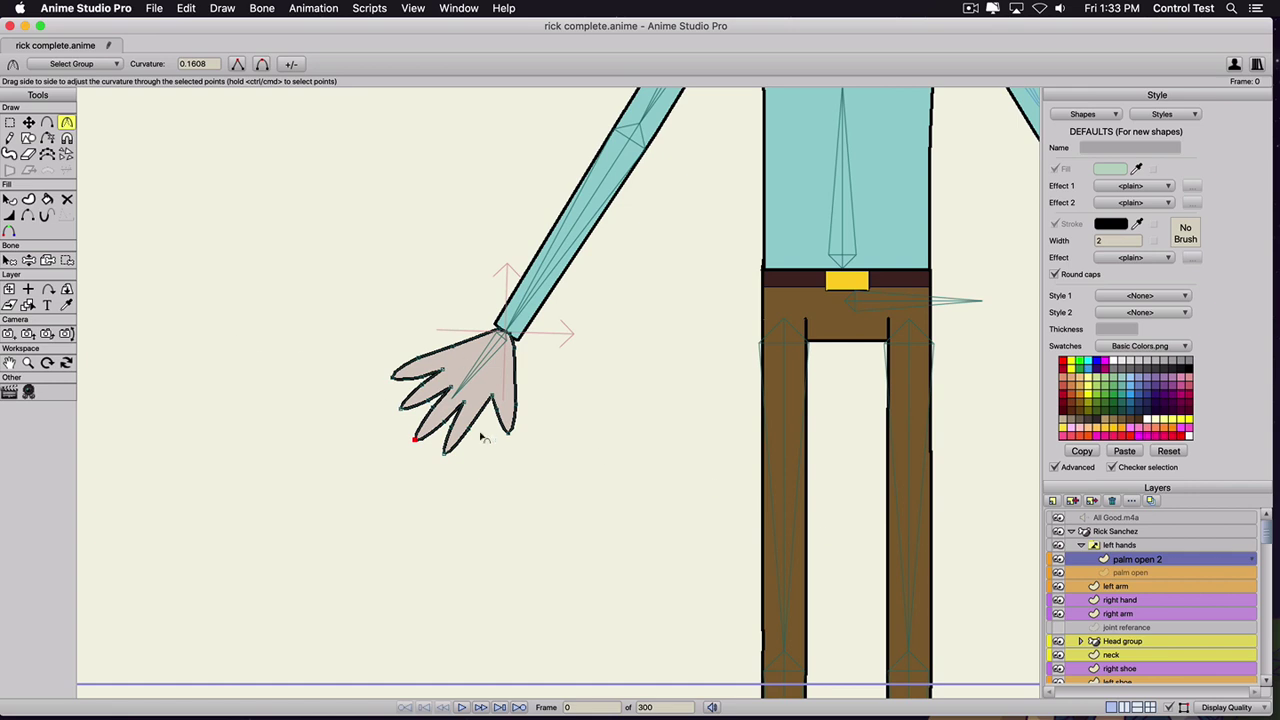
left_click(1071, 501)
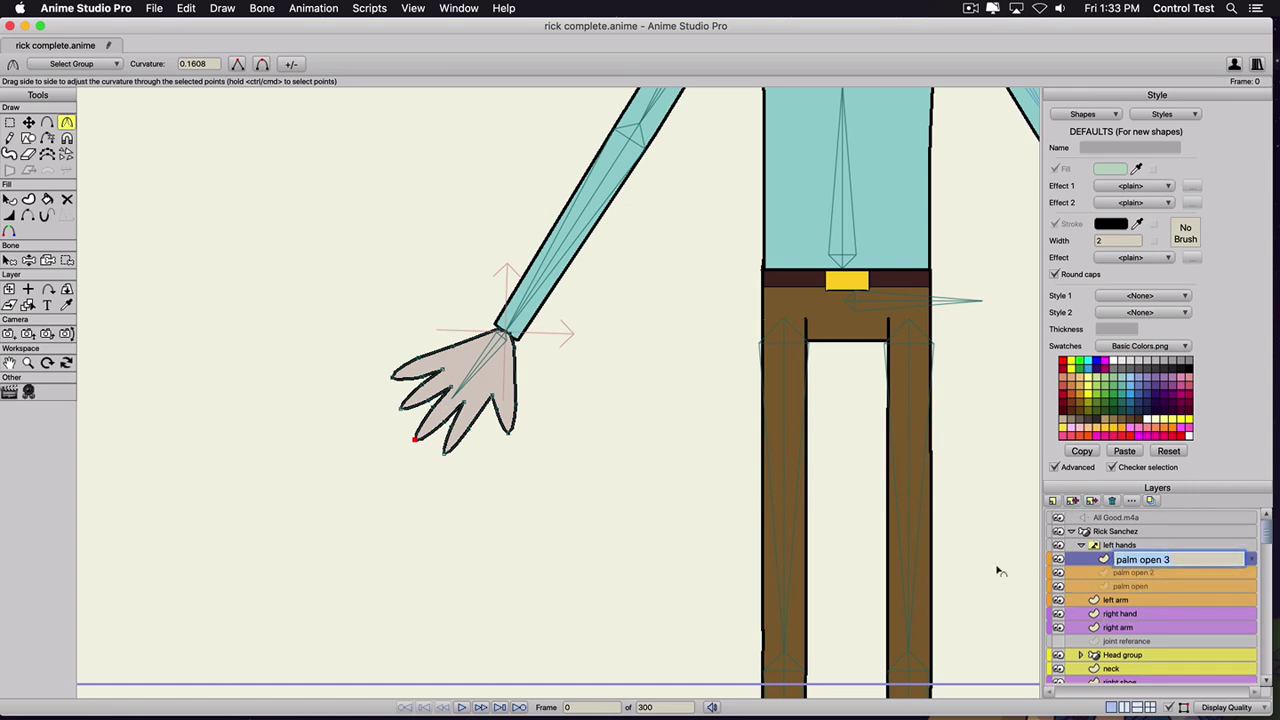
type("resting")
key("Return")
- Move the index fingertip and the thumb of the resting hand inward and adjust the fingertip's curvature
key("t")
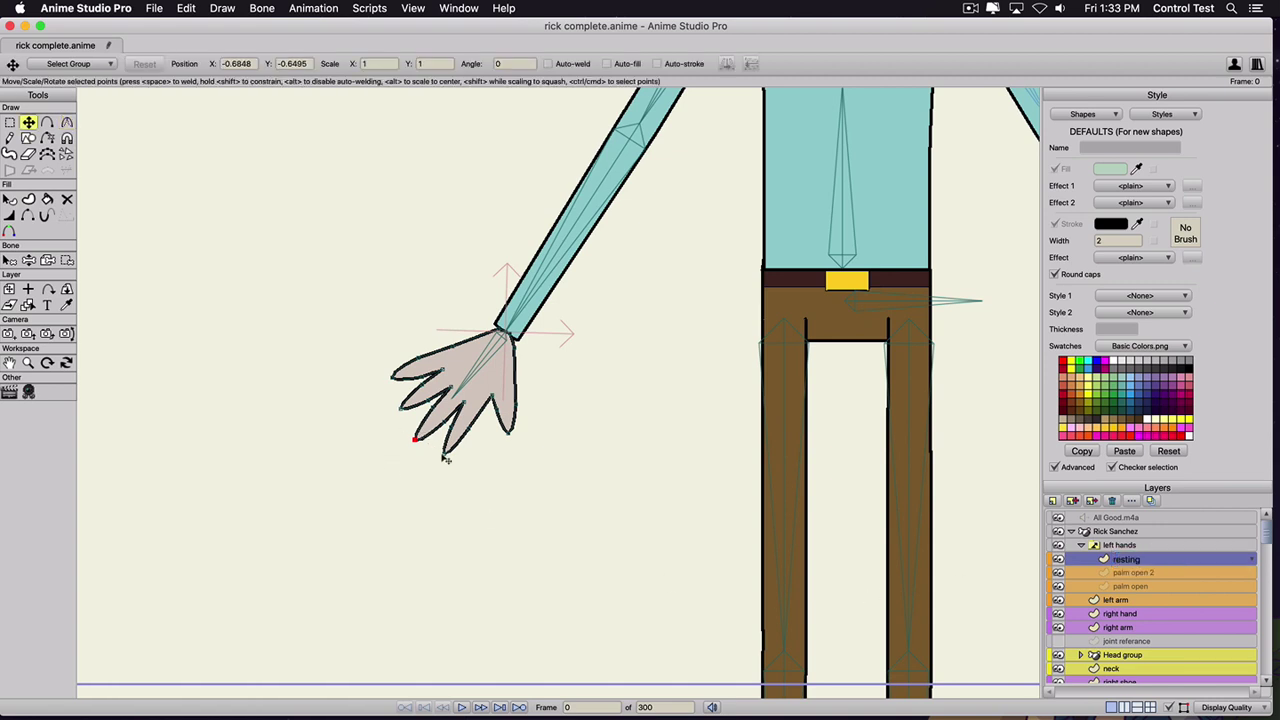
left_click_drag(446, 454, 494, 409)
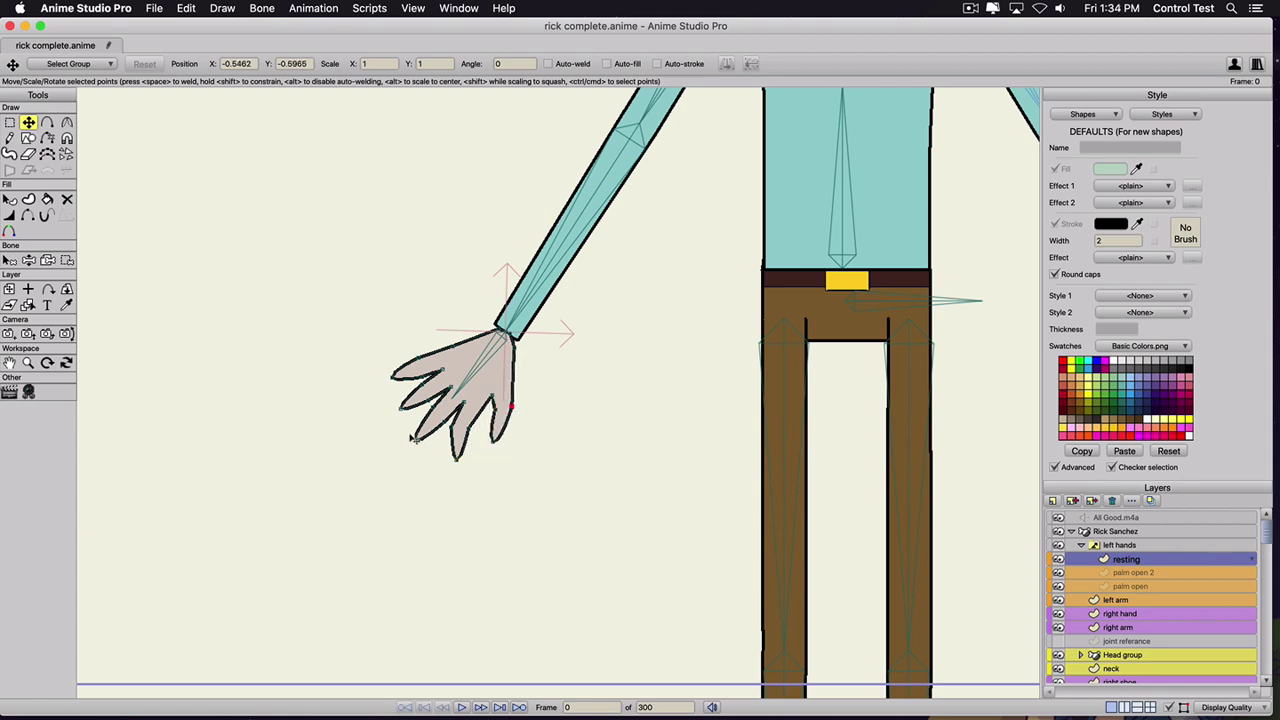
left_click(452, 460)
key("c")
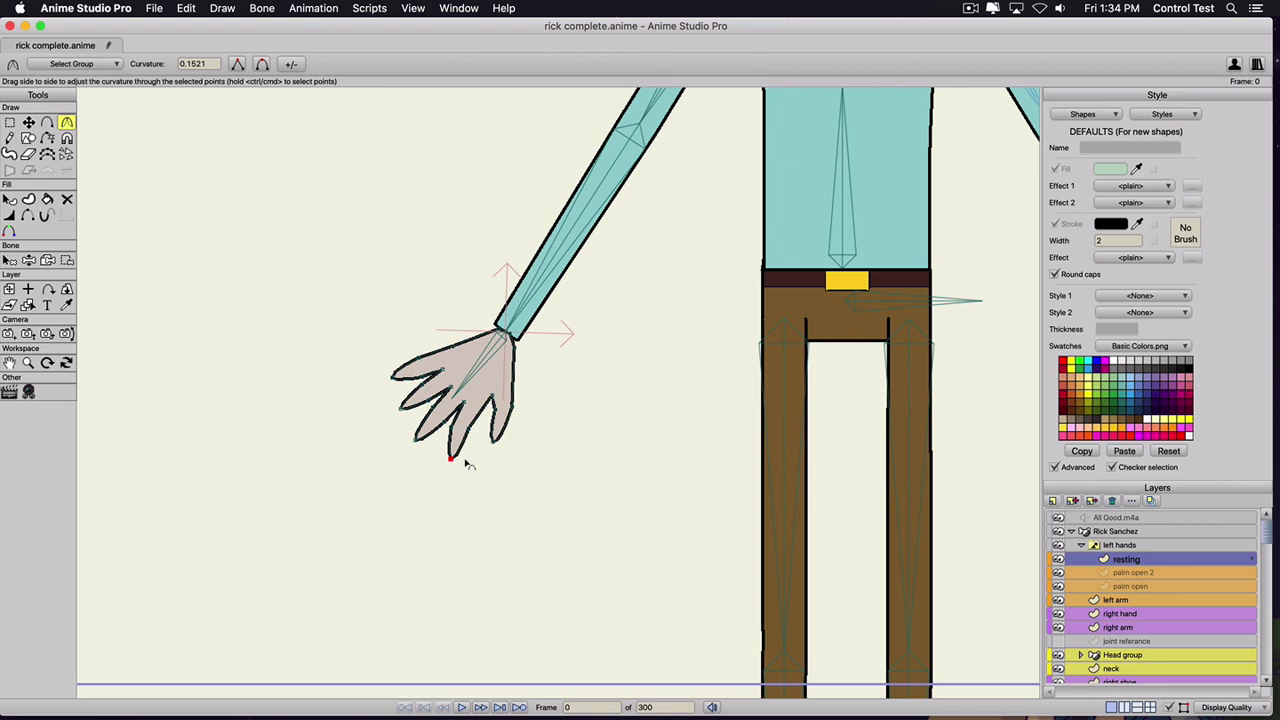
- Bend the middle and ring fingers down beside the index finger and round the ring finger's outer edge
key("t")
left_click_drag(452, 459, 443, 433)
left_click(423, 404)
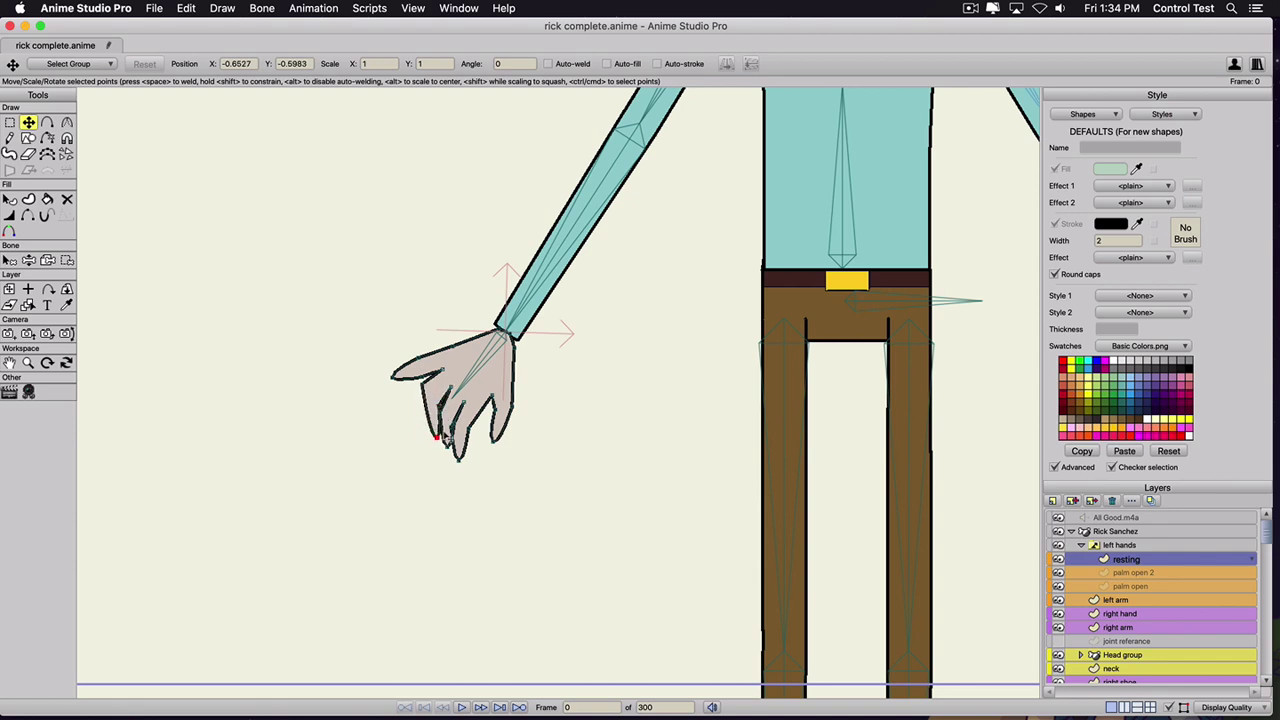
left_click(425, 395)
key("c")
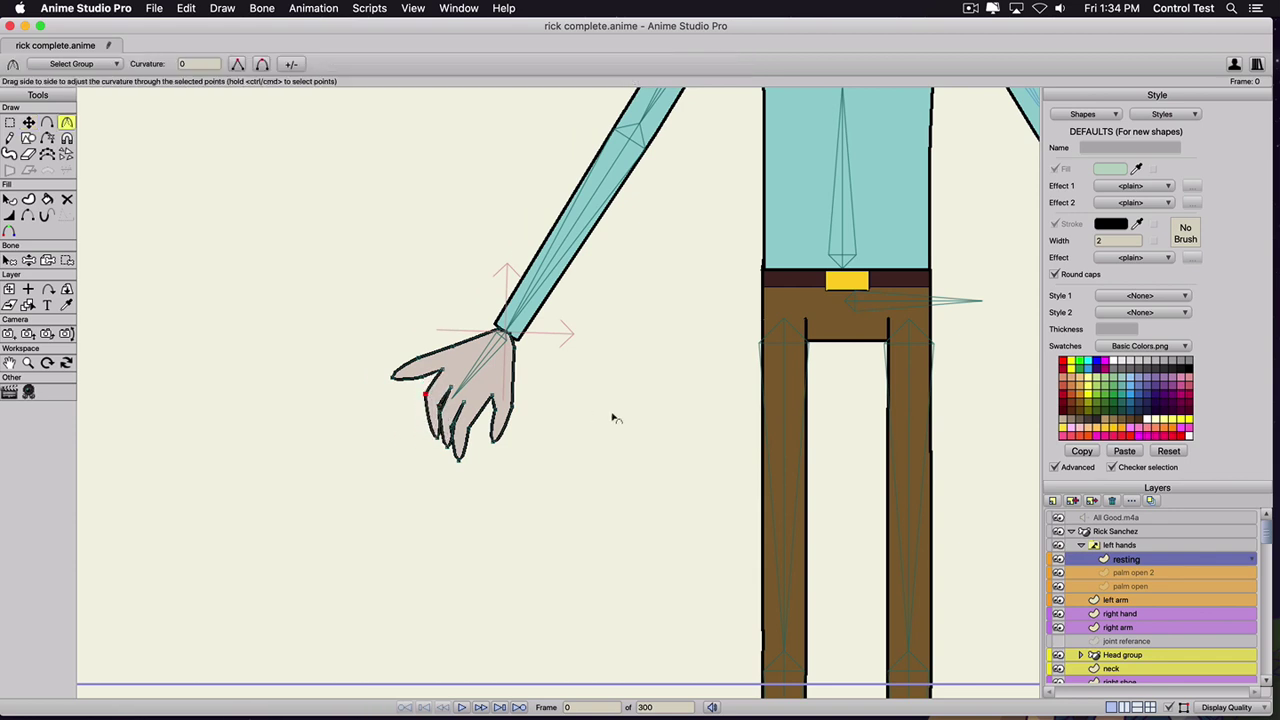
left_click_drag(613, 415, 646, 417)
- Refine the ring finger's tip and the point where it meets the middle finger on the resting hand
key("t")
left_click_drag(438, 437, 490, 450)
key("c")
left_click(440, 409)
key("t")
left_click_drag(440, 409, 440, 410)
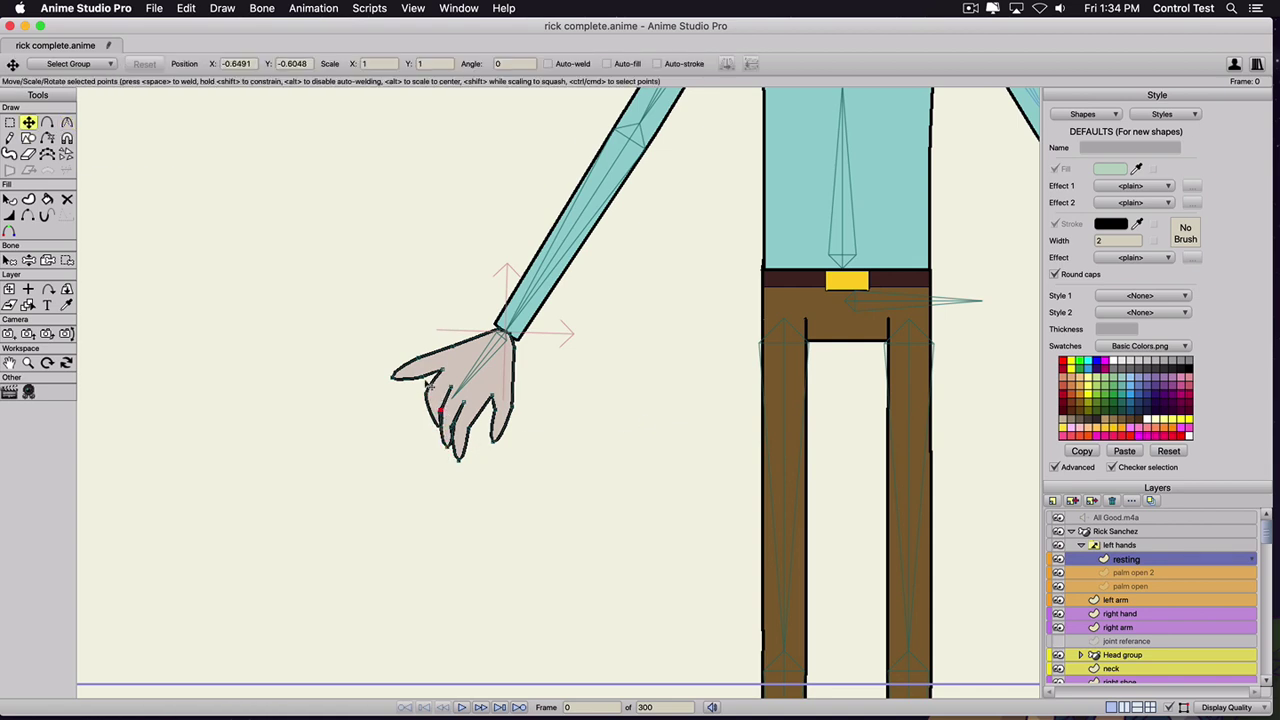
- Reposition the middle fingertip of the resting hand and round the middle and index fingertips with the Curvature tool
scroll(440, 490, "up", 2)
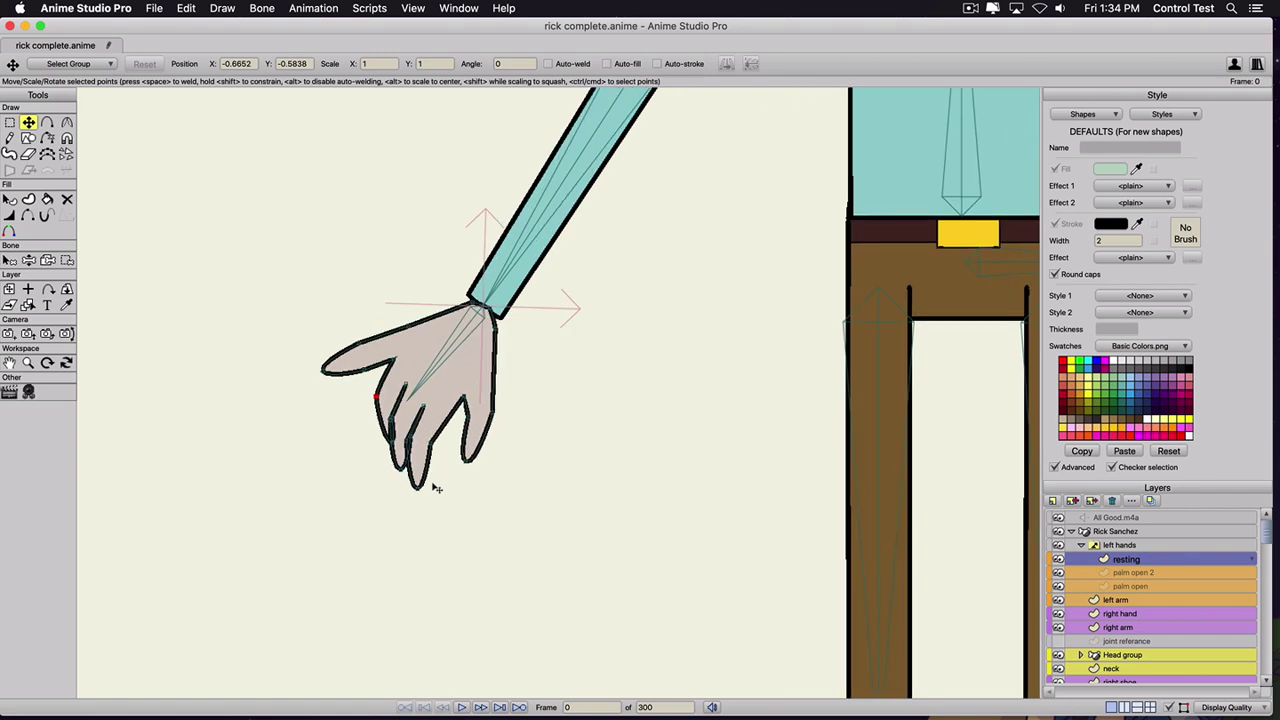
scroll(436, 488, "up", 2)
left_click_drag(374, 492, 584, 508)
scroll(514, 478, "up", 1)
key("c")
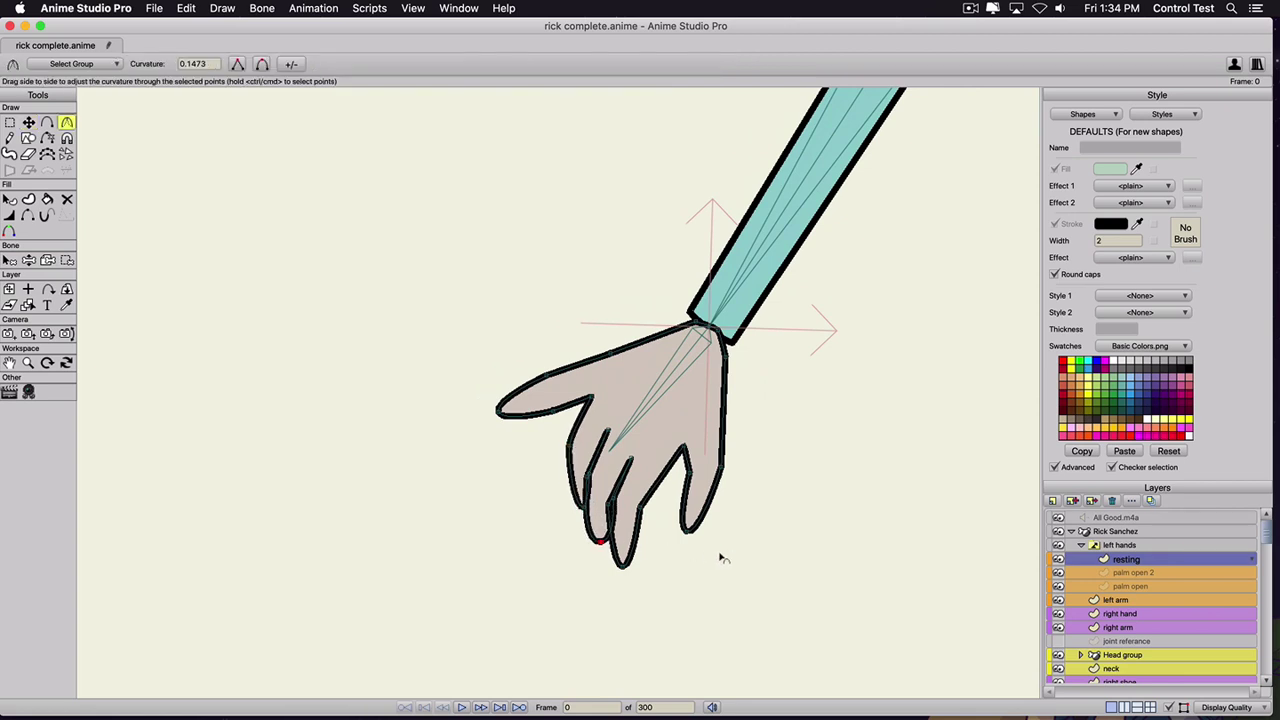
left_click(618, 568)
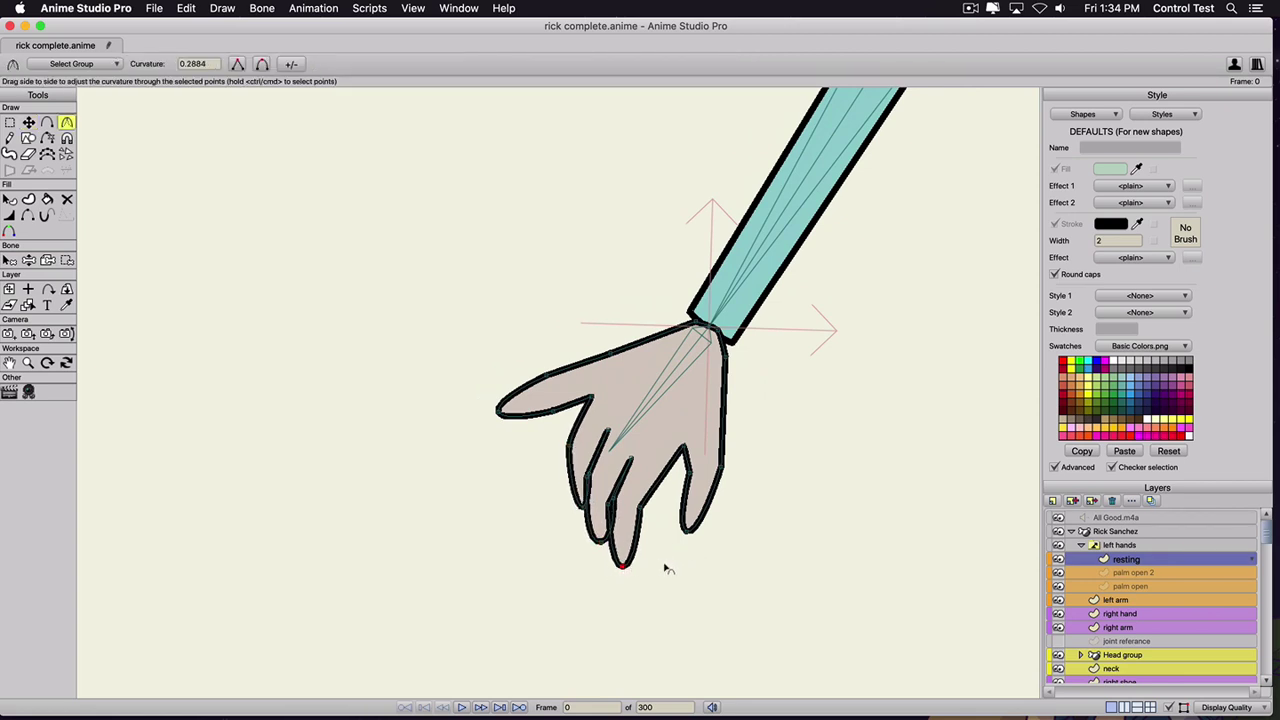
- Adjust the ring finger's points and fold the pinky in against it to complete the resting hand
key("t")
left_click(604, 508)
left_click_drag(604, 508, 595, 500)
left_click_drag(493, 420, 576, 426)
scroll(531, 497, "down", 5)
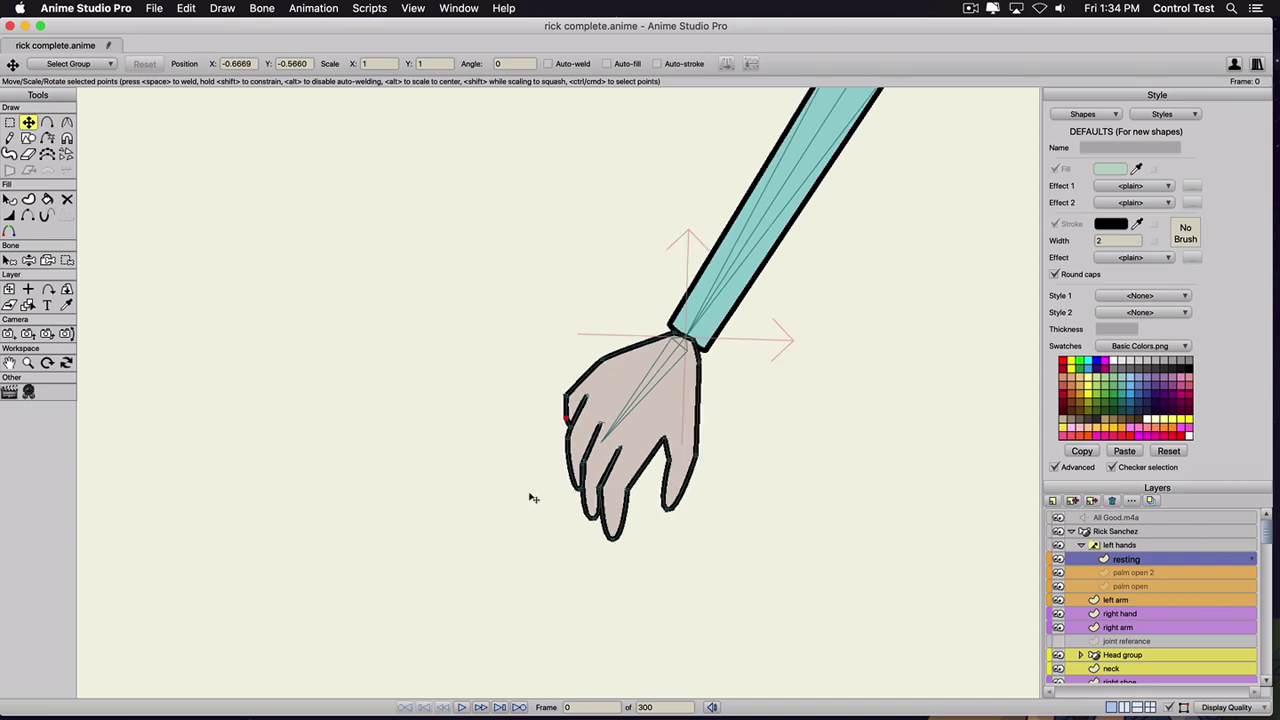
scroll(577, 413, "up", 3)
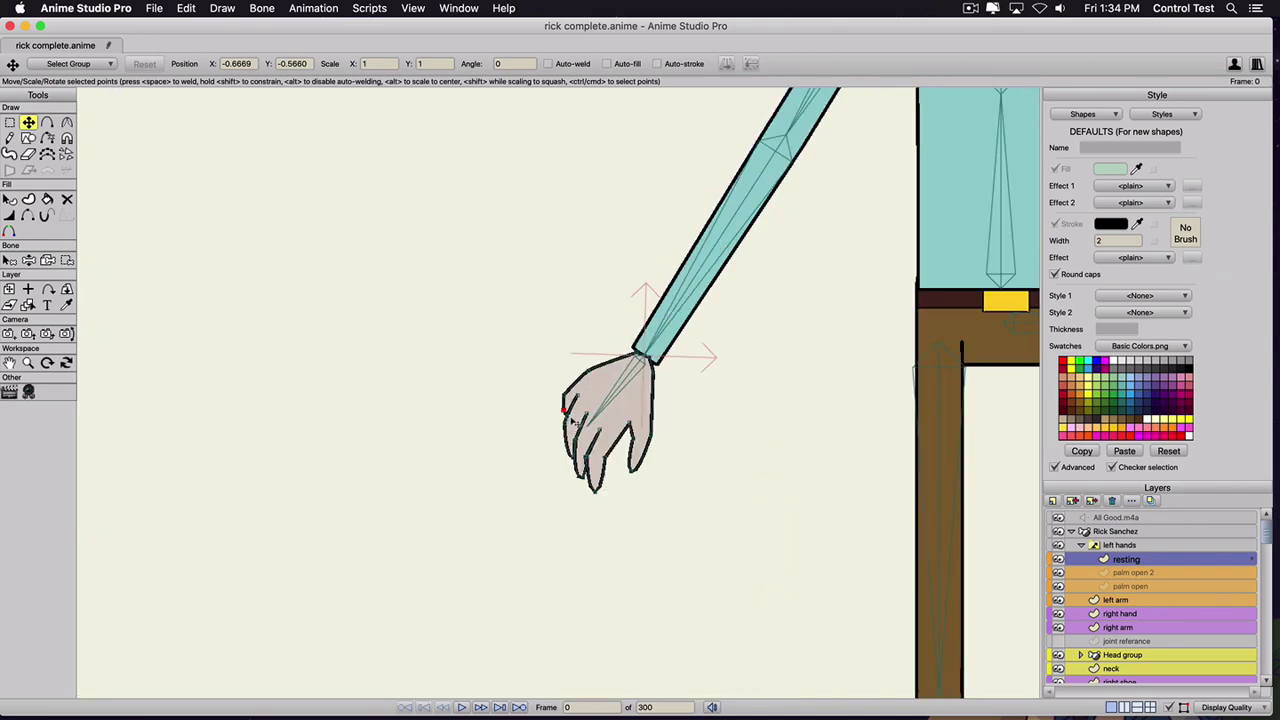
- Duplicate the "resting" layer and name the copy "pointing"
left_click(1072, 501)
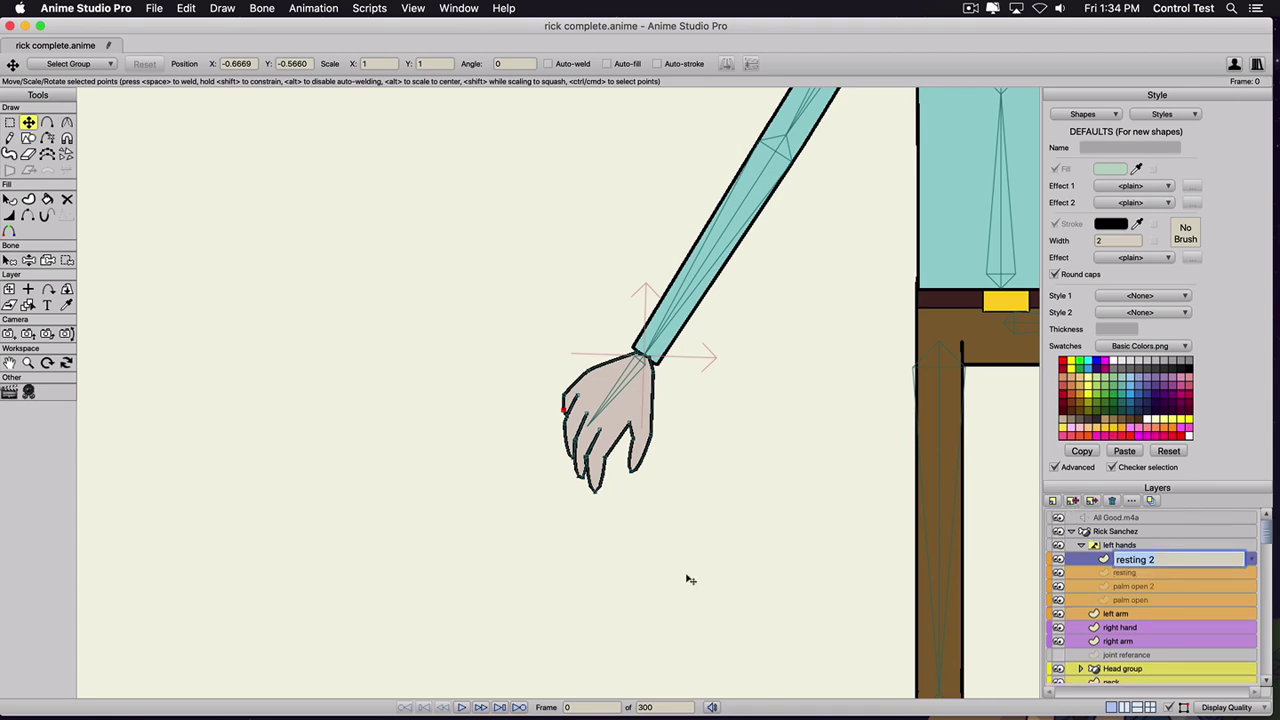
type("pointing")
key("Return")
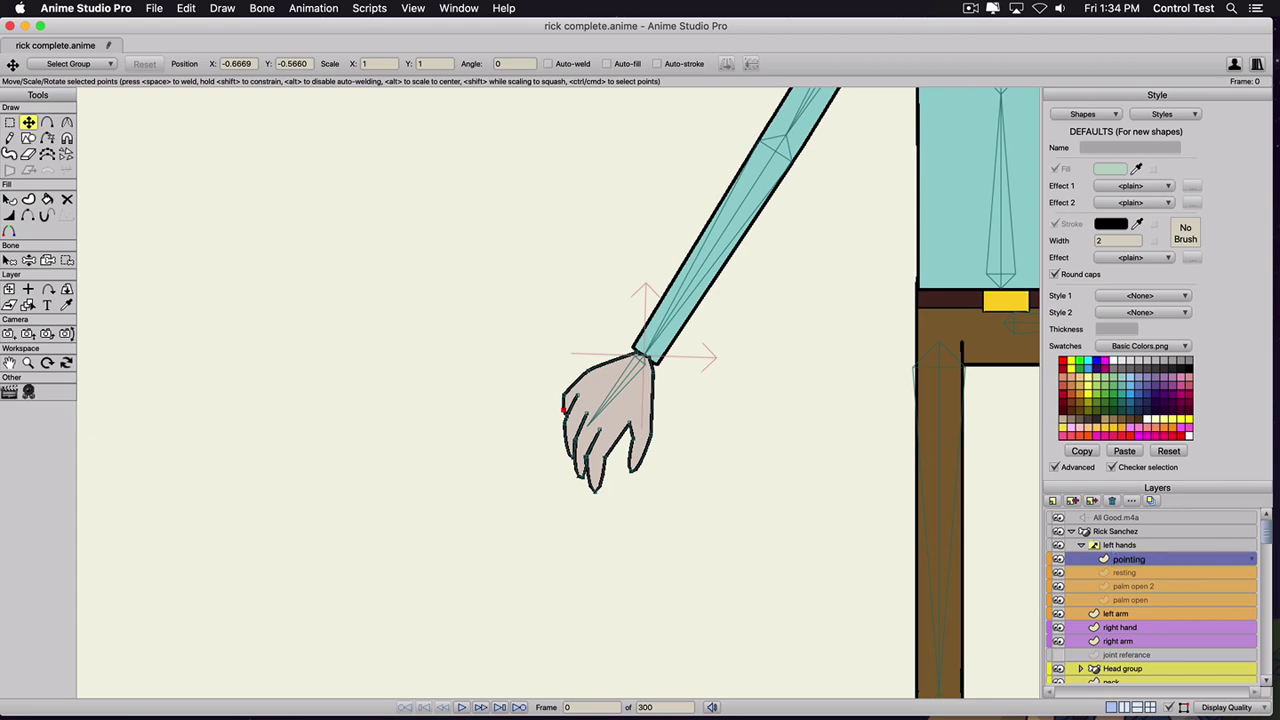
- Extend the index finger of the pointing hand outward and shorten the middle finger into a curled shape
left_click_drag(598, 496, 580, 508)
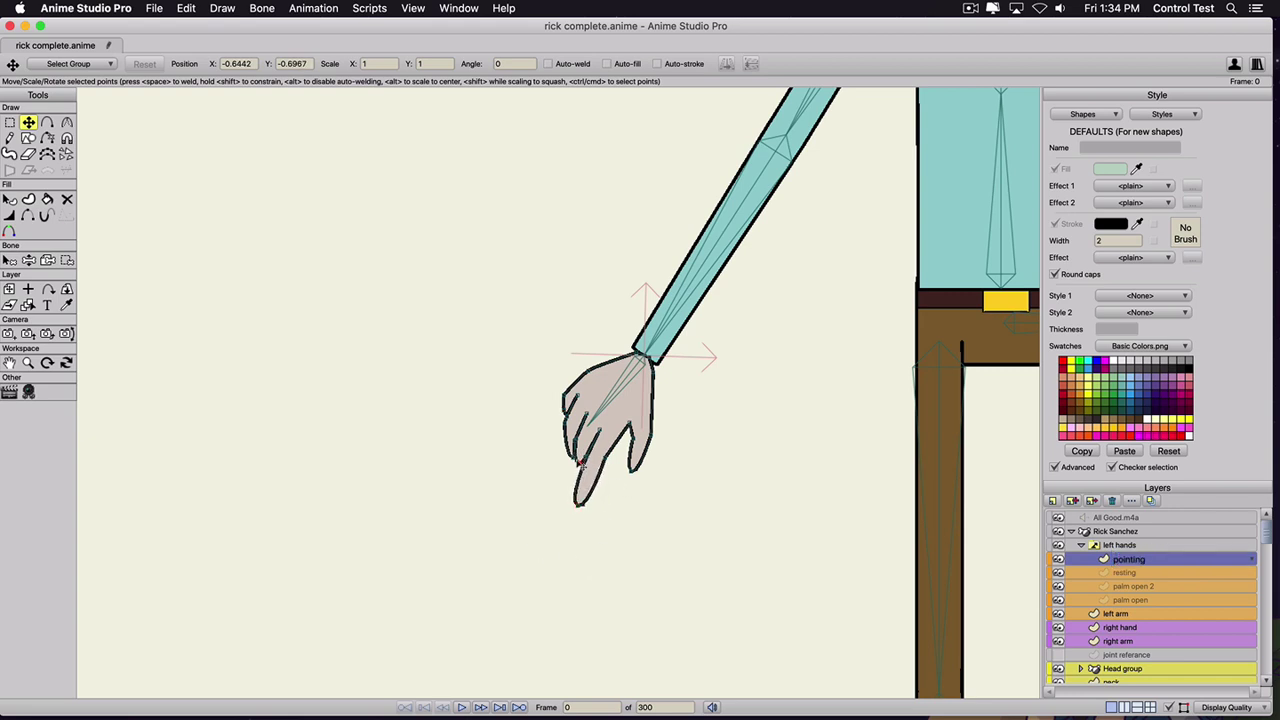
left_click(580, 458)
left_click_drag(578, 456, 576, 438)
- Tuck the thumb into the palm, add a point at its crease, and realign the pointing index fingertip
mouse_move(640, 465)
left_mouse_down()
mouse_move(635, 439)
mouse_move(655, 447)
left_mouse_up()
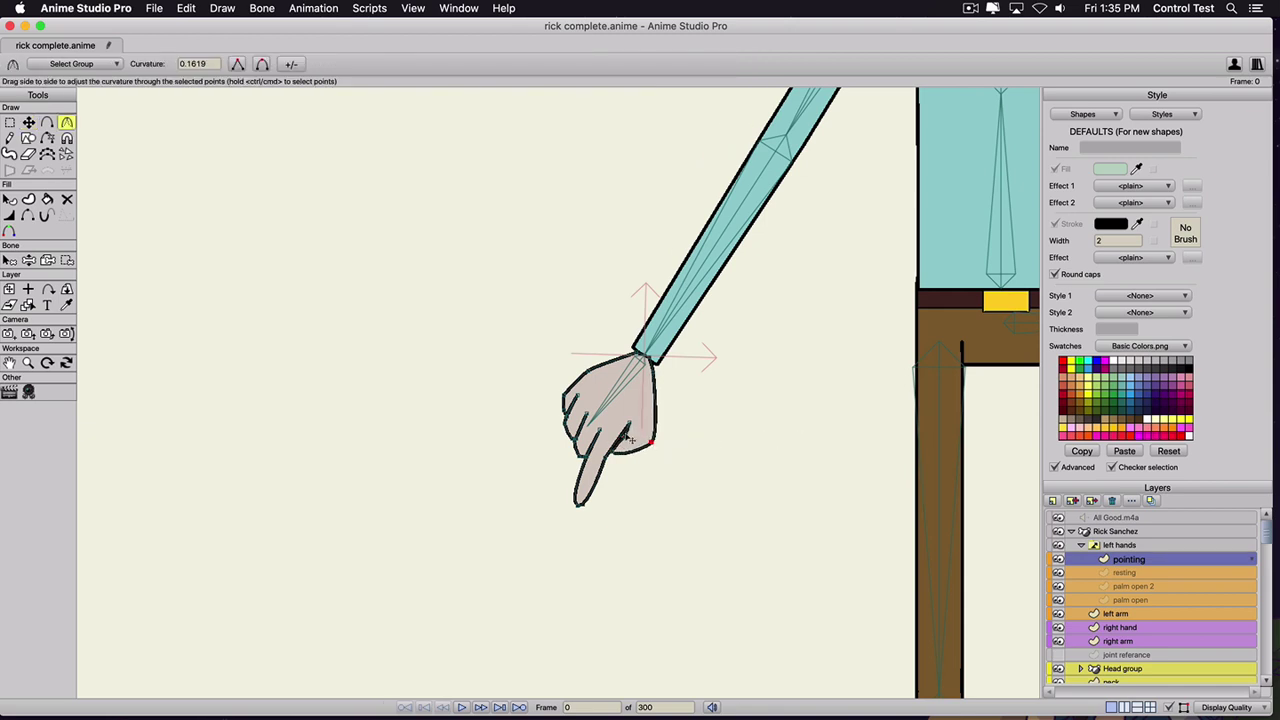
left_click(623, 437)
left_click_drag(627, 439, 633, 445)
key("a")
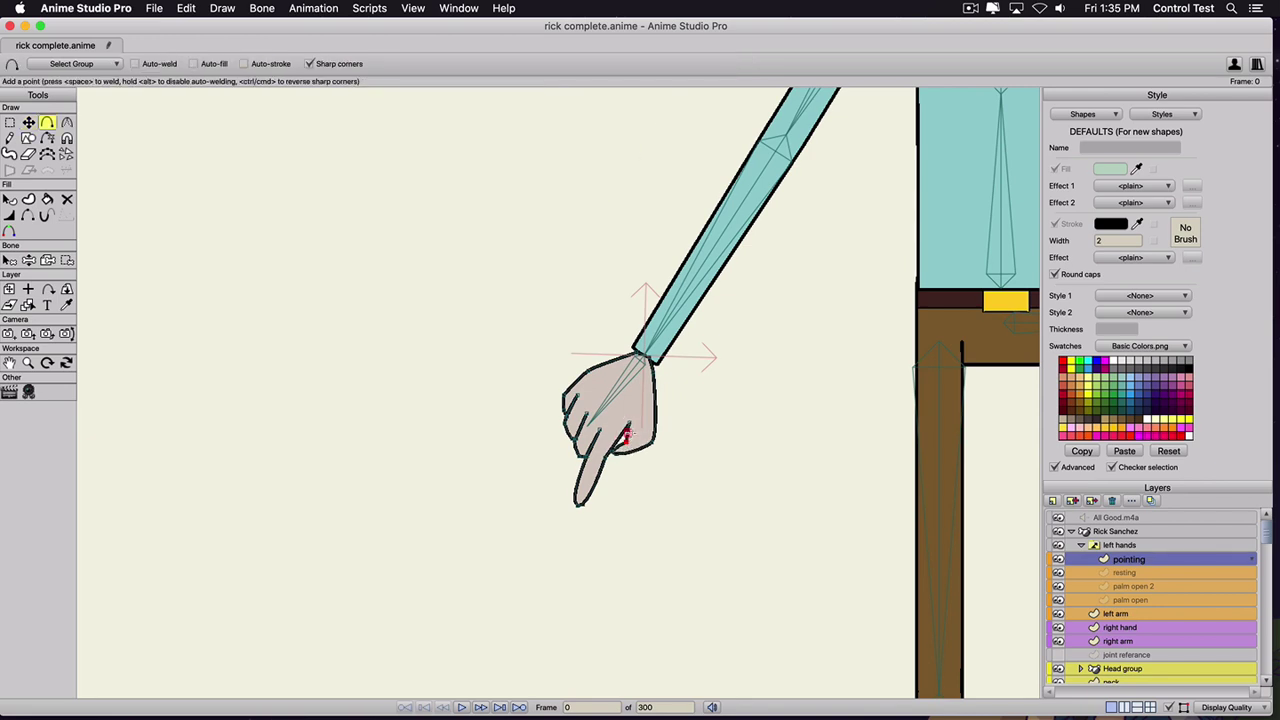
key("t")
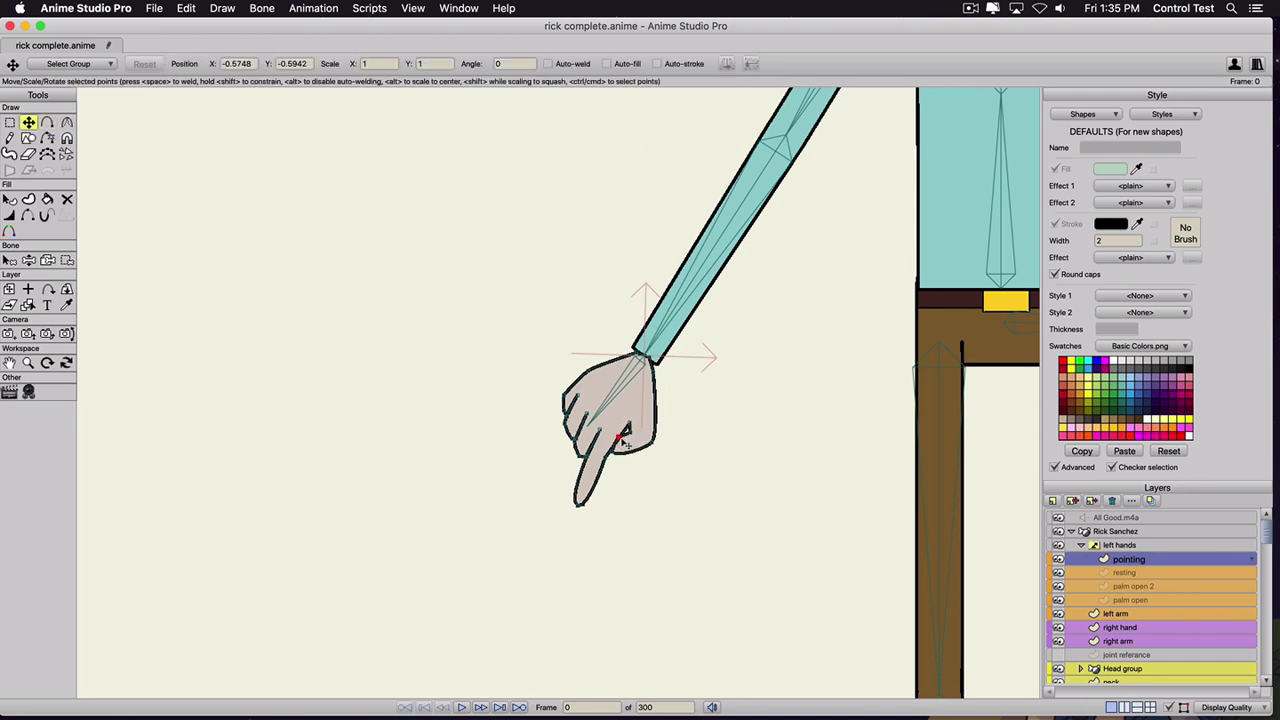
scroll(616, 461, "down", 1)
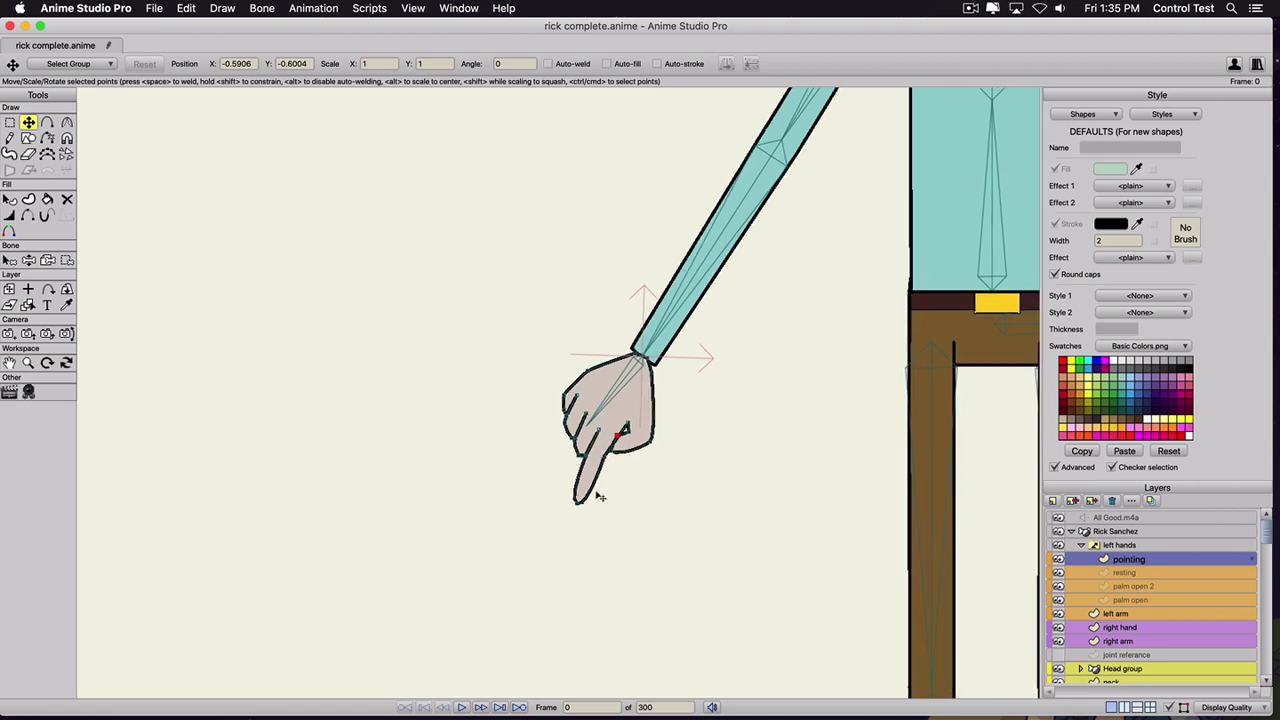
left_click_drag(581, 507, 574, 502)
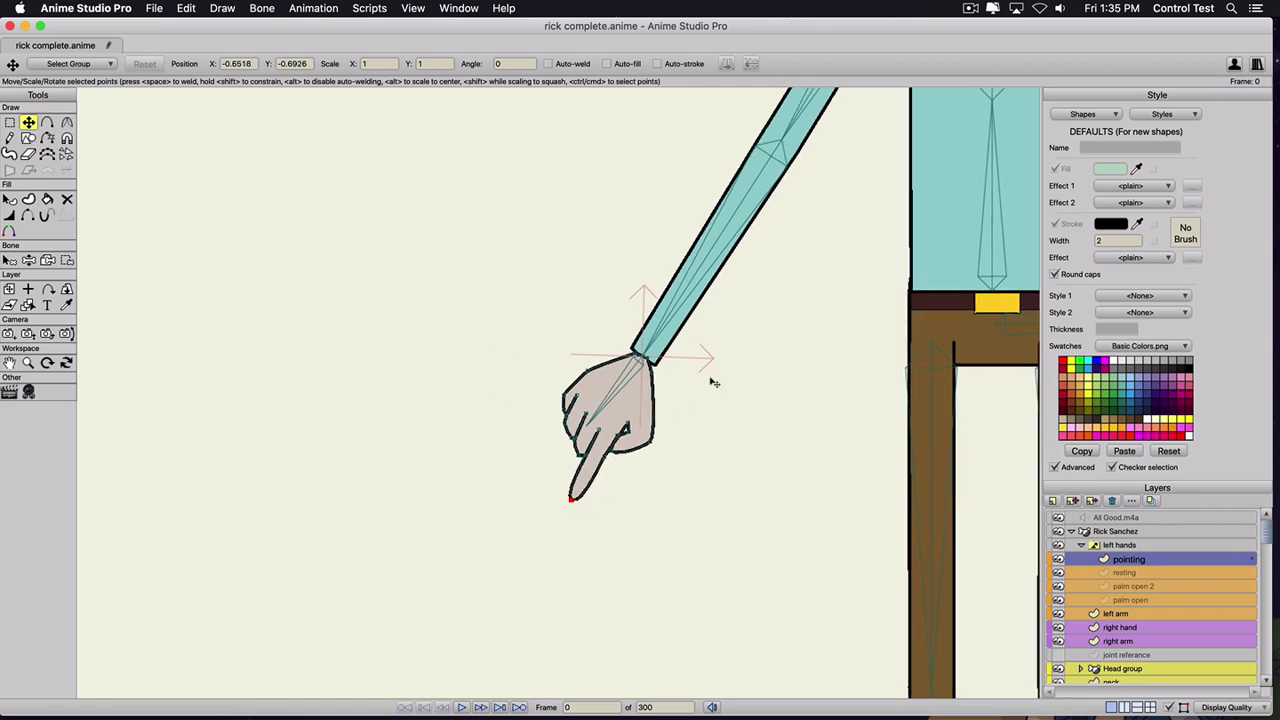
- Duplicate the "pointing" layer and name the copy "peace sign"
left_click(1072, 501)
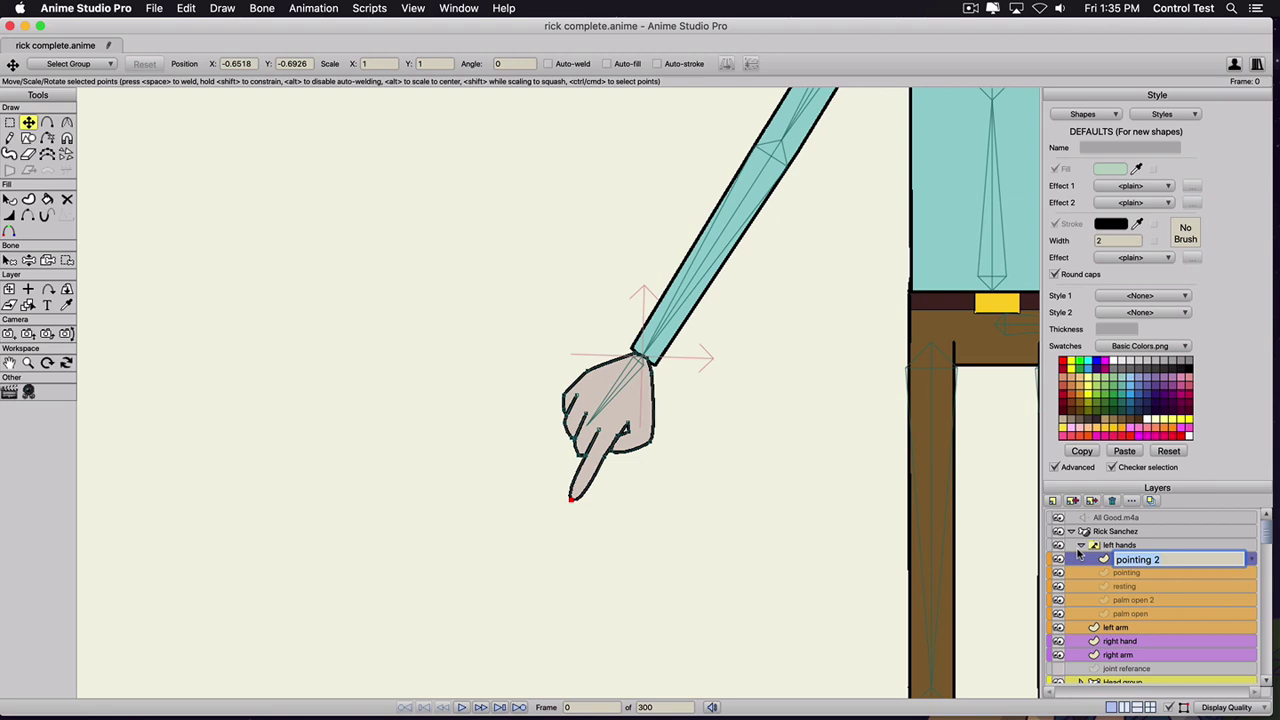
type("peace sign")
key("Return")
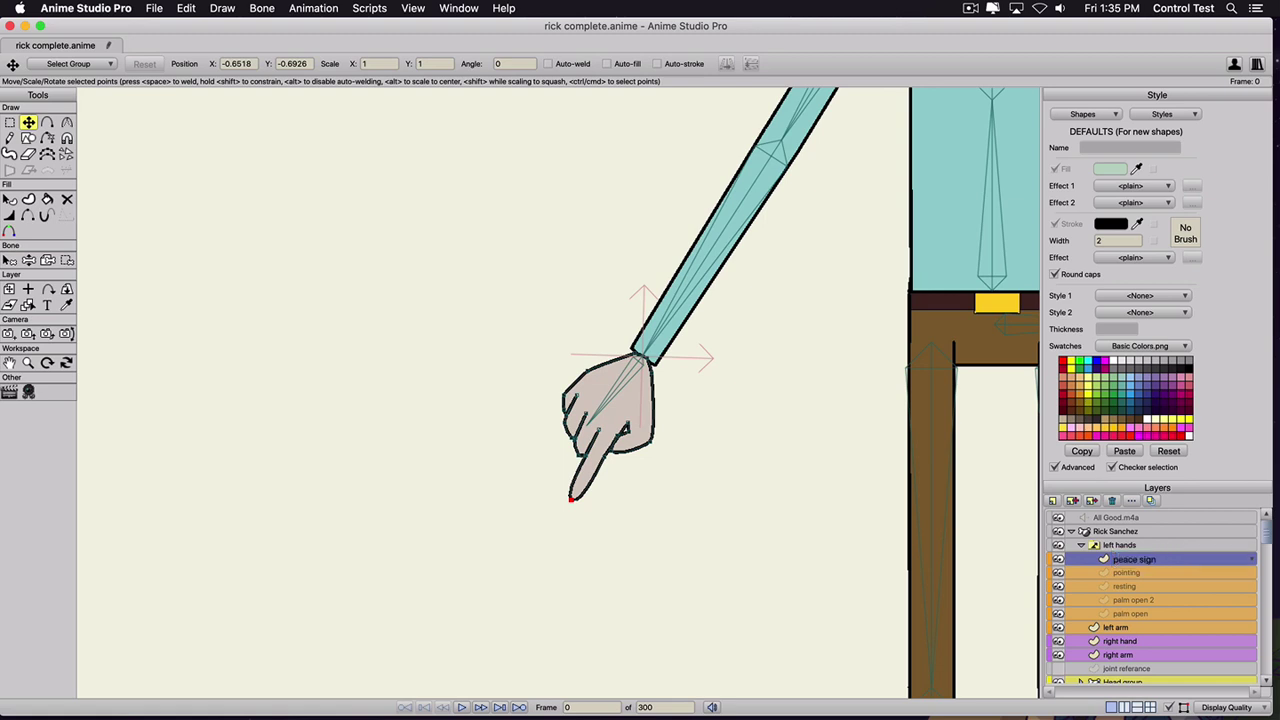
- Extend the middle finger of the peace sign hand beside the index finger and reshape the ring finger's knuckle
left_click_drag(579, 455, 550, 485)
left_click_drag(576, 441, 579, 452)
left_click_drag(574, 441, 569, 437)
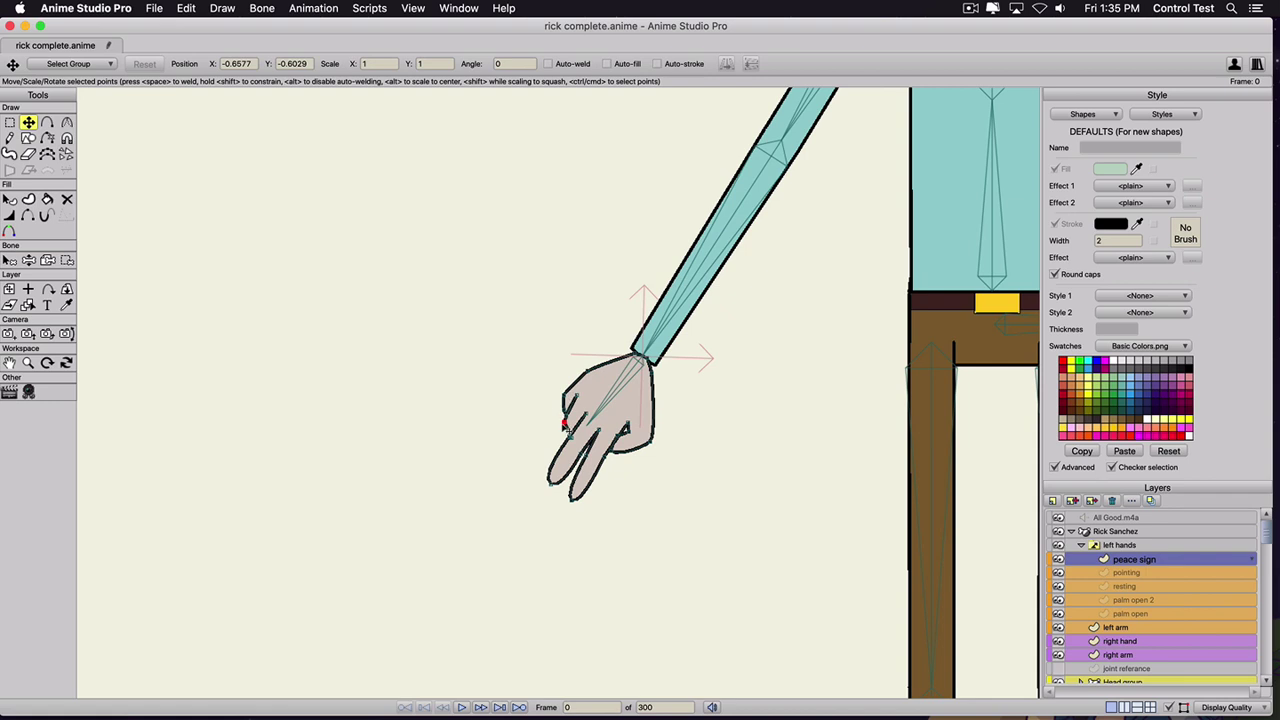
left_click_drag(567, 428, 566, 423)
- Move the index finger's points away from the middle finger to open a V between the two fingers
left_click(568, 489)
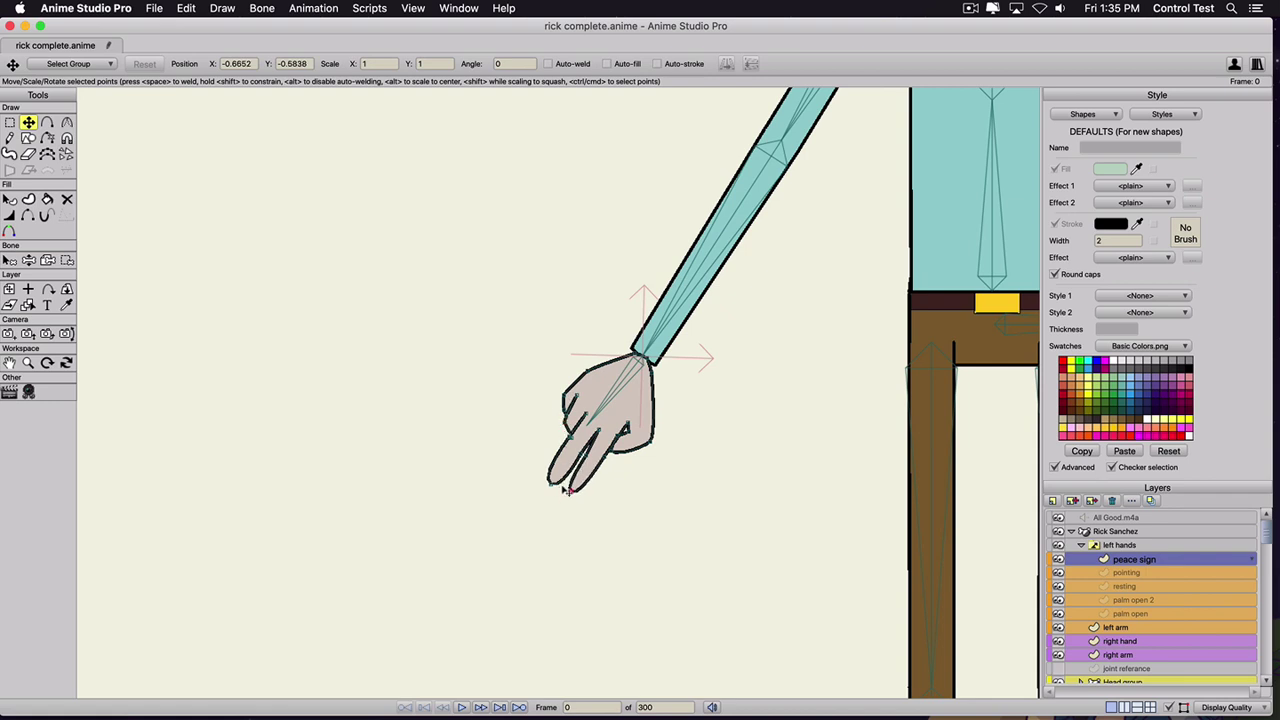
left_click_drag(578, 470, 589, 461)
left_click(580, 493)
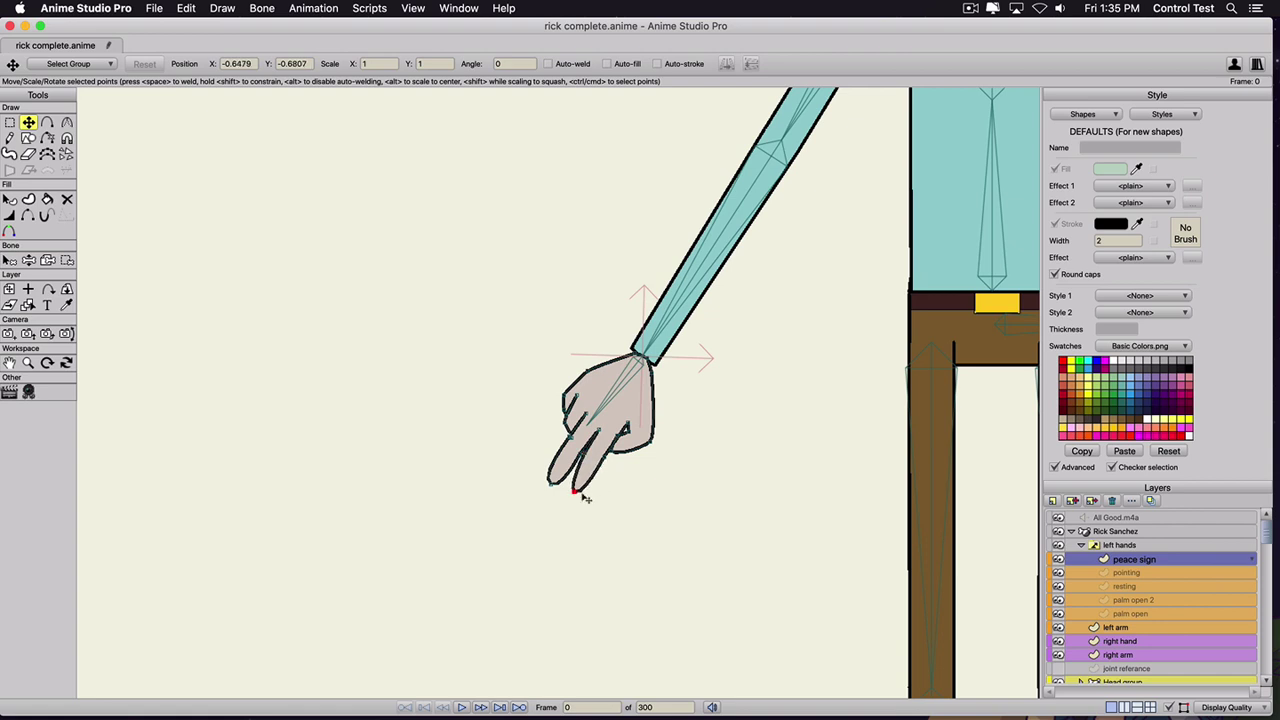
left_click_drag(585, 497, 622, 439)
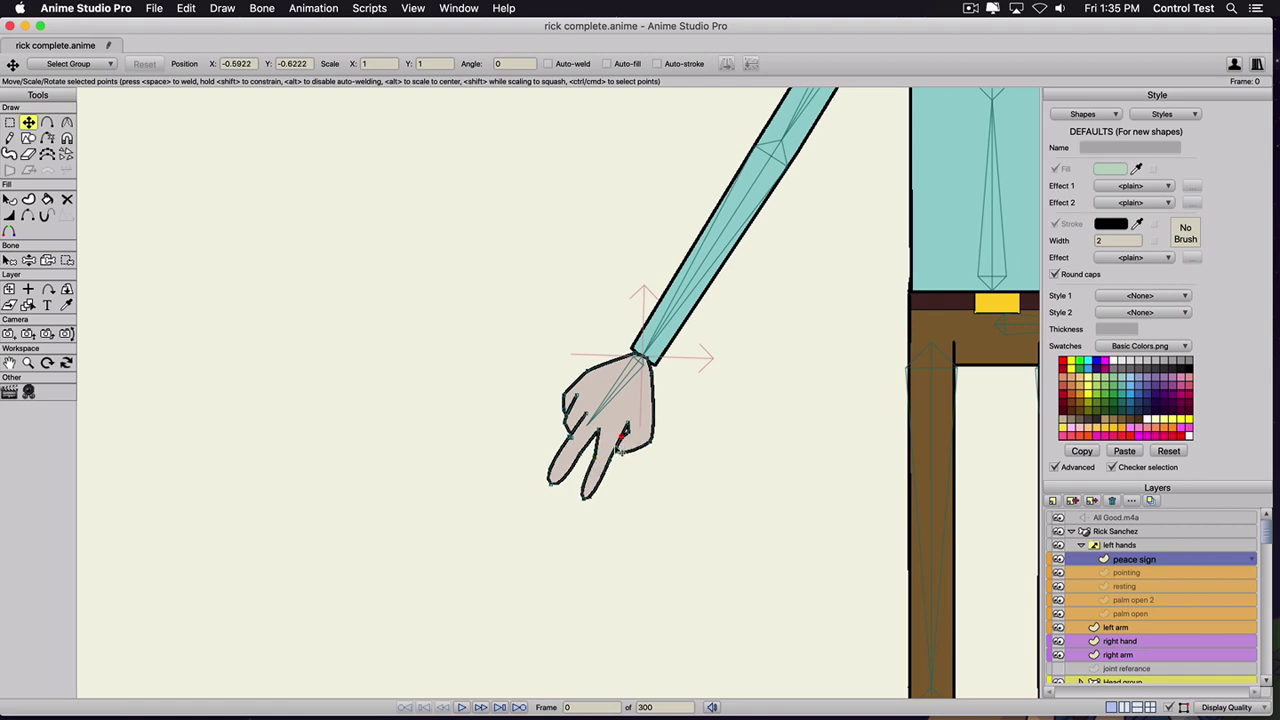
left_click(616, 452)
left_click(582, 455)
left_click_drag(585, 458, 584, 457)
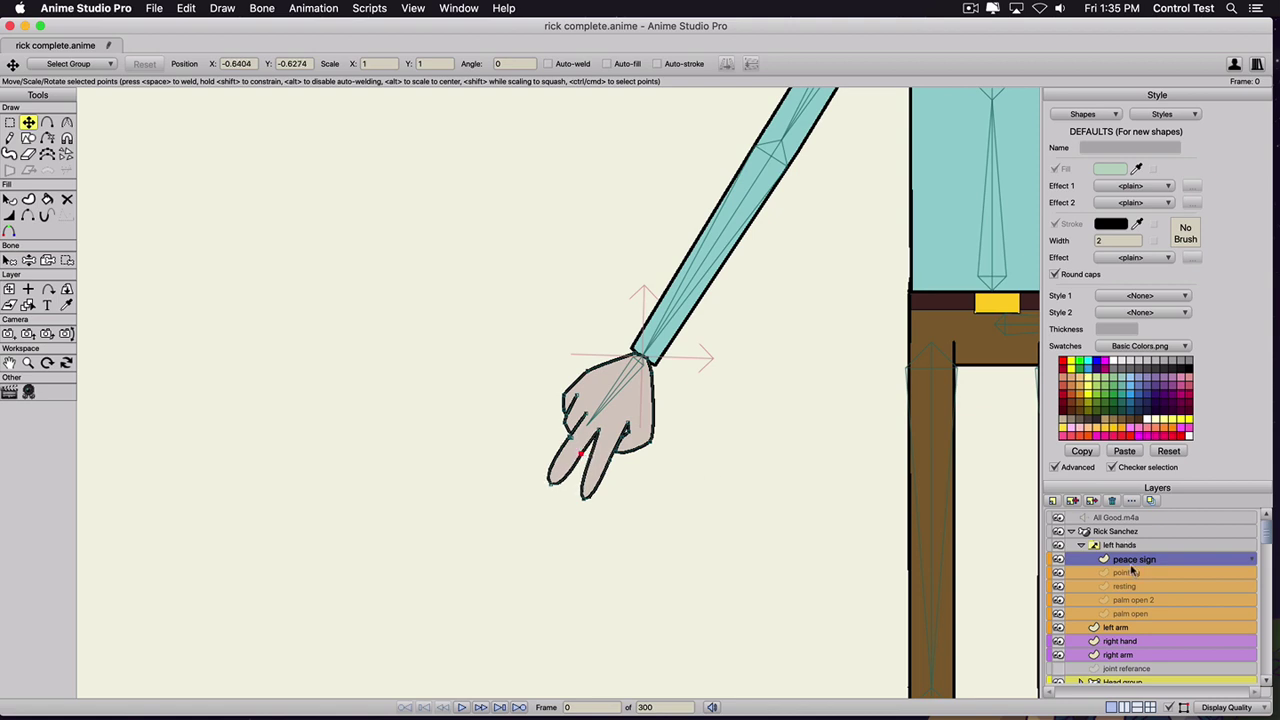
- Duplicate the "peace sign" layer and keep its default name
left_click(1071, 500)
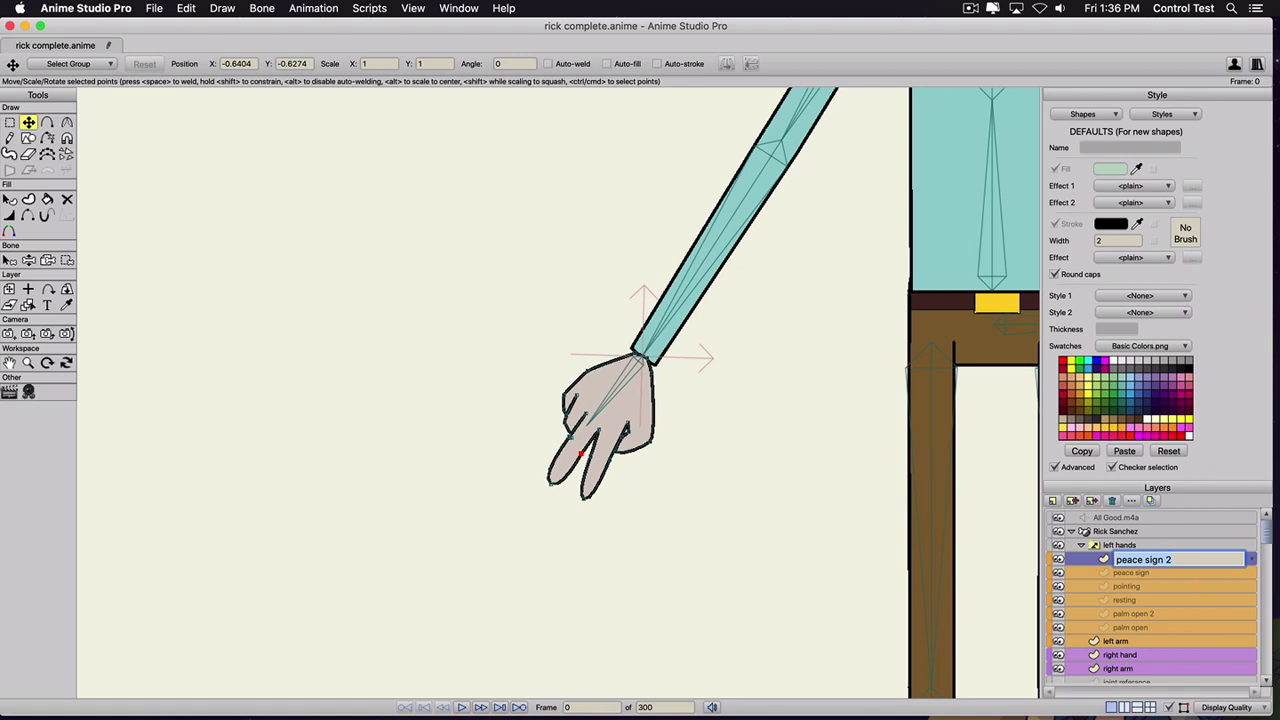
key("Return")
- Flip all points of the duplicated peace sign hand horizontally and rotate the hand to line up with the wrist
key("super+a")
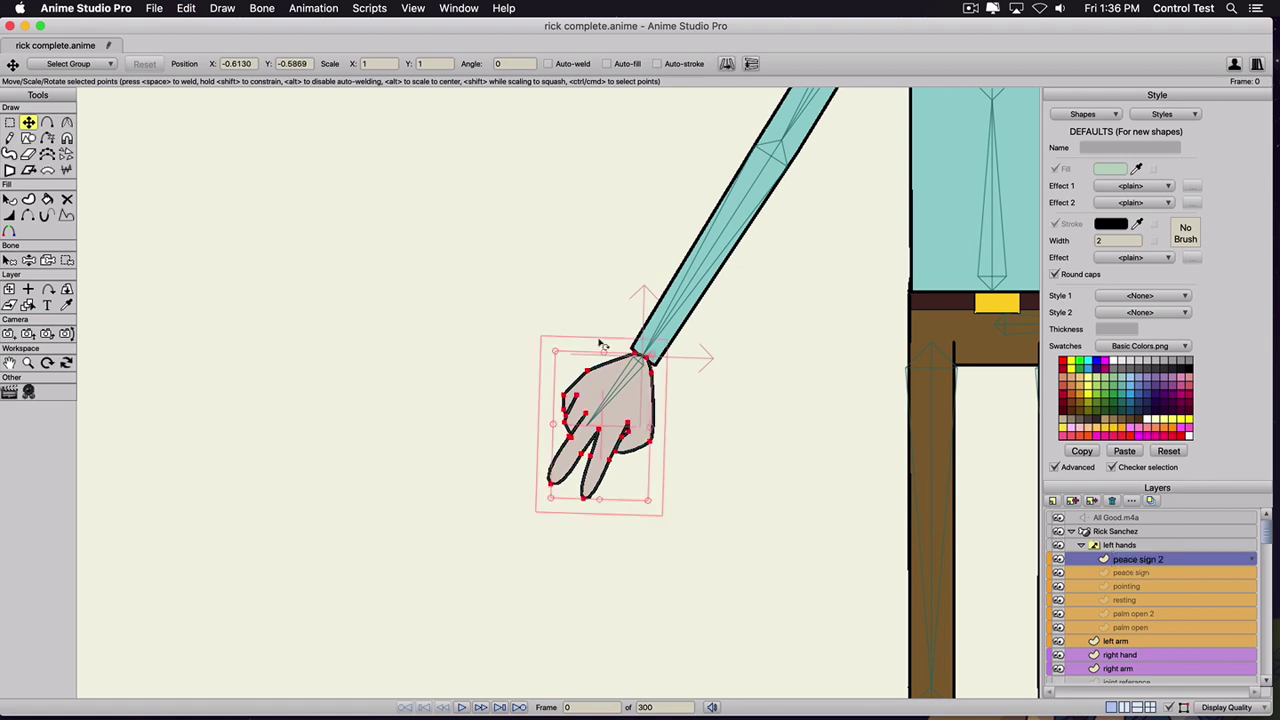
left_click(726, 65)
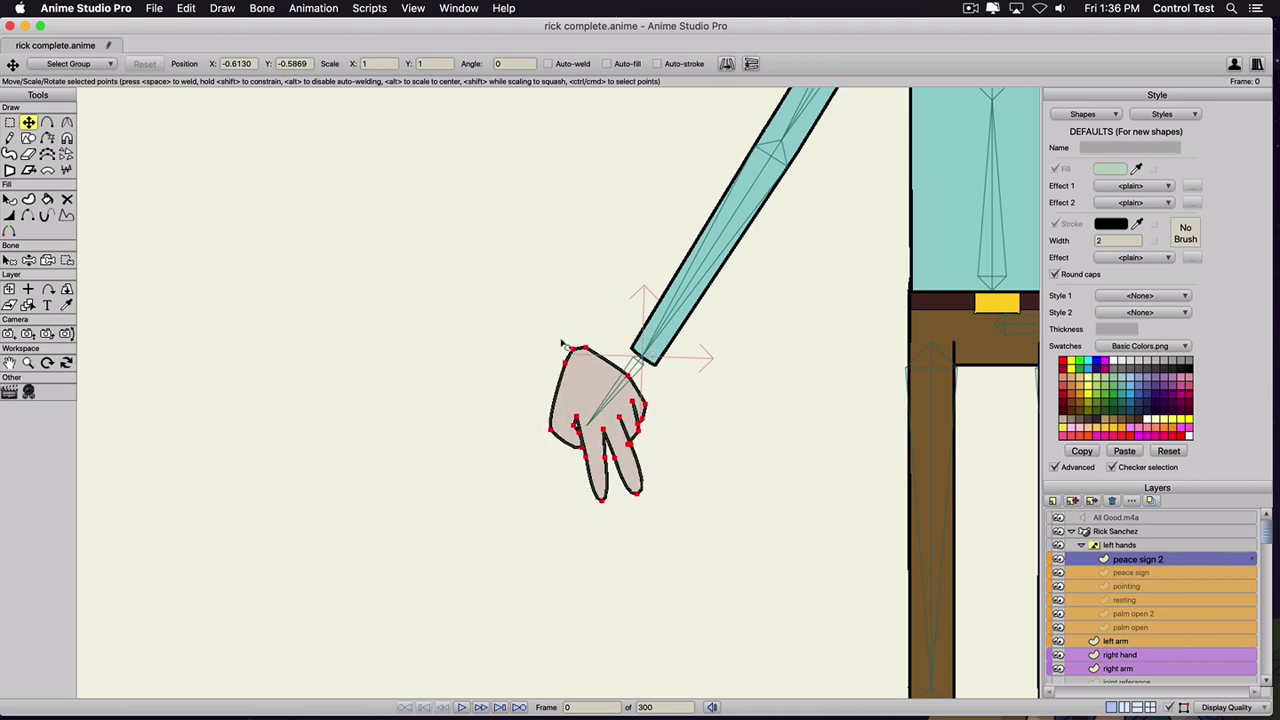
left_click_drag(562, 343, 636, 324)
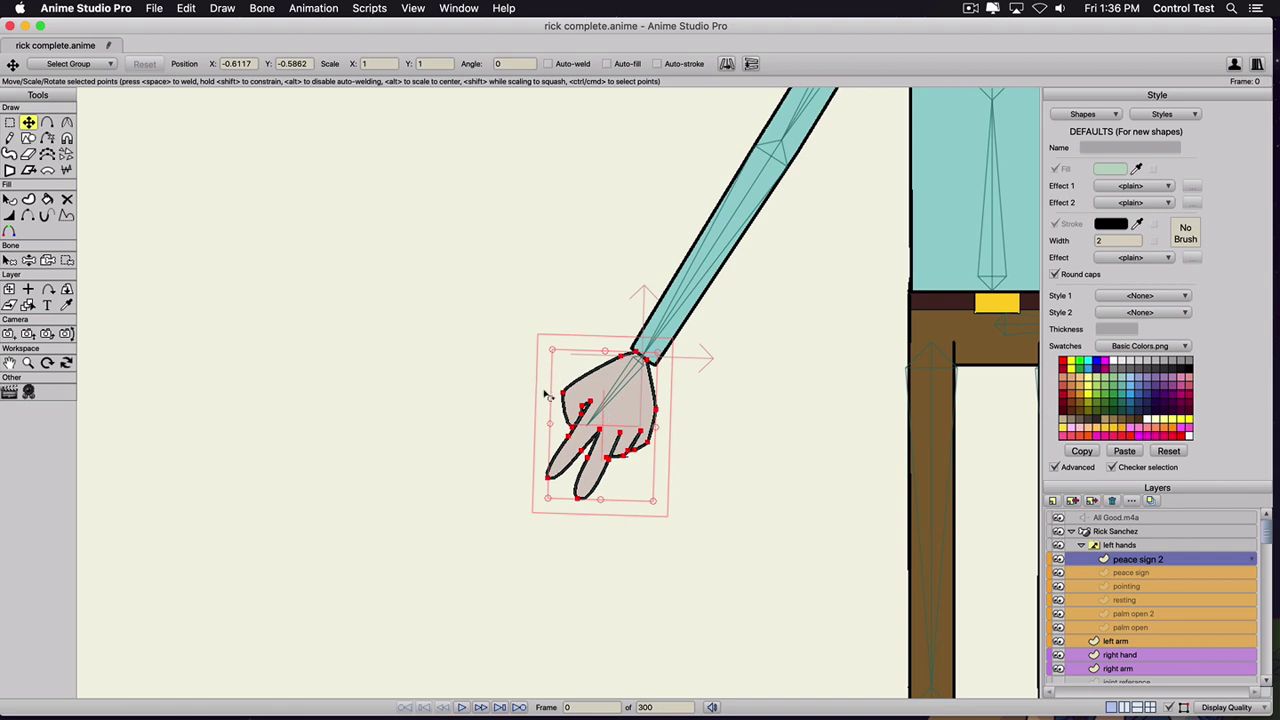
- Rotate the duplicated peace sign hand so its fingers point up, and delete the old thumb points beside the index finger
left_click_drag(548, 396, 876, 393)
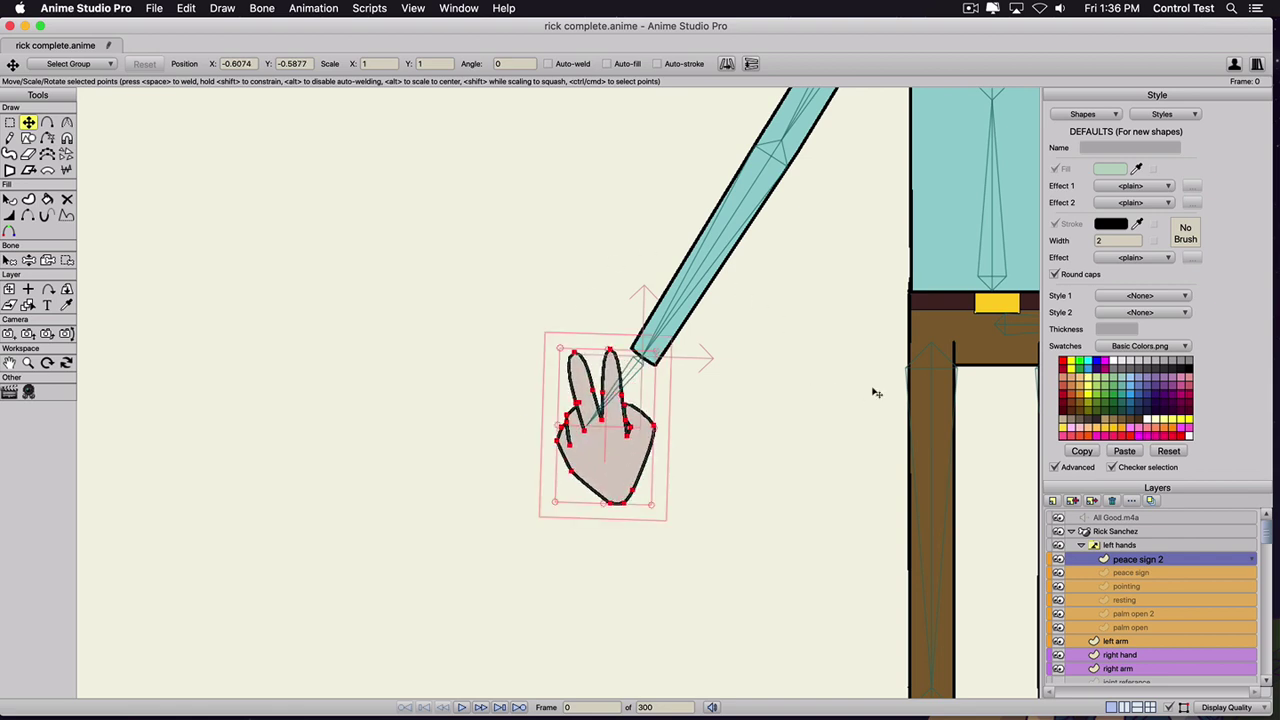
scroll(618, 427, "up", 1)
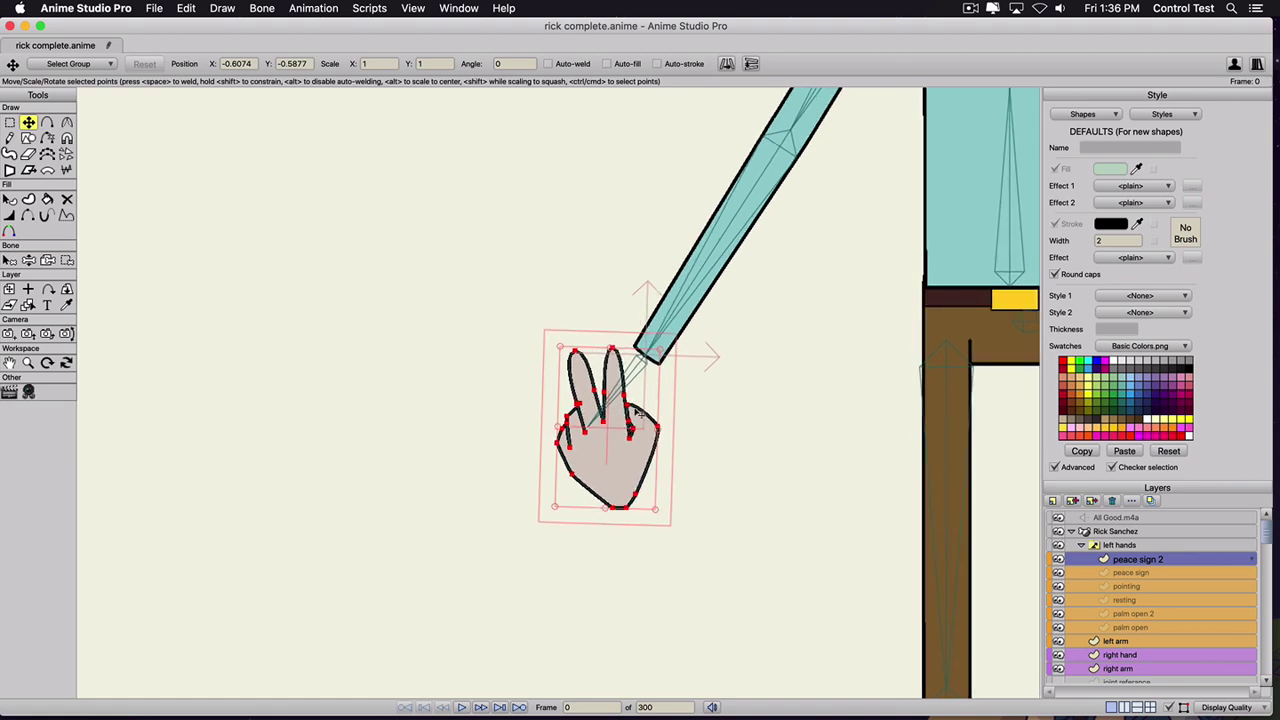
left_click(636, 410)
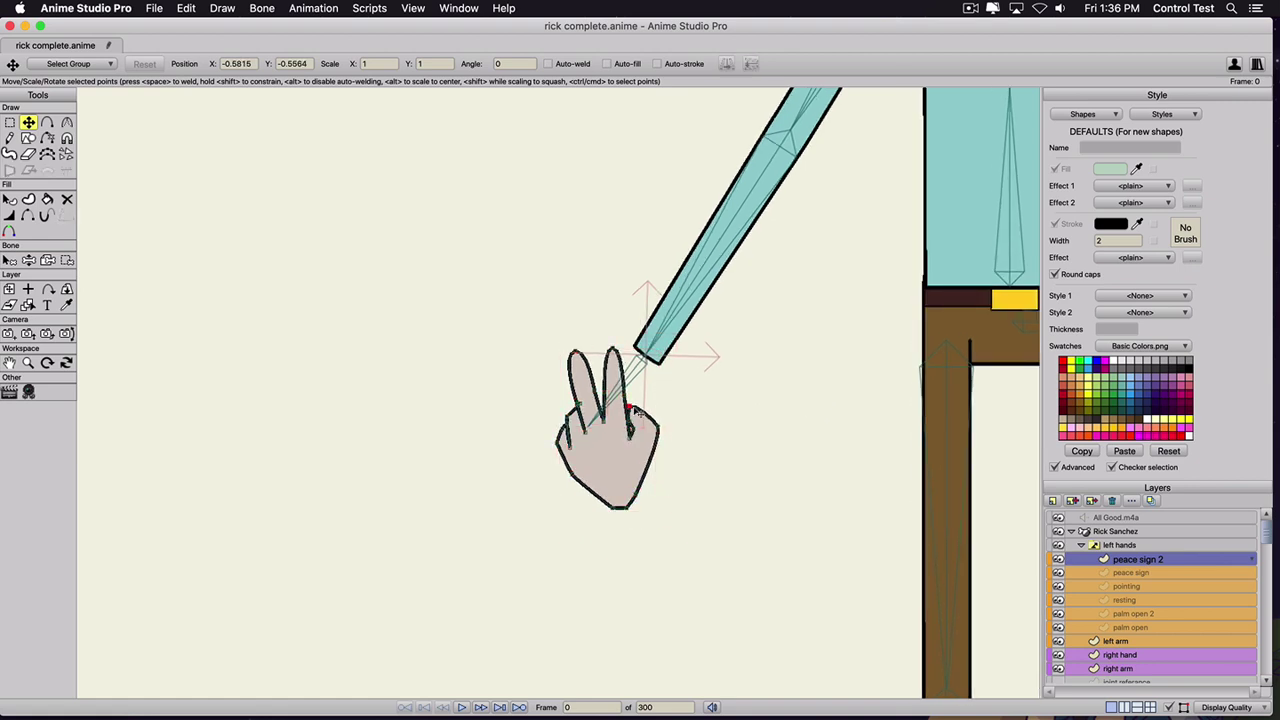
mouse_move(632, 418)
left_mouse_down()
mouse_move(629, 440)
mouse_move(636, 409)
left_mouse_up()
key("Delete")
left_click(640, 411)
left_click(640, 411)
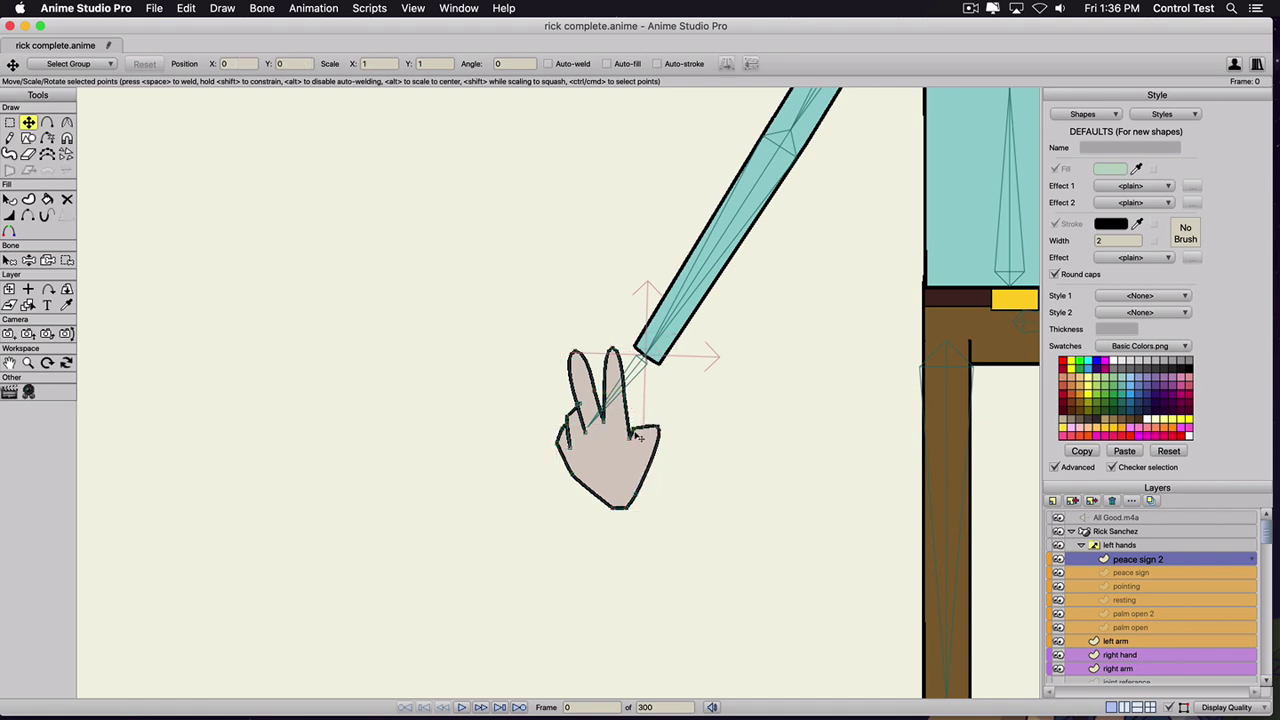
left_click(661, 433)
key("Delete")
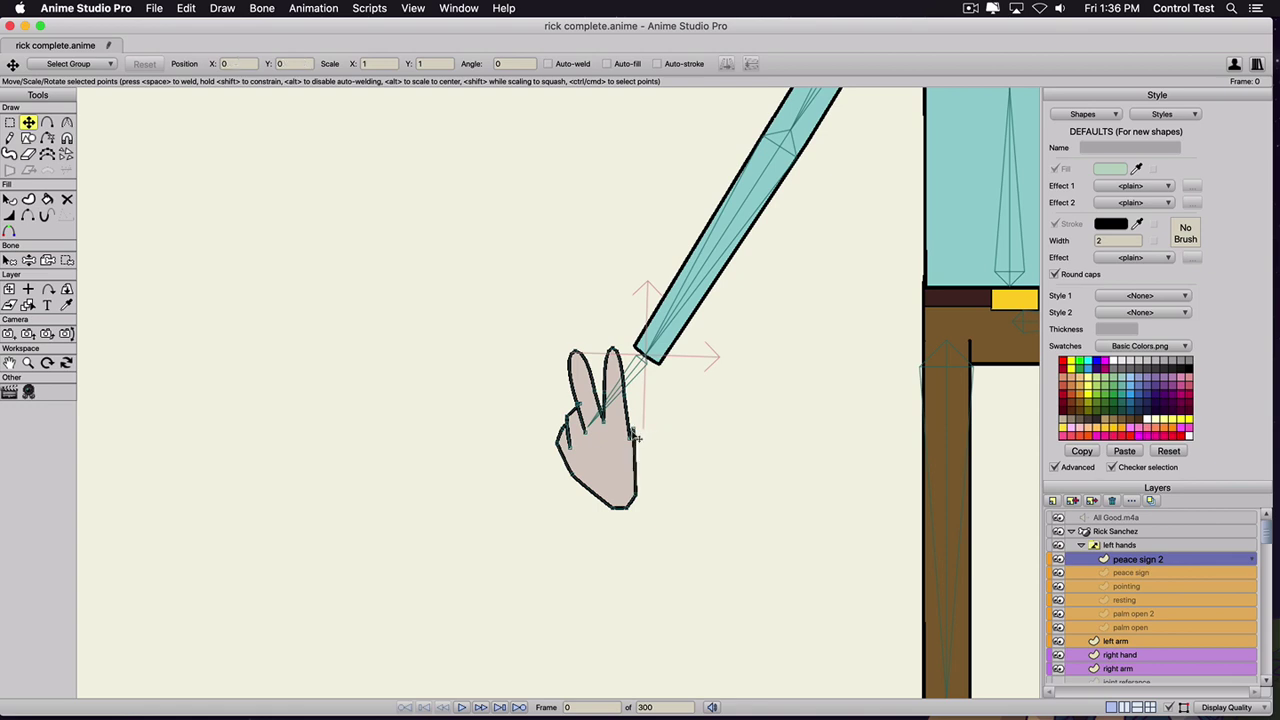
- Pull the palm's outline outward beside the index finger to form the base of the thumb
mouse_move(636, 437)
left_mouse_down()
mouse_move(657, 452)
mouse_move(698, 437)
mouse_move(637, 461)
left_mouse_up()
key("c")
key("g")
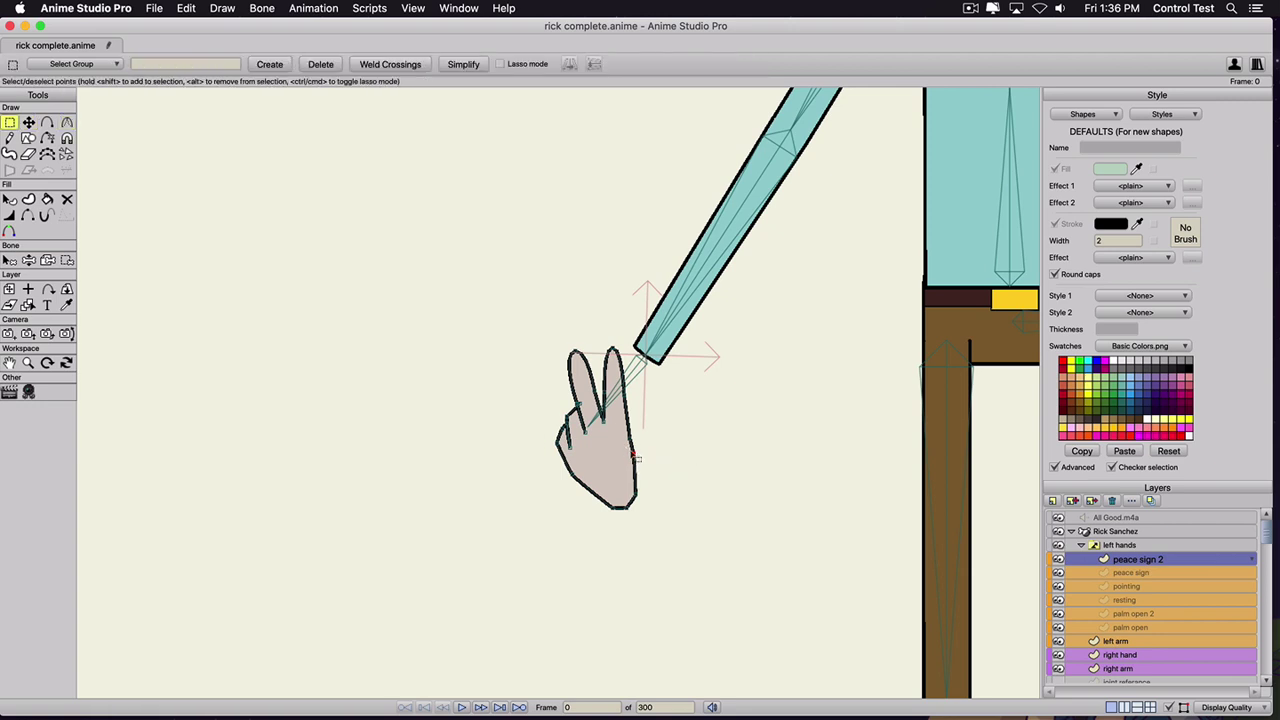
key("t")
mouse_move(634, 446)
left_mouse_down()
mouse_move(655, 447)
mouse_move(641, 422)
mouse_move(667, 455)
mouse_move(636, 433)
left_mouse_up()
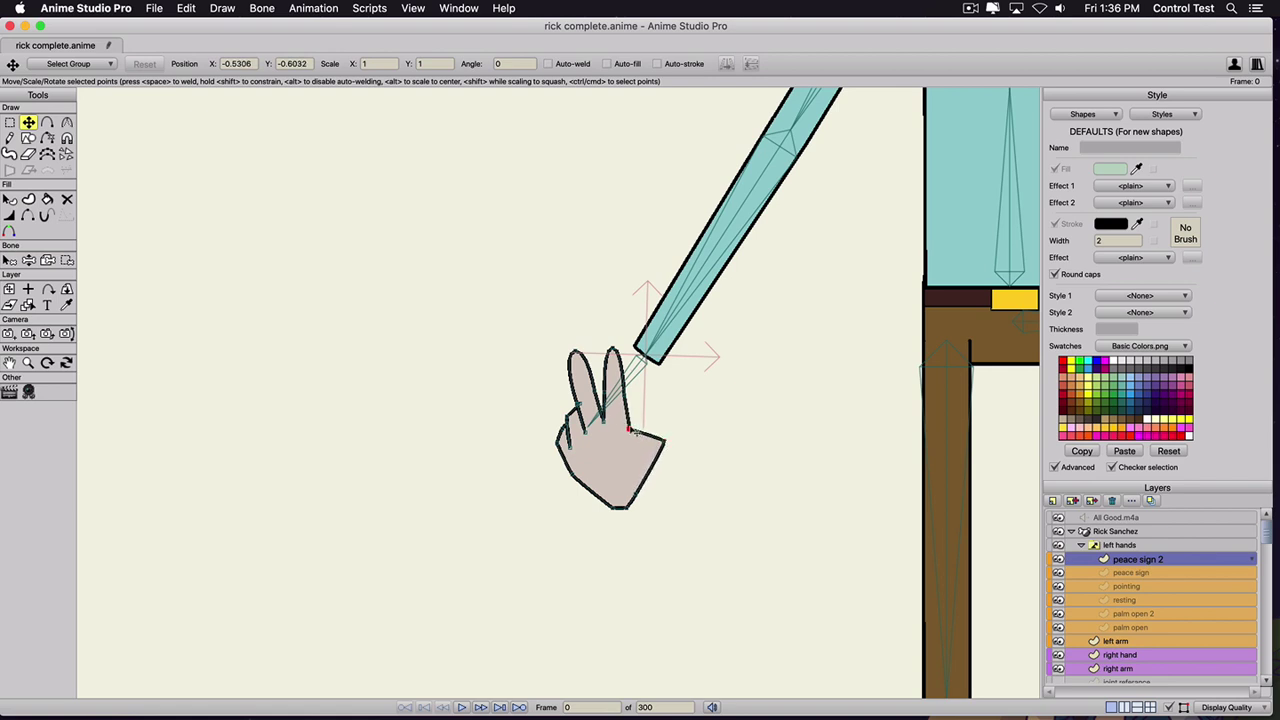
- Draw a small rectangle on the palm with Style 1 set to Rick skin color
key("r")
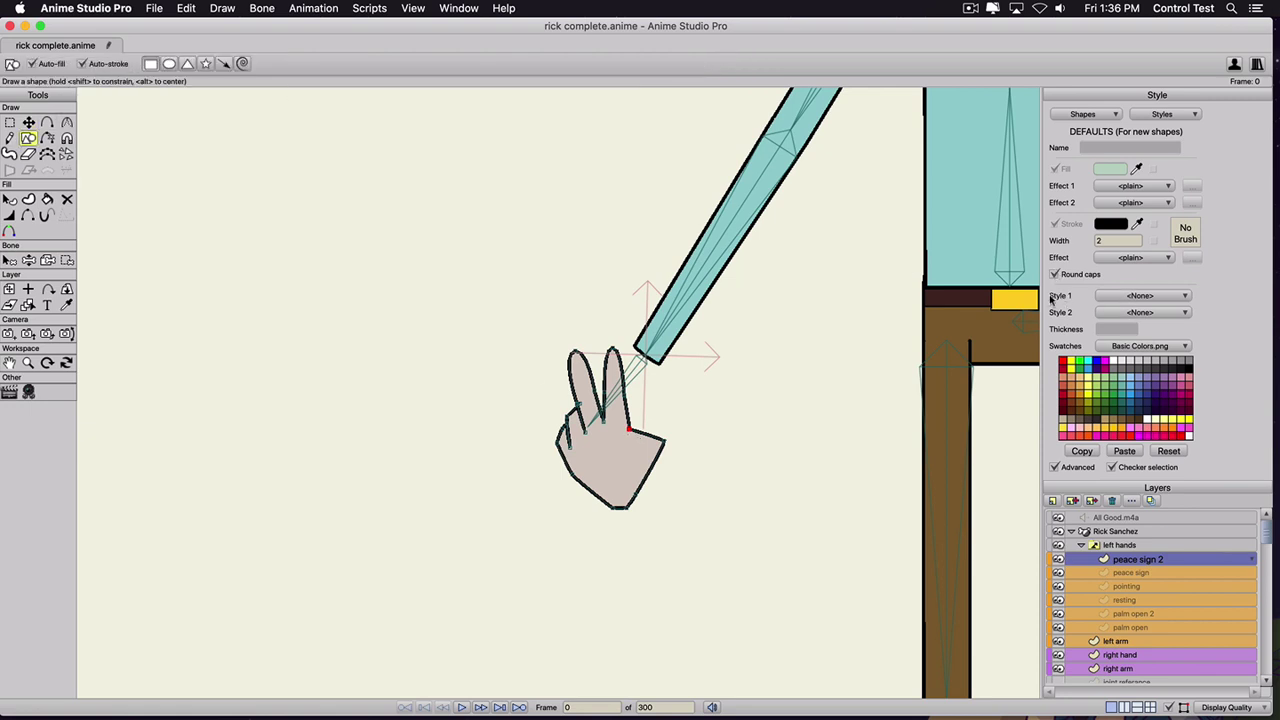
left_click(1130, 296)
left_click(1150, 320)
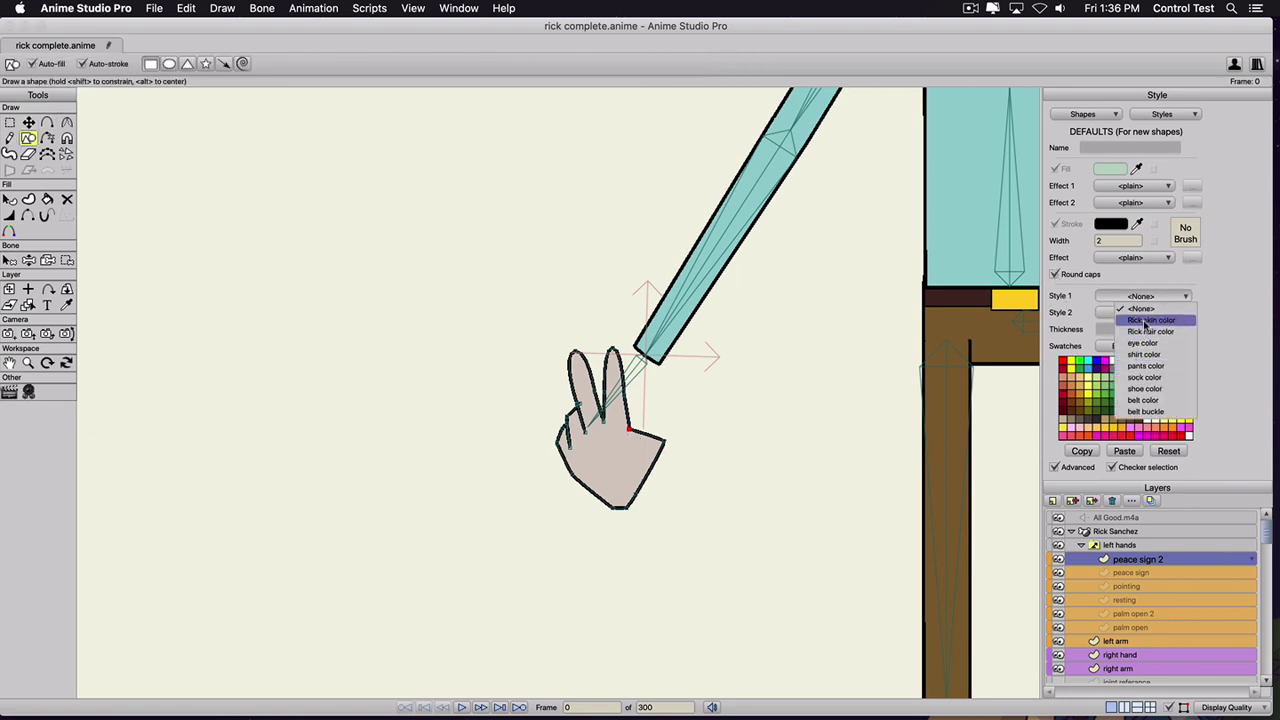
left_click_drag(617, 438, 641, 461)
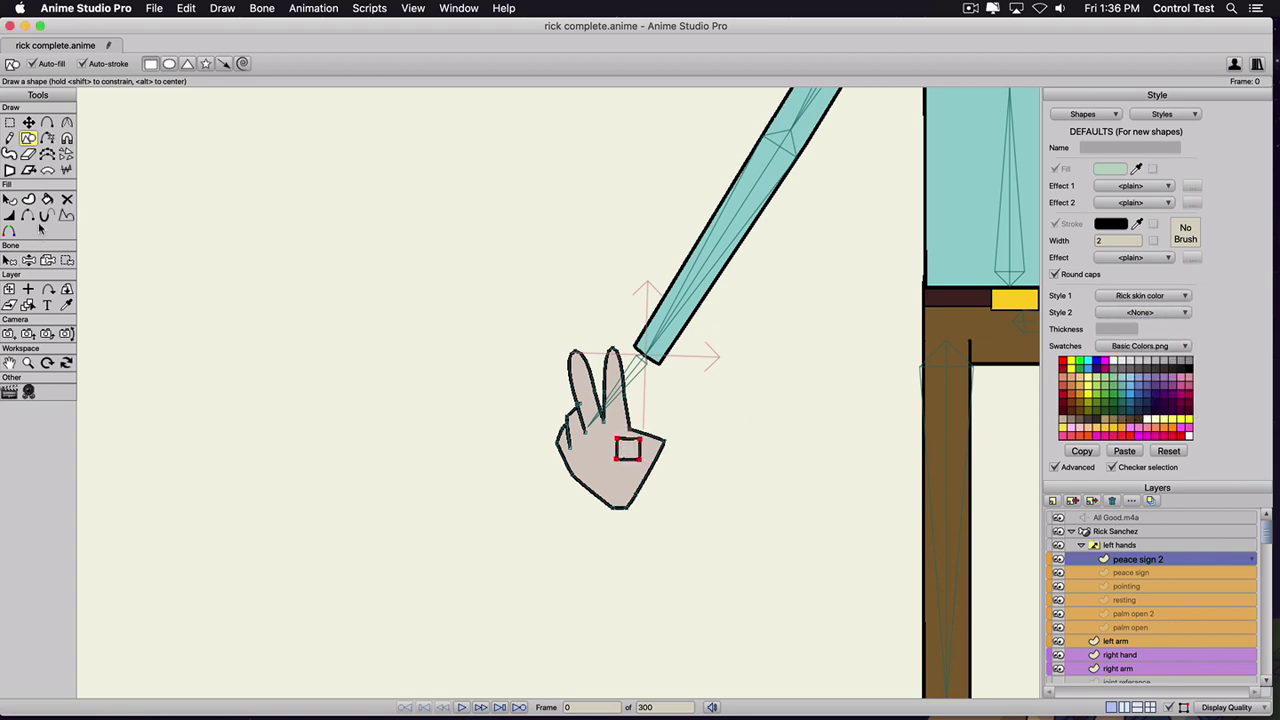
- Hide the rectangle's outer edge and reshape its corners into a curved thumb folded across the palm
left_click(28, 215)
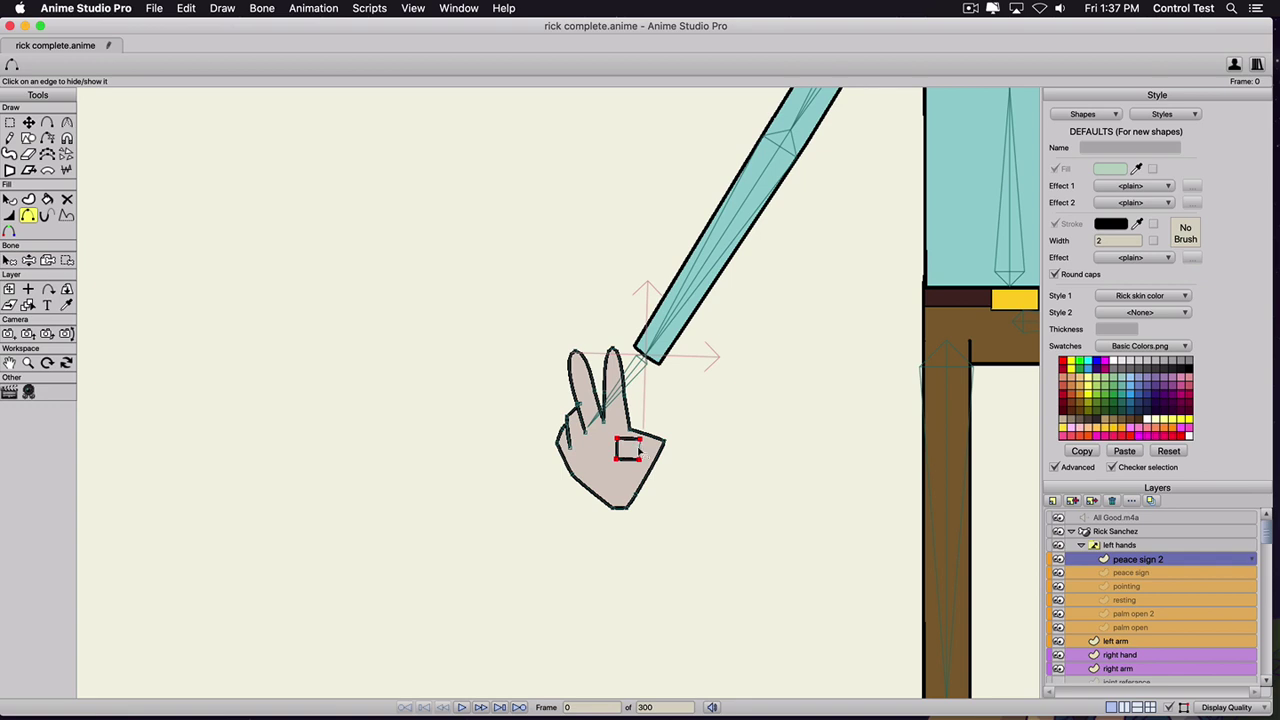
key("t")
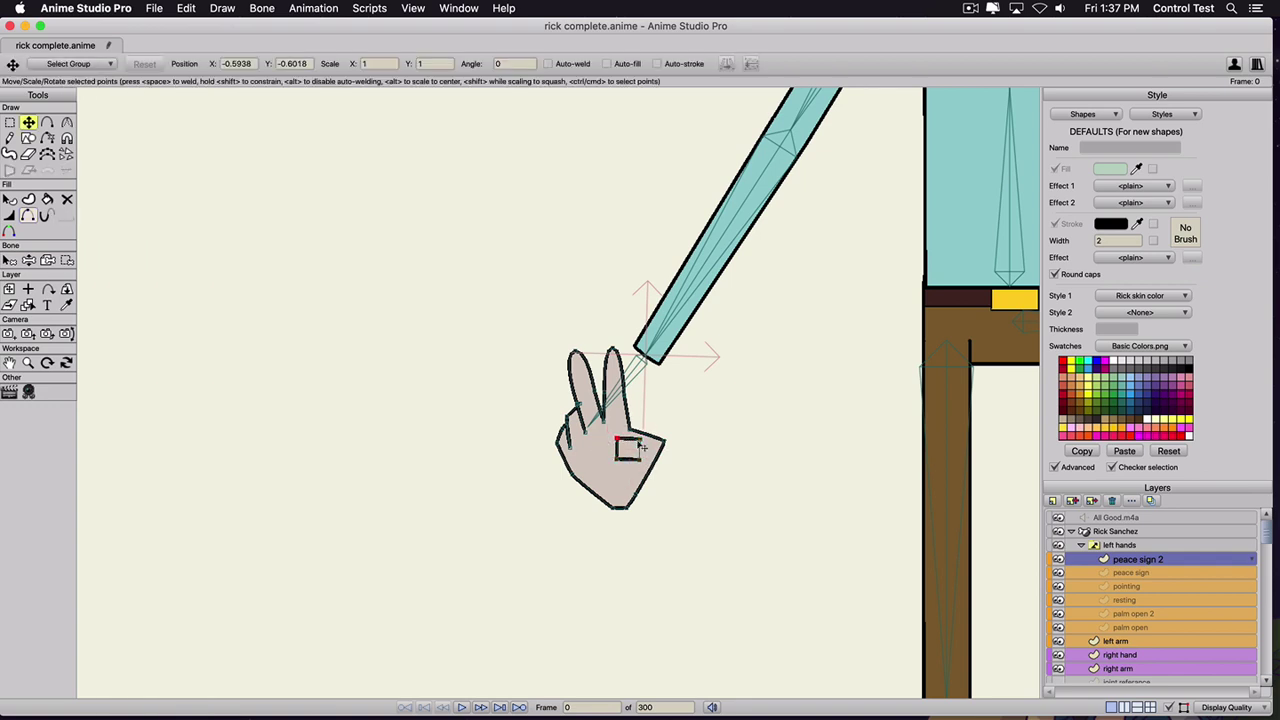
left_click_drag(640, 439, 605, 472)
key("space")
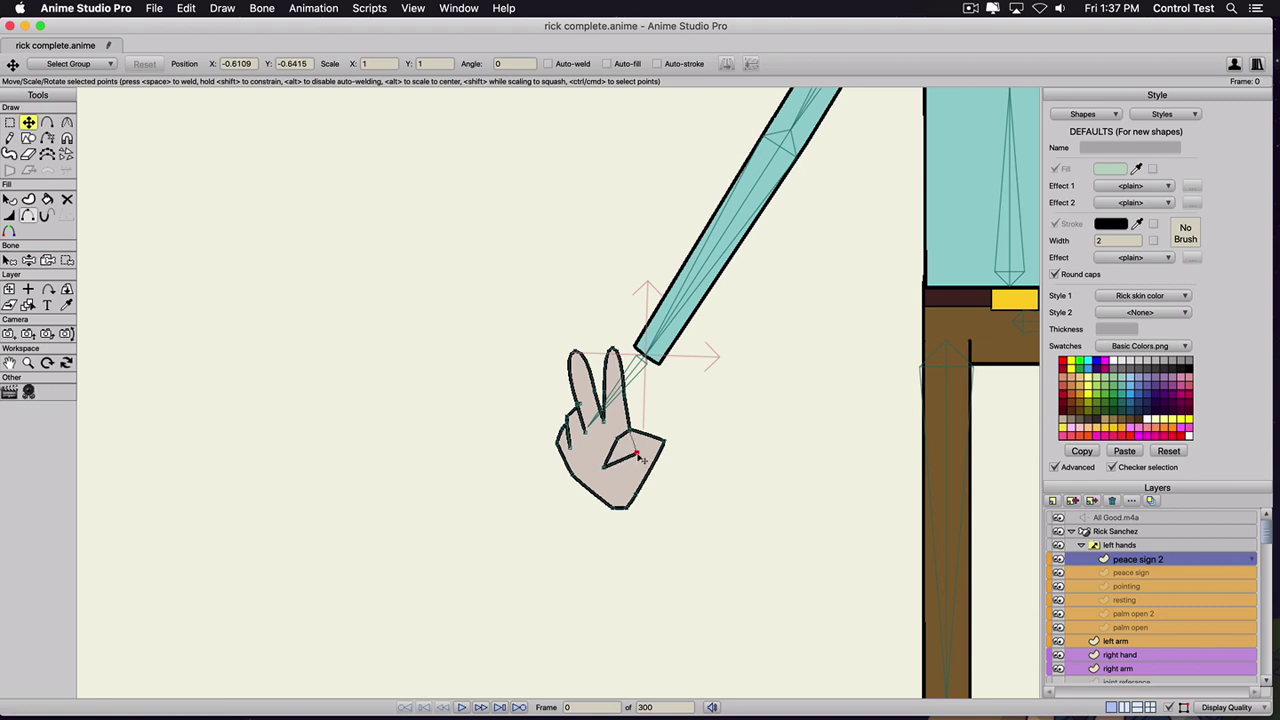
key("a")
key("c")
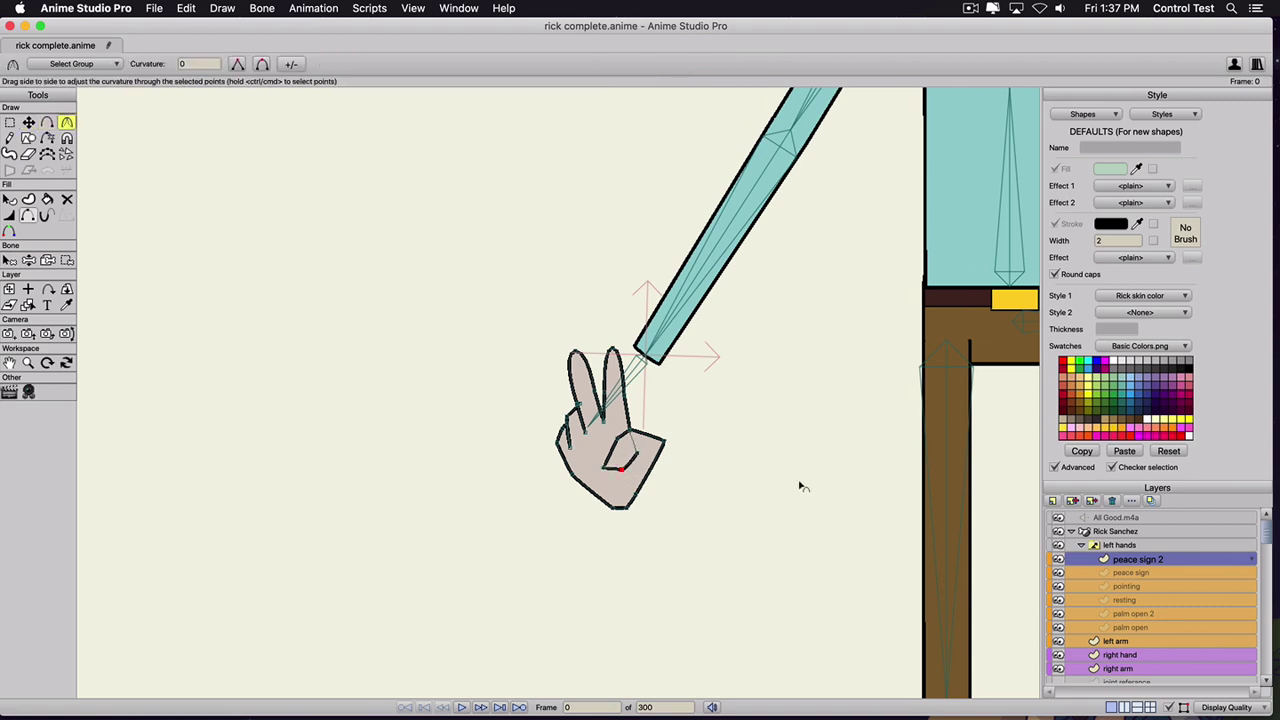
mouse_move(800, 482)
left_mouse_down()
mouse_move(780, 478)
mouse_move(808, 473)
left_mouse_up()
- Adjust the outer corner point of the thumb base and round its curvature
key("t")
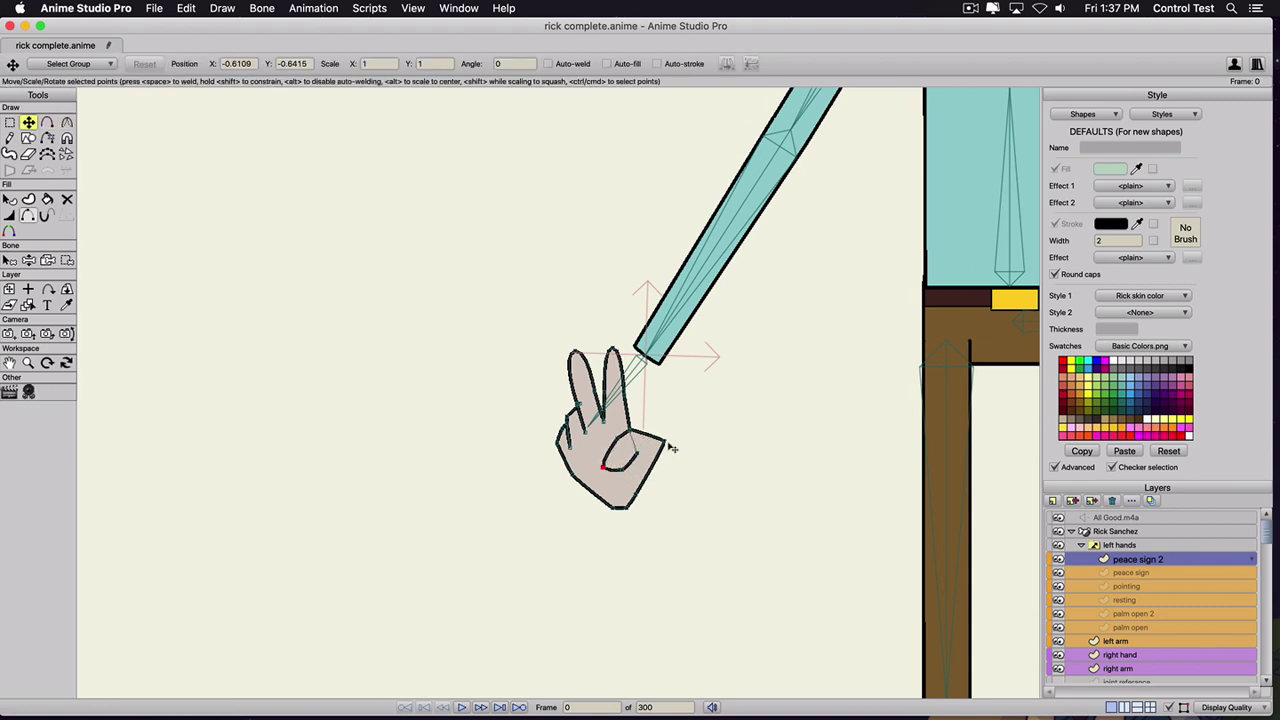
mouse_move(666, 443)
left_mouse_down()
mouse_move(812, 449)
mouse_move(673, 450)
left_mouse_up()
key("c")
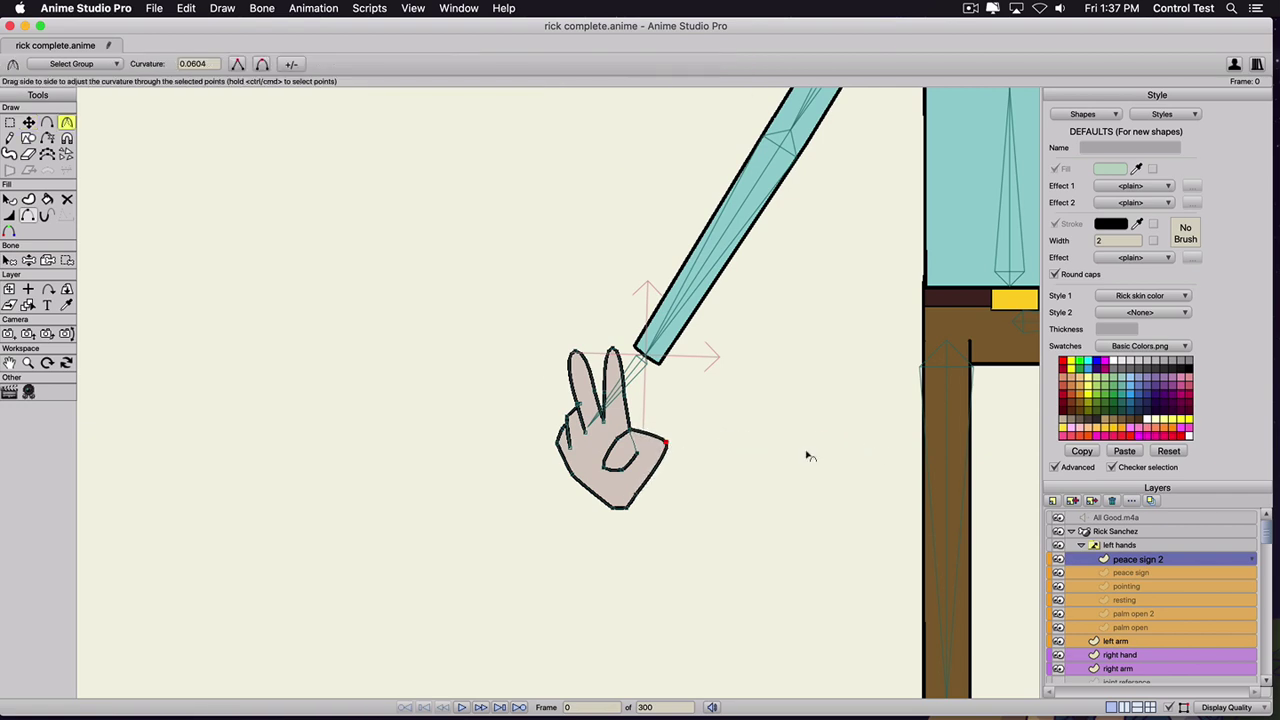
left_click_drag(806, 449, 868, 455)
key("t")
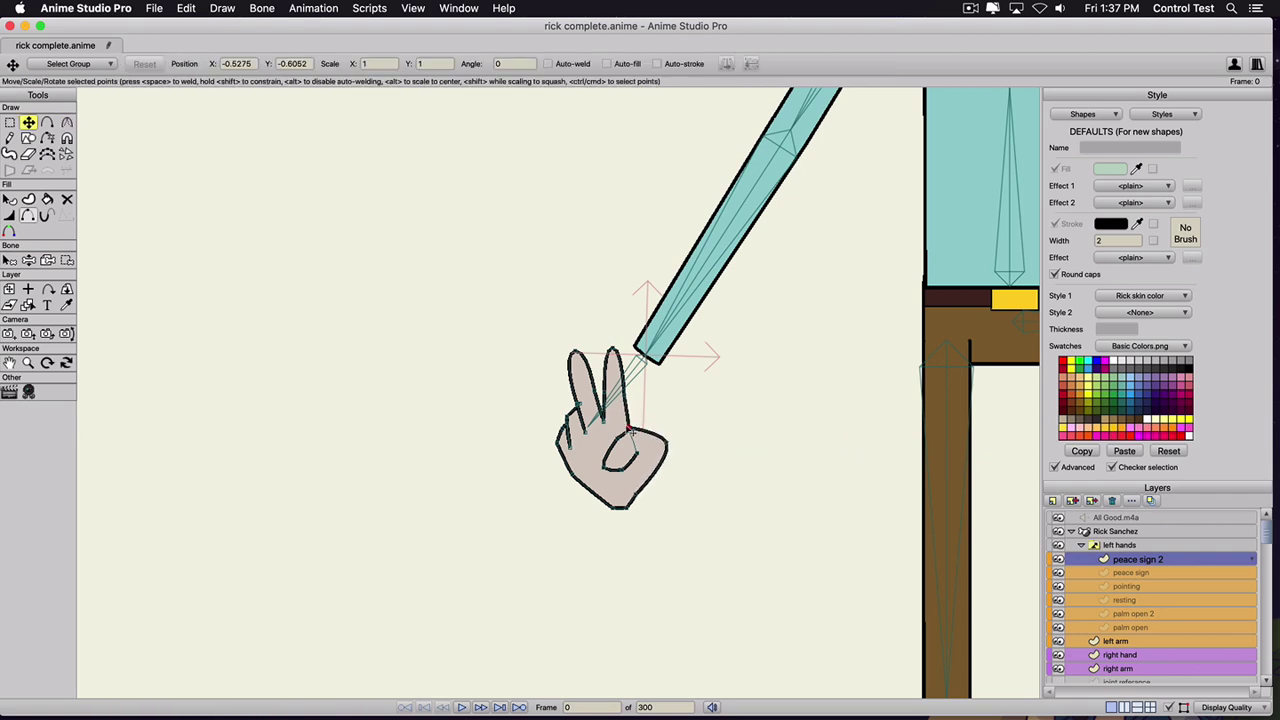
- Shift the index finger's tip and base points toward the thumb side of the hand
left_click(632, 432)
left_click_drag(632, 432, 634, 397)
left_click_drag(614, 351, 626, 348)
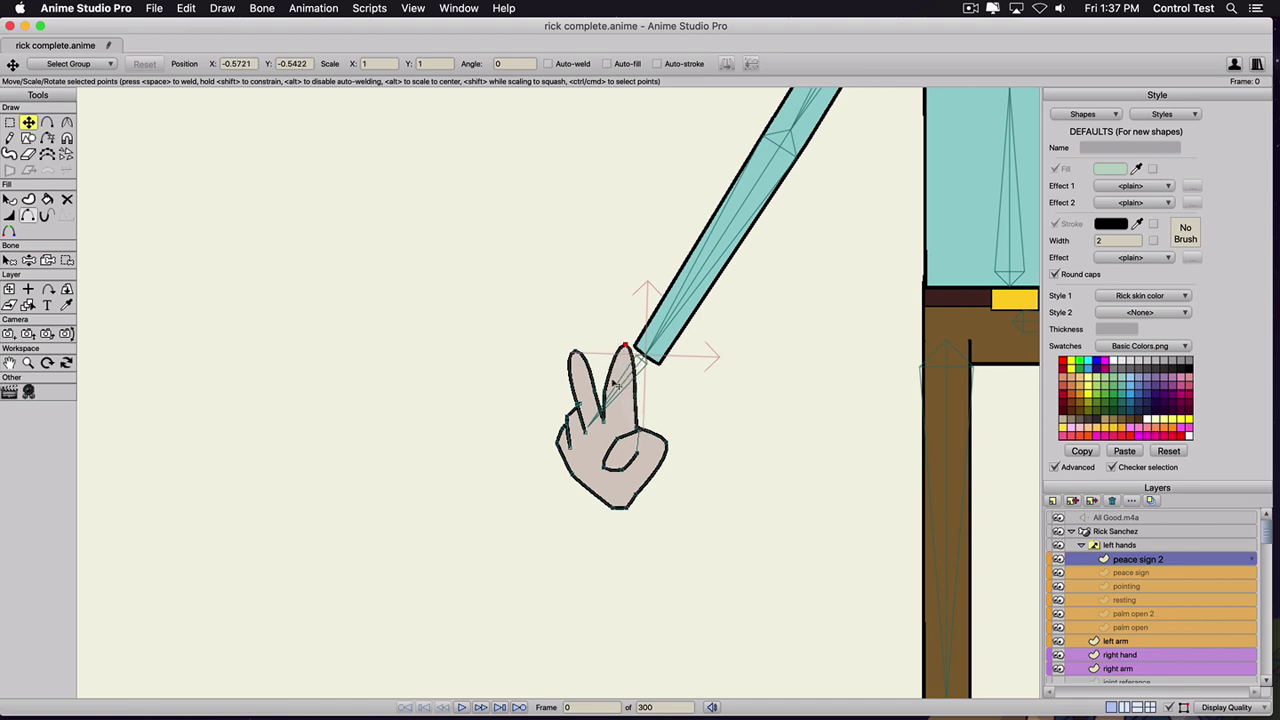
left_click_drag(606, 395, 616, 425)
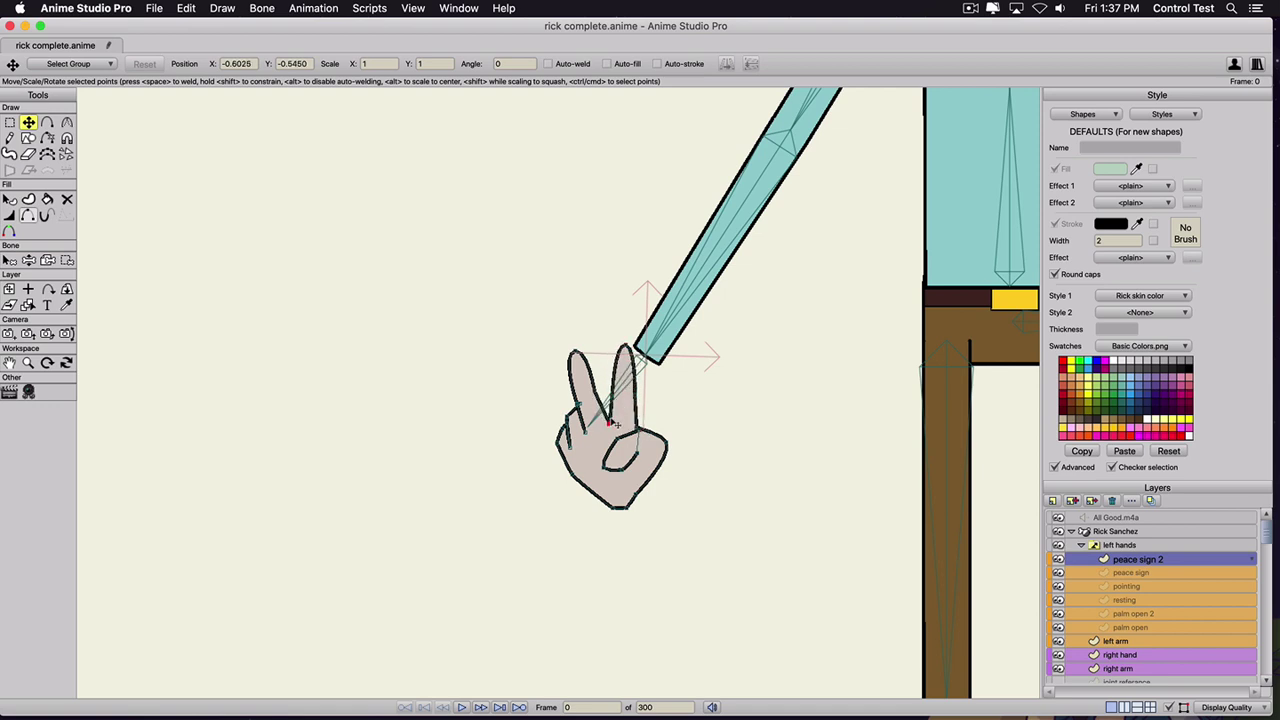
left_click(602, 392)
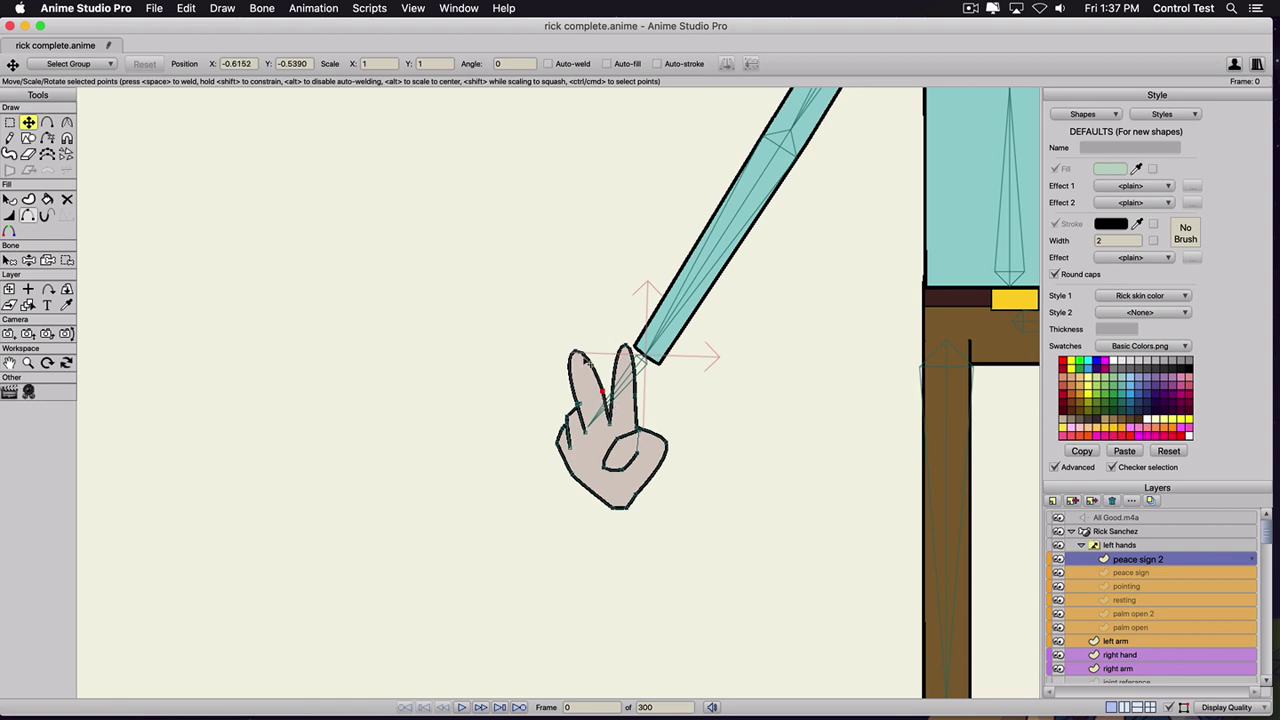
- Move the middle finger's tip and side points closer to the index finger and refine the V between them
left_click(581, 351)
left_click(580, 405)
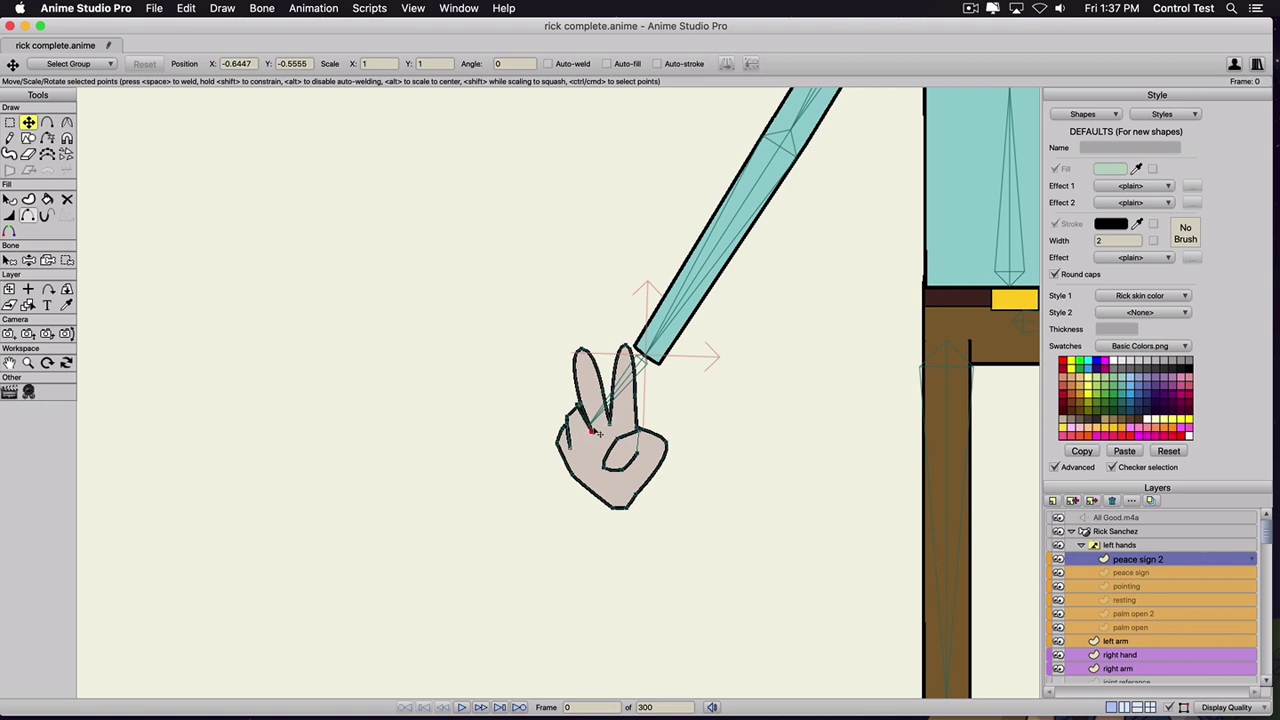
left_click(581, 352)
left_click_drag(583, 351, 588, 350)
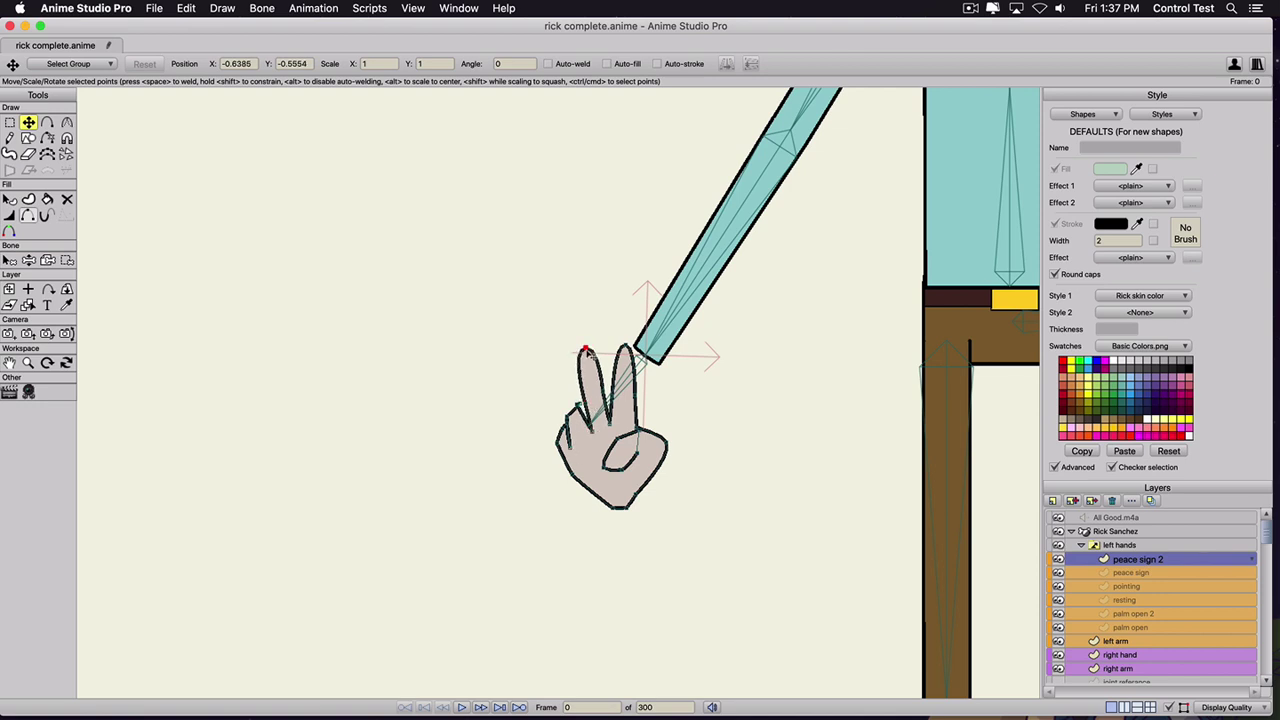
left_click_drag(610, 422, 612, 420)
left_click(624, 347)
key("c")
key("t")
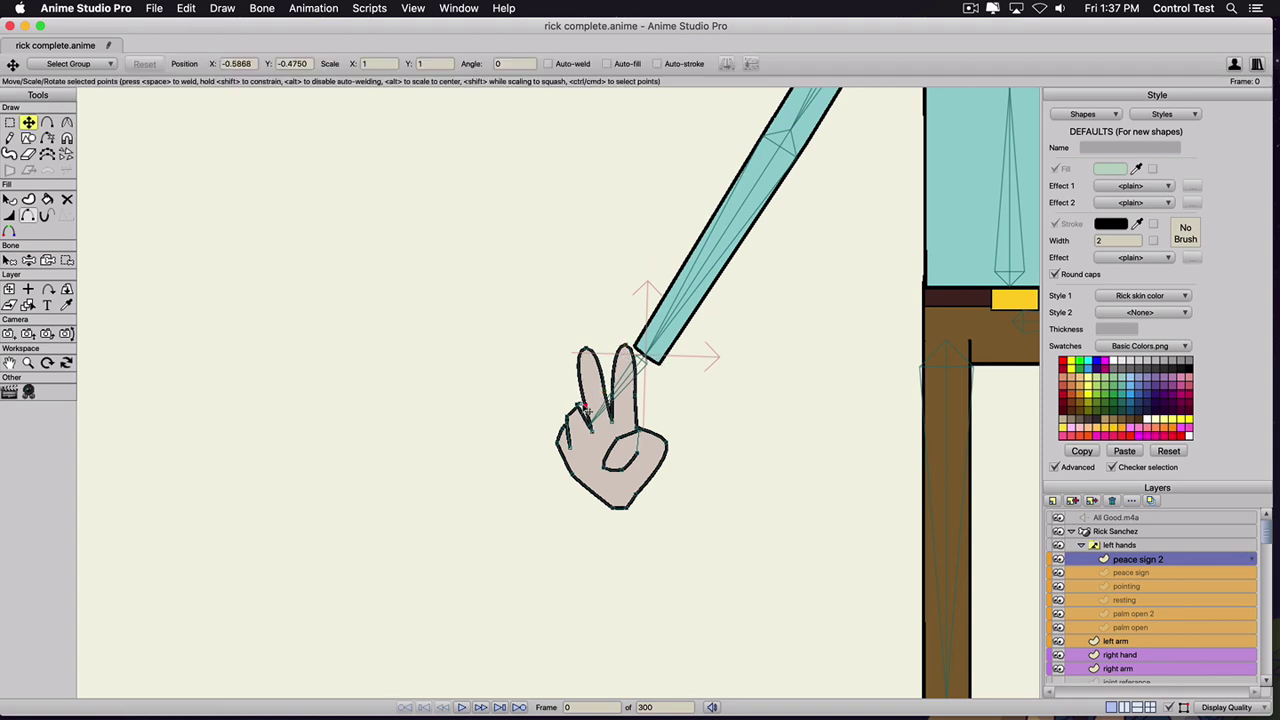
- Delete the extra points of the ring finger's knuckle beside the middle finger
left_click(588, 405)
left_click_drag(588, 406, 578, 405)
key("Delete")
left_click(575, 417)
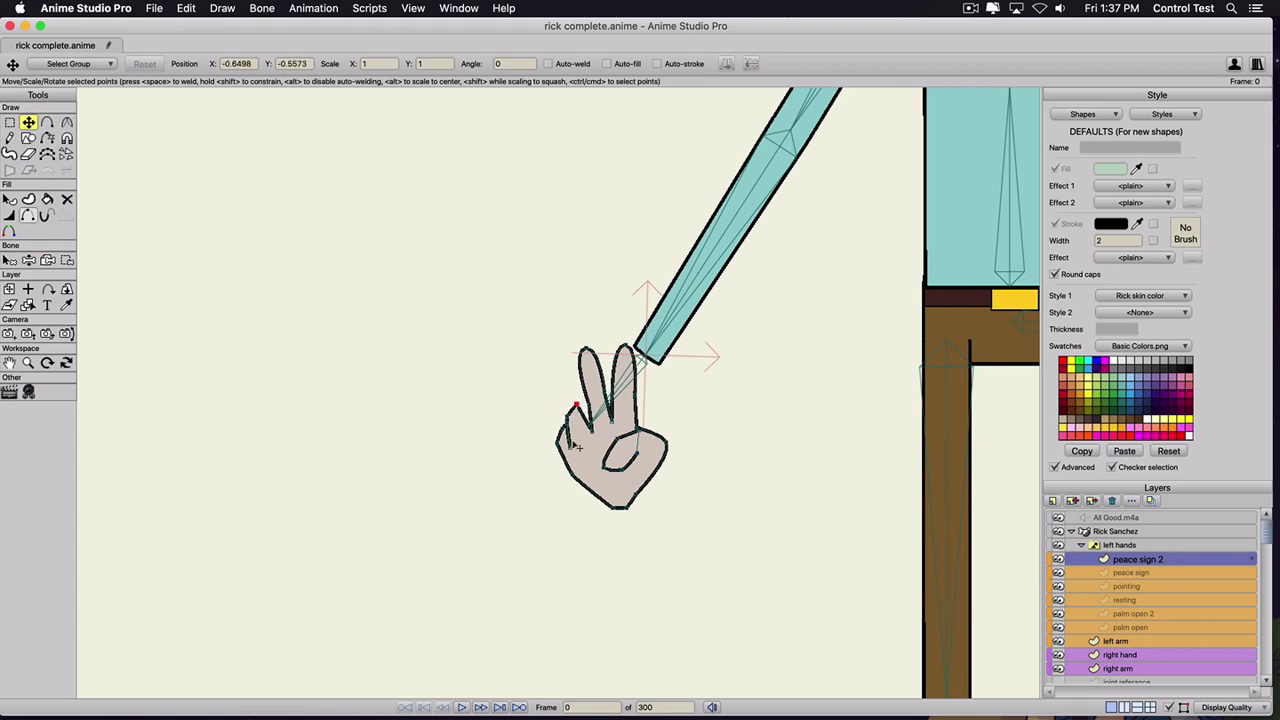
key("Delete")
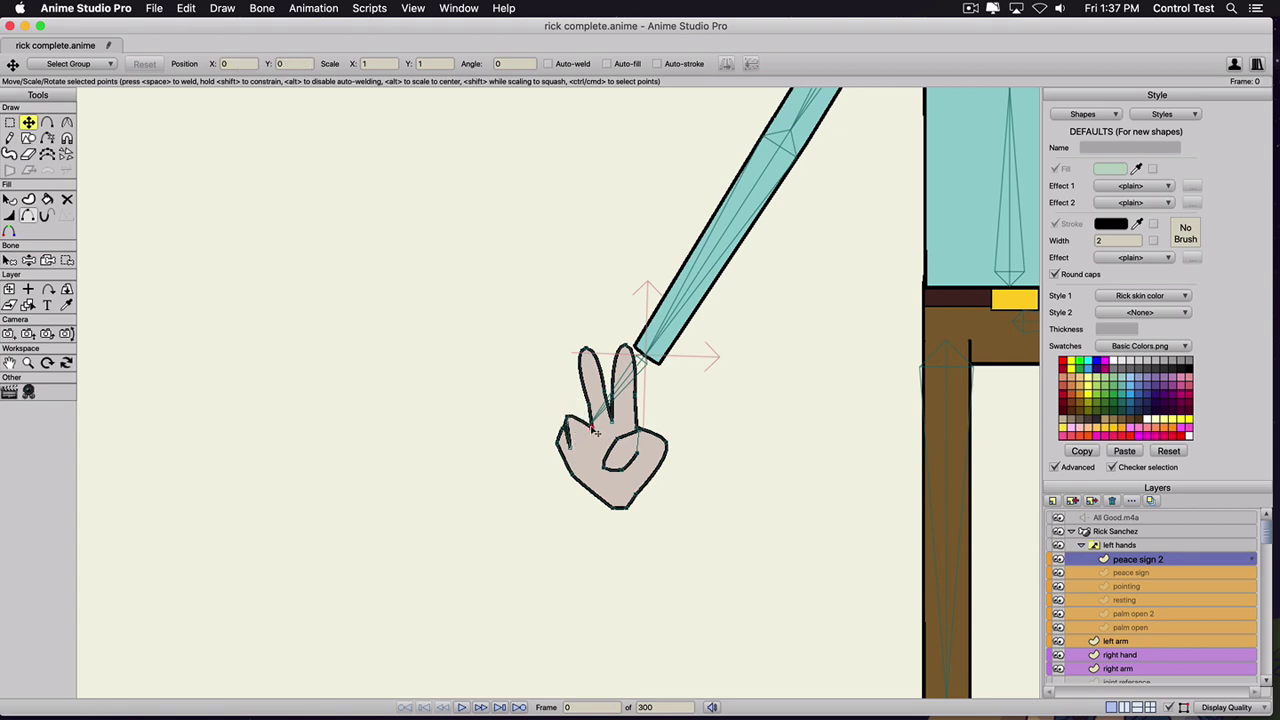
- Reshape the curled pinky and ring finger knuckles and extend the palm's outer edge below the pinky
left_click(574, 417)
mouse_move(575, 452)
left_mouse_down()
mouse_move(557, 447)
mouse_move(562, 432)
left_mouse_up()
left_click(566, 433)
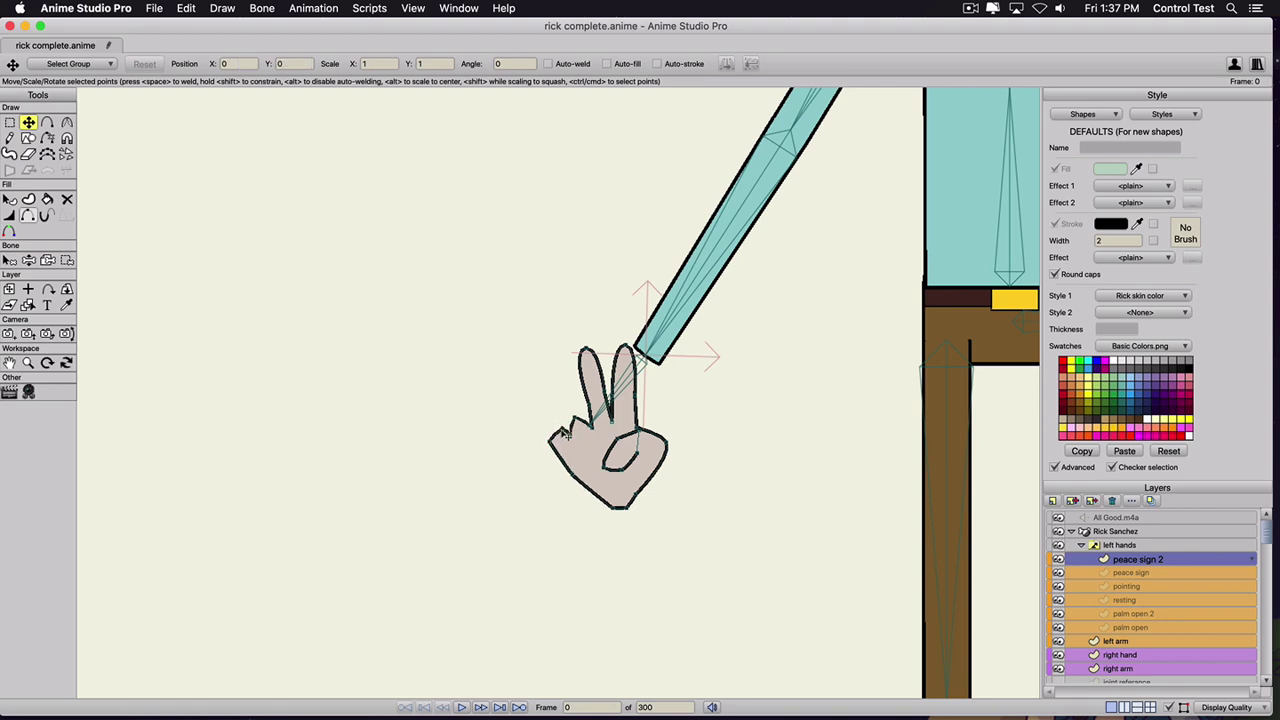
left_click(566, 433)
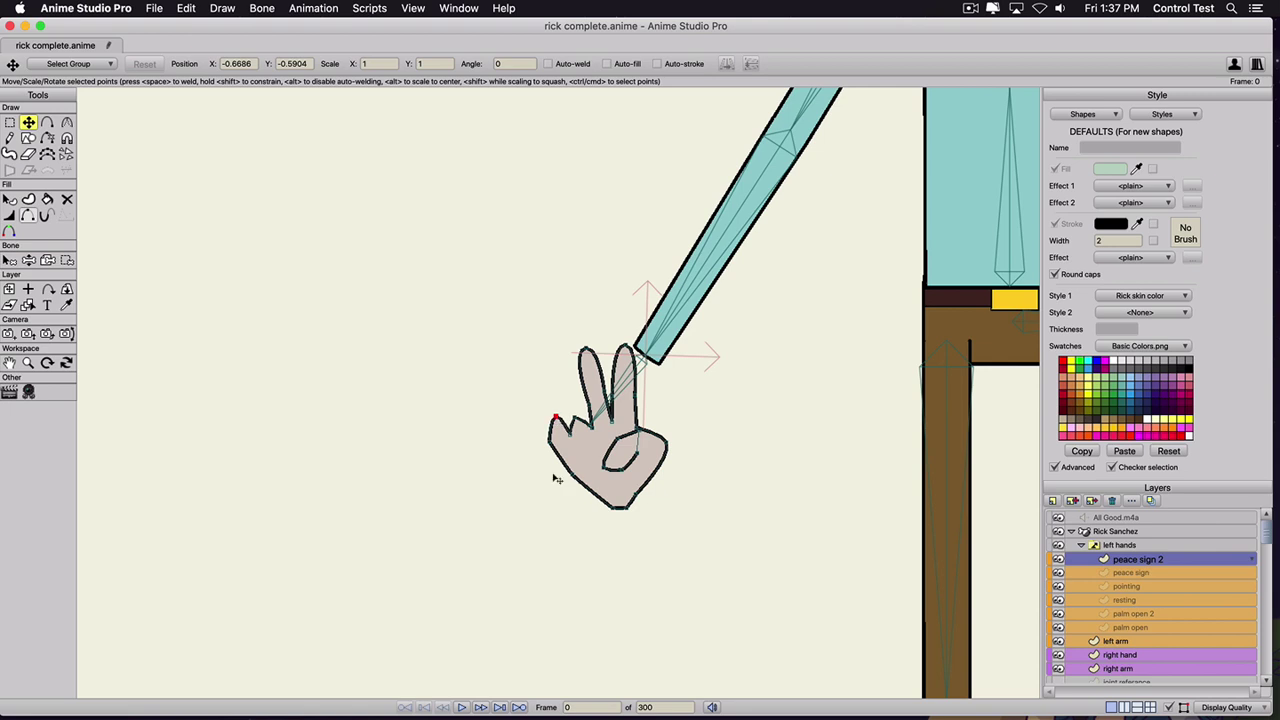
left_click_drag(572, 474, 569, 491)
left_click_drag(574, 415, 584, 412)
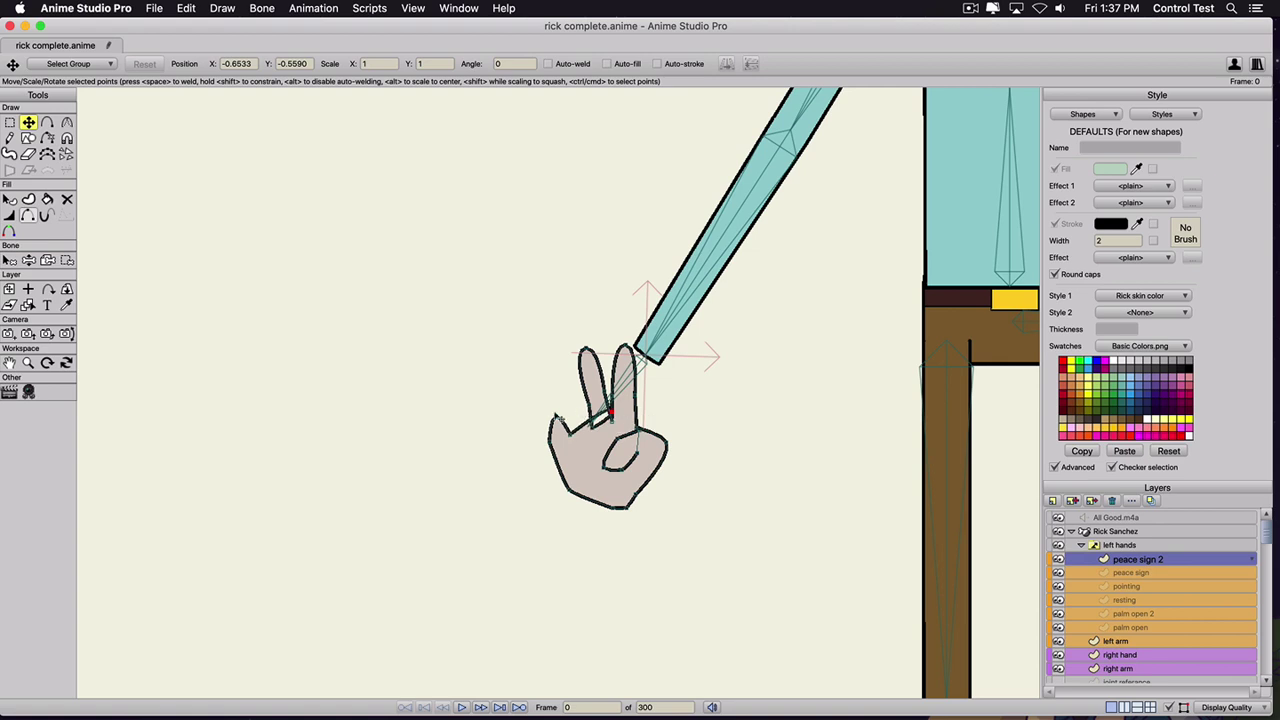
- Fit a folded finger shape below the pinky knuckle, hide its outer edge and move its corner to the hand's outline
left_click_drag(559, 418, 559, 447)
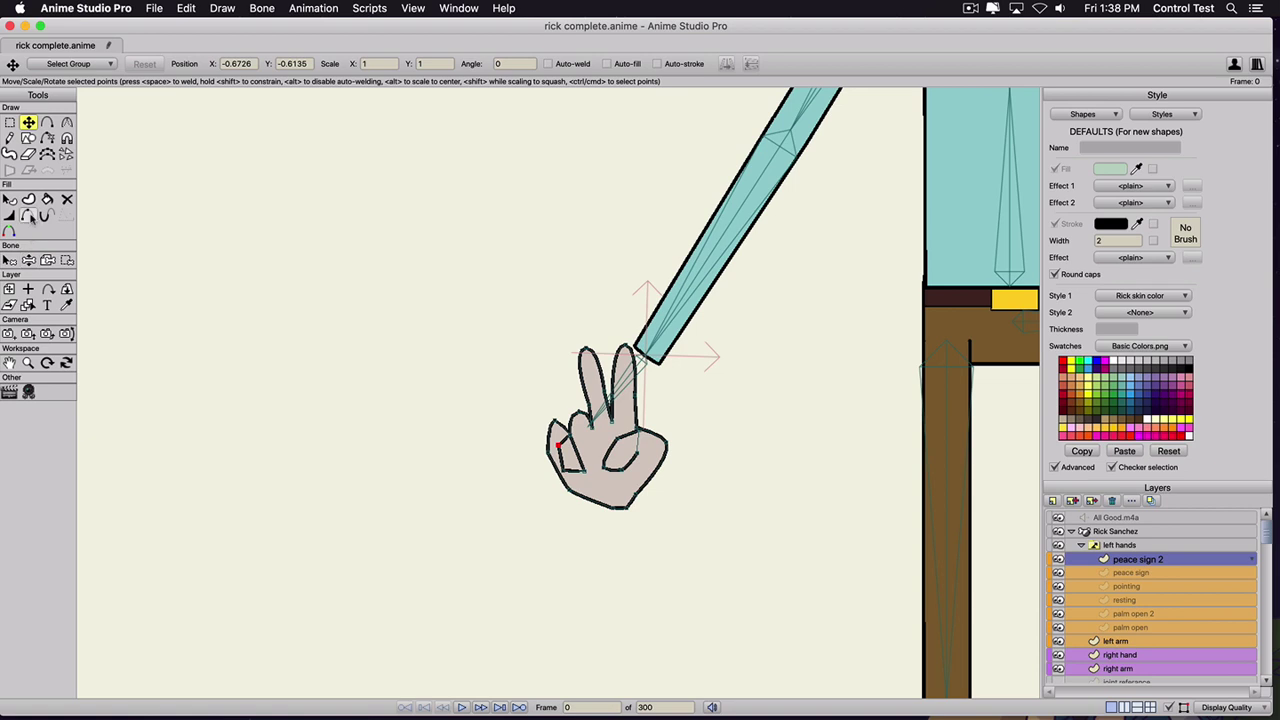
left_click(28, 215)
left_click(559, 457)
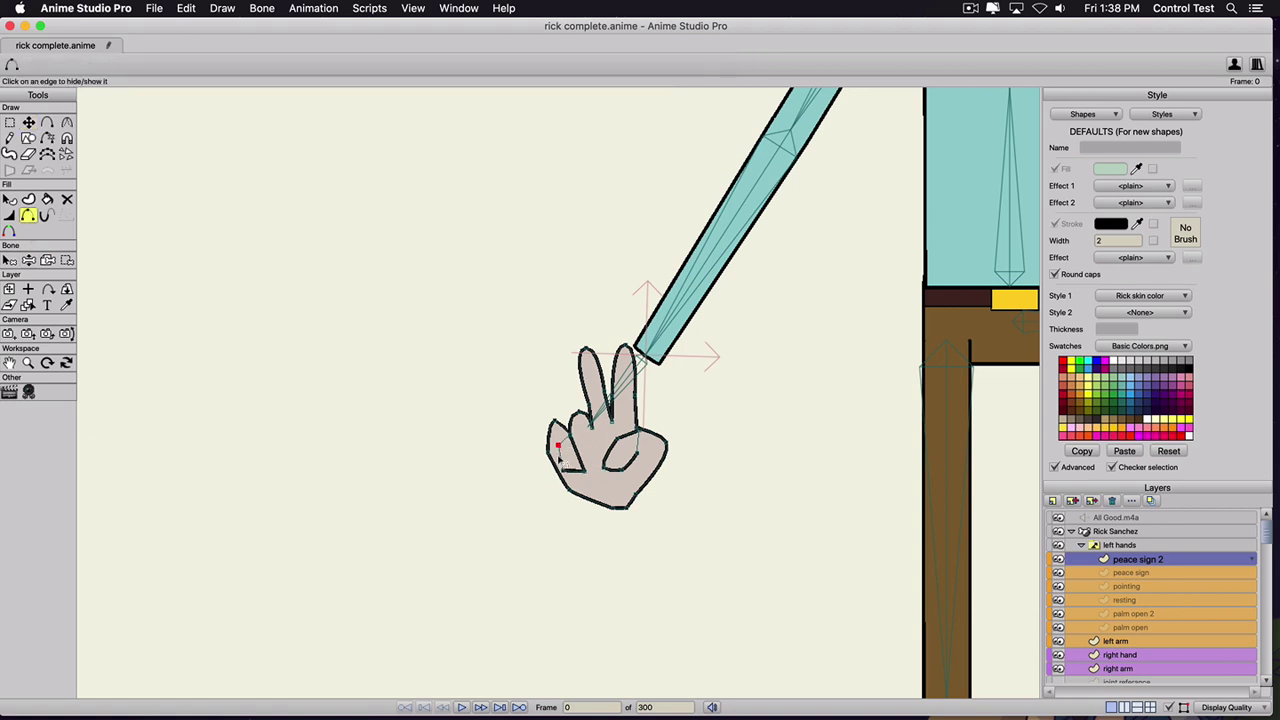
key("t")
left_click_drag(558, 447, 552, 446)
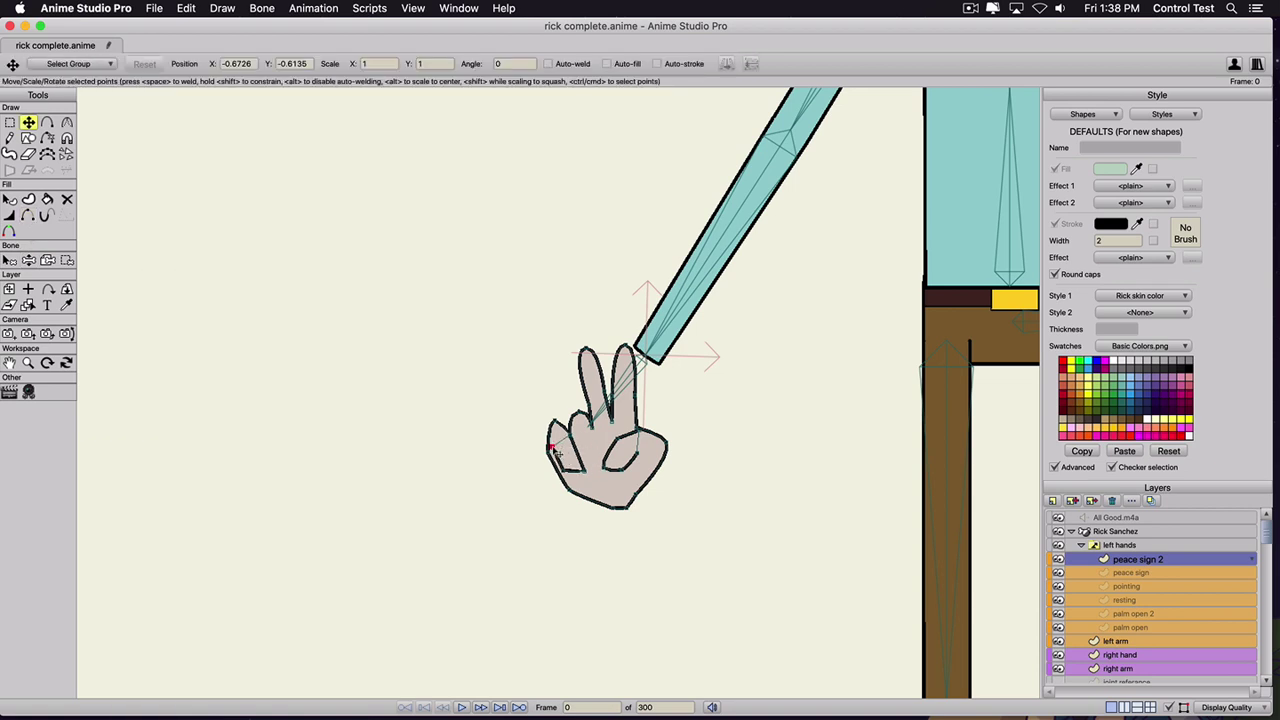
- Adjust and round the folded finger's lower corner and smooth the pinky knuckle's curvature
left_click(585, 471)
key("c")
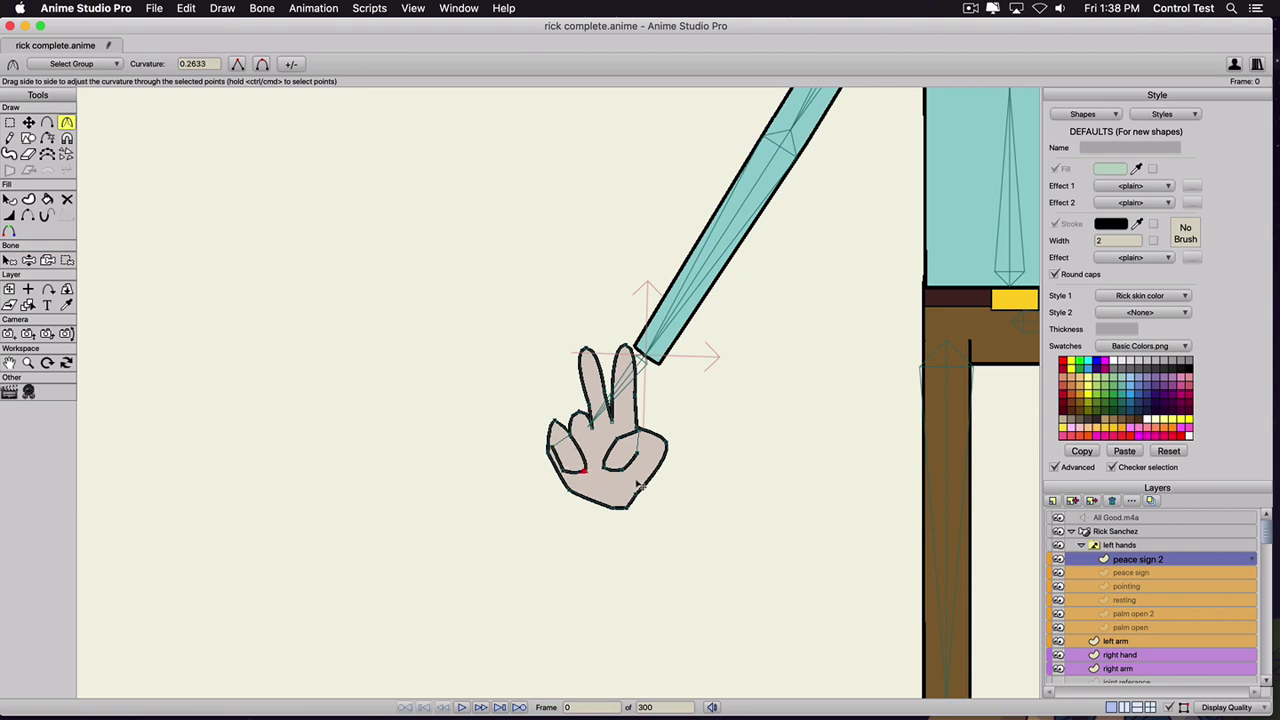
key("t")
left_click(556, 424)
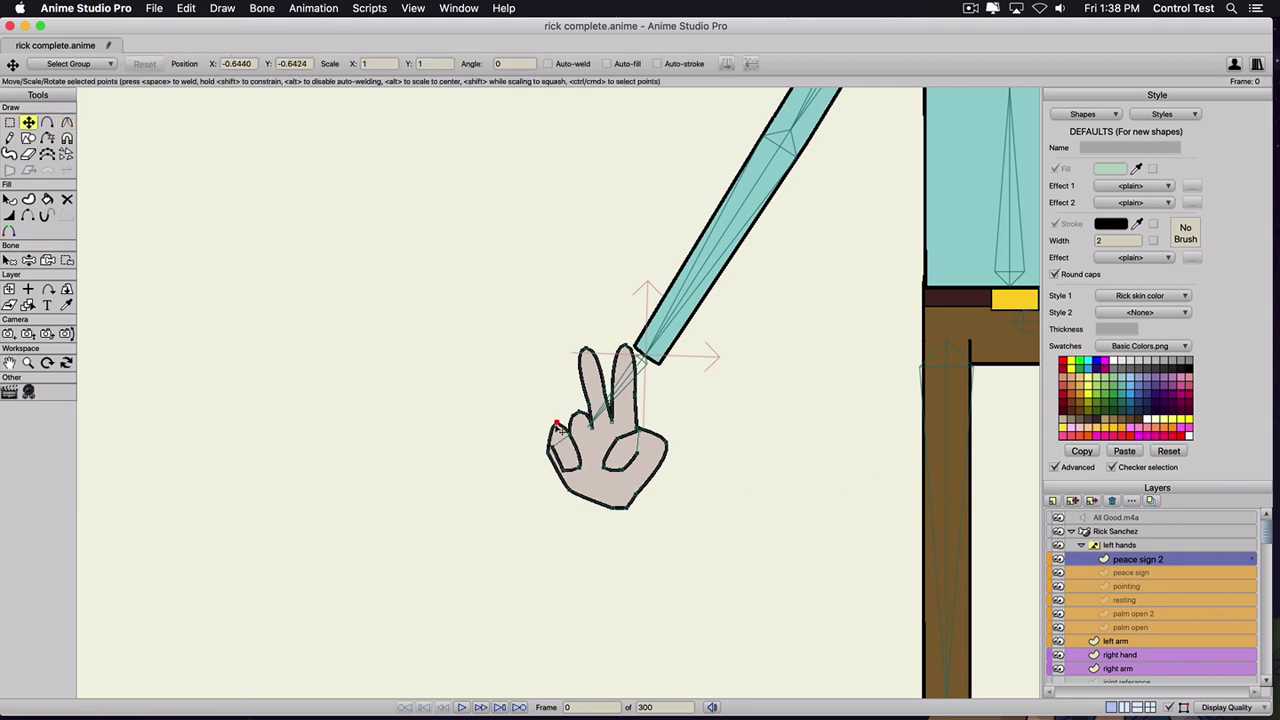
key("c")
- Duplicate the folded finger shape below the pinky and fit the copy below the ring finger's knuckle
key("r")
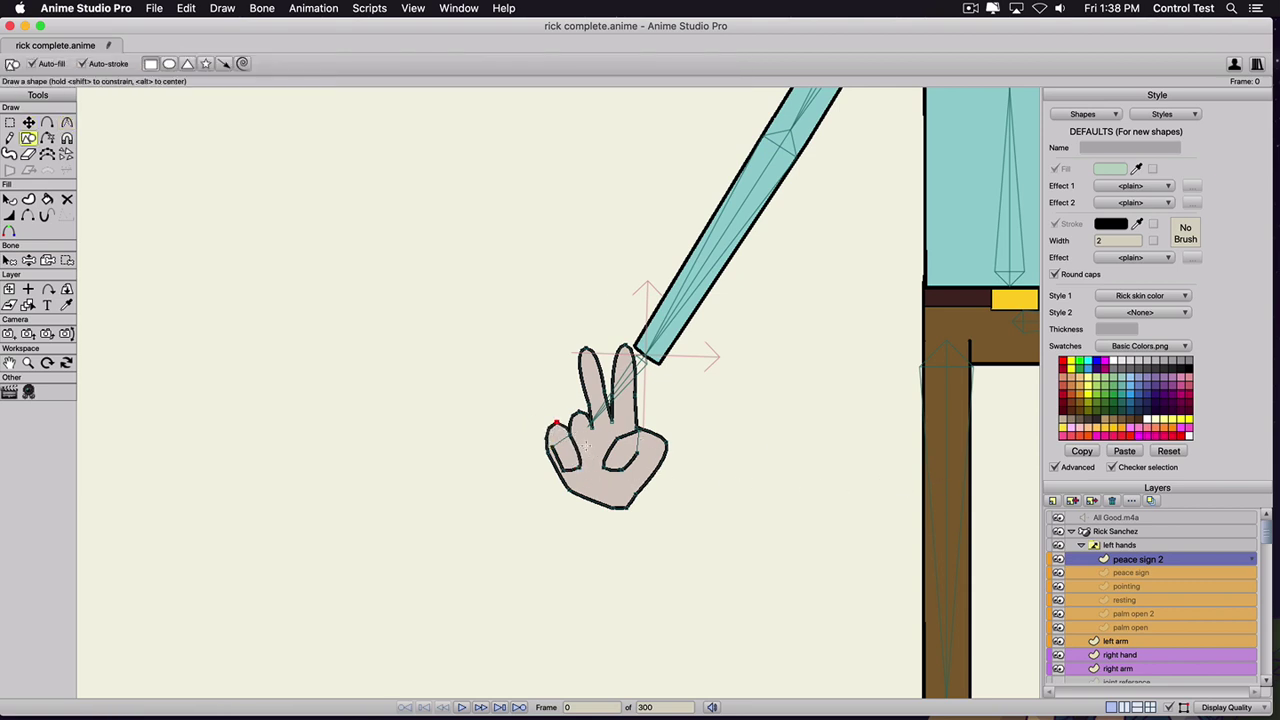
key("t")
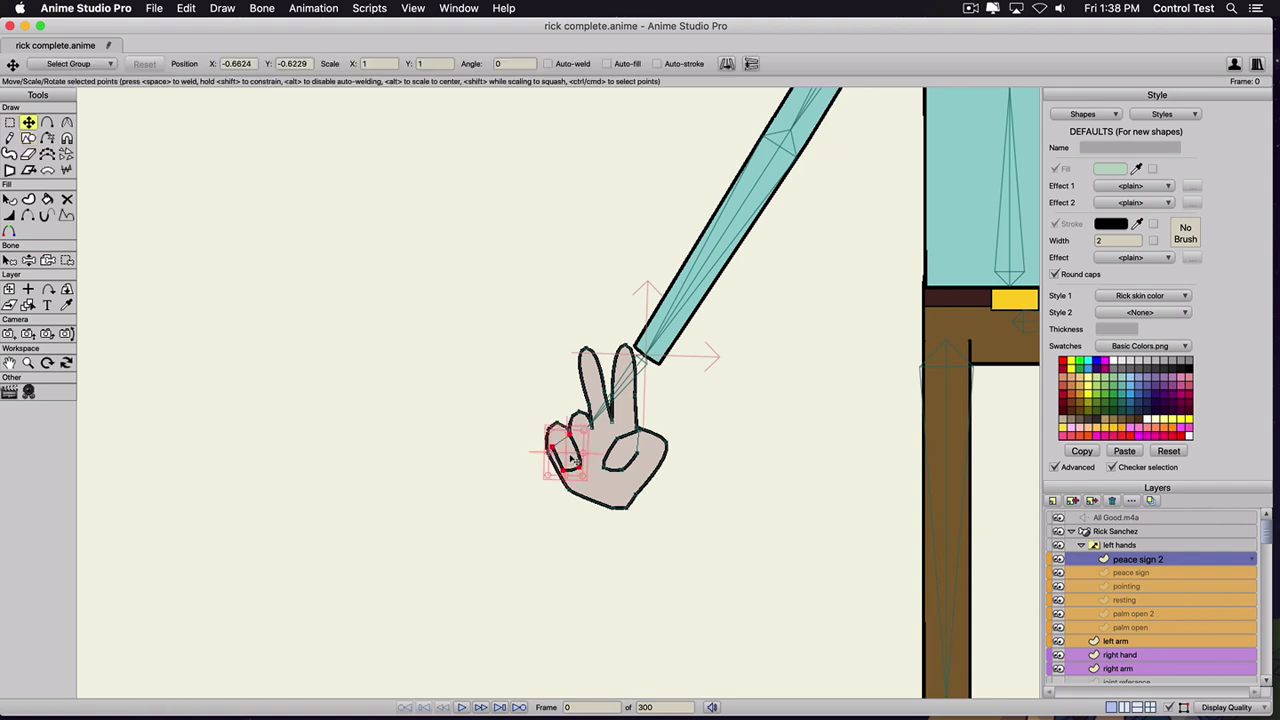
left_click_drag(572, 459, 592, 448)
left_click(575, 439)
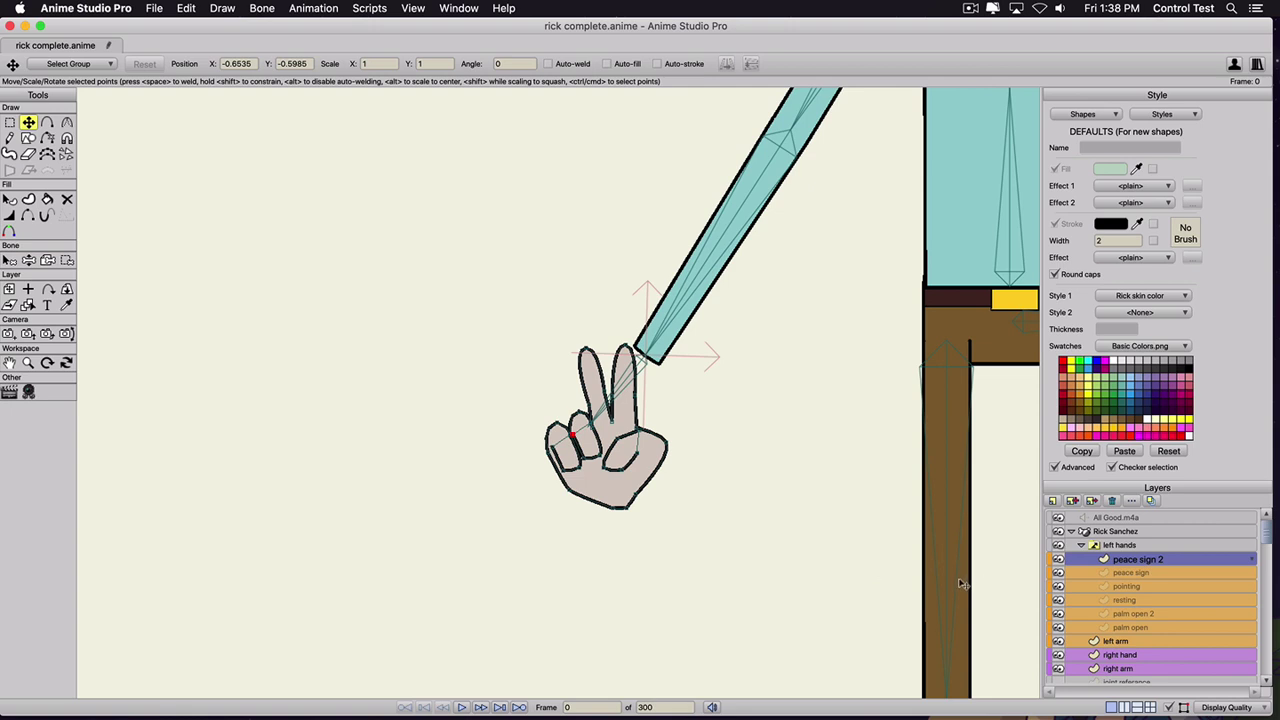
- Rotate and move the whole peace sign 2 hand so its palm meets the wrist with the fingers pointing down
key("super+a")
left_click_drag(538, 369, 648, 626)
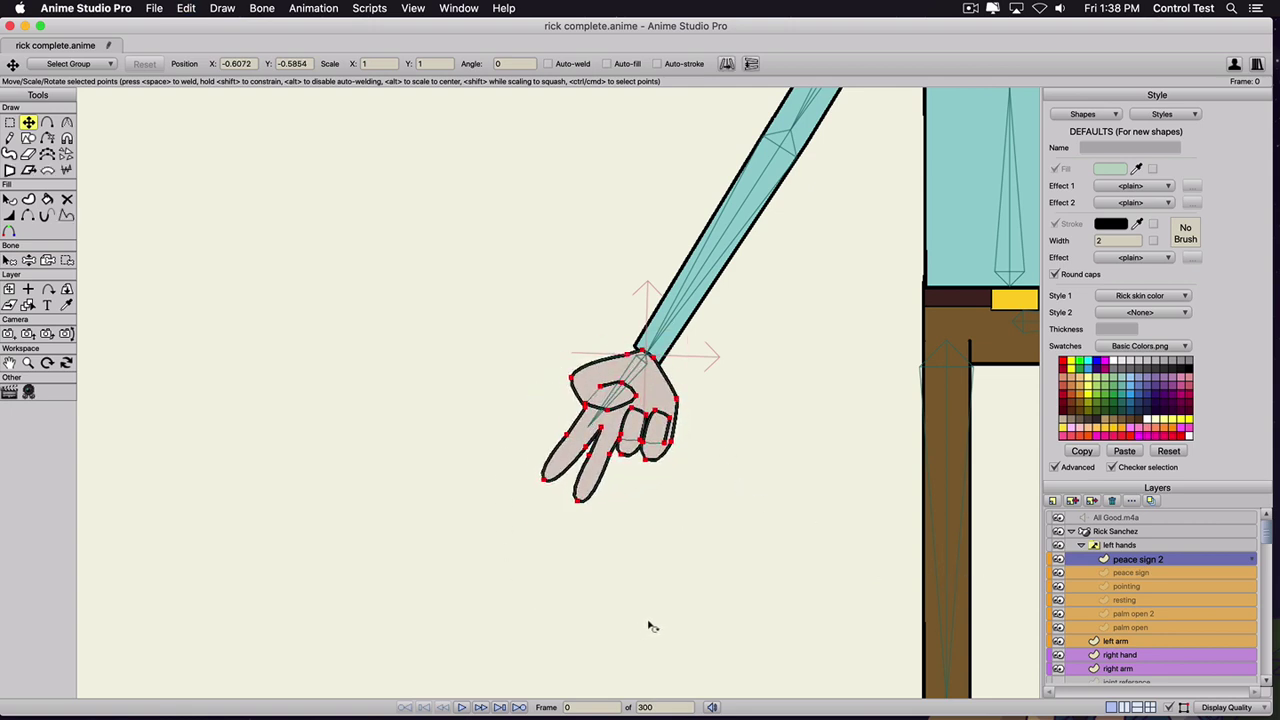
scroll(577, 577, "down", 5)
scroll(577, 557, "up", 1)
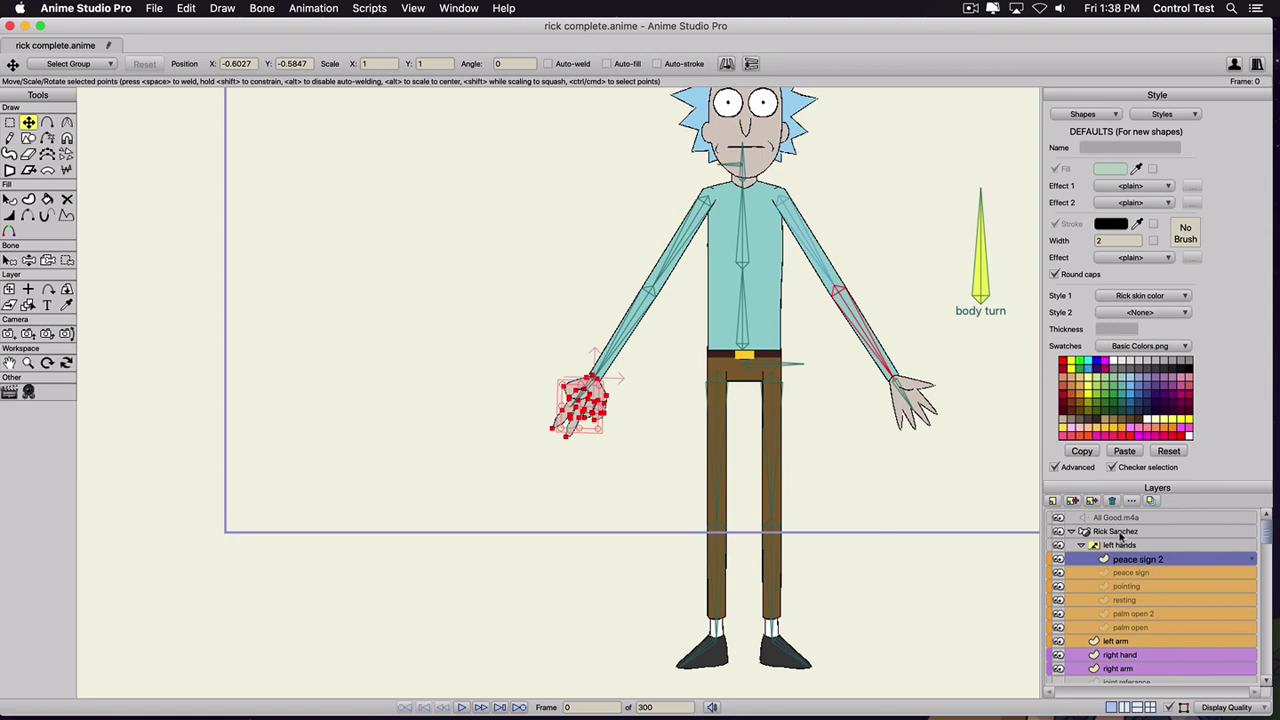
- Test the peace sign 2 hand by bending the left arm bones of the Rick Sanchez layer
left_click(1120, 531)
left_click_drag(634, 351, 649, 280)
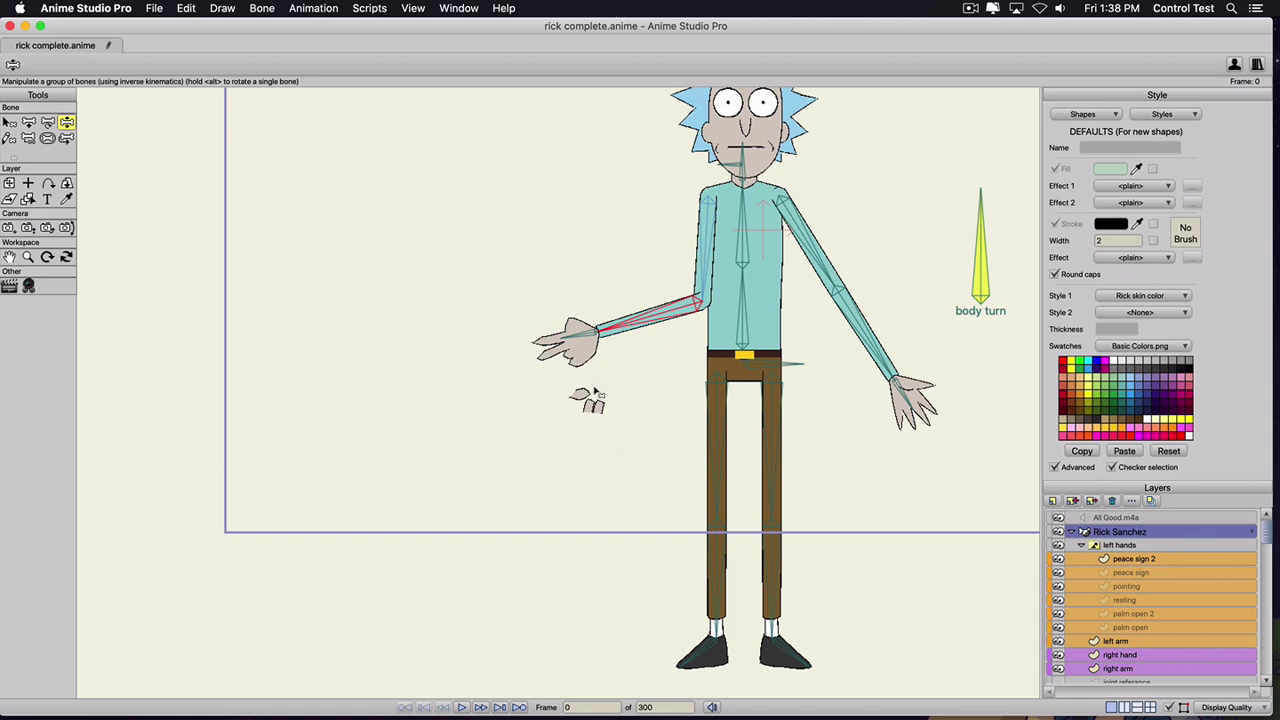
left_click_drag(594, 393, 551, 428)
scroll(598, 455, "up", 5)
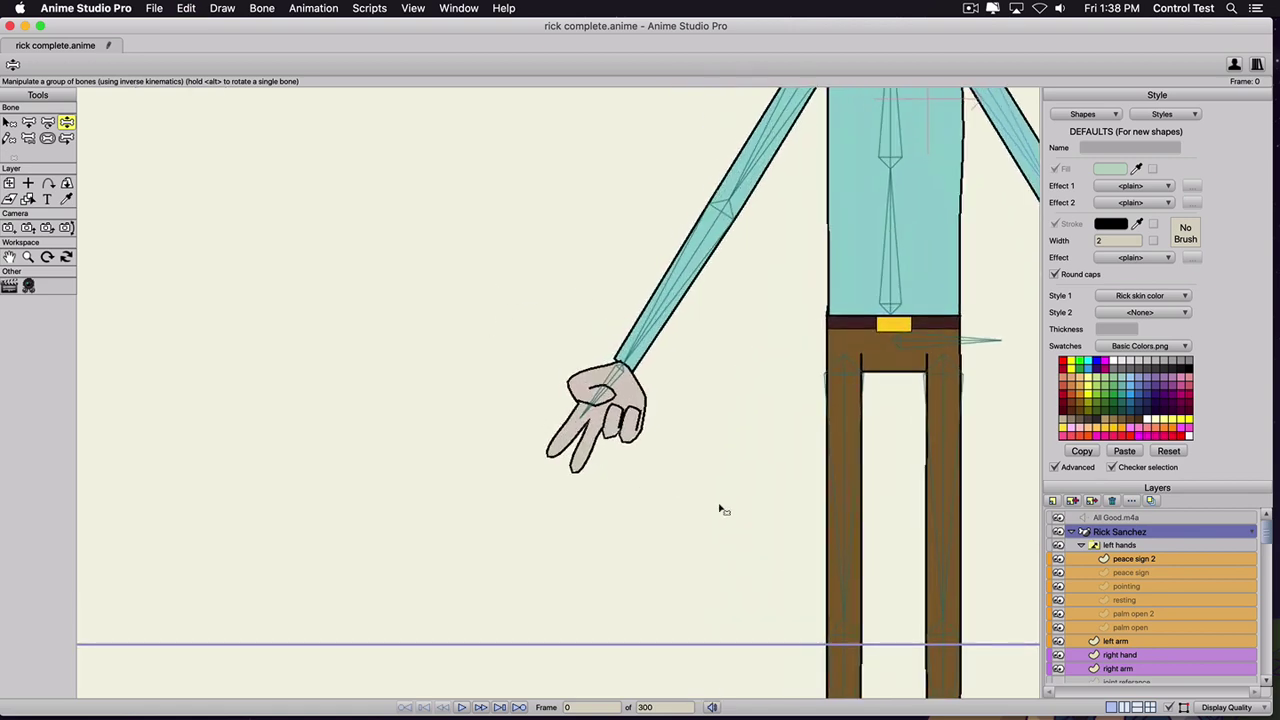
scroll(437, 471, "down", 2)
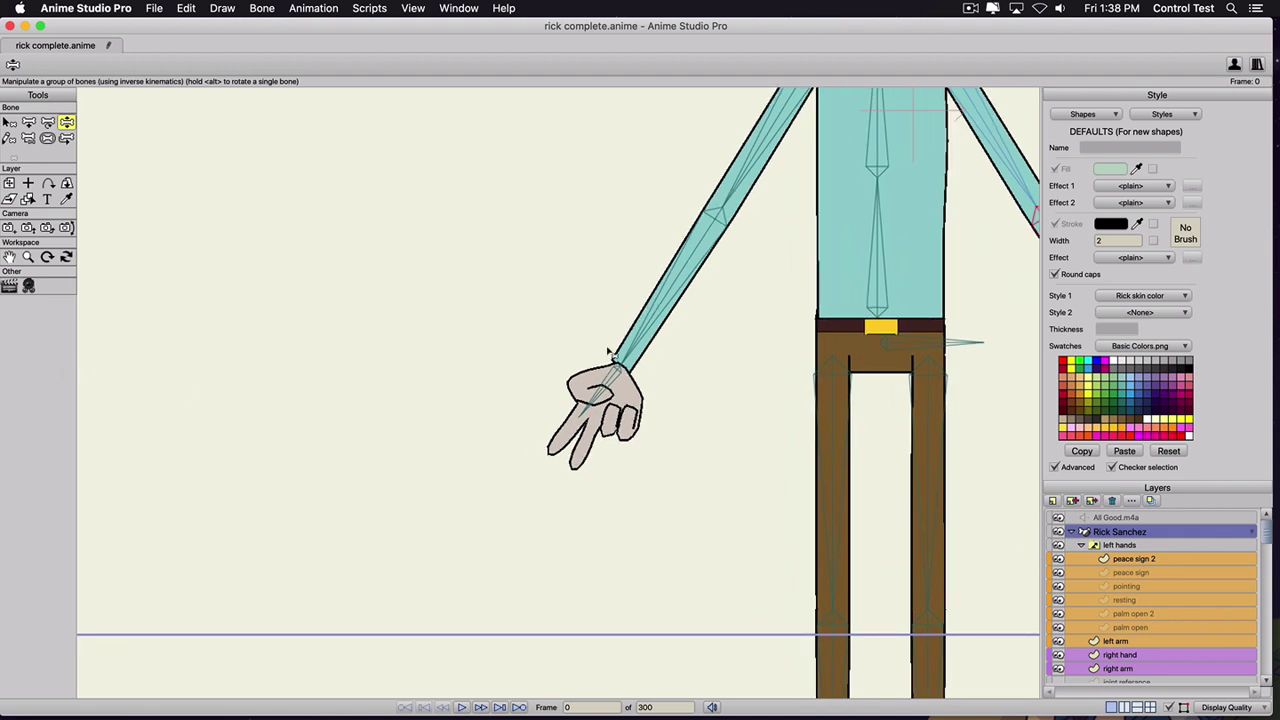
- Bind the left hands switch layer to the left hand bone and check it by raising the forearm
left_click(1105, 546)
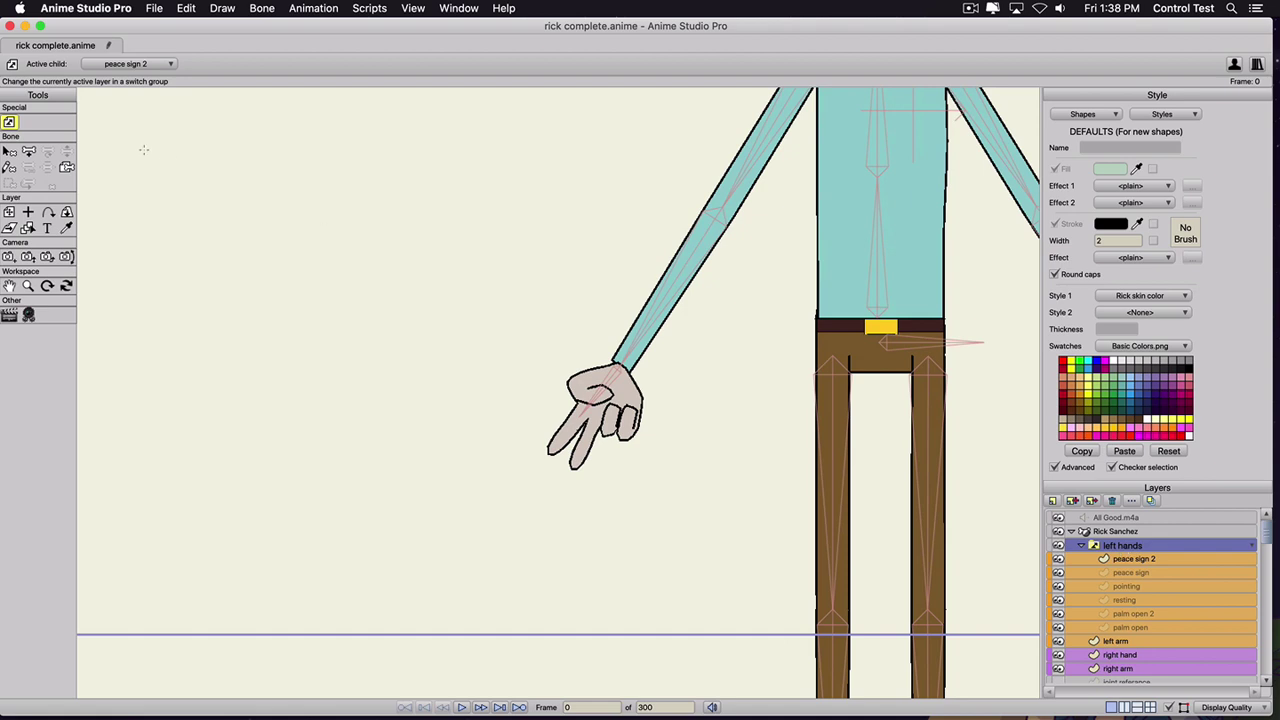
left_click(66, 168)
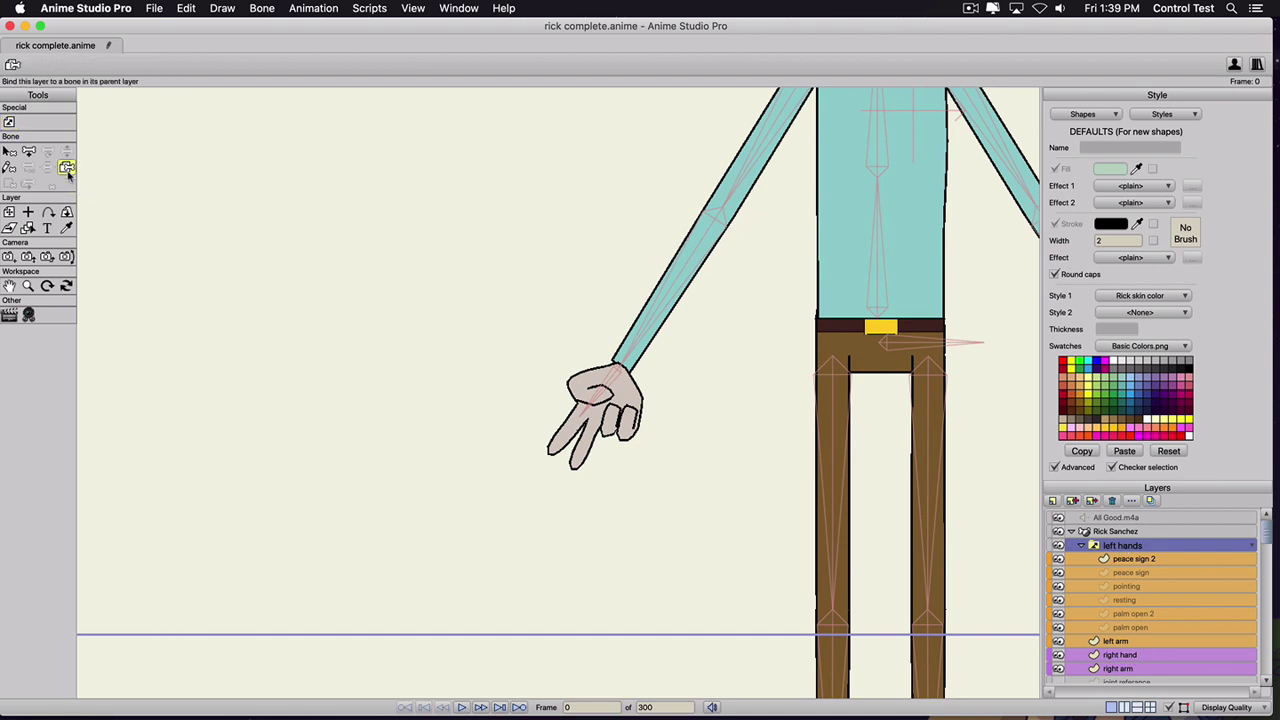
left_click(600, 388)
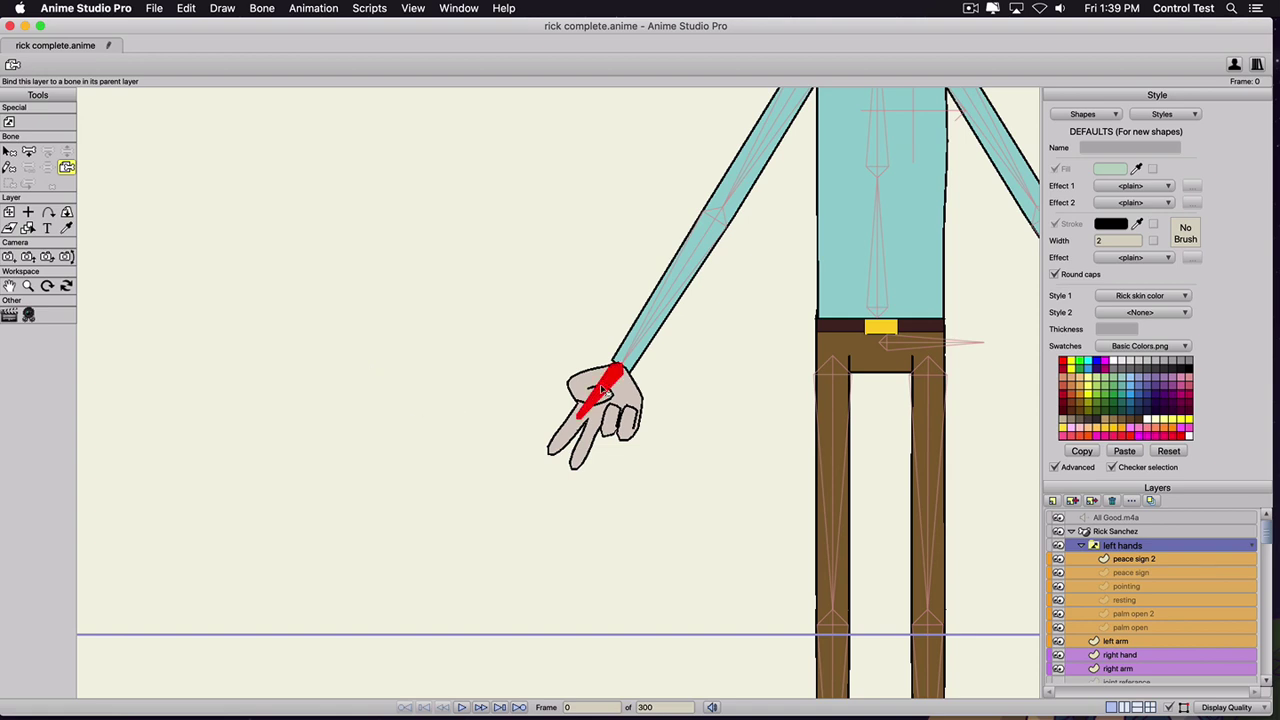
left_click(1112, 532)
left_click_drag(632, 356, 500, 217)
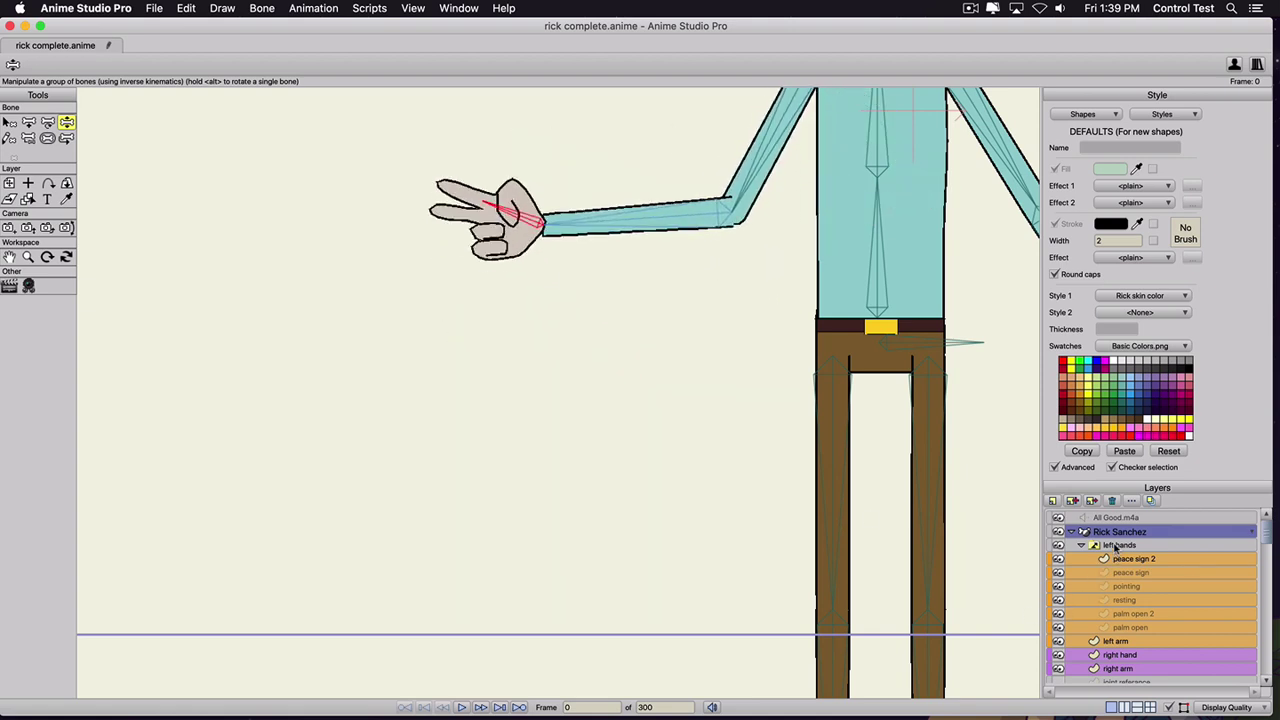
- Switch the left hands layer to the pointing pose and try it by moving the arm and hand bones
right_click(1115, 547)
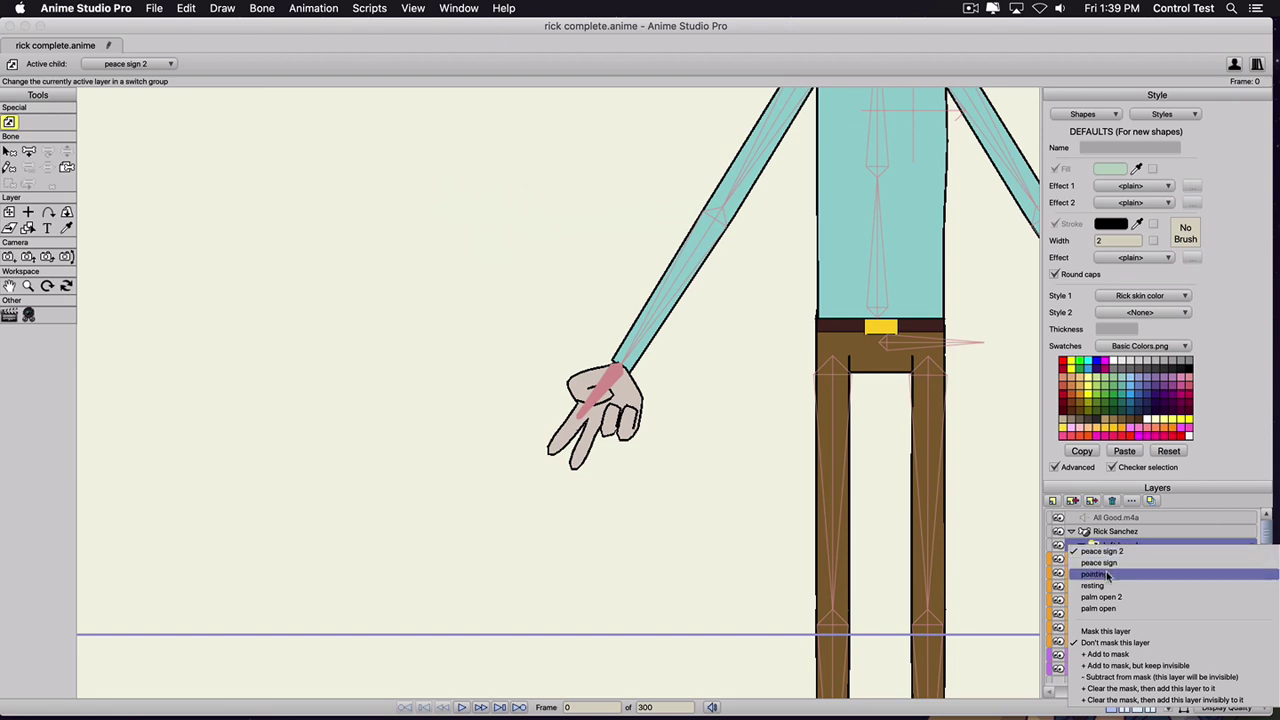
left_click(1104, 575)
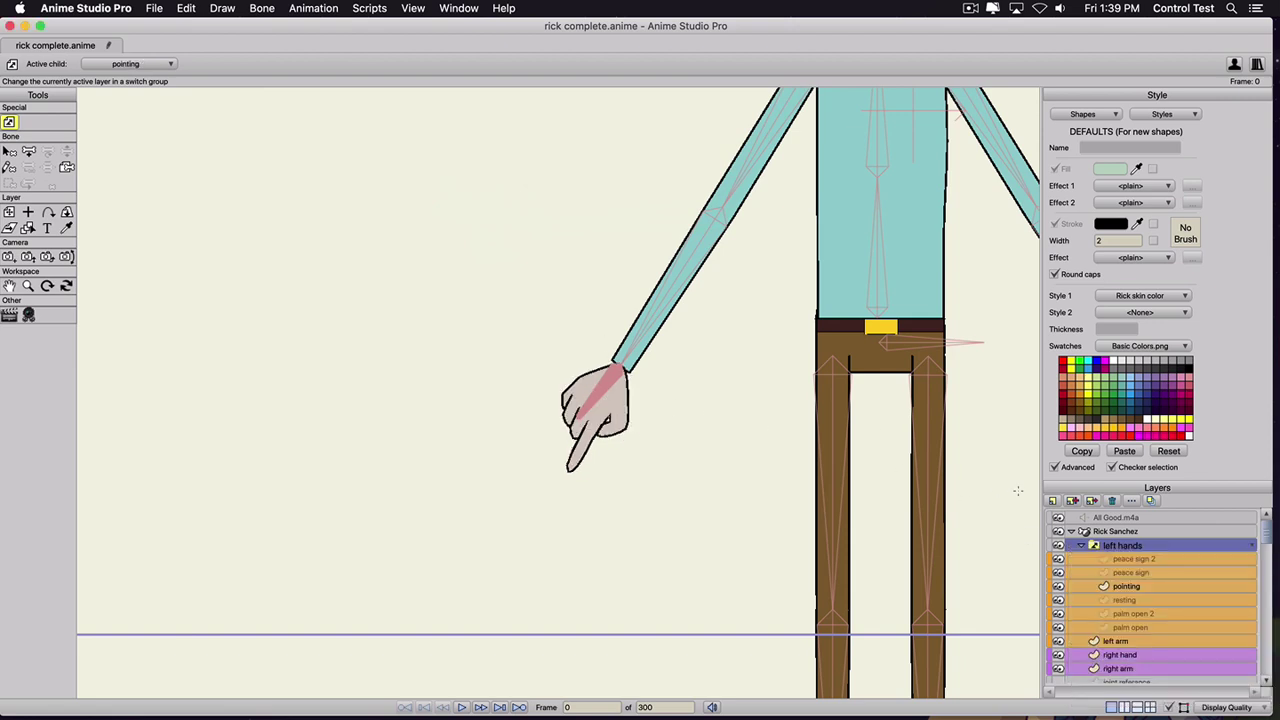
left_click(1120, 532)
left_click_drag(610, 306, 546, 288)
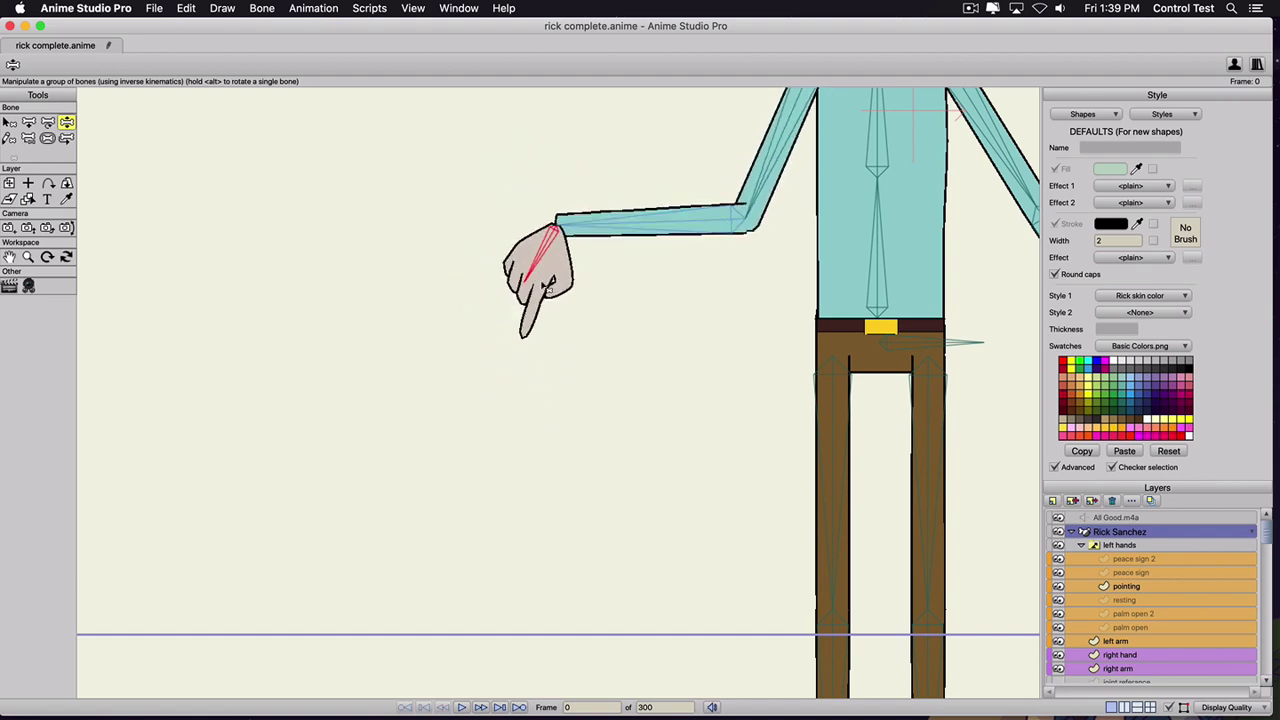
left_click_drag(612, 227, 637, 303)
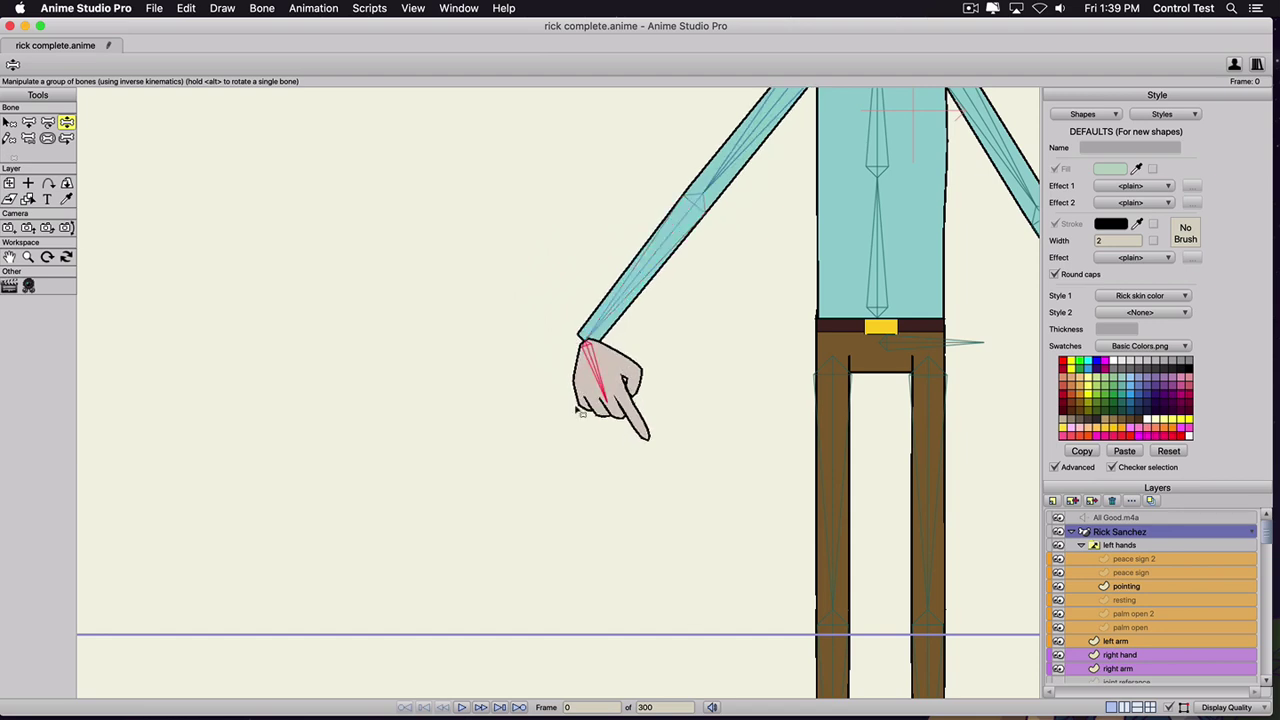
left_click_drag(590, 404, 550, 420)
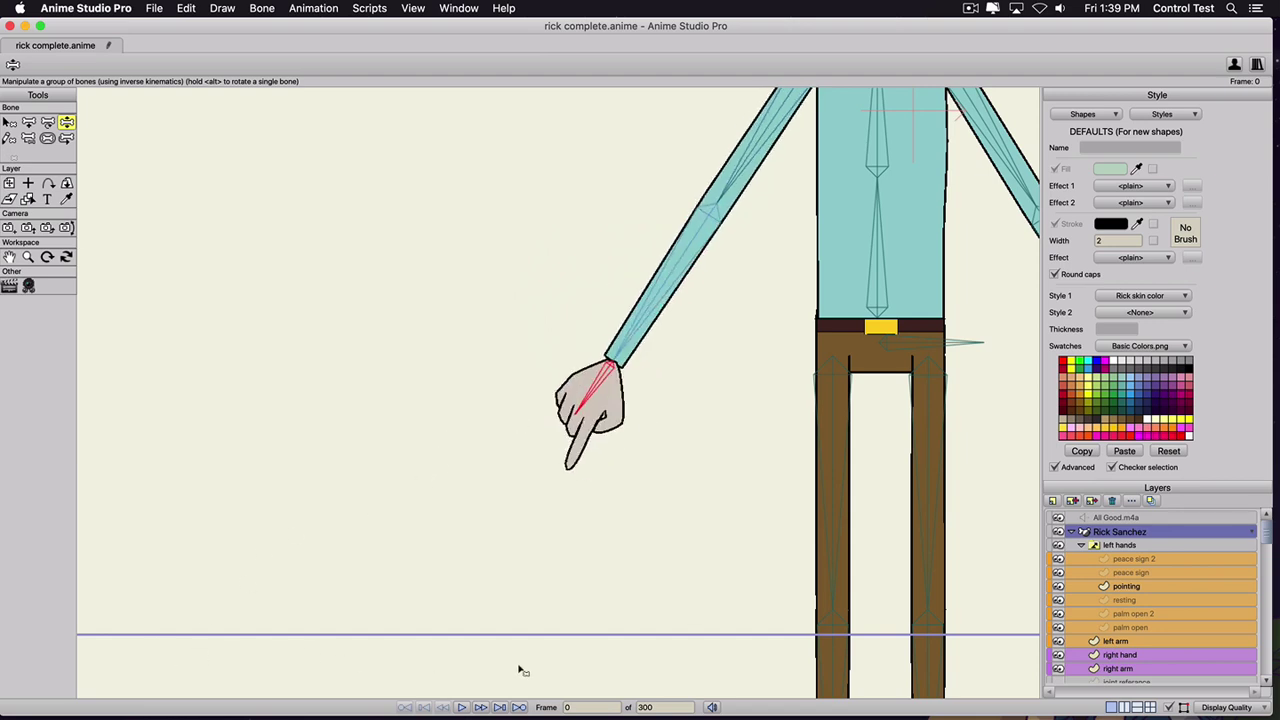
- Collapse the left hands switch layer and set its layer color to Orange
scroll(689, 349, "down", 5)
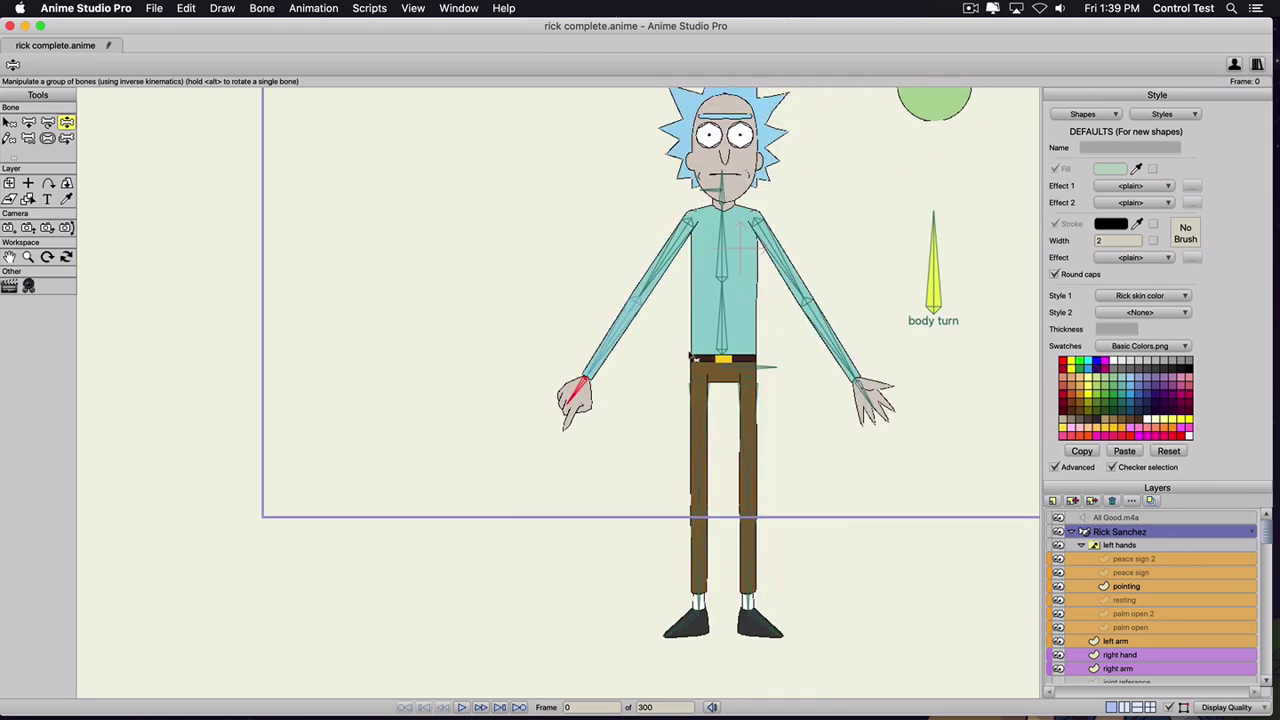
left_click_drag(615, 407, 566, 411)
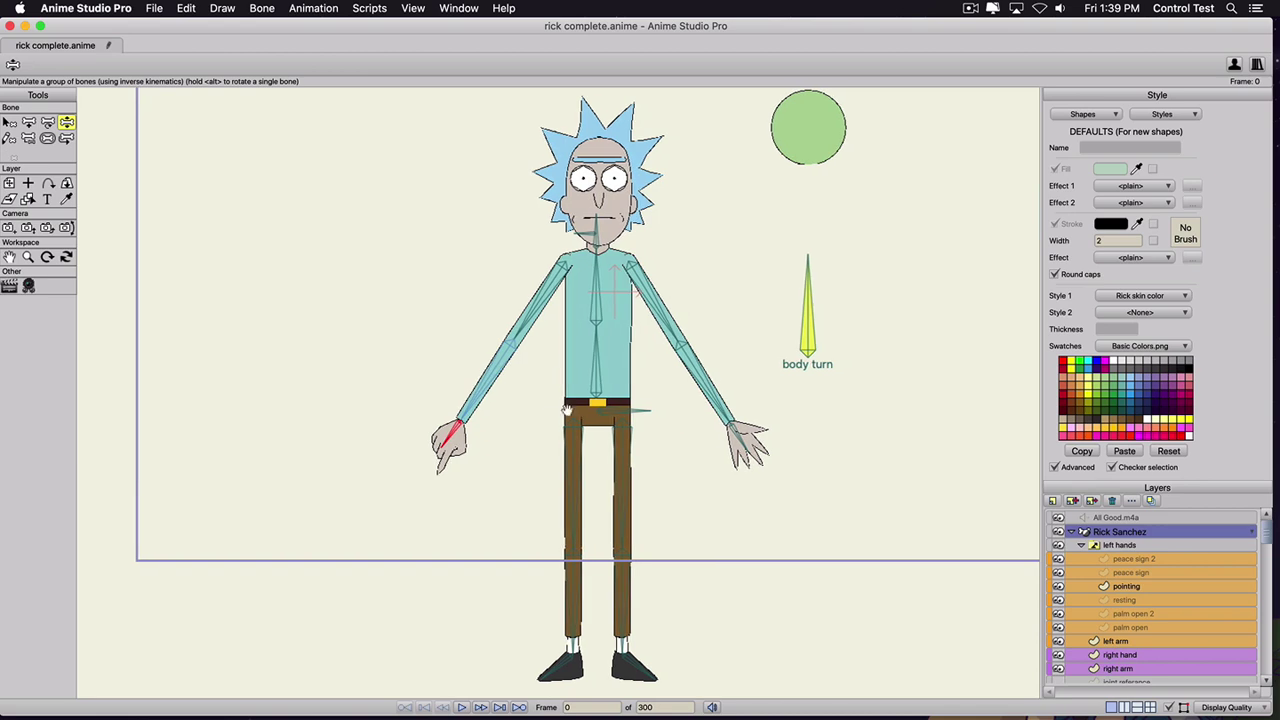
left_click(1081, 546)
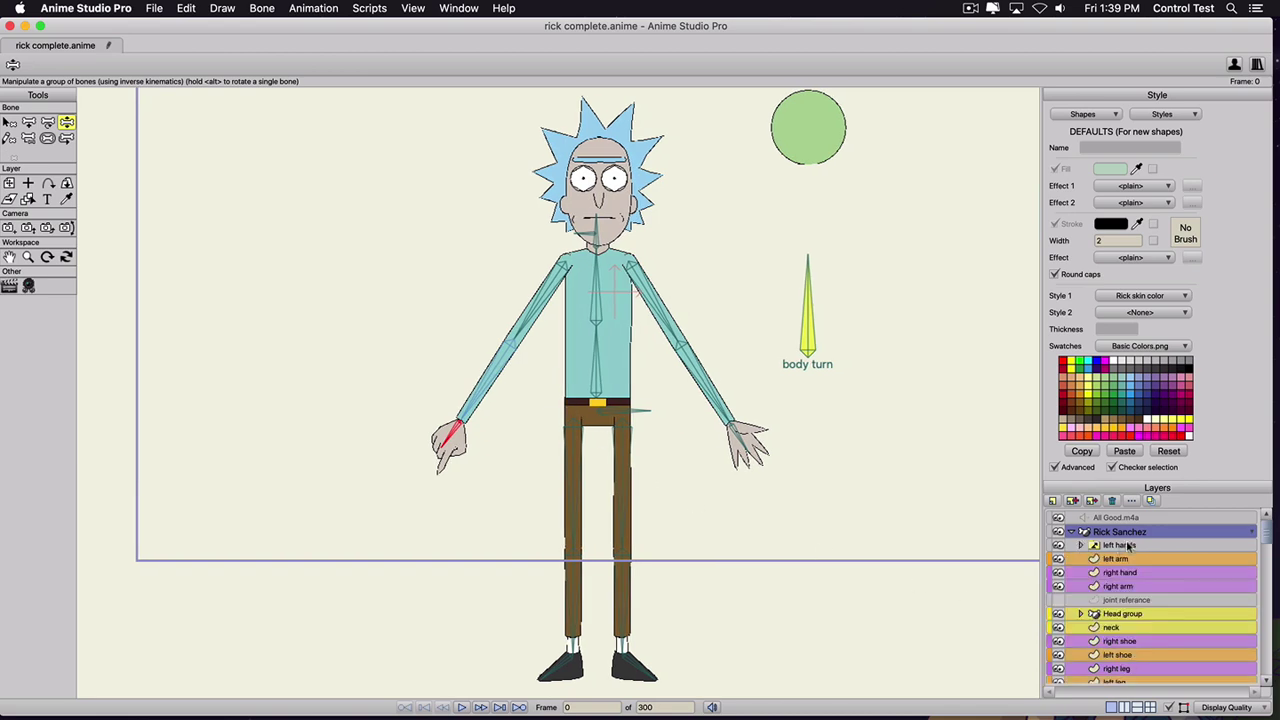
double_click(1128, 545)
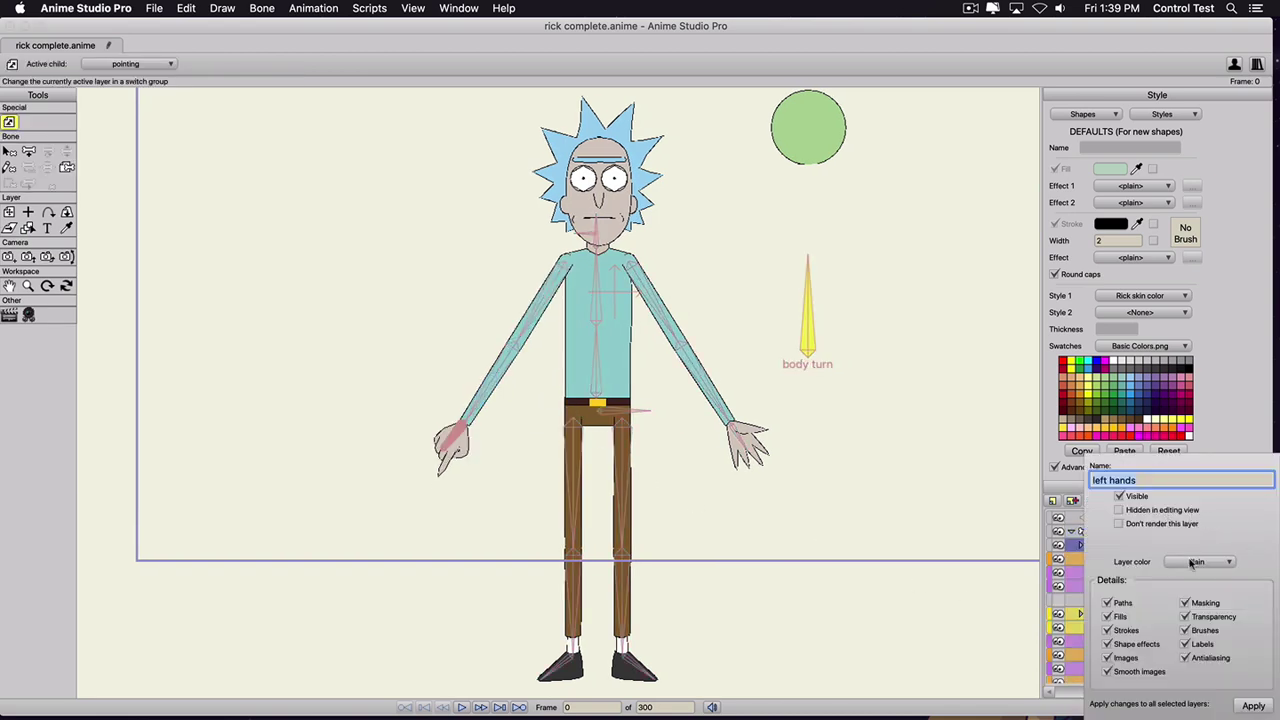
left_click(1191, 563)
left_click(1208, 632)
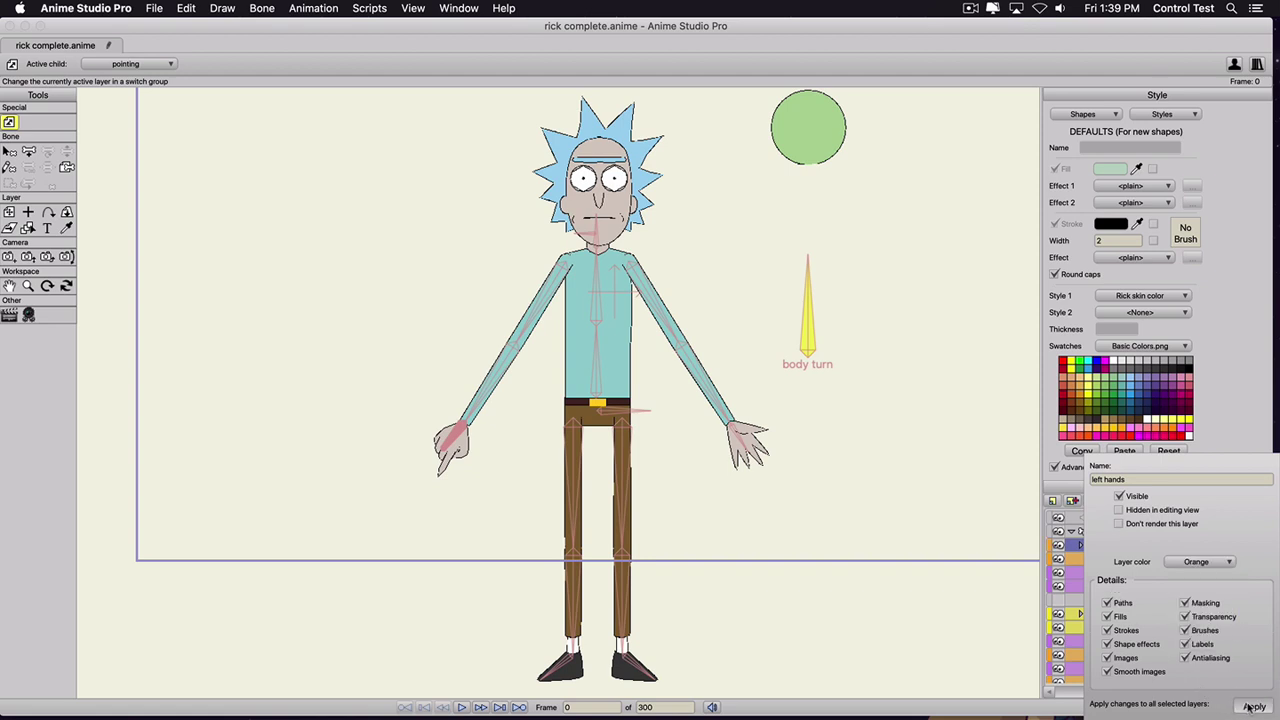
left_click(1003, 525)
left_click(1250, 717)
left_click(1183, 478)
left_click(1217, 429)
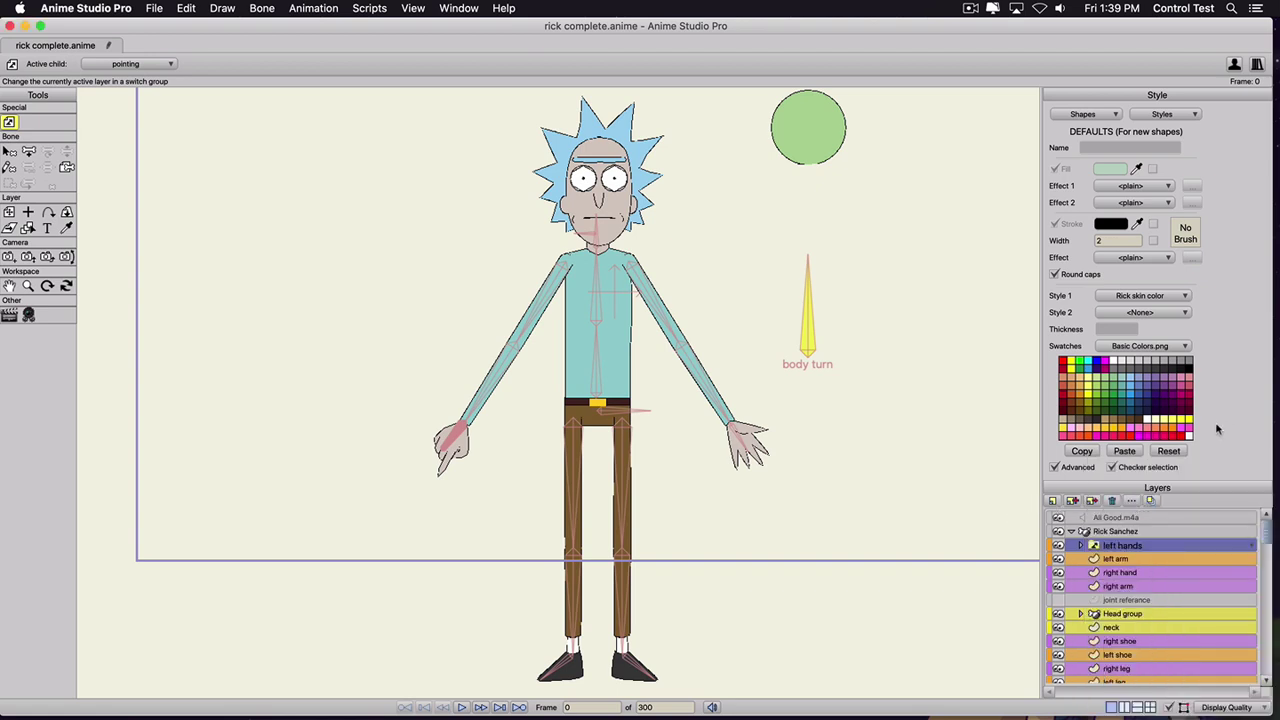
- Duplicate the left hands switch layer and name the copy "right hands"
left_click(1071, 501)
type("right")
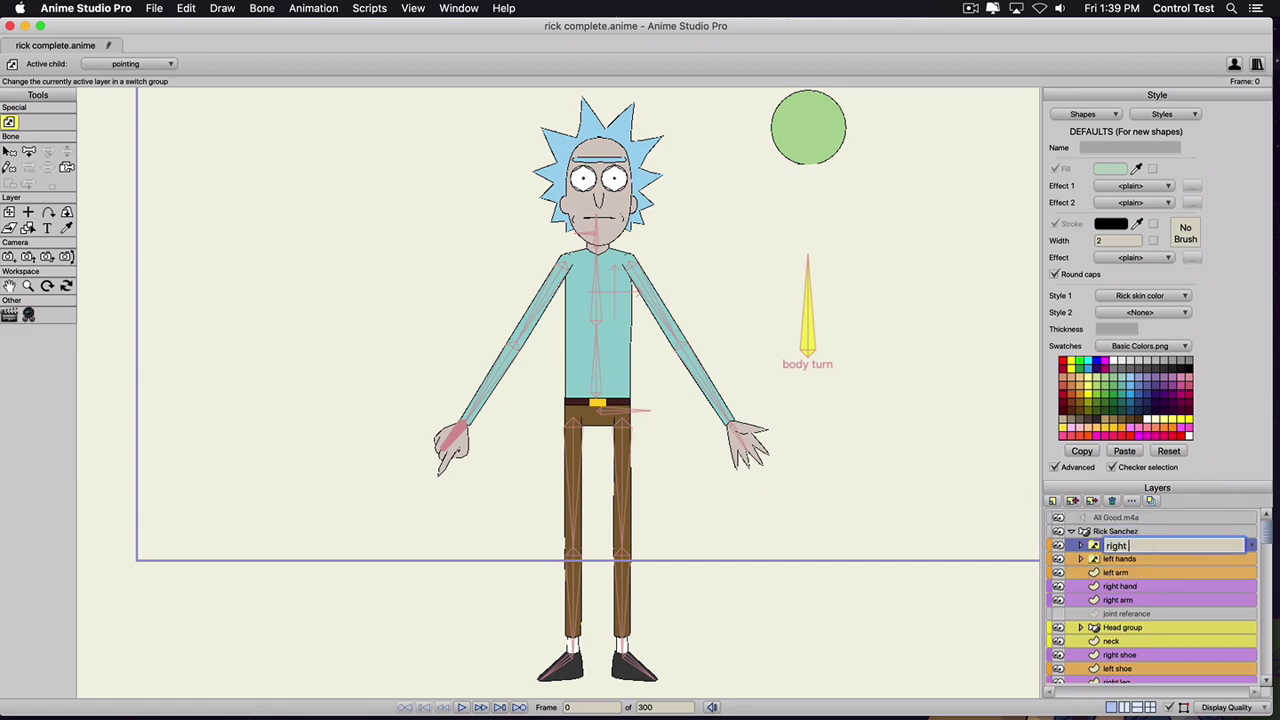
type(" hands")
key("Return")
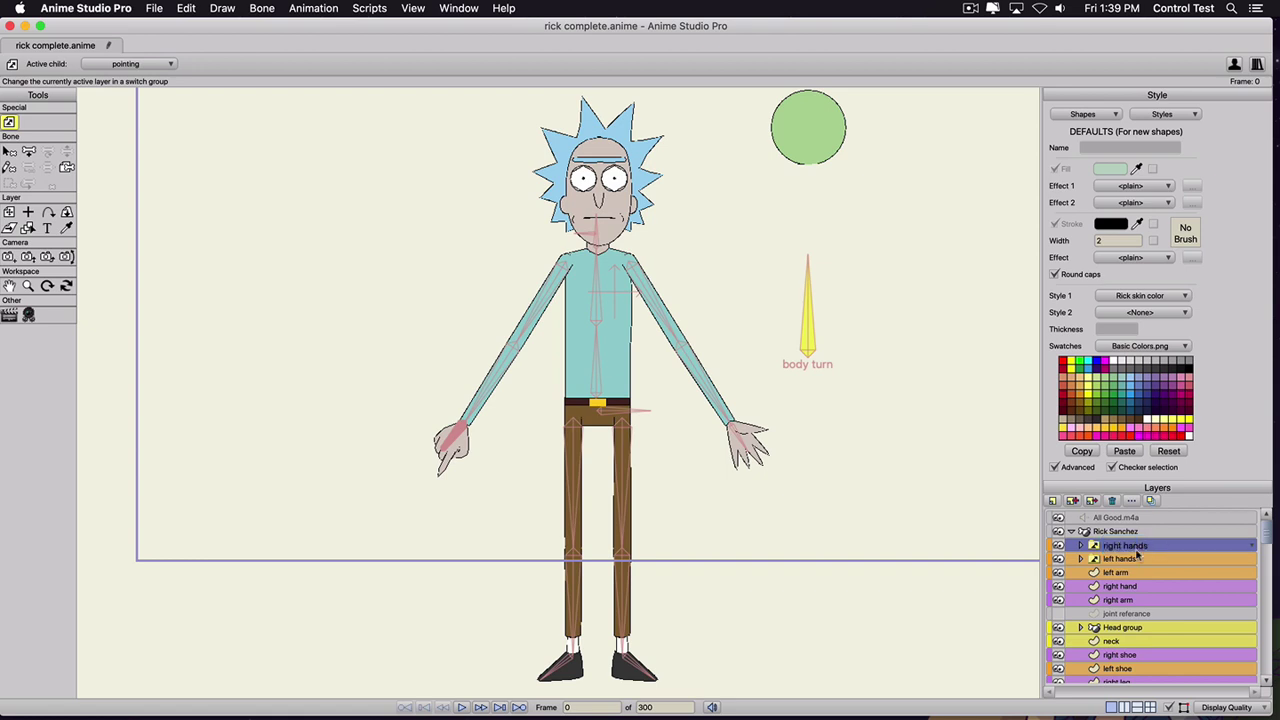
- Place the right hands layer directly below left arm and delete the original right hand layer
scroll(1135, 550, "down", 3)
scroll(1130, 548, "up", 3)
mouse_move(1123, 573)
left_mouse_down()
mouse_move(1128, 653)
mouse_move(1126, 584)
left_mouse_up()
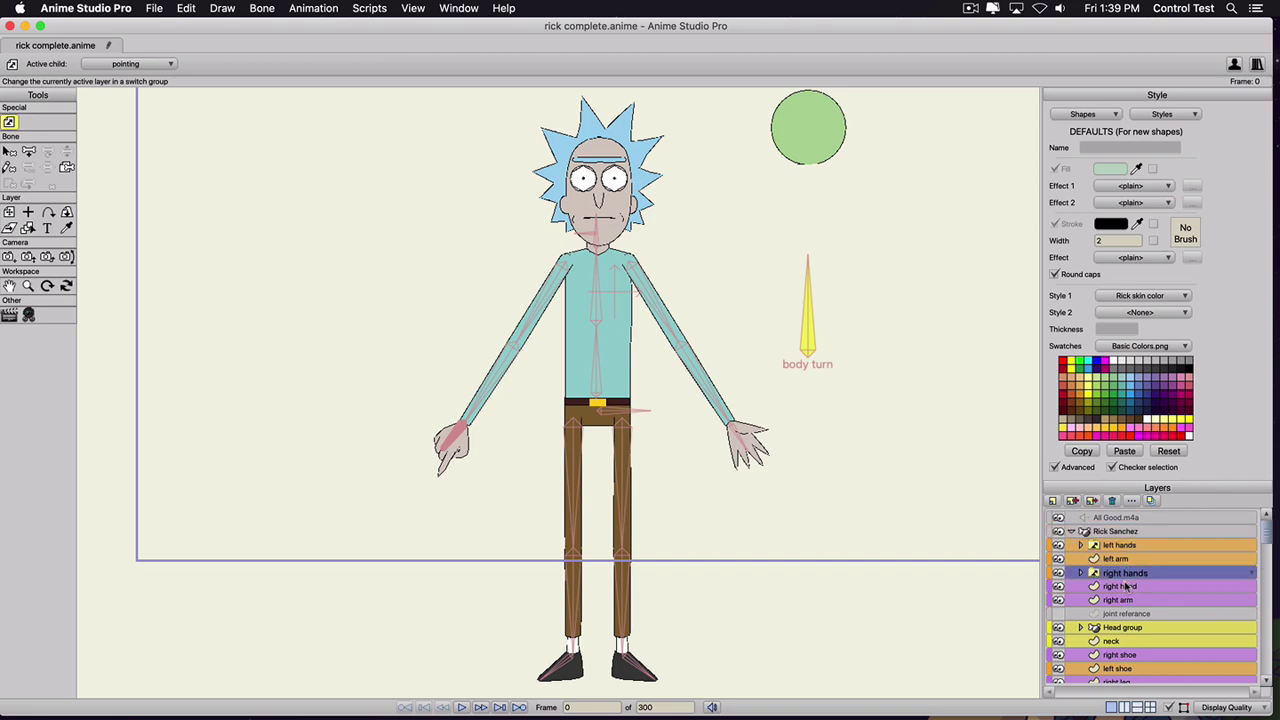
left_click(1124, 587)
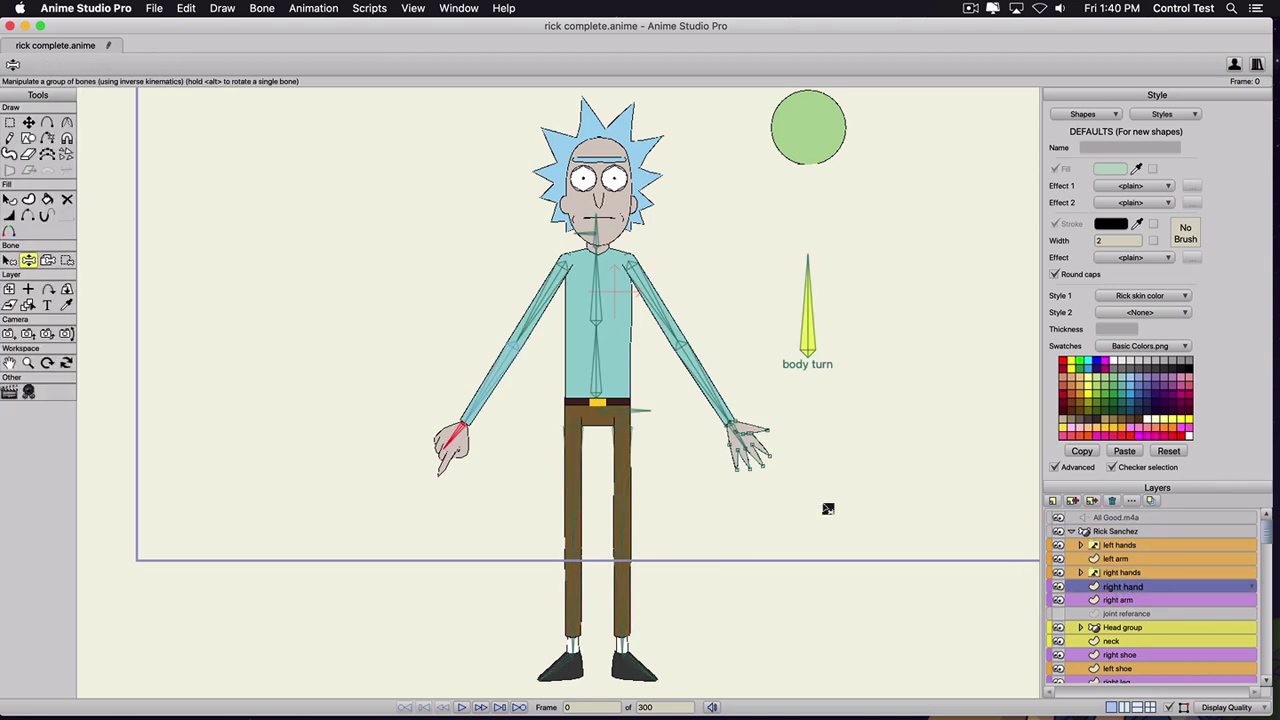
left_click(1113, 501)
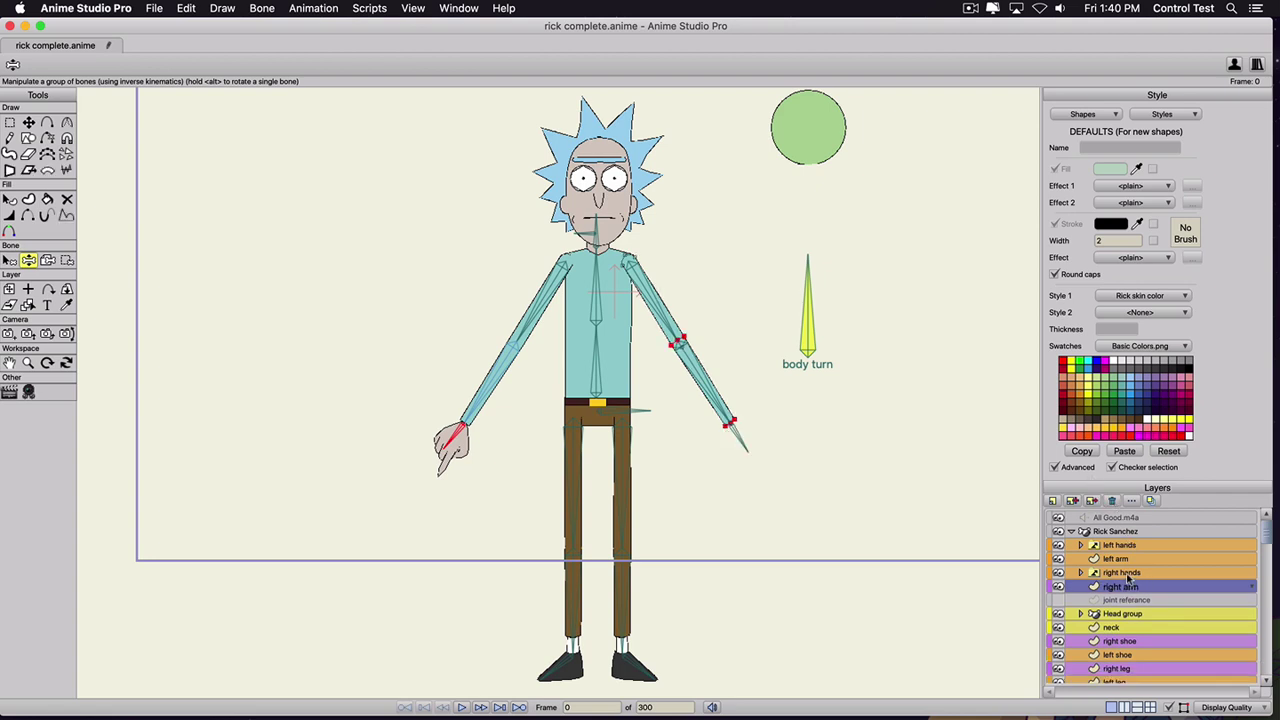
- Set the layer color of the right hands switch layer to Purple
left_click(1126, 573)
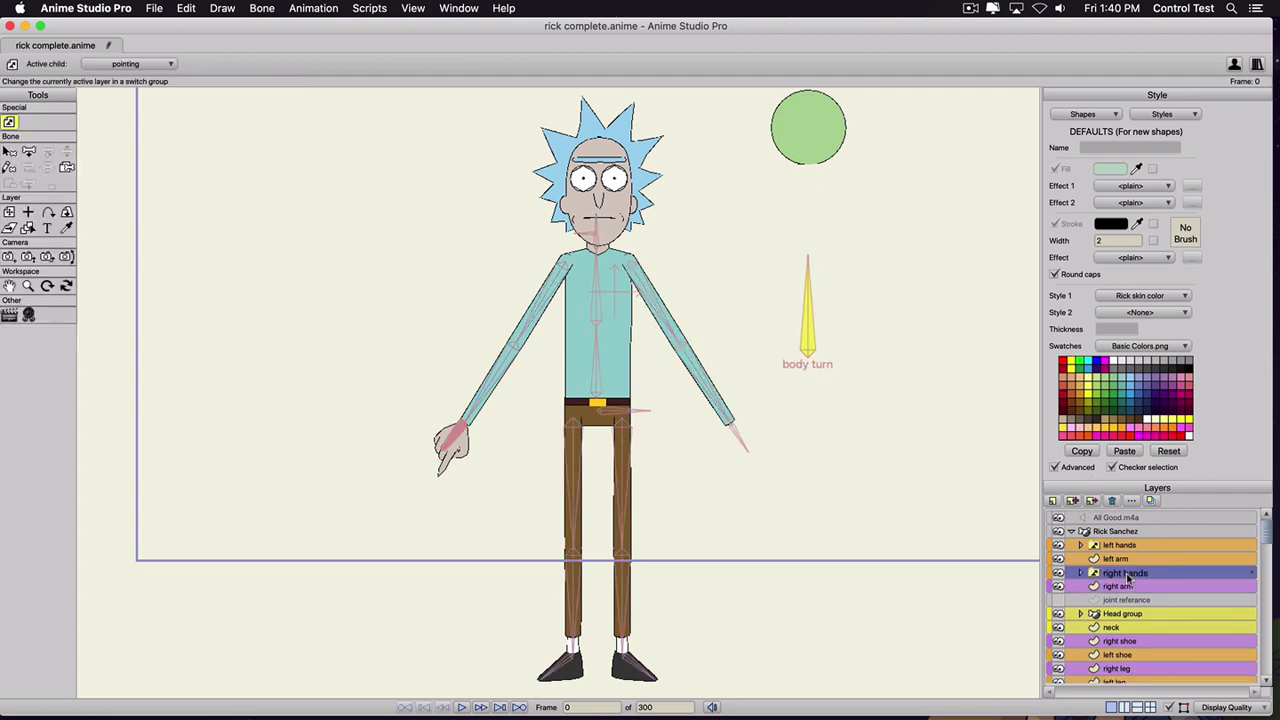
double_click(1255, 577)
left_click(1230, 562)
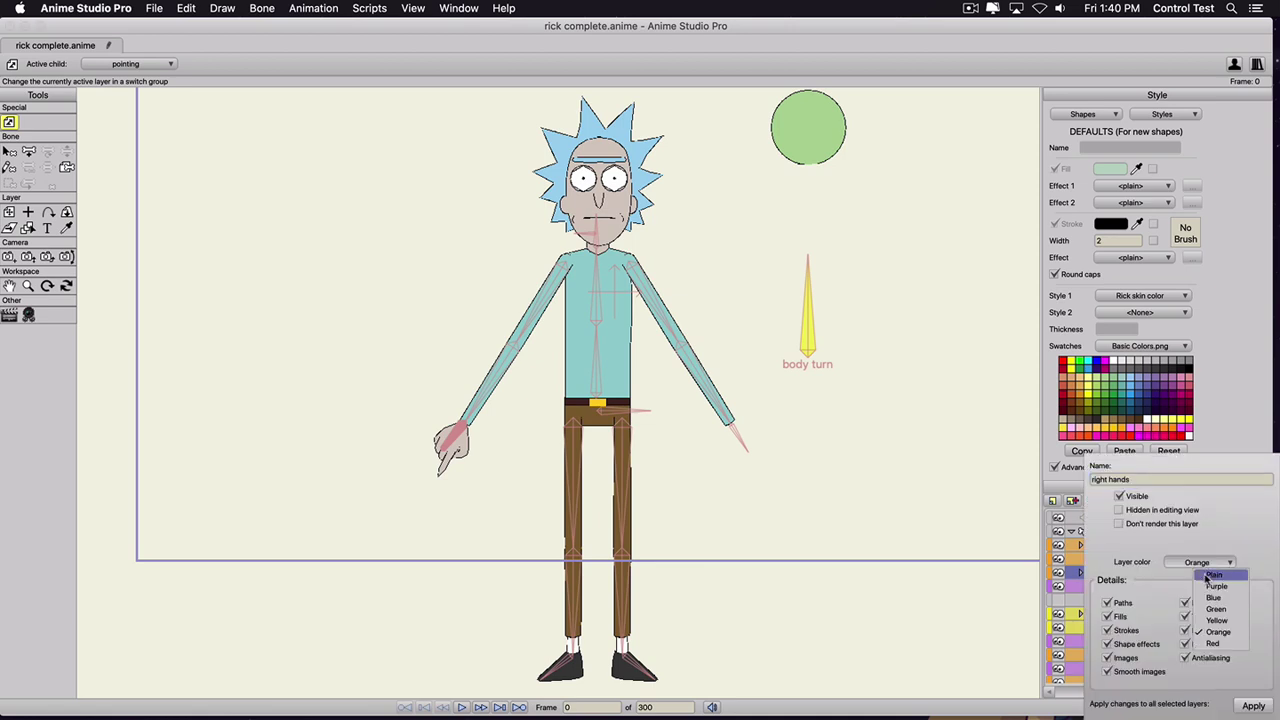
left_click(1208, 590)
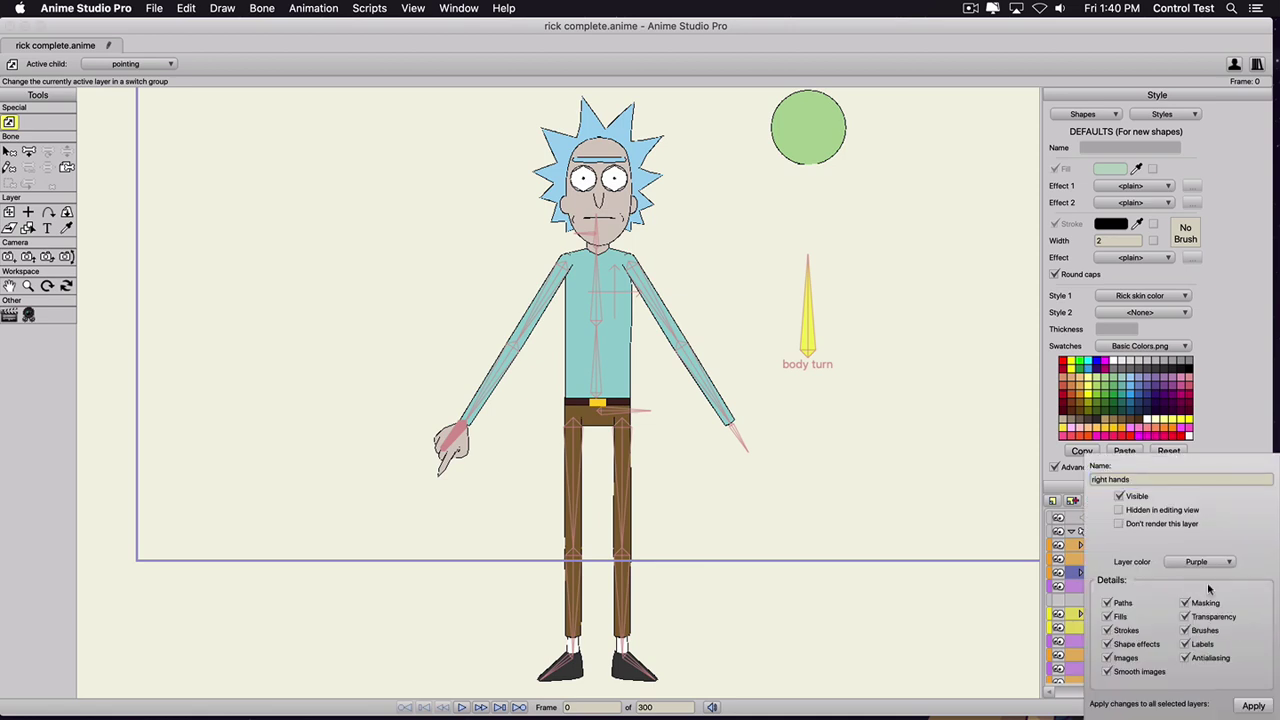
left_click(1253, 706)
key("Return")
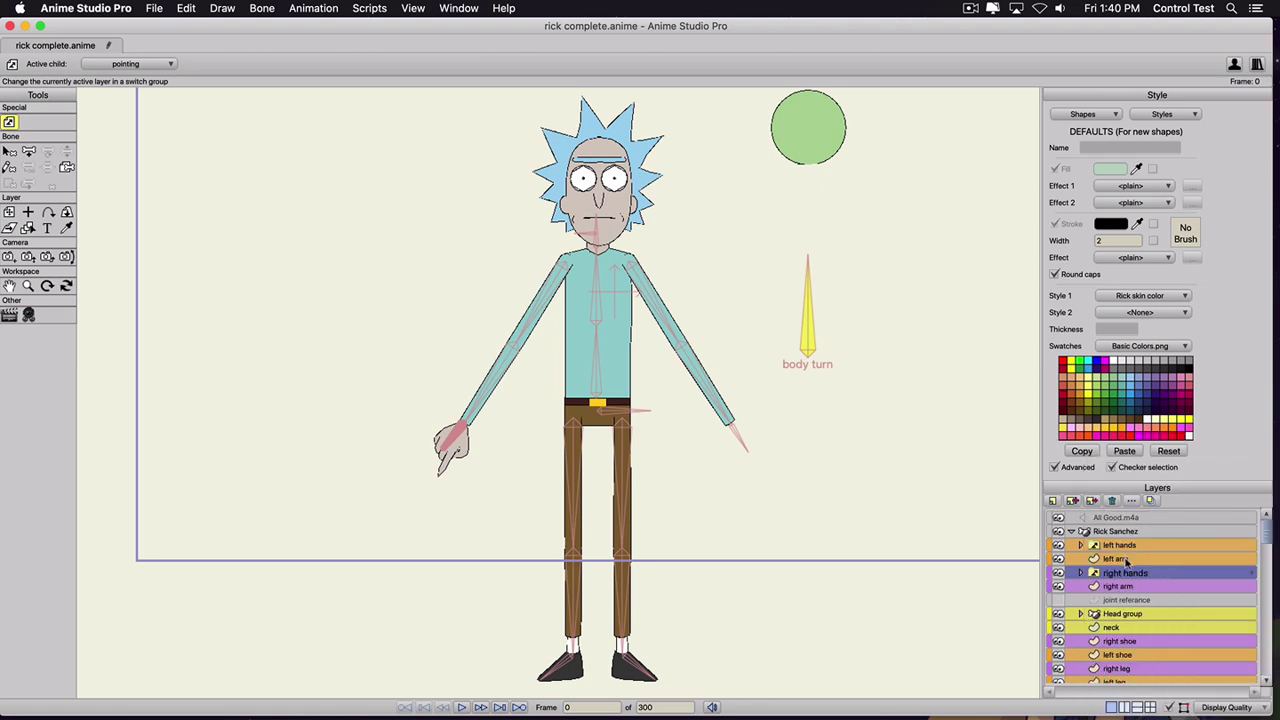
- Flip the right hands switch layer horizontally and set its origin at the mirrored hand's wrist
left_click(9, 213)
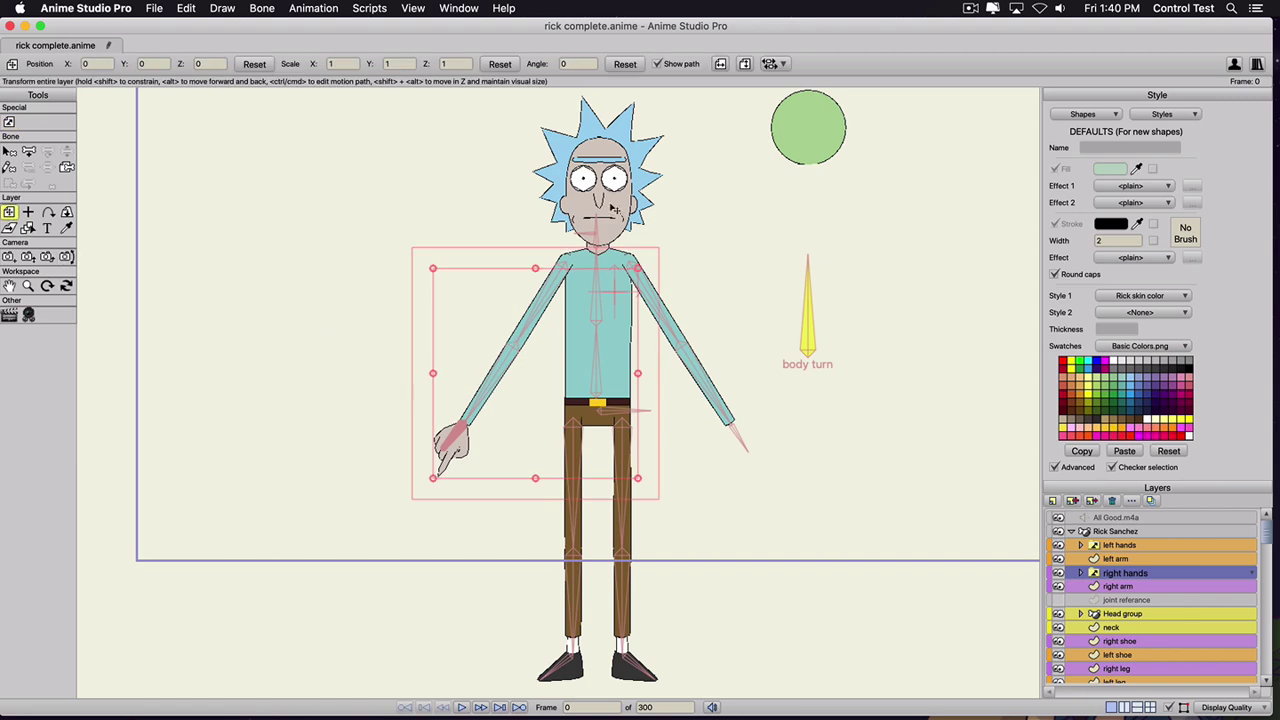
left_click(720, 64)
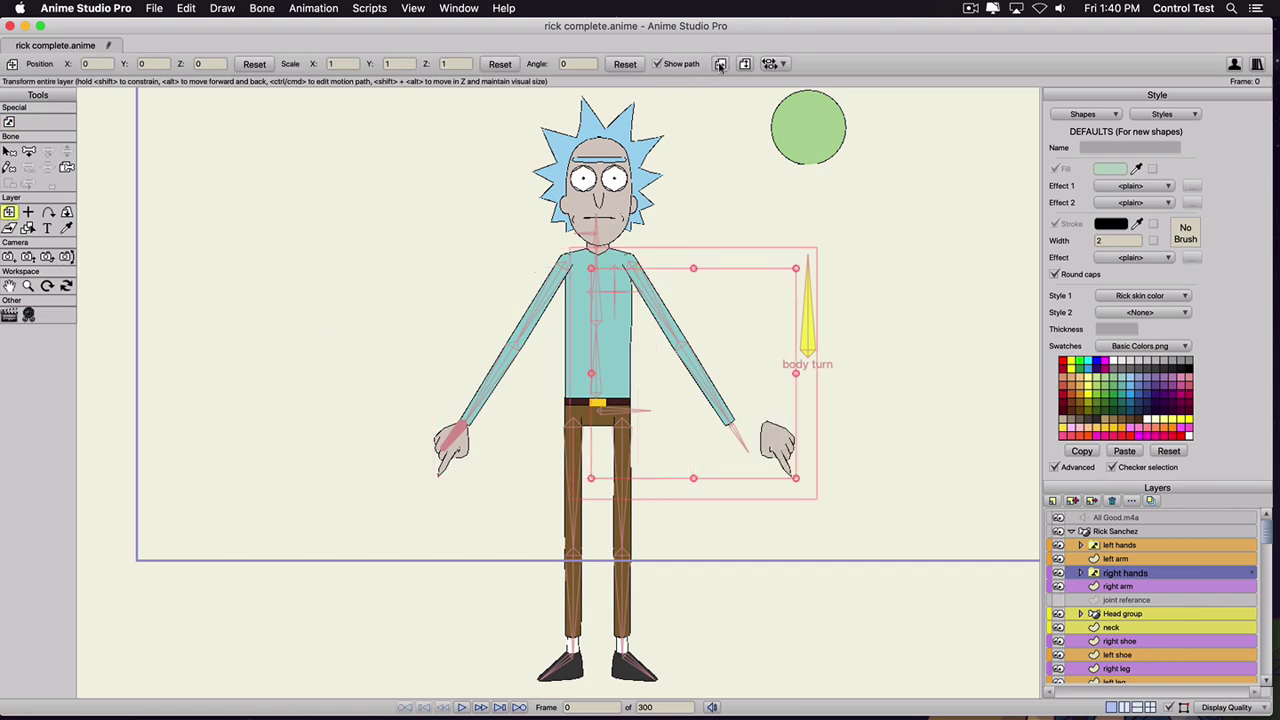
left_click(28, 214)
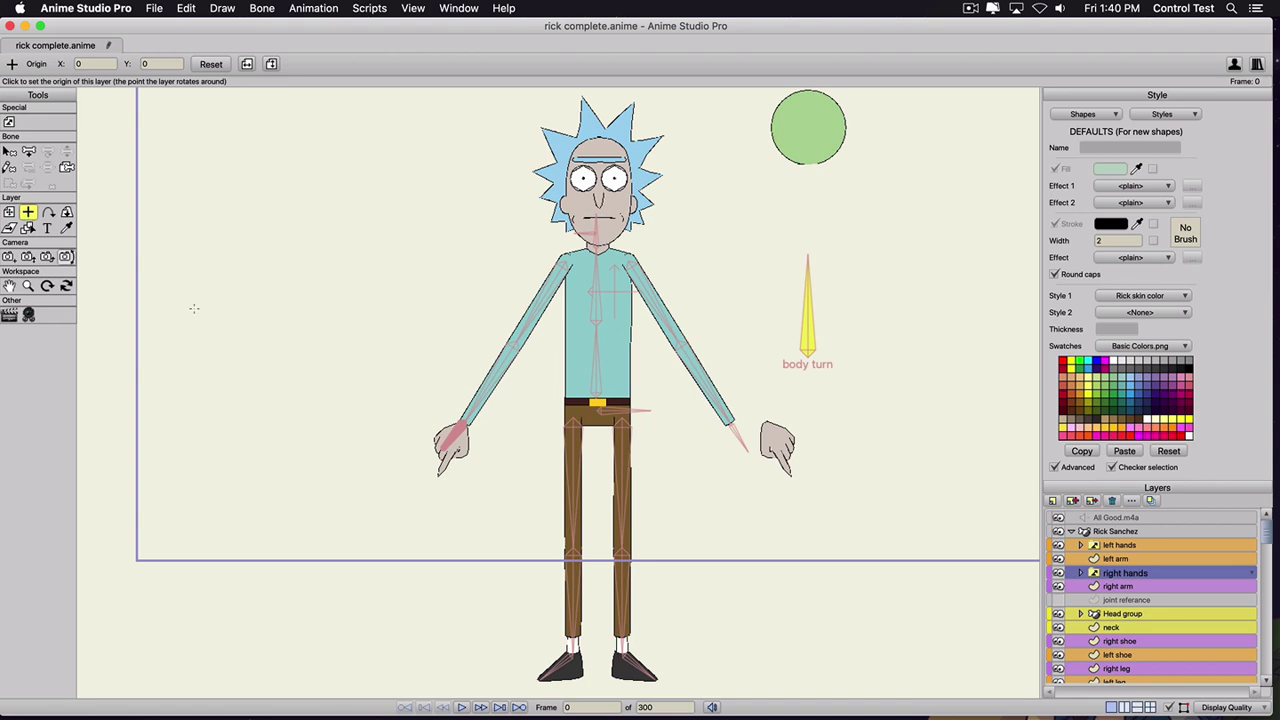
left_click(764, 422)
- Move the right hands layer onto the end of the right arm and bind it to the right hand bone
left_click(9, 212)
left_click_drag(775, 447, 741, 449)
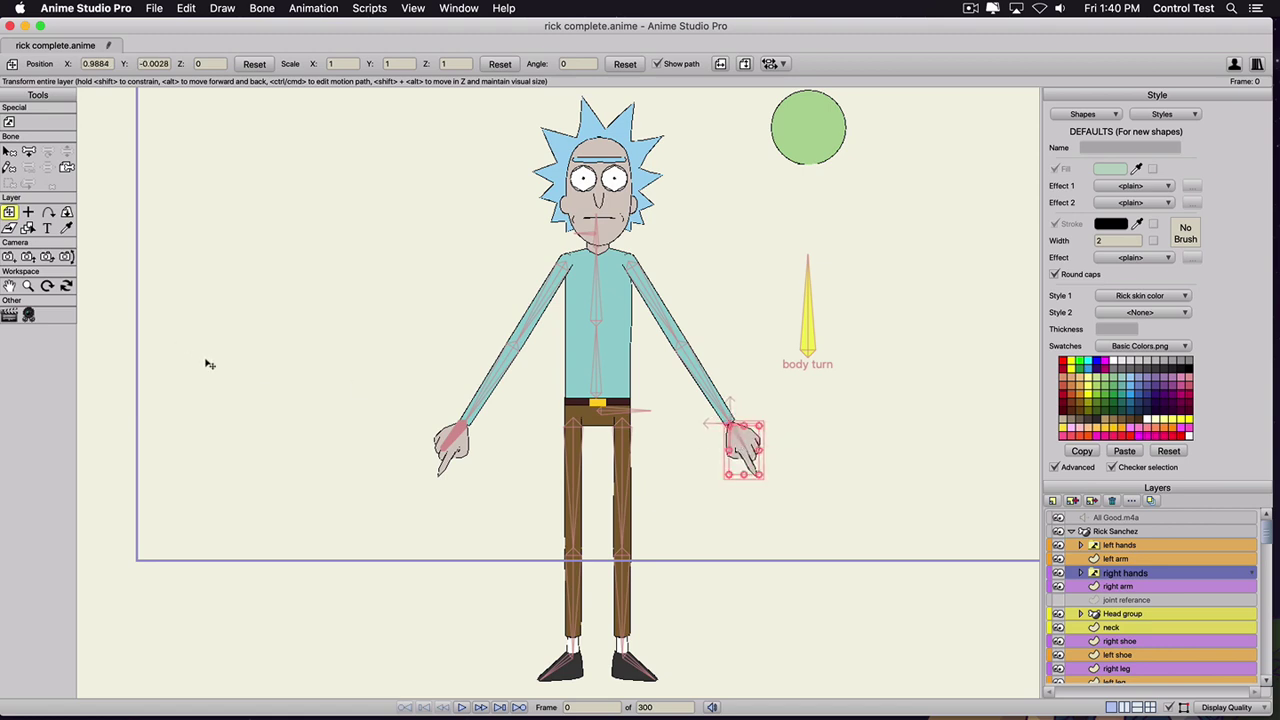
left_click(66, 168)
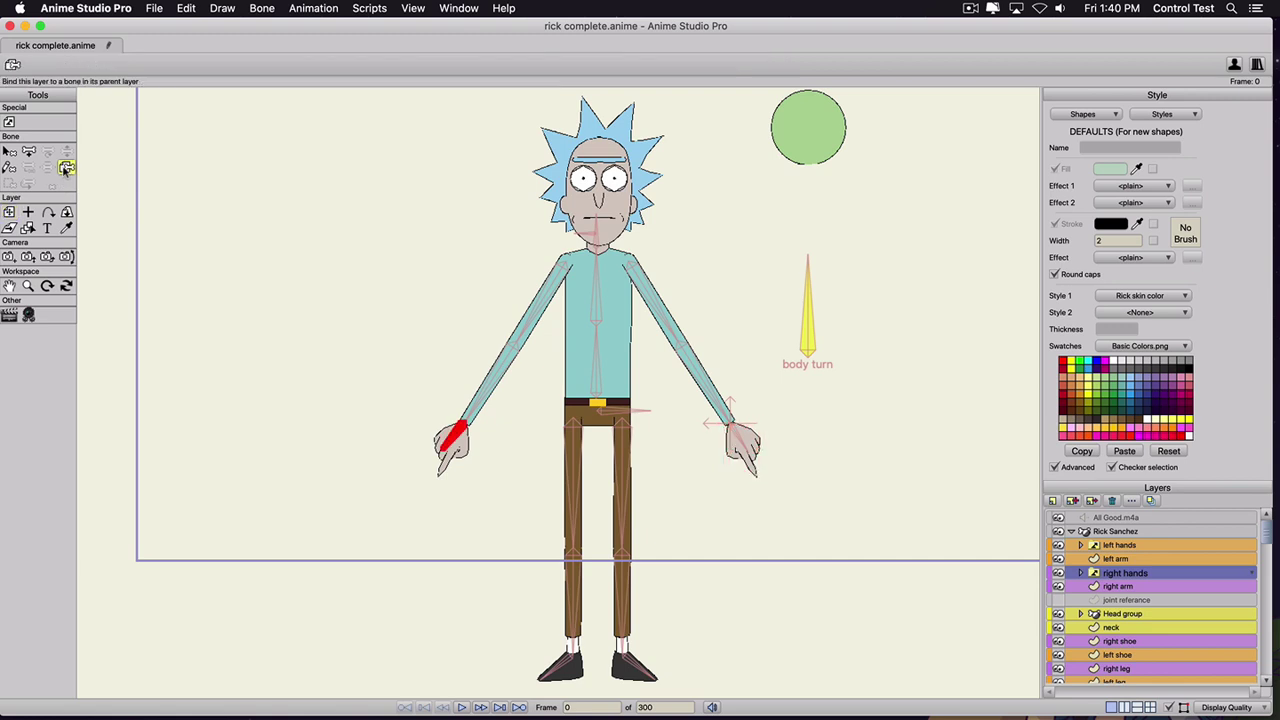
left_click(738, 440)
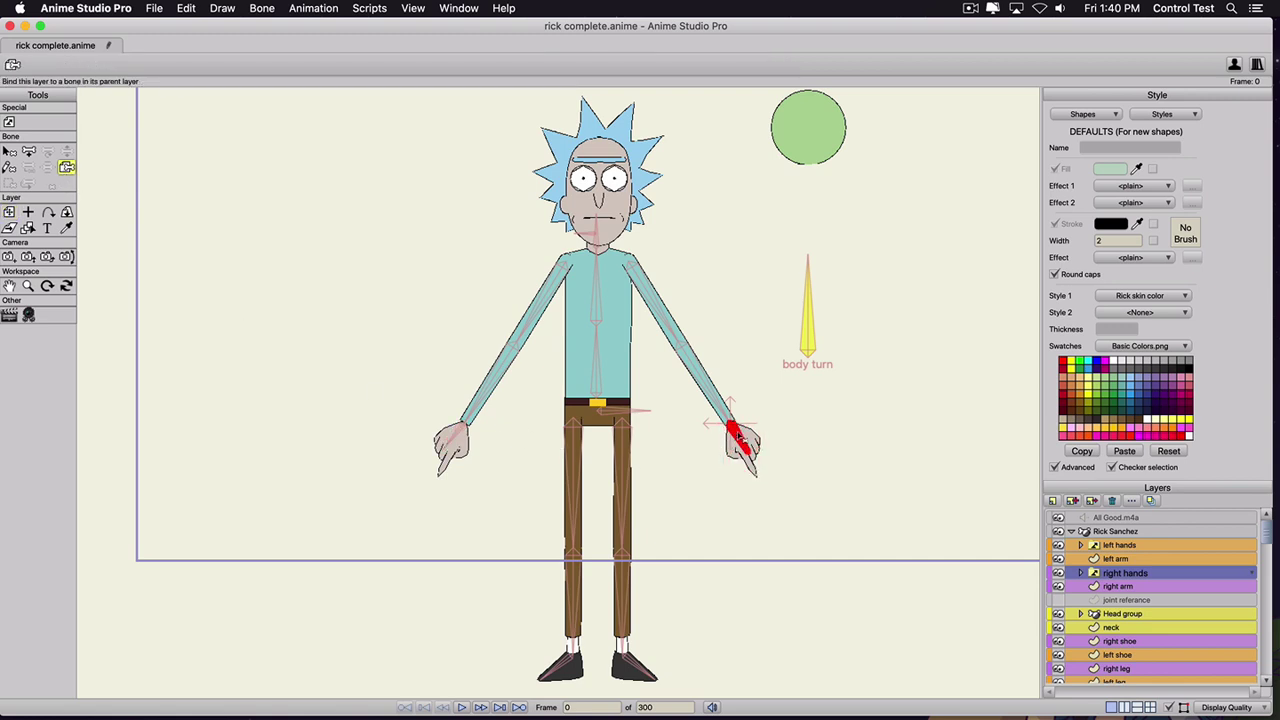
- Test the hand bindings by bending both arms of the Rick Sanchez bone layer with Manipulate Bones
left_click(1102, 532)
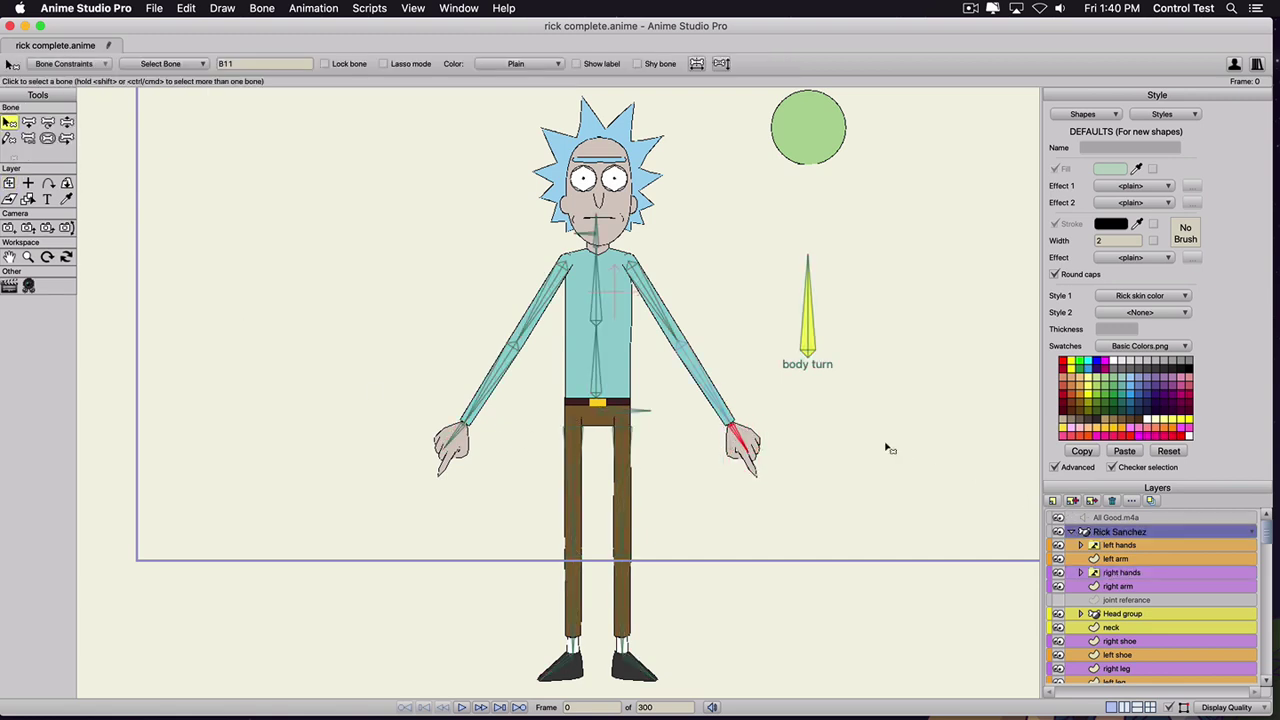
key("z")
left_click_drag(699, 379, 677, 560)
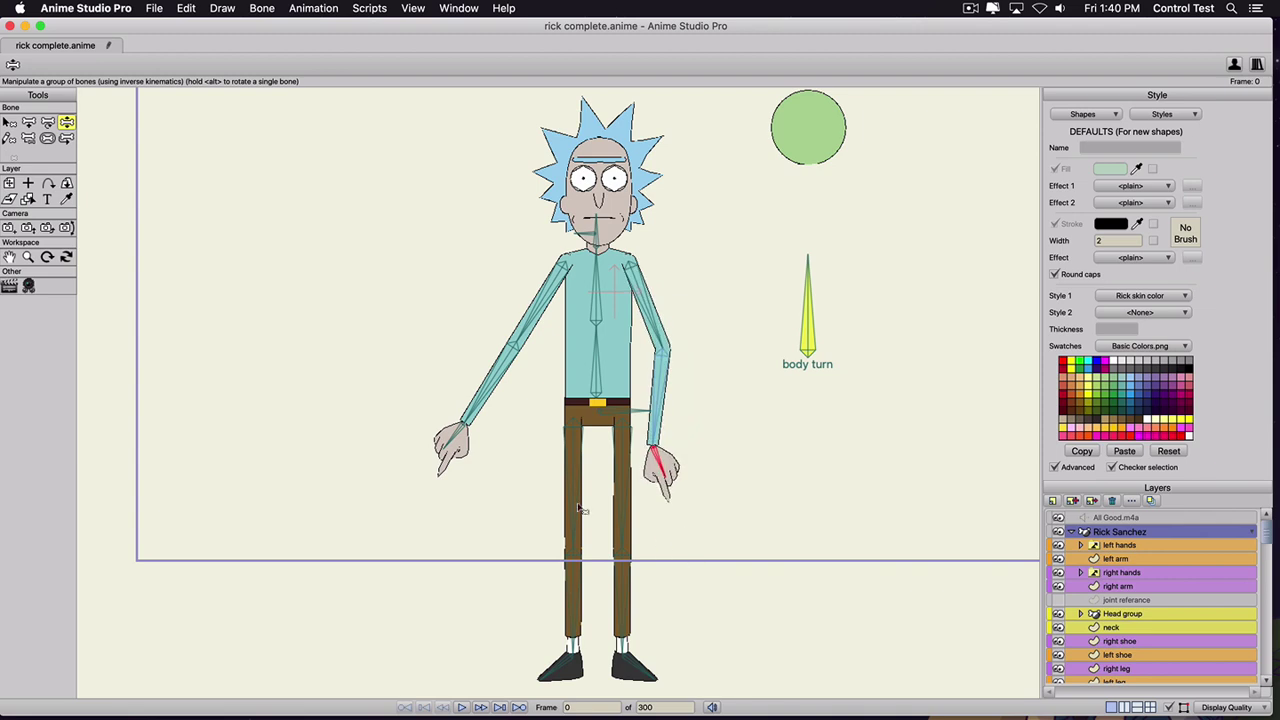
left_click_drag(473, 414, 424, 388)
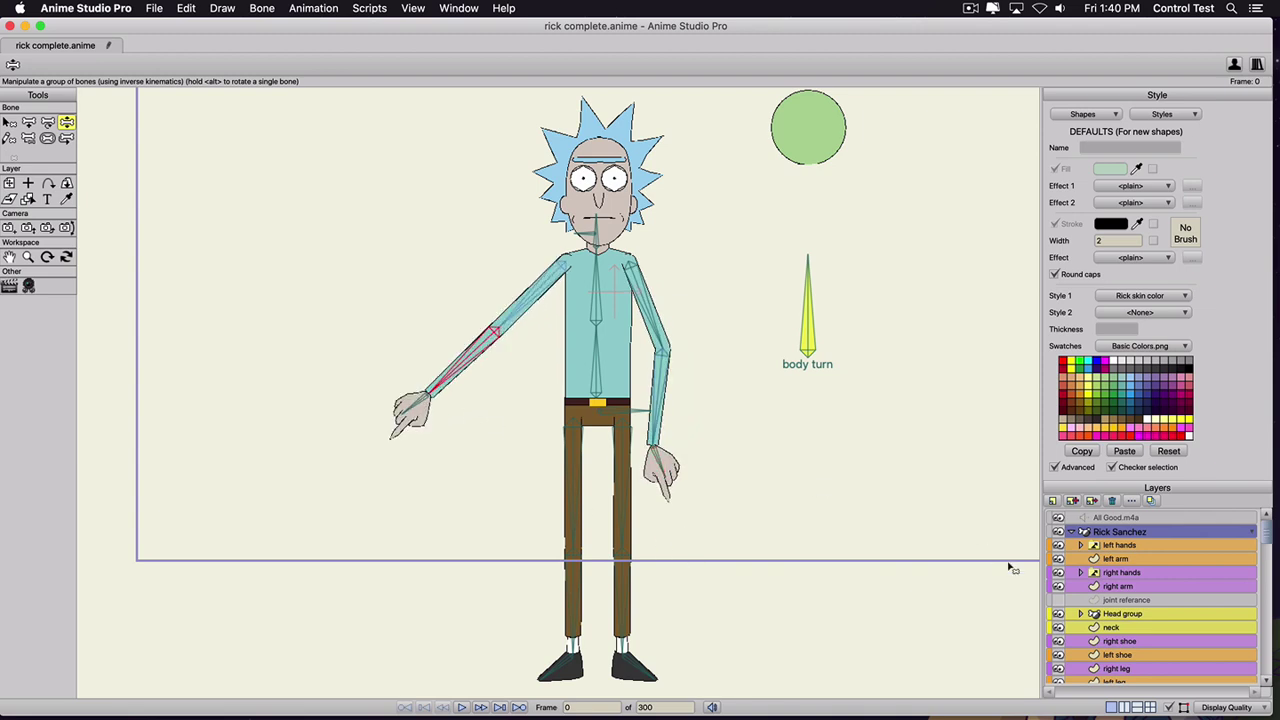
- Switch the right hands layer to the resting pose and test how both hands follow when the arms are bent
right_click(1113, 575)
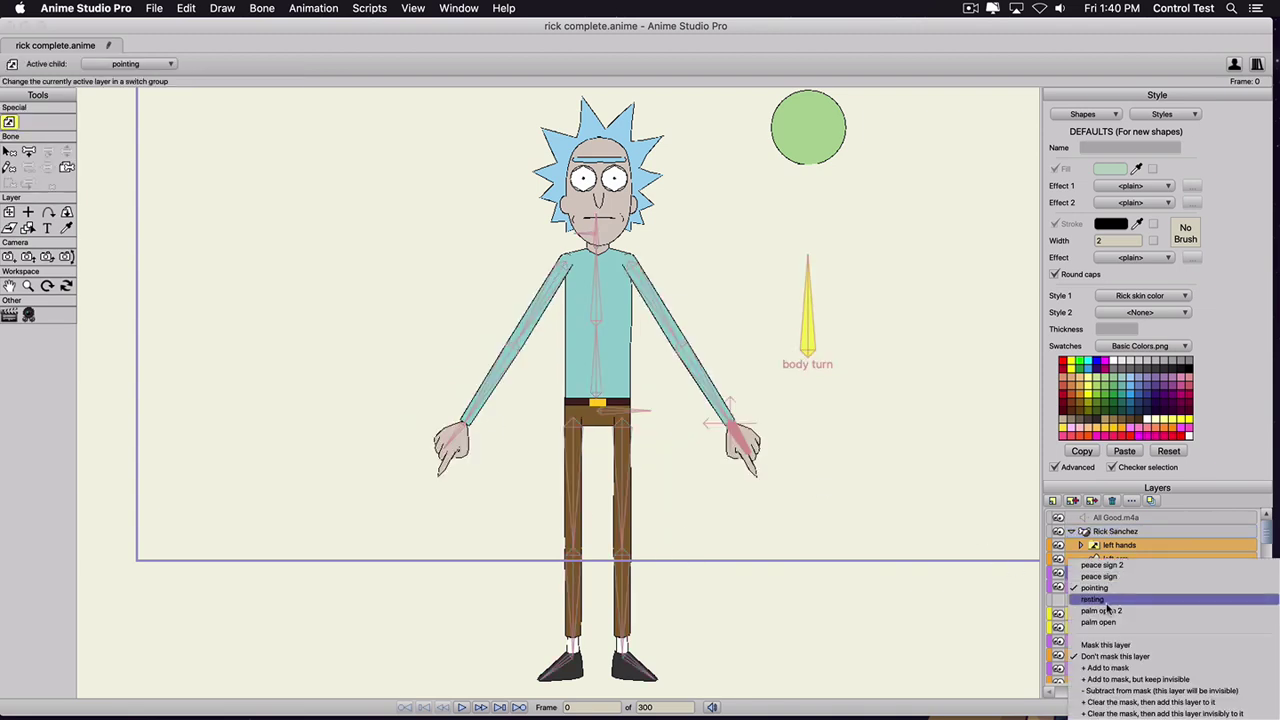
left_click(1100, 599)
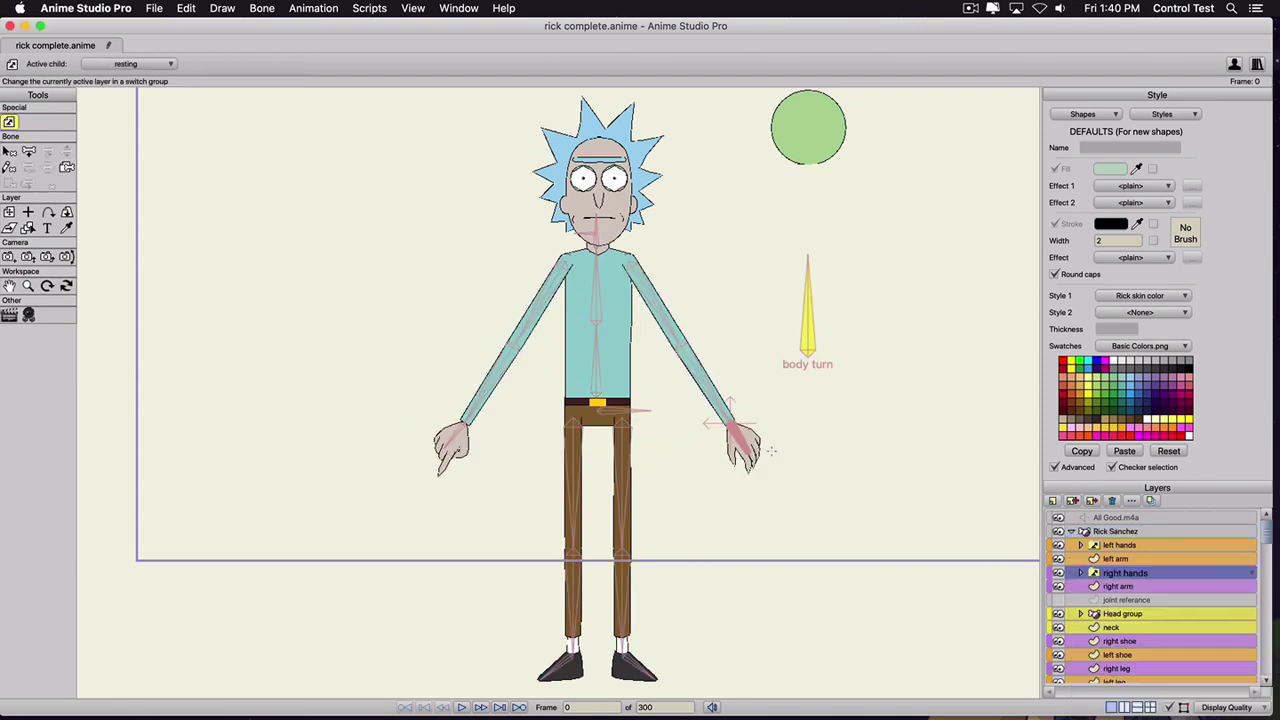
left_click(1110, 531)
left_click_drag(722, 409, 665, 421)
left_click_drag(477, 398, 522, 392)
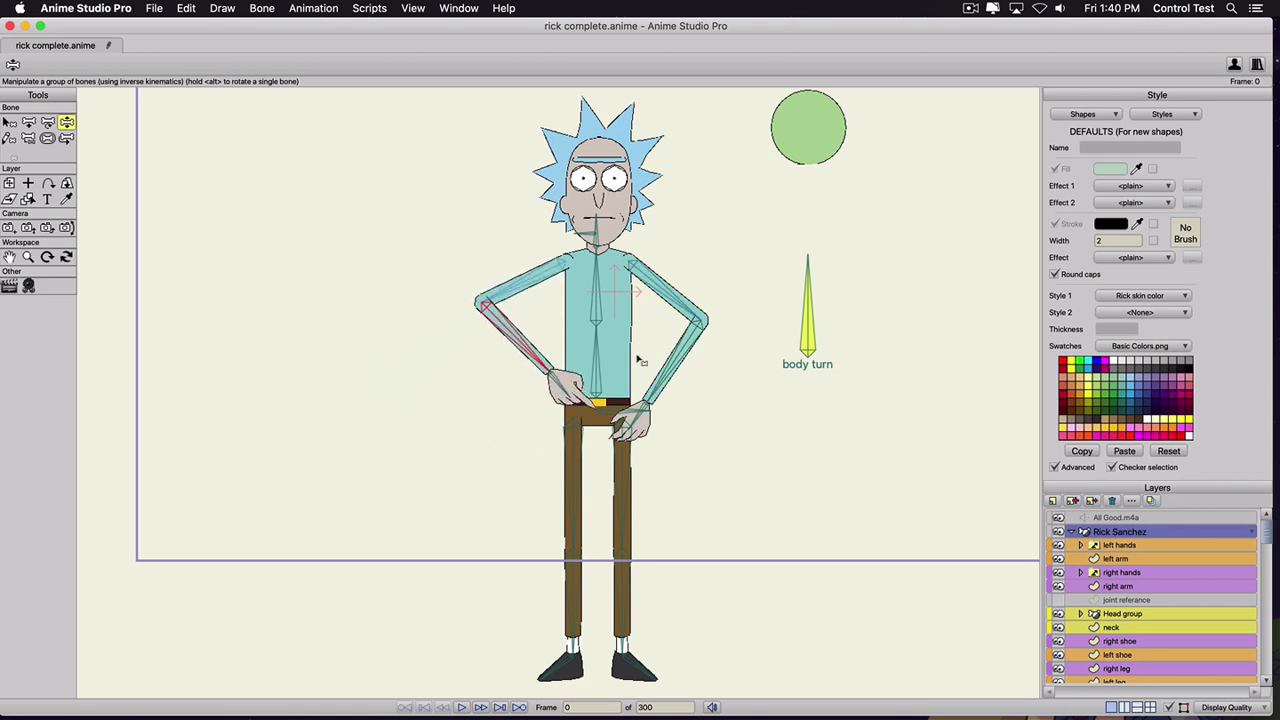
left_click_drag(640, 363, 709, 437)
left_click_drag(531, 346, 493, 461)
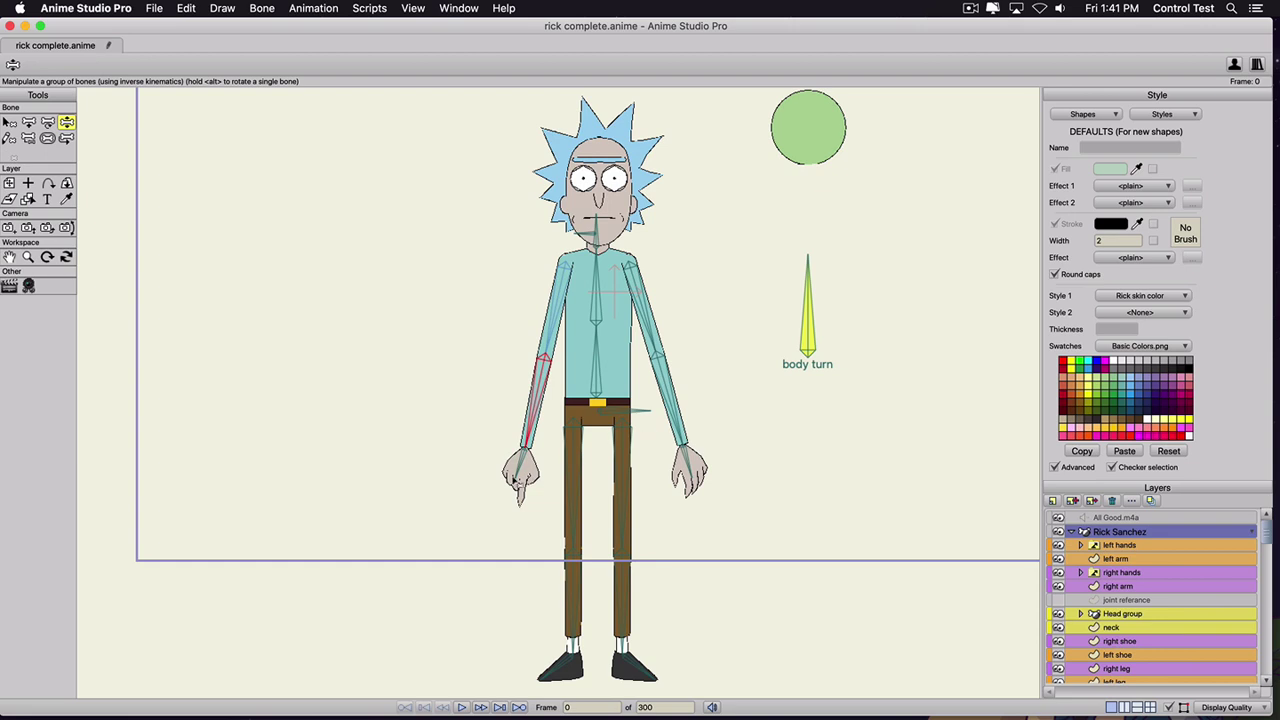
scroll(514, 481, "up", 1)
scroll(516, 482, "up", 1)
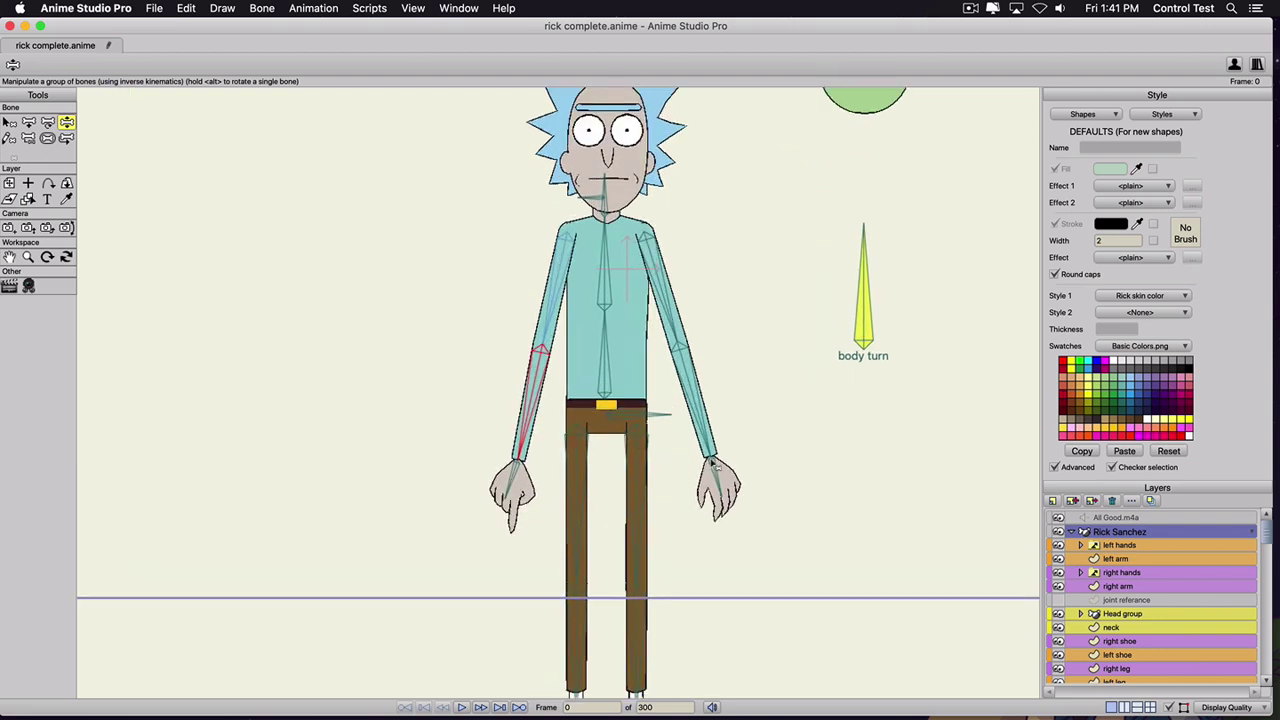
scroll(716, 468, "up", 1)
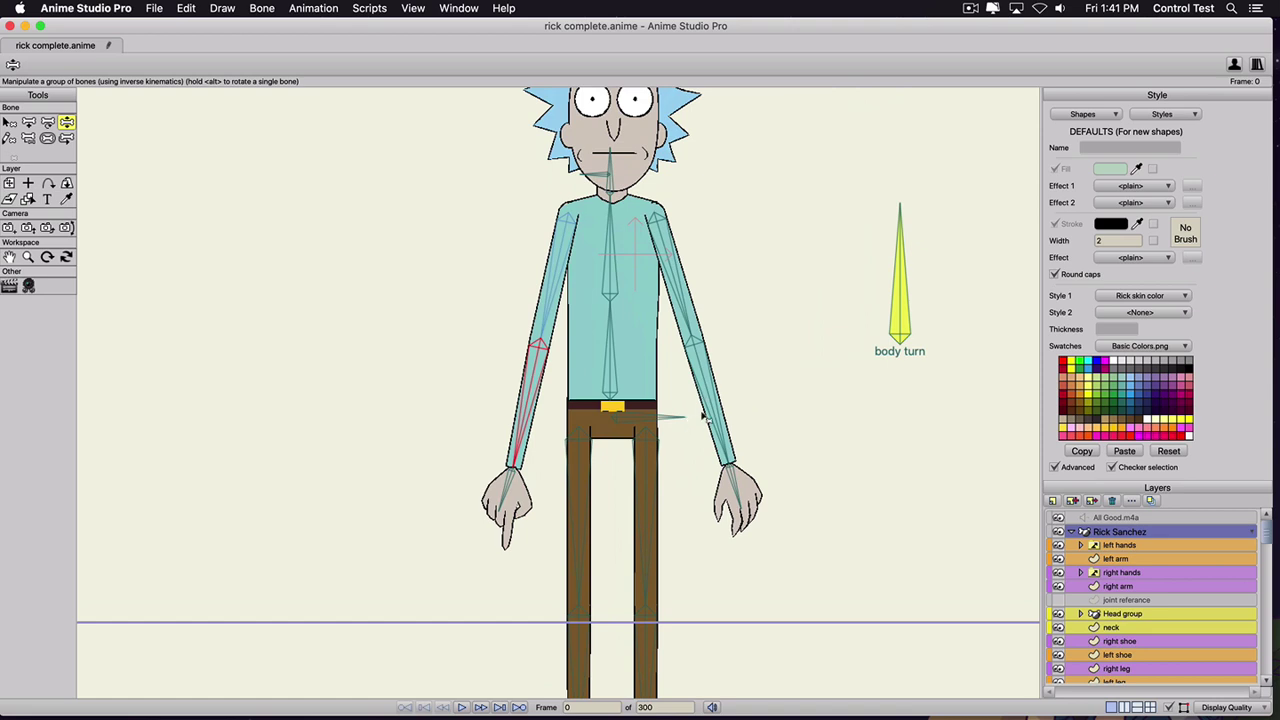
left_click_drag(712, 412, 713, 412)
left_click_drag(517, 416, 504, 421)
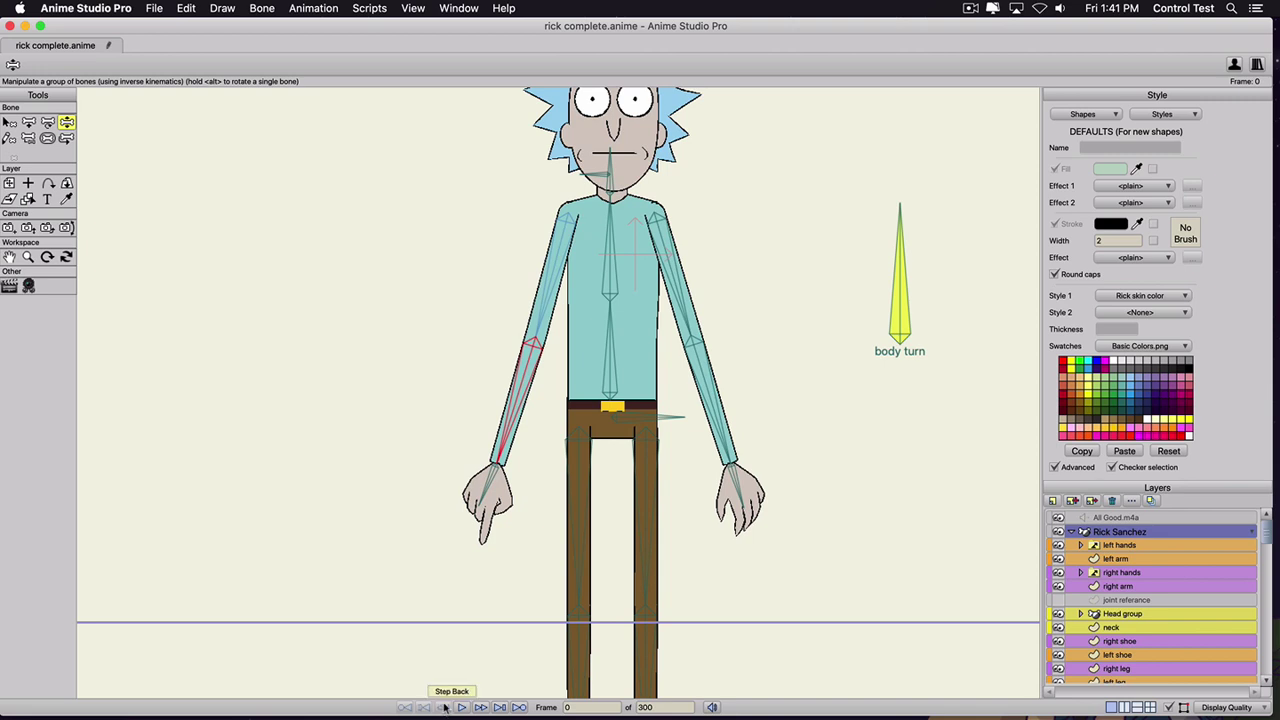
- Show the timeline at frame 0, select the left hand bone, and add a short upright bone beside the left hand
key("super+t")
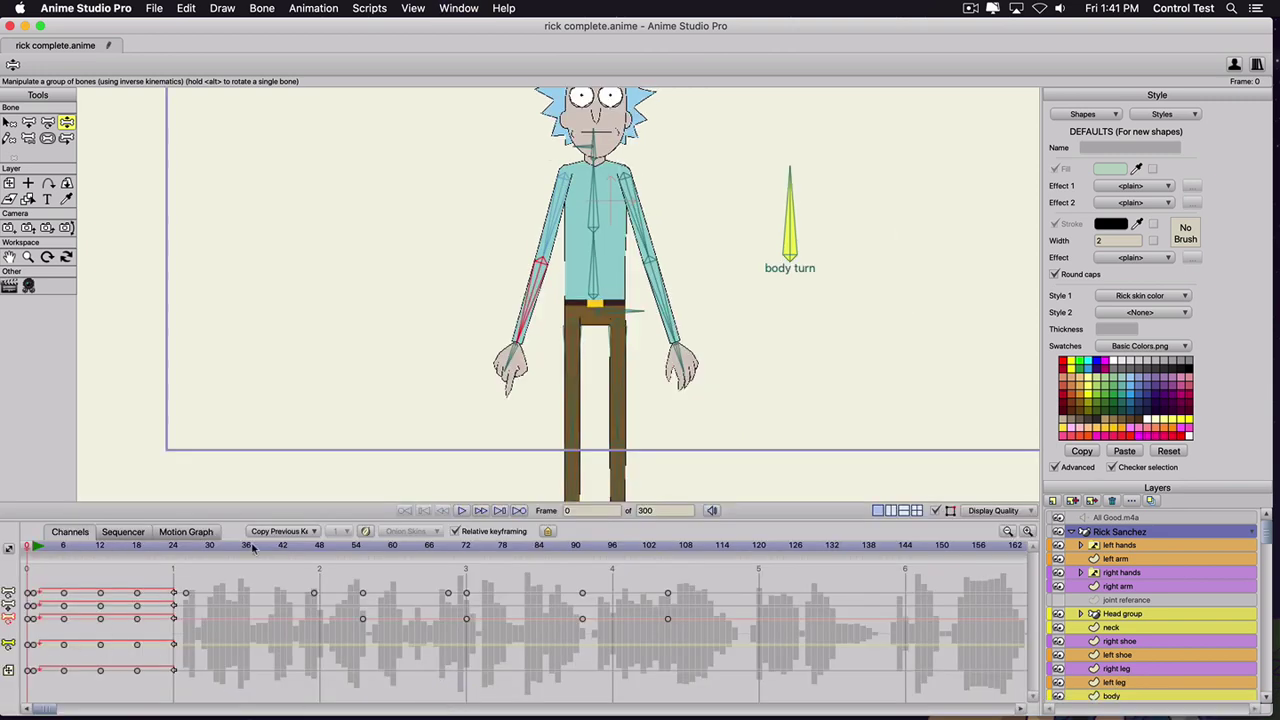
left_click(25, 547)
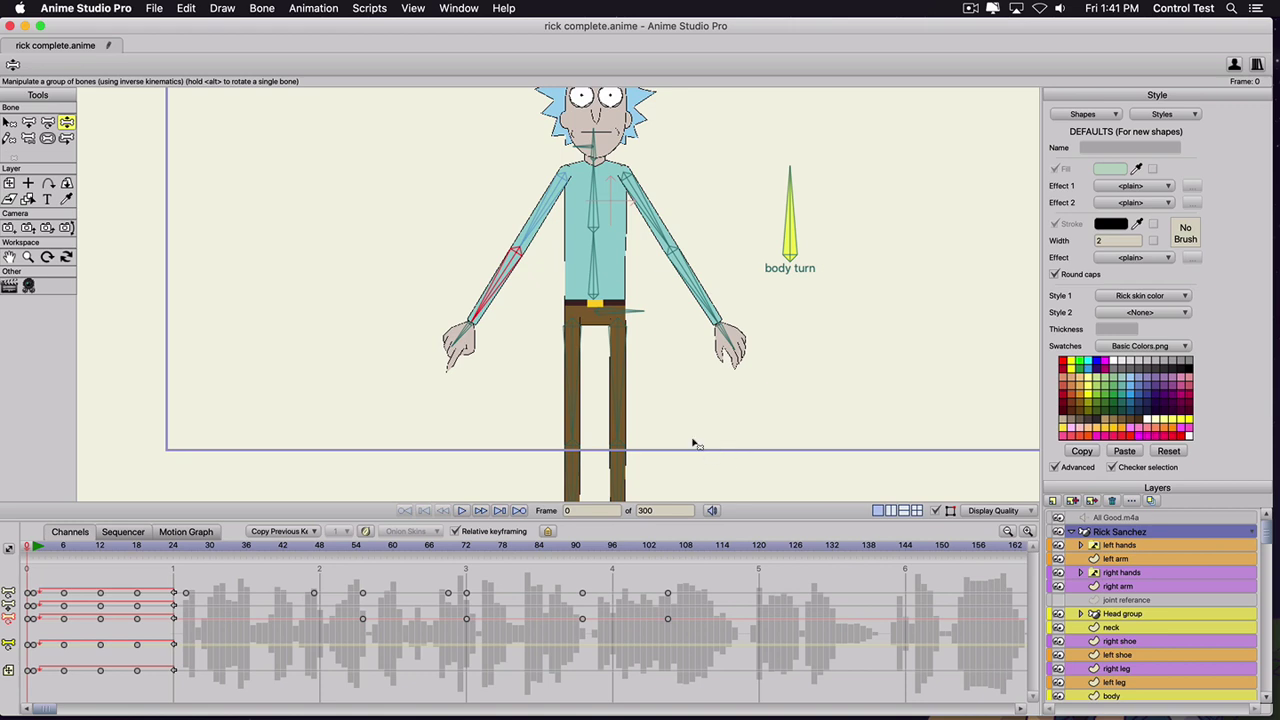
key("b")
left_click(462, 337)
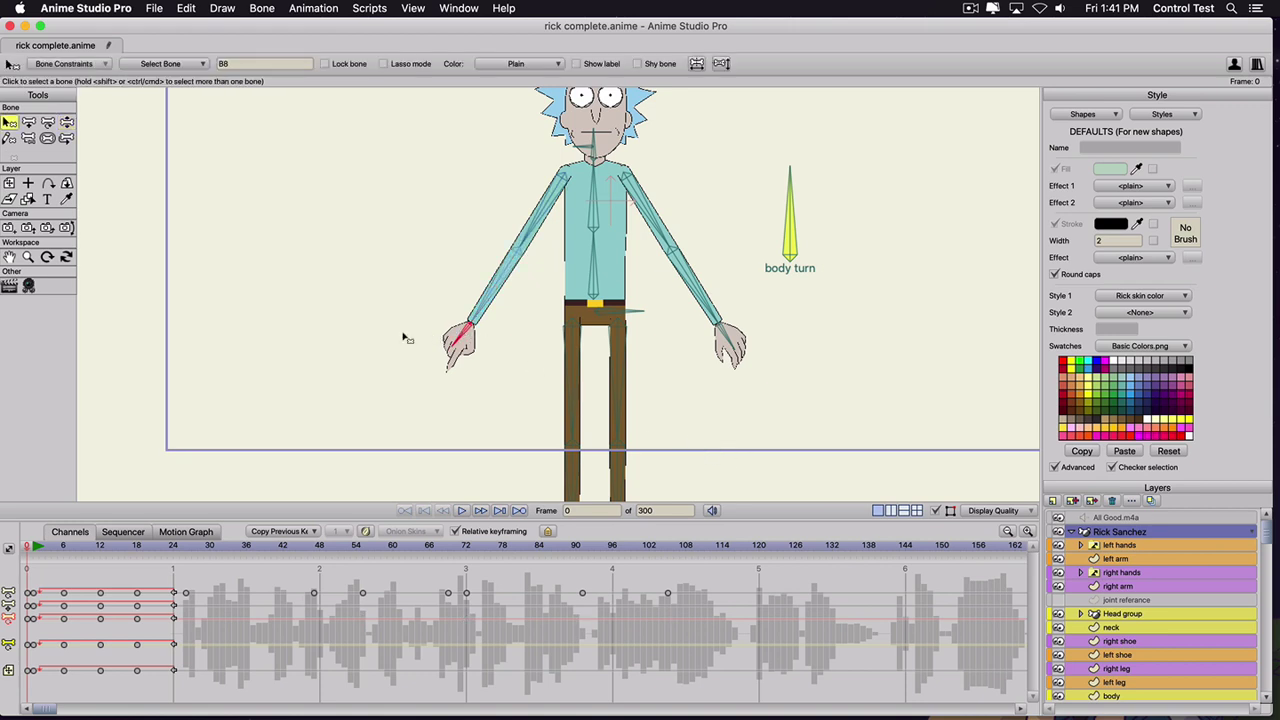
key("a")
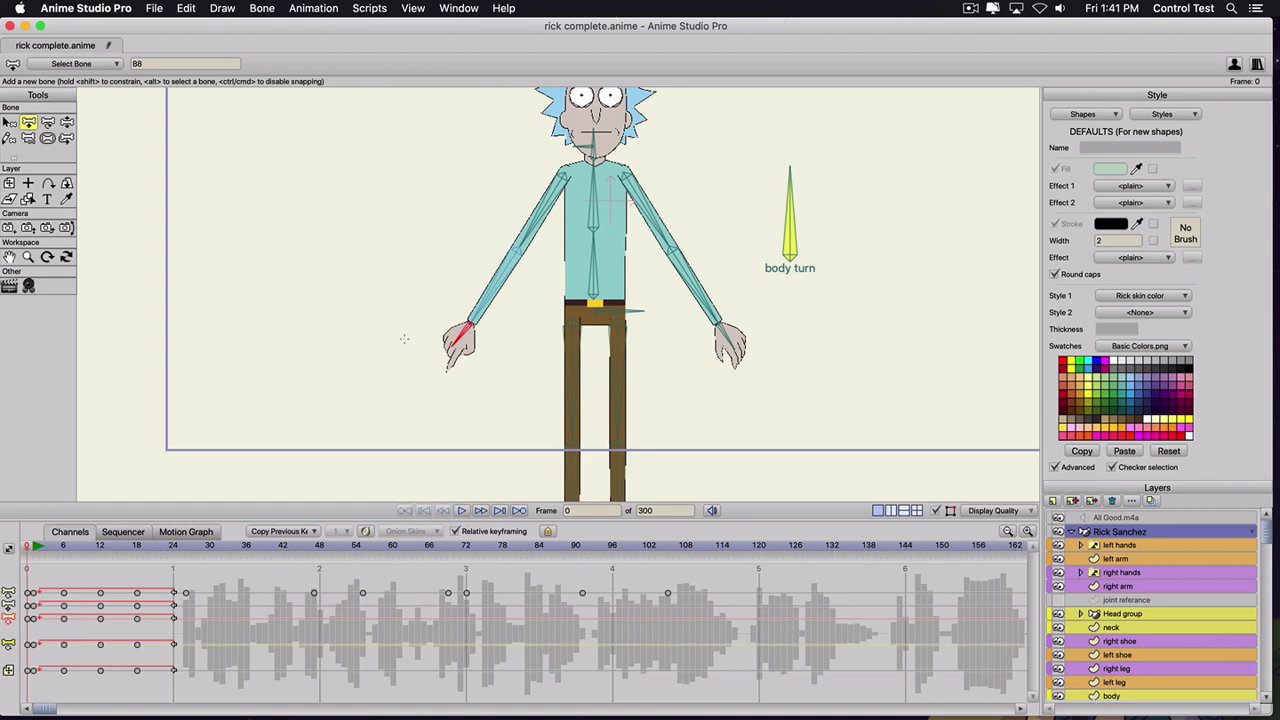
left_click_drag(397, 334, 396, 281)
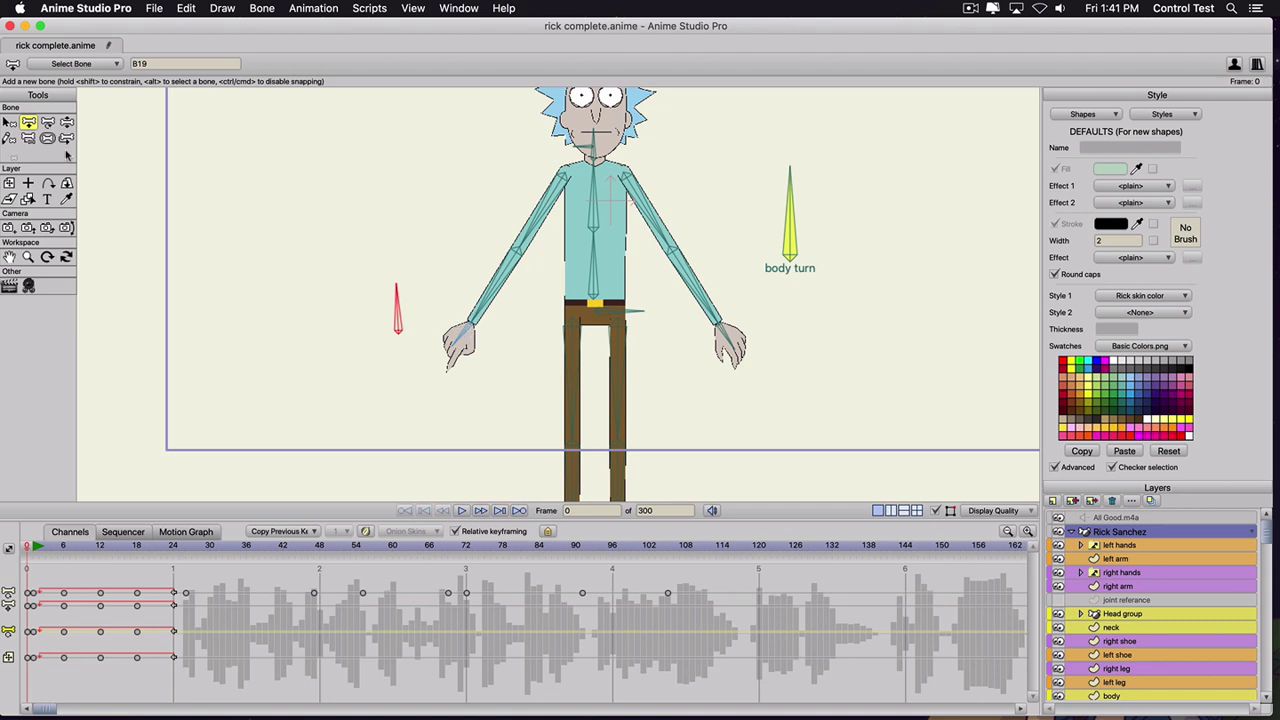
- Set the new bone's strength to 0 and name it "left hand poses"
left_click(47, 138)
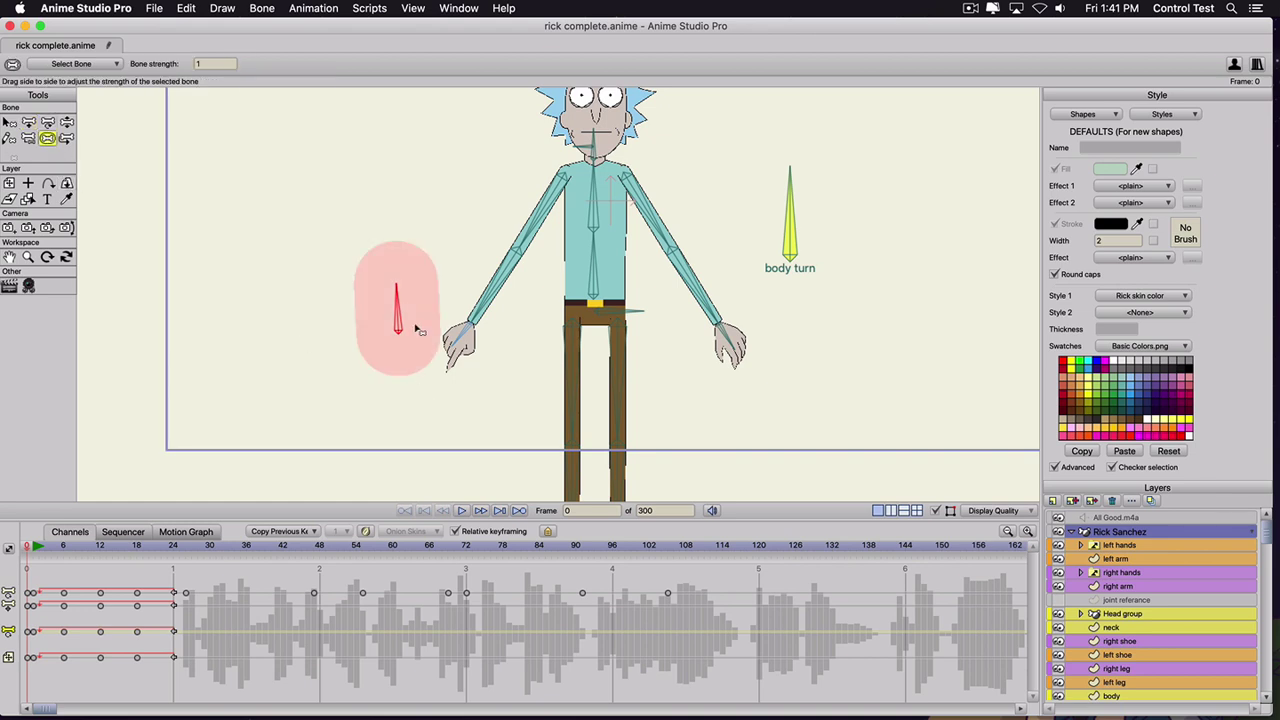
left_click_drag(405, 326, 246, 324)
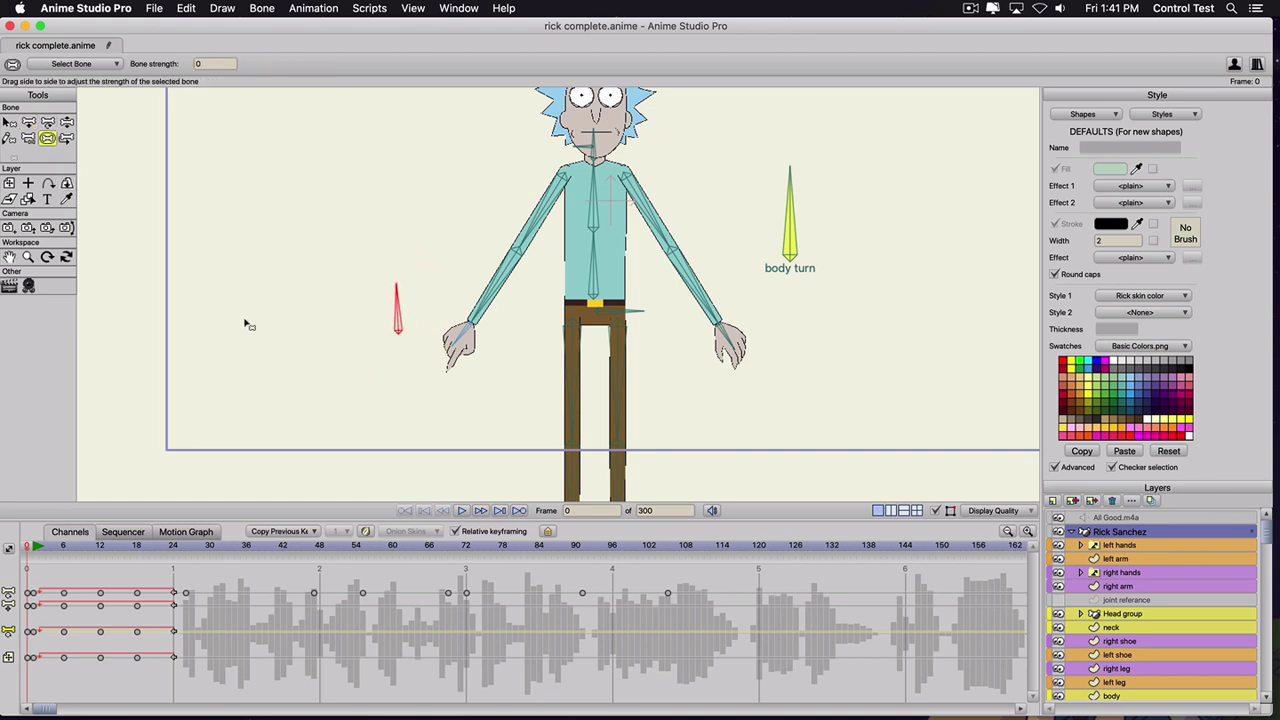
key("b")
left_click_drag(250, 64, 215, 64)
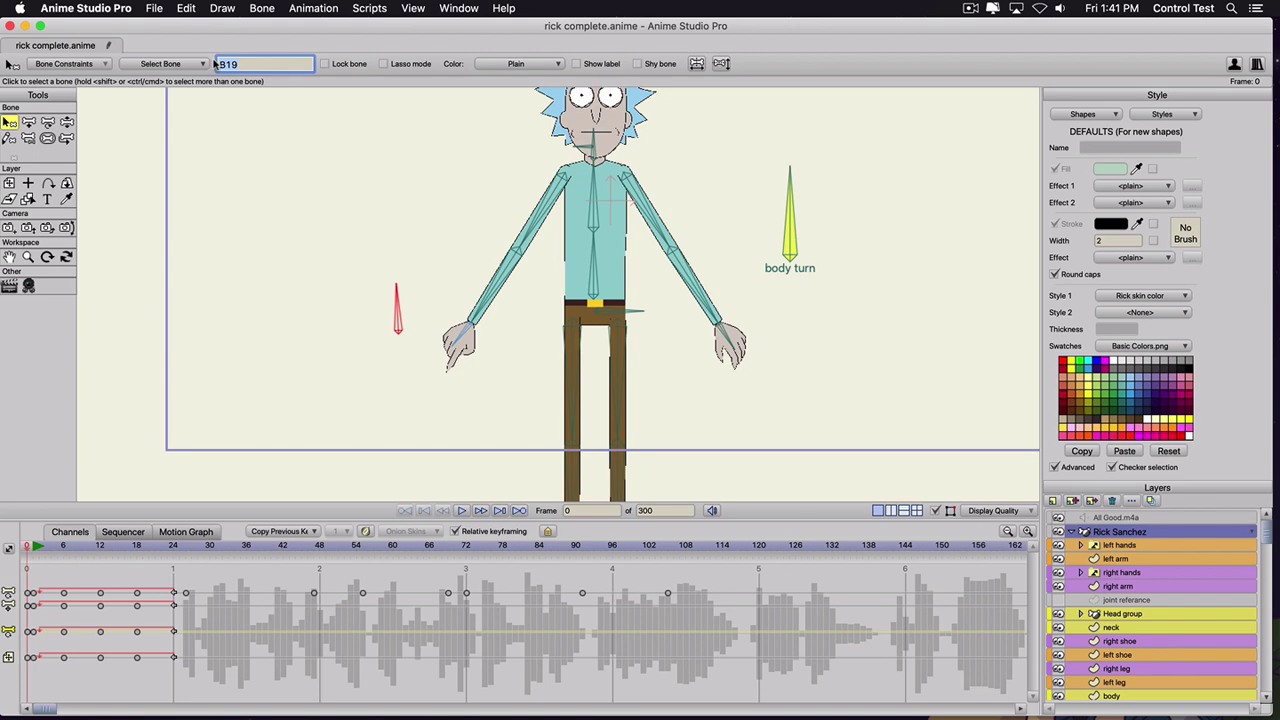
type("left hand poses")
key("Return")
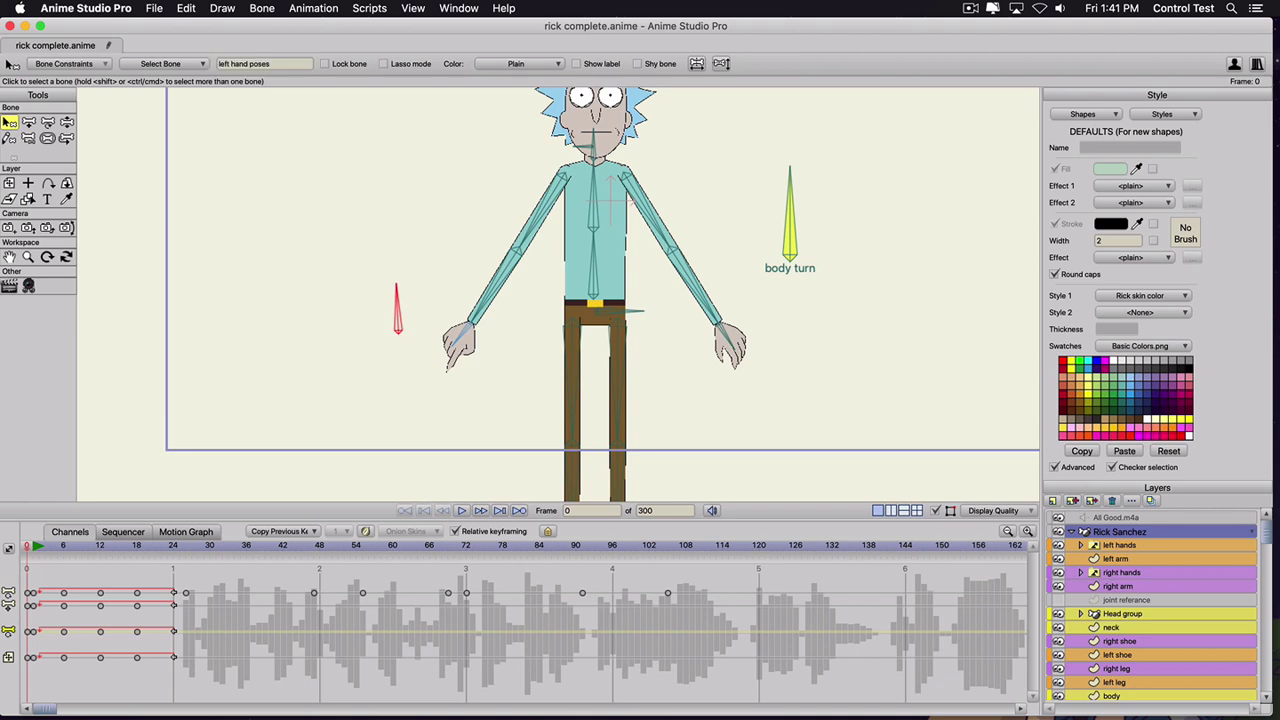
- Show the label of the left hand poses bone and set the bone's color to Green
left_click(576, 64)
left_click(548, 66)
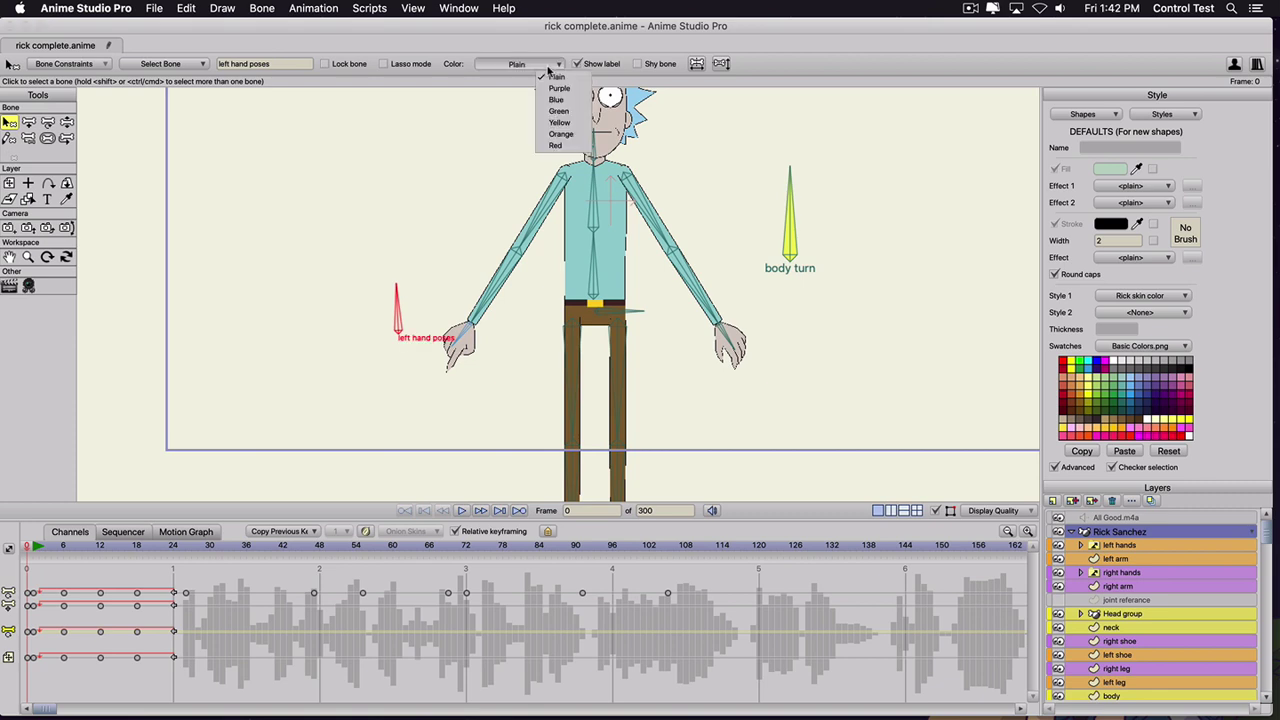
left_click(551, 117)
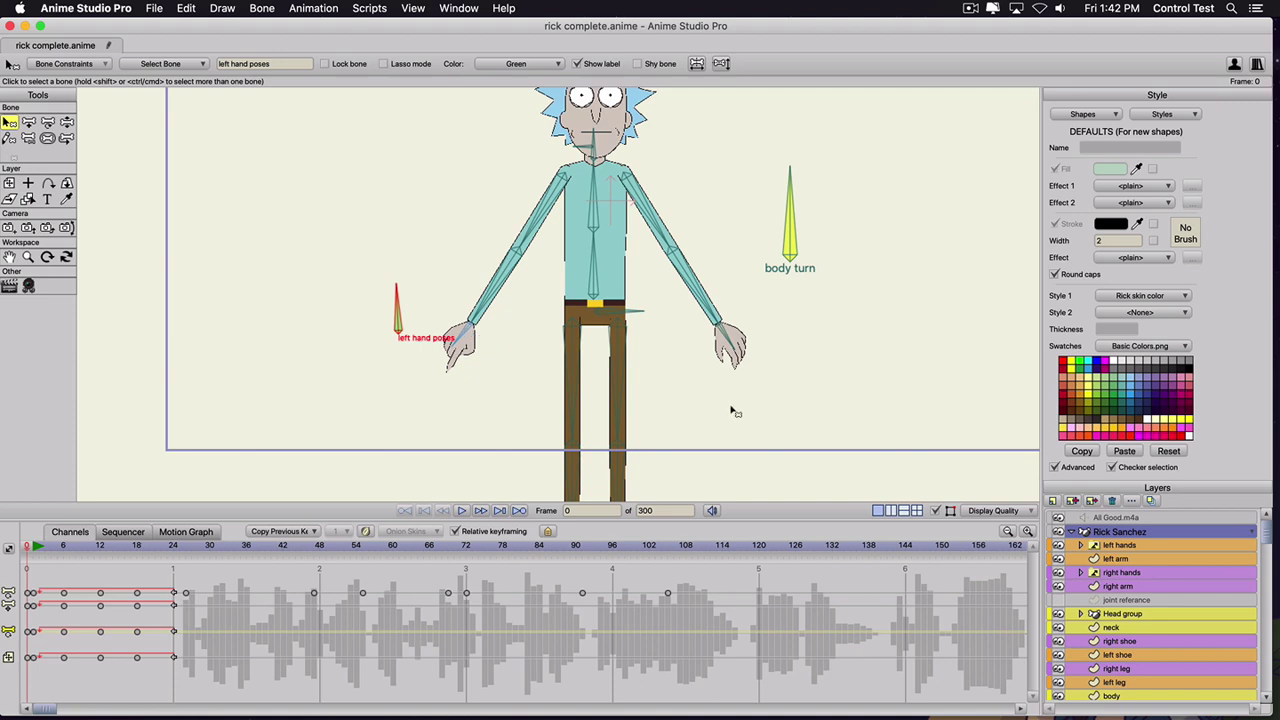
- Open the Actions window and place it beside the character
left_click(460, 8)
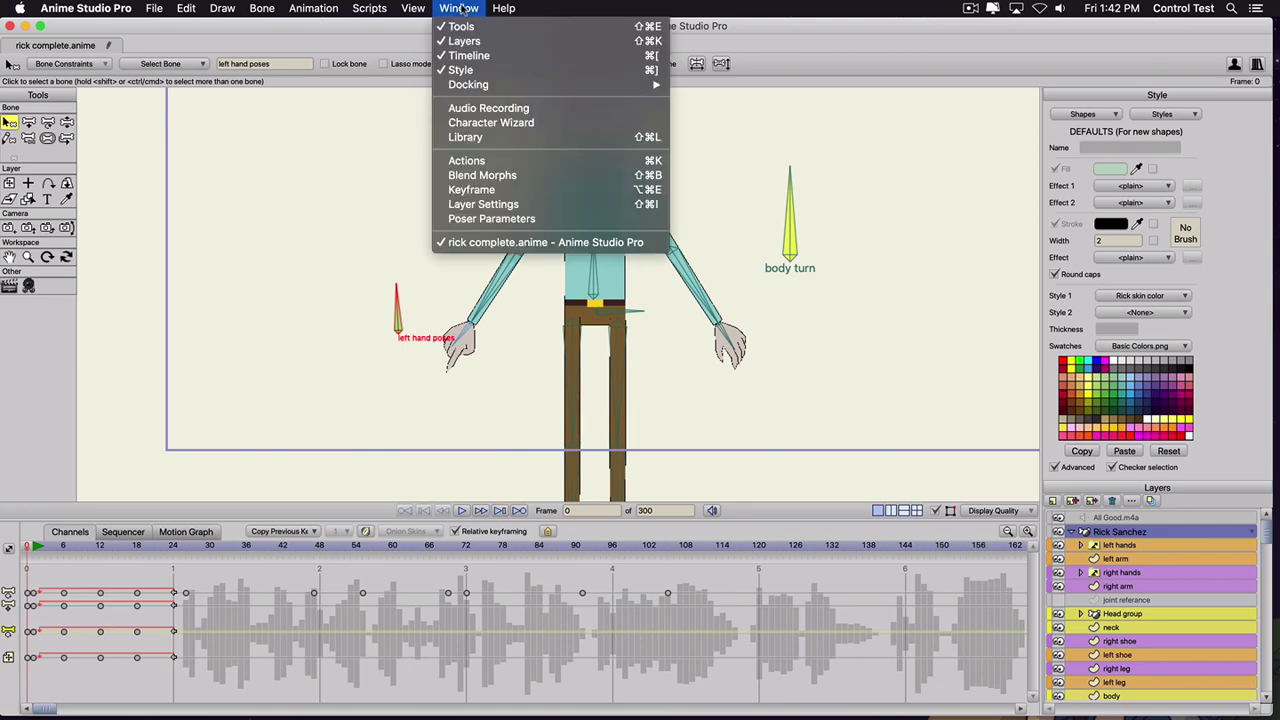
left_click(464, 161)
left_click_drag(904, 58, 826, 105)
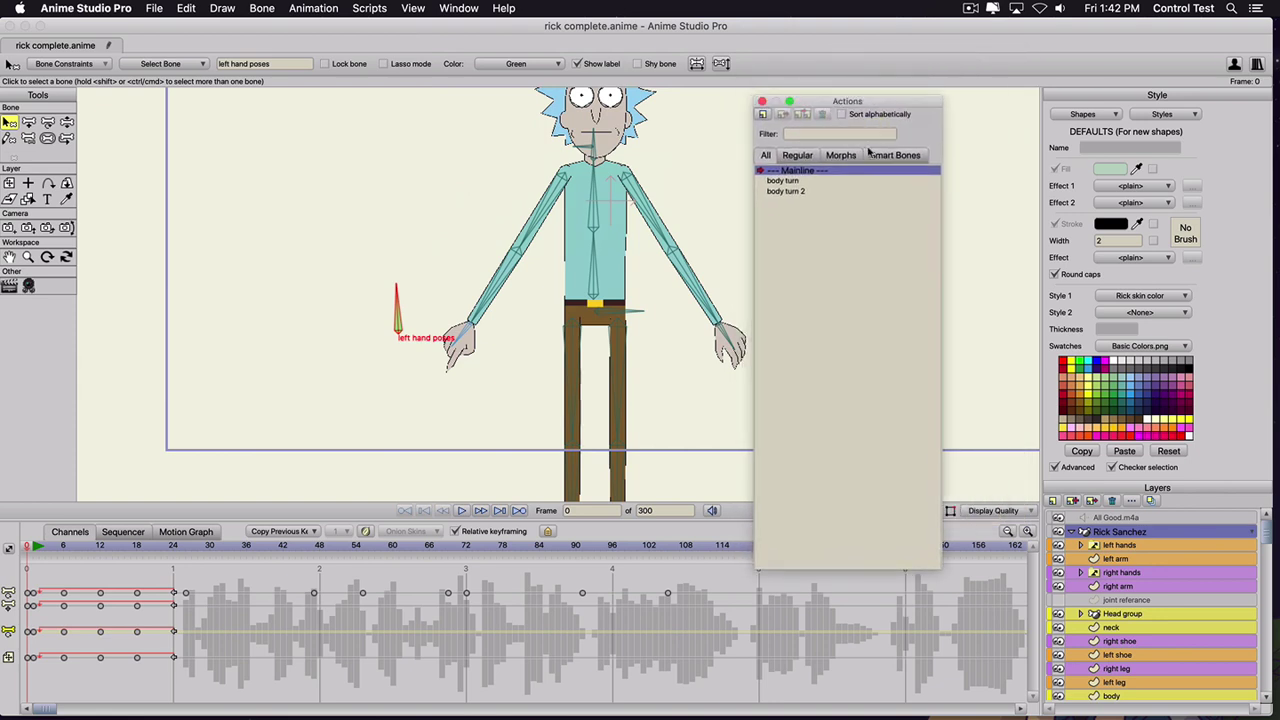
left_click(763, 114)
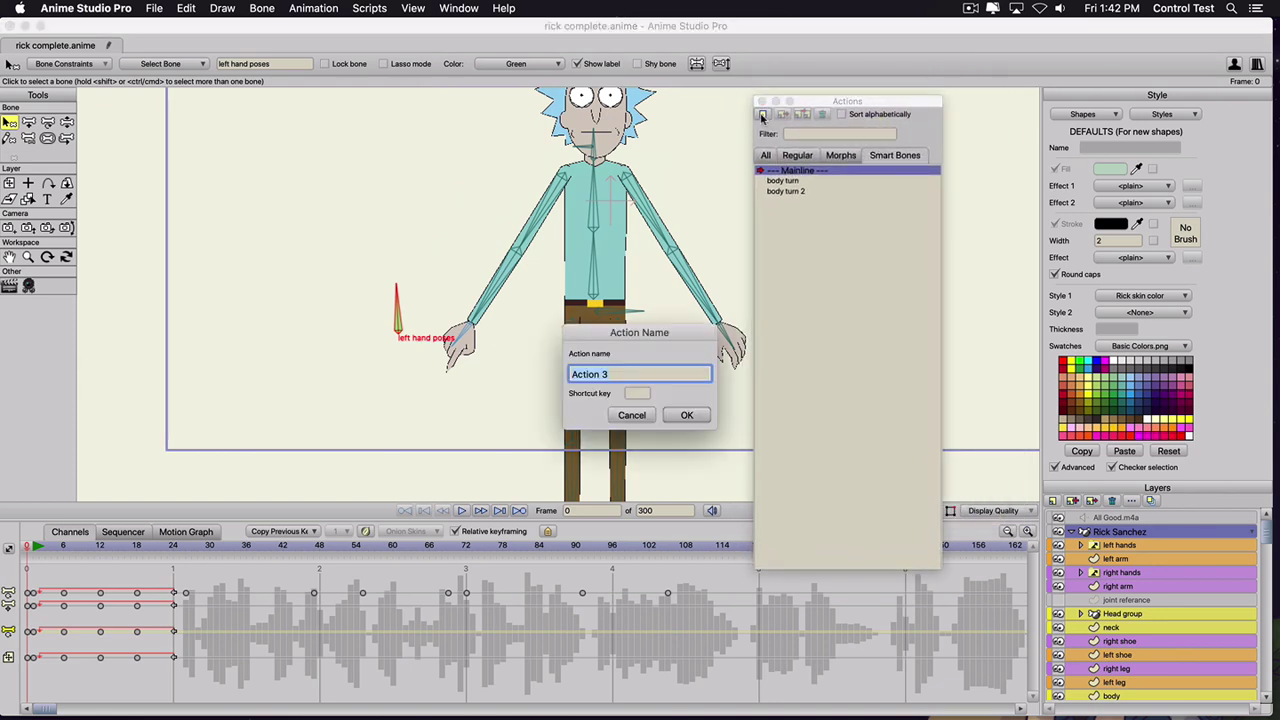
type("left hand poses")
key("Return")
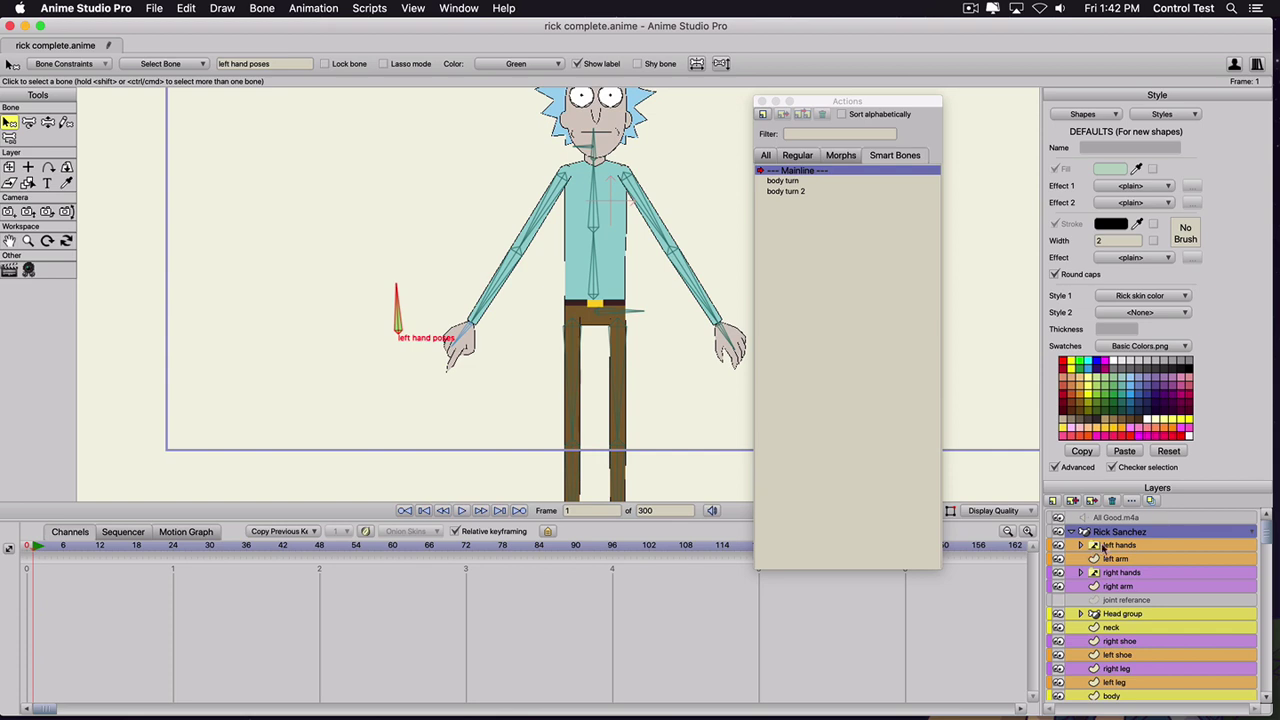
- Create a smart bone action named "left hand poses" for the selected bone
left_click(777, 113)
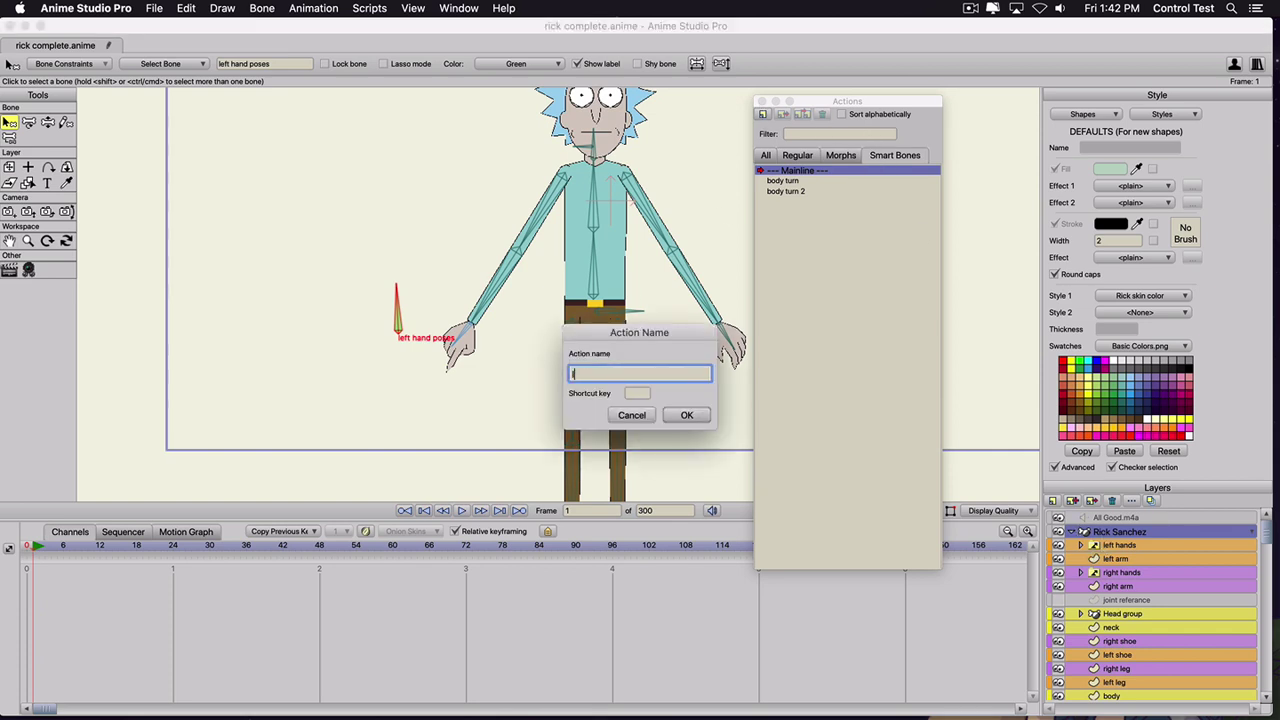
type("left hand poses")
key("Return")
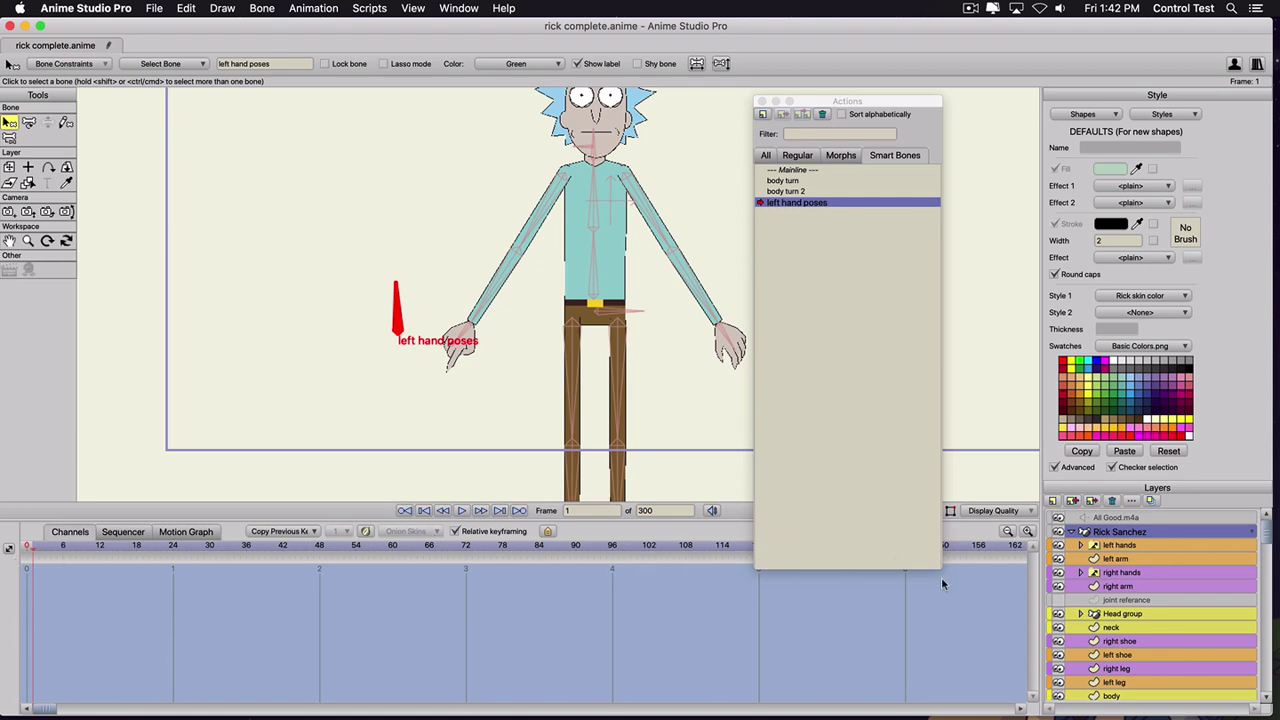
- In the left hand poses action, key the left hands layer to resting on frame 1 and peace sign 2 on frame 2
left_click(1120, 545)
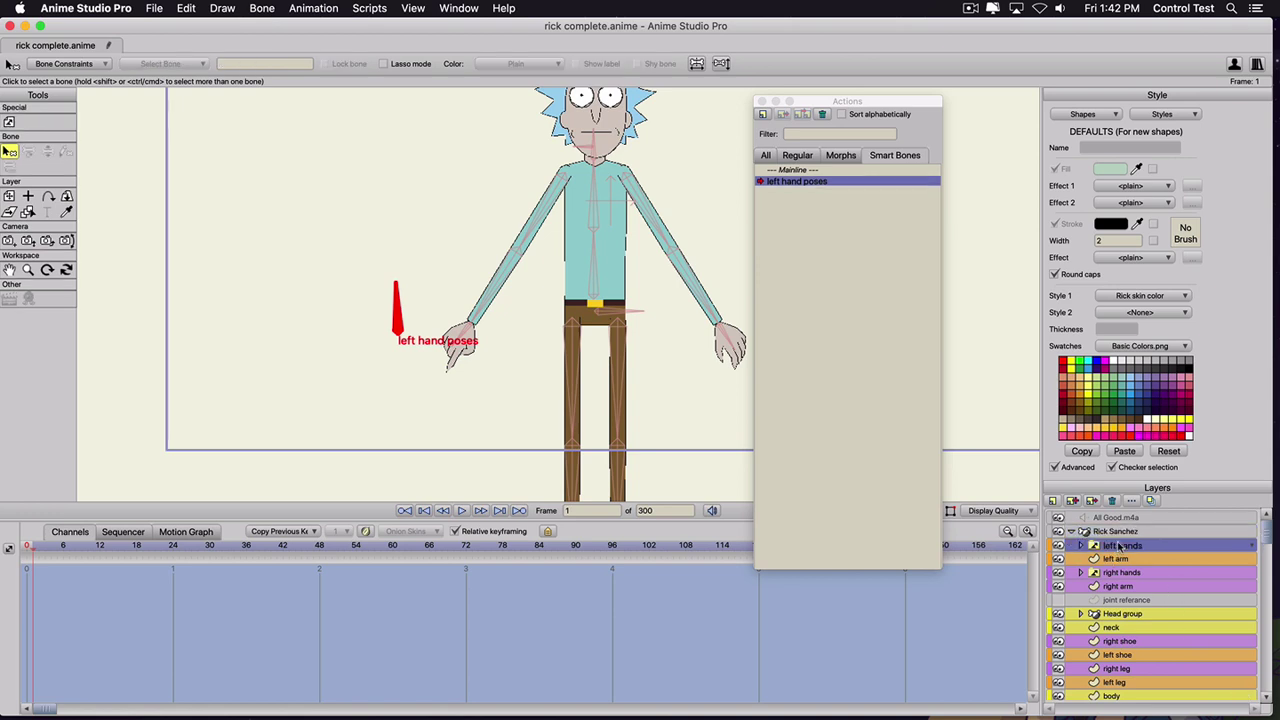
right_click(1119, 546)
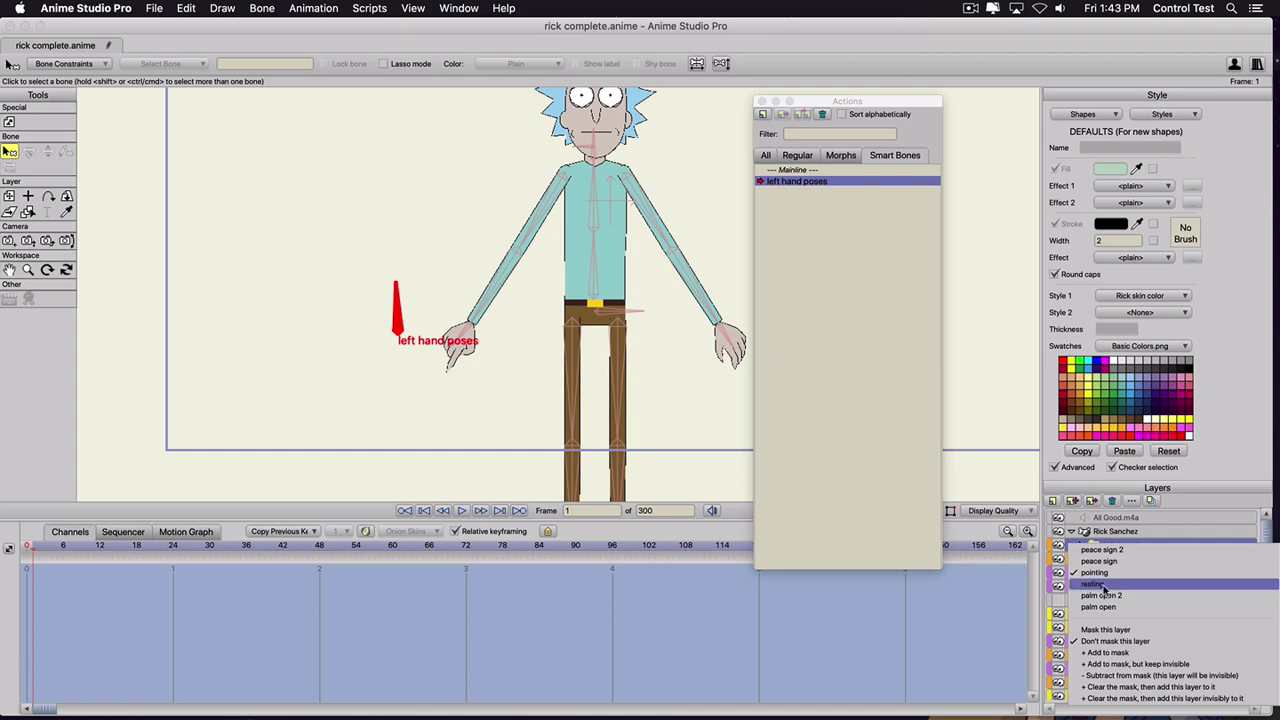
left_click(1105, 589)
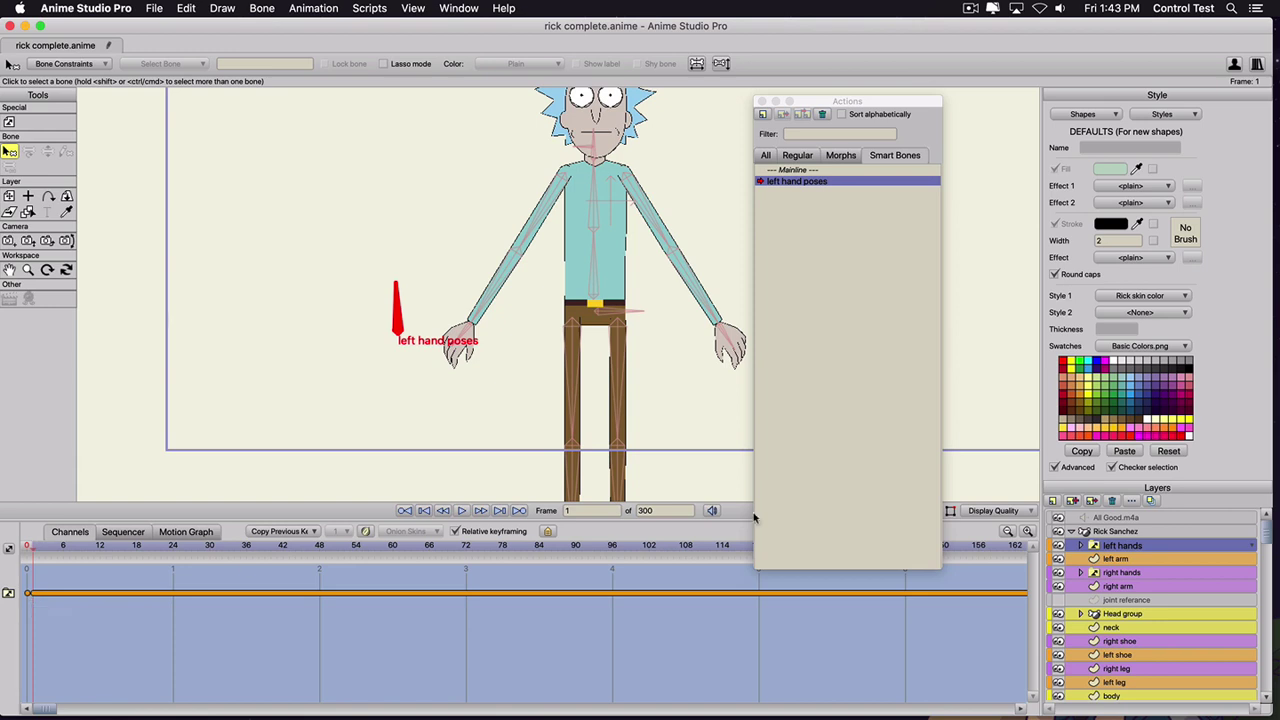
key("Right")
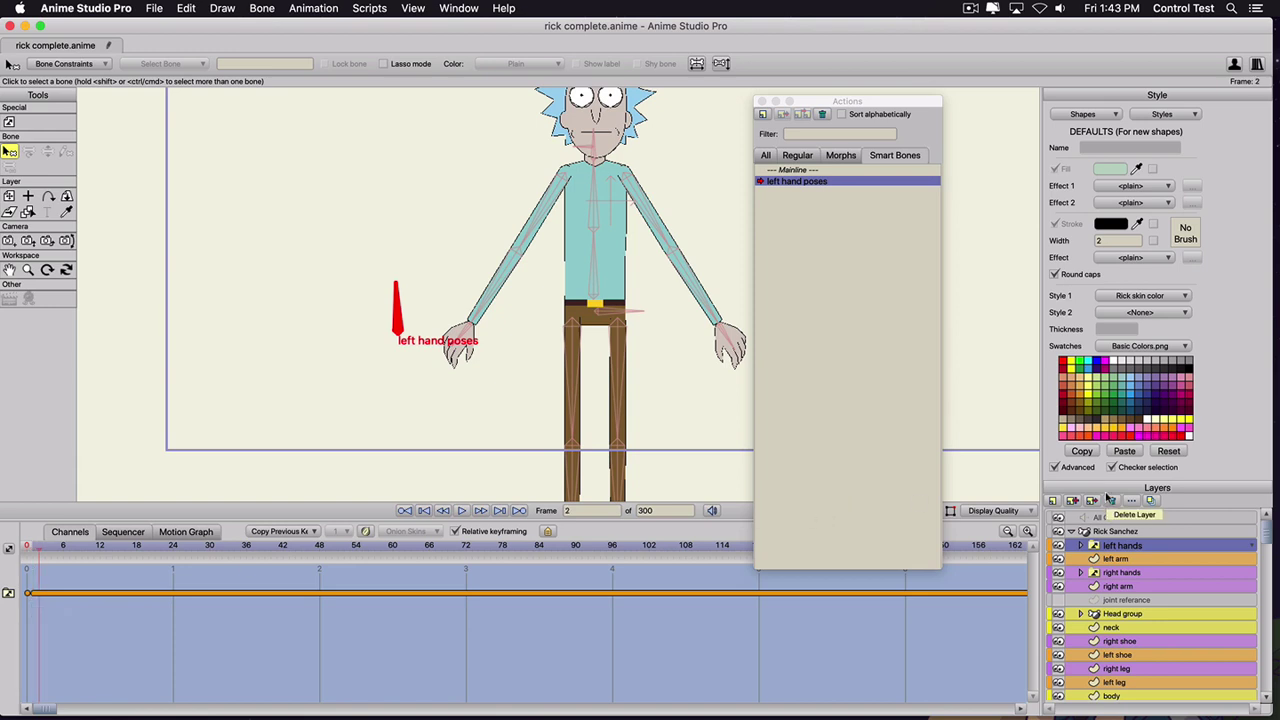
right_click(1110, 546)
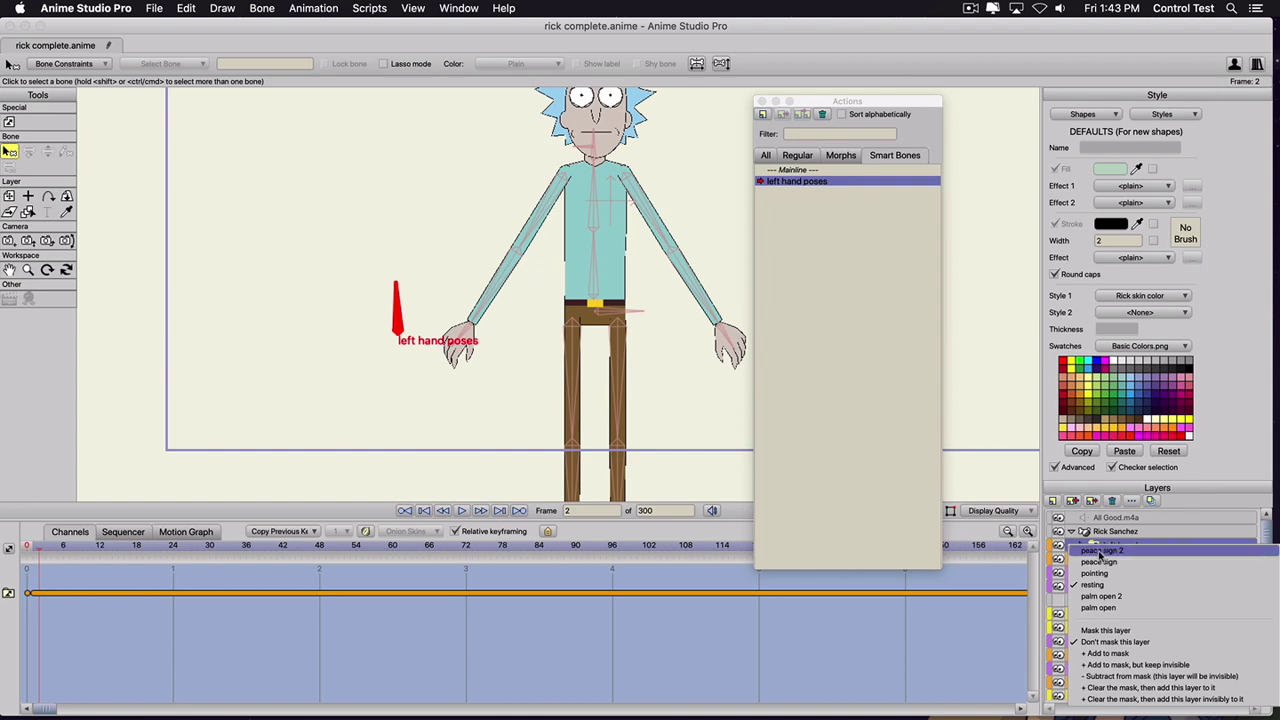
left_click(1100, 551)
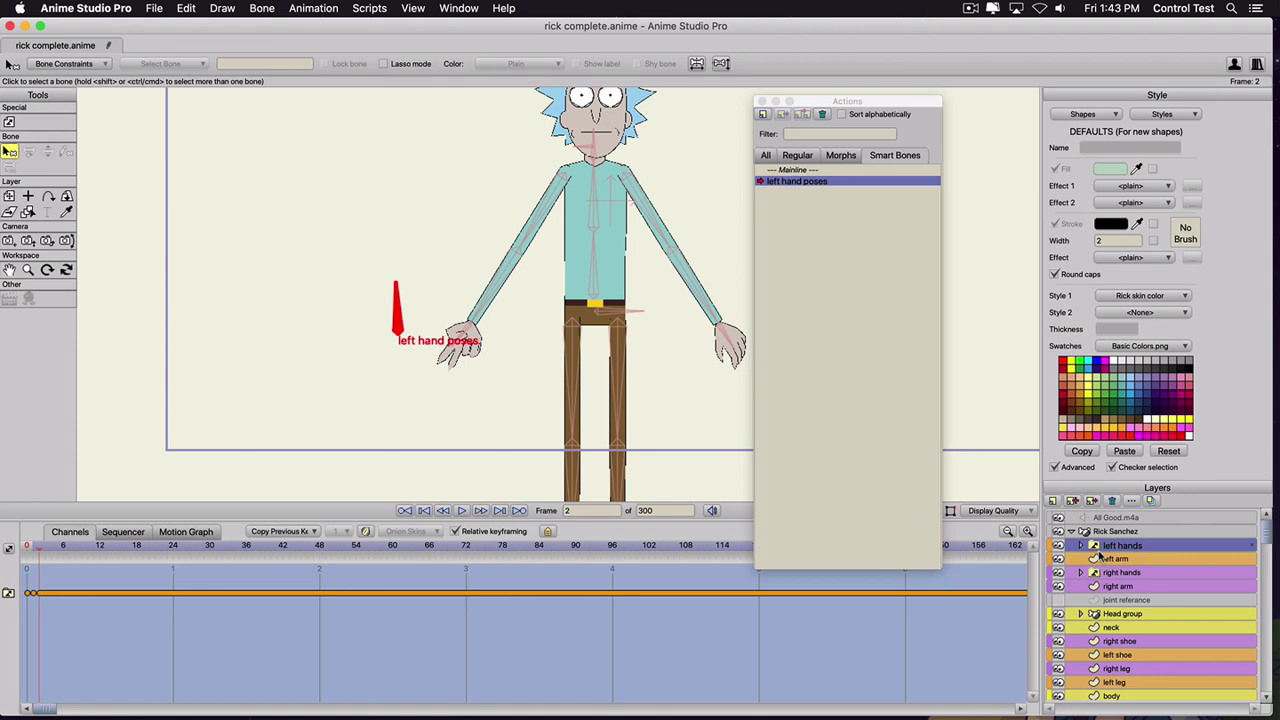
- Key the left hands layer to peace sign on frame 3 and pointing on frame 4
key("Right")
right_click(1116, 548)
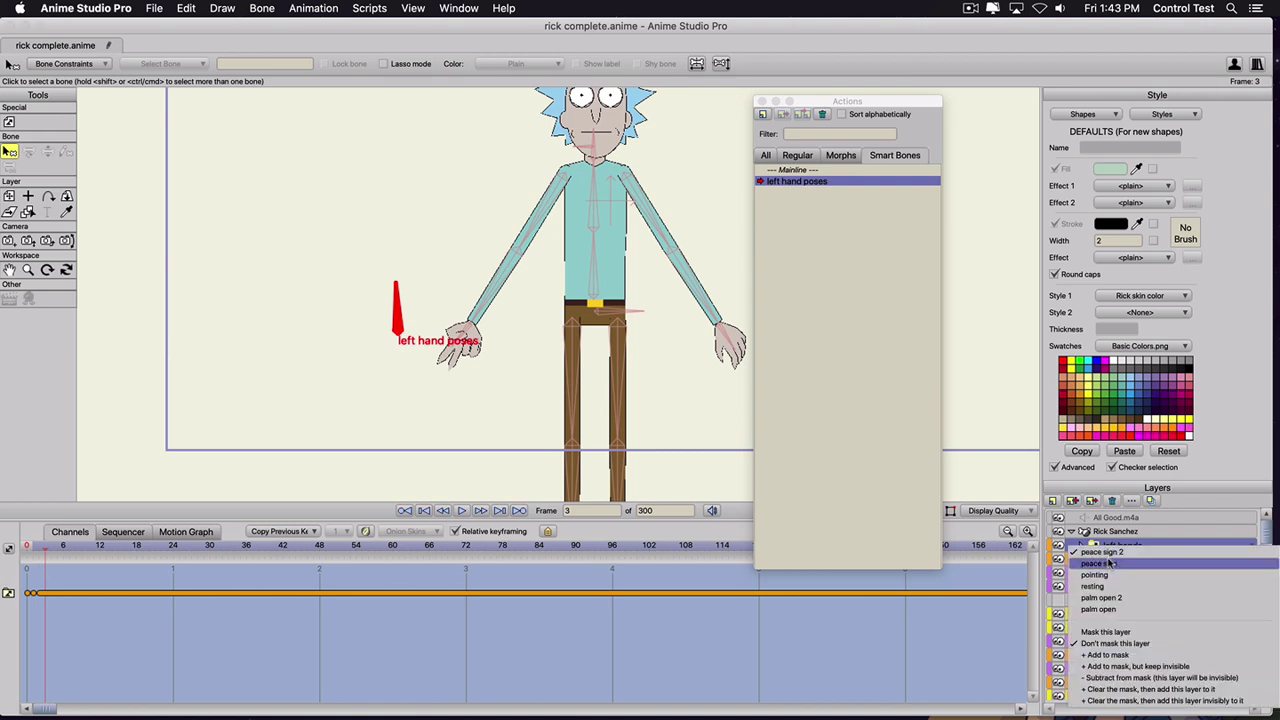
left_click(1110, 565)
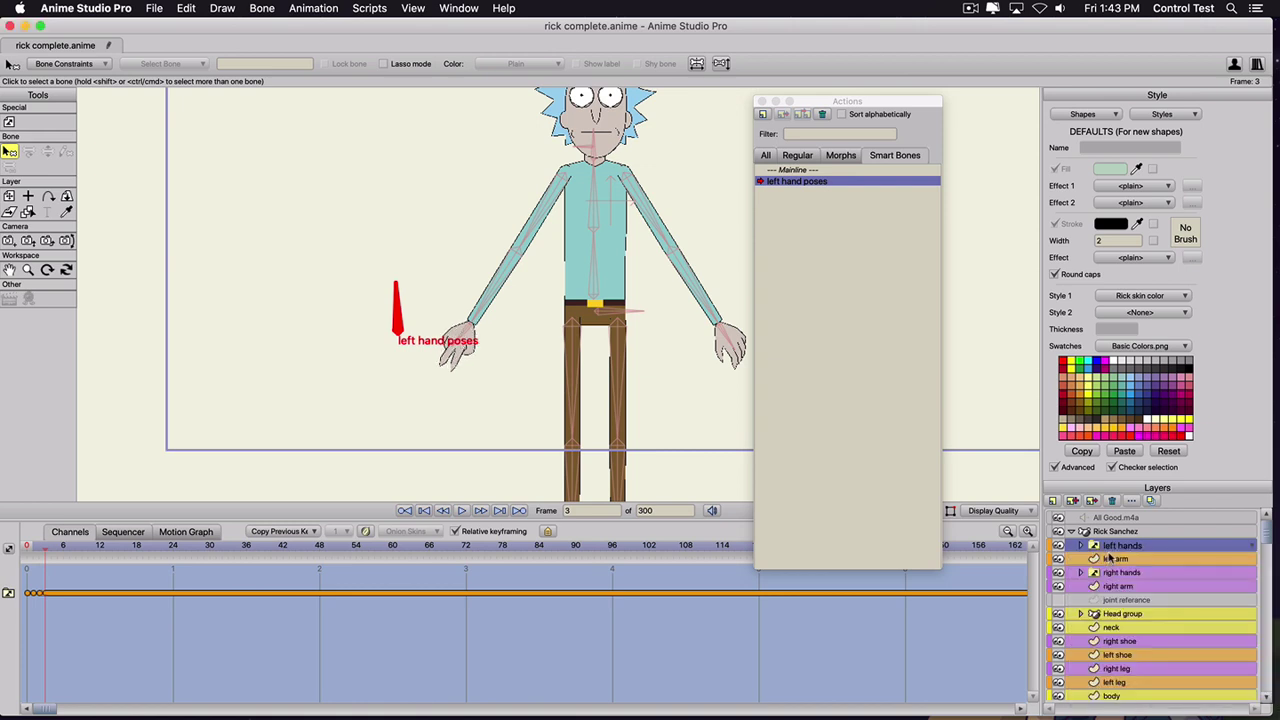
key("ctrl+Right")
right_click(1114, 552)
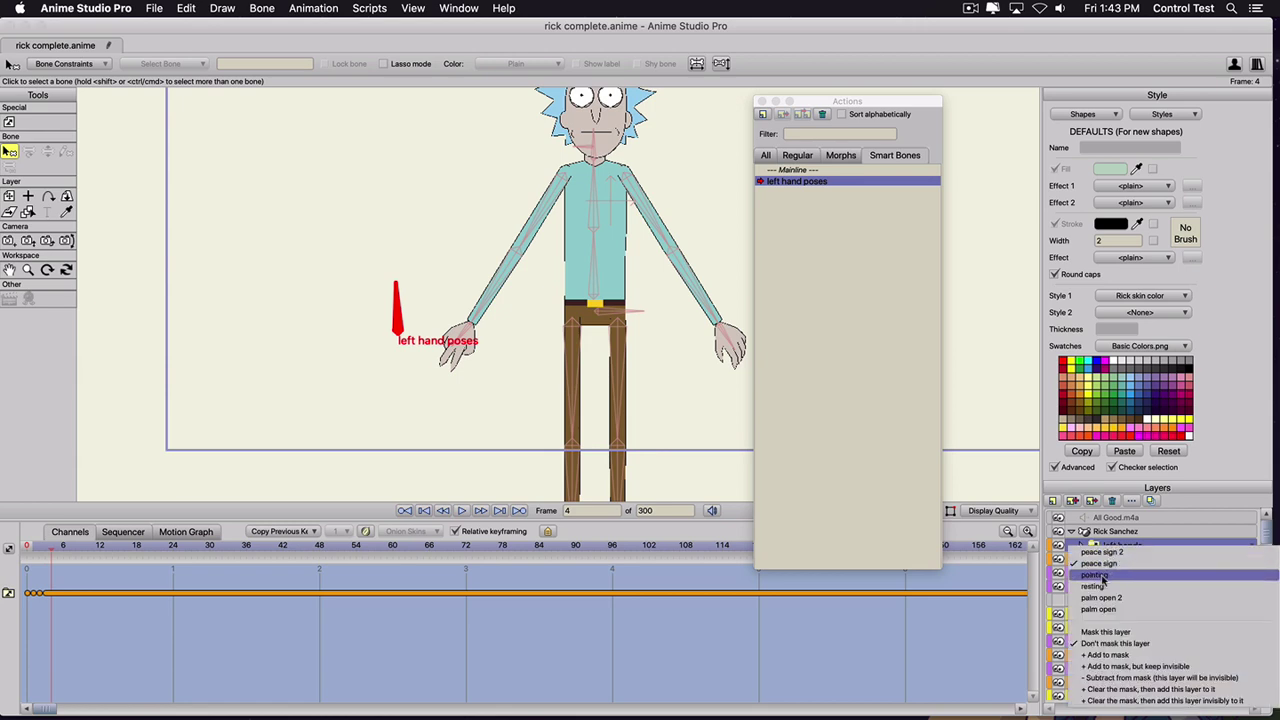
left_click(1103, 576)
- Key the left hands layer to palm open 2 on frame 5 and palm open on frame 6
key("ctrl+Right")
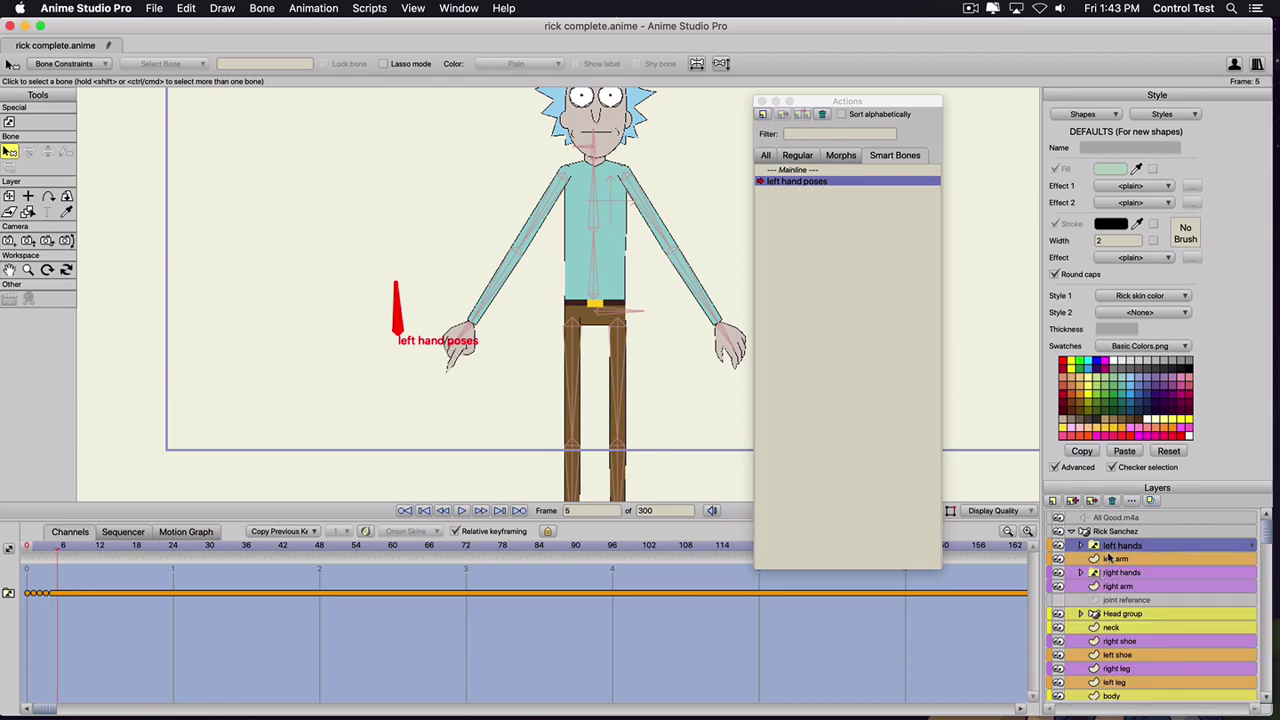
right_click(1112, 553)
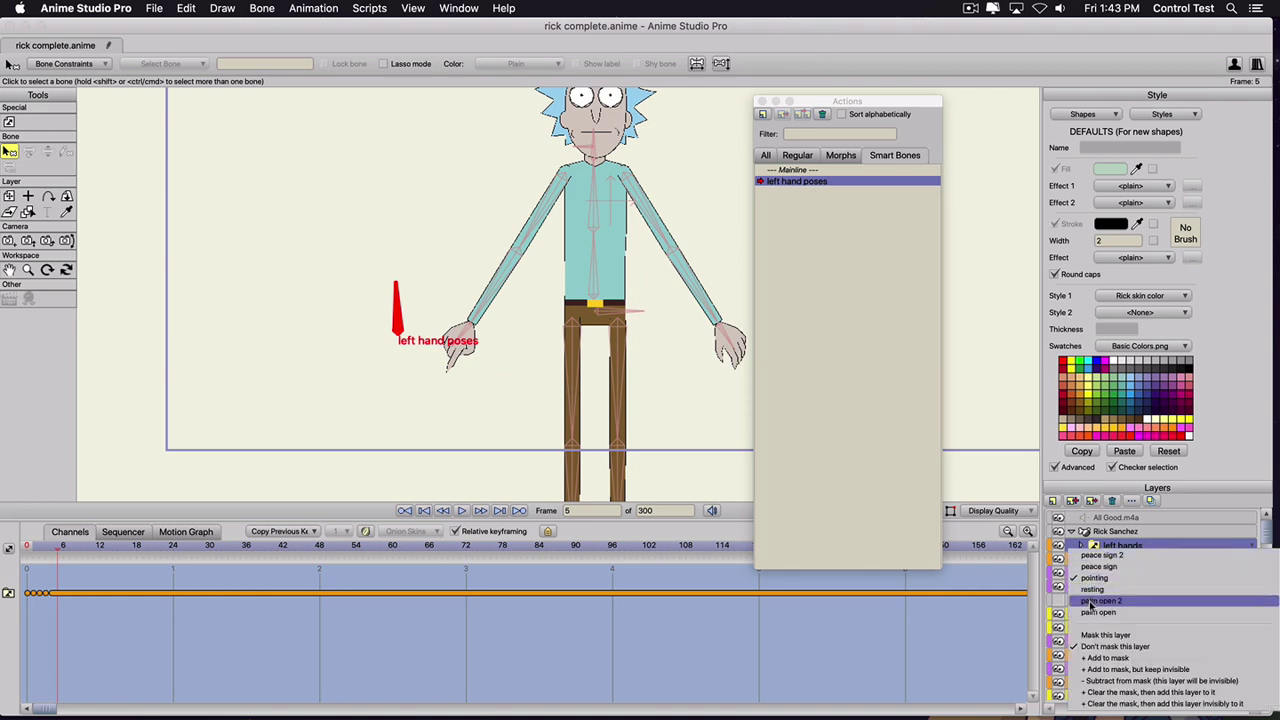
left_click(1091, 601)
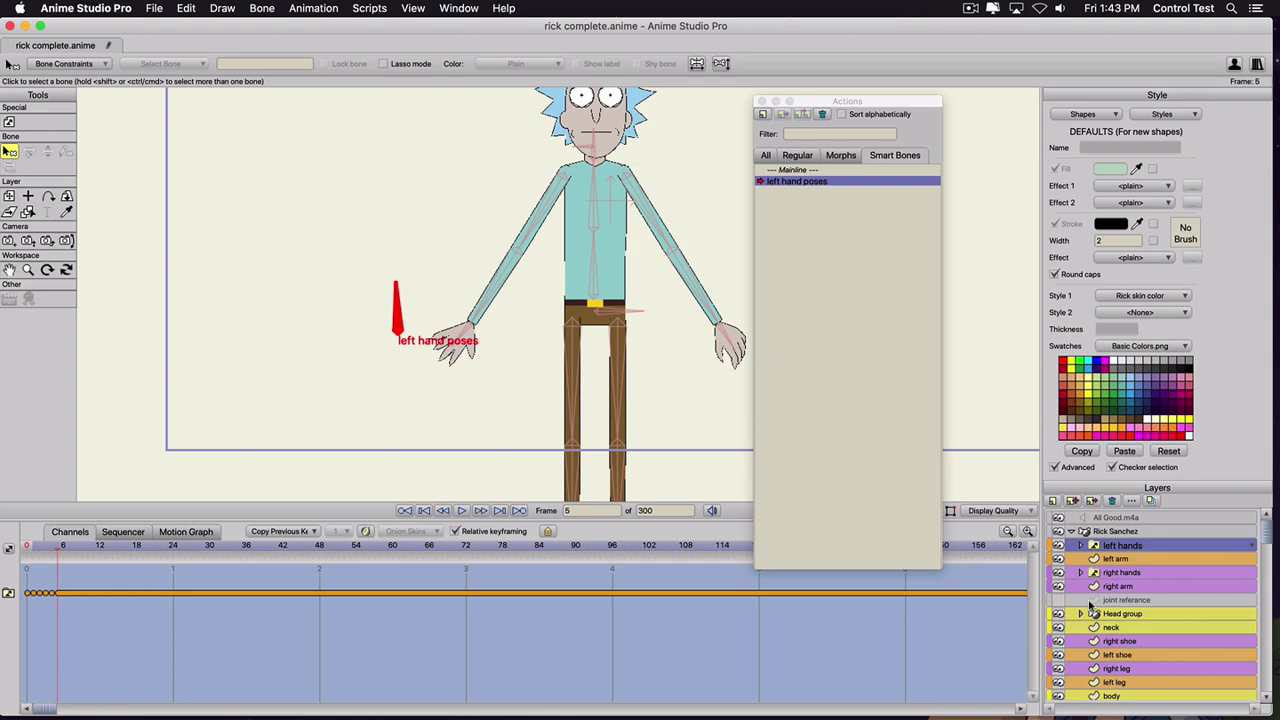
key("ctrl+Right")
right_click(1108, 549)
left_click(1098, 611)
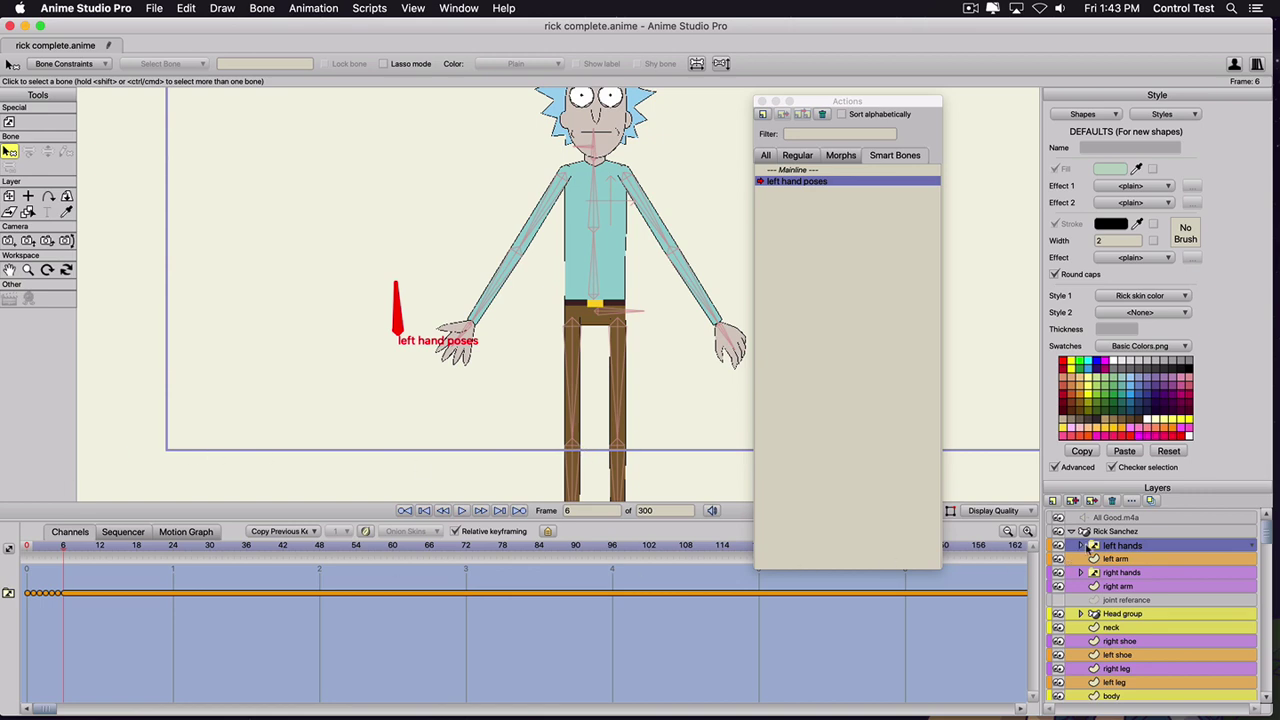
- On frame 6, rotate the left hand poses bone clockwise to an angle of about 127° and scrub the action to check the hand switching
left_click(1098, 531)
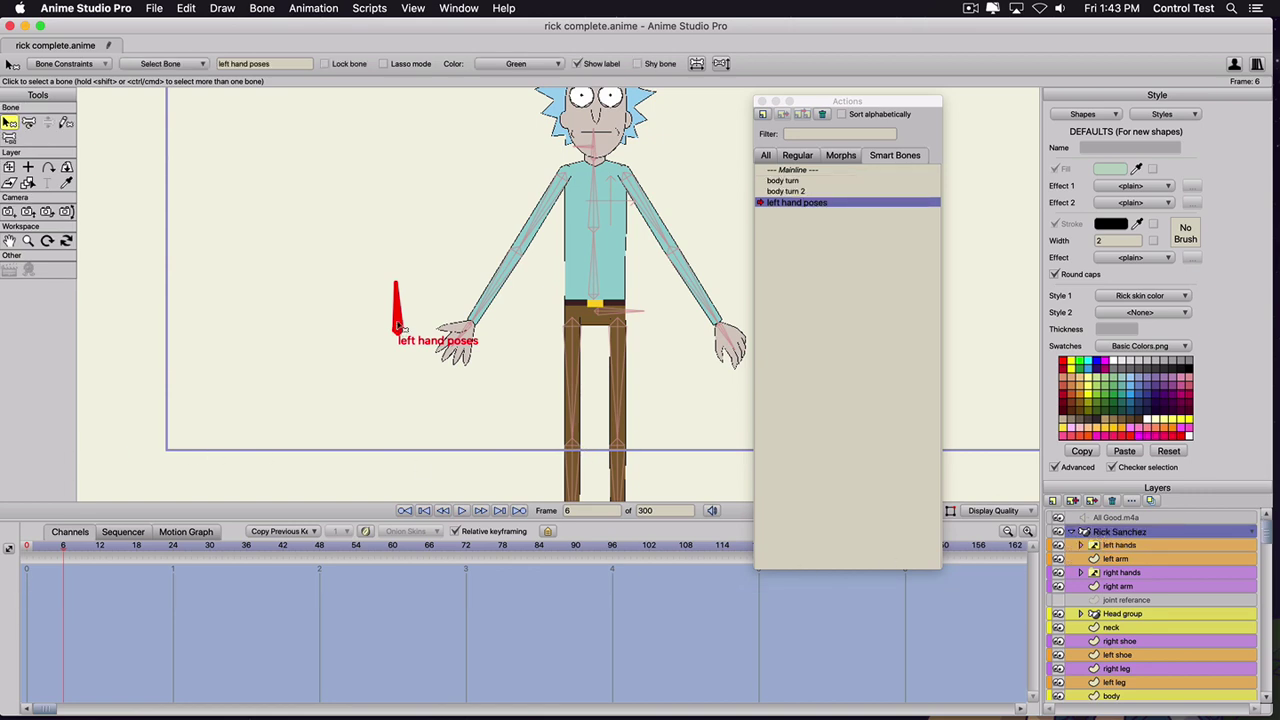
key("t")
left_click_drag(400, 305, 441, 339)
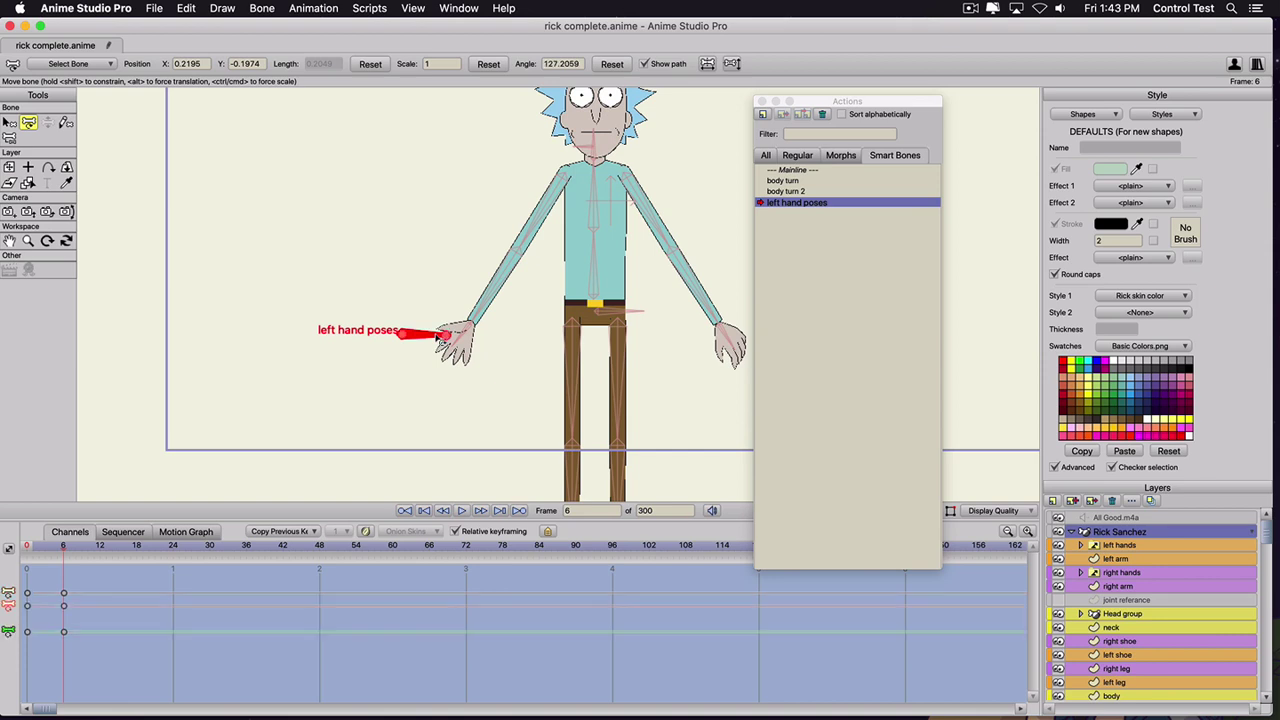
left_click(51, 546)
mouse_move(41, 548)
left_mouse_down()
mouse_move(52, 549)
mouse_move(29, 550)
mouse_move(71, 555)
mouse_move(30, 558)
mouse_move(58, 562)
left_mouse_up()
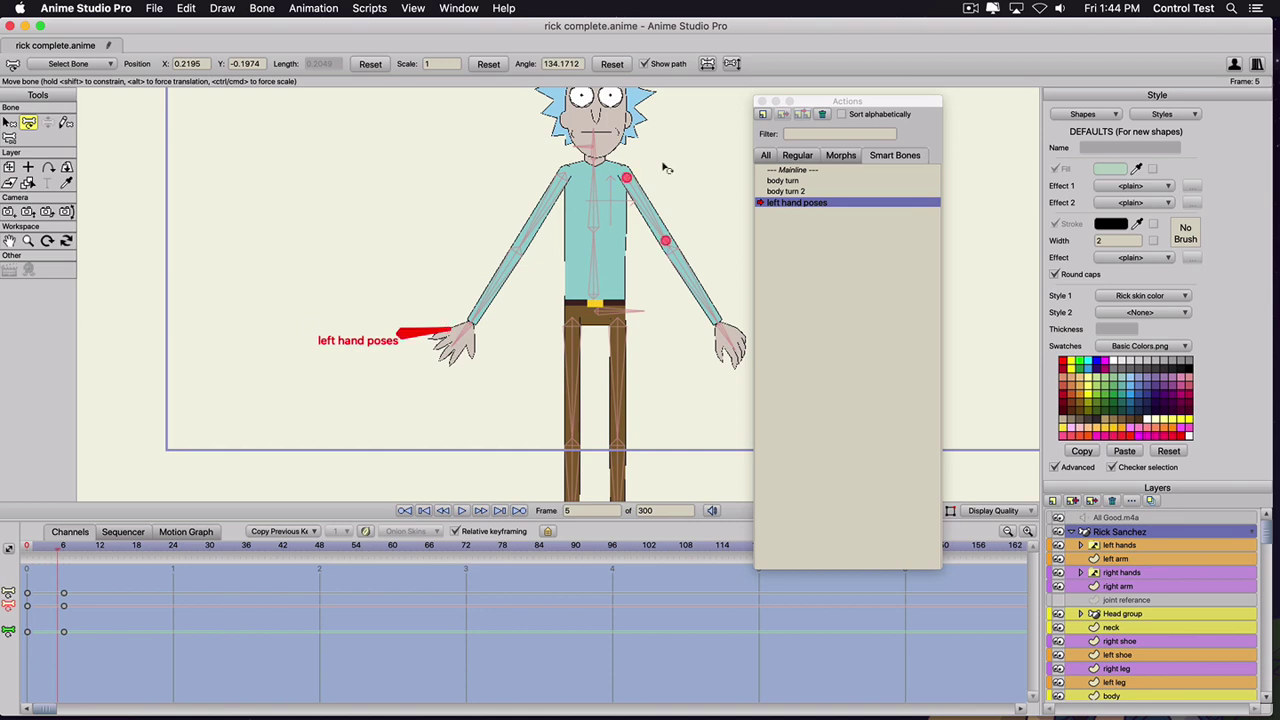
- Return to the Mainline at frame 0 and switch the left hands layer to the resting pose
double_click(789, 170)
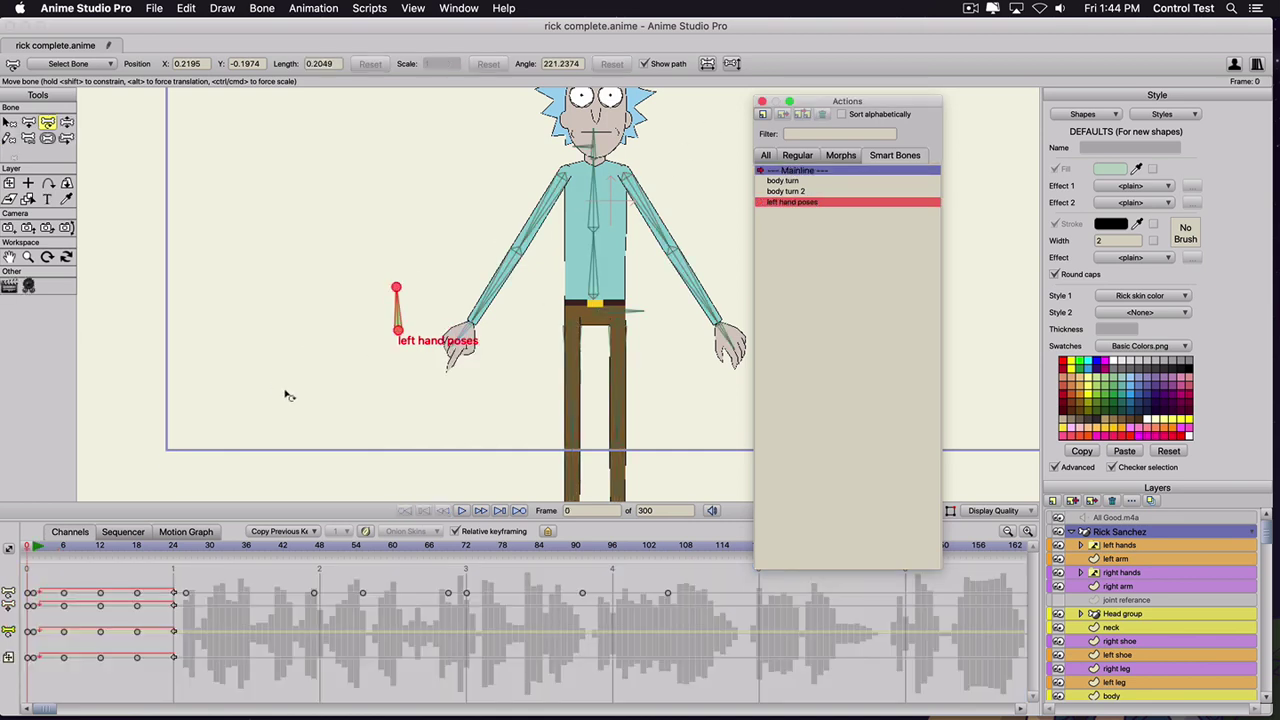
left_click(28, 547)
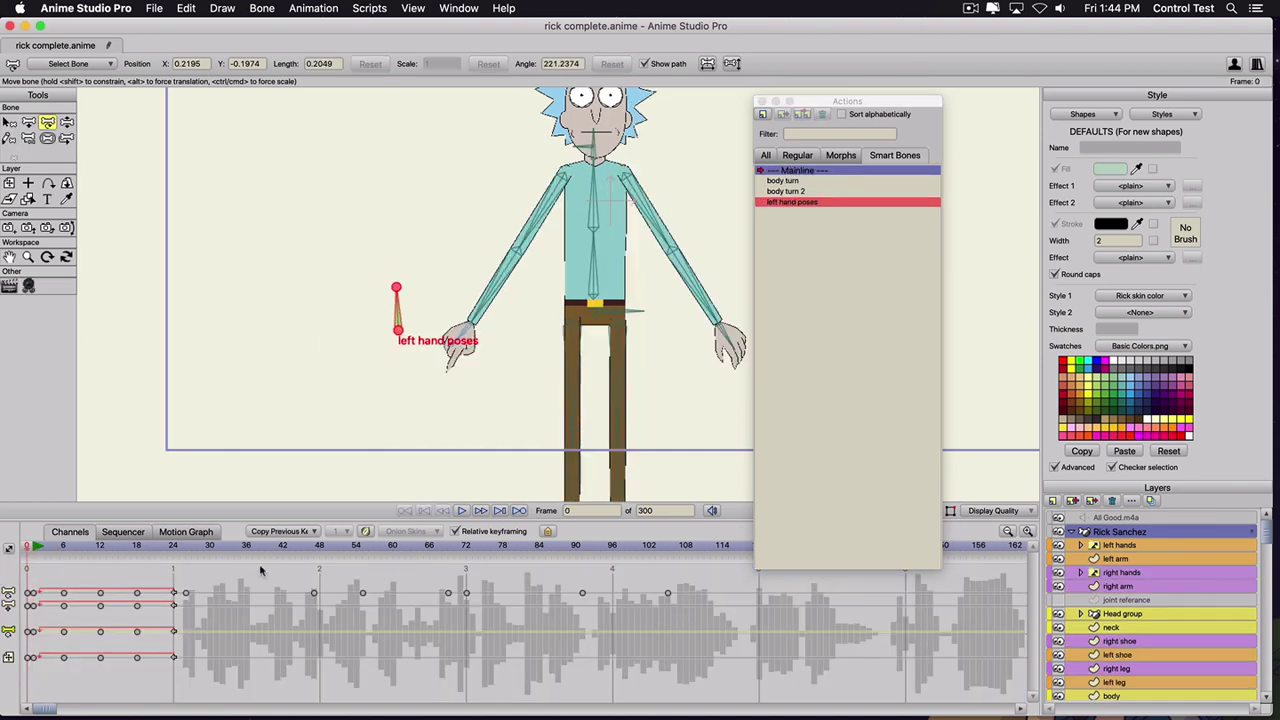
right_click(1111, 546)
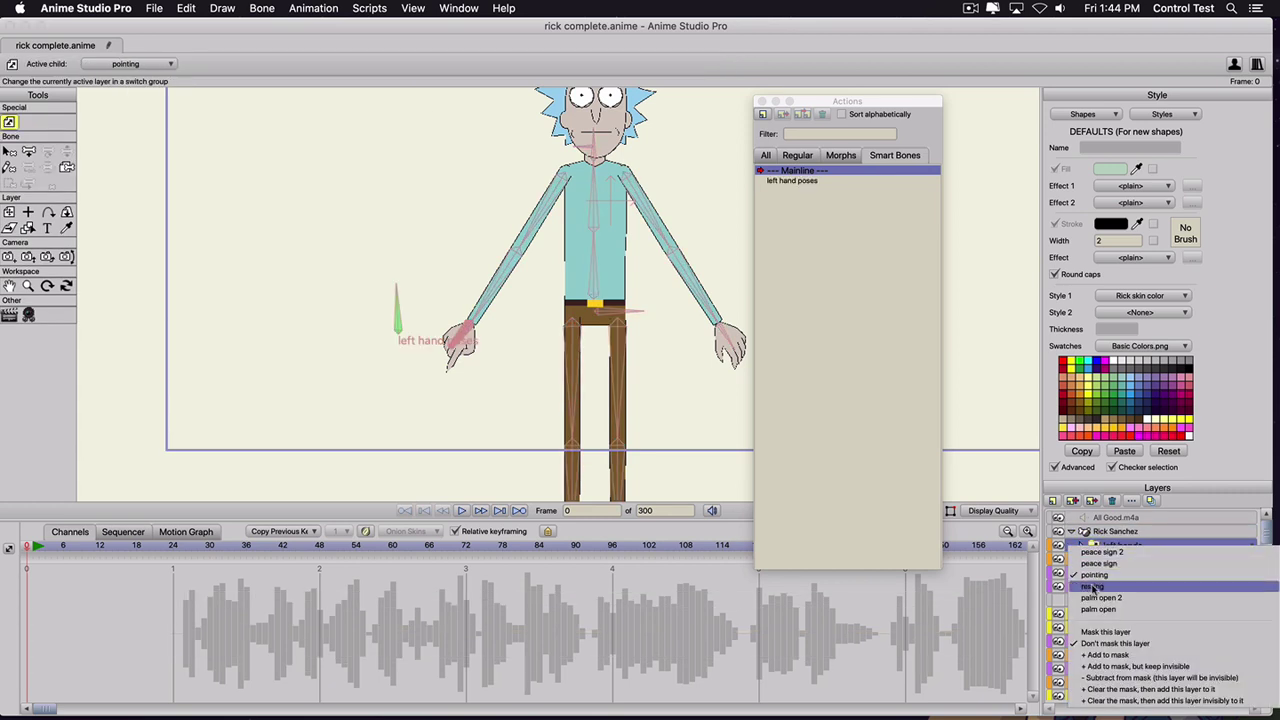
left_click(1094, 586)
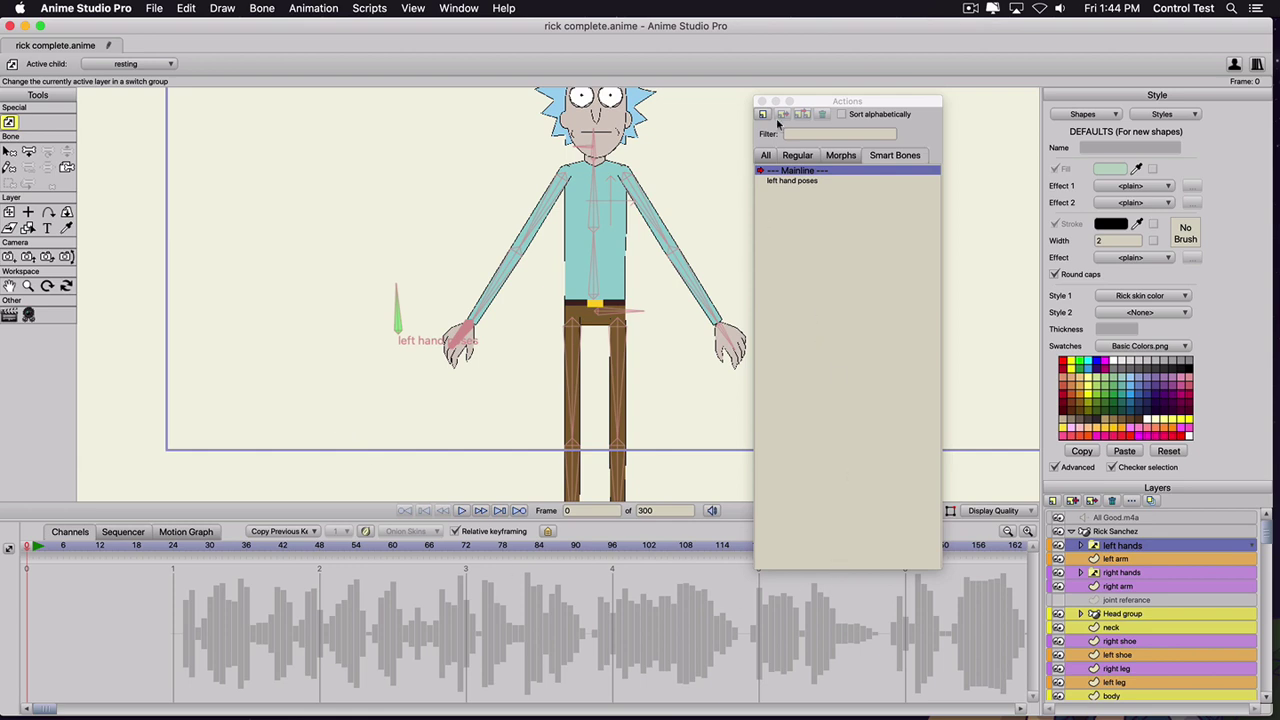
- Move the Actions window aside and add a short upright, unparented bone to the Rick Sanchez rig beside the right hand
left_click_drag(790, 102, 858, 88)
key("b")
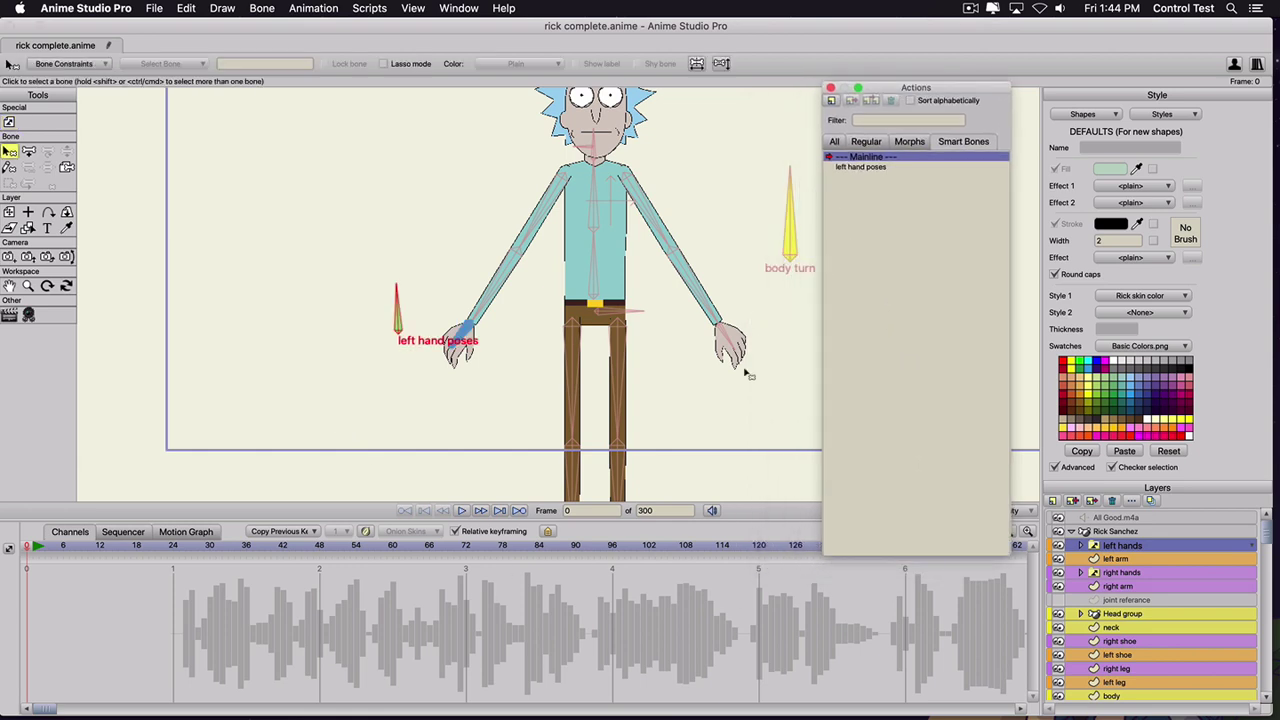
left_click(1133, 533)
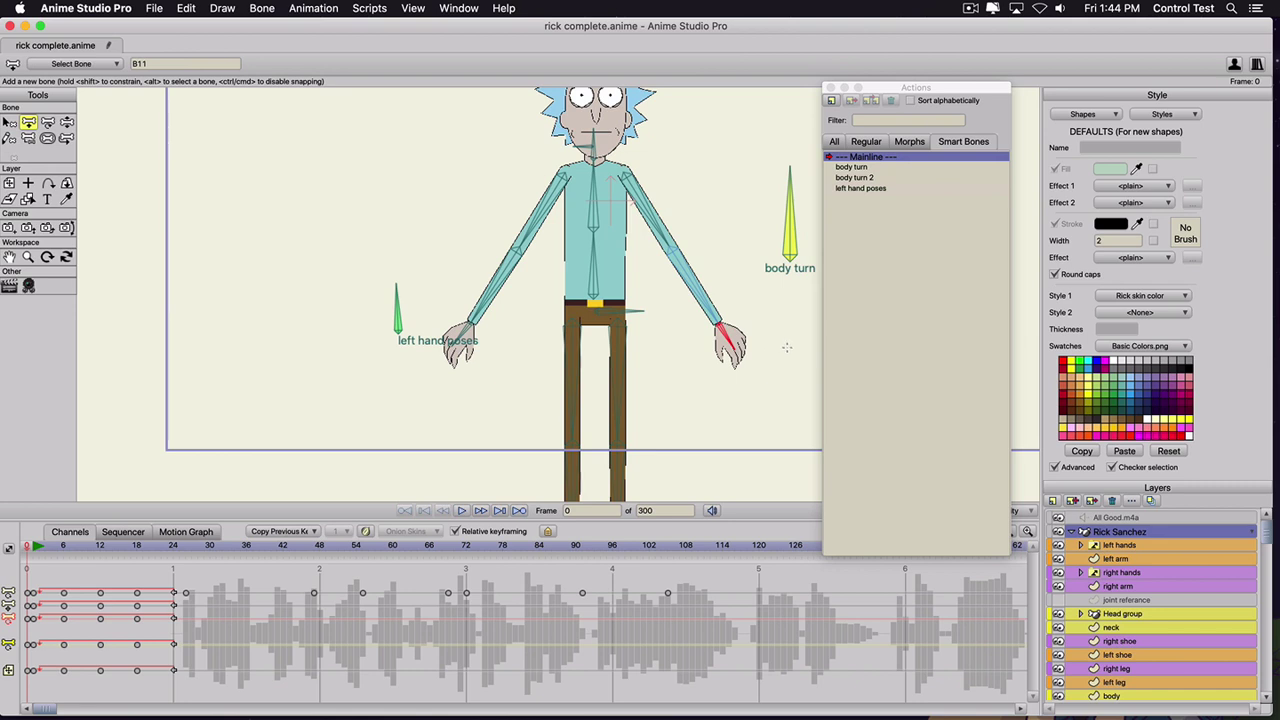
left_click_drag(787, 348, 786, 296)
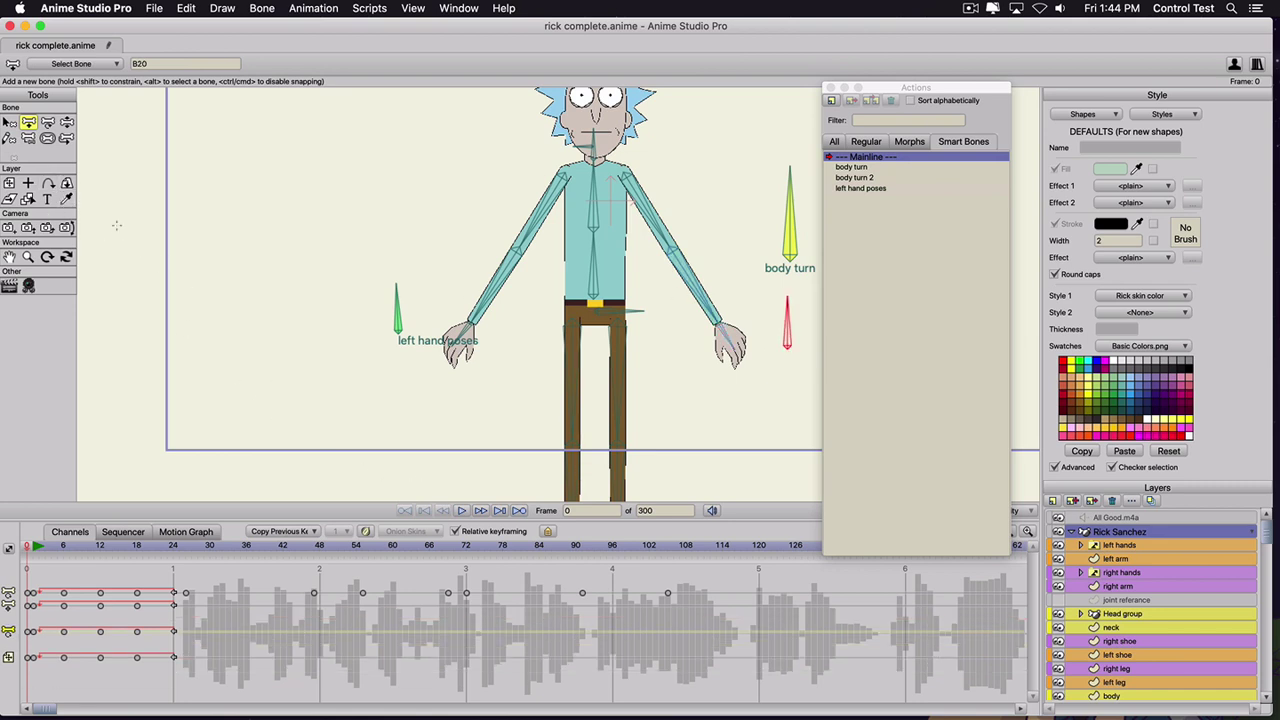
- Set the strength of the bone beside the right hand to 0 and name it "right hand poses"
left_click(47, 138)
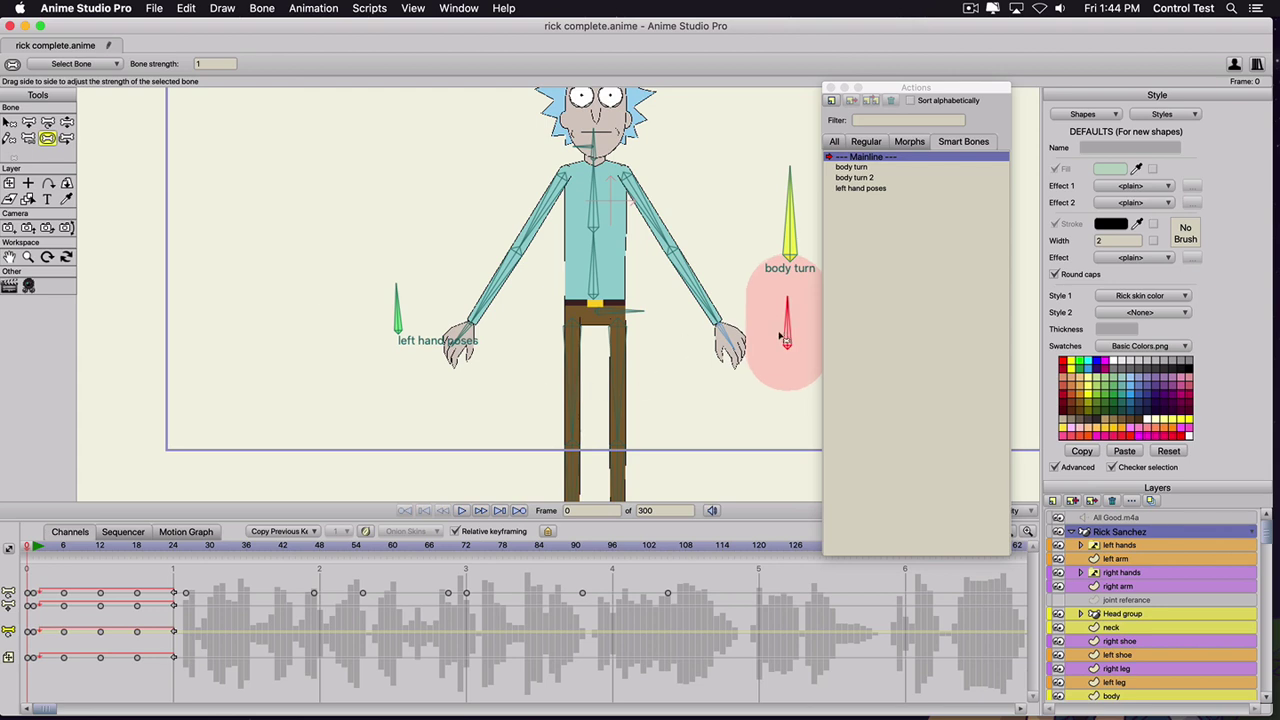
left_click_drag(784, 338, 477, 314)
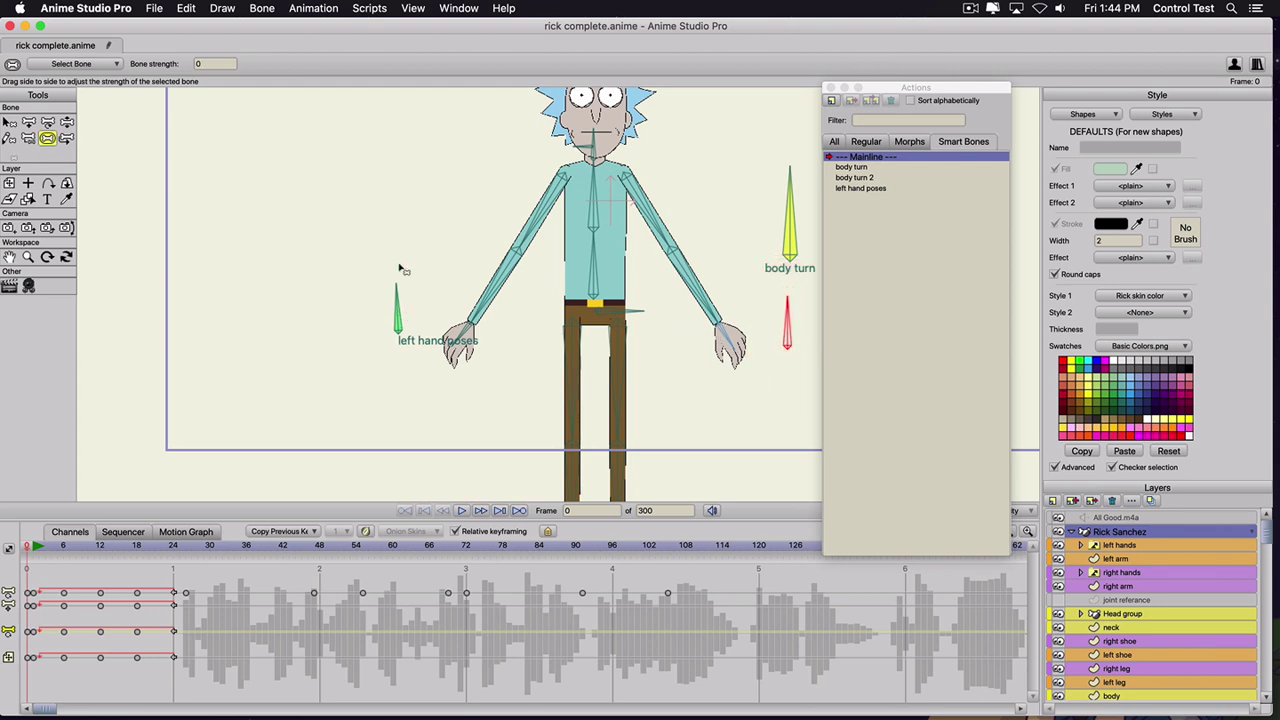
key("b")
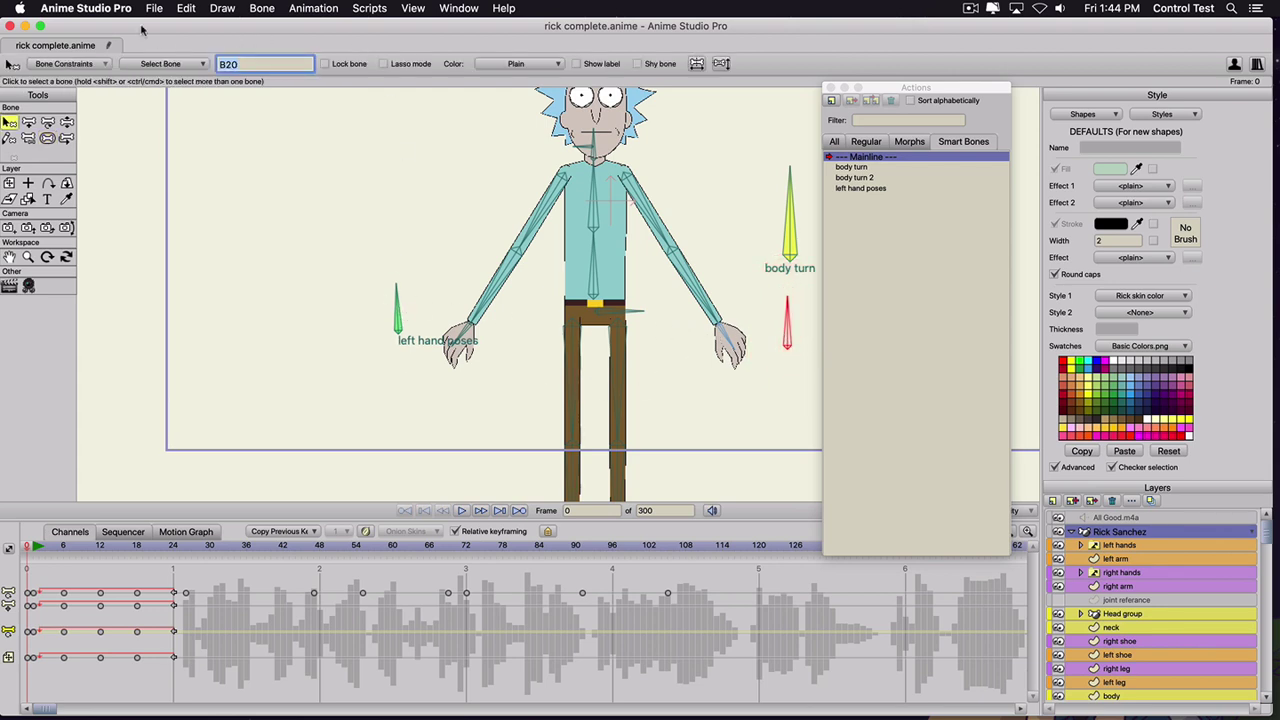
type("right hand poses")
key("Return")
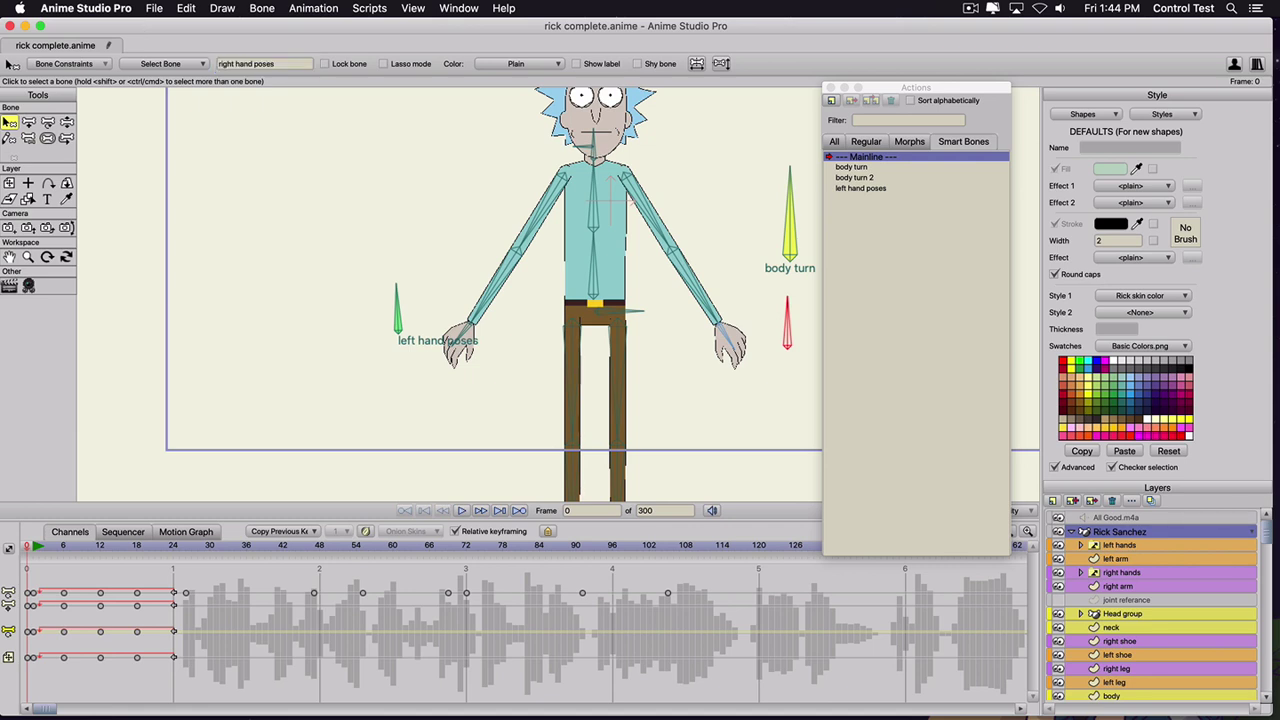
- Show the label of the right hand poses bone and set the bone's color to Green
left_click(577, 64)
left_click(540, 64)
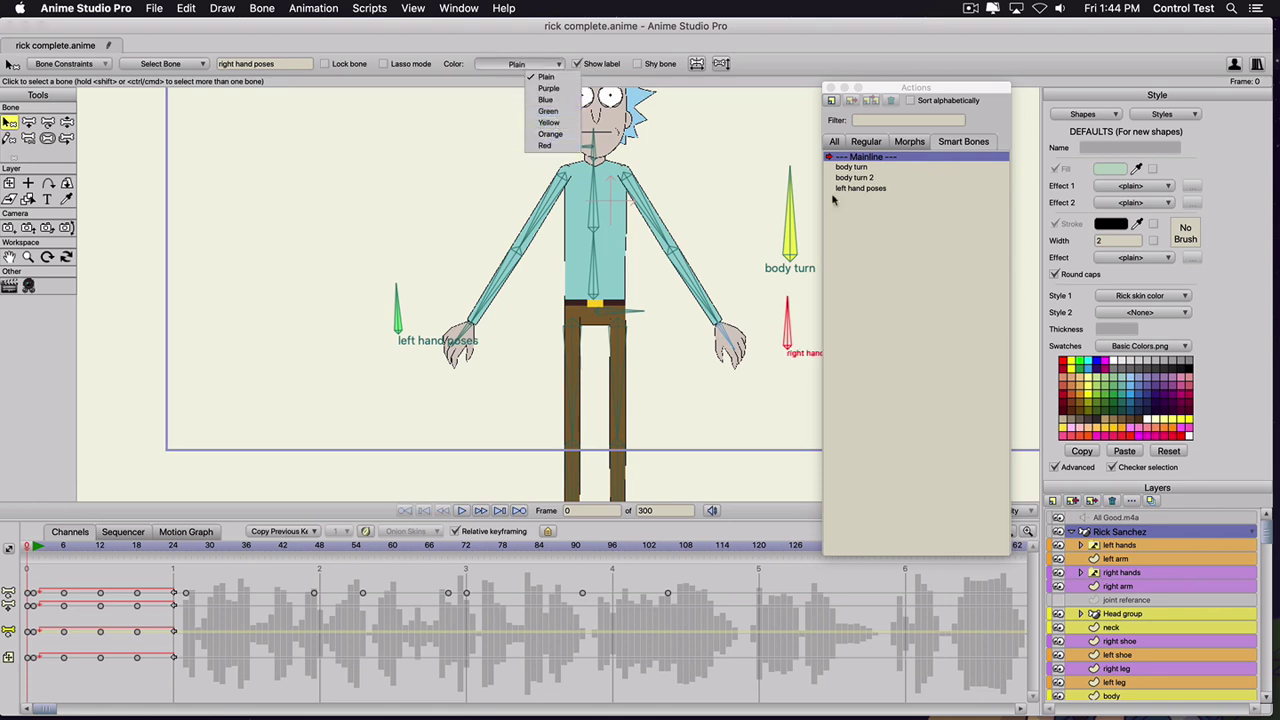
left_click(555, 113)
- Move the Actions window clear of the bone label and create a smart bone action named "right hand poses", cancelling any extra action
left_click_drag(903, 90, 936, 98)
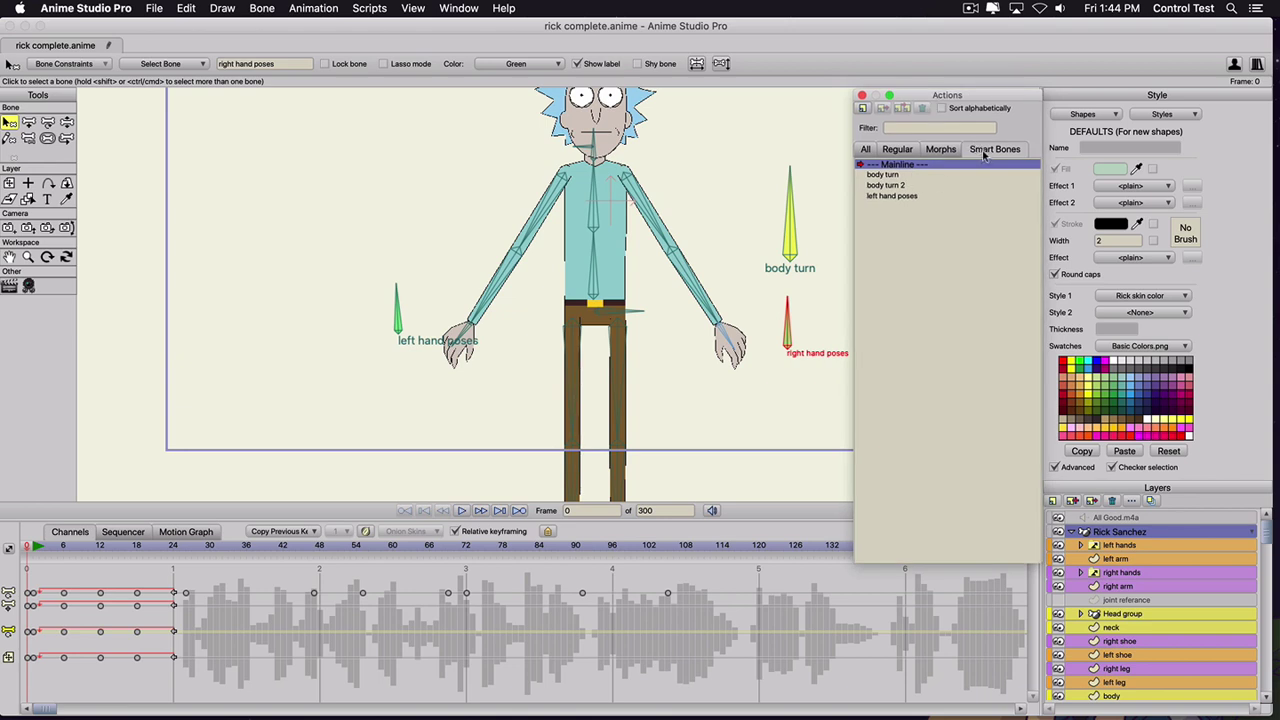
left_click(862, 109)
type("right hand poses")
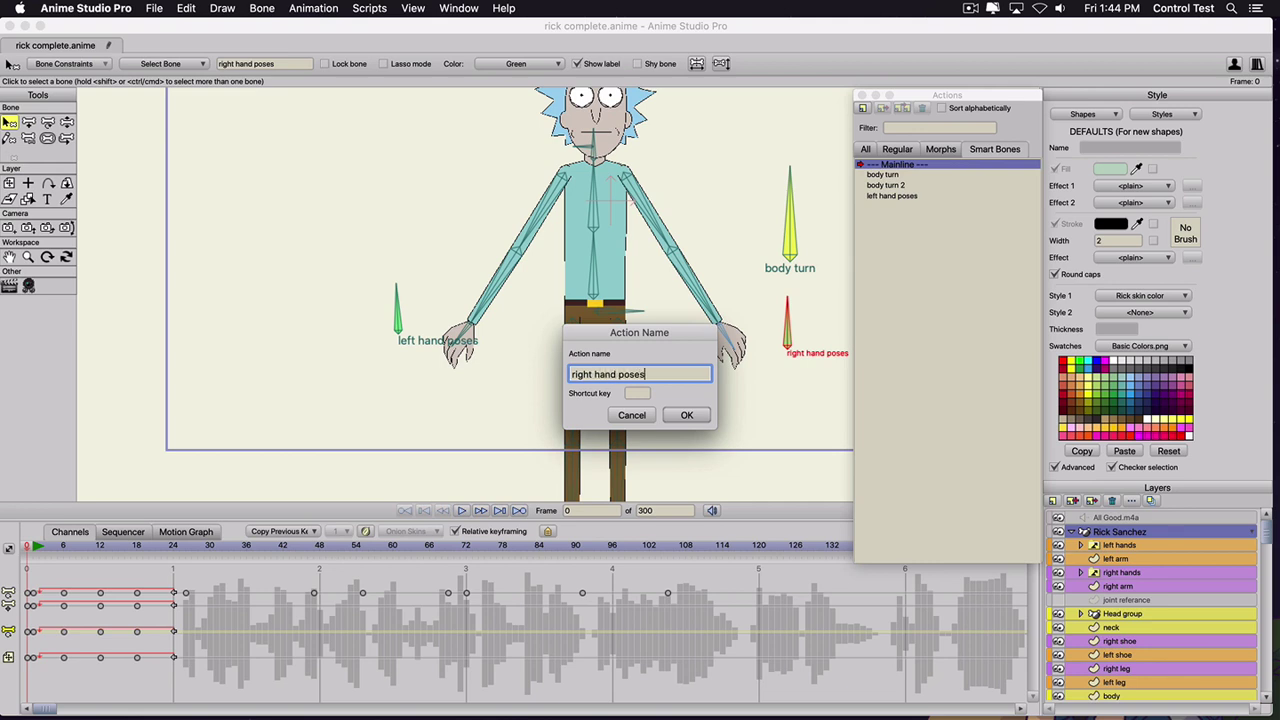
key("Return")
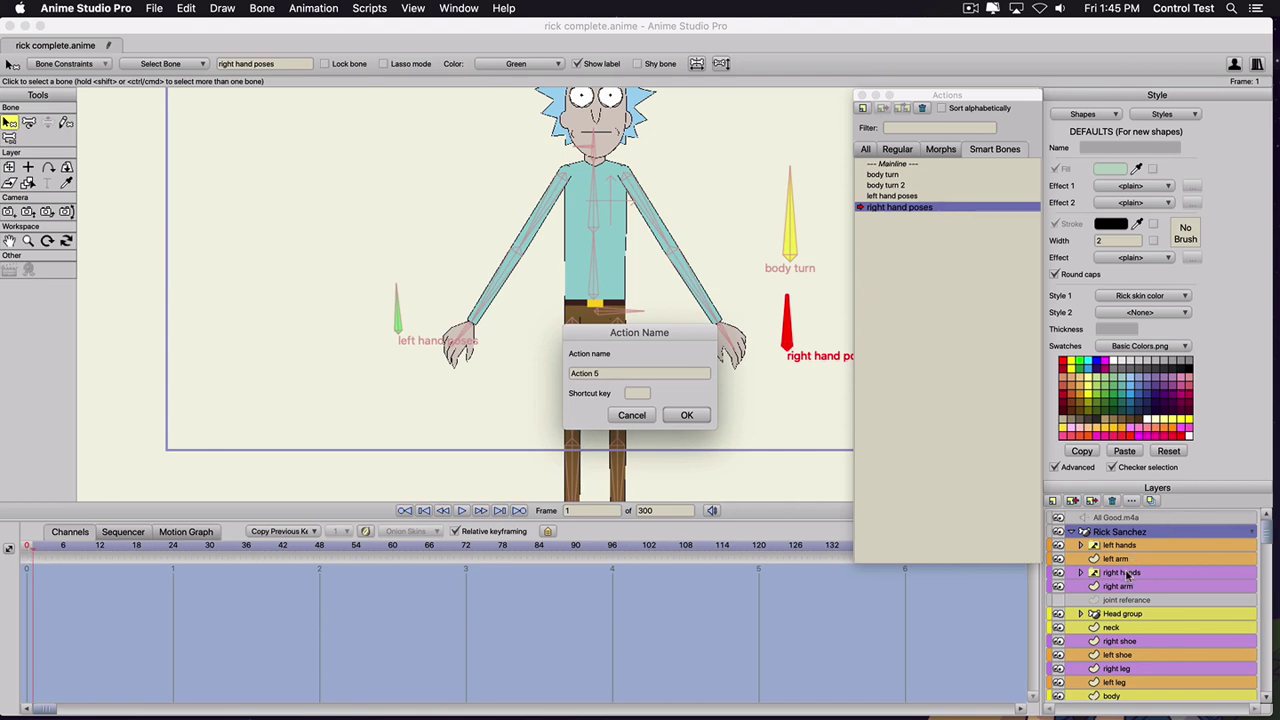
left_click(604, 374)
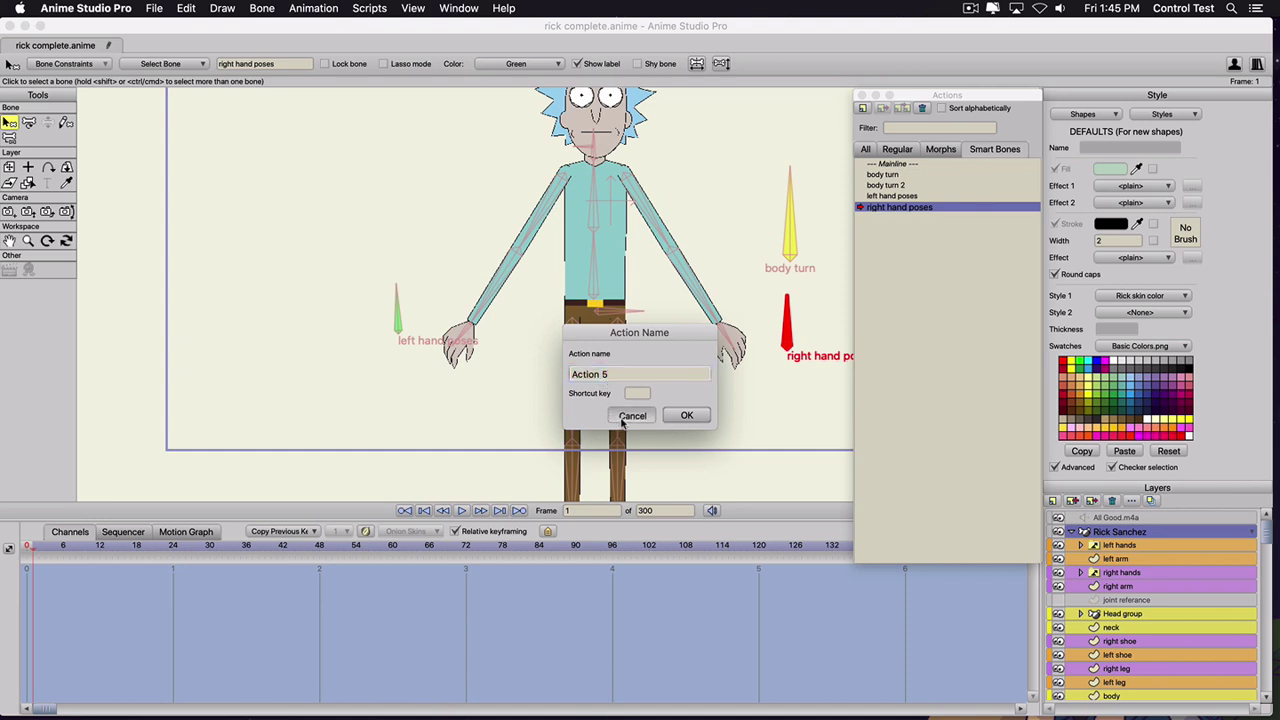
left_click(626, 416)
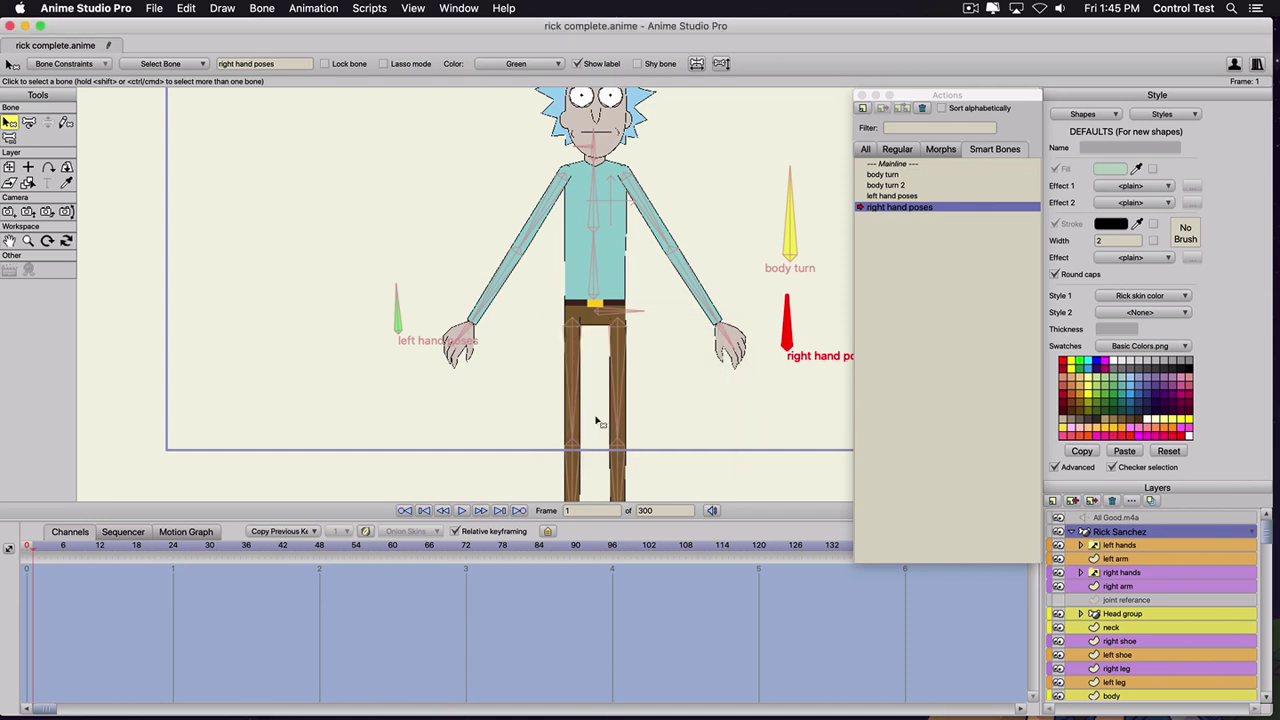
- In the right hand poses action, key the right hands layer to resting on frame 1, peace sign 2 on frame 2 and peace sign on frame 3
left_click(1115, 574)
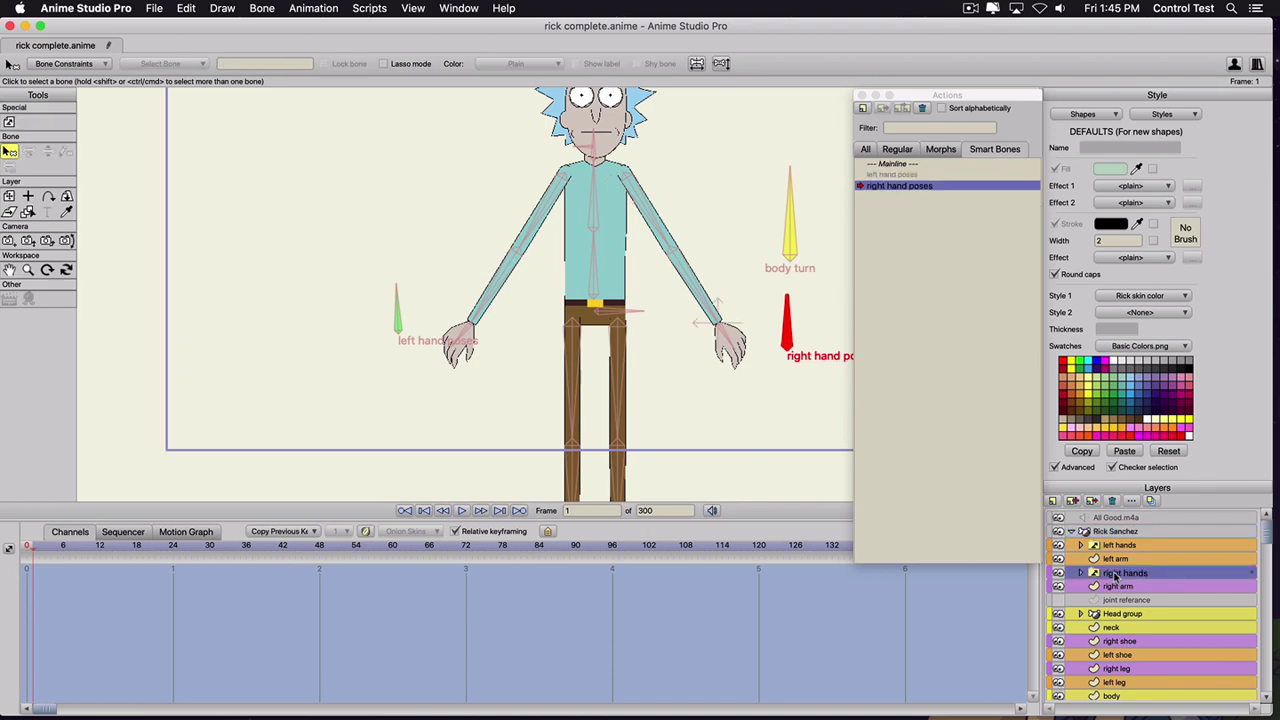
right_click(1115, 574)
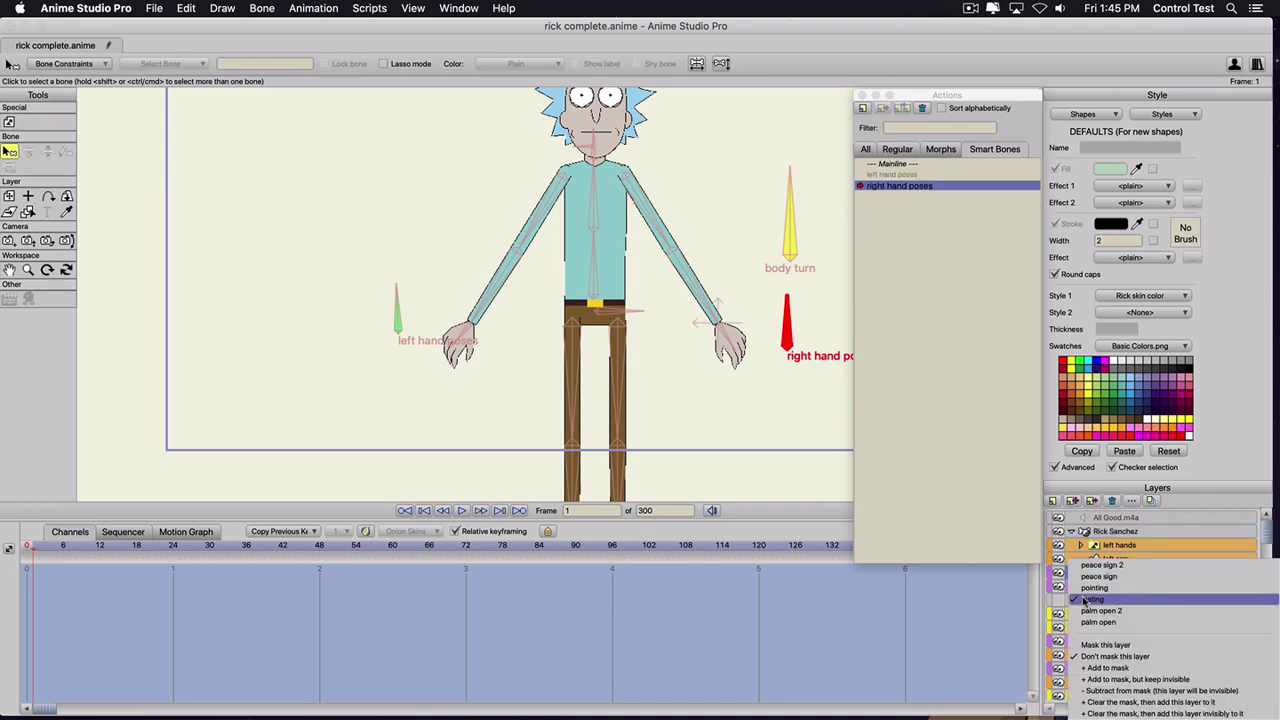
left_click(1088, 599)
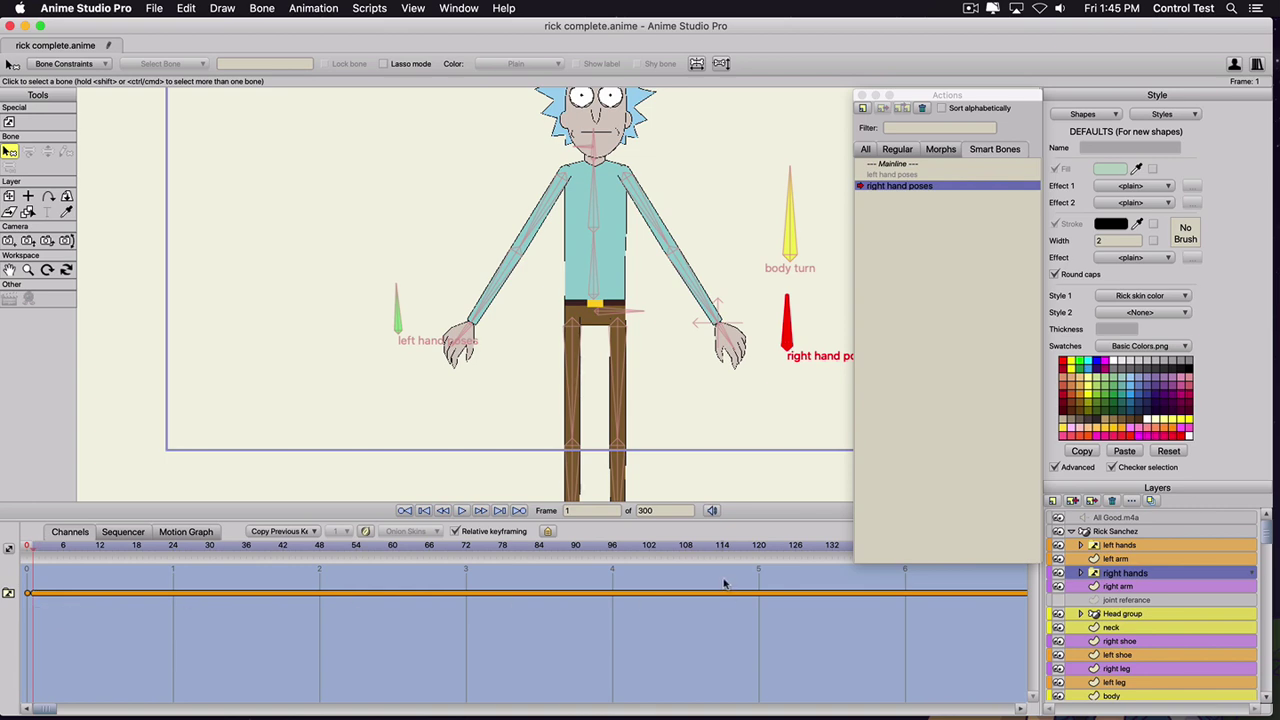
key("Right")
right_click(1125, 575)
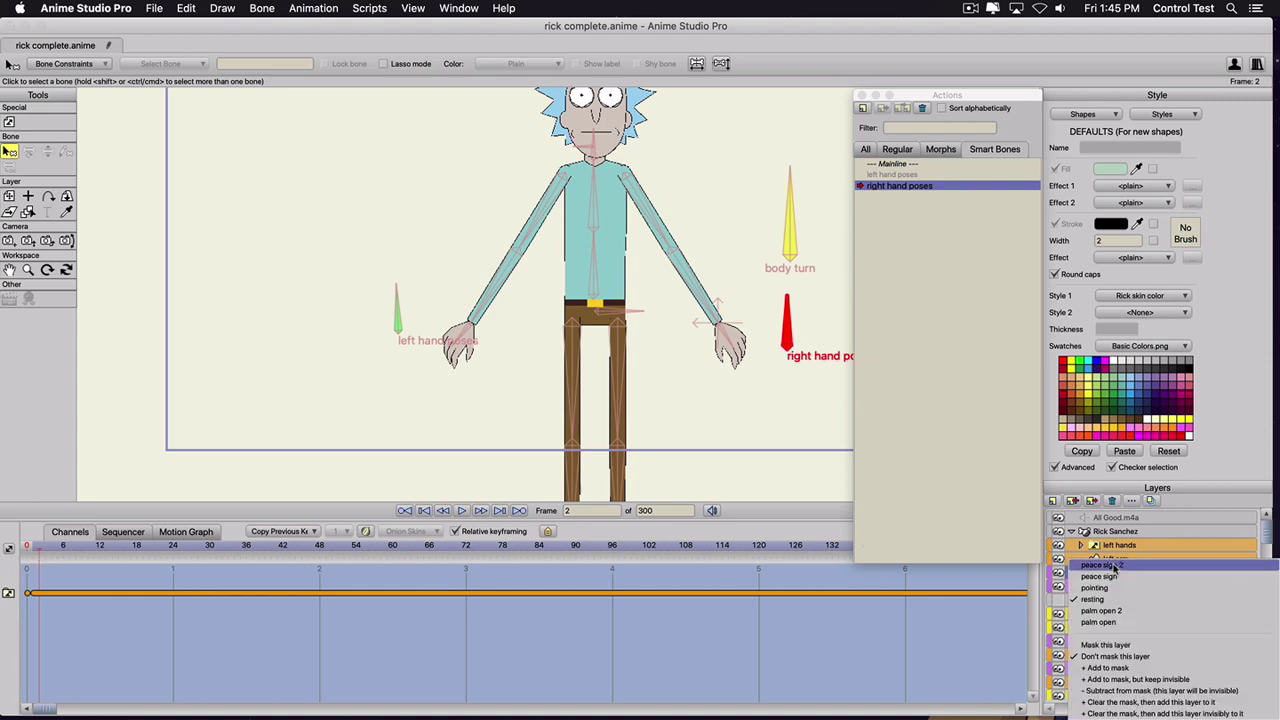
left_click(1110, 566)
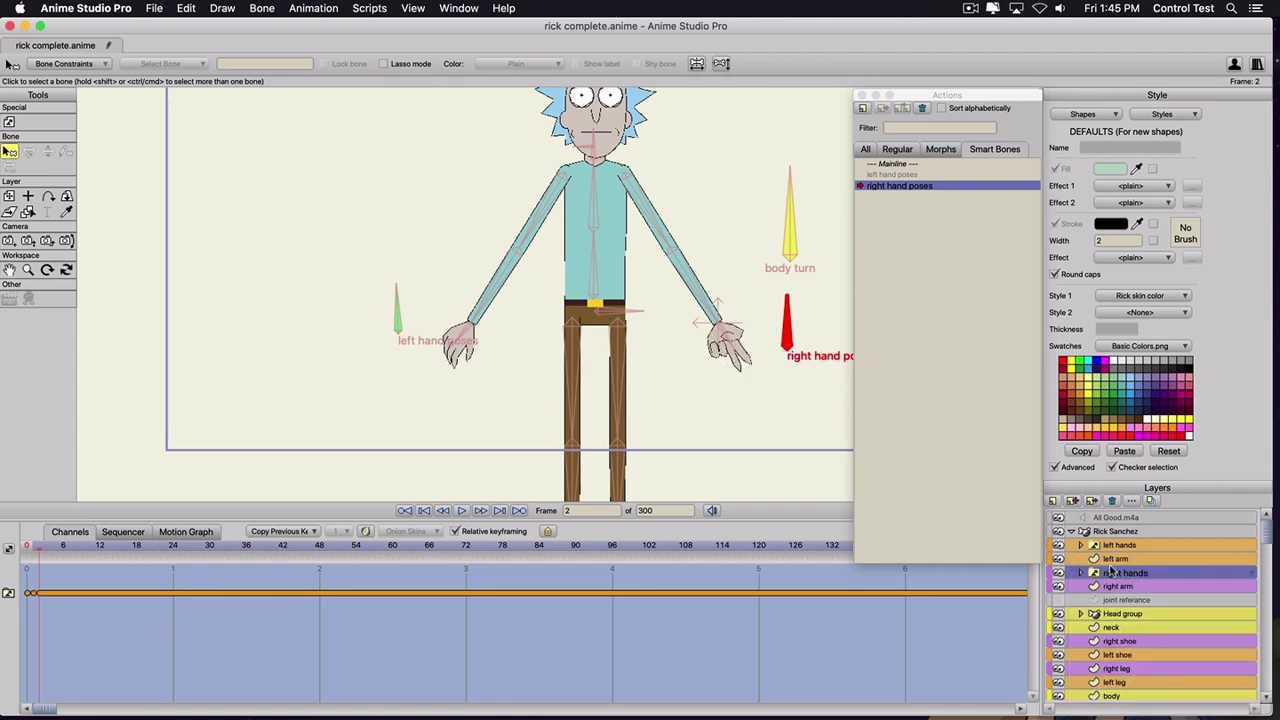
key("Right")
right_click(1108, 580)
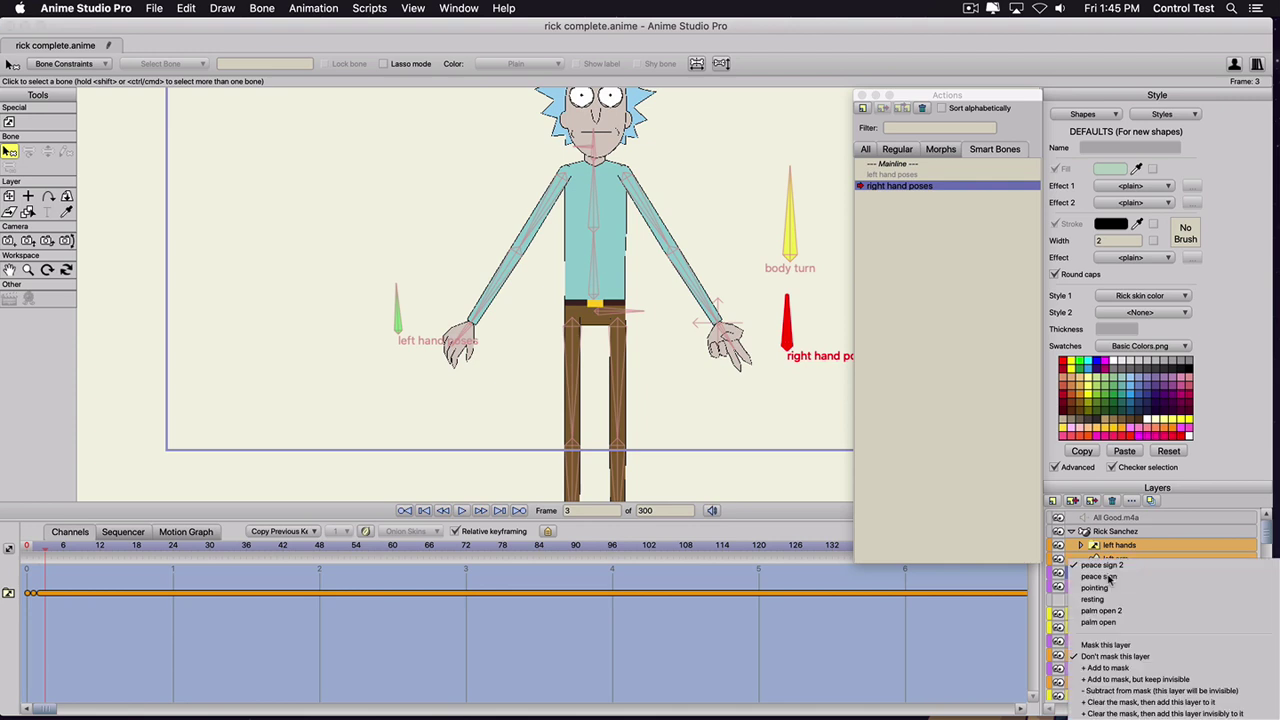
left_click(1106, 578)
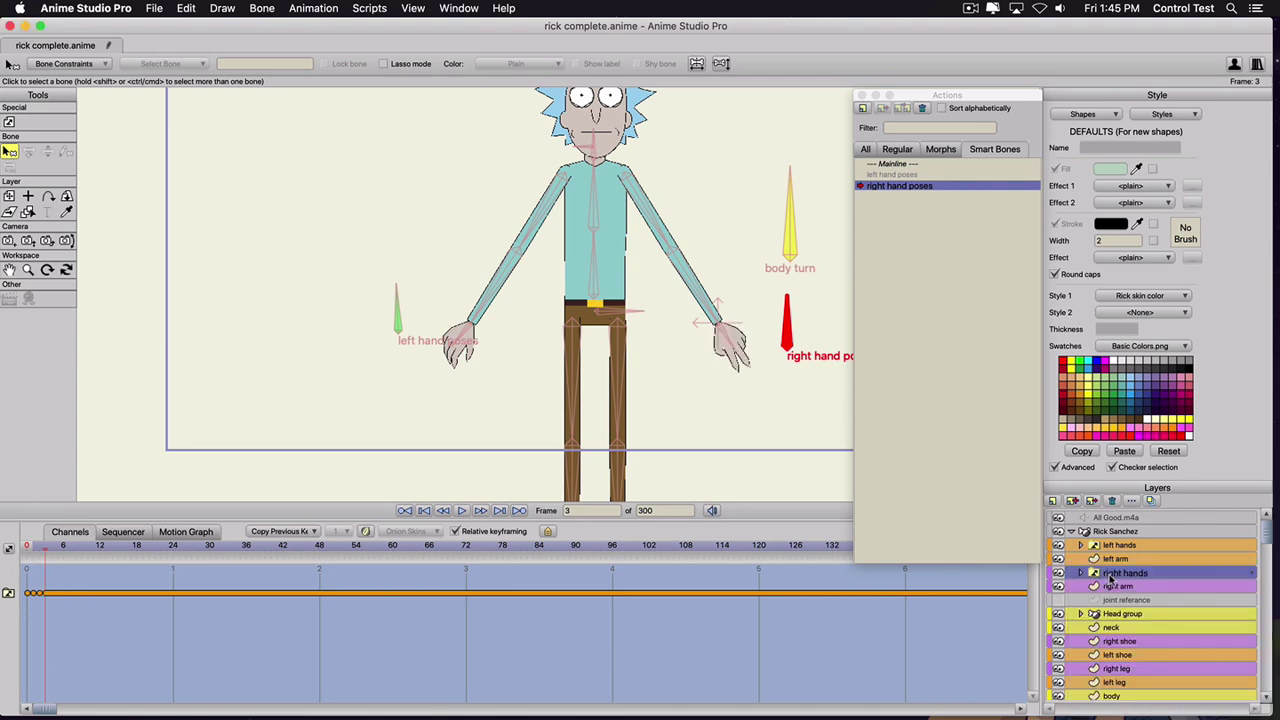
- Key the right hands layer to pointing on frame 4, palm open 2 on frame 5 and palm open on frame 6
key("Right")
right_click(1110, 578)
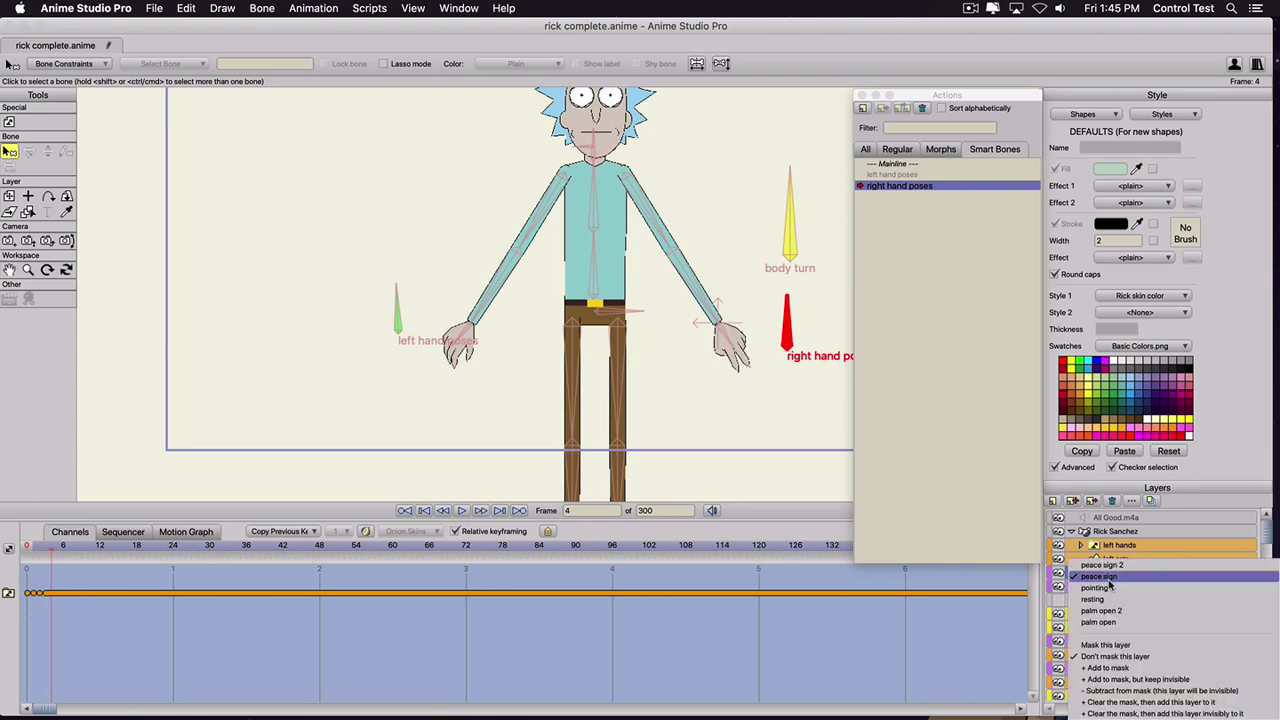
left_click(1108, 588)
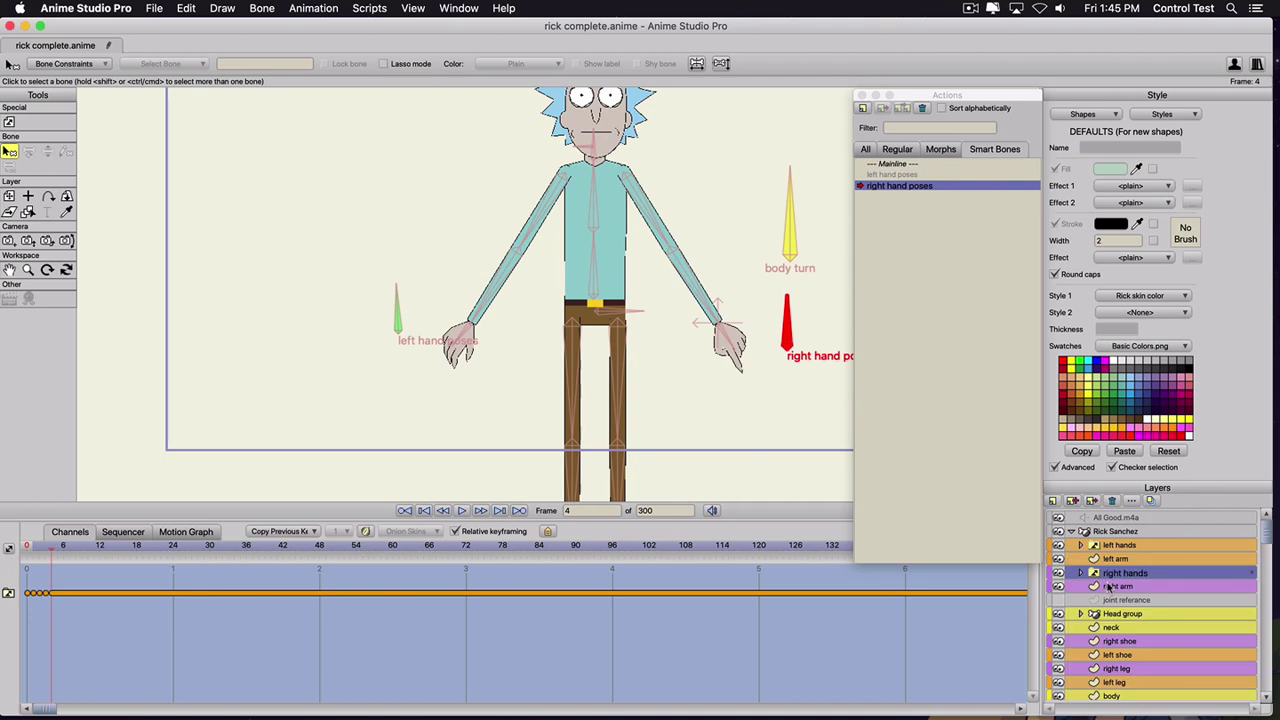
key("Right")
right_click(1110, 578)
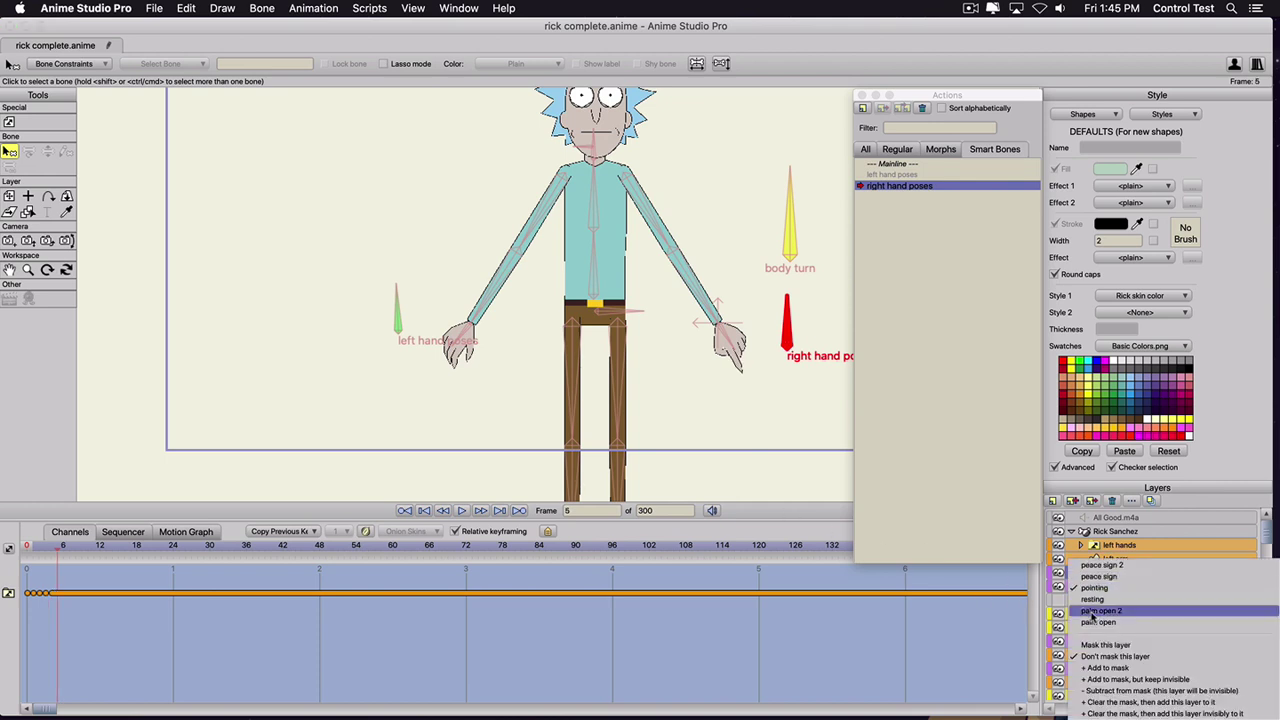
left_click(1093, 611)
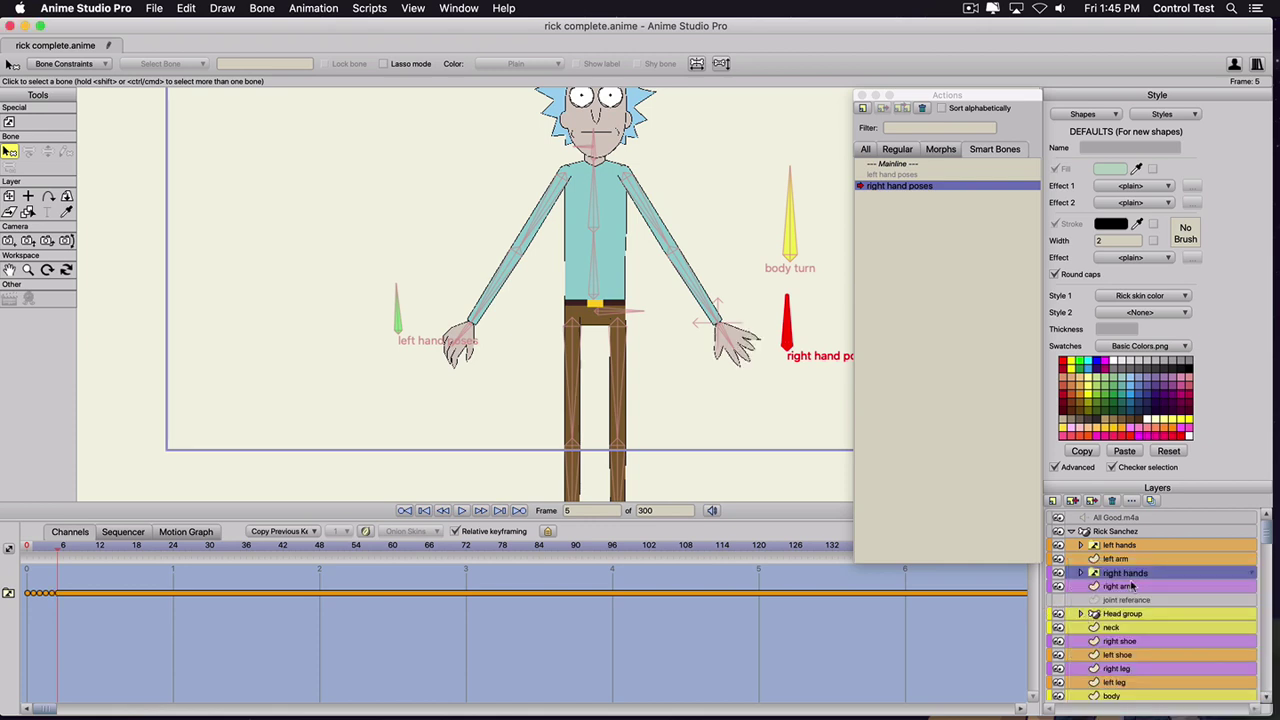
key("Right")
right_click(1128, 576)
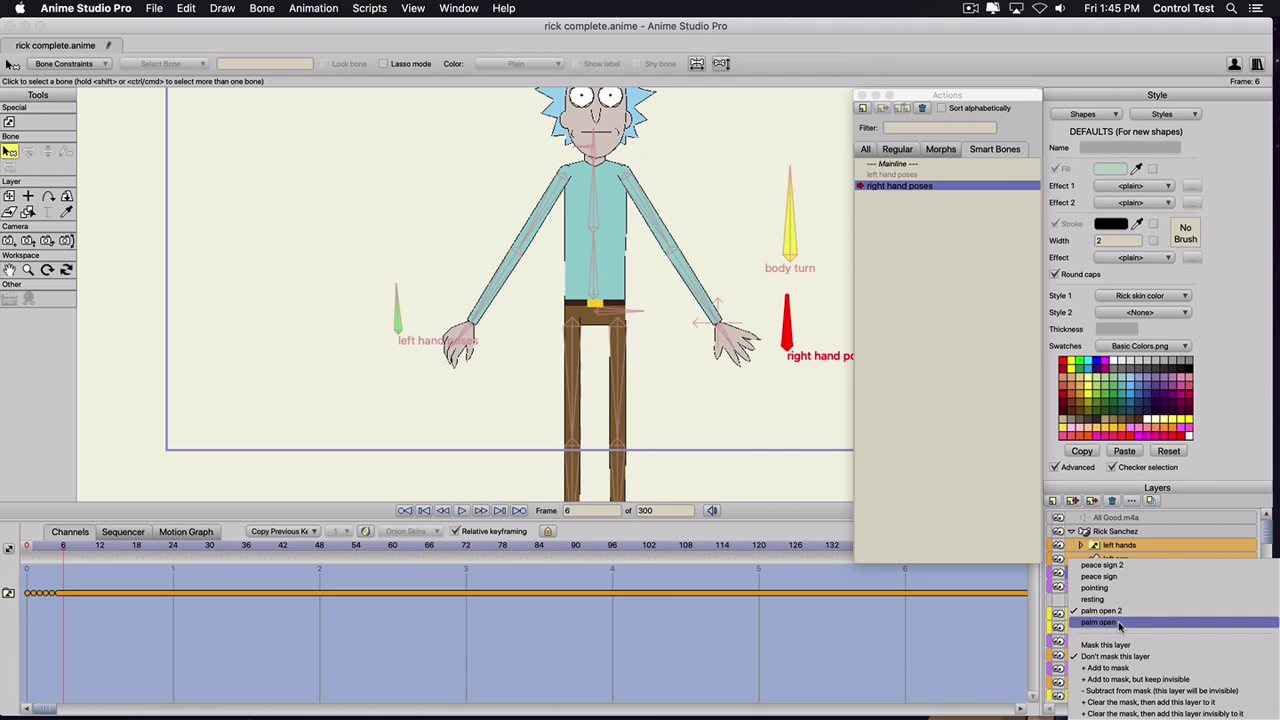
left_click(1100, 622)
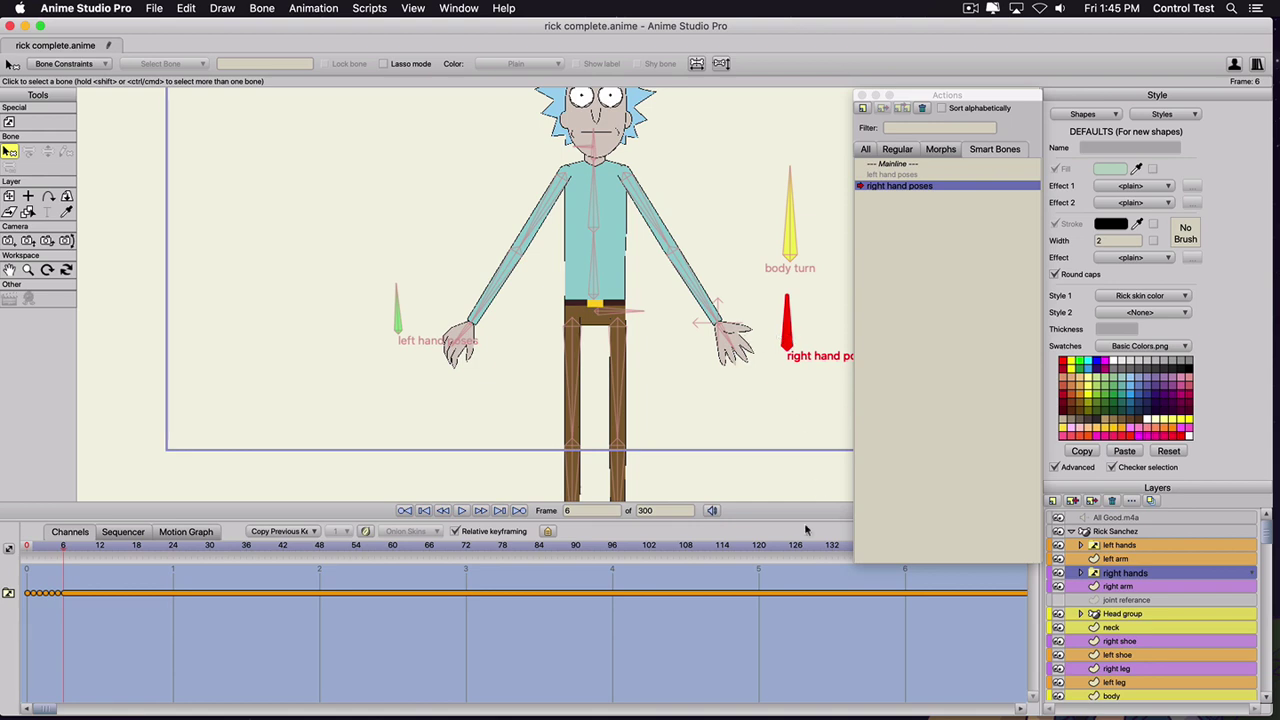
- Return to the mainline at frame 10 and swing the Rick Sanchez rig's right arm out away from the body
left_click(890, 163)
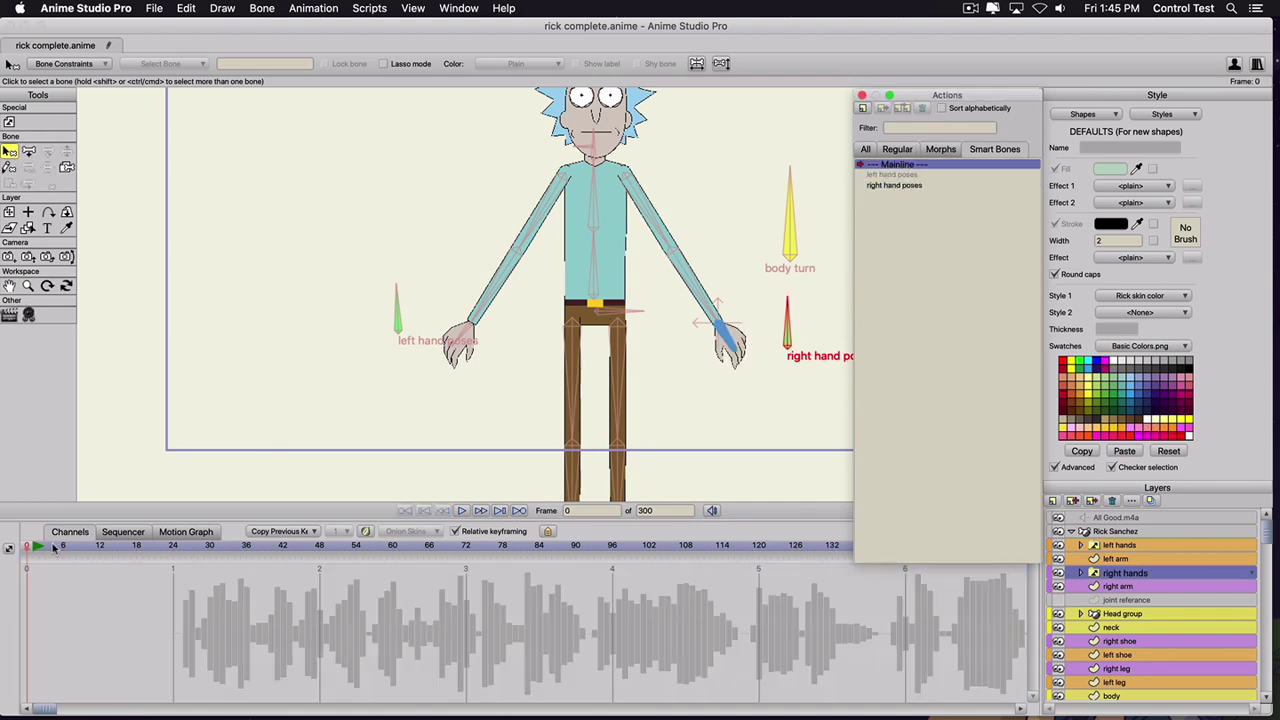
left_click(53, 547)
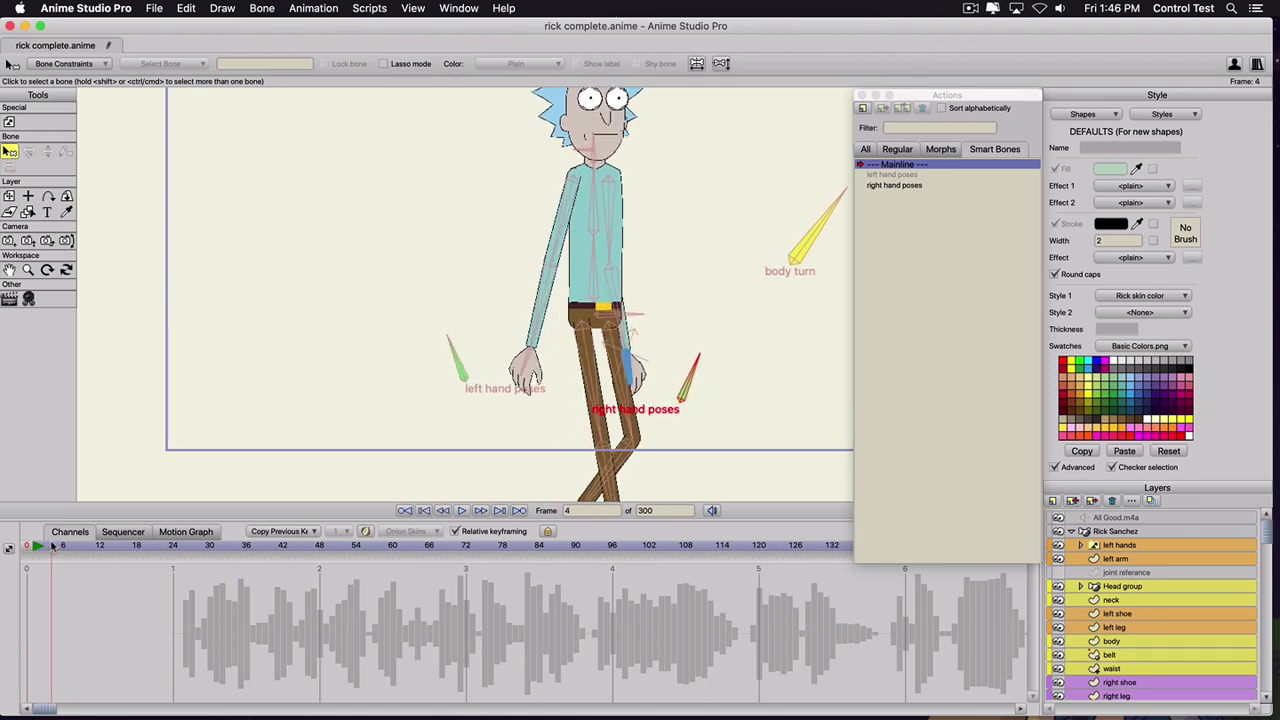
left_click_drag(53, 547, 87, 547)
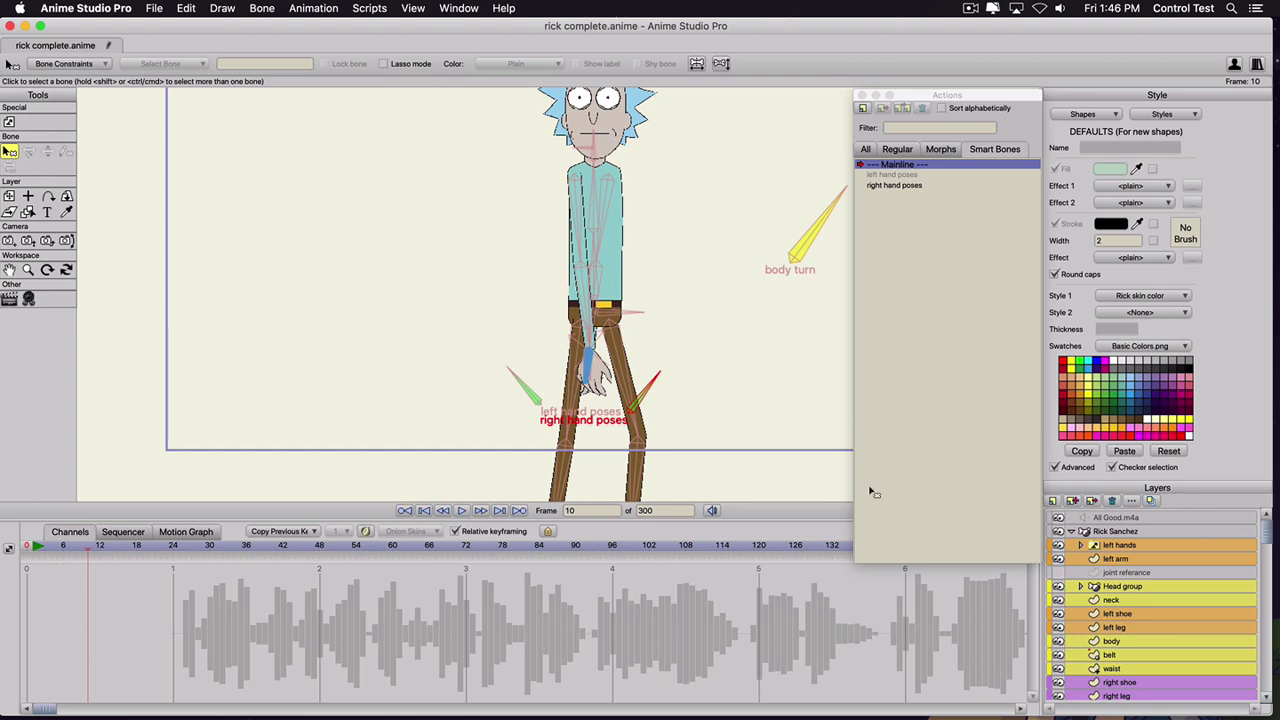
left_click(1104, 532)
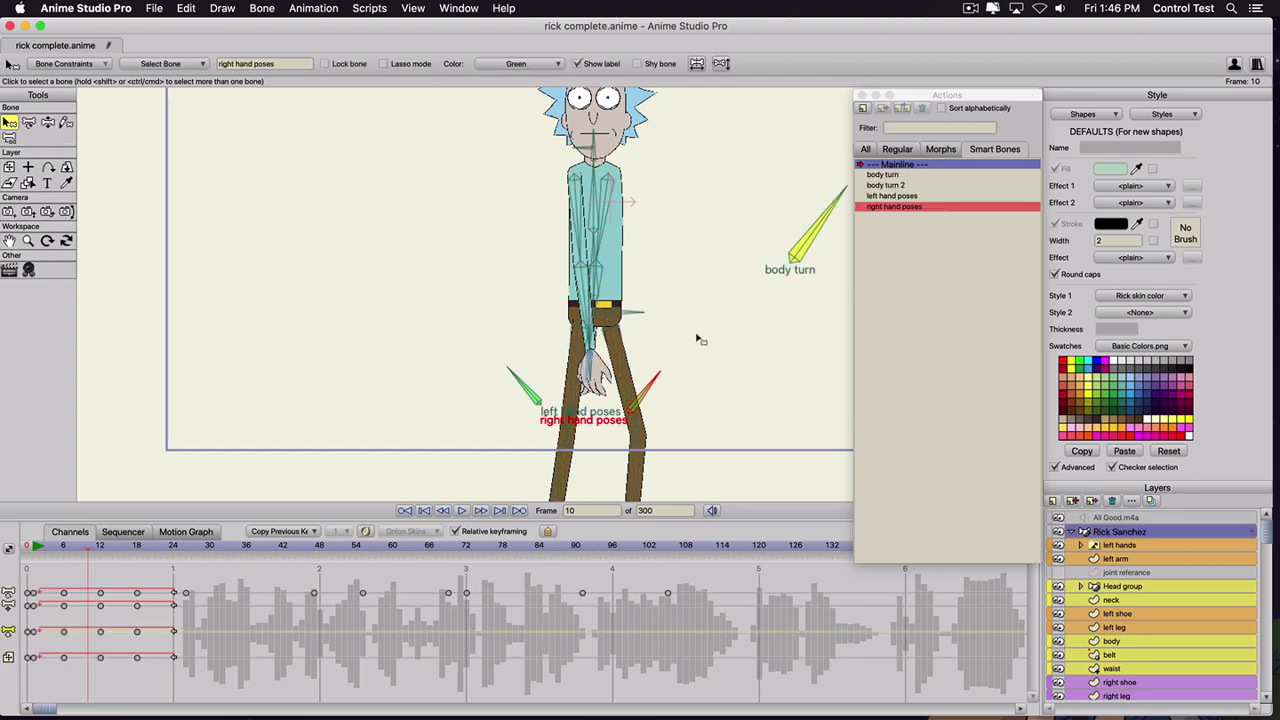
key("z")
left_click_drag(598, 291, 738, 266)
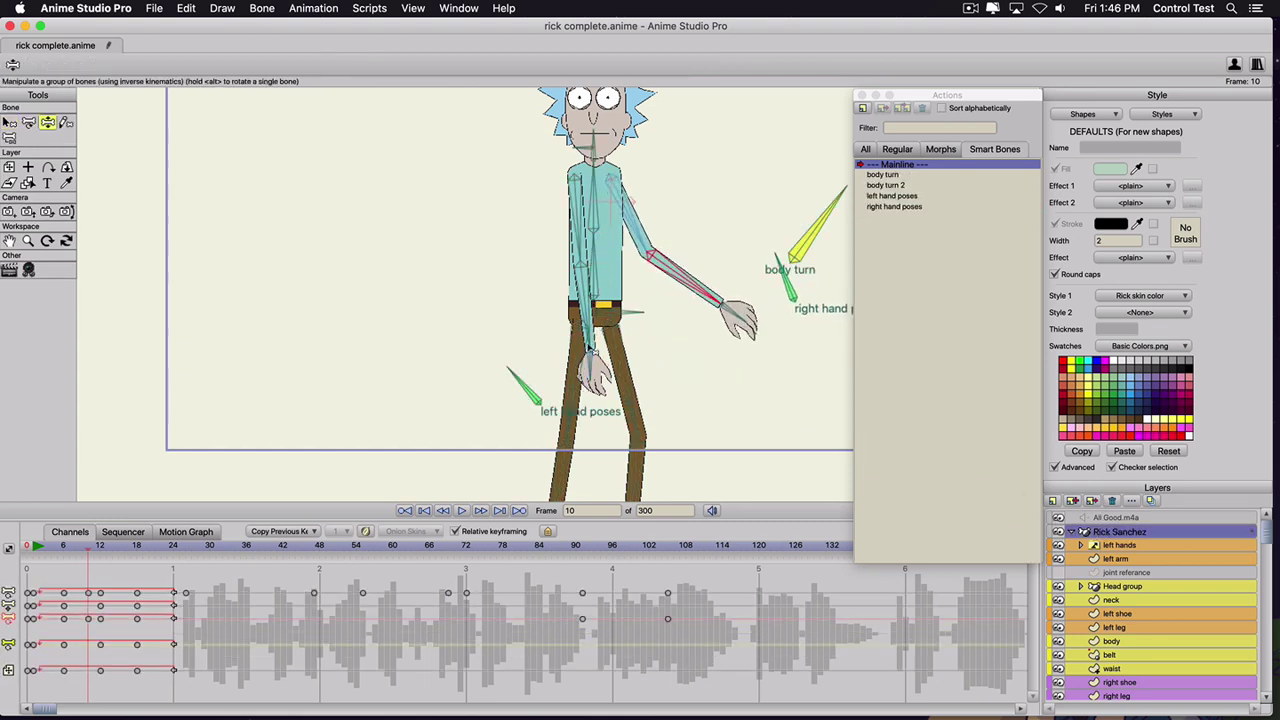
- Test the hand switches at frame 10 by rotating the left hand poses and right hand poses bones
mouse_move(526, 384)
left_mouse_down()
mouse_move(516, 402)
mouse_move(528, 362)
mouse_move(528, 381)
mouse_move(548, 366)
mouse_move(520, 358)
mouse_move(555, 366)
mouse_move(545, 372)
left_mouse_up()
key("t")
left_click(572, 373)
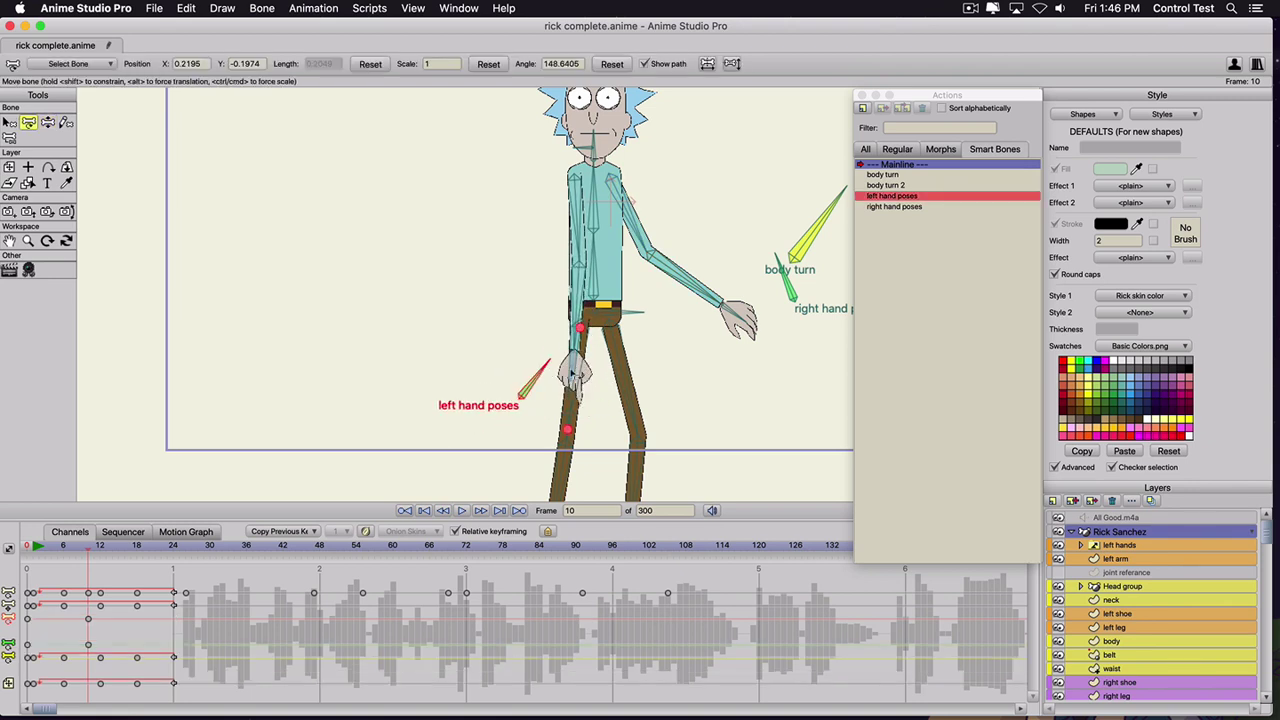
left_click(789, 288)
left_click_drag(790, 284, 768, 252)
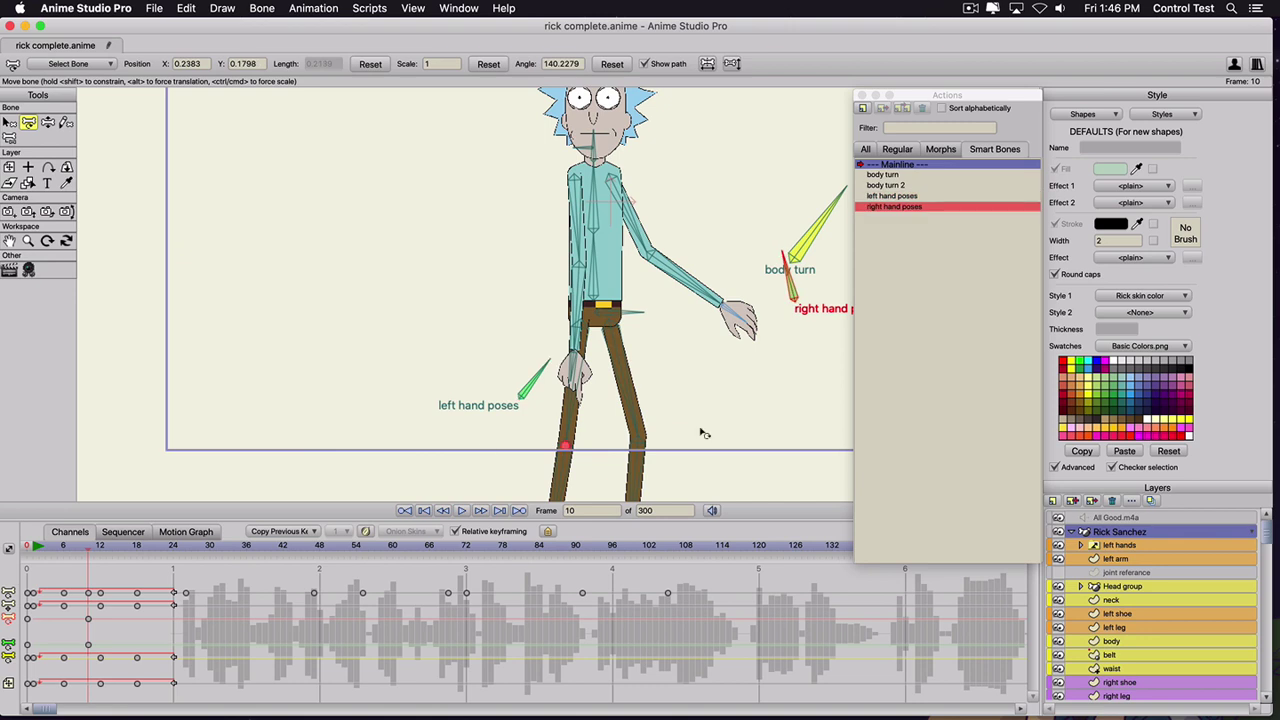
- Open the right hand poses action, rotate the right hand poses bone clockwise to about 57° at frame 6, and scrub back to frame 0
double_click(886, 207)
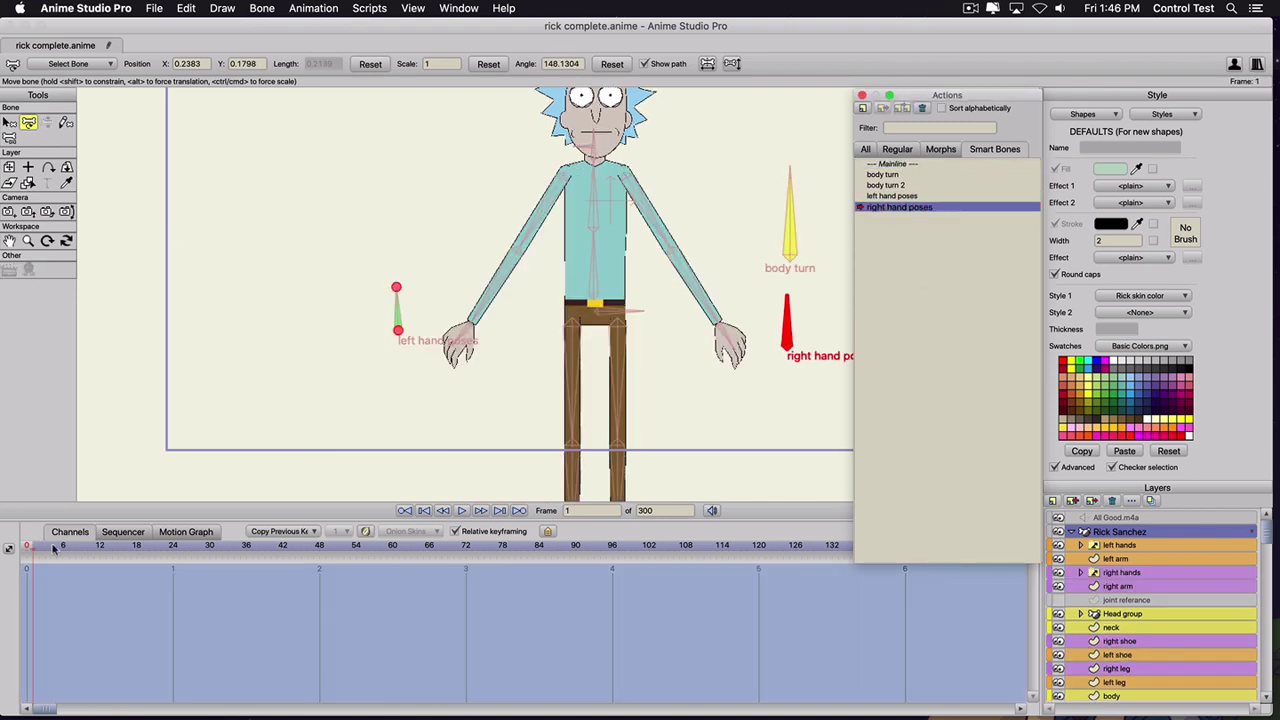
left_click(1128, 578)
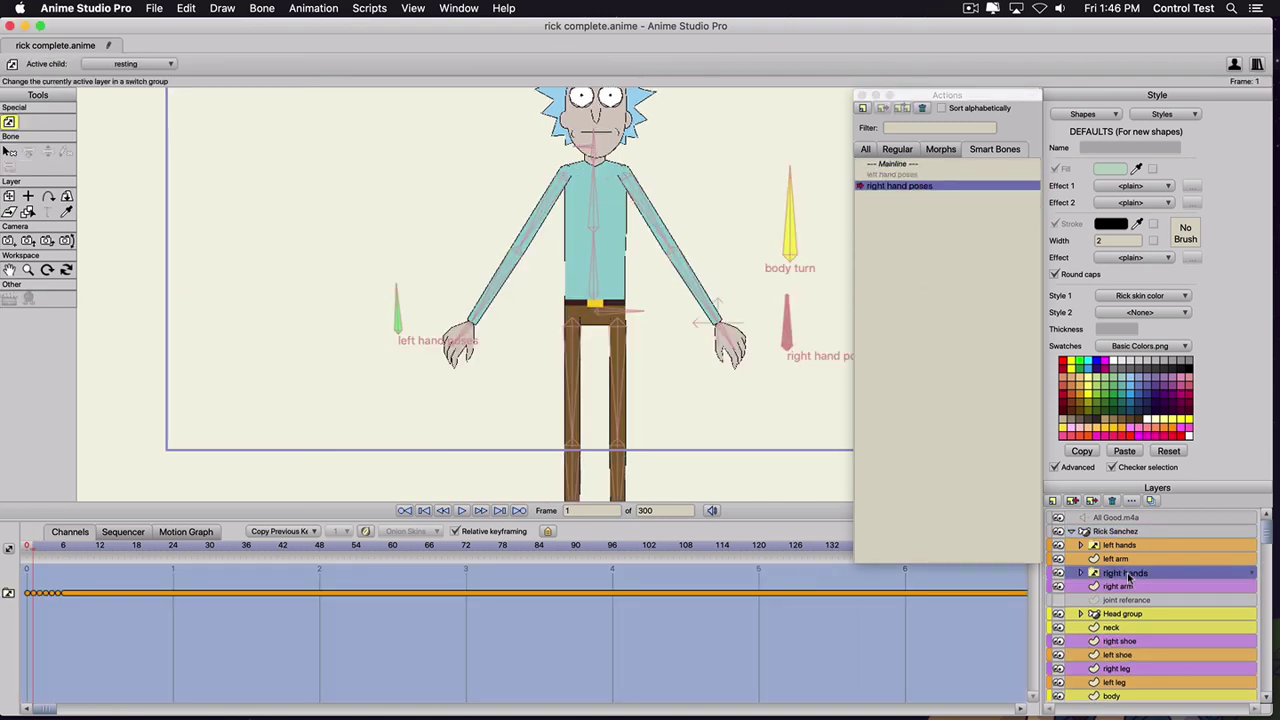
left_click(62, 548)
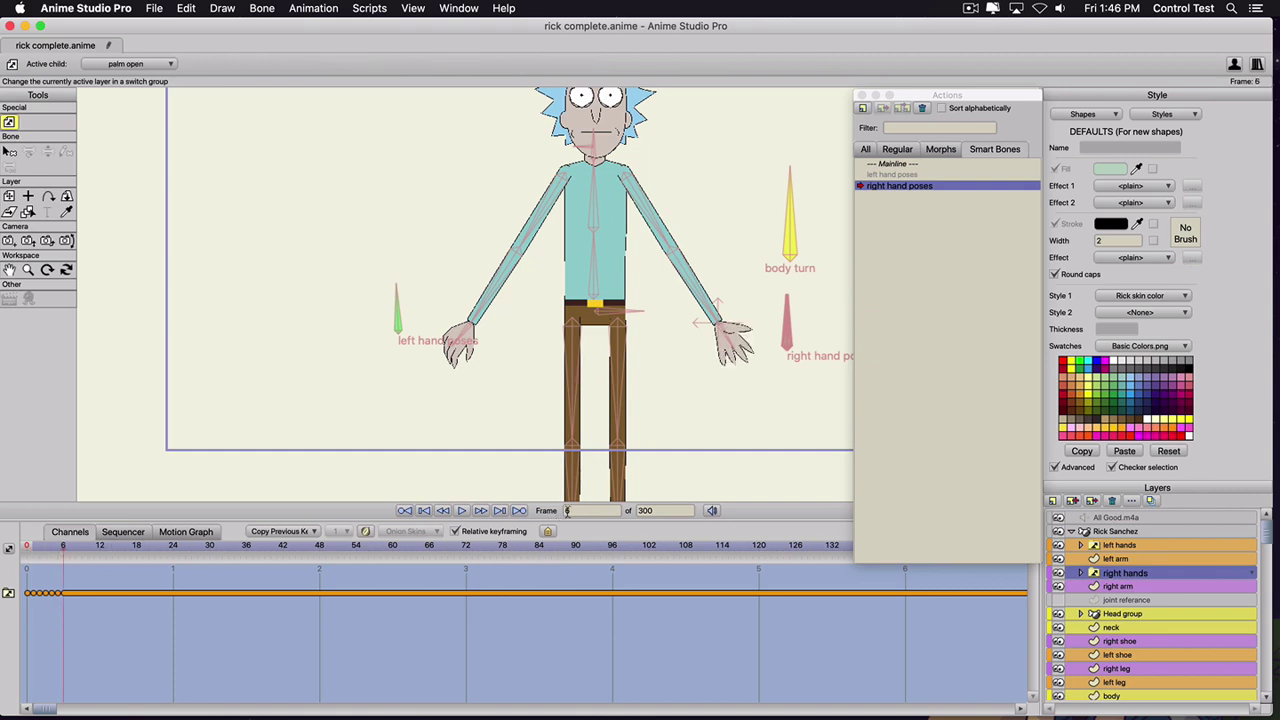
left_click(1112, 531)
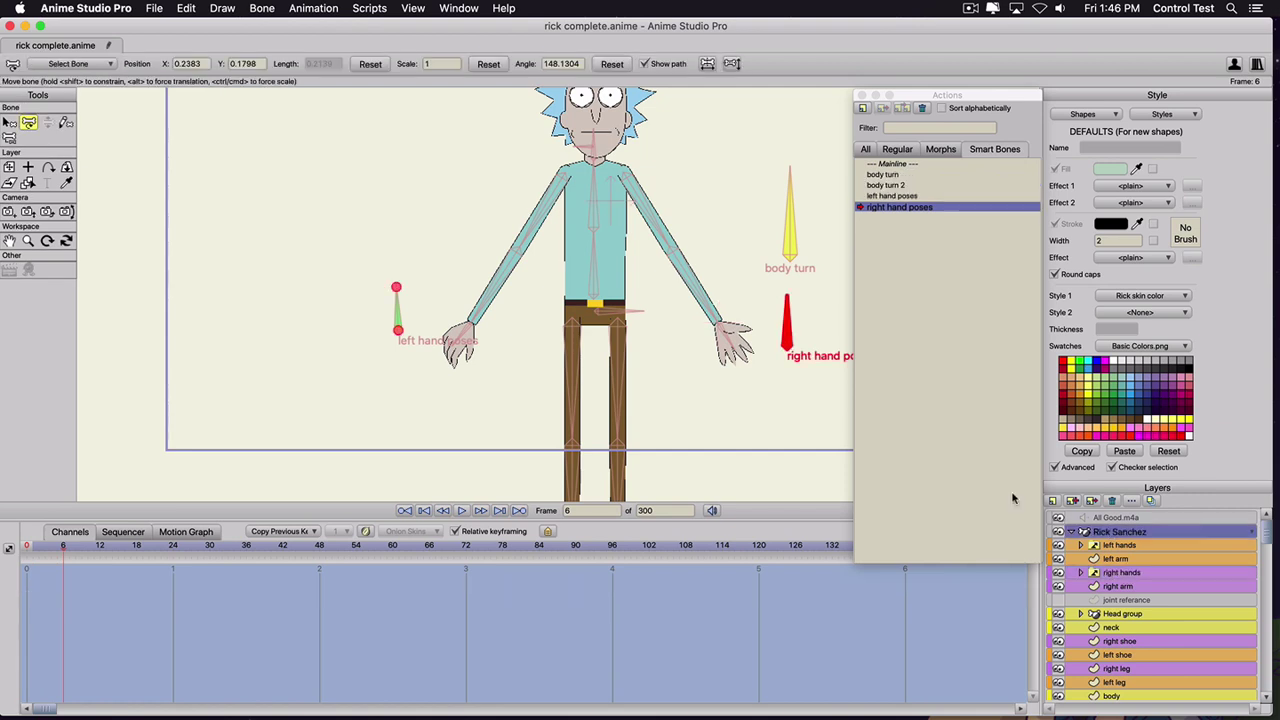
left_click_drag(792, 322, 831, 355)
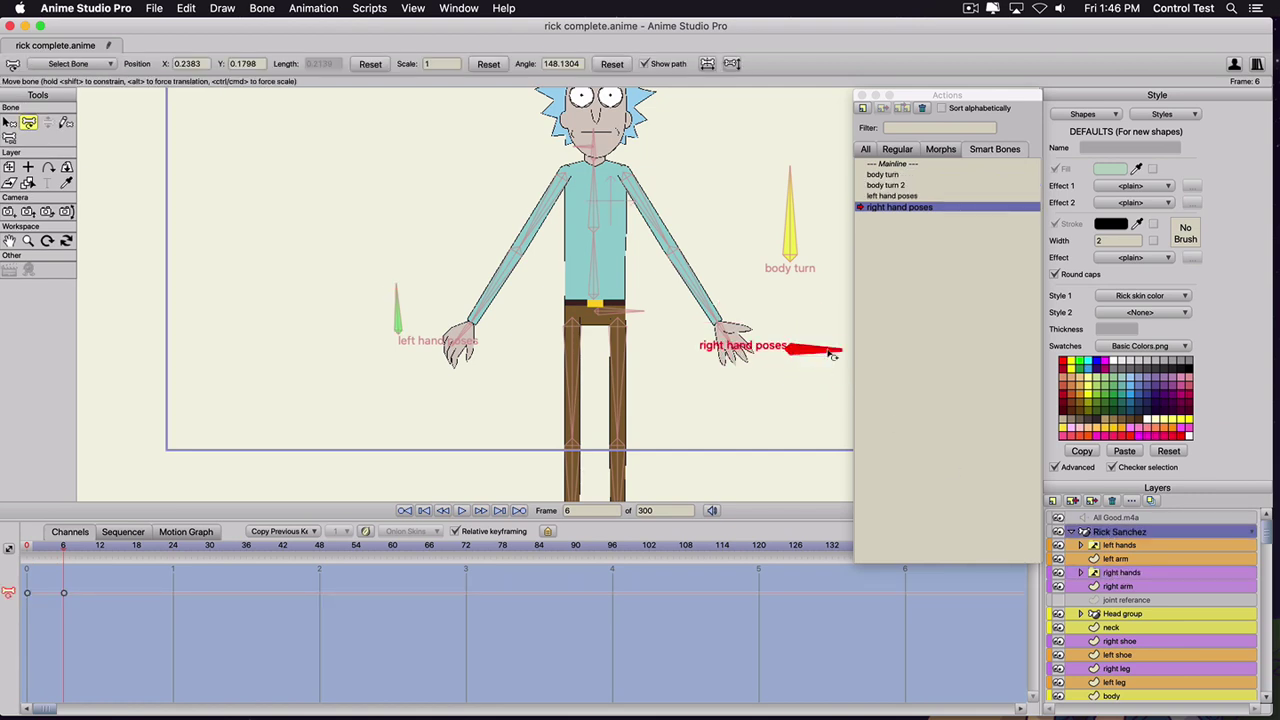
left_click(397, 305)
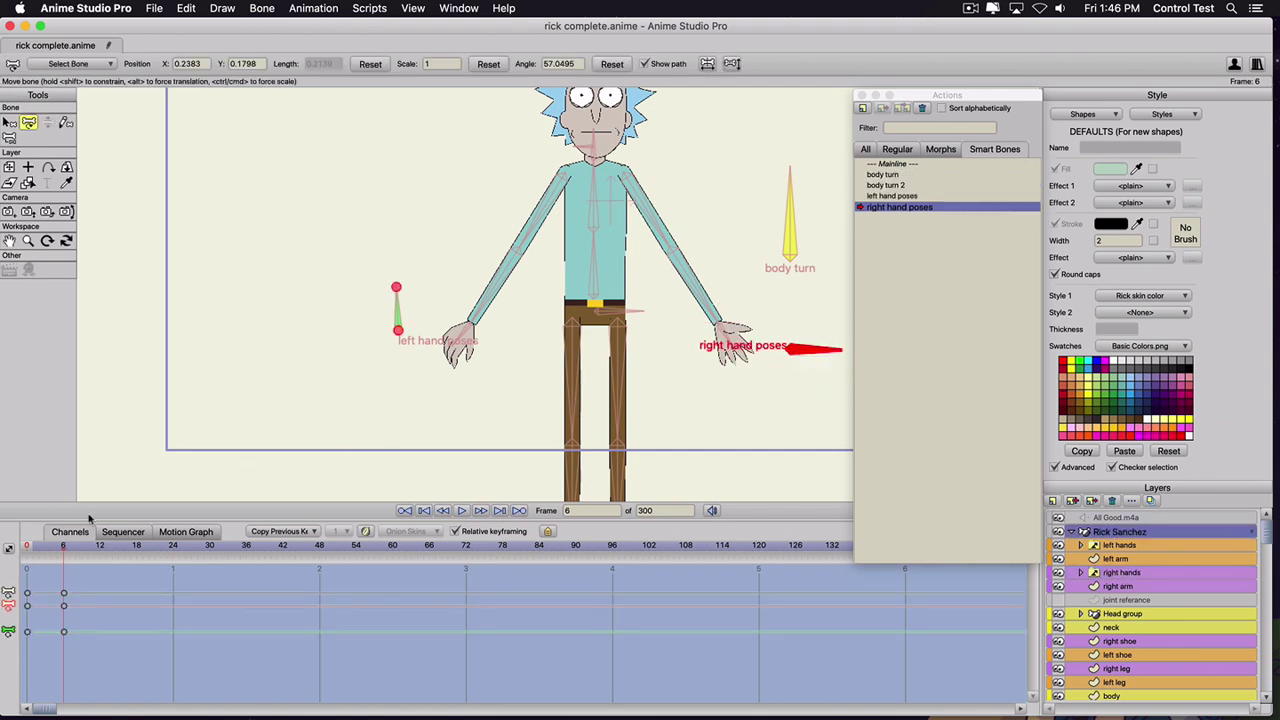
left_click(50, 551)
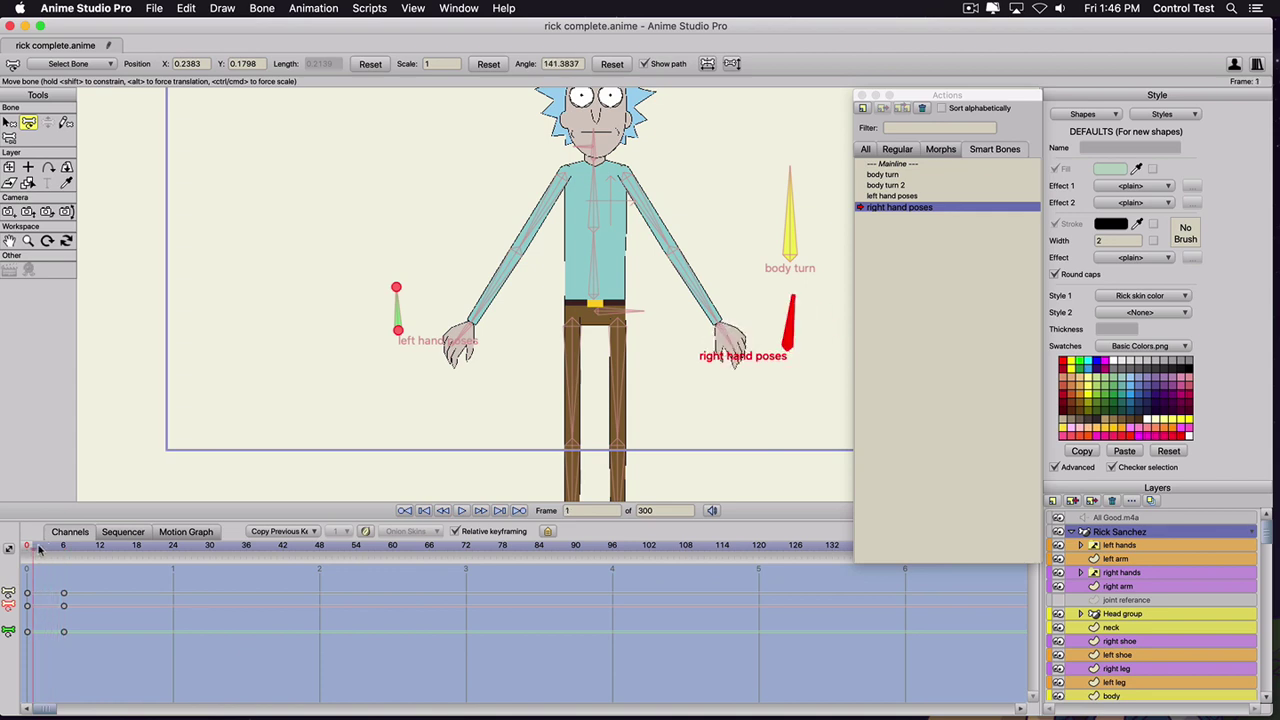
left_click_drag(62, 548, 11, 552)
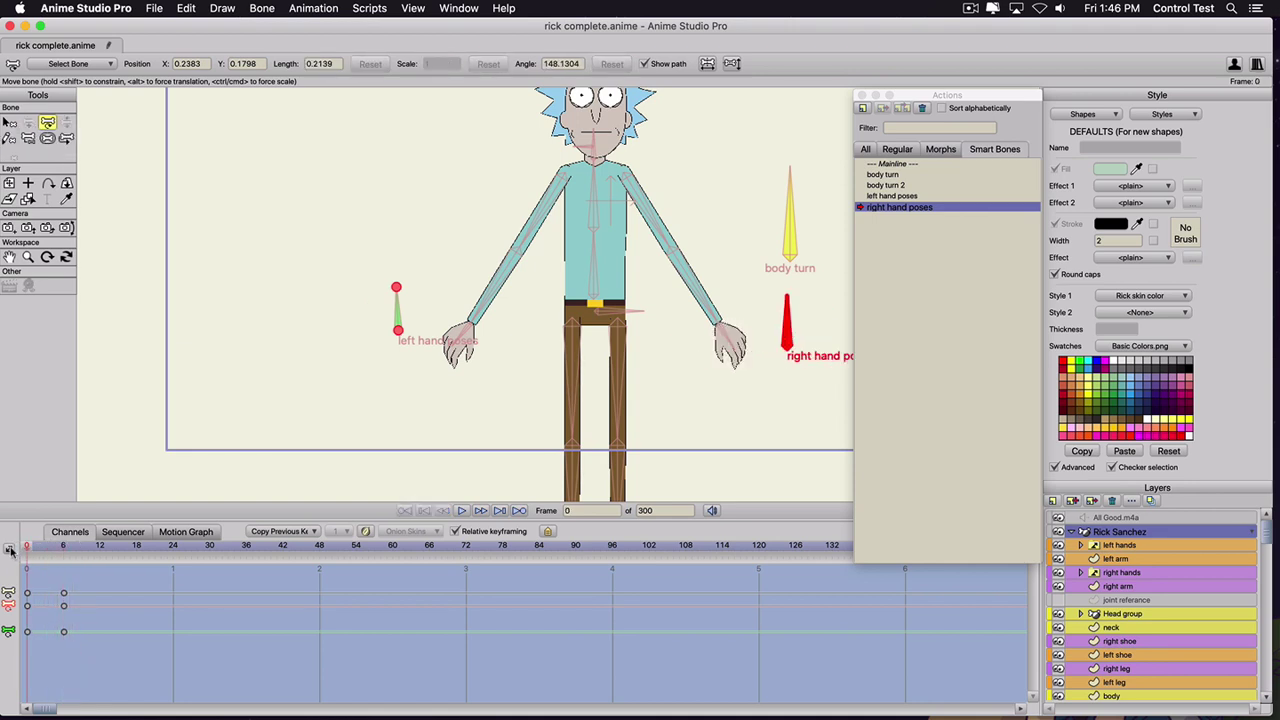
- Return to the mainline and delete the hand pose bones' rotation keyframes at frame 10
double_click(884, 166)
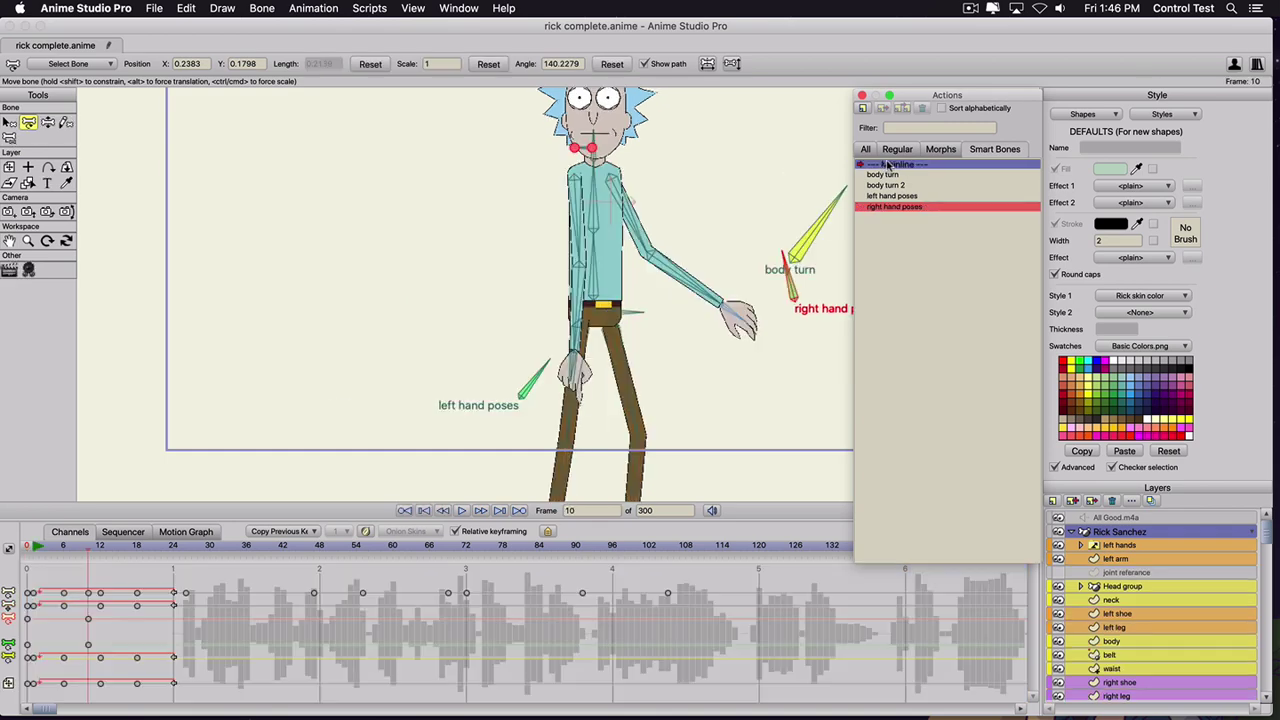
left_click(32, 547)
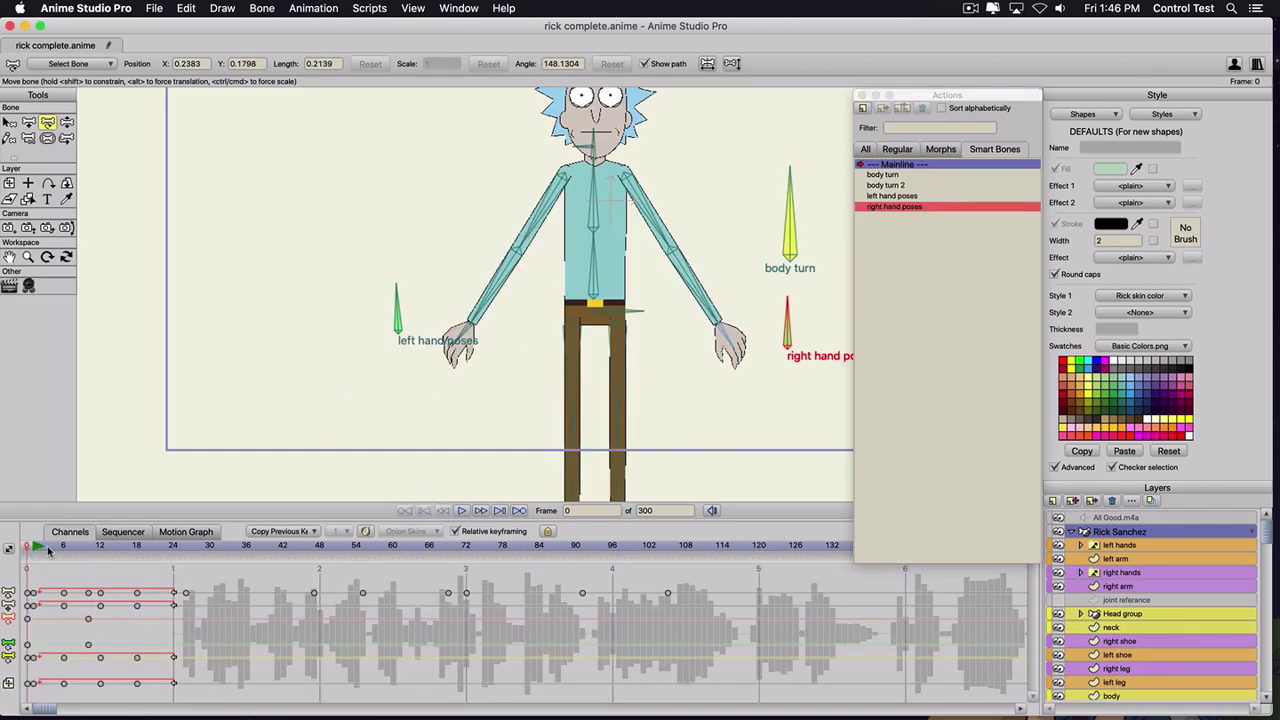
mouse_move(48, 549)
left_mouse_down()
mouse_move(83, 552)
mouse_move(37, 552)
left_mouse_up()
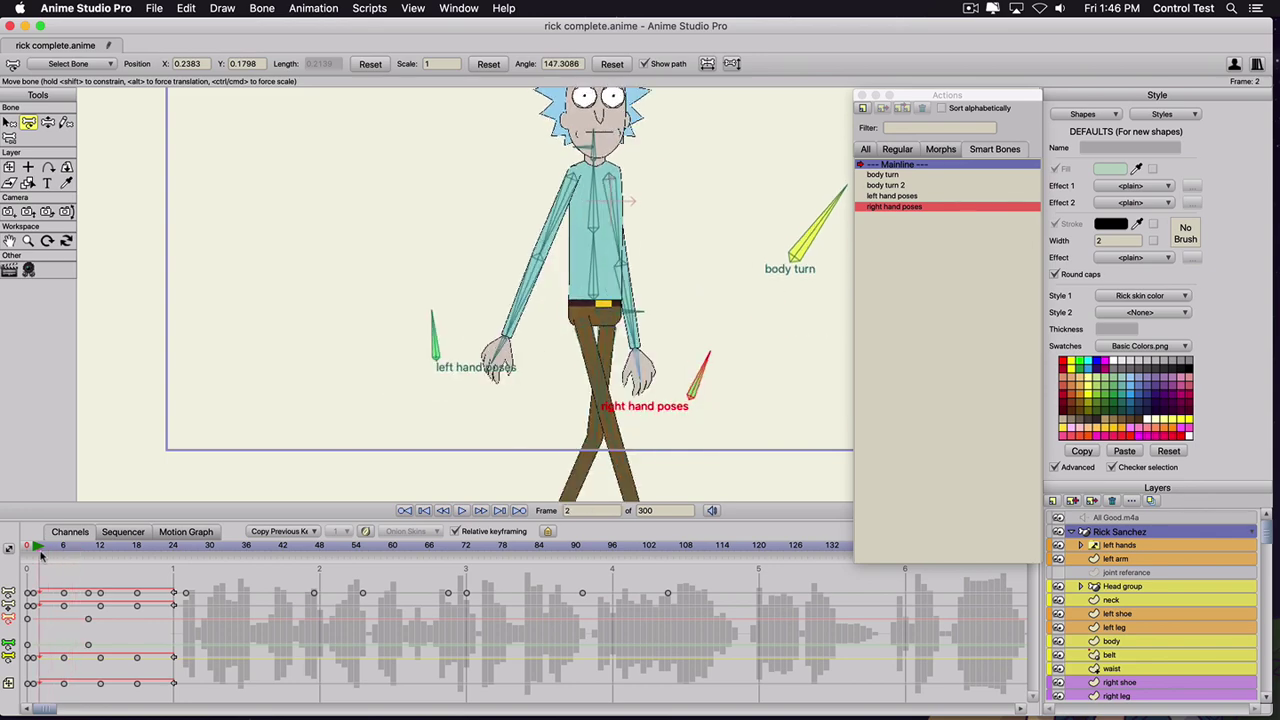
left_click(88, 646)
key("Delete")
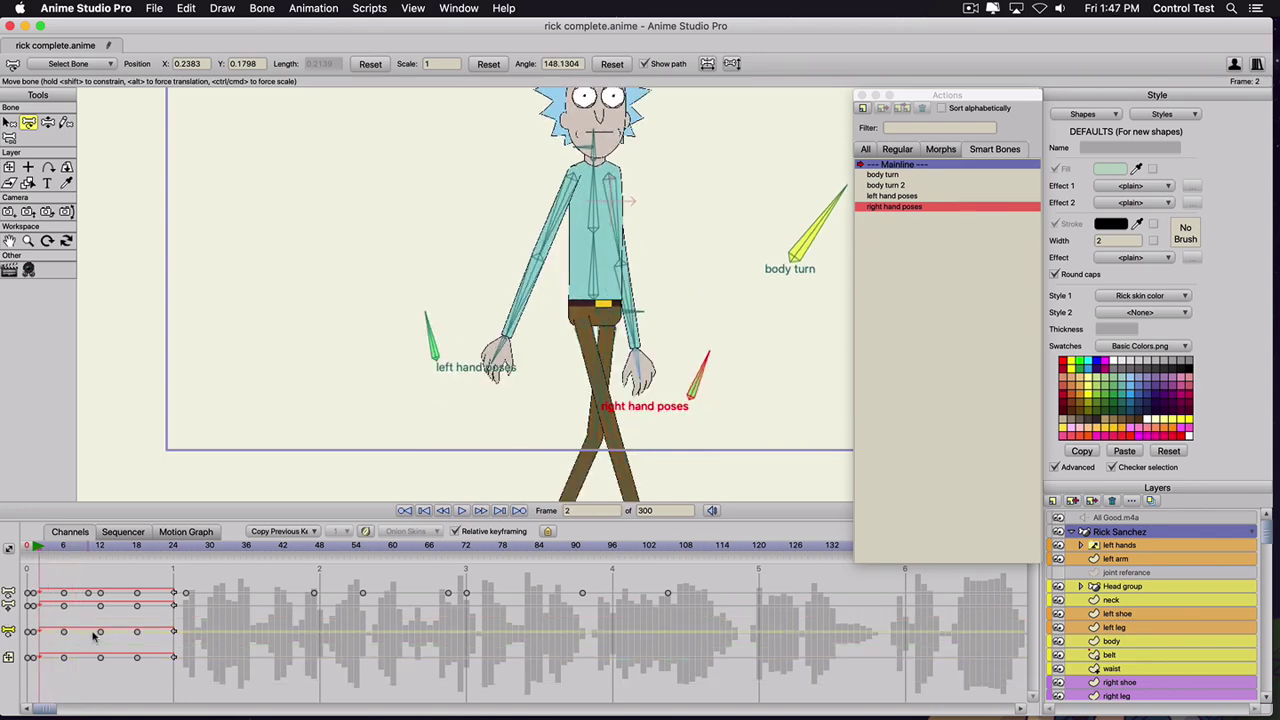
- Return the mainline timeline to frame 0
scroll(547, 422, "down", 3)
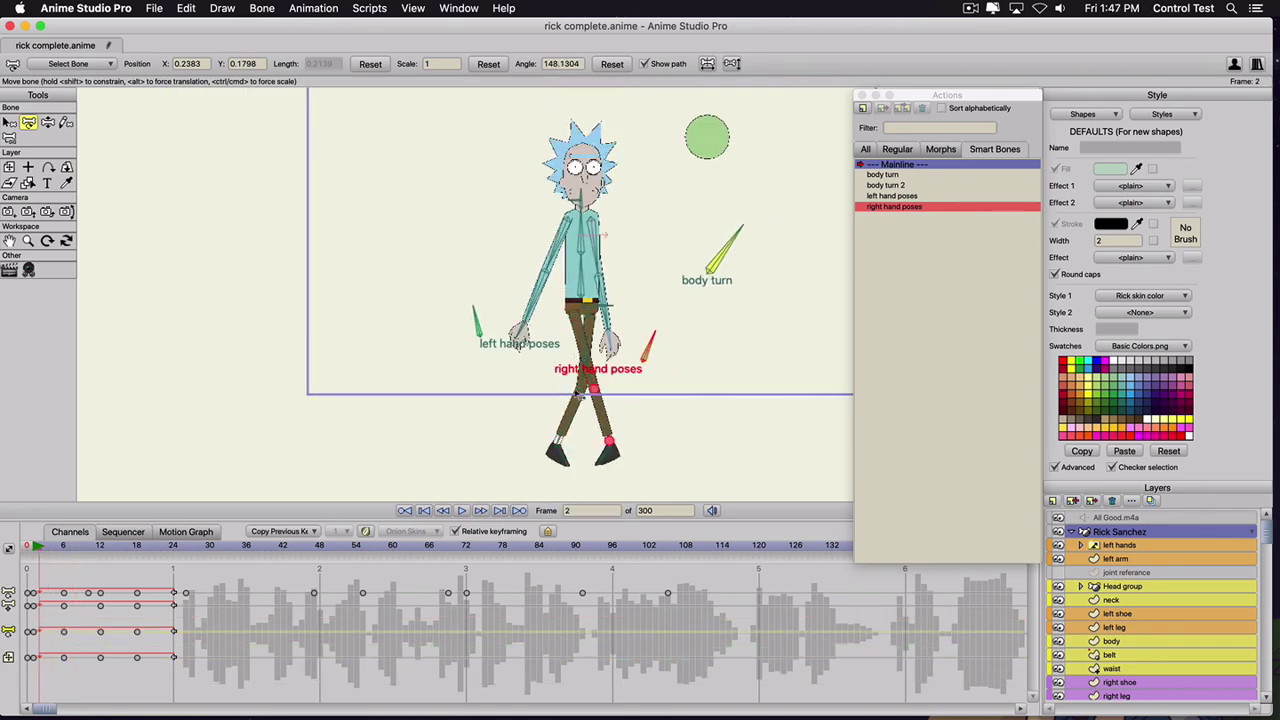
scroll(587, 468, "up", 3)
left_click_drag(511, 434, 491, 302)
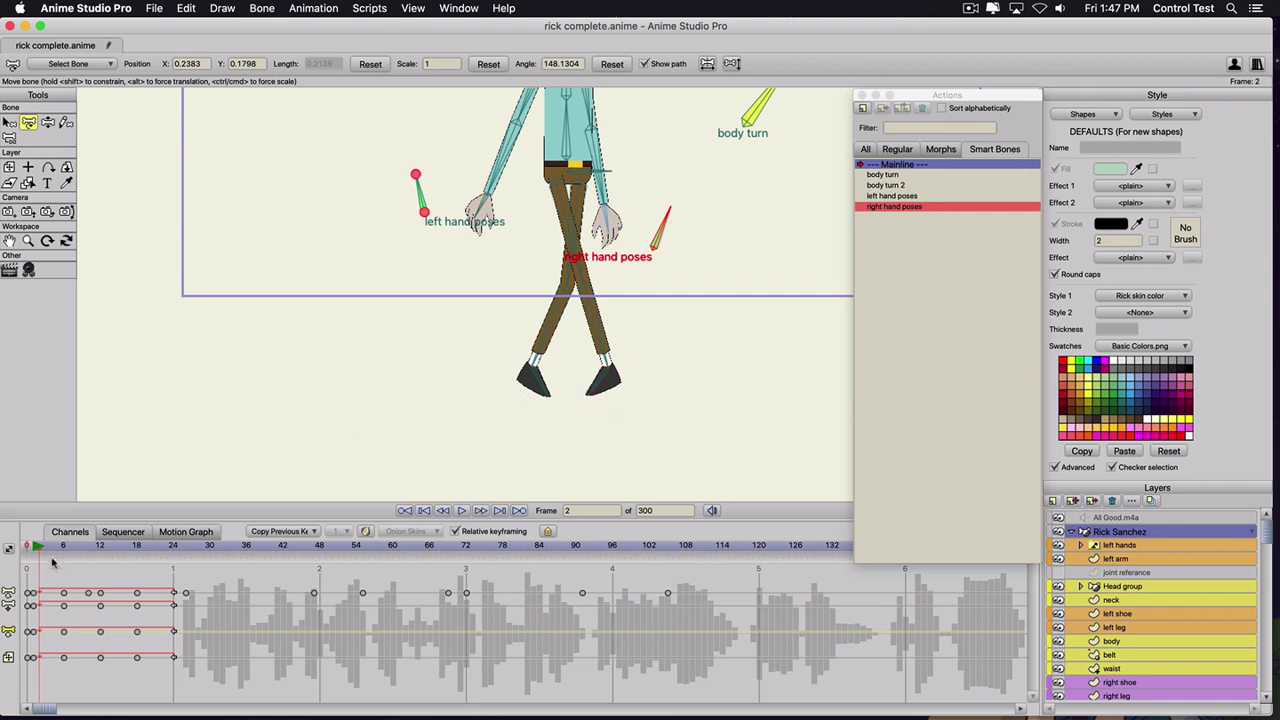
left_click_drag(41, 548, 15, 548)
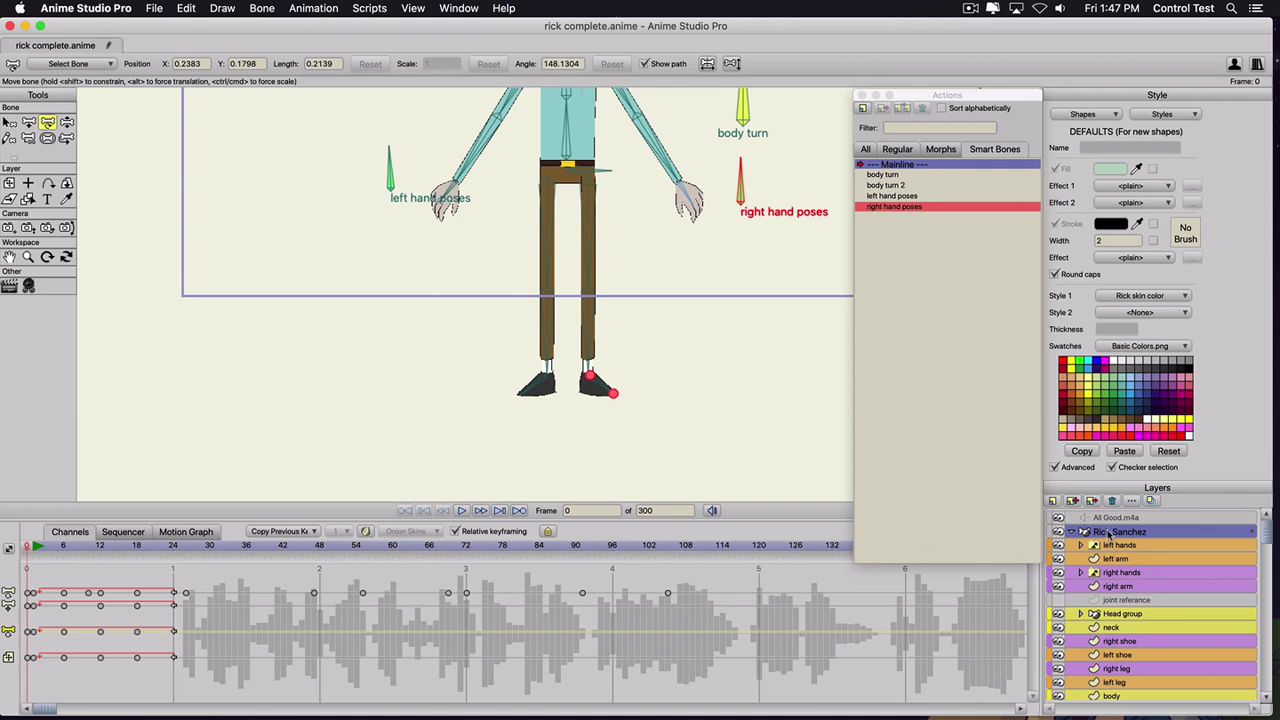
- Add a short diagonal bone beside Rick's left shoe and shrink its strength until it has no influence area
left_click(550, 398)
key("b")
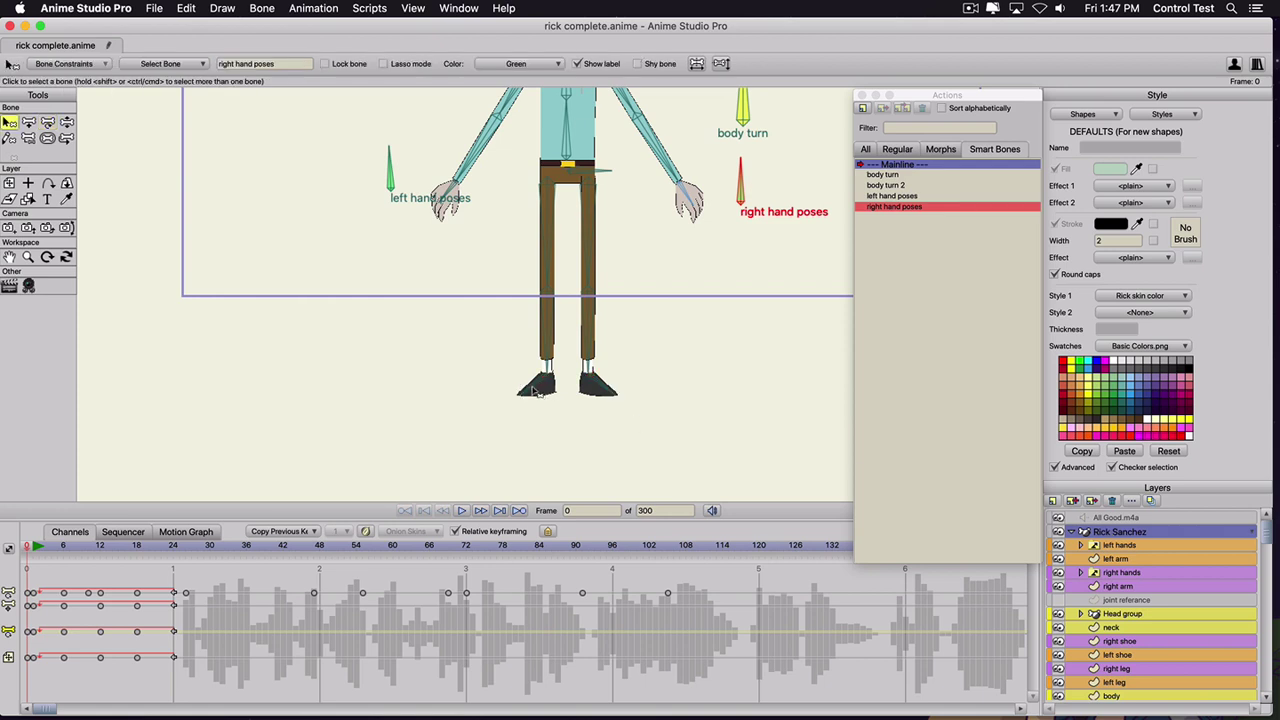
left_click(541, 392)
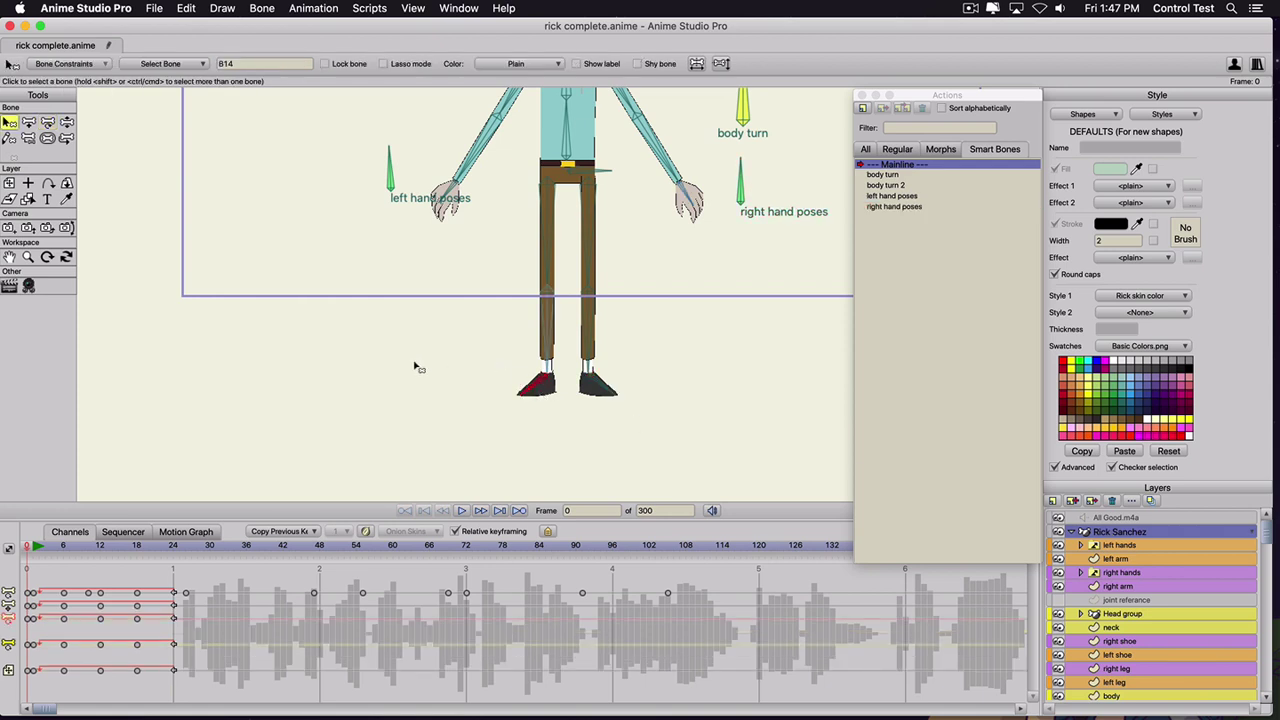
key("a")
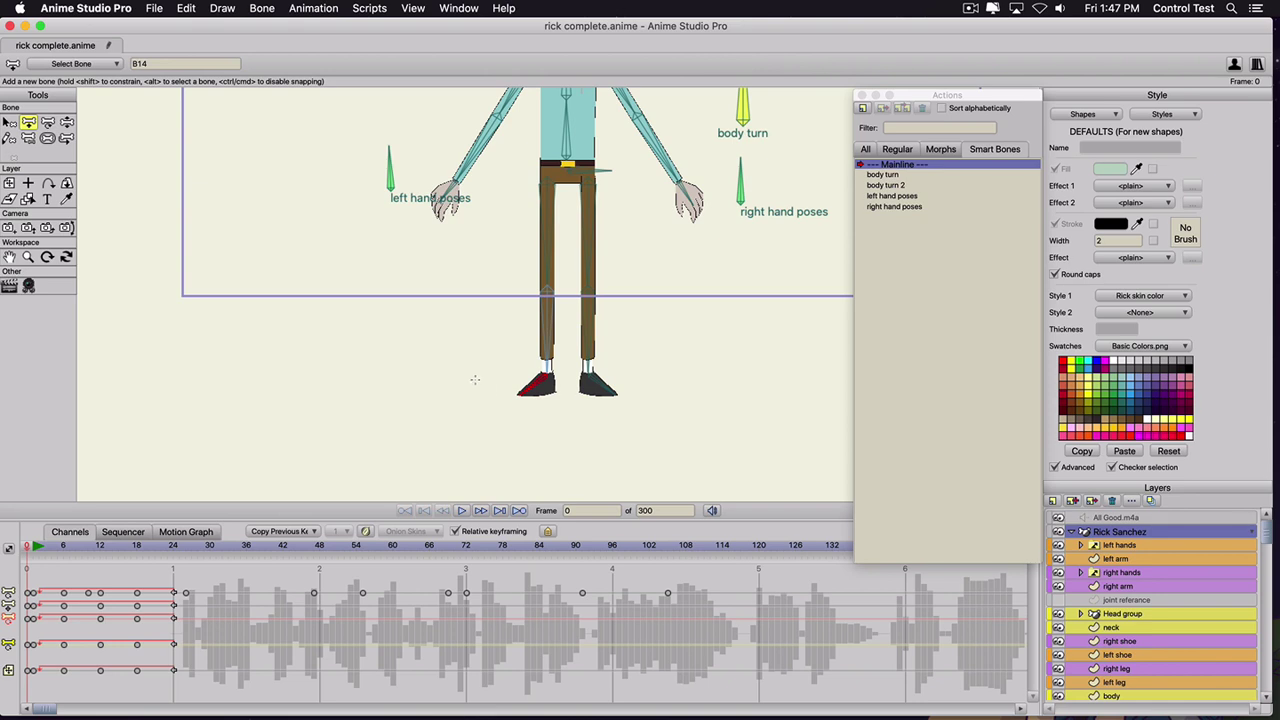
left_click_drag(467, 377, 430, 404)
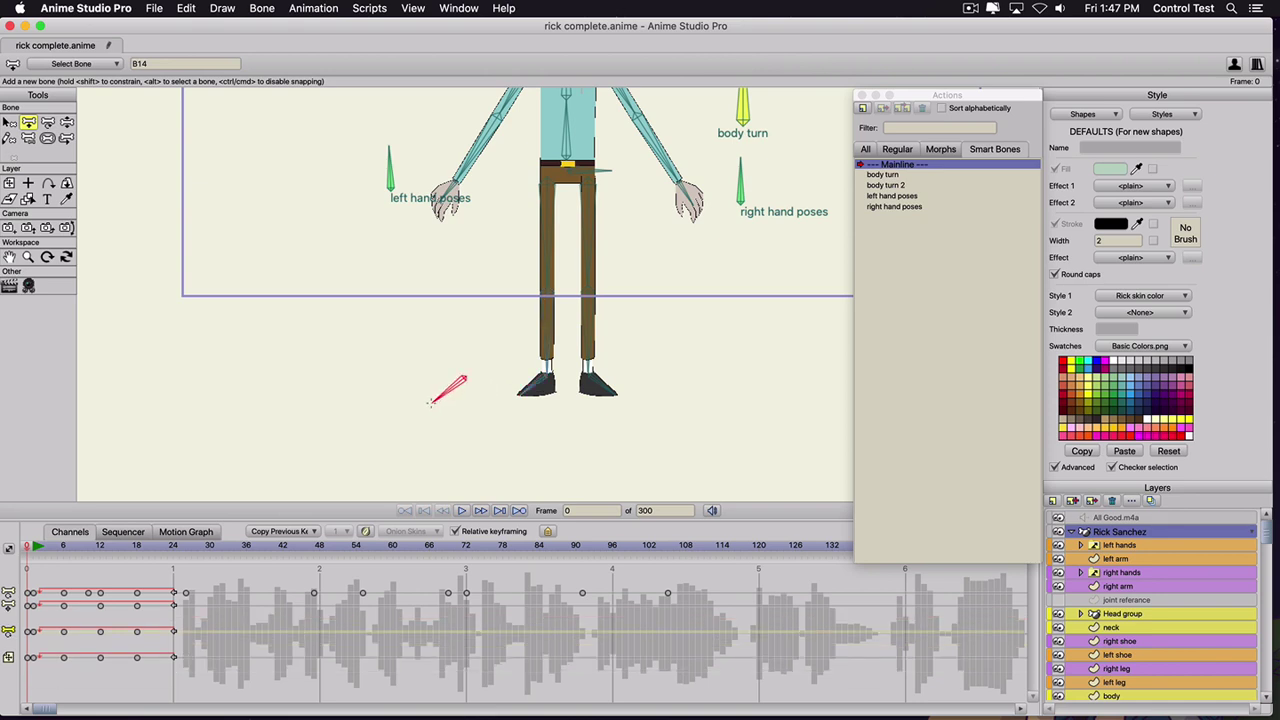
left_click(47, 138)
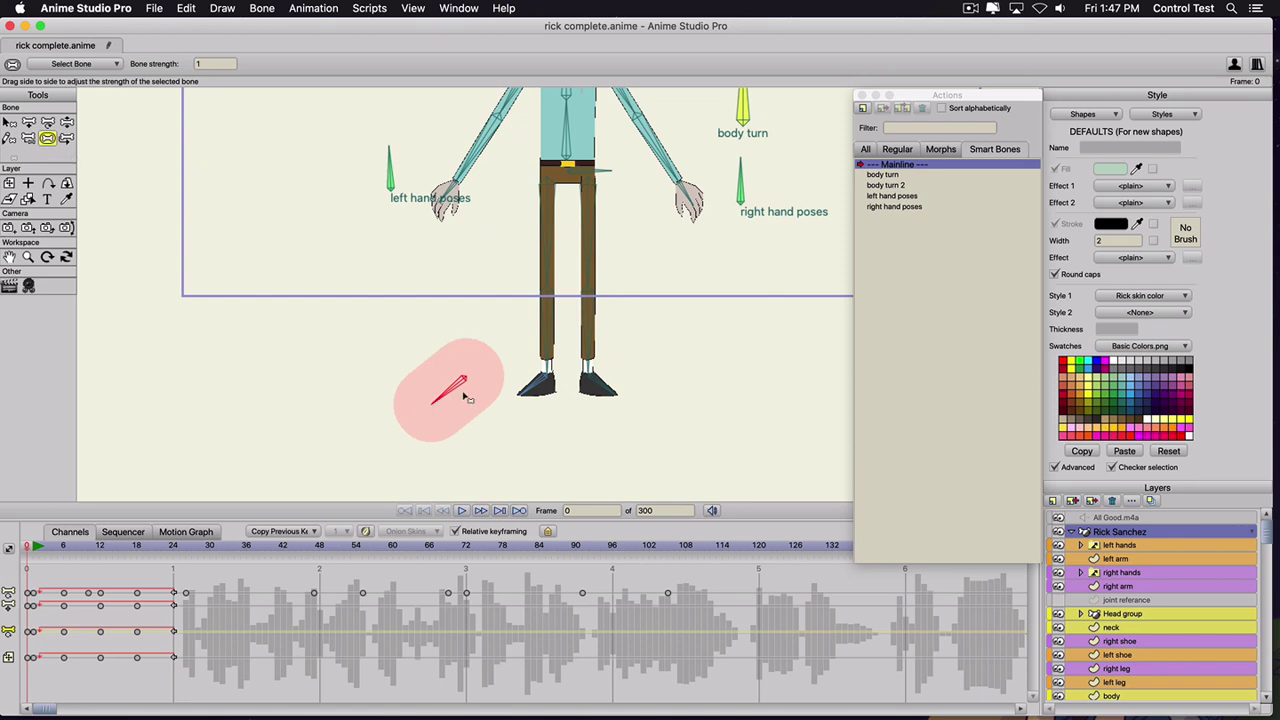
left_click_drag(456, 393, 247, 384)
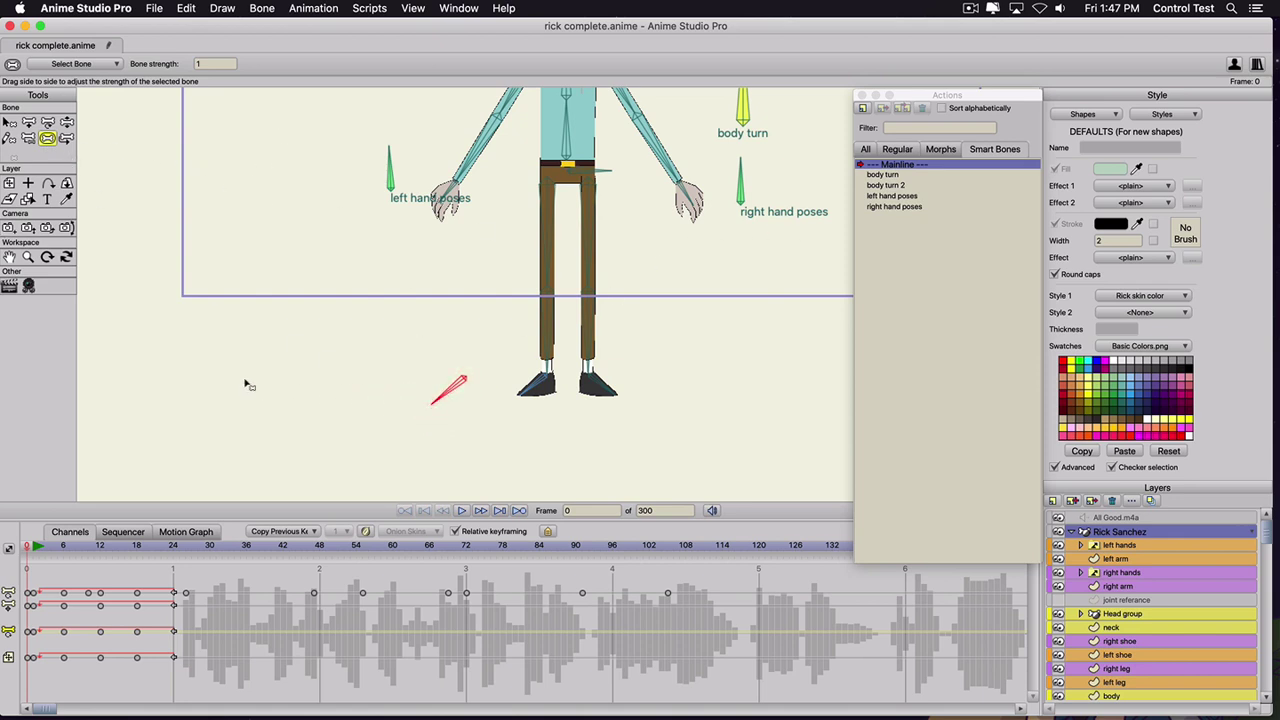
- Name the new bone beside the left shoe "left foot turn"
key("z")
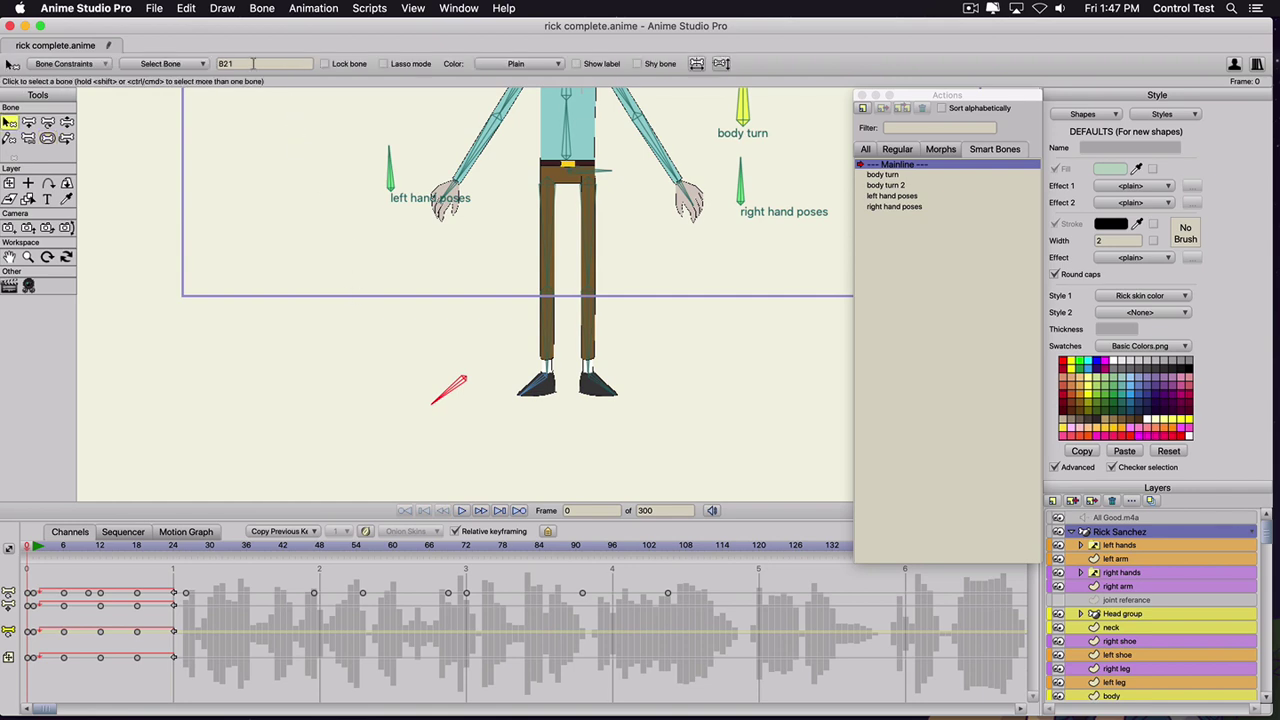
left_click(253, 63)
key("BackSpace")
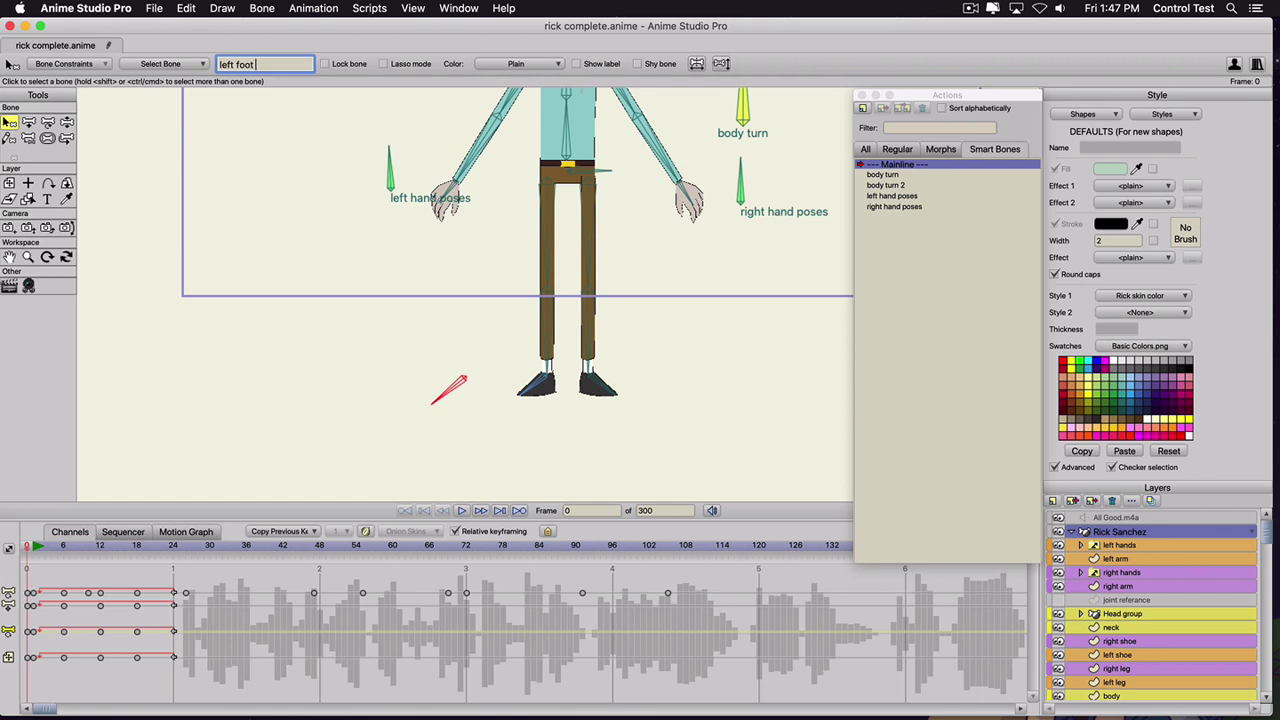
type("left foot turn")
key("Return")
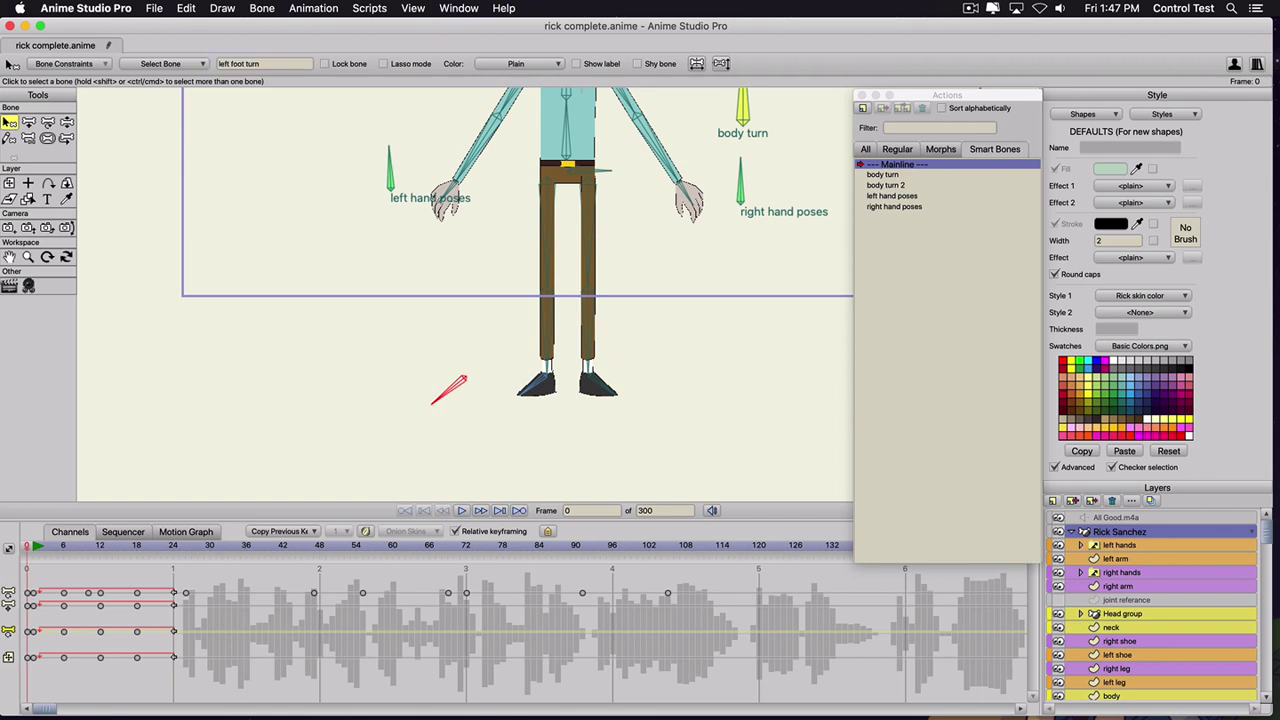
- Colour the left foot turn bone green and show its label
left_click(543, 64)
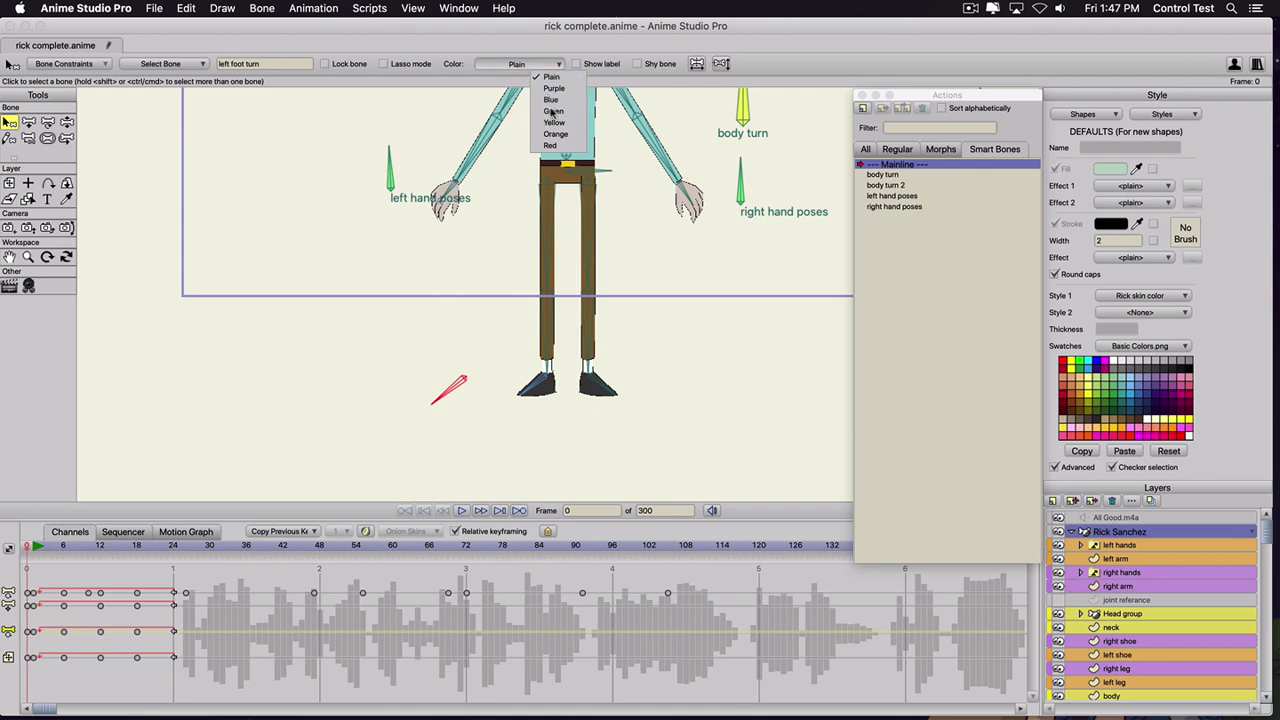
left_click(553, 111)
left_click(577, 64)
scroll(490, 372, "up", 2)
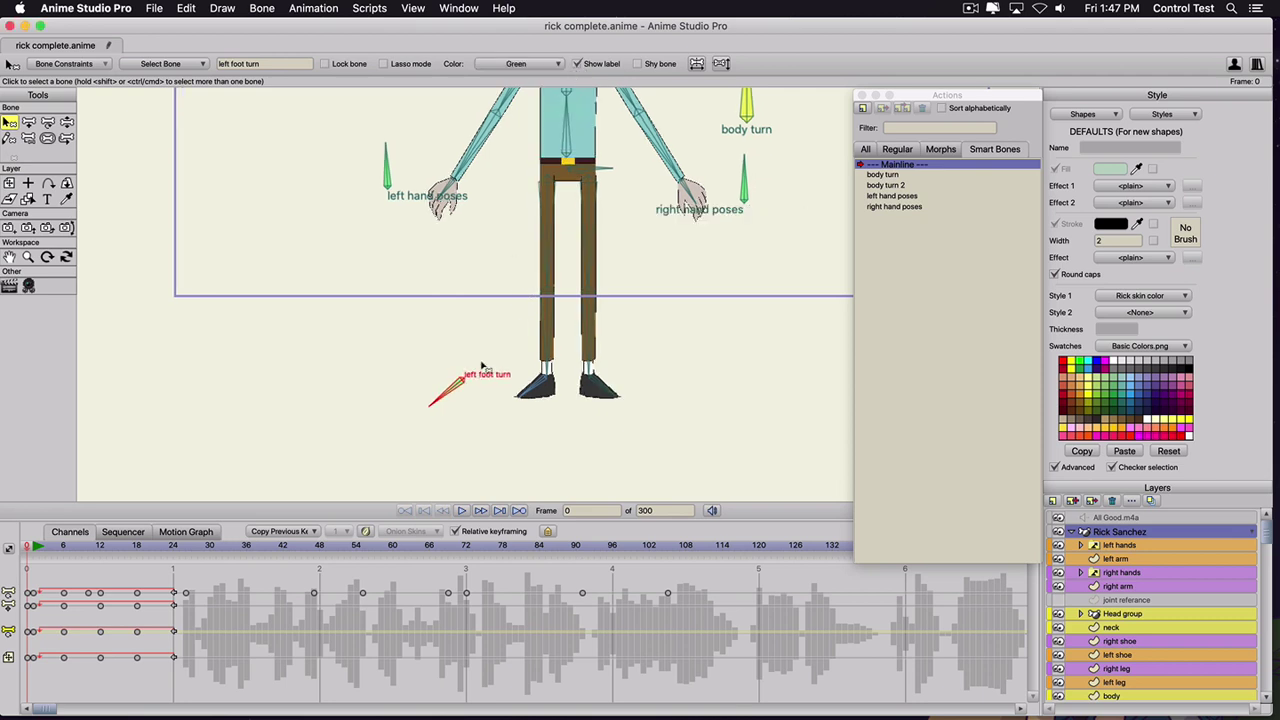
scroll(470, 395, "up", 3)
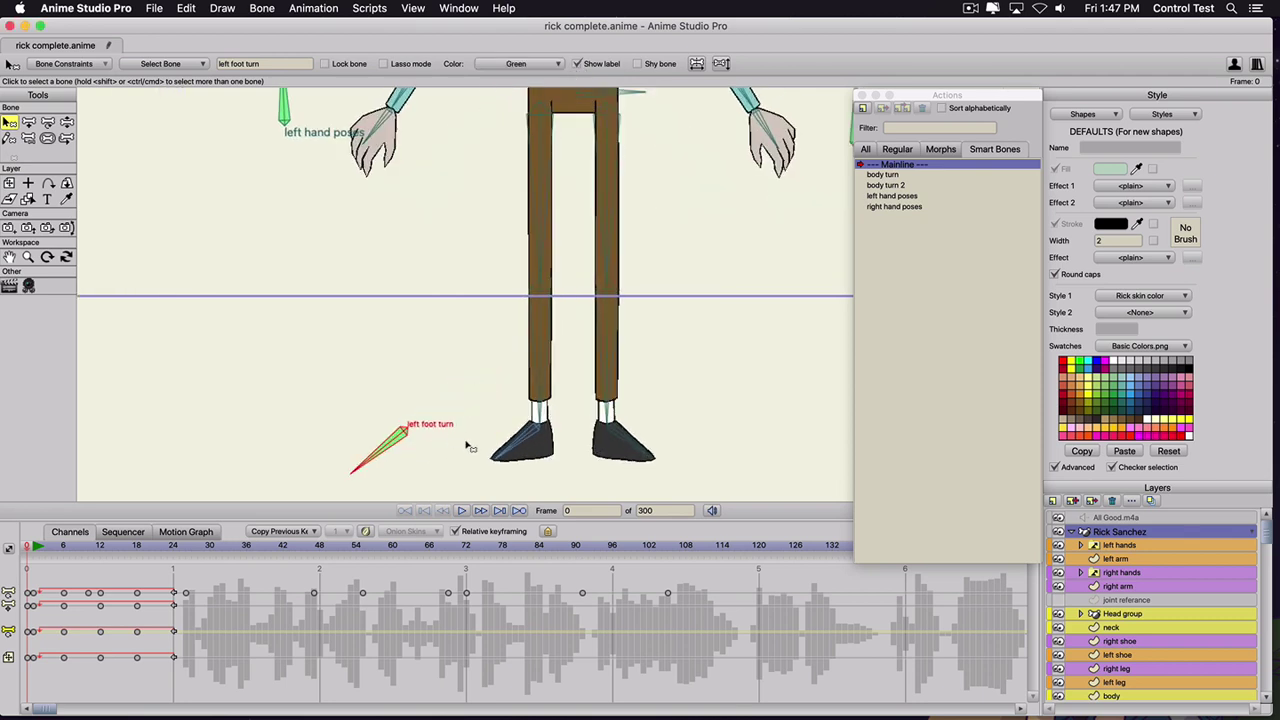
- Reopen the Actions window and create a new action named "left foot turn"
left_click(983, 153)
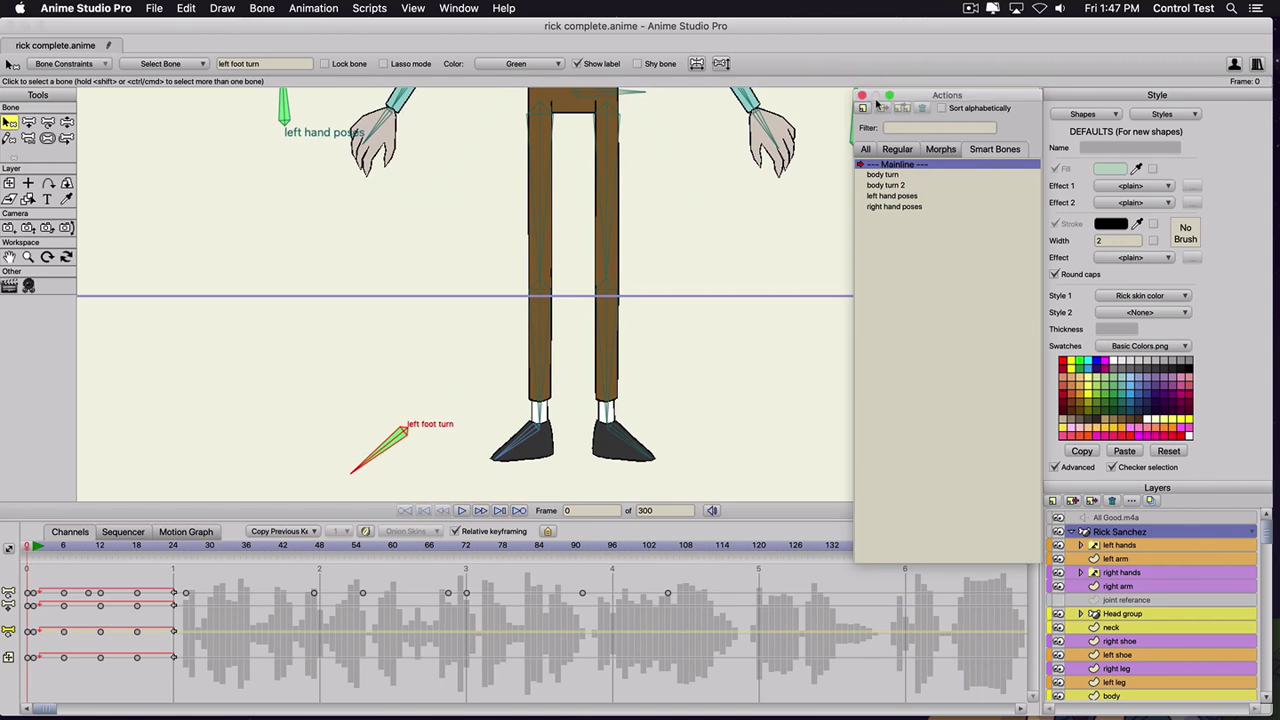
left_click(862, 95)
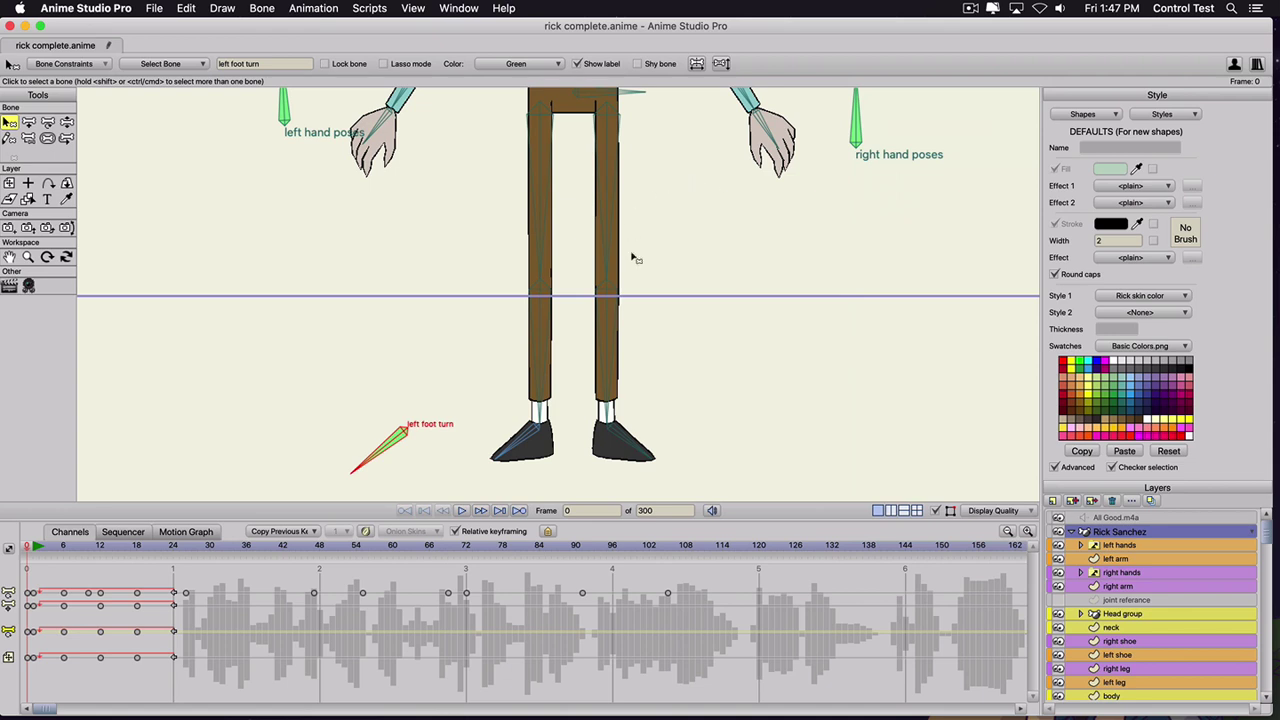
left_click(462, 12)
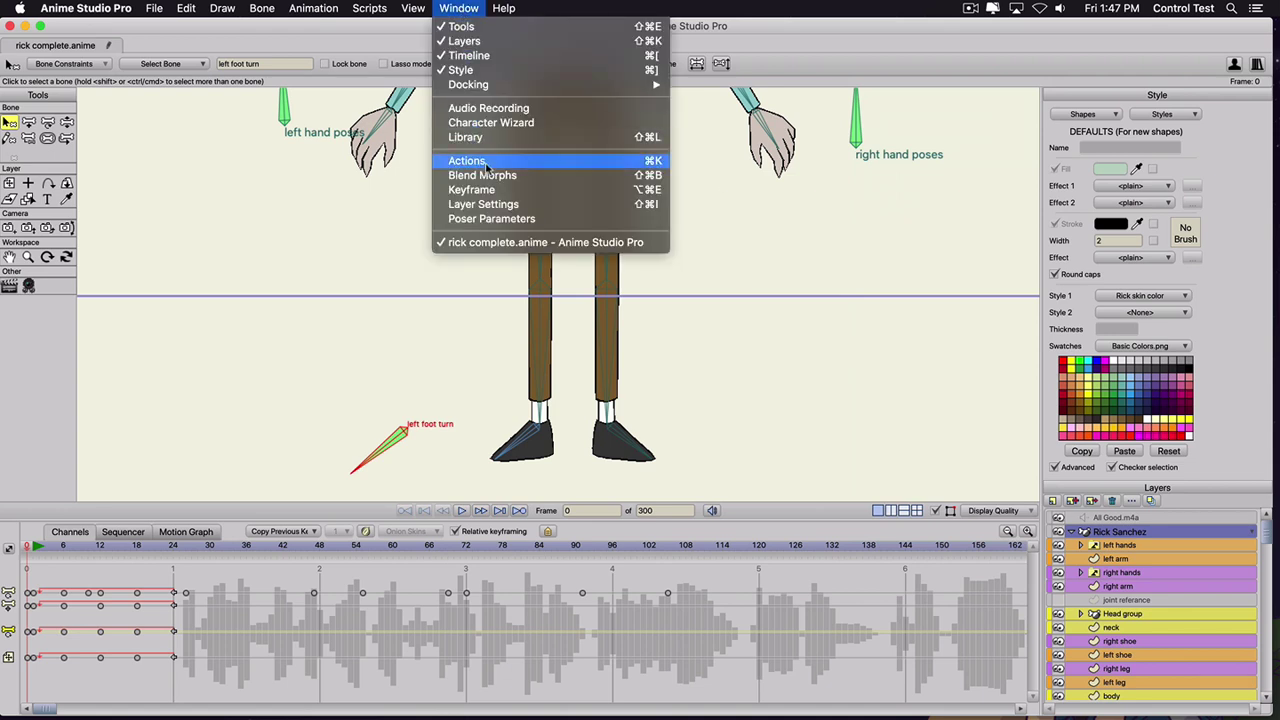
left_click(470, 160)
left_click_drag(941, 93, 861, 94)
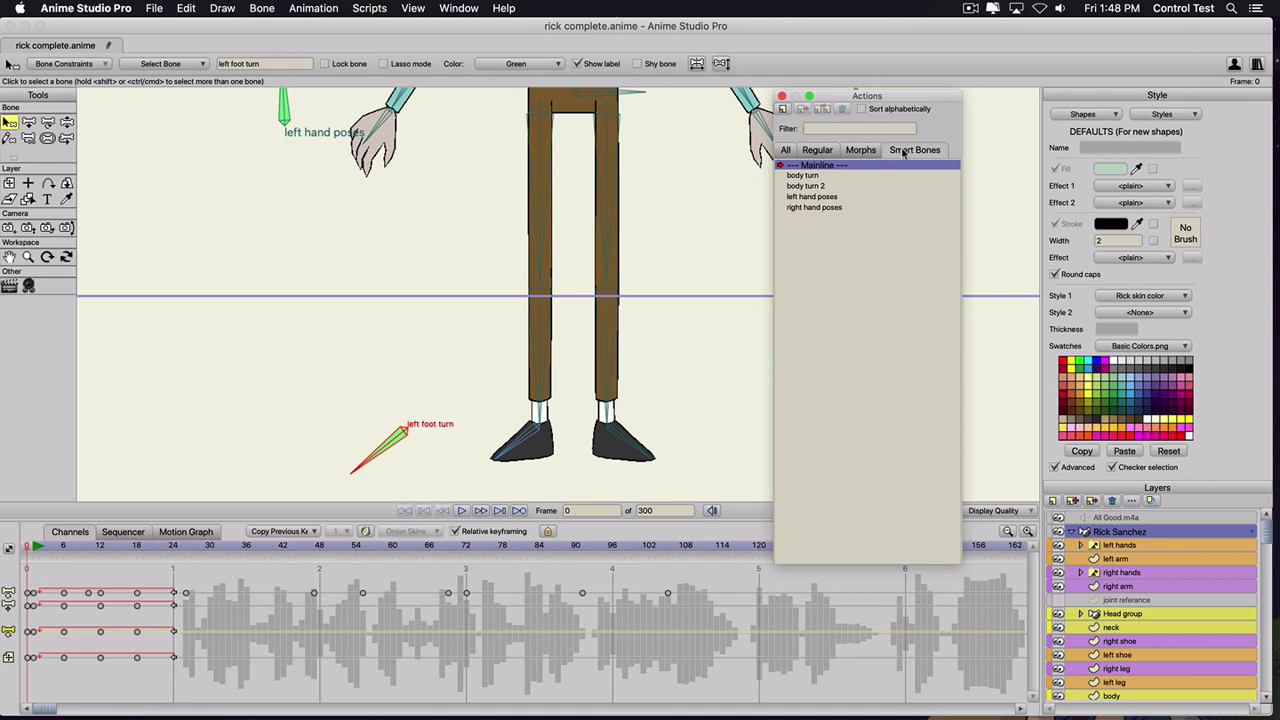
left_click(785, 110)
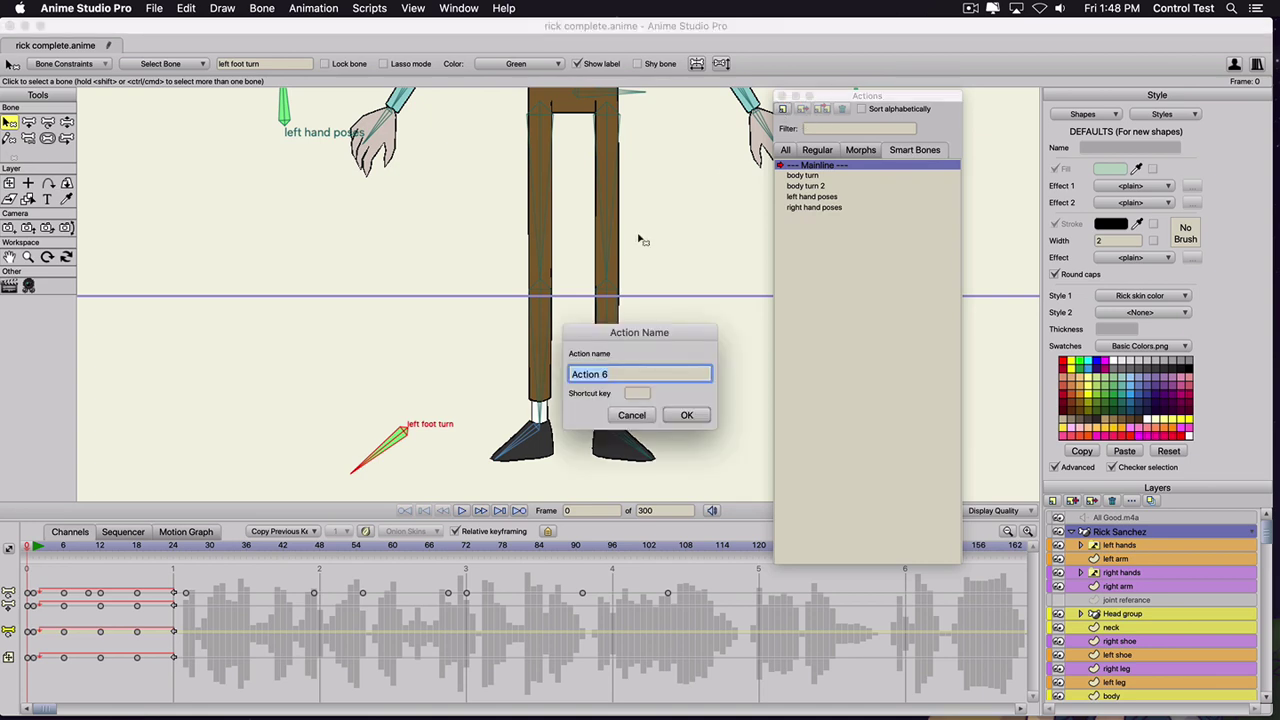
type("left foot turn")
key("Return")
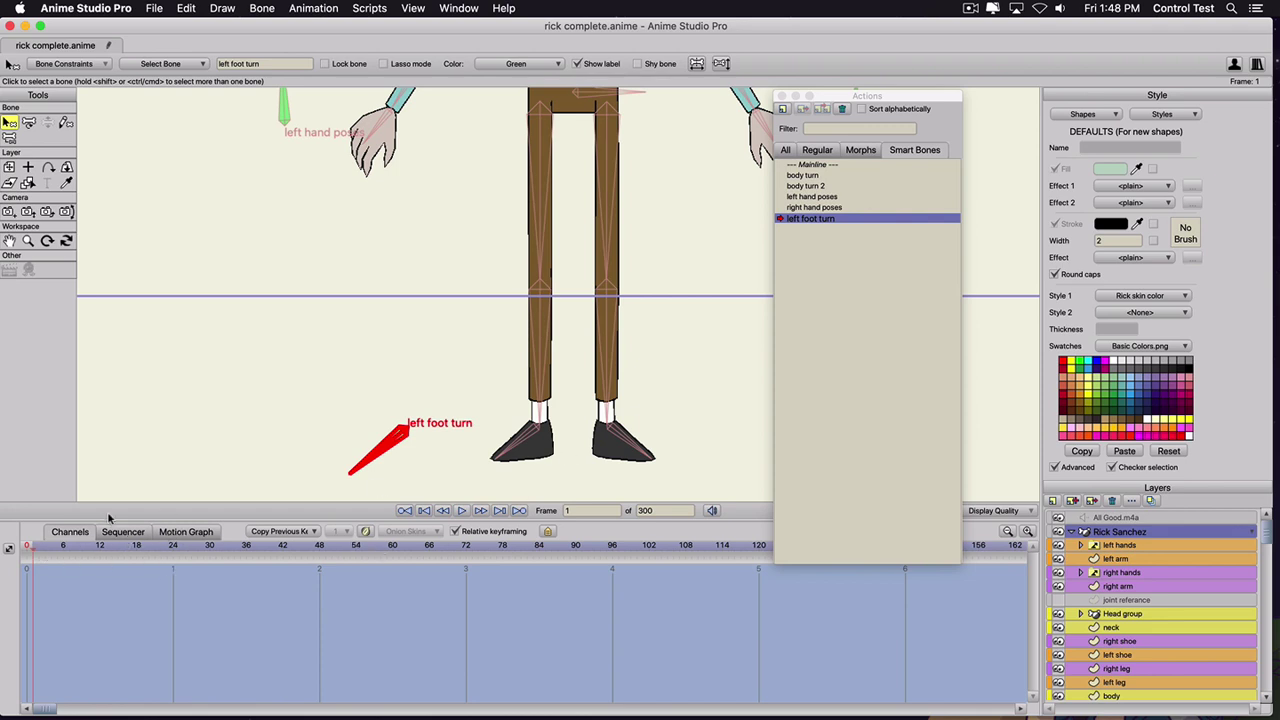
- At frame 12 of the action, rotate the left foot turn bone to point straight down, at an angle of about 51°
left_click(101, 547)
key("t")
left_click_drag(385, 456, 410, 490)
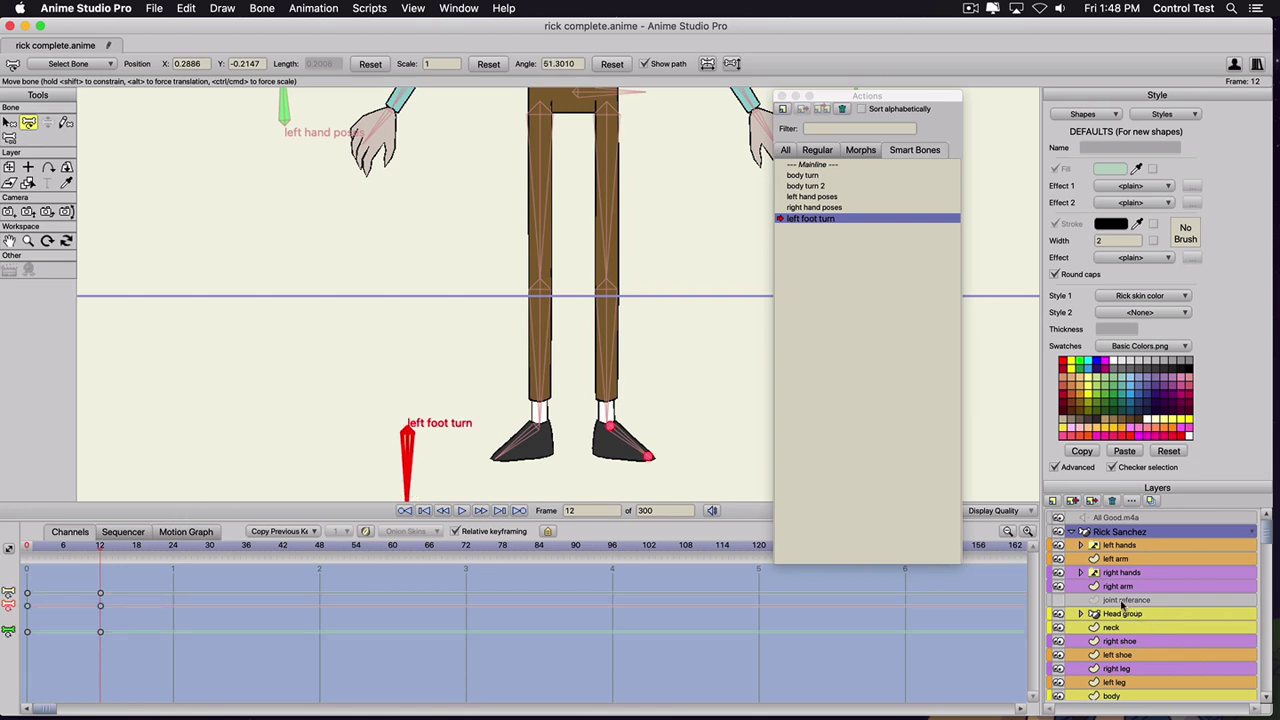
- On the left shoe layer at frame 12, move the outline points to form a front-facing shoe with its toe below the ankle
scroll(1122, 605, "down", 3)
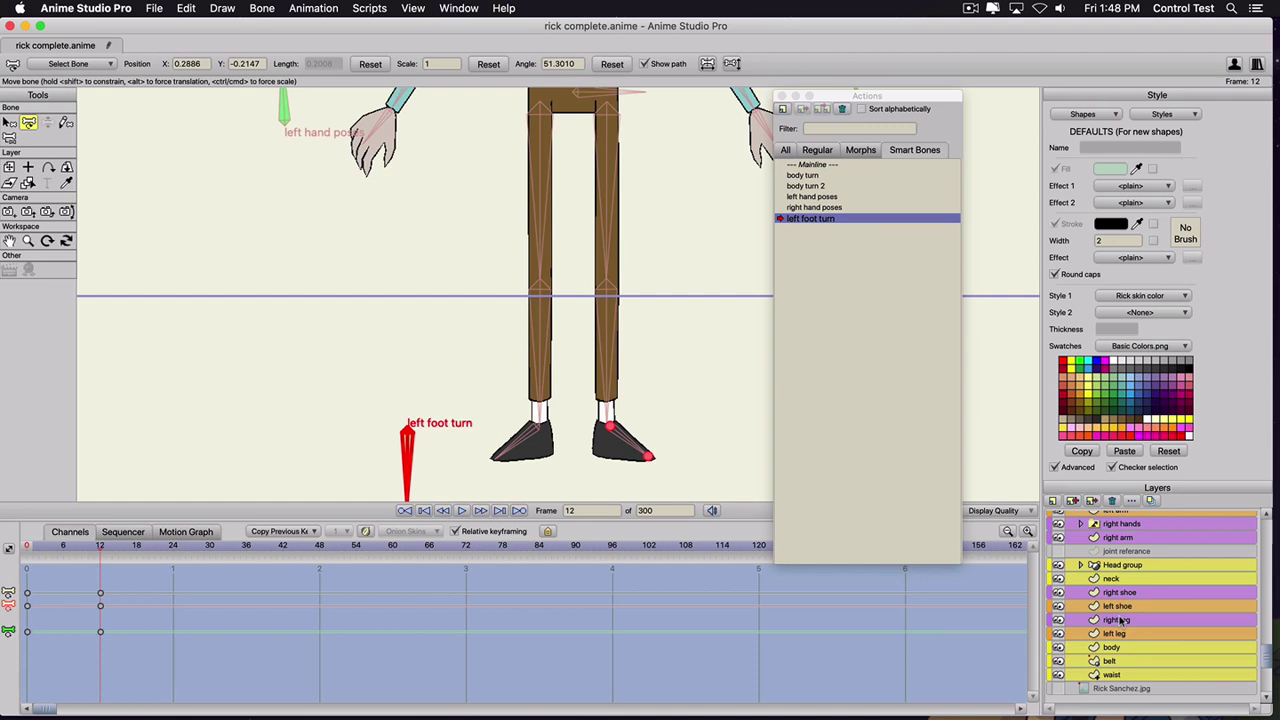
scroll(1122, 620, "up", 3)
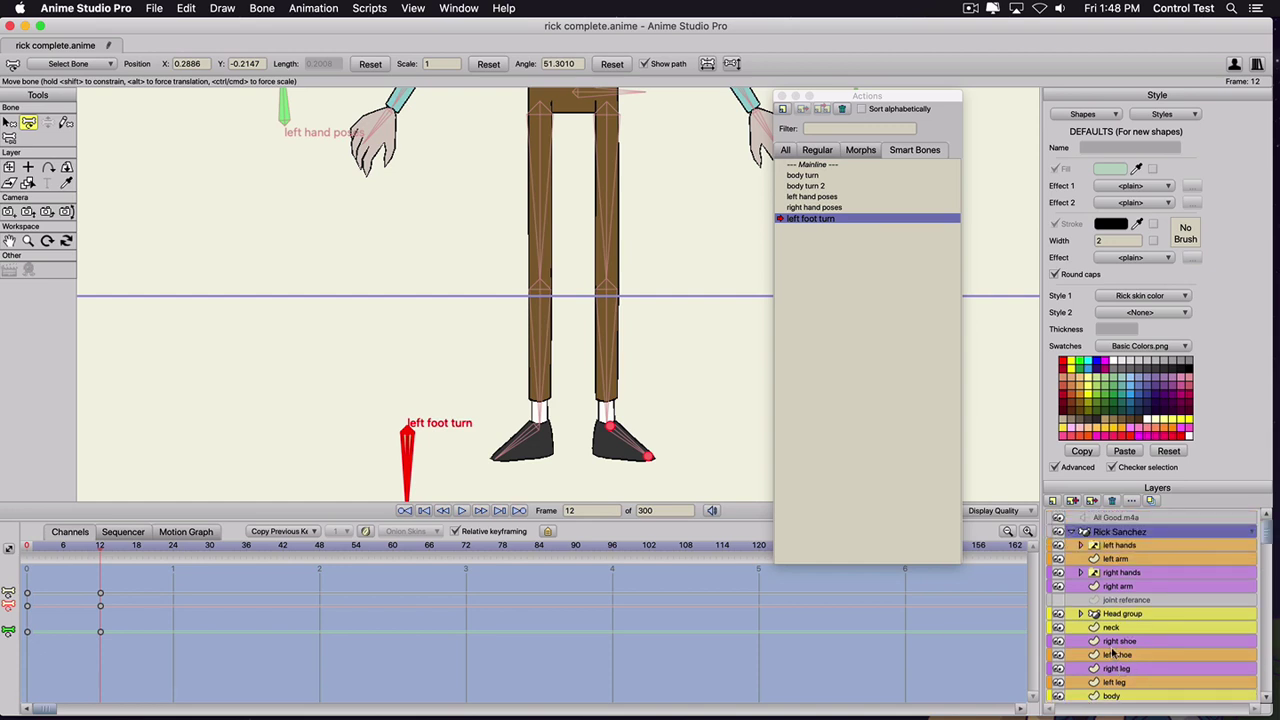
left_click(1113, 653)
scroll(480, 375, "down", 3)
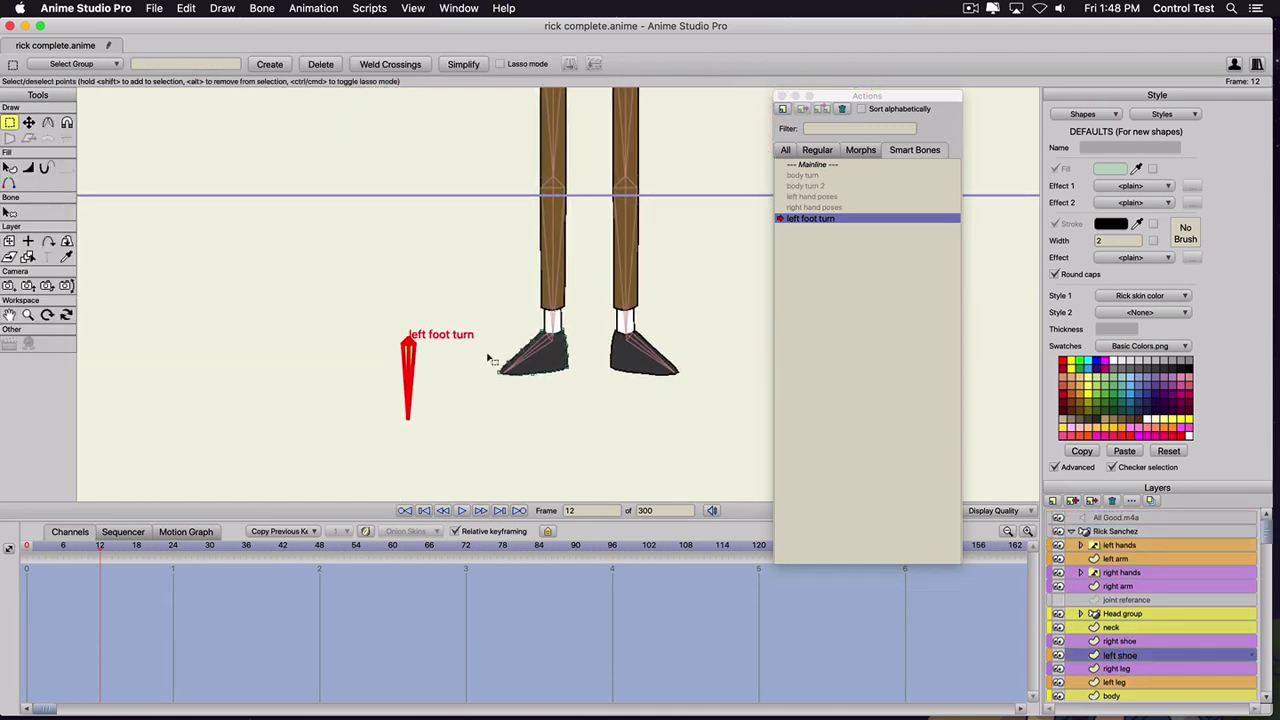
scroll(490, 360, "up", 2)
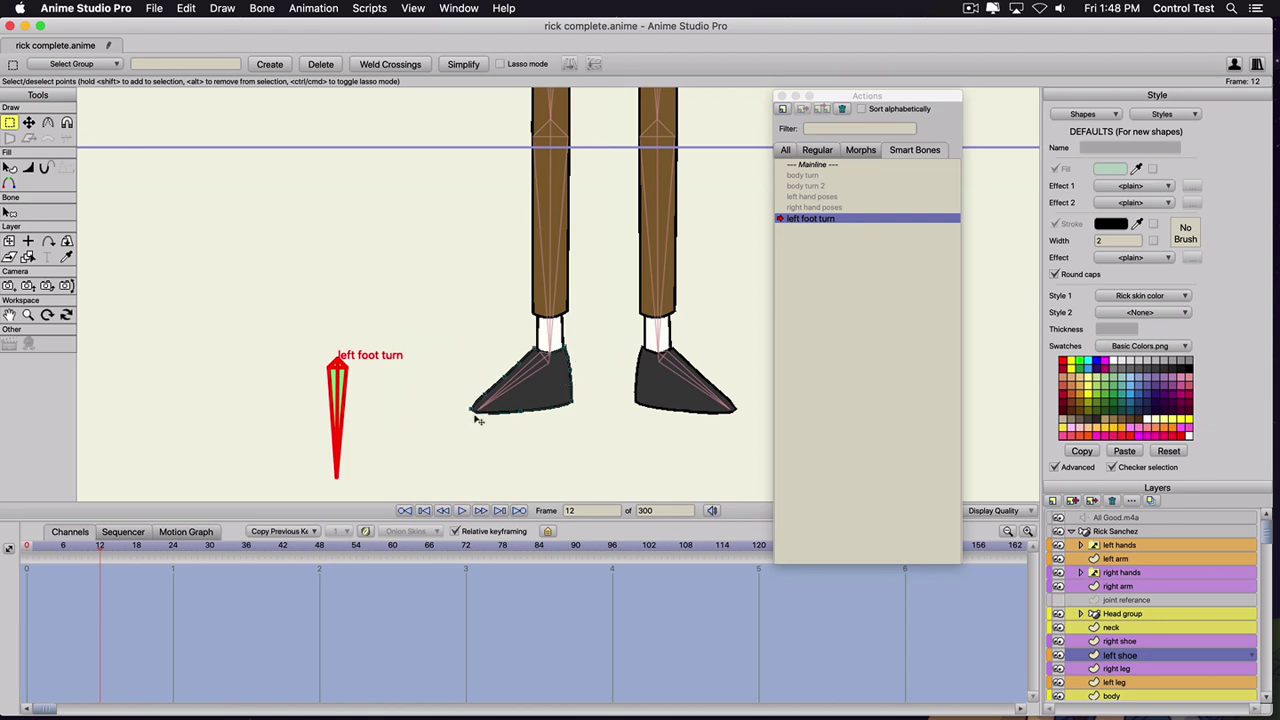
key("t")
left_click_drag(476, 418, 556, 434)
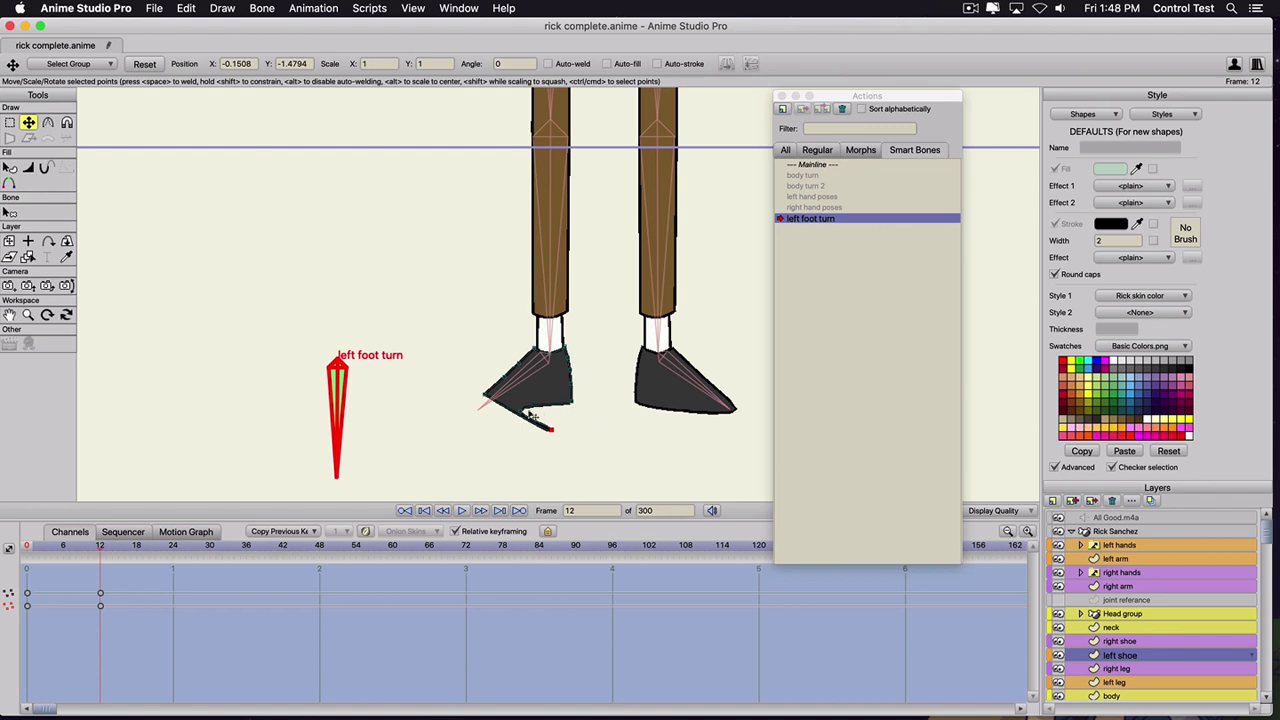
left_click_drag(550, 430, 580, 388)
left_click_drag(491, 396, 533, 368)
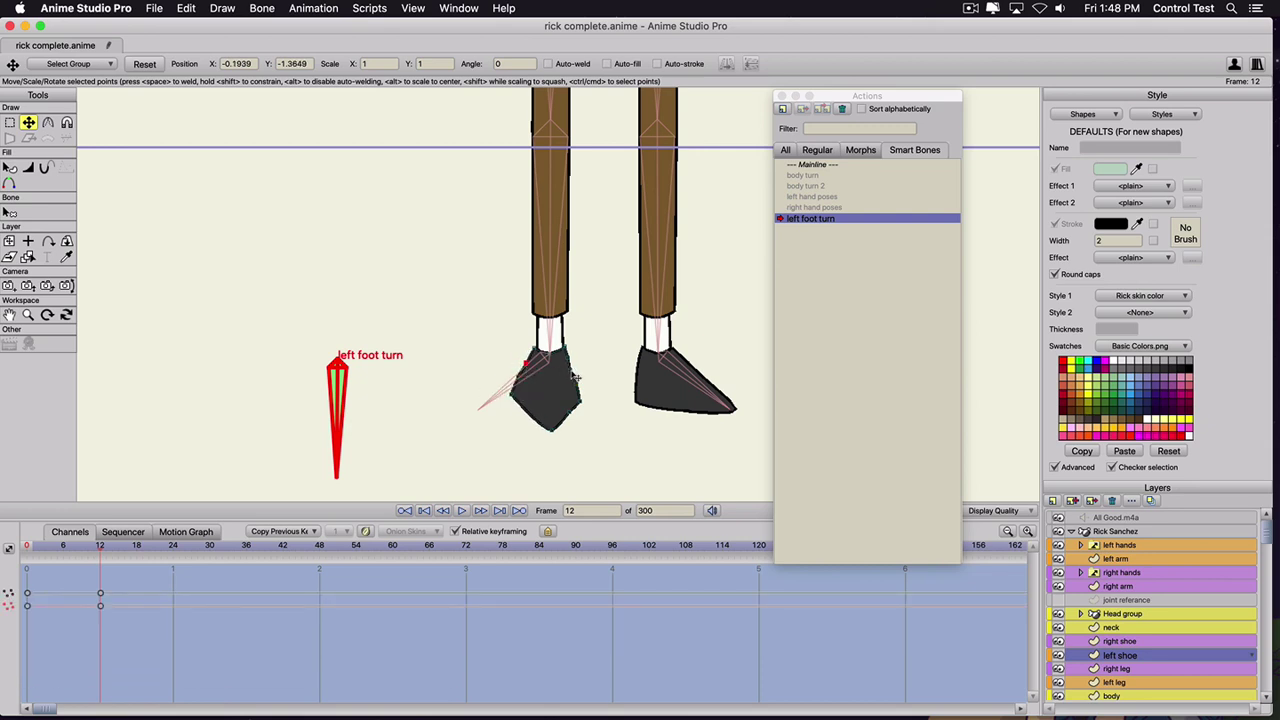
left_click(572, 372)
left_click(552, 428)
left_click_drag(559, 433, 560, 419)
- At frame 24, rotate the left foot turn bone on the Rick Sanchez layer toward the feet, to an angle of about 97°
left_click_drag(88, 544, 174, 574)
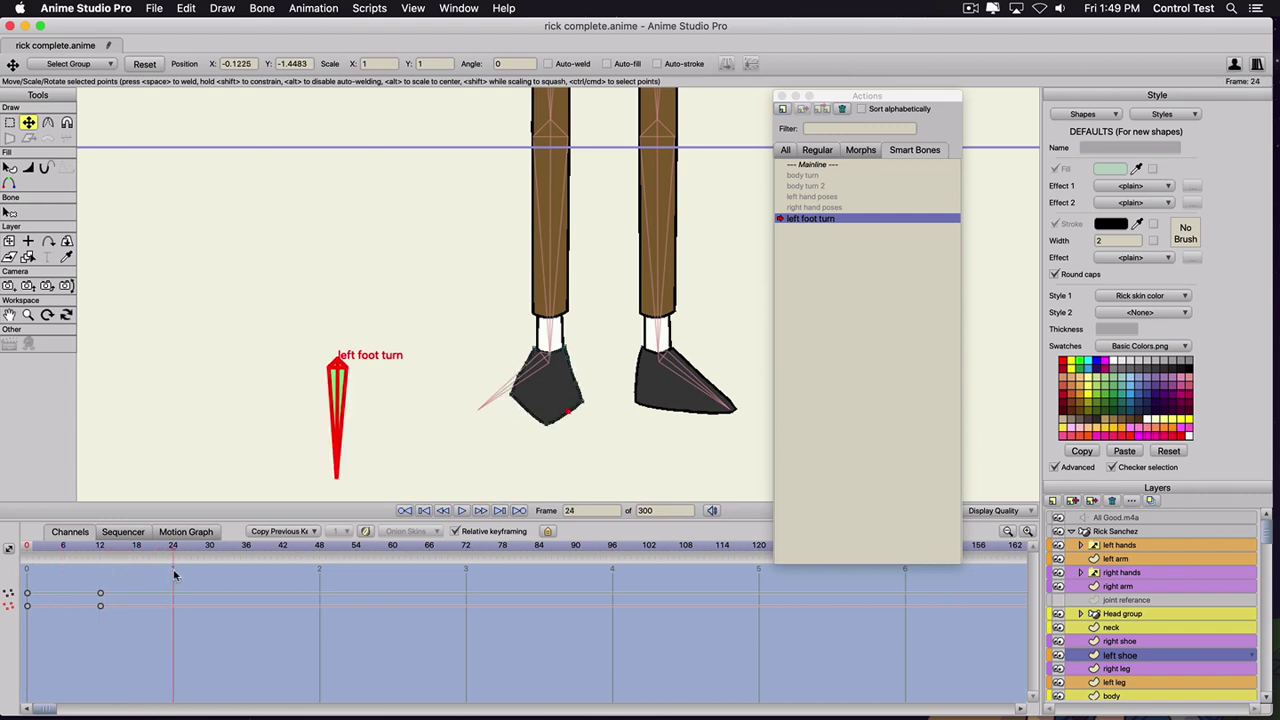
left_click(1106, 533)
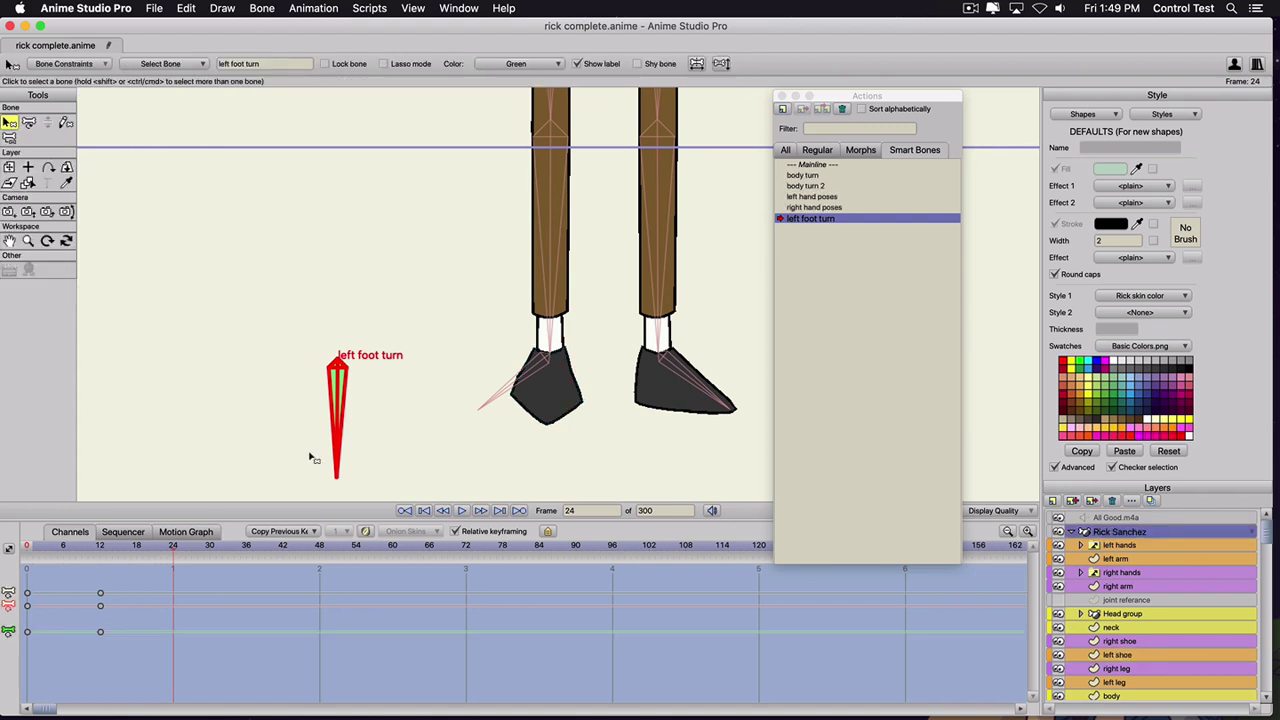
key("t")
left_click_drag(340, 432, 406, 429)
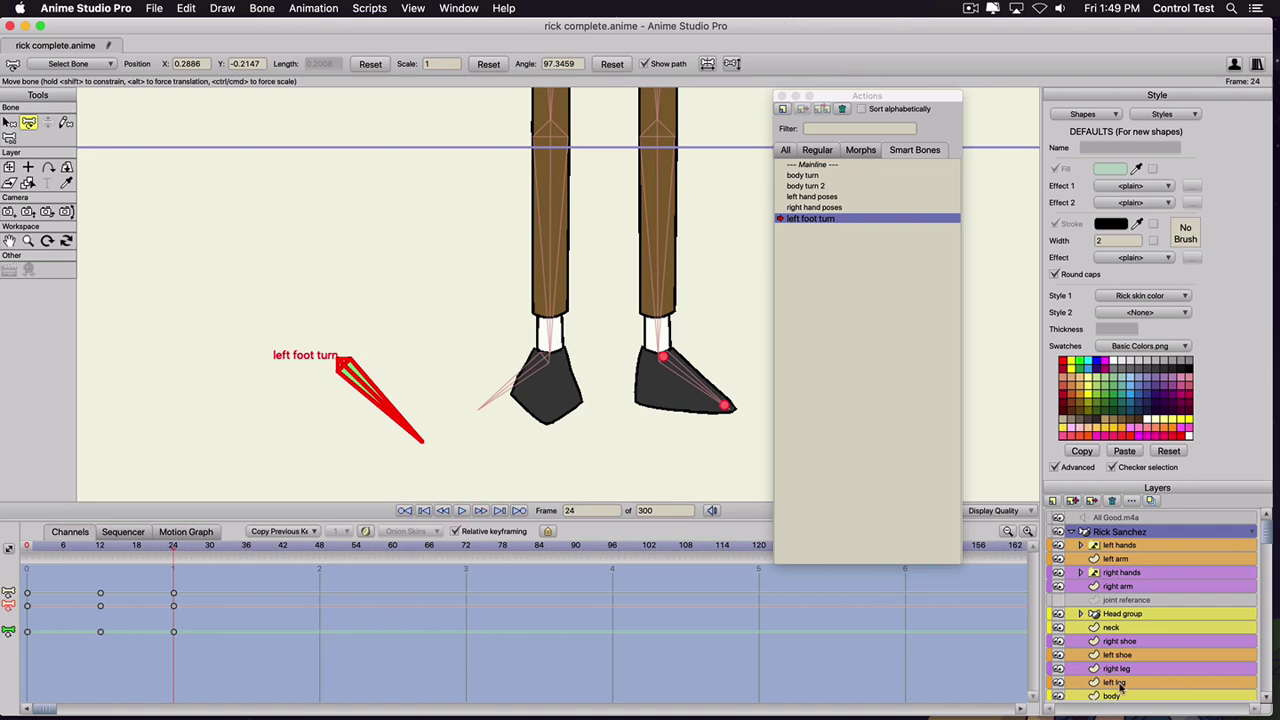
- On the left shoe layer at frame 24, move the outline points so the toe extends toward the right shoe
left_click(1106, 656)
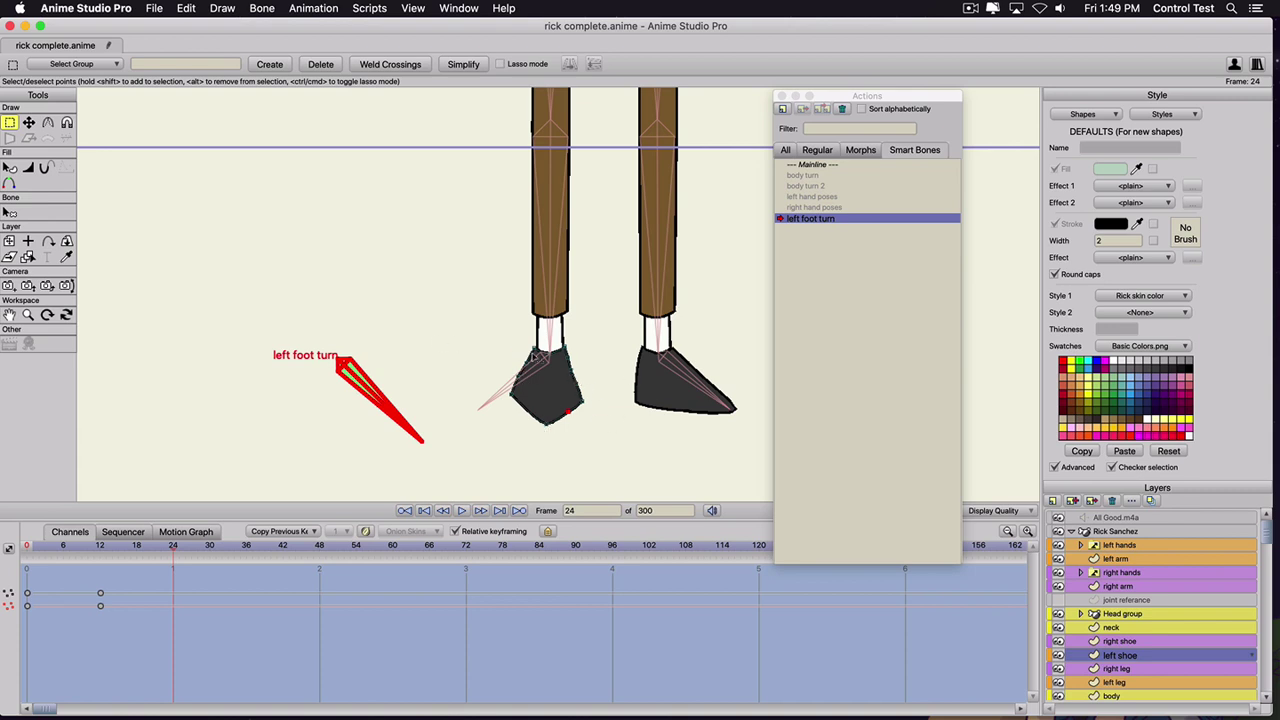
key("t")
left_click(548, 427)
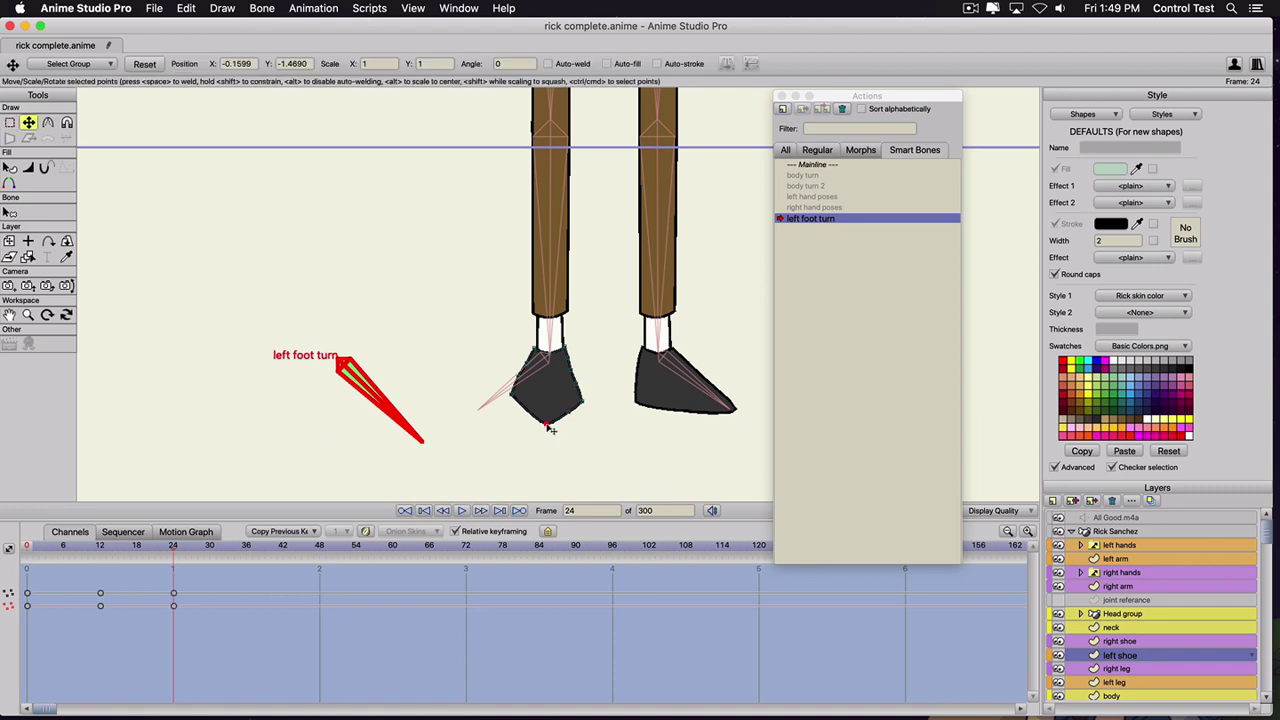
left_click_drag(548, 427, 577, 371)
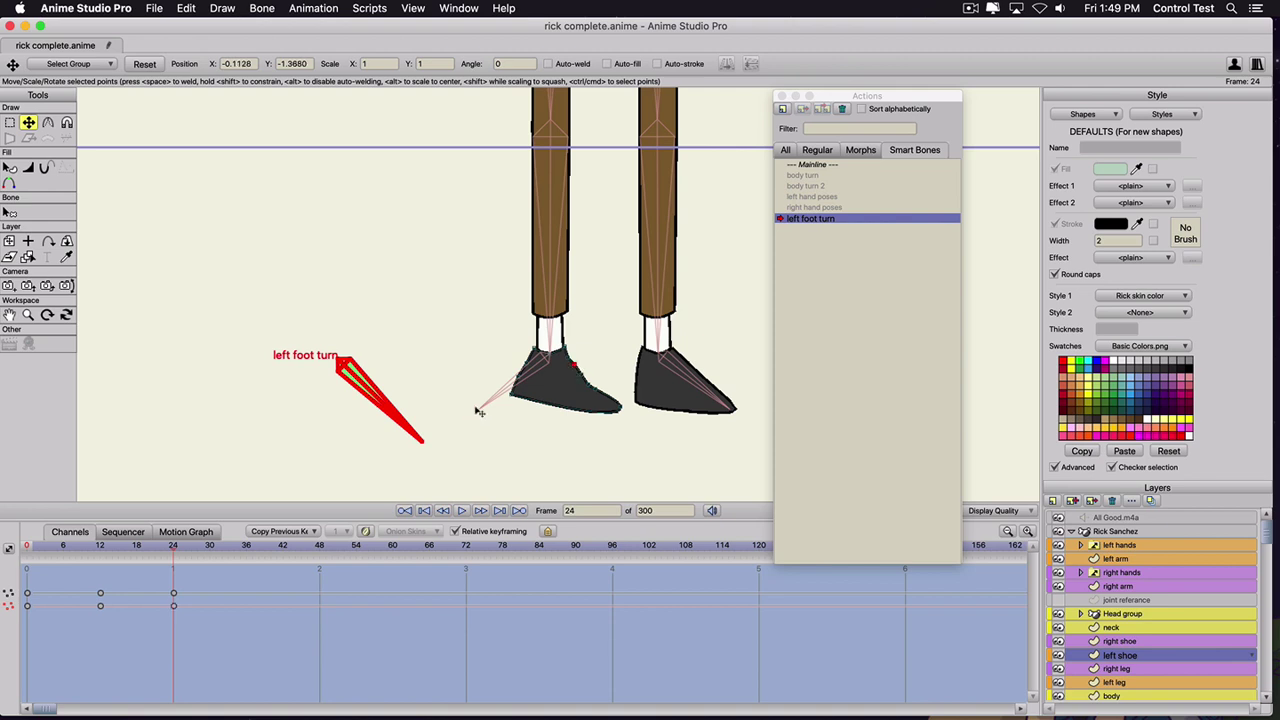
left_click_drag(514, 397, 521, 398)
- Refine the left shoe's upper edge at frame 24 into a smooth slope from ankle to toe
scroll(613, 398, "up", 3)
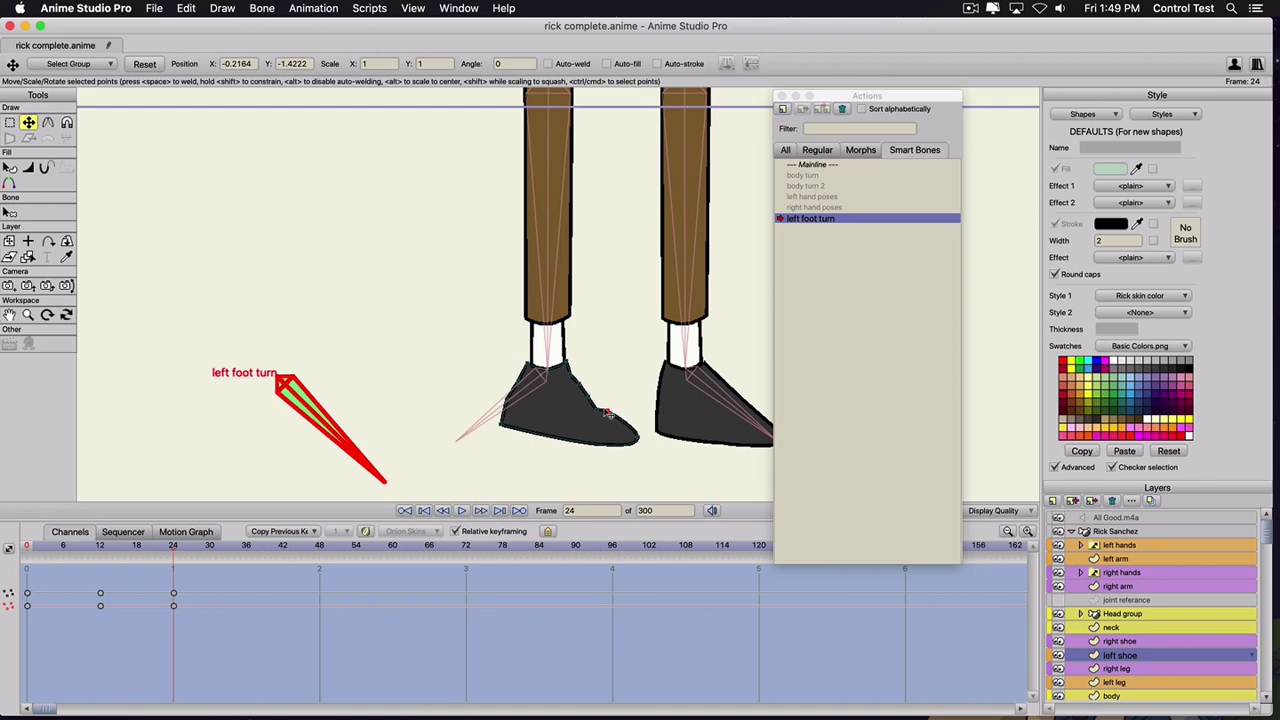
left_click(602, 408)
mouse_move(601, 405)
left_mouse_down()
mouse_move(612, 416)
mouse_move(594, 398)
left_mouse_up()
left_click(577, 380)
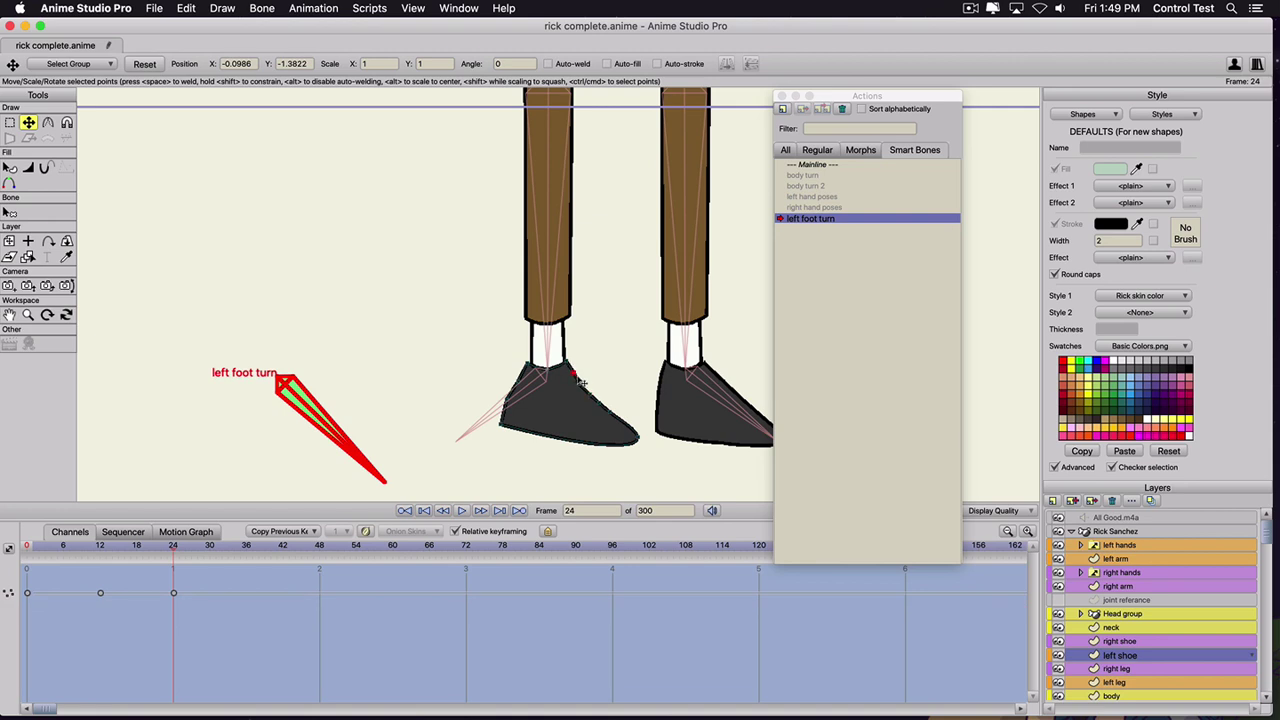
left_click_drag(581, 383, 612, 415)
- Scrub the left foot turn action from its start to frame 24 to check the shoe's turn
scroll(442, 480, "down", 3)
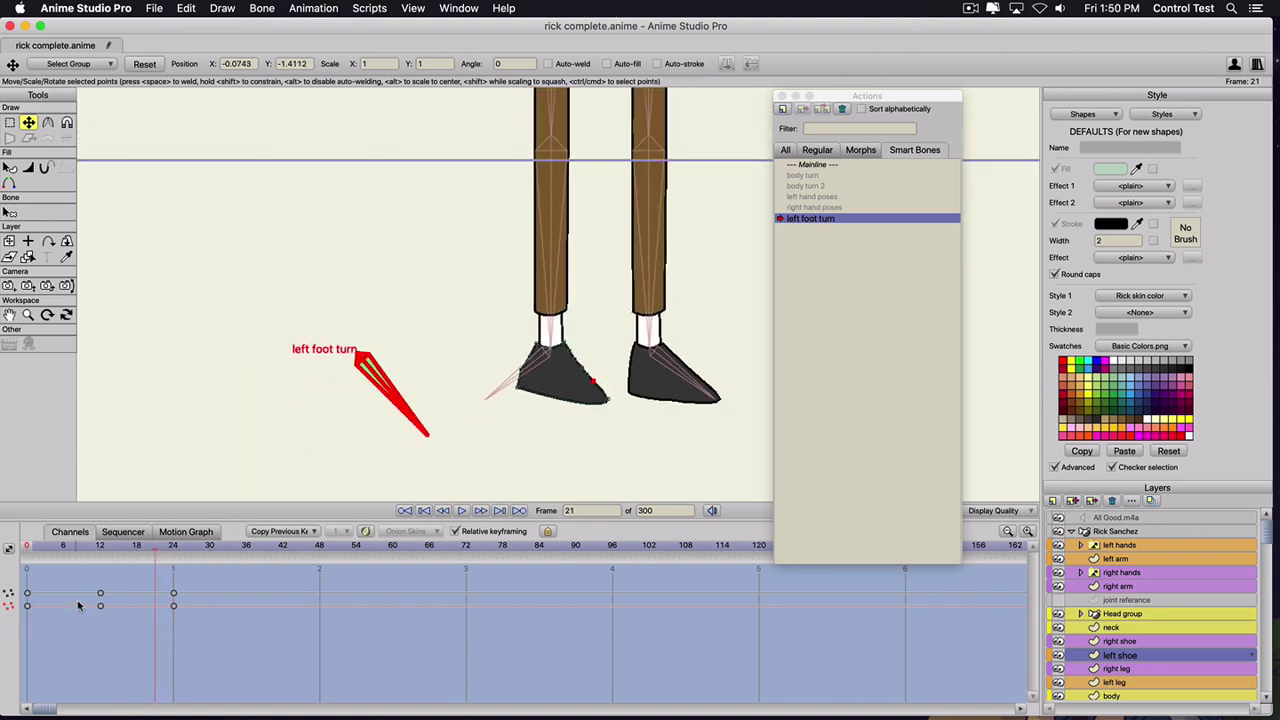
left_click(36, 550)
left_click_drag(56, 552, 172, 587)
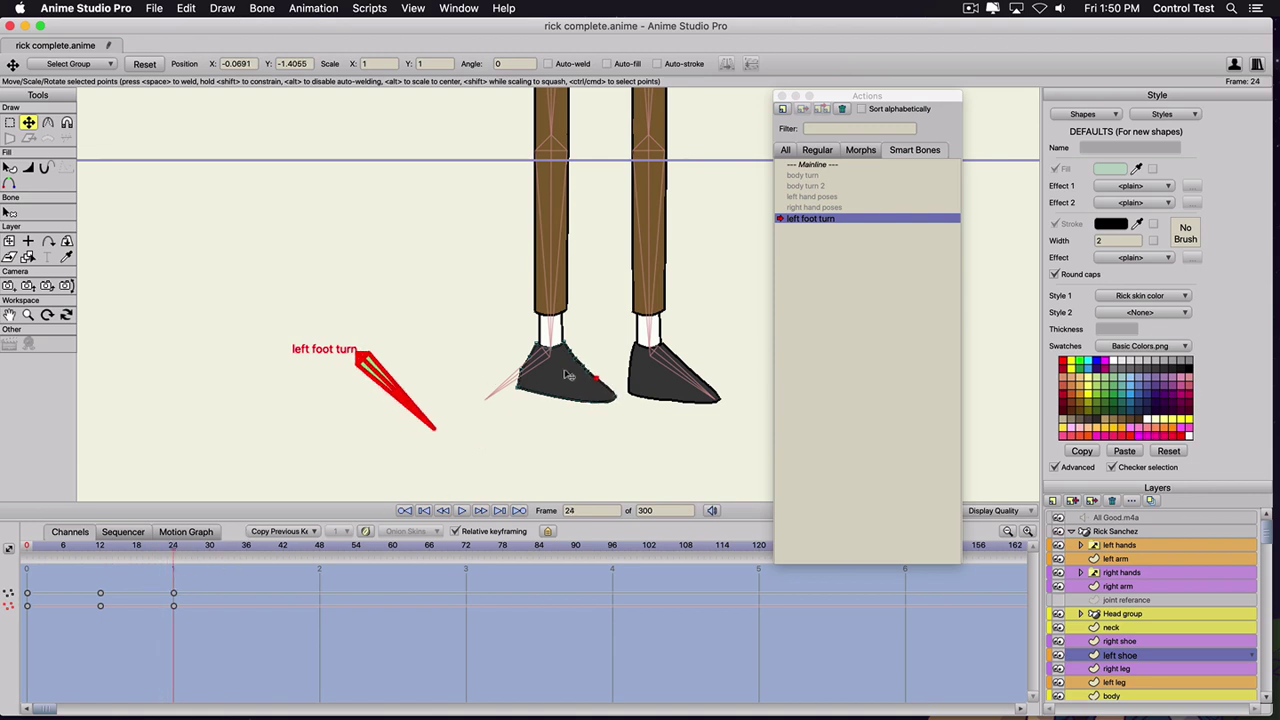
- Reposition the left shoe's outline points along the upper edge and heel at frame 24 to smooth its silhouette
scroll(567, 375, "up", 2)
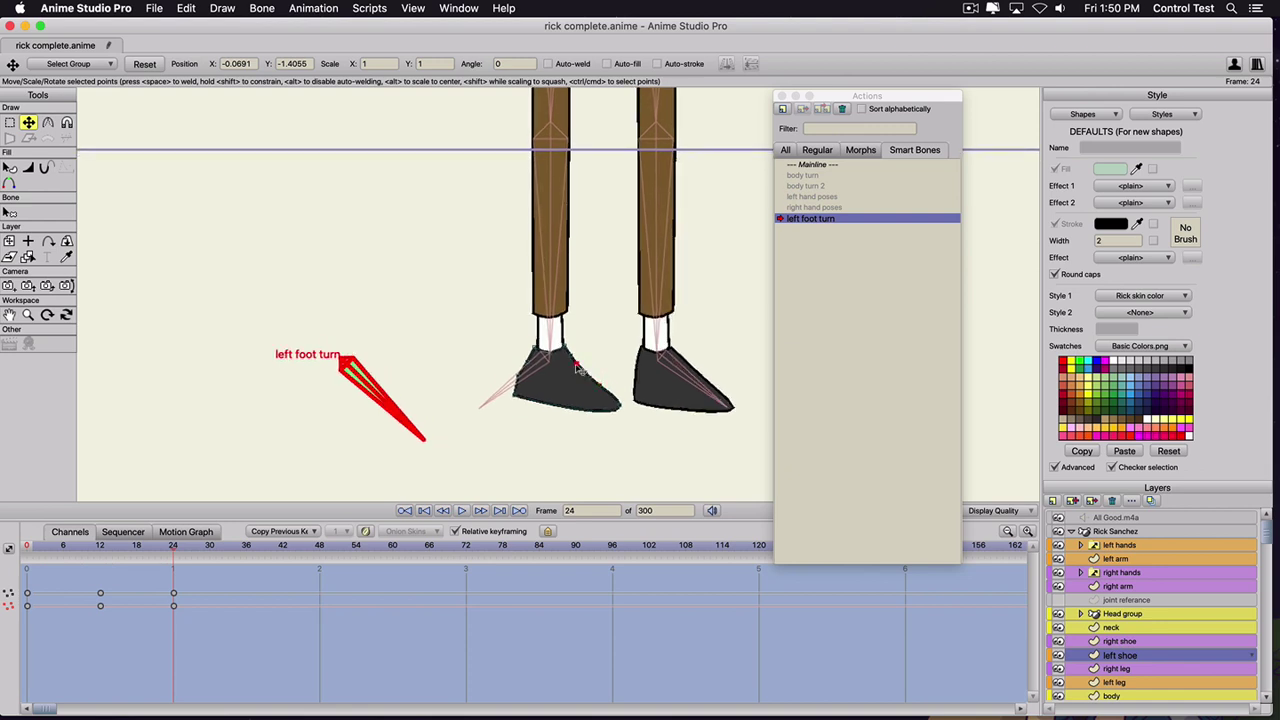
left_click(576, 368)
left_click_drag(583, 371, 589, 378)
left_click(587, 375)
scroll(421, 421, "down", 2)
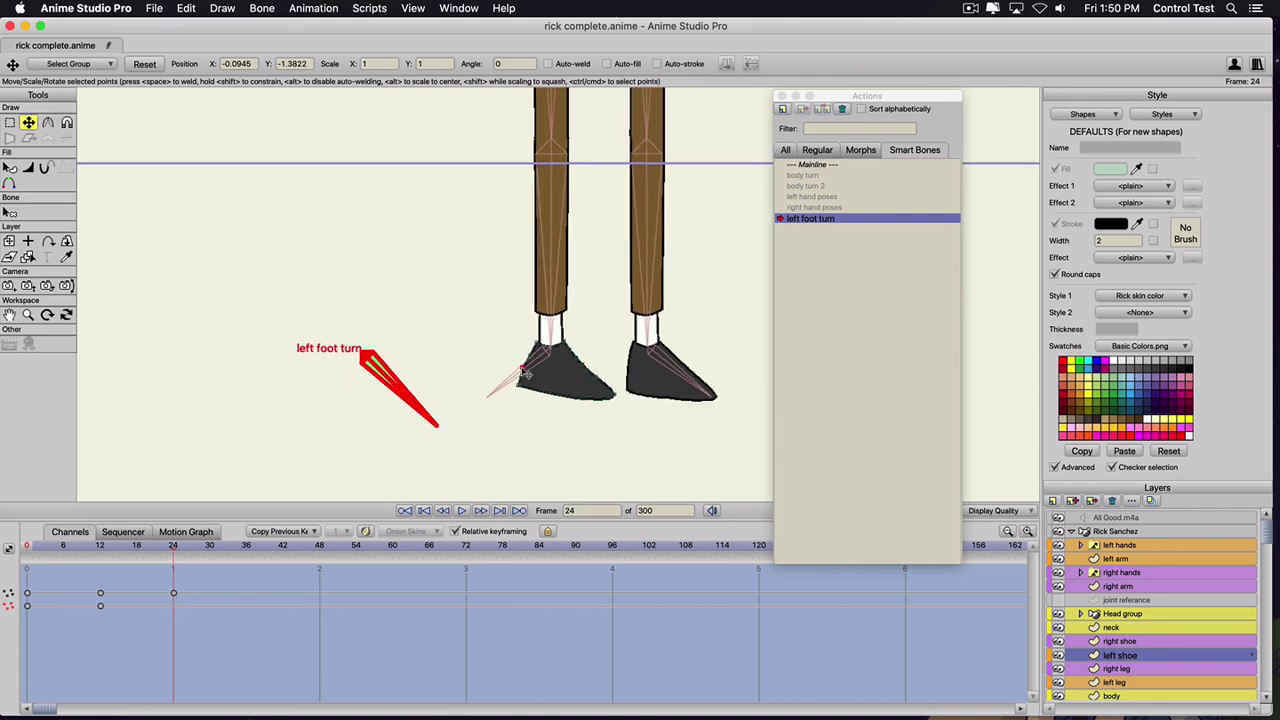
- Round the left shoe's lower heel corner at frame 24 with the Curvature tool, to a curvature of about 0.047
key("c")
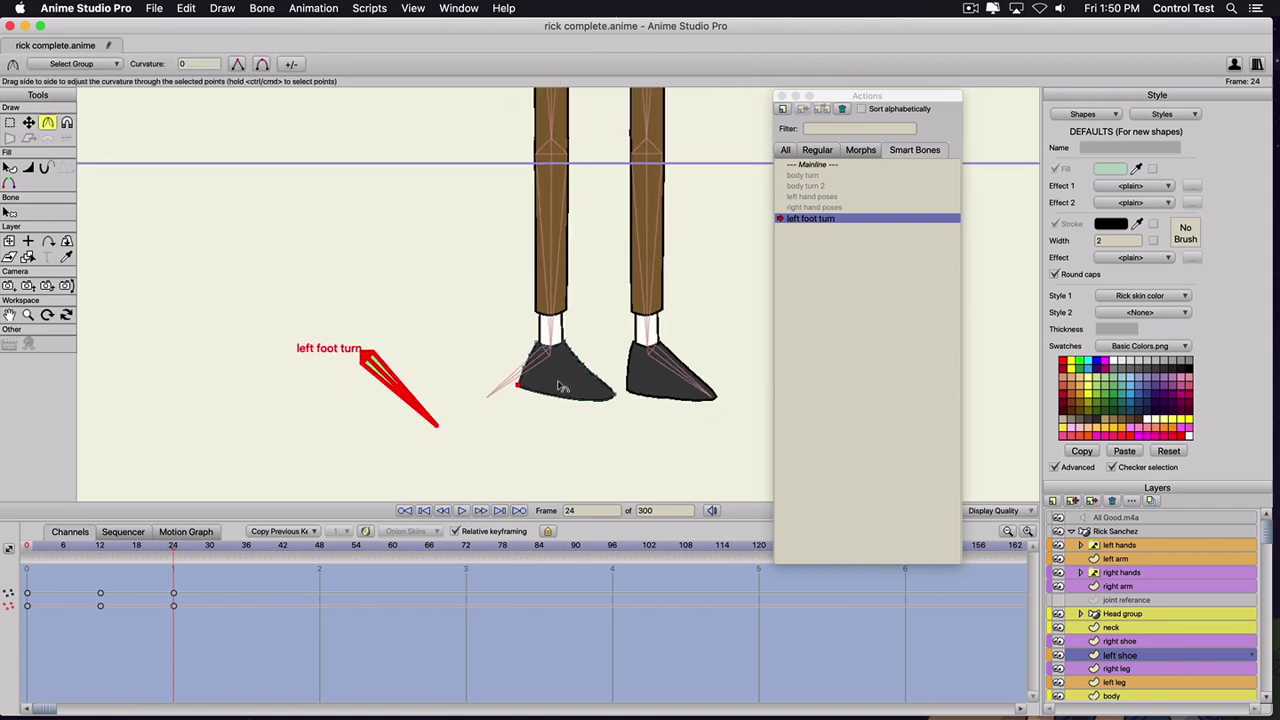
left_click_drag(562, 387, 568, 388)
scroll(463, 397, "down", 2)
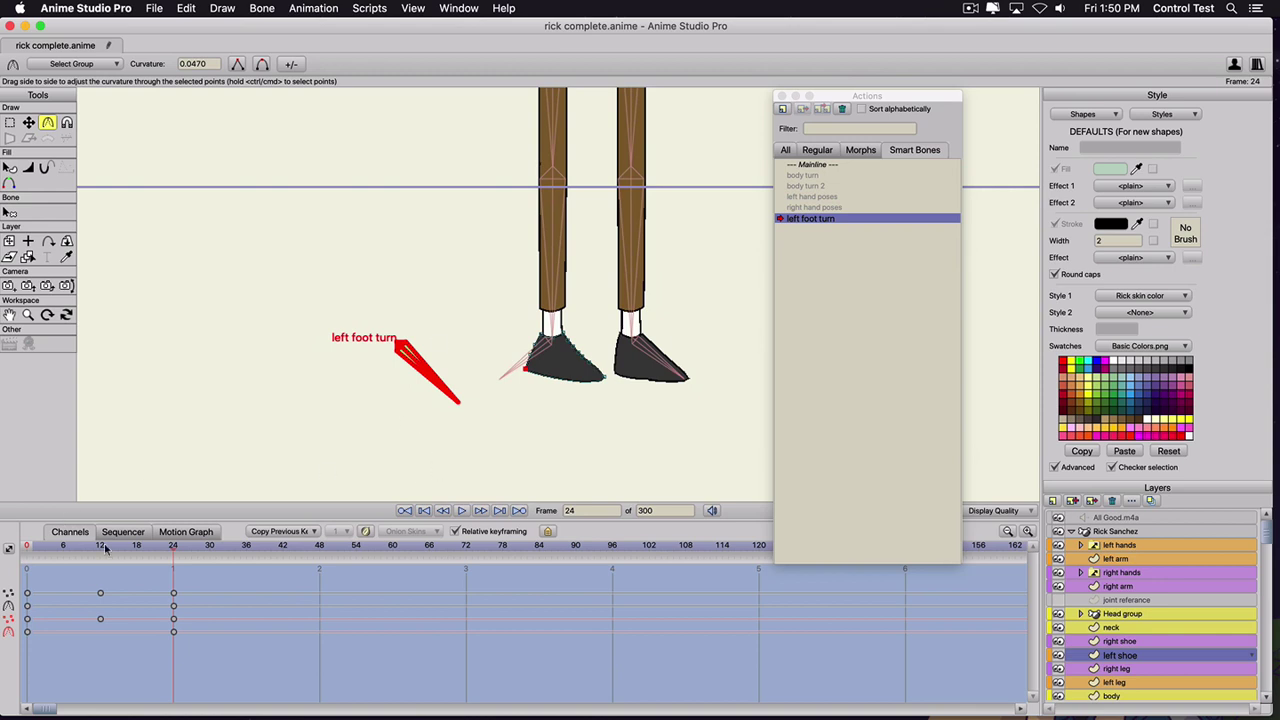
- Leave the left foot turn action and return to the Mainline
left_click(808, 165)
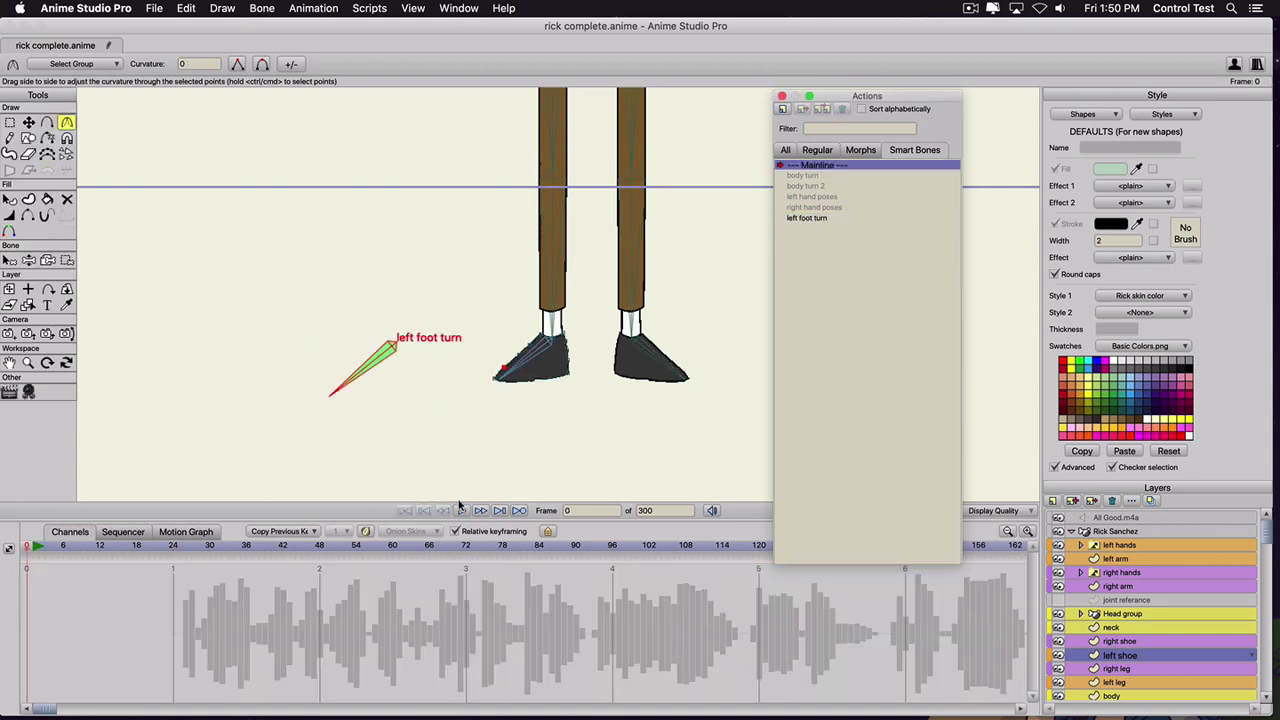
scroll(645, 366, "down", 1)
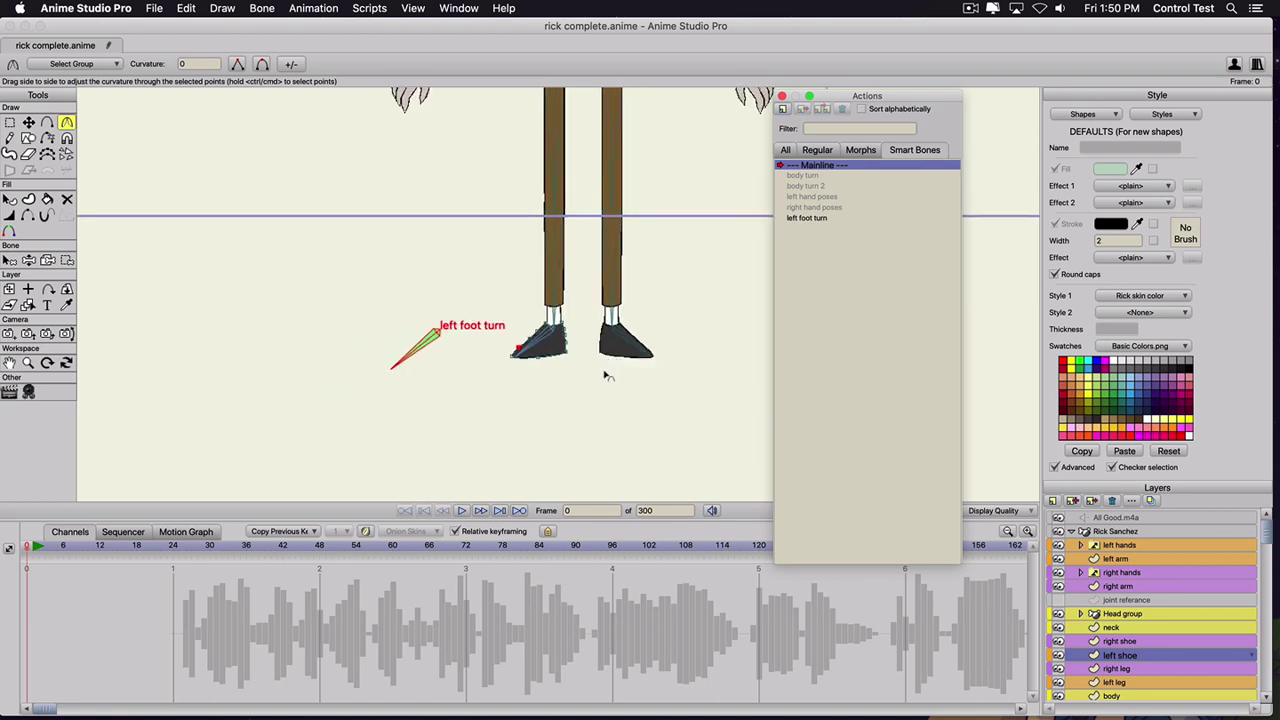
left_click(500, 379)
left_click_drag(583, 386, 495, 398)
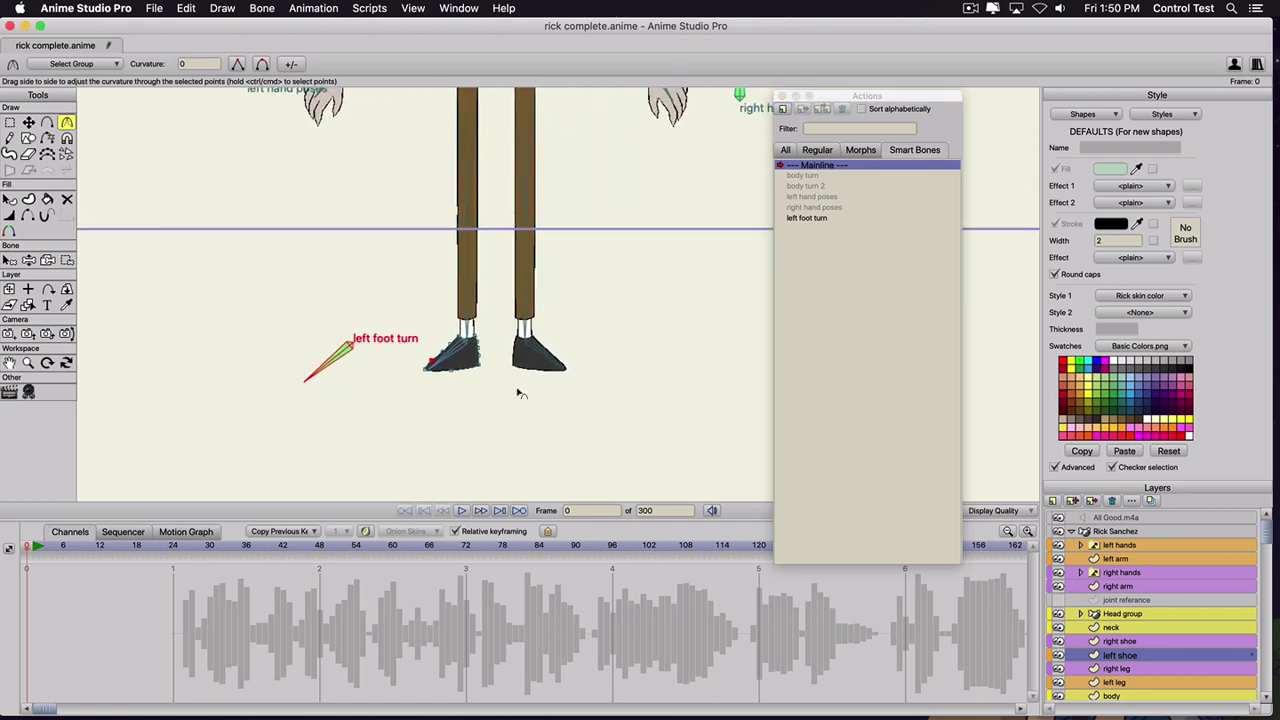
key("b")
left_click(540, 354)
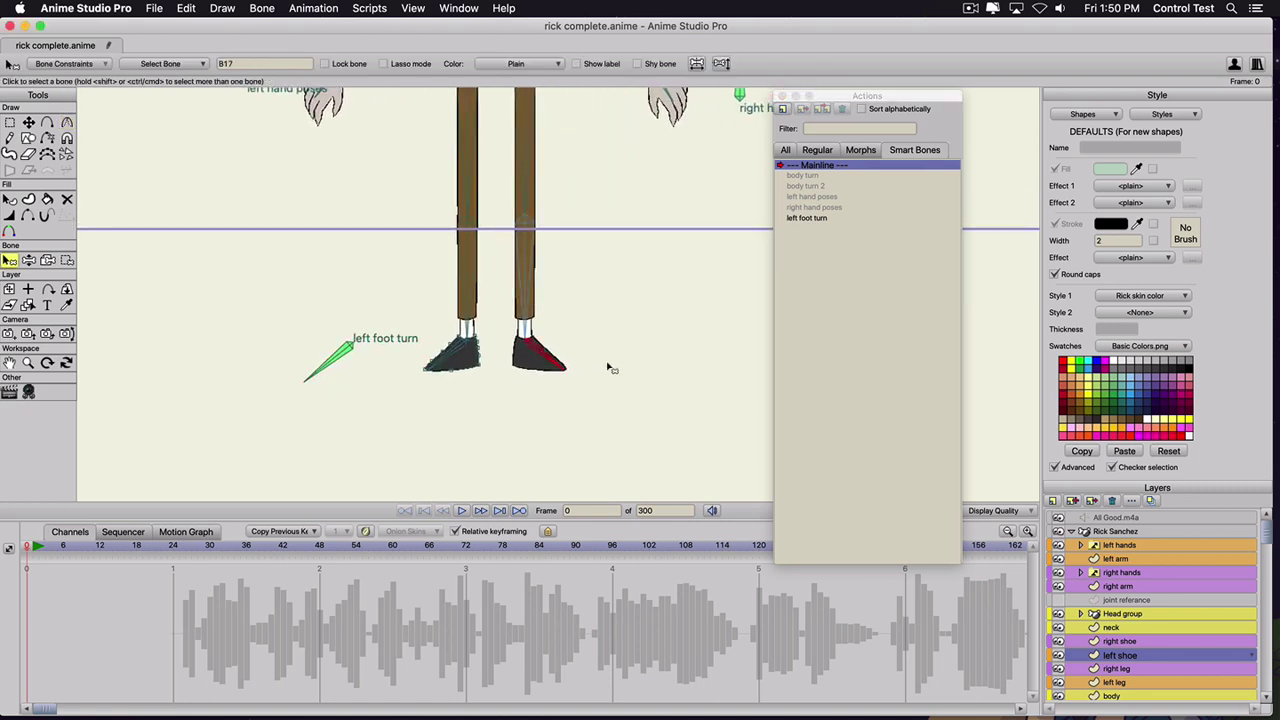
key("a")
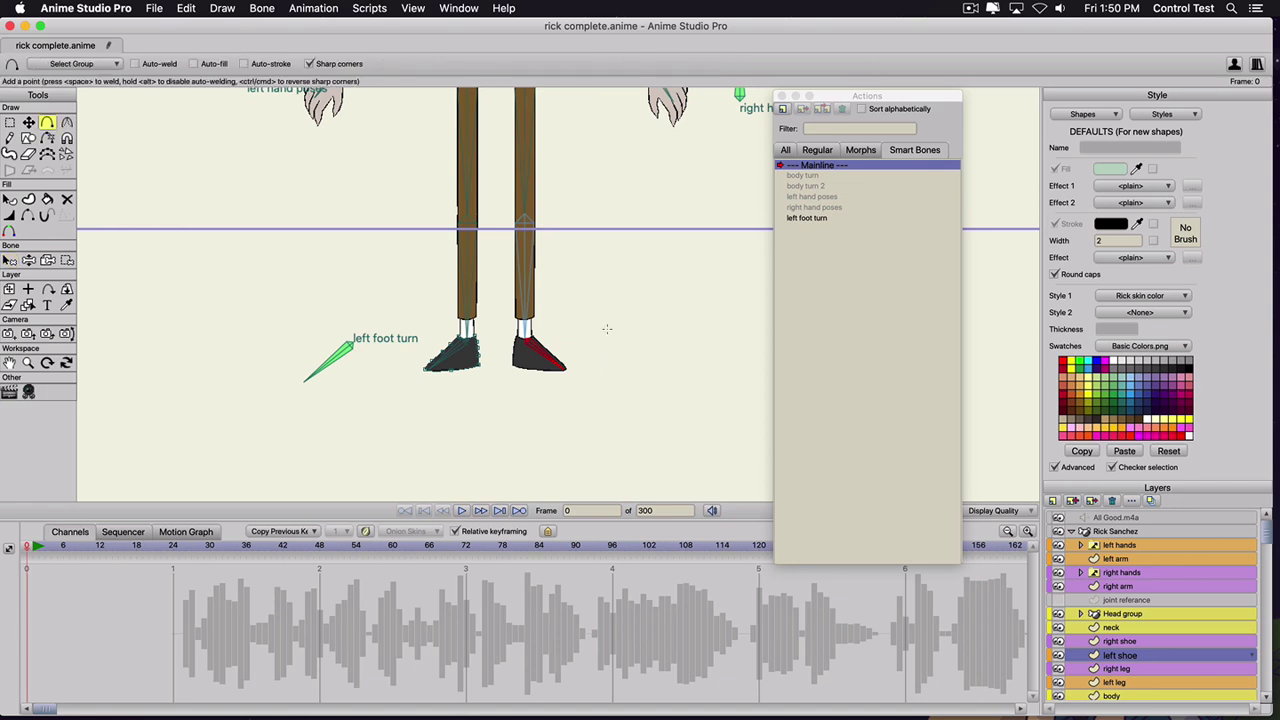
mouse_move(624, 326)
left_mouse_down()
mouse_move(668, 374)
mouse_move(650, 357)
left_mouse_up()
key("super+z")
- On the Rick Sanchez layer, draw a short diagonal control bone beside the right foot and bring up its bone strength
left_click(1101, 533)
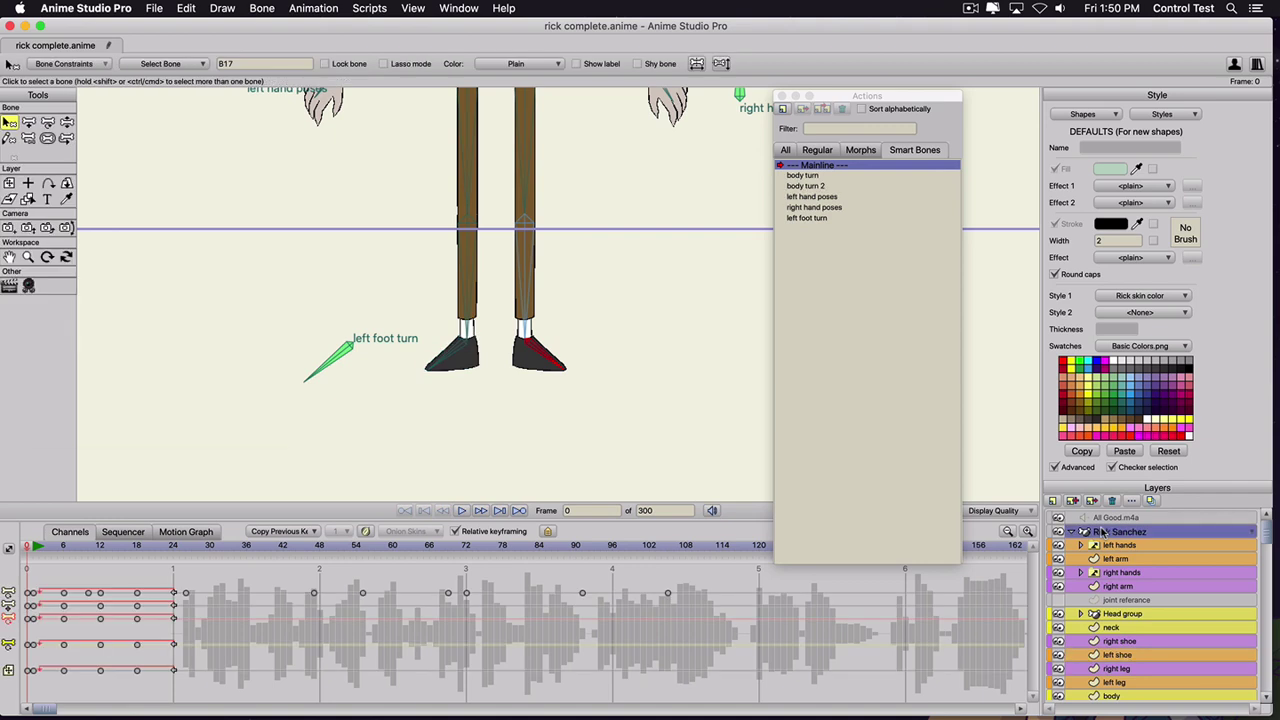
key("a")
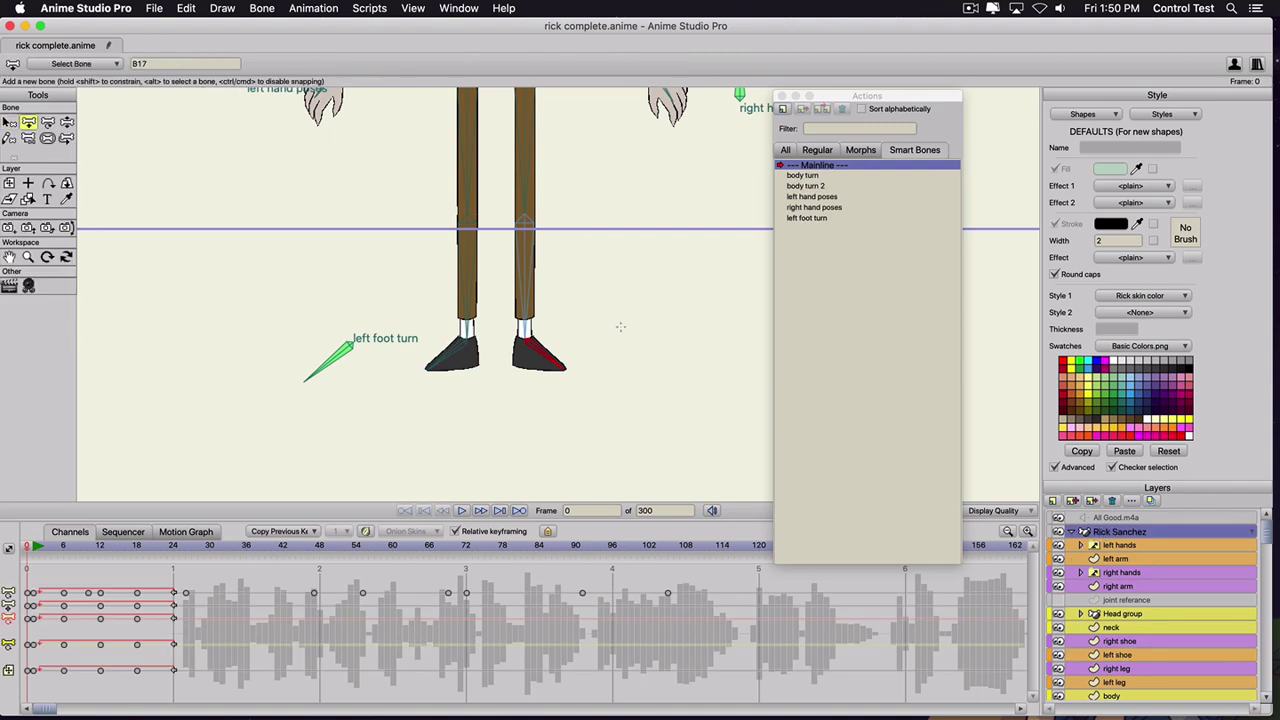
left_click_drag(611, 330, 653, 369)
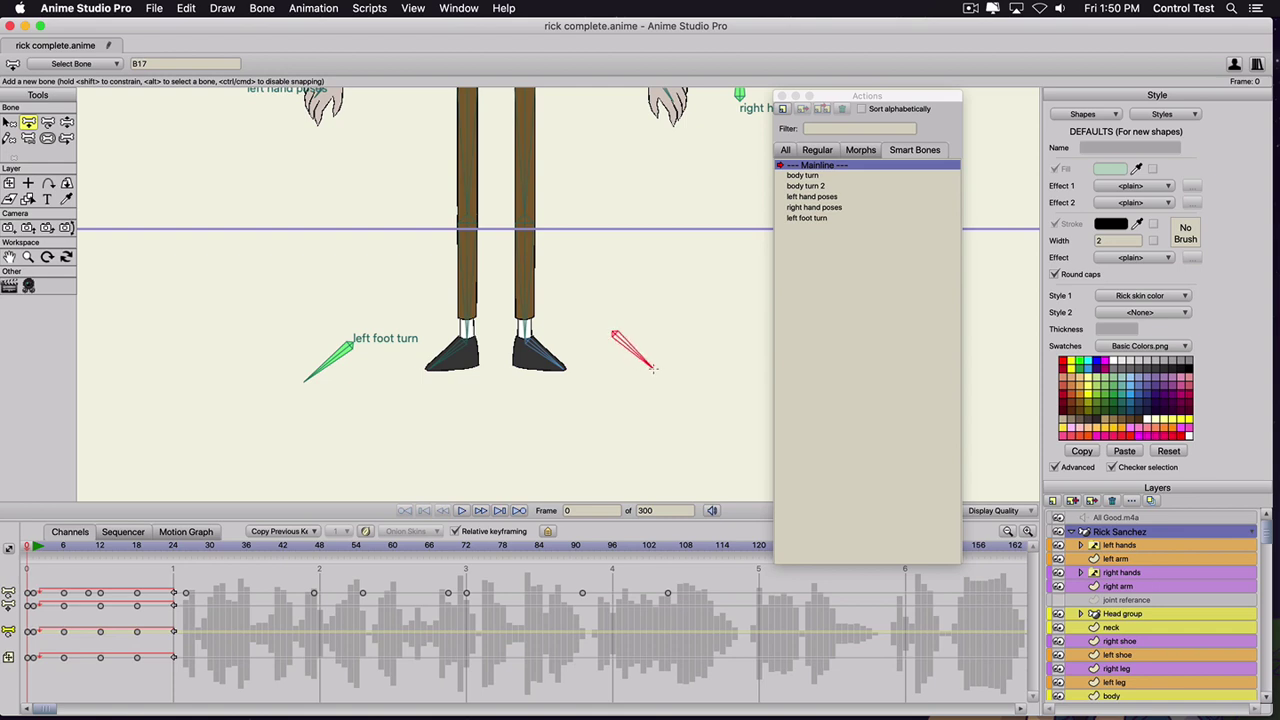
left_click(47, 138)
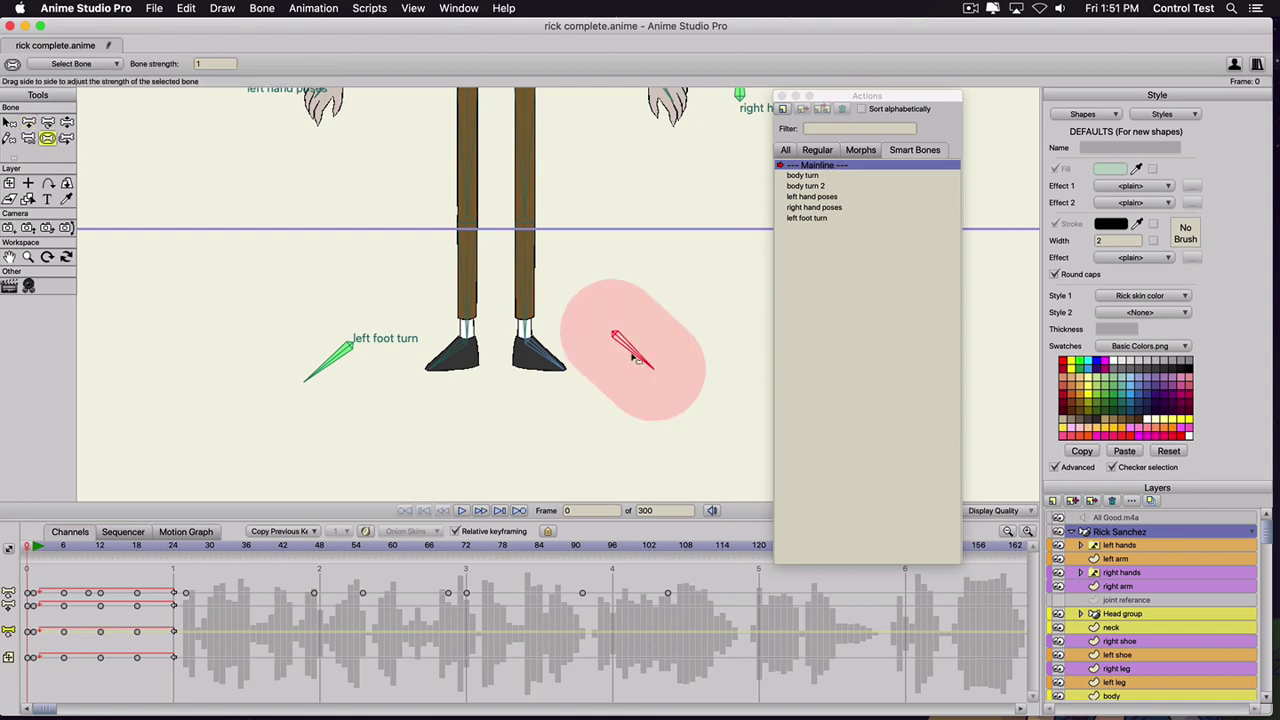
- Name the new control bone "right foot turn", show its label, and set its color to Green
key("z")
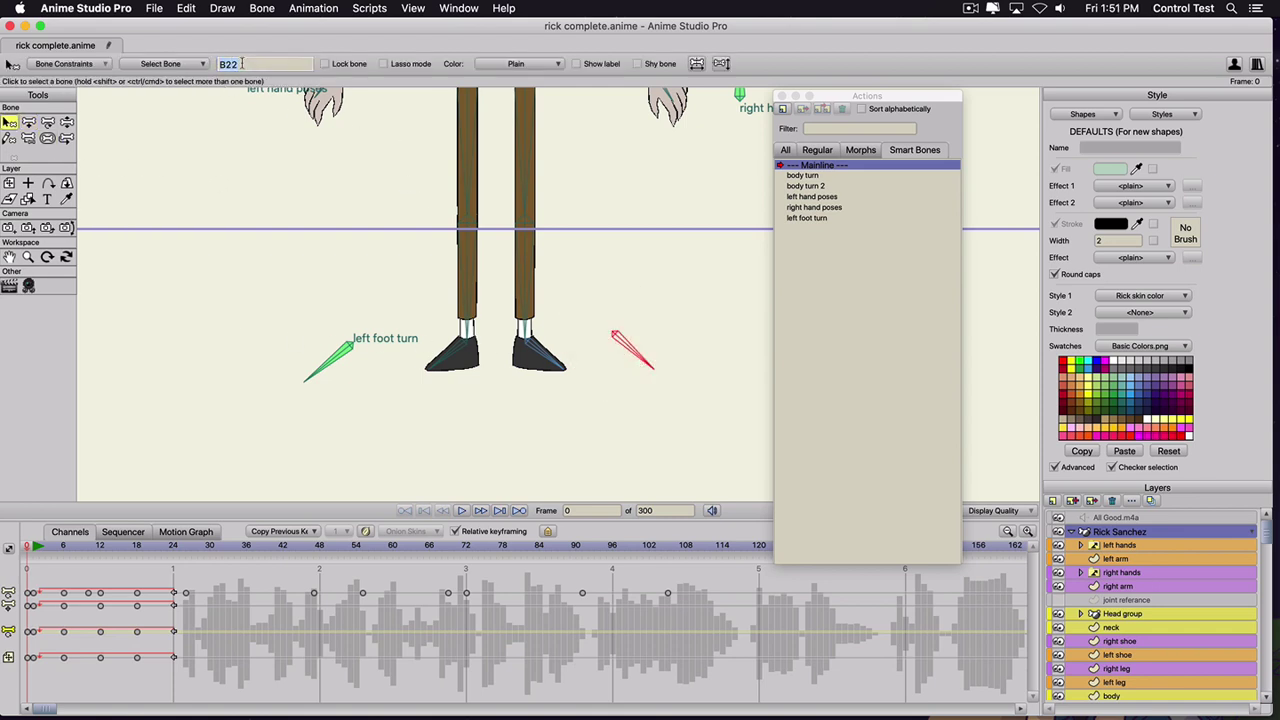
type("right fo")
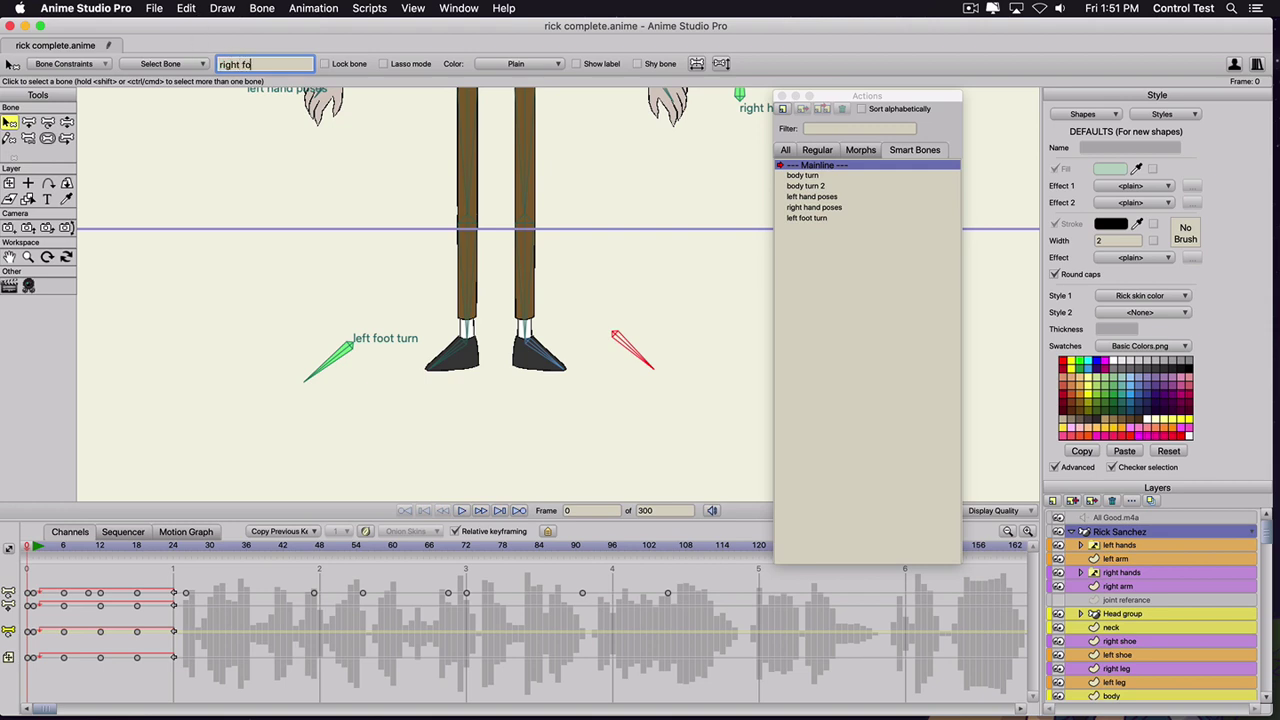
type("ot turn")
key("Return")
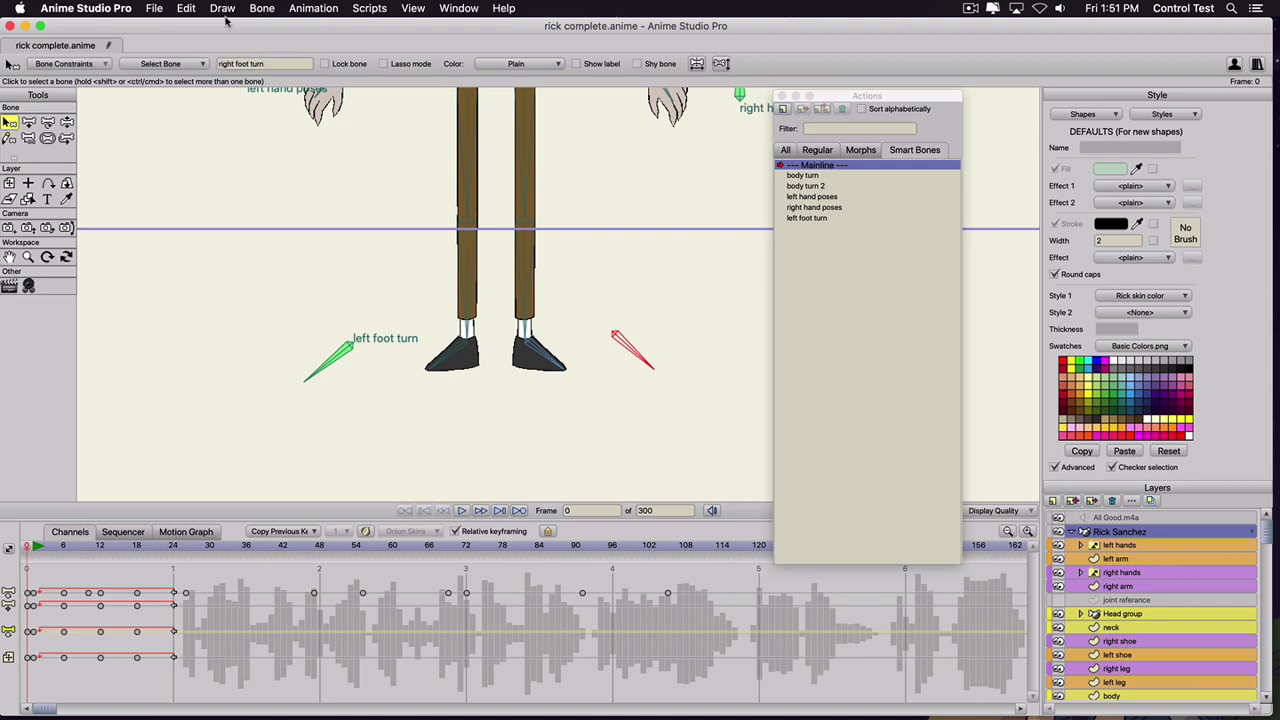
left_click(577, 63)
left_click(515, 63)
left_click(535, 108)
scroll(479, 348, "down", 1)
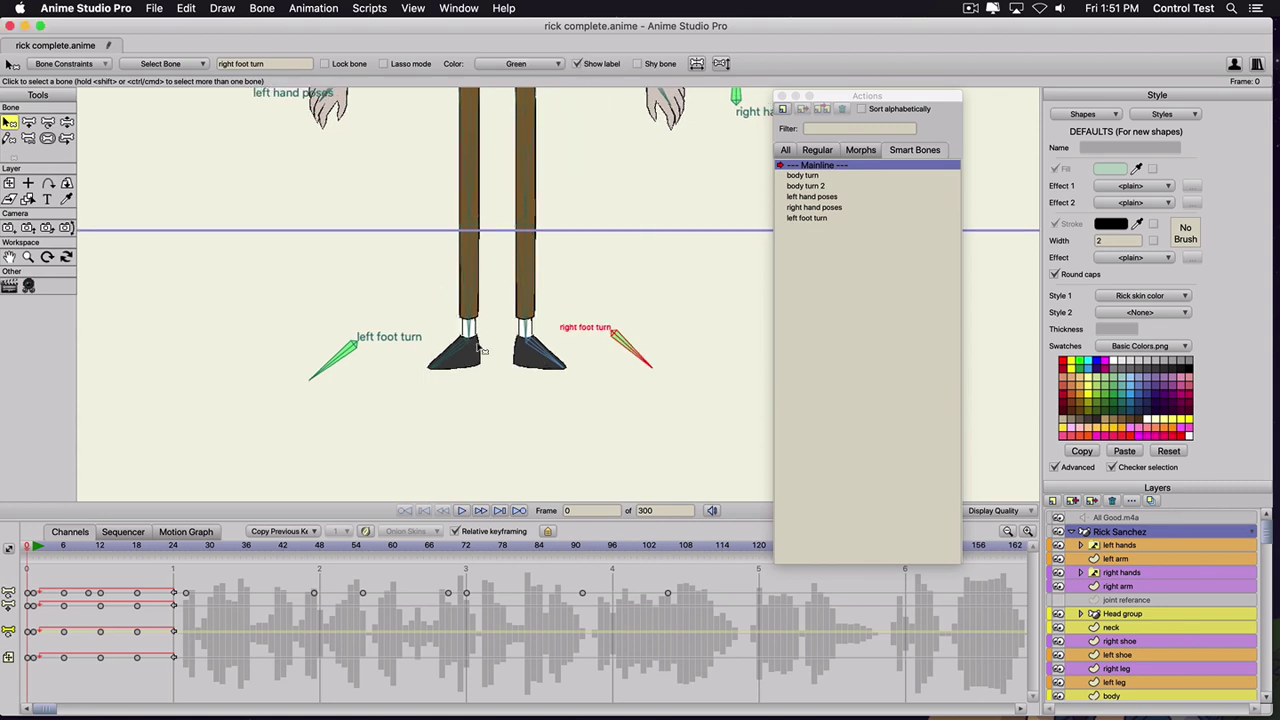
scroll(479, 348, "down", 1)
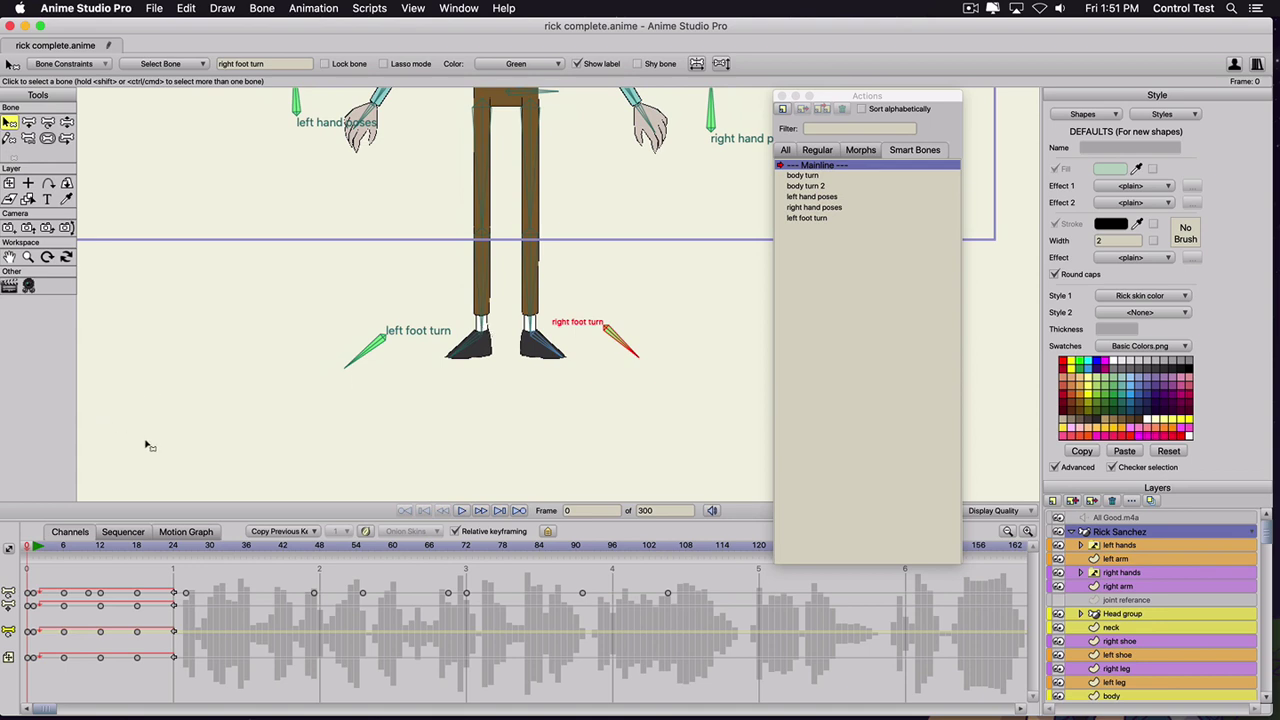
scroll(200, 470, "down", 1)
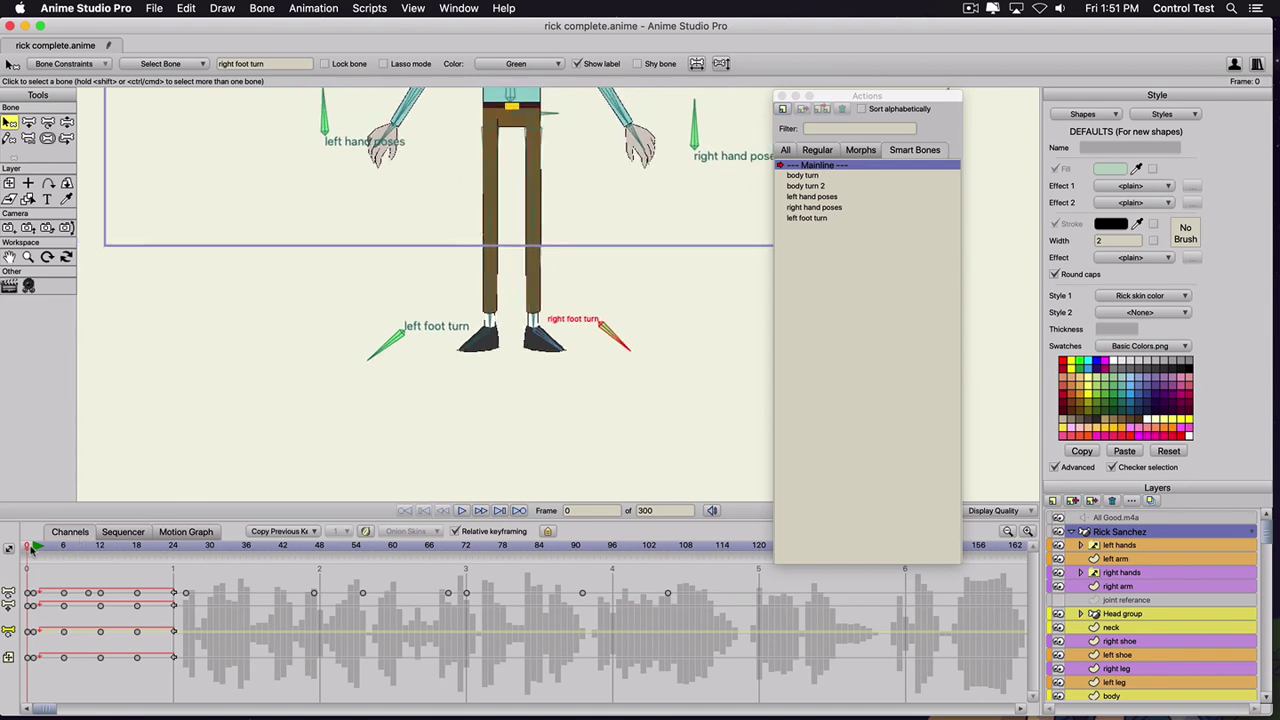
scroll(297, 423, "down", 2)
scroll(351, 377, "up", 5)
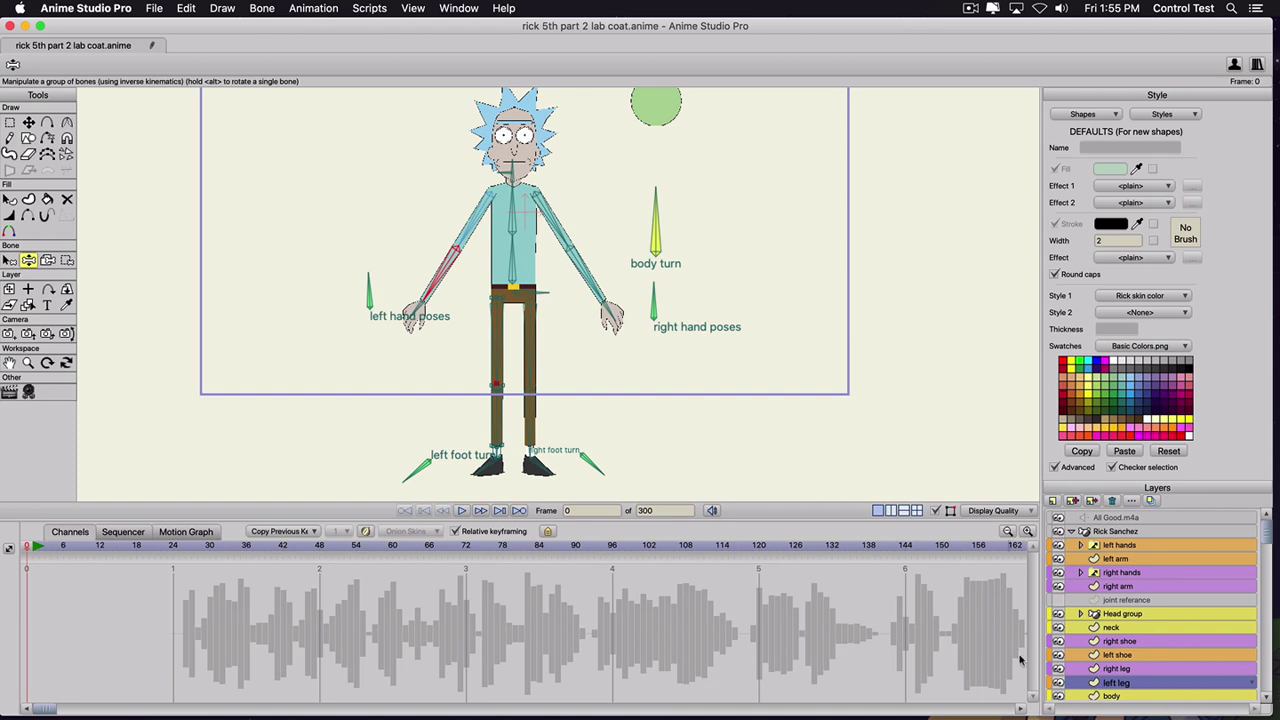
- Move the left shoe layer between the right leg and left leg layers, and select the joint referance layer
left_click(1110, 664)
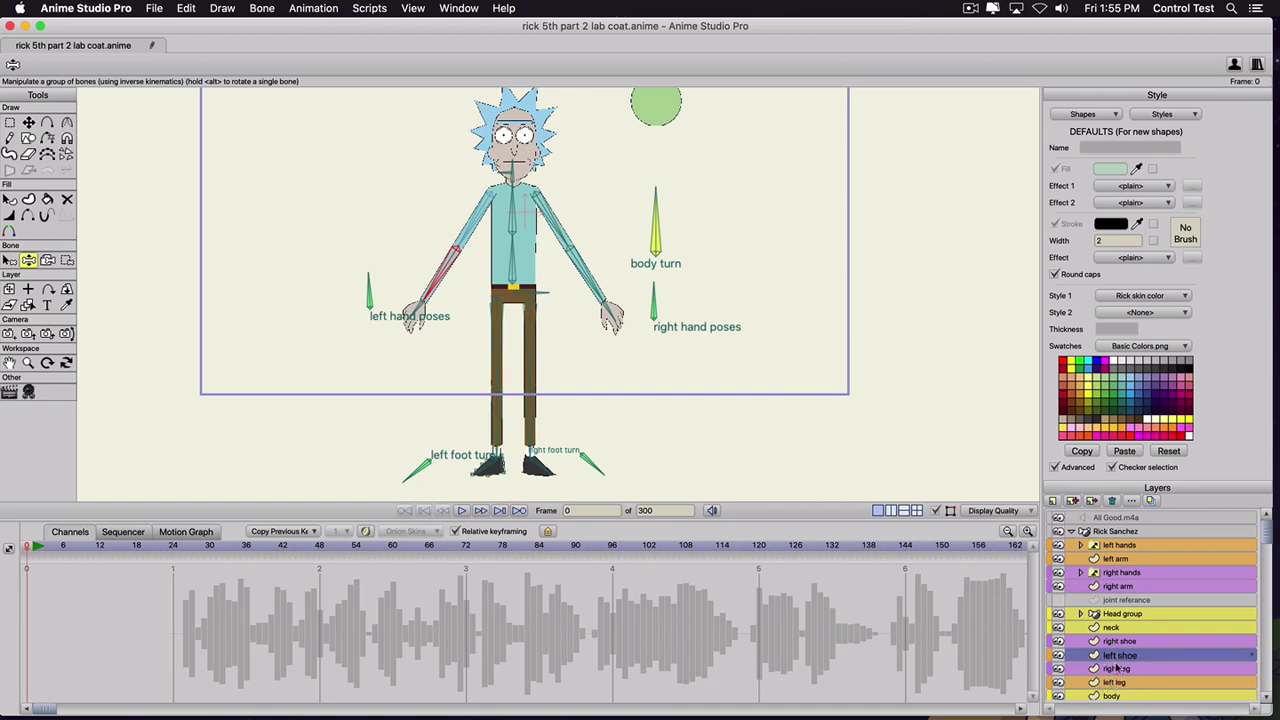
left_click_drag(1118, 655, 1122, 675)
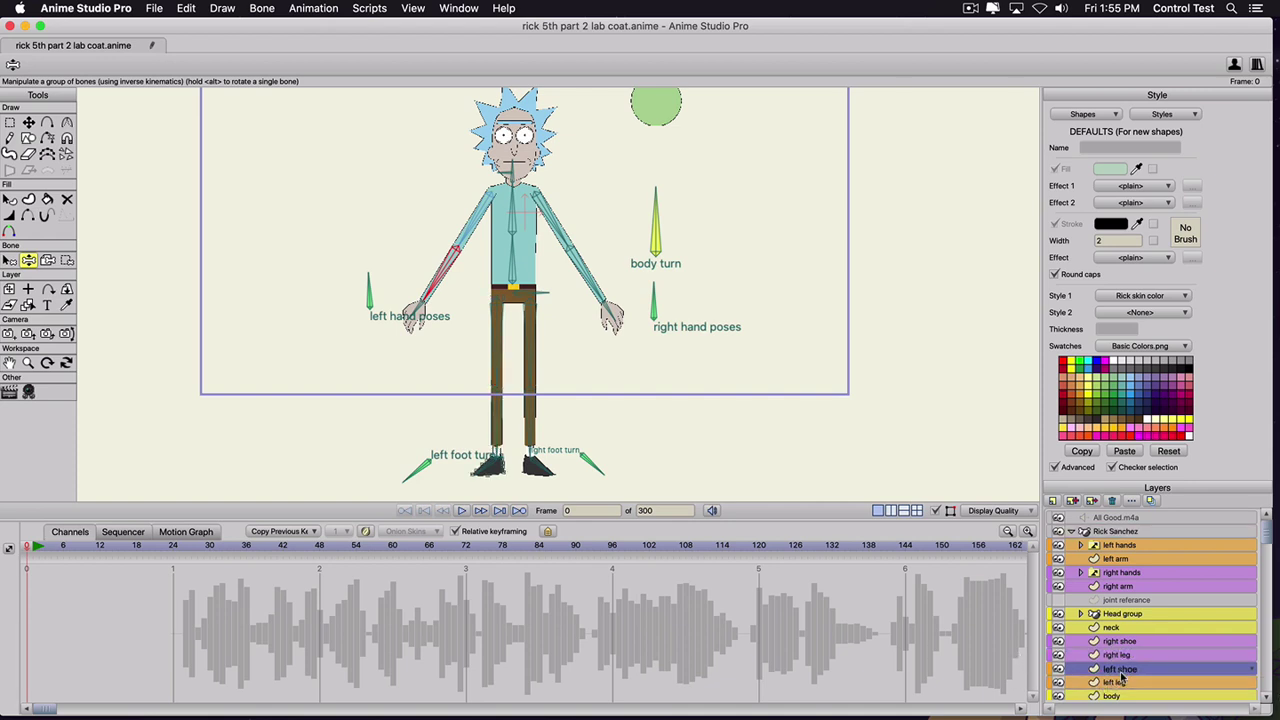
left_click(1113, 600)
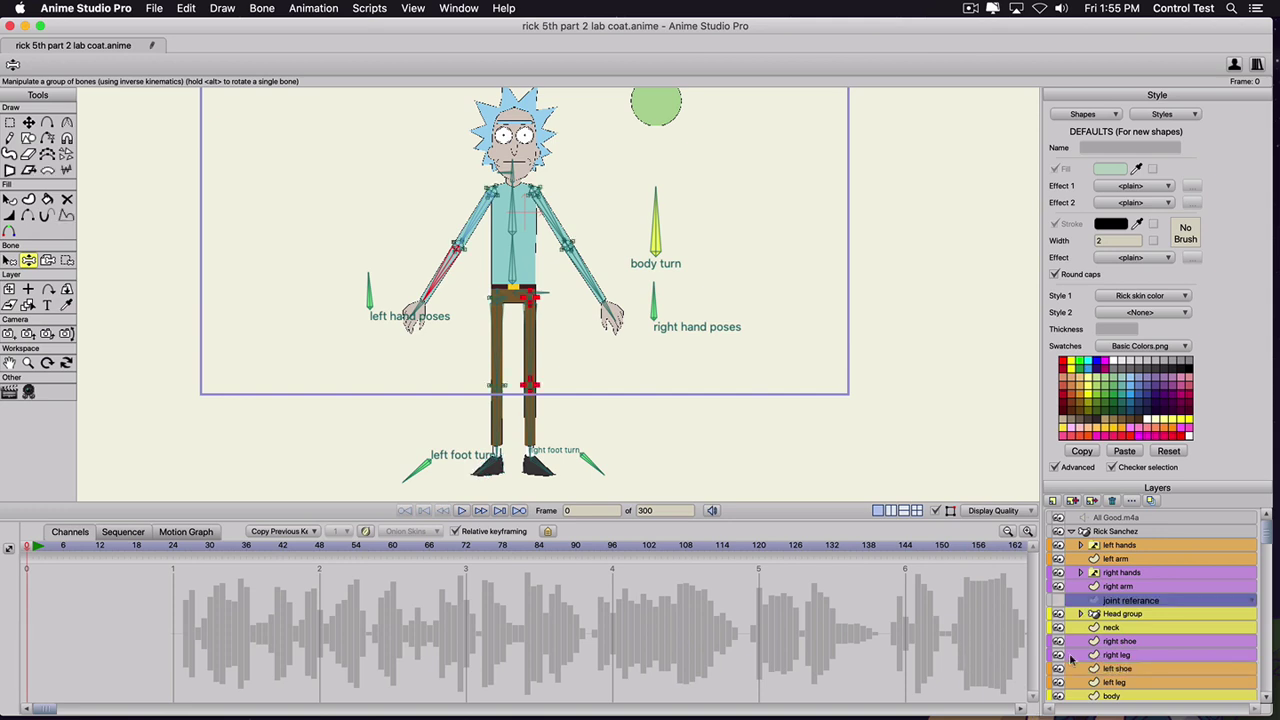
scroll(1107, 652, "down", 3)
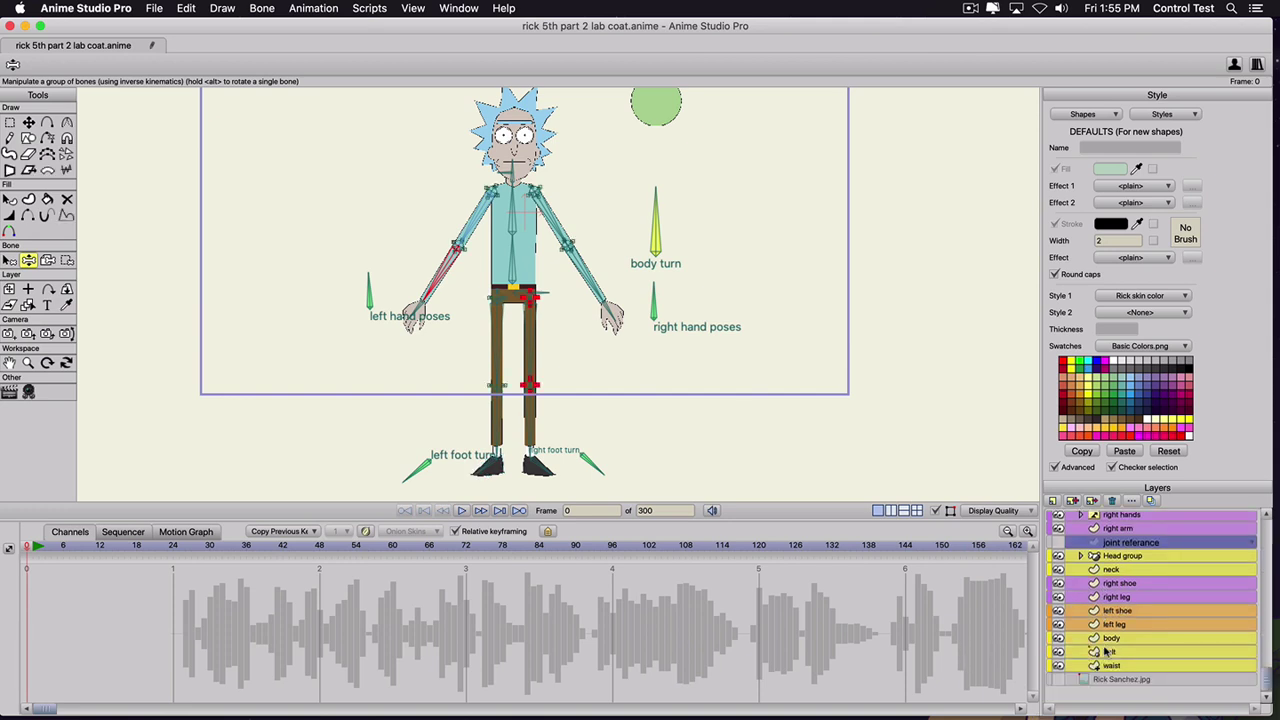
scroll(1107, 652, "up", 3)
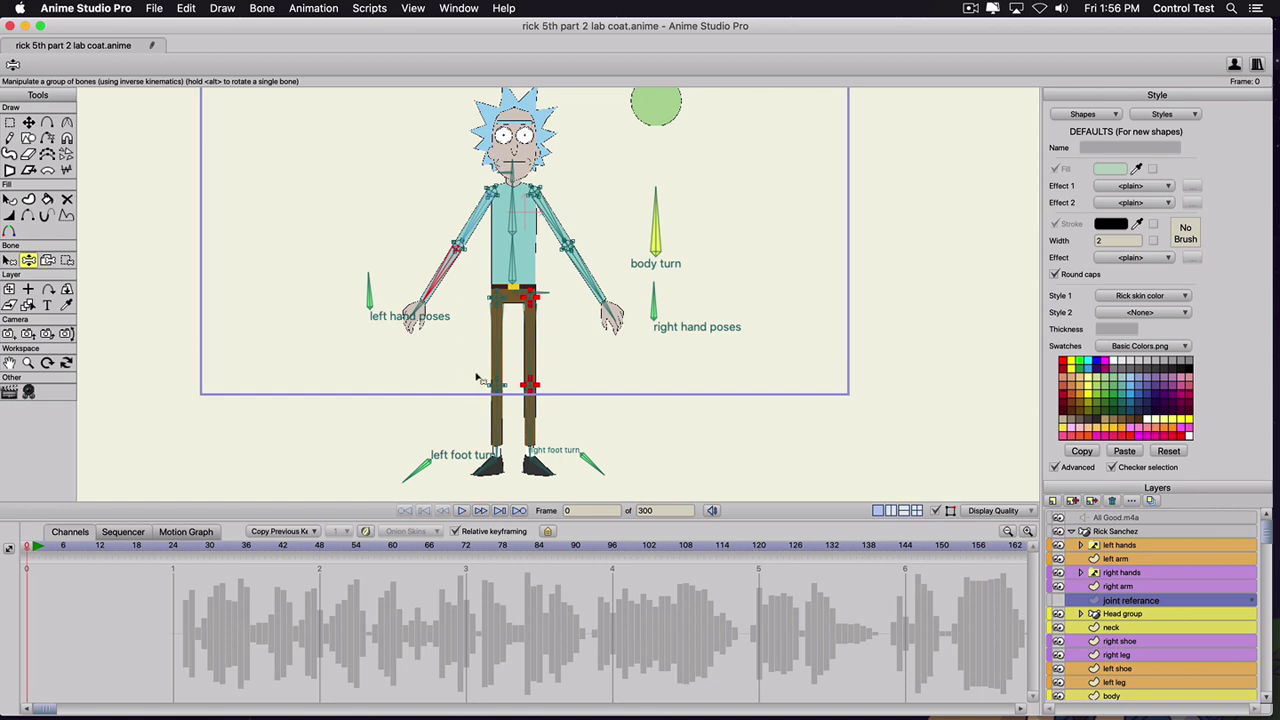
- Select the left leg, left foot and left arm bones together and set their color to Orange
key("b")
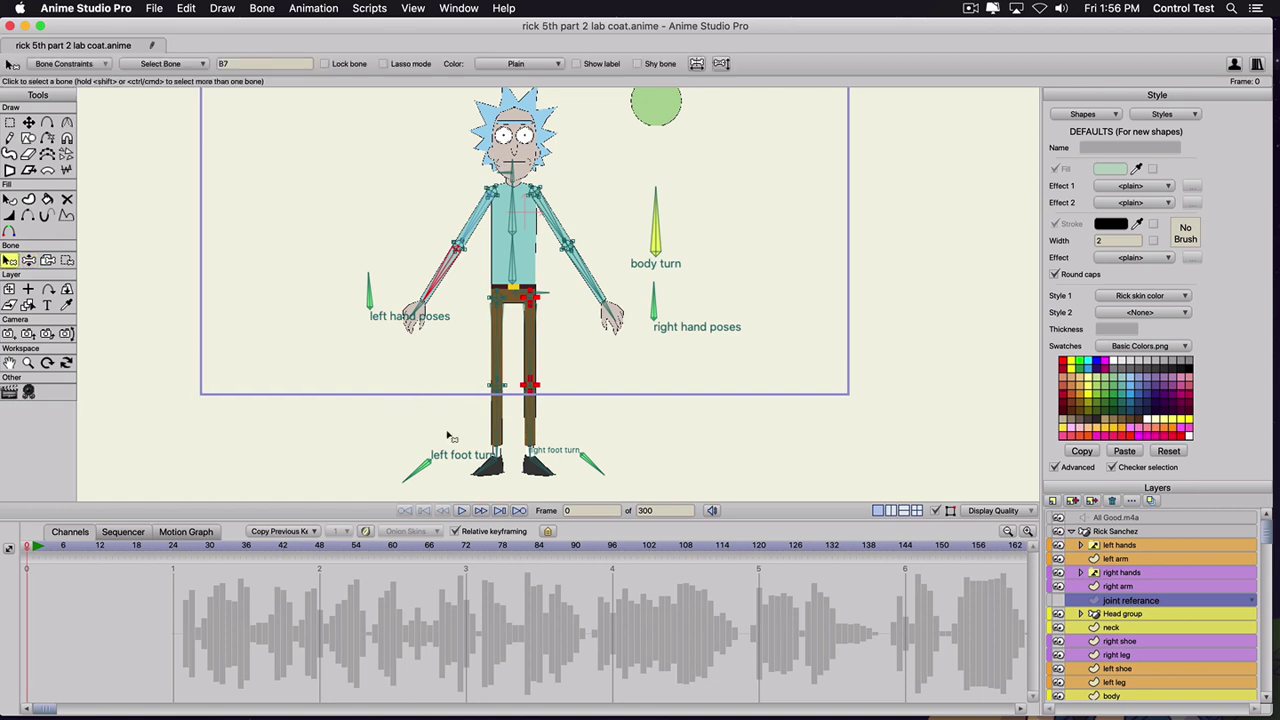
left_click_drag(461, 483, 493, 312)
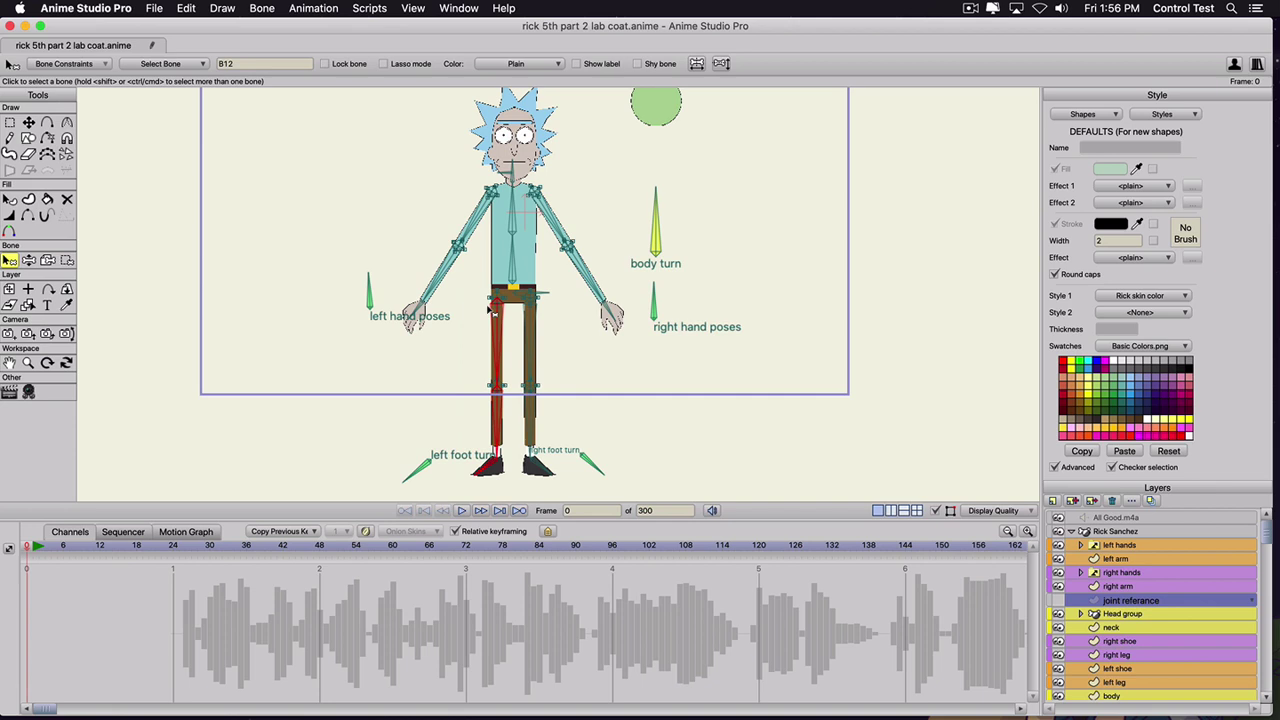
left_click_drag(428, 322, 476, 201)
left_click(522, 65)
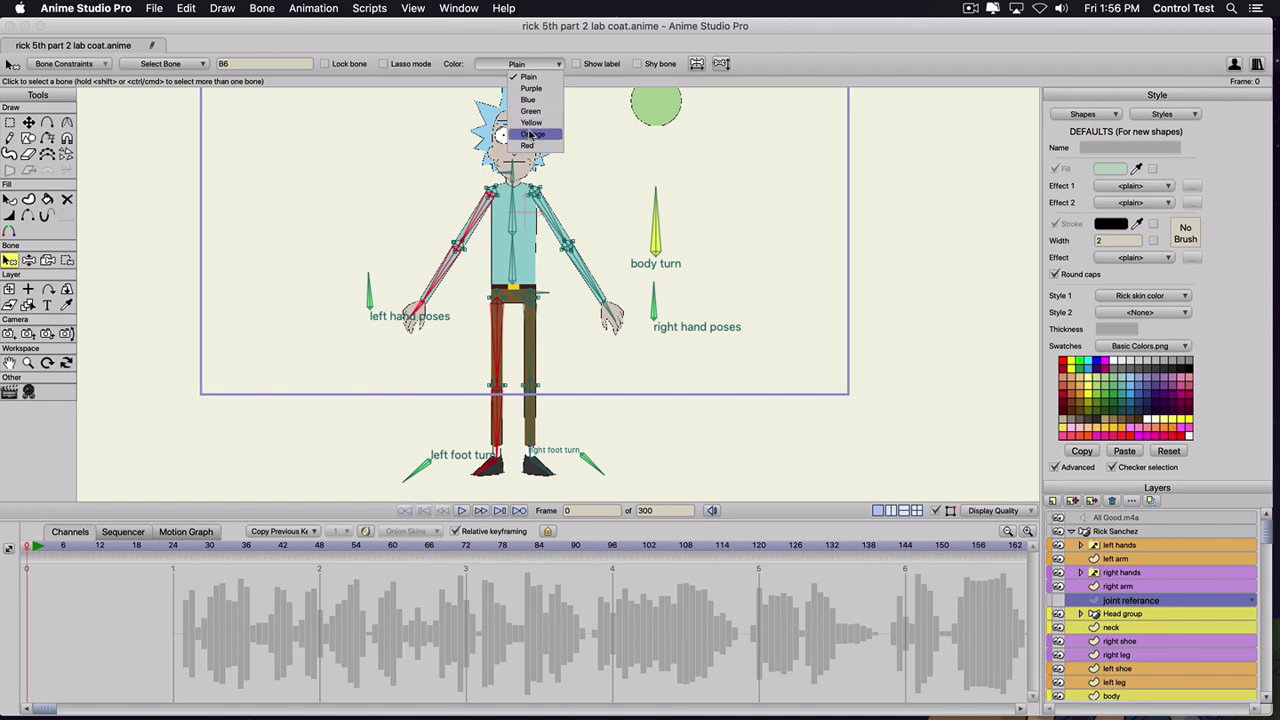
left_click(532, 134)
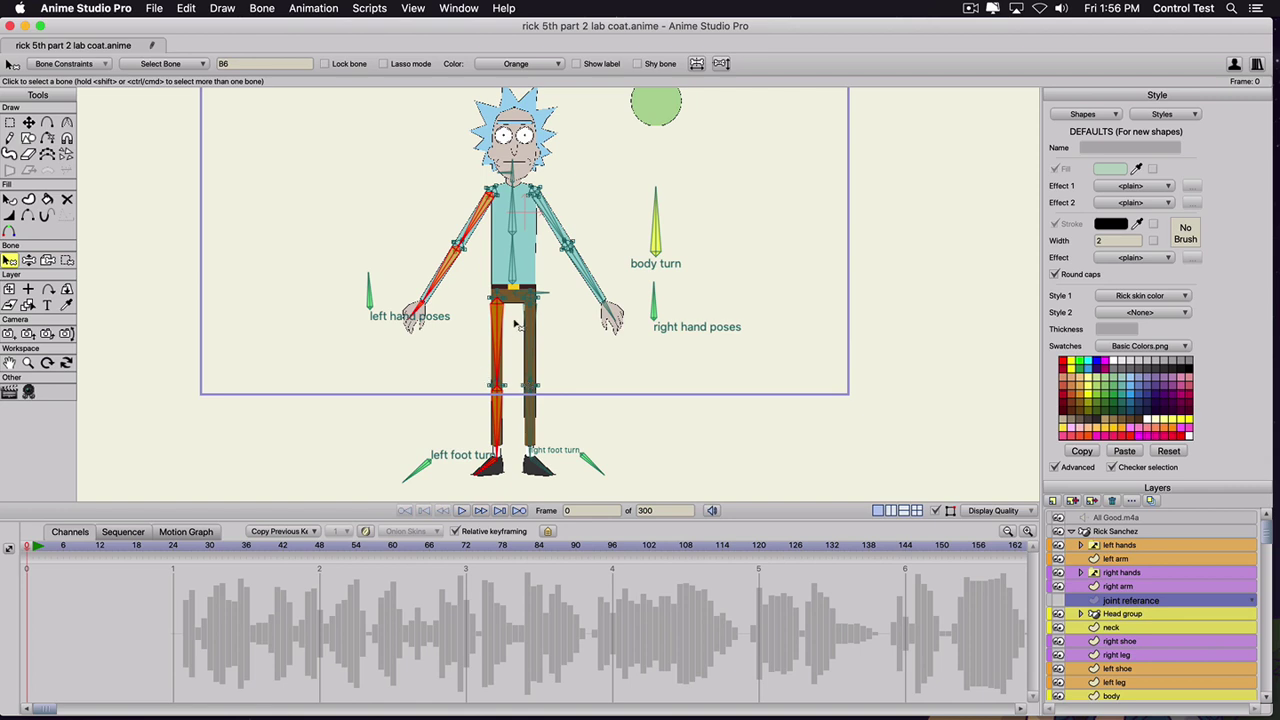
- Add the hip, spine and head bones to the selection and set the color of all selected bones to Yellow
left_click(545, 295)
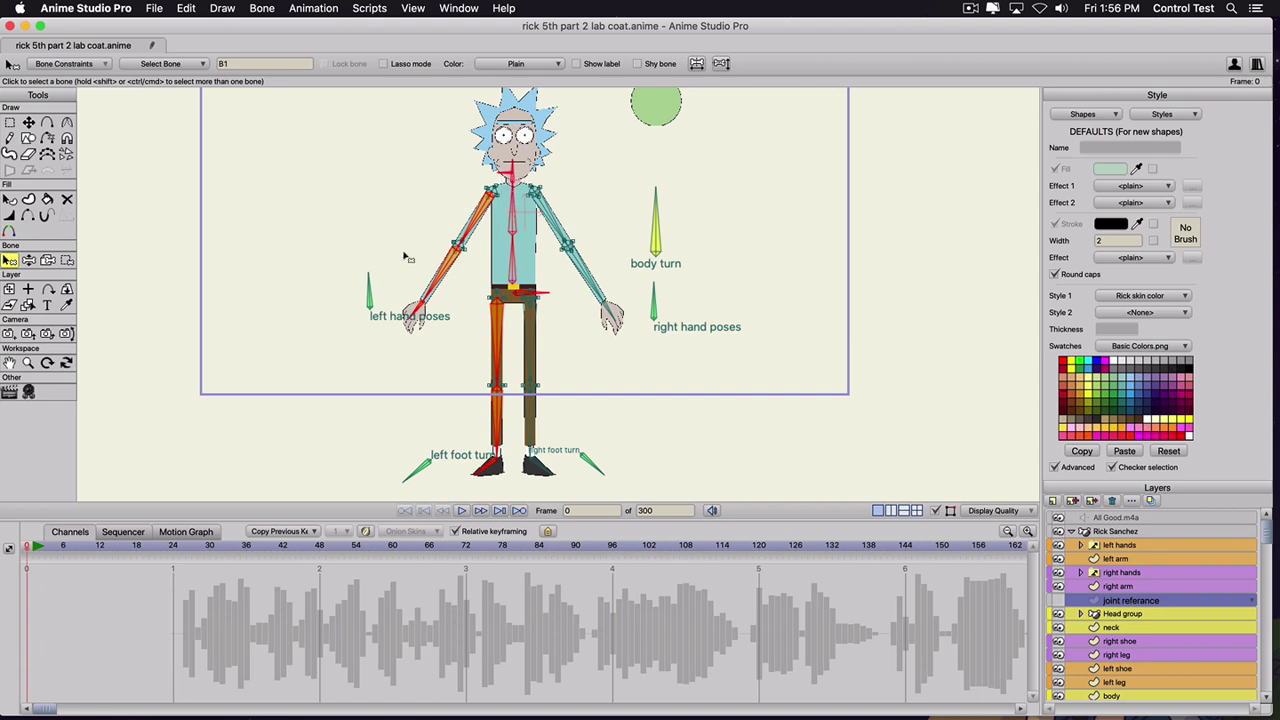
left_click(506, 64)
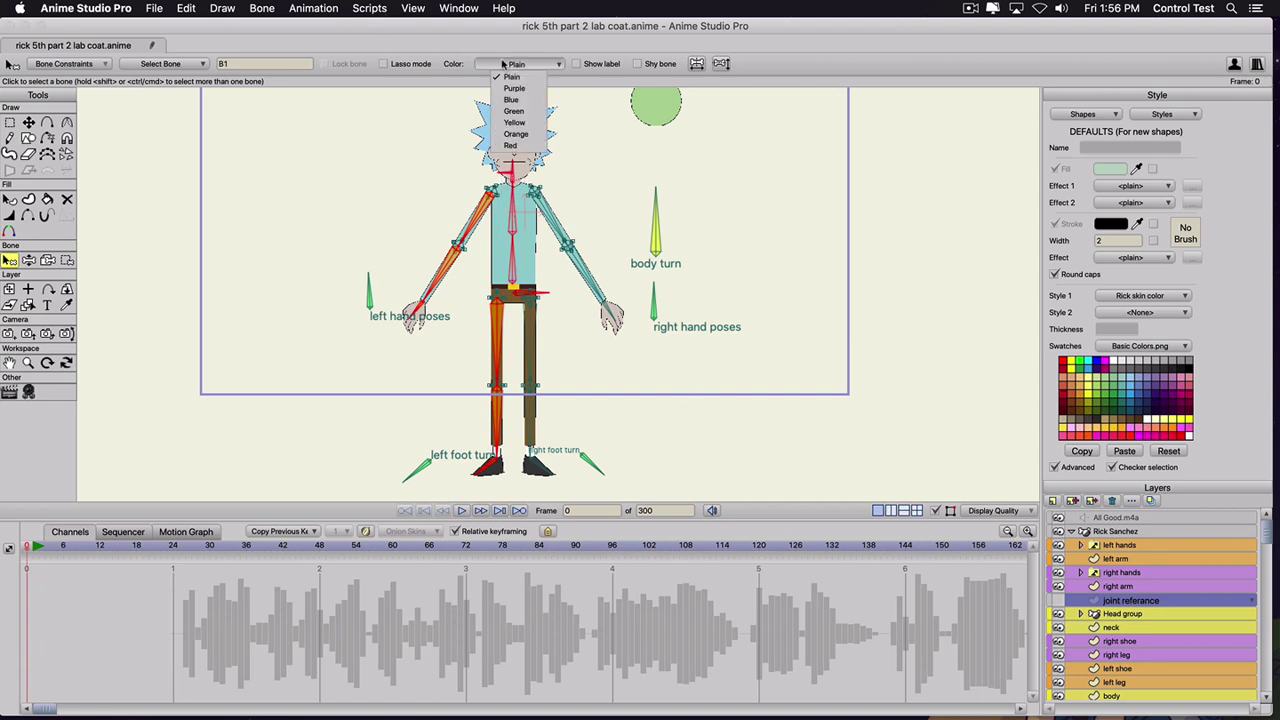
left_click(511, 124)
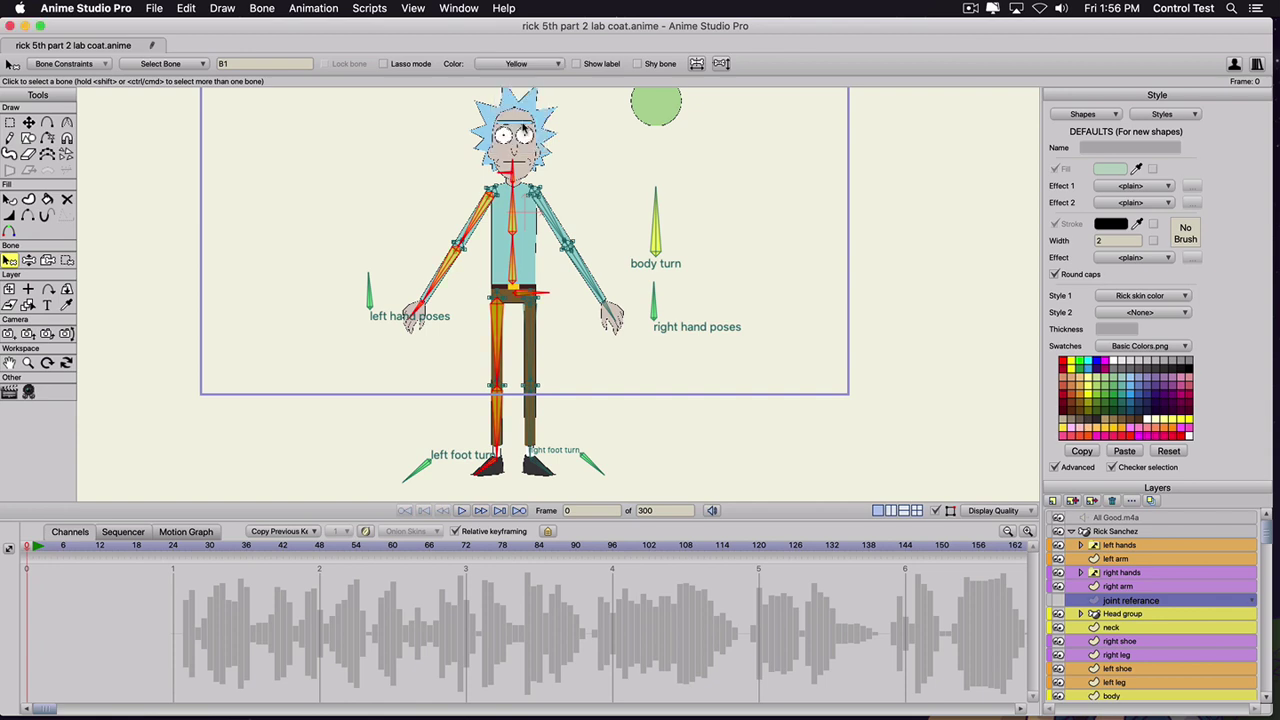
left_click(600, 280)
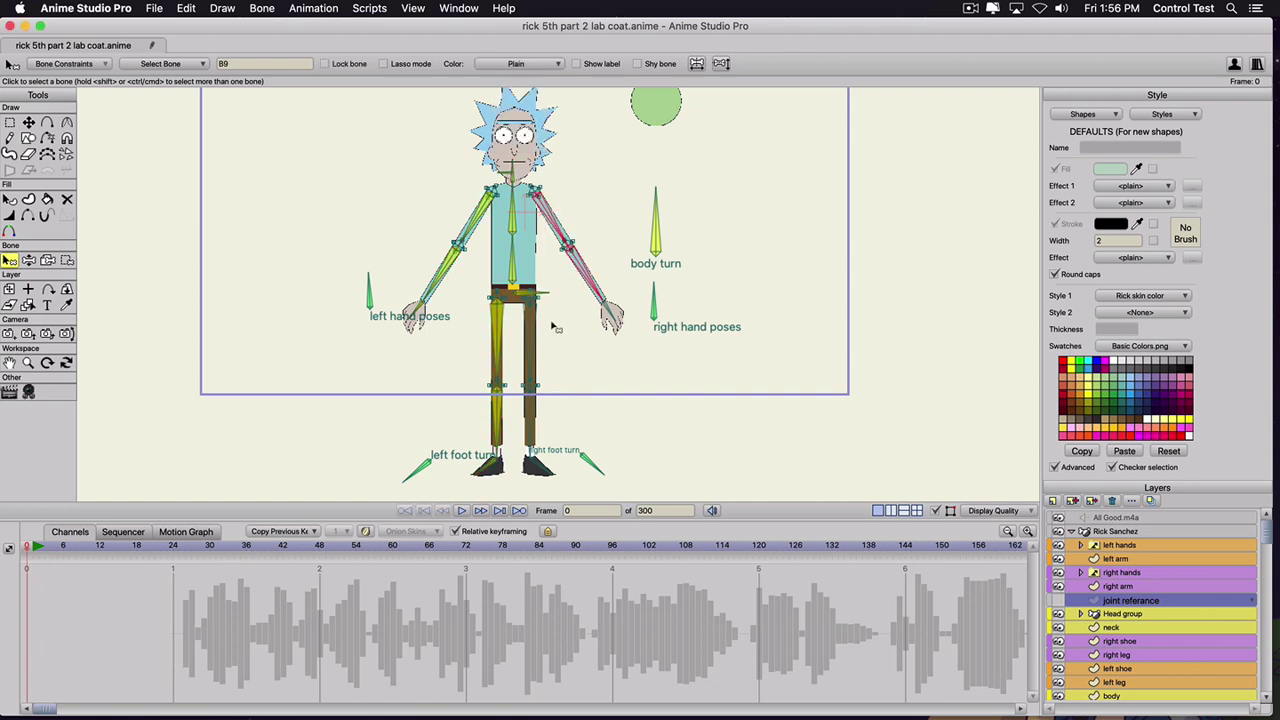
left_click(527, 484)
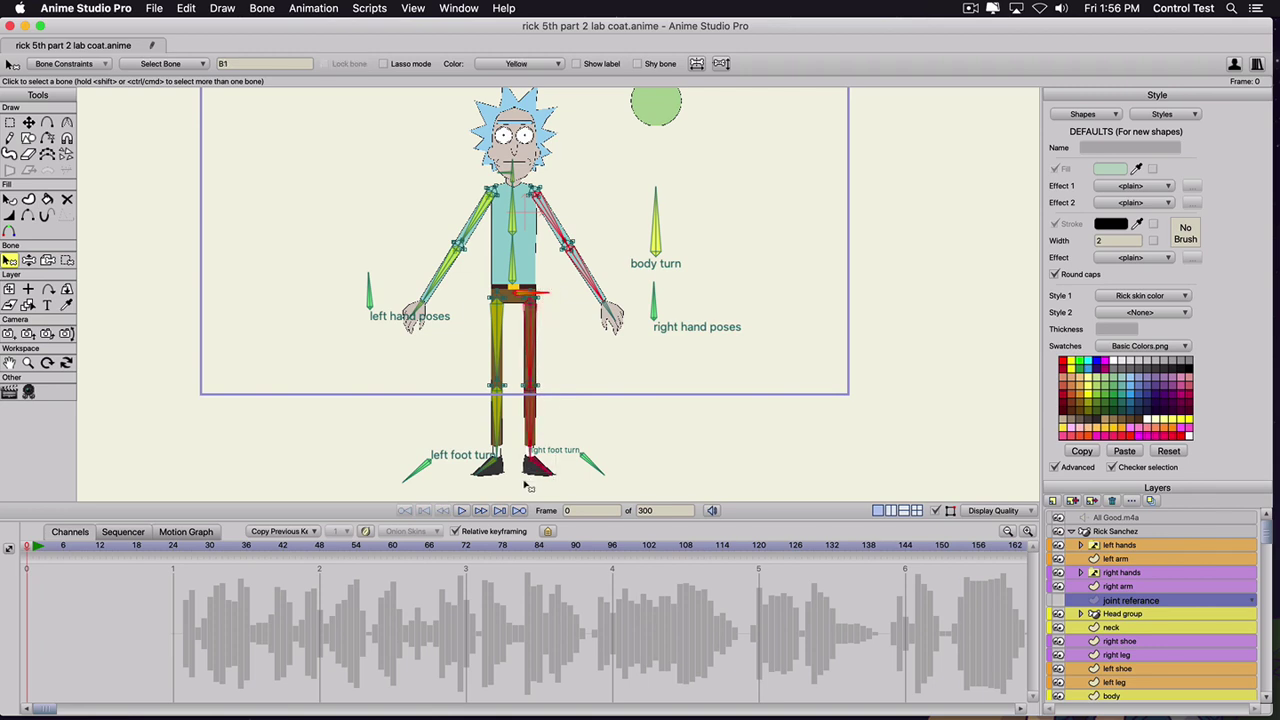
left_click(521, 293)
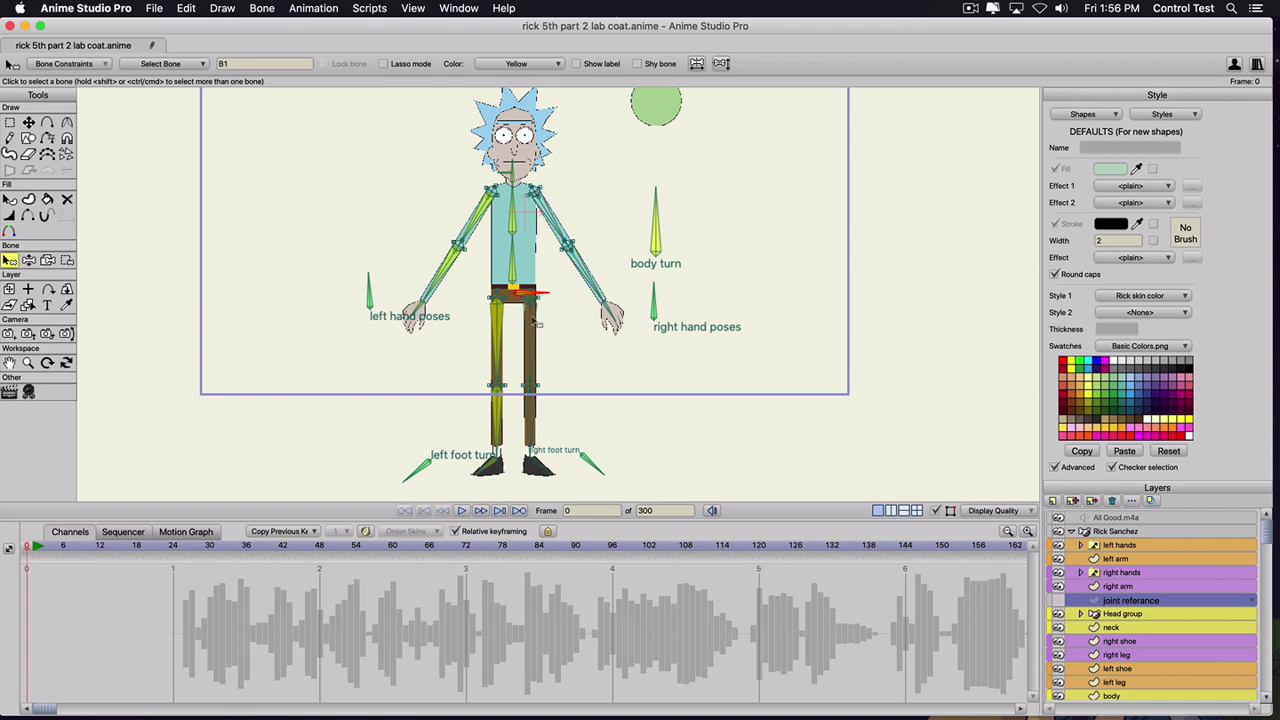
- Select the right leg, right foot and right arm bones together, set their color to Purple, and clear the selection
left_click_drag(543, 335, 545, 446)
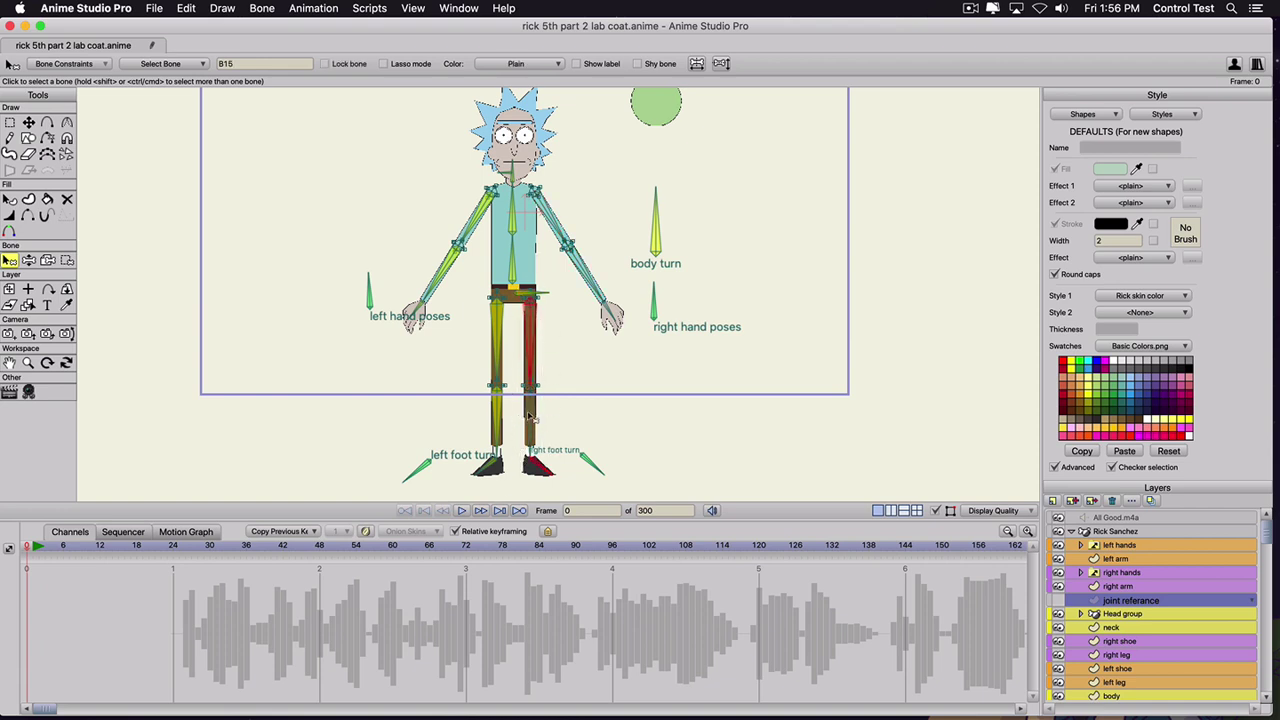
left_click(556, 224)
left_click(516, 65)
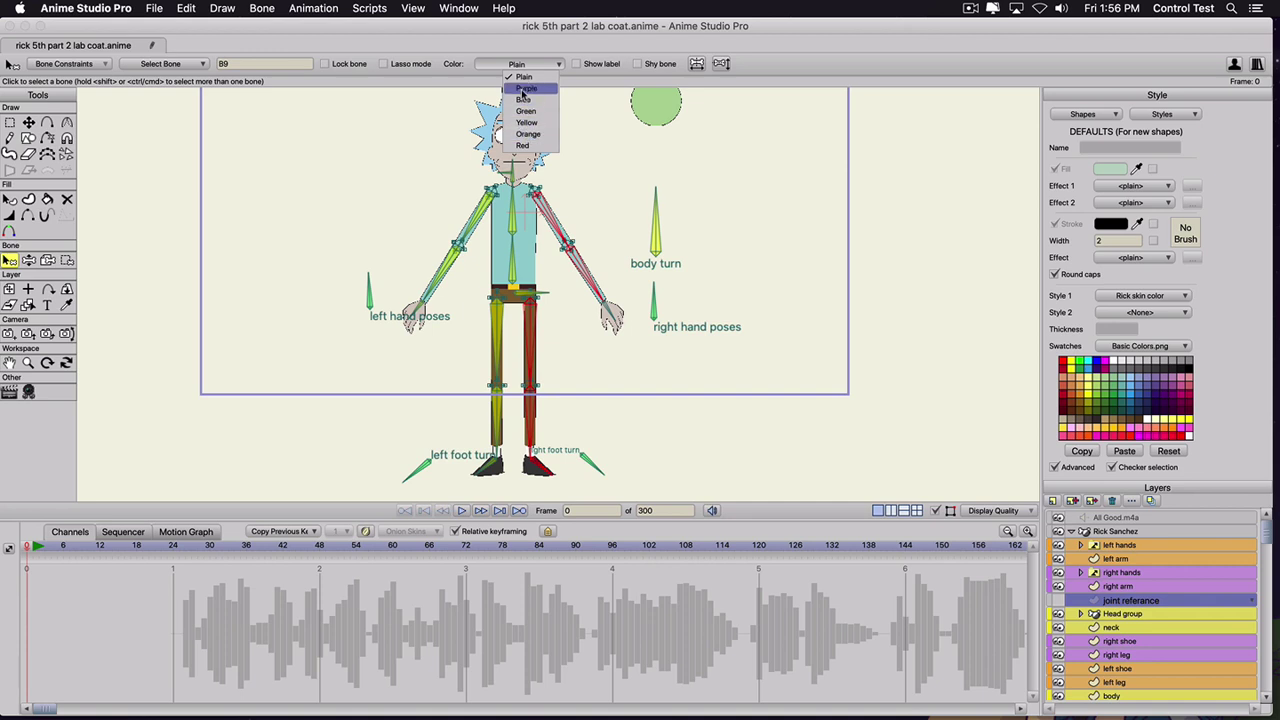
left_click(524, 89)
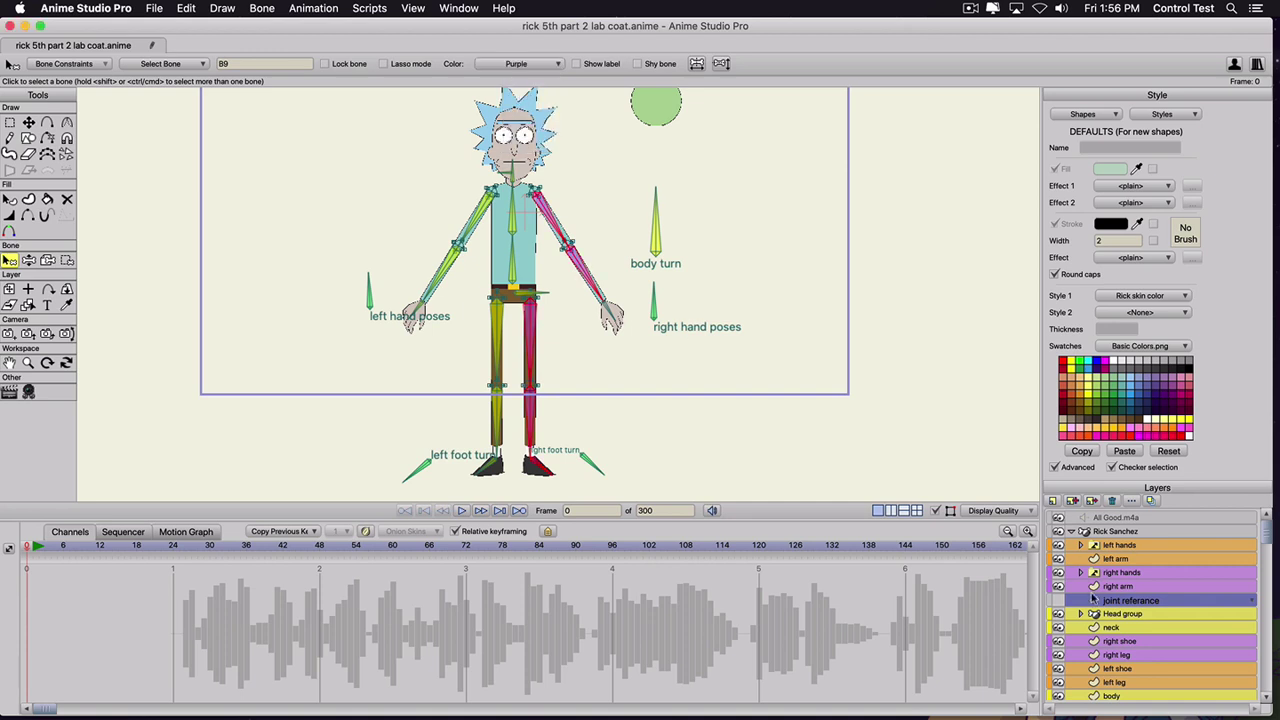
left_click(324, 385)
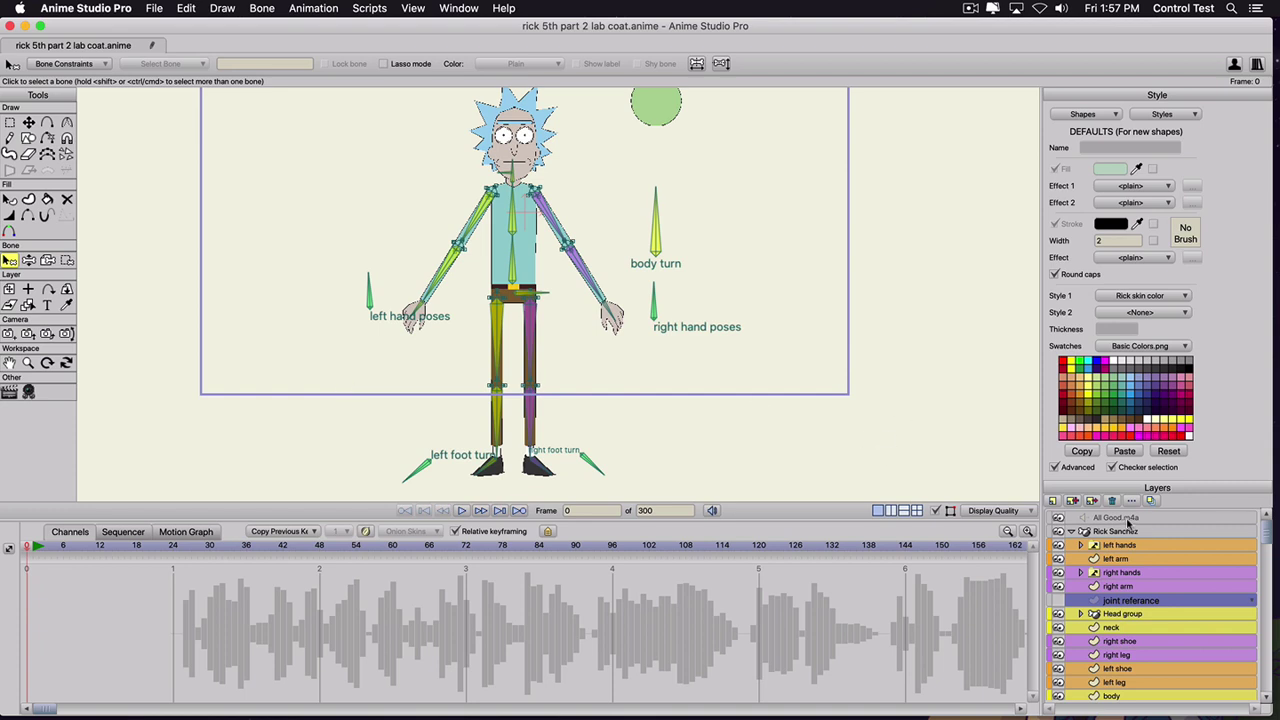
- Show the Rick Sanchez.jpg reference image and hide all of the character's body part layers, from left hands down to waist
scroll(1115, 570, "down", 3)
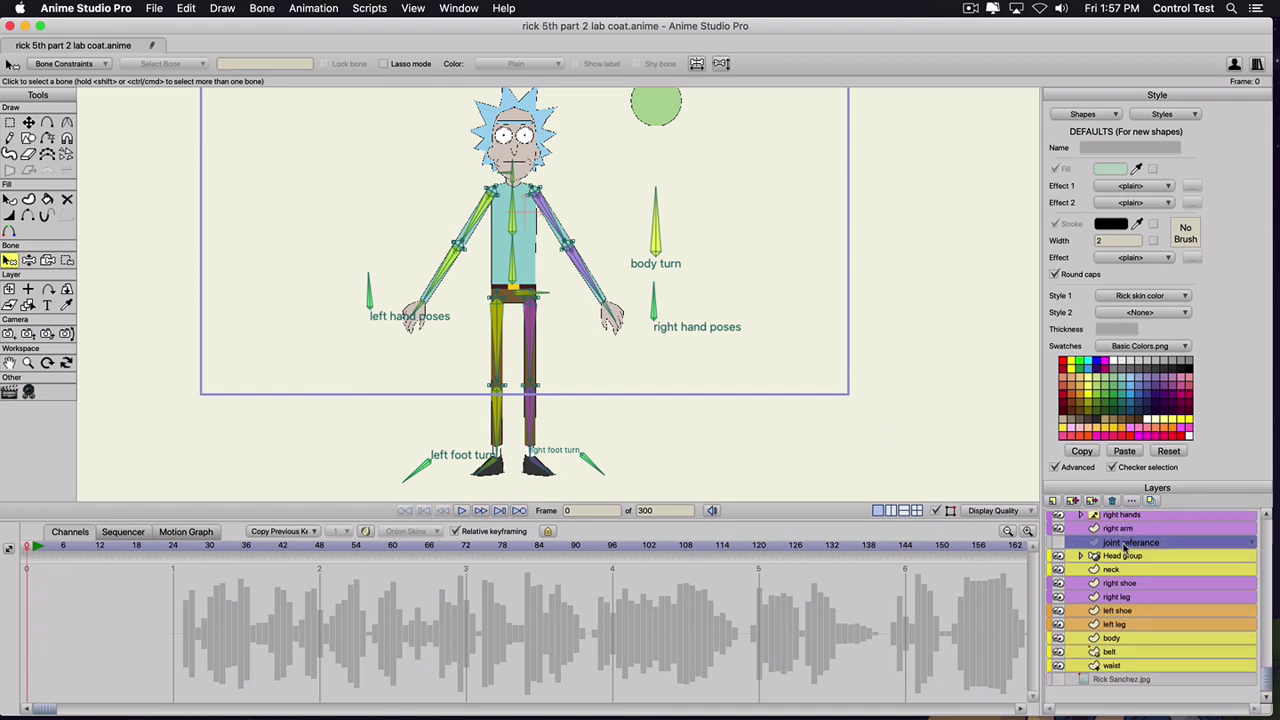
left_click(1057, 680)
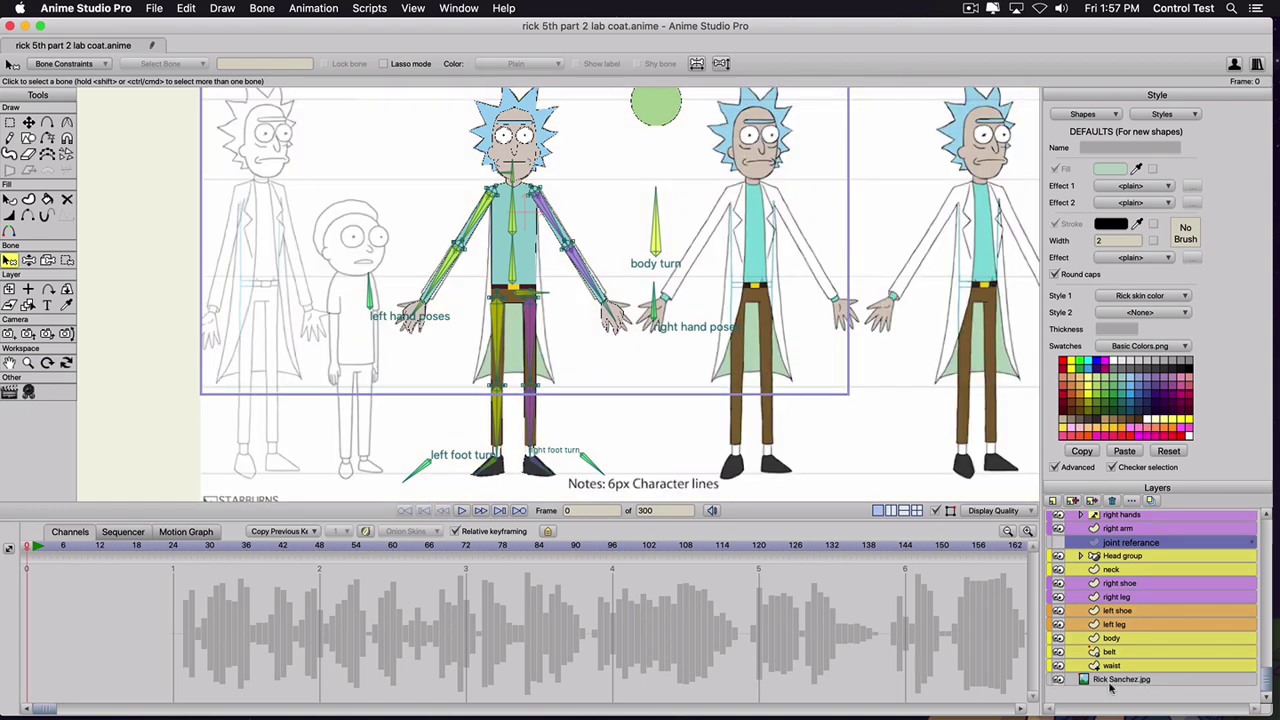
scroll(526, 421, "up", 1)
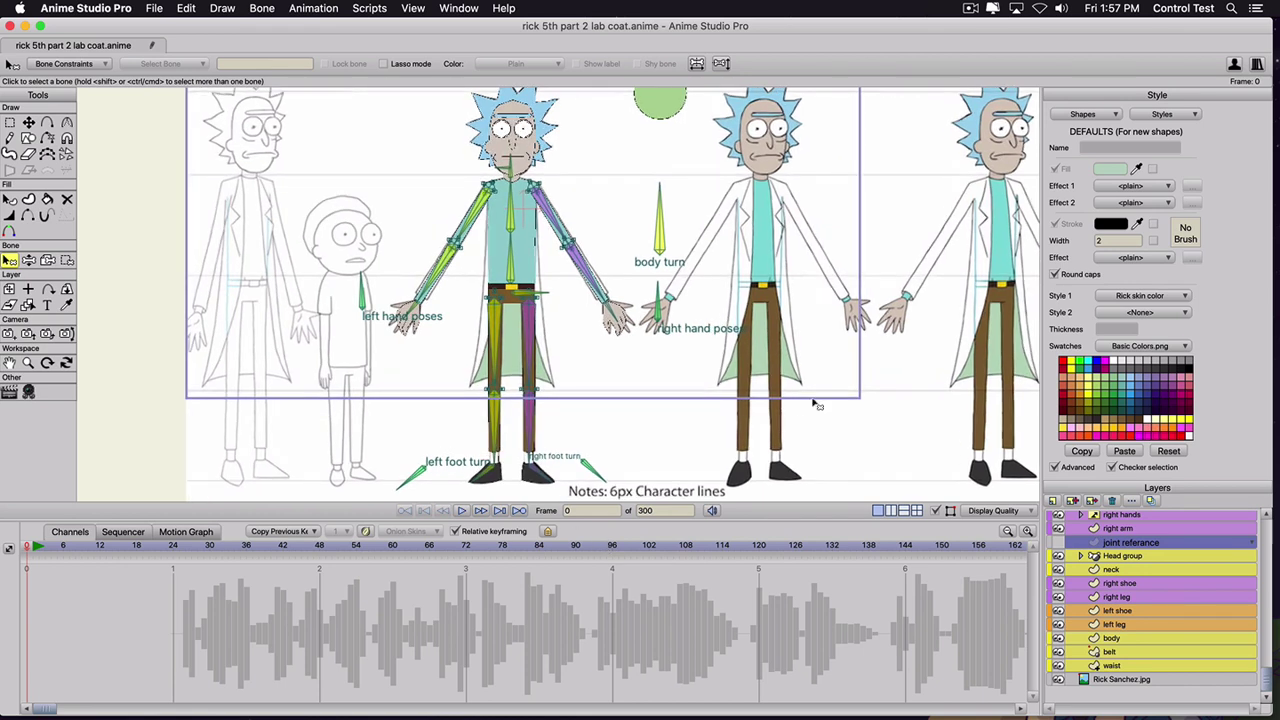
left_click_drag(1058, 555, 1057, 665)
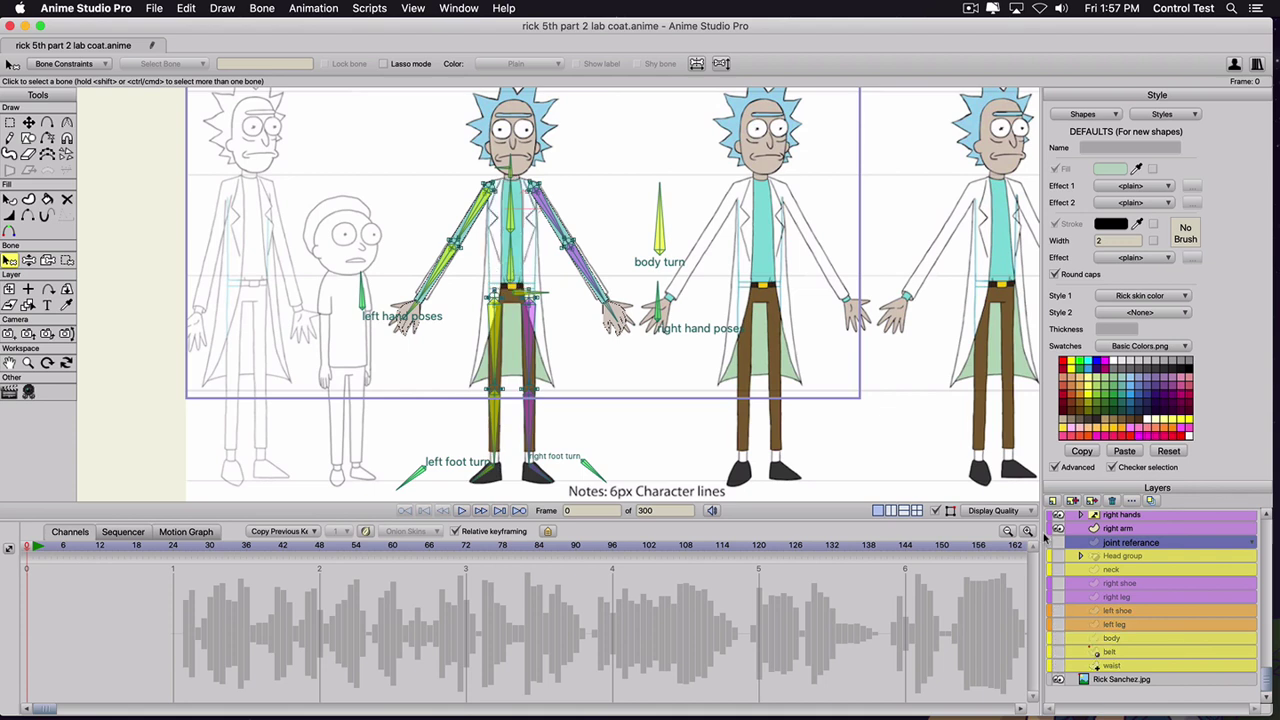
scroll(1048, 538, "up", 2)
left_click_drag(1058, 563, 1058, 535)
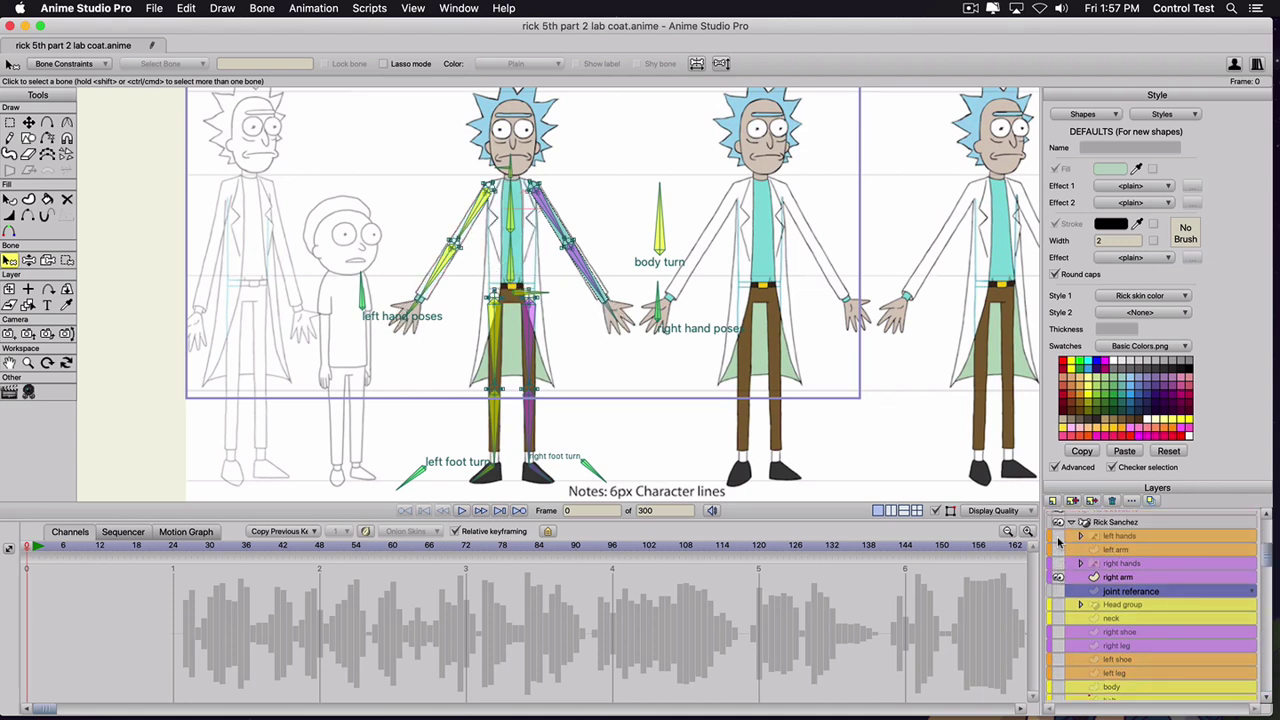
left_click(1058, 576)
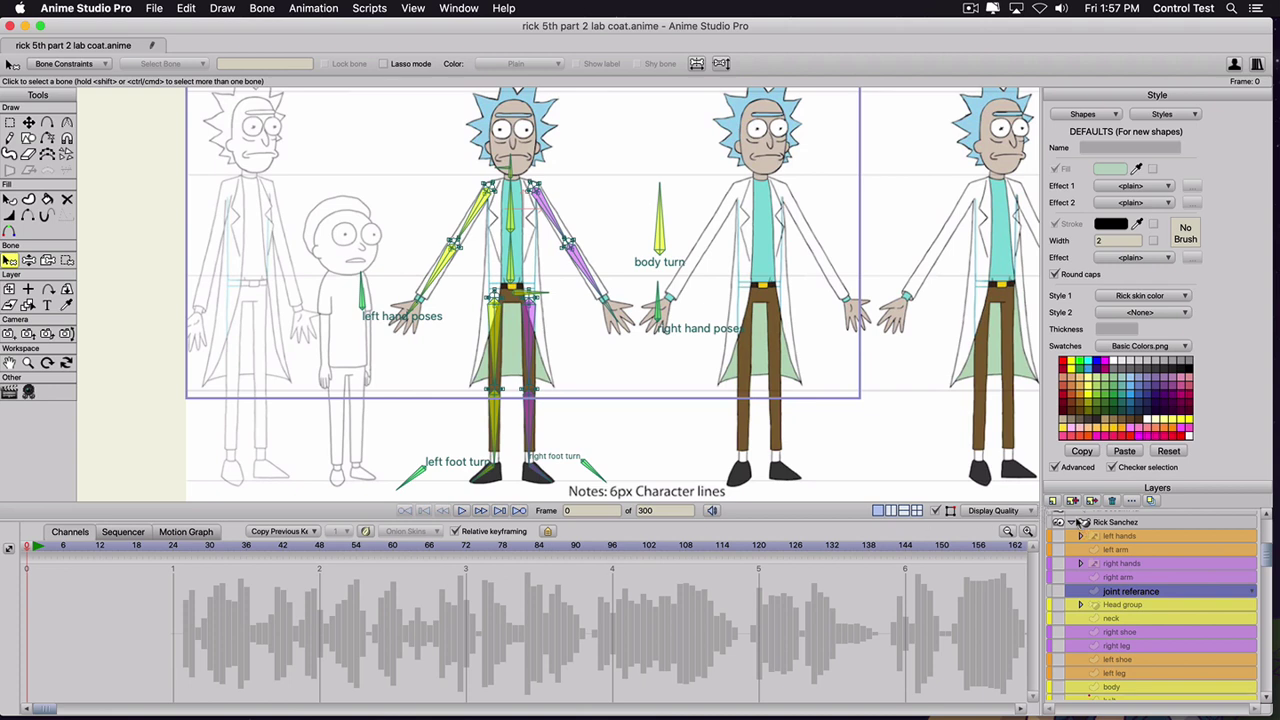
- Add a vector layer named "back coat" above joint referance and draw a rectangle over the coat's lower part
left_click(1052, 501)
left_click(1058, 514)
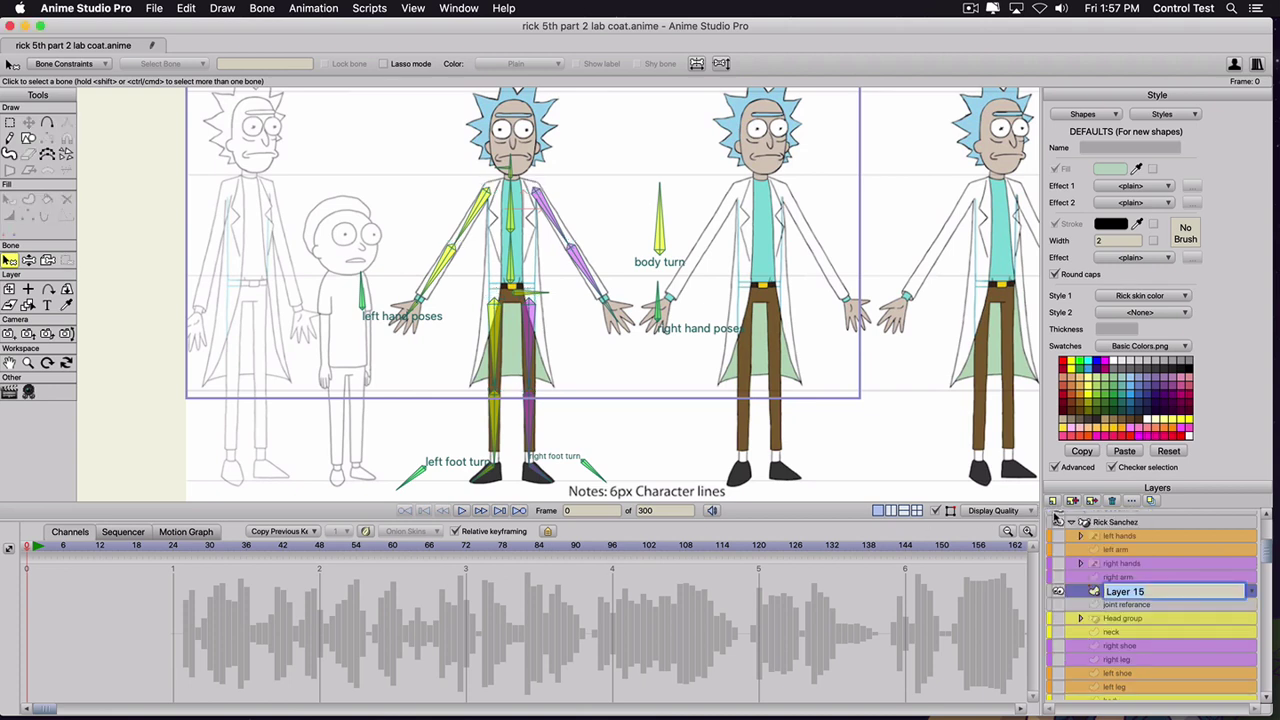
type("back coat")
key("Return")
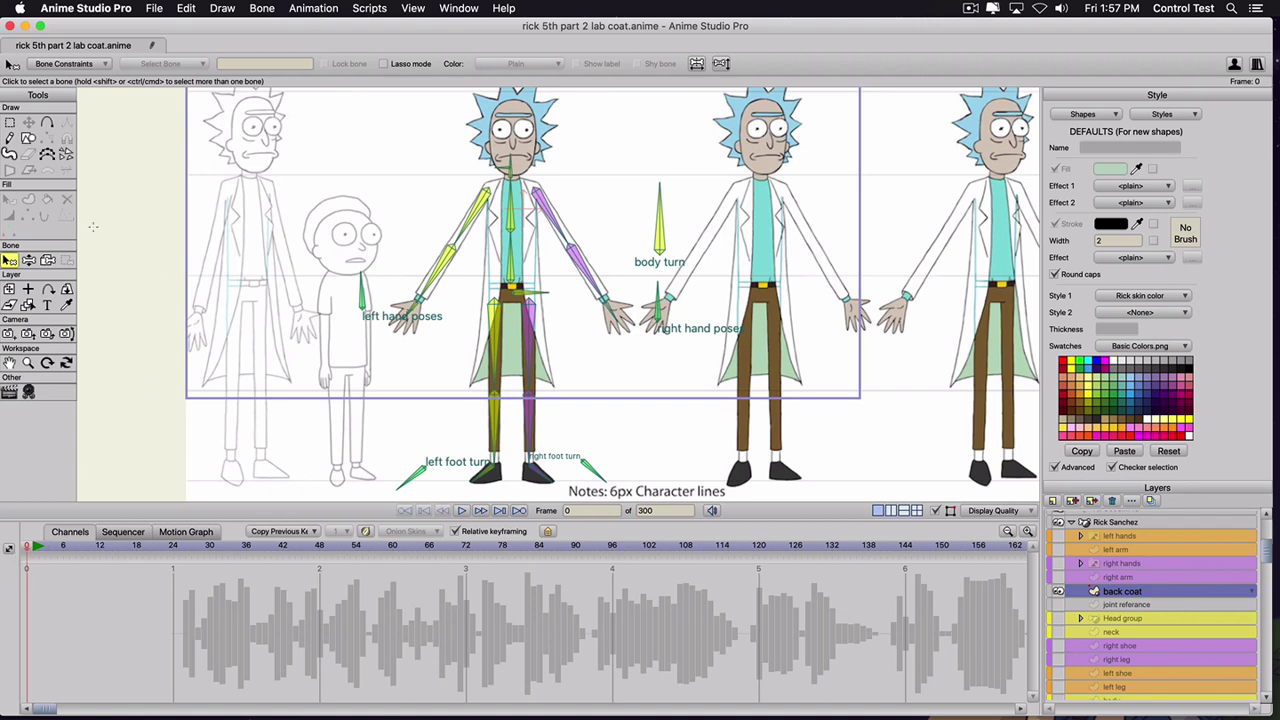
left_click(29, 139)
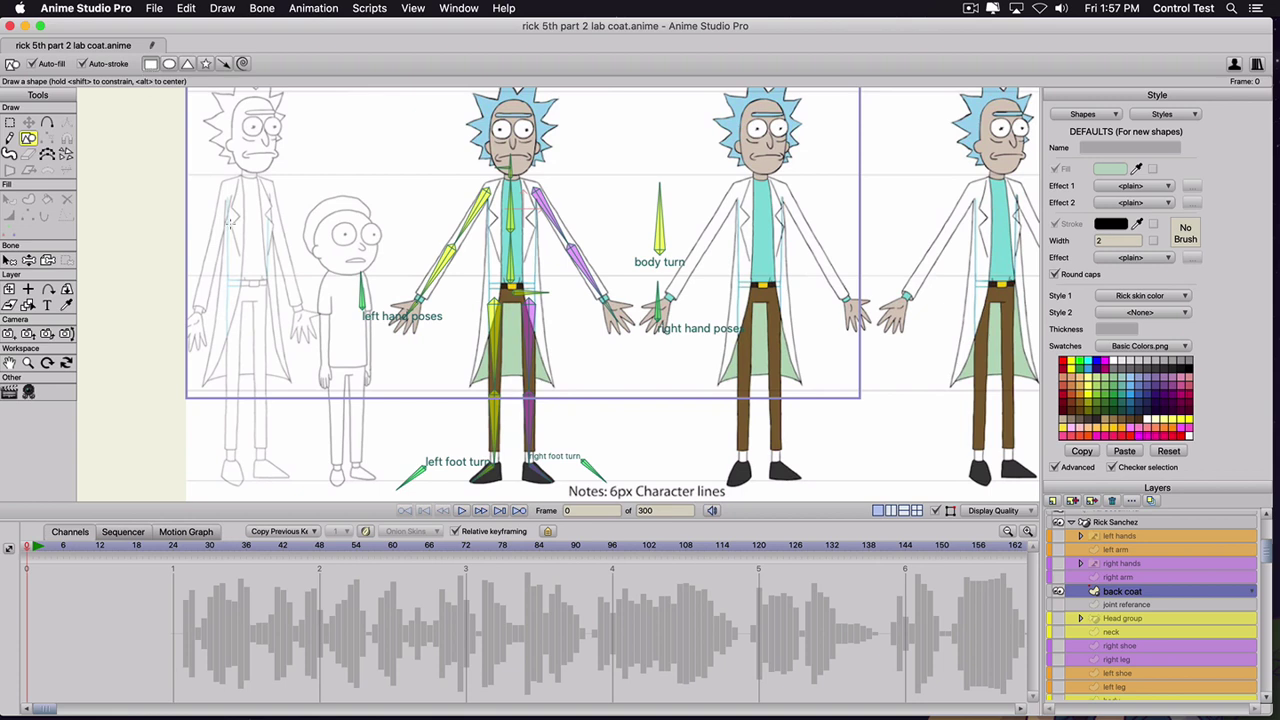
left_click_drag(475, 388, 553, 328)
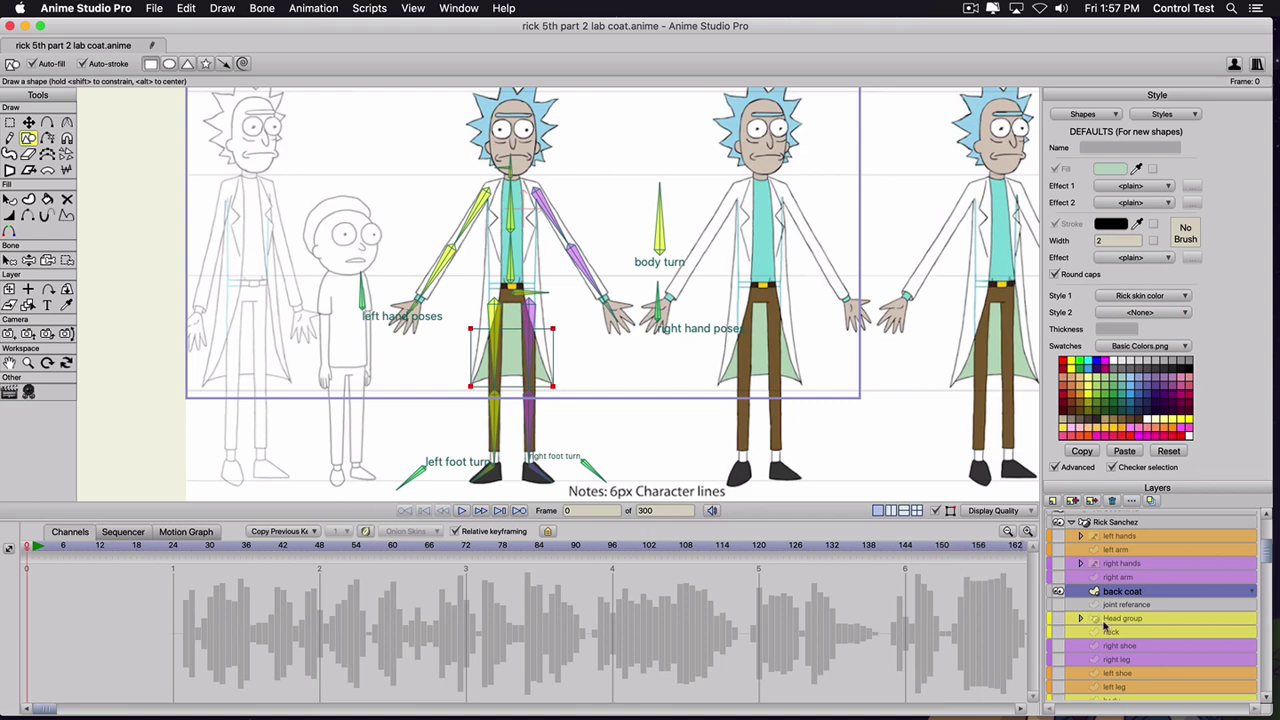
- Set the back coat layer's masking to "Don't mask this layer" in its layer settings
double_click(1158, 593)
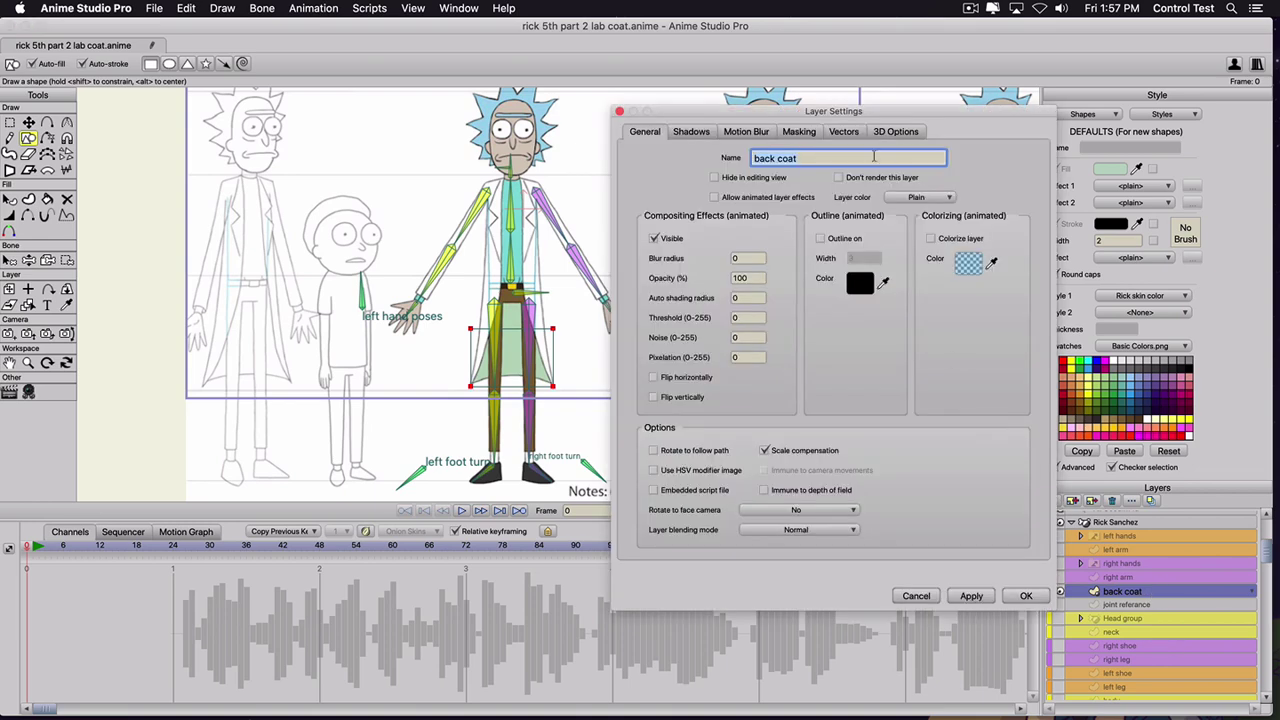
left_click(797, 131)
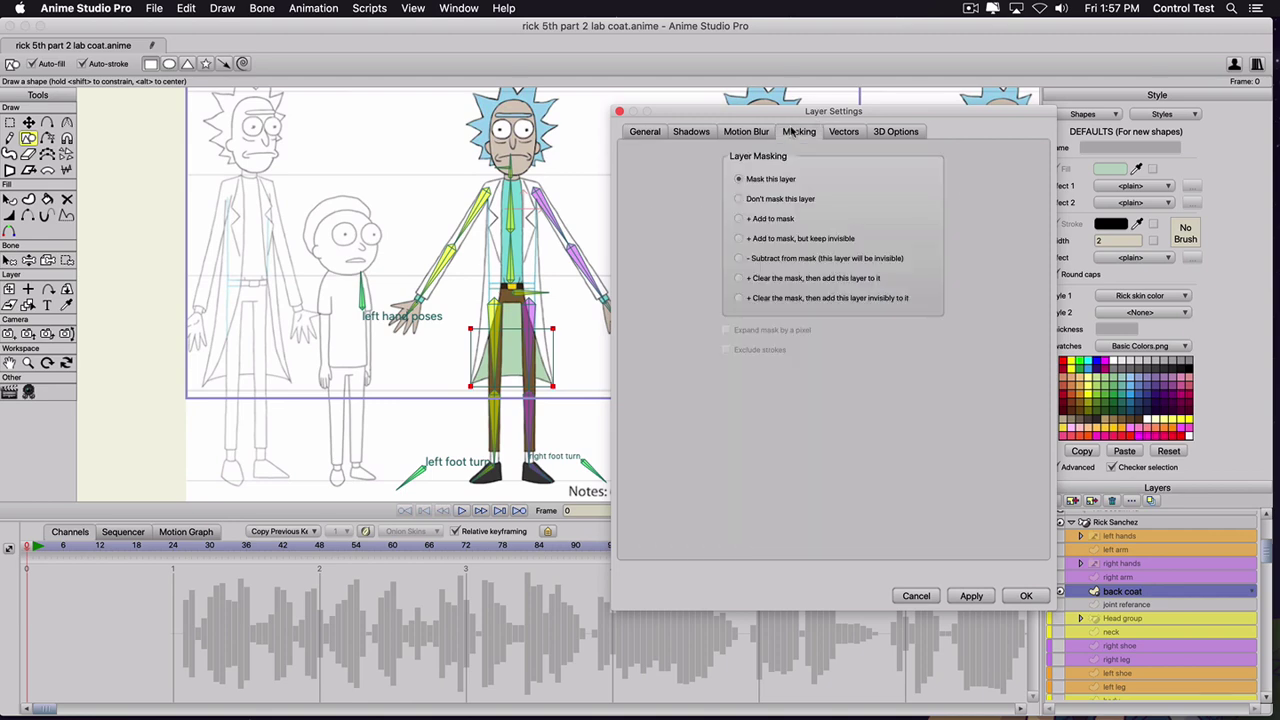
left_click(739, 199)
left_click(971, 596)
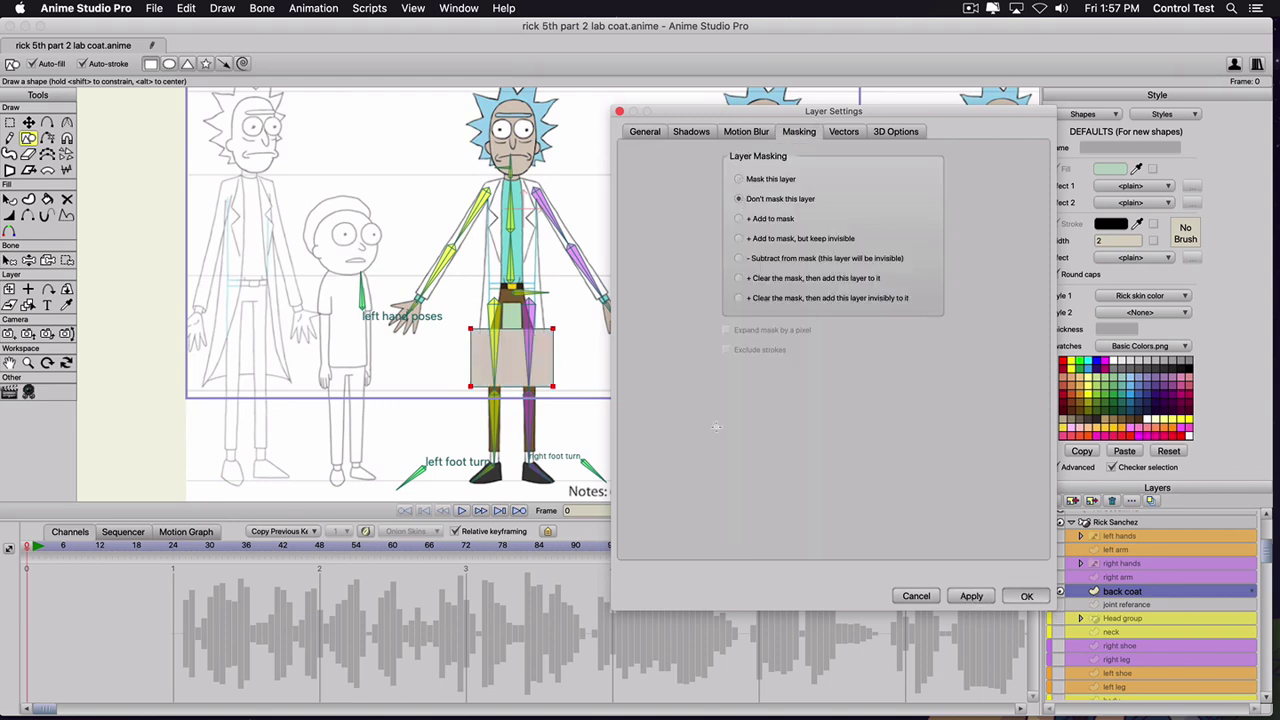
left_click(1026, 596)
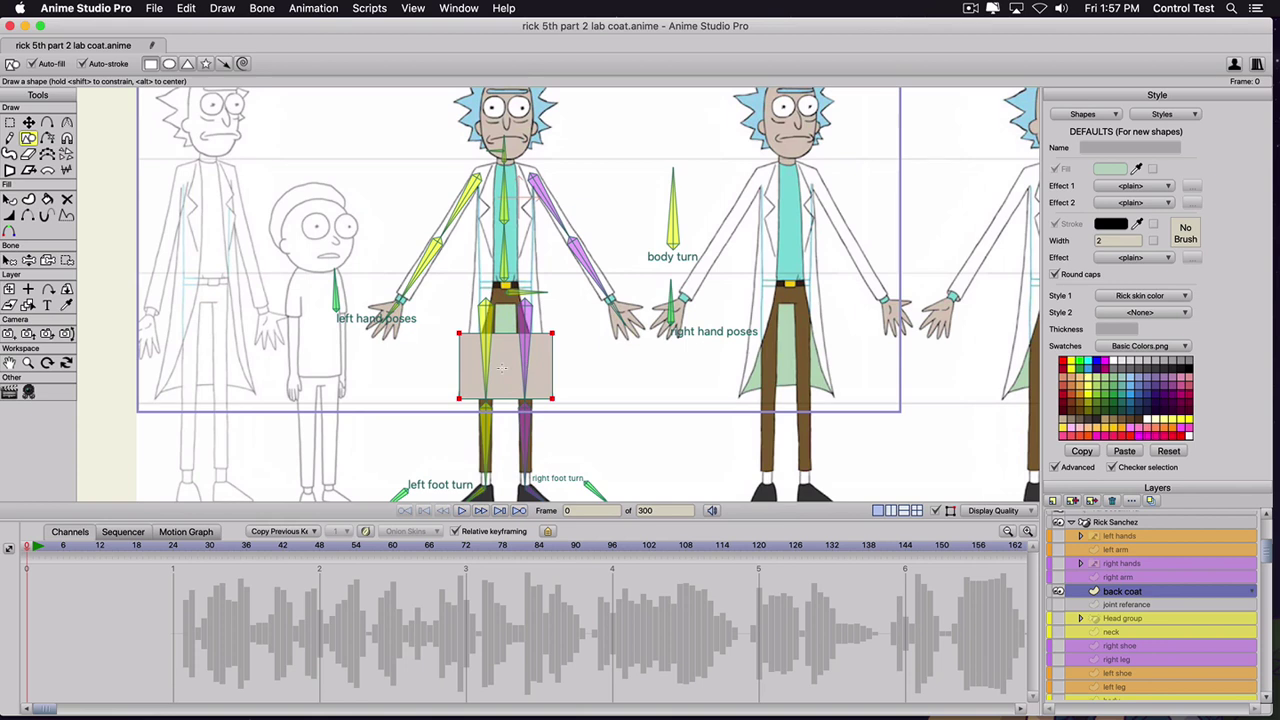
- Select the rectangle, set its Style 1 to <None>, and sample its fill from the reference coat's green lining
scroll(502, 368, "up", 1)
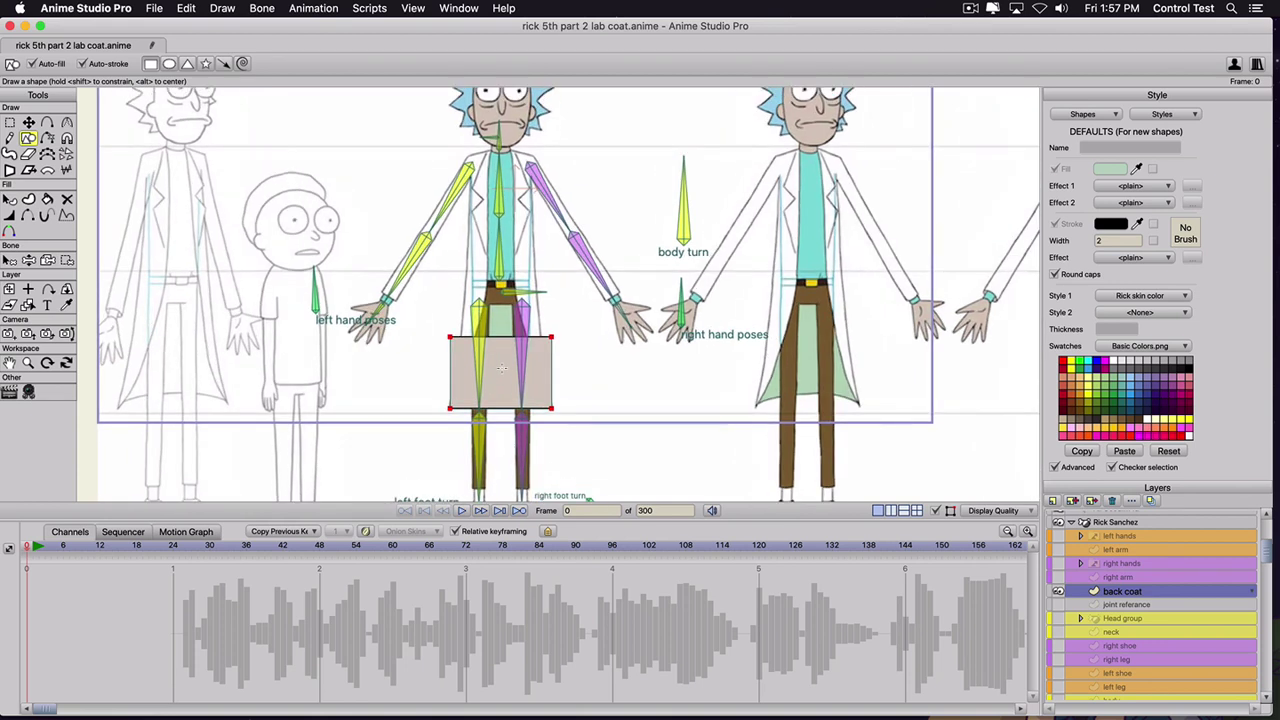
key("q")
left_click(502, 368)
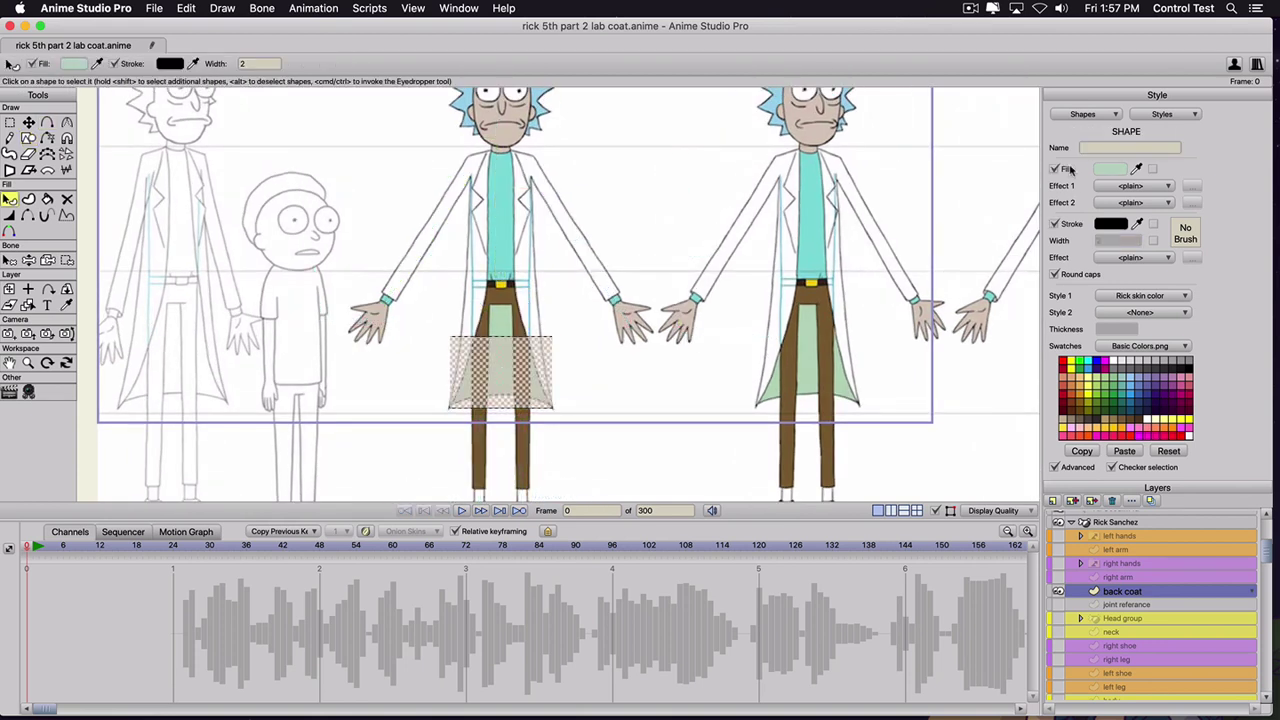
left_click(1120, 312)
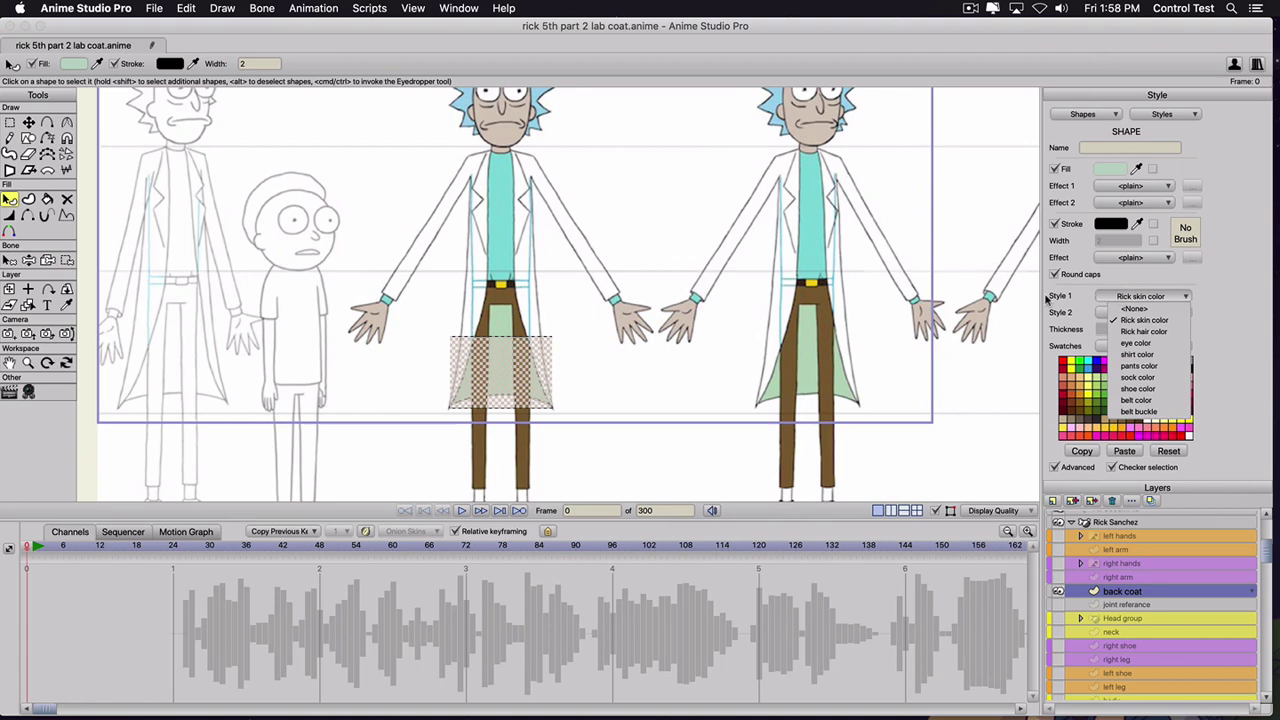
left_click(1123, 309)
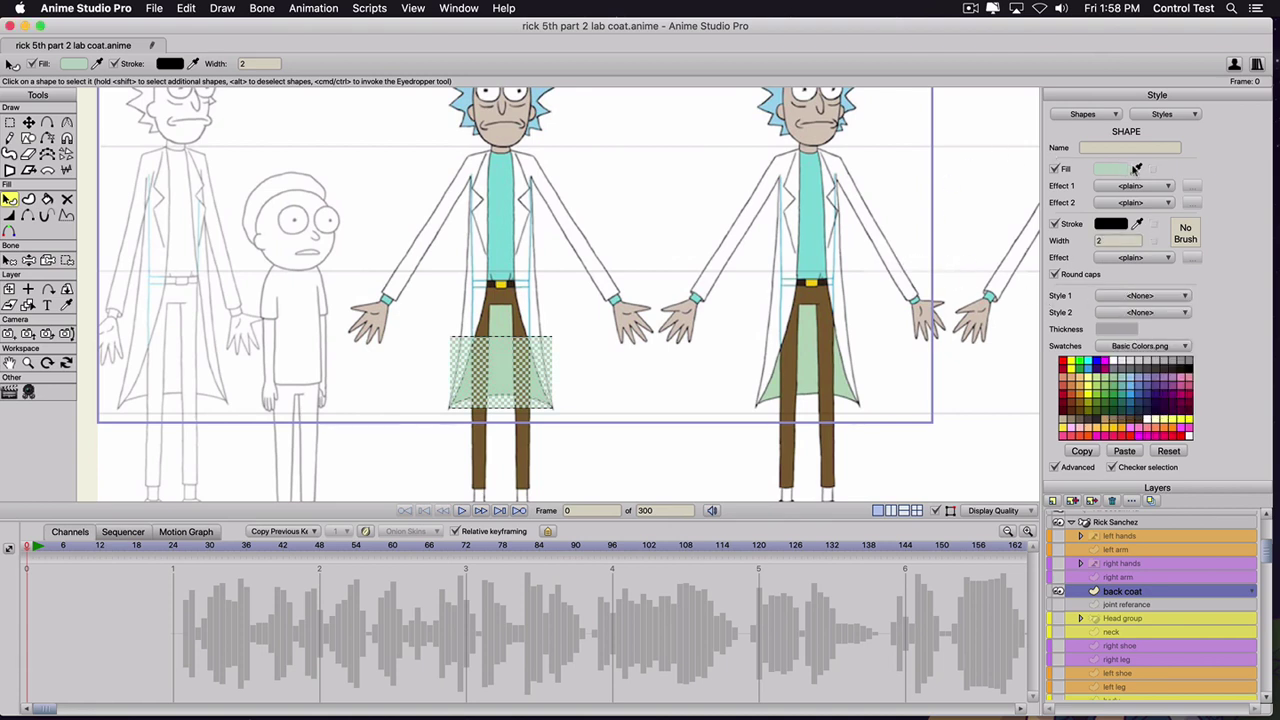
left_click(1136, 169)
left_click(809, 325)
- Create a new style from the rectangle's fill and name it "back coat color"
left_click(1157, 116)
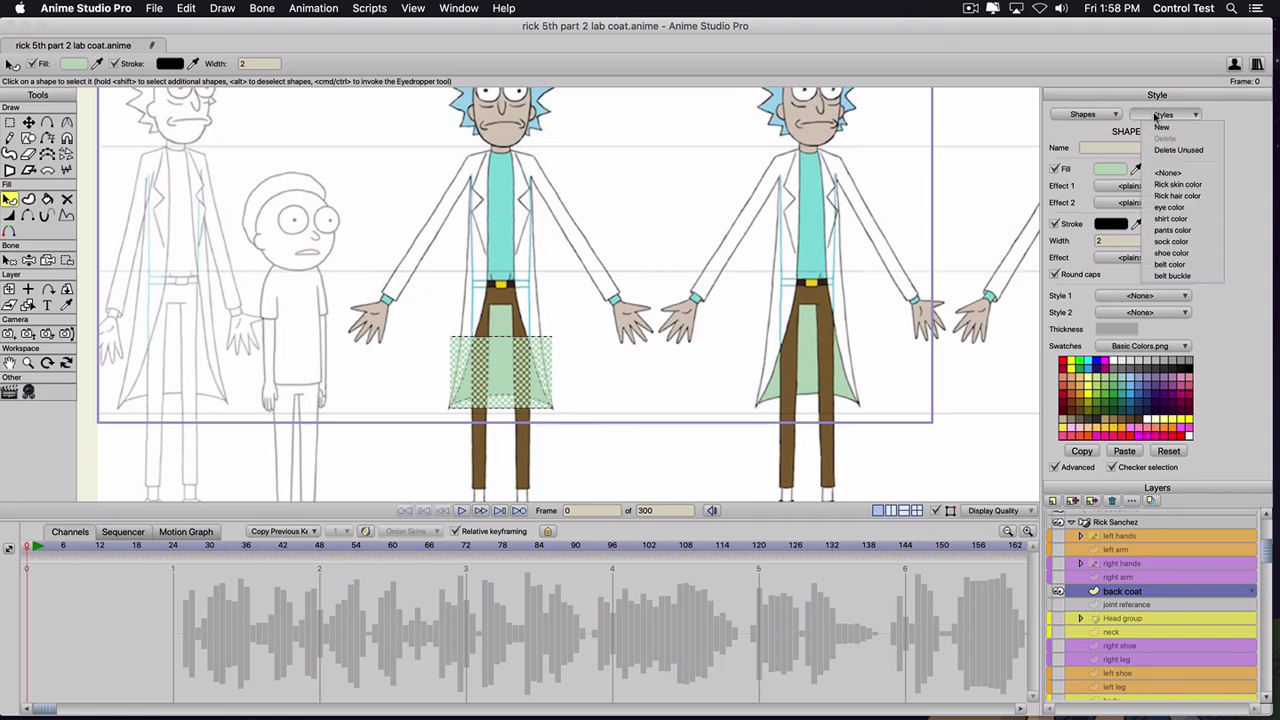
left_click(1160, 127)
type("back coat color")
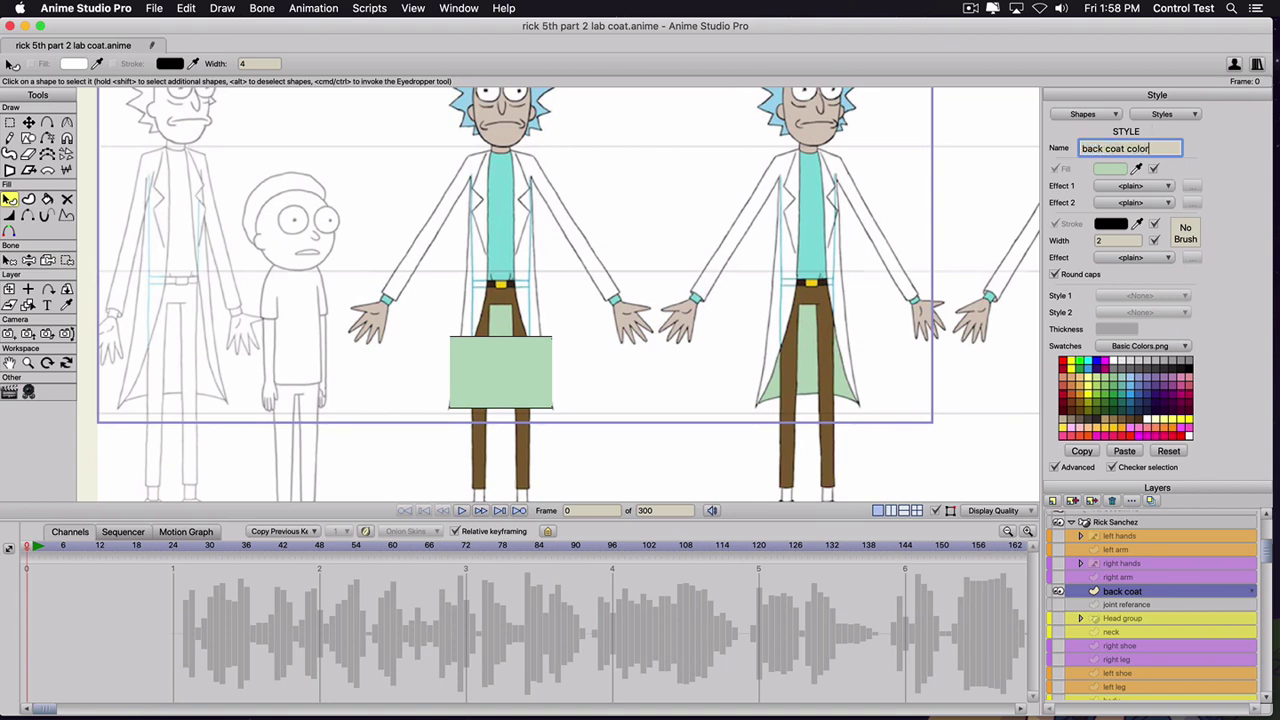
key("Return")
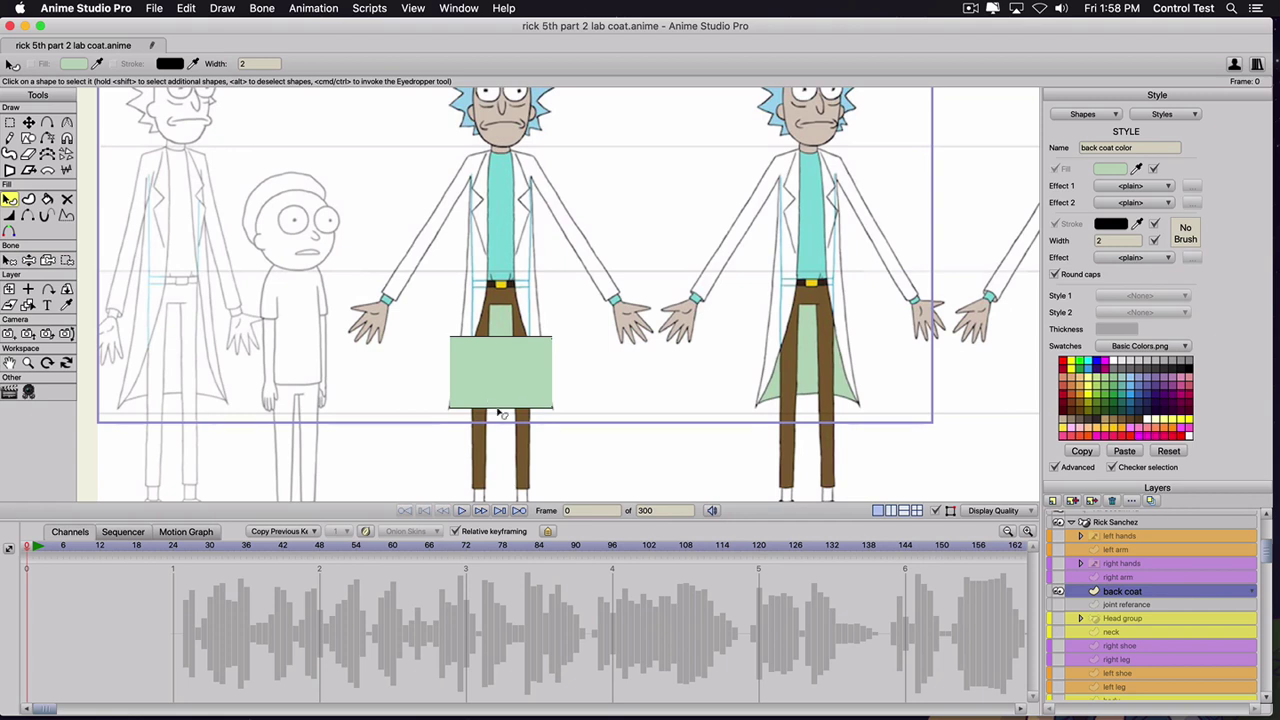
- Add a point at the middle of the rectangle's lower edge, pull it up to the coat hem, and curve it smoothly
key("a")
left_click_drag(498, 407, 500, 386)
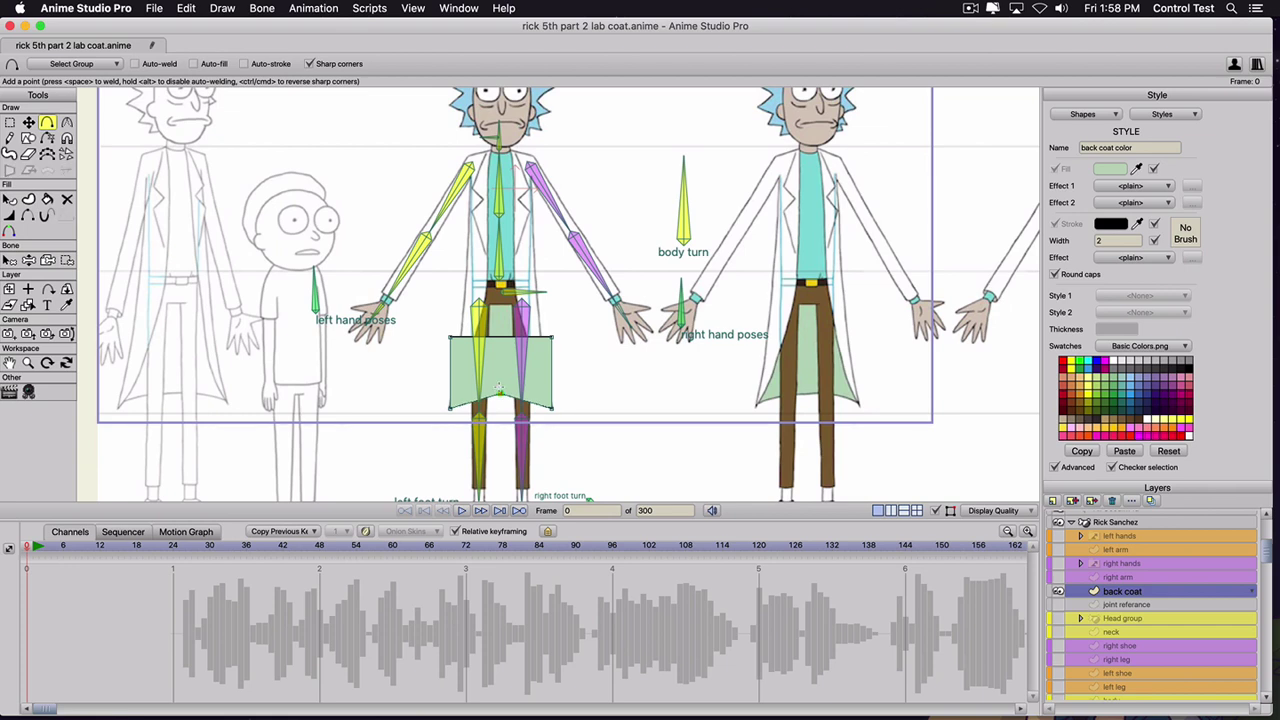
key("c")
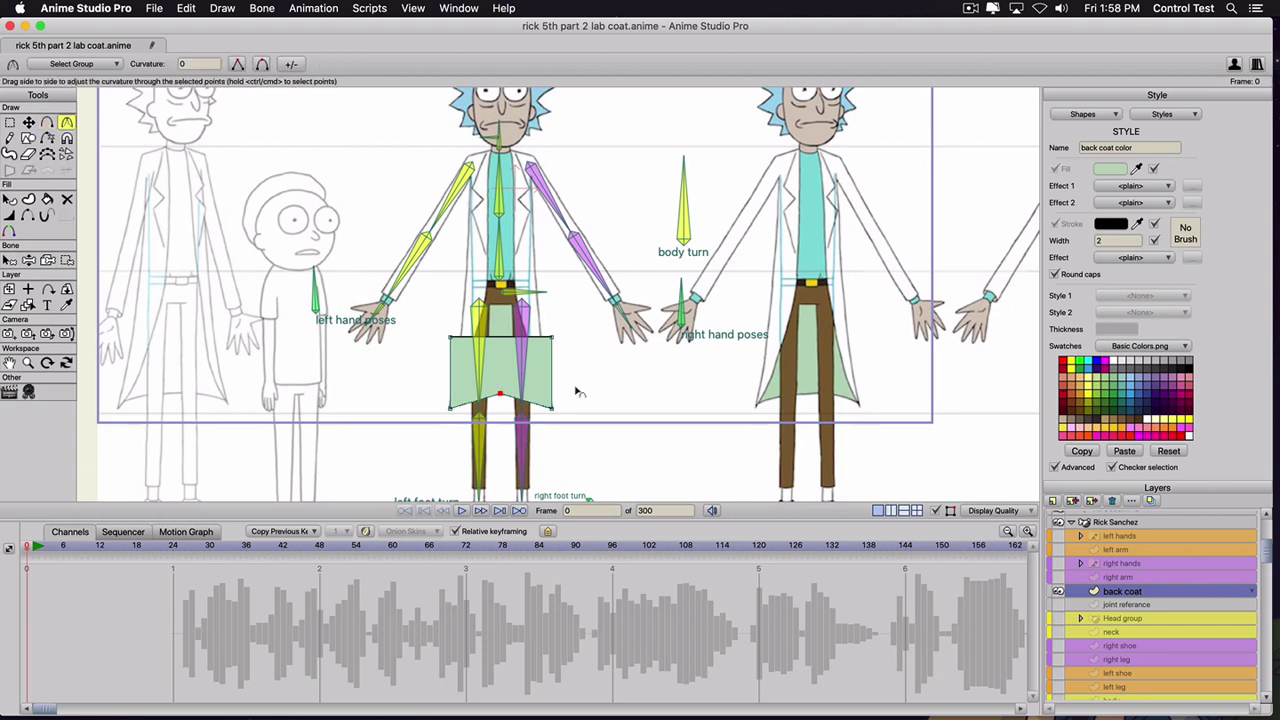
left_click_drag(576, 388, 1238, 445)
- Move the rectangle's two upper corner points up to the sides of the reference coat's collar
key("t")
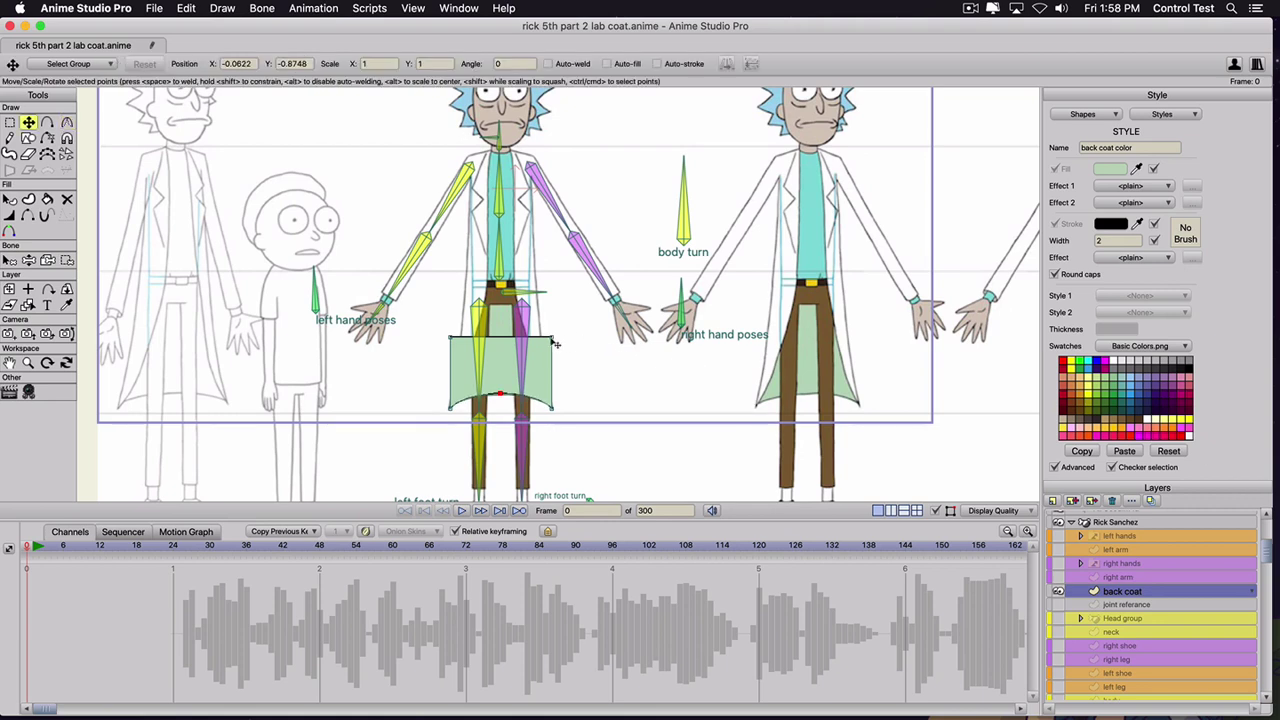
left_click_drag(552, 339, 516, 149)
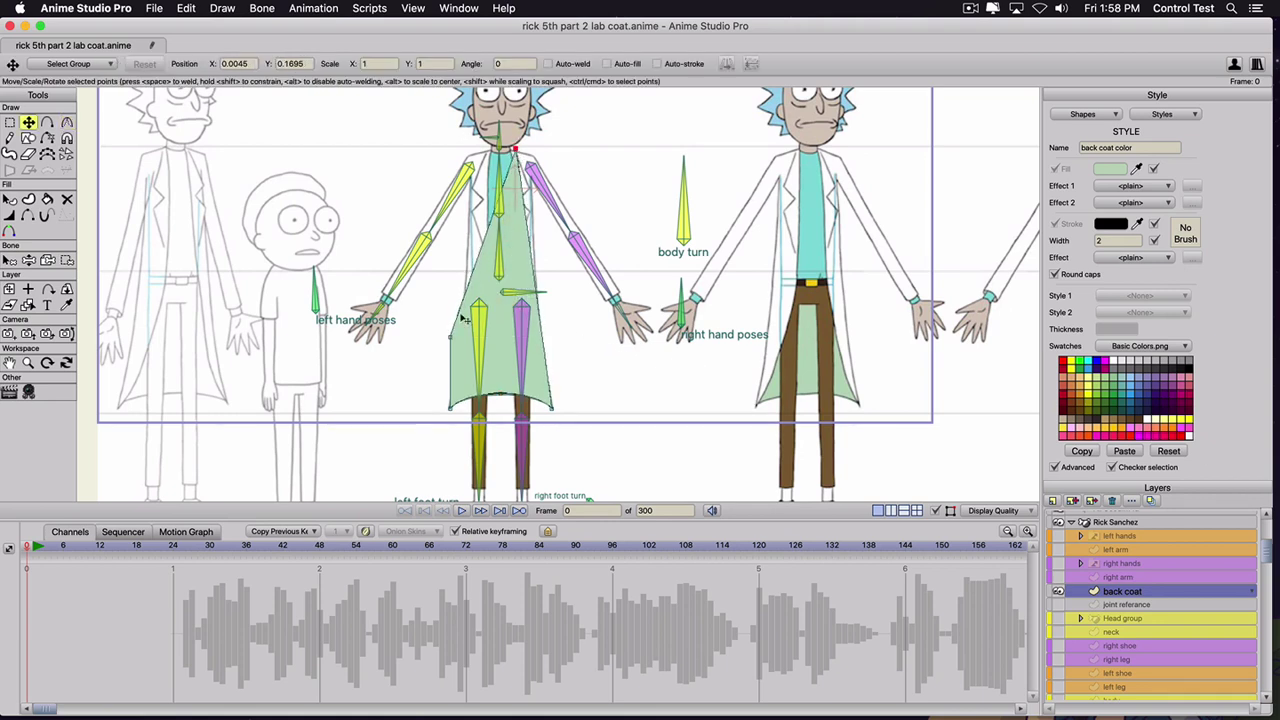
left_click_drag(450, 337, 487, 154)
left_click(485, 154)
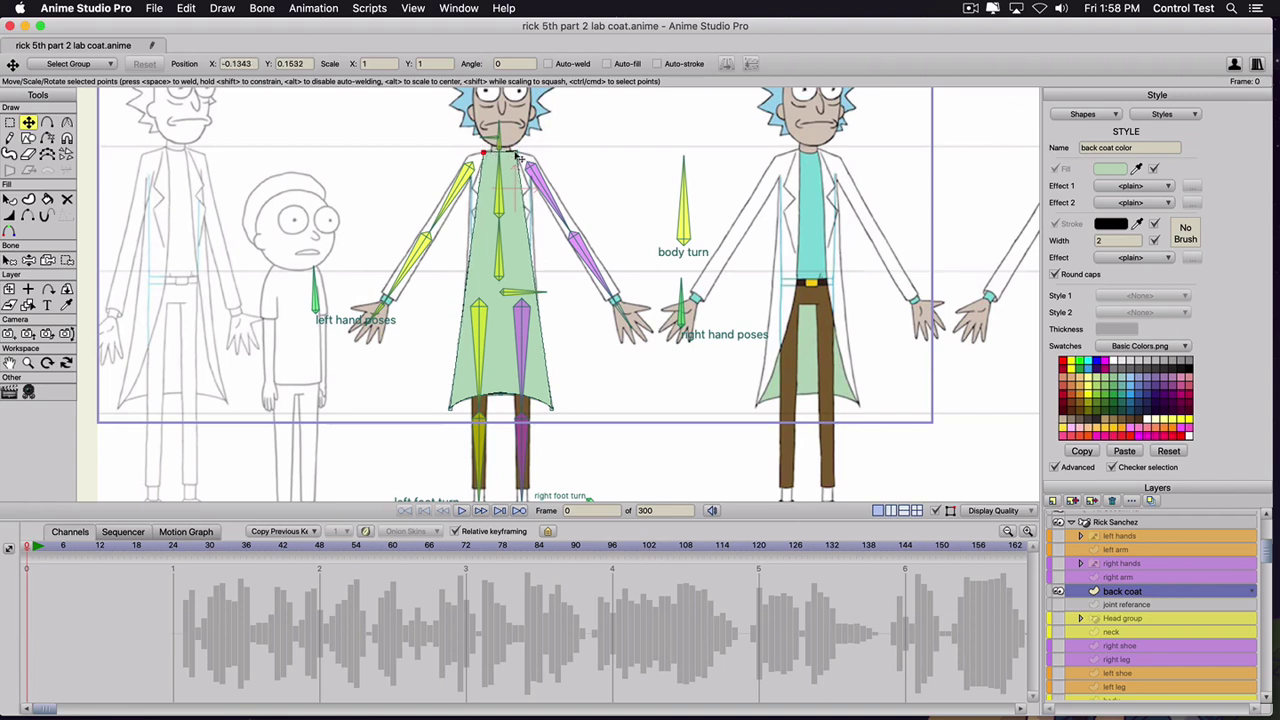
- Add points on both side edges of the back coat shape at chest and waist height
key("a")
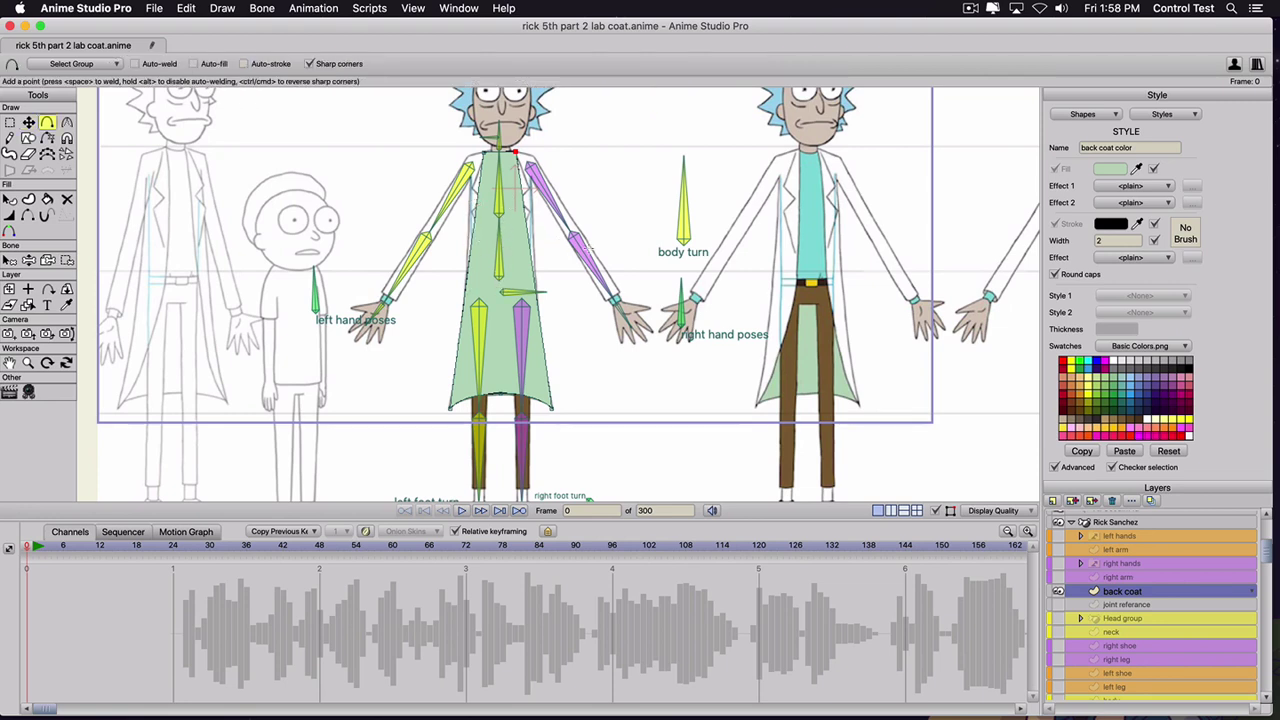
left_click(524, 214)
left_click(465, 295)
left_click(536, 296)
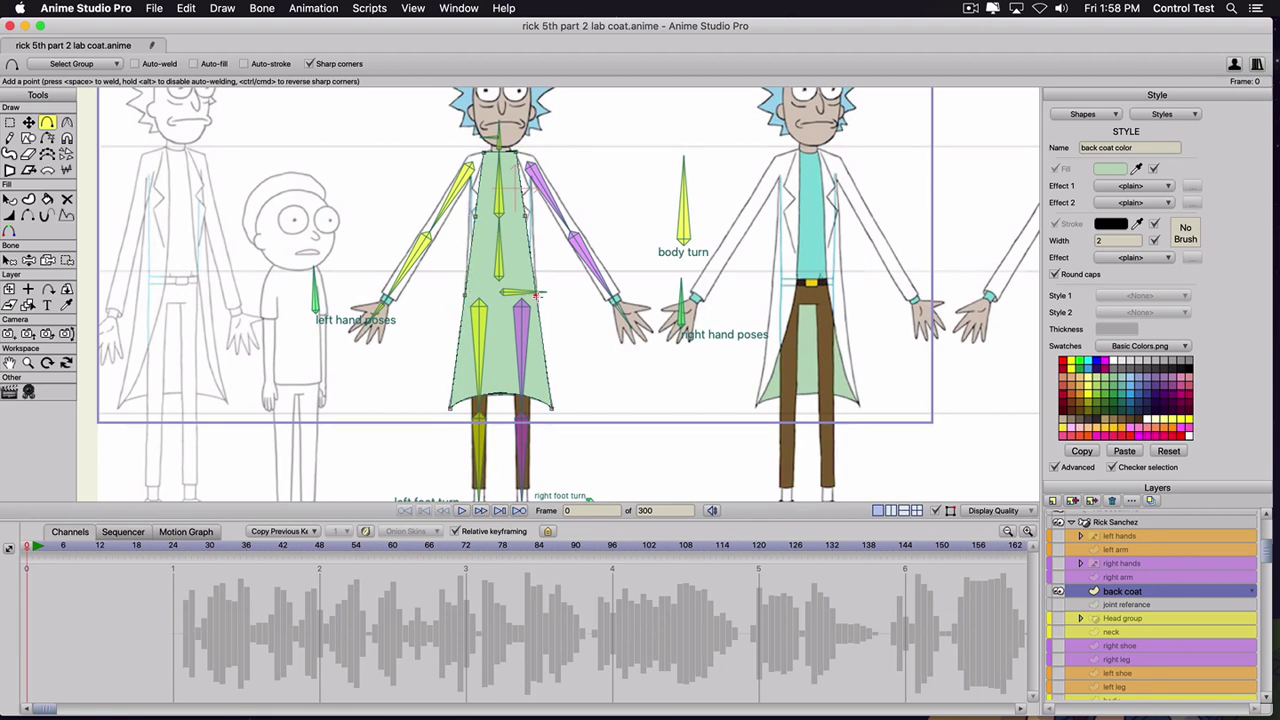
- Nudge the back coat shape's two chest-height side points and its upper right collar corner into place
key("t")
left_click(477, 214)
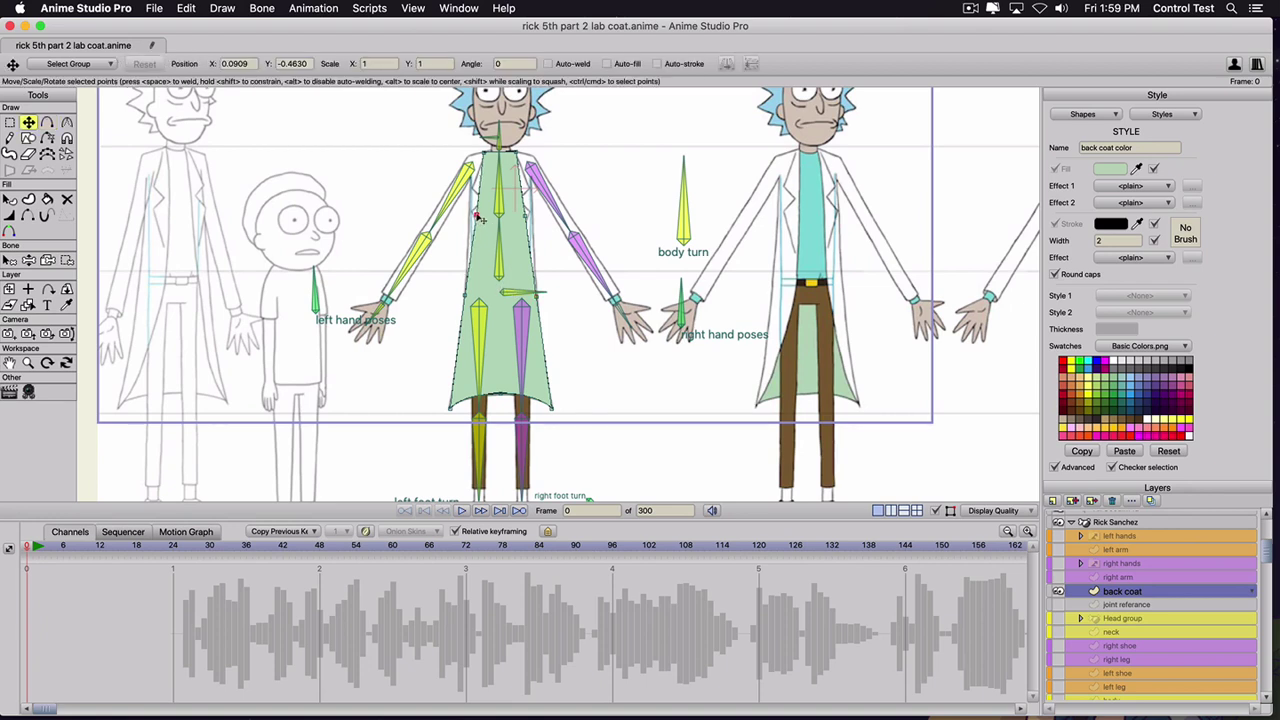
left_click(522, 216)
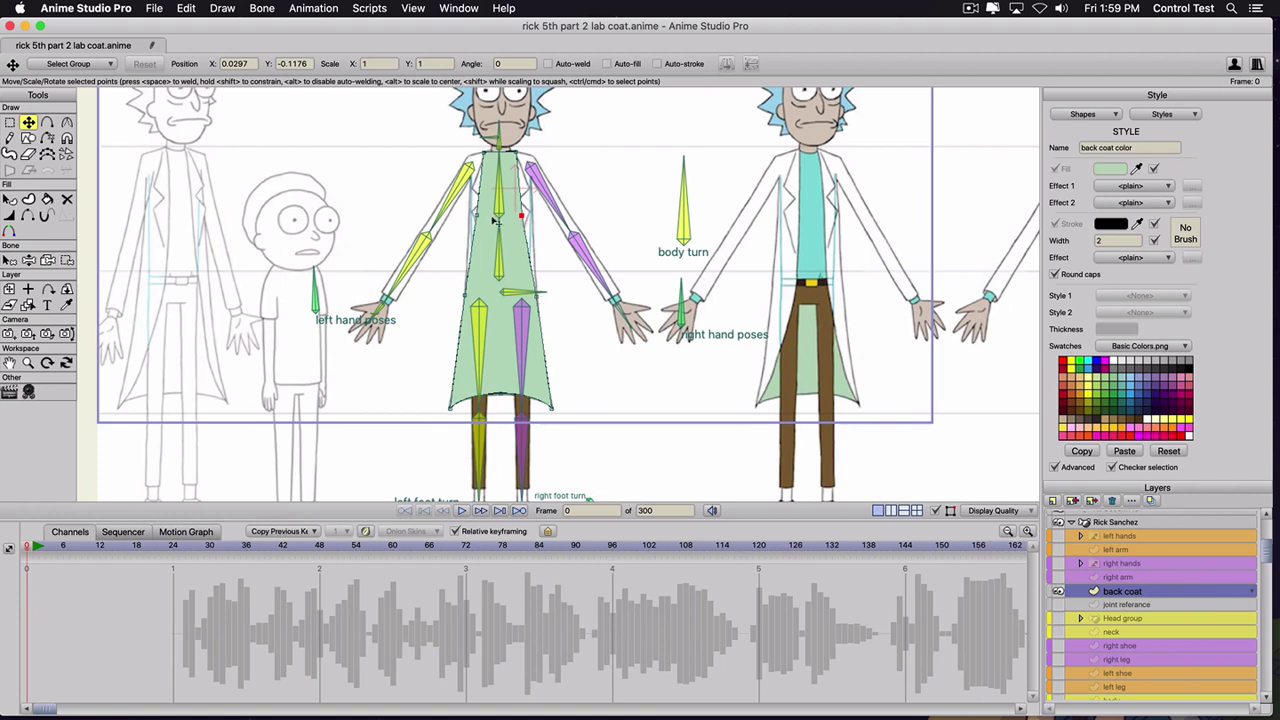
left_click_drag(519, 217, 521, 217)
left_click(476, 215)
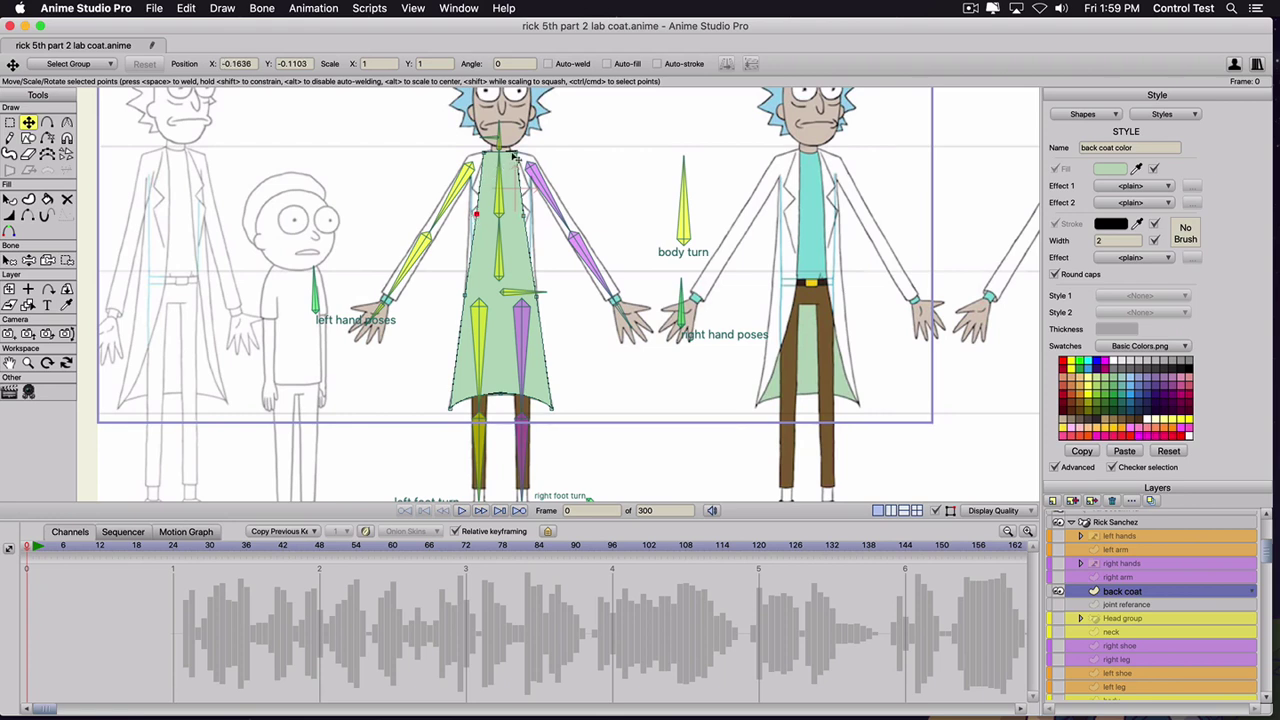
left_click(514, 156)
- Move the back coat layer to the bottom of the Rick Sanchez group, below waist, and hide it
scroll(1065, 600, "down", 2)
scroll(1130, 576, "down", 3)
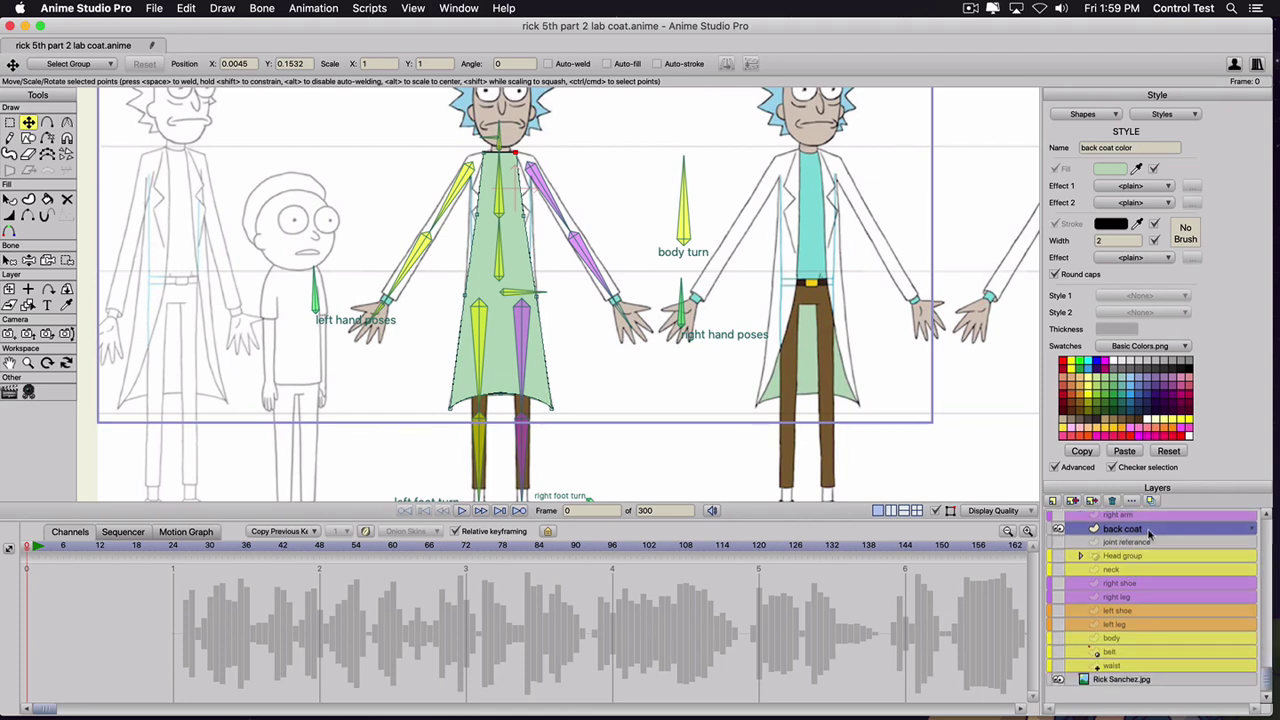
left_click_drag(1153, 526, 1153, 677)
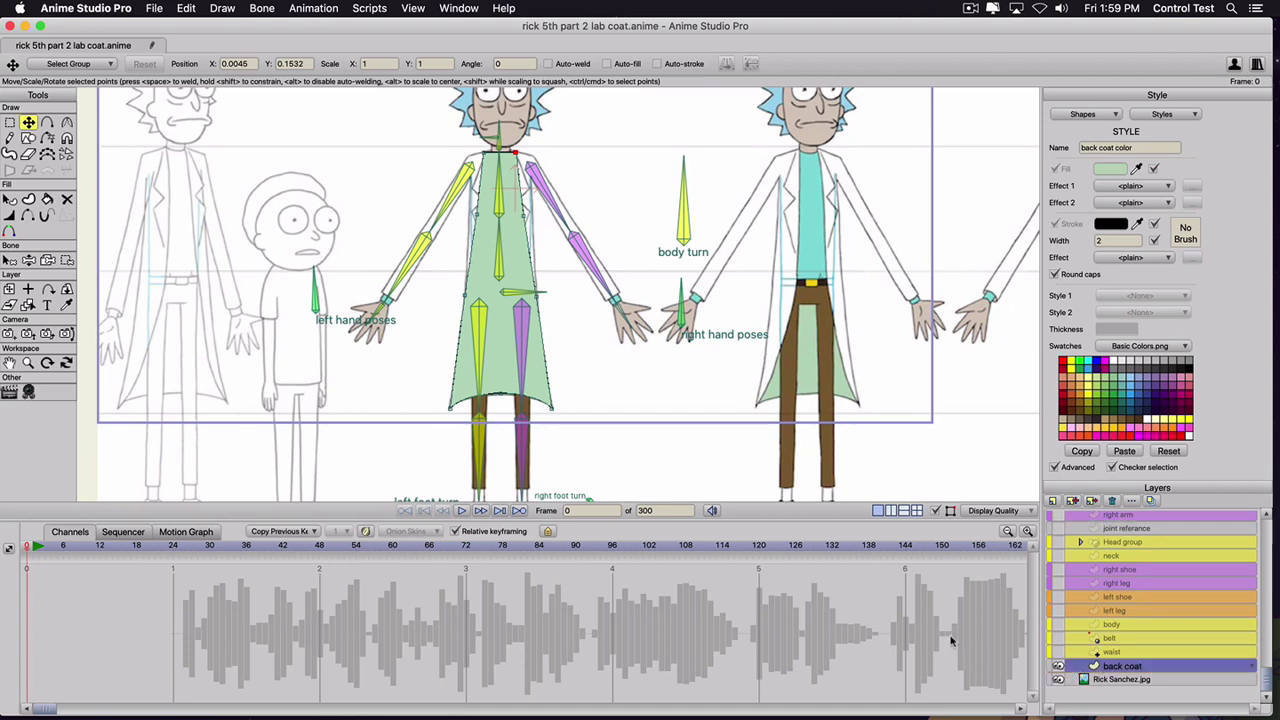
left_click(1059, 667)
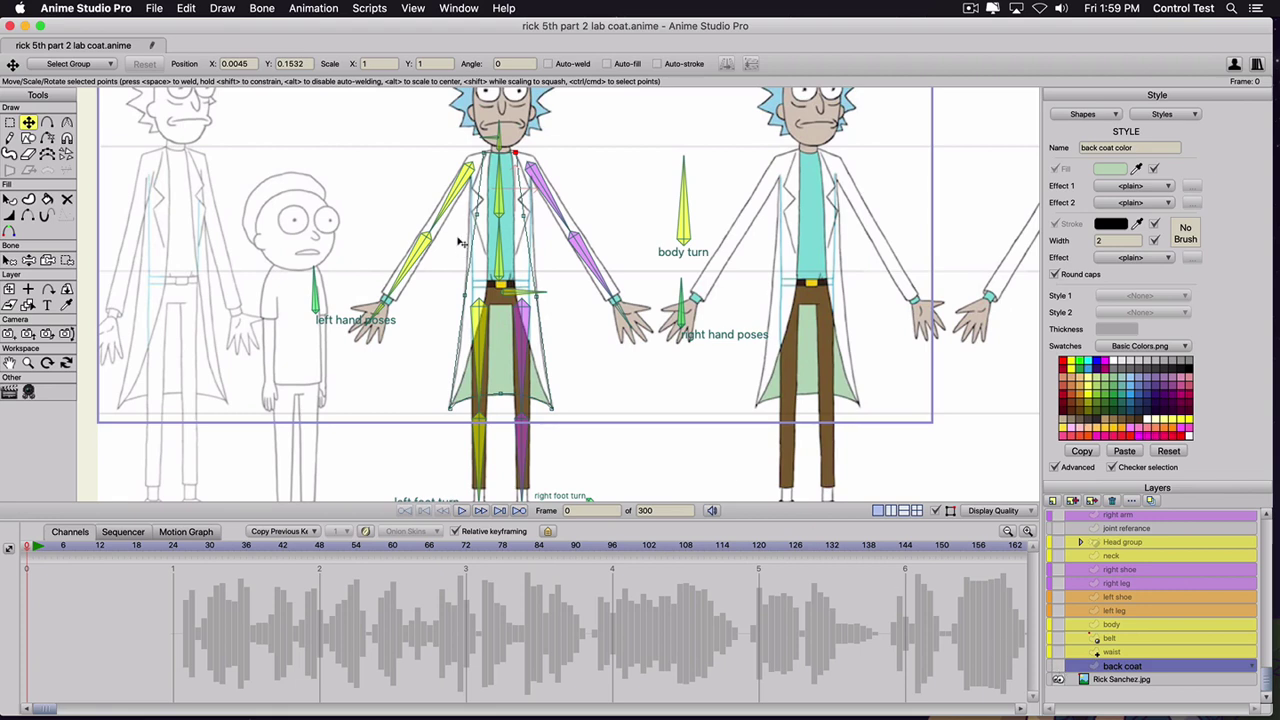
- Show the left arm layer, duplicate it, and name the copy "left arm coat"
scroll(1122, 626, "up", 3)
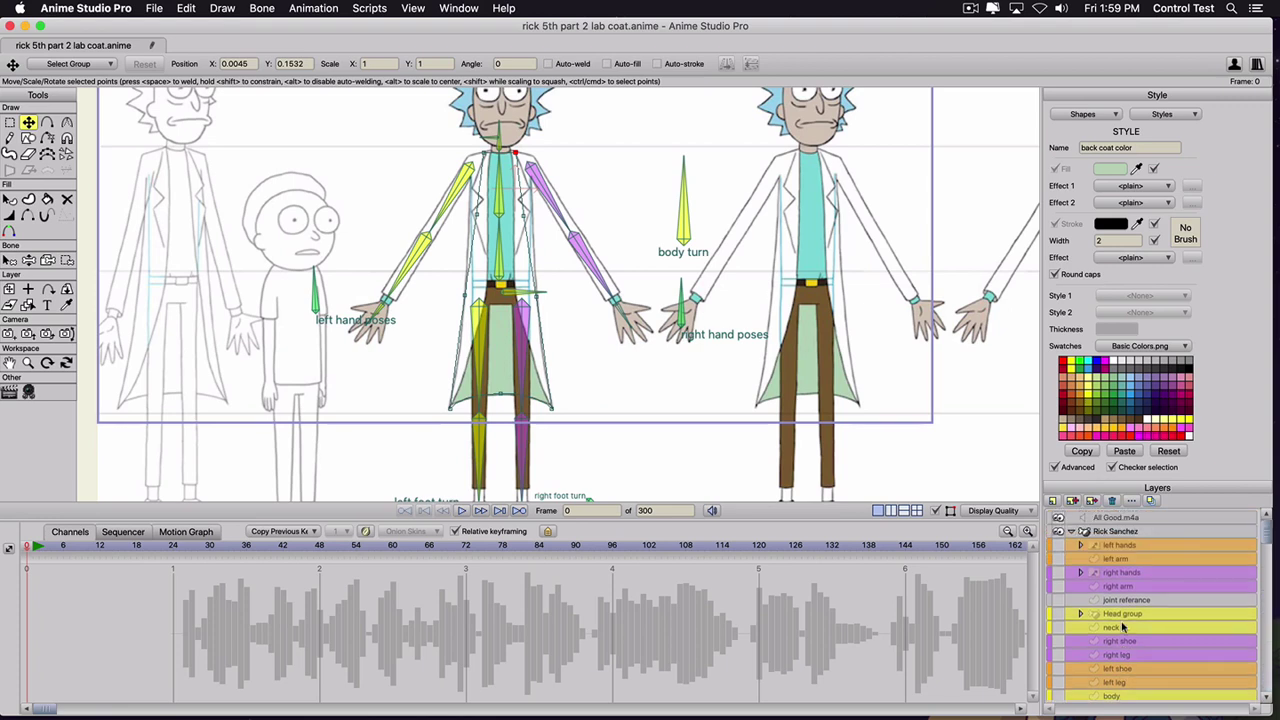
left_click(1057, 559)
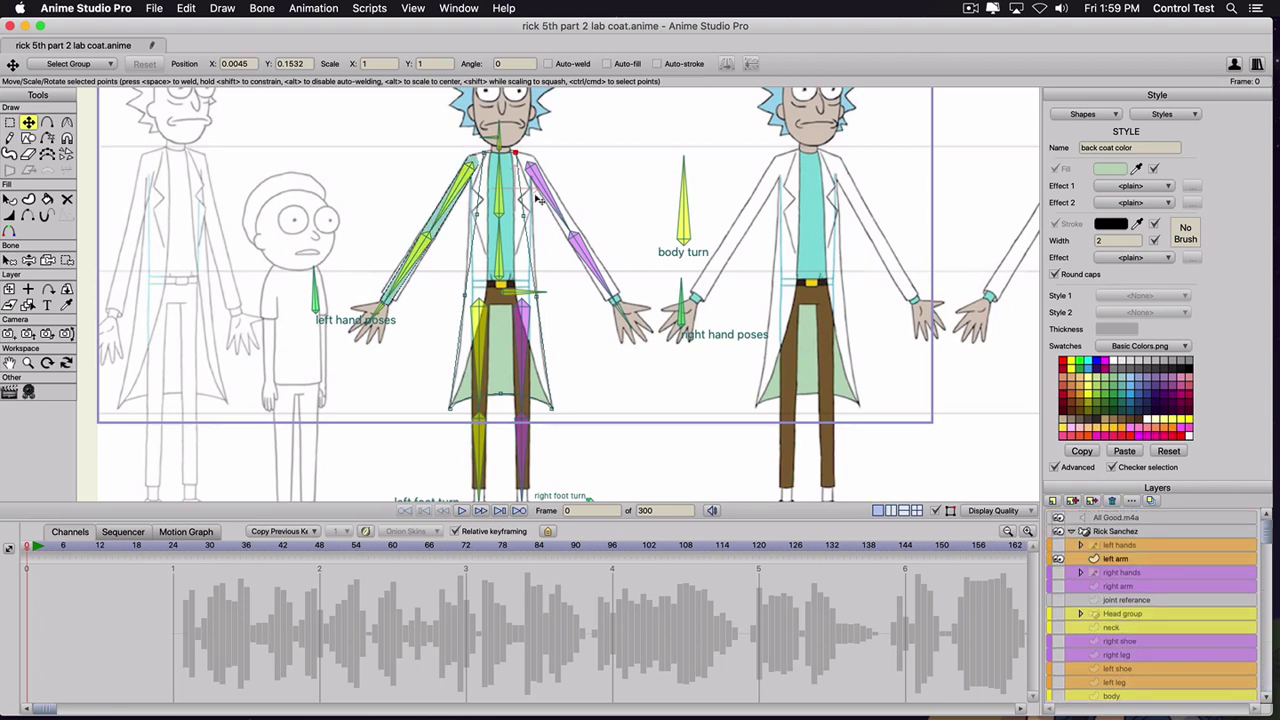
scroll(409, 277, "up", 3)
scroll(409, 278, "up", 1)
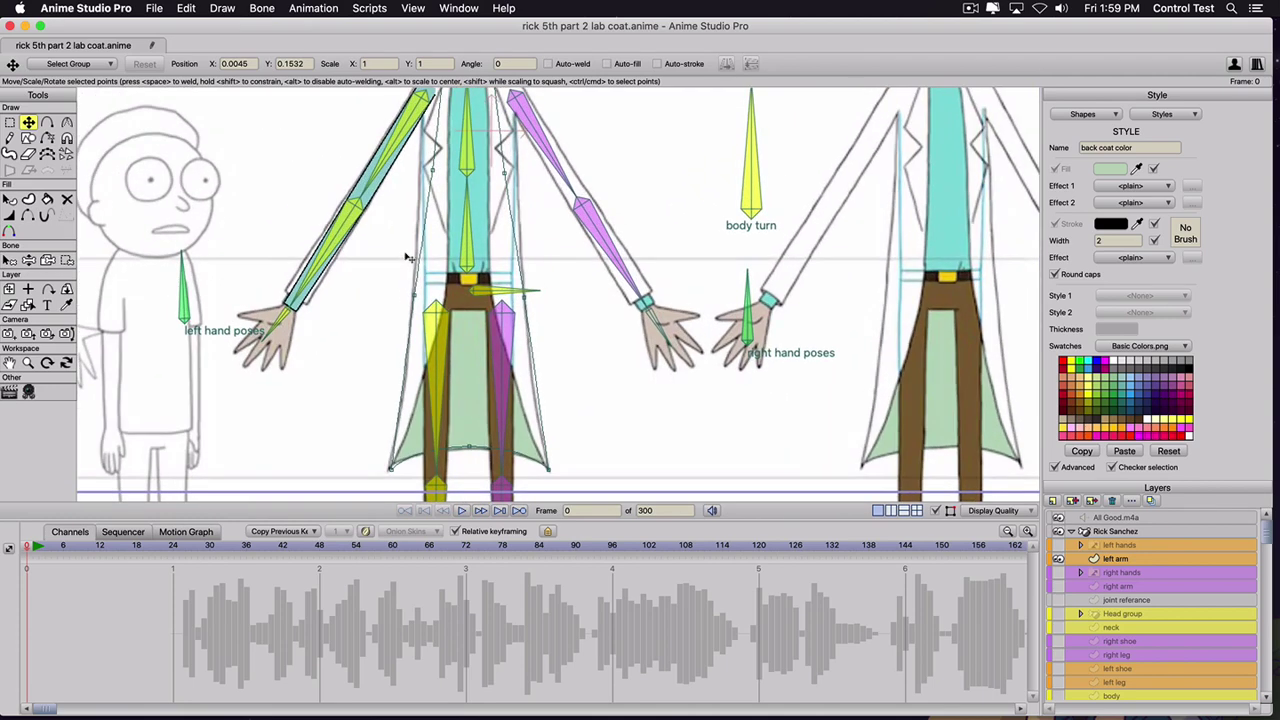
left_click_drag(406, 257, 574, 396)
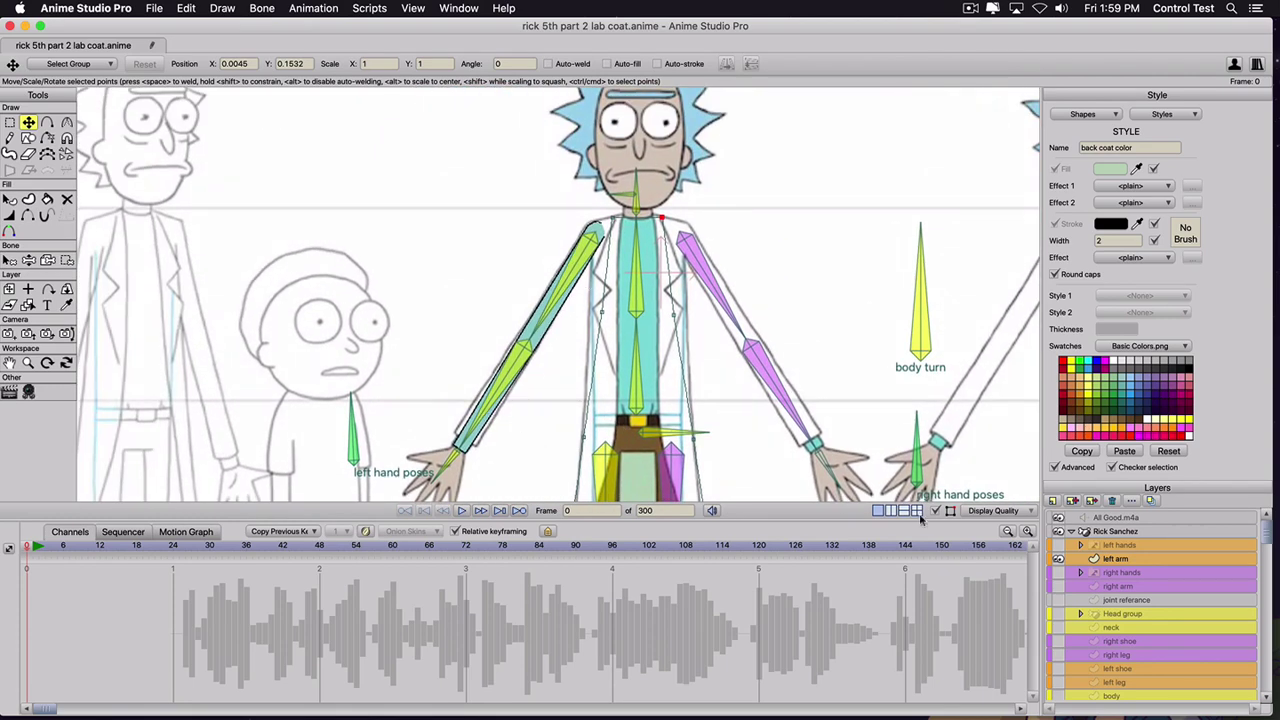
left_click(1125, 561)
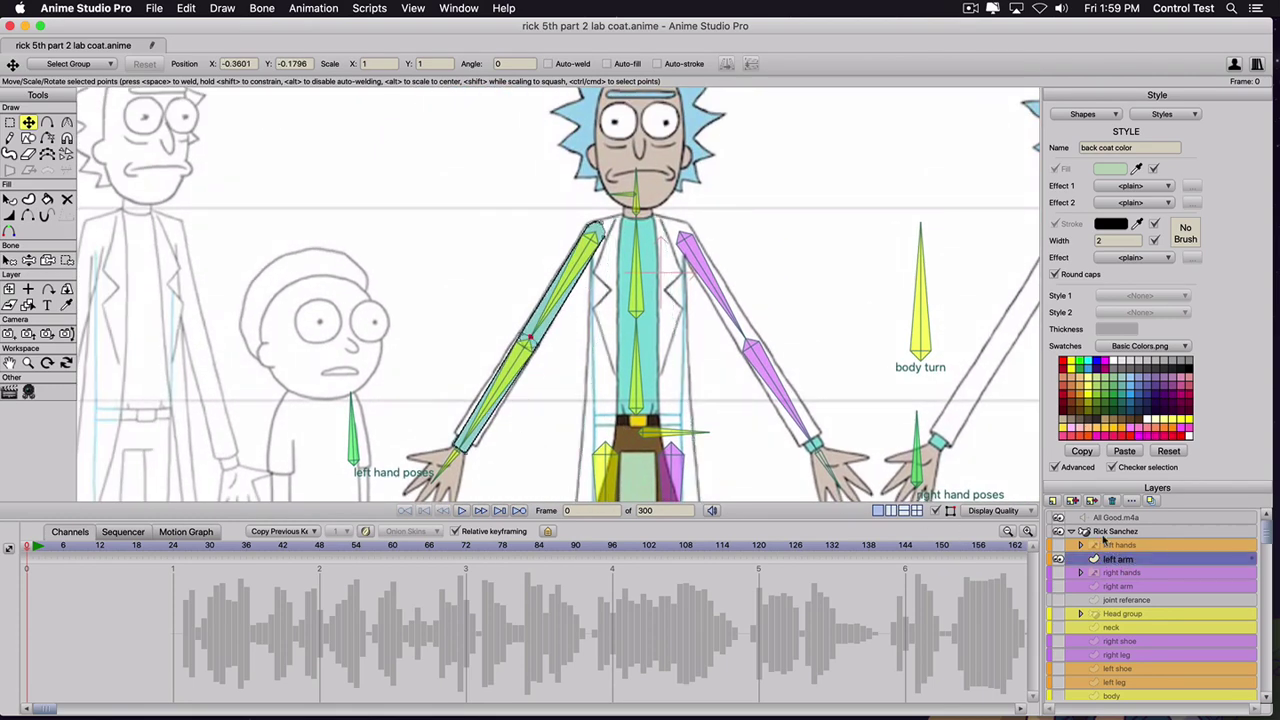
left_click(1072, 501)
double_click(1134, 556)
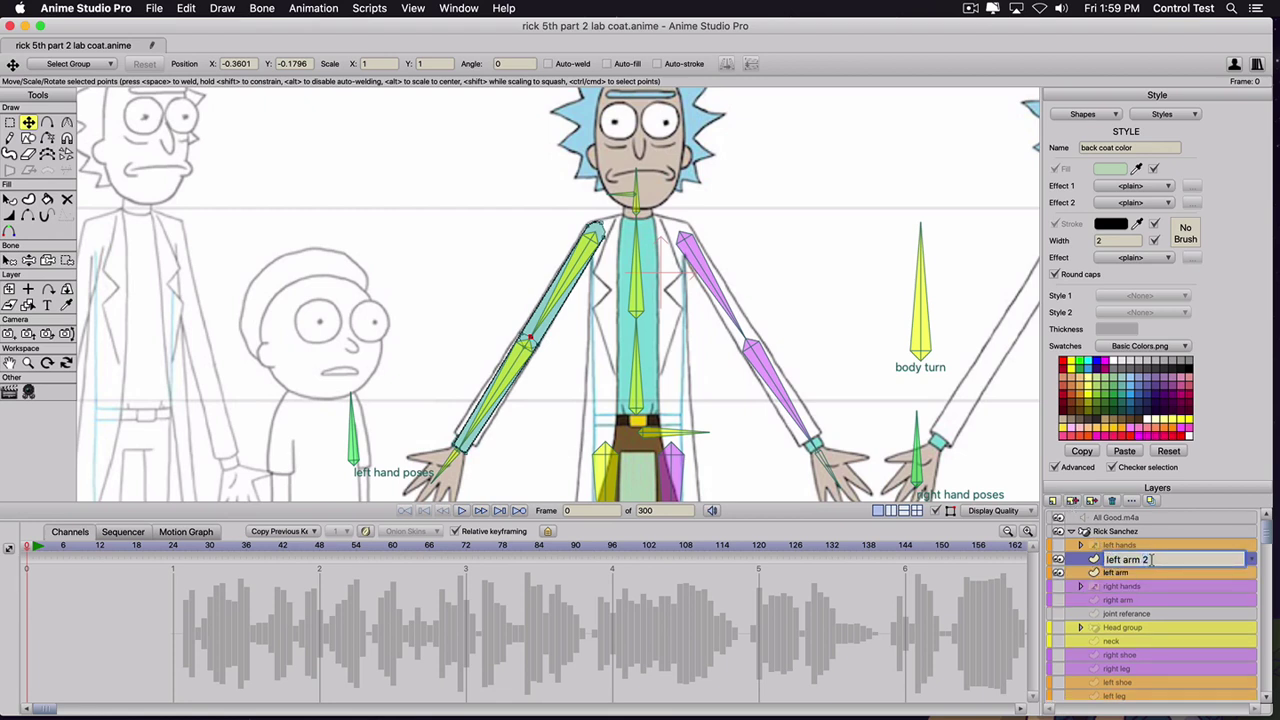
type("coat")
key("Return")
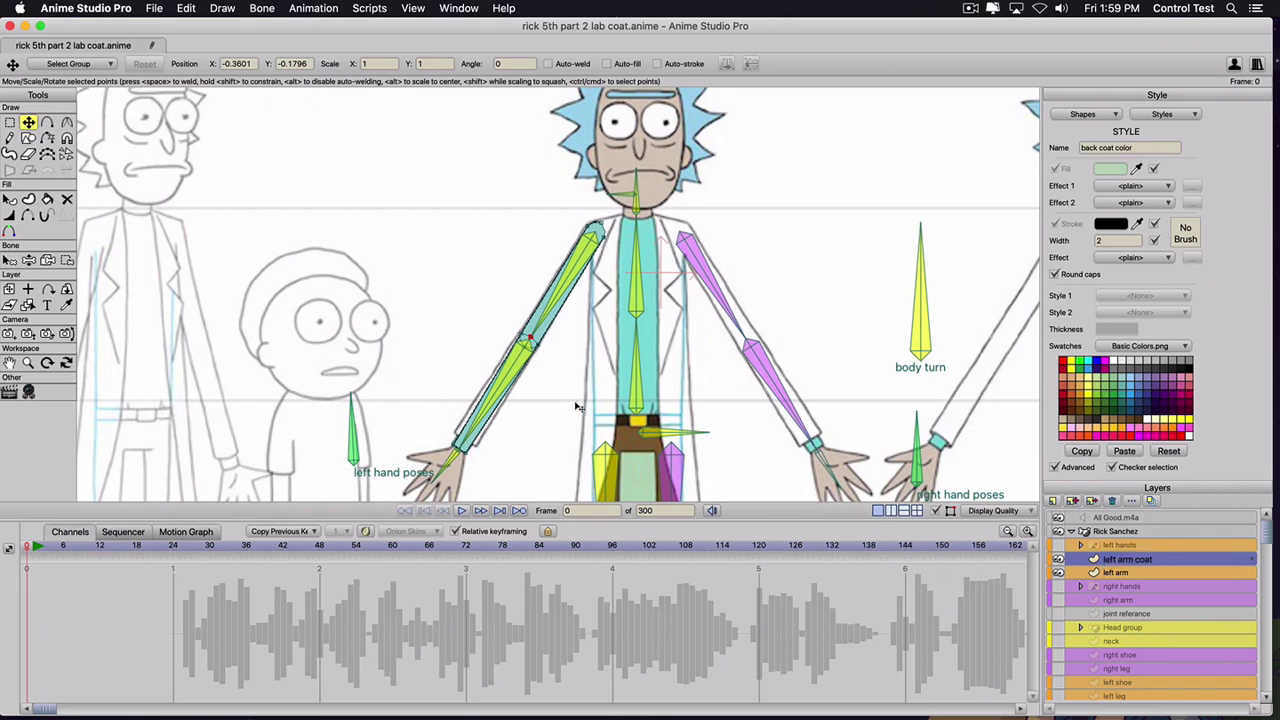
- Remove the shirt color style from the left arm coat shape and set its fill to white
key("q")
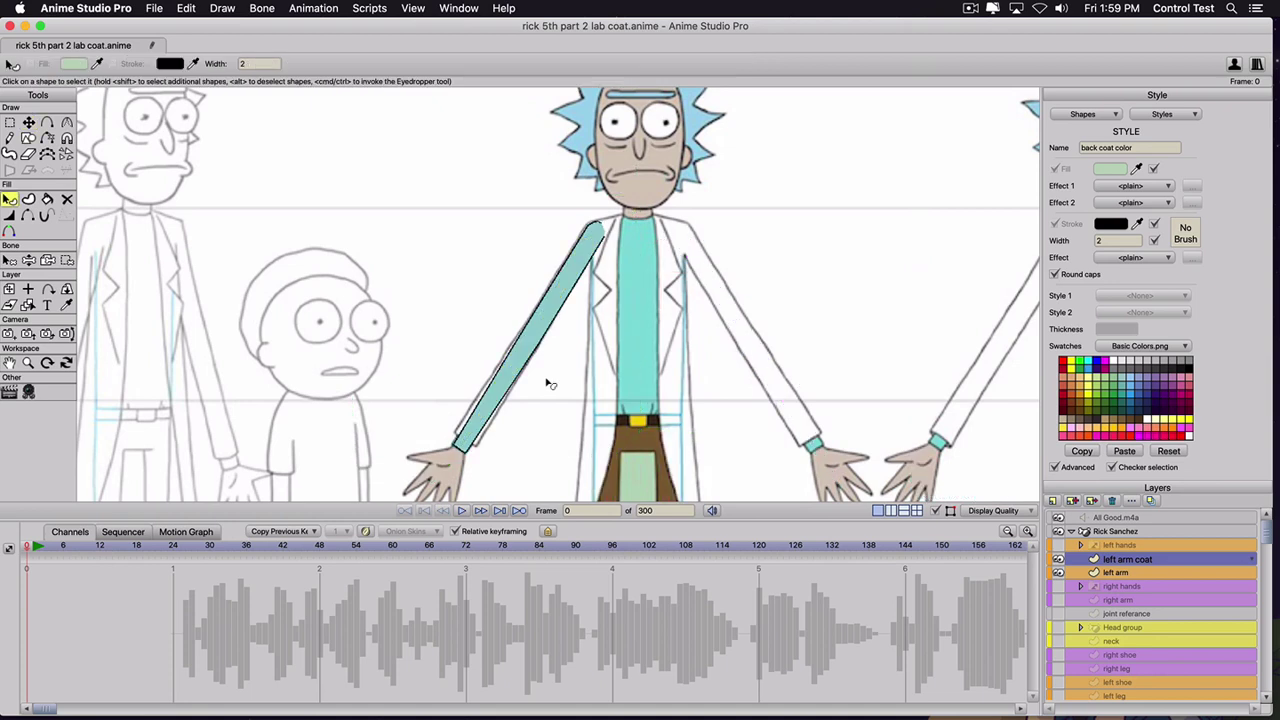
left_click(576, 277)
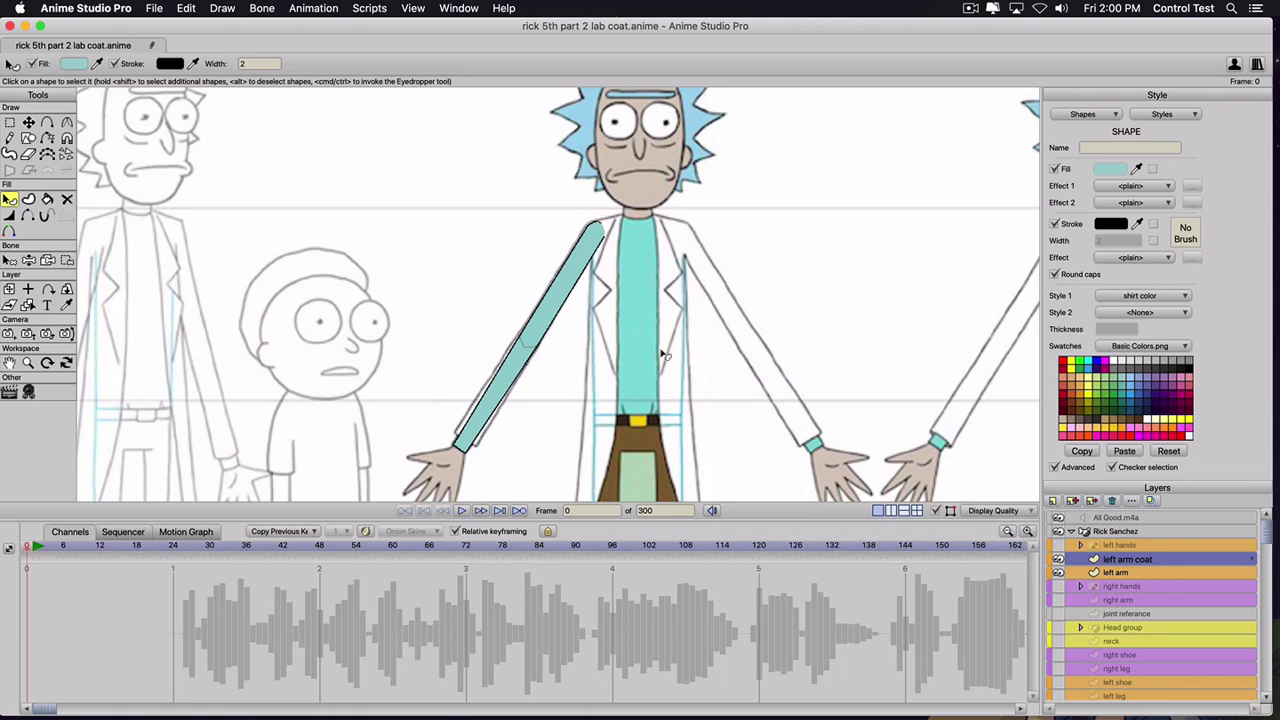
left_click(1126, 298)
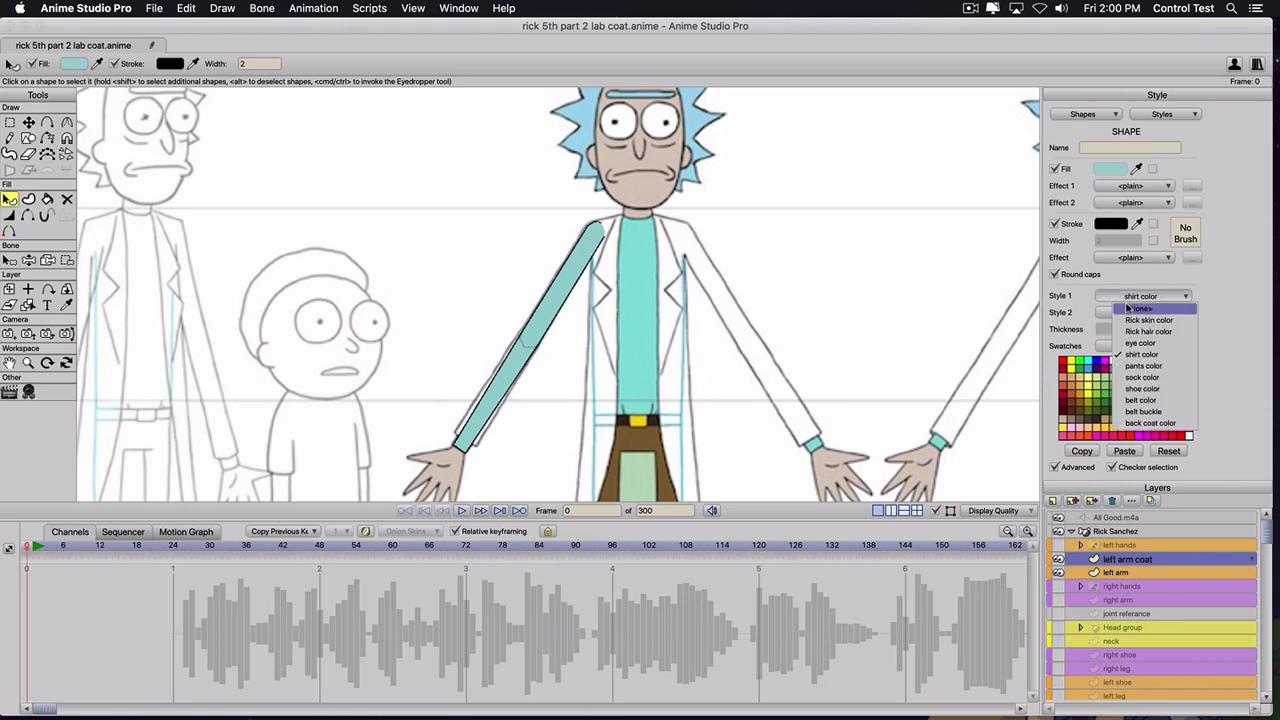
left_click(1127, 308)
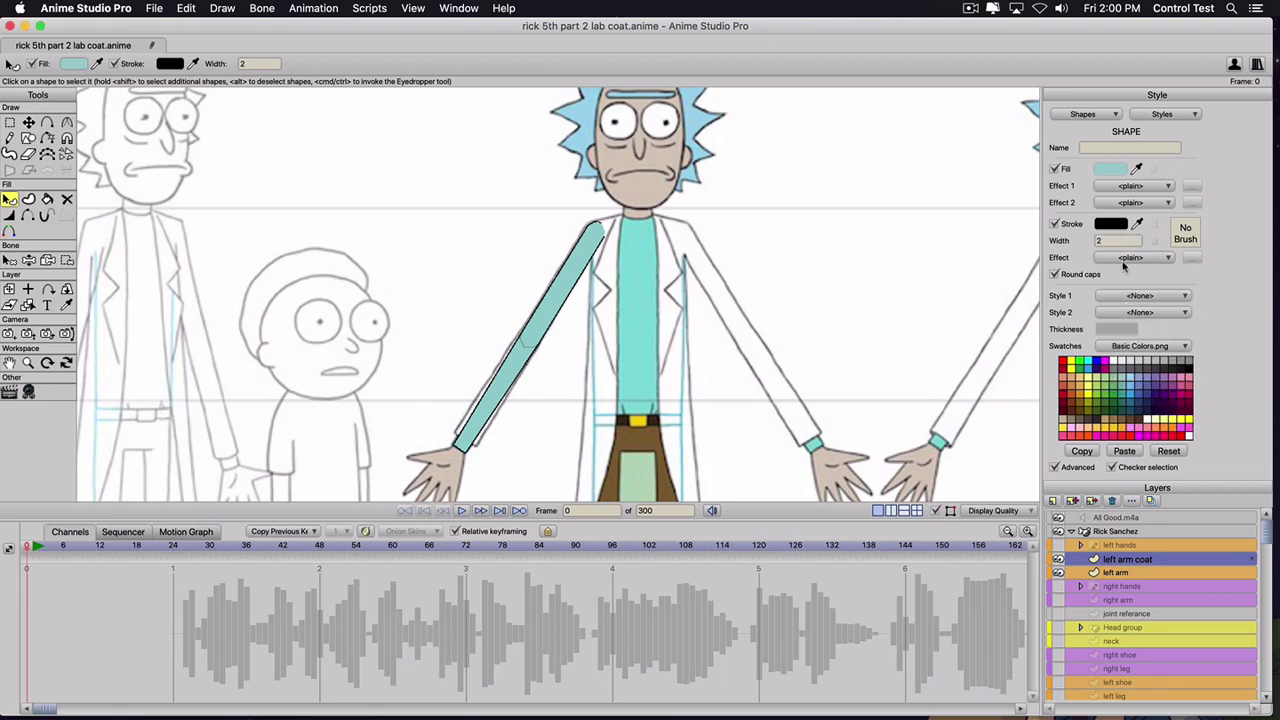
left_click(1113, 362)
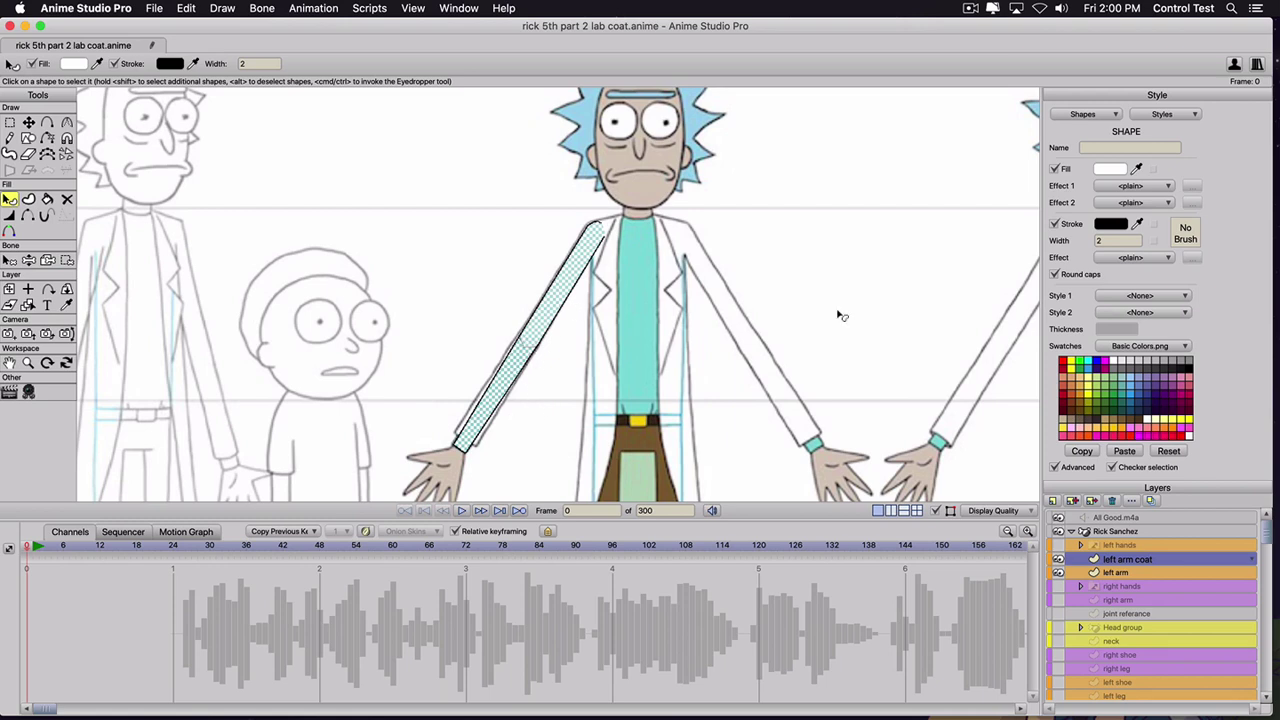
- Create a new style from the white sleeve's look and name it "coat color"
left_click(1163, 115)
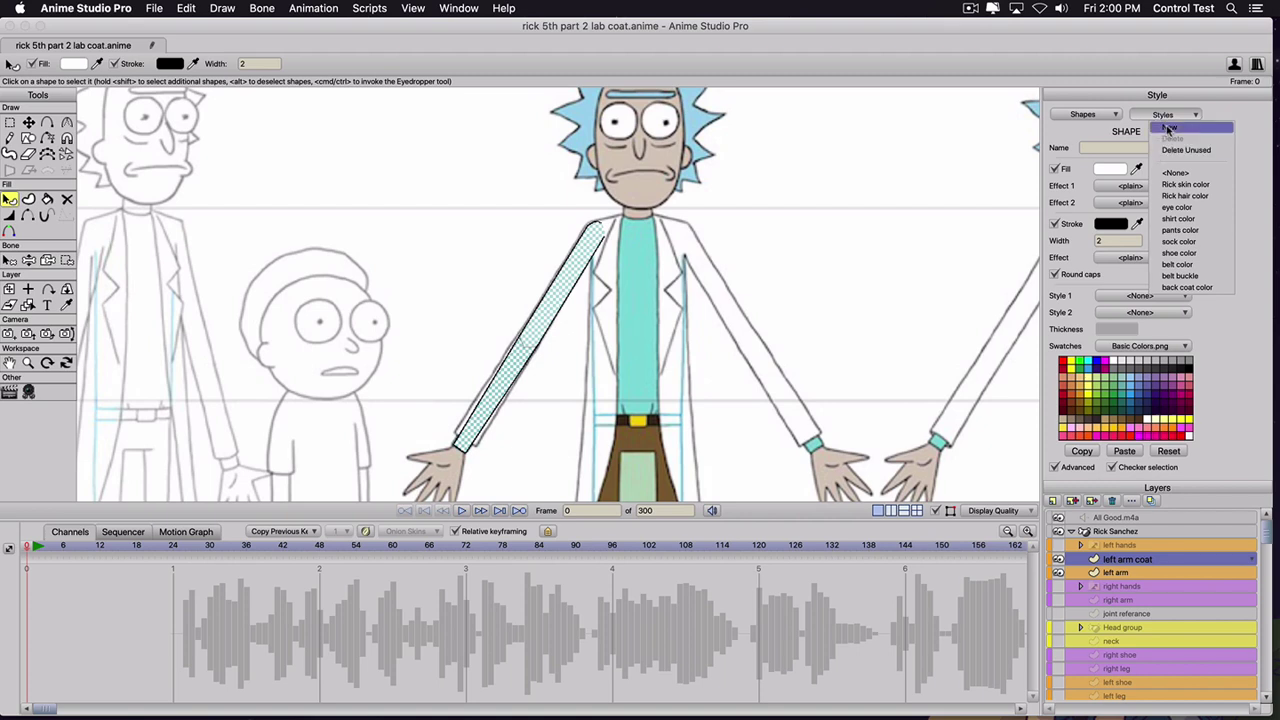
left_click(1168, 129)
type("coat color")
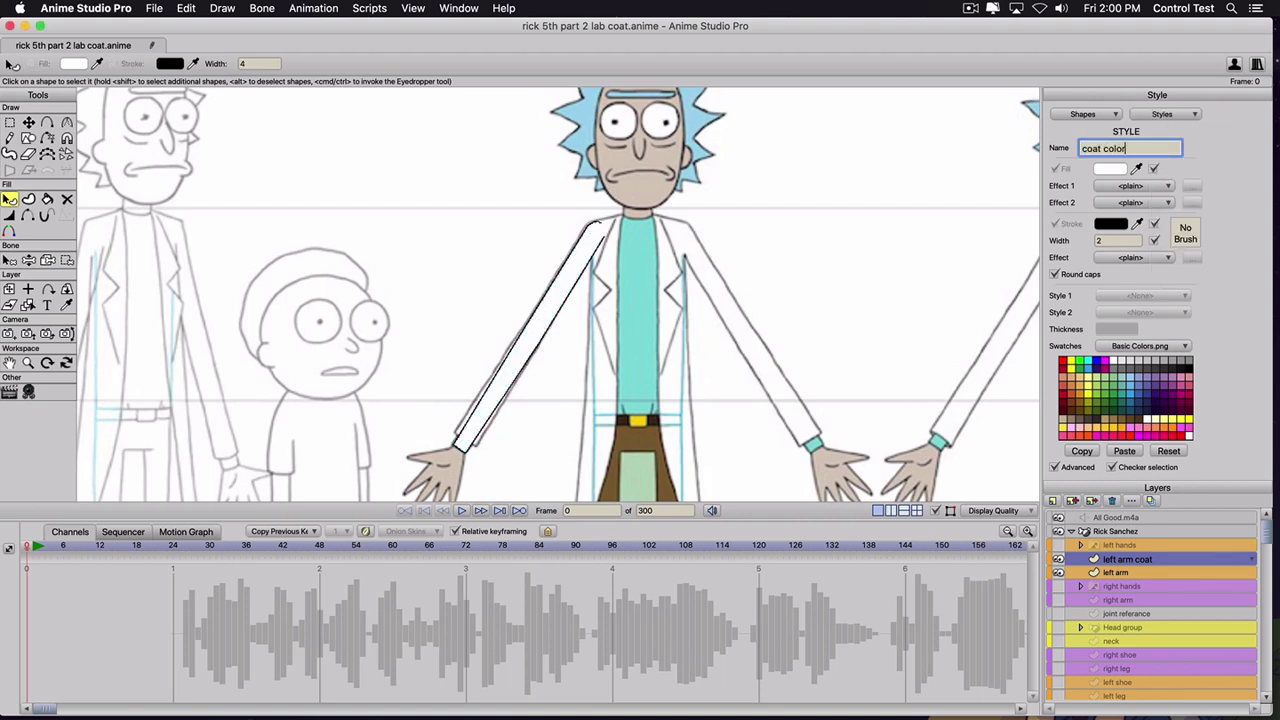
key("Return")
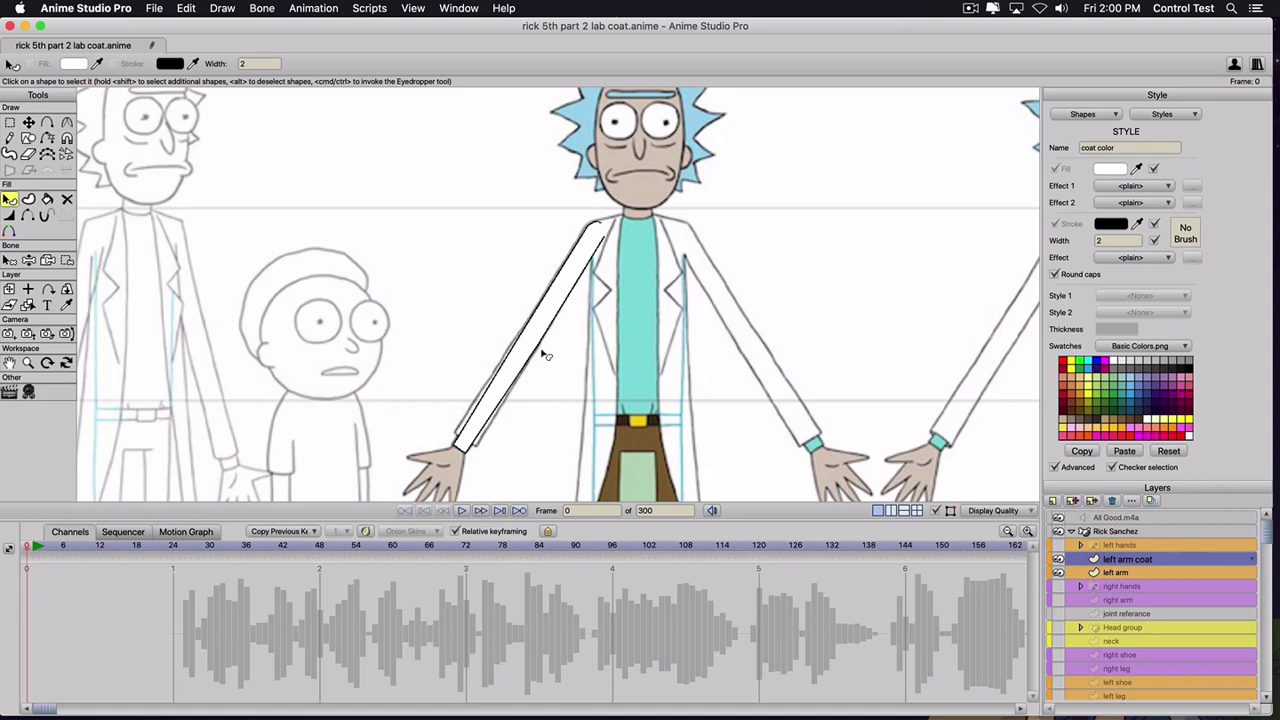
- Move the left sleeve's wrist corner points out to the reference coat's cuff, leaving the shirt cuff exposed
scroll(477, 417, "up", 1)
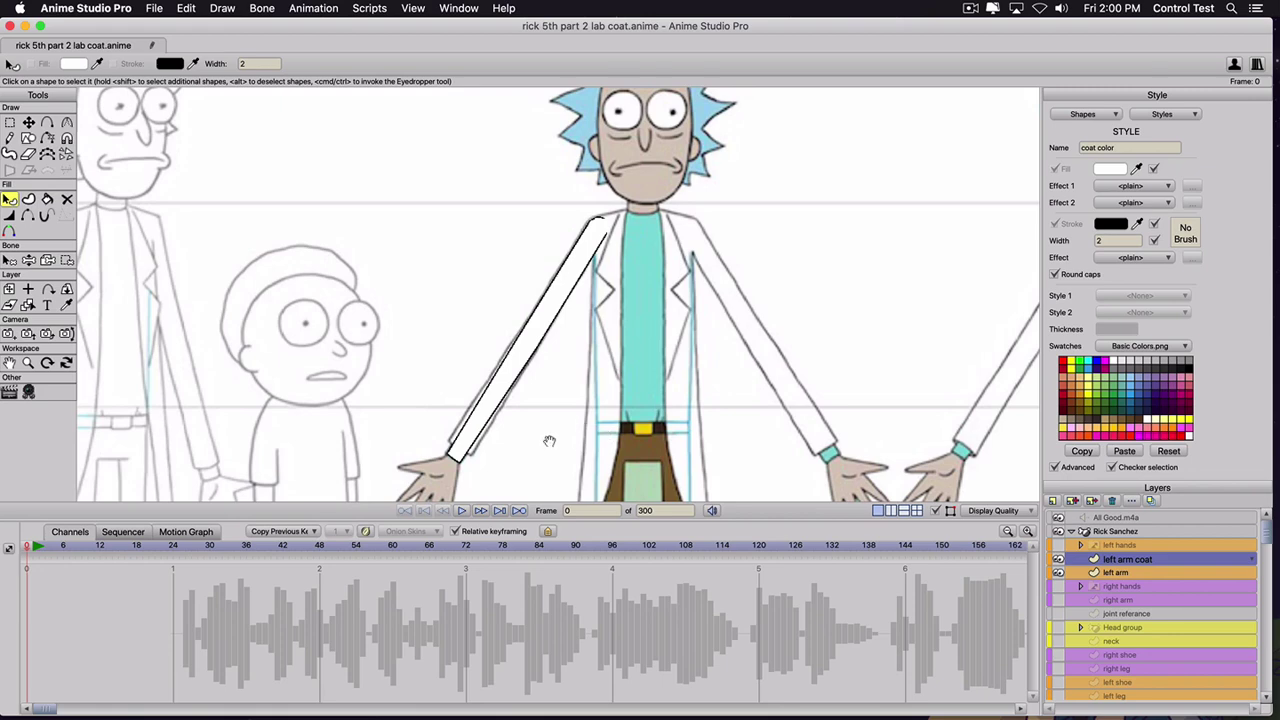
left_click_drag(549, 440, 595, 361)
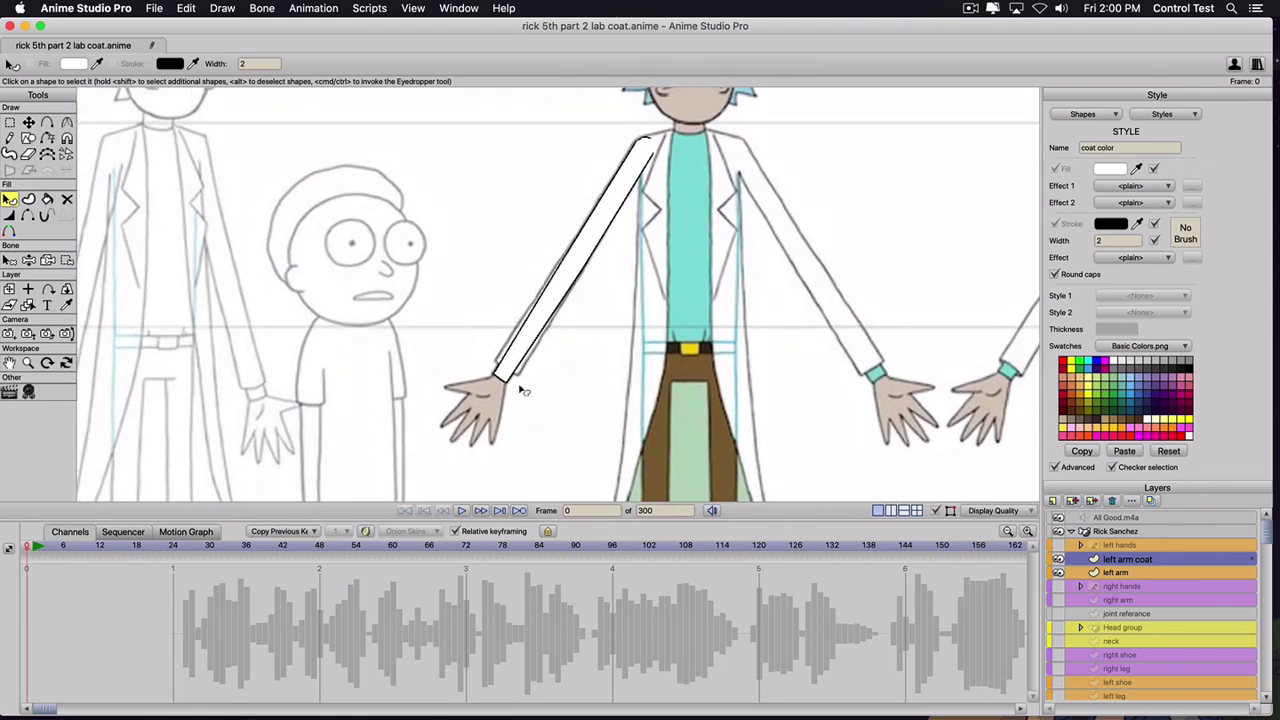
key("t")
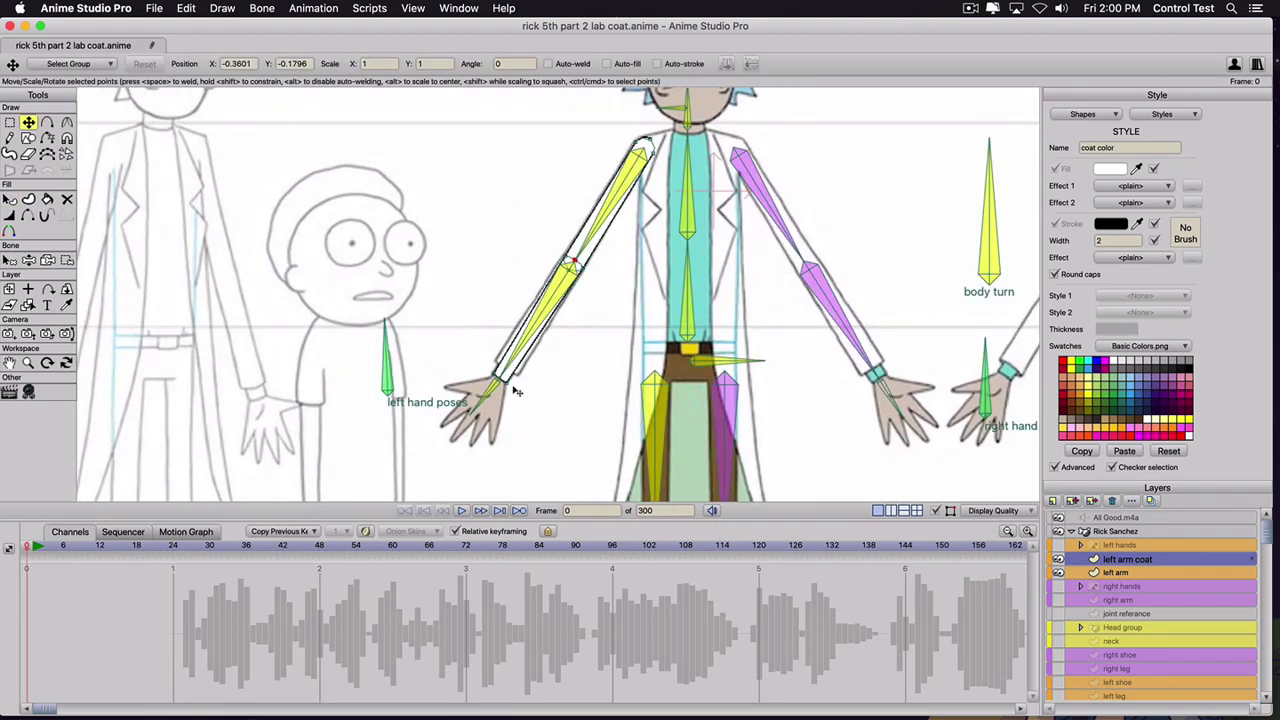
mouse_move(510, 387)
left_mouse_down()
mouse_move(494, 360)
mouse_move(506, 370)
left_mouse_up()
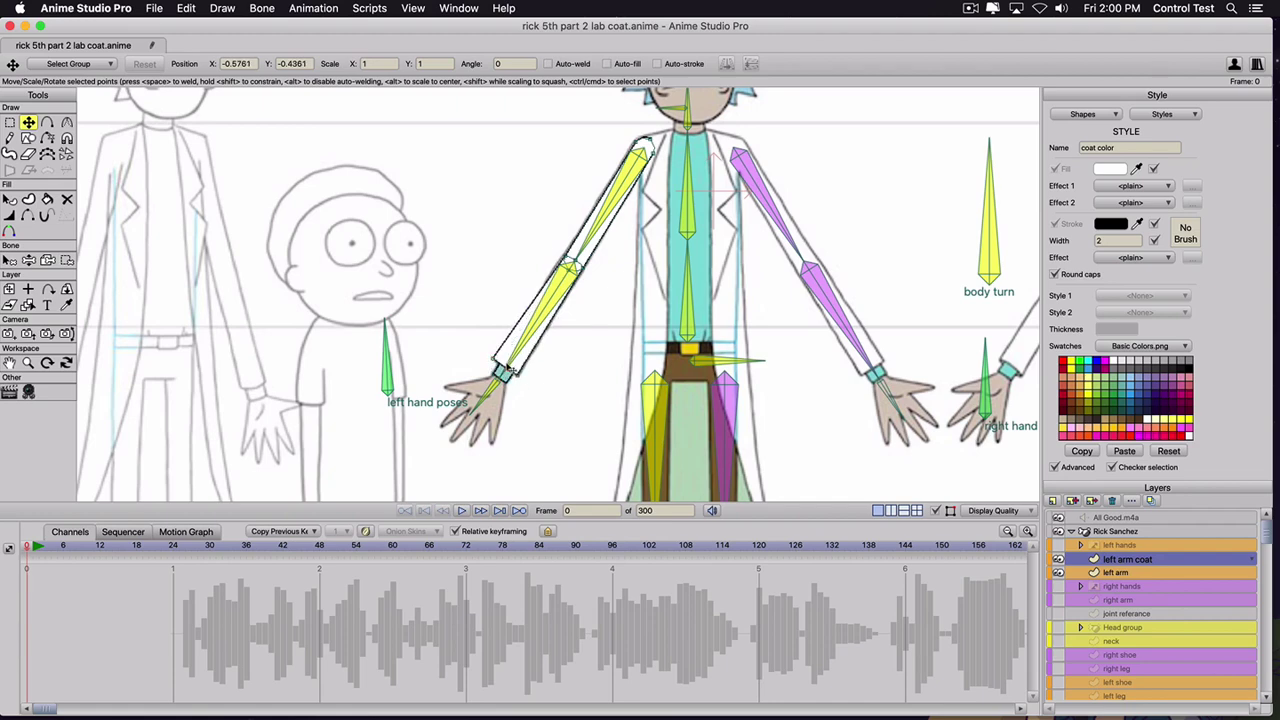
scroll(505, 373, "up", 1)
scroll(507, 378, "up", 2)
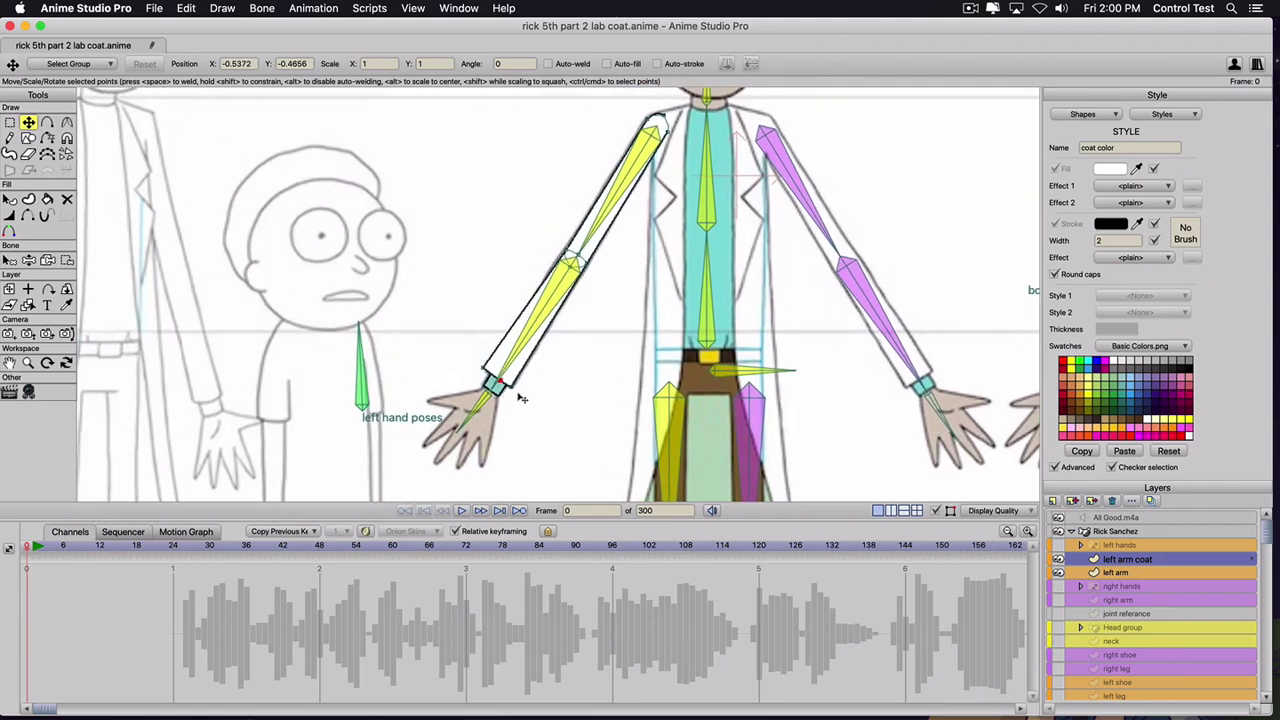
left_click_drag(514, 391, 484, 369)
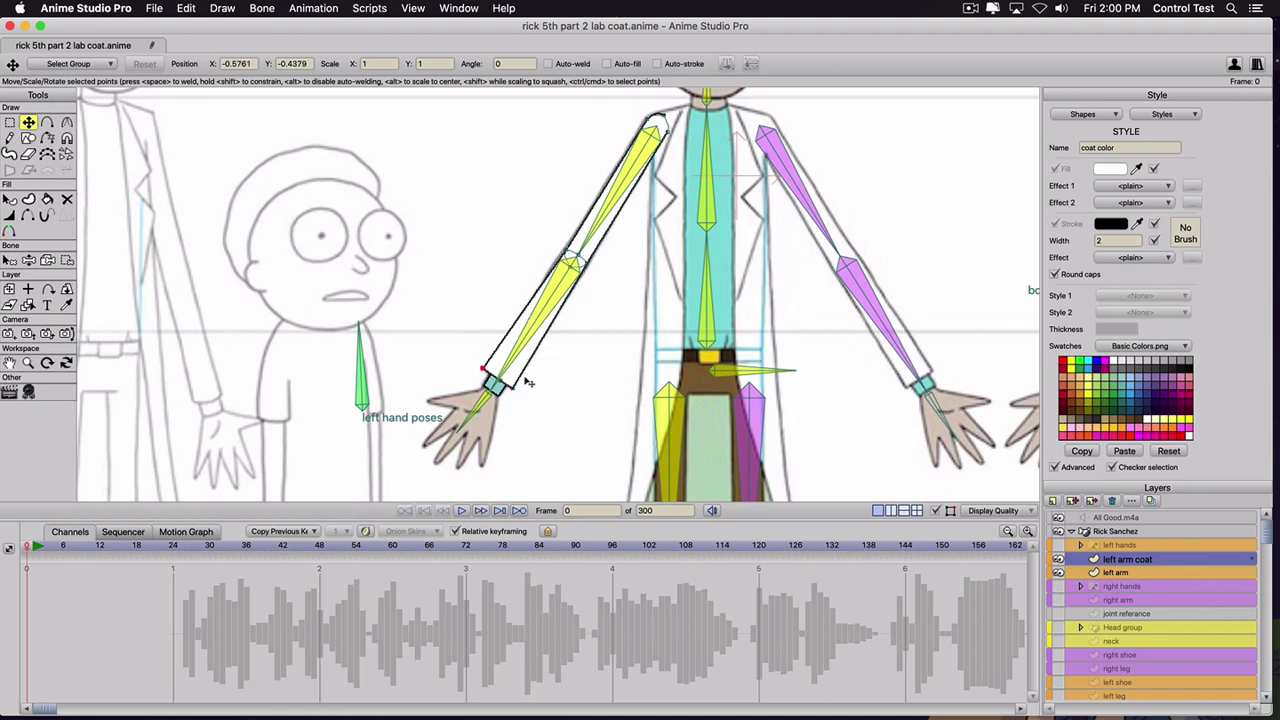
- Pose the left arm downward with the Rick Sanchez bones to test the sleeve, and undo the pose
scroll(492, 368, "down", 2)
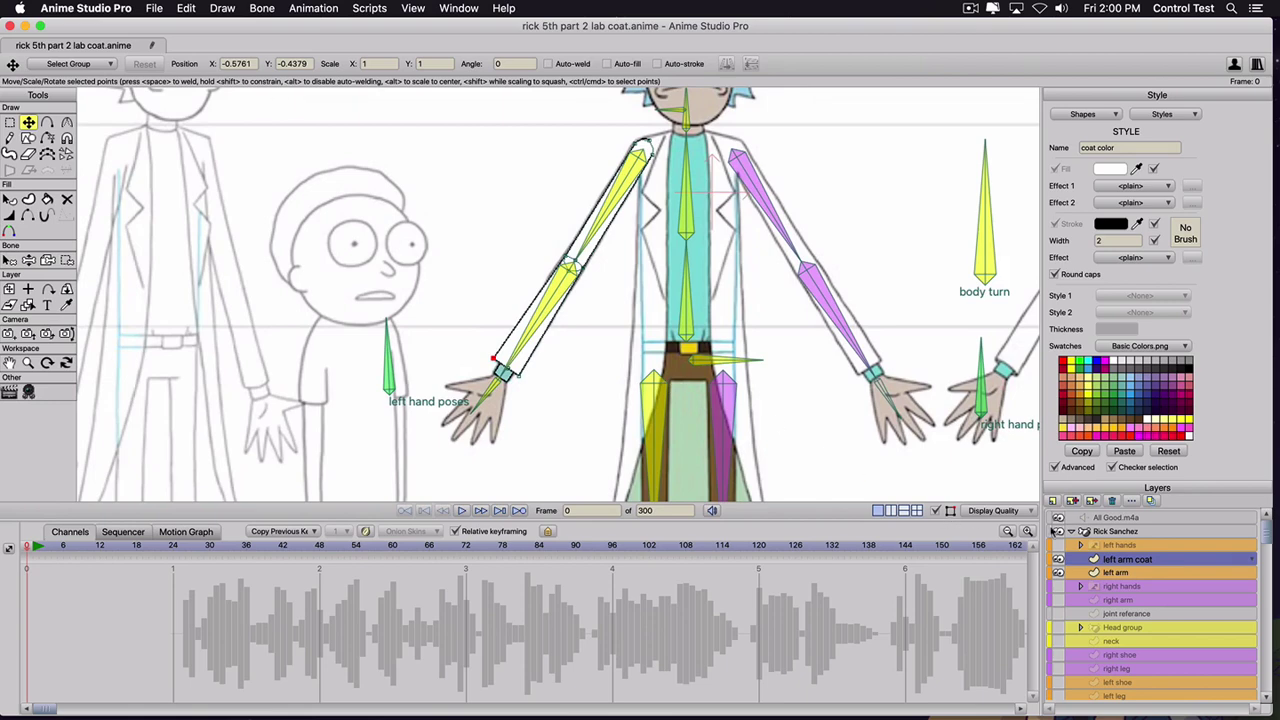
left_click(1100, 532)
left_click_drag(530, 328, 502, 508)
key("super+z")
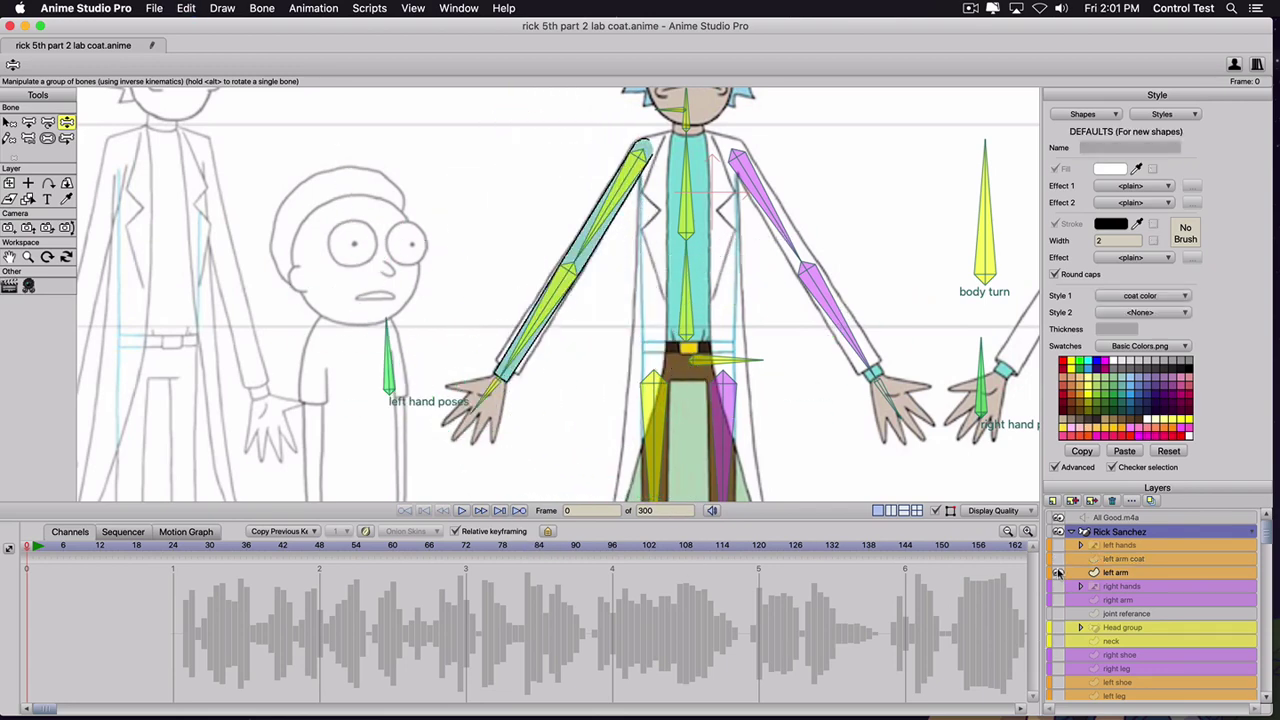
- Show the right arm layer instead of the left arm, duplicate it, and name the copy "right arm coat"
scroll(1062, 600, "down", 3)
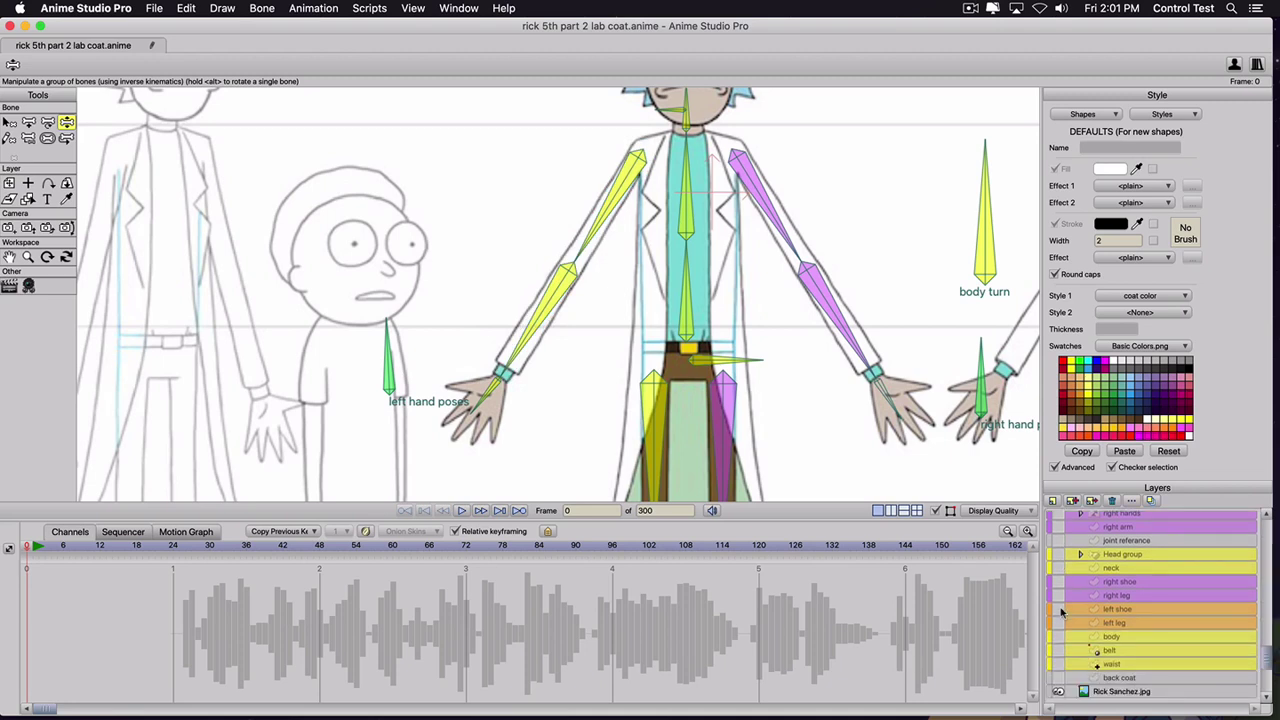
scroll(1062, 612, "up", 1)
left_click(1062, 551)
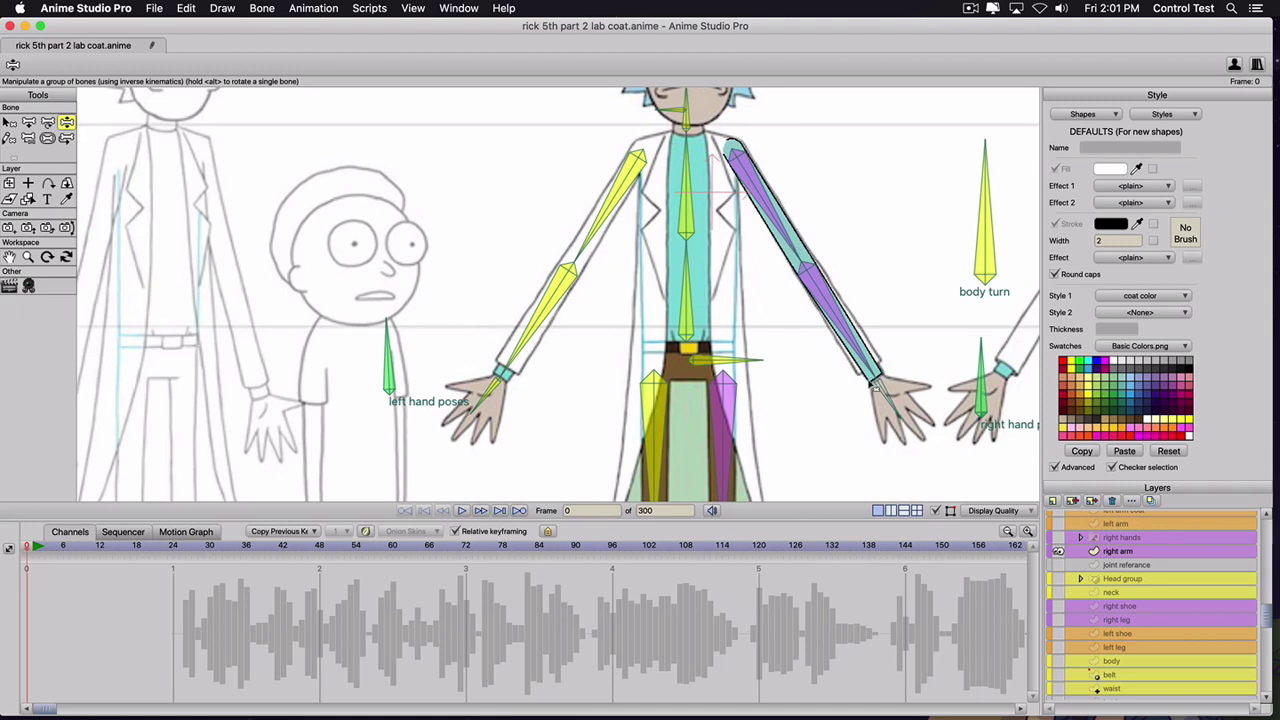
left_click(1125, 552)
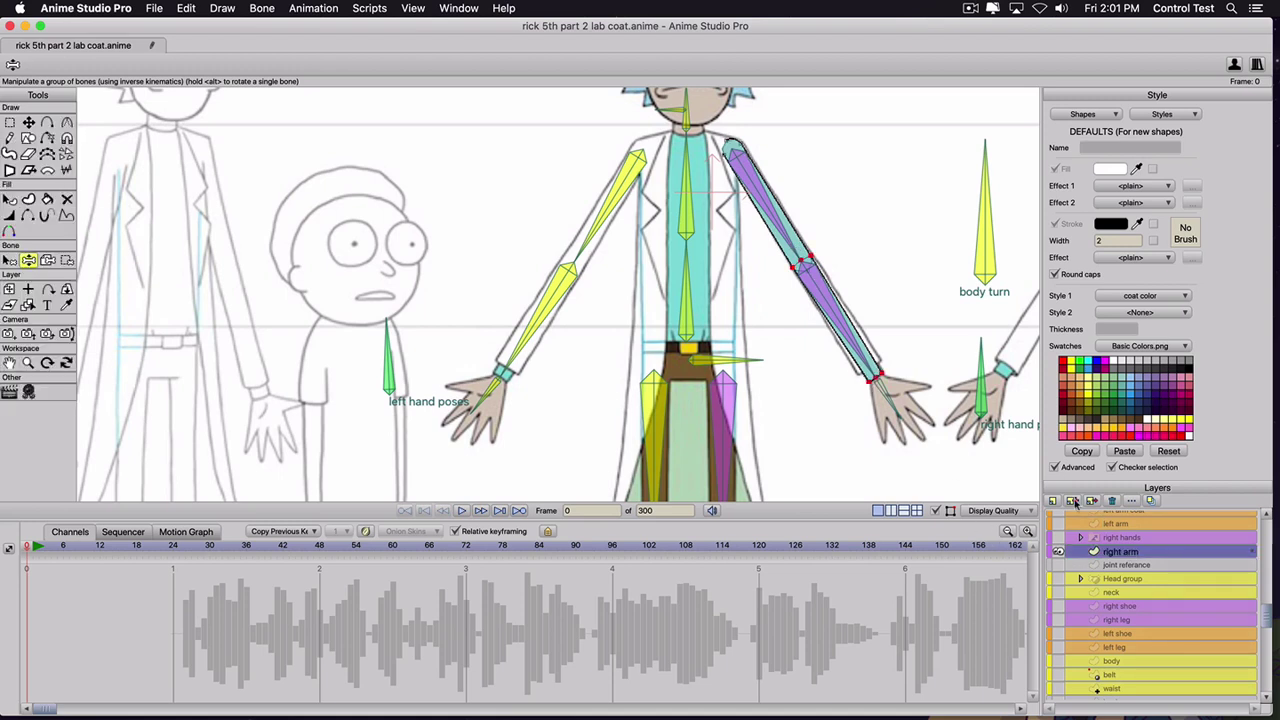
left_click(1073, 500)
double_click(1175, 551)
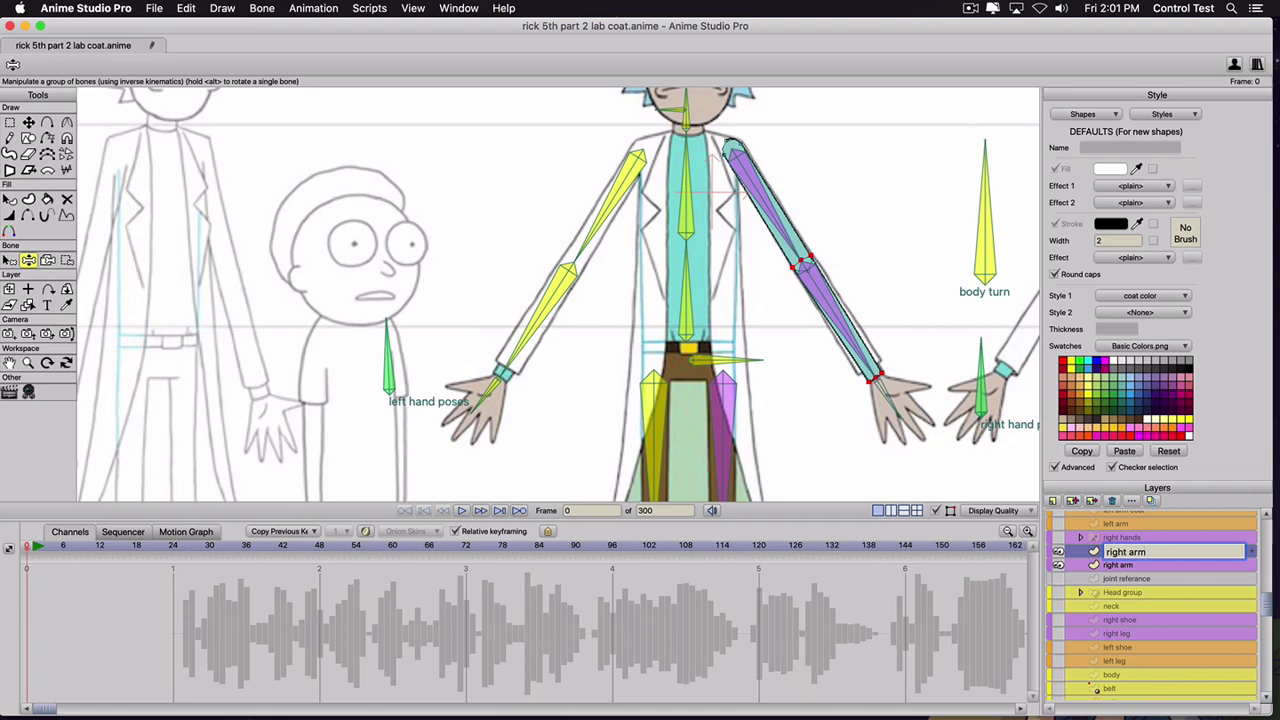
key("Return")
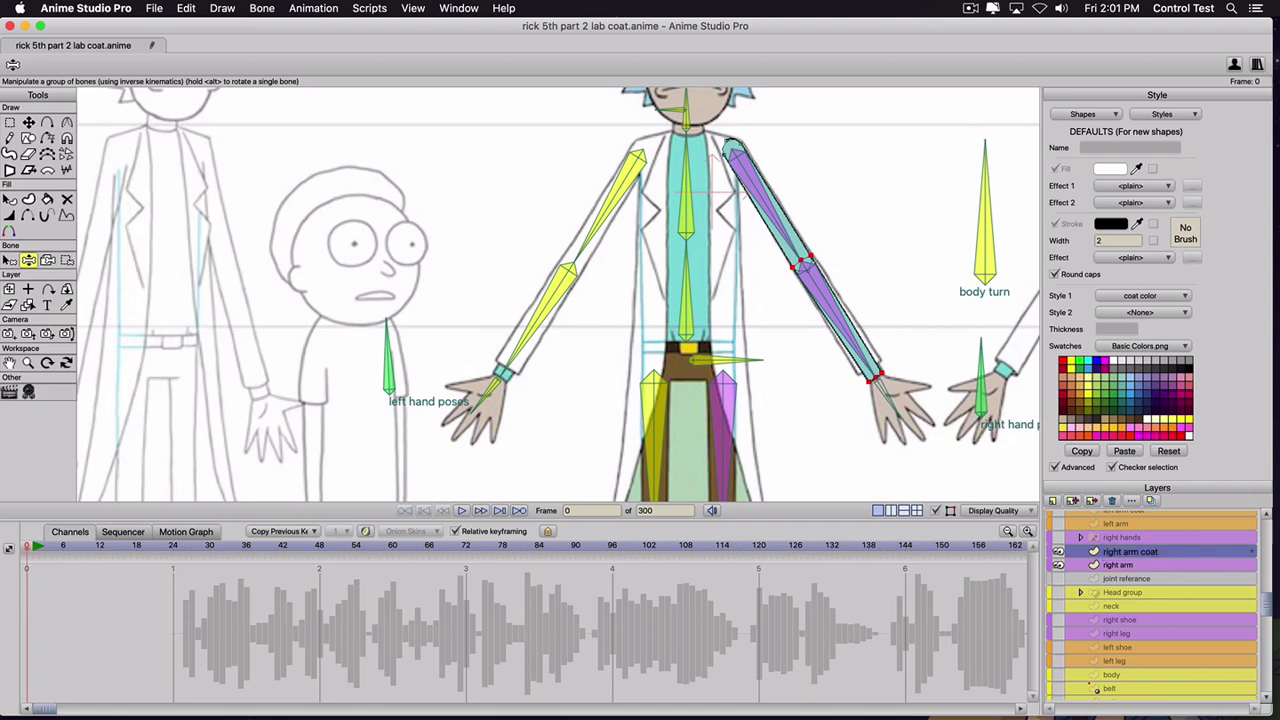
- Apply the "coat color" style to the sleeve shape on the right arm coat layer
key("q")
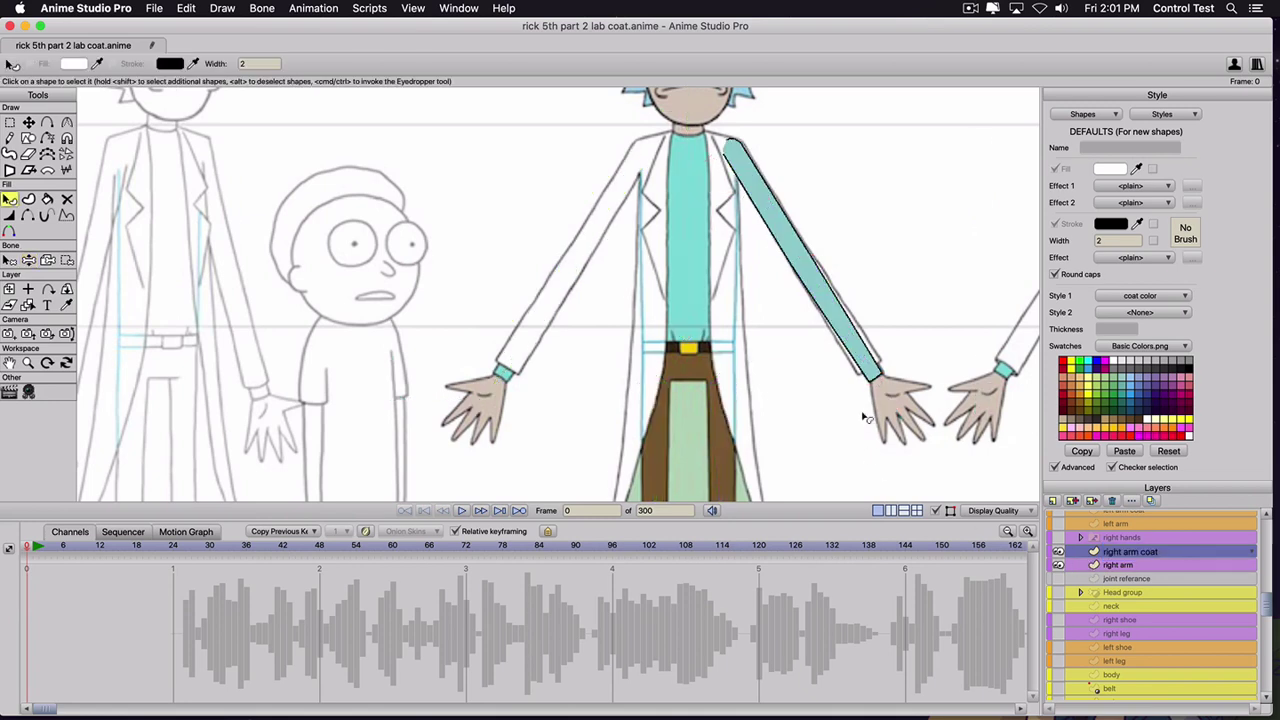
left_click(772, 204)
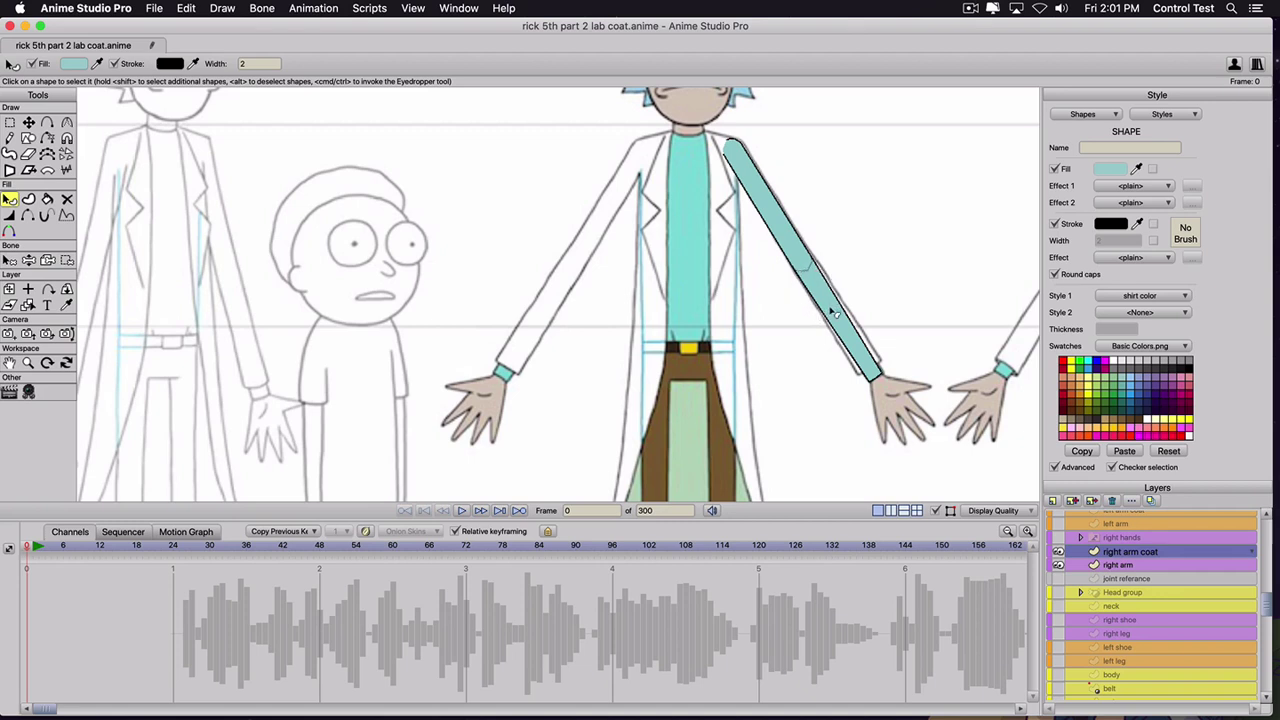
left_click(1112, 298)
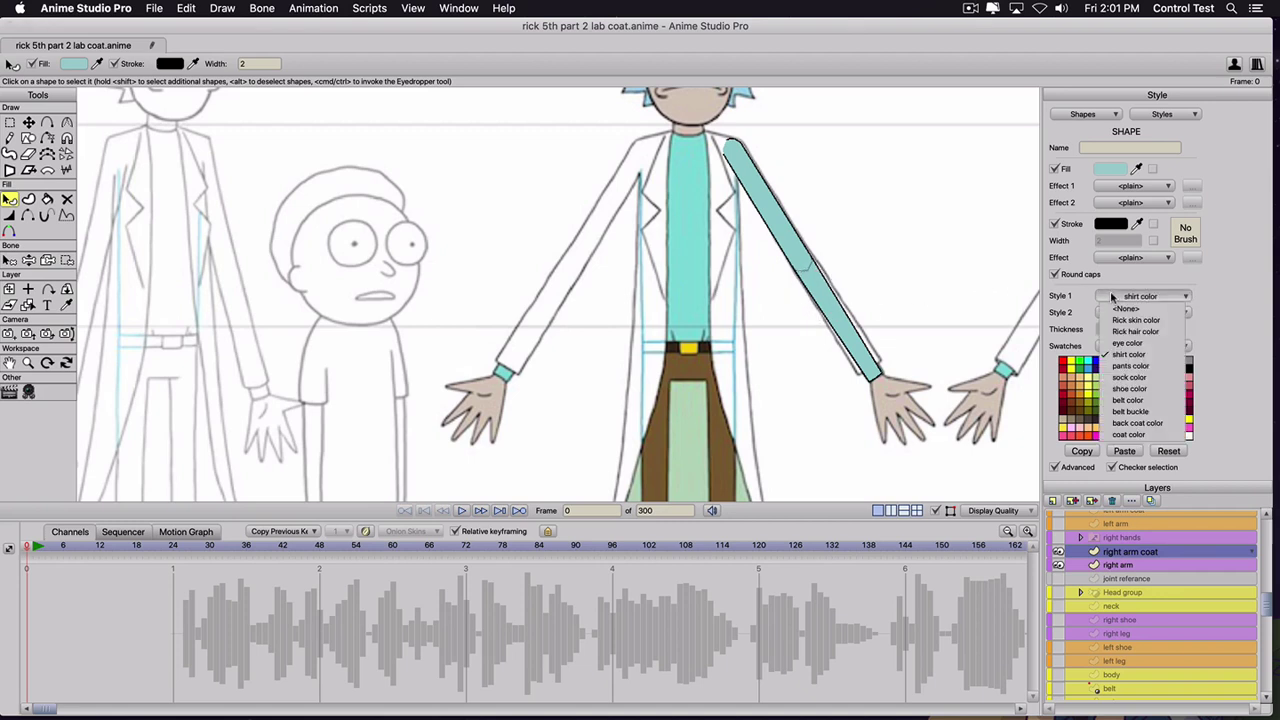
left_click(1124, 434)
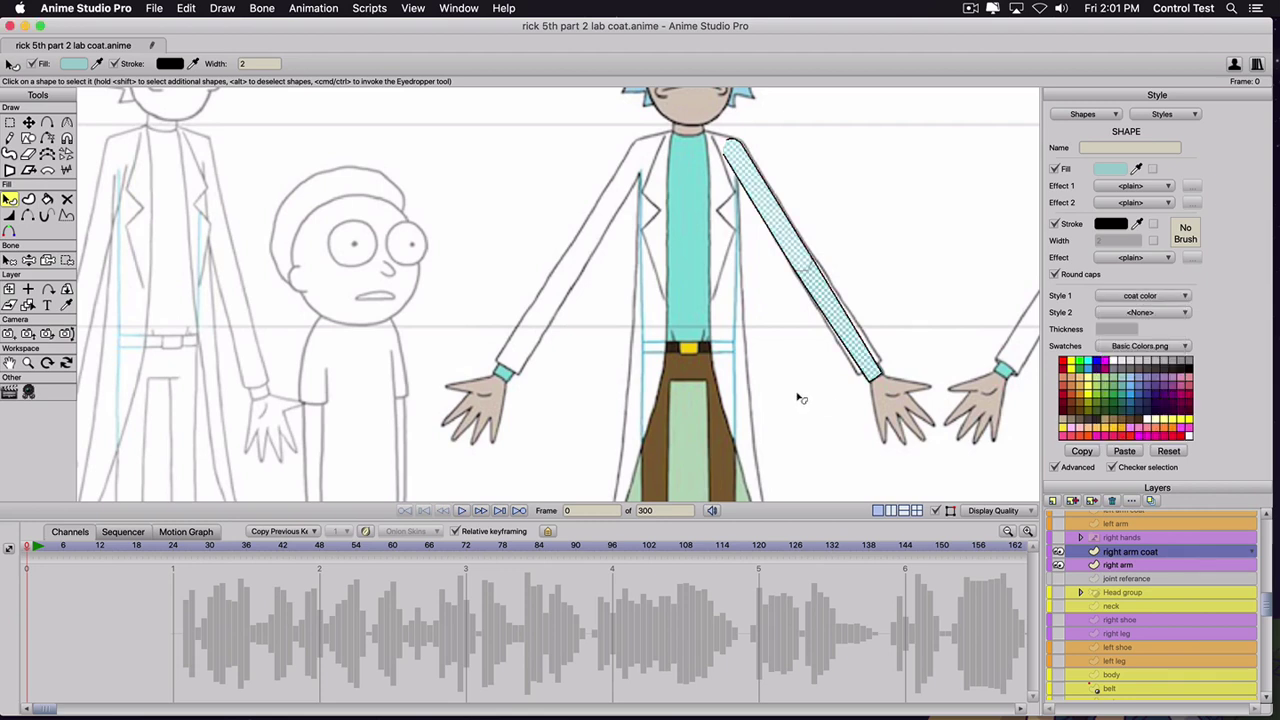
- Move the right sleeve's wrist points back to the reference coat's cuff, leaving the shirt cuff exposed
key("t")
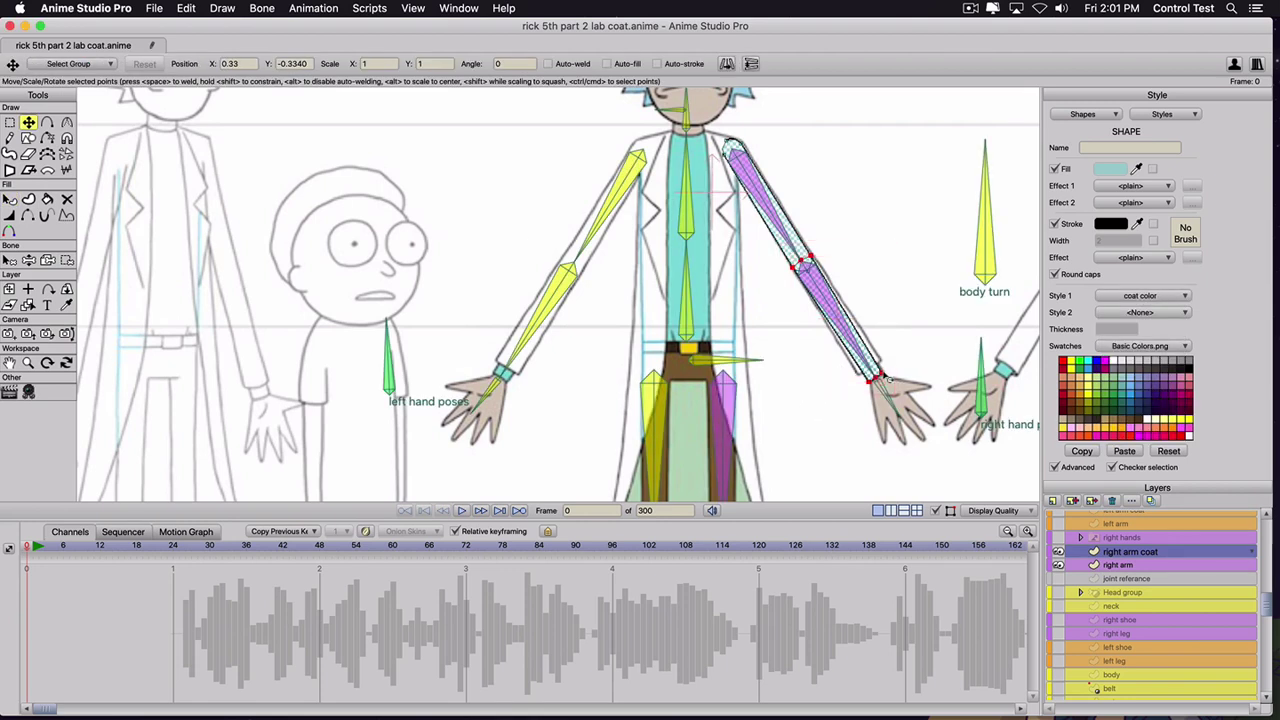
left_click(882, 372)
mouse_move(882, 372)
left_mouse_down()
mouse_move(859, 378)
mouse_move(873, 369)
left_mouse_up()
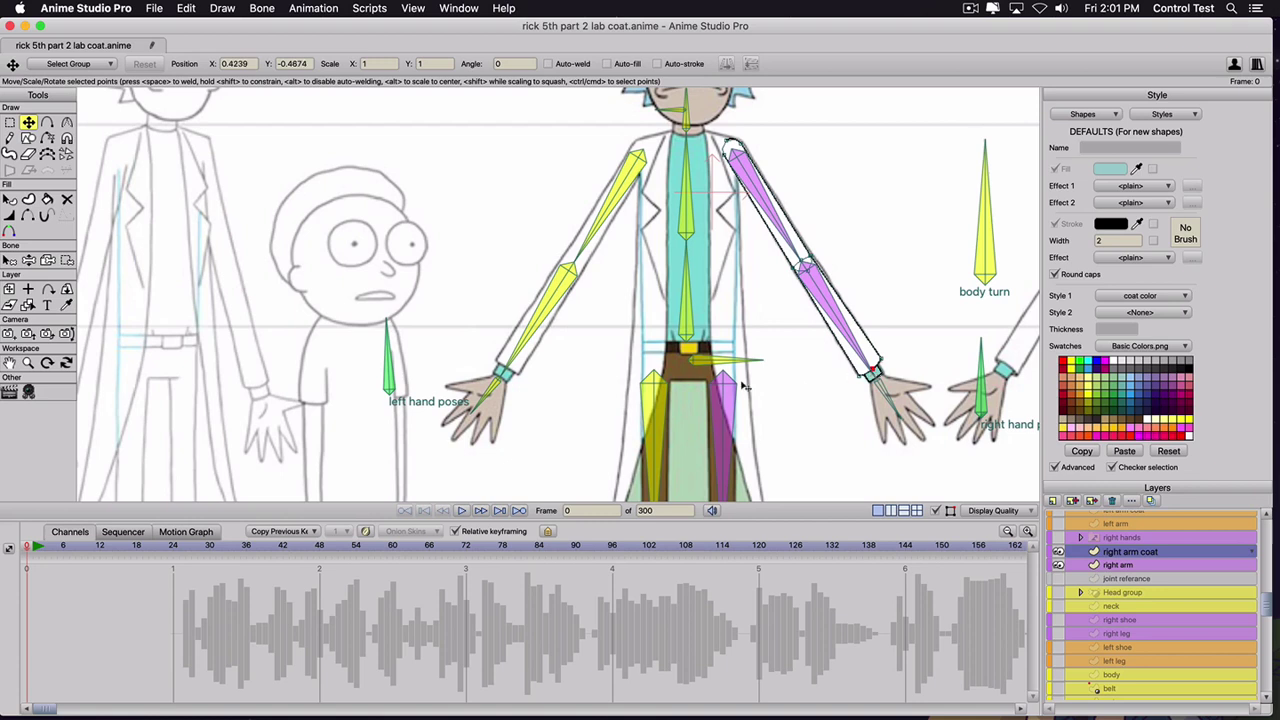
- Pose both arms outward with the Rick Sanchez bones to test the right sleeve's bending, and swing them back down
scroll(740, 385, "down", 2)
scroll(735, 385, "down", 1)
scroll(1068, 525, "up", 1)
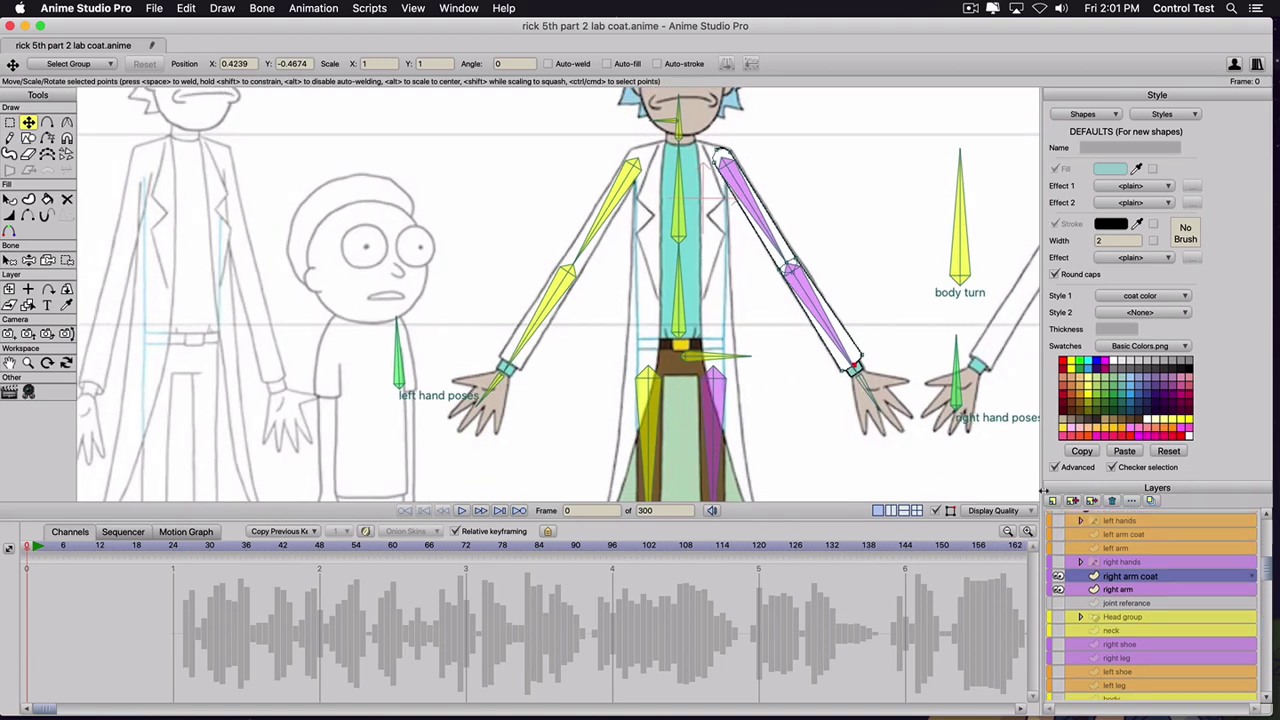
key("z")
left_click_drag(837, 340, 872, 322)
left_click_drag(513, 311, 449, 211)
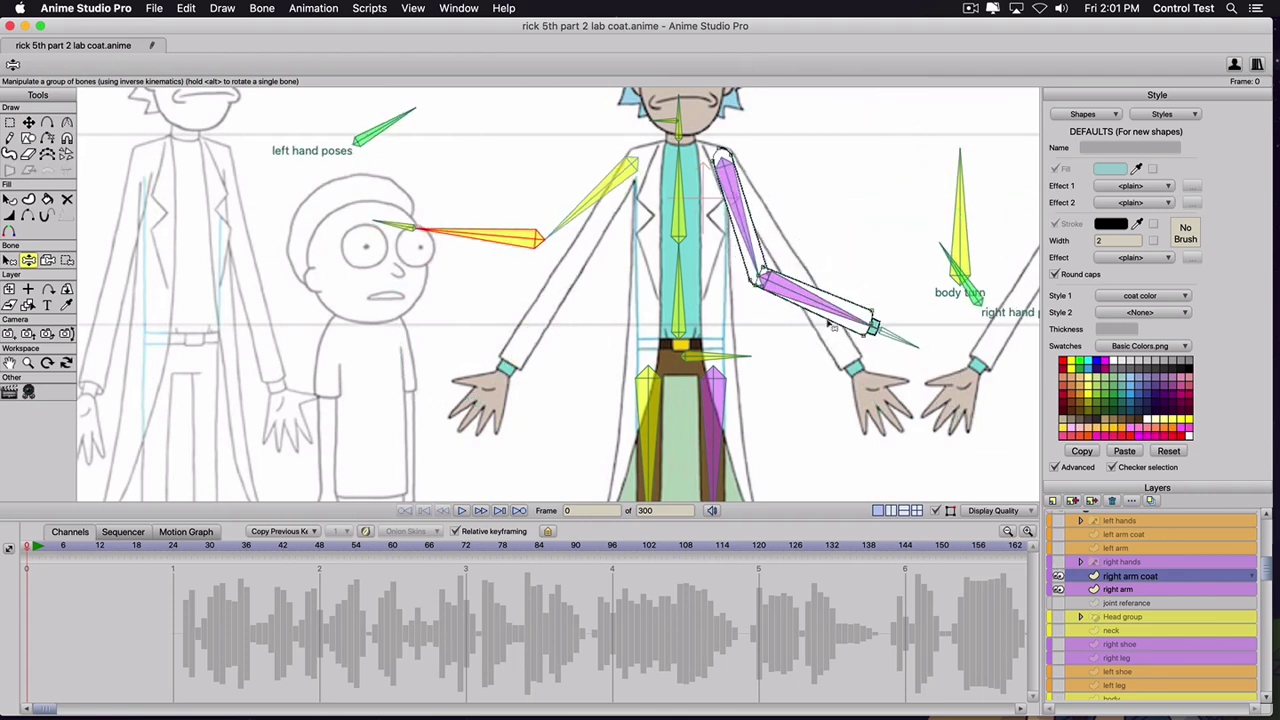
left_click_drag(812, 299, 803, 381)
left_click_drag(476, 244, 485, 390)
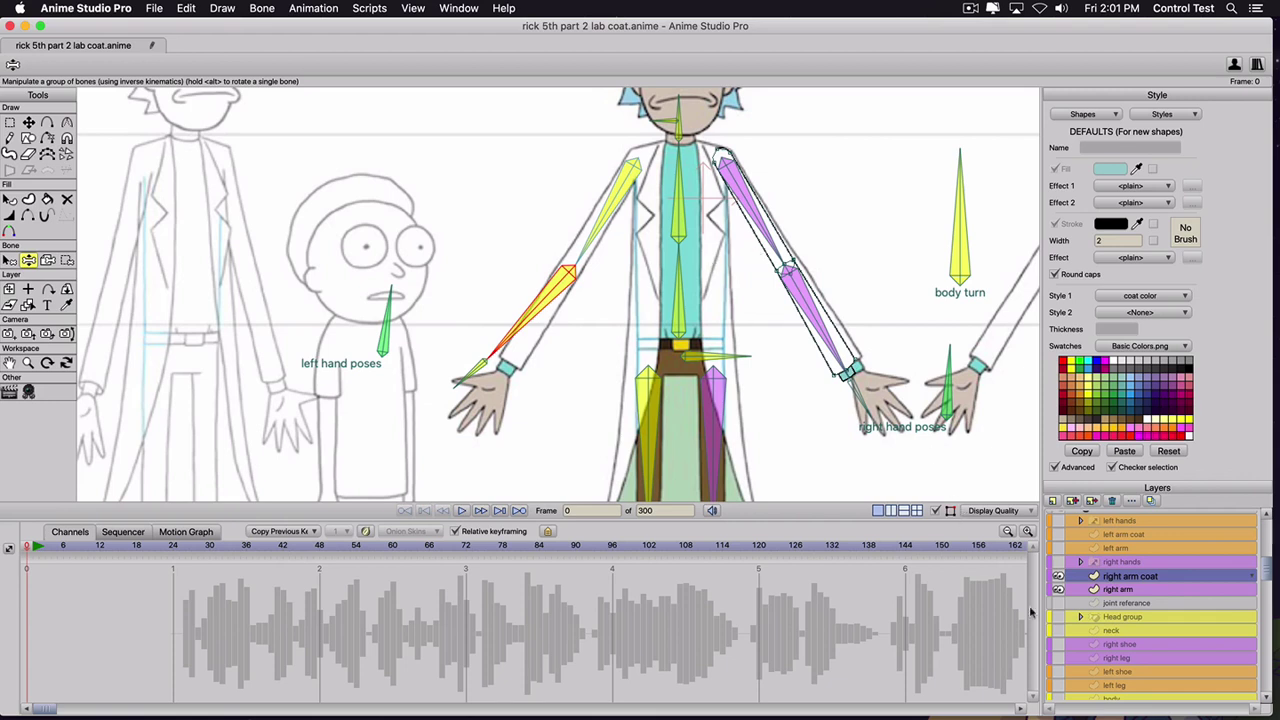
- Hide the right arm coat and right arm layers, and add a vector layer named "left side coat"
left_click(1059, 577)
left_click(1058, 590)
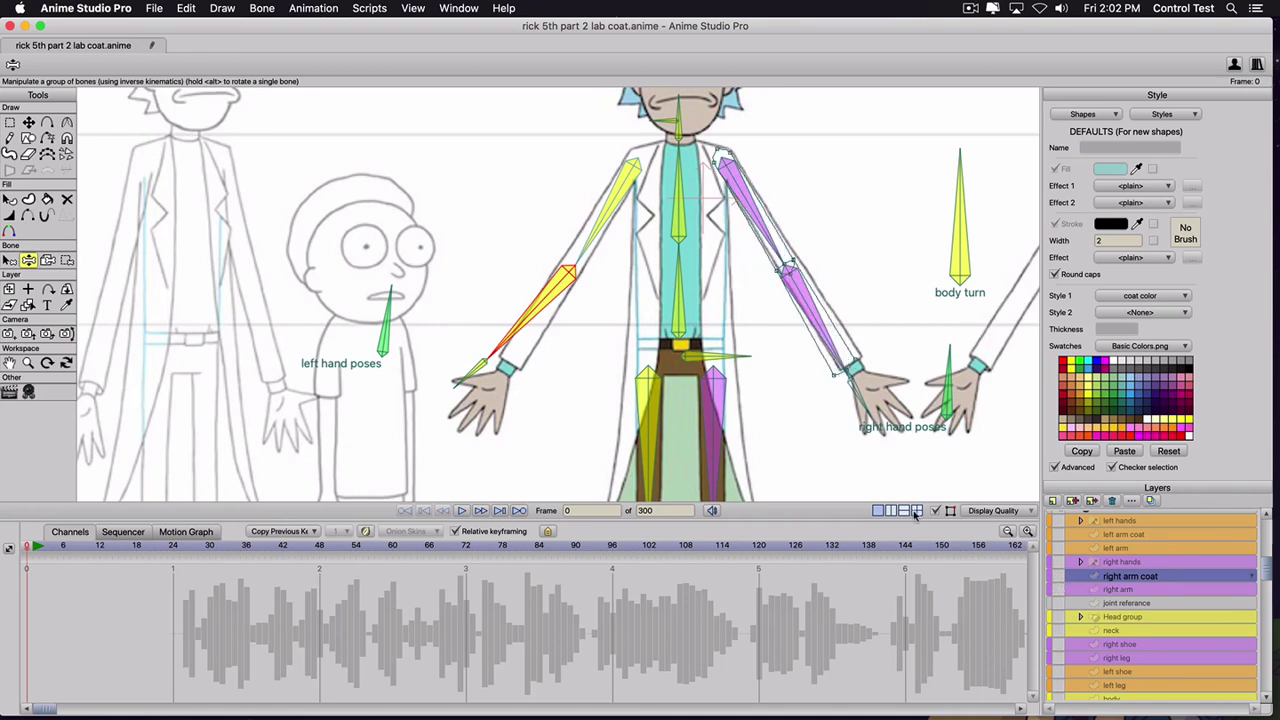
scroll(884, 397, "down", 1)
scroll(1058, 592, "up", 2)
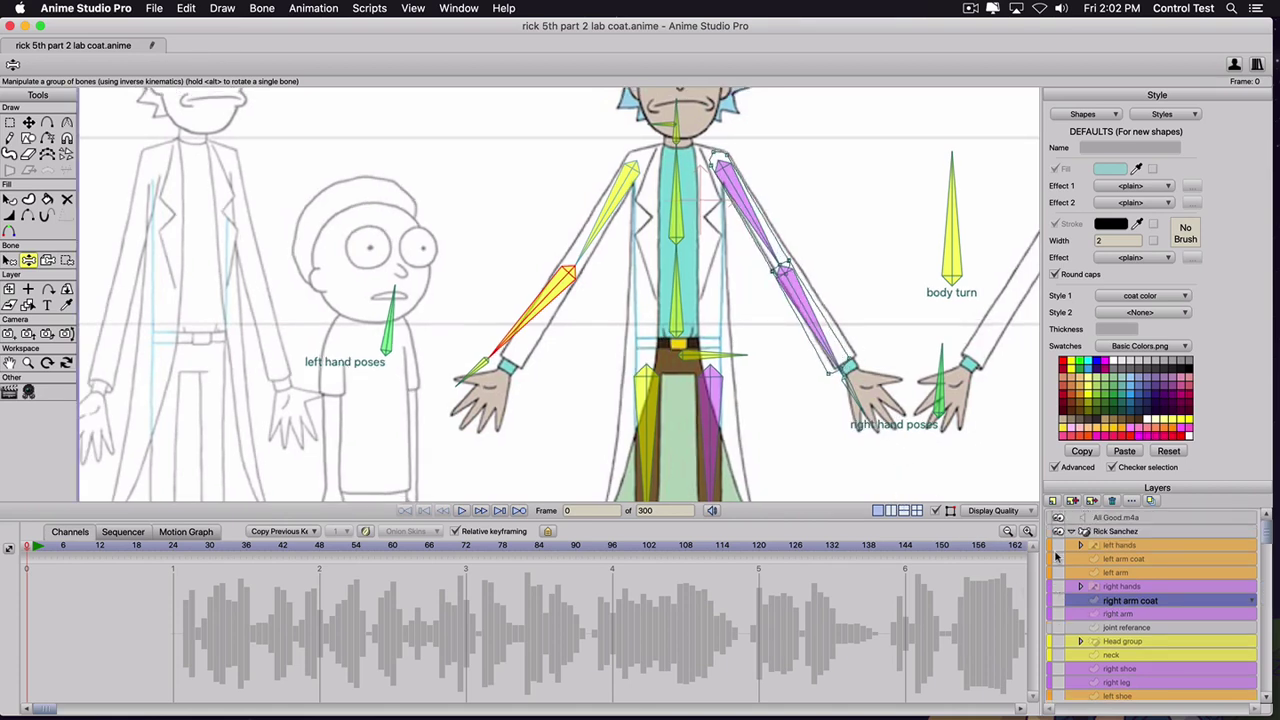
left_click(1052, 501)
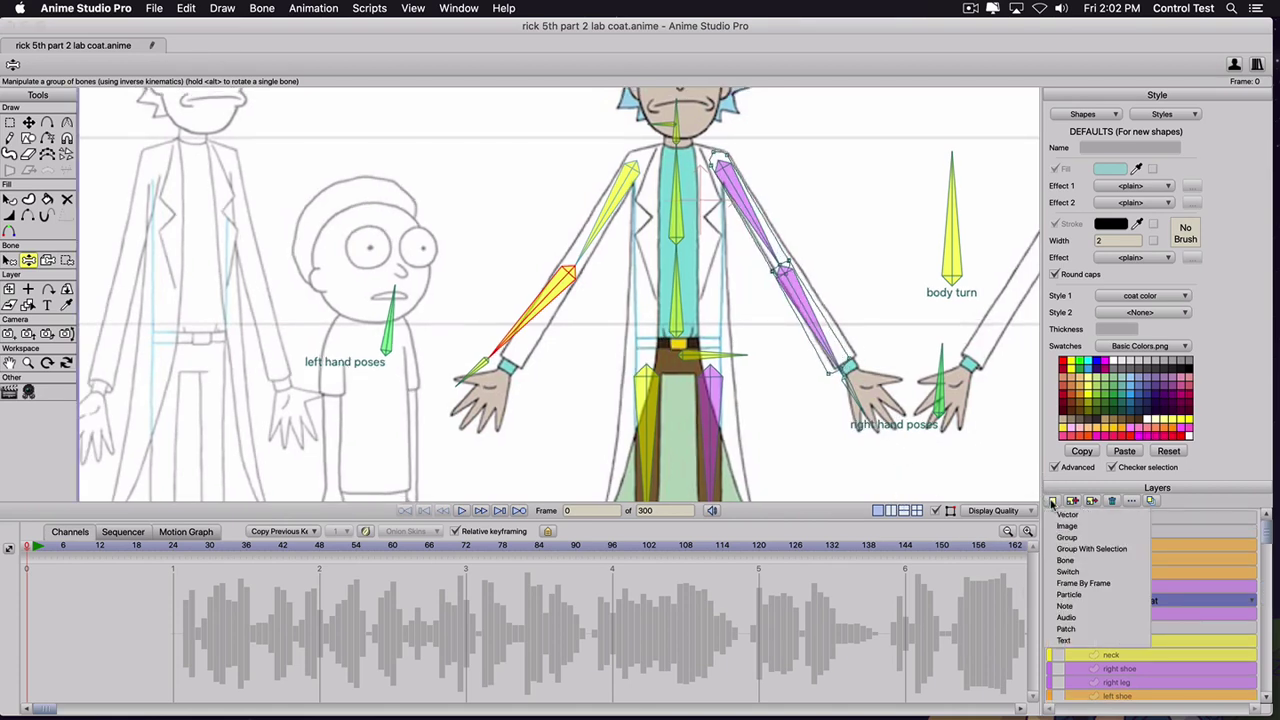
left_click(1059, 517)
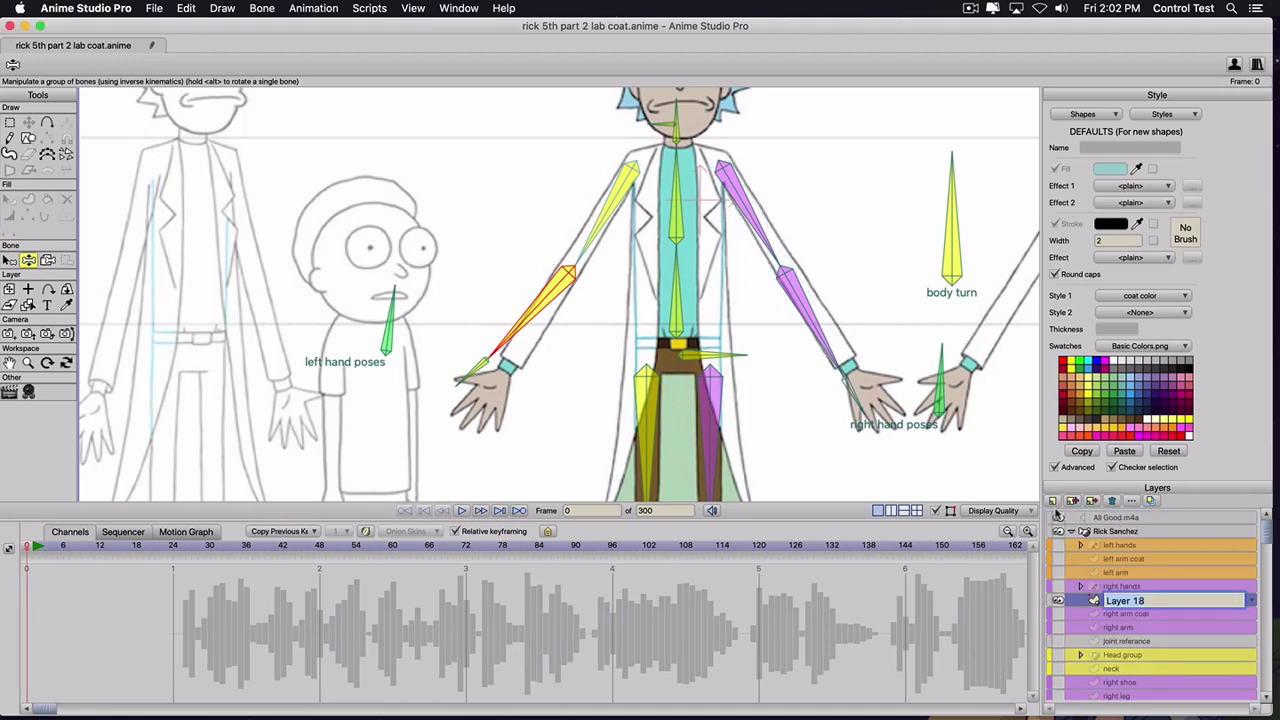
type("lef")
type("t side coa")
key("Return")
- Draw a narrow upright rectangle over the lower hem of the reference coat's left side
scroll(604, 459, "up", 1)
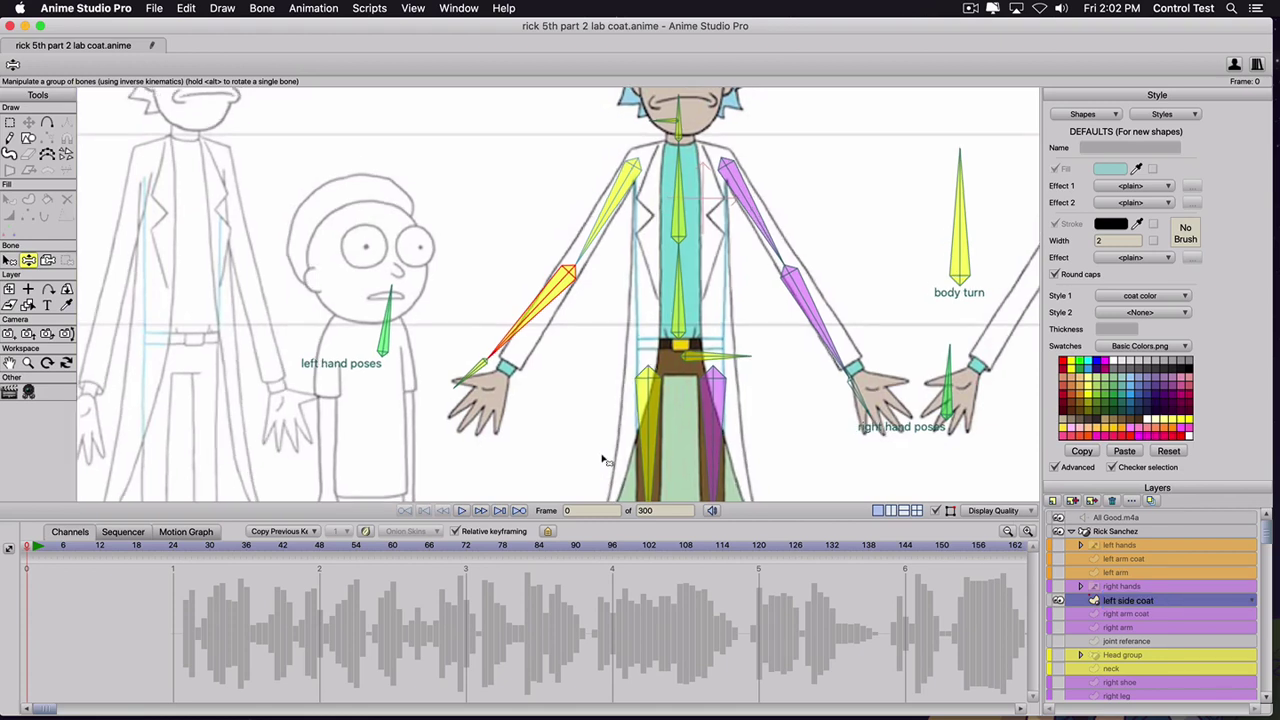
key("r")
scroll(606, 450, "down", 4)
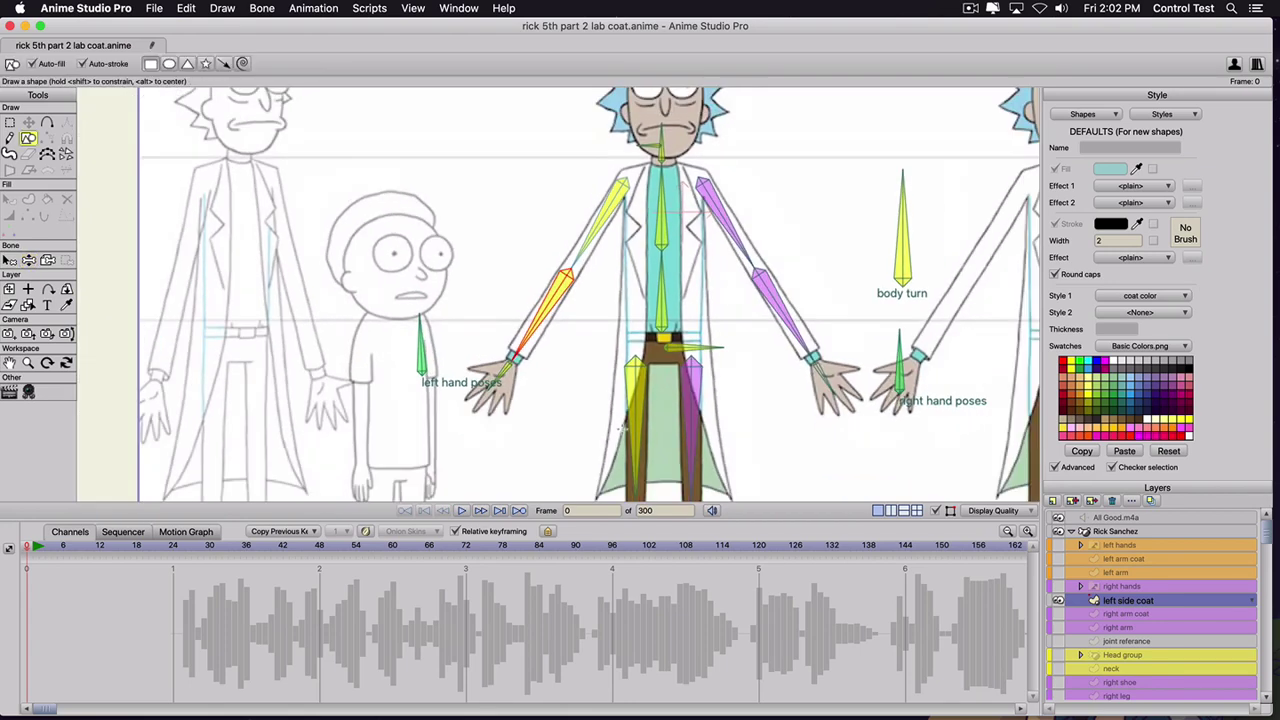
left_click_drag(586, 432, 581, 370)
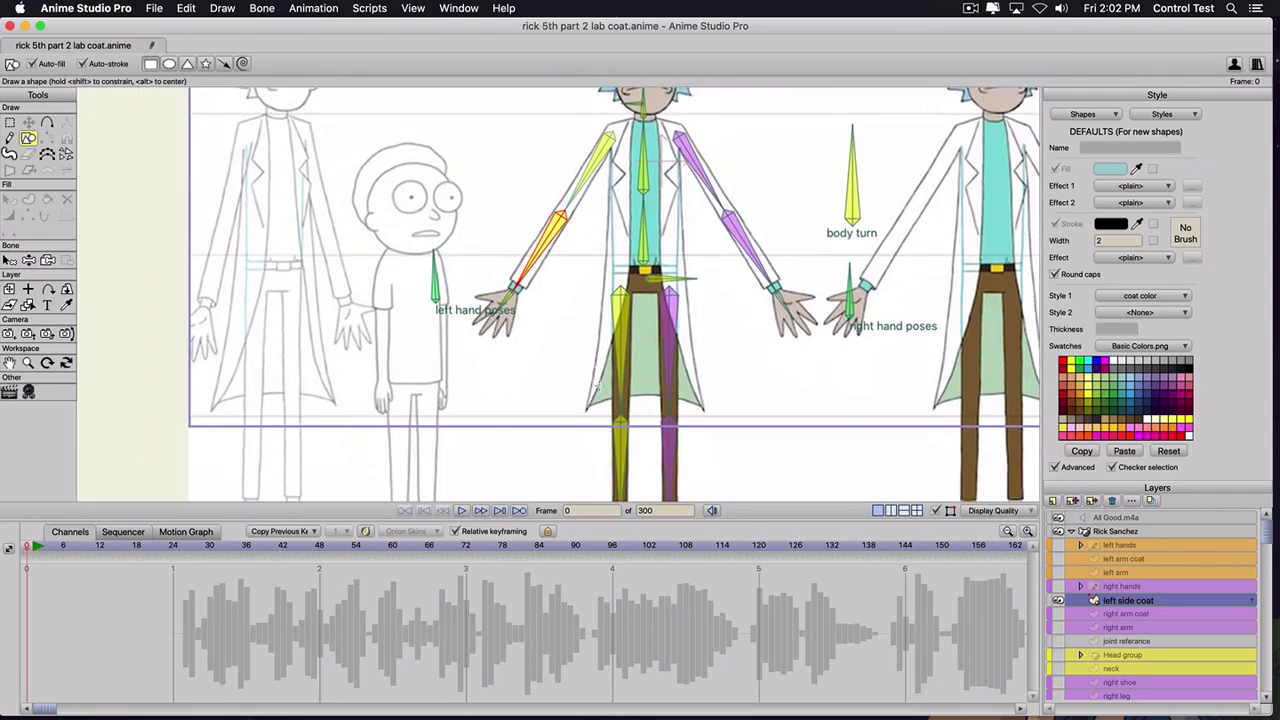
scroll(598, 386, "down", 1)
left_click_drag(585, 407, 608, 326)
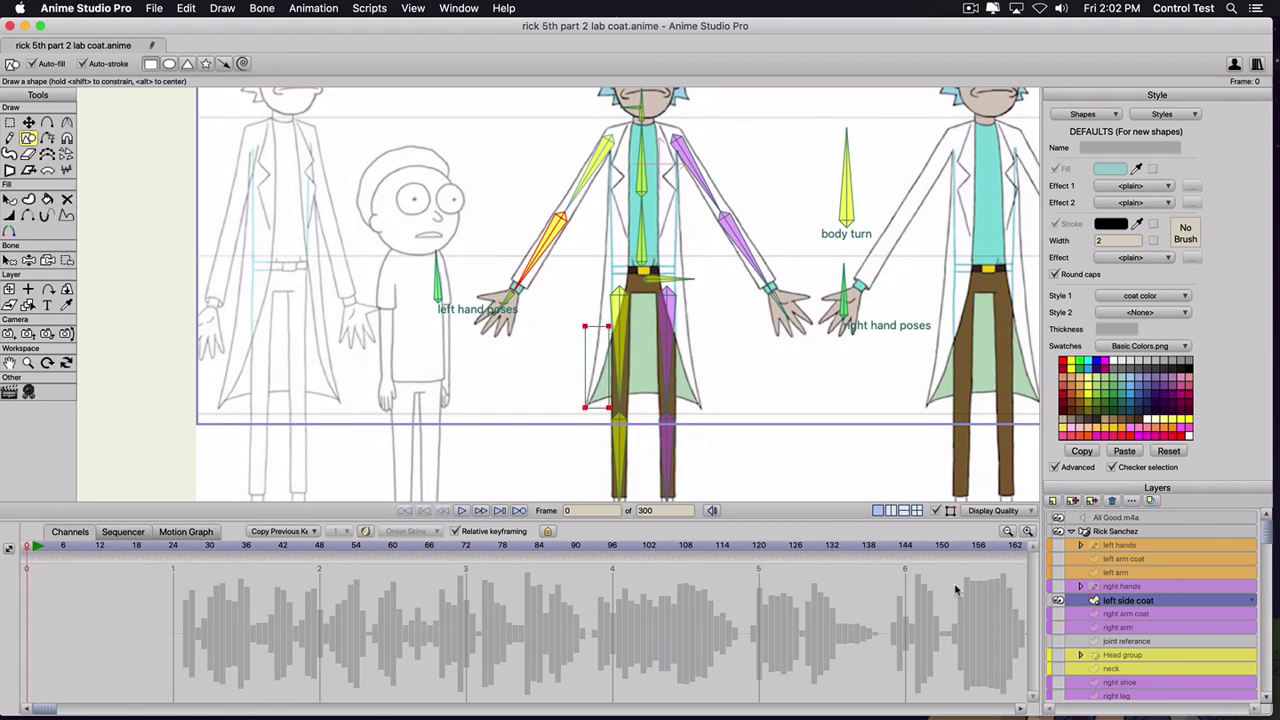
- Set the left side coat layer's masking to "Don't mask this layer"
double_click(1160, 599)
left_click(797, 131)
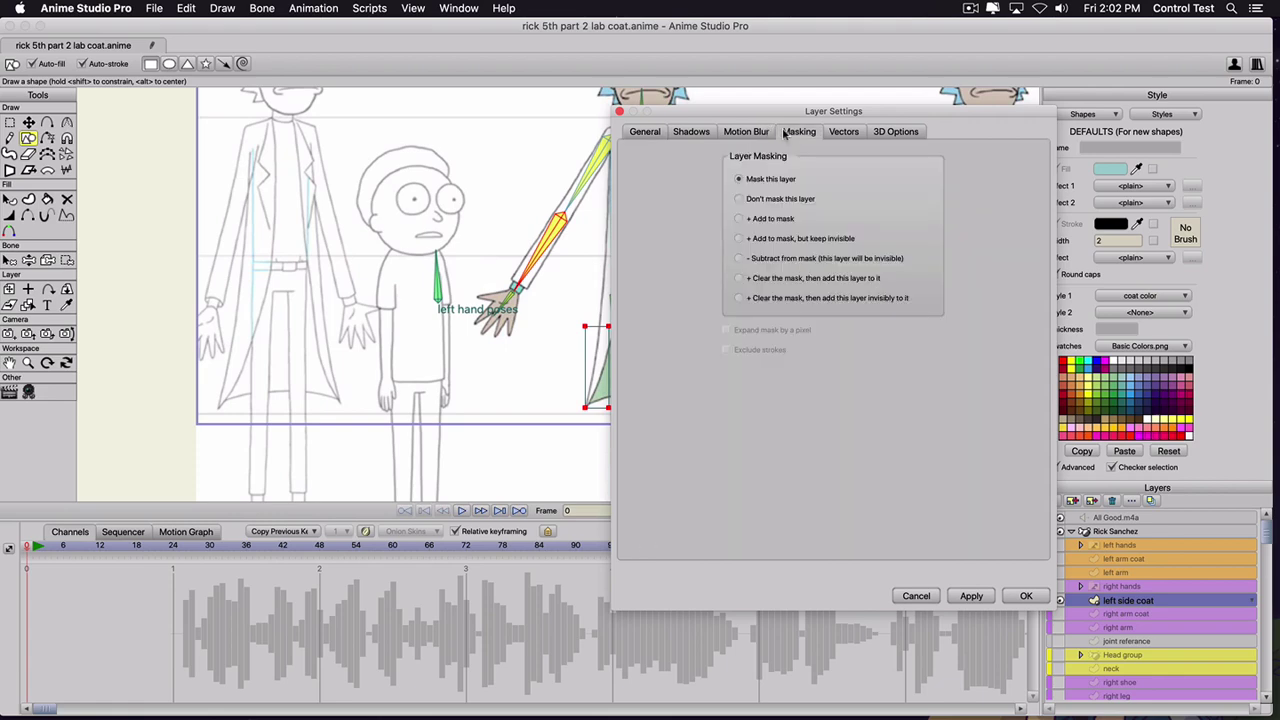
left_click(739, 199)
left_click(968, 597)
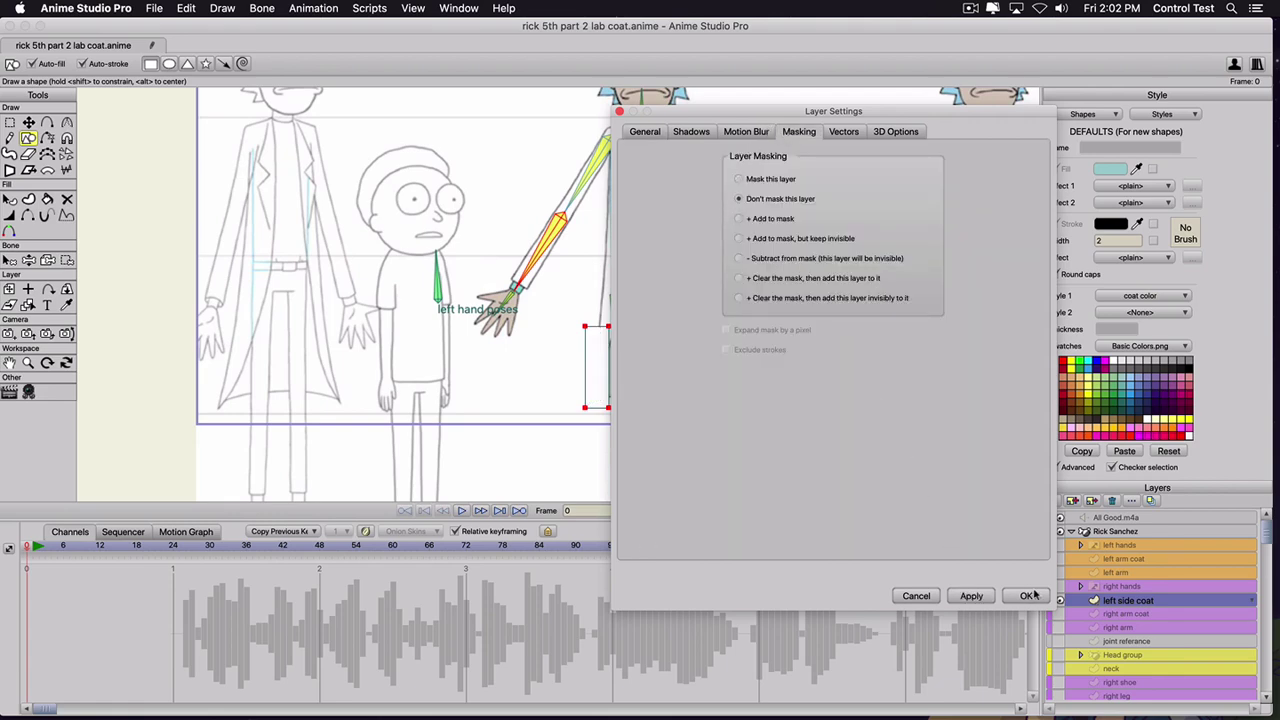
left_click(1030, 596)
scroll(555, 403, "up", 2)
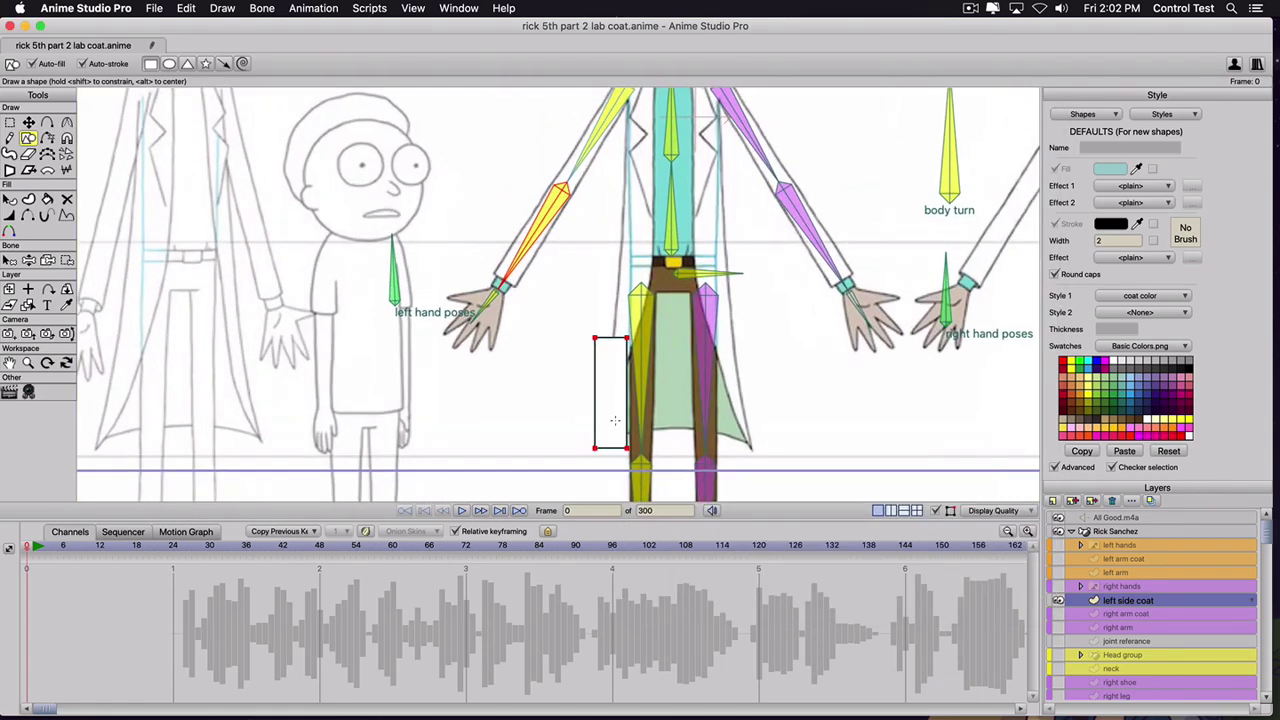
scroll(603, 406, "up", 1)
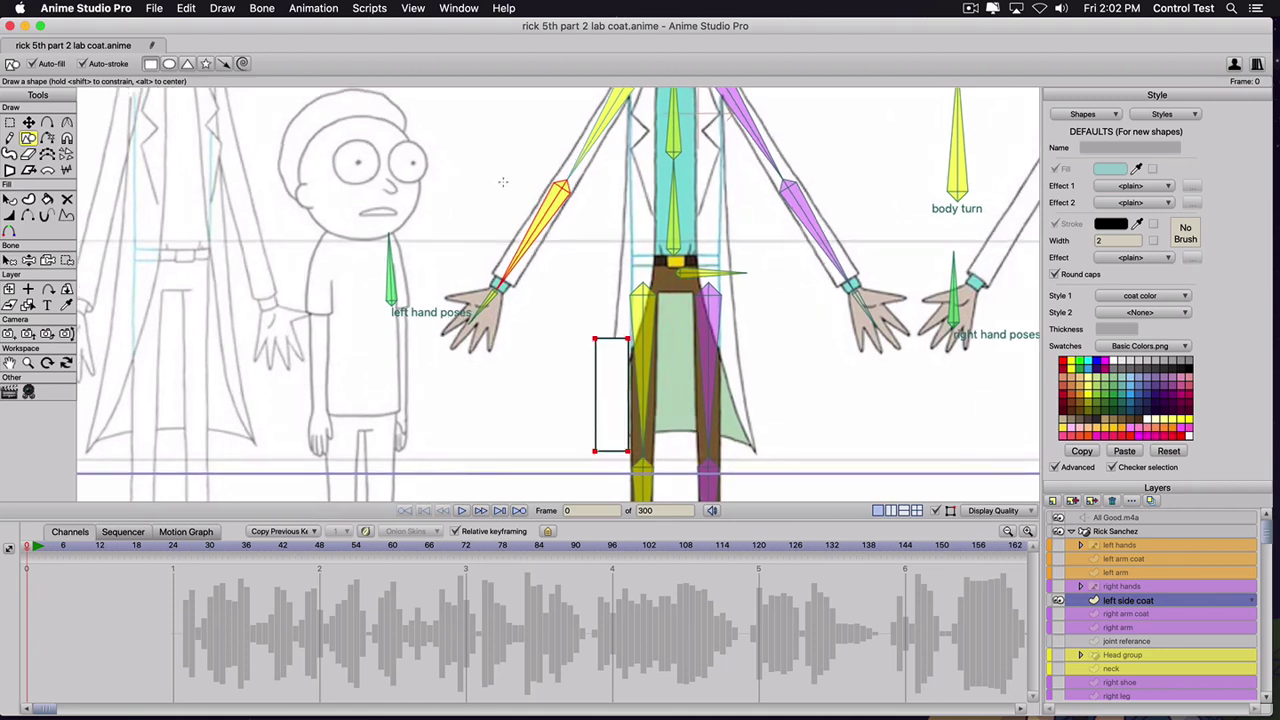
- Move the new rectangle's corner points to the hem, collar and shoulder of the coat on the left side coat layer
key("t")
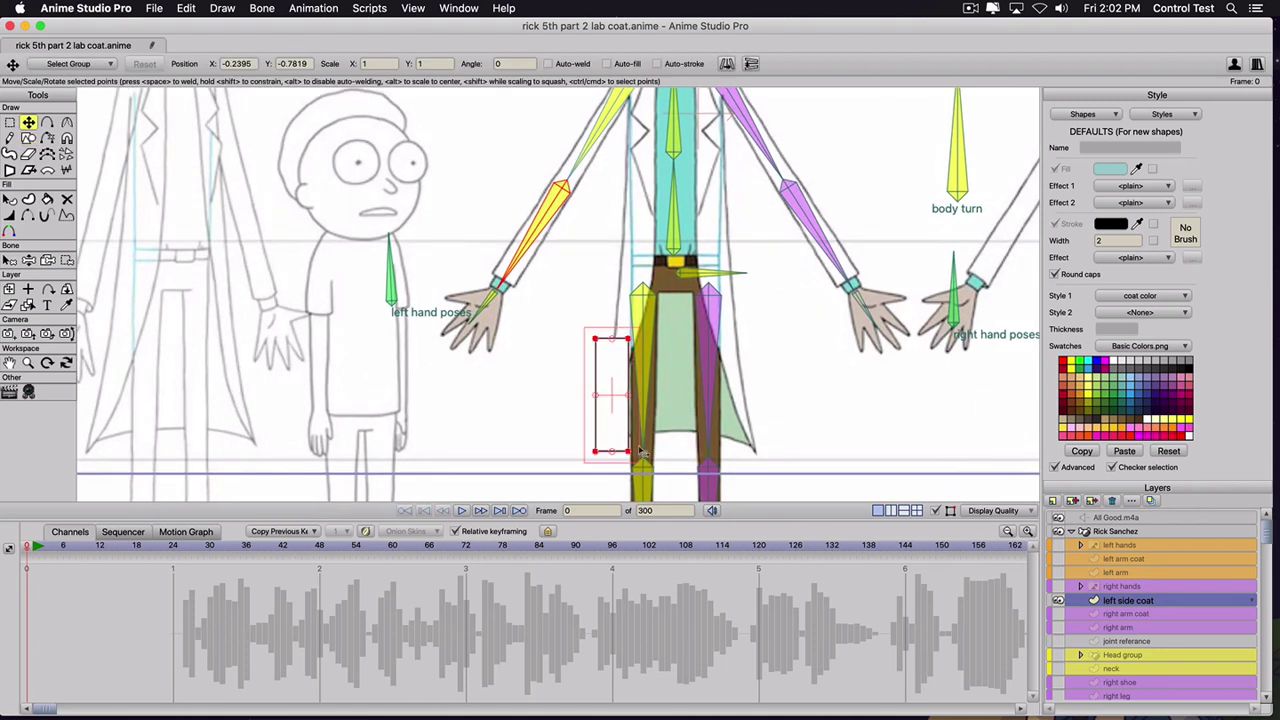
left_click(629, 453)
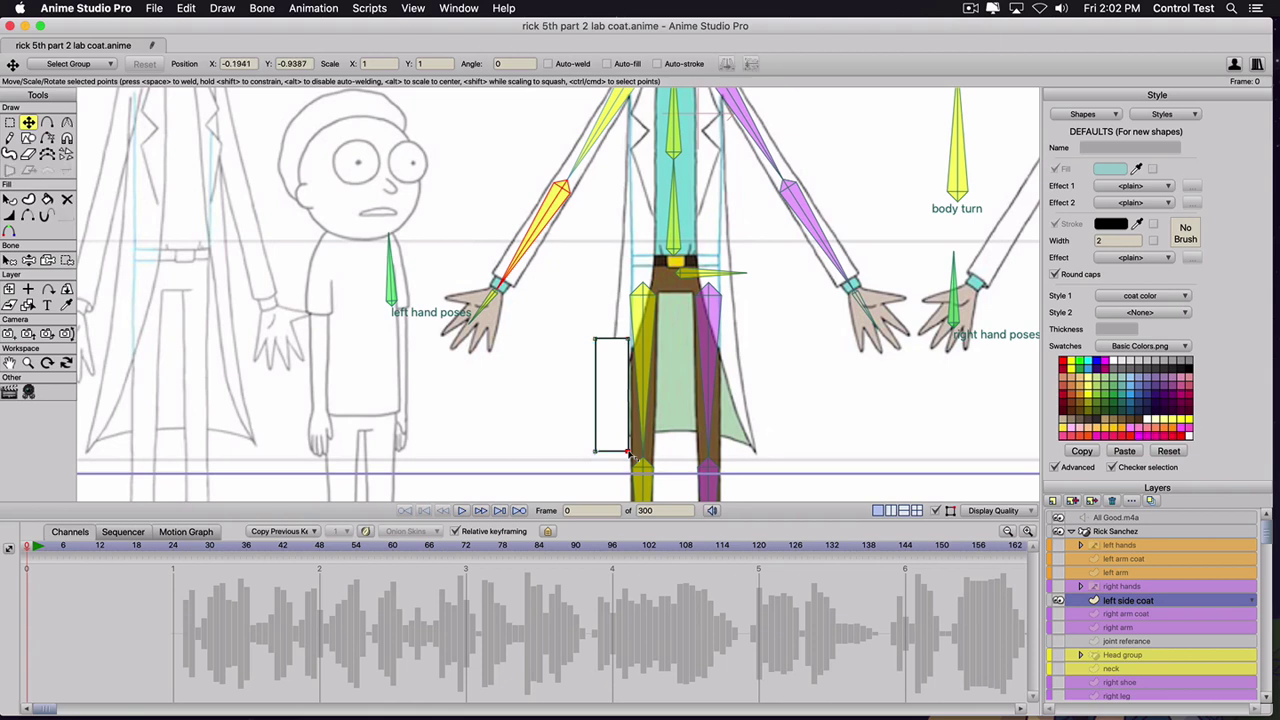
left_click_drag(628, 452, 642, 319)
left_click_drag(649, 248, 657, 155)
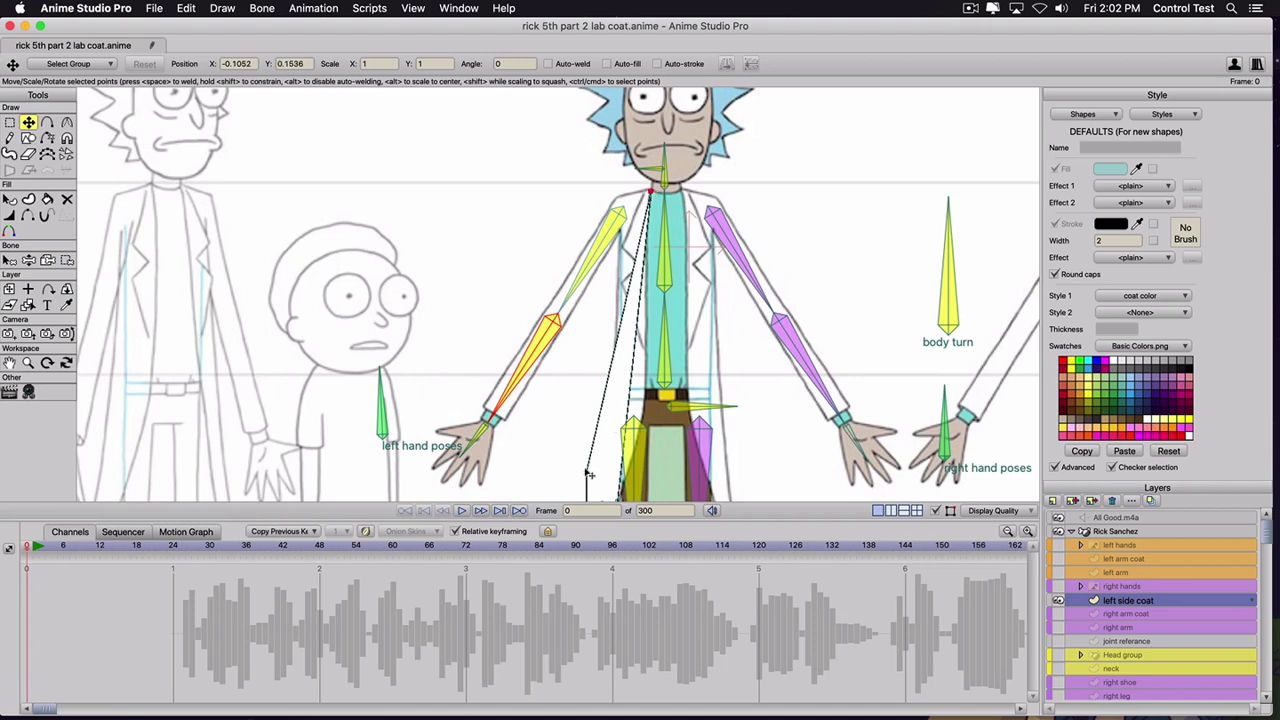
left_click_drag(588, 471, 653, 191)
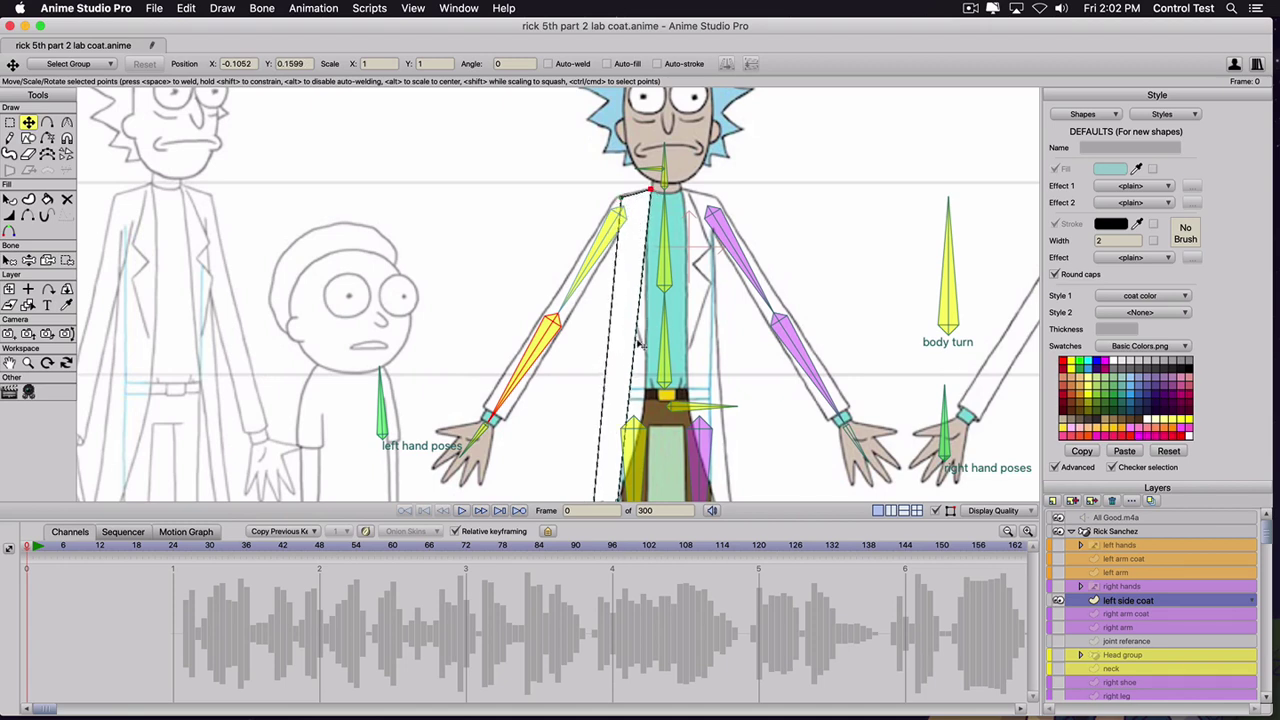
- Add points along the coat panel's outer and front edges and align them with the reference at the waist and skirt
key("a")
left_click_drag(649, 405, 626, 309)
key("t")
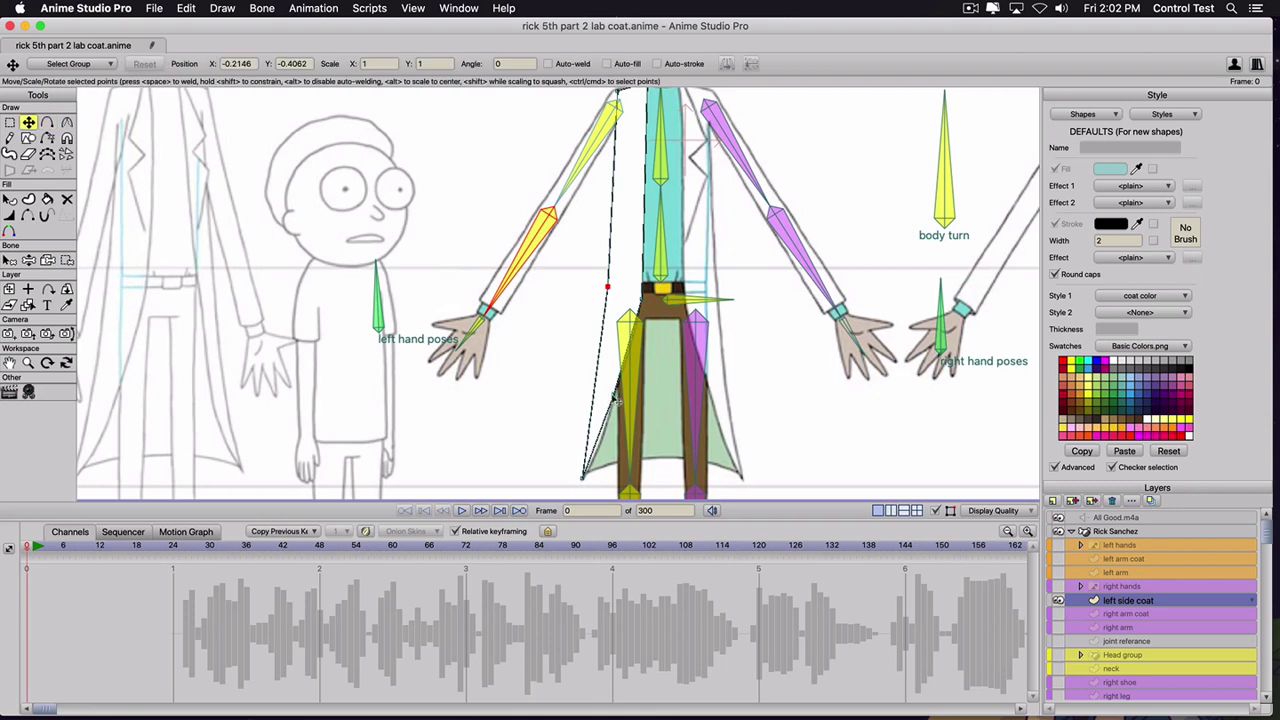
left_click(642, 287)
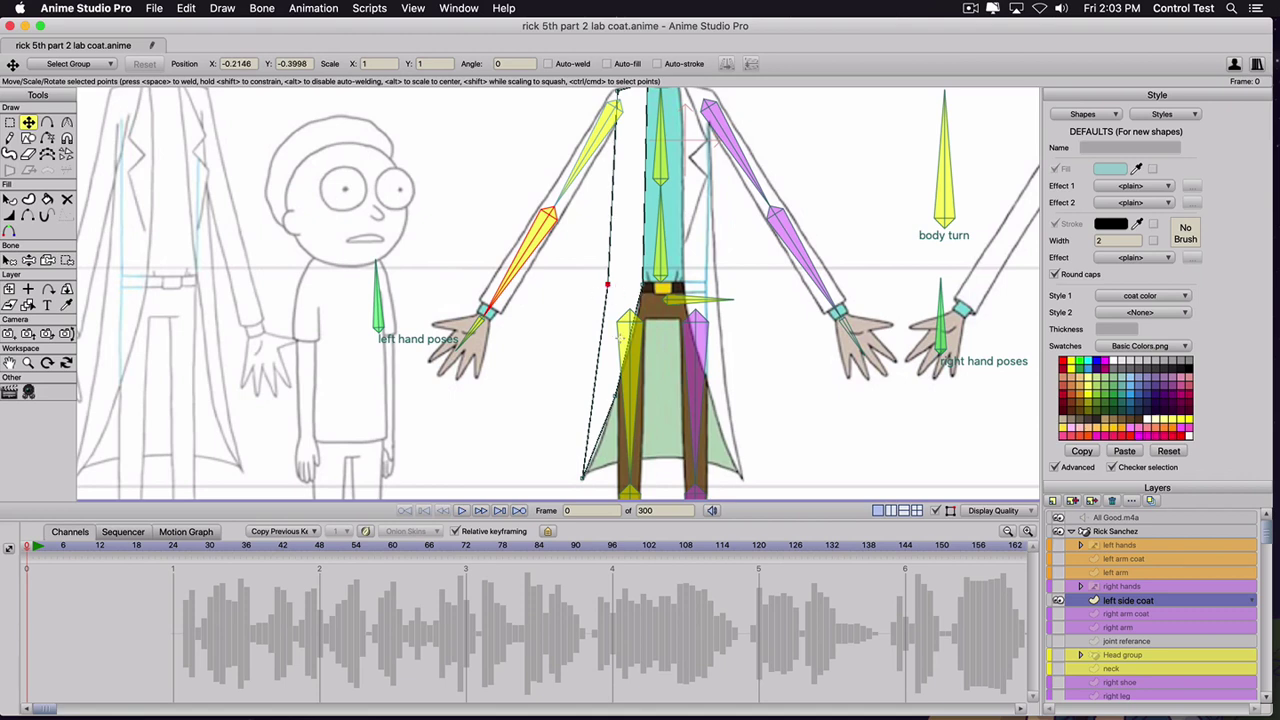
key("a")
left_click(627, 340)
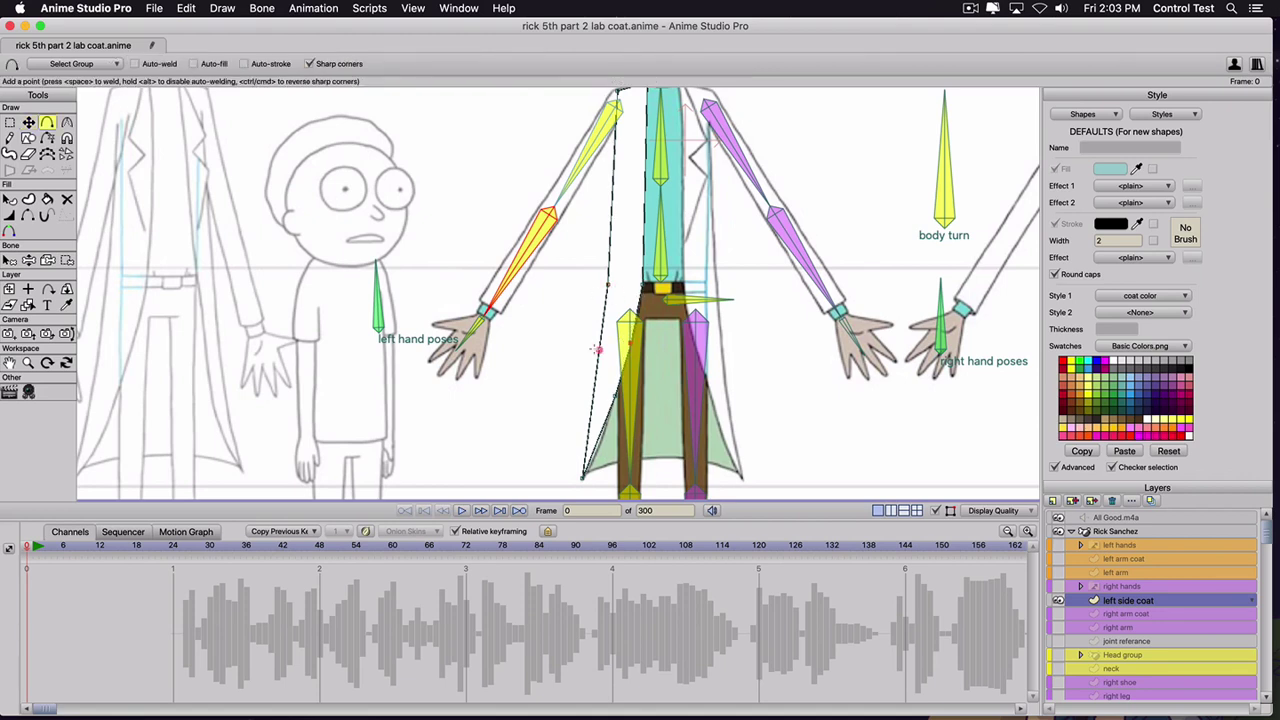
key("super+z")
key("t")
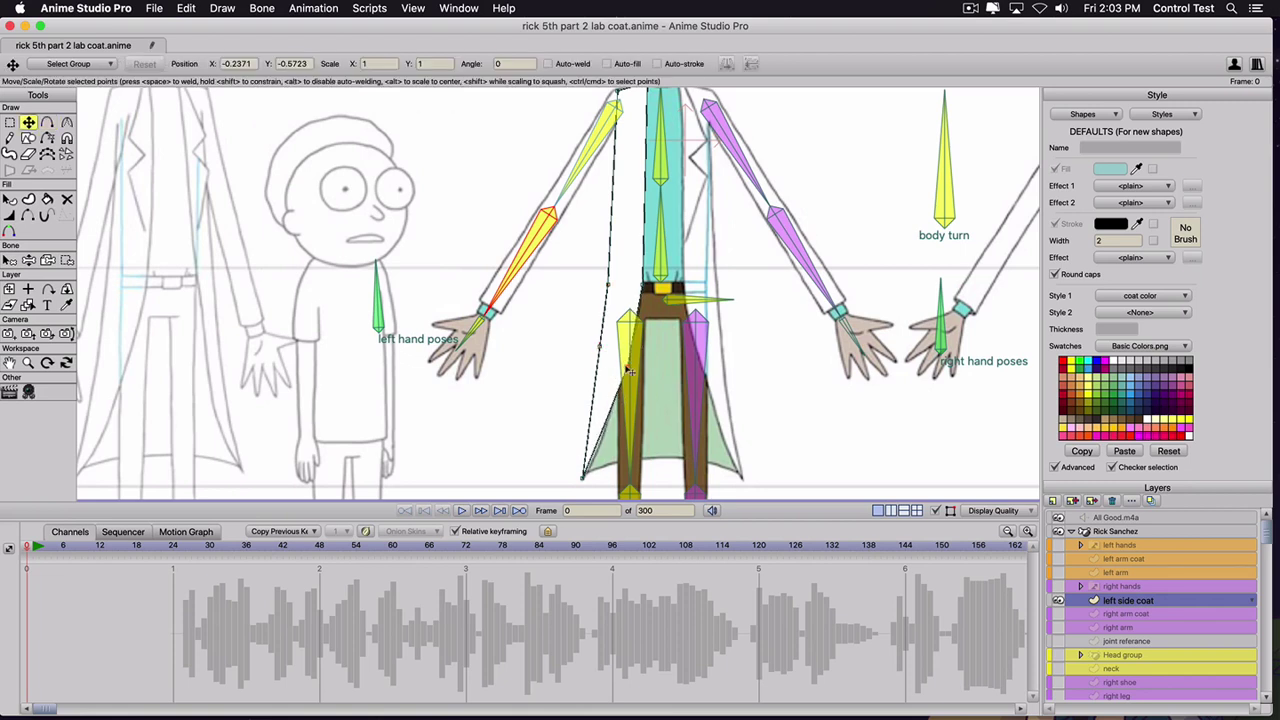
- Curve the front edge point below the waist, and refine the coat panel's outer edge and hem points to follow the reference
key("c")
left_click_drag(645, 378, 914, 383)
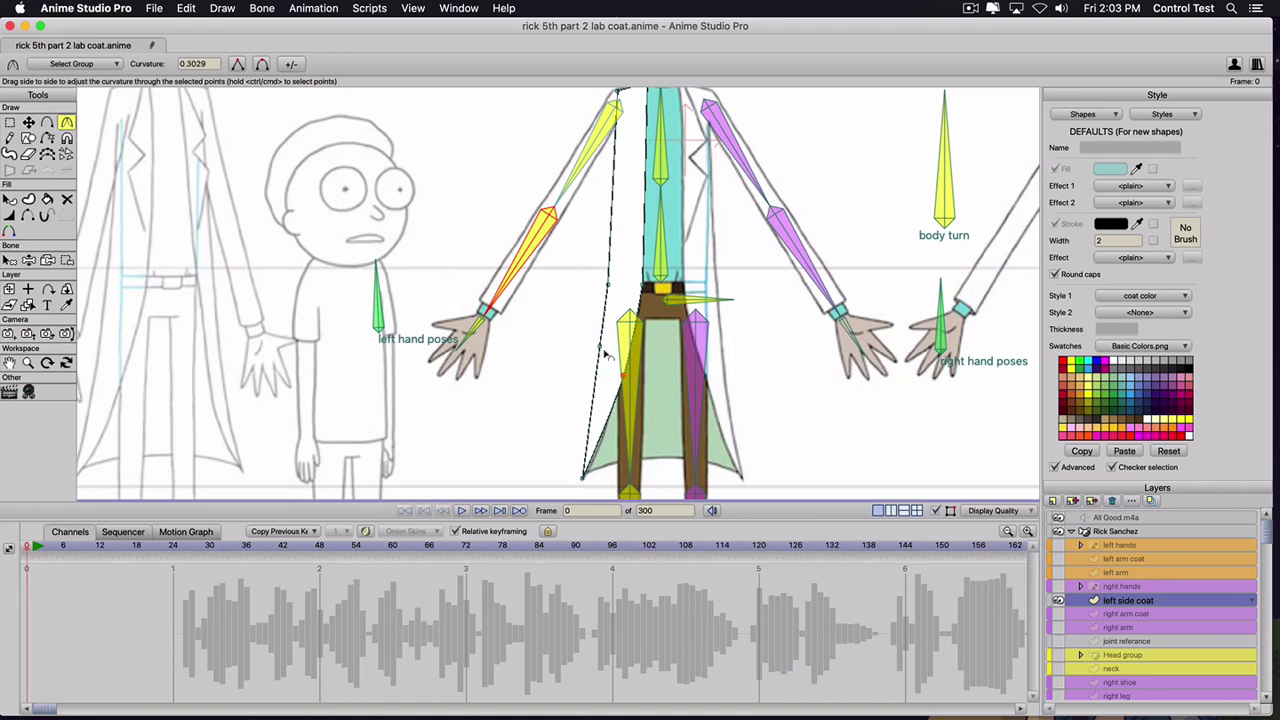
key("t")
left_click_drag(600, 350, 598, 371)
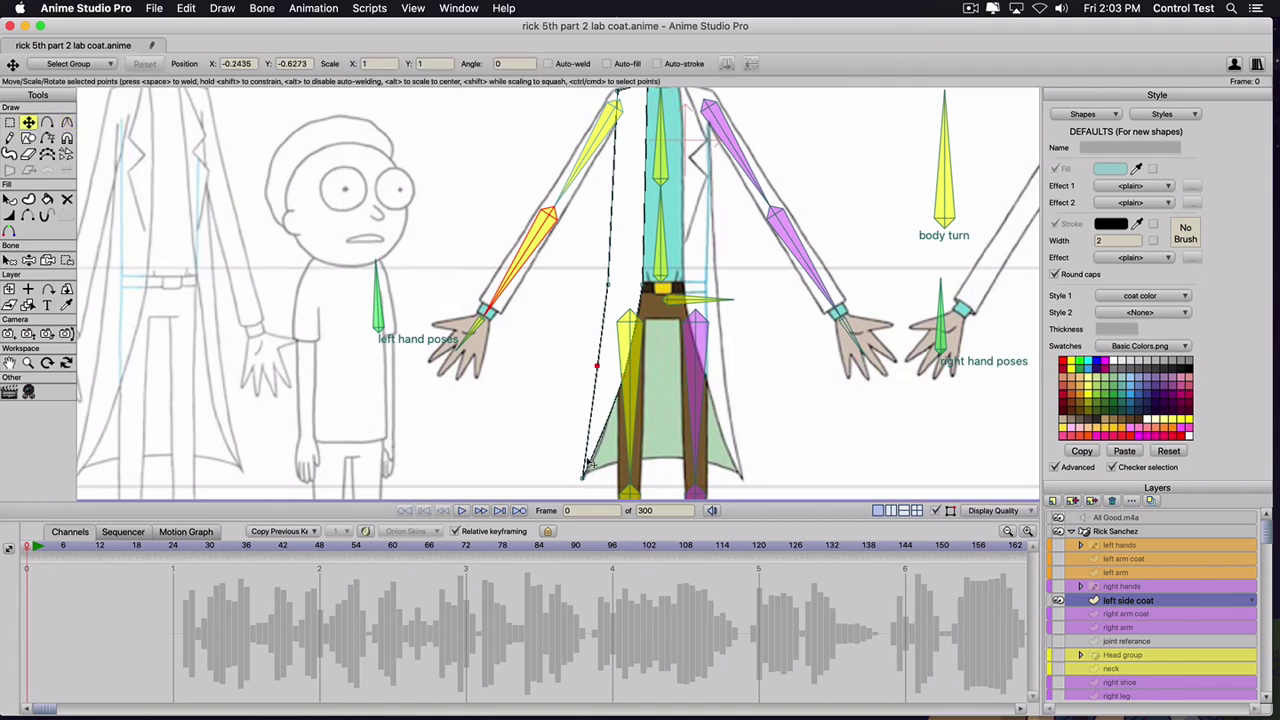
left_click_drag(583, 477, 584, 476)
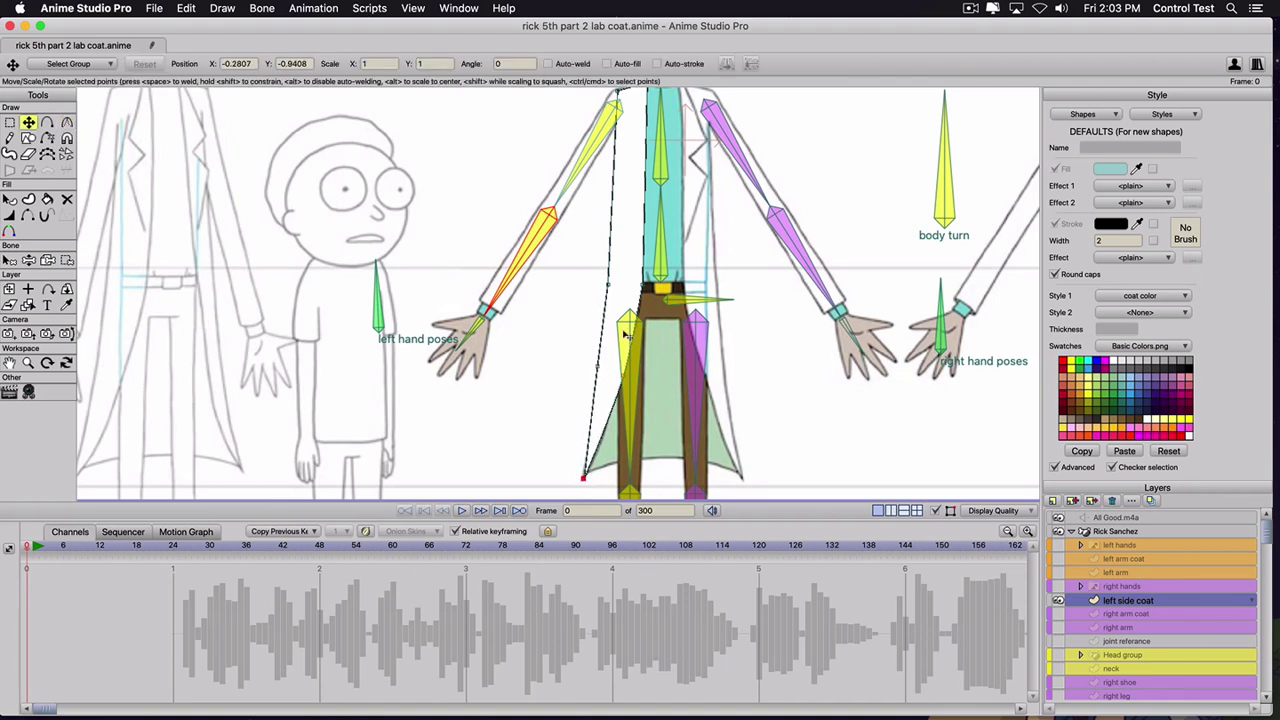
left_click_drag(644, 286, 628, 370)
key("a")
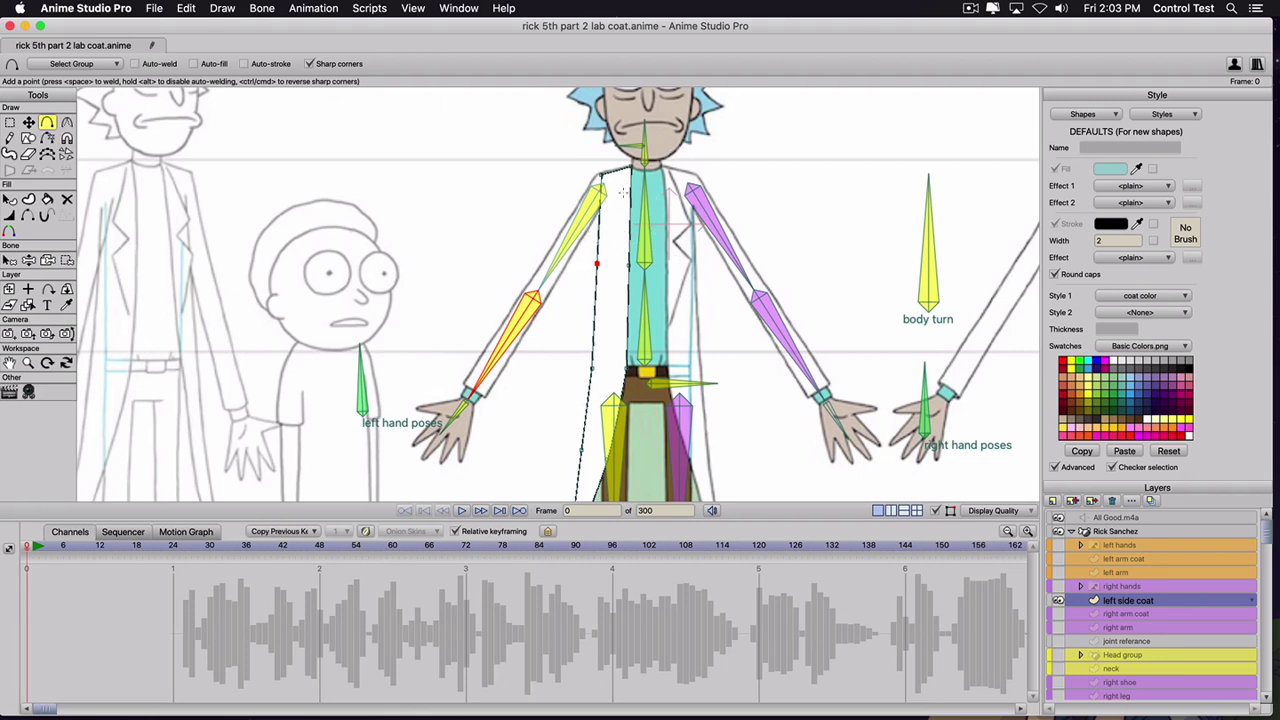
- Draw a narrow rectangle on the coat's chest and add two points on its outer side to start the lapel notch
key("r")
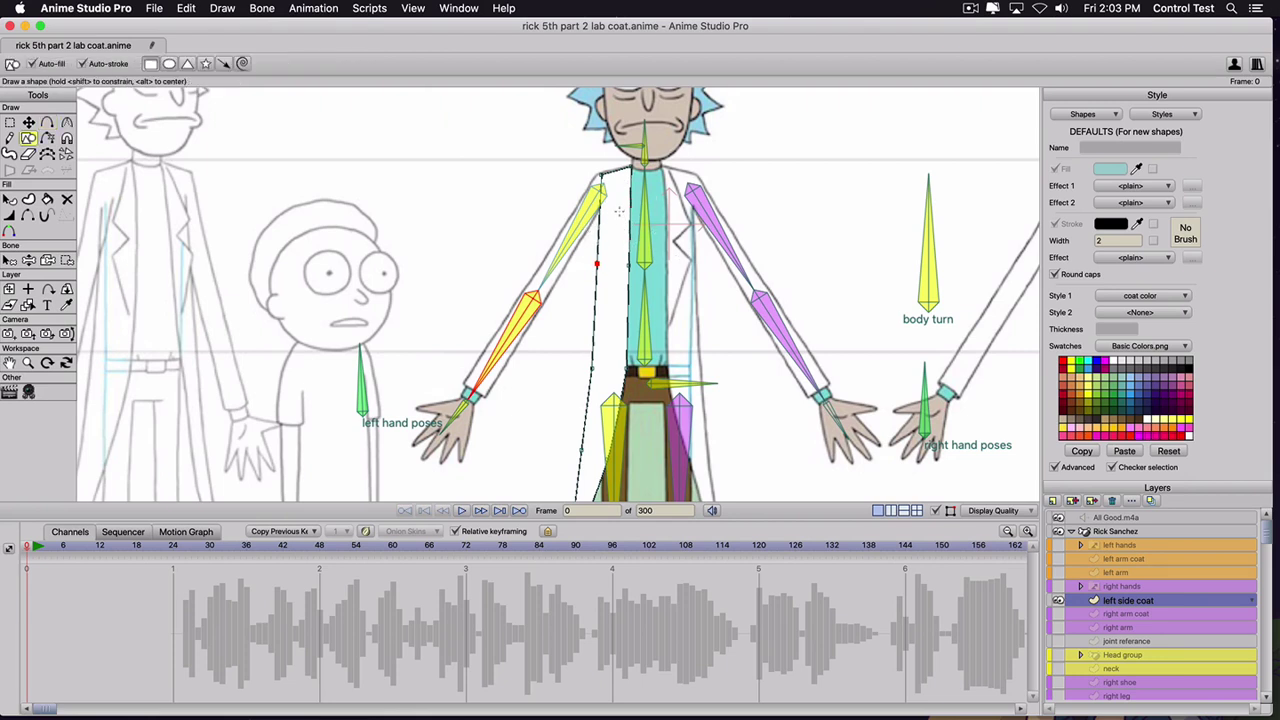
left_click_drag(611, 206, 624, 266)
scroll(622, 262, "up", 3)
scroll(620, 260, "up", 1)
key("a")
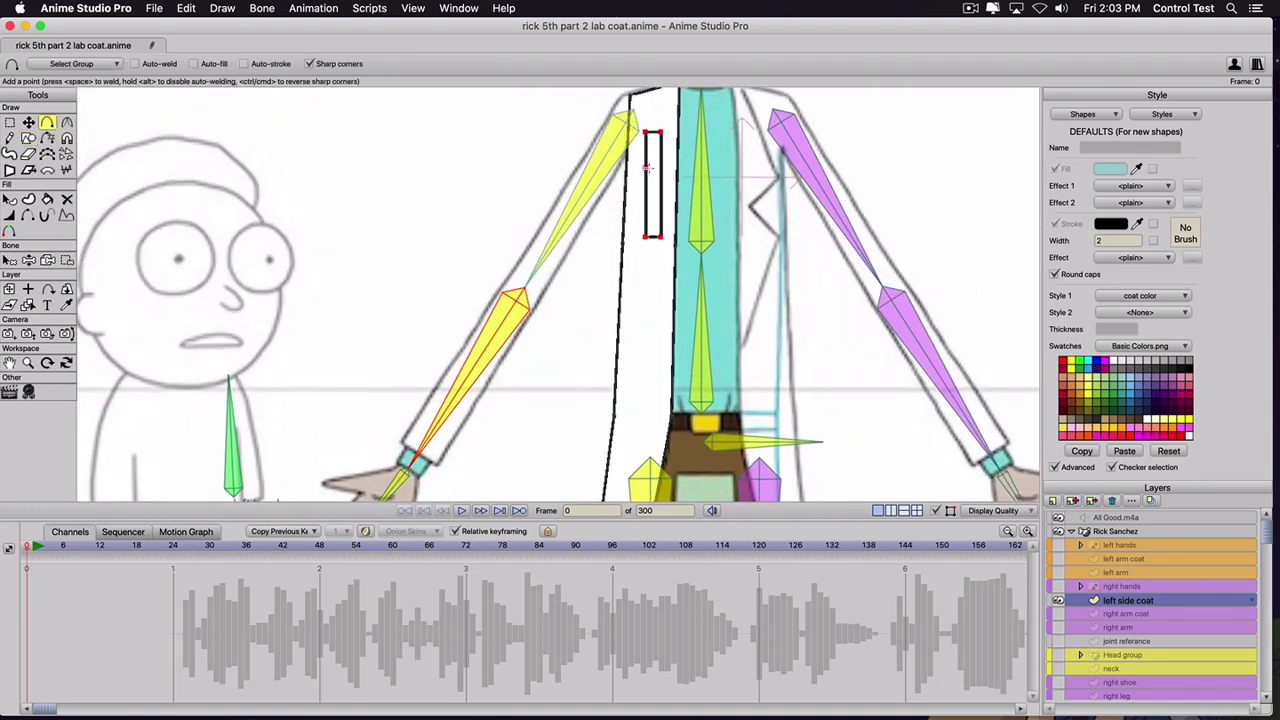
left_click(648, 187)
left_click_drag(649, 161, 637, 168)
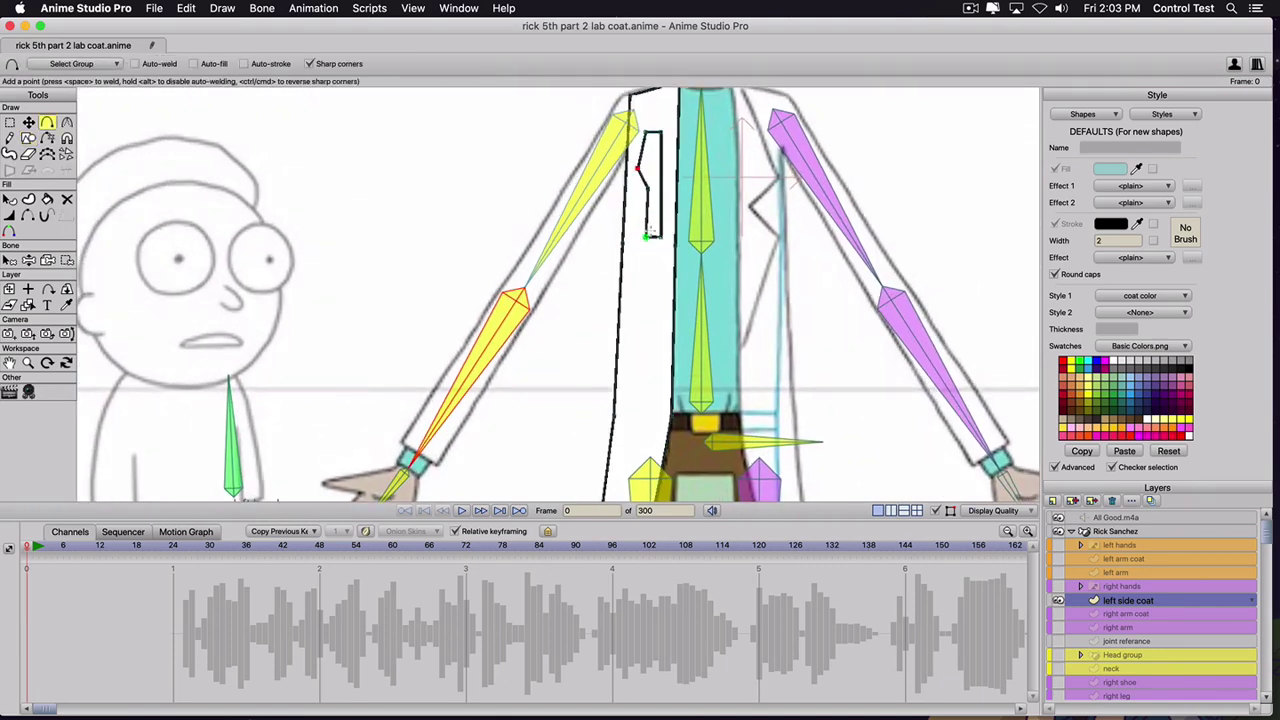
- Move the lapel shape's corner points so it tapers to the collar above and to the coat's front edge below
key("t")
left_click_drag(652, 238, 641, 228)
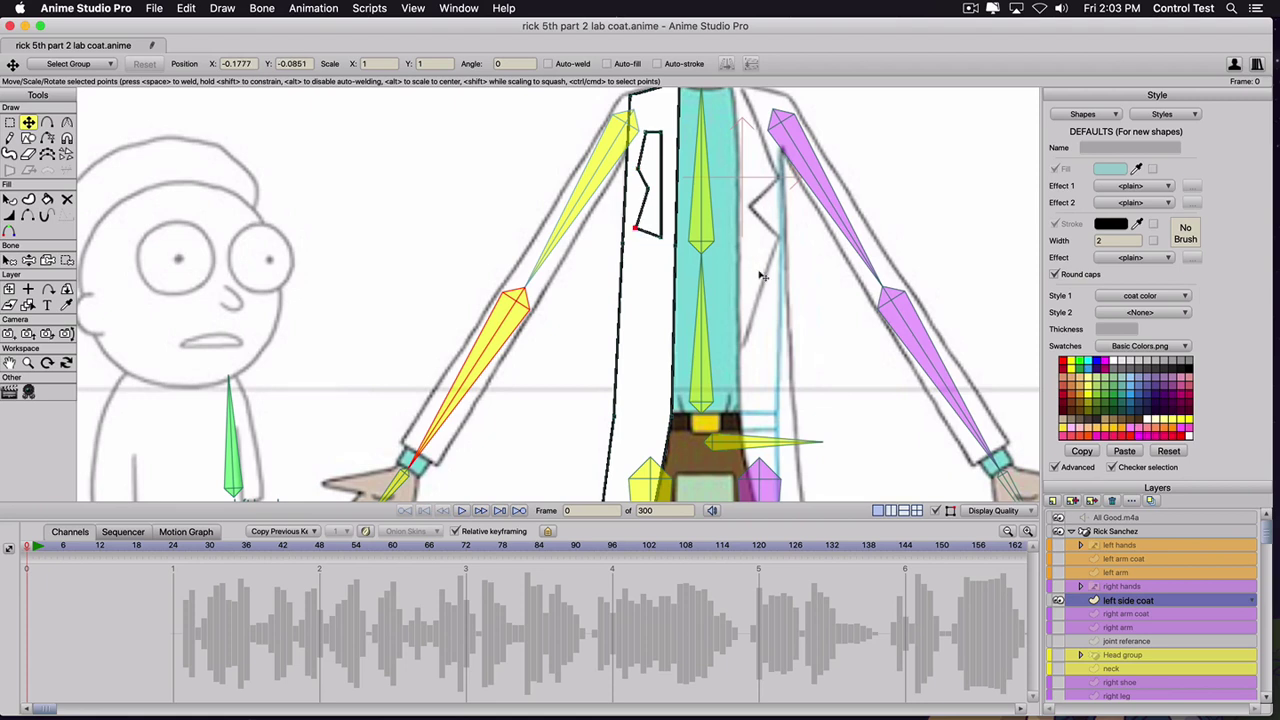
left_click_drag(665, 239, 668, 320)
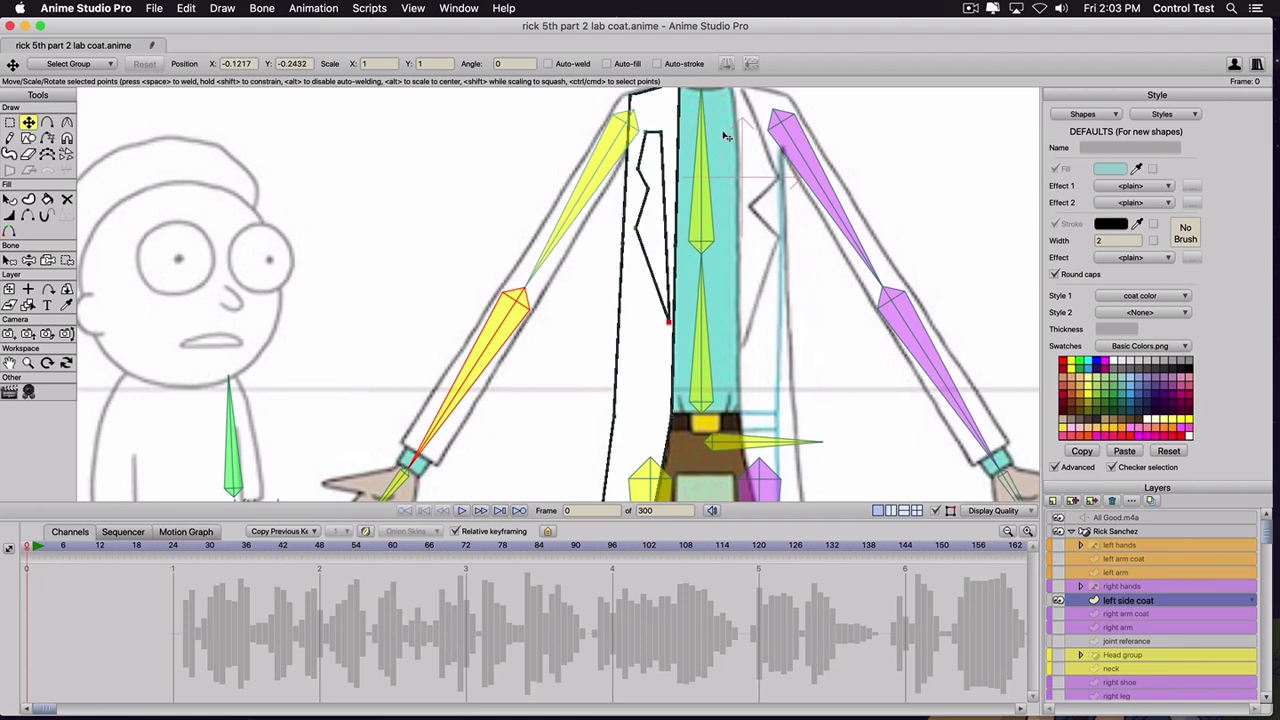
mouse_move(660, 133)
left_mouse_down()
mouse_move(672, 102)
mouse_move(655, 135)
left_mouse_up()
left_click(672, 102)
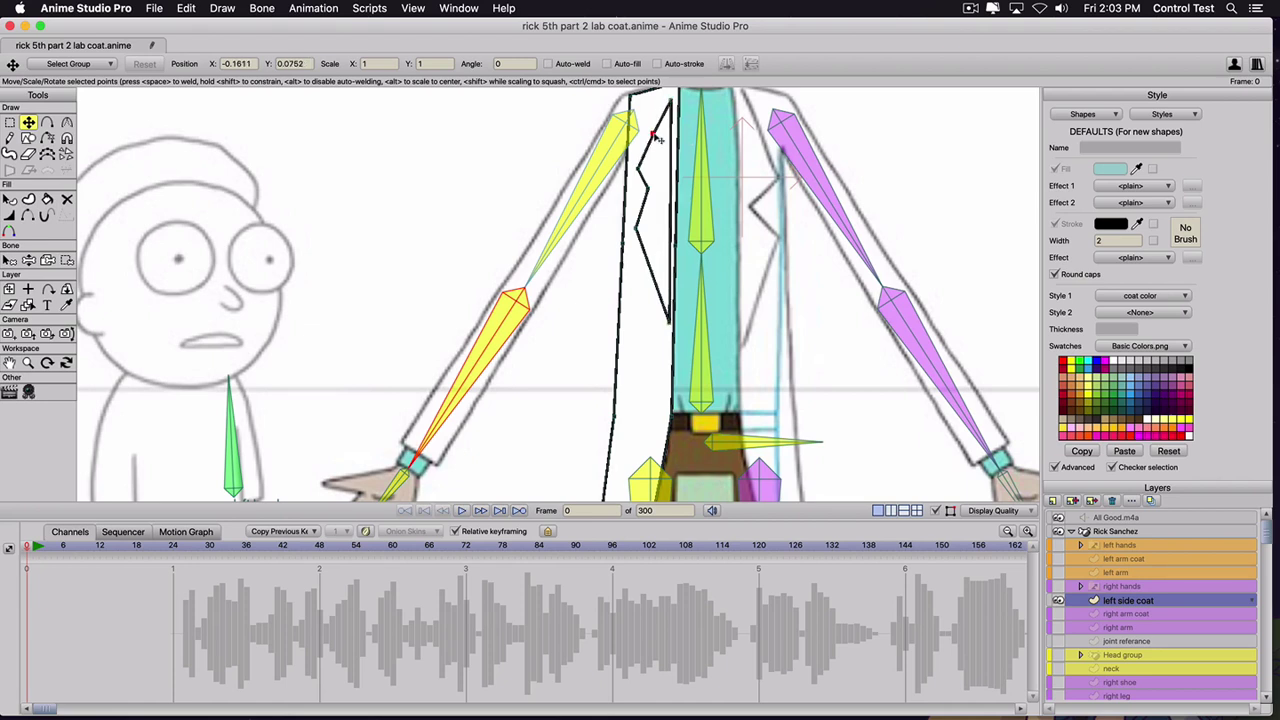
left_click(658, 140)
- Add a midpoint to the lapel's inner edge and hide both edge segments along the coat front
left_click(28, 214)
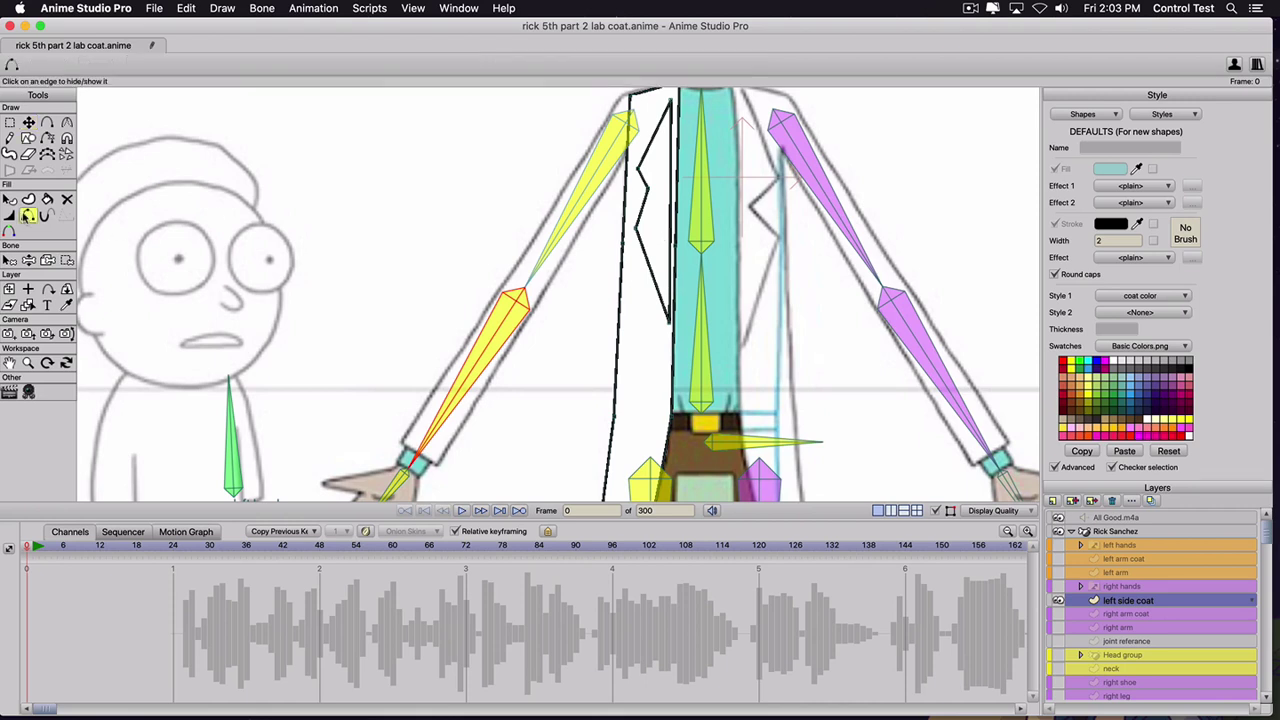
left_click(672, 206)
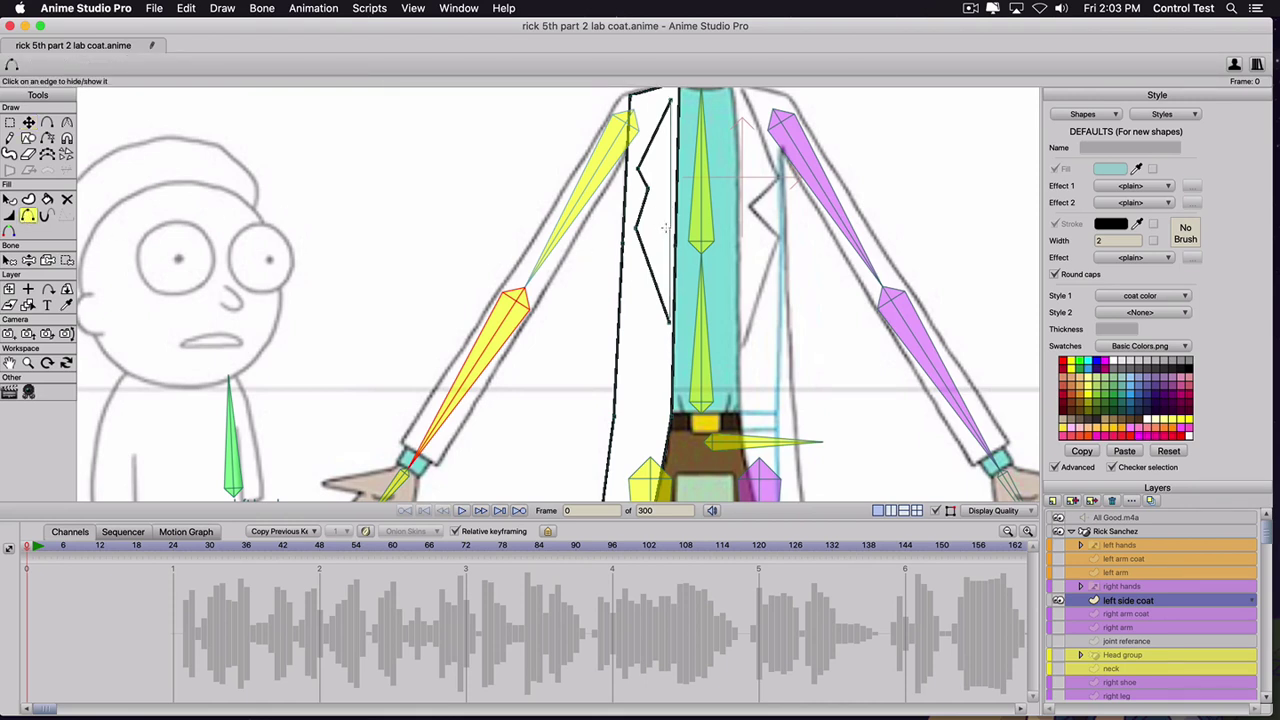
key("a")
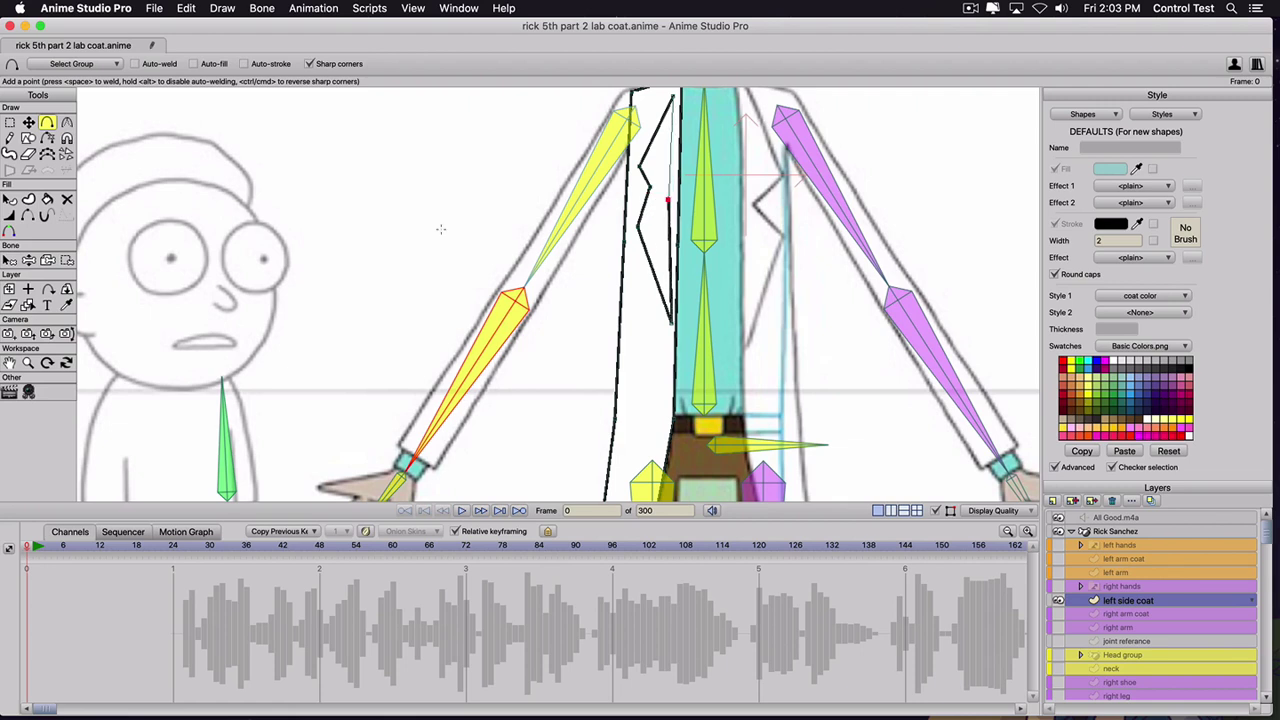
left_click(28, 215)
left_click(672, 252)
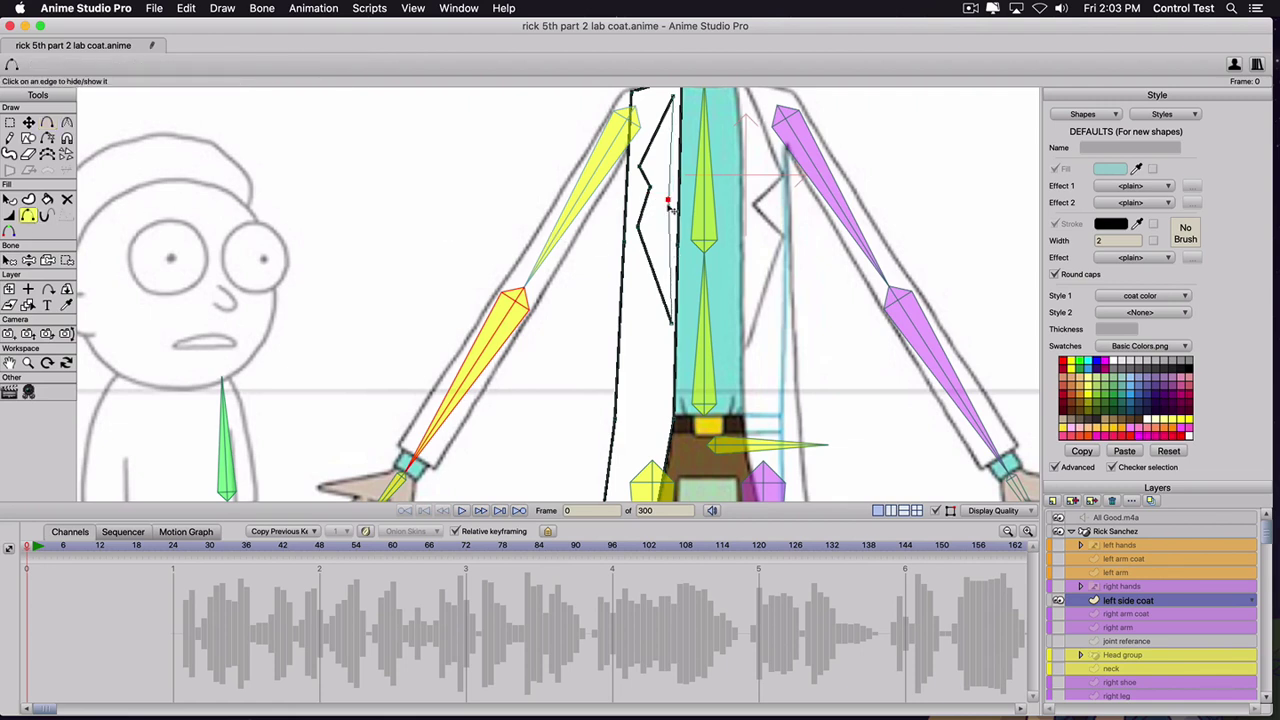
- Lower the lapel's bottom tip and move its notch point inward toward the coat's front edge
key("t")
mouse_move(670, 204)
left_mouse_down()
mouse_move(650, 207)
mouse_move(734, 209)
mouse_move(640, 206)
mouse_move(671, 204)
left_mouse_up()
left_click_drag(672, 330, 668, 349)
left_click(650, 182)
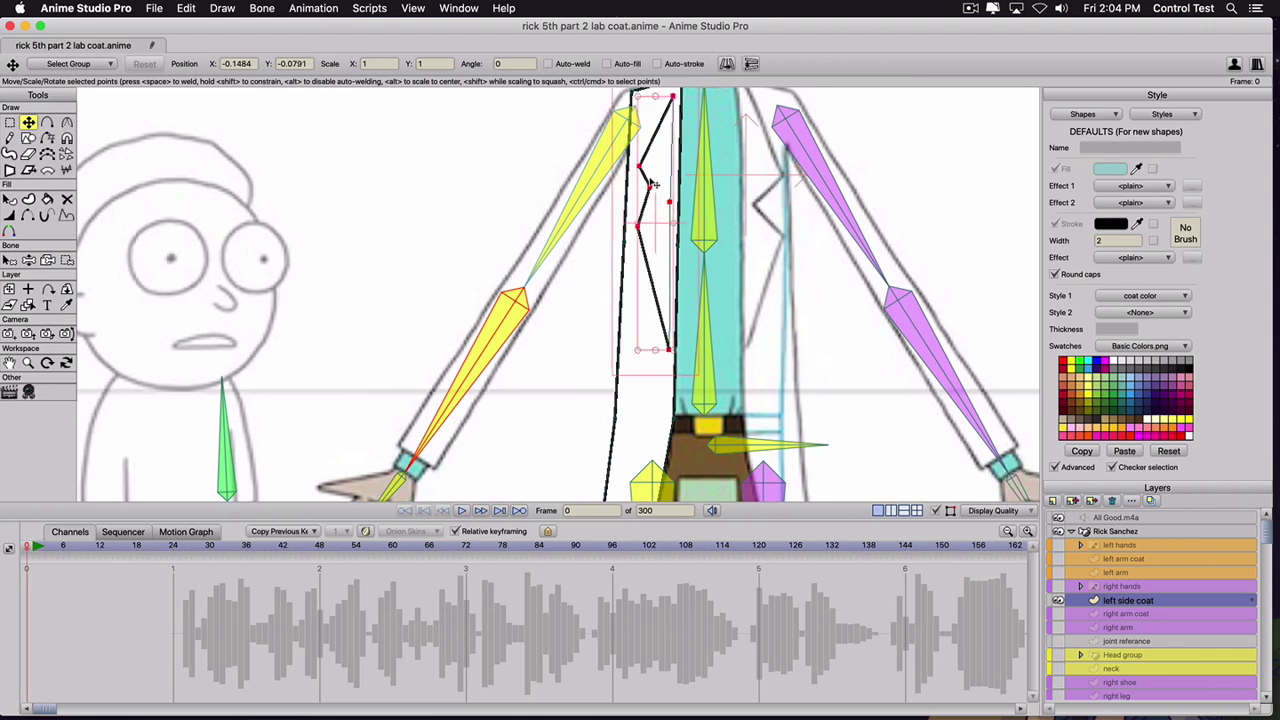
left_click(650, 184)
left_click_drag(650, 184, 662, 202)
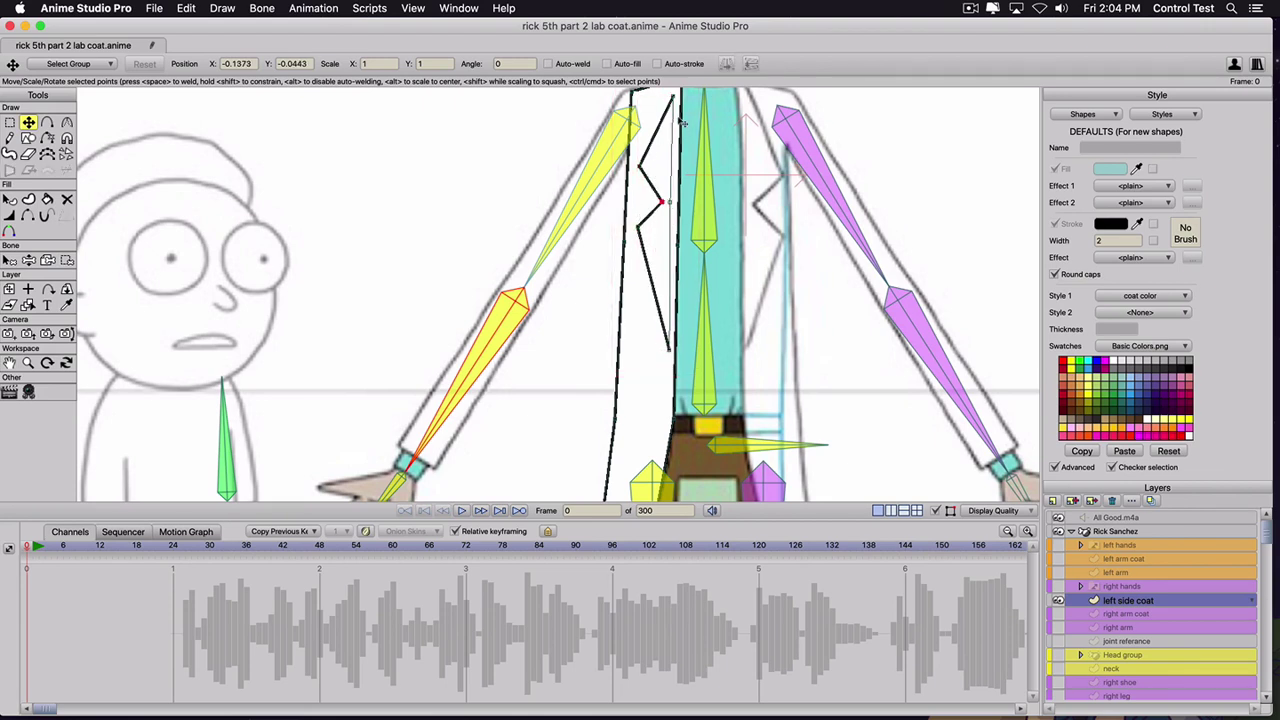
- Fine-tune the lapel's top tip and its upper outer corner
scroll(682, 121, "down", 2)
left_click_drag(656, 127, 658, 118)
left_click_drag(628, 188, 630, 188)
scroll(630, 188, "down", 5)
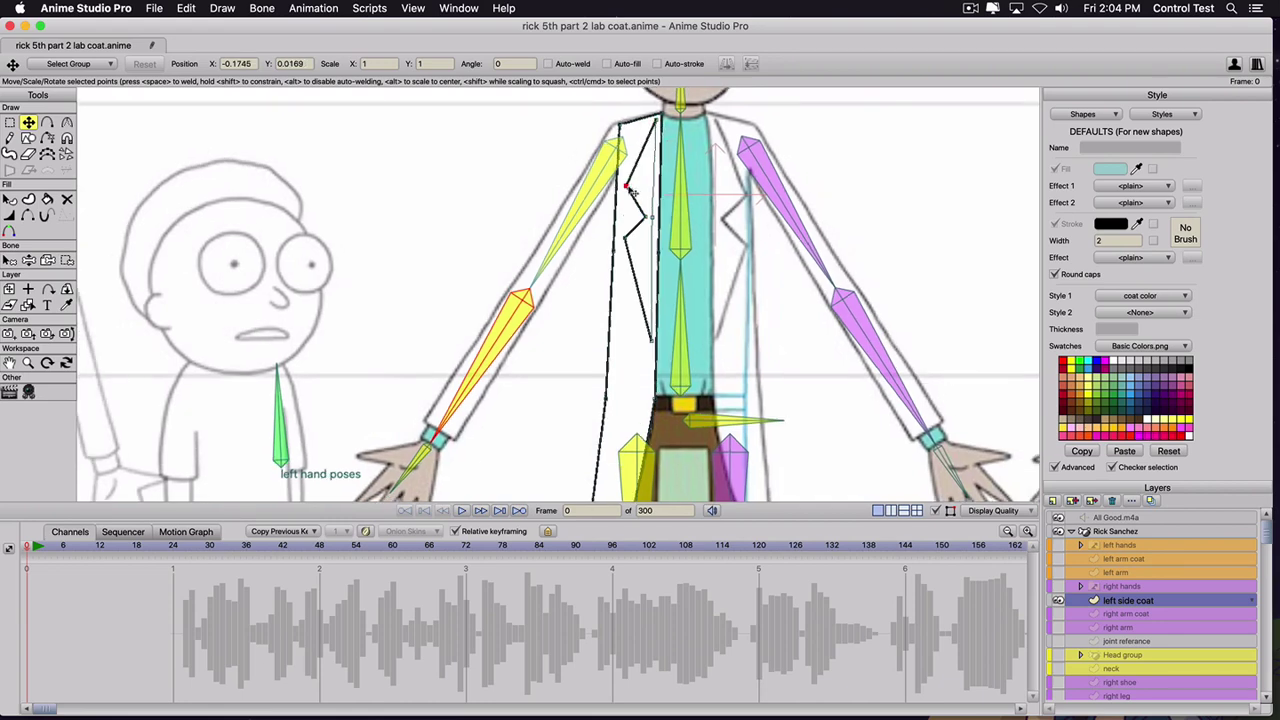
scroll(658, 242, "up", 5)
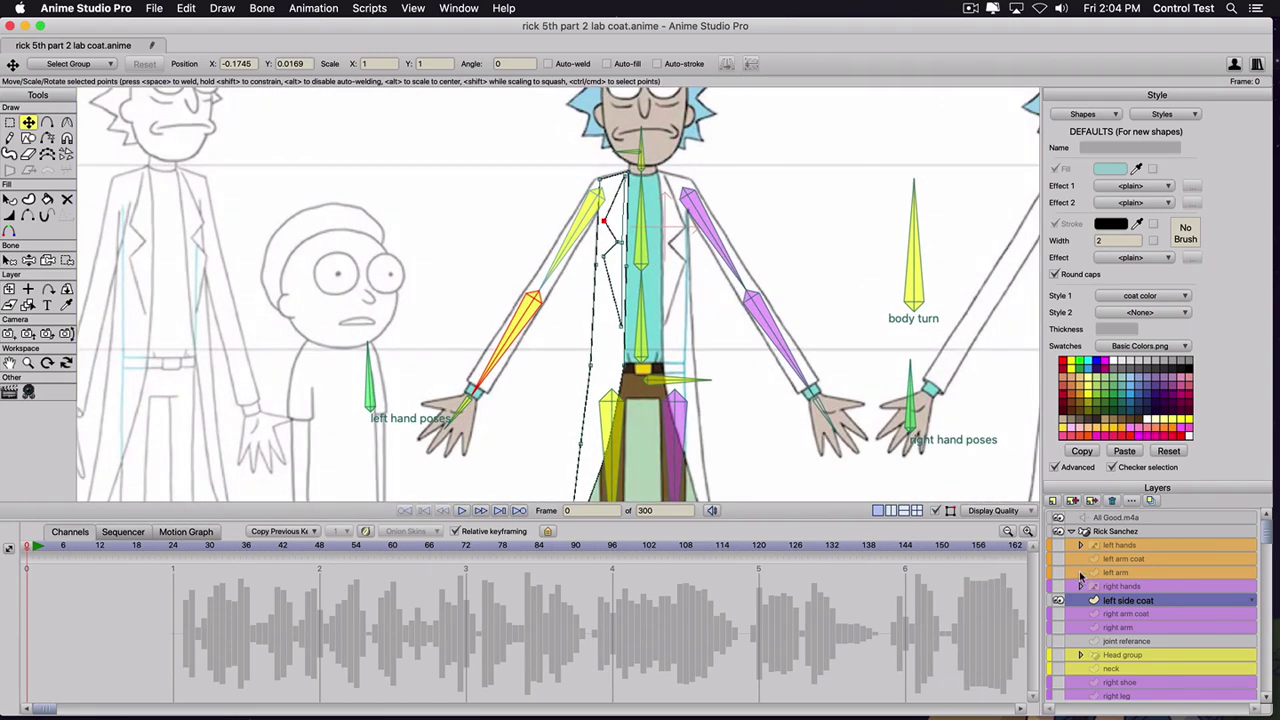
- Duplicate the left side coat layer and name the copy "right side coat"
left_click(1073, 501)
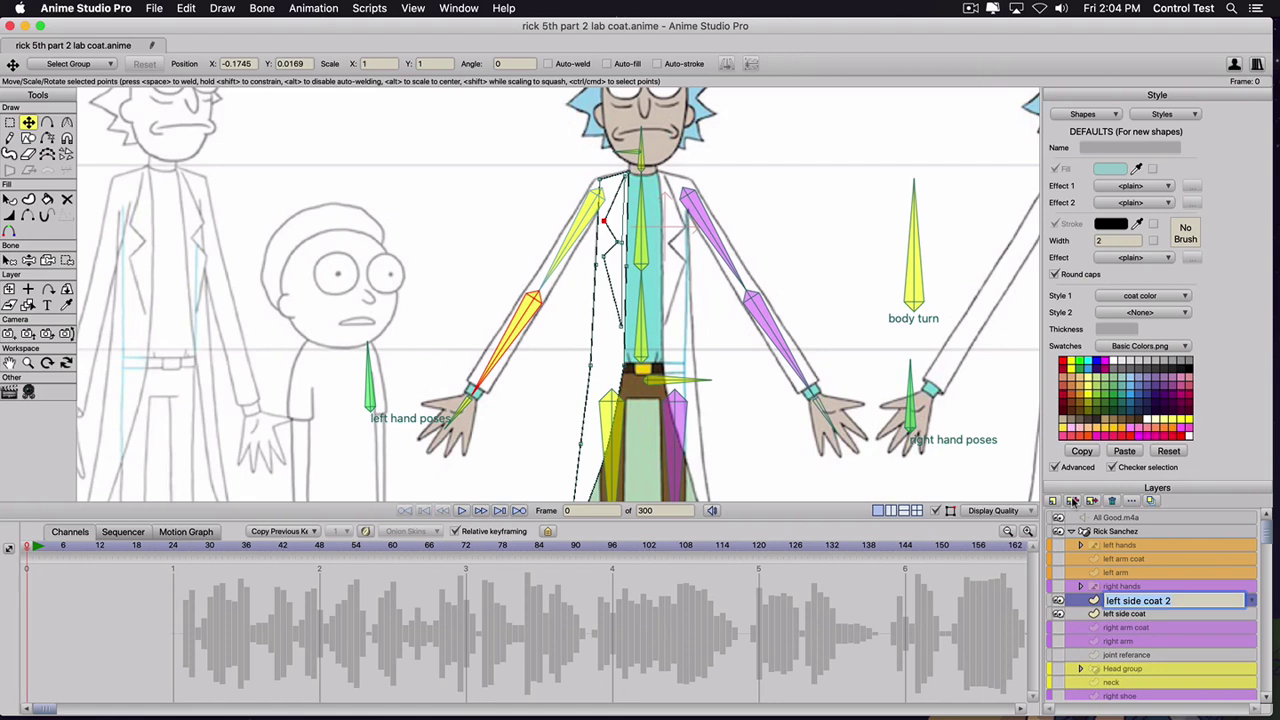
type("righ")
key("Return")
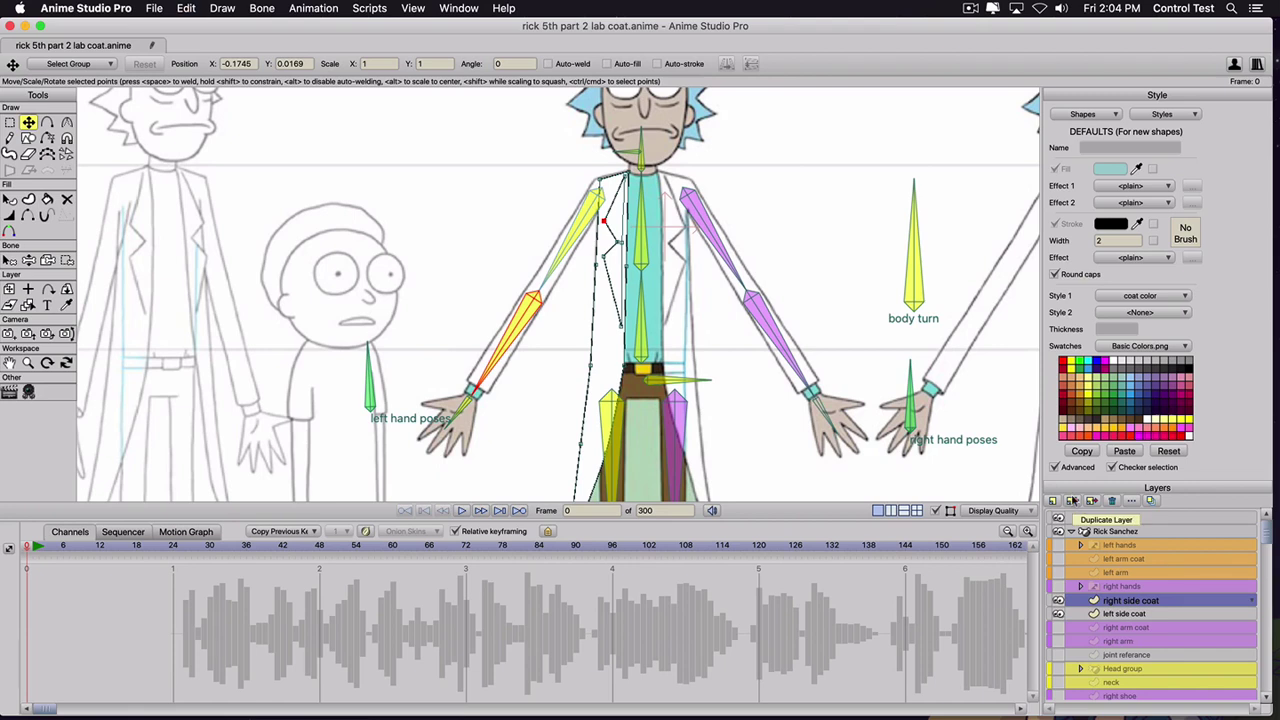
- Flip all points of the right side coat layer horizontally and move them onto the opposite side of the torso
key("super+a")
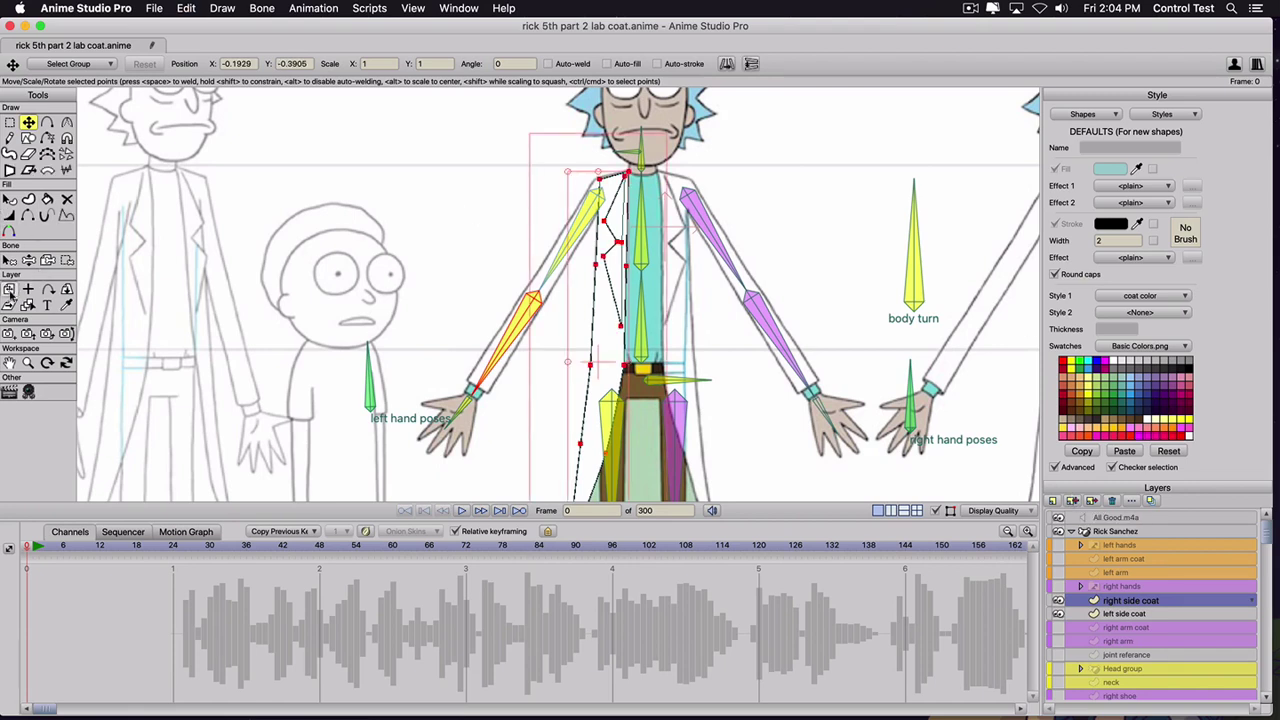
left_click(727, 66)
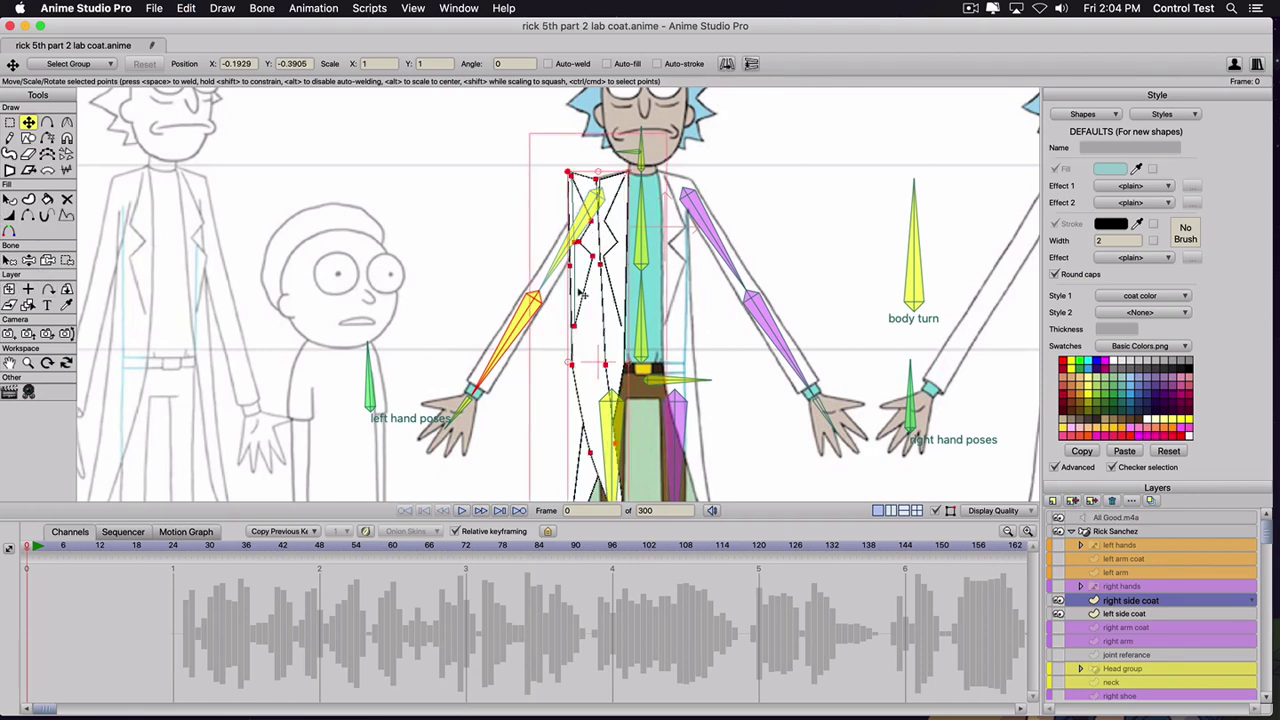
left_click_drag(530, 322, 672, 336)
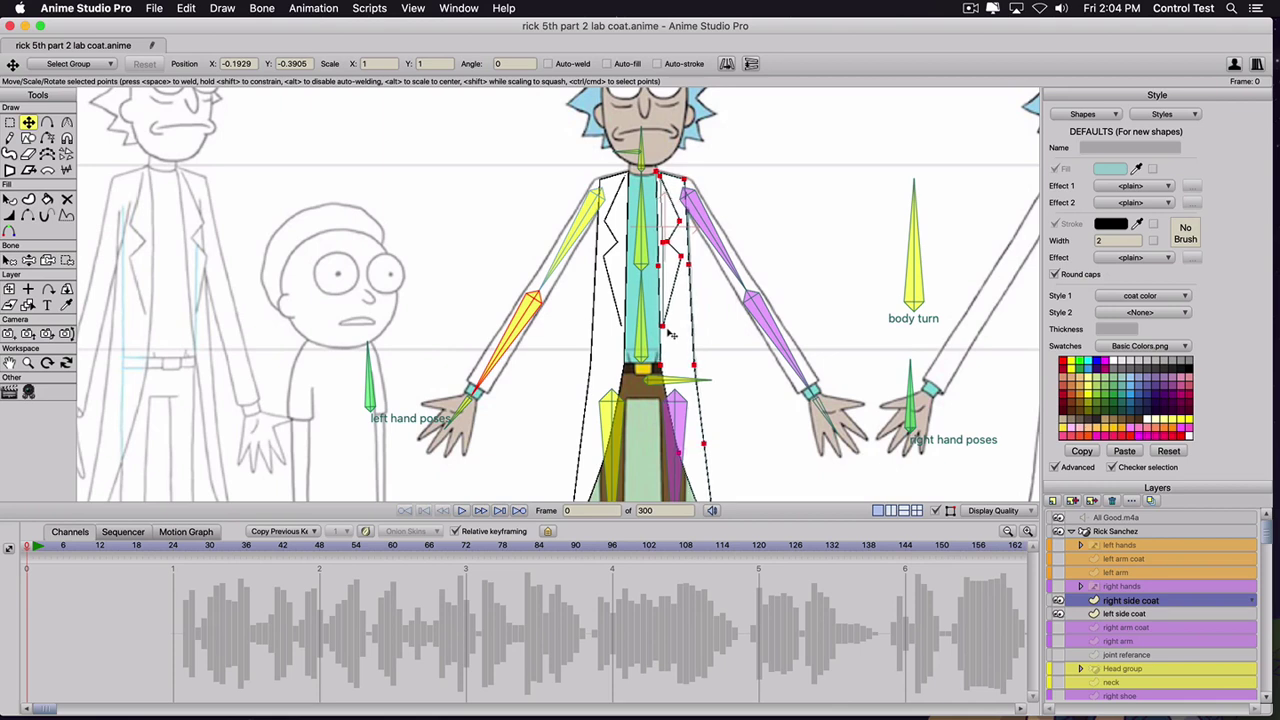
left_click_drag(669, 332, 668, 331)
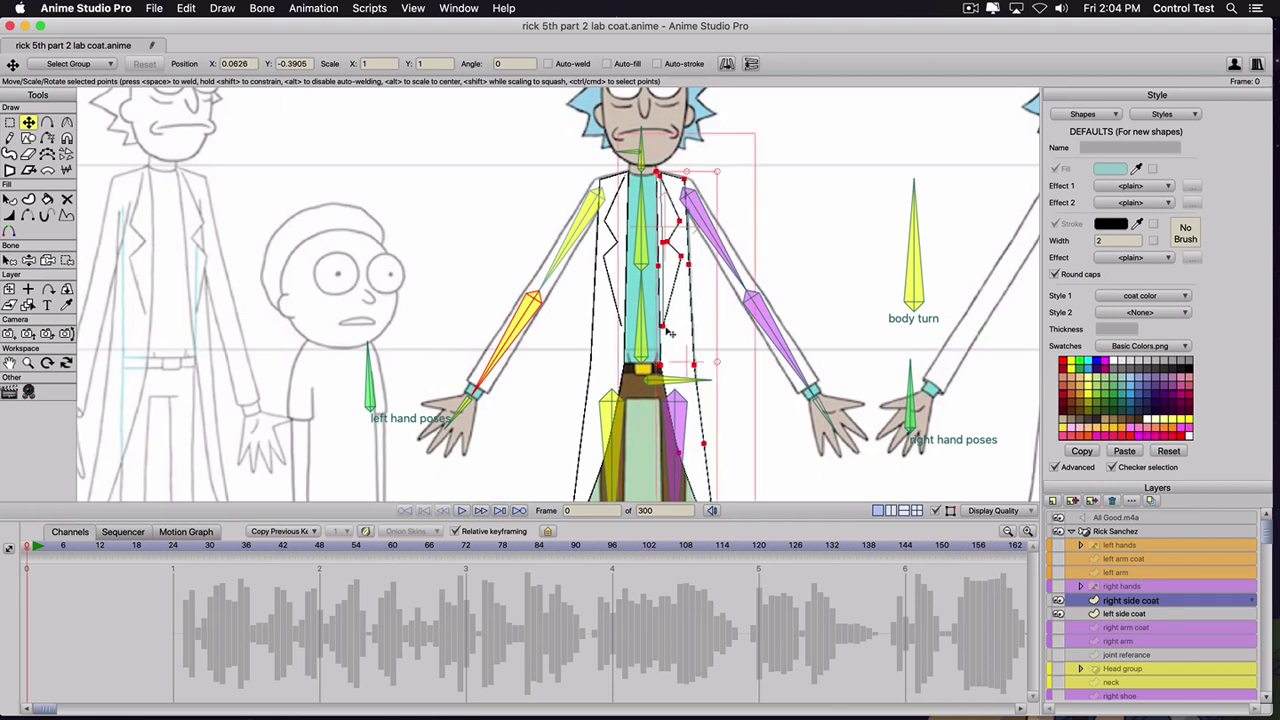
- Hide the Rick Sanchez.jpg reference image layer
scroll(620, 242, "down", 3)
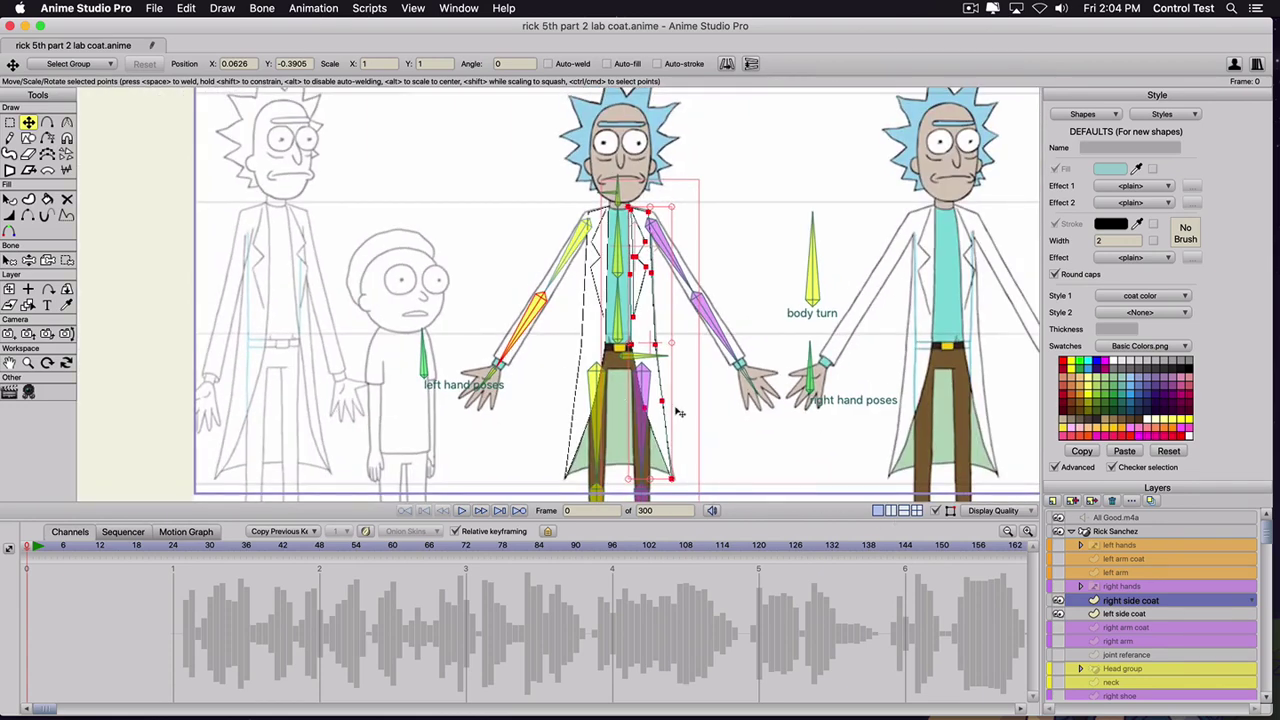
scroll(1047, 645, "down", 5)
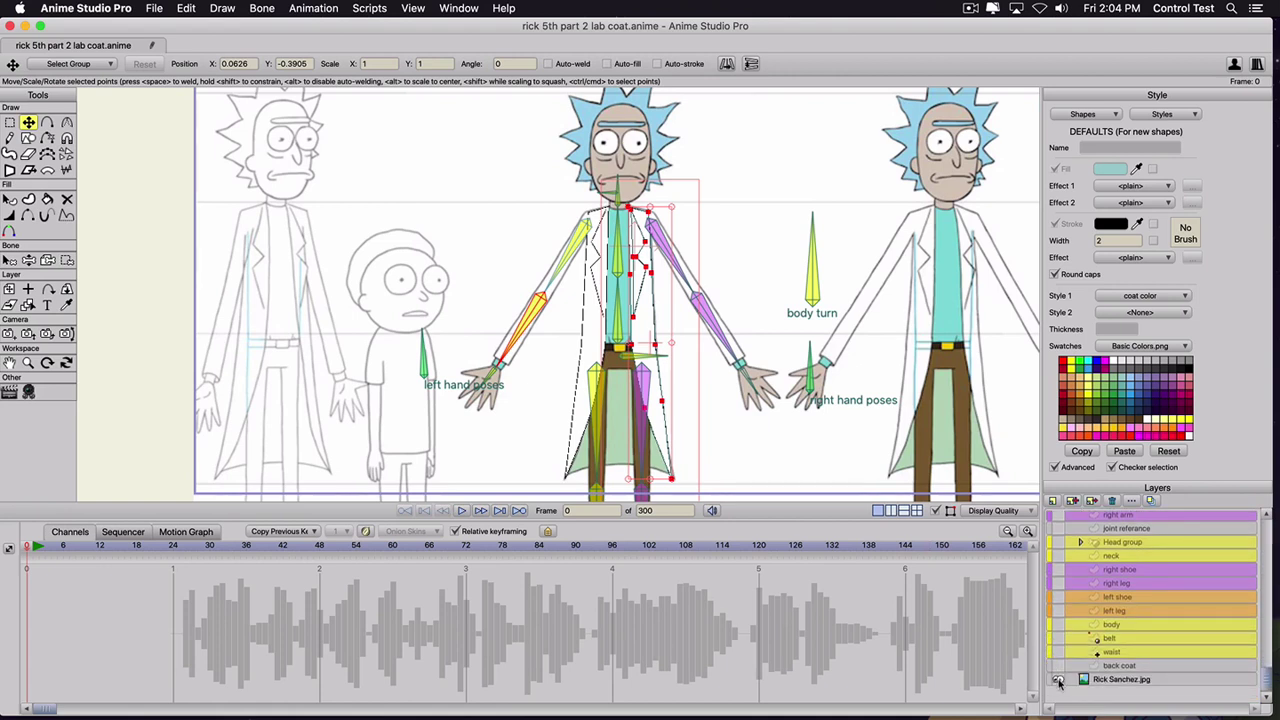
left_click(1058, 680)
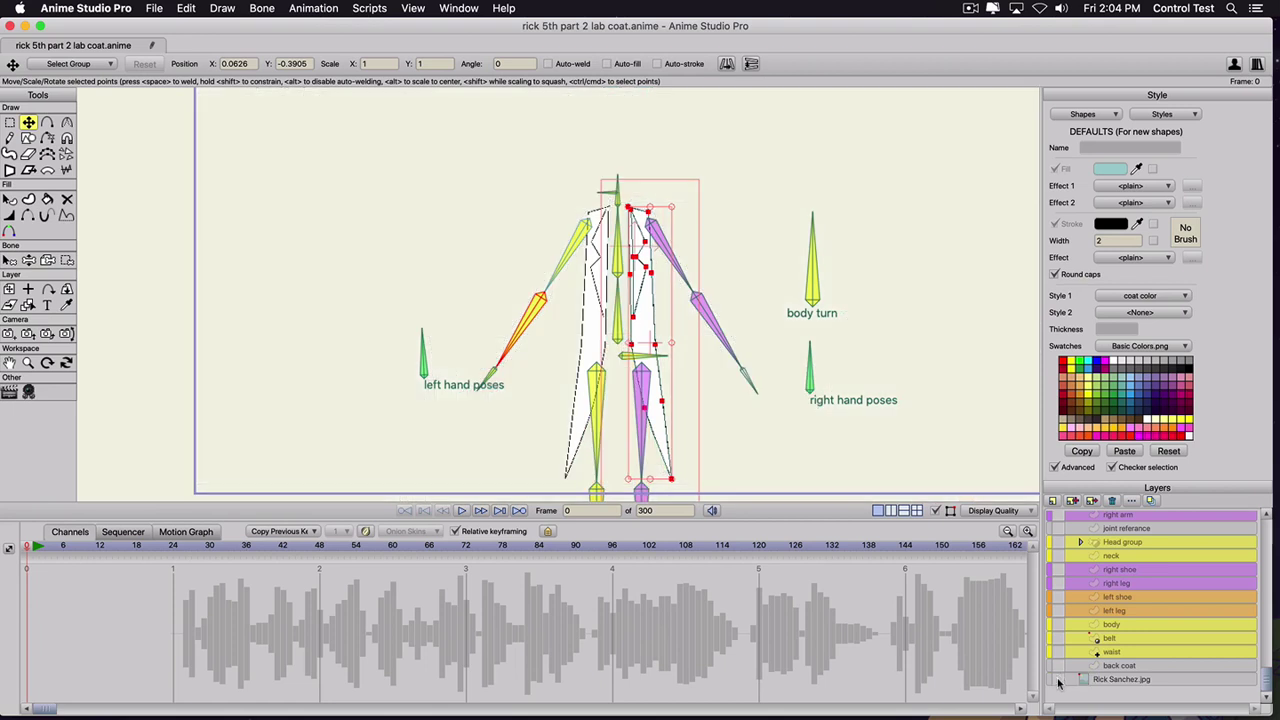
- Make the character's head, neck, body, leg, shoe, belt, waist, back coat, arm and hand layers visible again
left_click_drag(1060, 666, 1058, 541)
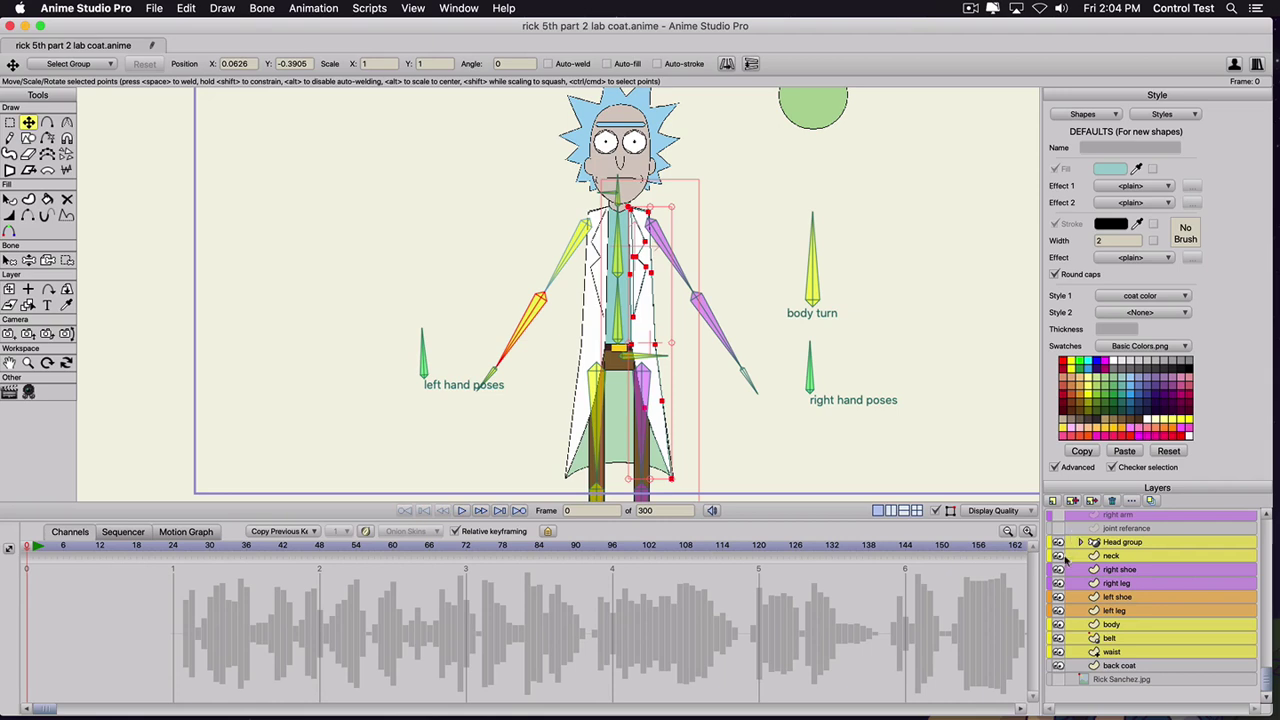
scroll(1065, 558, "up", 3)
left_click(1058, 549)
scroll(1058, 560, "up", 5)
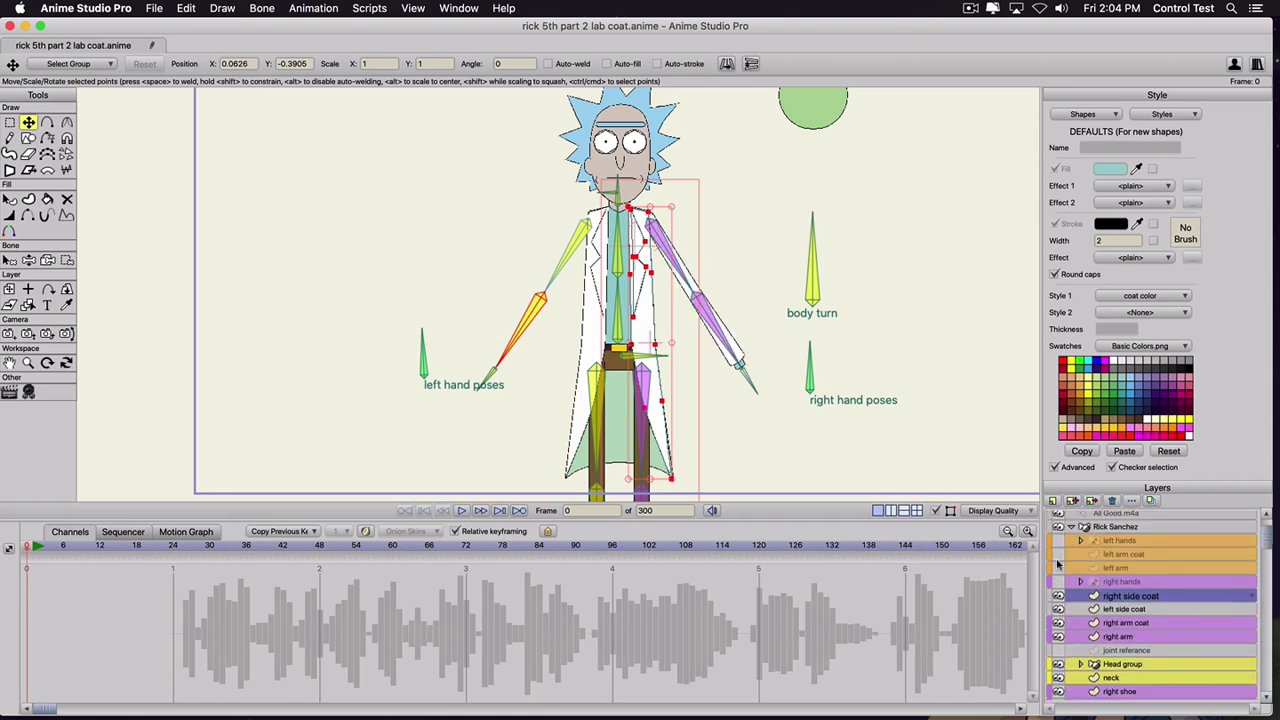
scroll(1058, 564, "up", 1)
left_click_drag(1058, 585, 1059, 548)
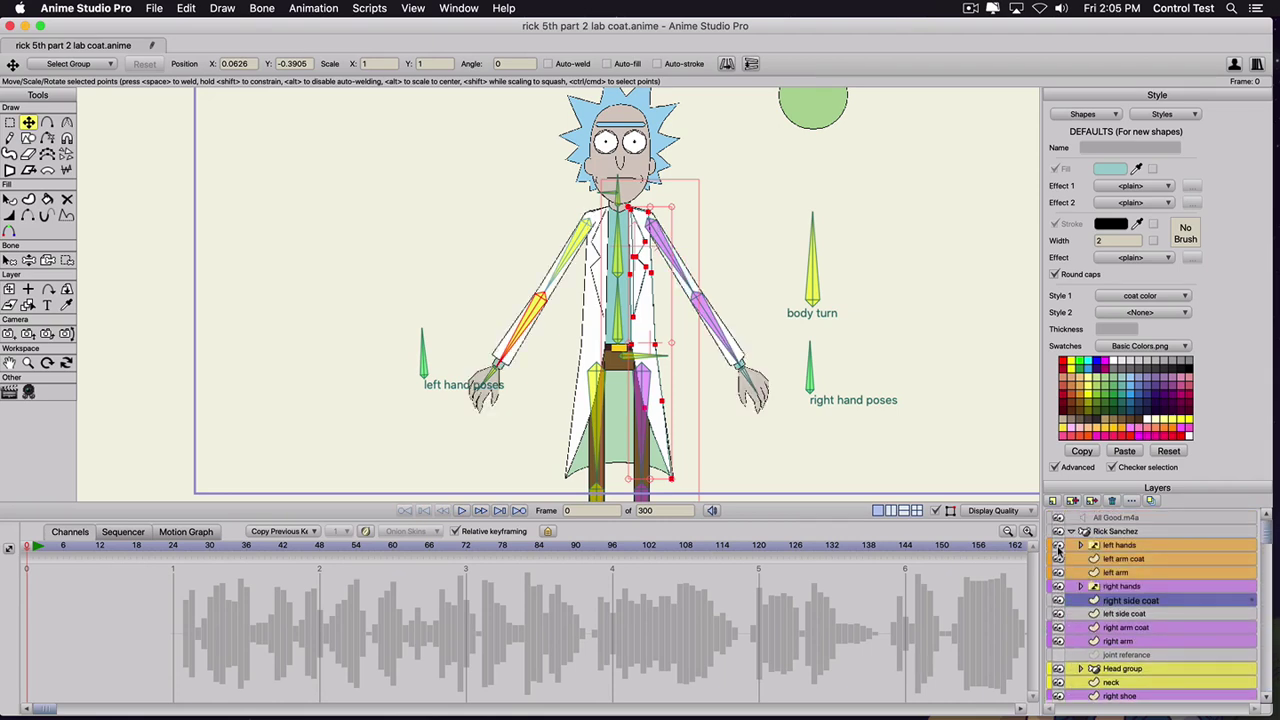
- Test the rig with the Manipulate Bones tool by moving the arm, torso and leg bones and watching the coat
scroll(734, 440, "down", 4)
key("z")
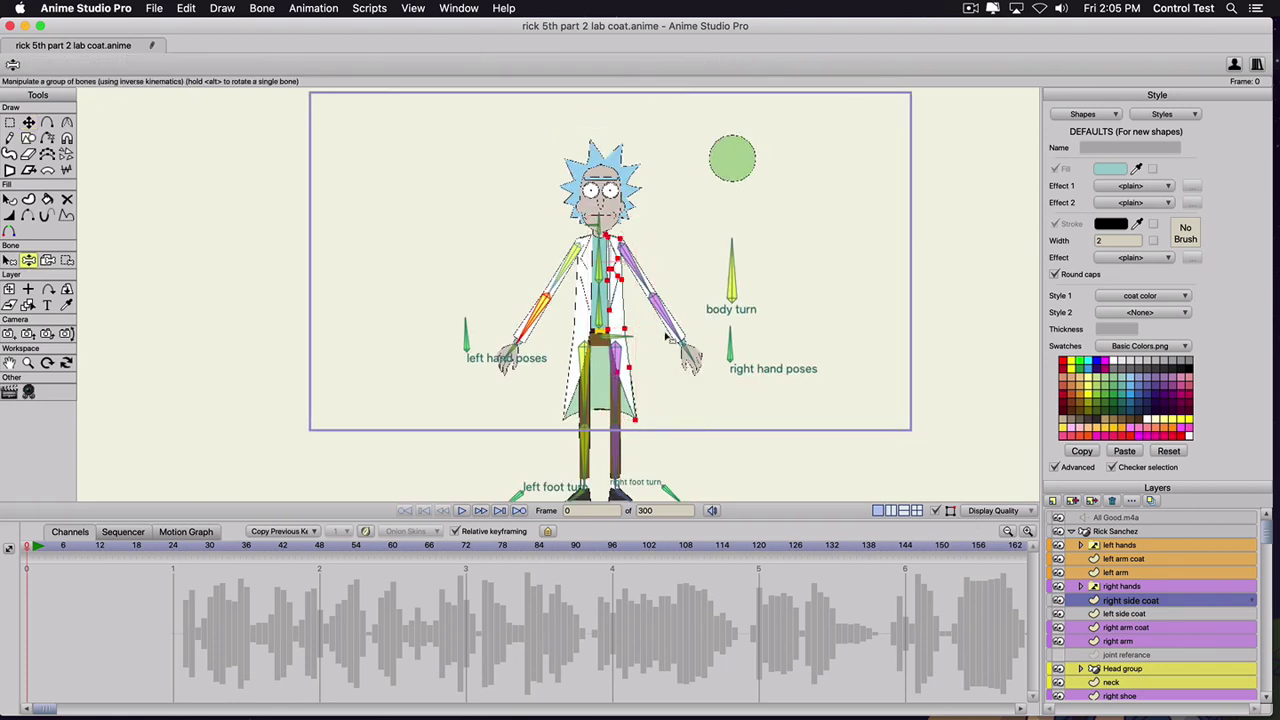
left_click_drag(668, 332, 715, 268)
left_click_drag(527, 311, 460, 290)
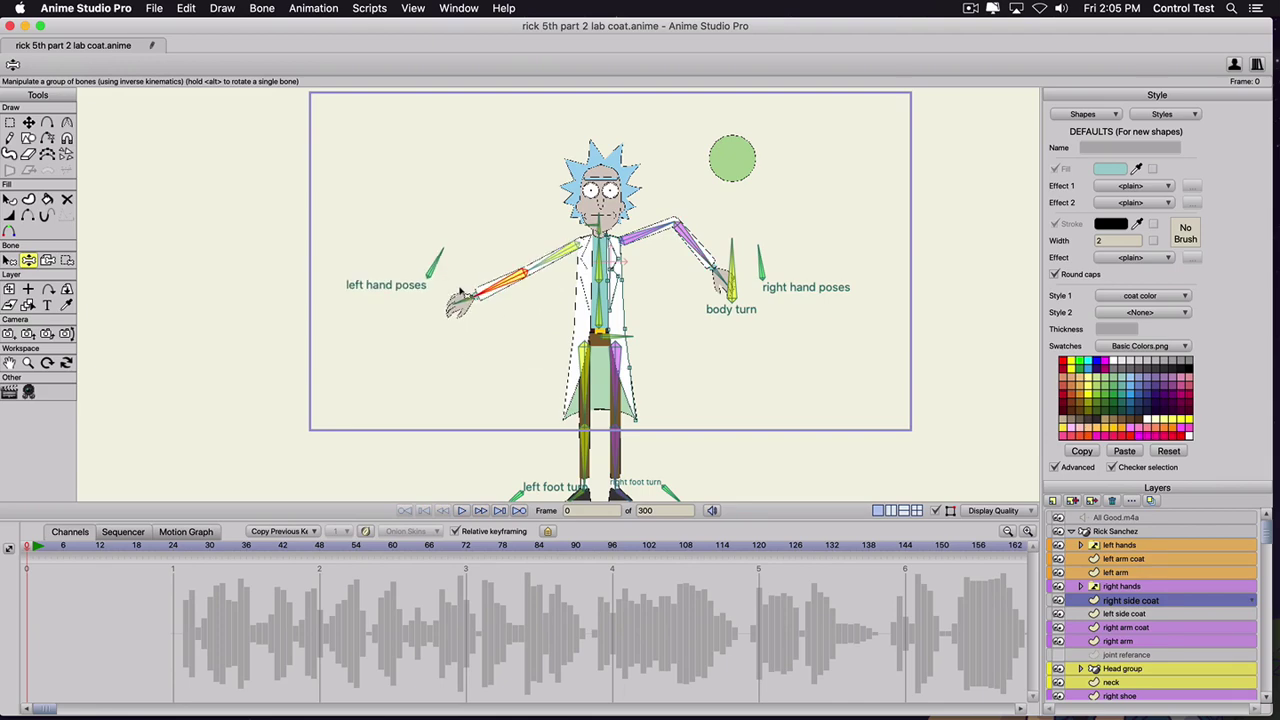
left_click_drag(608, 276, 643, 131)
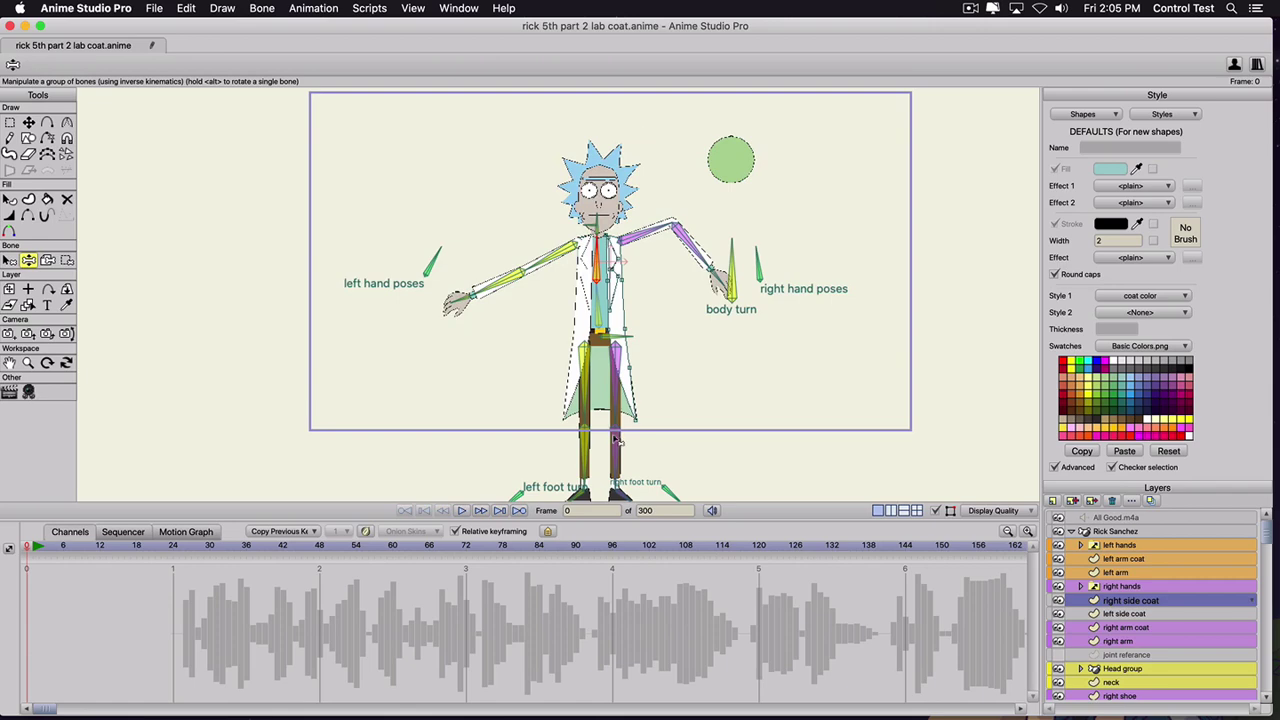
left_click_drag(617, 440, 822, 420)
left_click_drag(685, 447, 679, 581)
scroll(578, 272, "up", 5)
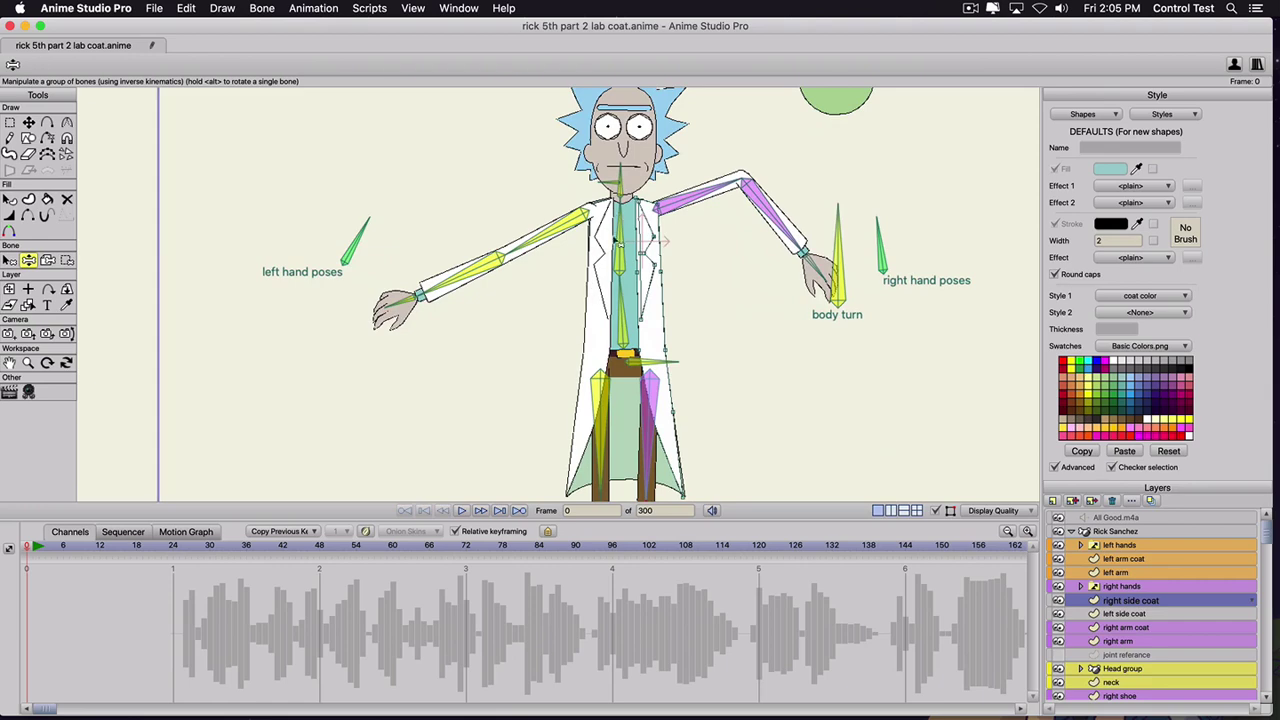
left_click_drag(703, 185, 780, 300)
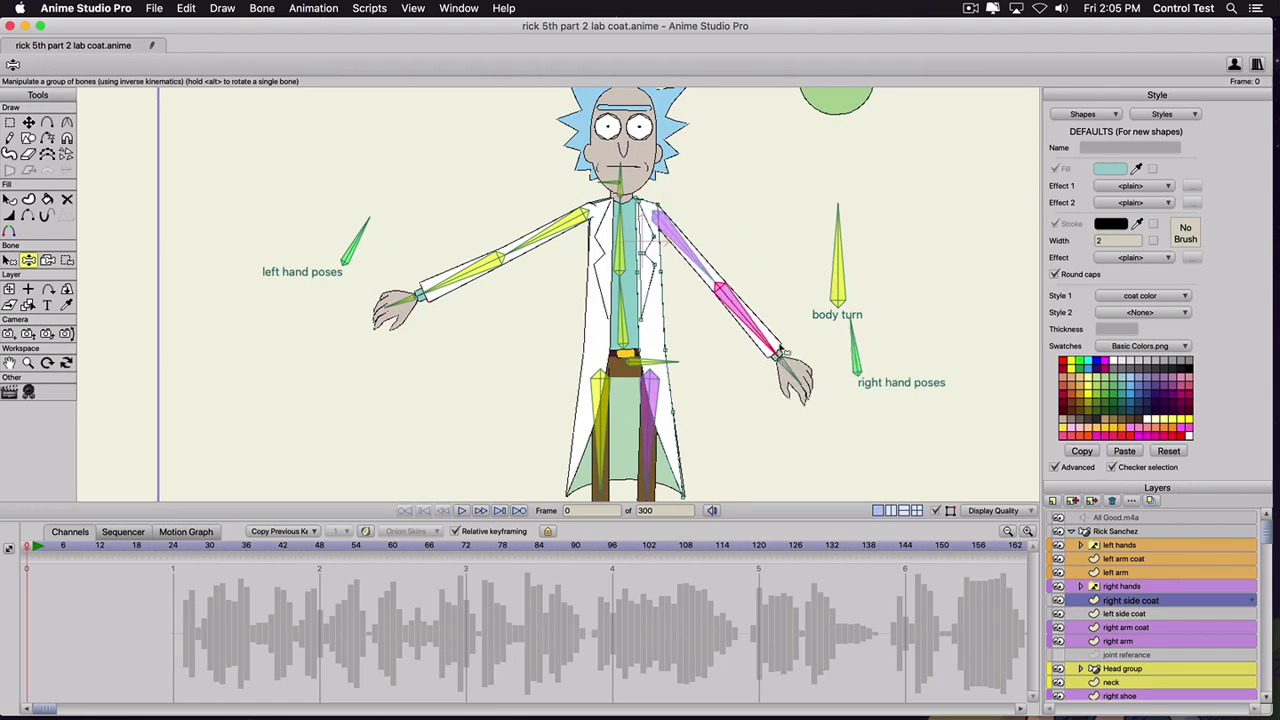
- Fine-tune the collar and shoulder points at the top edge of the left side coat layer
scroll(625, 208, "up", 3)
scroll(627, 208, "up", 3)
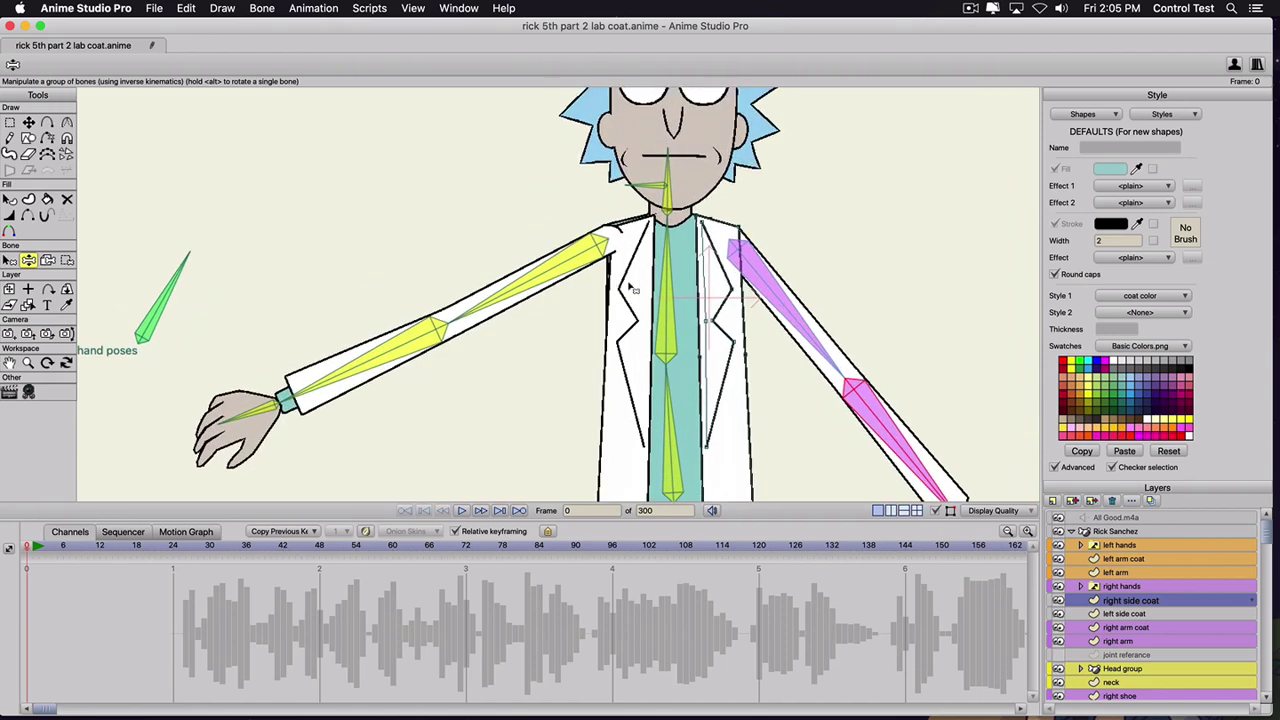
left_click(1125, 613)
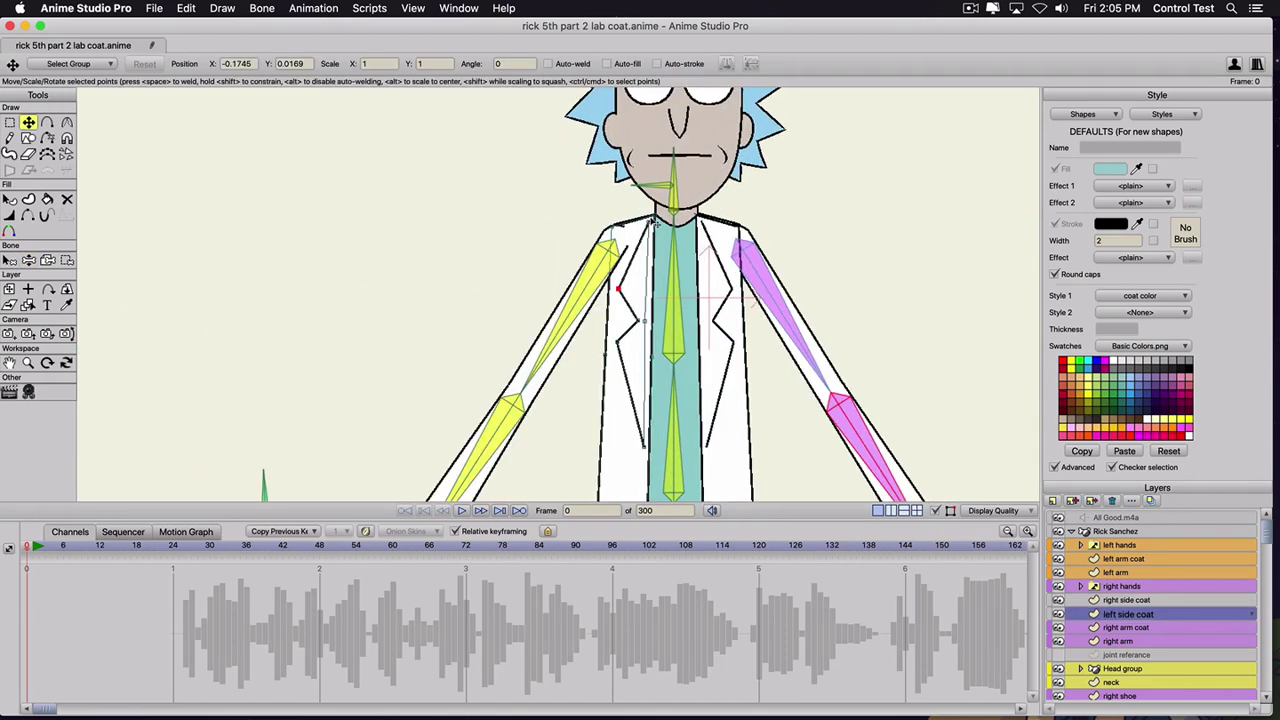
left_click(652, 213)
left_click(612, 225)
- Fine-tune the shoulder and collar points at the top edge of the right side coat layer
left_click(1112, 601)
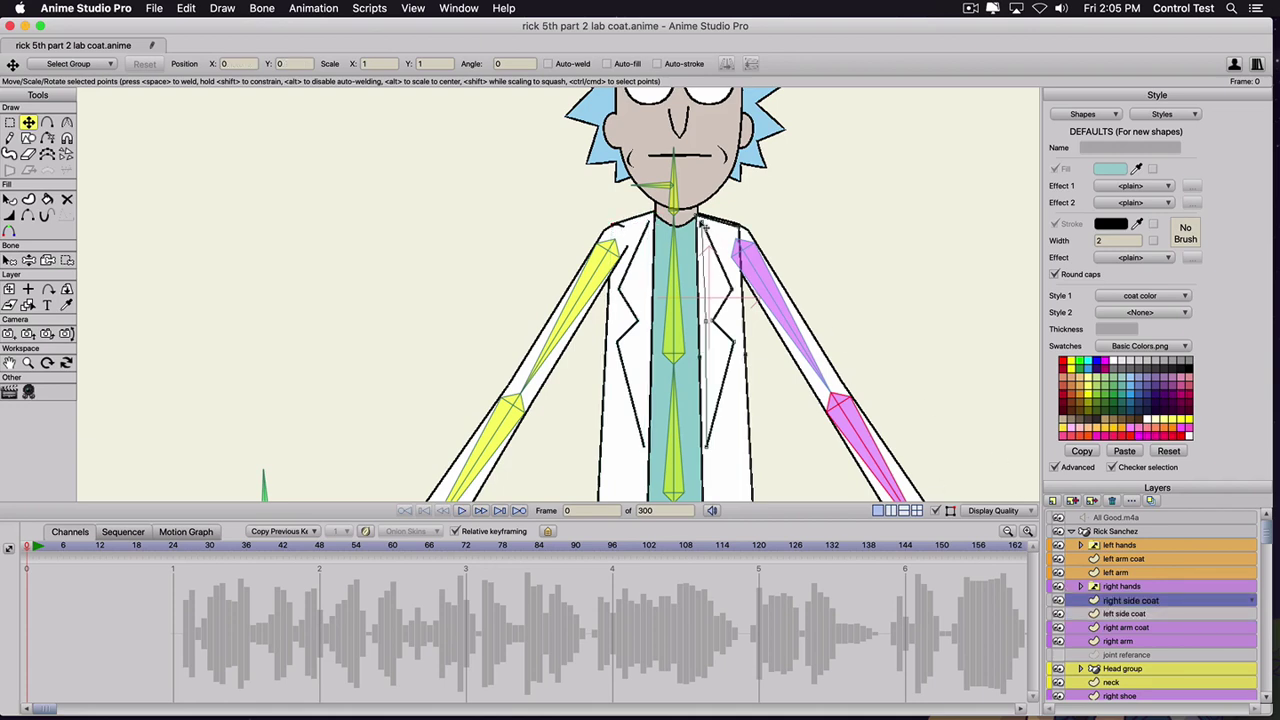
left_click(738, 225)
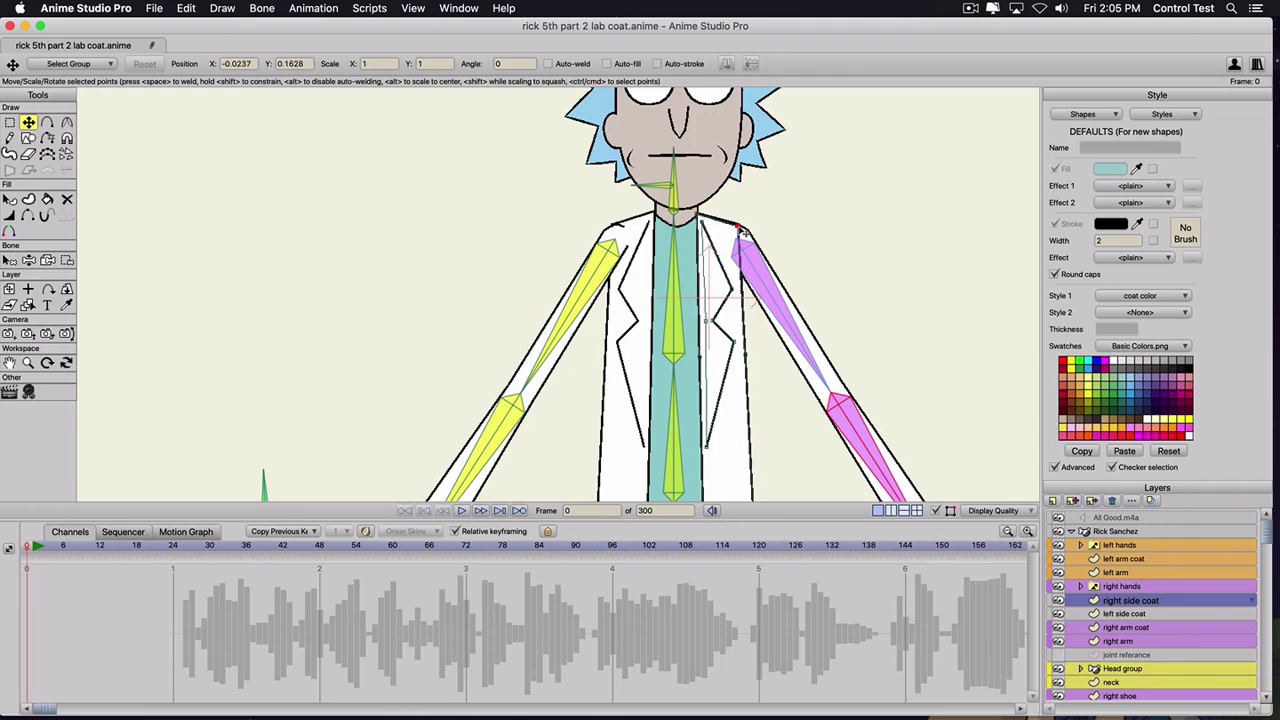
left_click(698, 216)
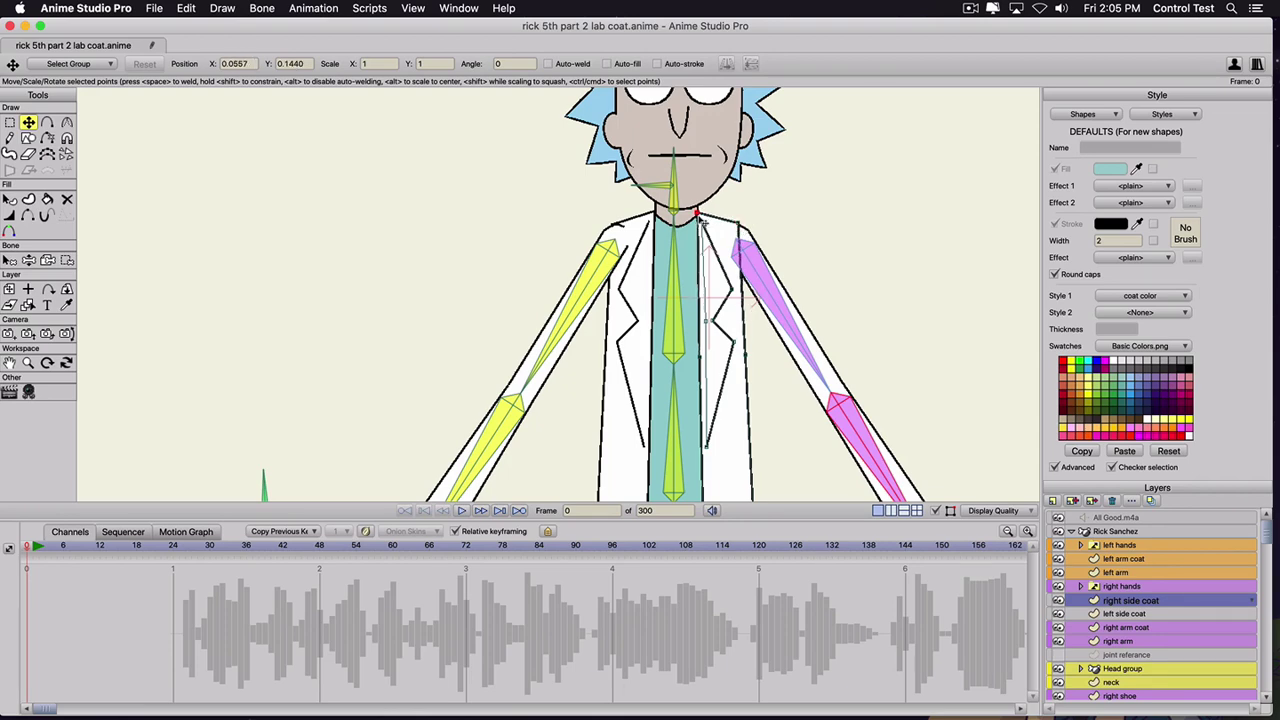
- Hide the right side coat and left side coat layers
scroll(653, 290, "down", 3)
scroll(653, 290, "down", 3)
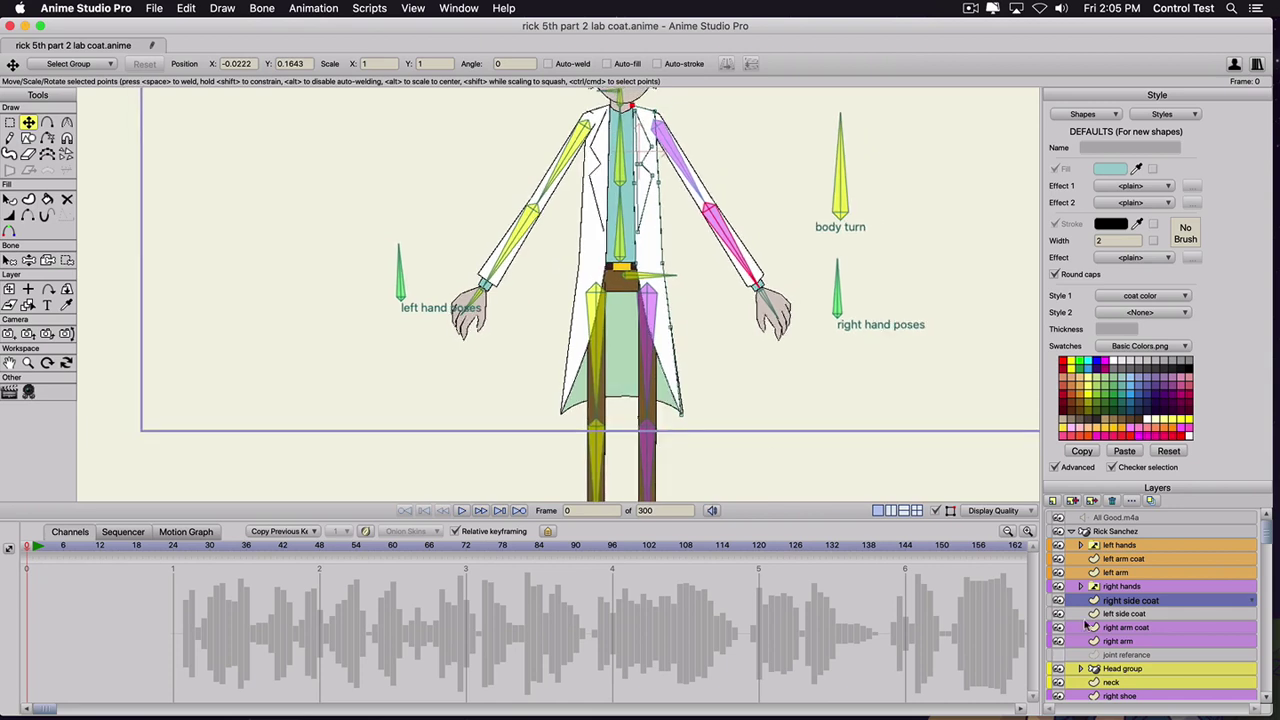
left_click(1057, 601)
left_click(1057, 614)
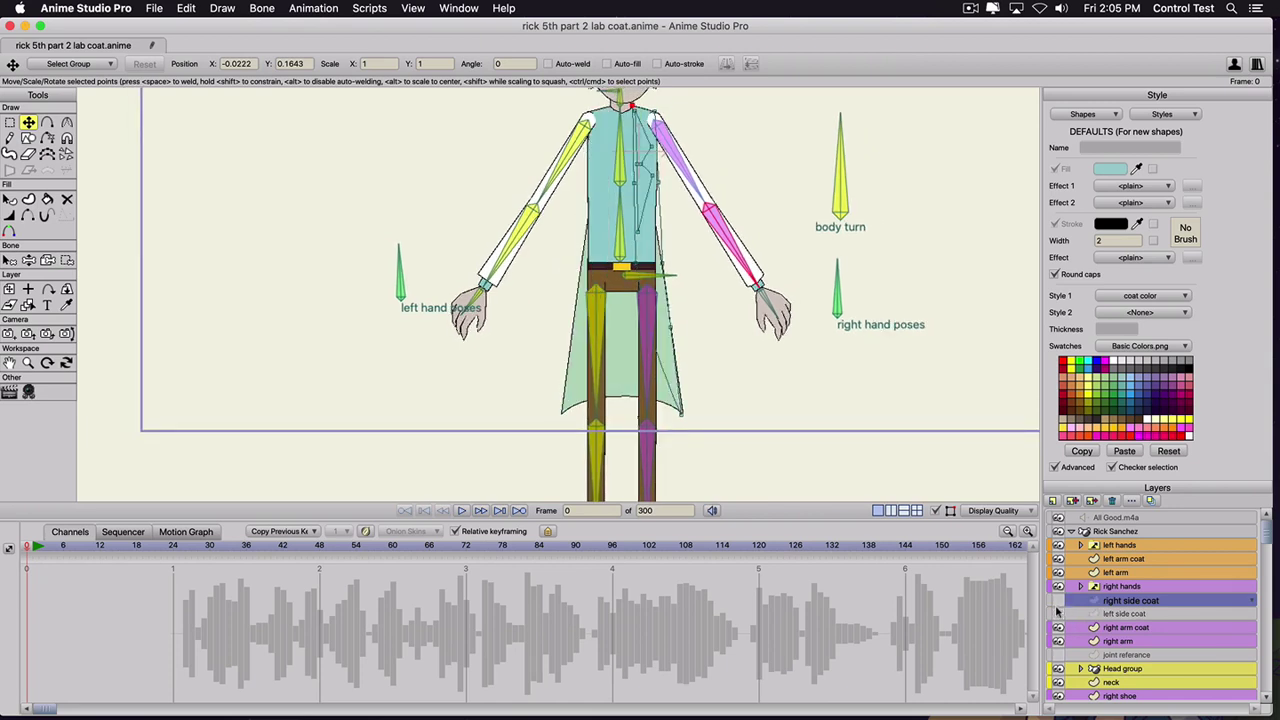
- Bind the back coat layer's five lower points, from the waist down to the hem, to the horizontal hip bone B1
scroll(686, 323, "down", 2)
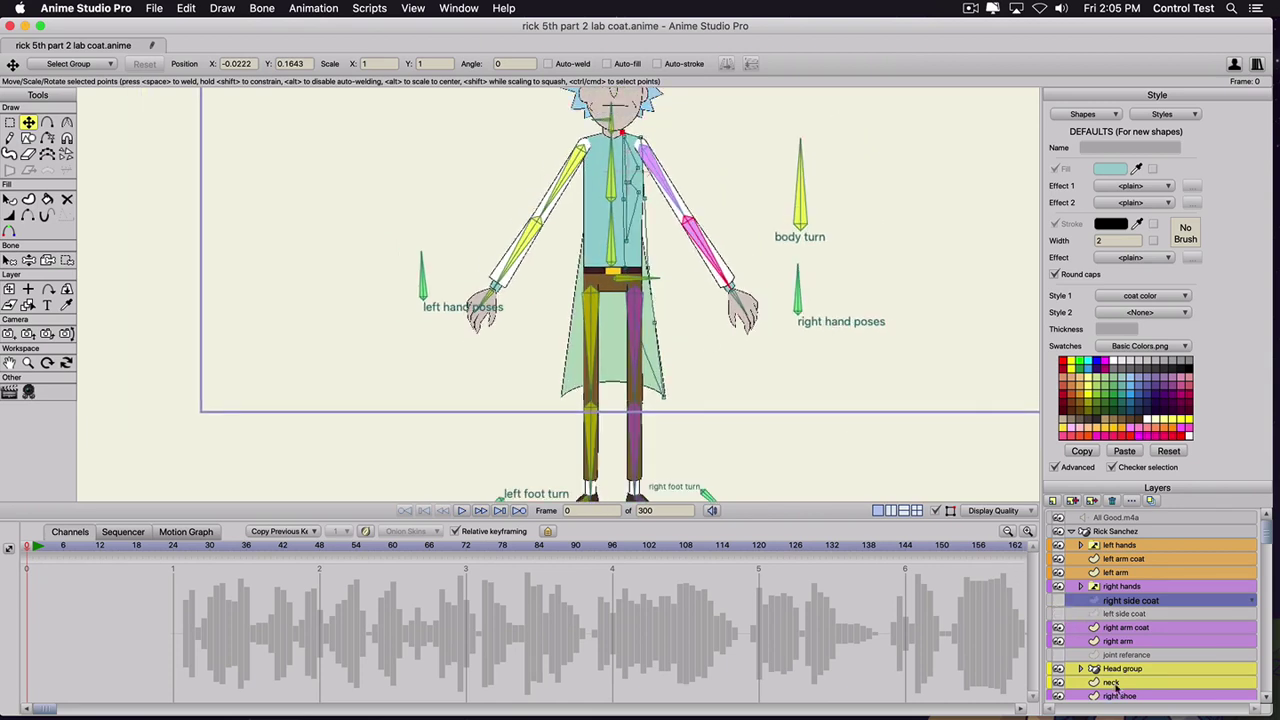
scroll(1116, 686, "down", 5)
left_click(1119, 666)
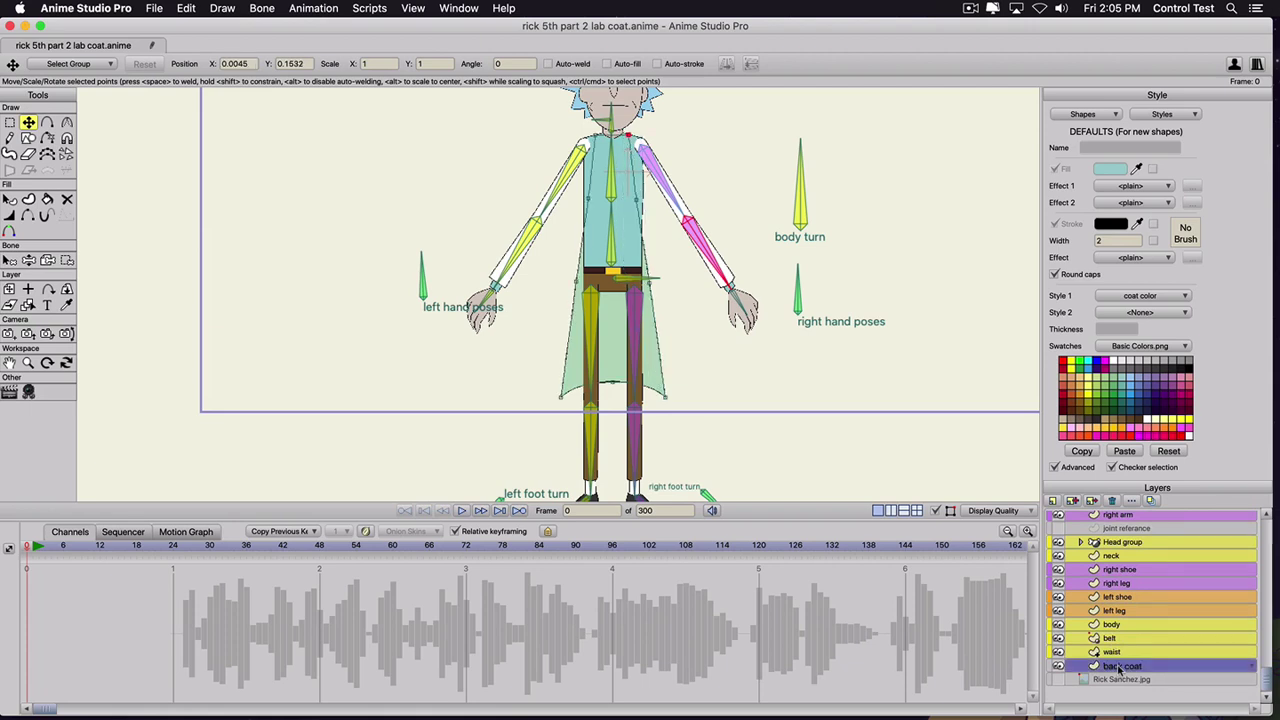
scroll(562, 309, "up", 1)
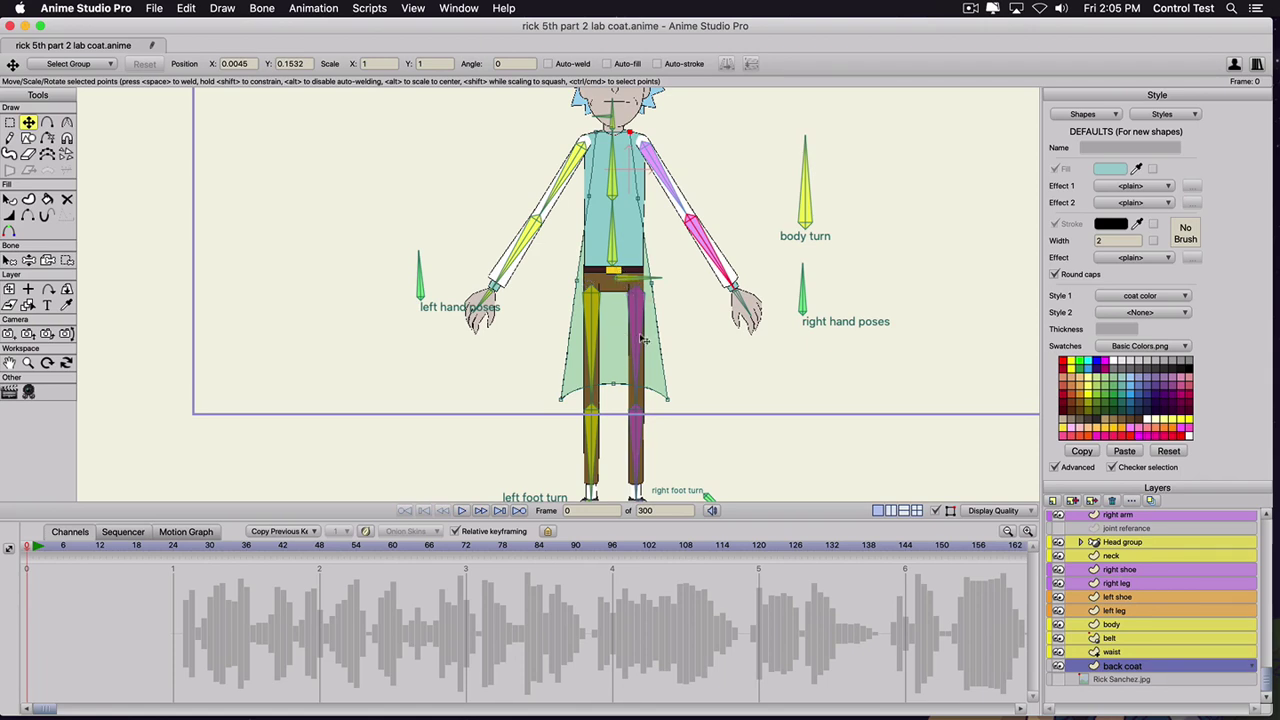
key("b")
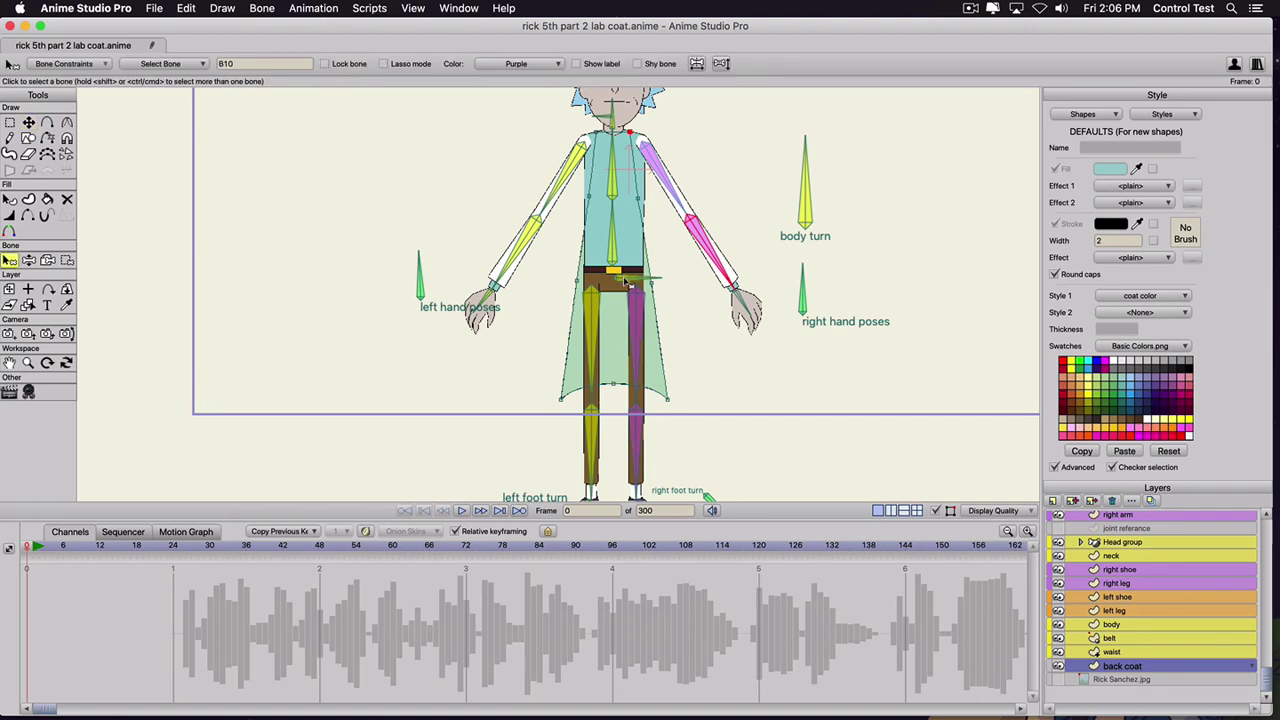
left_click(628, 283)
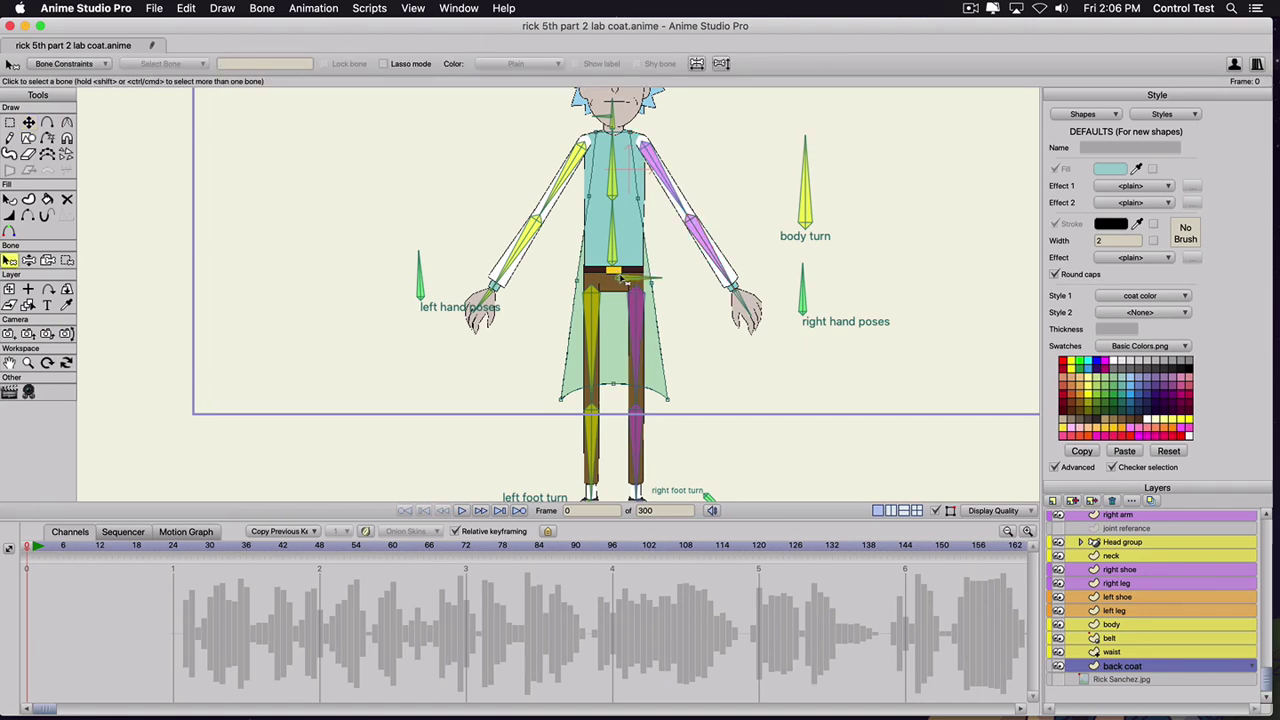
key("g")
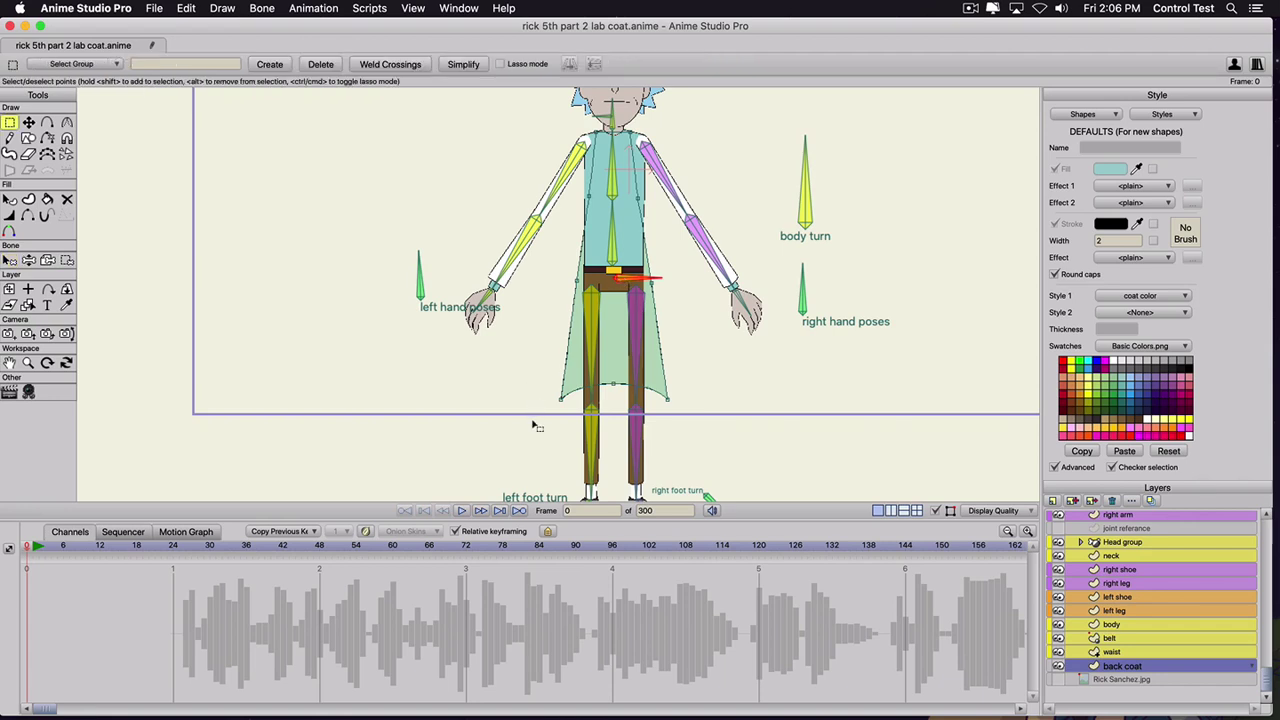
left_click_drag(533, 420, 702, 272)
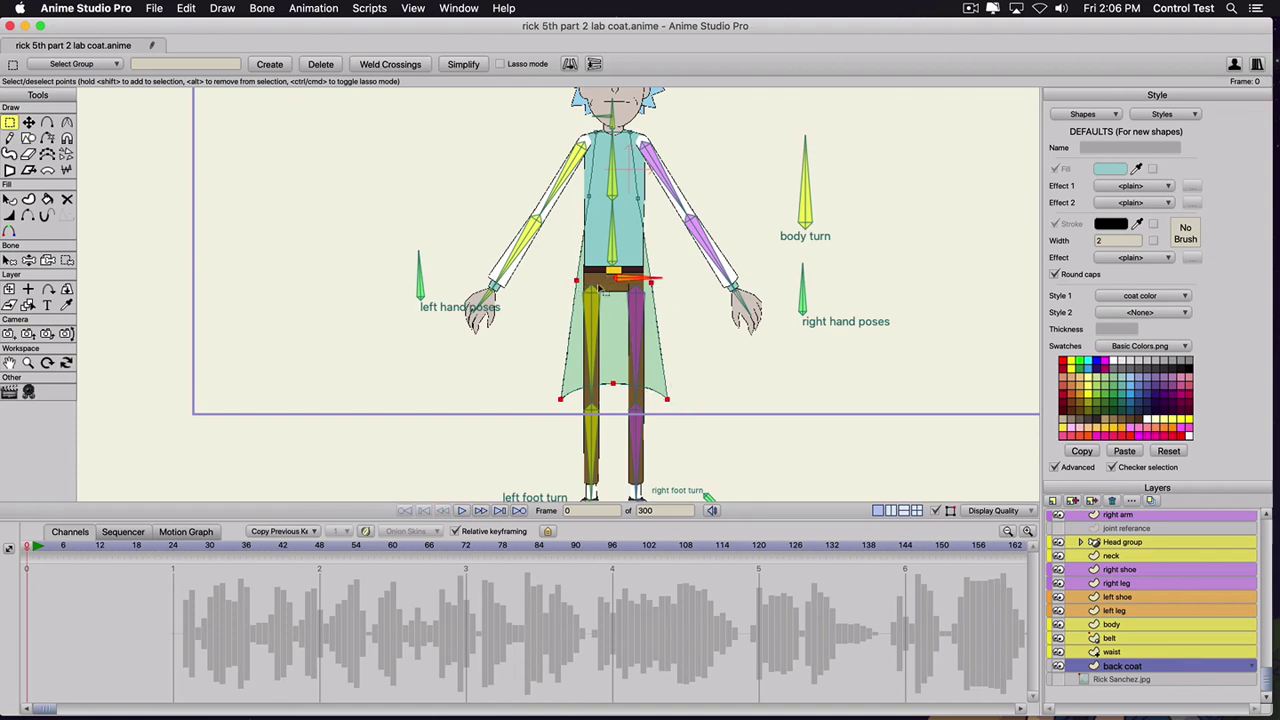
key("i")
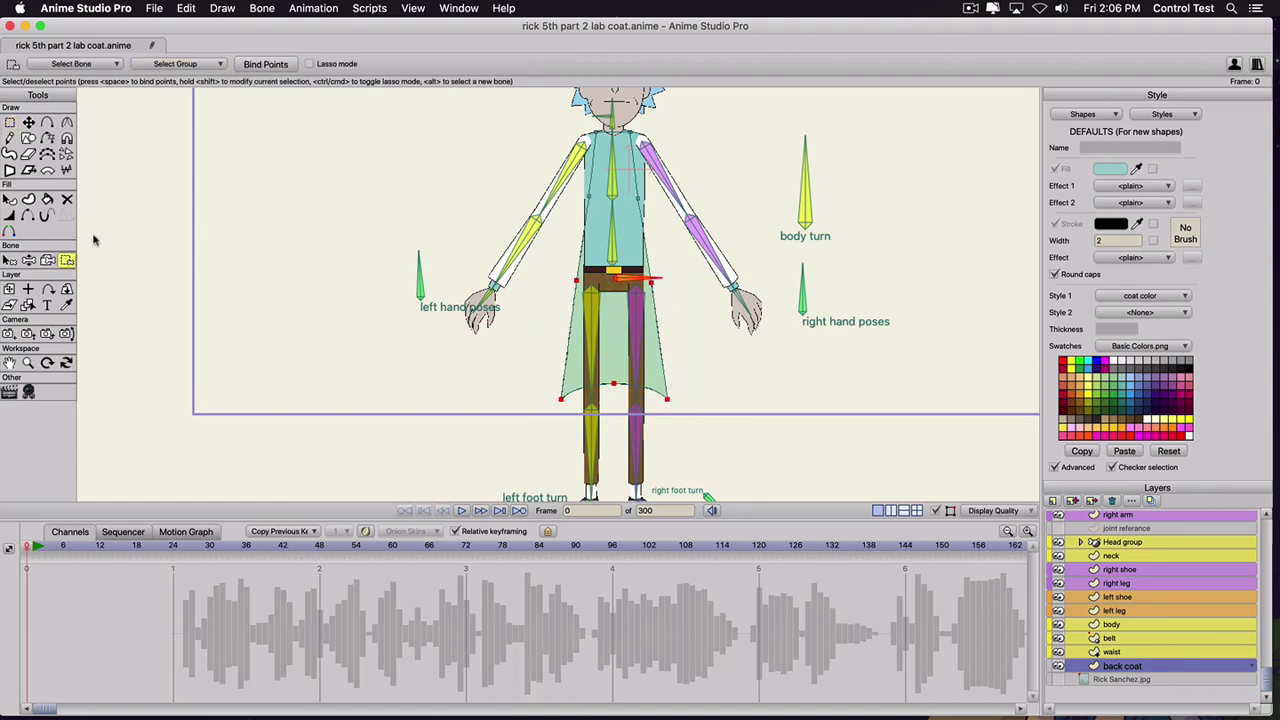
left_click(260, 66)
- Bind the back coat layer's four upper points, at the collar and chest, to the upper torso bone B3
scroll(545, 262, "down", 1)
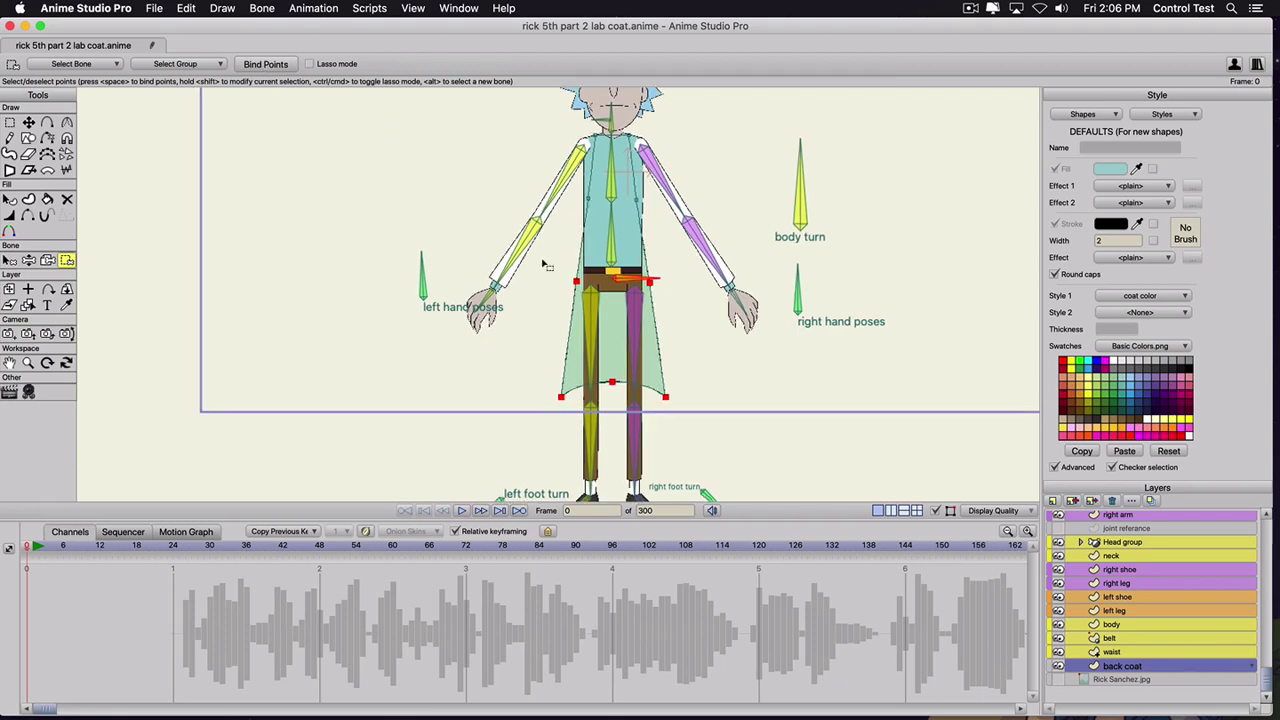
left_click_drag(519, 257, 513, 340)
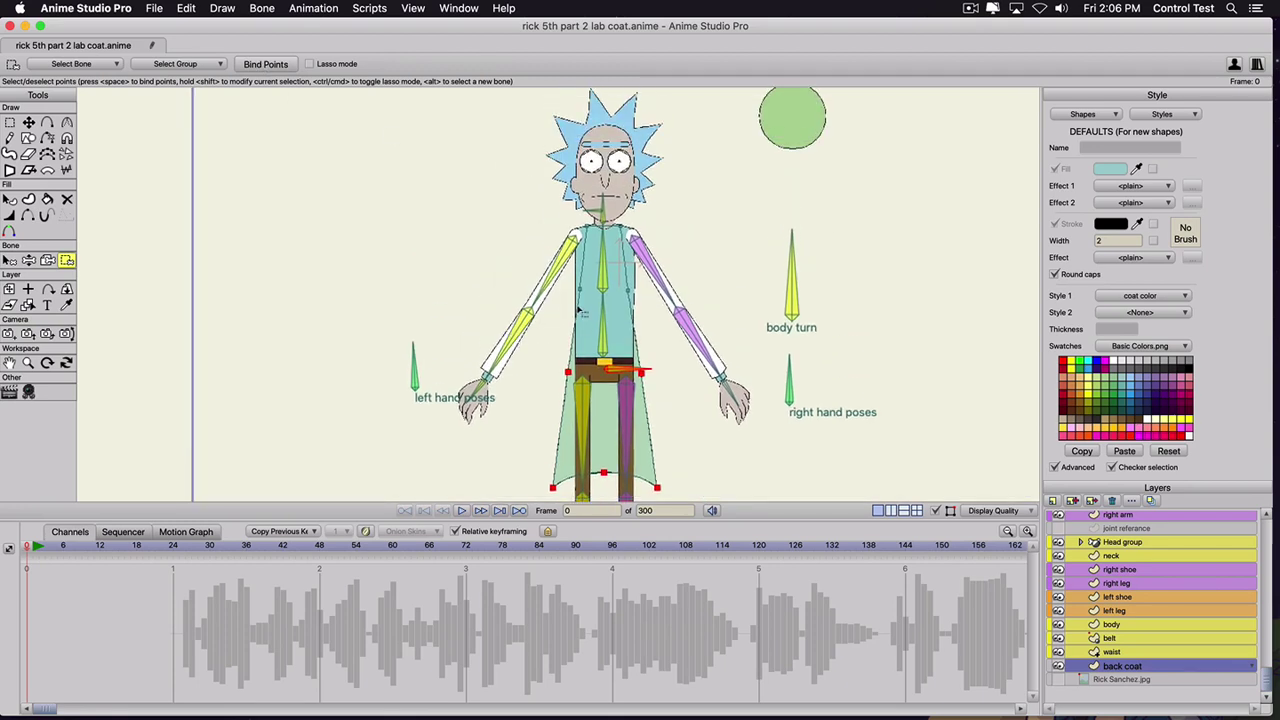
key("z")
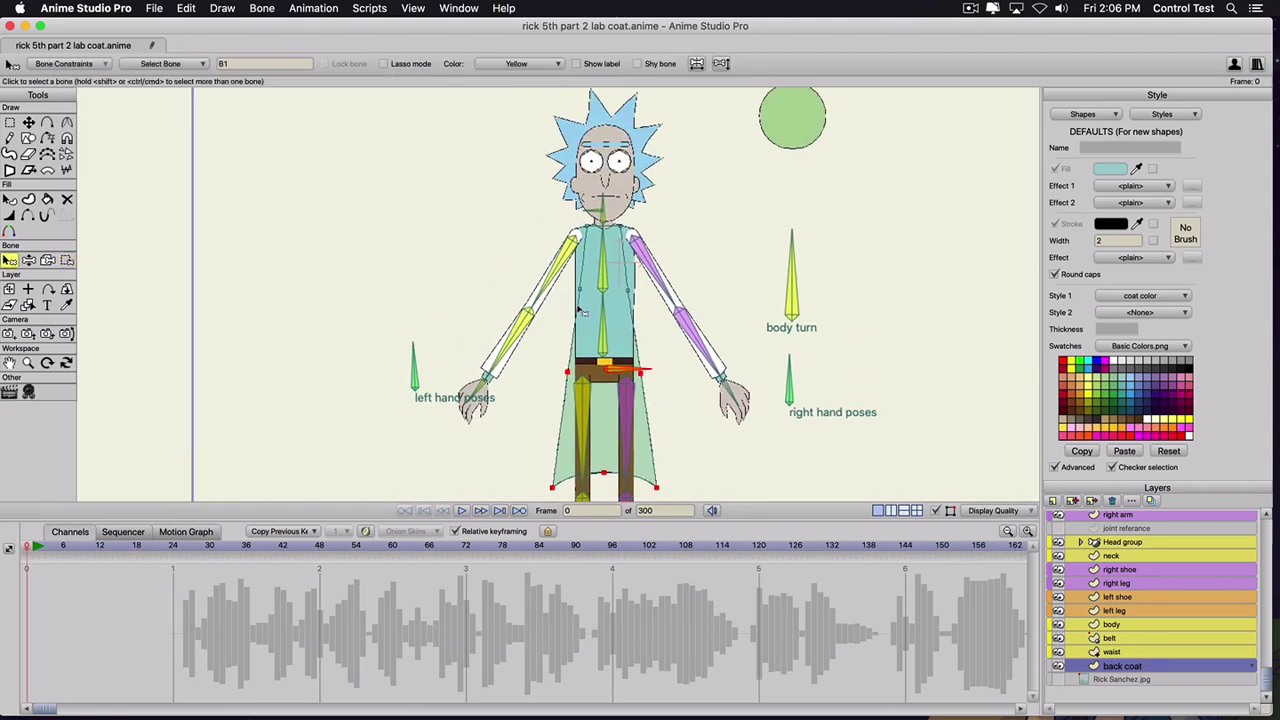
left_click(604, 263)
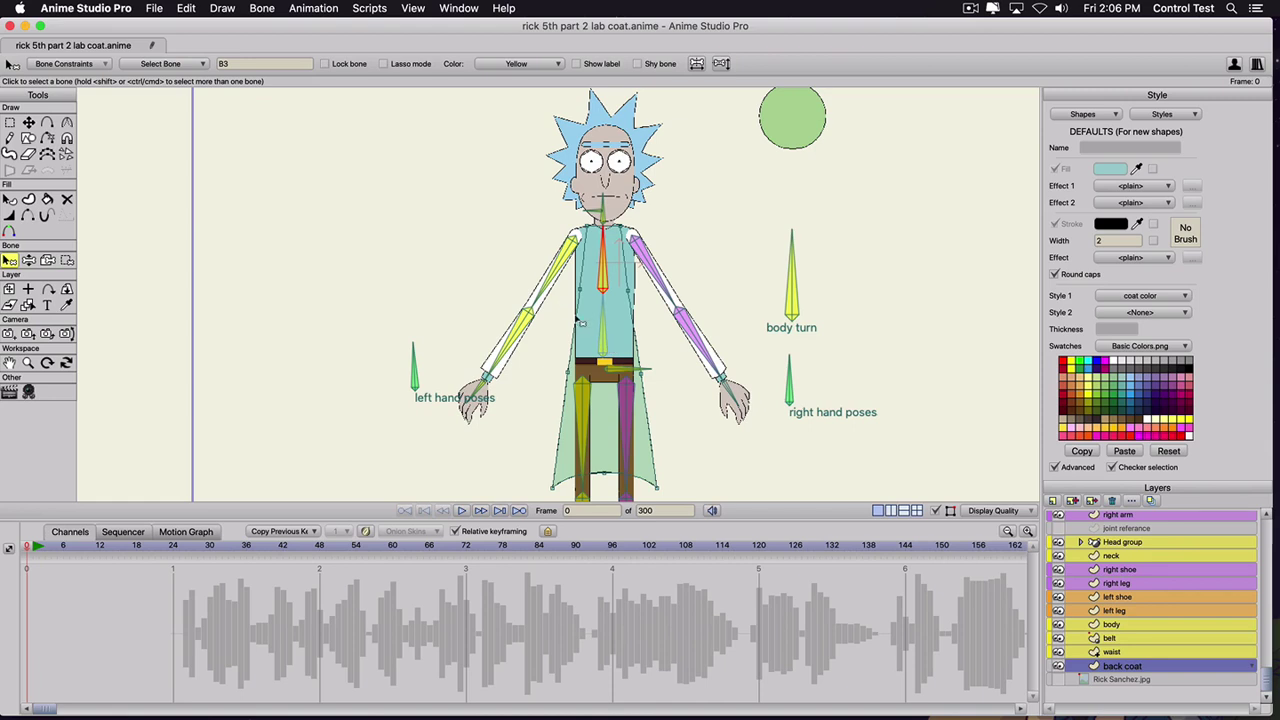
key("g")
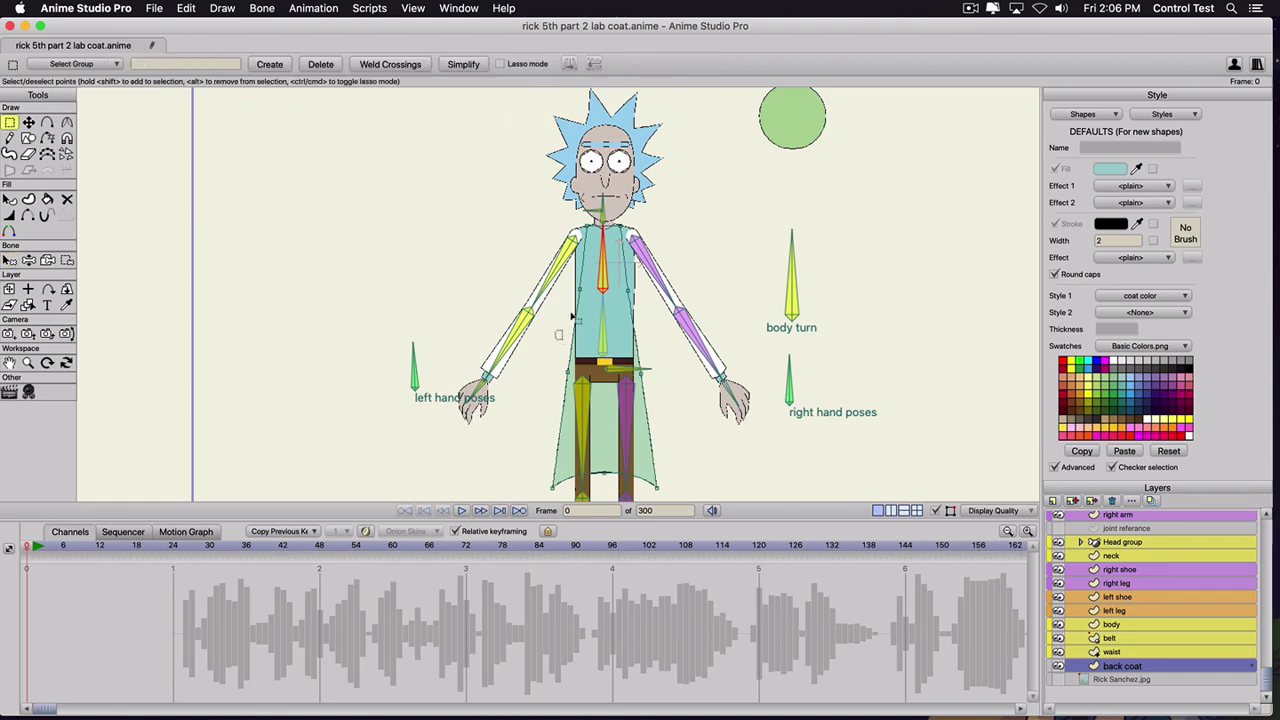
left_click_drag(557, 341, 650, 205)
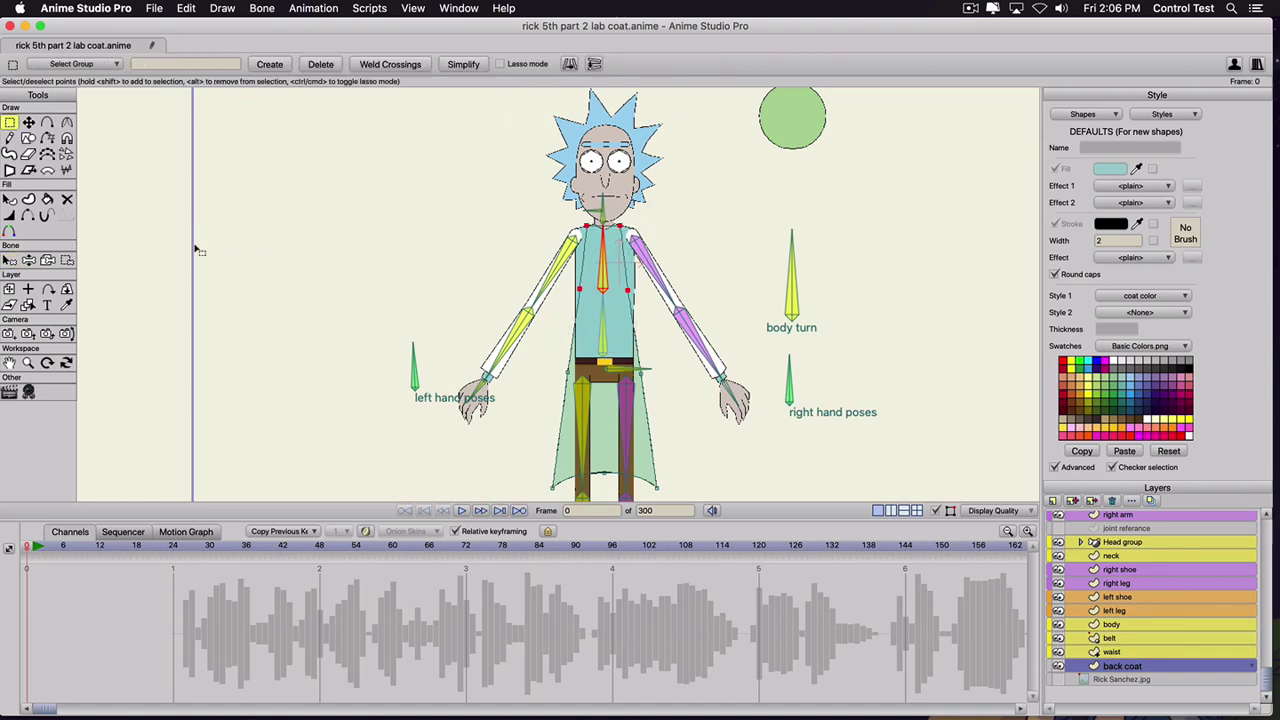
left_click(66, 260)
left_click(267, 66)
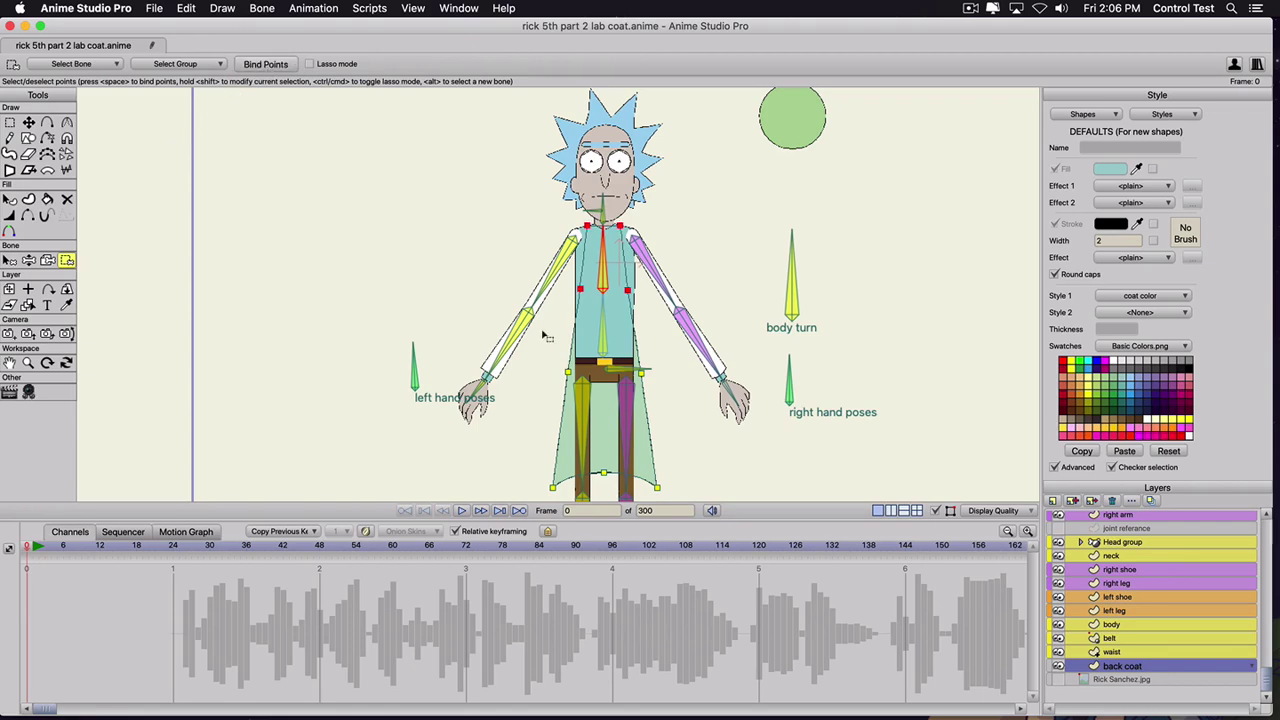
- Test the back coat binding by bending the upper torso bone to both sides with the Manipulate Bones tool
key("z")
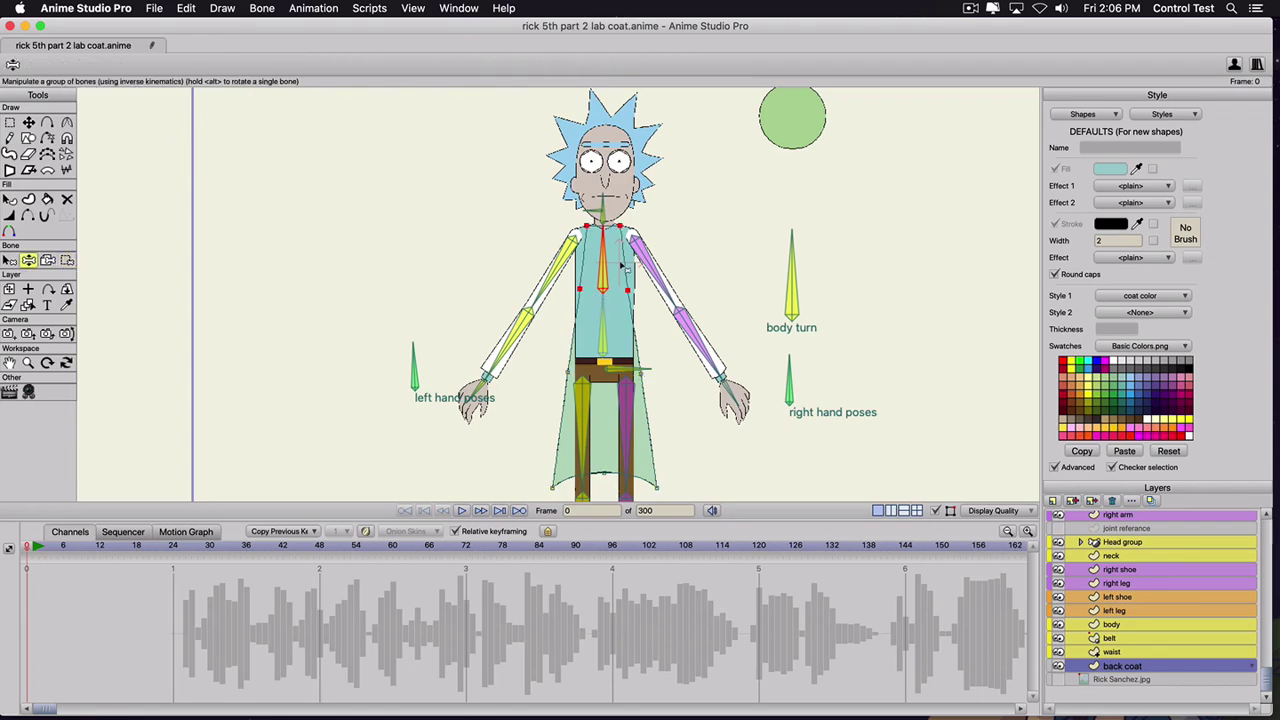
left_click_drag(606, 254, 484, 276)
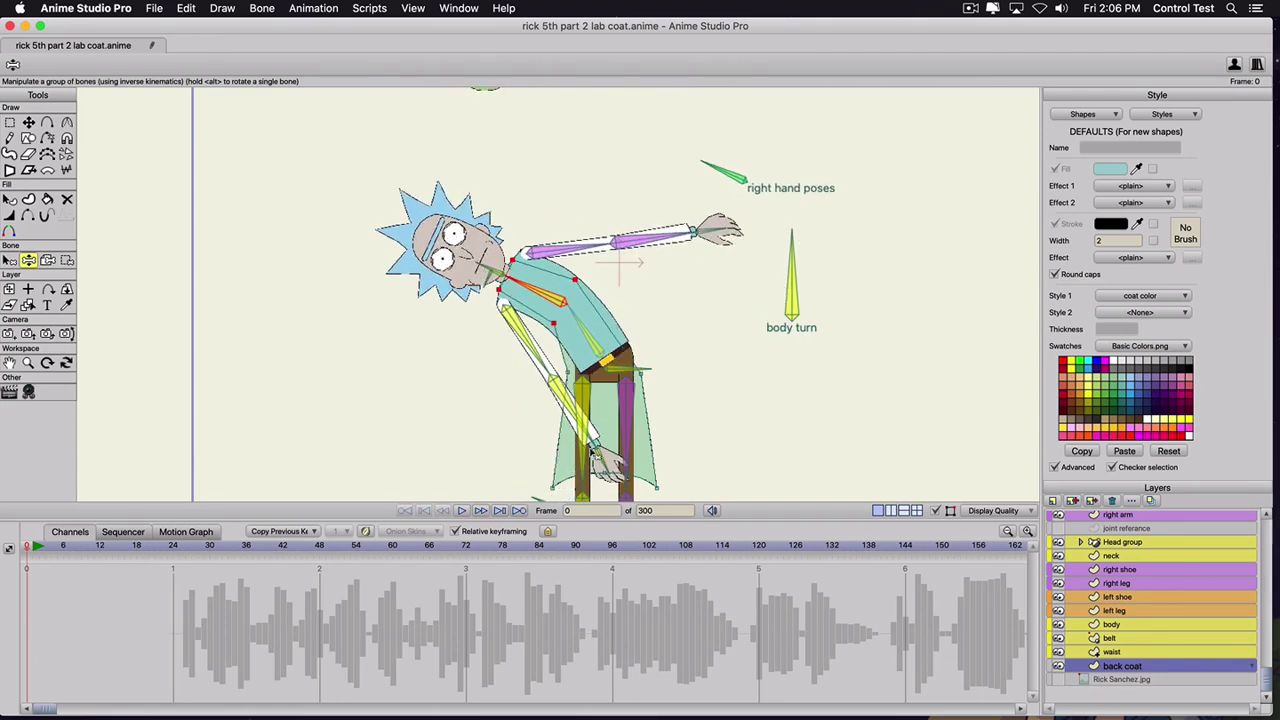
left_click_drag(540, 296, 581, 303)
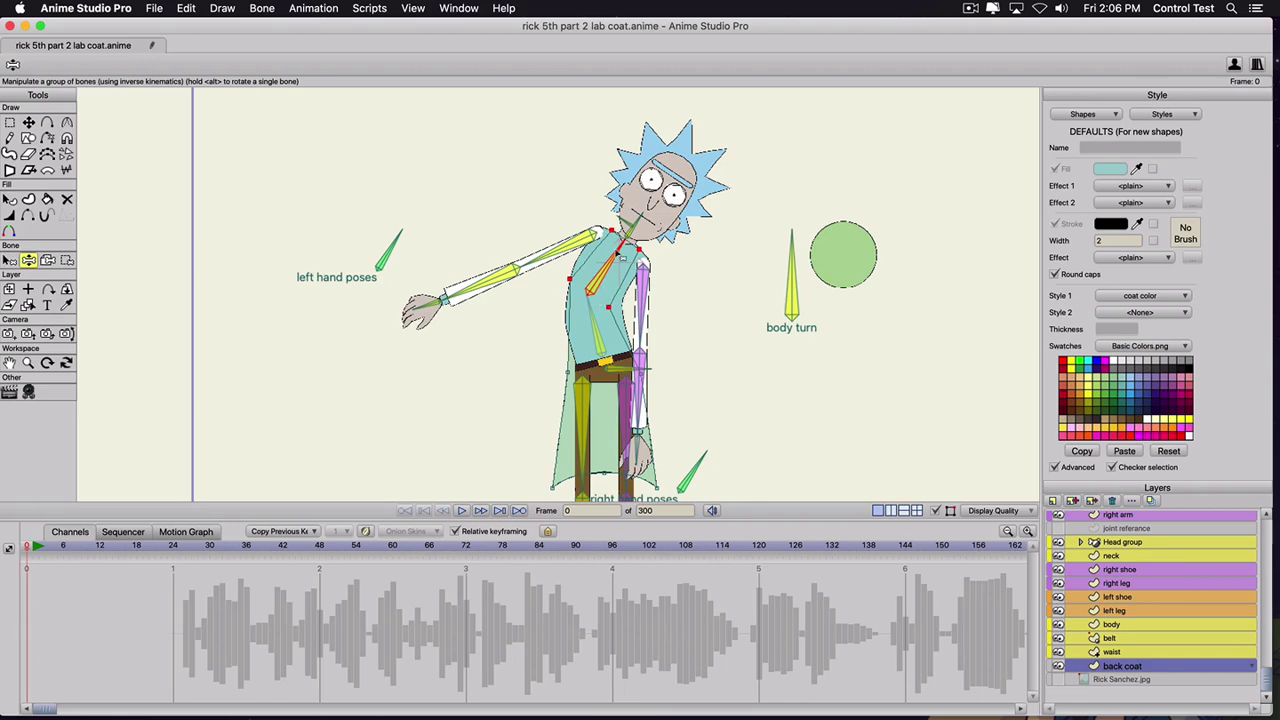
mouse_move(621, 257)
left_mouse_down()
mouse_move(600, 265)
mouse_move(642, 265)
left_mouse_up()
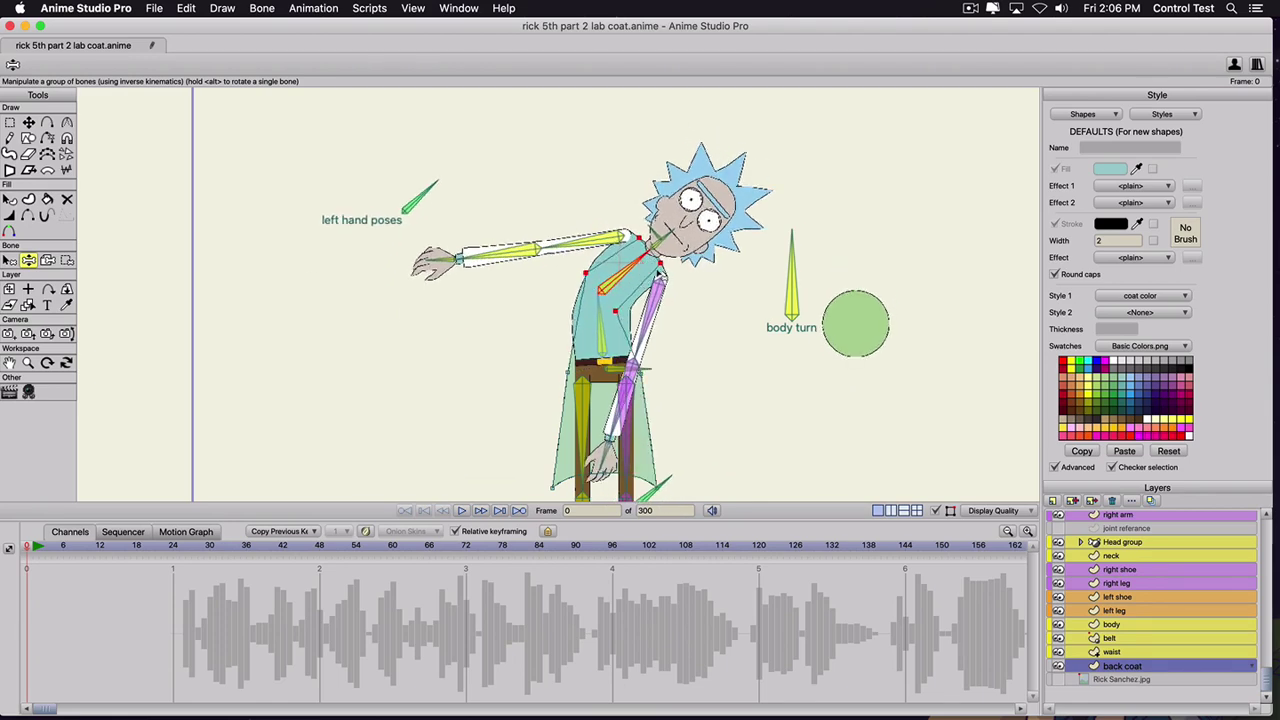
left_click_drag(639, 267, 608, 263)
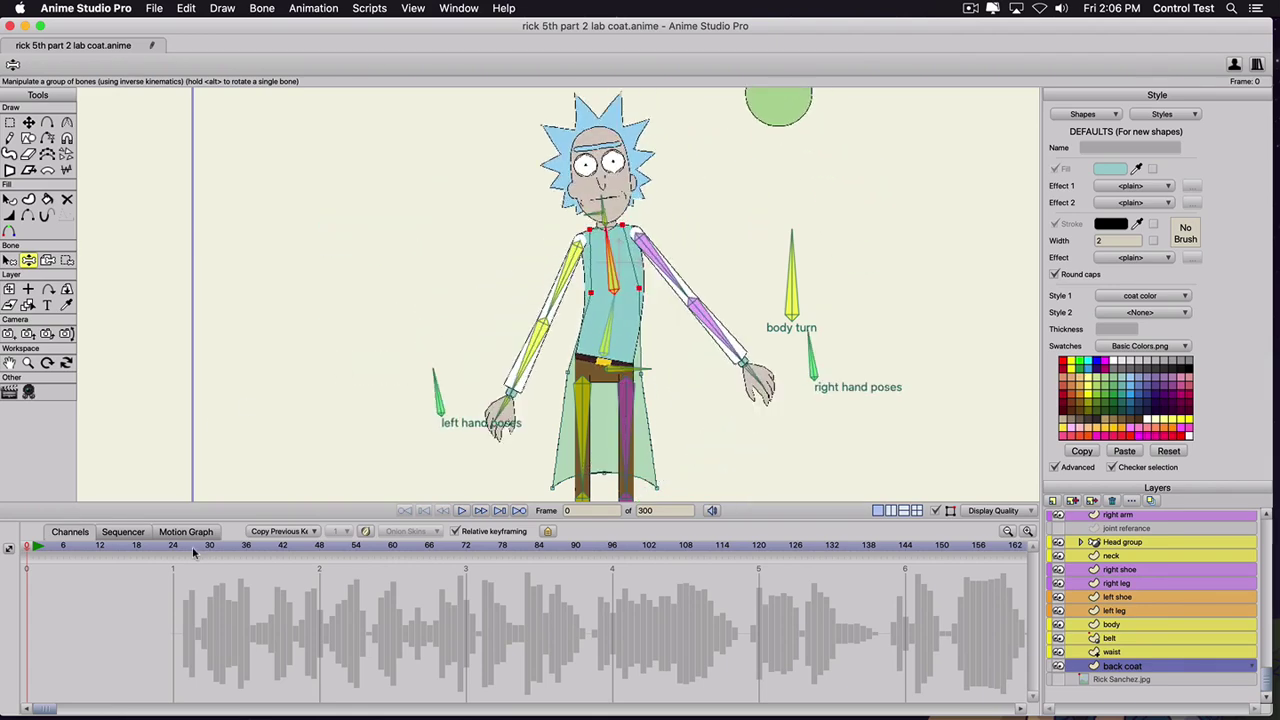
- Go to frame 5 and bend the upper torso bone of the Rick Sanchez layer so the character leans strongly toward the body turn dial
left_click_drag(36, 547, 61, 550)
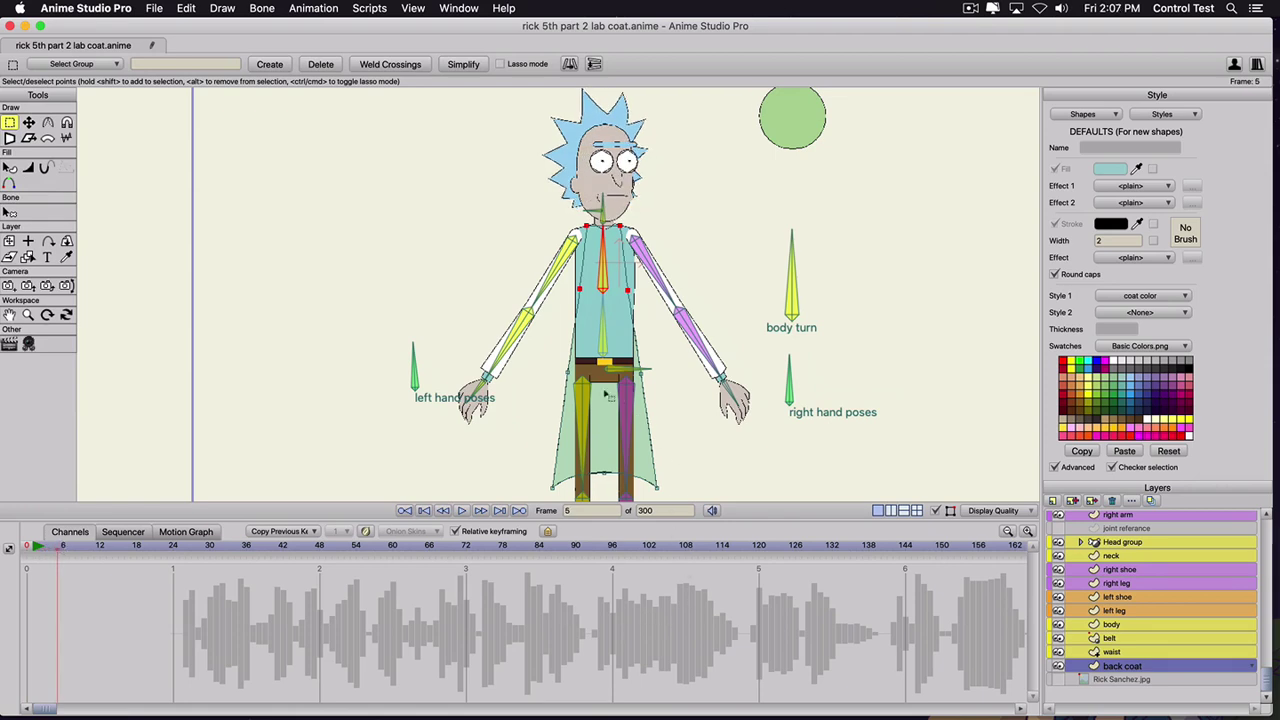
scroll(1080, 553, "up", 5)
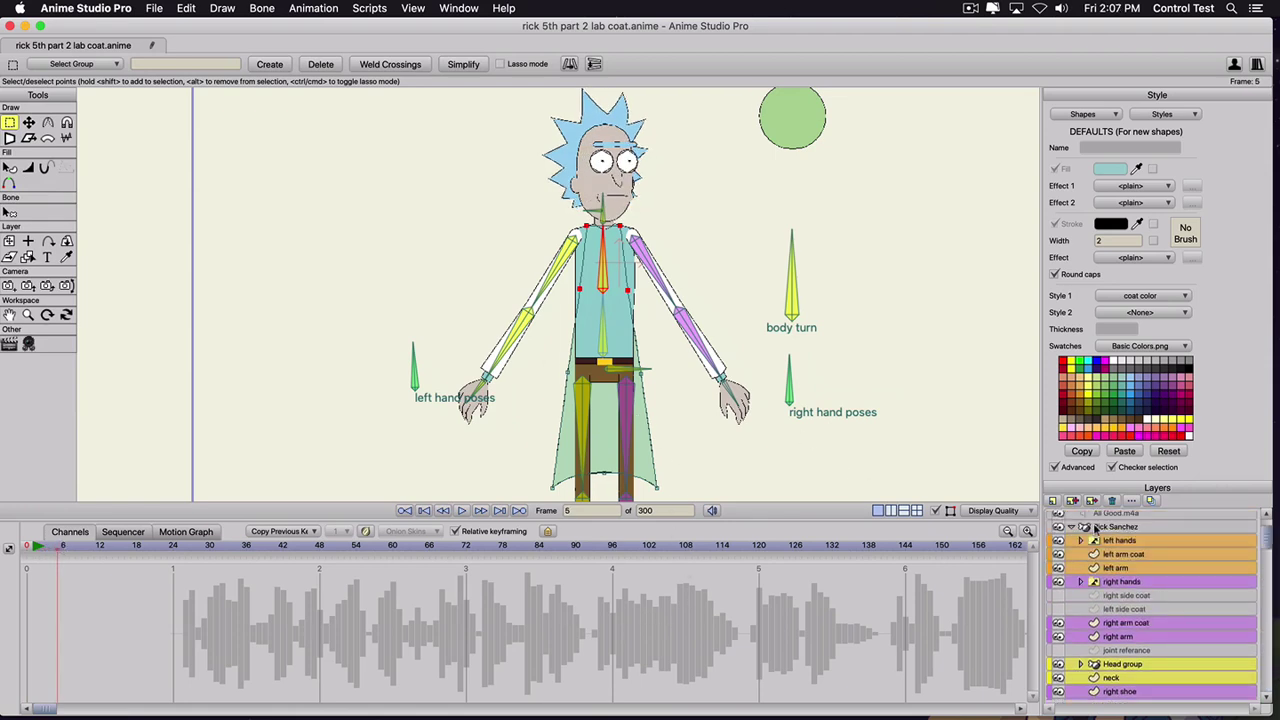
left_click(1100, 527)
left_click_drag(599, 272, 641, 310)
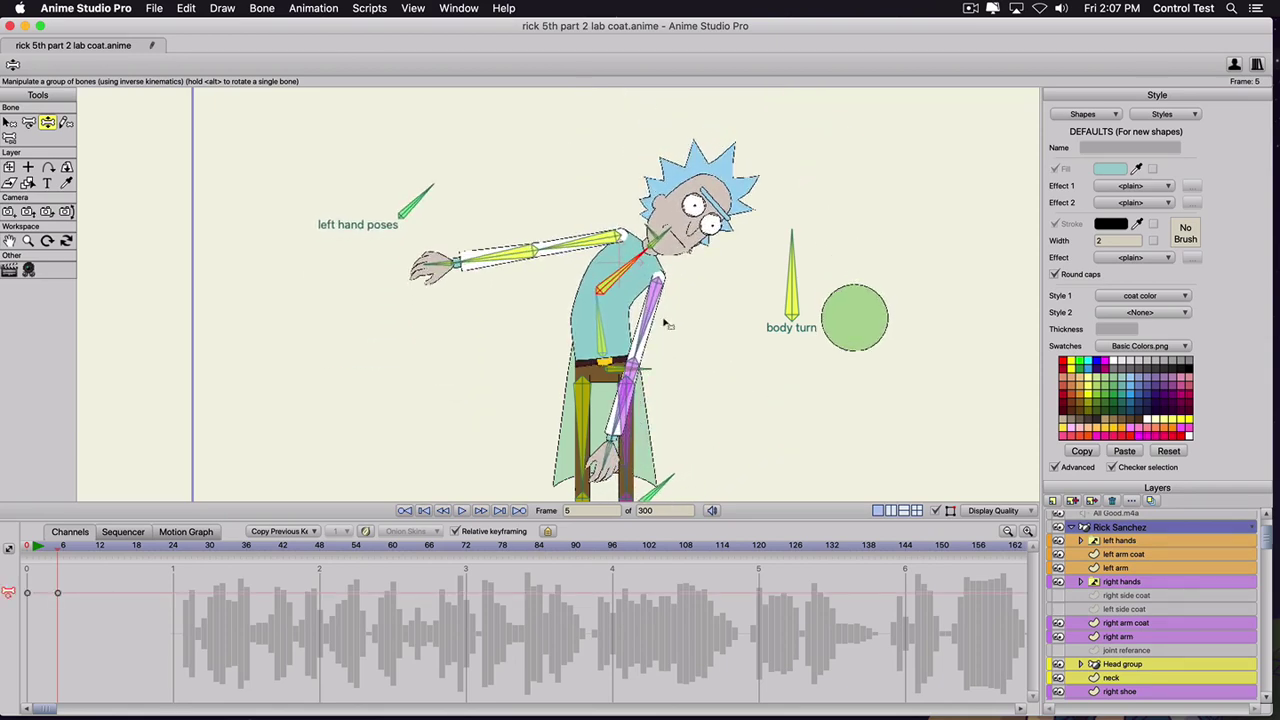
- Try reshaping the back coat at frame 5 by moving its chest point inward and rounding the chest curve
scroll(1113, 690, "down", 3)
left_click(1110, 689)
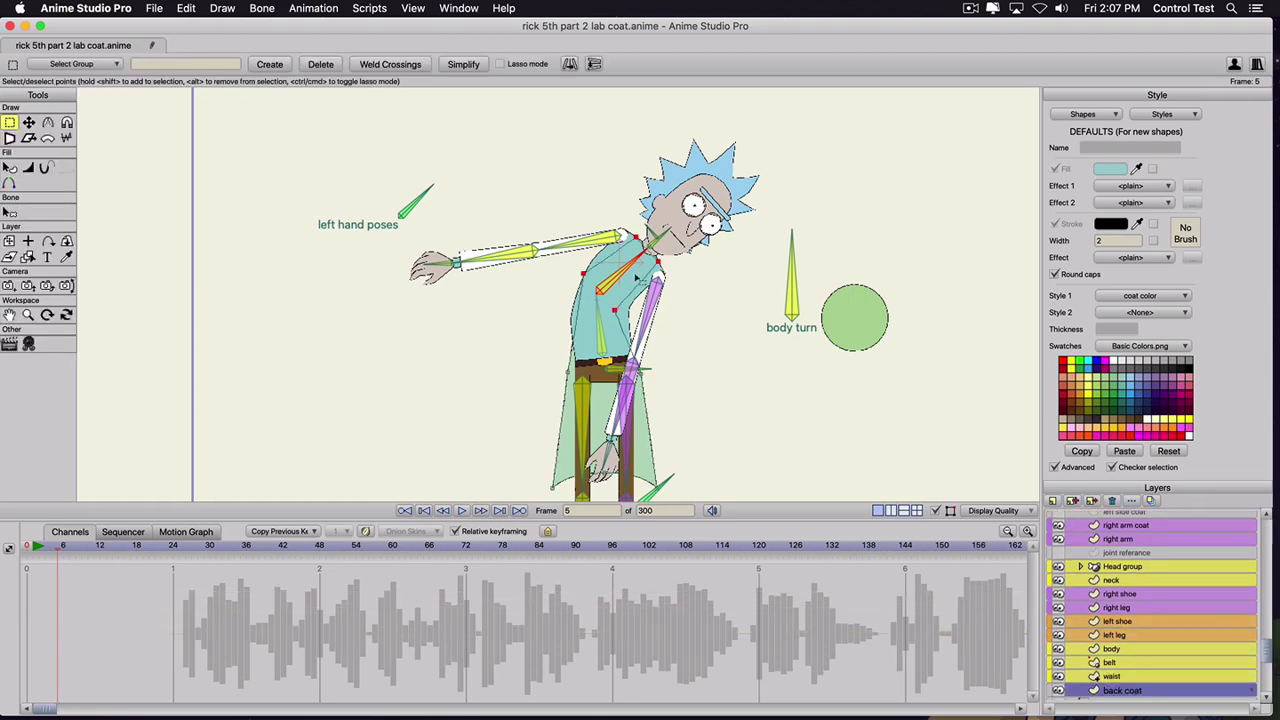
key("t")
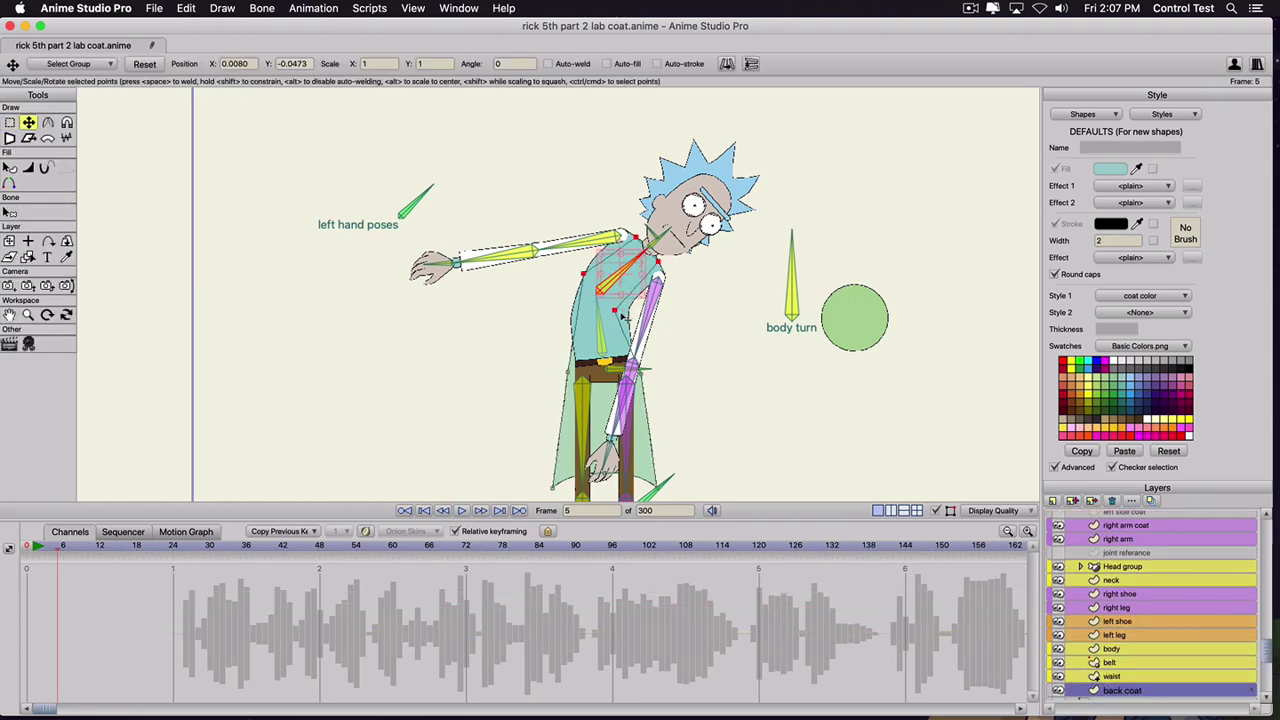
left_click(584, 275)
left_click_drag(584, 275, 590, 276)
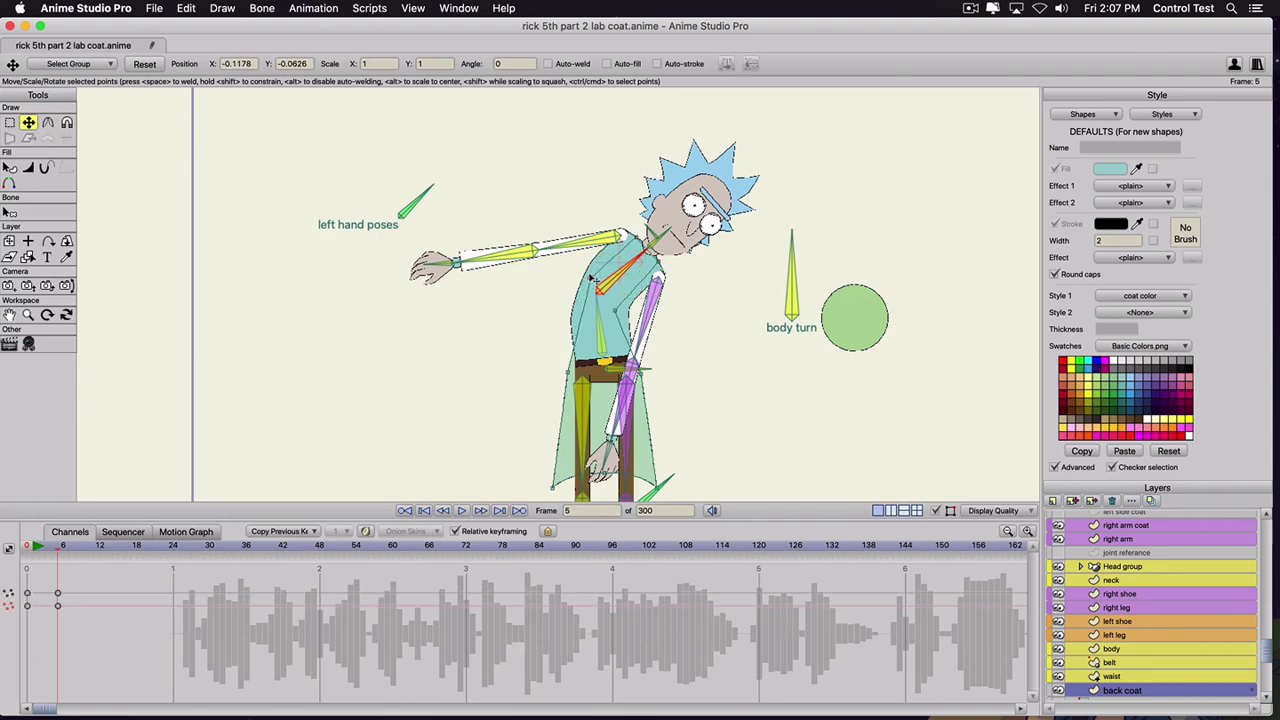
key("c")
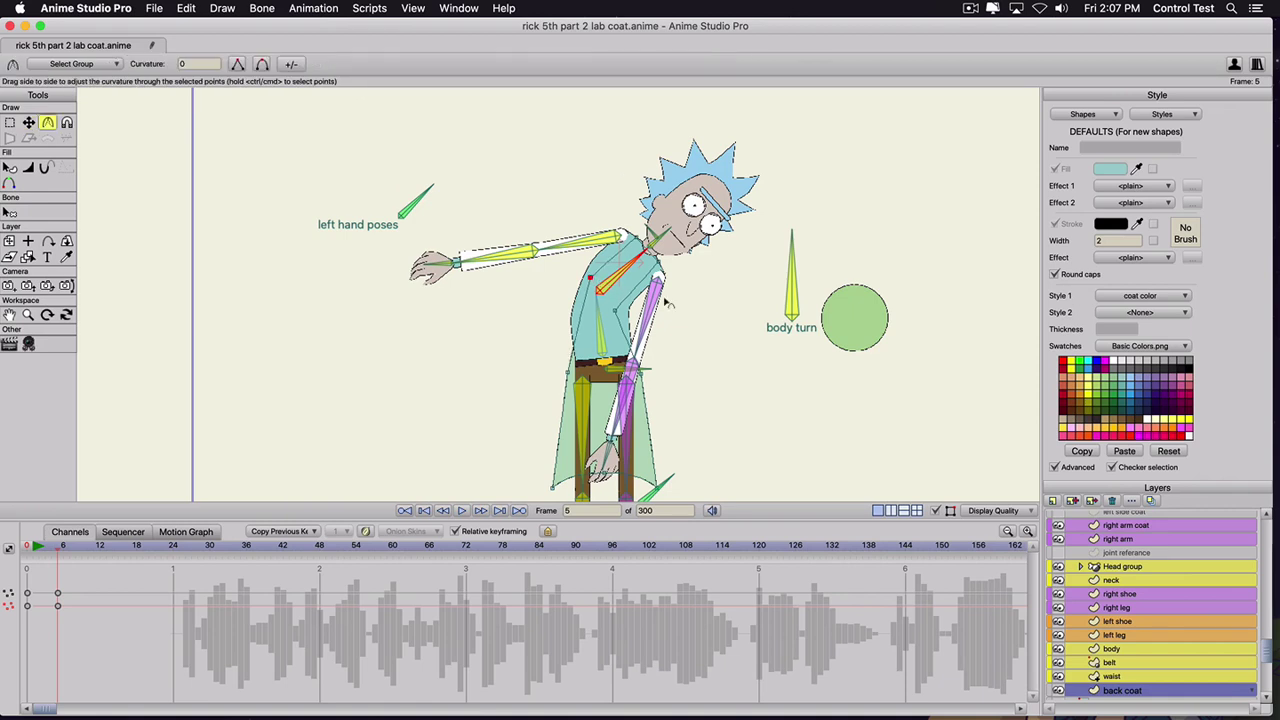
left_click_drag(1002, 392, 1086, 405)
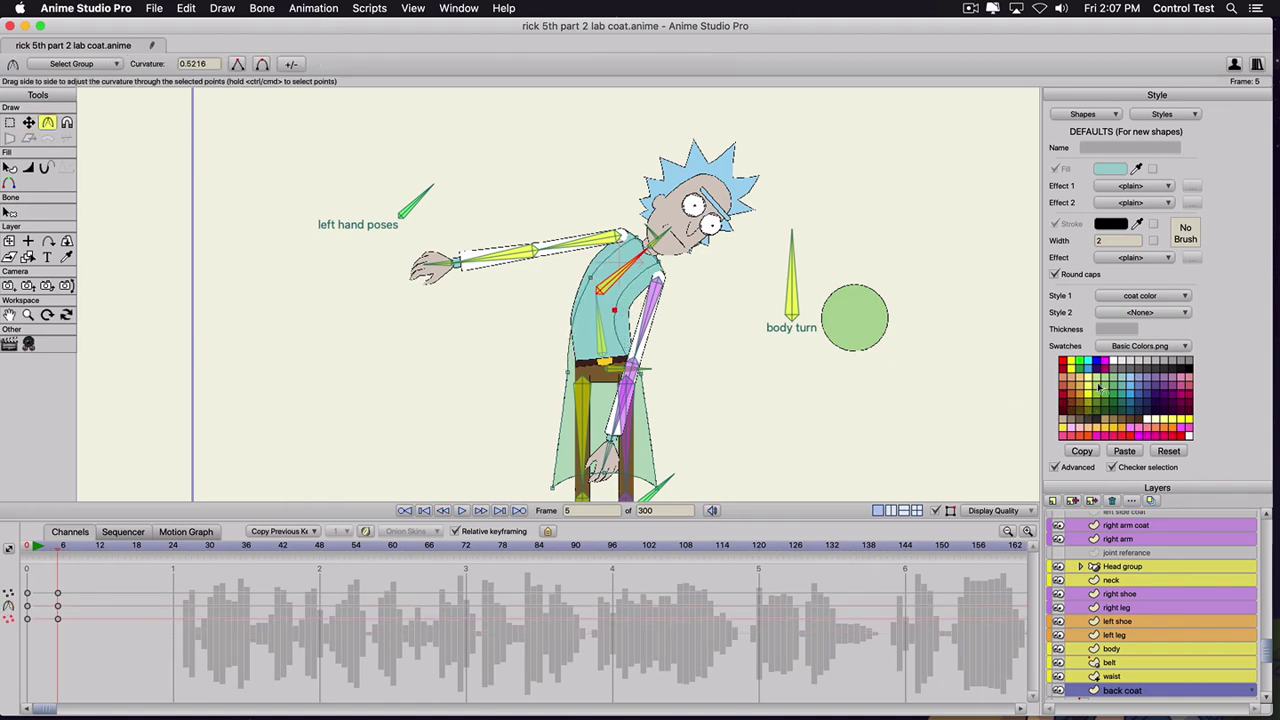
- Try moving the back coat's chest and collar points inside the bent body outline at frame 5
key("t")
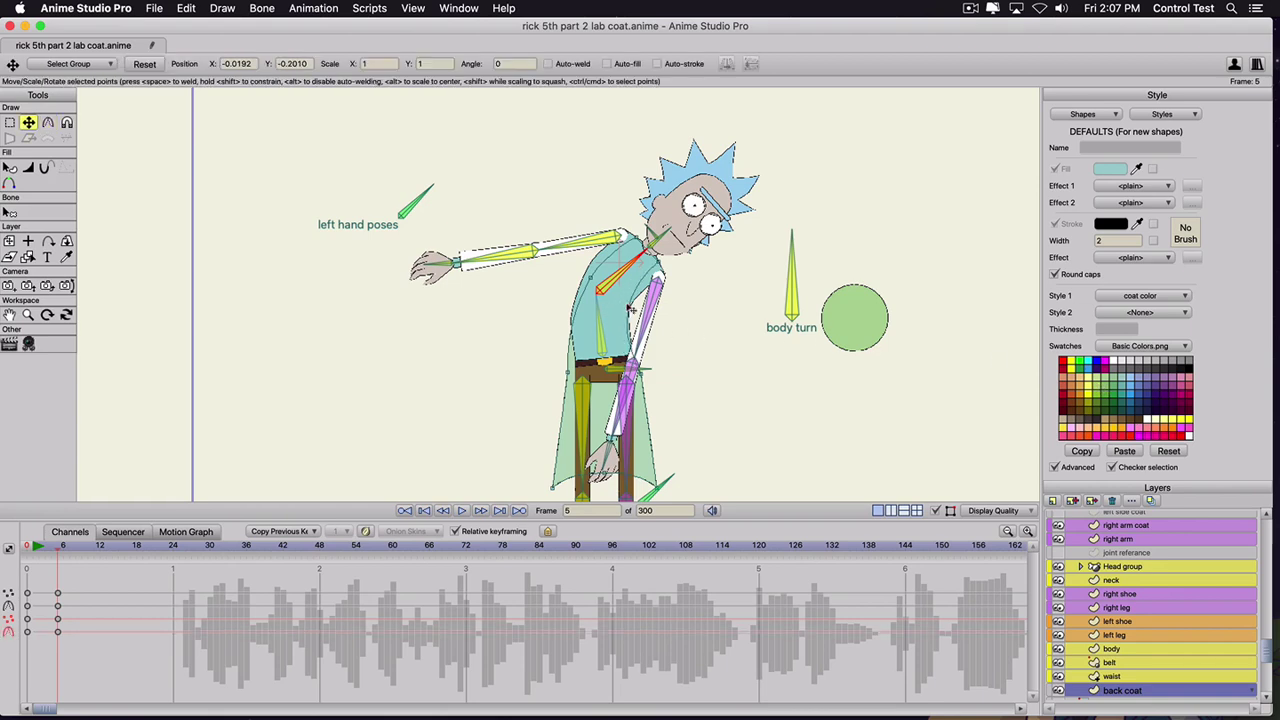
left_click(625, 306)
left_click(594, 280)
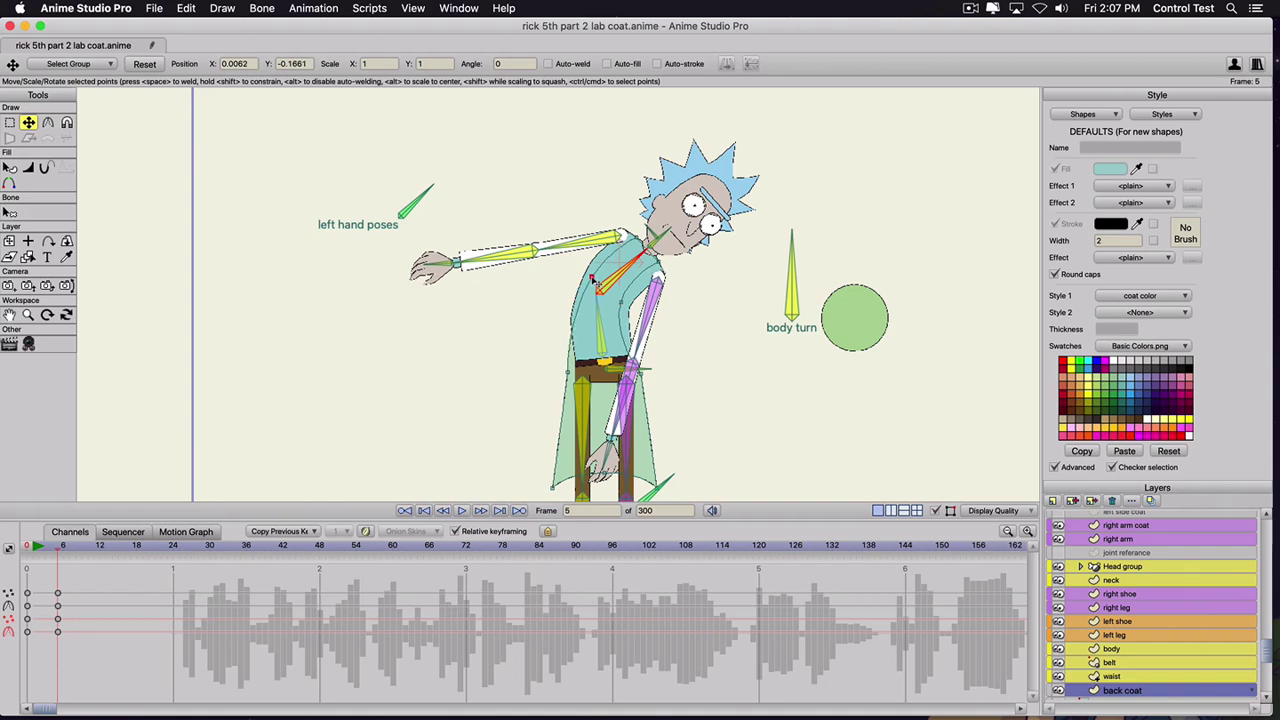
left_click(603, 288)
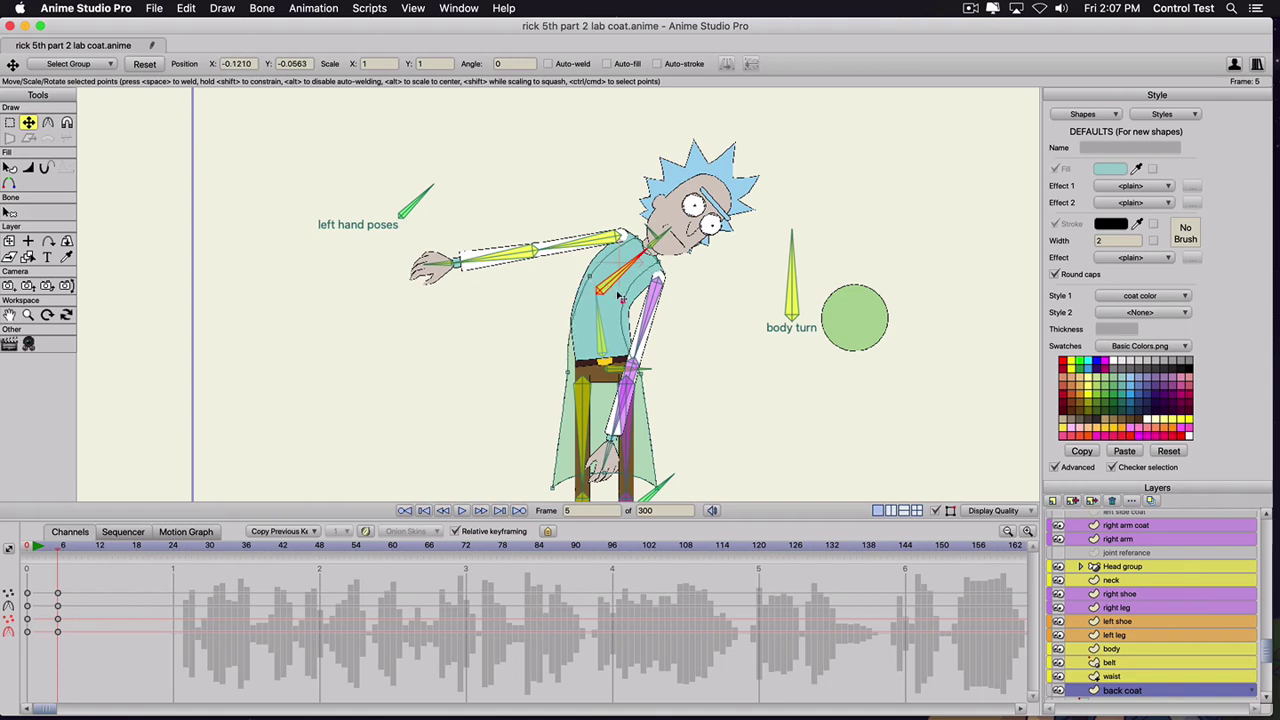
left_click(621, 299)
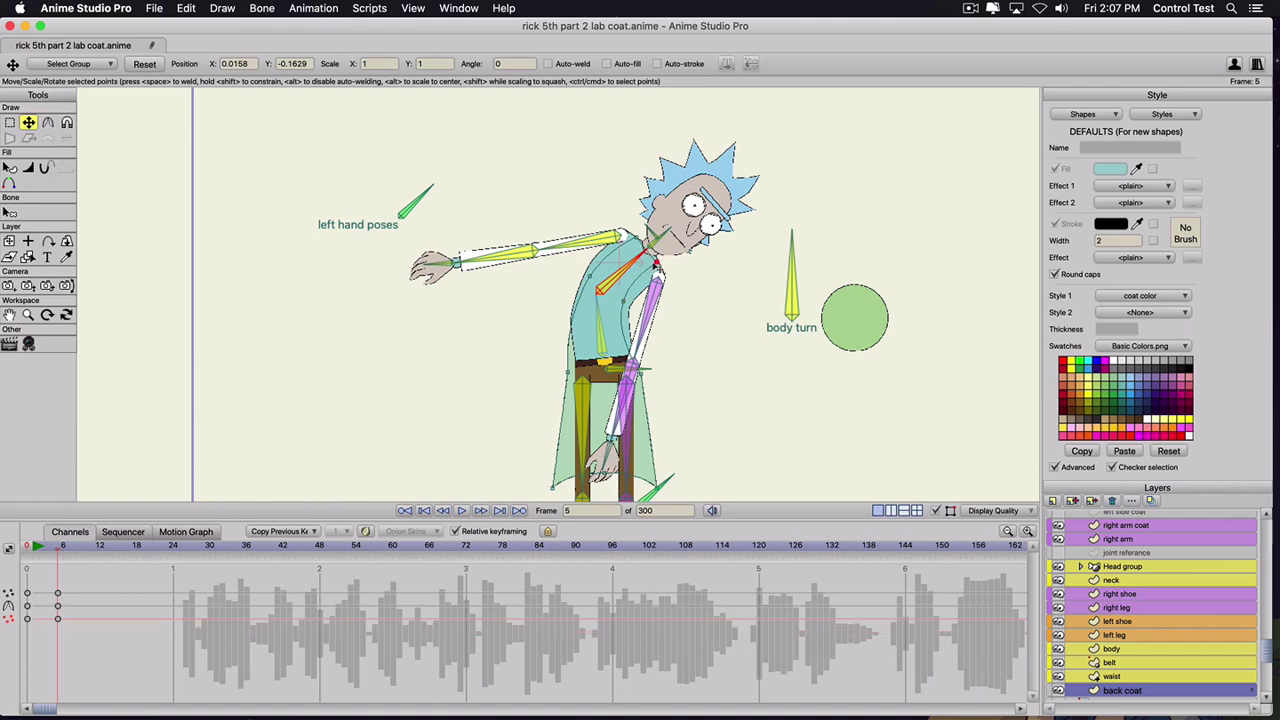
left_click(616, 258)
left_click_drag(615, 266, 643, 273)
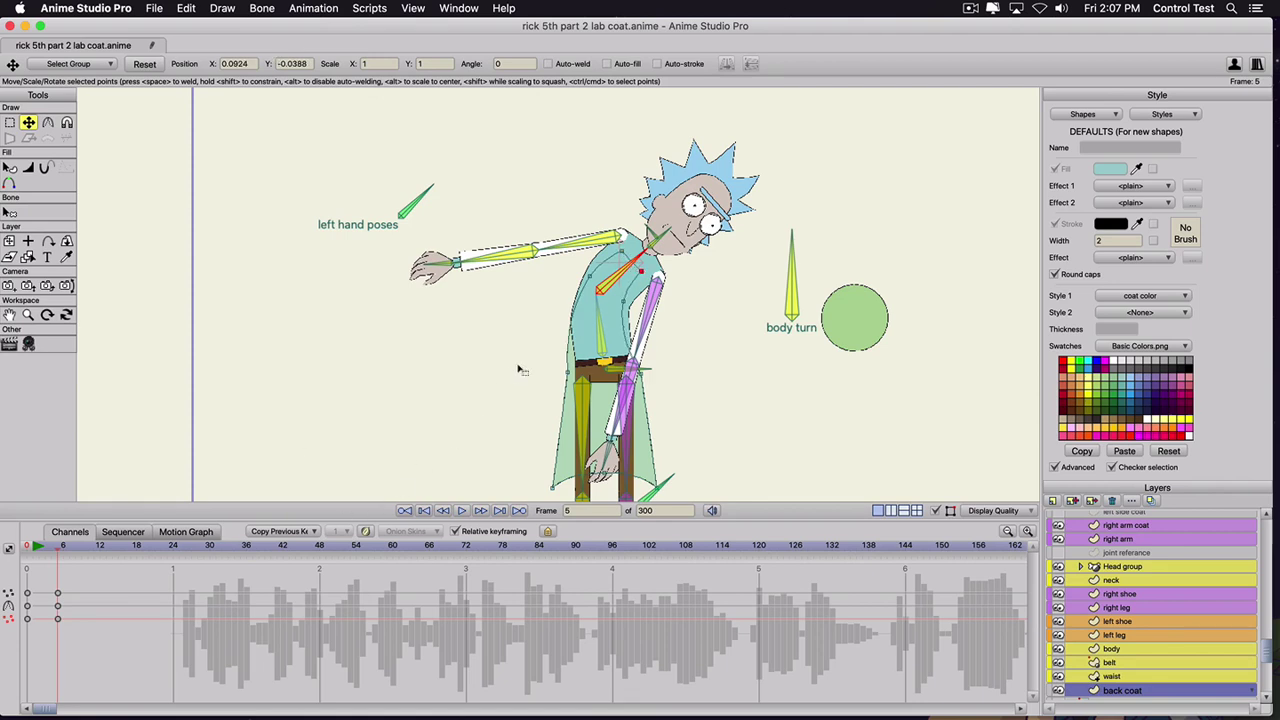
- Select the back coat's four upper points and delete their keyframes at frame 5
key("e")
mouse_move(560, 250)
left_mouse_down()
mouse_move(560, 294)
mouse_move(622, 312)
left_mouse_up()
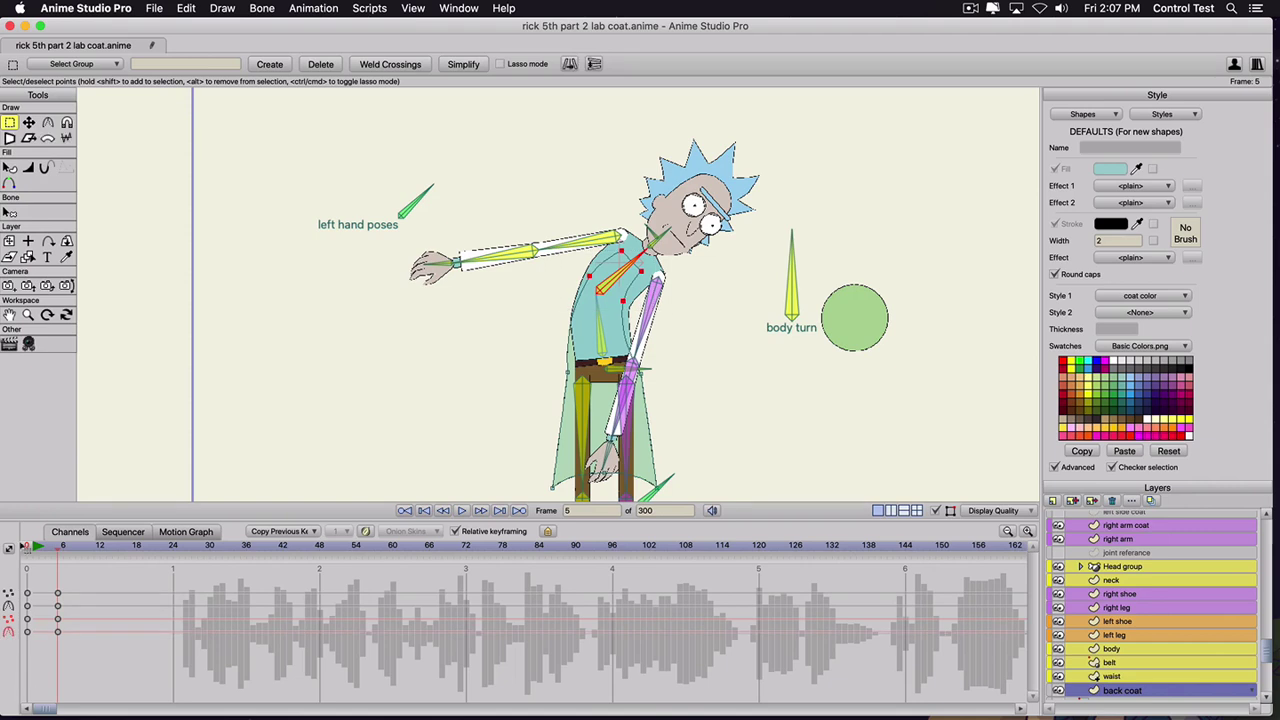
left_click_drag(80, 586, 56, 632)
key("Delete")
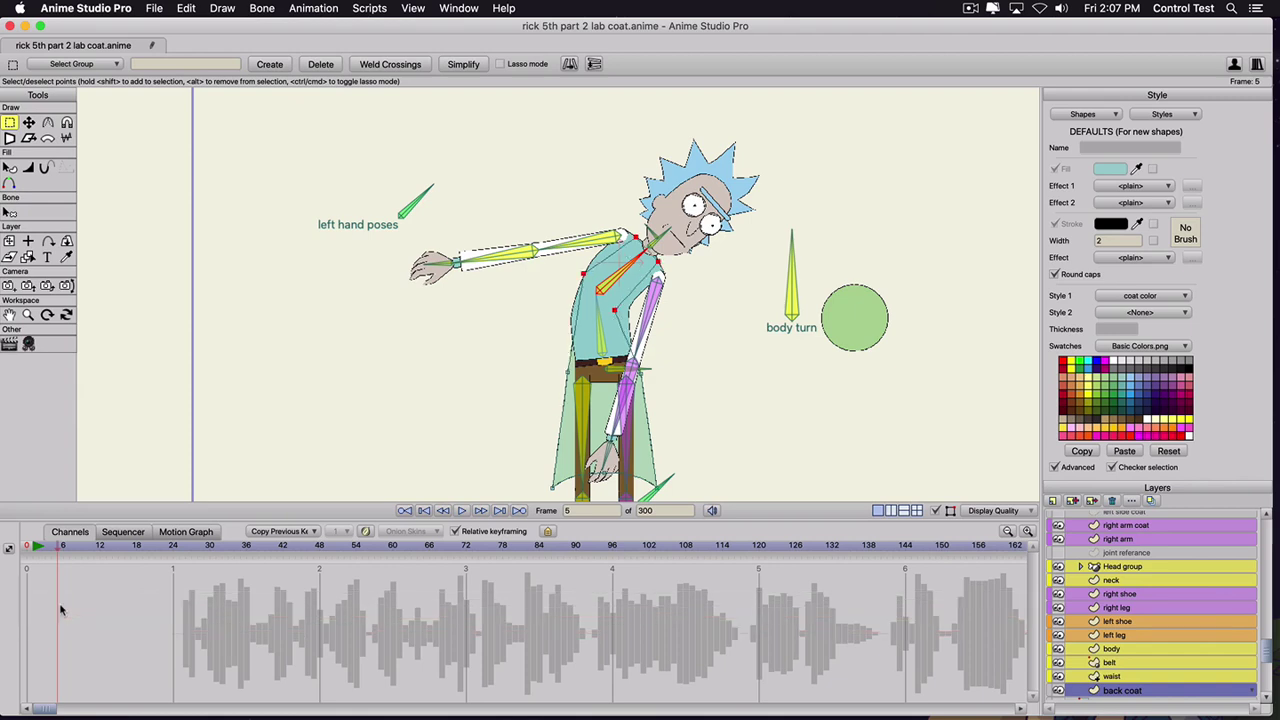
- At frame 0, move the back coat's collar and chest points inward behind the body, and check the shape against the bend at frame 1
left_click(24, 548)
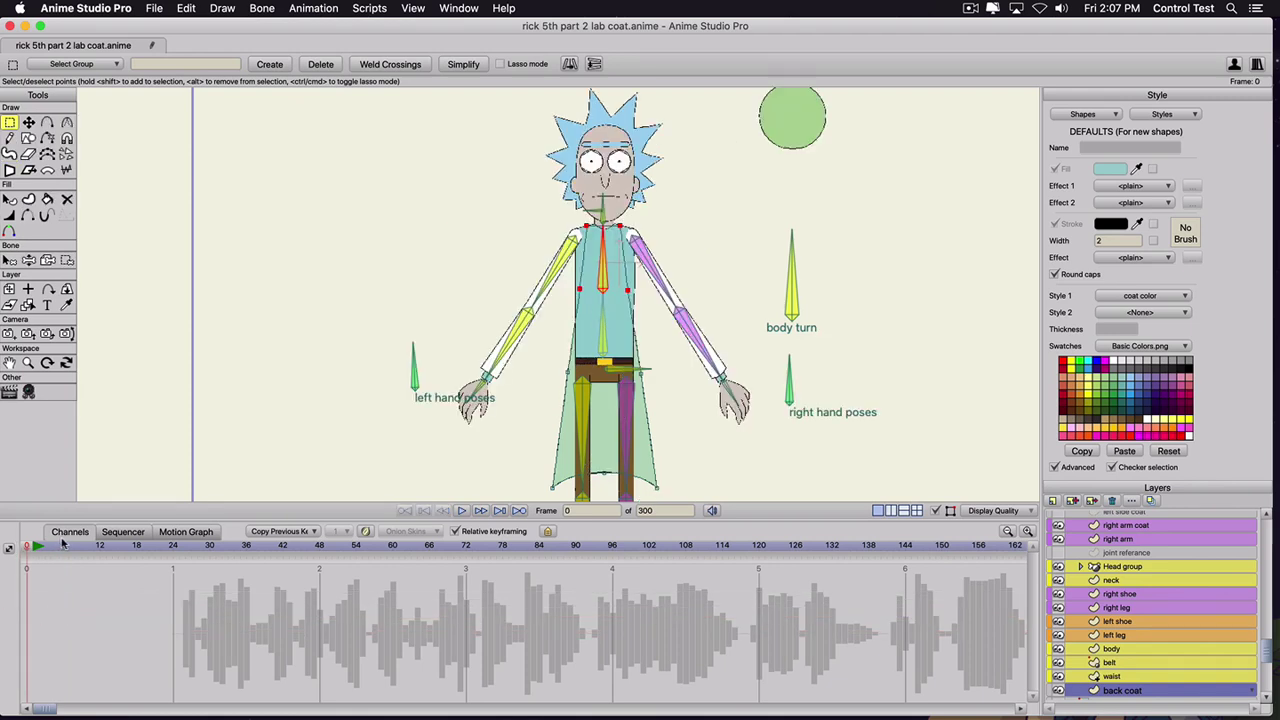
key("super+z")
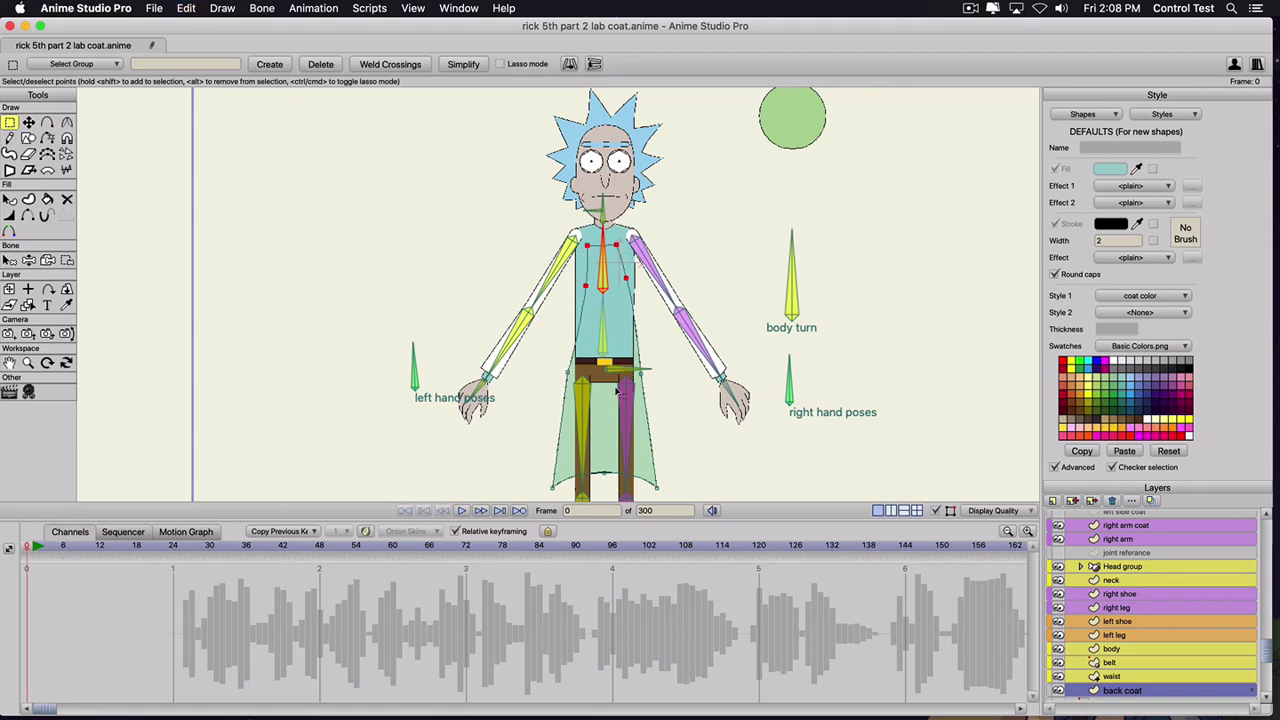
key("t")
left_click(622, 281)
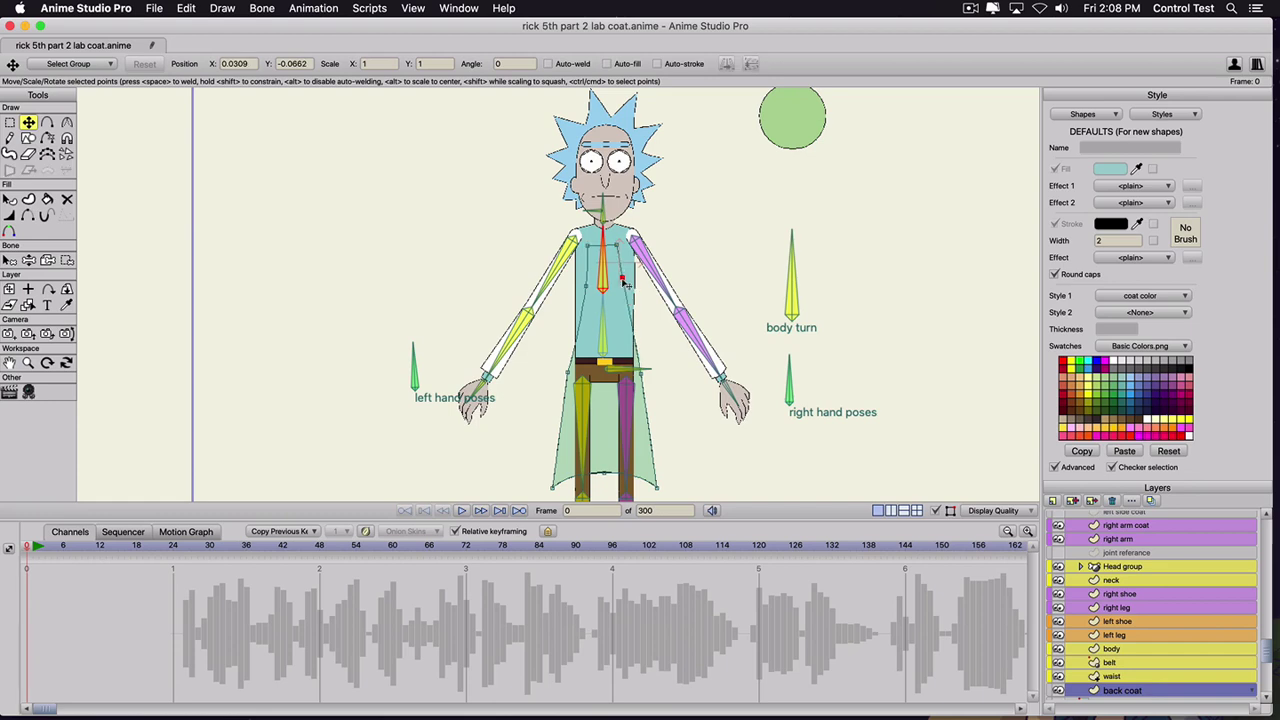
left_click_drag(624, 284, 584, 291)
left_click(590, 250)
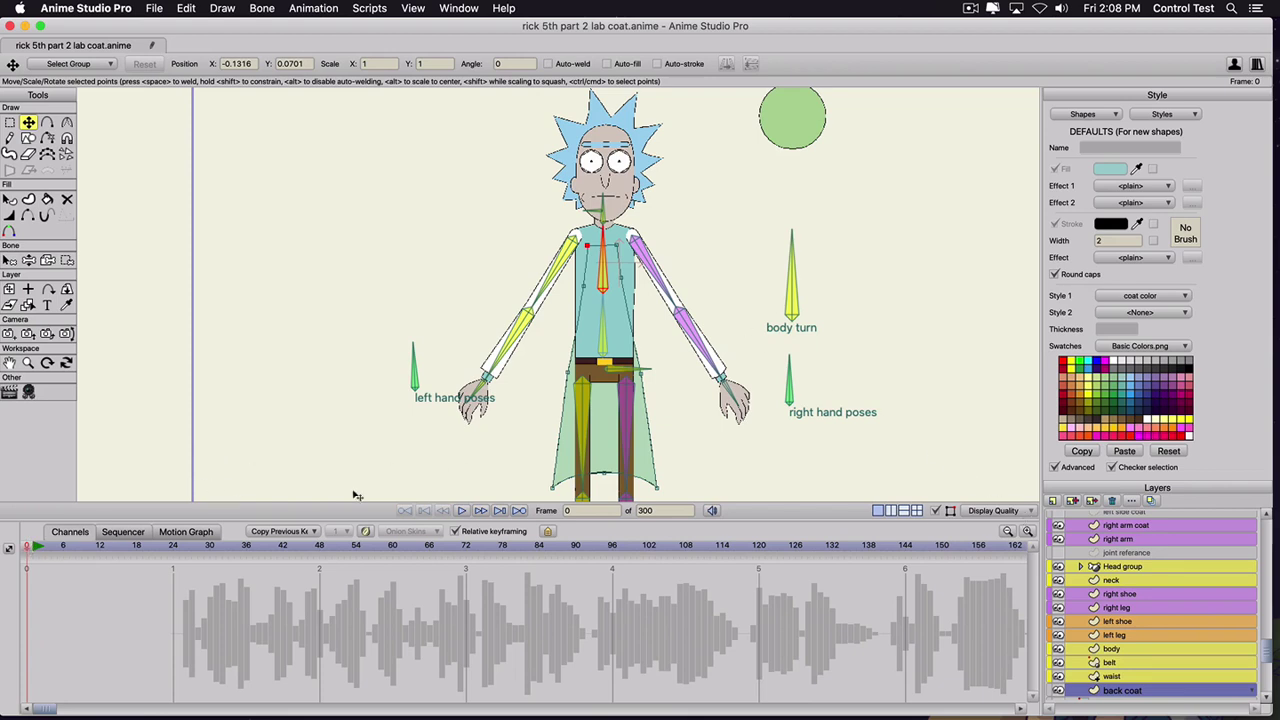
left_click(36, 547)
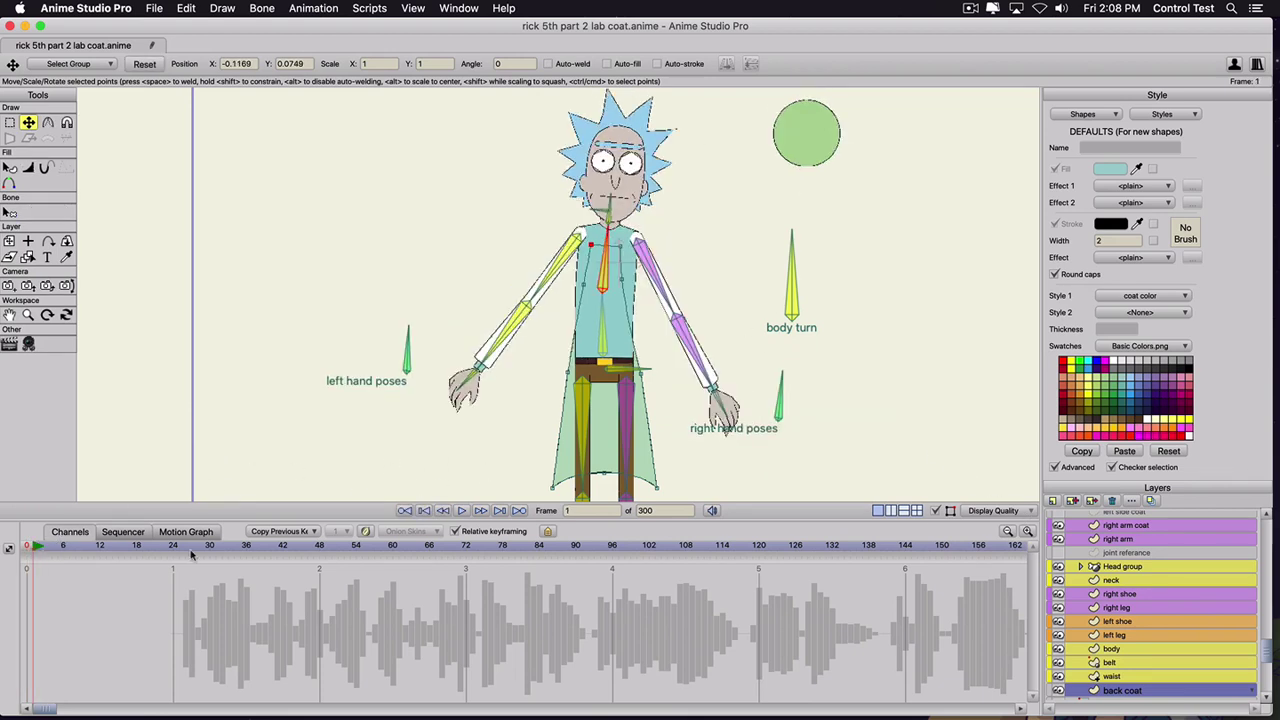
left_click(7, 549)
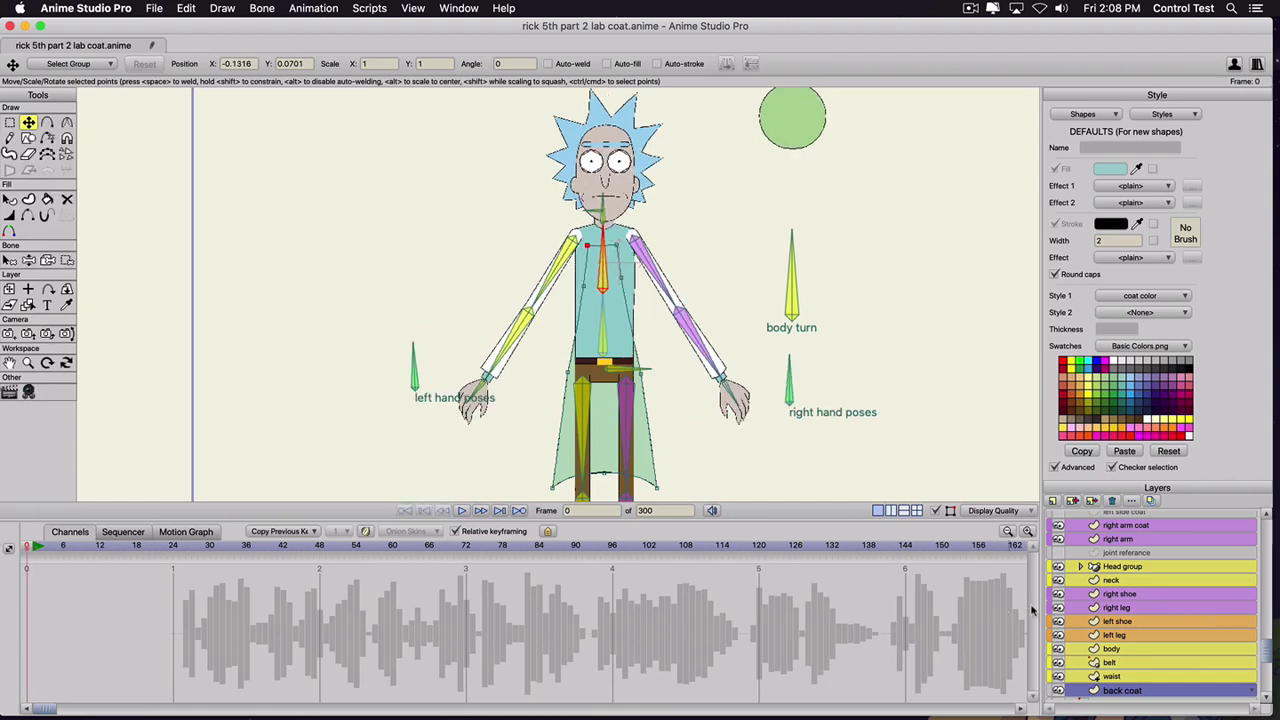
- Select the left side coat layer and make it visible
scroll(1097, 576, "up", 3)
scroll(1096, 575, "up", 1)
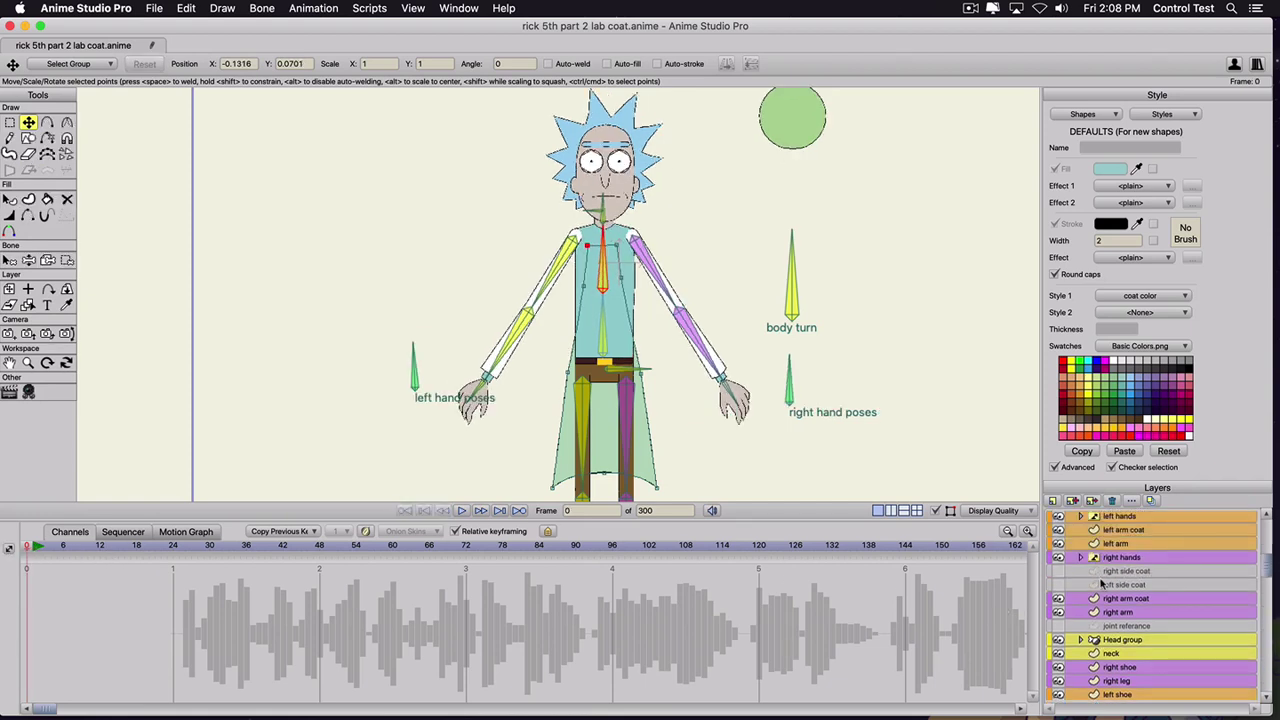
left_click(1104, 585)
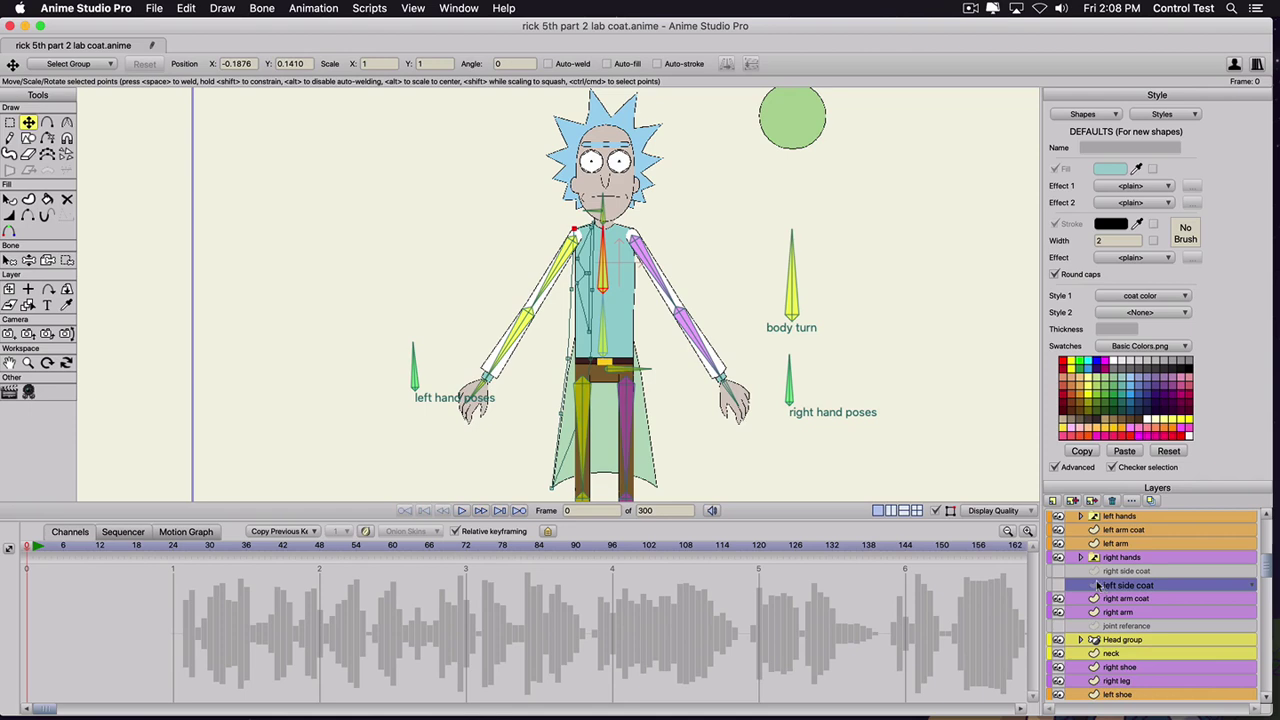
left_click(1058, 585)
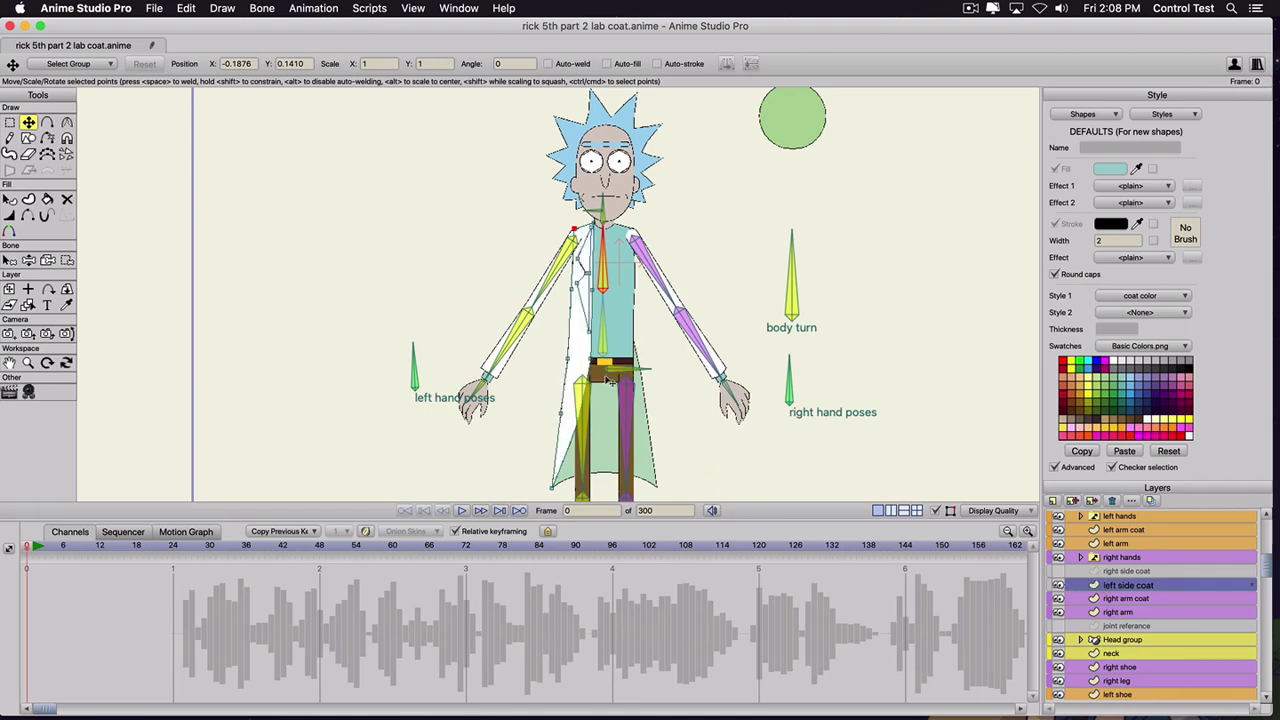
- Bind the left side coat's lower points, from the waist down to the hem, to the horizontal hip bone B1
key("b")
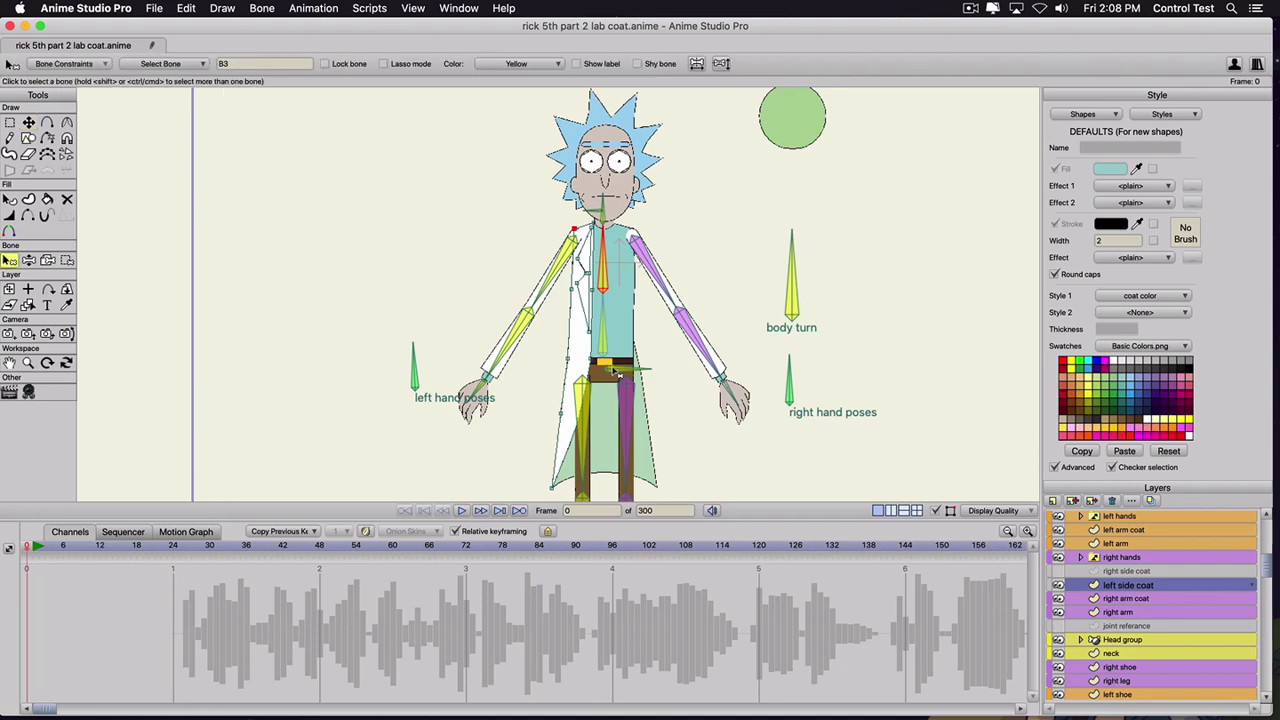
left_click(615, 370)
key("g")
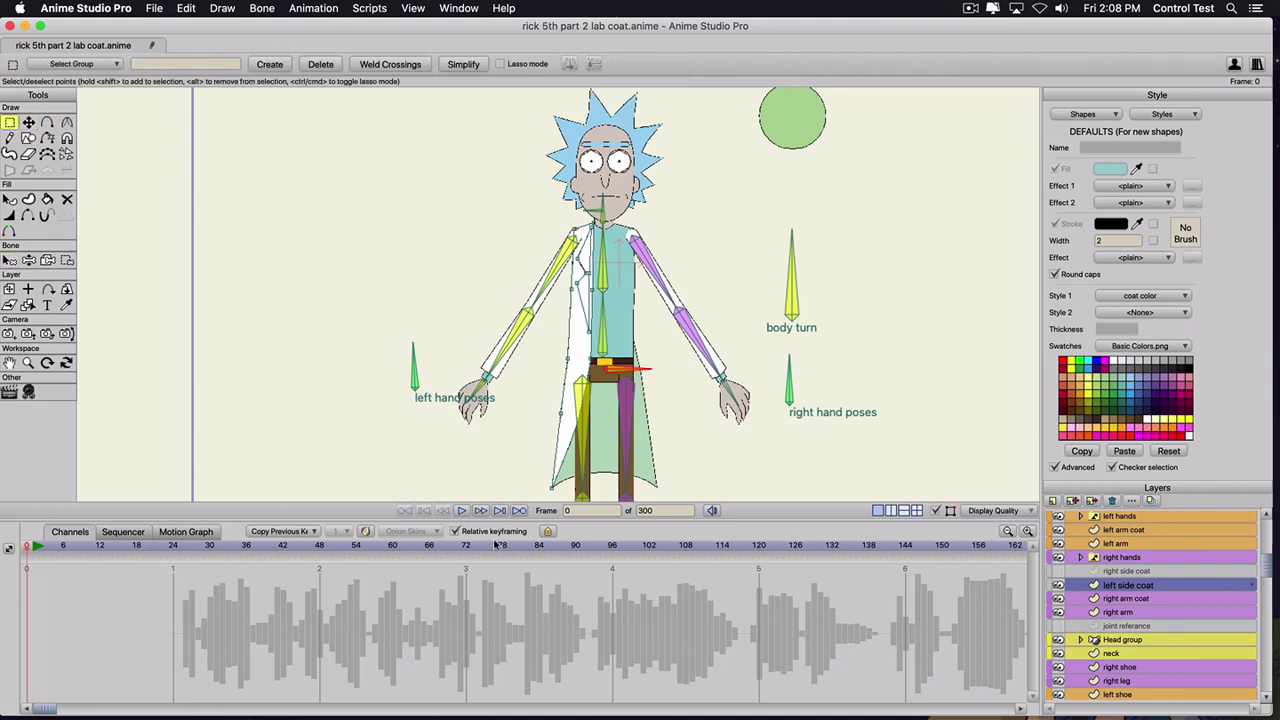
left_click_drag(544, 346, 610, 521)
left_click(66, 260)
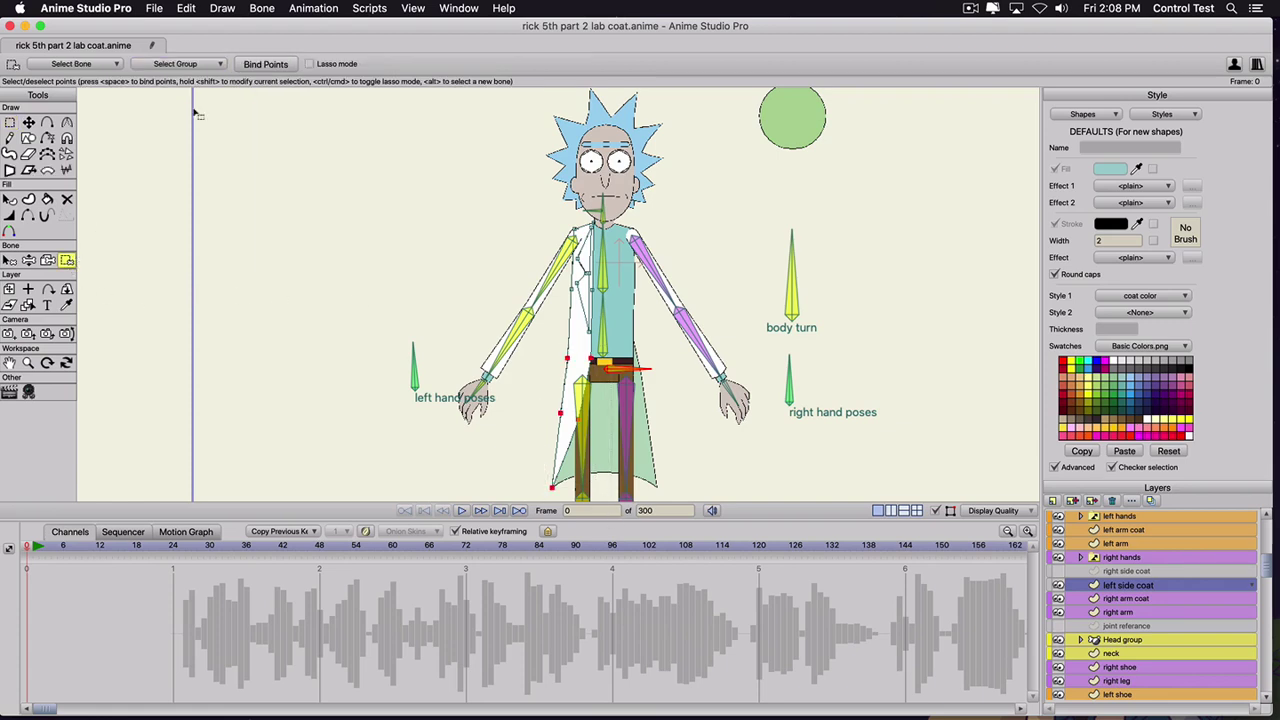
left_click(263, 67)
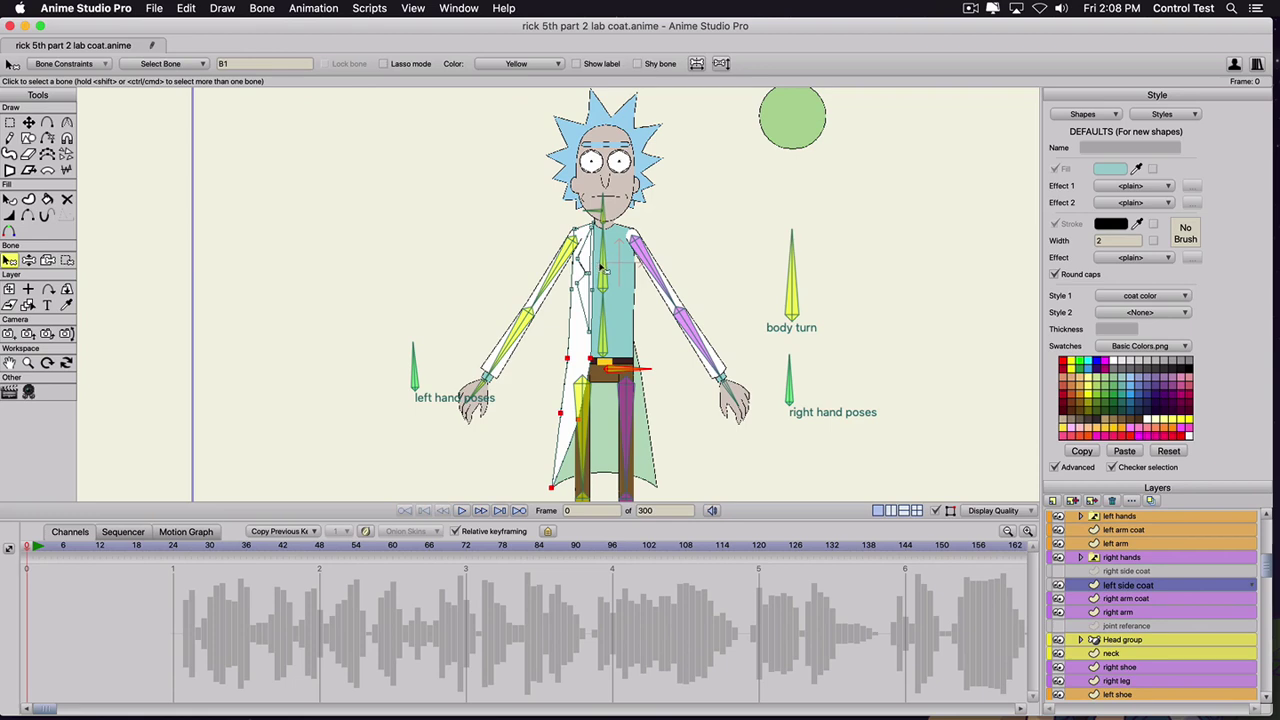
- Bind the left side coat's upper points, from the collar down to the lapel's lower tip, to the upper torso bone B3
left_click(601, 266)
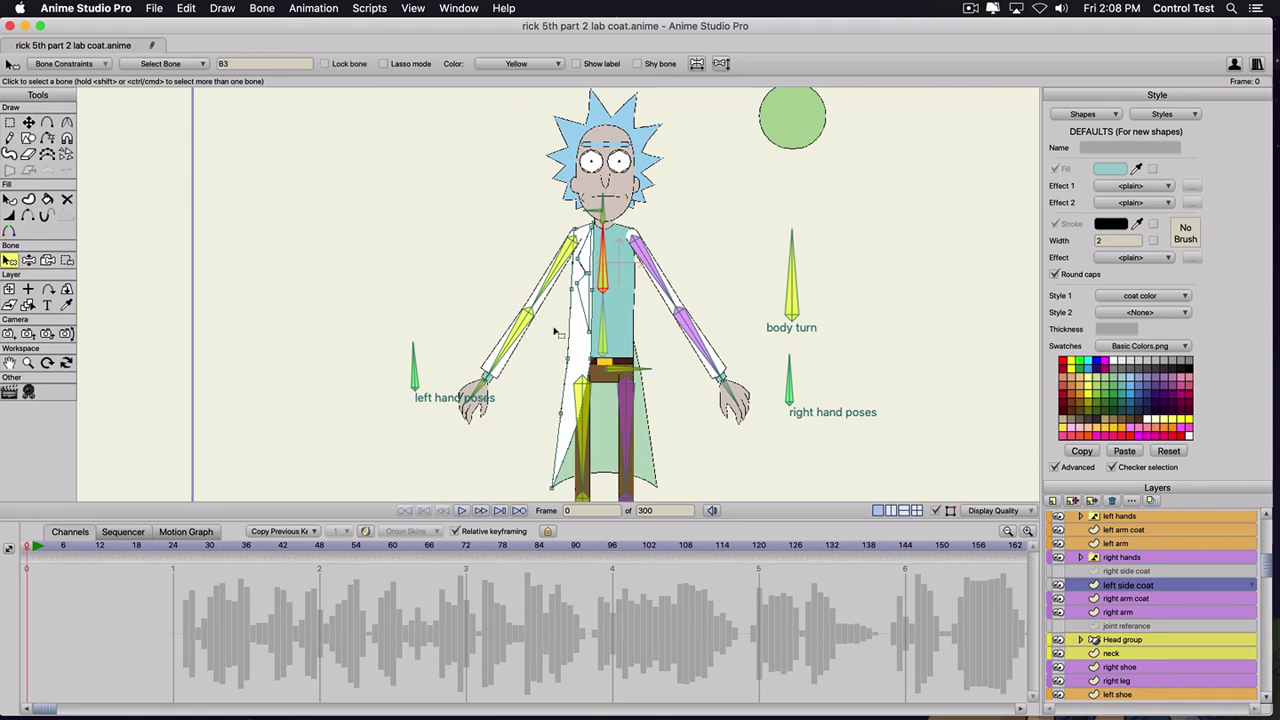
key("g")
left_click_drag(530, 352, 621, 205)
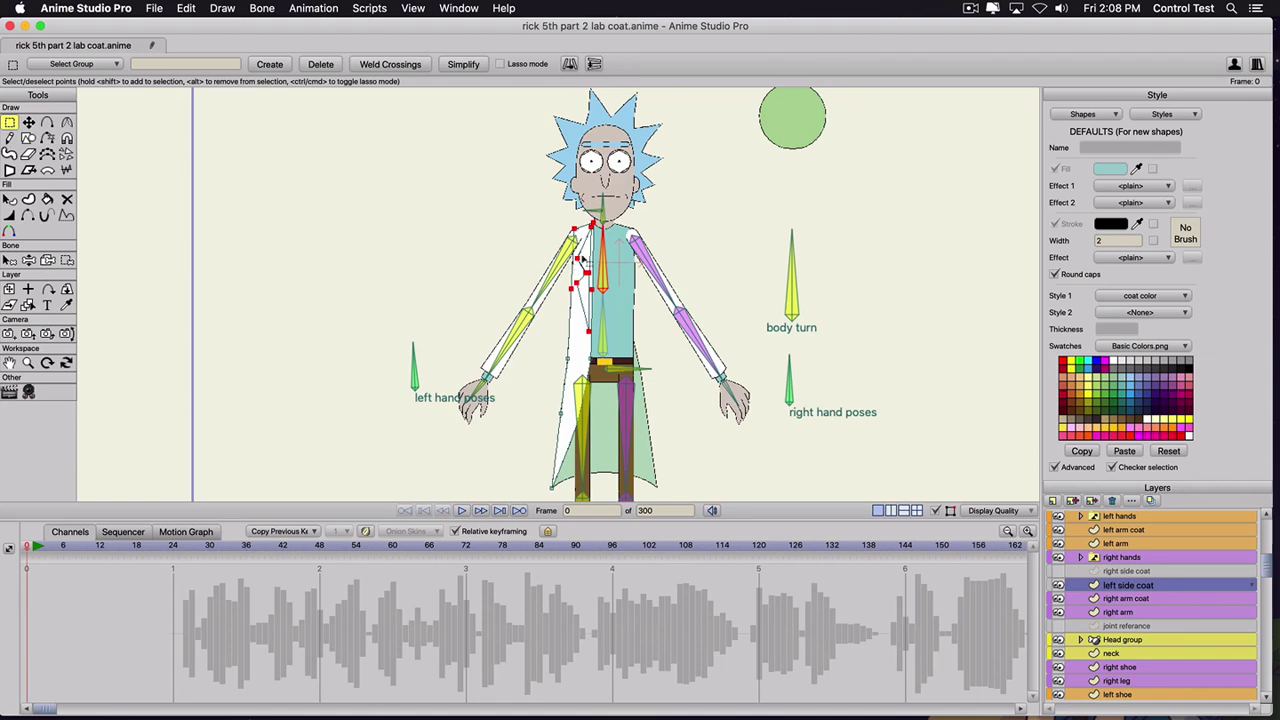
left_click(66, 260)
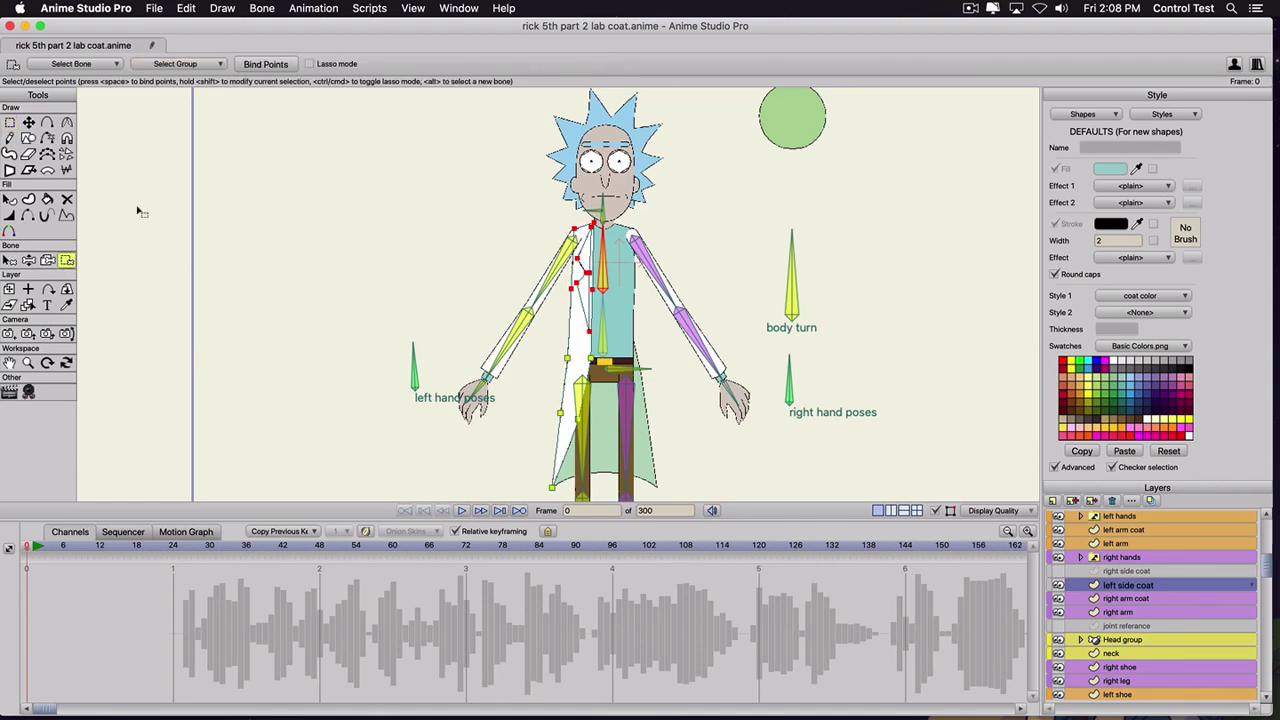
left_click(265, 64)
- Make the right side coat layer visible and bind its upper points, from collar to the lapel's lower tip, to upper torso bone B3
left_click(1057, 572)
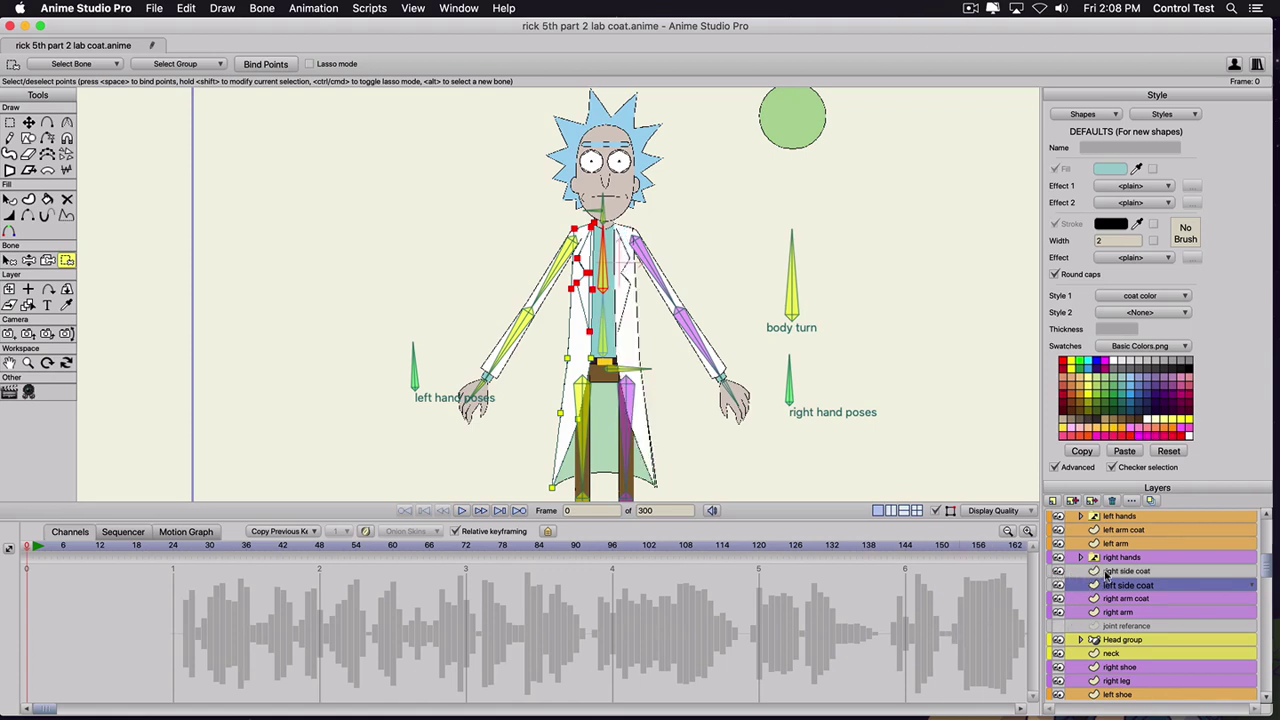
left_click(1106, 572)
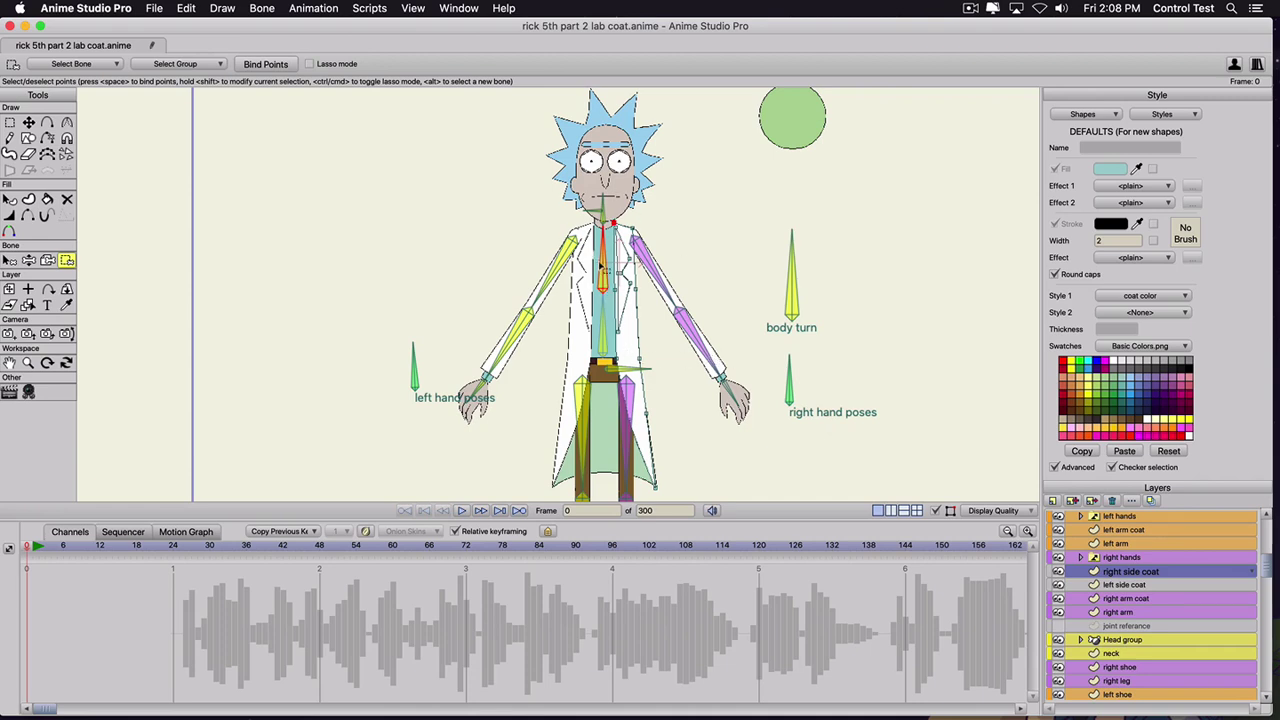
key("g")
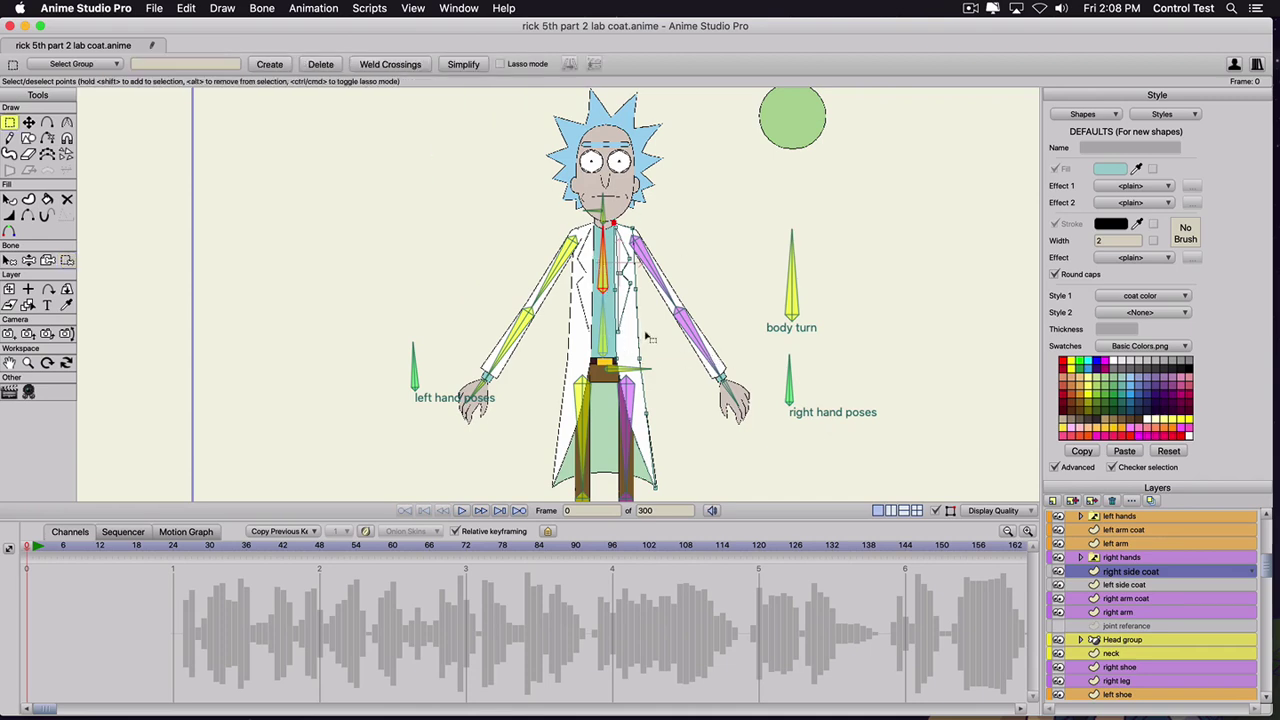
left_click_drag(650, 346, 588, 214)
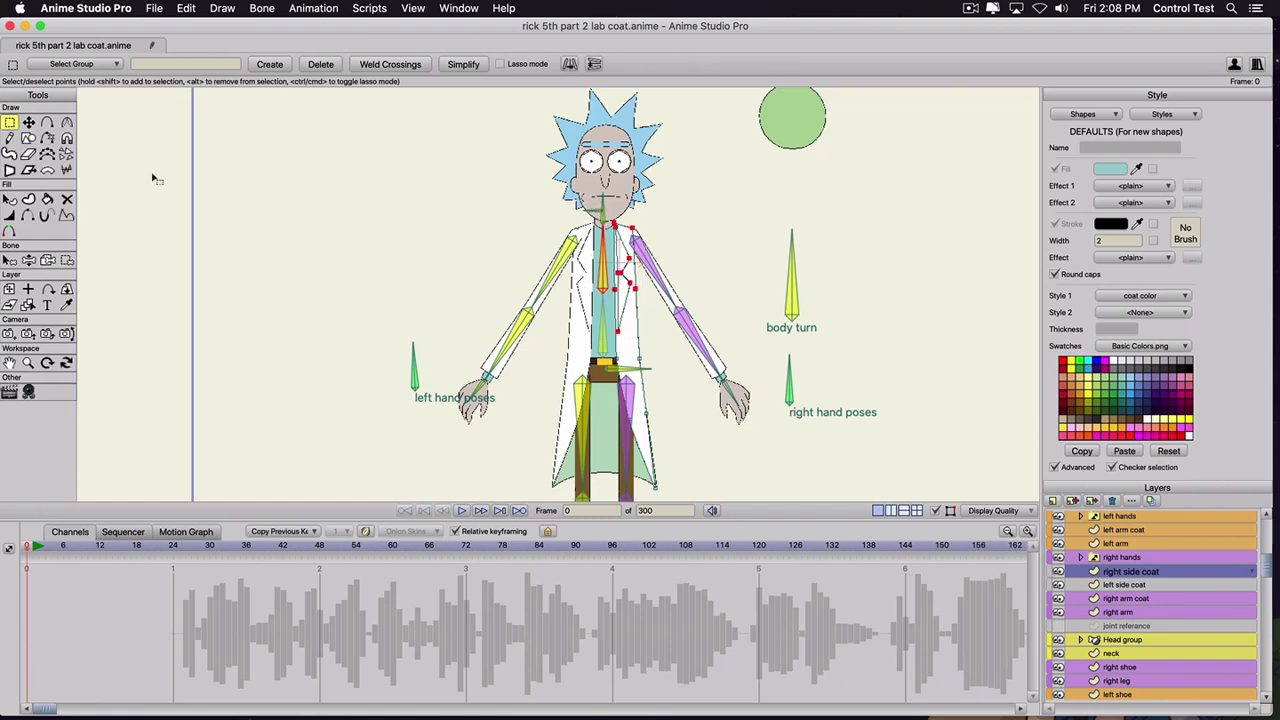
left_click(66, 260)
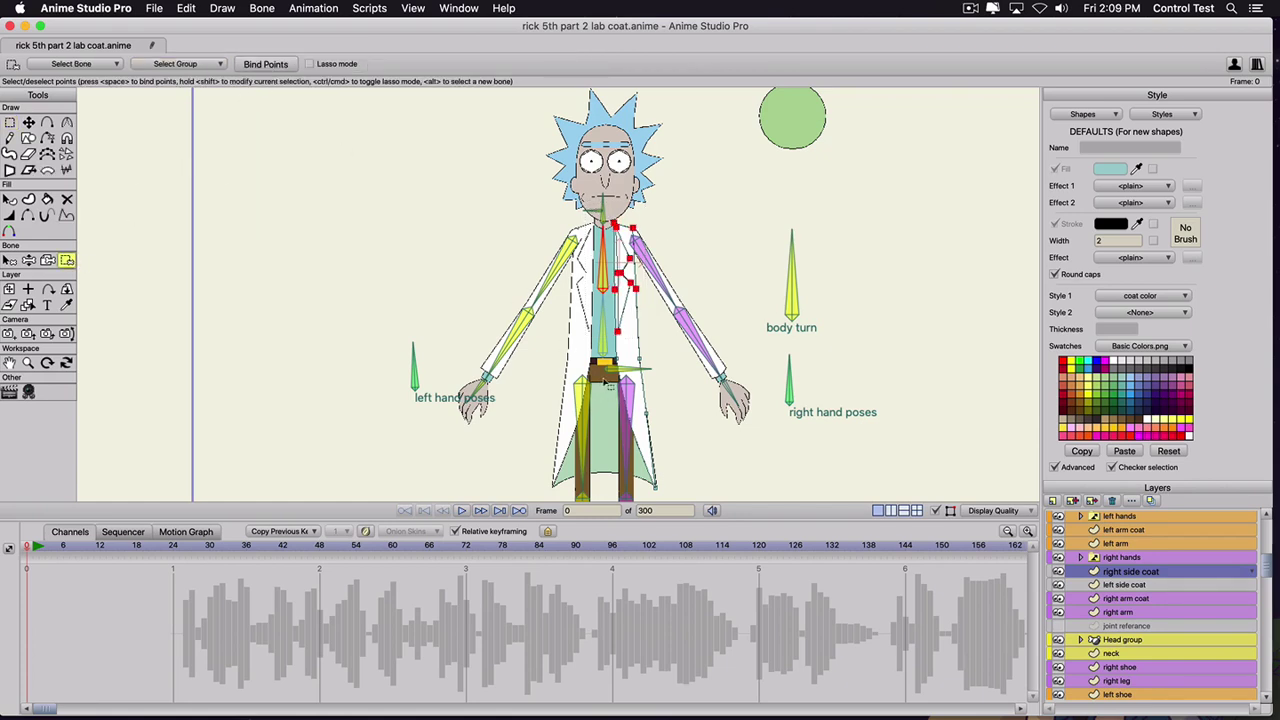
- Bind the right side coat's lower points, from the waist down to the hem, to the horizontal hip bone B1
key("b")
left_click(618, 370)
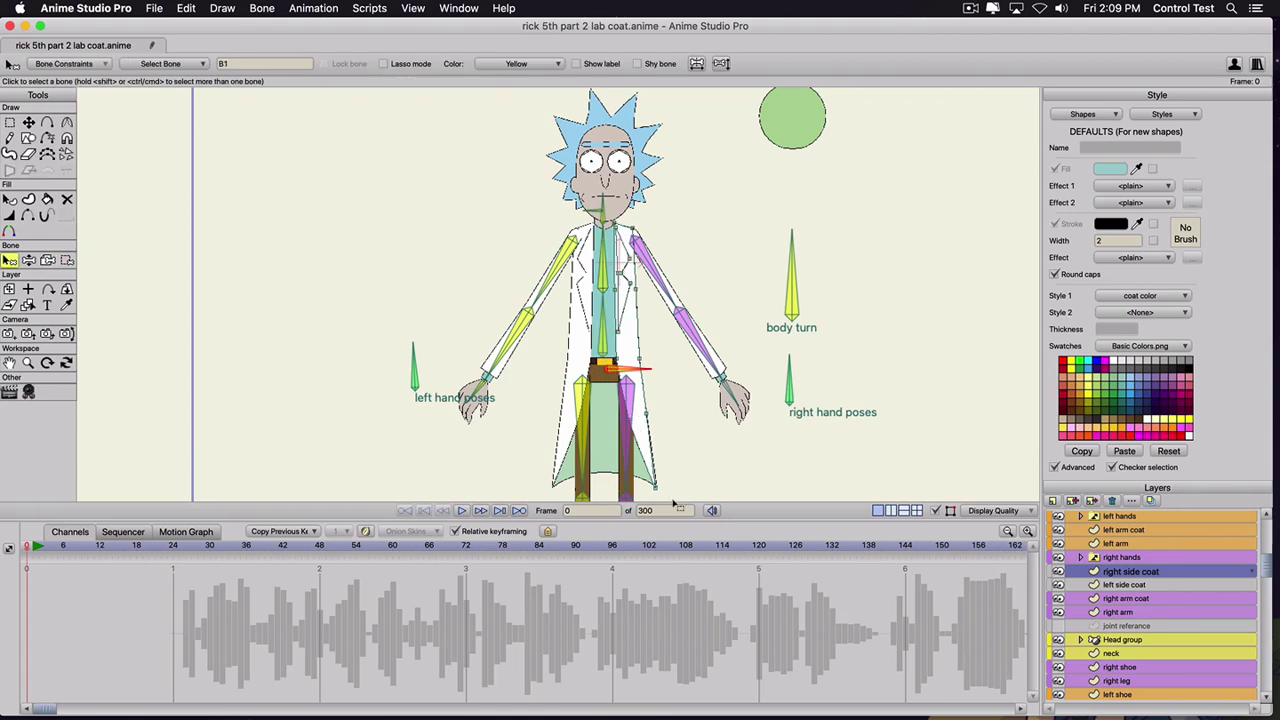
key("g")
left_click_drag(677, 504, 596, 346)
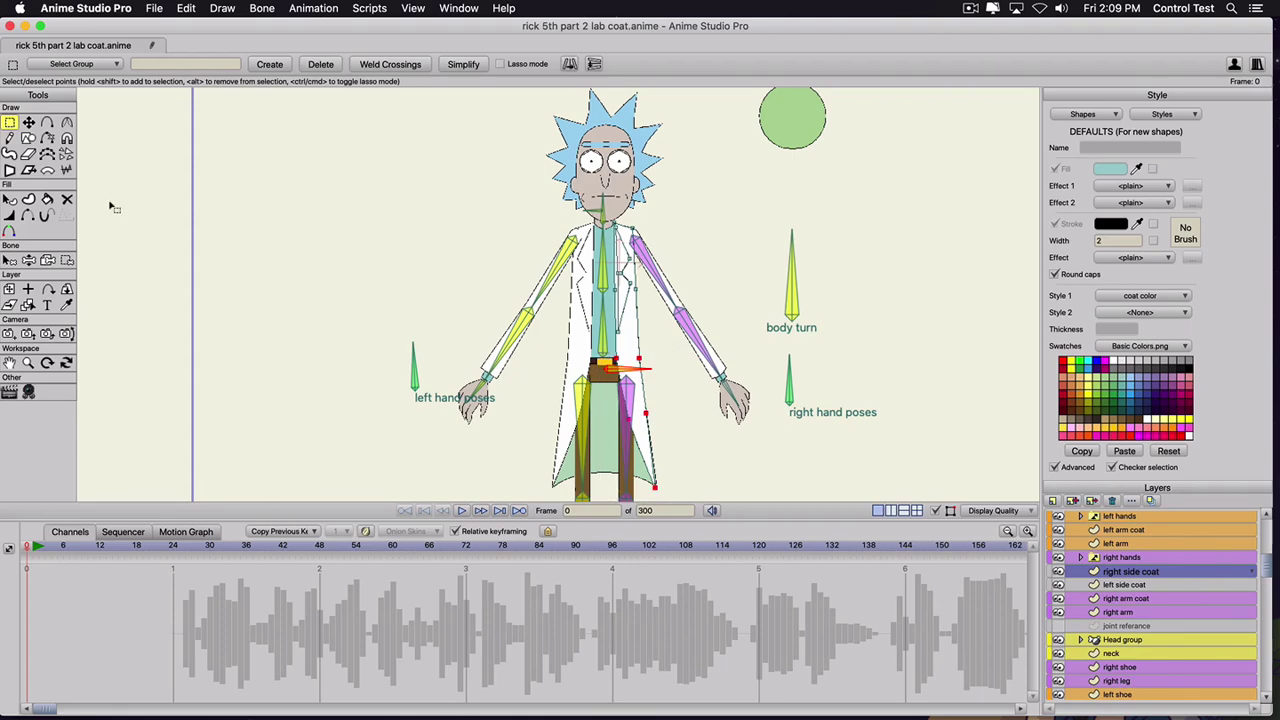
left_click(66, 260)
- Test-bend the torso bones at frame 0 to check how both front coat sides follow the body
scroll(482, 228, "down", 2)
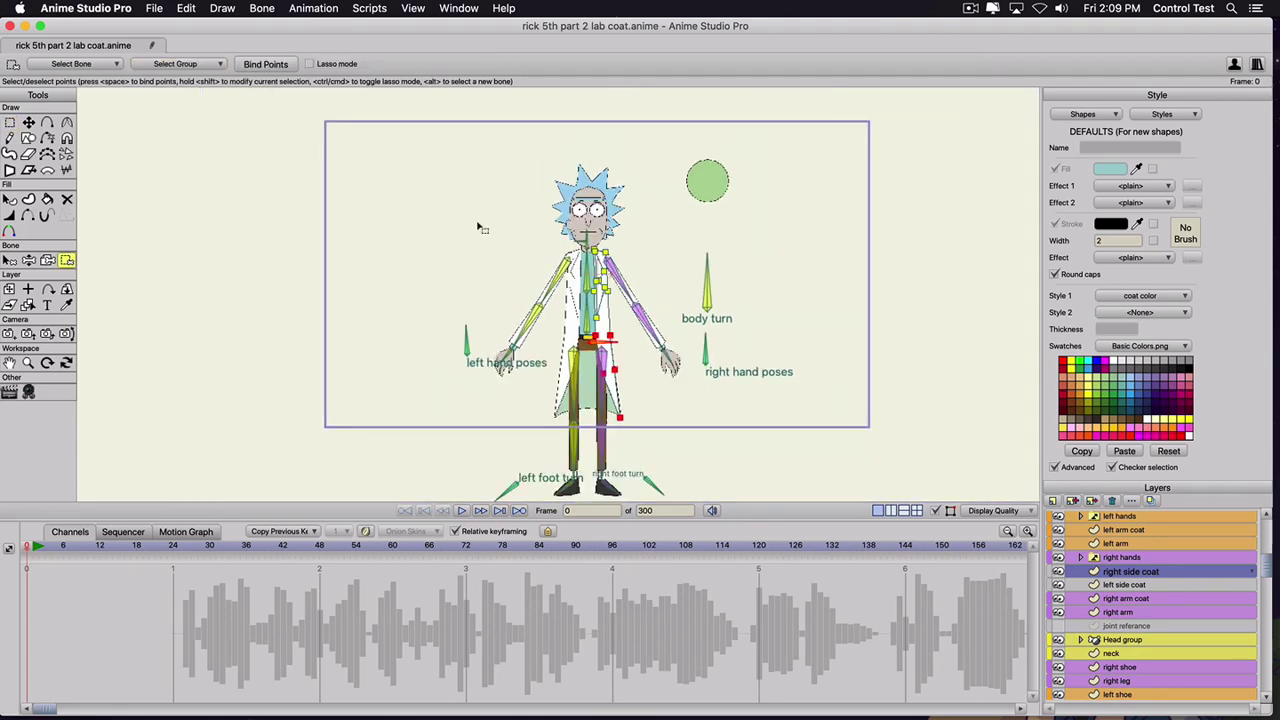
scroll(478, 228, "up", 2)
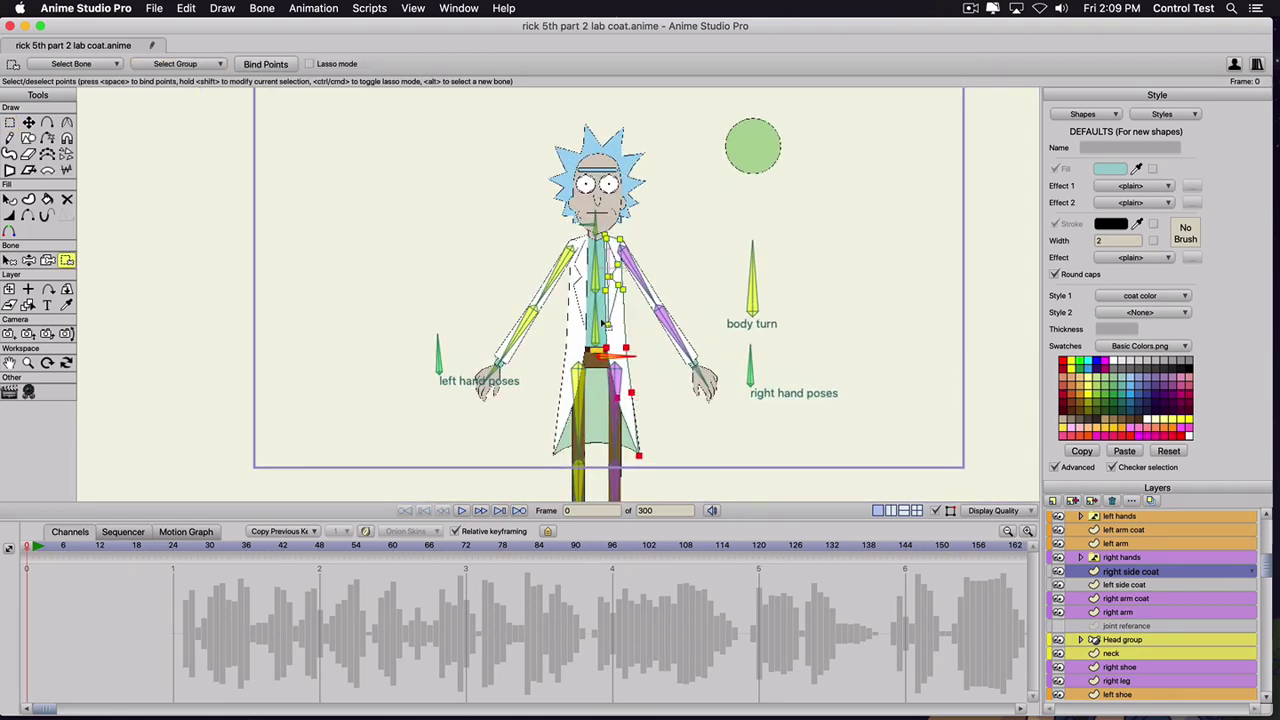
key("z")
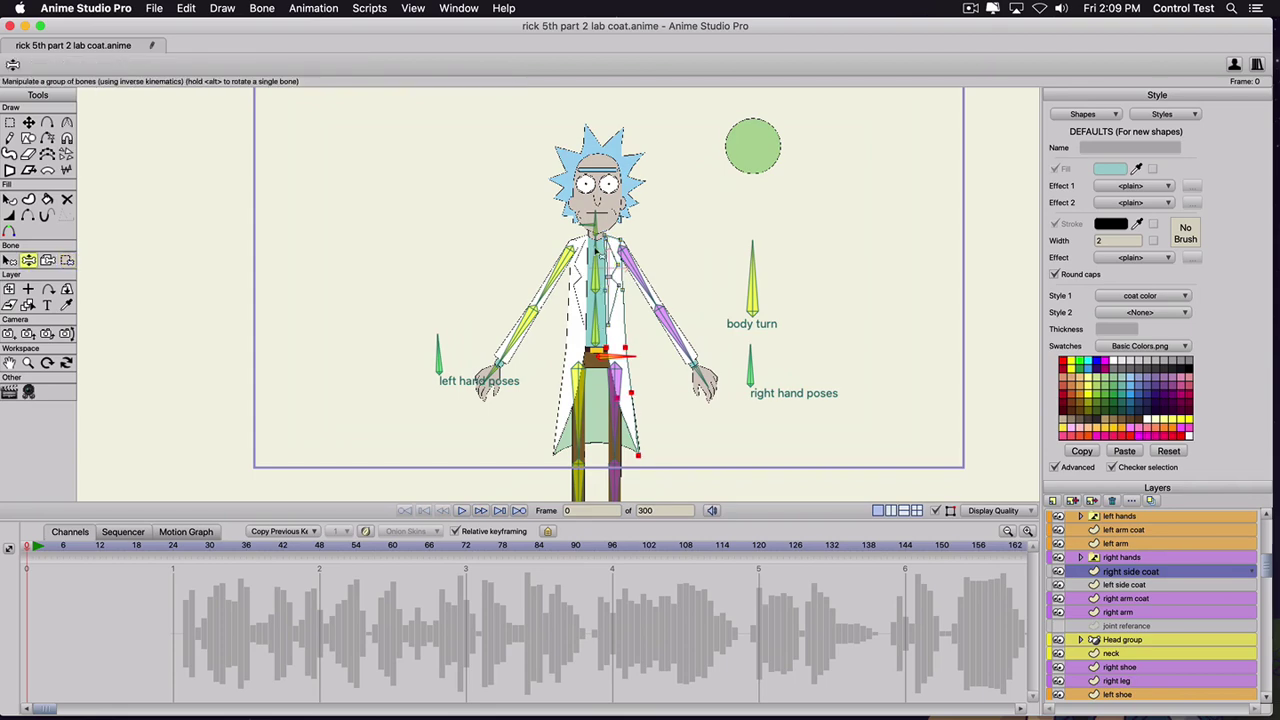
left_click_drag(597, 241, 616, 170)
scroll(577, 234, "up", 5)
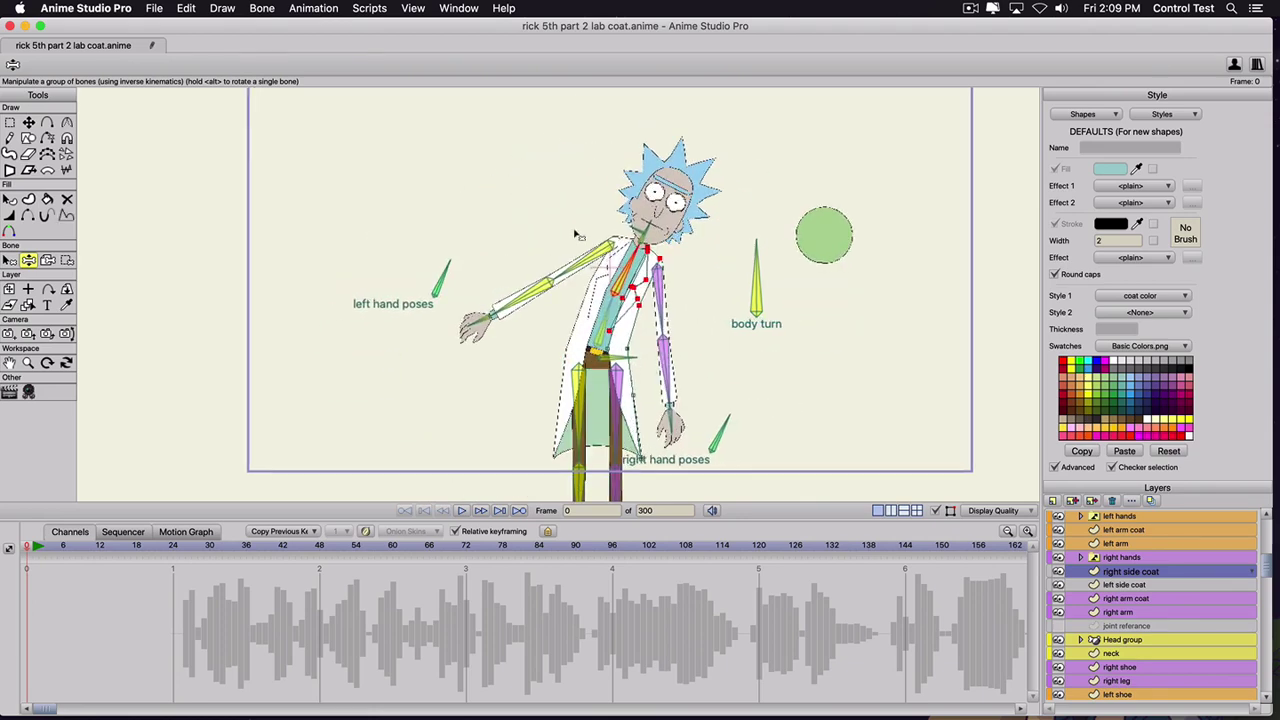
left_click_drag(660, 273, 589, 199)
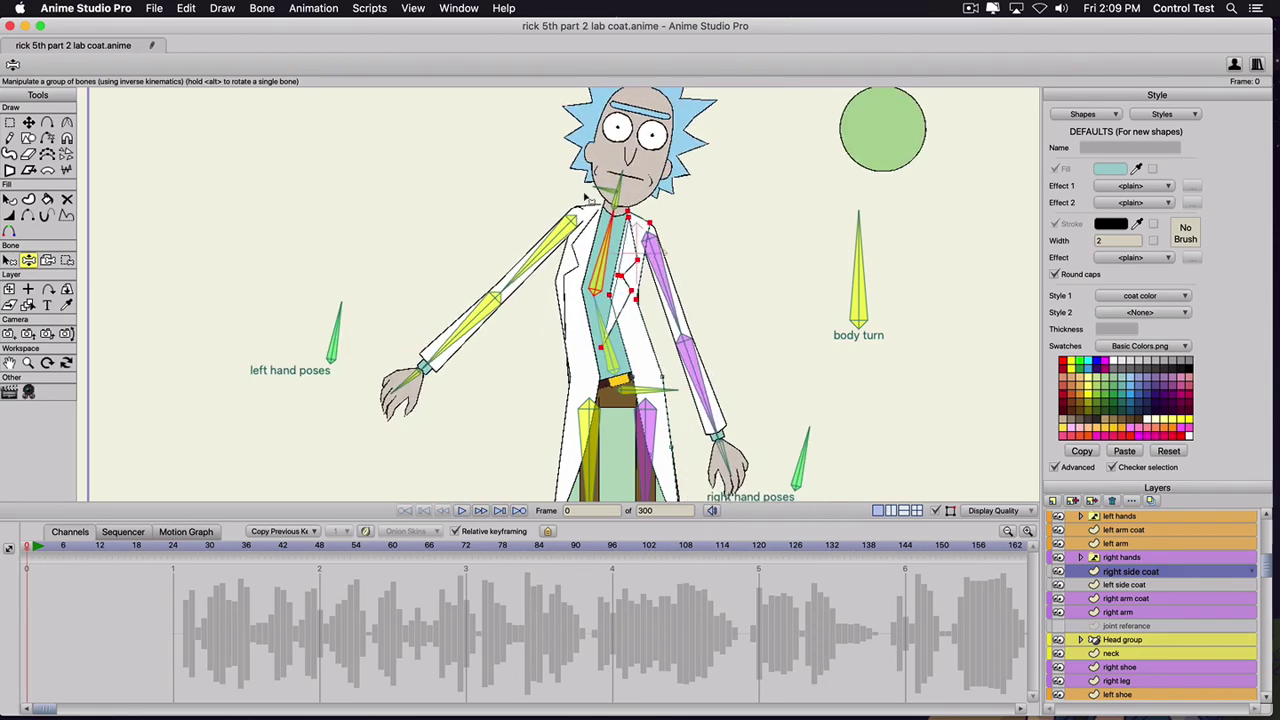
- Compare the coat's shape at frames 0 and 6, and go to the Rick Sanchez layer's bend keyframe at frame 5
key("g")
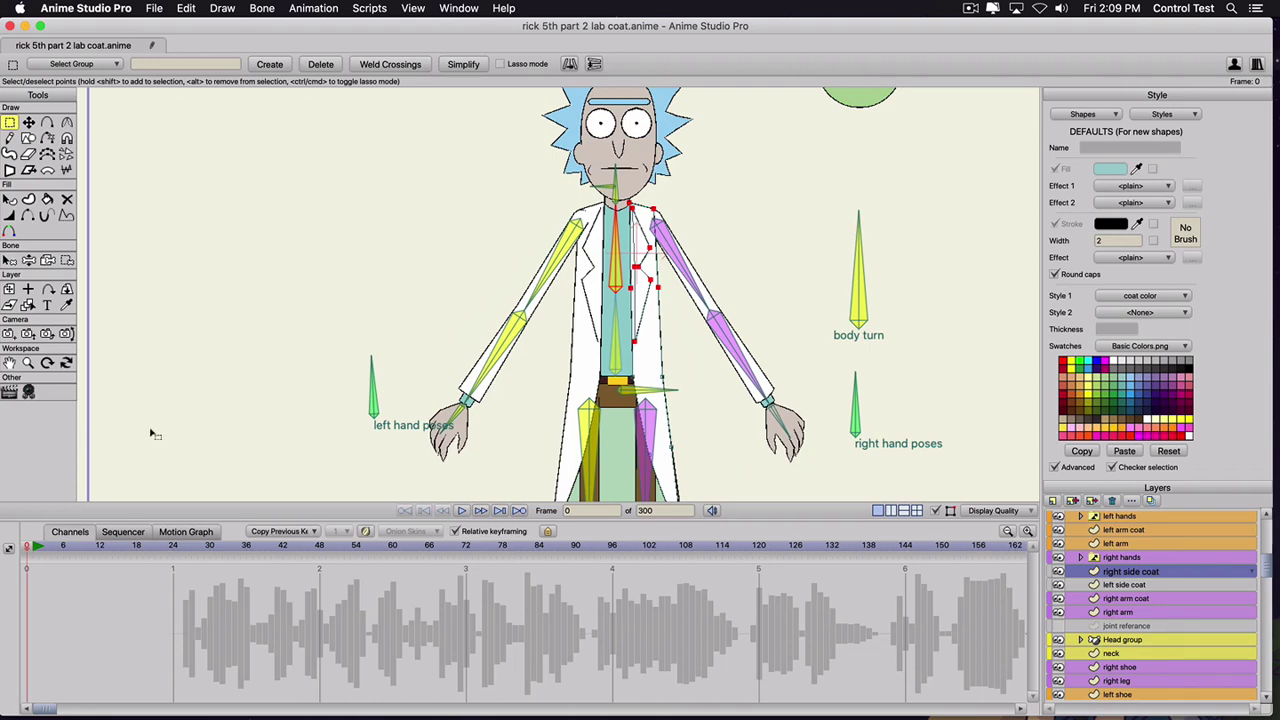
left_click(62, 548)
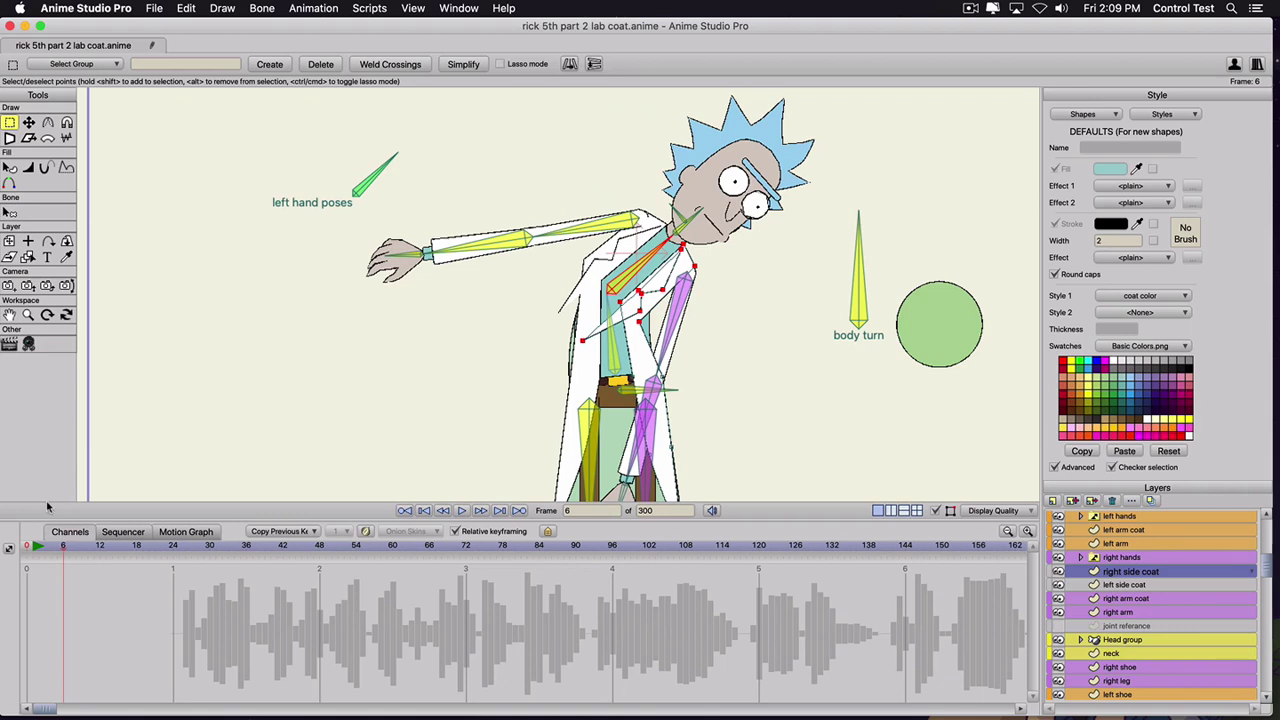
left_click(26, 550)
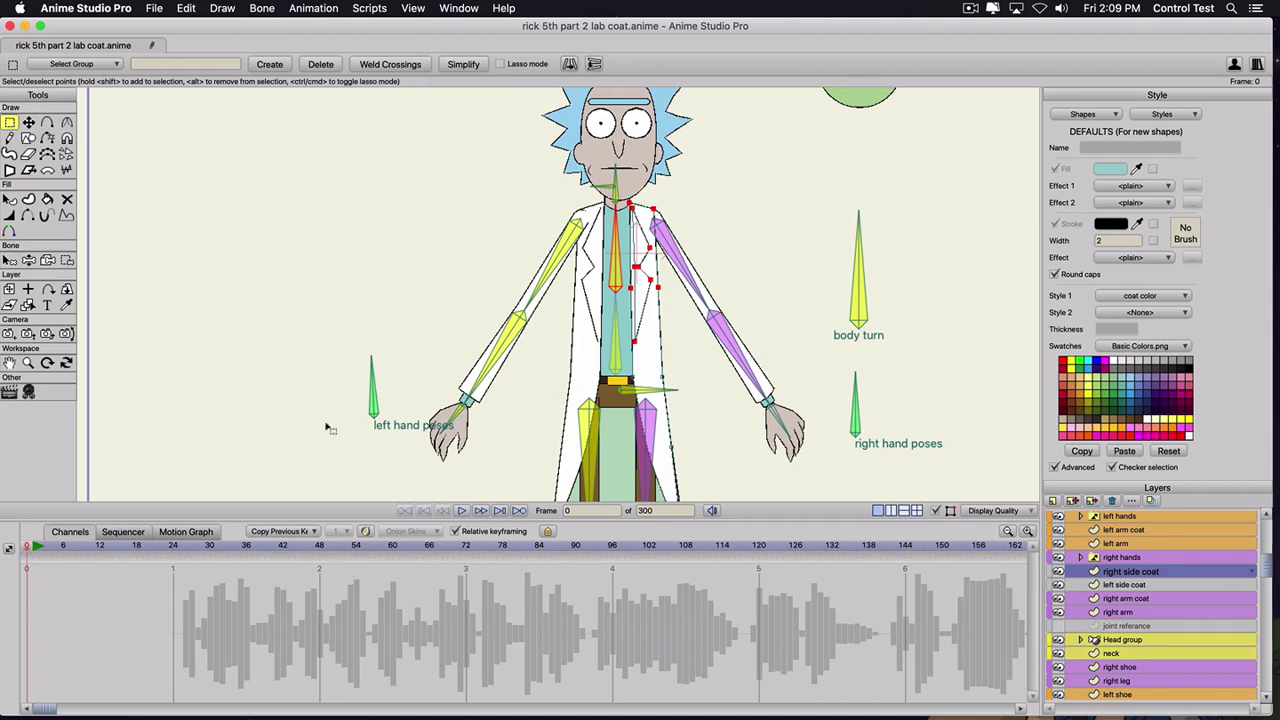
left_click(63, 548)
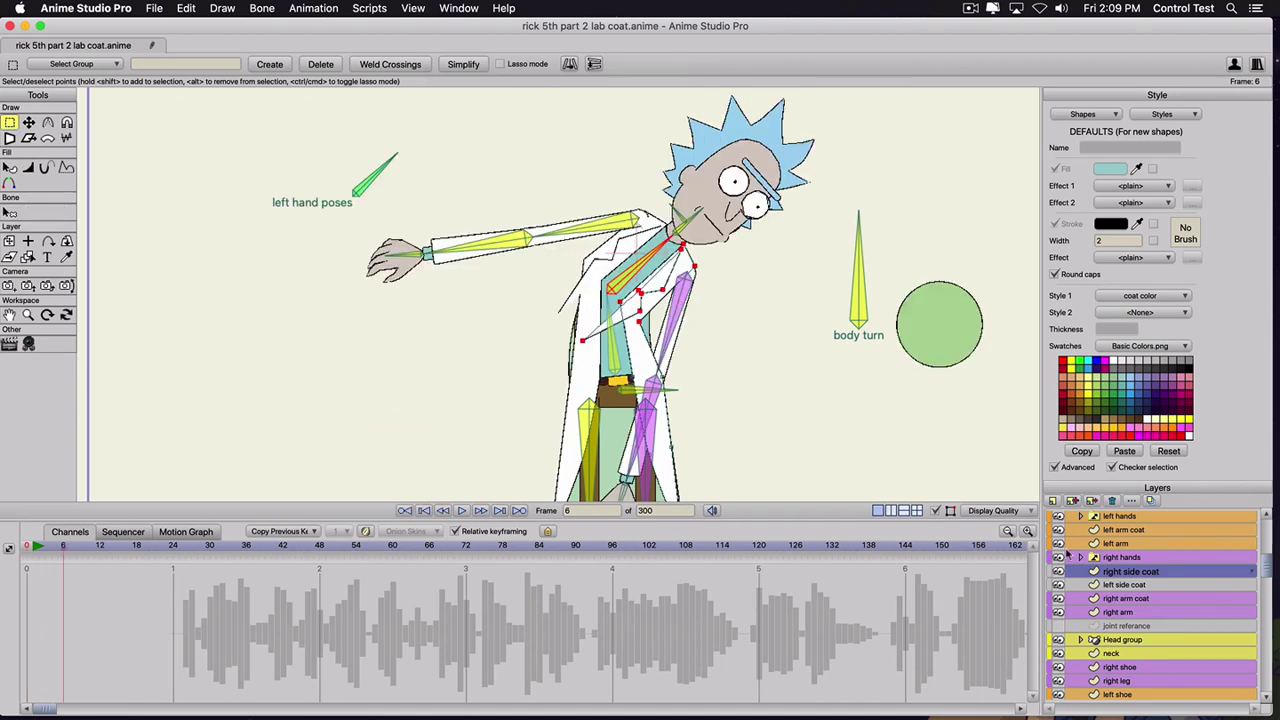
scroll(1067, 553, "up", 1)
left_click(1099, 533)
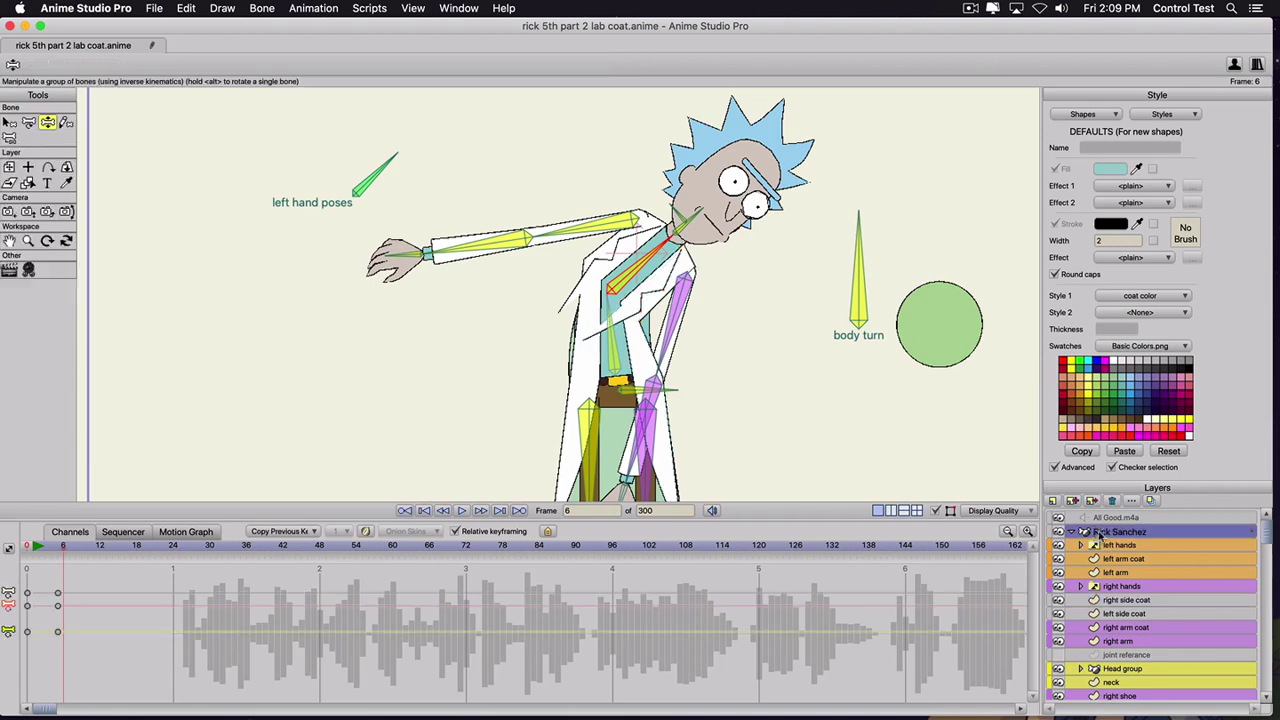
left_click(58, 552)
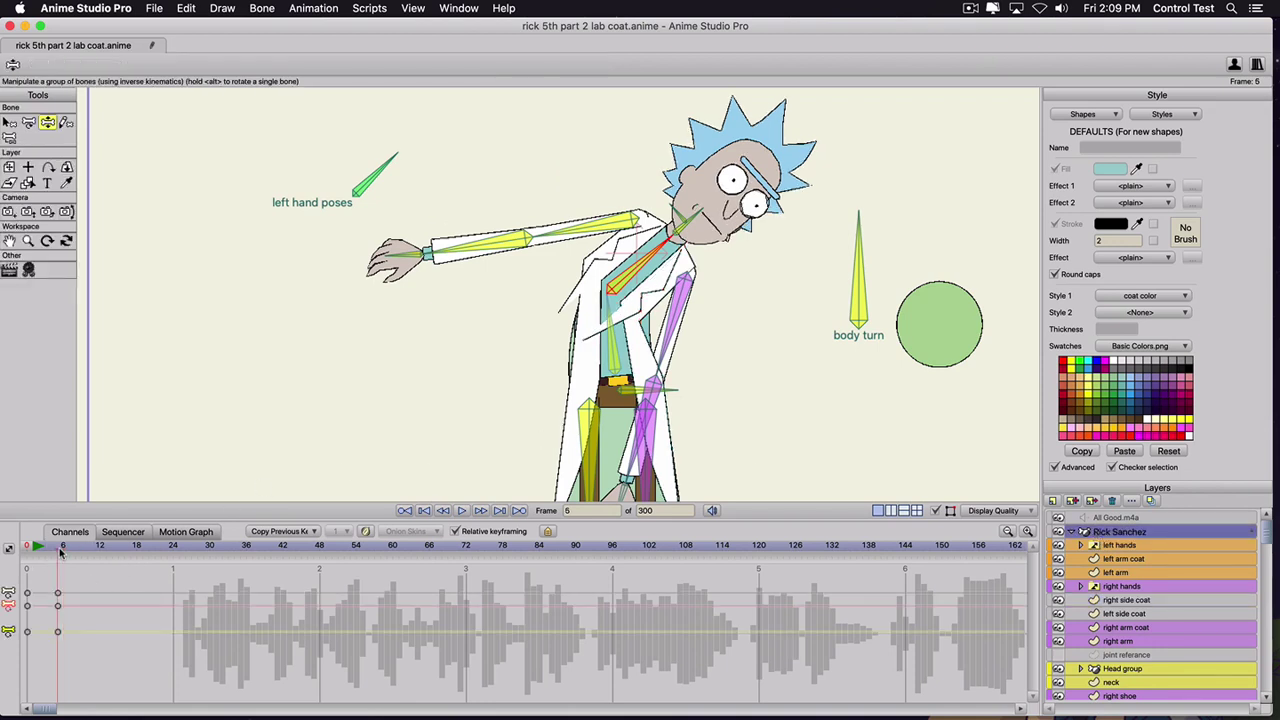
- At frame 5, move the right side coat's outer chest point outward and adjust the curvature to smooth the bent side
left_click(1117, 600)
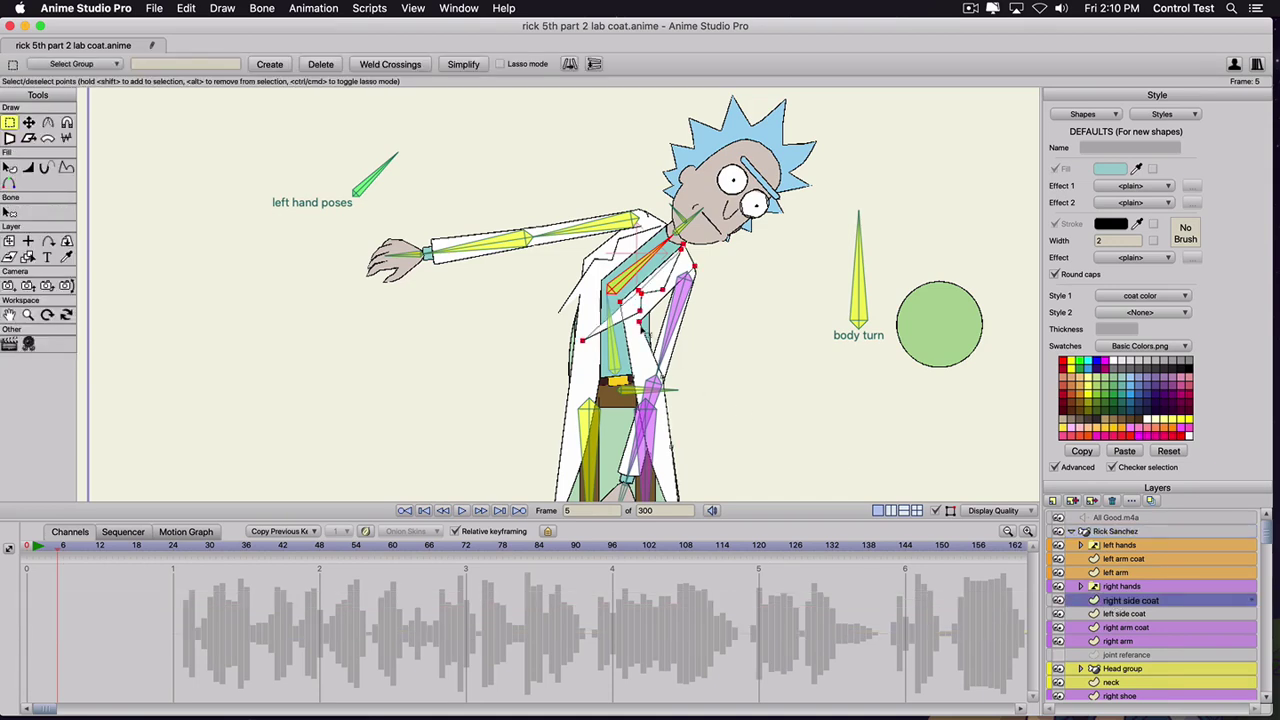
key("ctrl+a")
left_click_drag(643, 328, 632, 308)
left_click(656, 320)
key("c")
left_click_drag(780, 328, 611, 307)
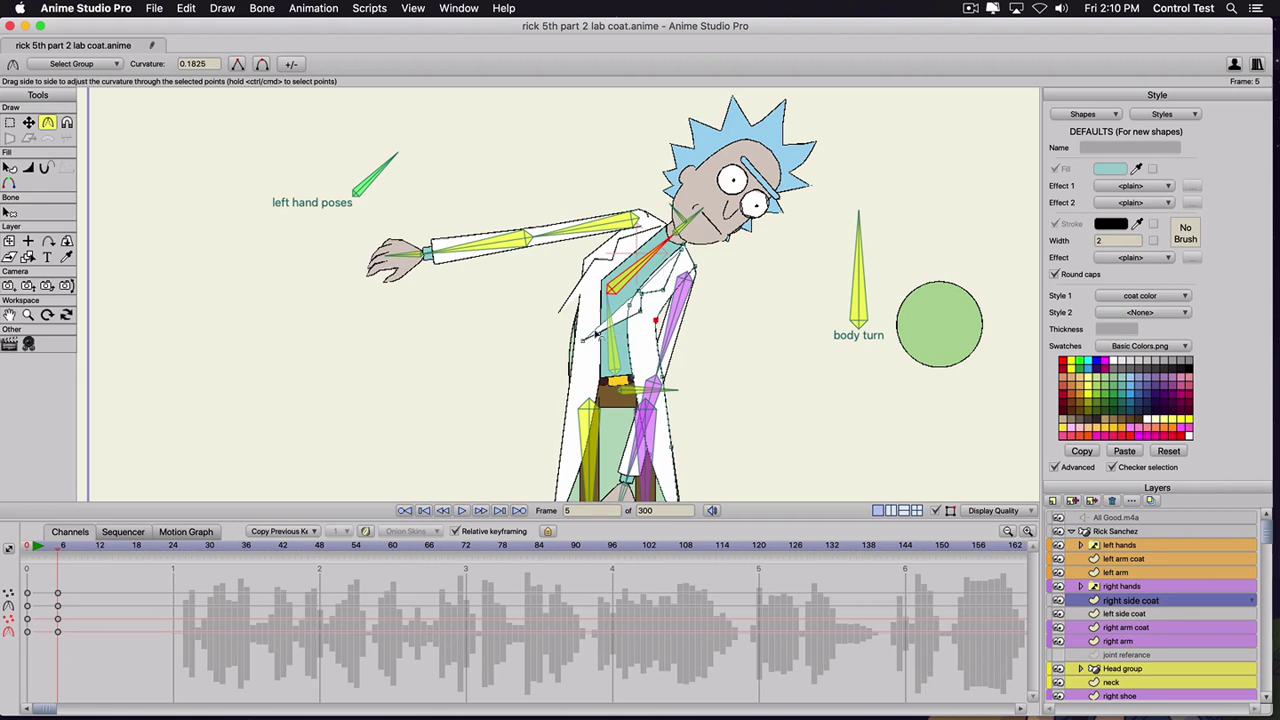
- At frame 5, move the left side coat's outer and inner chest points downward and adjust their curvature to smooth the bend
left_click(1121, 612)
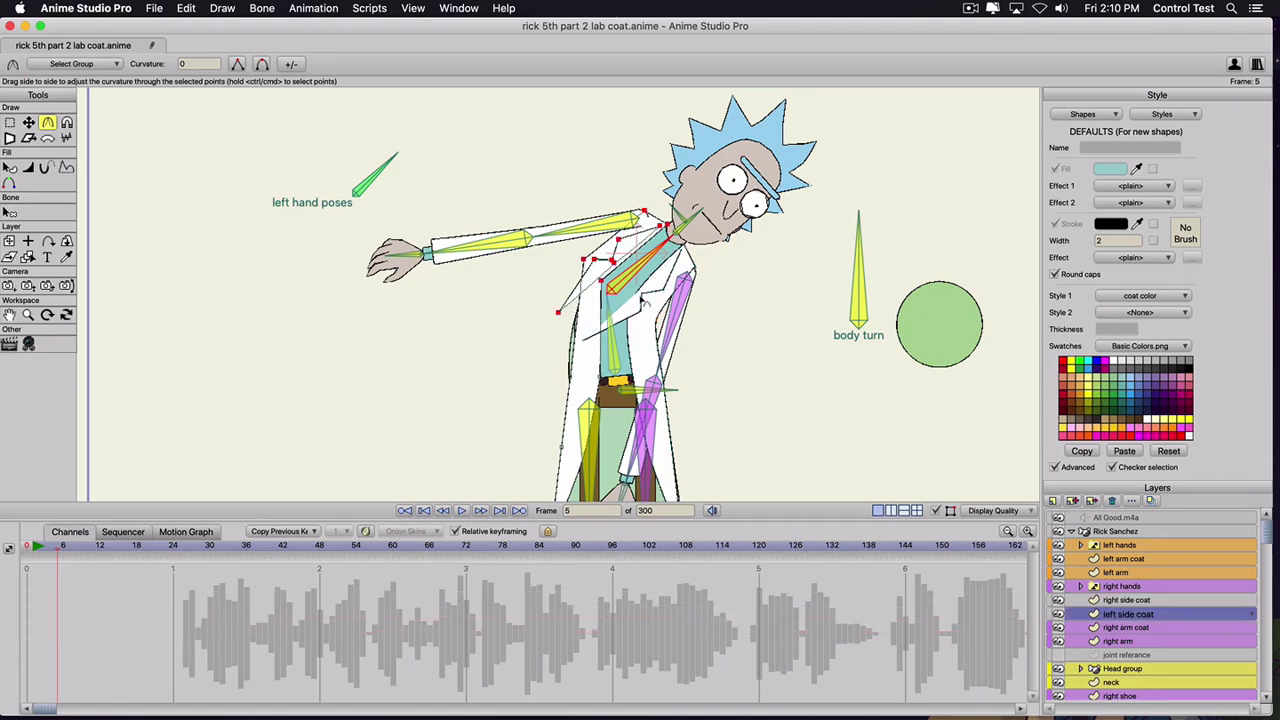
key("t")
left_click_drag(585, 262, 573, 288)
key("c")
left_click_drag(968, 344, 1037, 343)
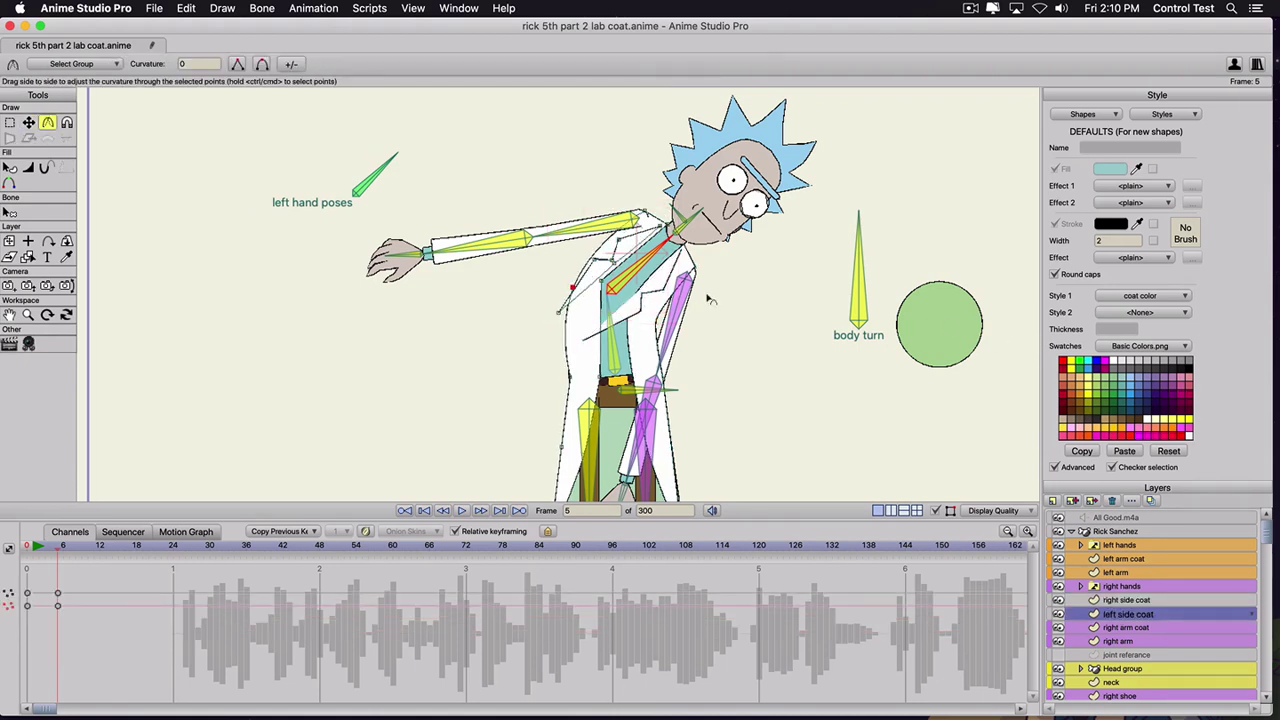
key("t")
left_click_drag(602, 287, 602, 297)
key("c")
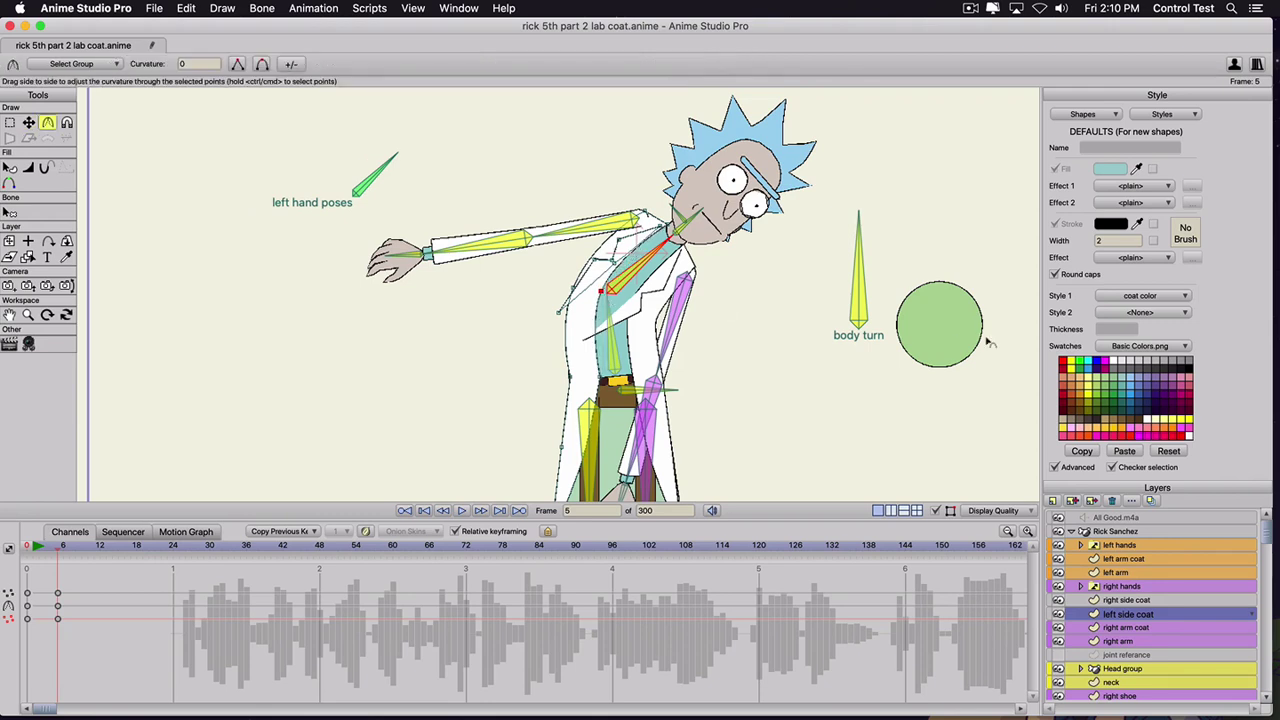
left_click_drag(990, 343, 991, 343)
- Delete the left side coat's keyframes at frame 5 and return to frame 0
left_click_drag(82, 581, 55, 660)
key("Delete")
left_click(11, 547)
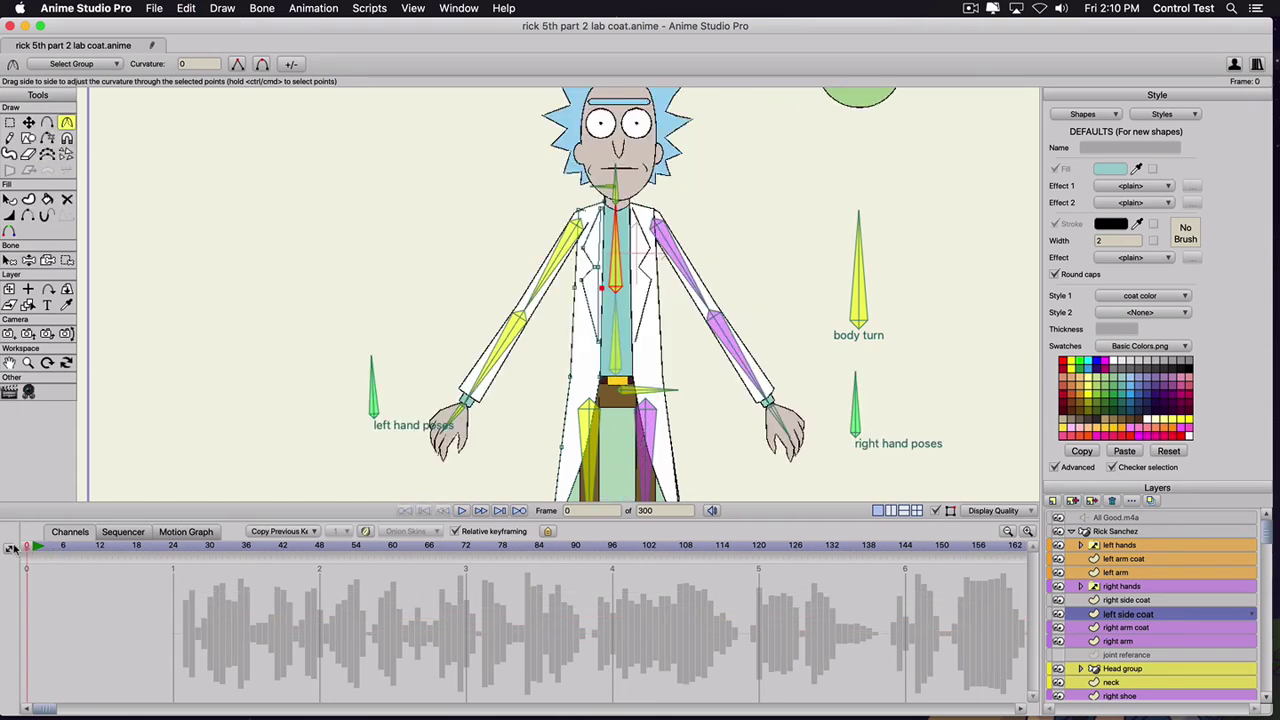
- At frame 0, reposition the left side coat's inner and outer chest points lower, and test-bend the torso toward that side
key("super+z")
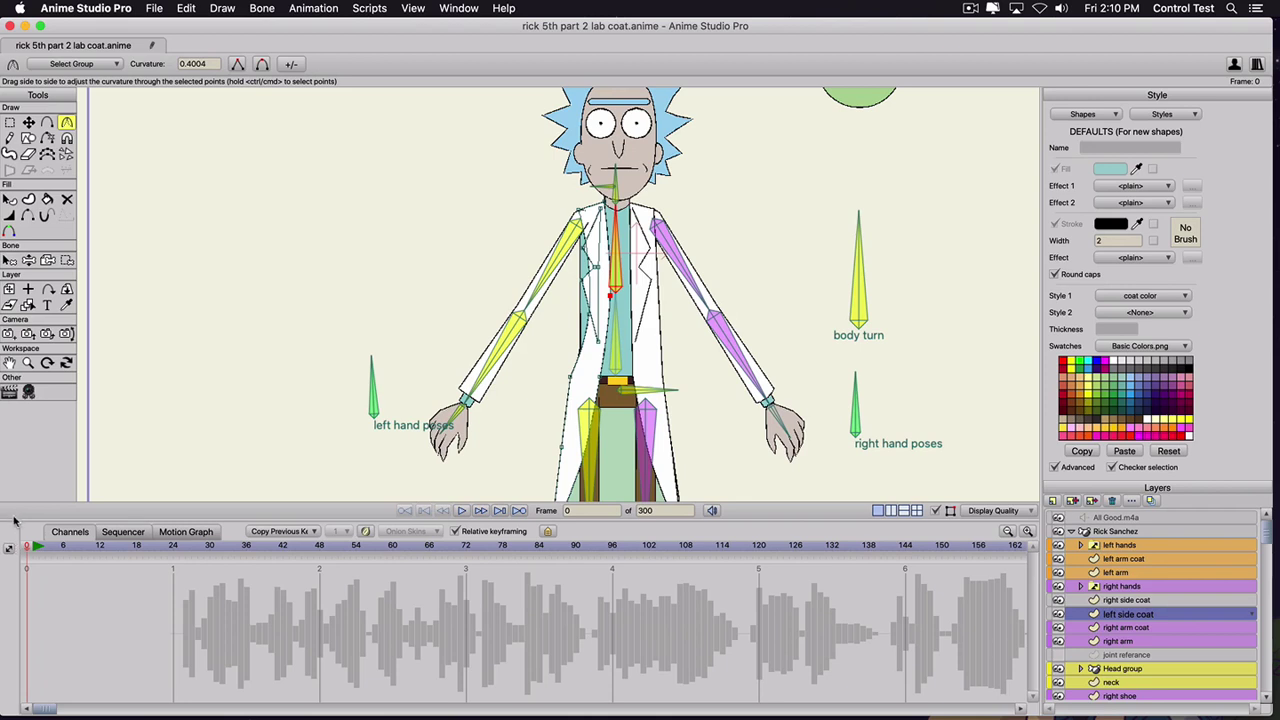
key("t")
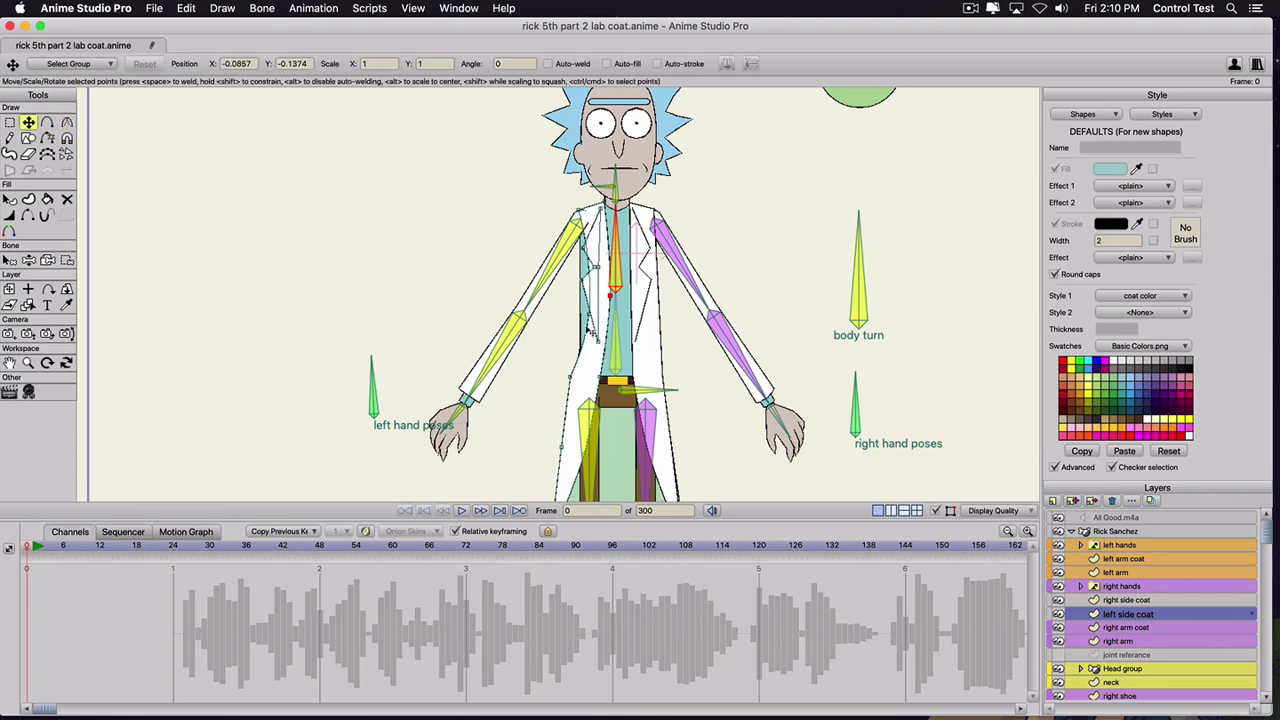
left_click_drag(587, 325, 578, 318)
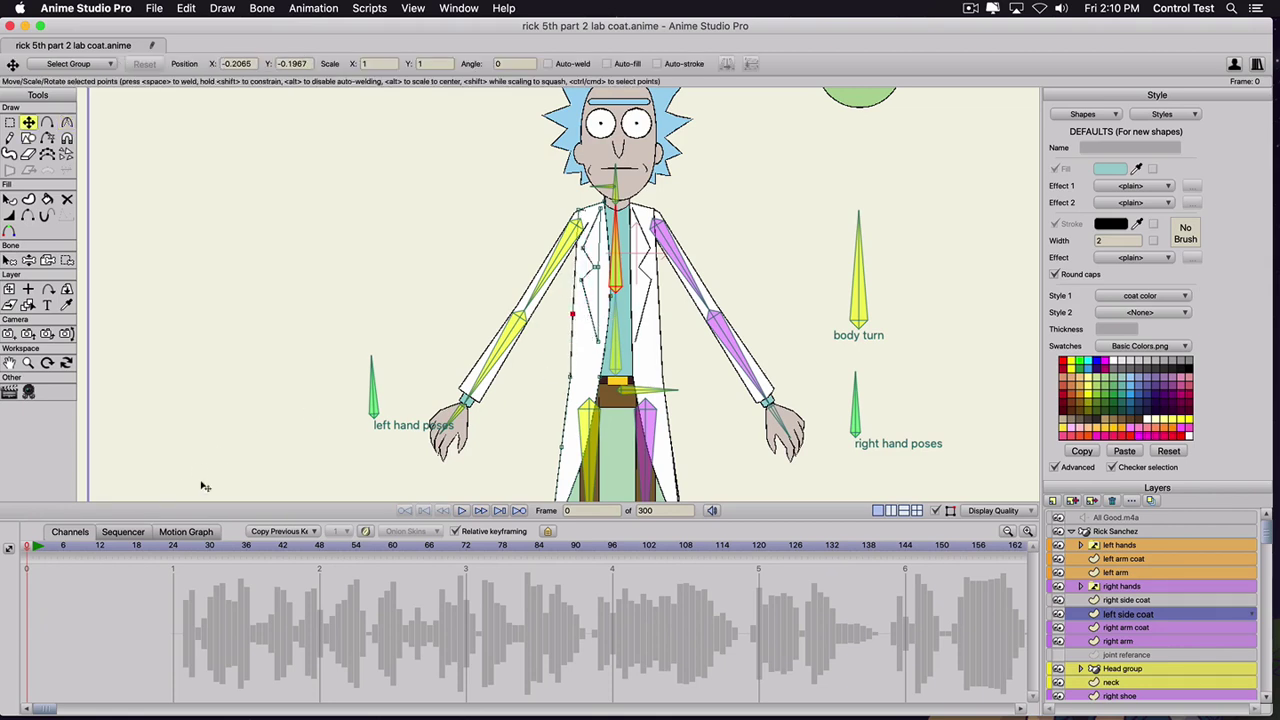
key("z")
left_click_drag(626, 260, 553, 275)
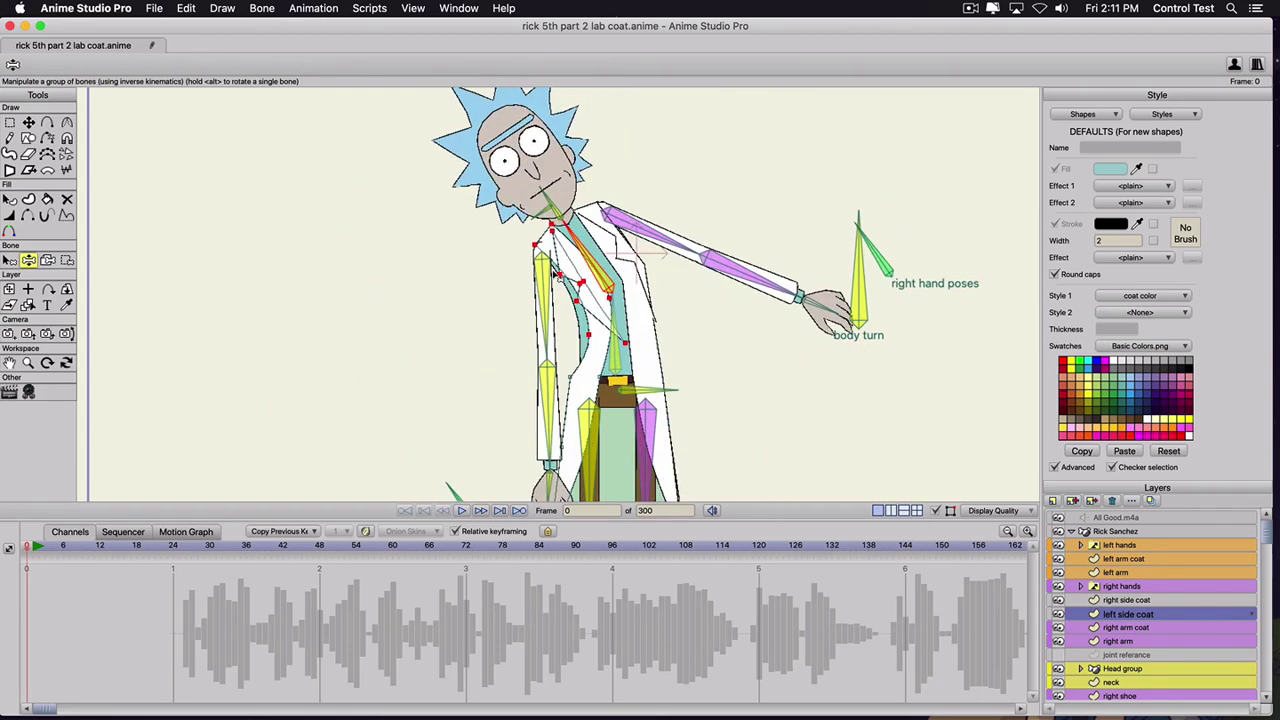
- Undo the left side coat's point moves at frame 0, its keyframe deletion and its reshaping at frame 5
key("super+z")
key("super+z")
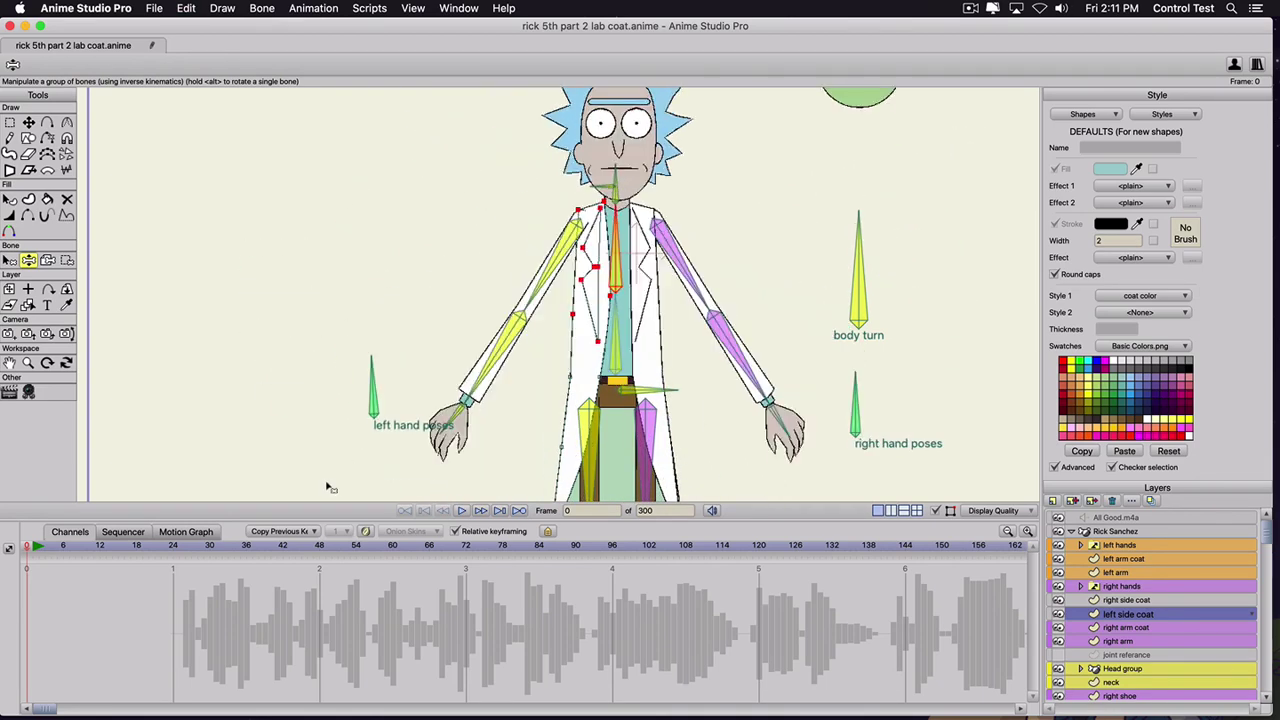
key("super+z")
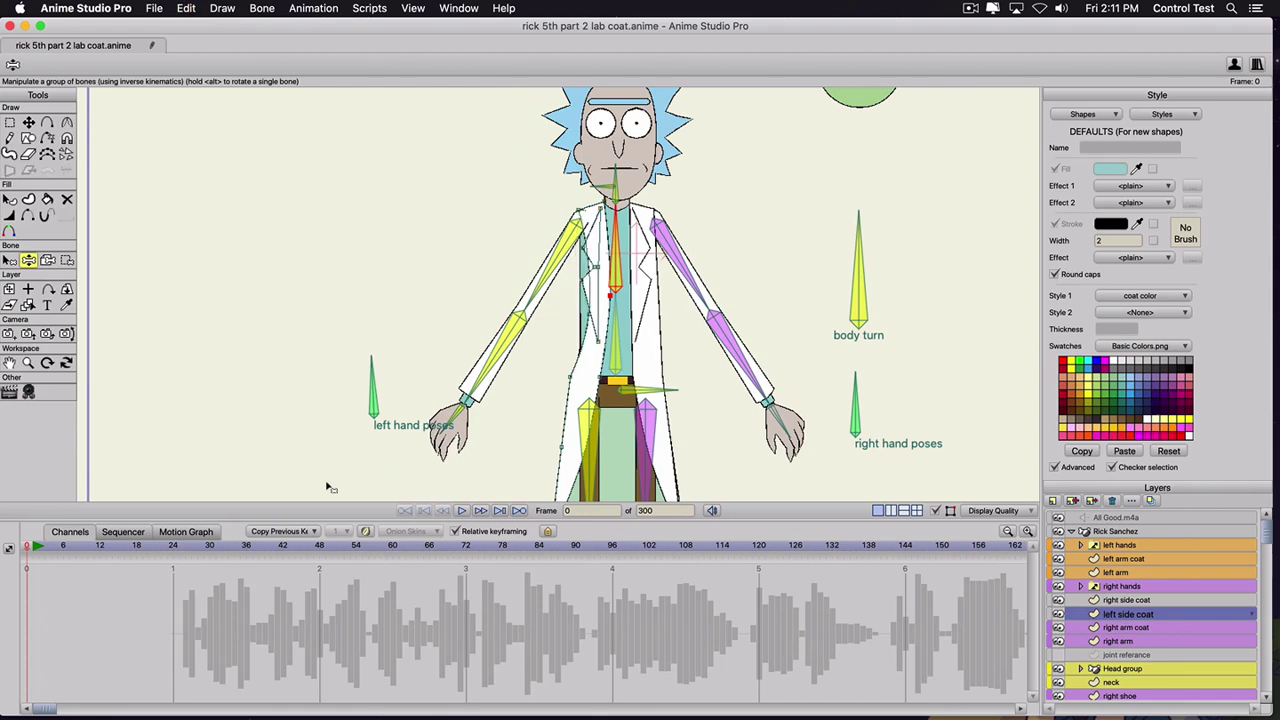
key("super+z")
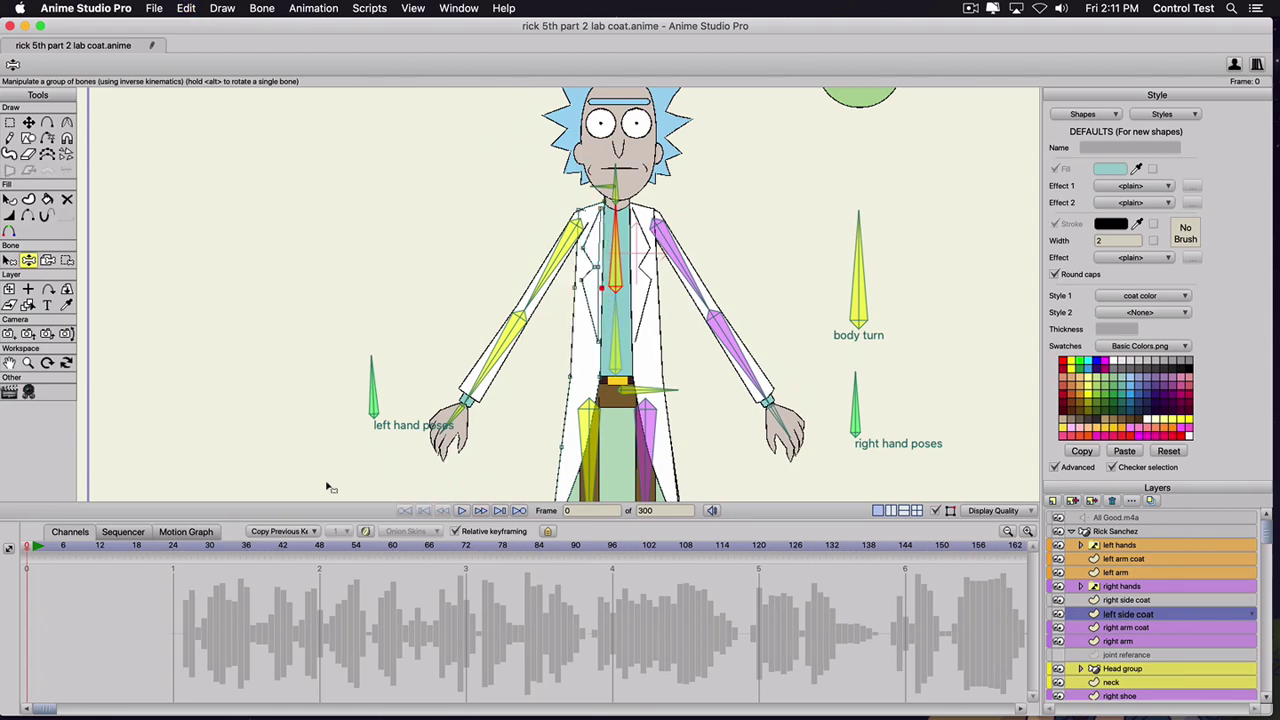
key("super+z")
key("super+z")
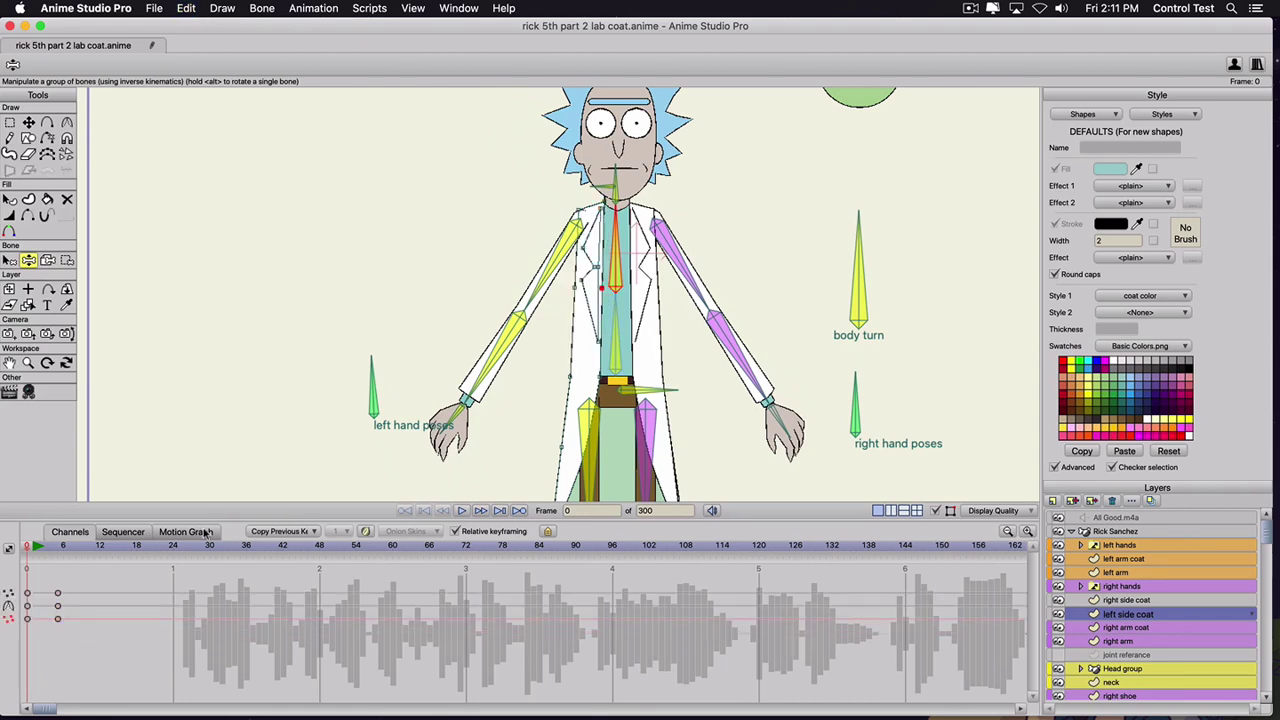
key("super+z")
key("super+z")
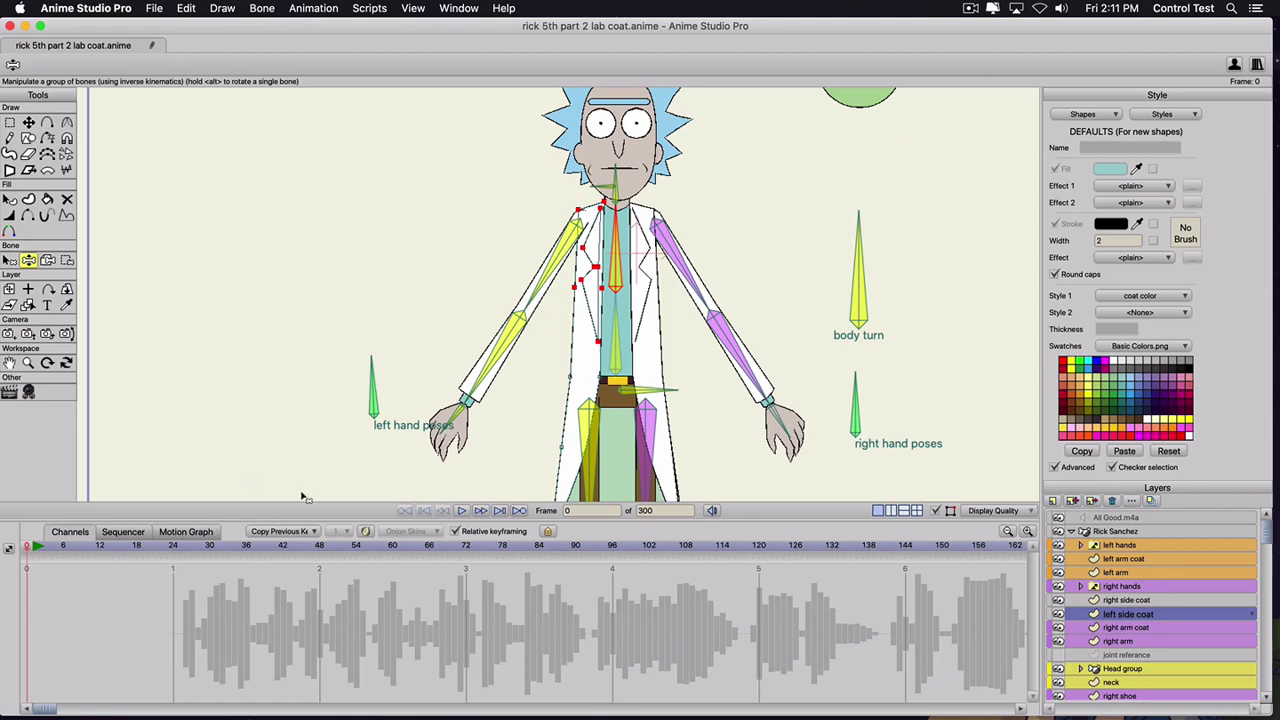
key("g")
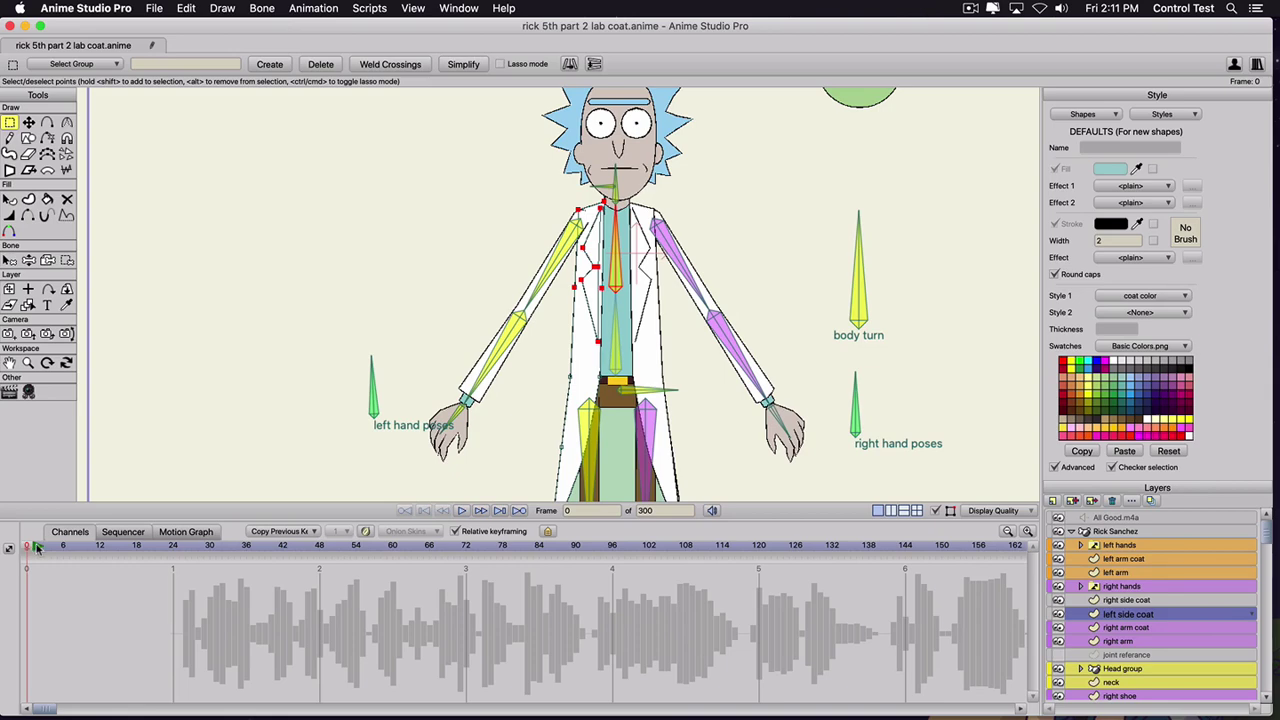
left_click_drag(38, 547, 15, 550)
key("b")
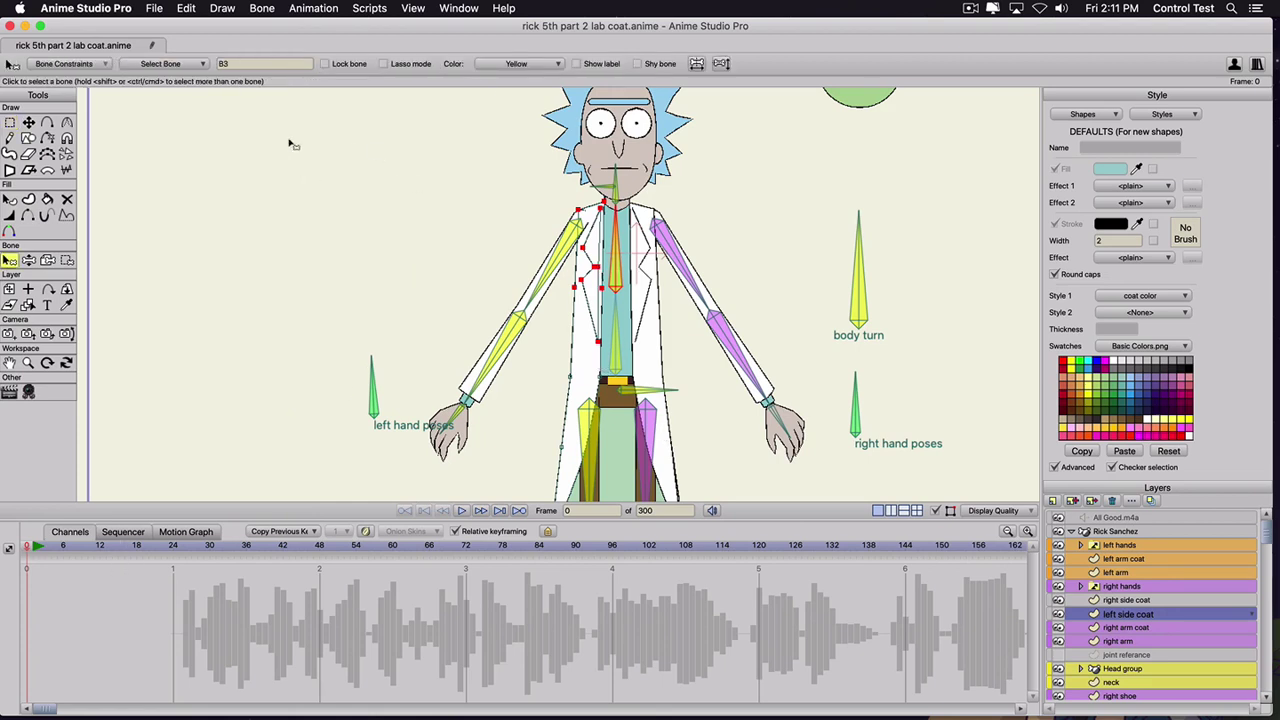
- Rename the selected upper torso bone to chest and show its label
left_click(266, 64)
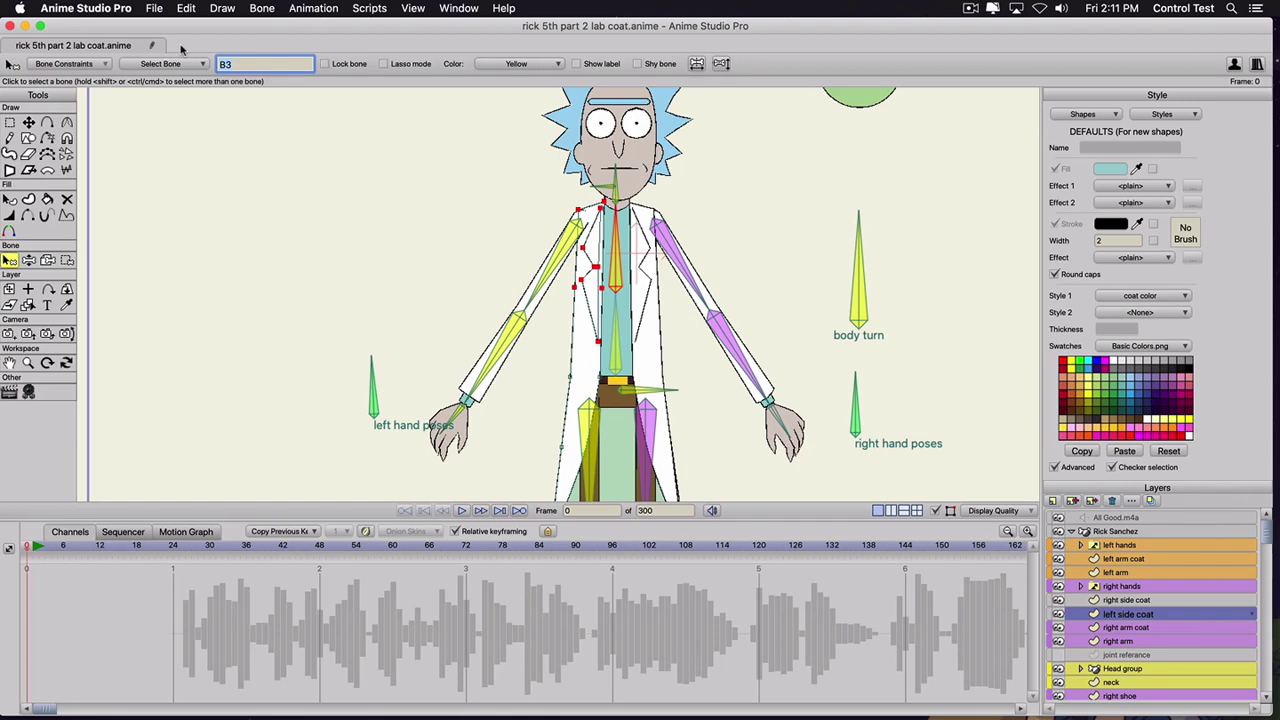
key("BackSpace")
key("BackSpace")
type("c")
key("Return")
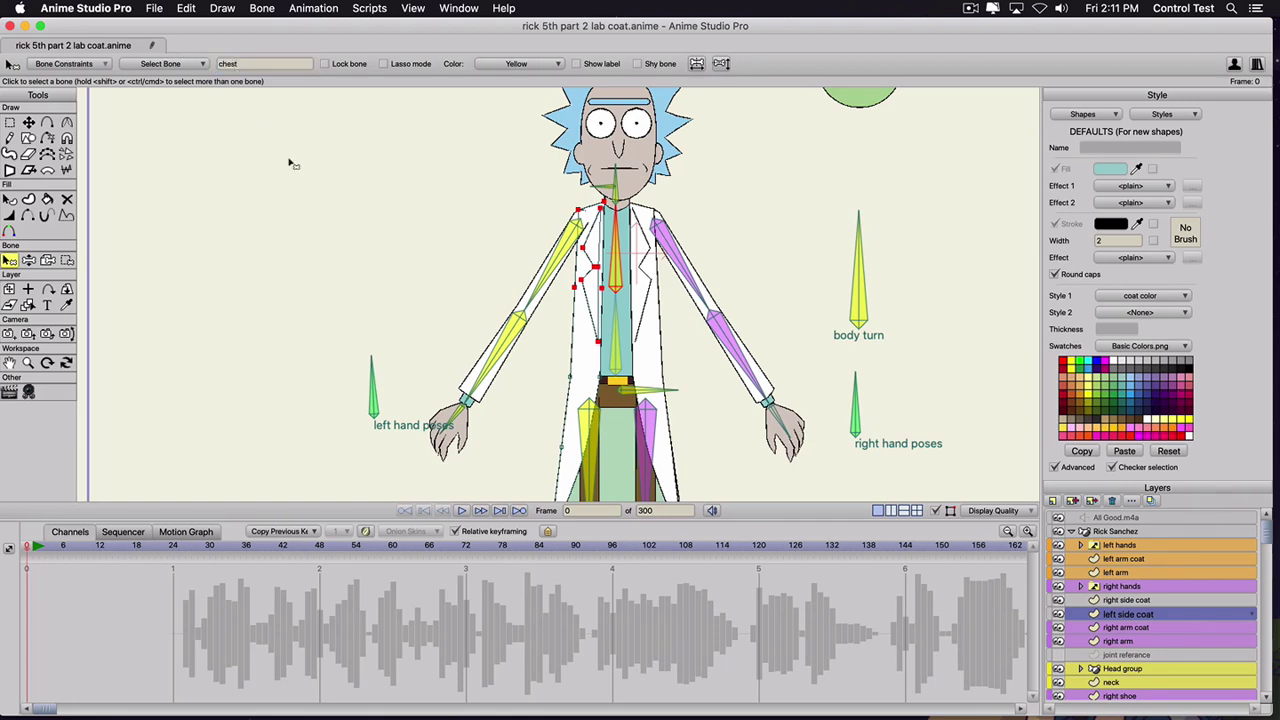
left_click(566, 65)
- Open the Actions window and delete the Rick Sanchez layer's bone keyframes at the start of the main timeline
left_click(452, 8)
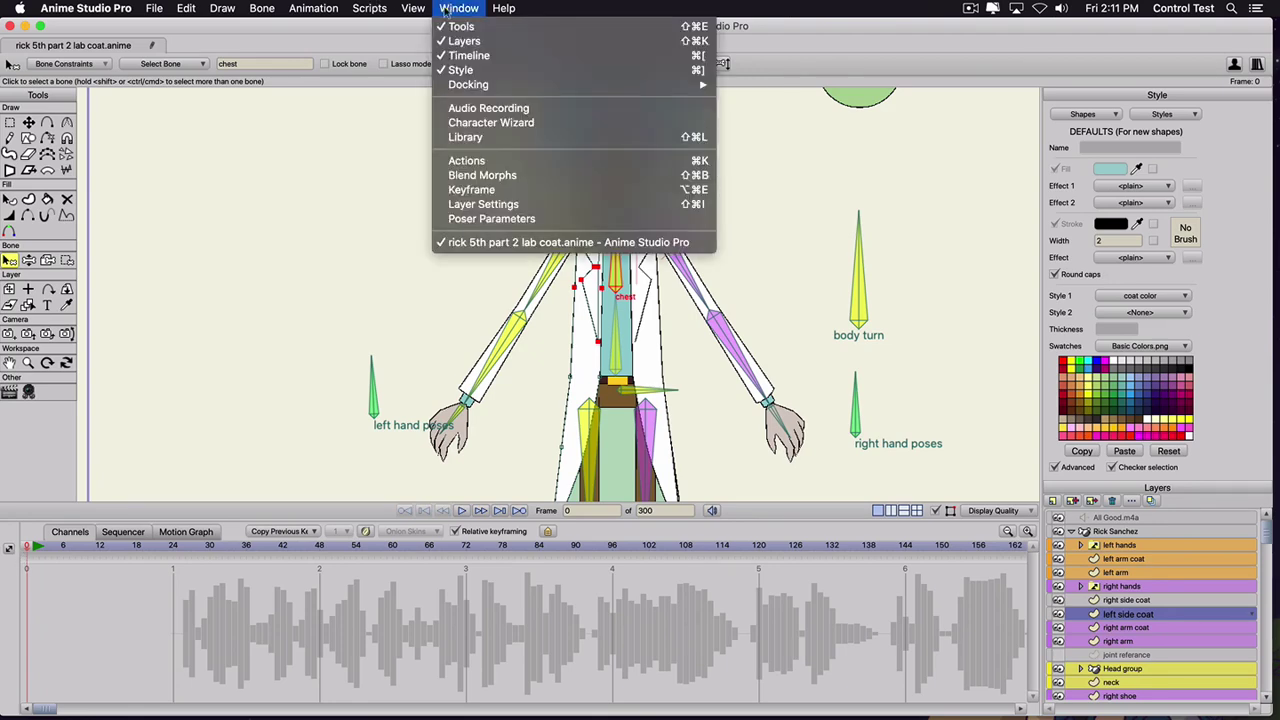
left_click(457, 160)
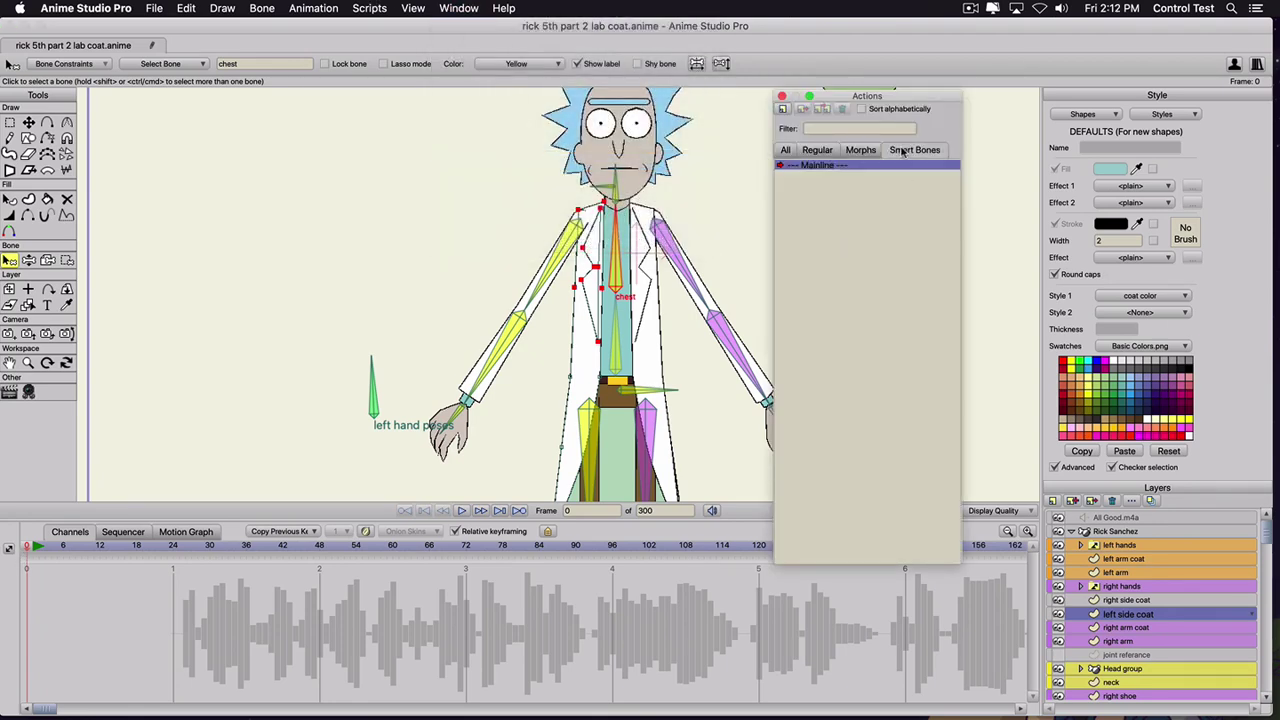
left_click(1110, 532)
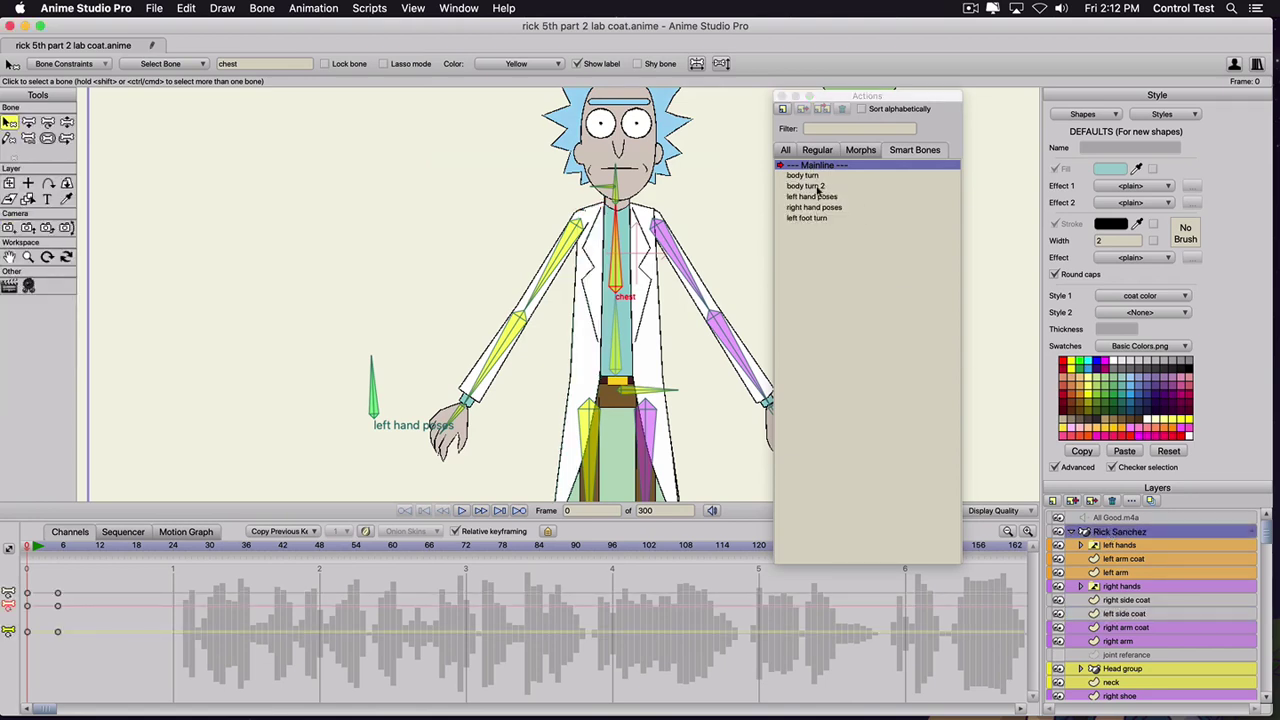
left_click_drag(82, 586, 3, 648)
key("Delete")
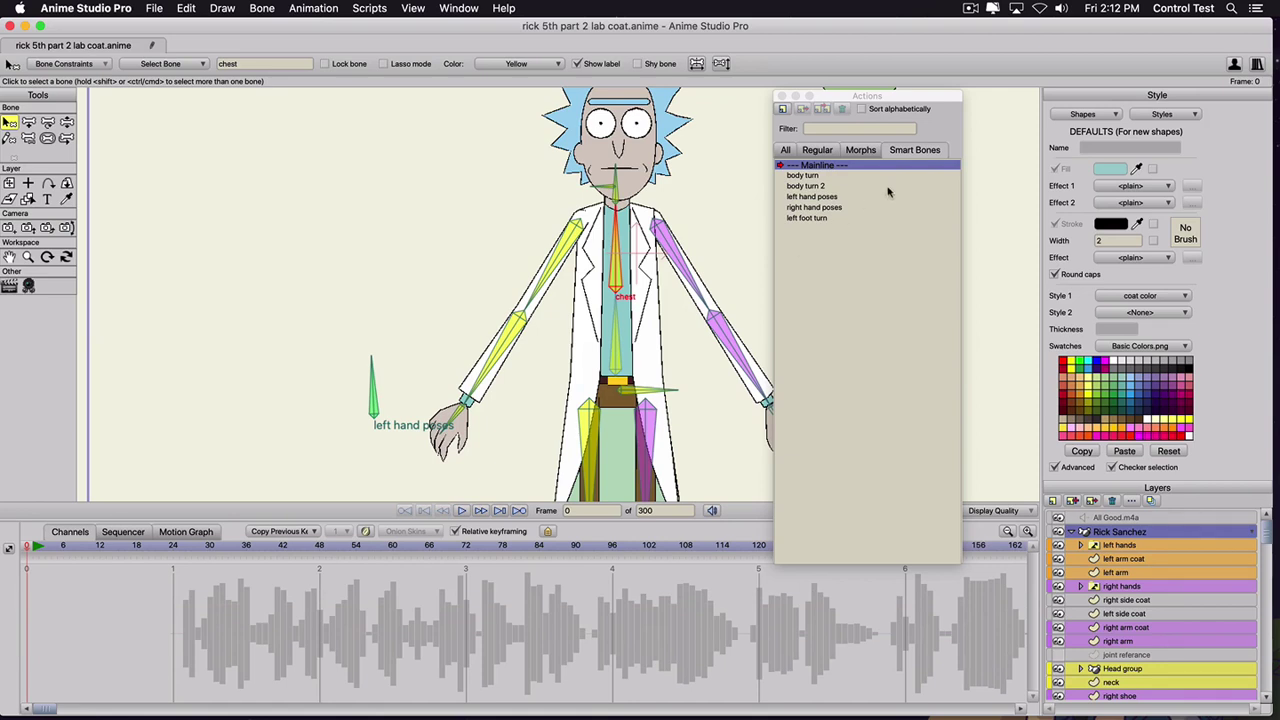
- Create a new smart bone action named chest for the Rick Sanchez layer
left_click(912, 157)
left_click(782, 110)
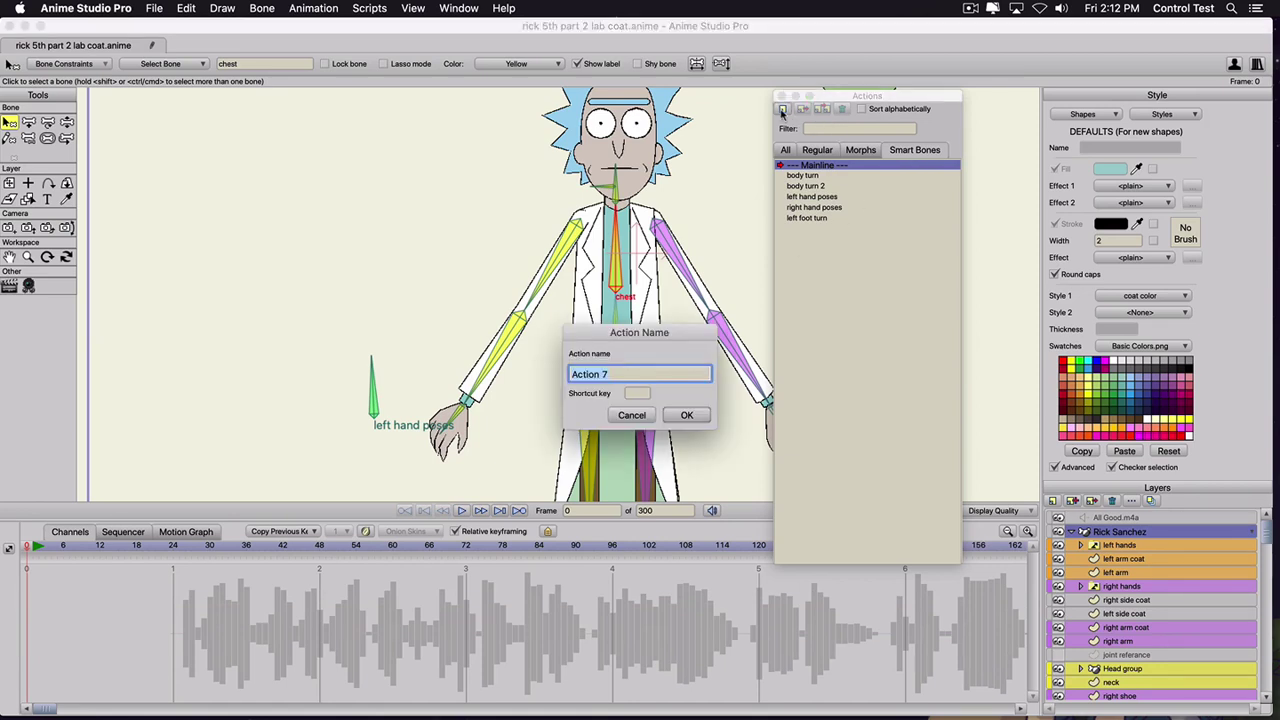
type("chest")
key("Return")
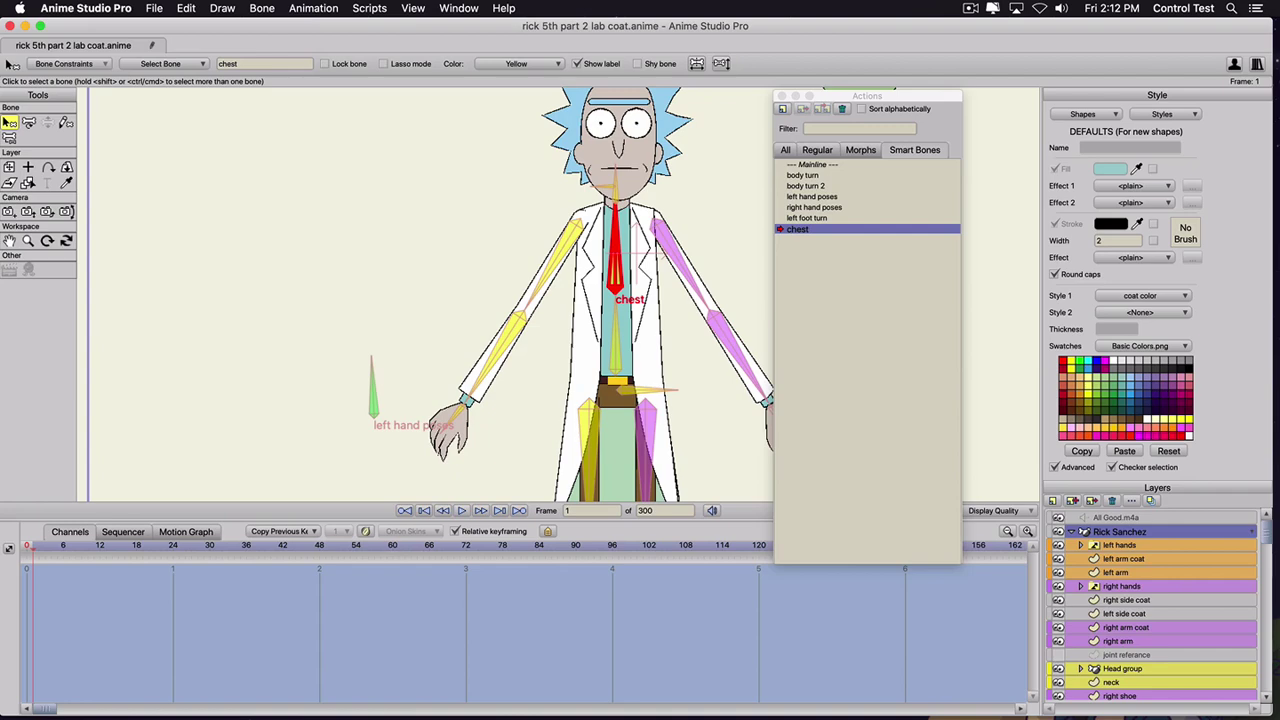
- In the chest action at frame 1, rotate the chest bone to an angle of about 316 degrees
key("t")
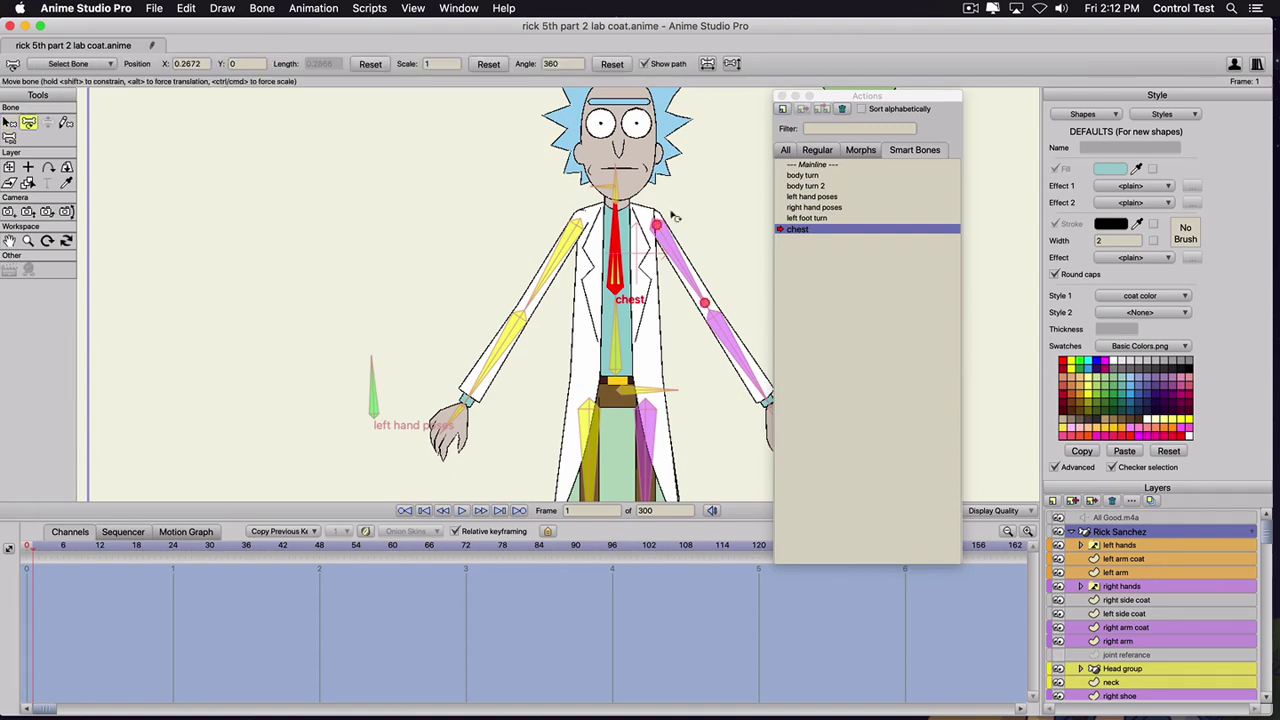
left_click_drag(617, 248, 643, 265)
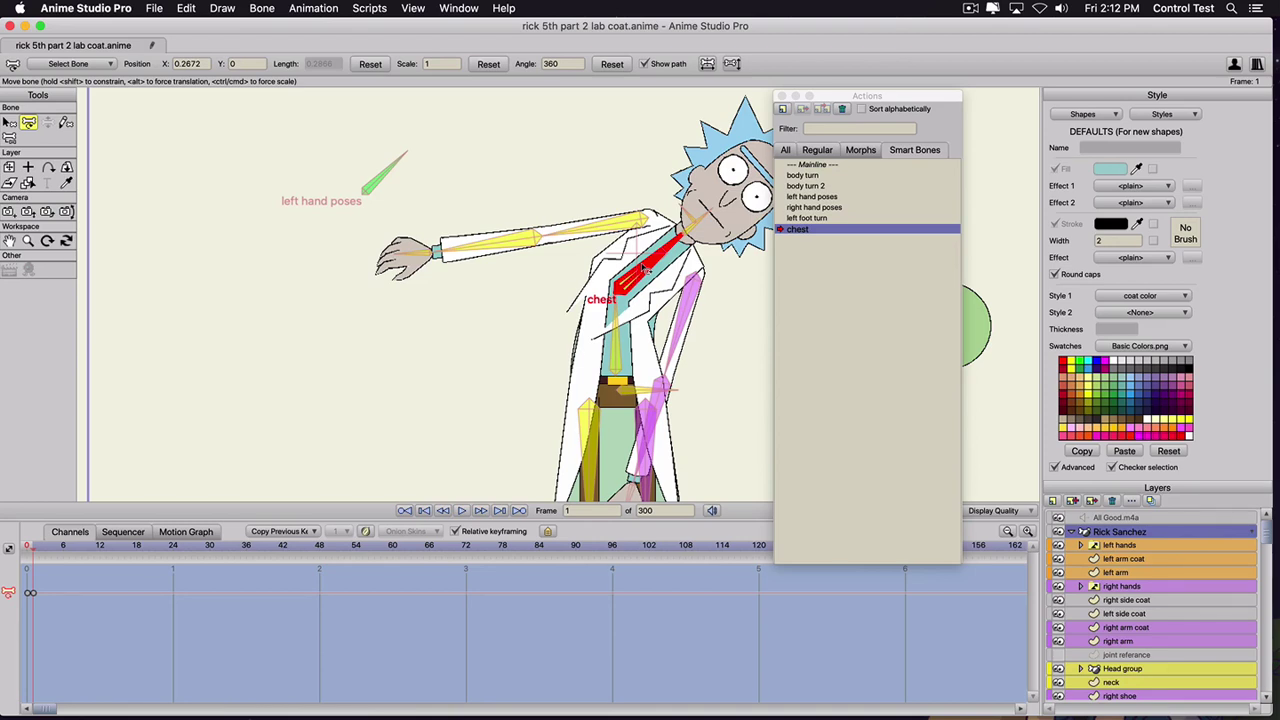
left_click_drag(642, 264, 643, 265)
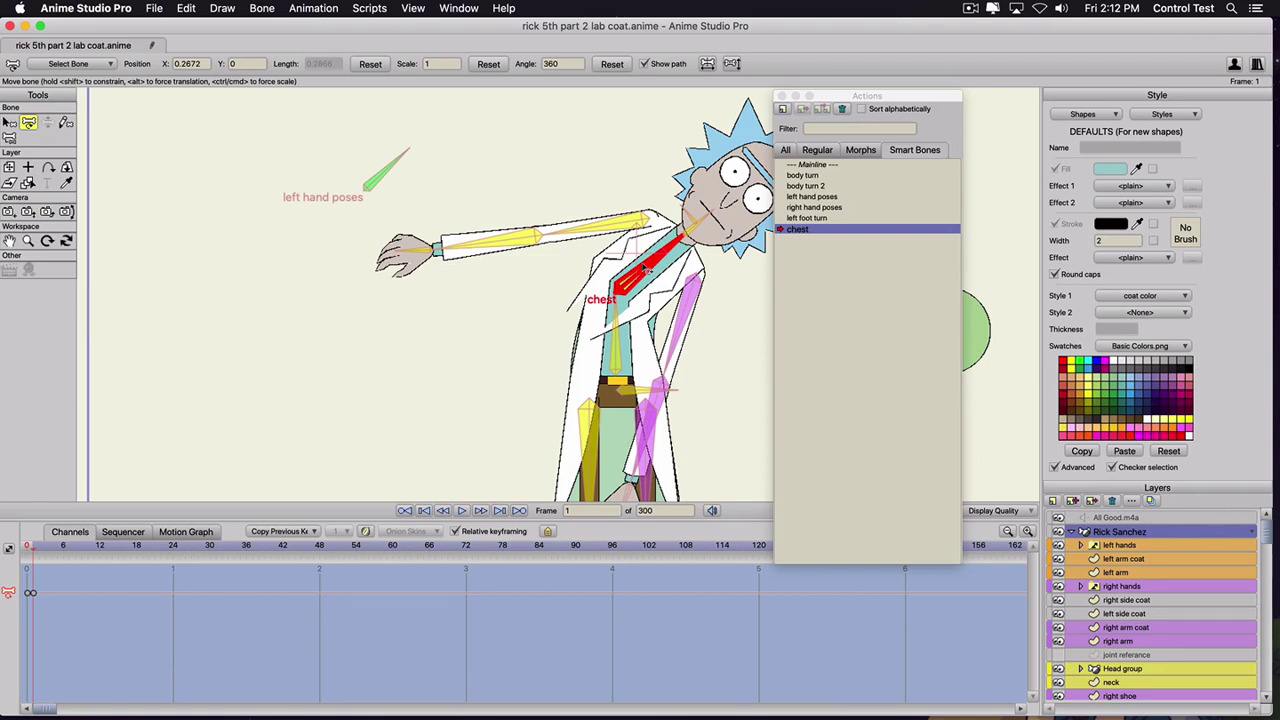
left_click_drag(642, 263, 643, 265)
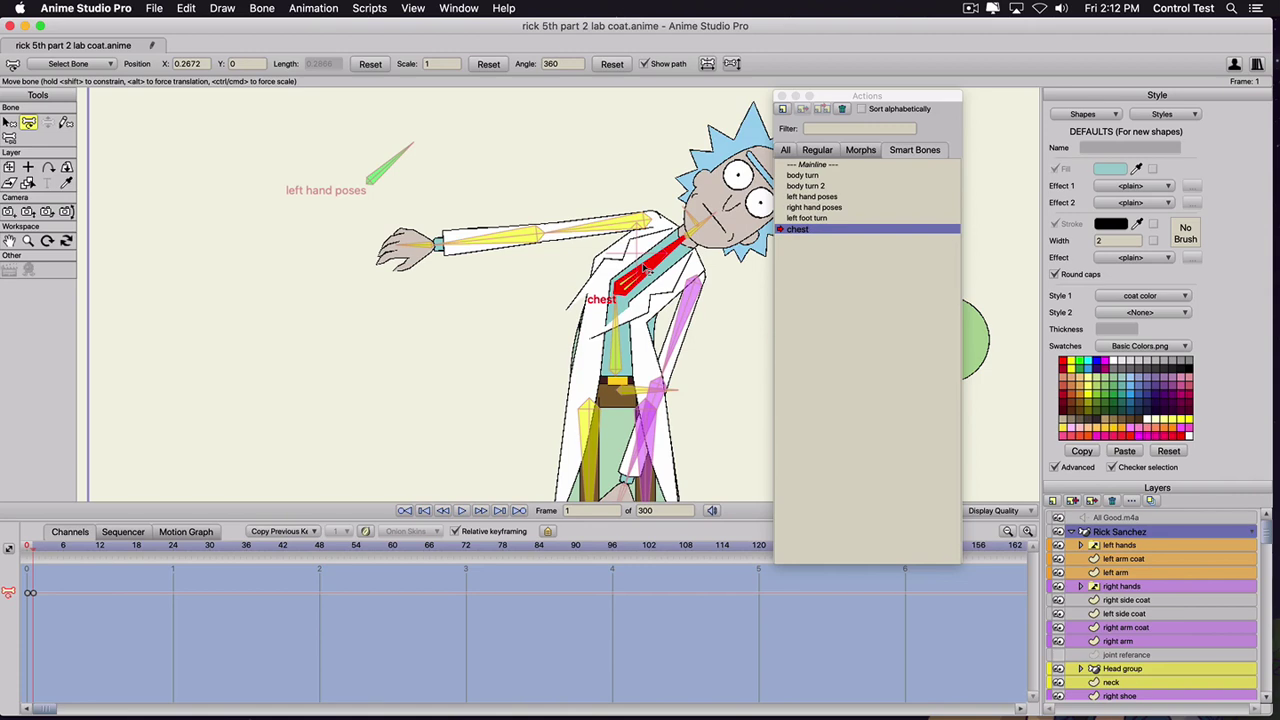
left_click_drag(648, 268, 648, 268)
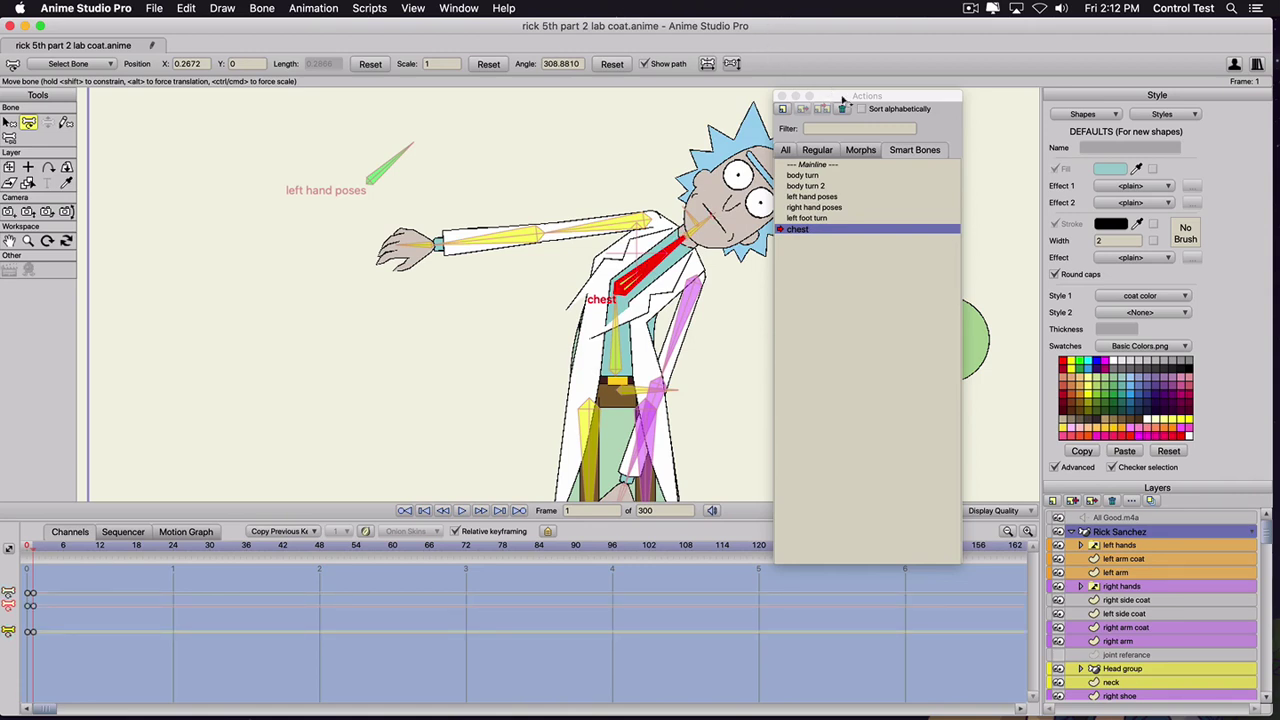
left_click_drag(840, 97, 860, 86)
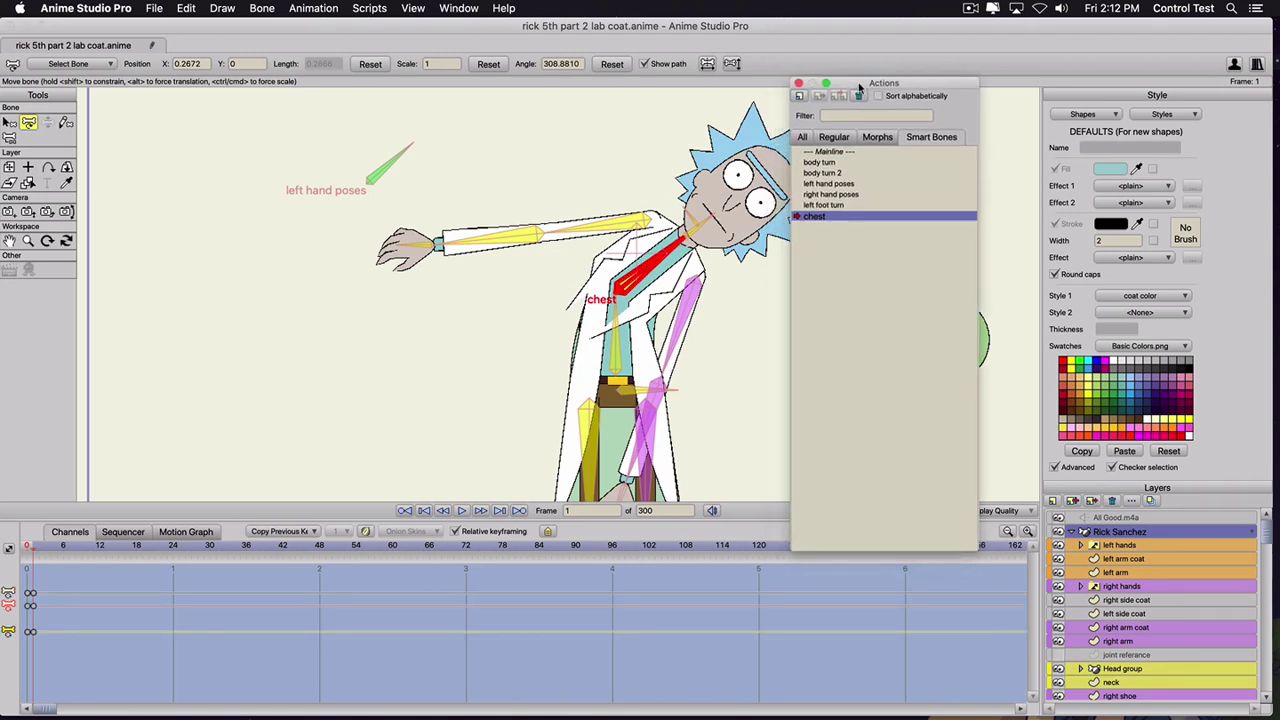
left_click(662, 278)
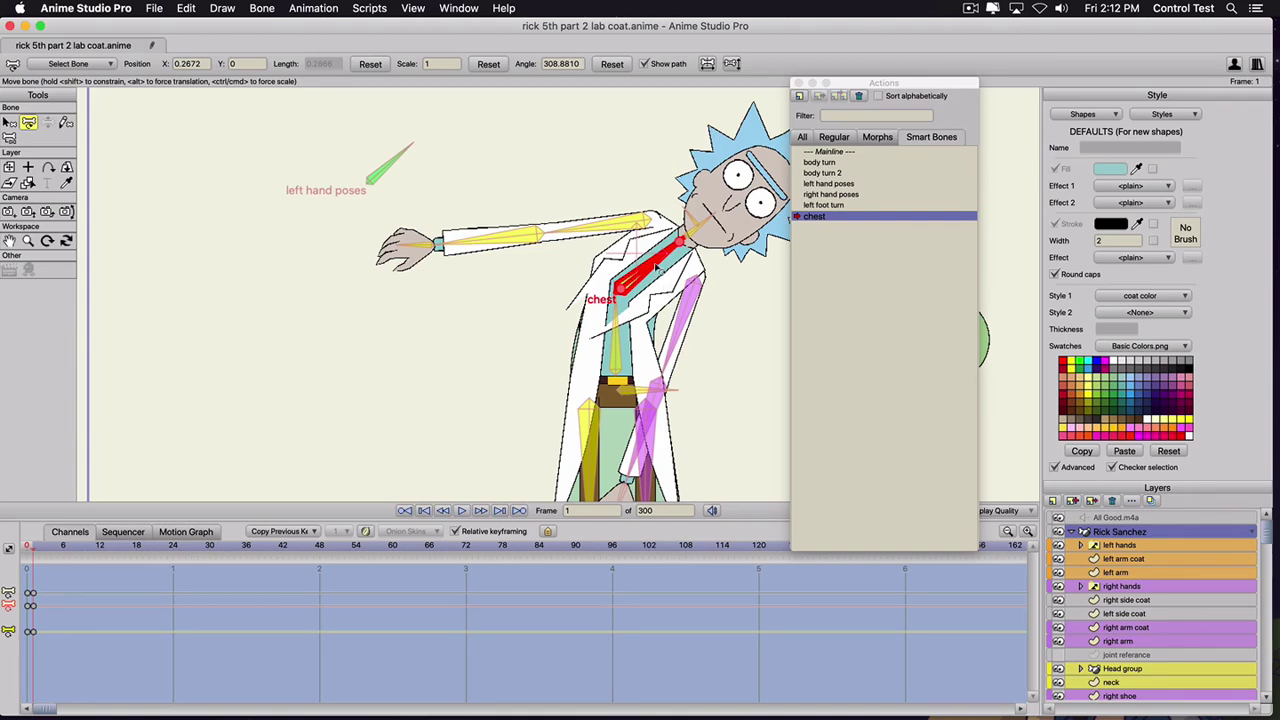
mouse_move(662, 272)
left_mouse_down()
mouse_move(655, 312)
mouse_move(665, 275)
mouse_move(650, 248)
mouse_move(668, 255)
left_mouse_up()
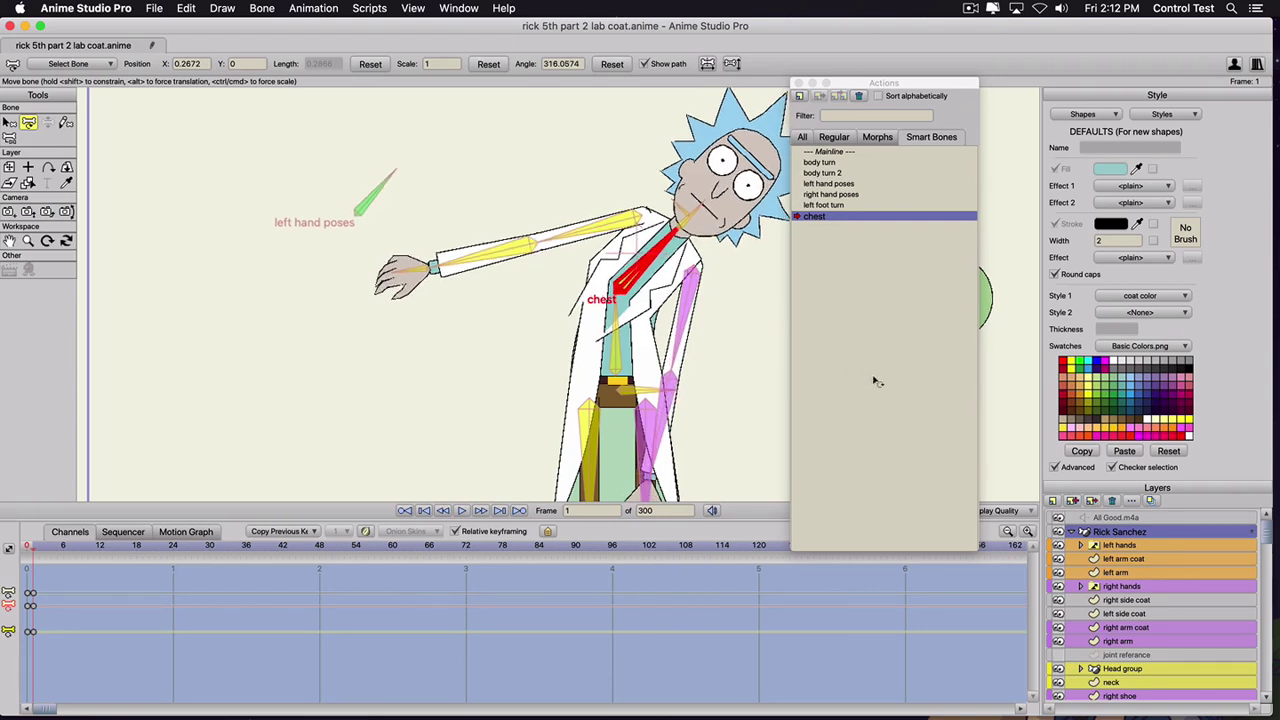
- In the chest action, reposition the right side coat's outer and inner chest points and adjust their curvature to smooth the bend
left_click(1120, 599)
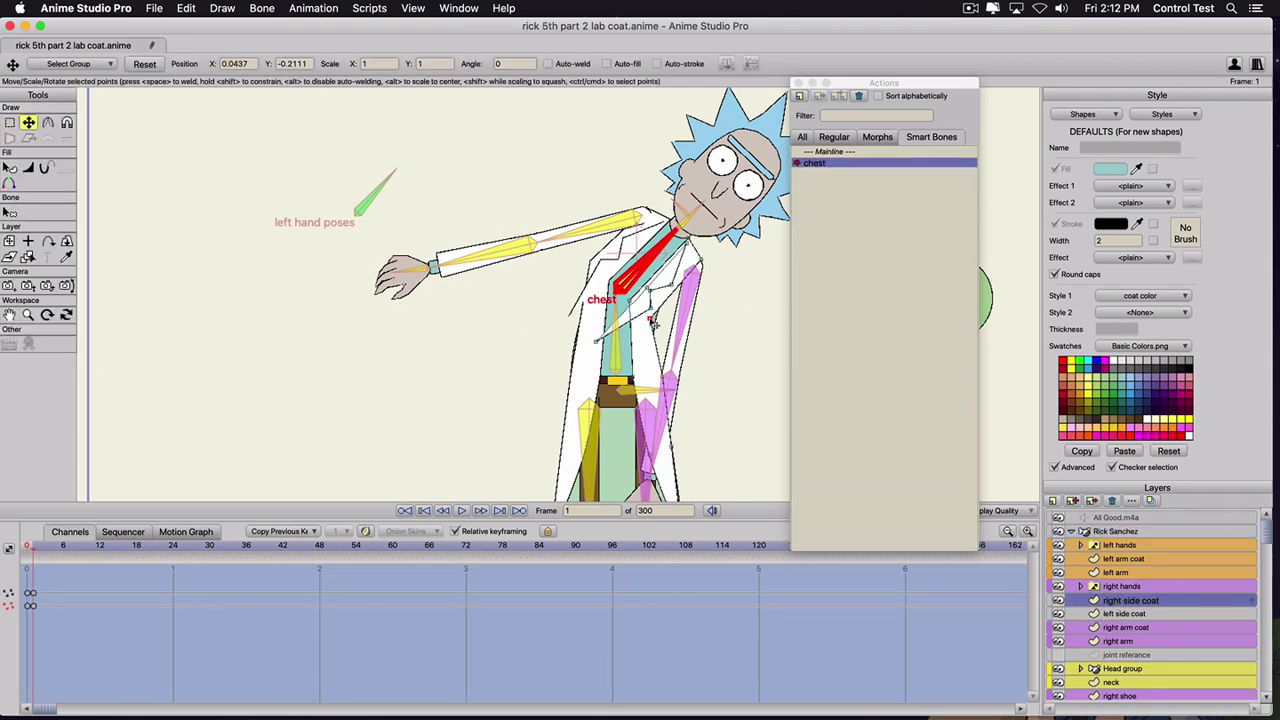
key("c")
left_click_drag(664, 321, 688, 317)
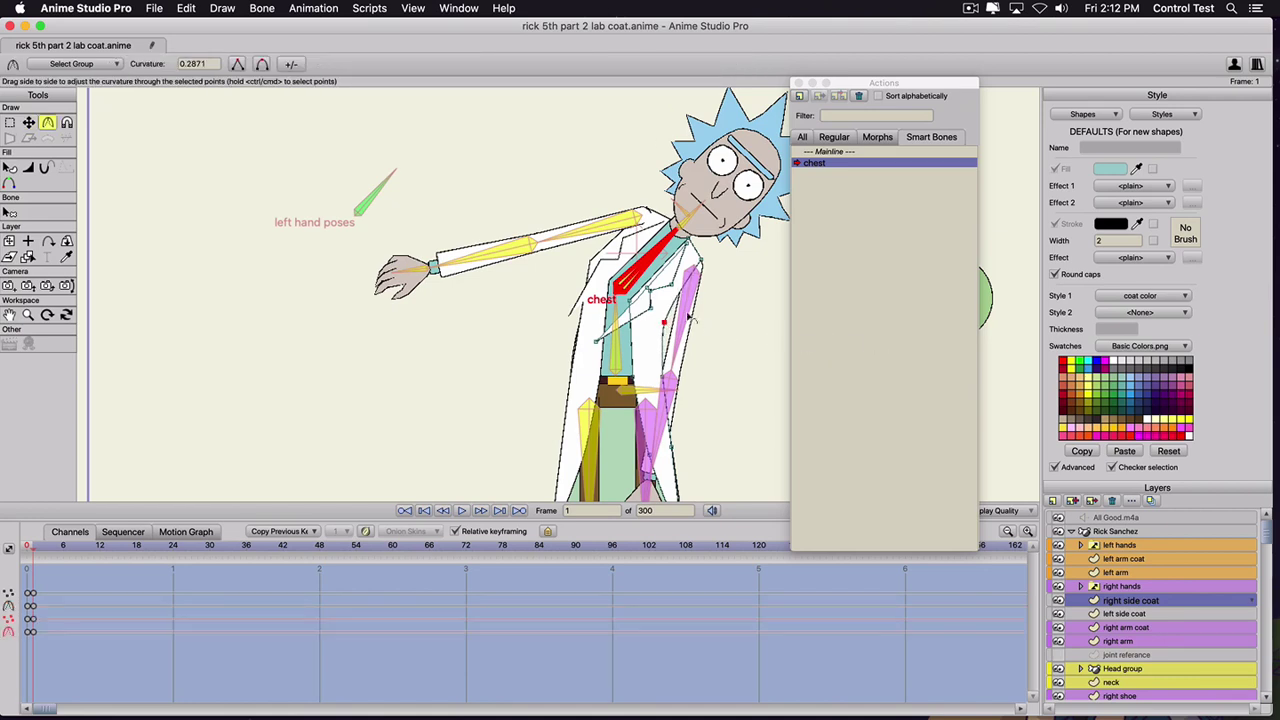
left_click(631, 302)
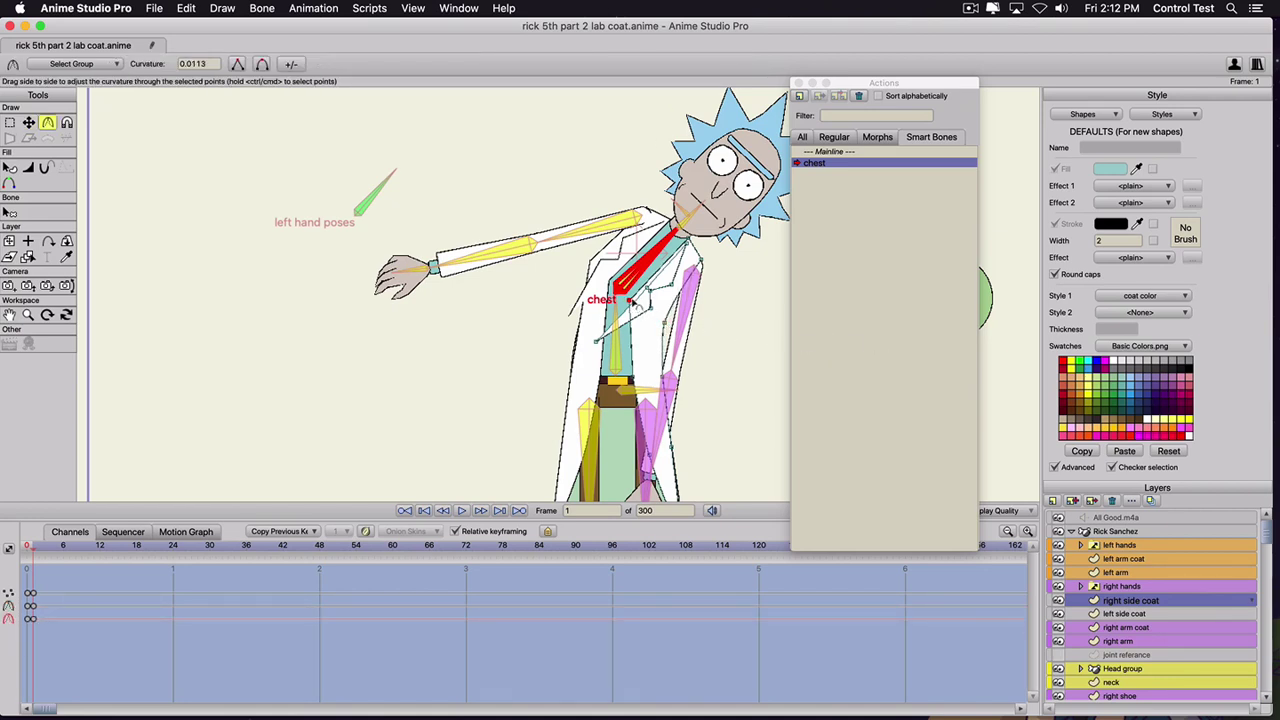
key("t")
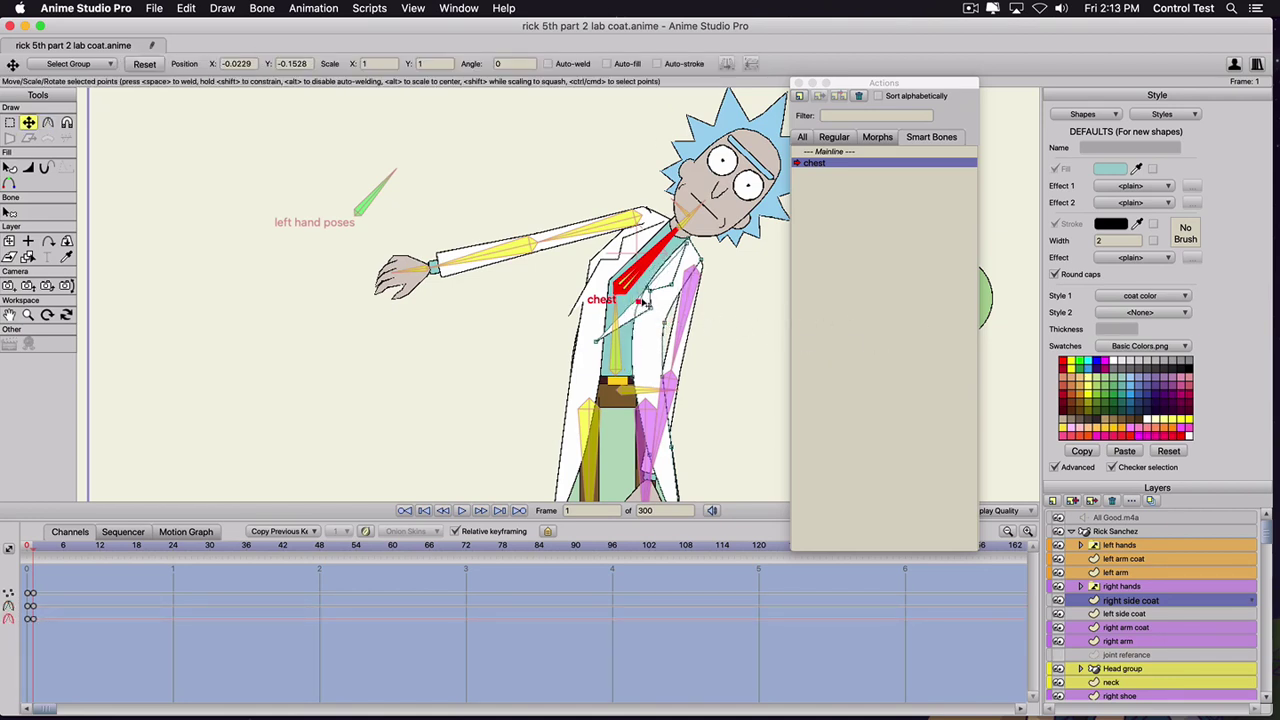
left_click_drag(642, 301, 646, 302)
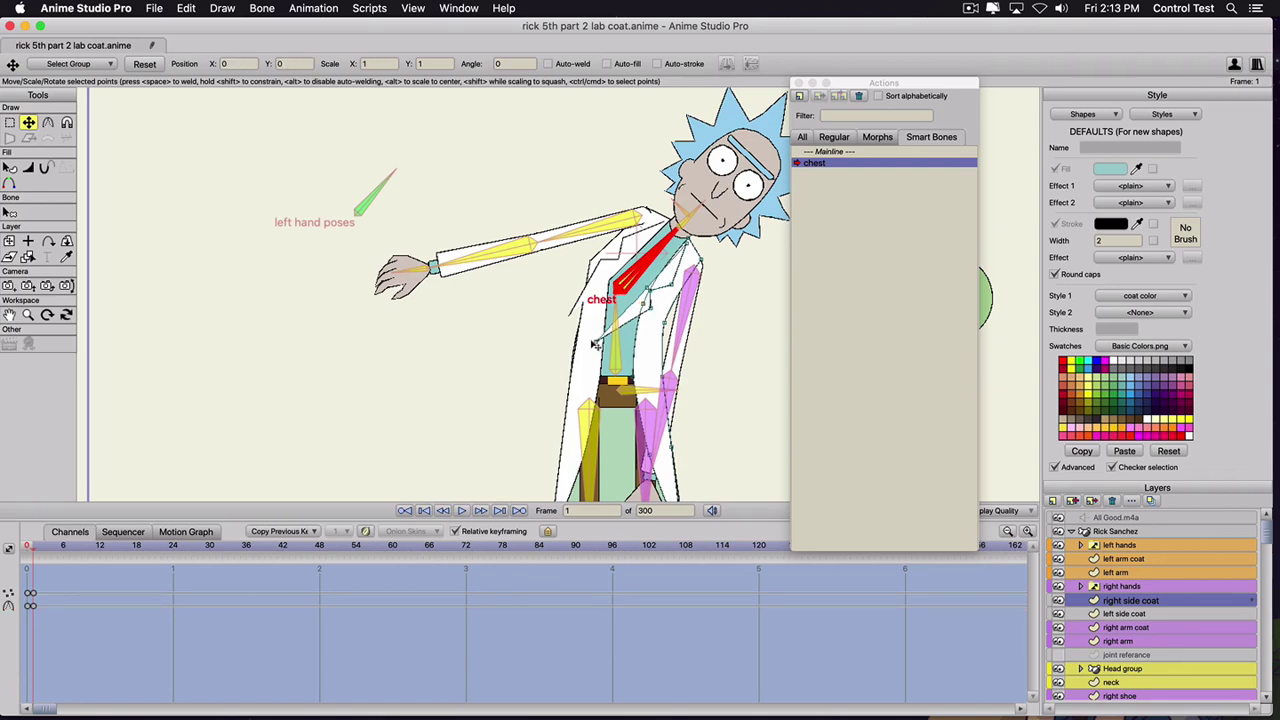
- Move the right side coat's lapel tip and notch points to follow the bent coat edge
left_click(642, 340)
left_click(655, 312)
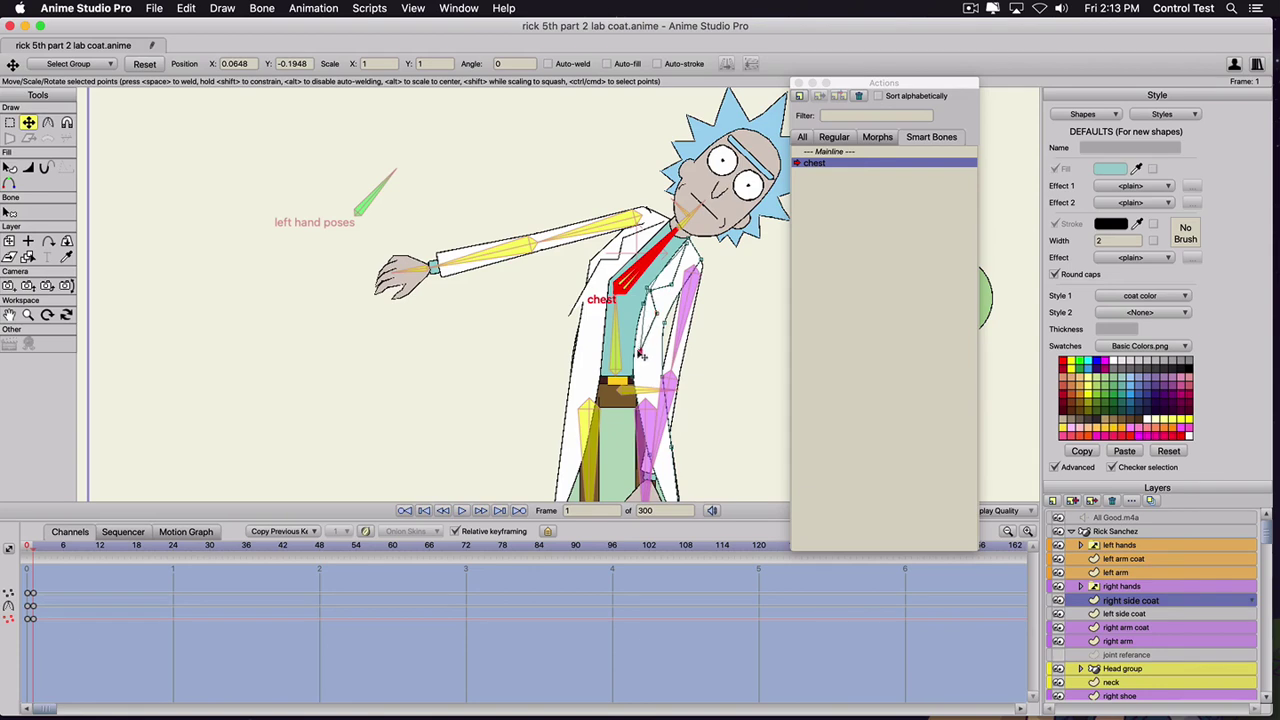
left_click(641, 346)
left_click(645, 286)
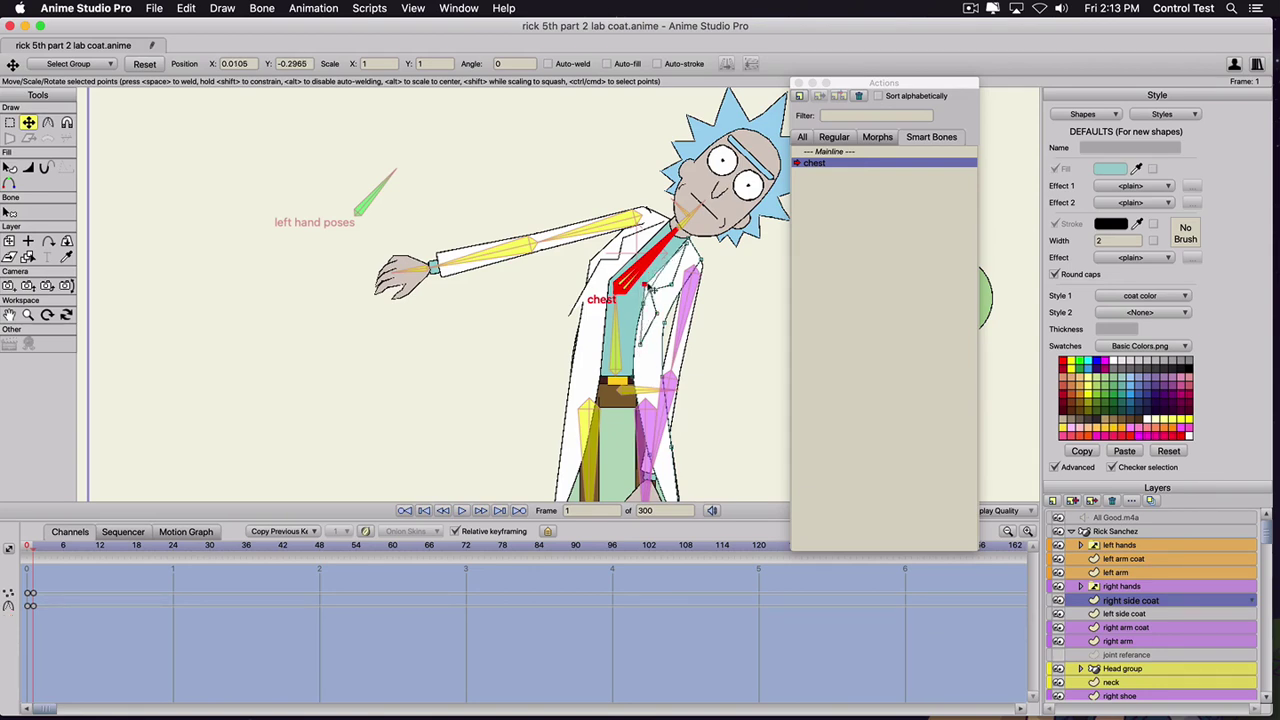
mouse_move(648, 286)
left_mouse_down()
mouse_move(690, 289)
mouse_move(664, 323)
mouse_move(682, 297)
mouse_move(654, 294)
left_mouse_up()
left_click(683, 293)
key("c")
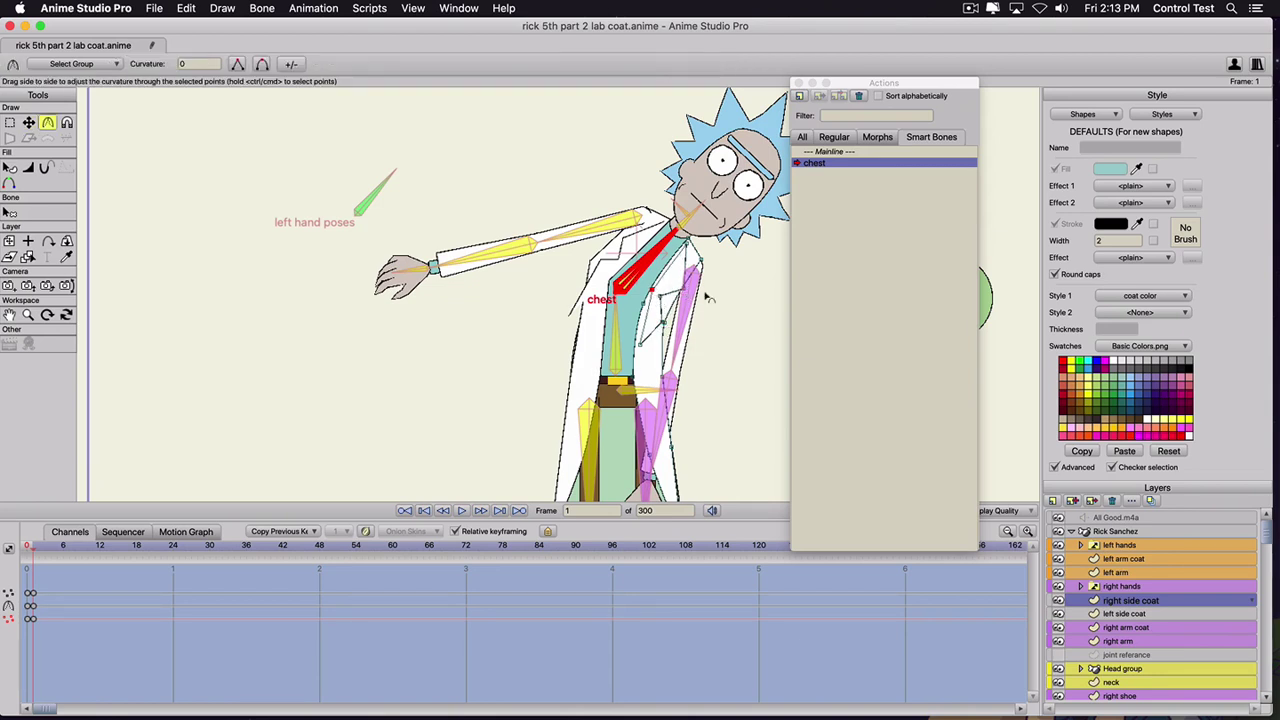
- In the chest action, reposition the left side coat's outer edge points and adjust the outer and inner chest curvature
left_click(1128, 614)
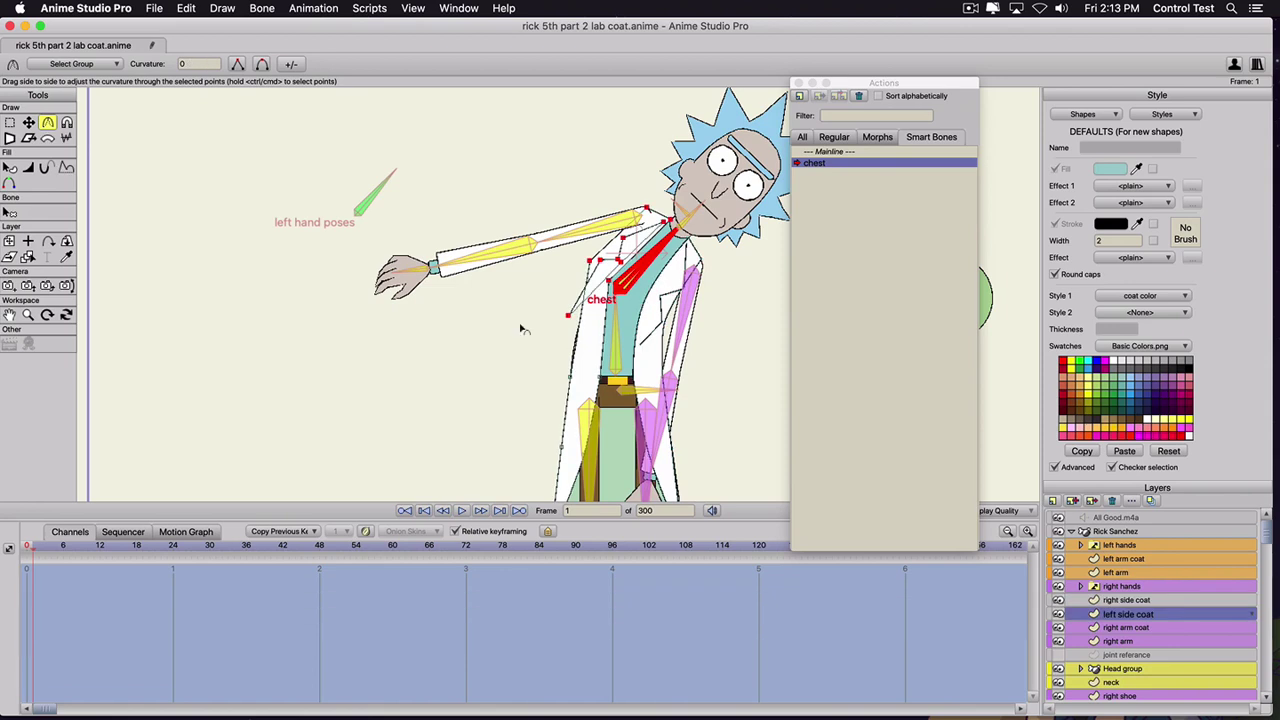
key("t")
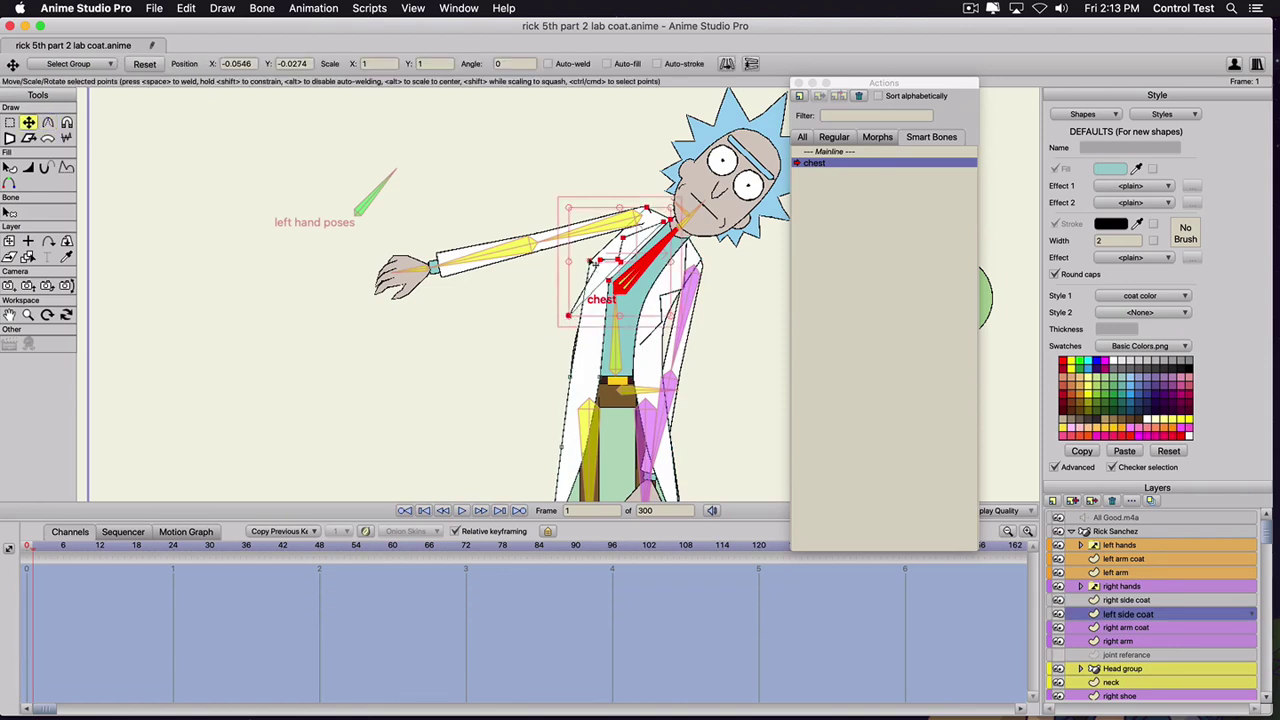
left_click(591, 262)
key("c")
mouse_move(592, 262)
left_mouse_down()
mouse_move(808, 277)
mouse_move(869, 295)
mouse_move(590, 268)
left_mouse_up()
key("t")
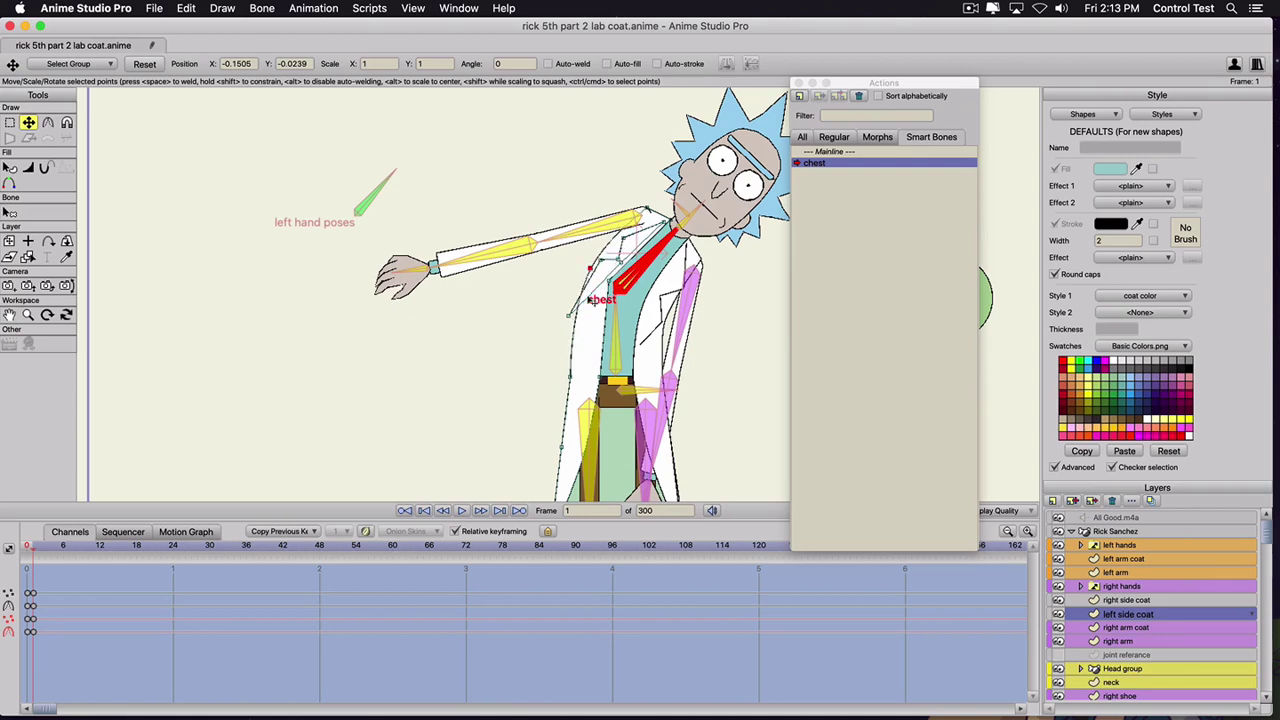
left_click_drag(571, 377, 569, 381)
key("c")
left_click_drag(609, 281, 894, 311)
- Move the left side coat's lapel tip and notch points so the lapel follows the bent coat
key("t")
left_click_drag(569, 316, 590, 324)
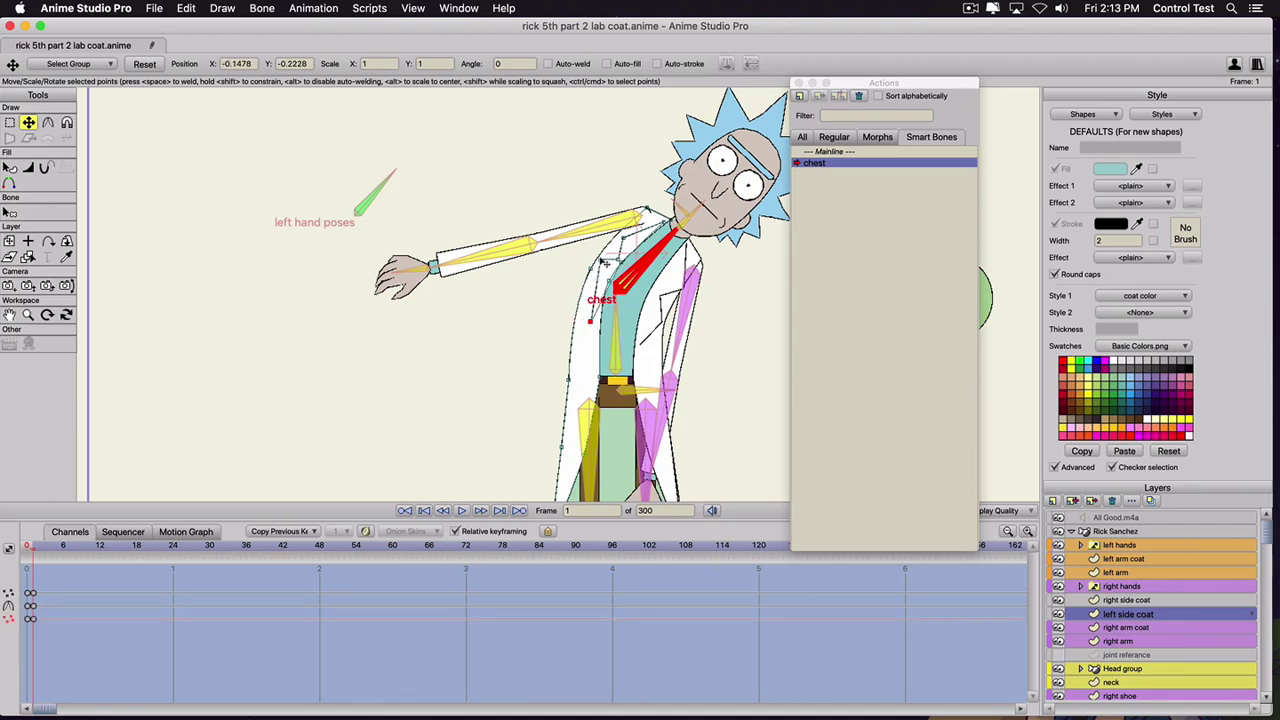
left_click_drag(600, 261, 594, 258)
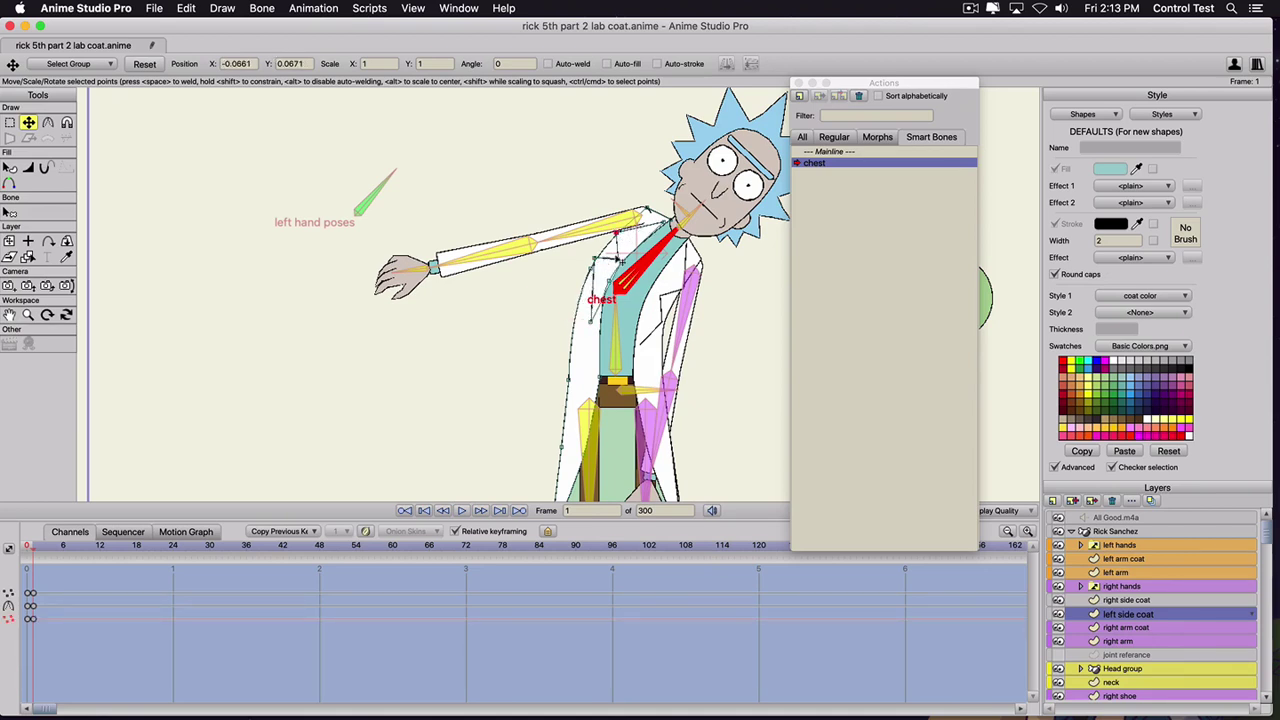
left_click(611, 253)
mouse_move(621, 264)
left_mouse_down()
mouse_move(598, 267)
mouse_move(618, 239)
left_mouse_up()
key("c")
key("t")
left_click(615, 239)
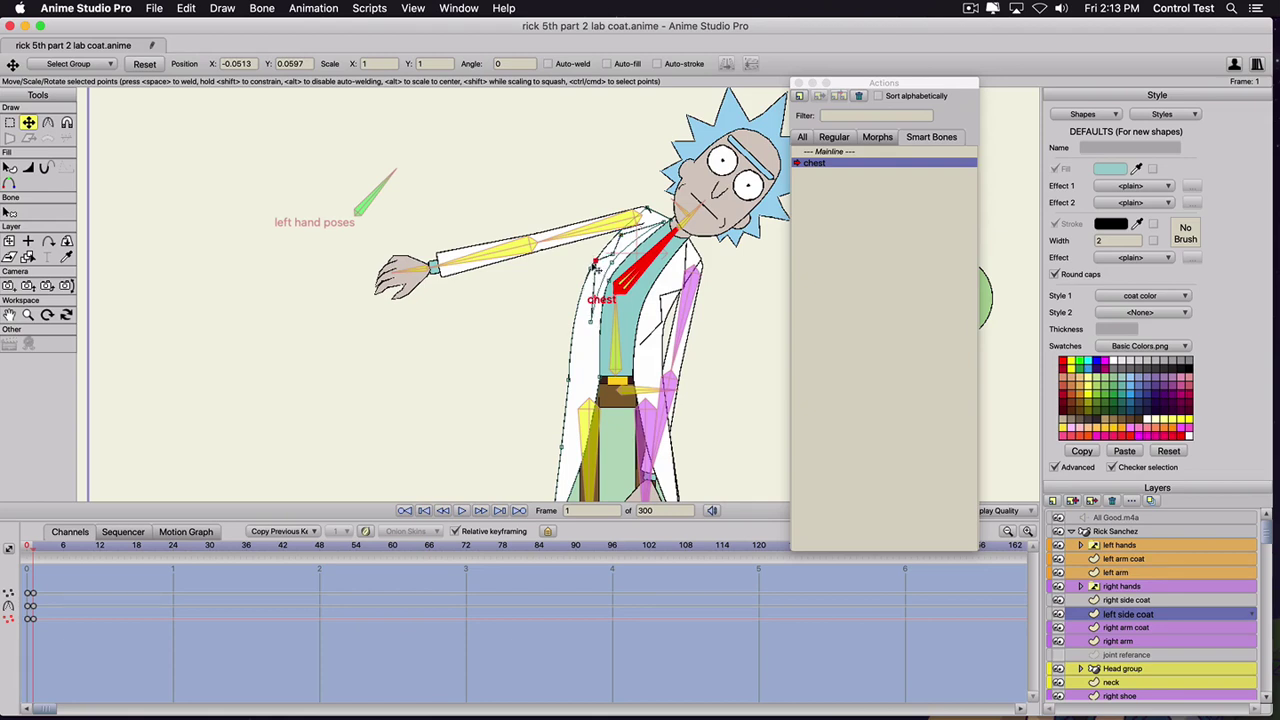
left_click_drag(591, 324, 593, 326)
- Return to the Mainline and test-bend the torso to check the coat's chest action
scroll(587, 343, "down", 3)
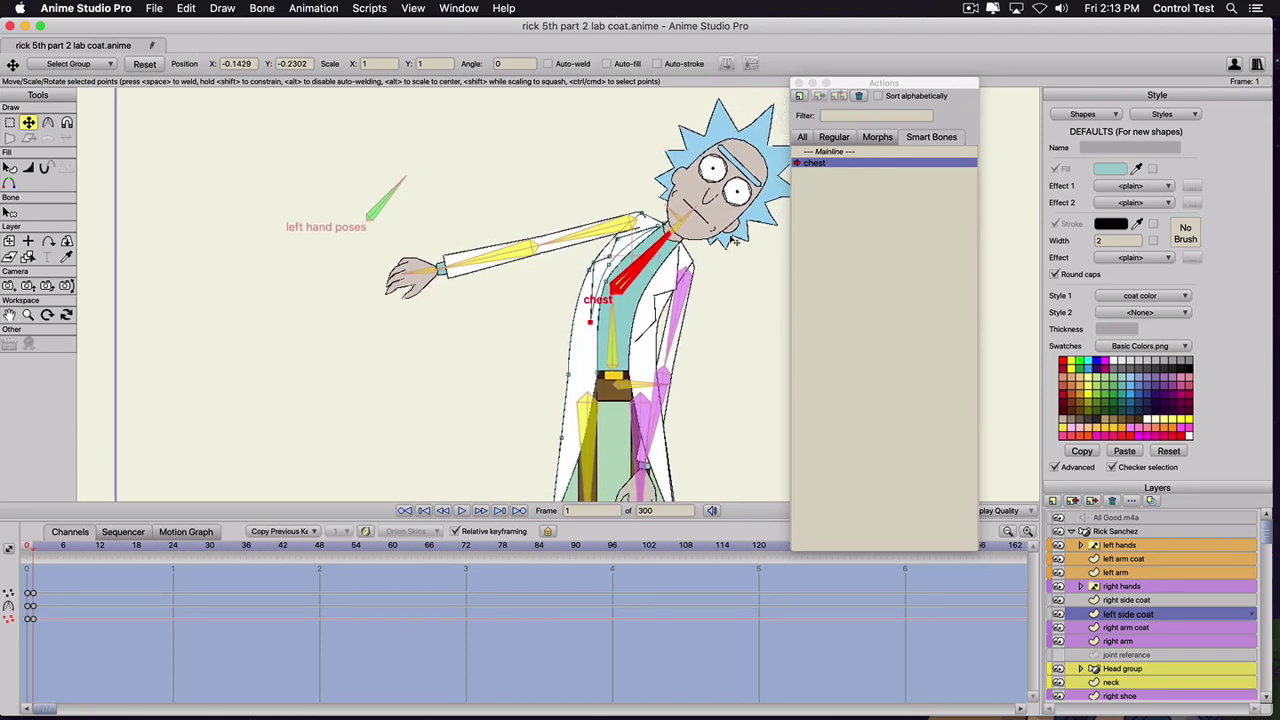
left_click(830, 152)
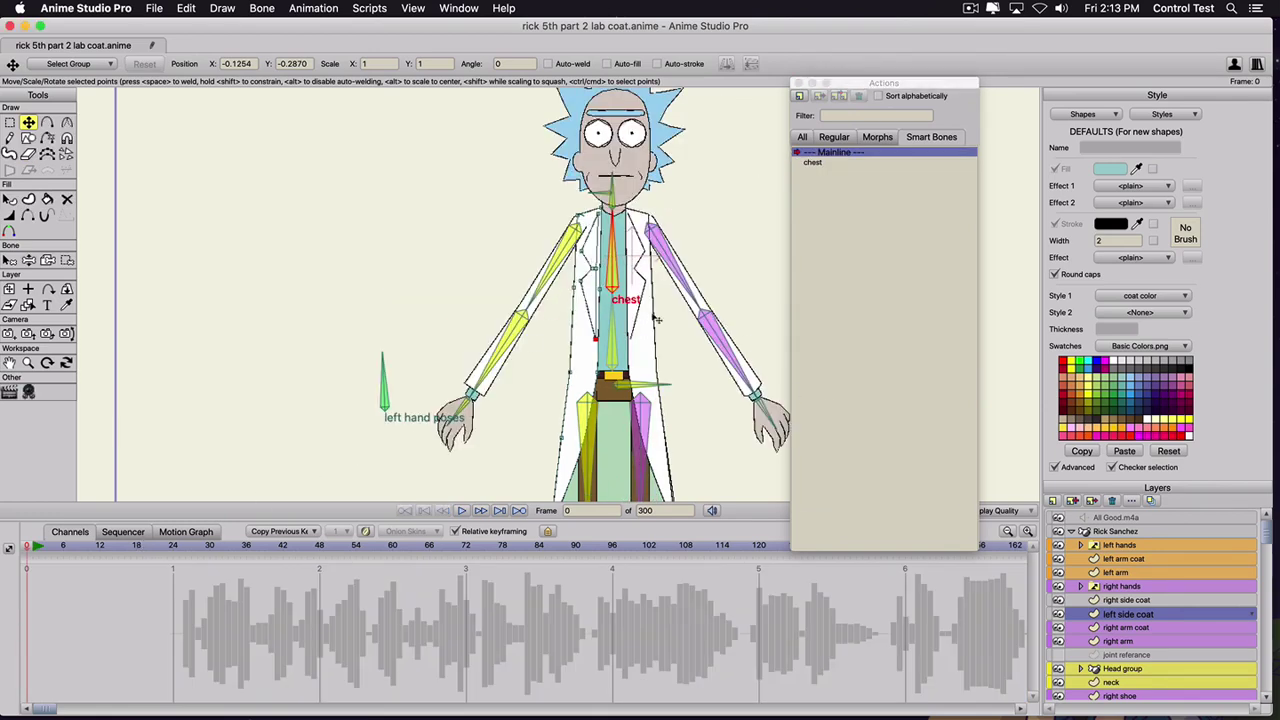
key("z")
mouse_move(629, 254)
left_mouse_down()
mouse_move(596, 252)
mouse_move(665, 290)
mouse_move(638, 268)
left_mouse_up()
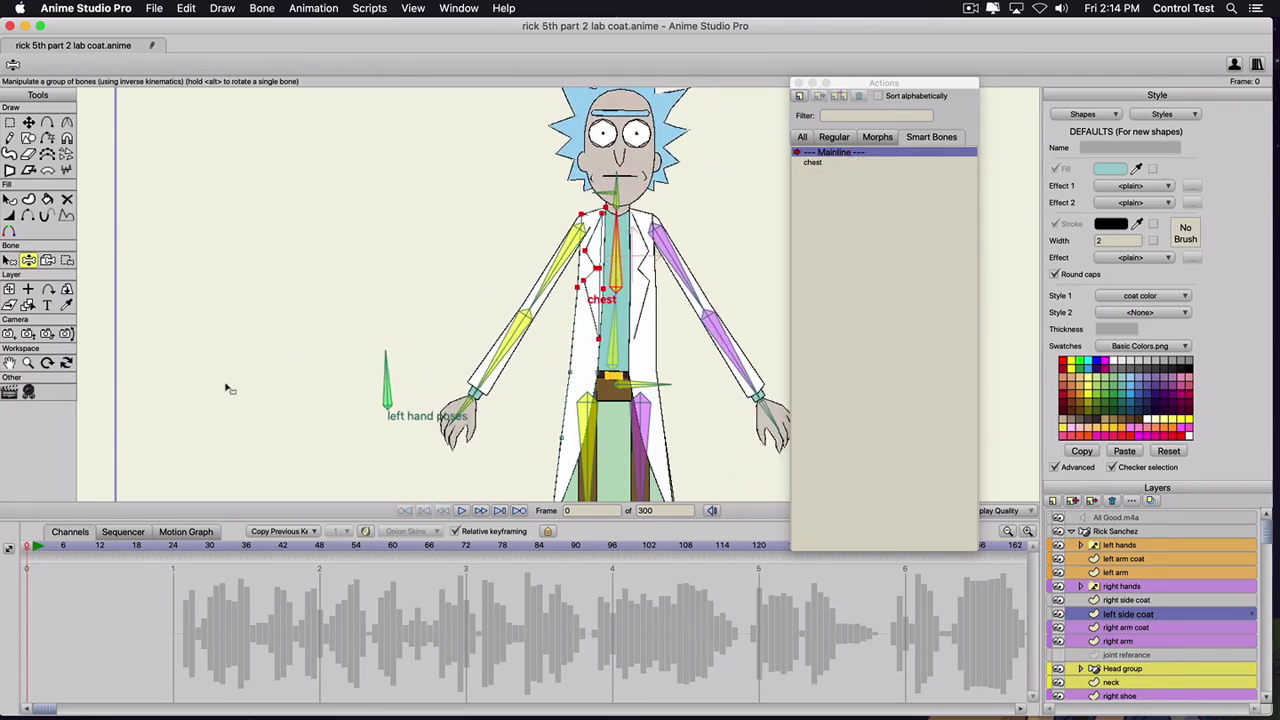
- Create a smart bone action named chest 2 while the left side coat layer is active
left_click(942, 137)
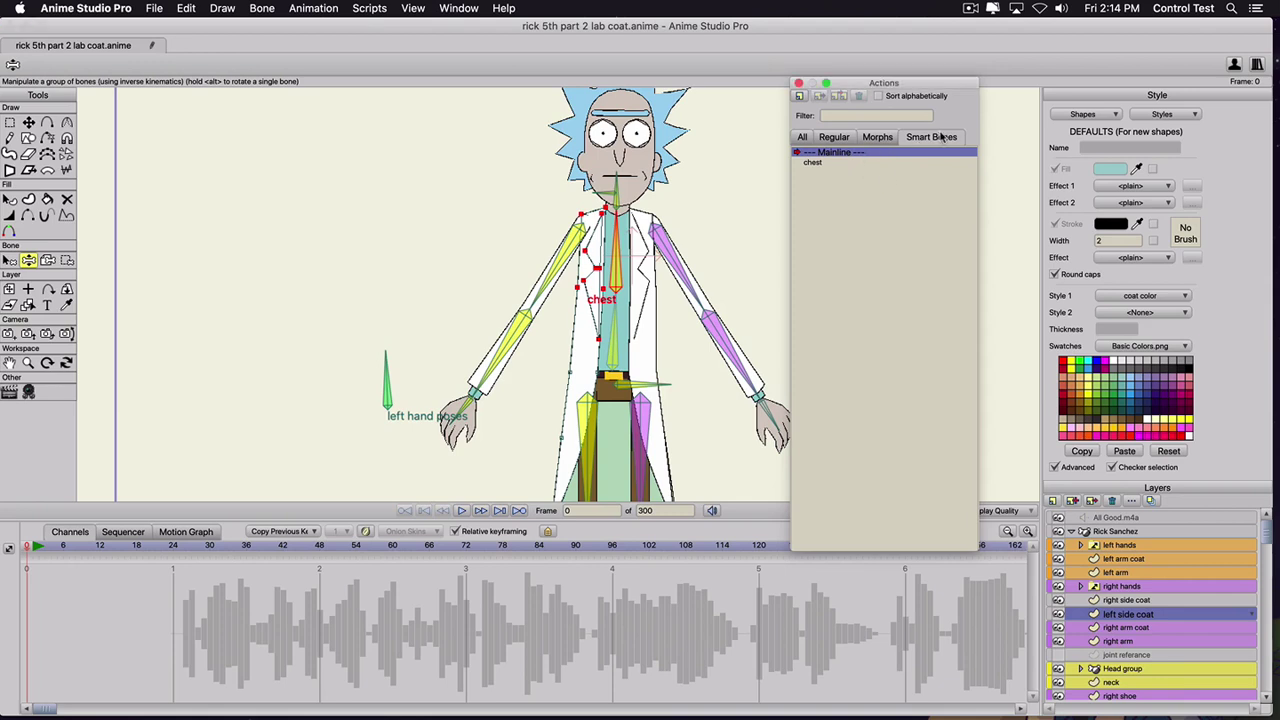
left_click(800, 97)
type("chest 2")
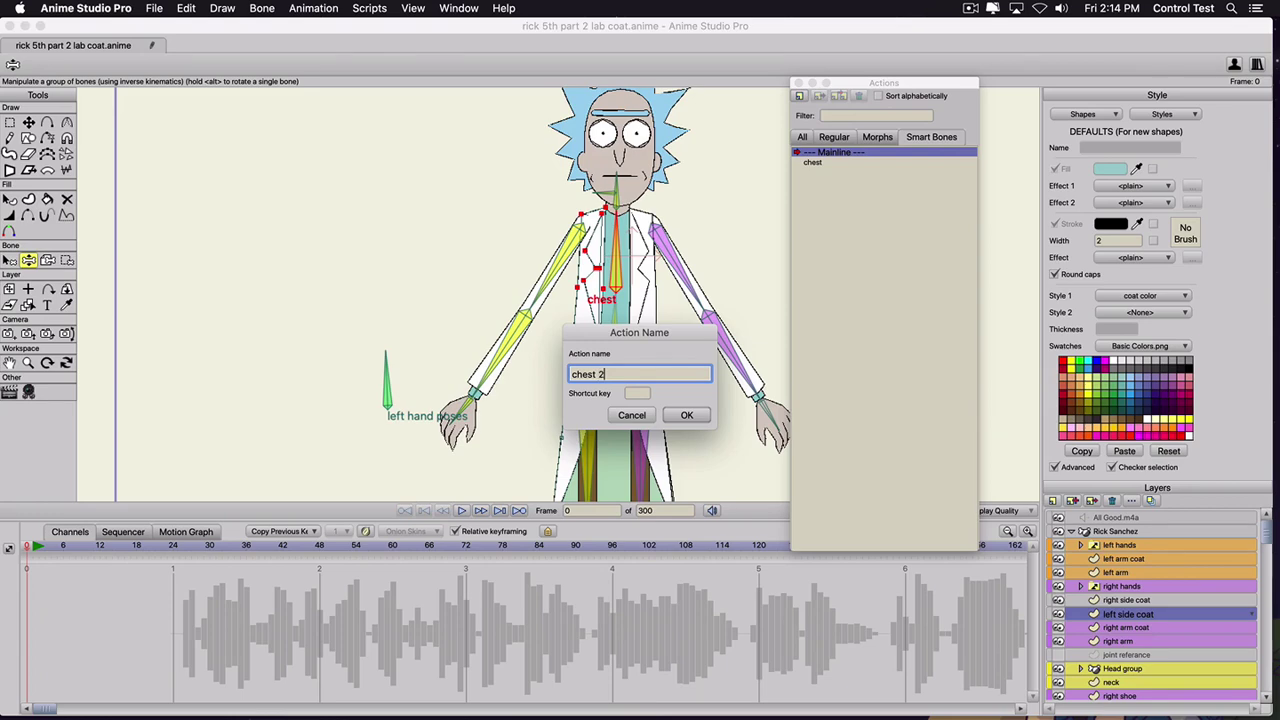
key("Return")
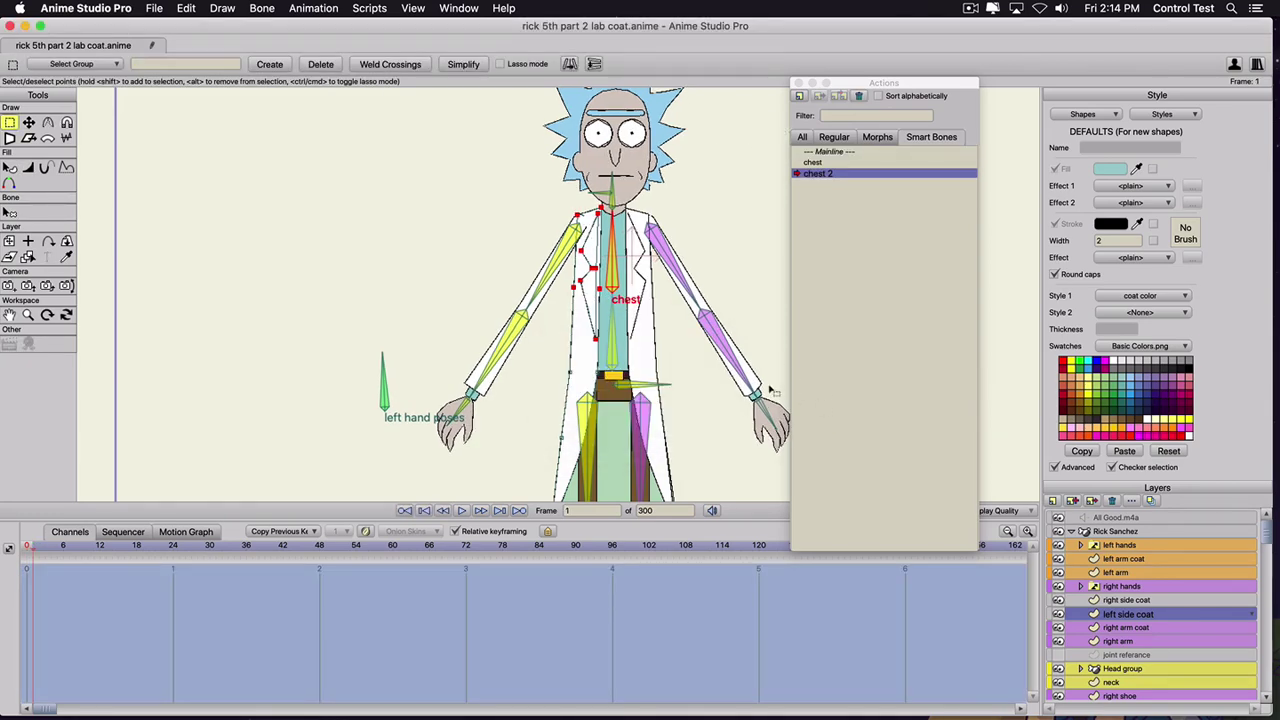
- On the Rick Sanchez bone layer, create the smart bone action chest 2 and rotate the chest bone to about 400 degrees
left_click(1085, 531)
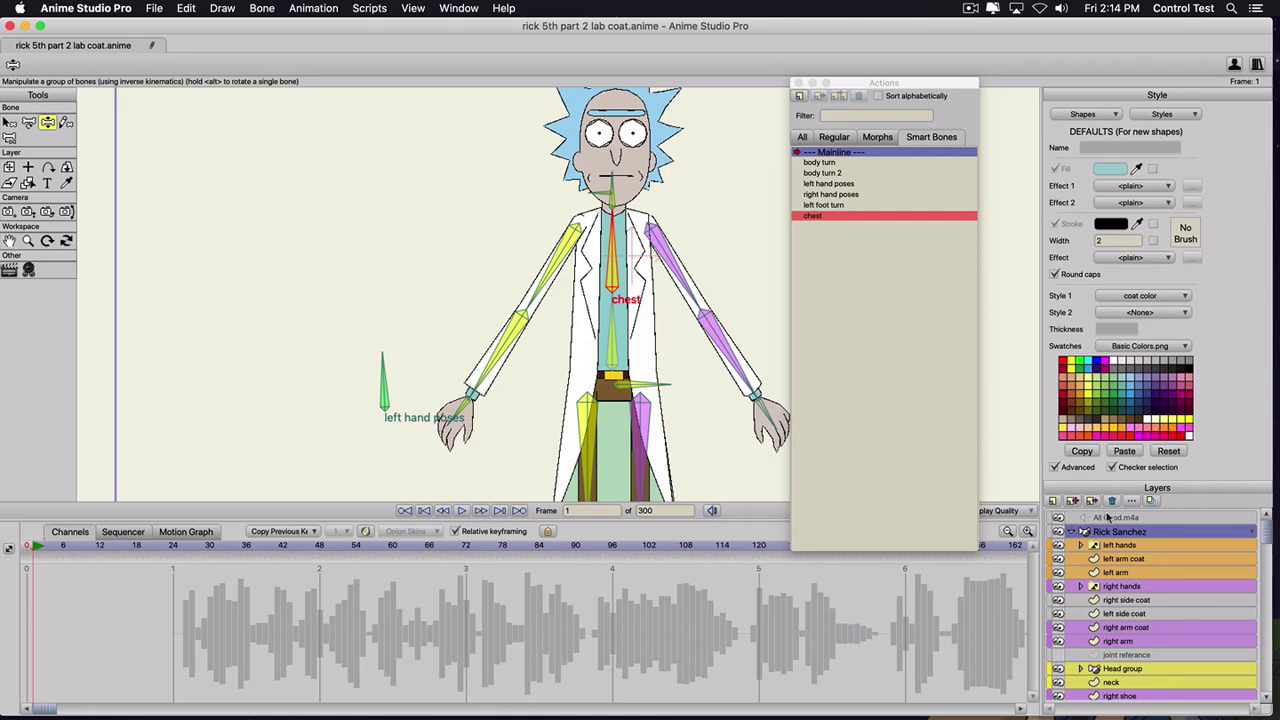
left_click(799, 96)
type("chest 2")
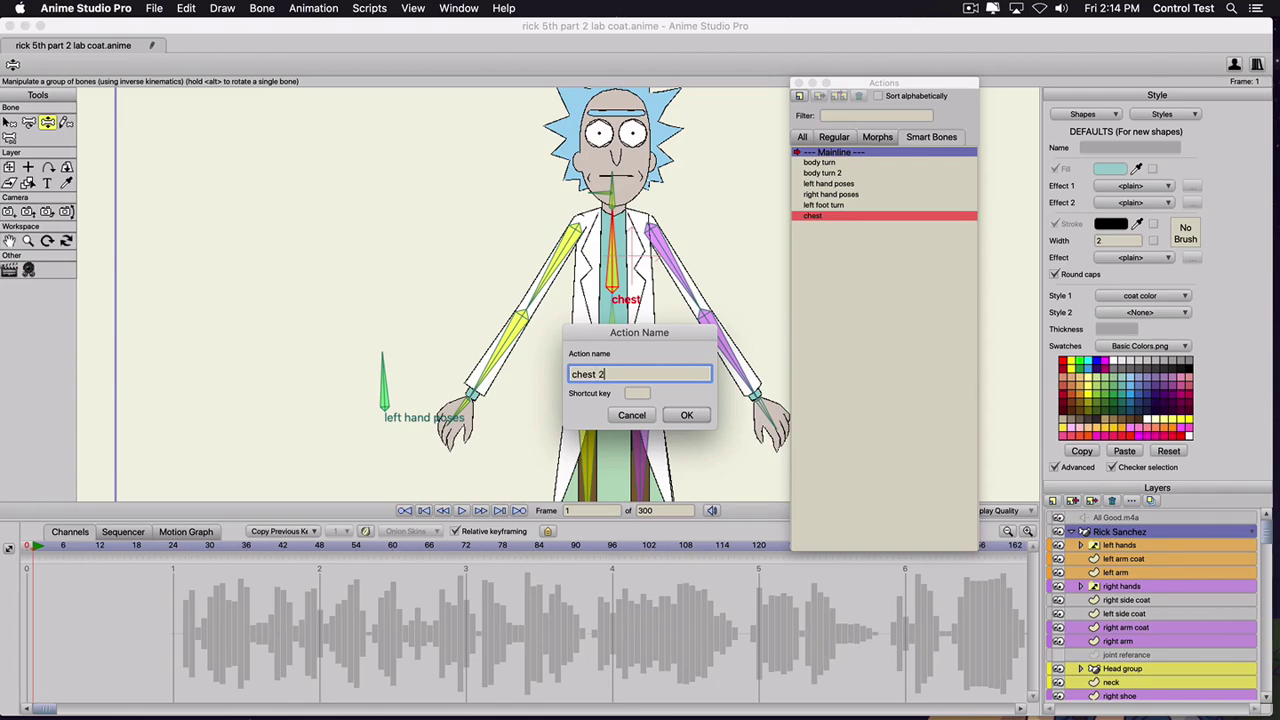
key("Return")
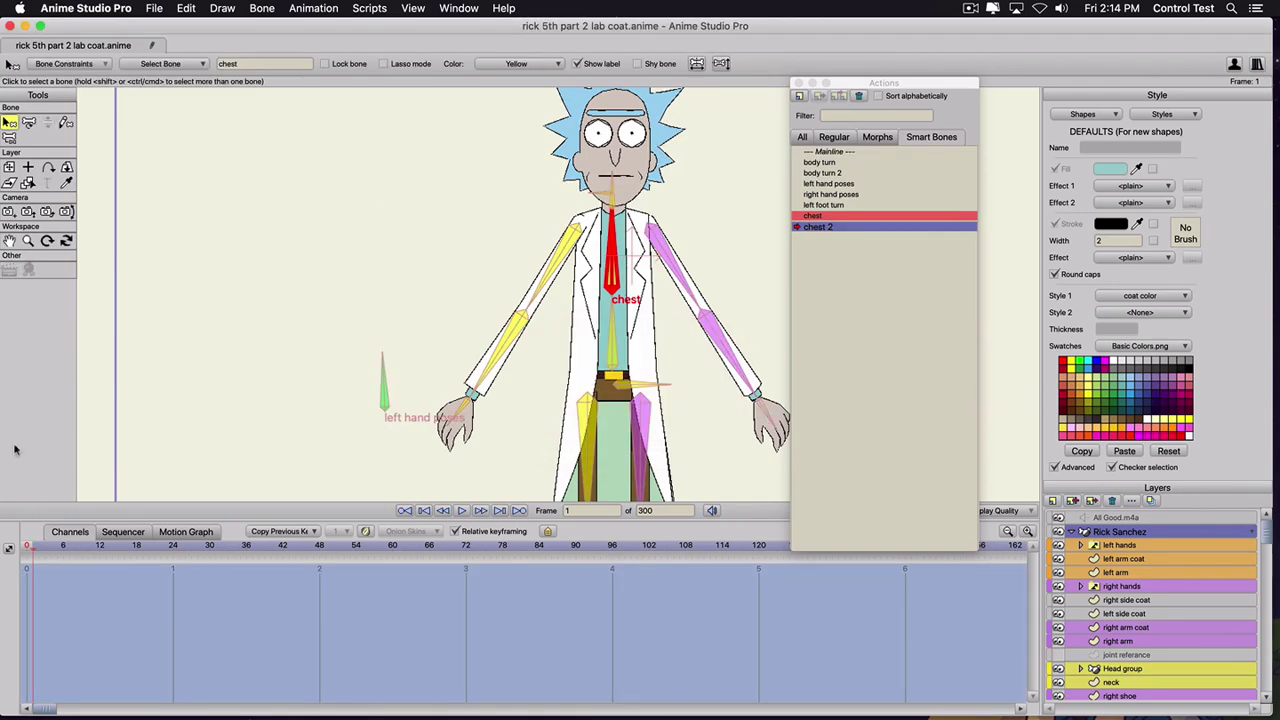
key("t")
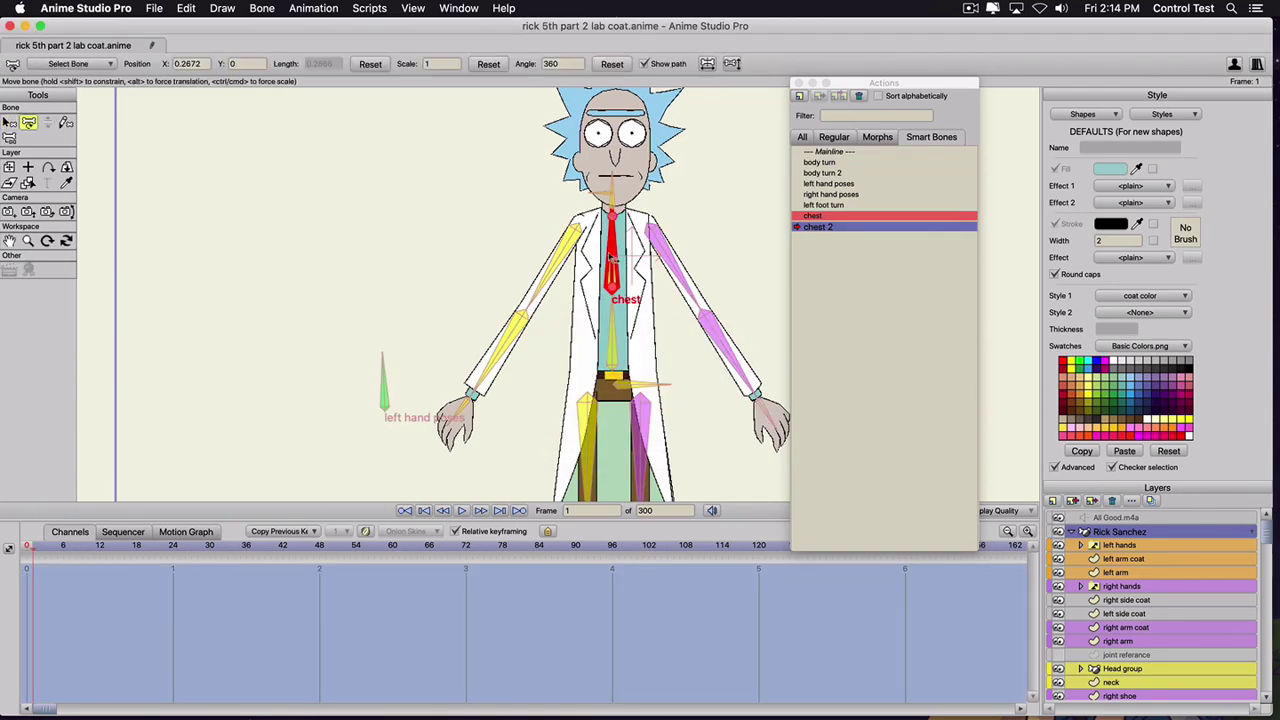
left_click_drag(610, 258, 582, 265)
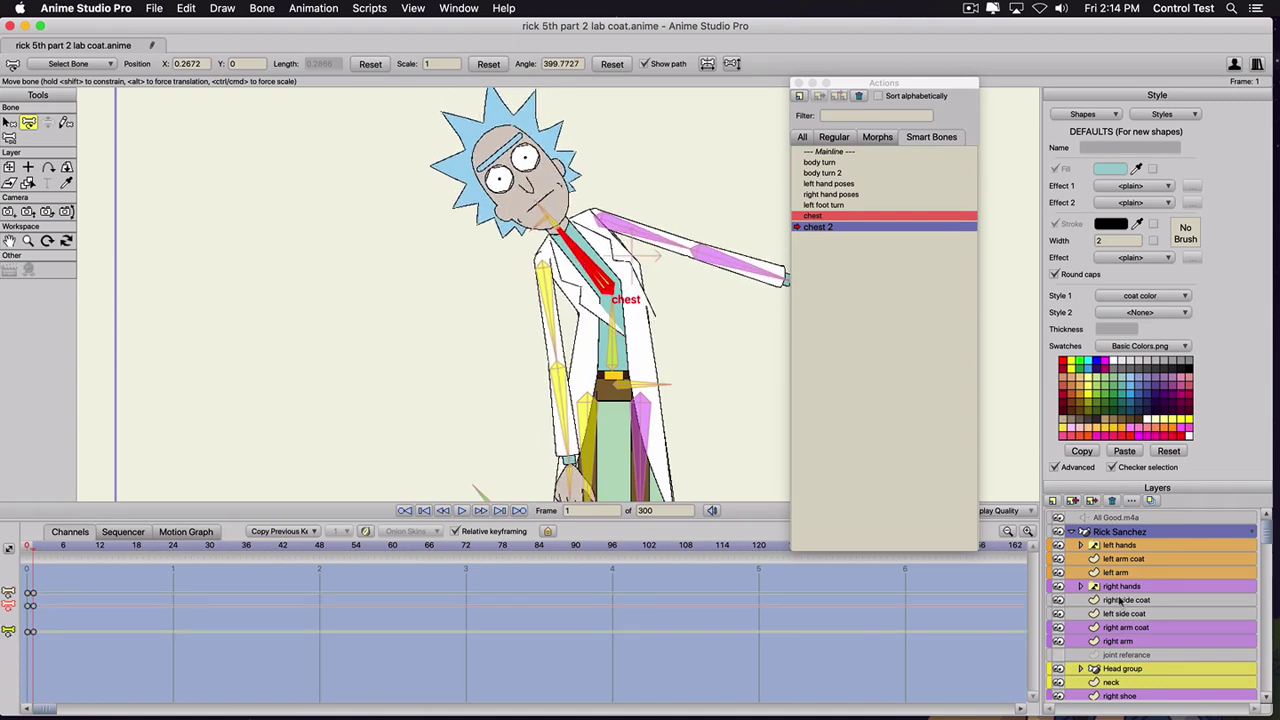
- In the chest 2 action, curve the right side coat's outer chest point to about 0.44 and adjust the inner chest point's curvature
left_click(1120, 600)
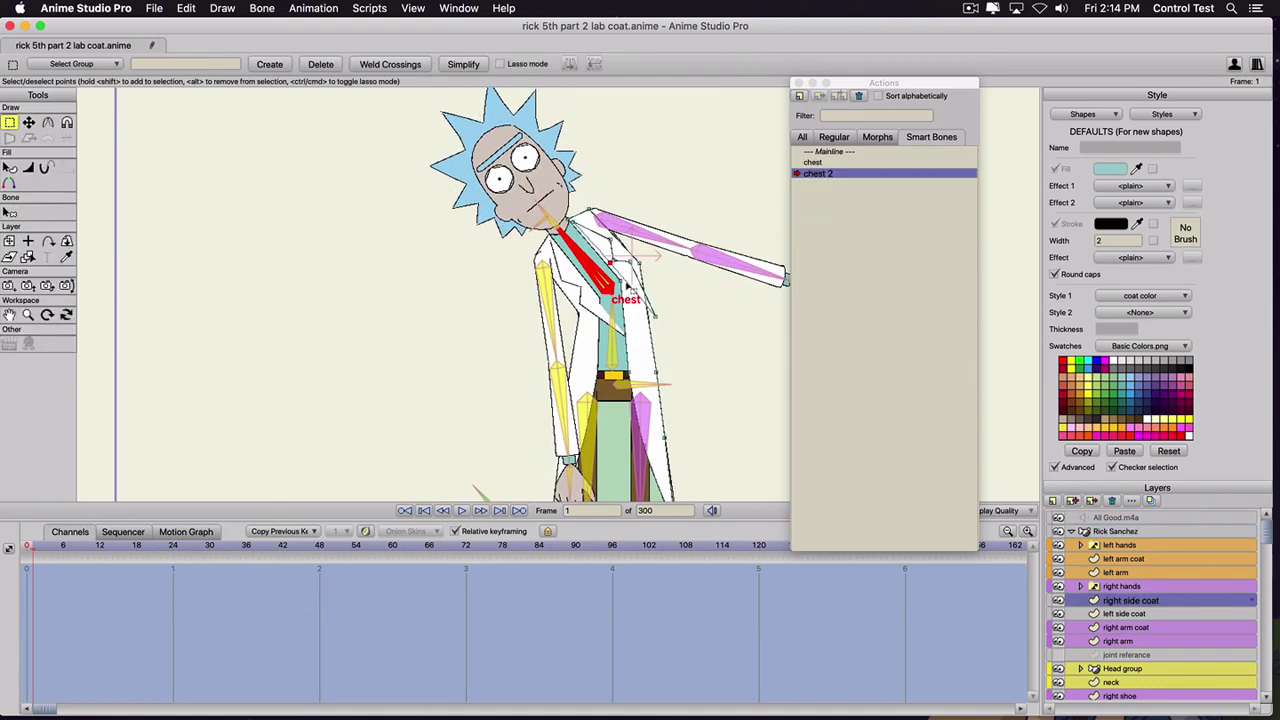
key("c")
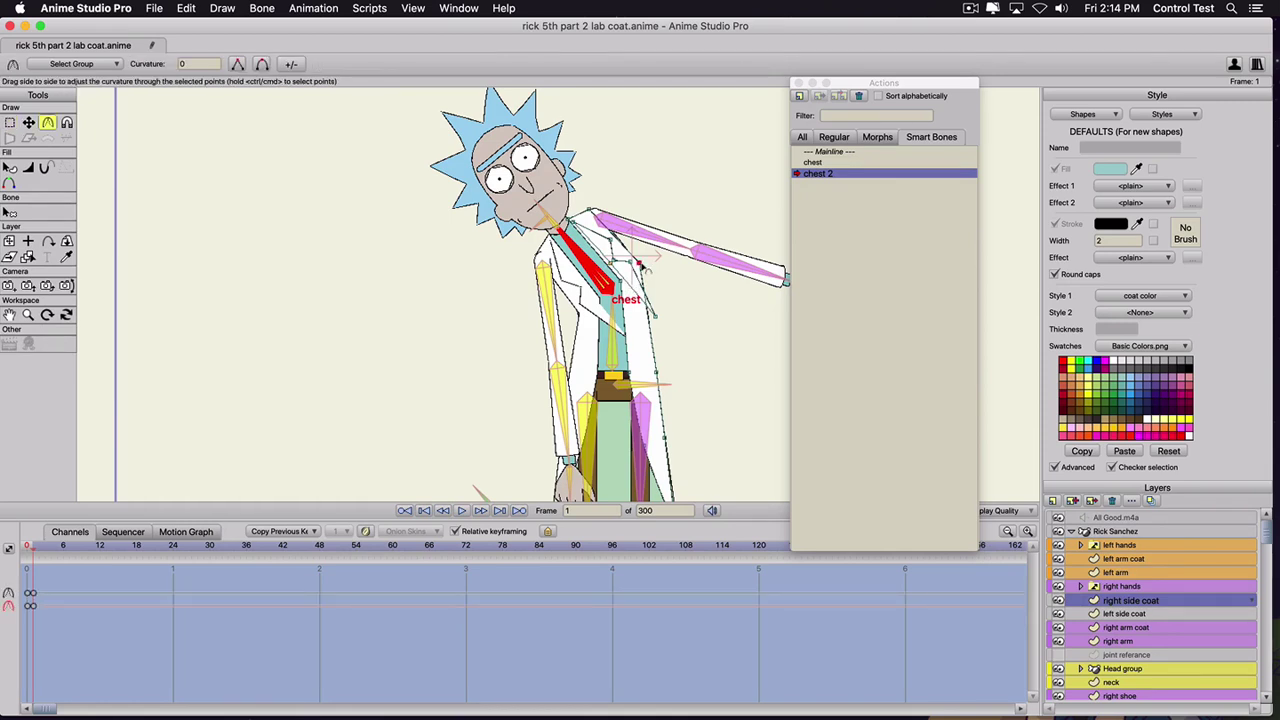
left_click_drag(648, 268, 1047, 307)
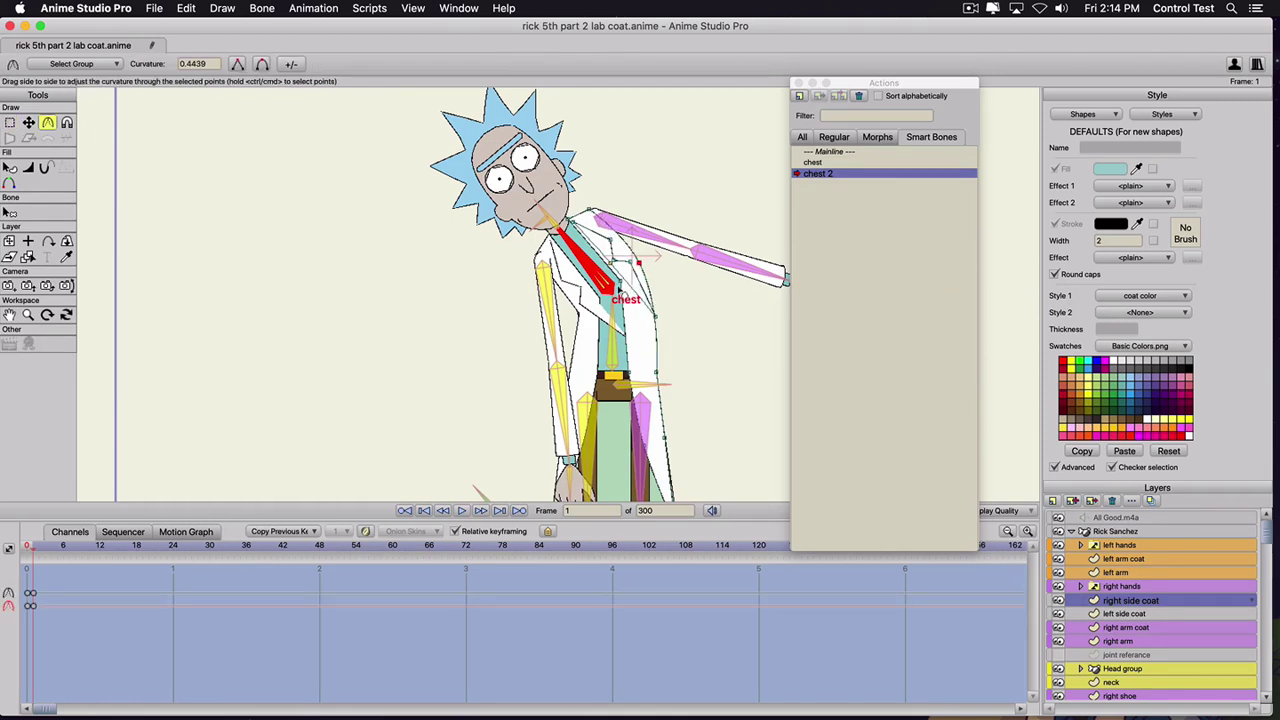
left_click_drag(619, 283, 870, 312)
- Move the right side coat's lapel tip inward and shift its notch points so the lapel follows the bend
key("t")
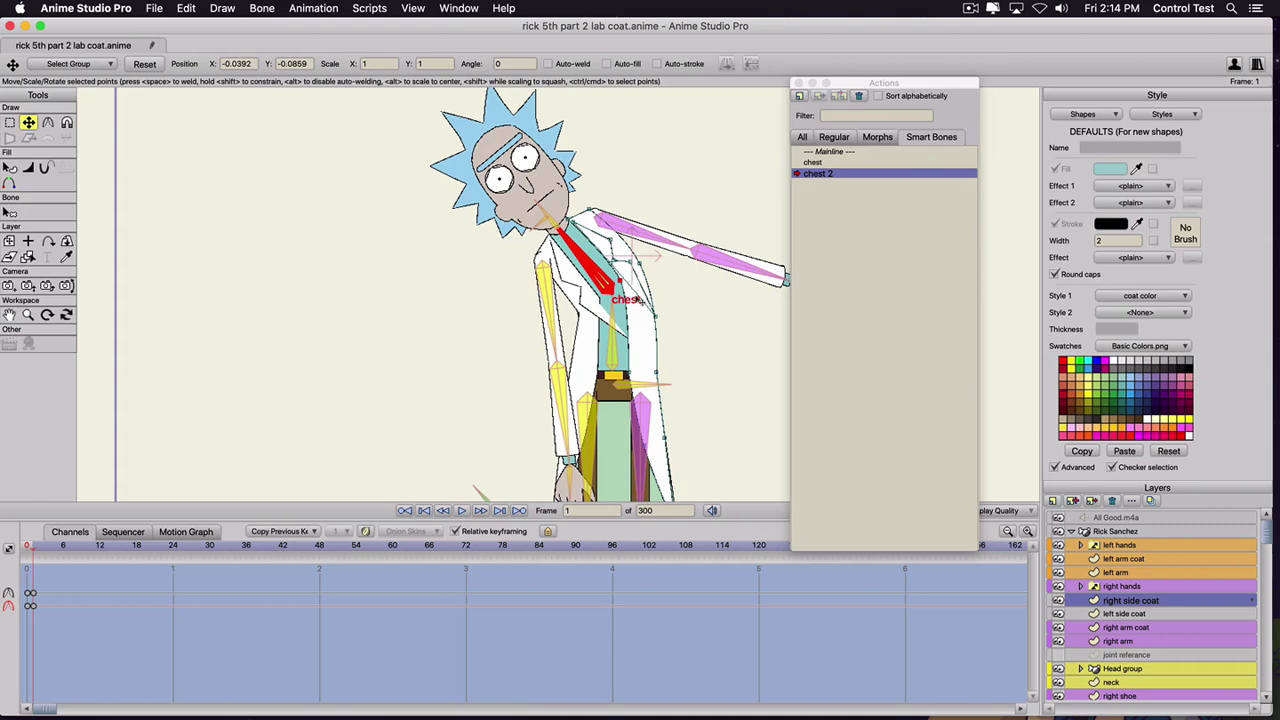
left_click_drag(656, 317, 634, 318)
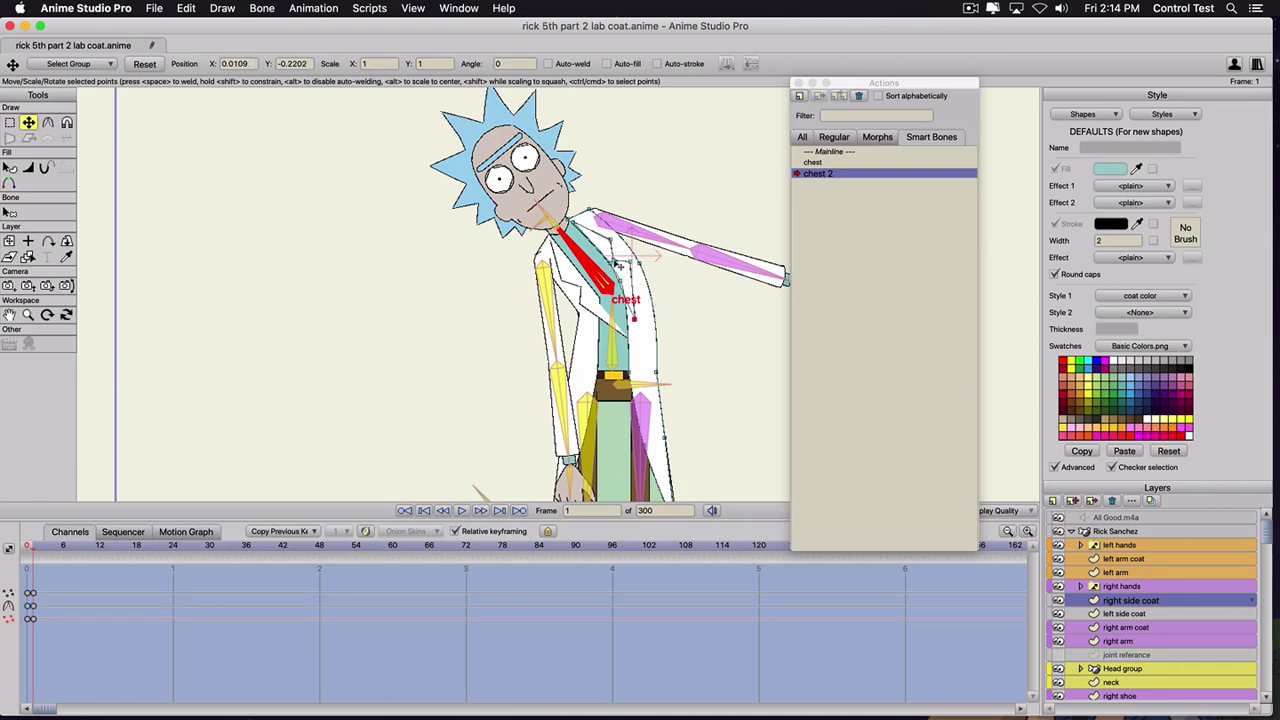
left_click_drag(612, 262, 617, 240)
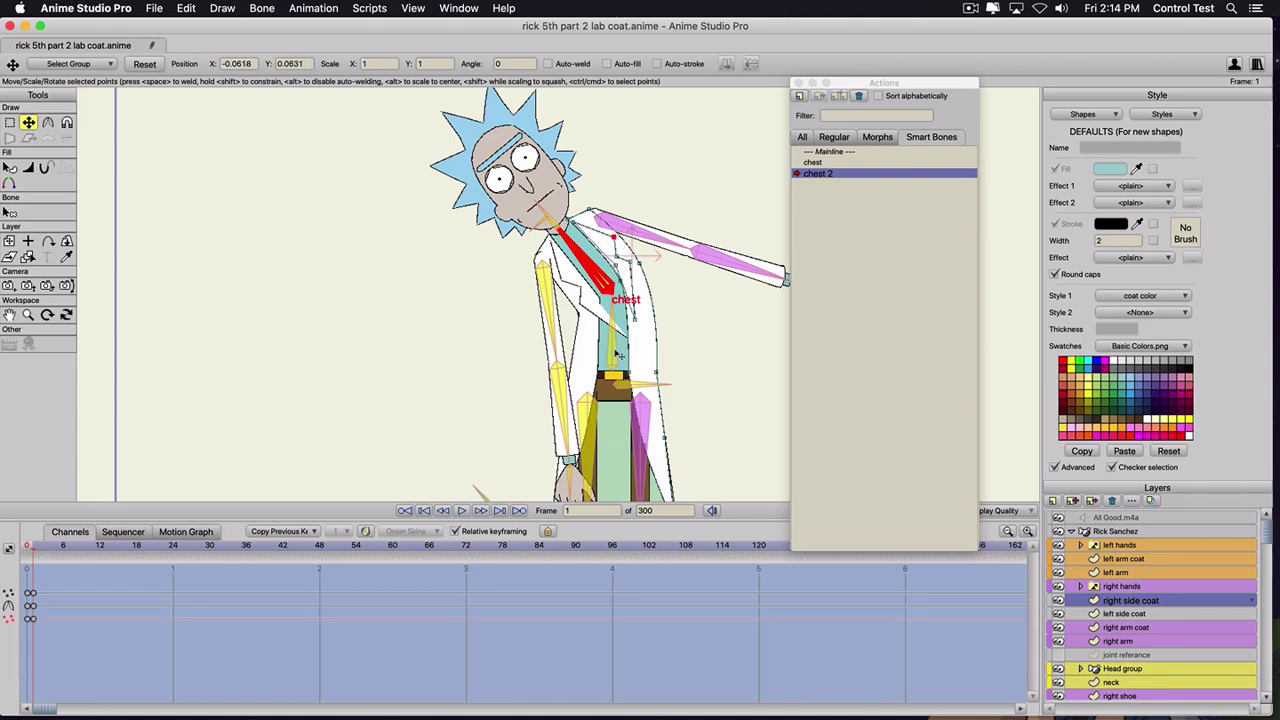
- Adjust the left side coat's inner chest curvature and reposition its outer edge, lapel tip and notch points to follow the bend
left_click(1123, 613)
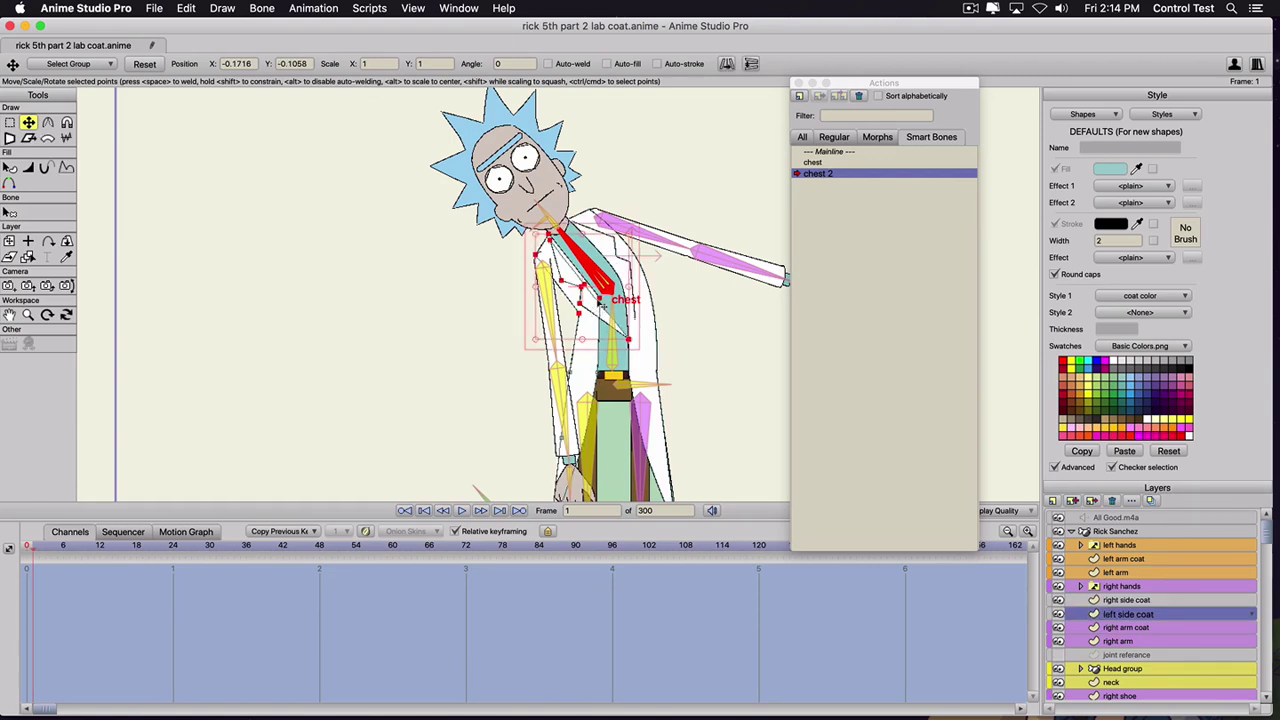
key("c")
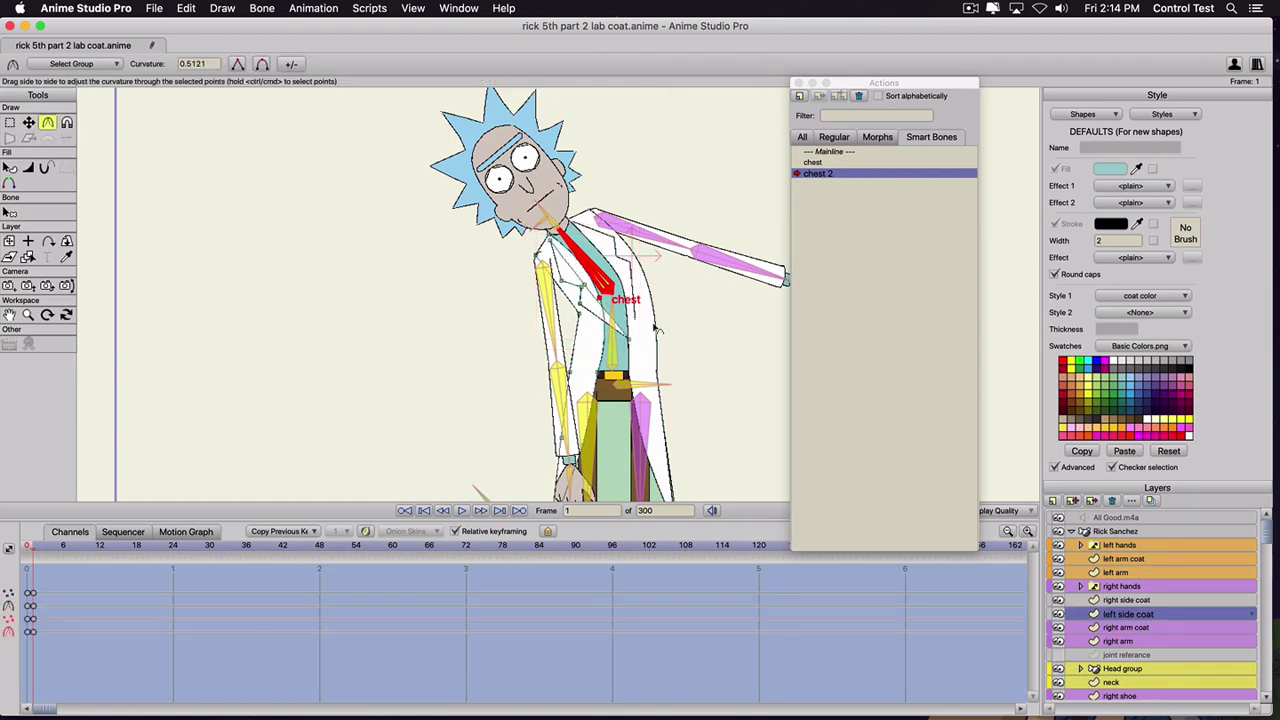
key("t")
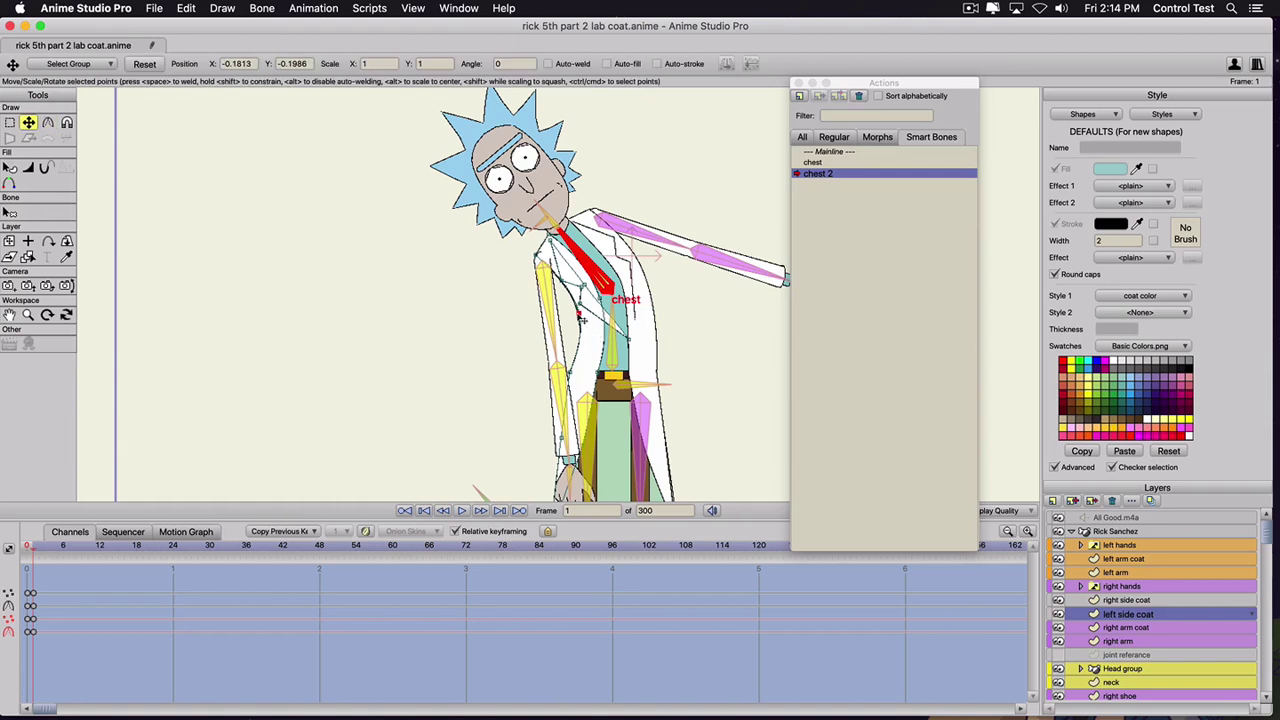
left_click_drag(575, 316, 600, 299)
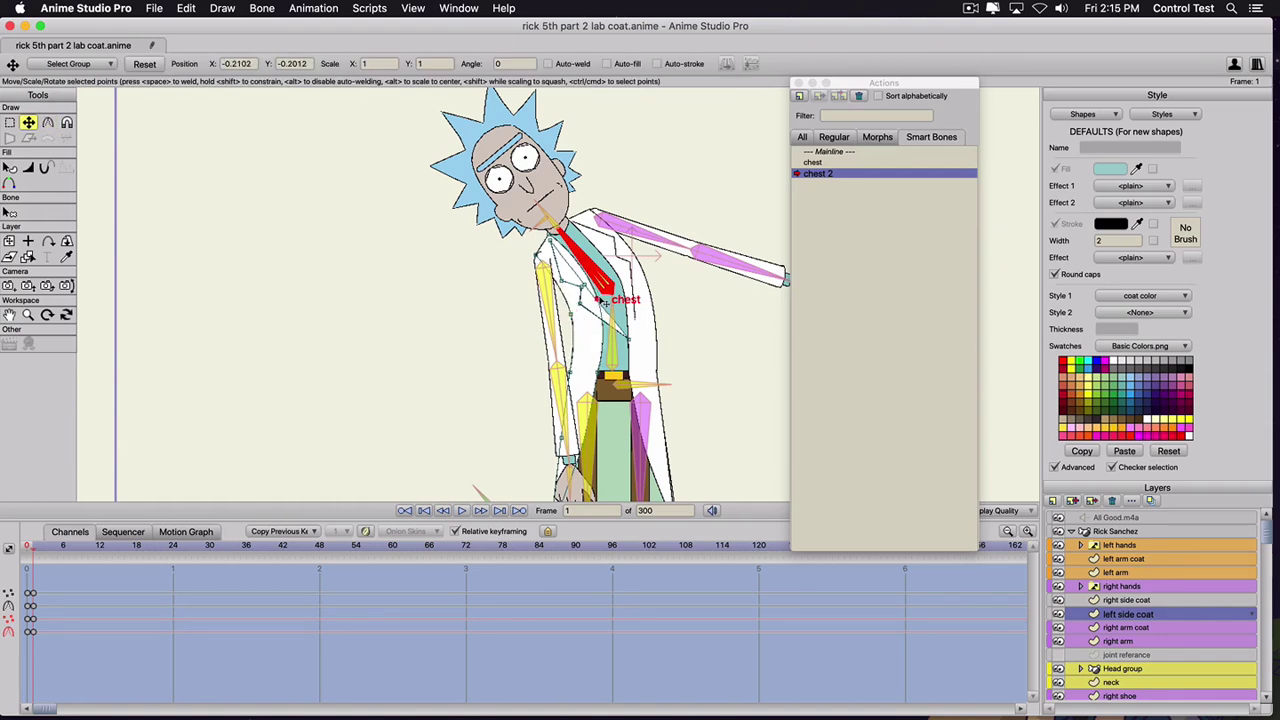
left_click_drag(630, 340, 600, 340)
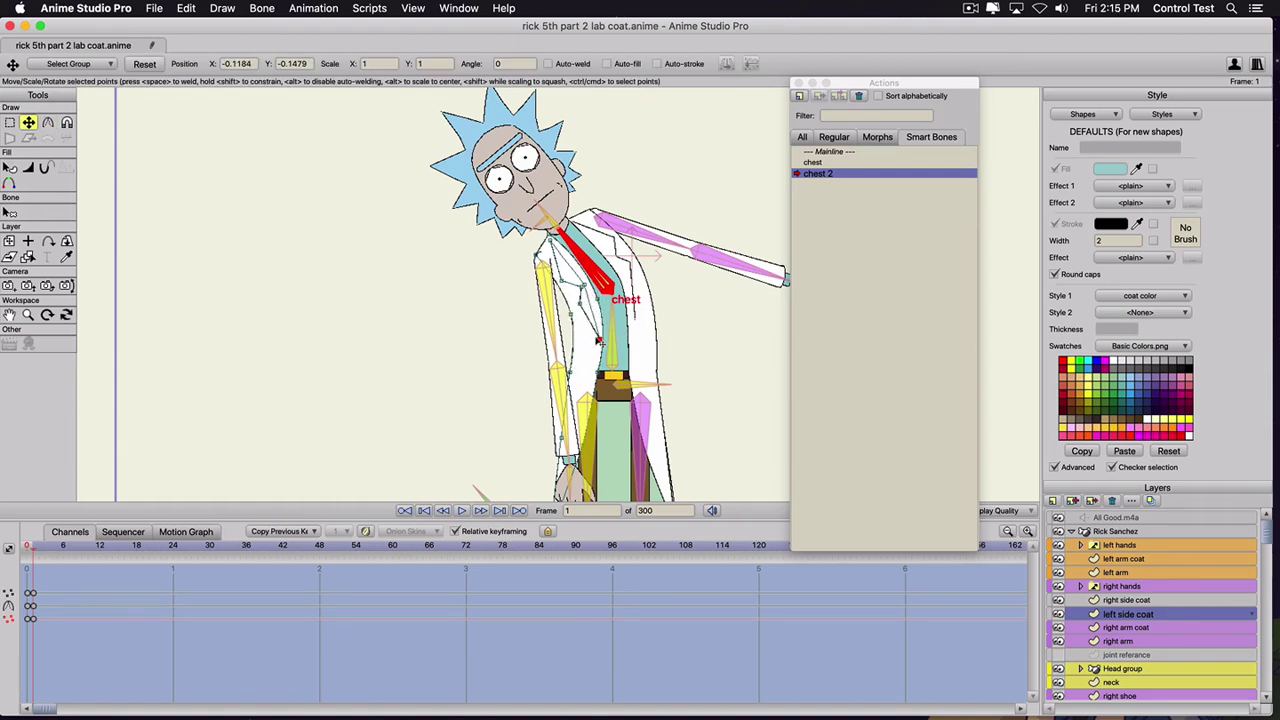
left_click(577, 286)
- Return to the Mainline and test-bend the chest on the Rick Sanchez bone layer to check the coat in both directions
left_click(840, 152)
double_click(838, 152)
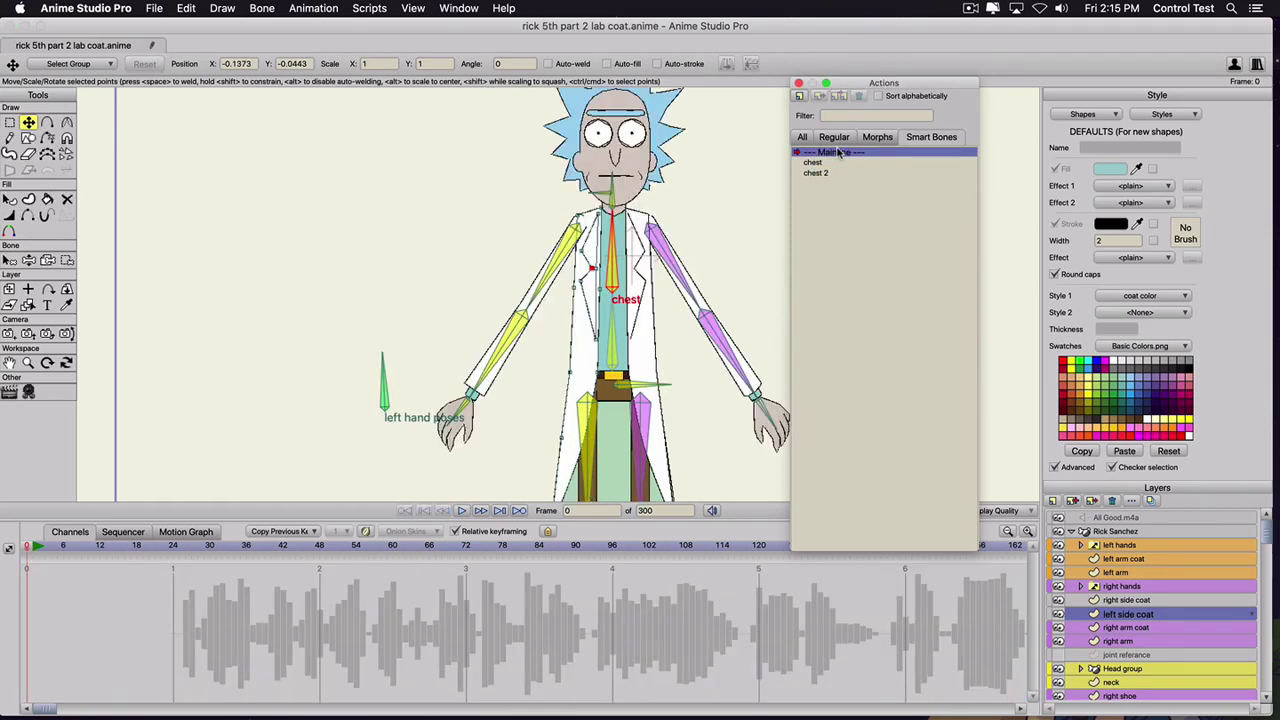
scroll(490, 318, "down", 5)
scroll(591, 274, "up", 2)
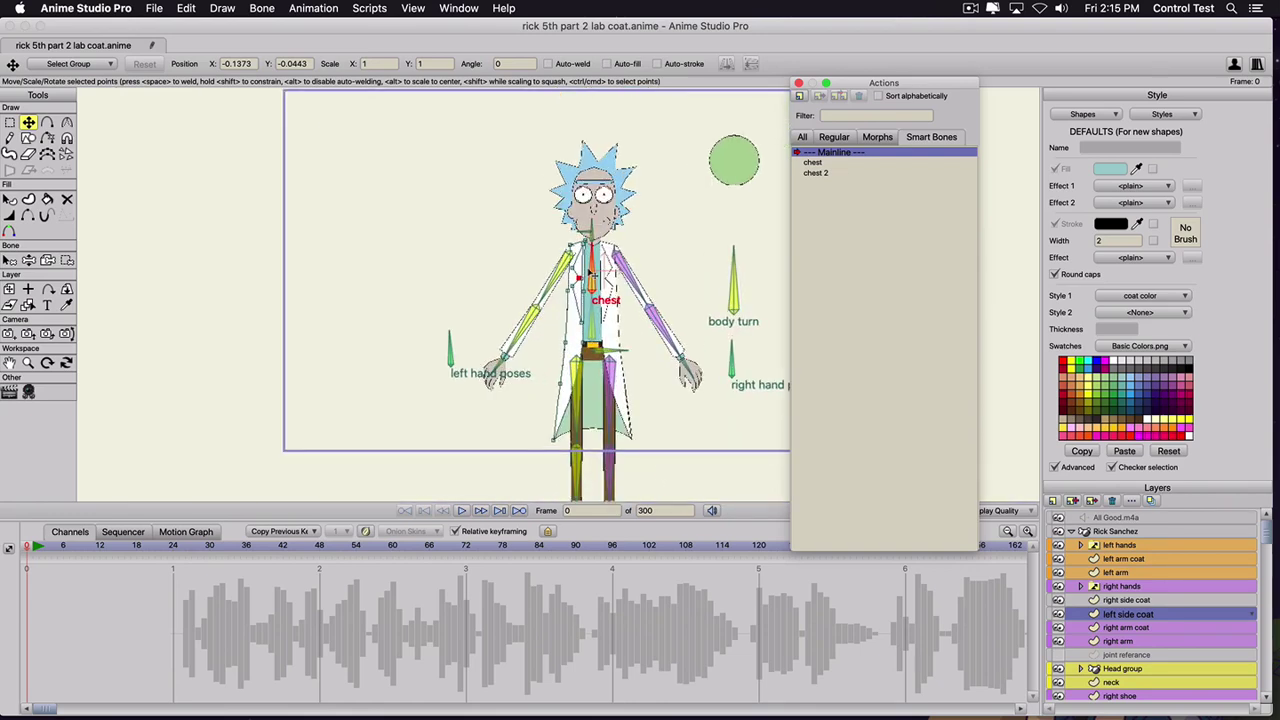
left_click(1136, 530)
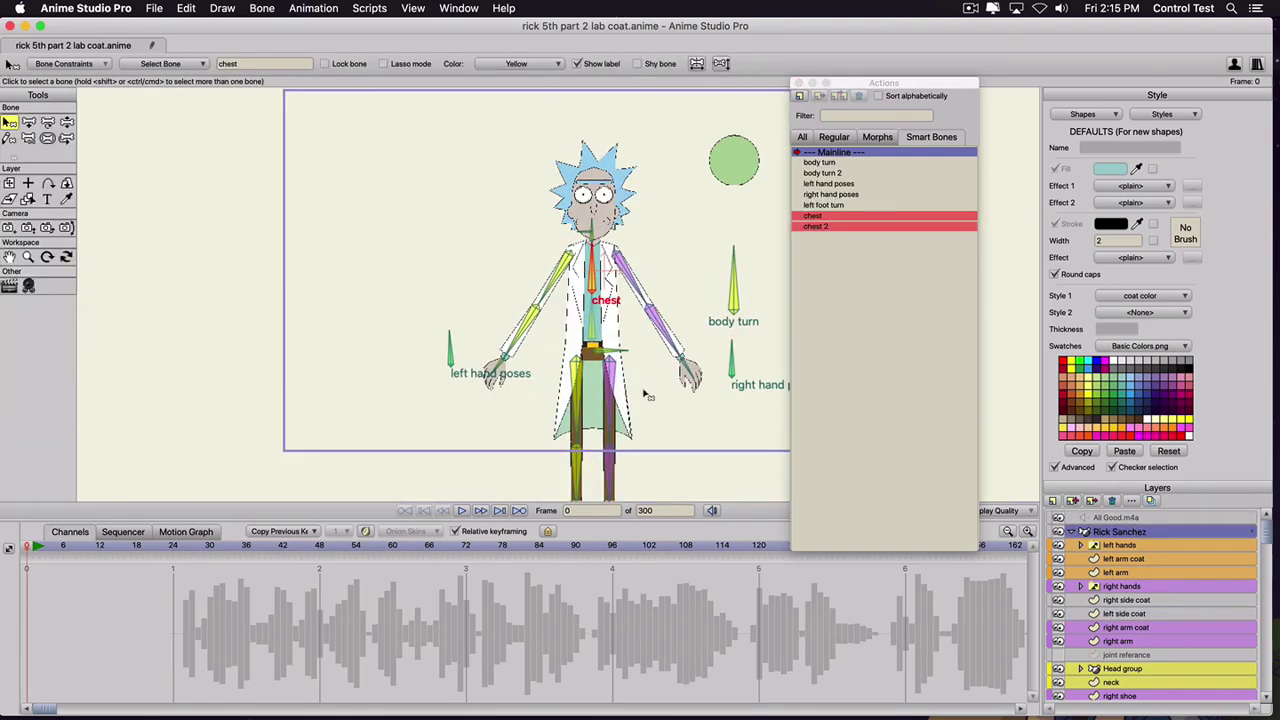
left_click_drag(600, 265, 612, 265)
mouse_move(584, 253)
left_mouse_down()
mouse_move(560, 240)
mouse_move(645, 262)
mouse_move(578, 232)
mouse_move(590, 238)
left_mouse_up()
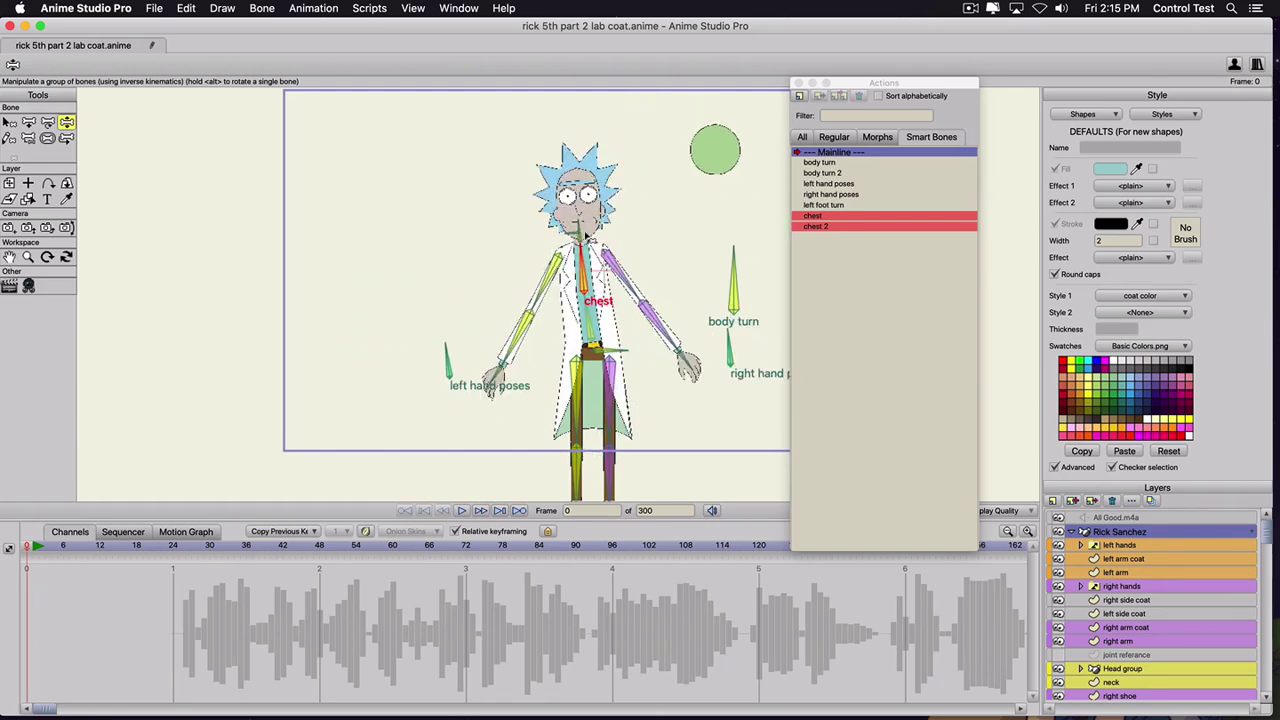
- Test-bend the right leg to check how the lower coat behaves
left_click_drag(607, 468, 642, 521)
scroll(557, 358, "down", 2)
left_click_drag(513, 359, 532, 271)
scroll(530, 293, "up", 3)
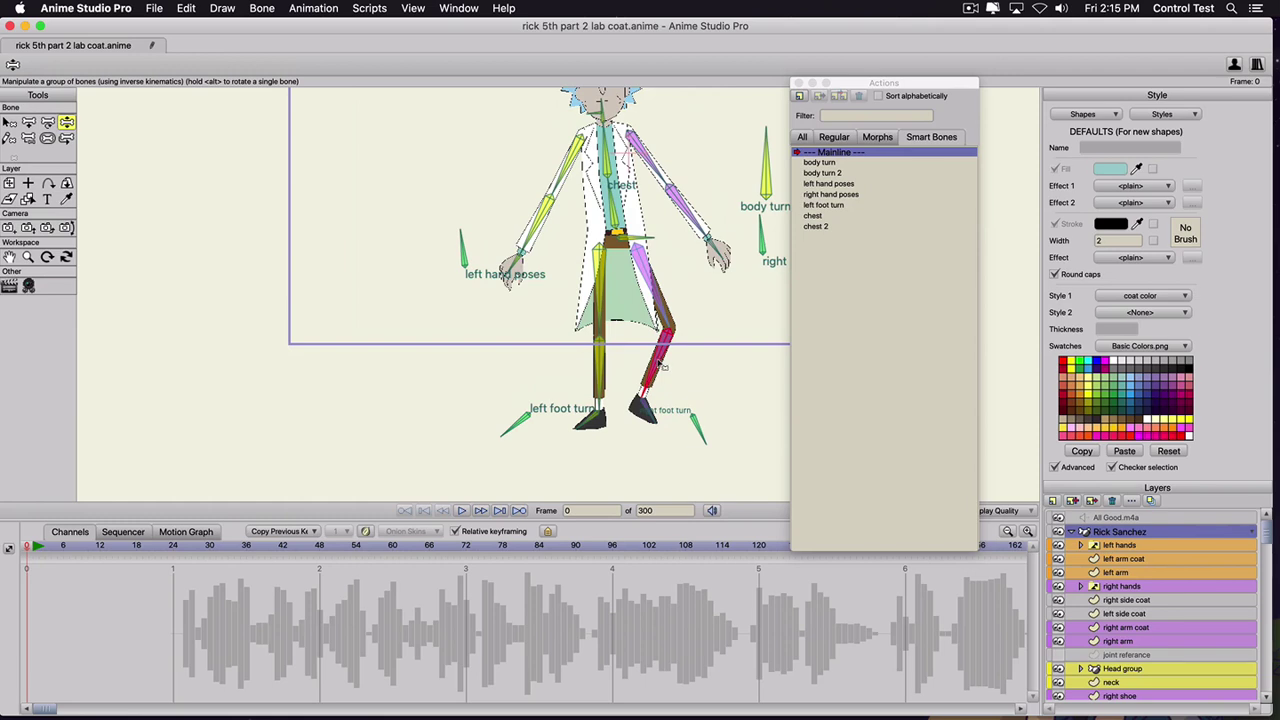
left_click_drag(663, 366, 641, 435)
scroll(600, 295, "up", 2)
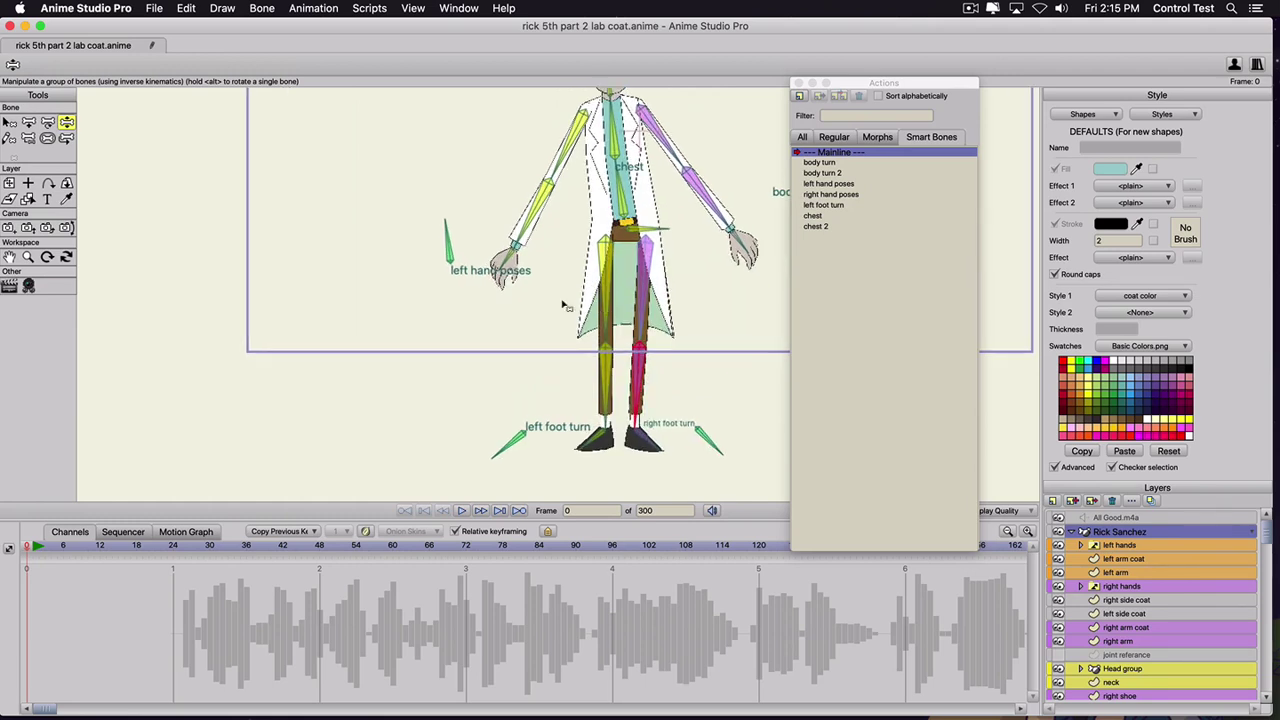
scroll(277, 392, "down", 2)
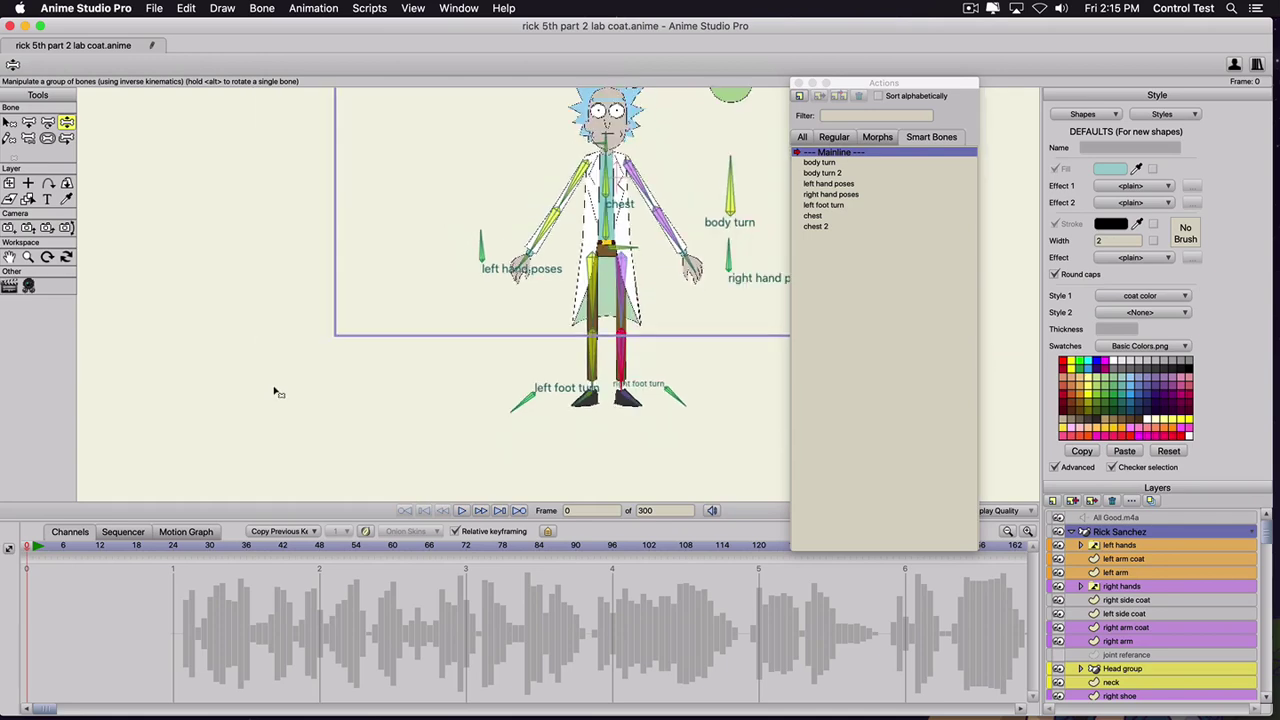
scroll(277, 392, "down", 1)
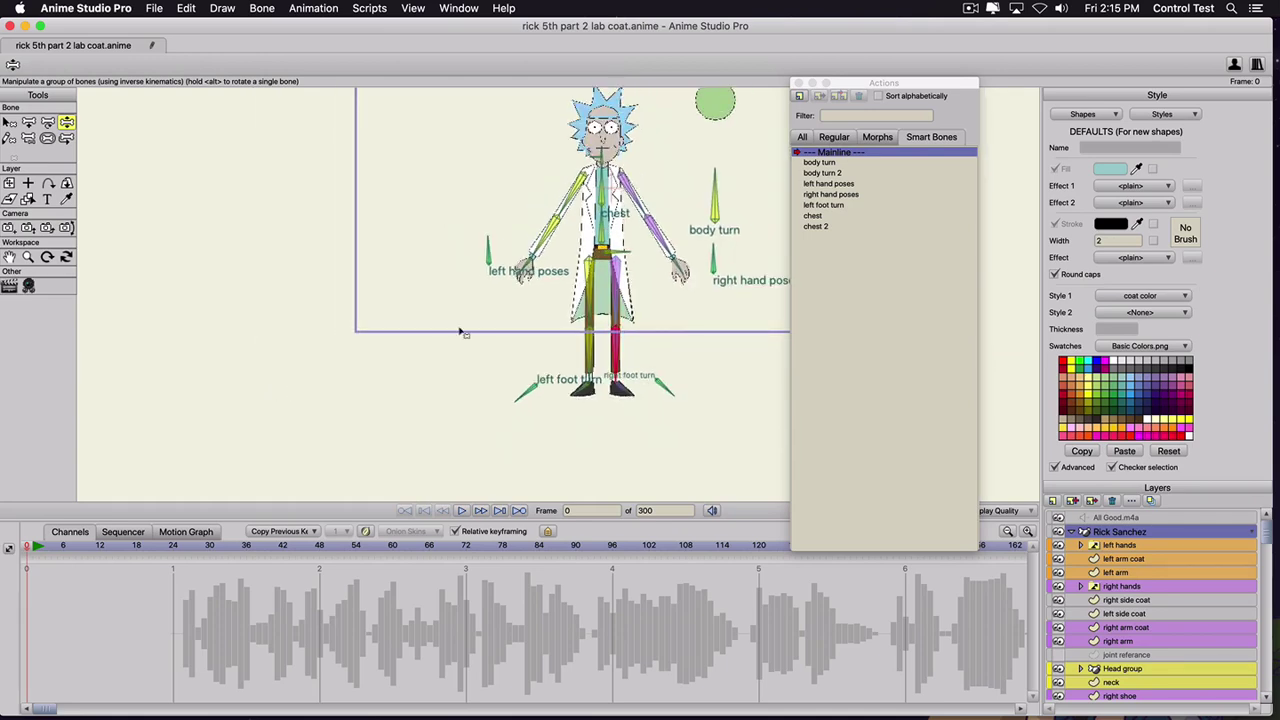
scroll(486, 292, "up", 4)
left_click_drag(484, 303, 352, 337)
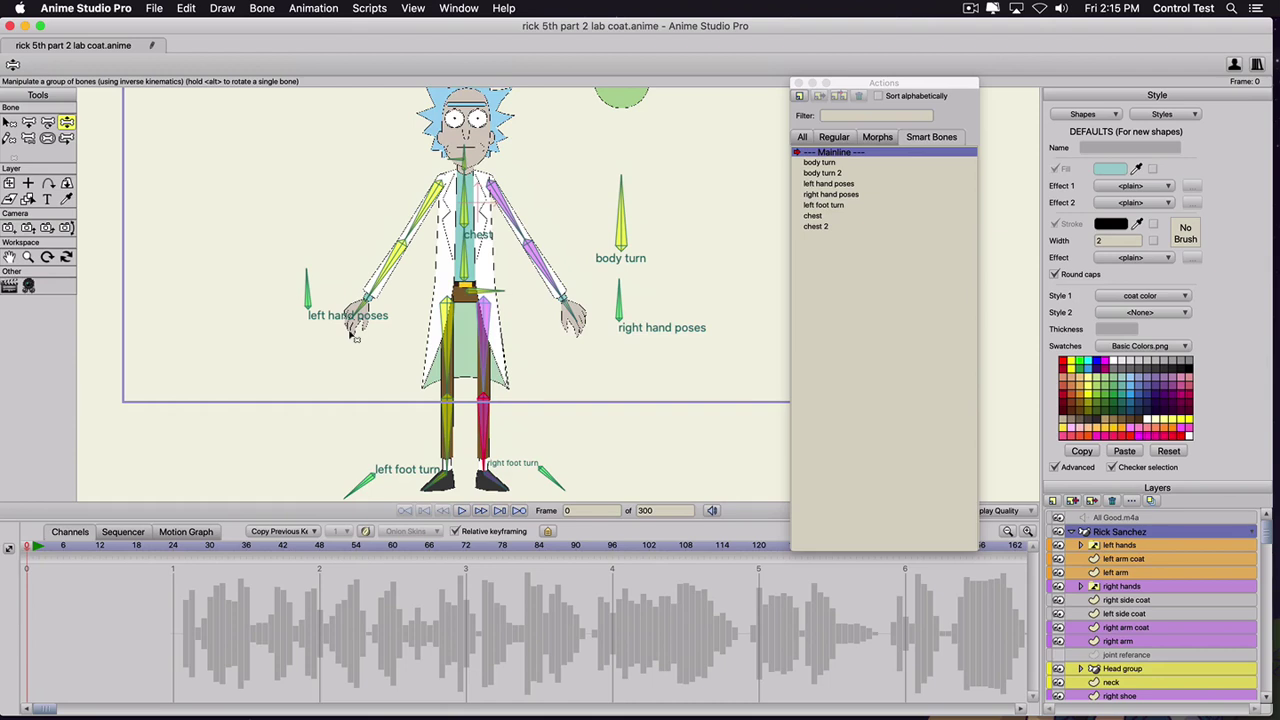
scroll(375, 339, "up", 1)
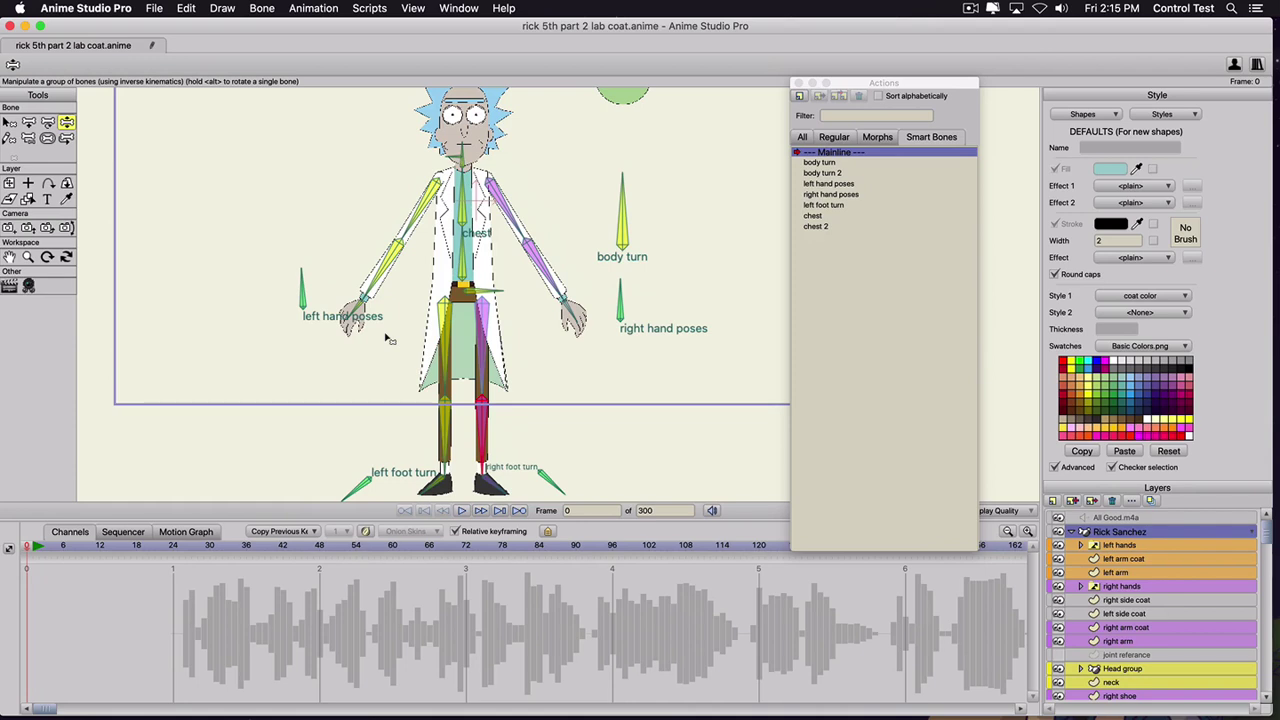
- Show the Rick Sanchez.jpg reference layer and hide the Head group layer
scroll(1066, 602, "down", 5)
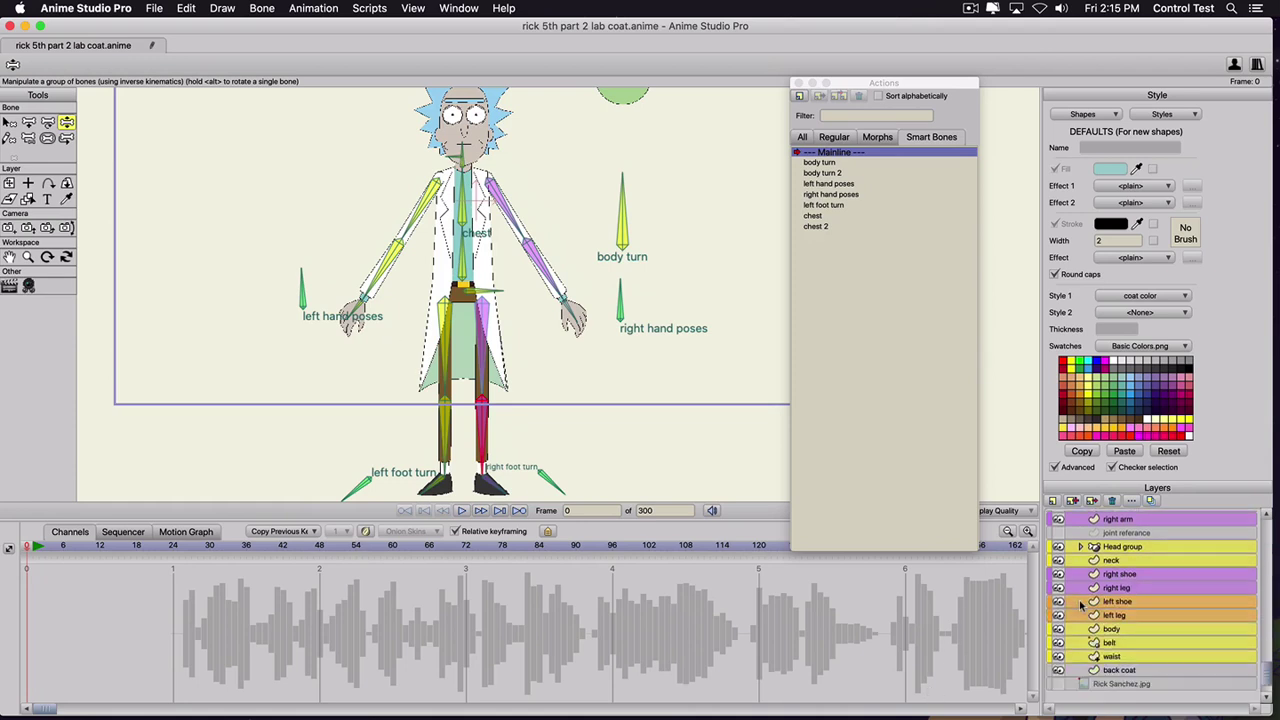
left_click(1058, 680)
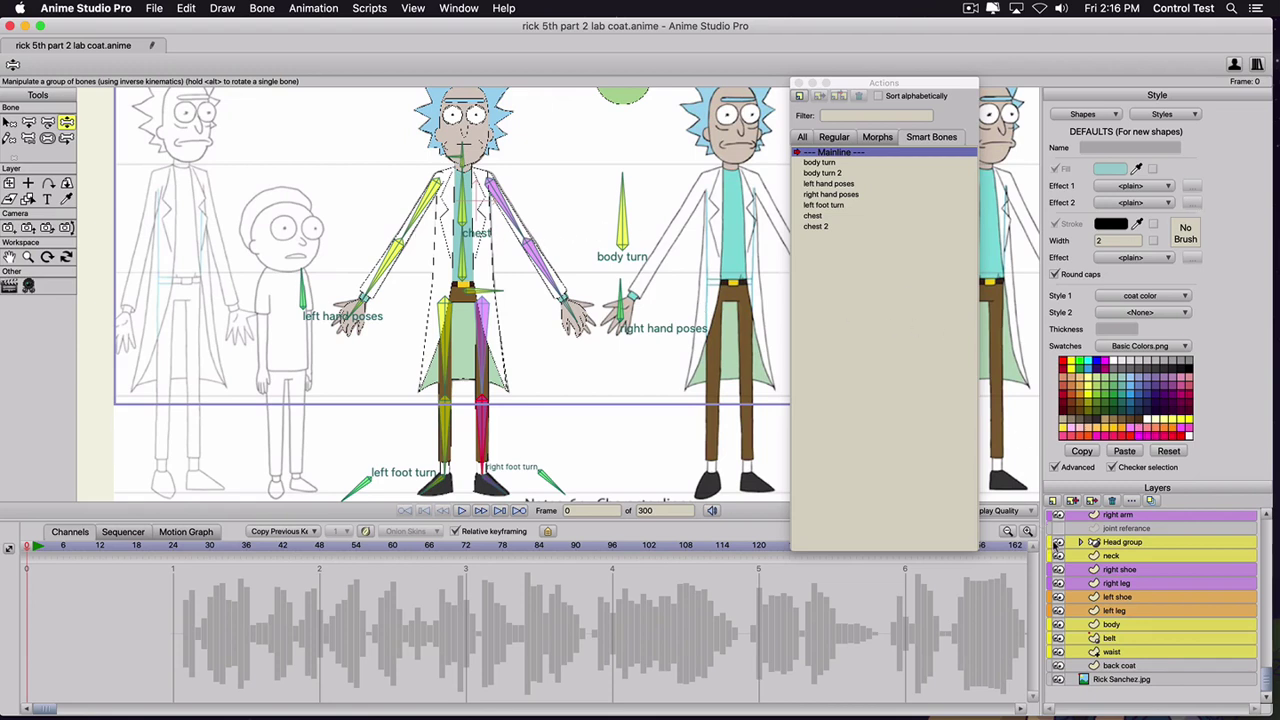
left_click(1057, 541)
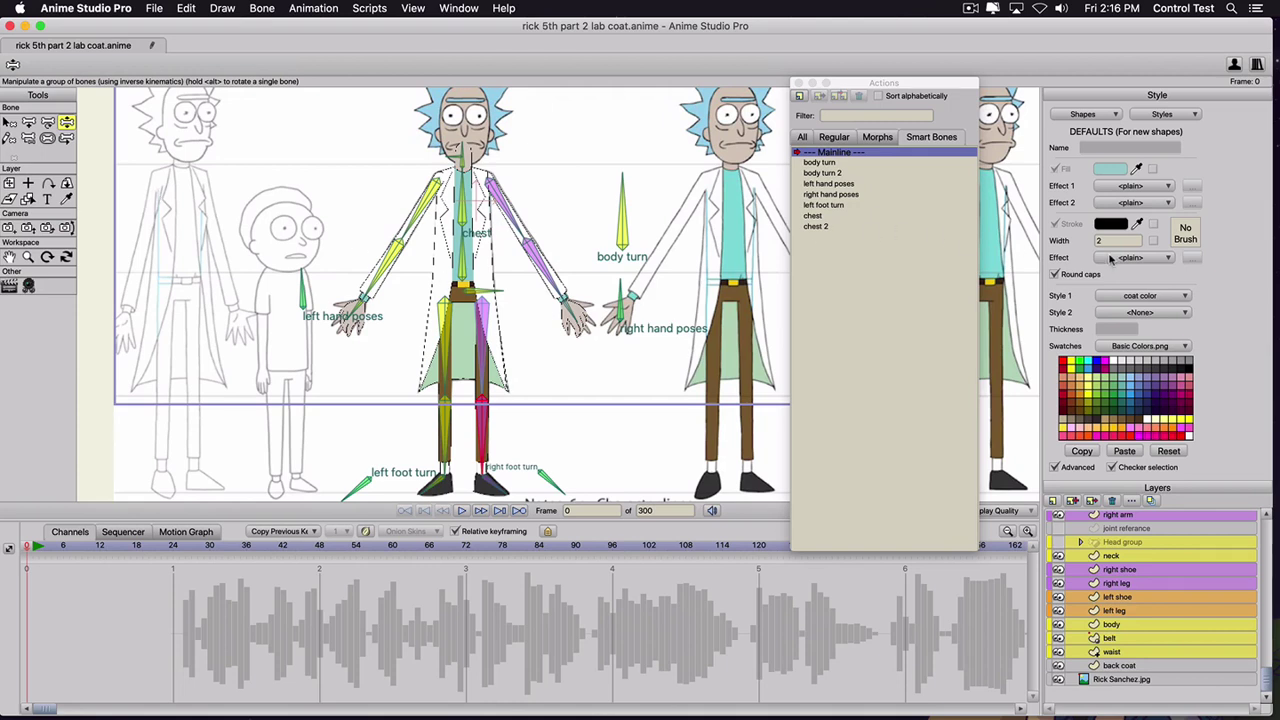
- Lower the fill alpha of the shirt color style to about 101
left_click(1140, 119)
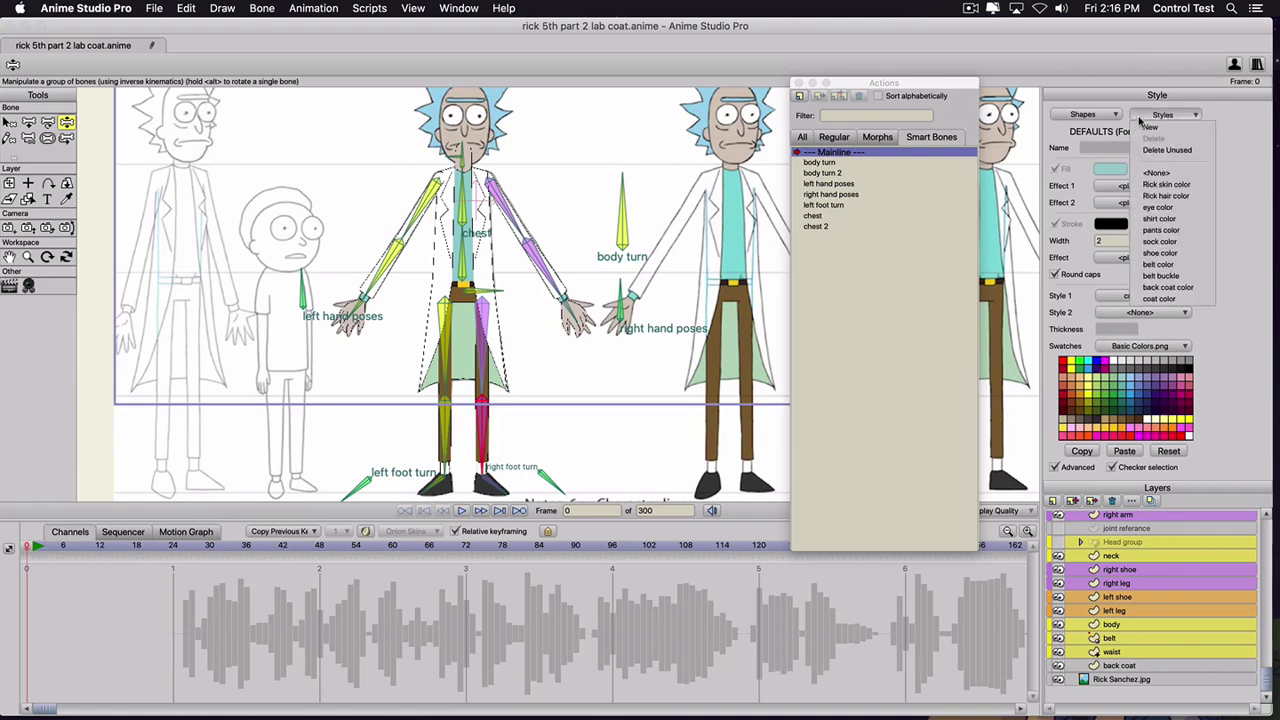
left_click(1160, 219)
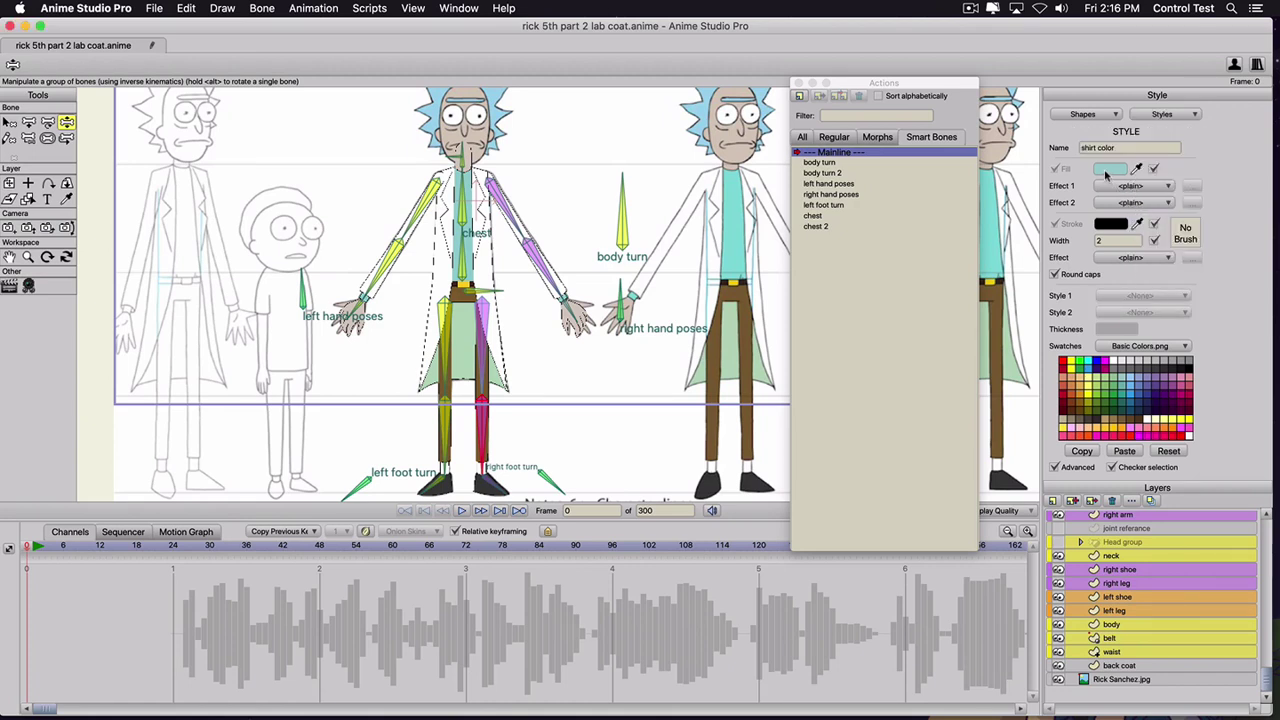
left_click(1106, 172)
mouse_move(1090, 485)
left_mouse_down()
mouse_move(1078, 512)
mouse_move(1088, 479)
left_mouse_up()
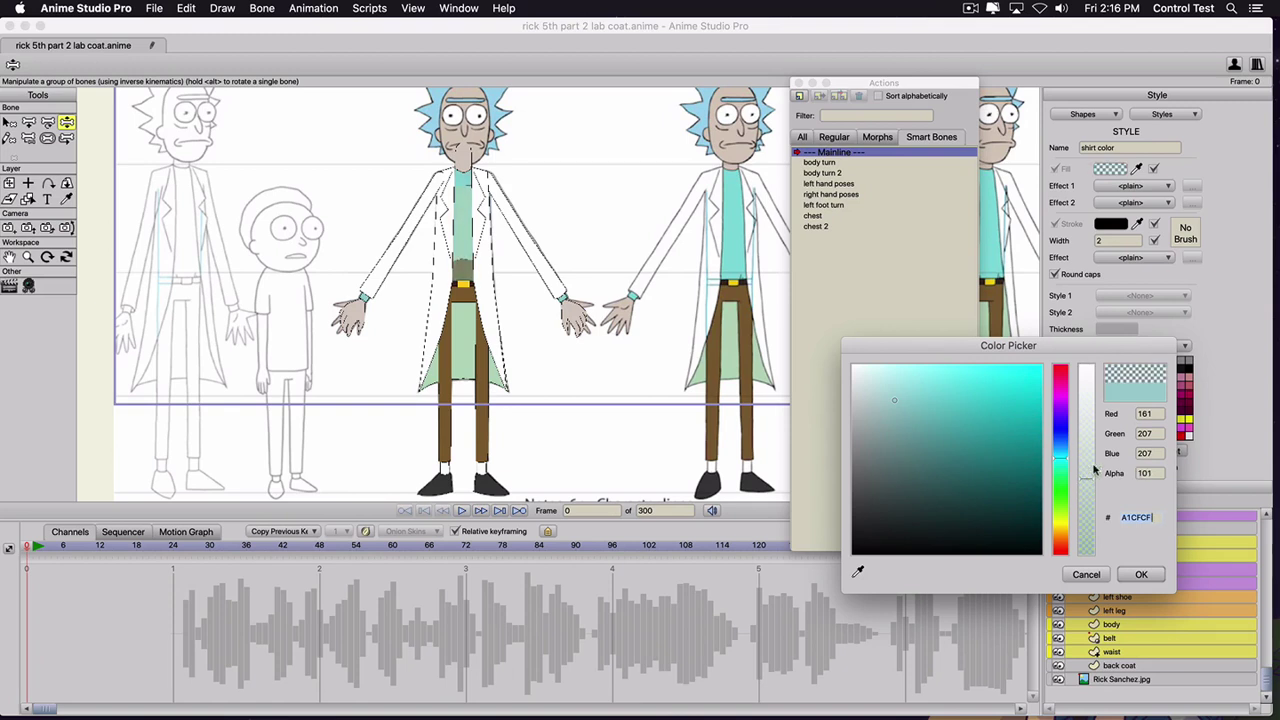
left_click(1141, 574)
- Make the fill of the pants color style semi-transparent so the reference shows through
left_click(1160, 115)
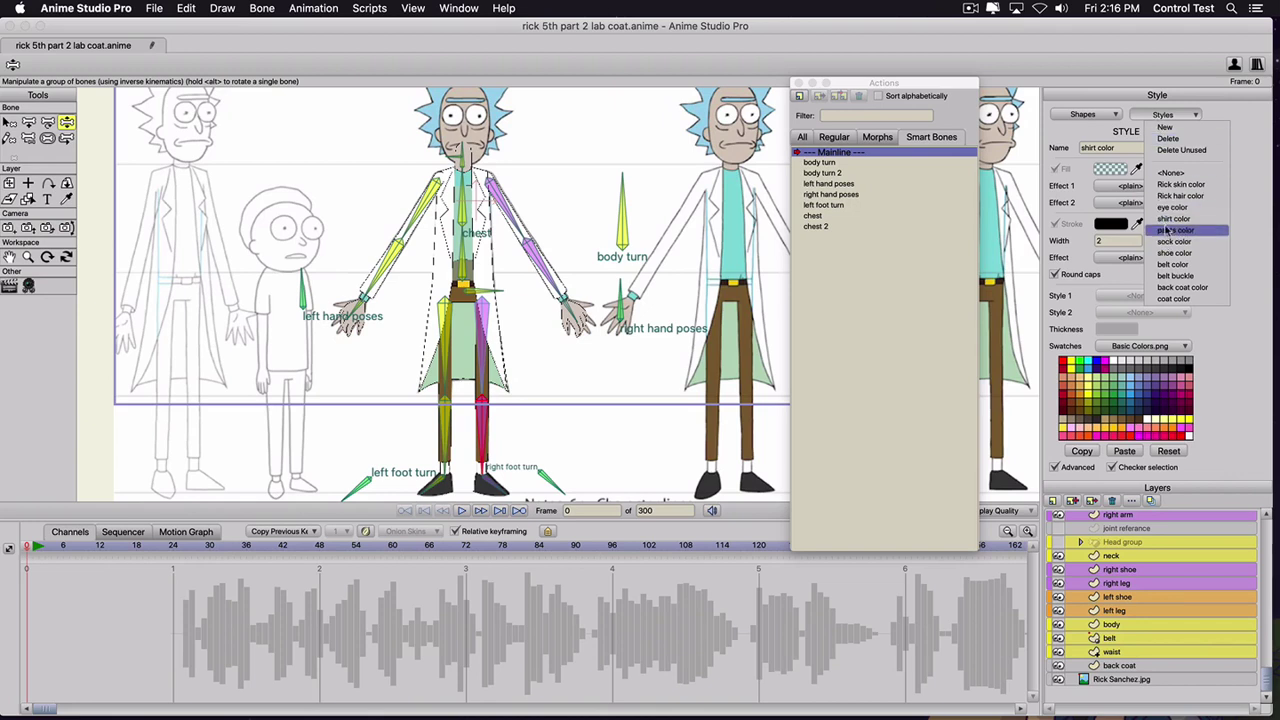
left_click(1176, 230)
left_click(1112, 171)
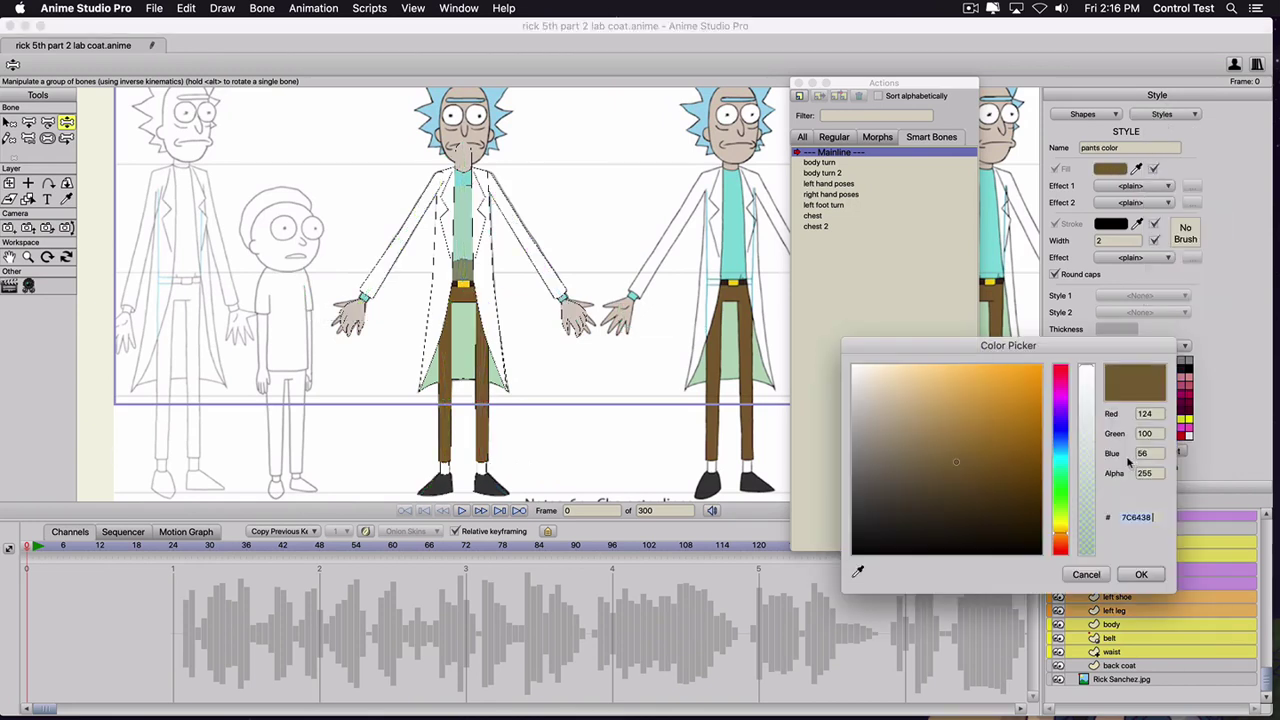
left_click(1086, 480)
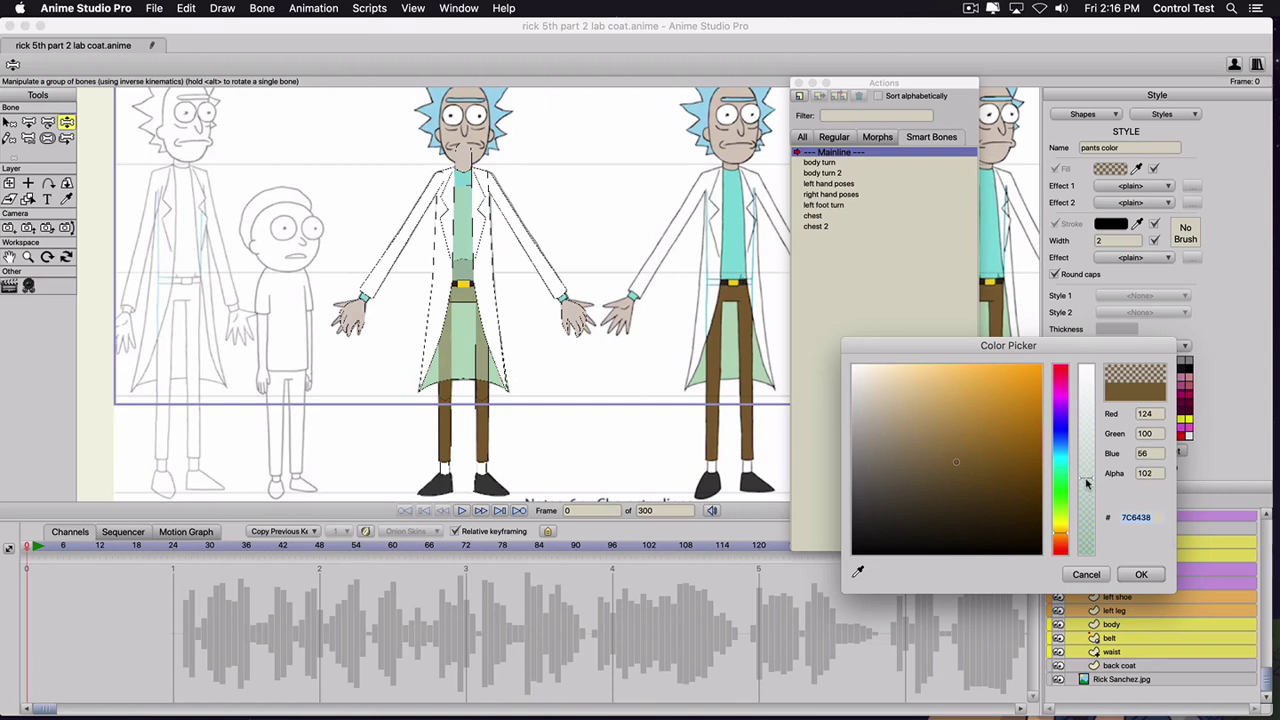
left_click_drag(1087, 483, 1088, 488)
left_click(1143, 575)
- Make the fill of the sock color style semi-transparent by lowering its alpha
left_click(1162, 115)
left_click(1165, 243)
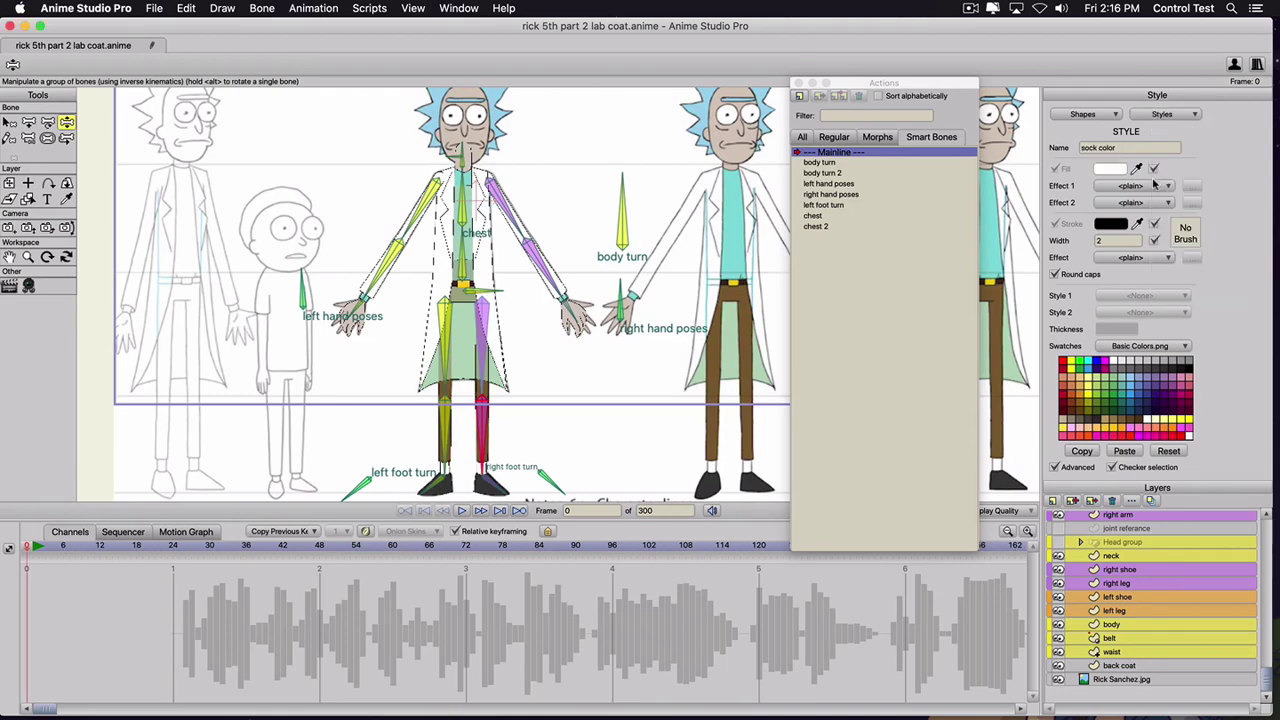
left_click(1110, 170)
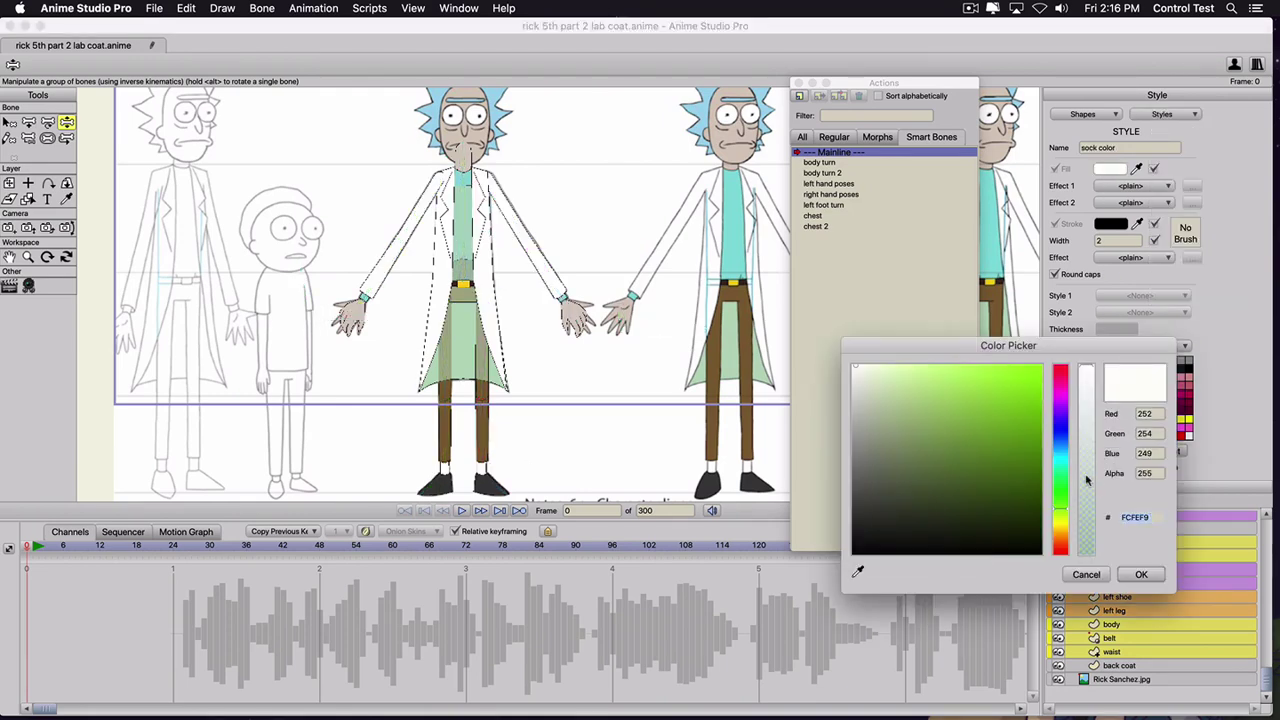
left_click(1087, 477)
- Lower the fill alpha of the shoe color style to about 85
left_click(1150, 117)
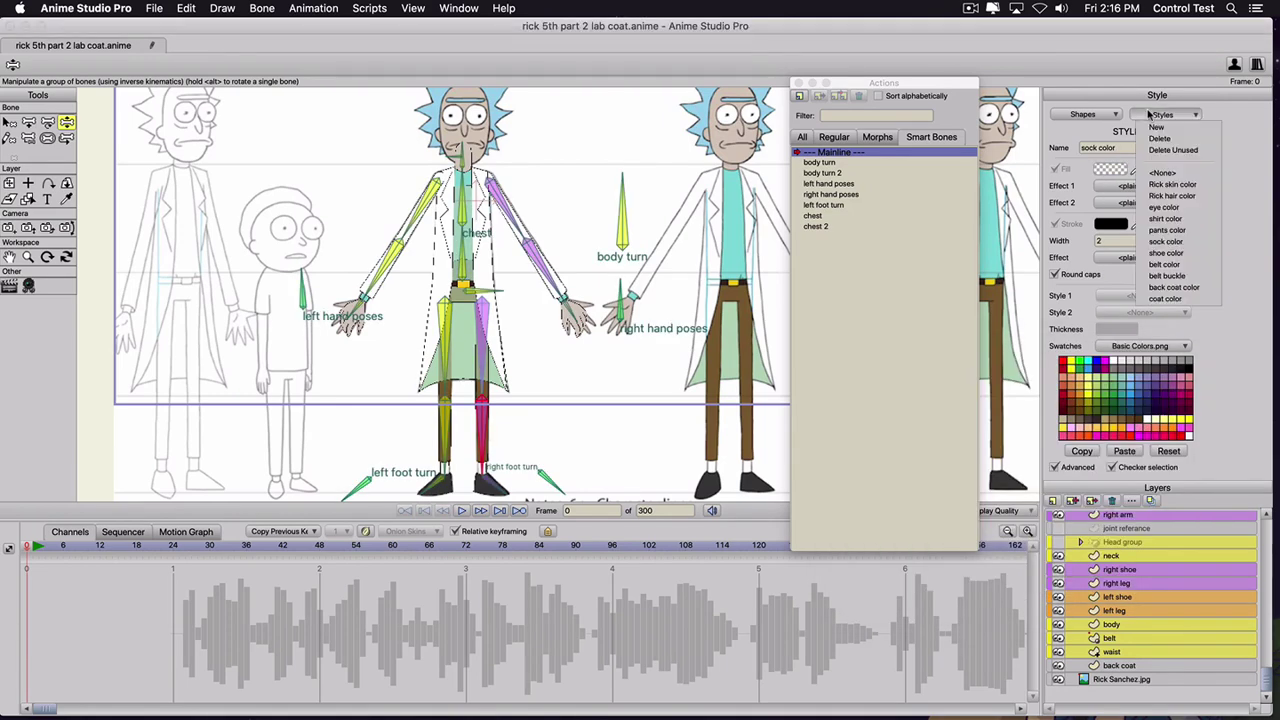
left_click(1165, 253)
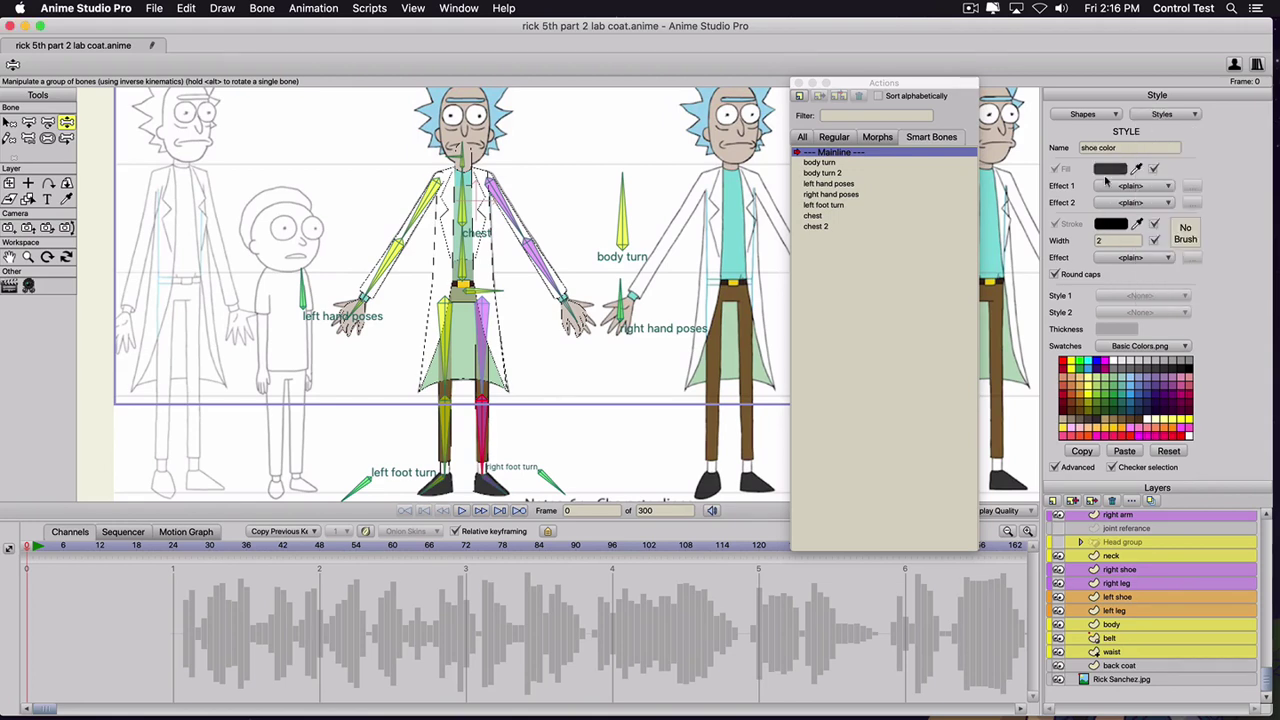
left_click(1108, 170)
left_click(1086, 490)
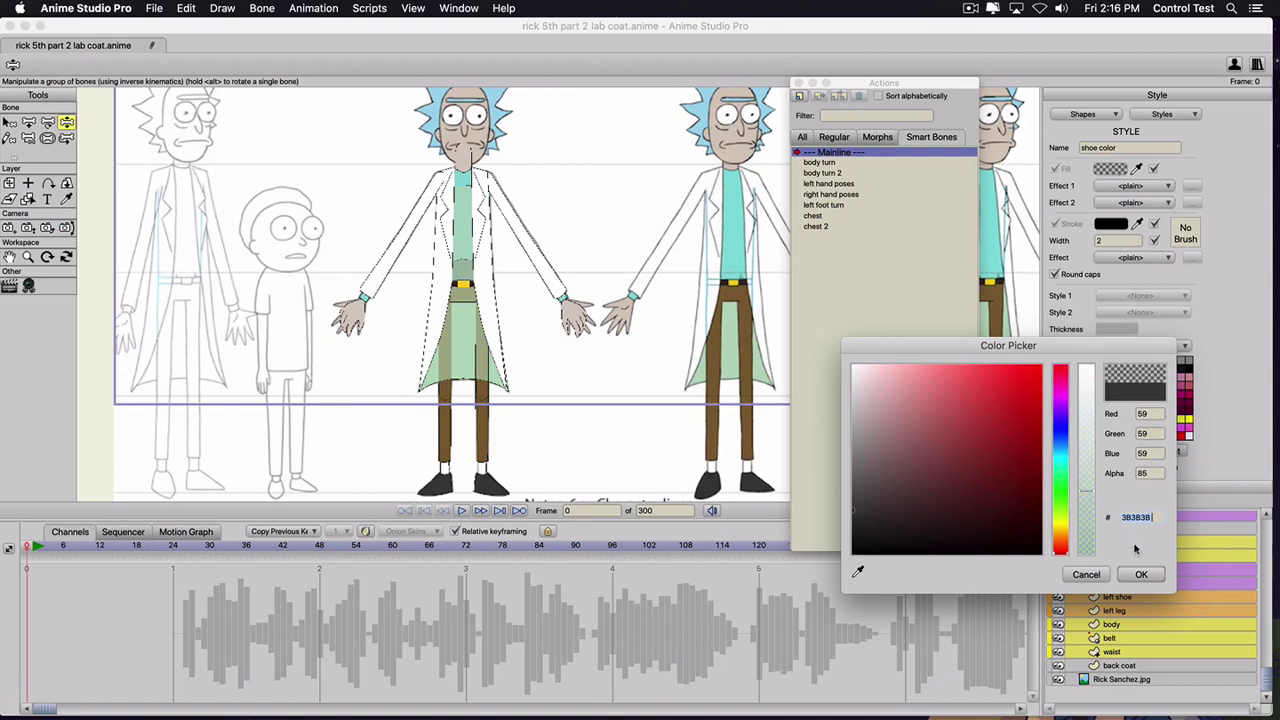
key("Return")
- Lower the fill alpha of the back coat color style to about 86
left_click(1163, 114)
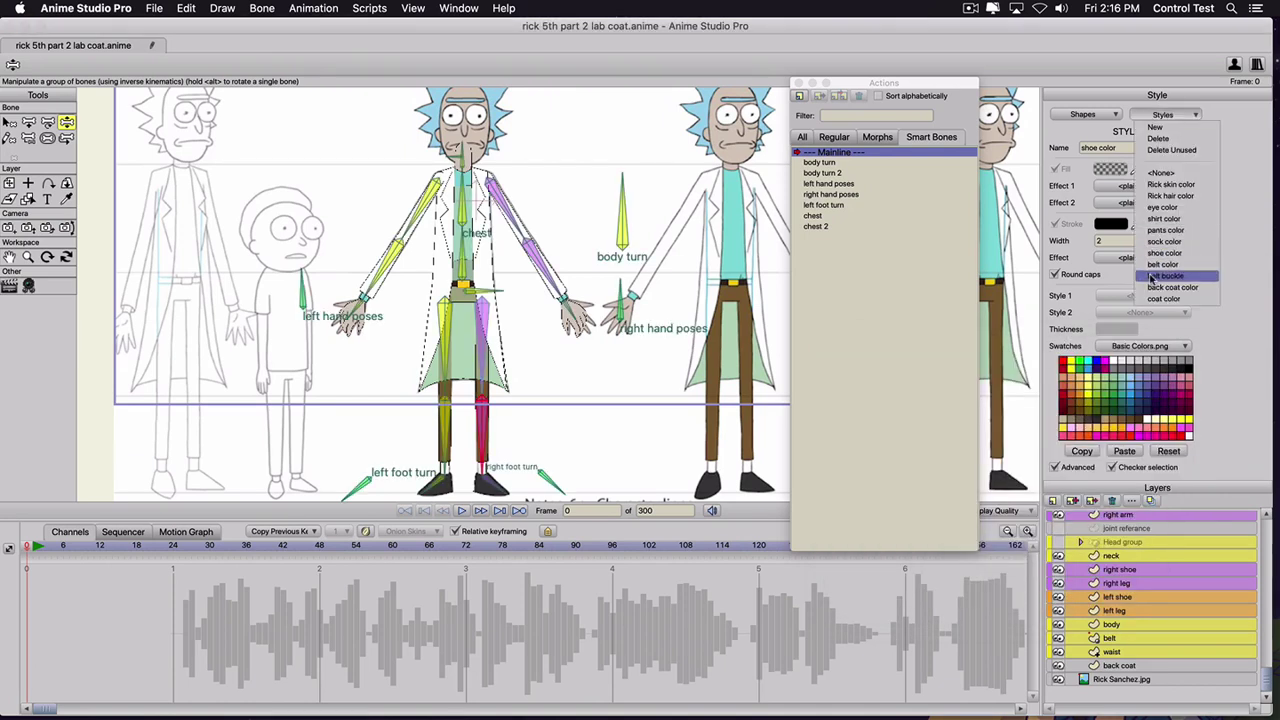
left_click(1155, 289)
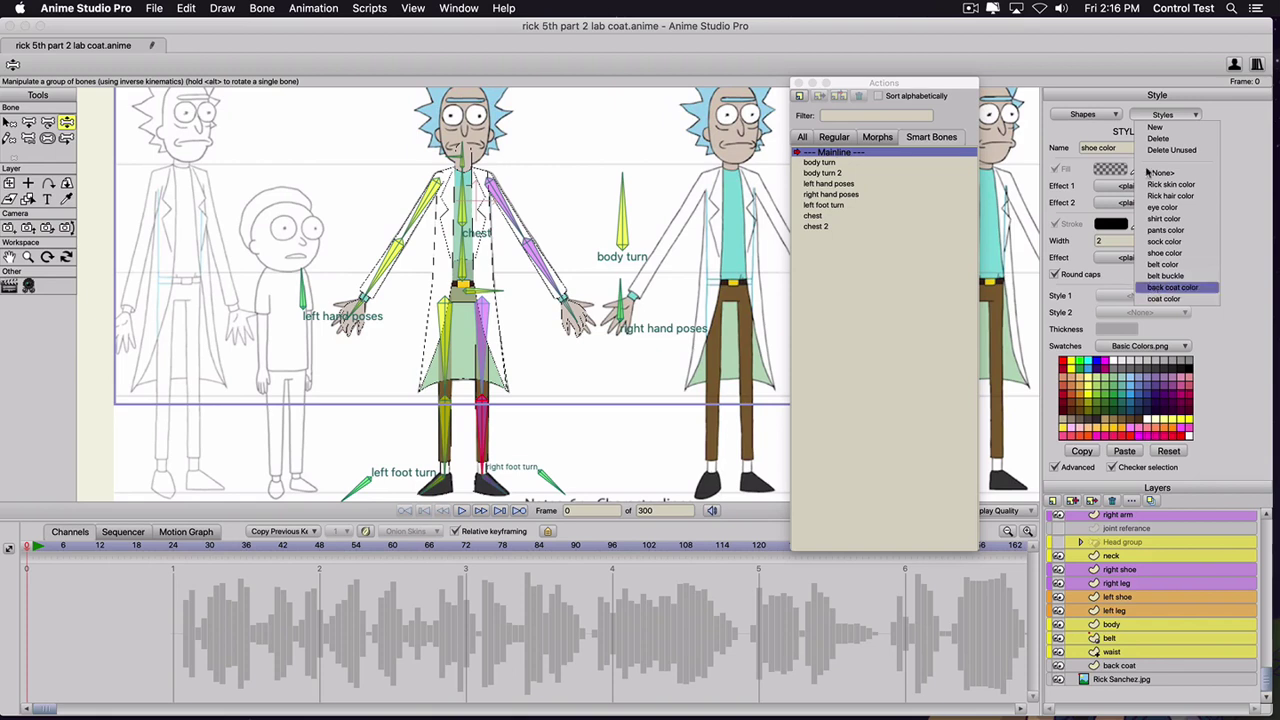
left_click(1152, 118)
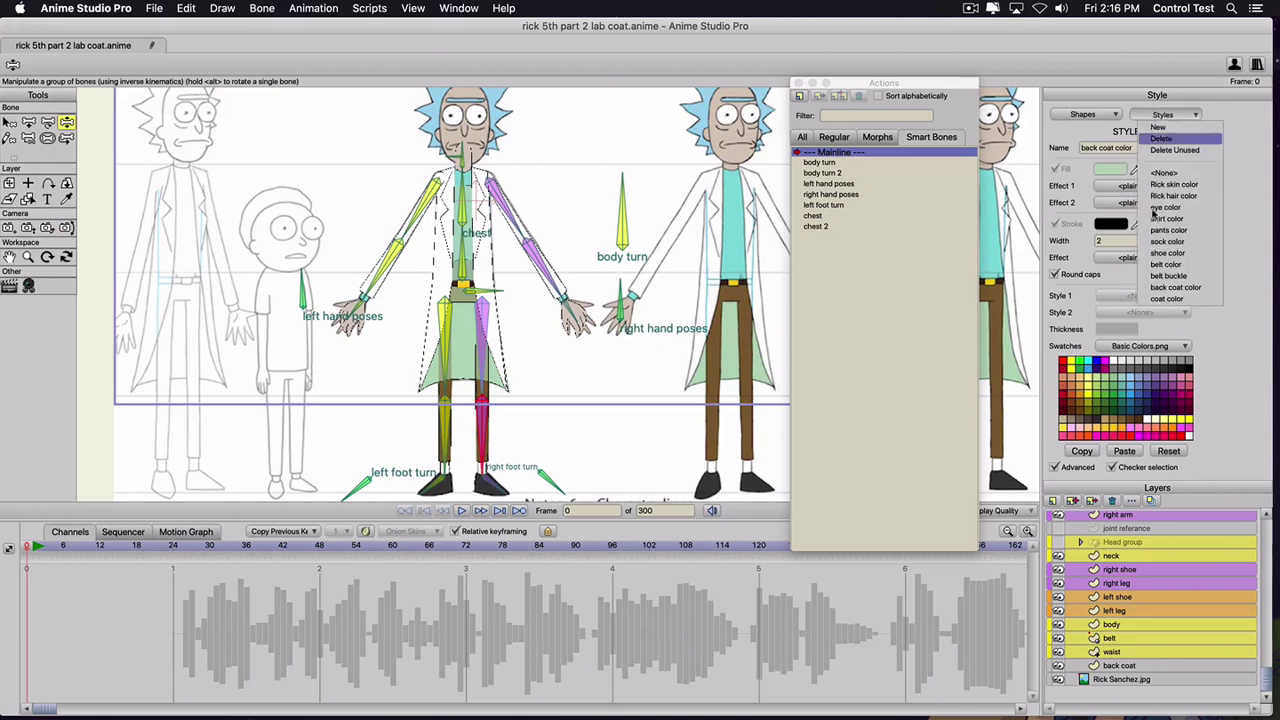
left_click(1100, 170)
left_click(1106, 171)
left_click_drag(1088, 456, 1088, 490)
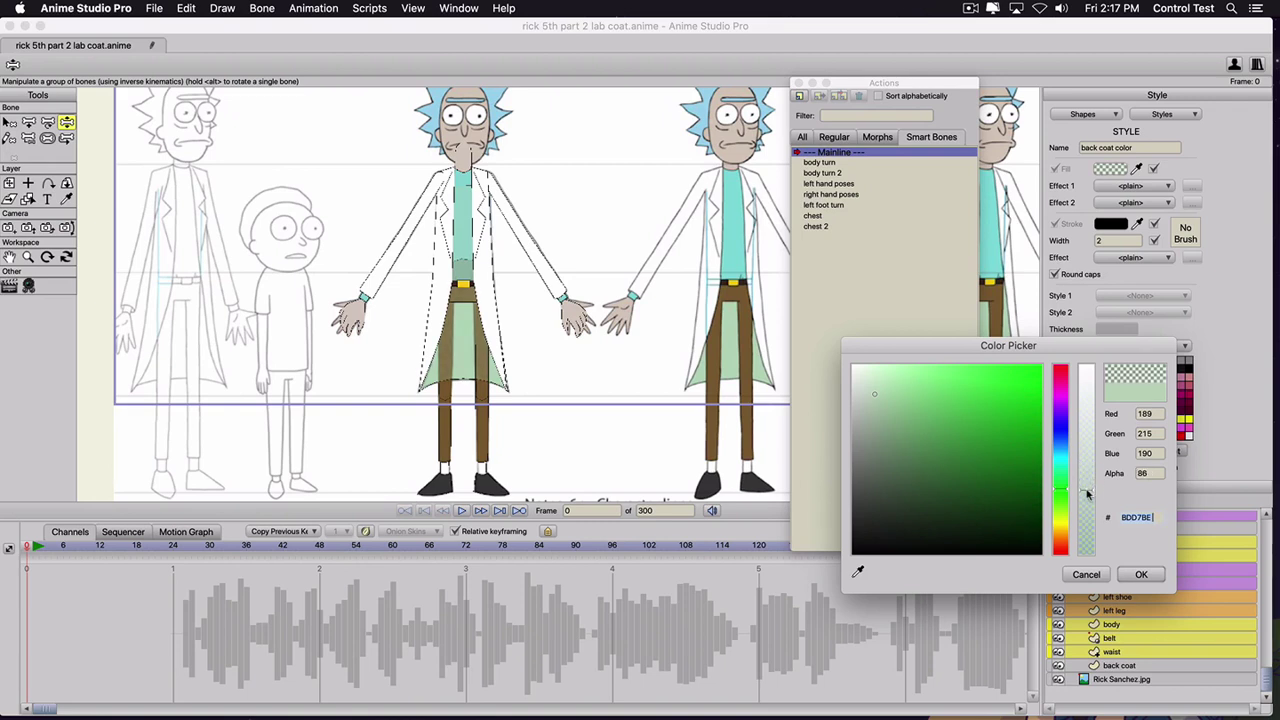
left_click(1141, 574)
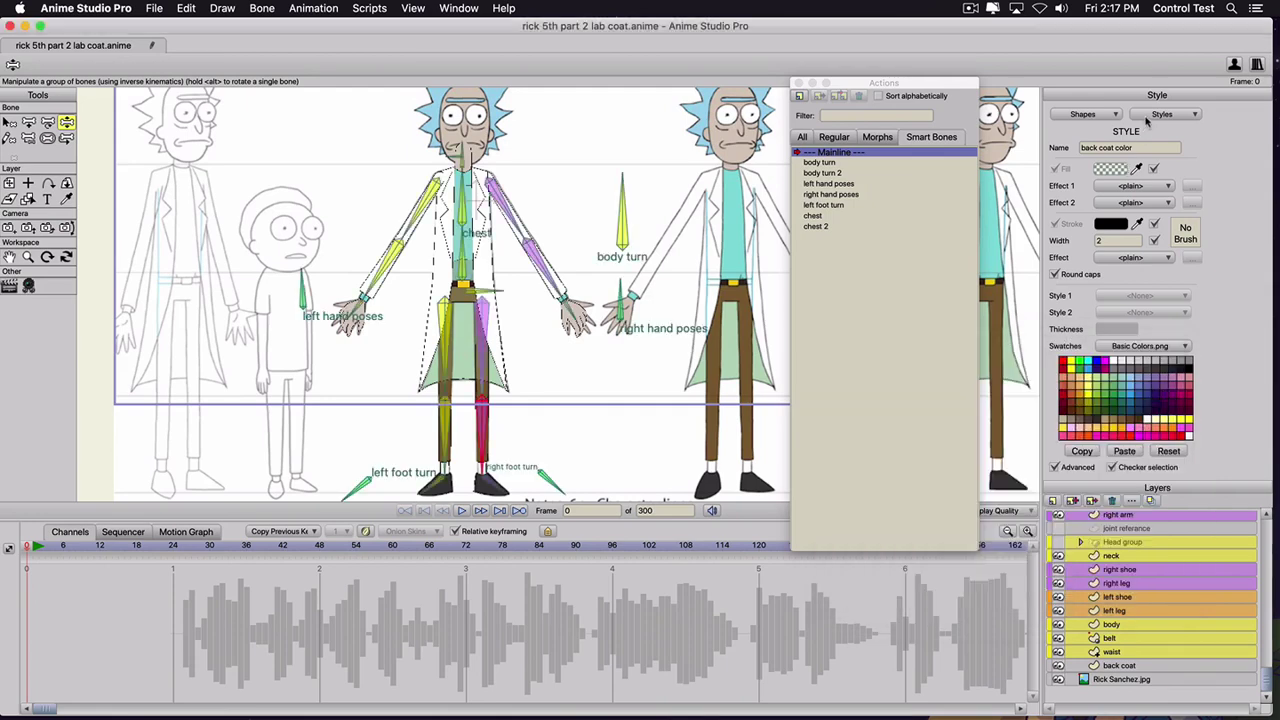
- Lower the fill alpha of the belt color style to about 117
left_click(1160, 112)
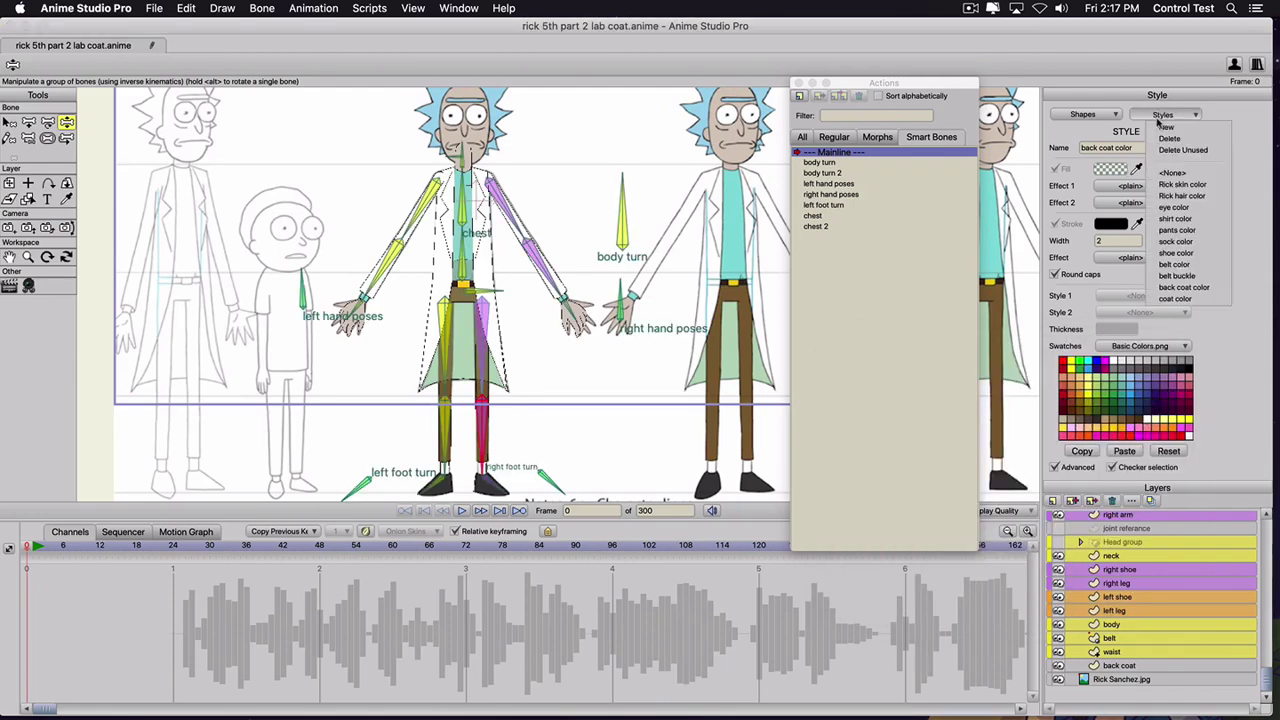
left_click(1168, 266)
left_click(1118, 169)
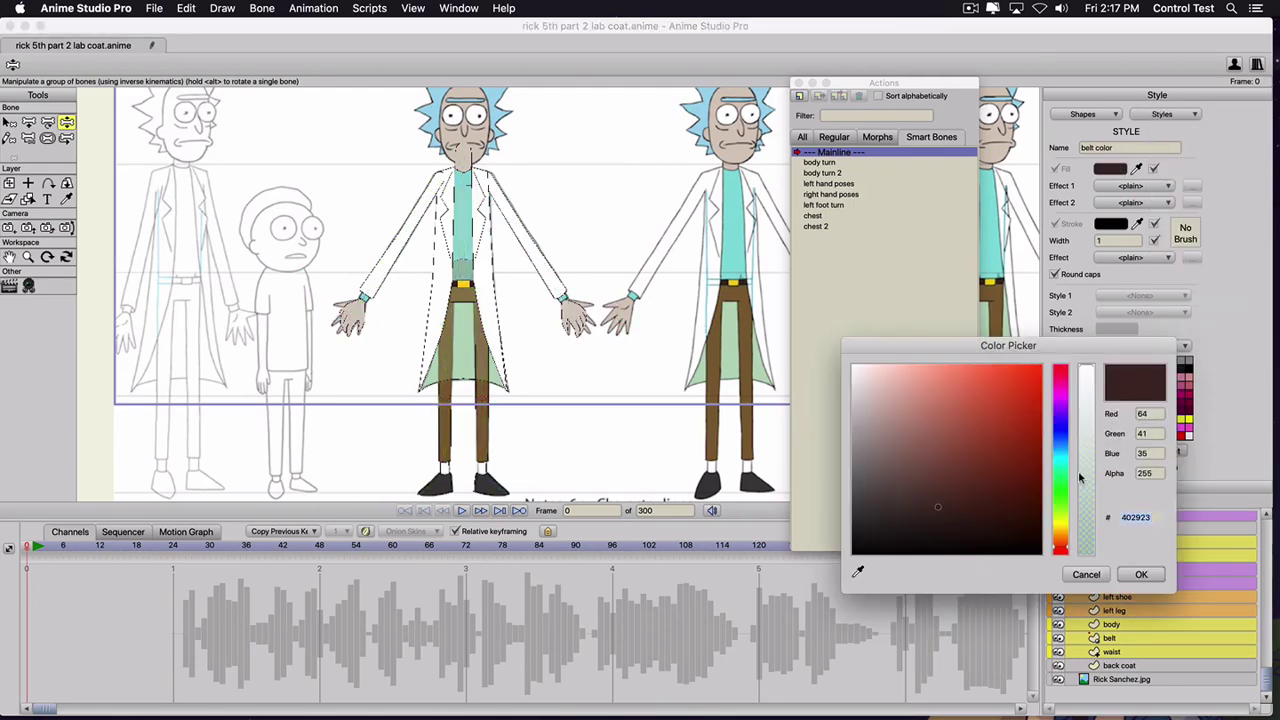
left_click(1085, 471)
left_click(1141, 574)
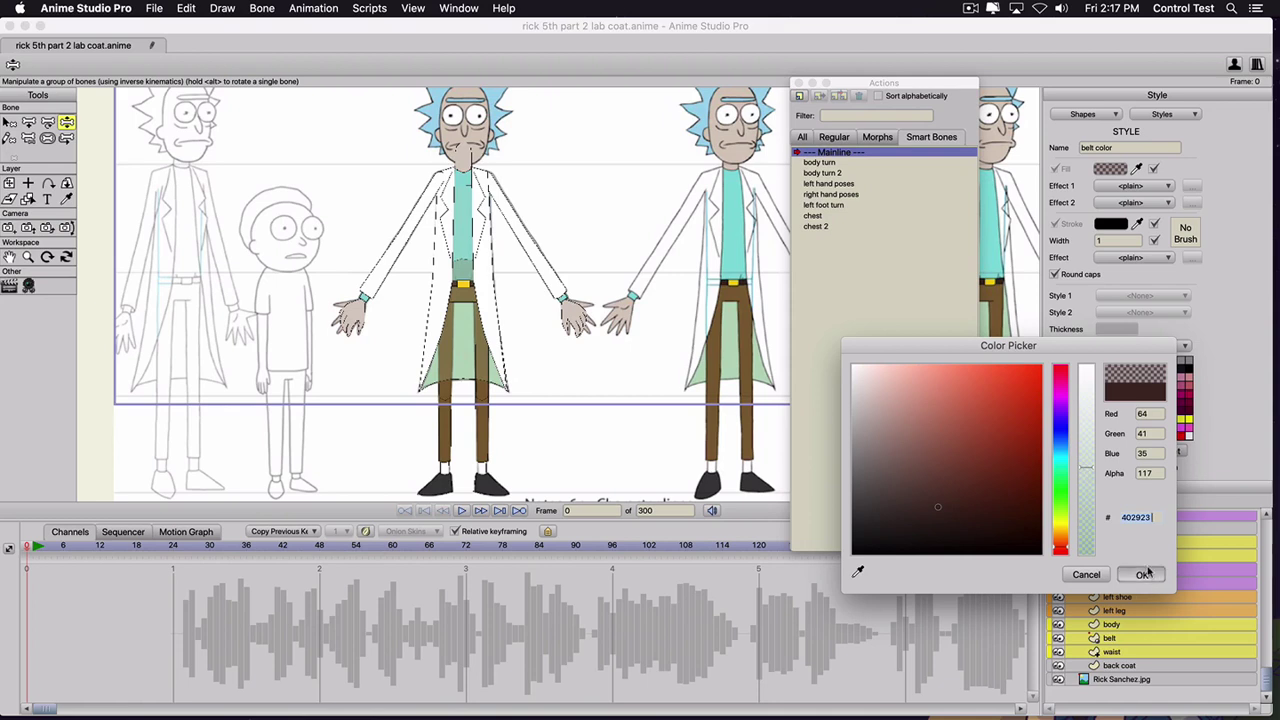
- Lower the fill alpha of the belt buckle style to about 120
left_click(1190, 115)
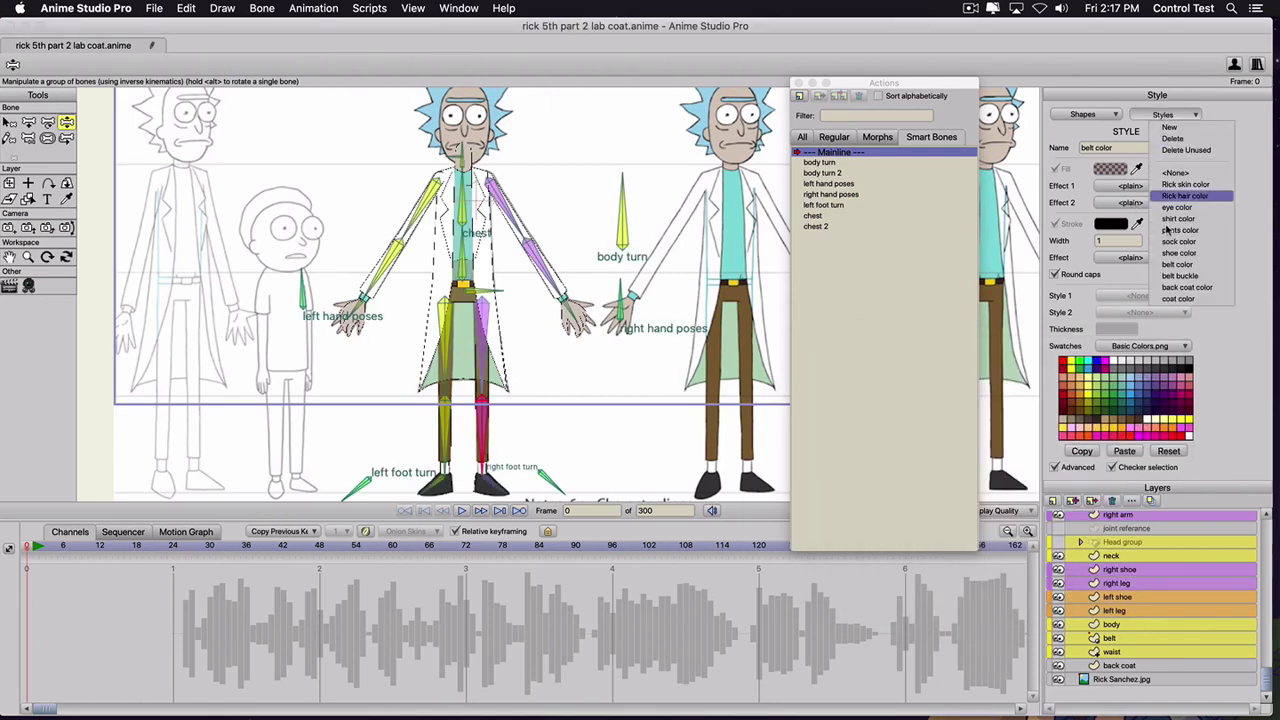
left_click(1176, 276)
left_click(1107, 170)
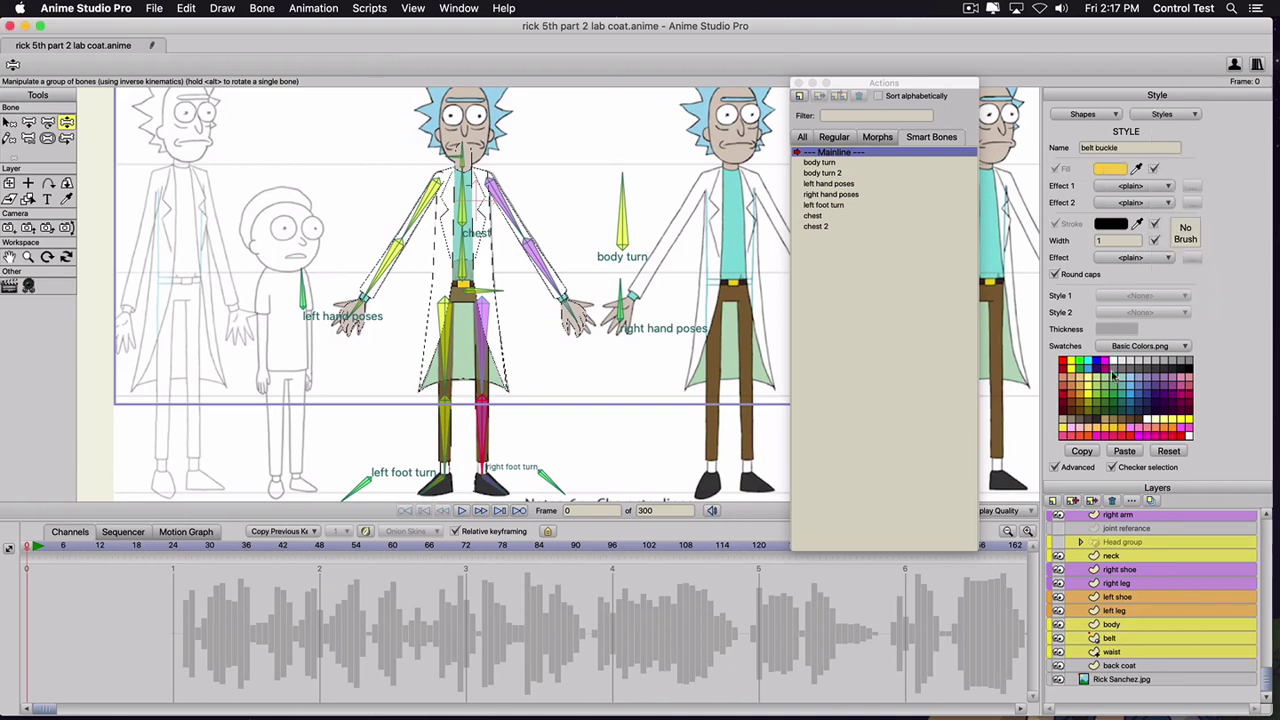
left_click_drag(1084, 461, 1085, 470)
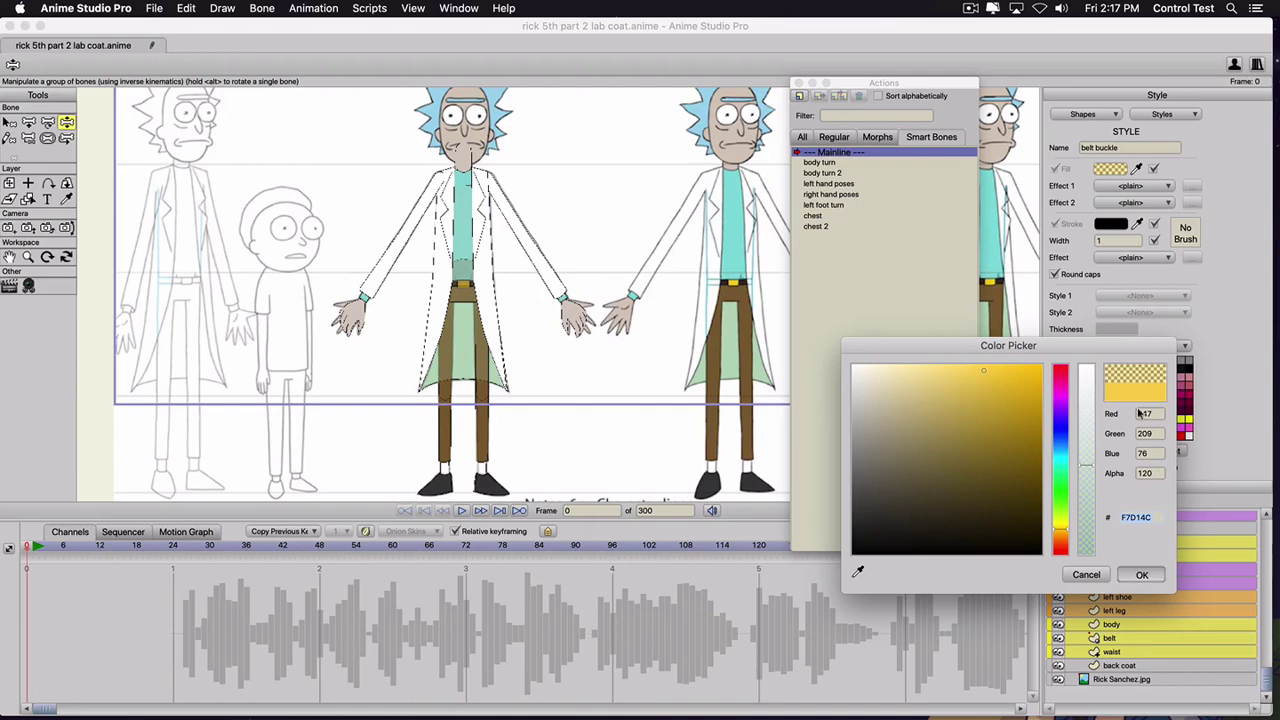
- Lower the fill alpha of the Rick skin color style to about 112
left_click(1162, 116)
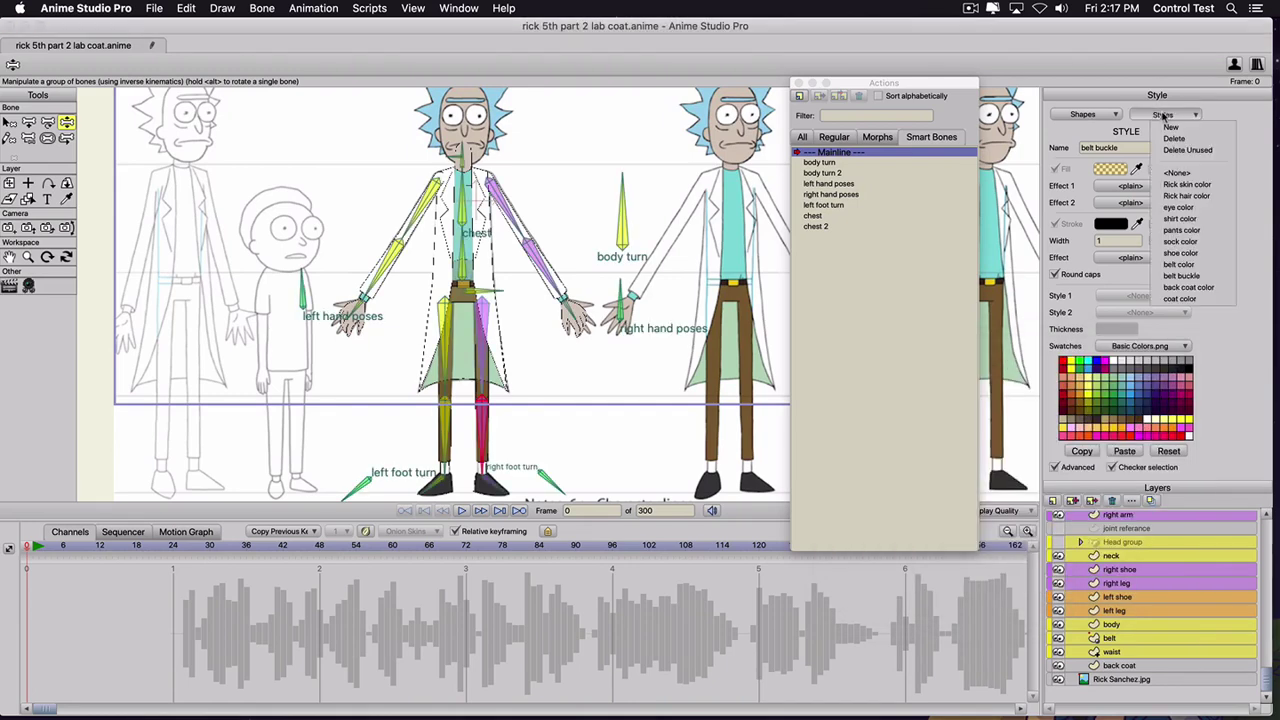
left_click(1186, 184)
left_click(1116, 171)
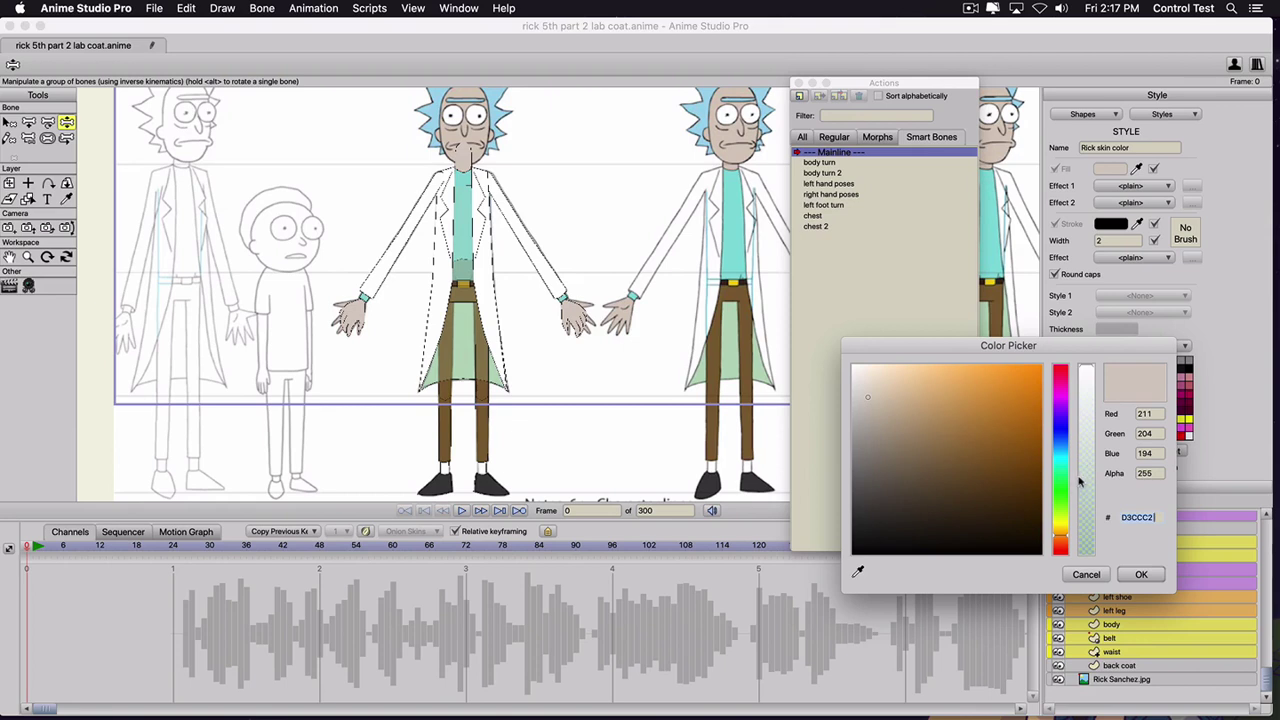
left_click(1082, 482)
left_click_drag(1084, 481, 1084, 476)
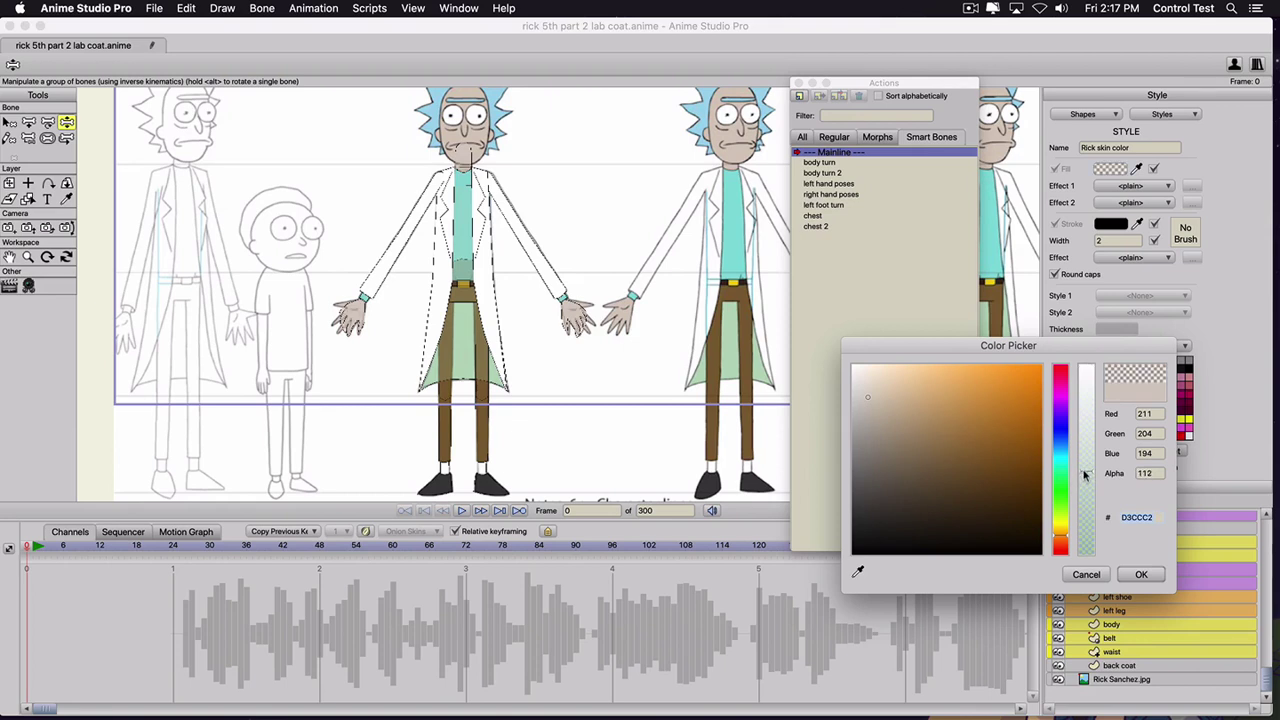
left_click(1131, 578)
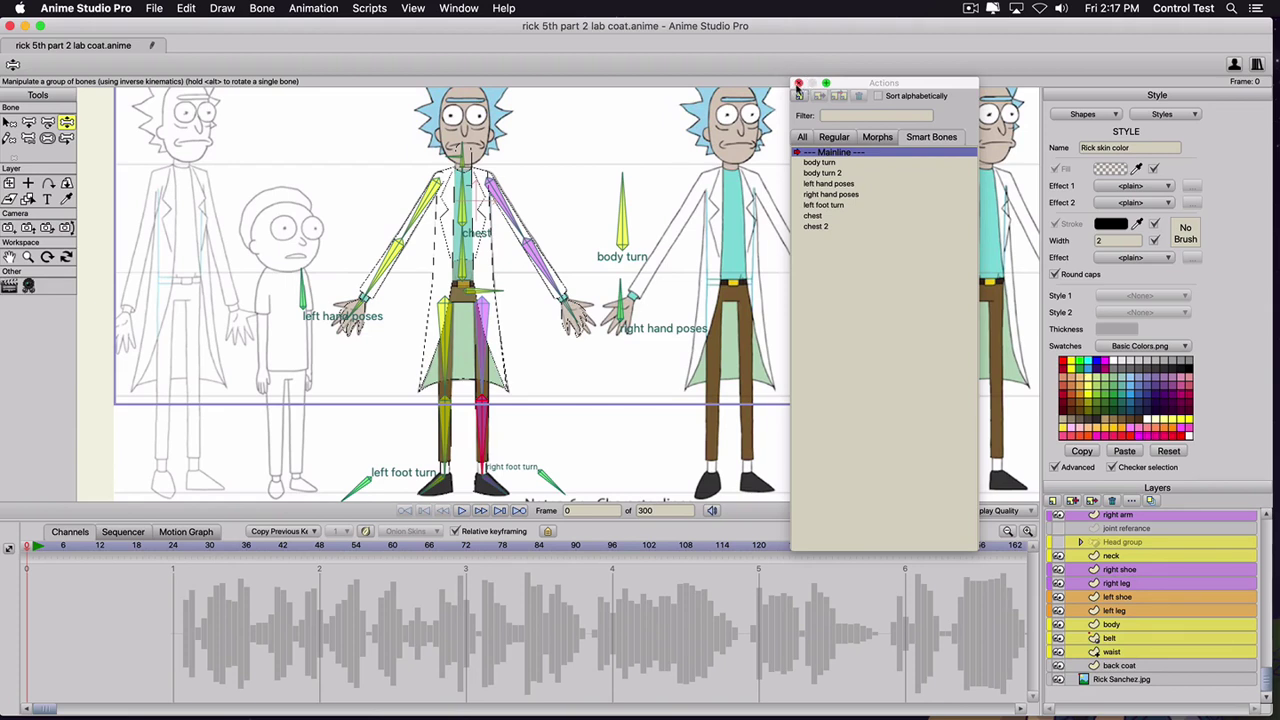
- Open the body turn smart bone action, go to frame 24 and move its frame 1 keys to frame 48
double_click(818, 163)
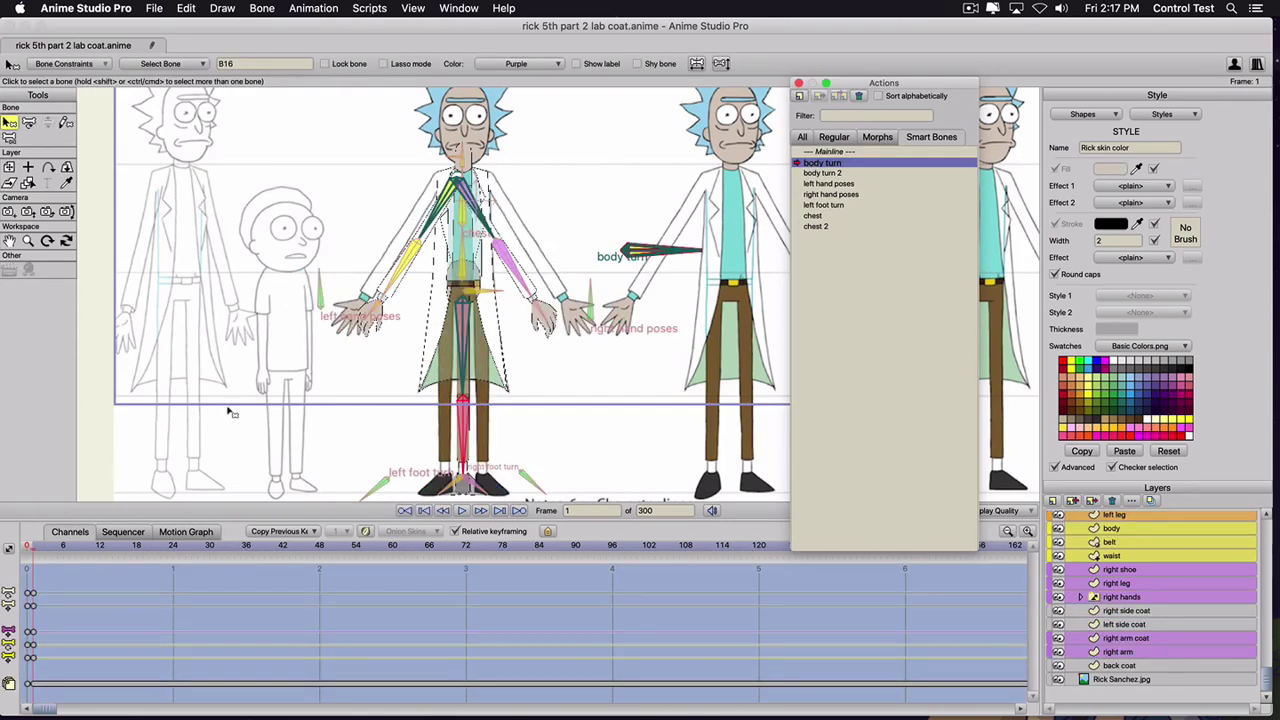
left_click(27, 548)
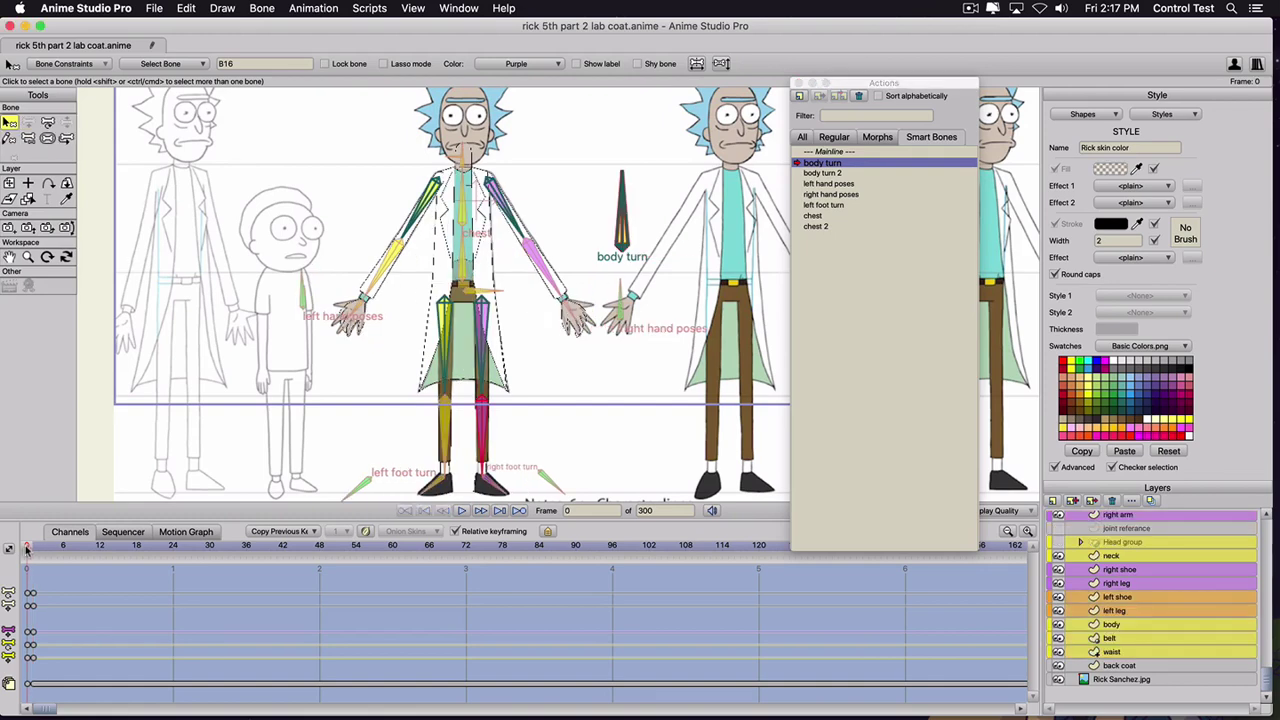
left_click(31, 549)
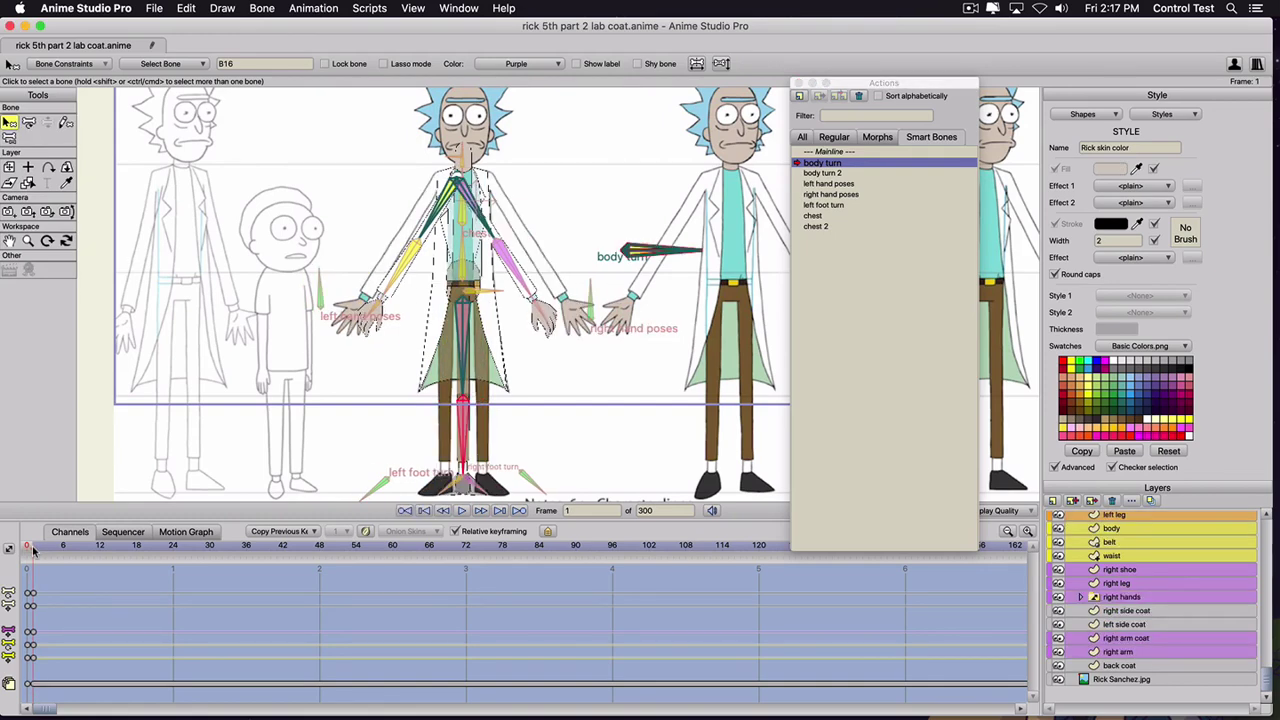
left_click(173, 546)
left_click_drag(76, 578, 318, 693)
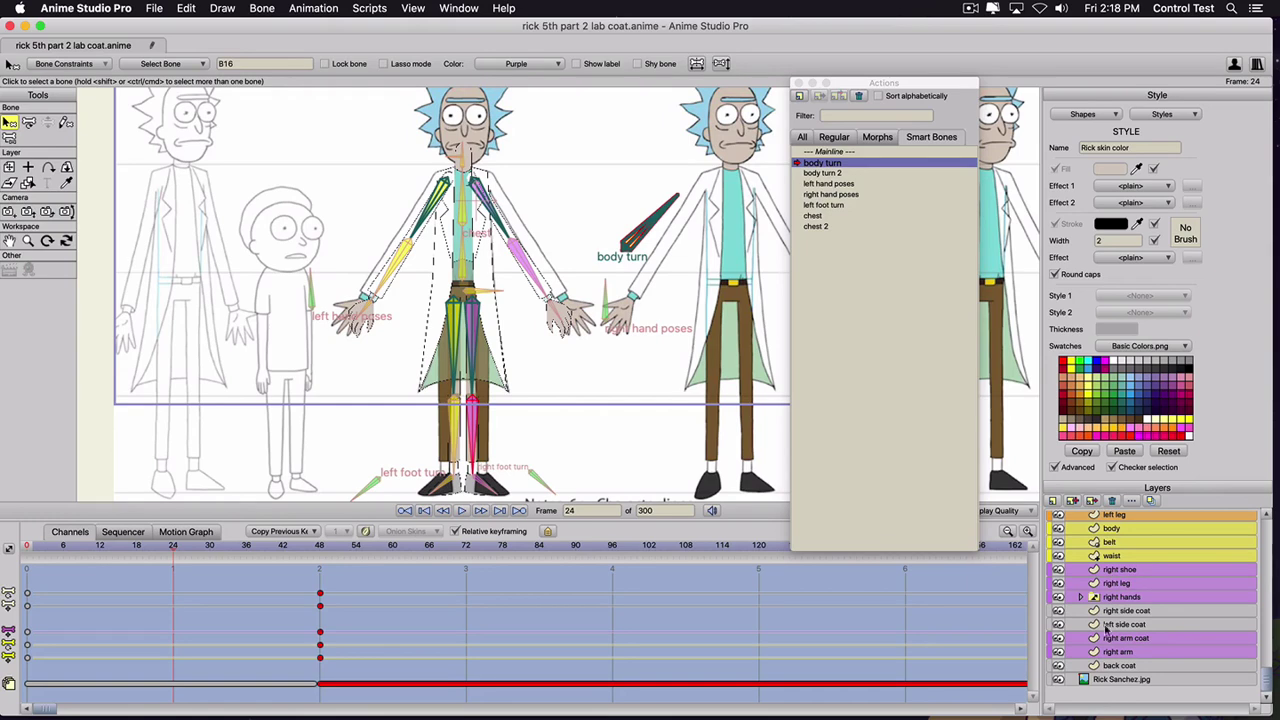
- Return to the Mainline and select the Rick Sanchez.jpg reference layer
left_click(826, 152)
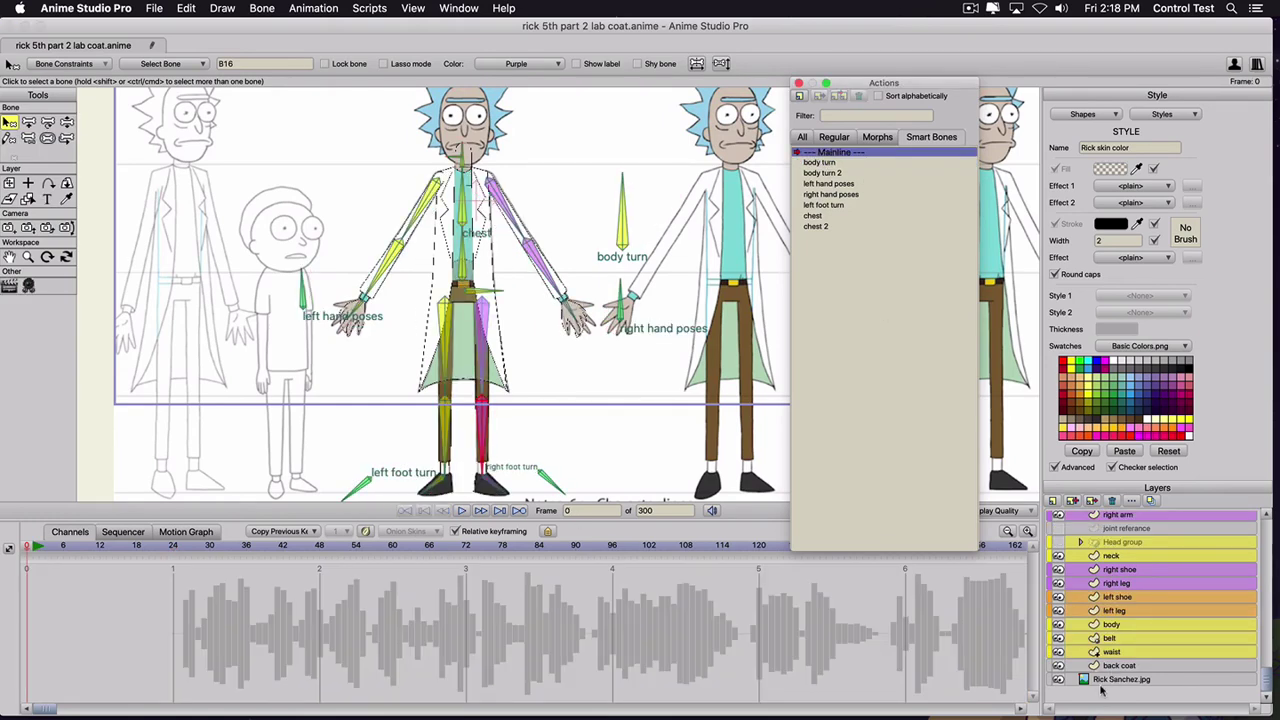
left_click(1101, 683)
left_click_drag(1100, 678, 1101, 678)
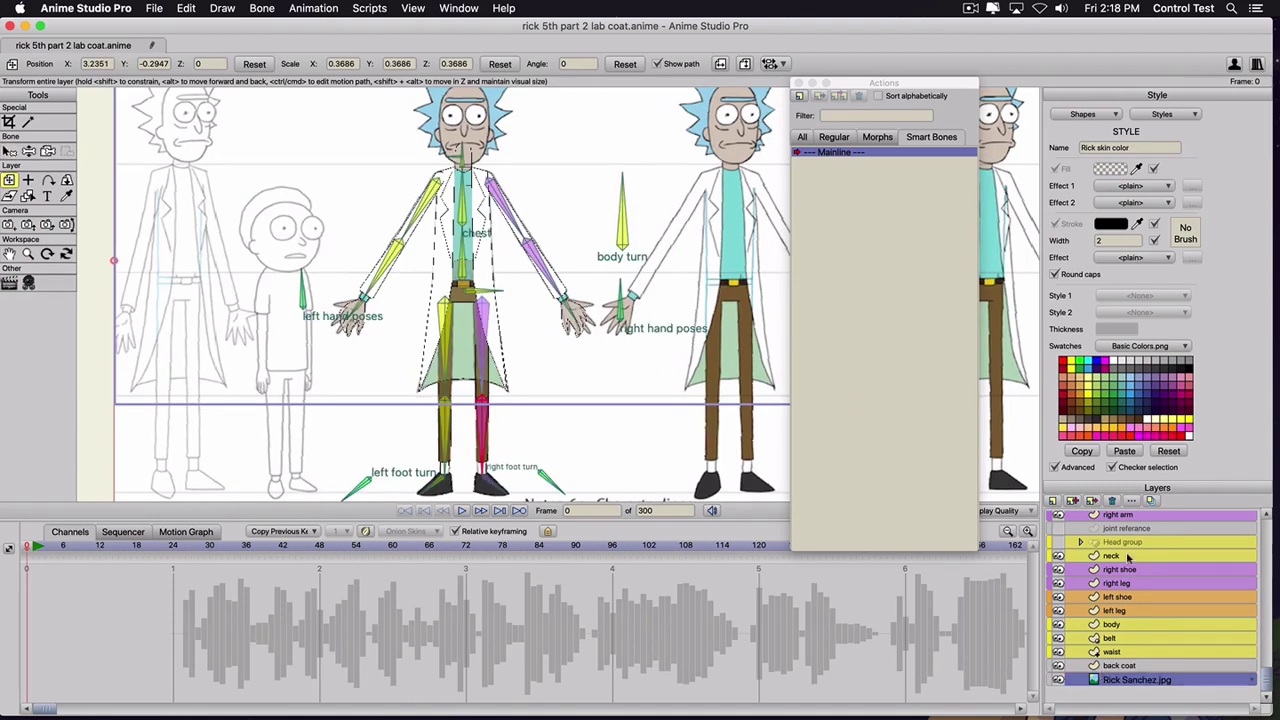
- Select the Rick Sanchez bone layer and open its body turn action at about frame 23
scroll(1098, 537, "up", 5)
scroll(1093, 573, "down", 5)
scroll(1087, 543, "up", 5)
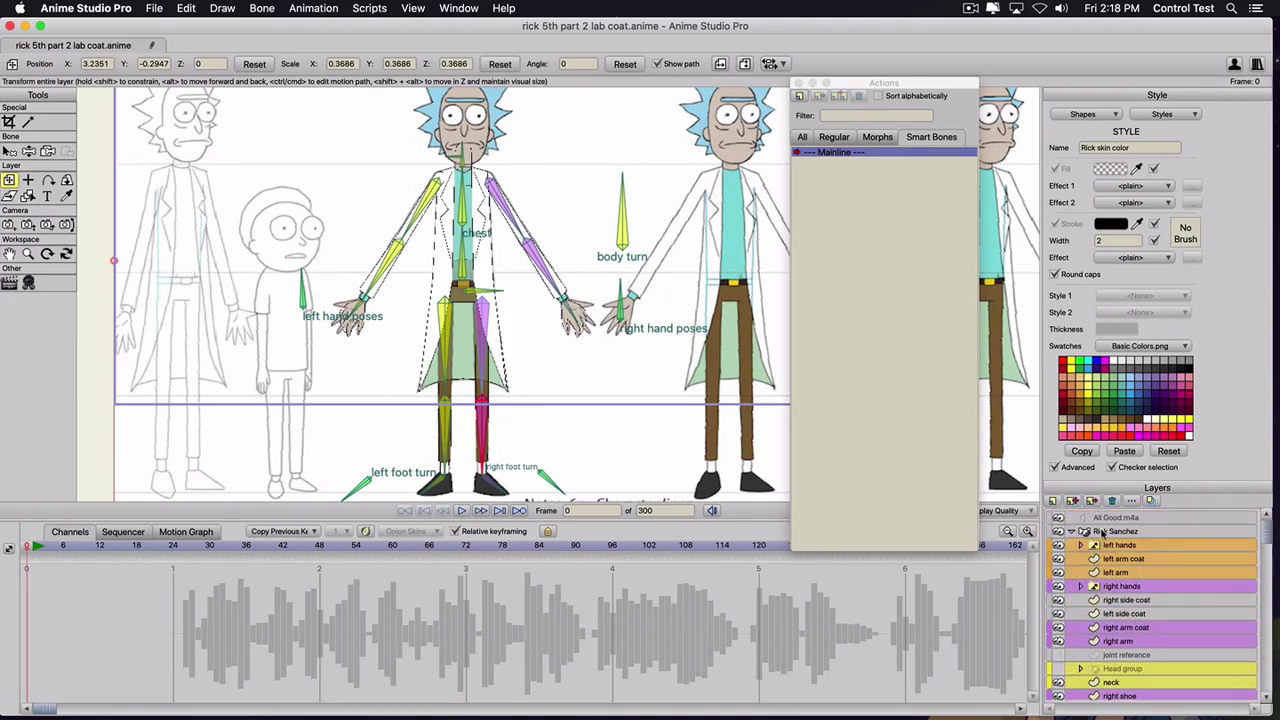
left_click(1118, 531)
double_click(818, 163)
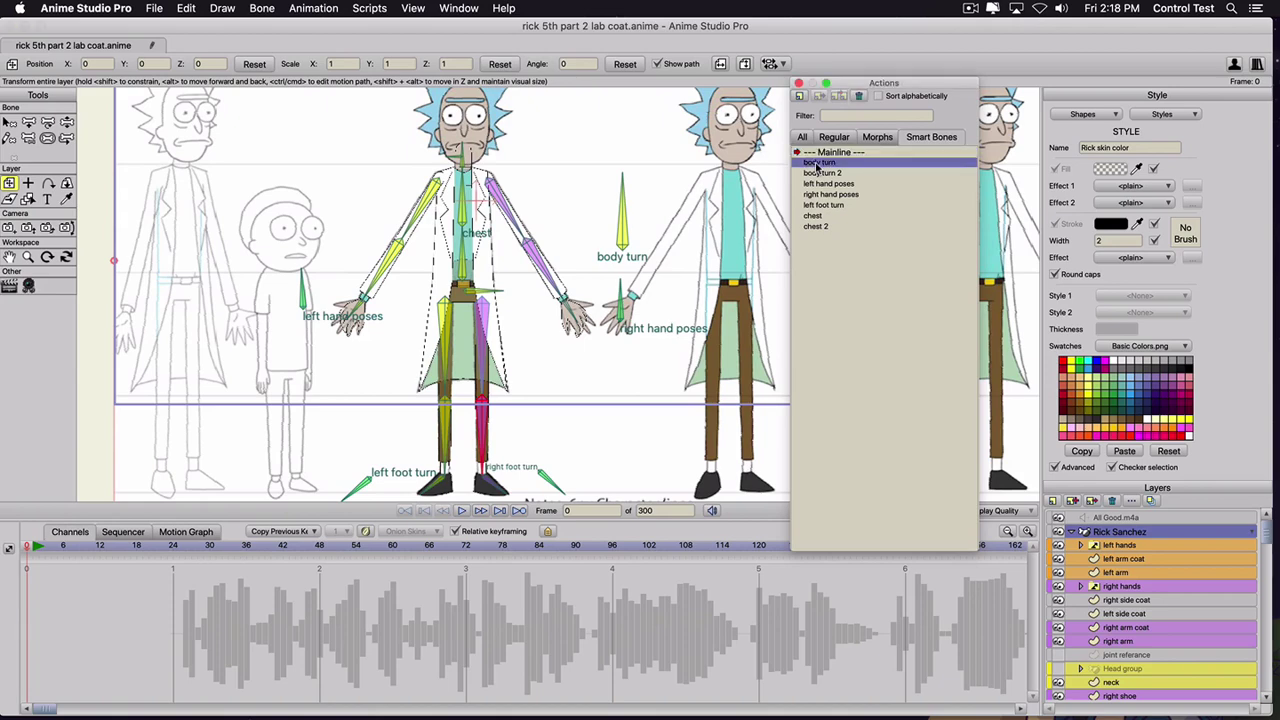
left_click(172, 546)
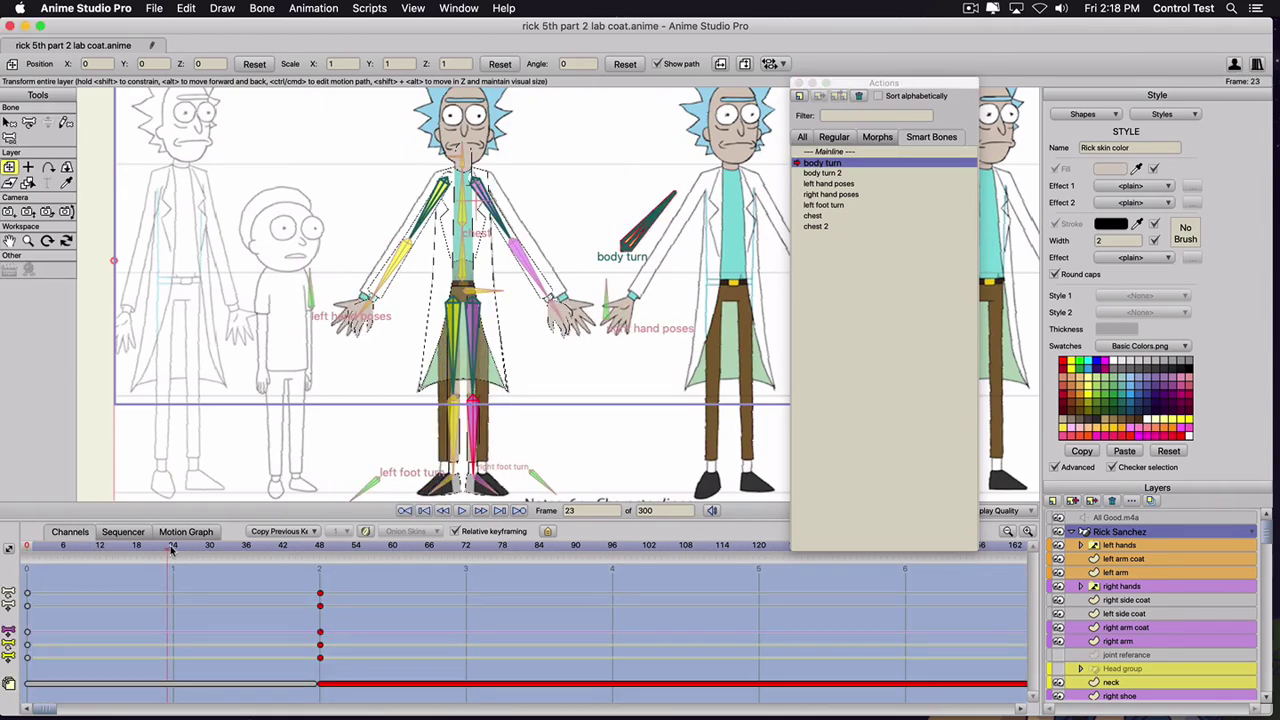
- At frame 24 of the body turn action, shift the Rick Sanchez.jpg reference horizontally to X about 0.67, placing the next turned pose behind the rig
left_click_drag(171, 547, 173, 547)
scroll(1106, 664, "down", 5)
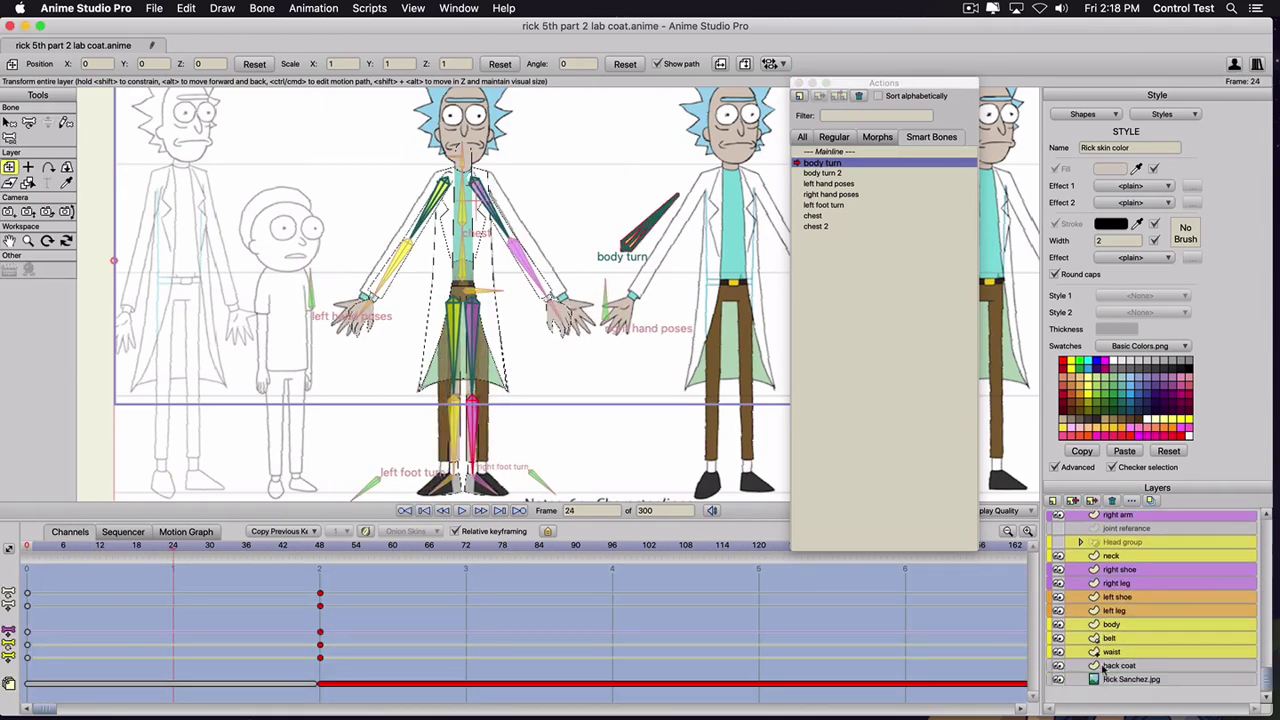
left_click(1116, 682)
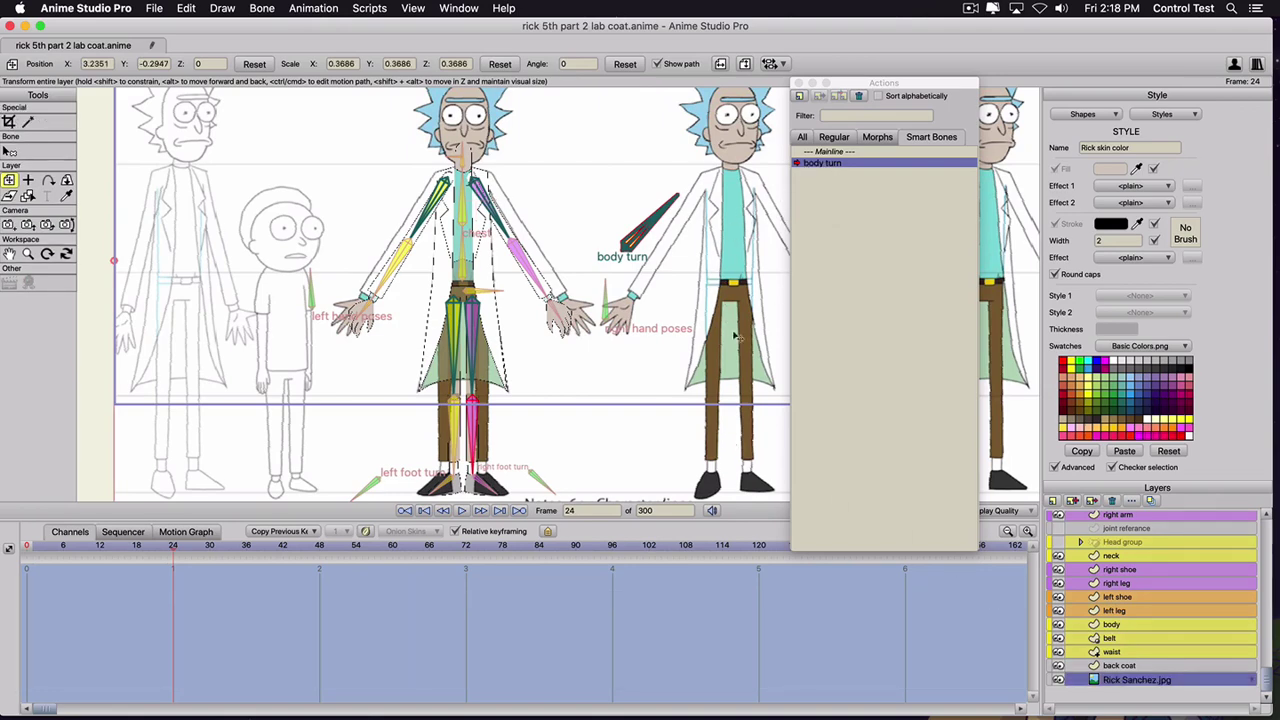
left_click_drag(743, 347, 220, 336)
scroll(466, 166, "up", 3)
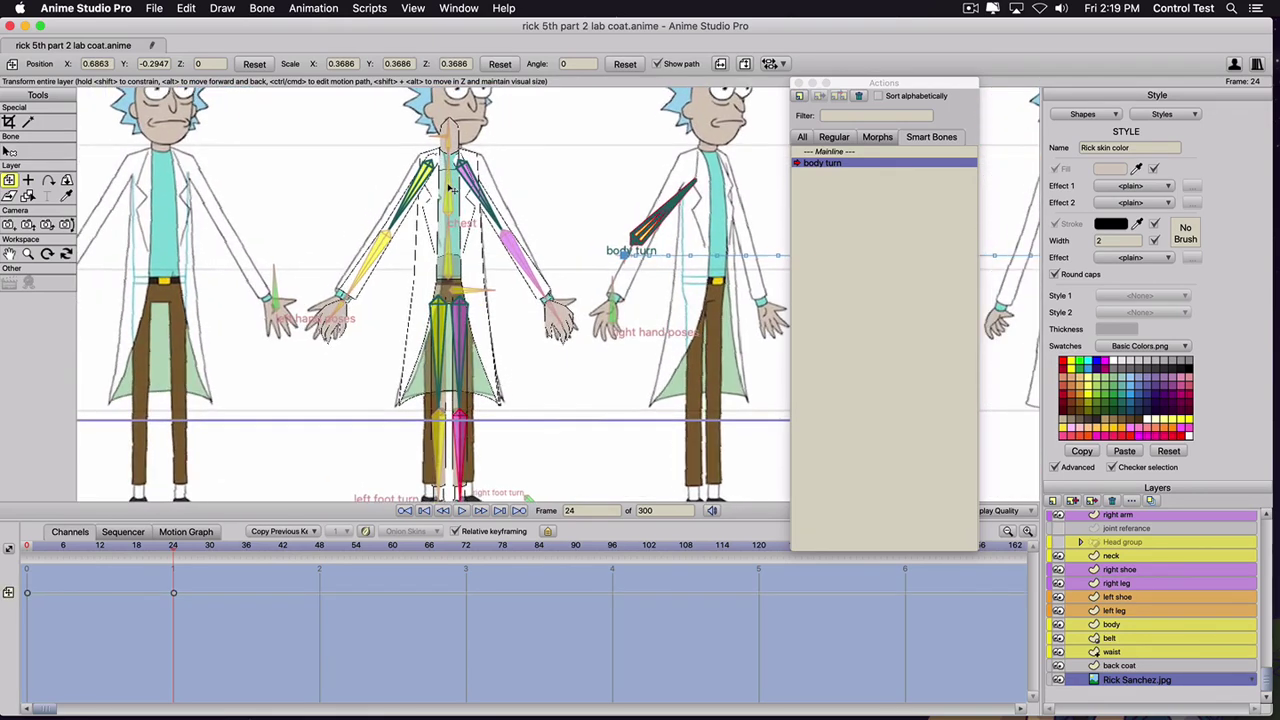
left_click_drag(531, 218, 571, 281)
scroll(503, 246, "up", 3)
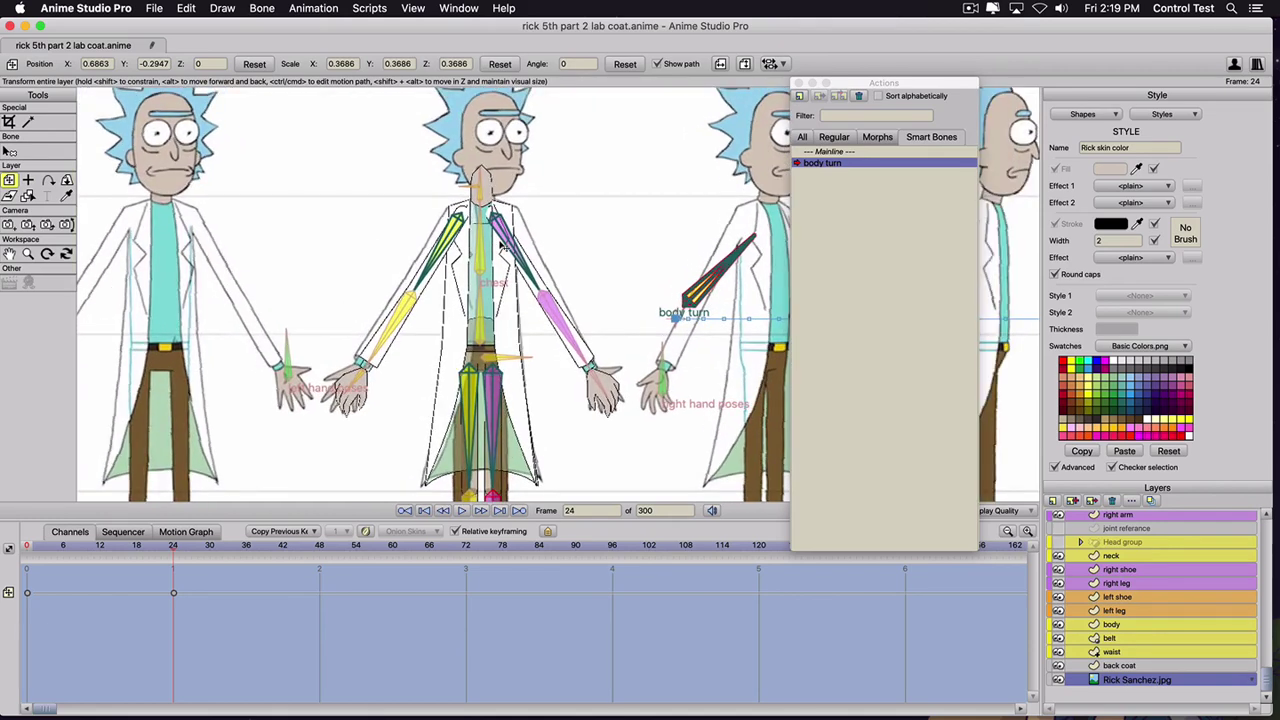
scroll(492, 300, "down", 3)
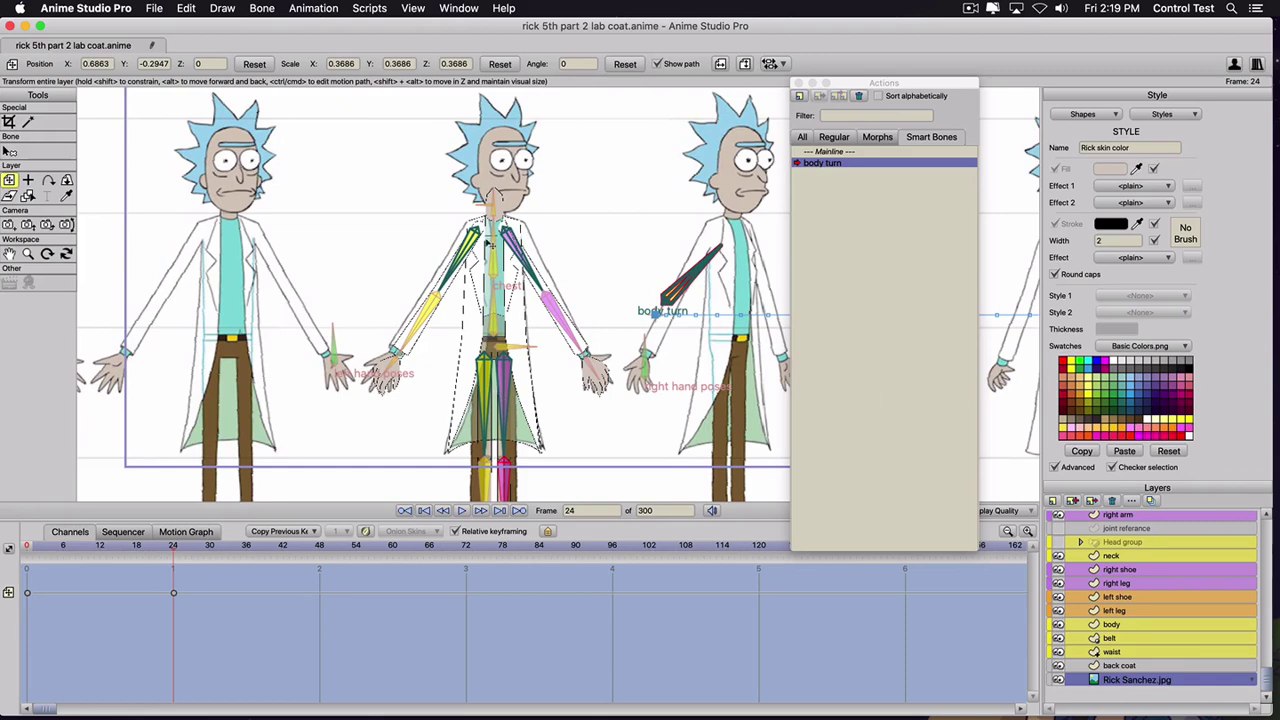
left_click_drag(490, 241, 488, 240)
- Select the Rick Sanchez bone layer and reposition the right and left upper arm bones at frame 24 to match the reference shoulders
scroll(1117, 560, "up", 6)
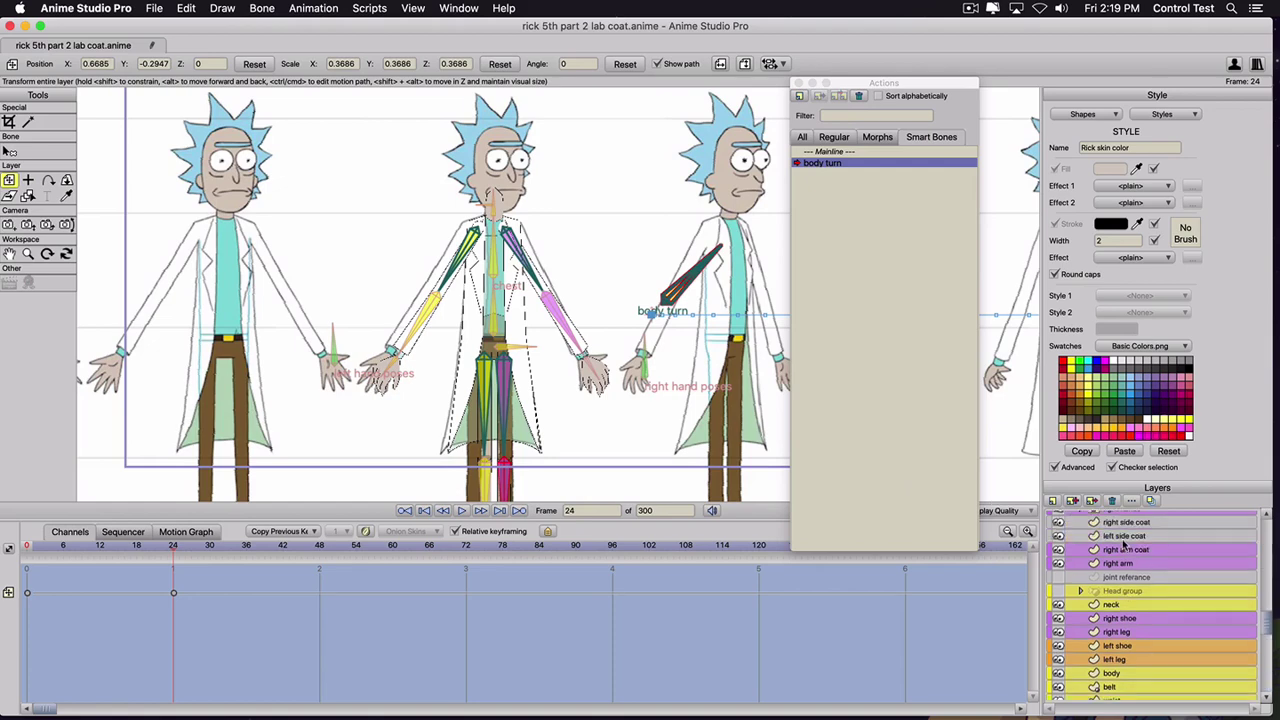
left_click(1117, 531)
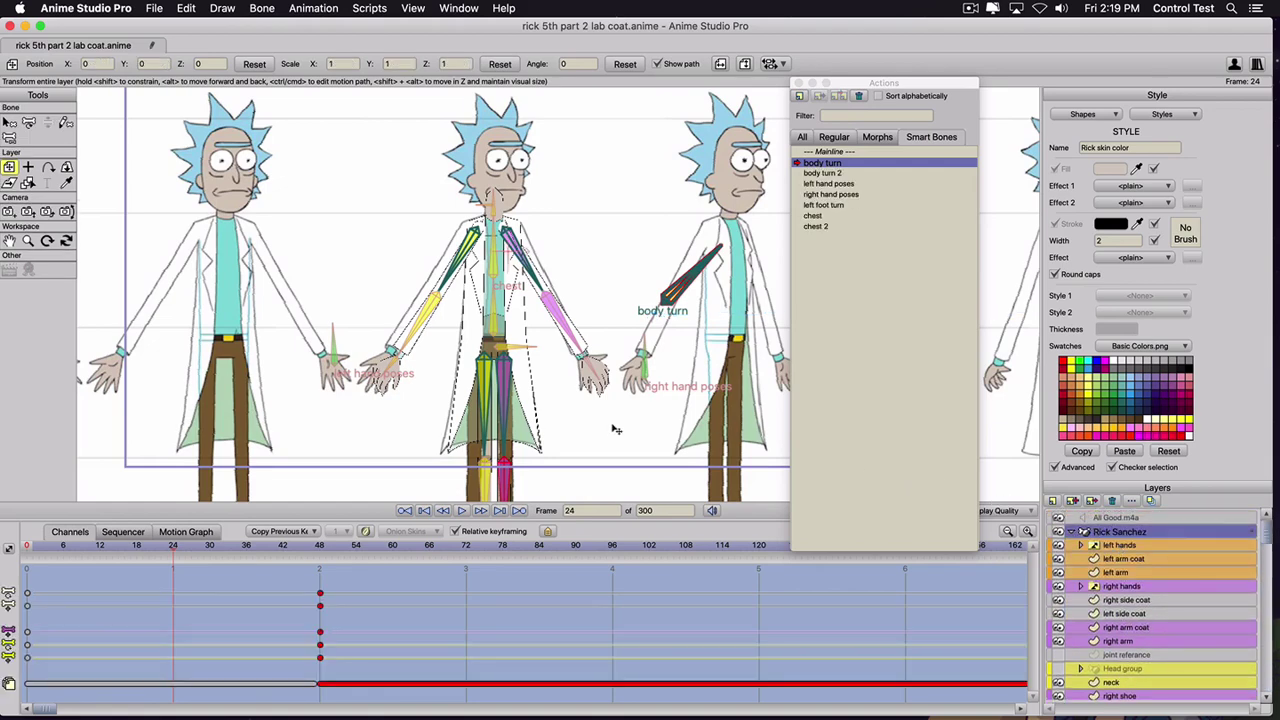
scroll(572, 285, "up", 2)
left_click(484, 205)
left_click_drag(484, 205, 529, 260)
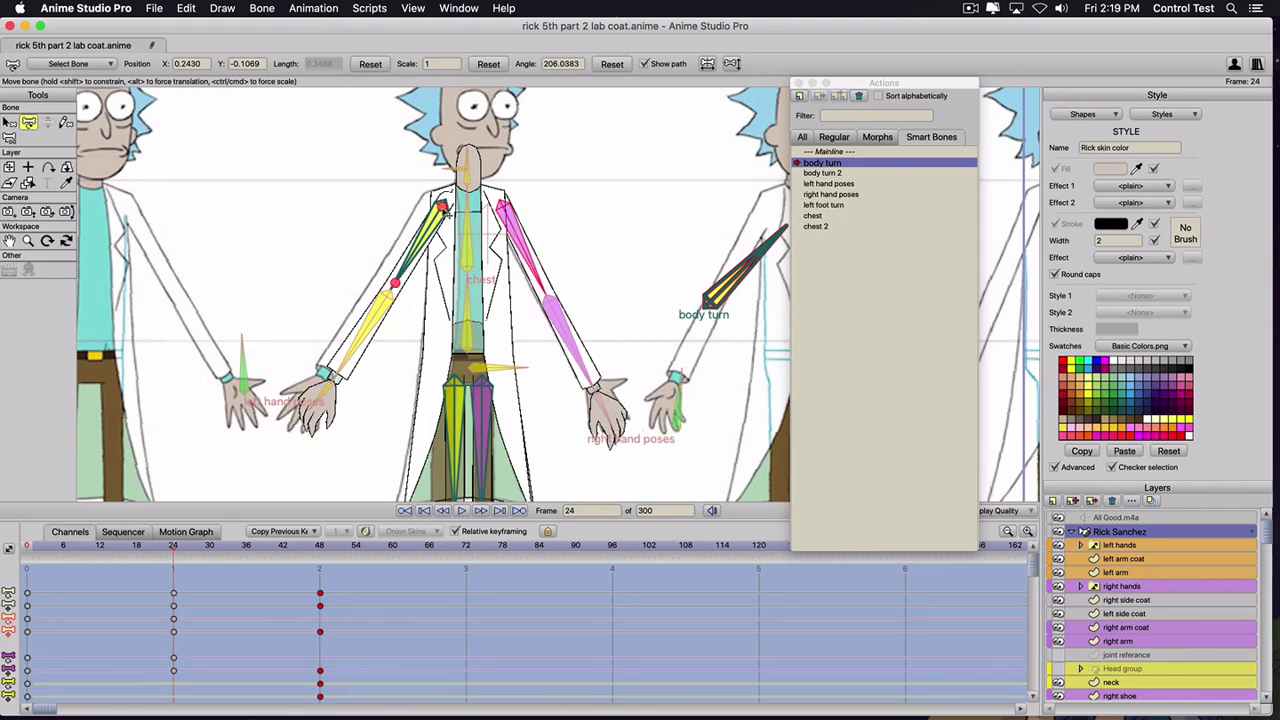
left_click_drag(447, 210, 410, 233)
- Move the right thigh bone to match the reference leg and rotate the left foot turn bone at frame 24
left_click_drag(436, 346, 514, 179)
scroll(484, 204, "up", 1)
left_click(508, 178)
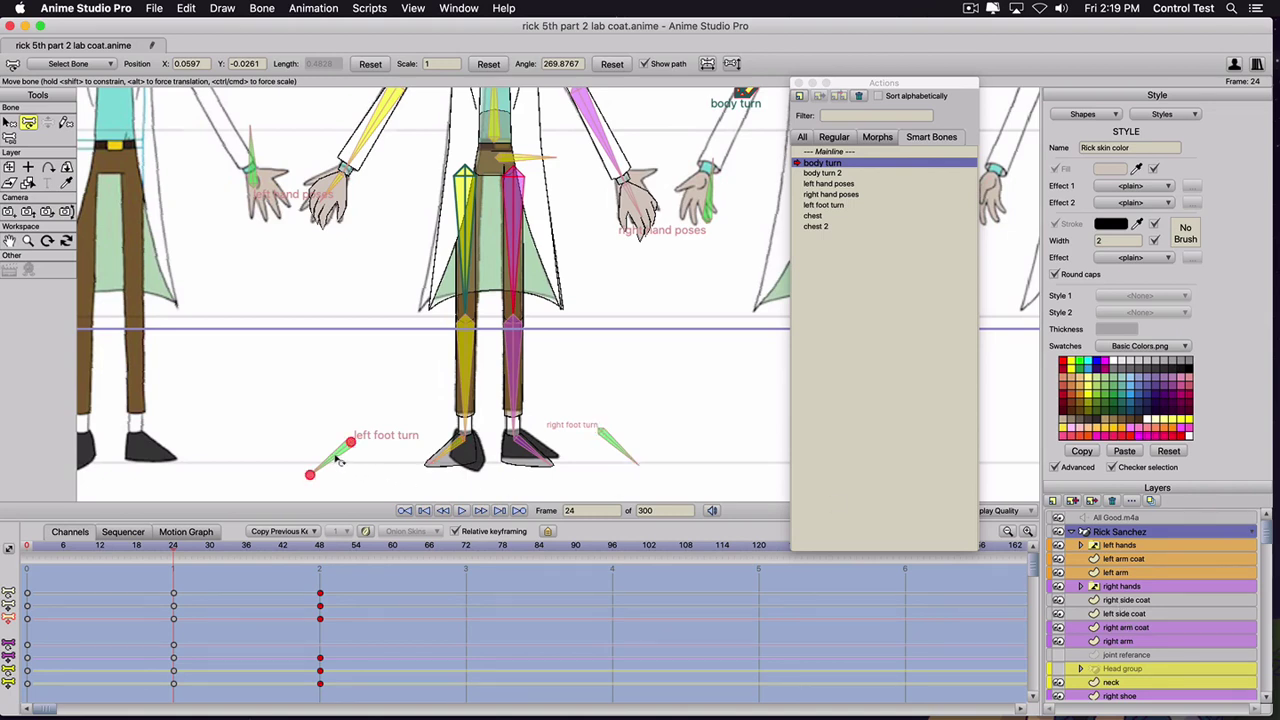
left_click_drag(340, 460, 365, 475)
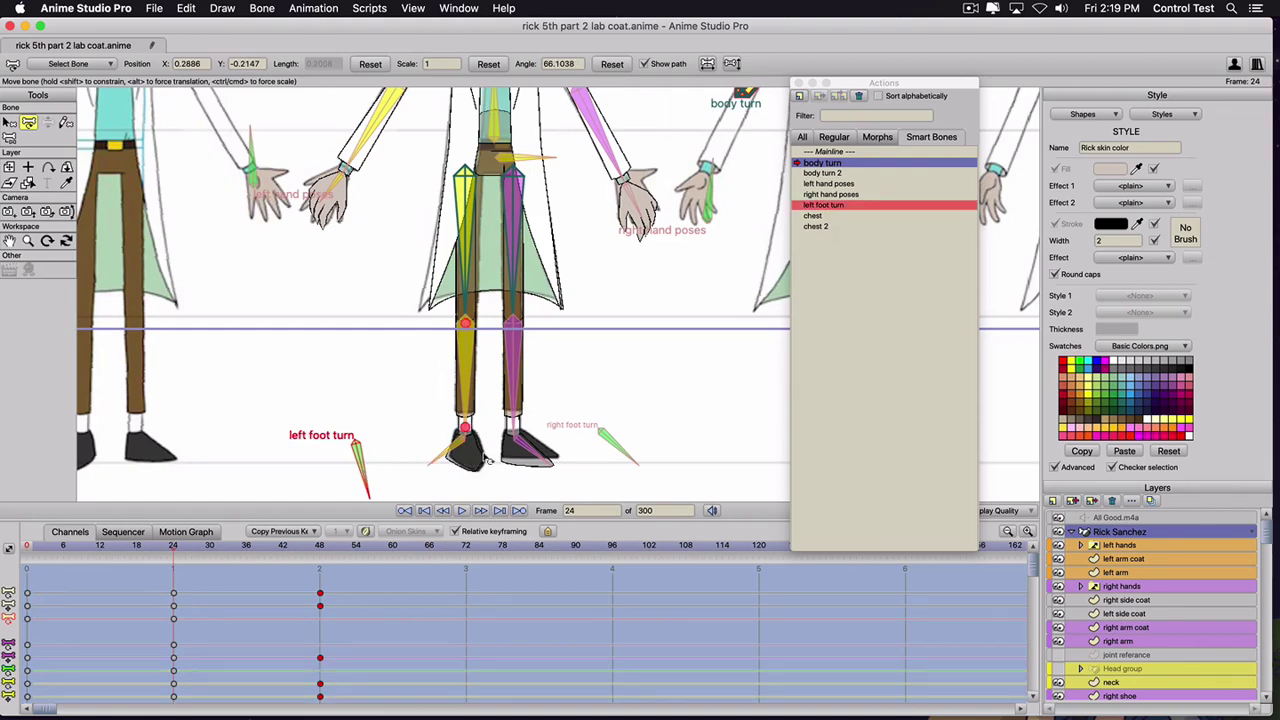
scroll(582, 325, "down", 3)
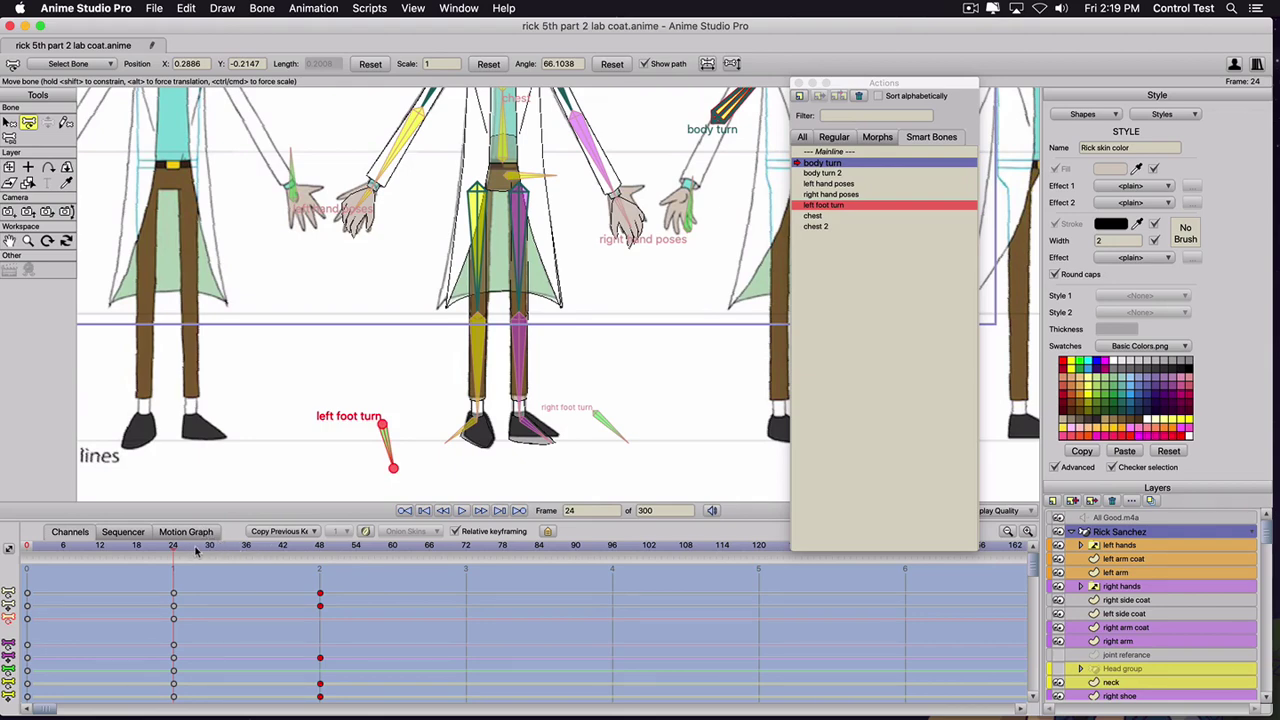
- At frame 36, shift the Rick Sanchez.jpg reference horizontally to X about -0.38, placing the further turned pose behind the rig
left_click_drag(197, 551, 246, 552)
scroll(632, 307, "down", 3)
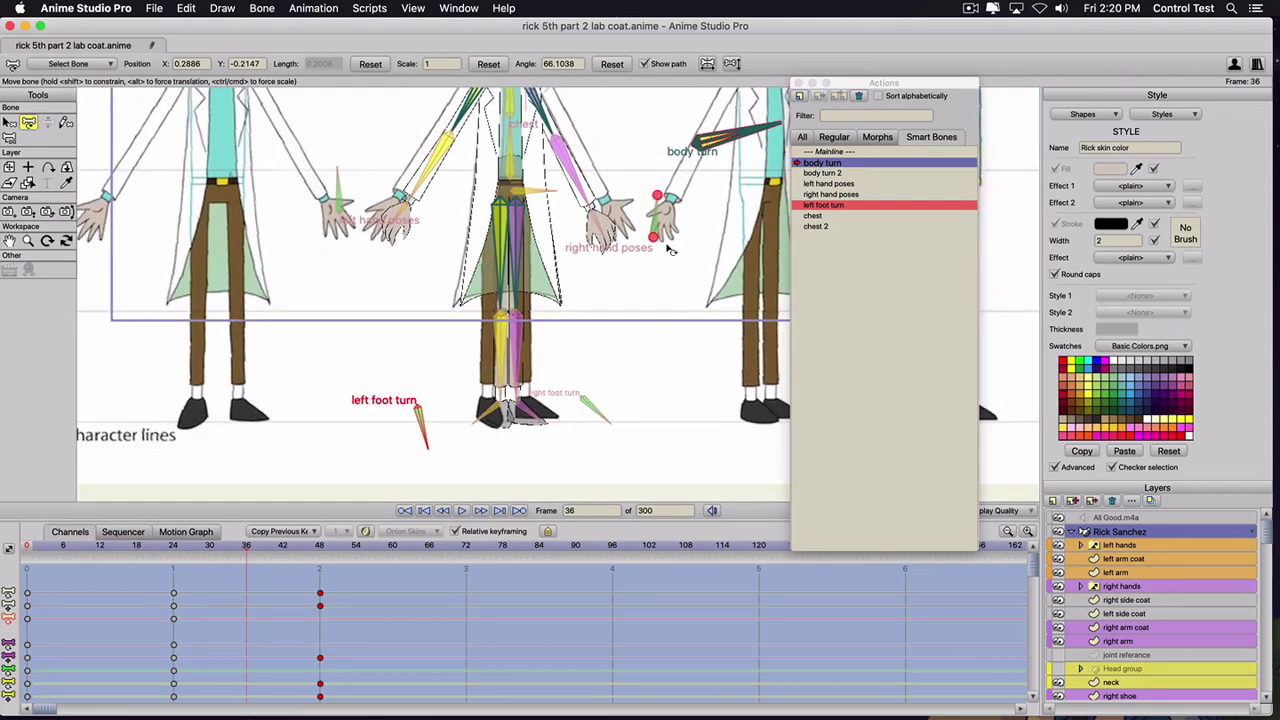
scroll(648, 293, "down", 5)
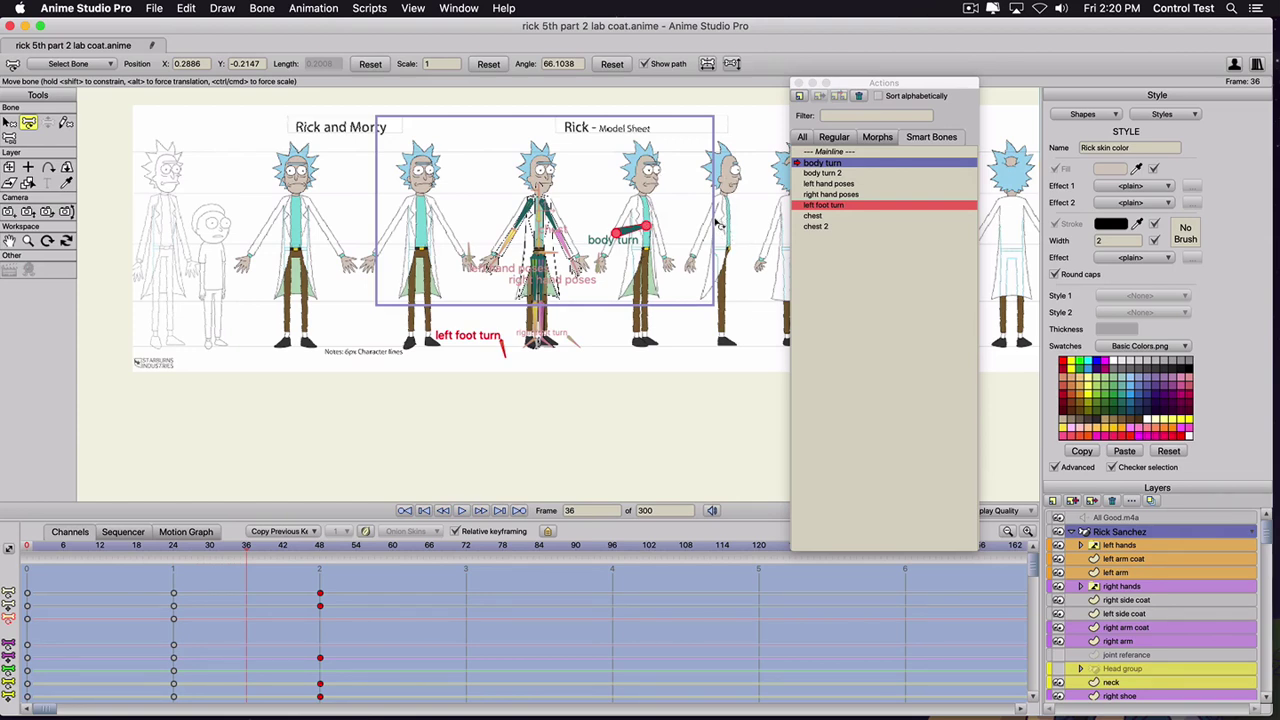
scroll(289, 450, "up", 3)
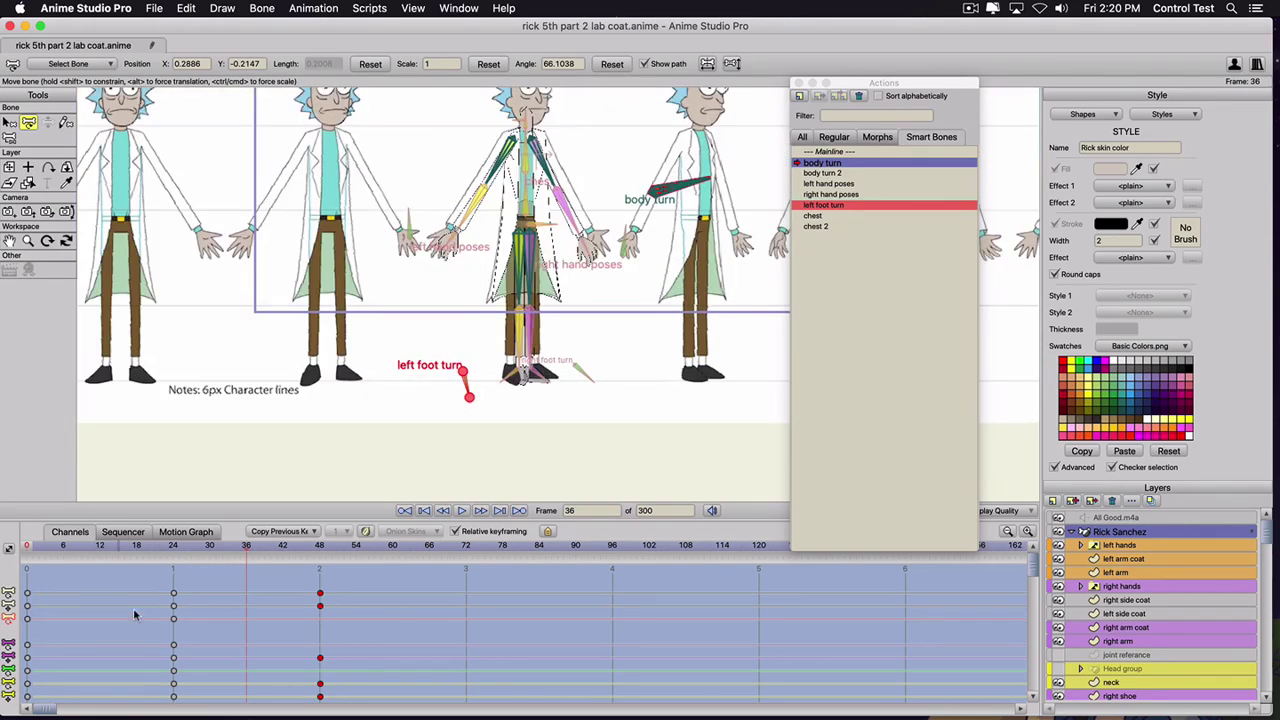
scroll(537, 420, "up", 3)
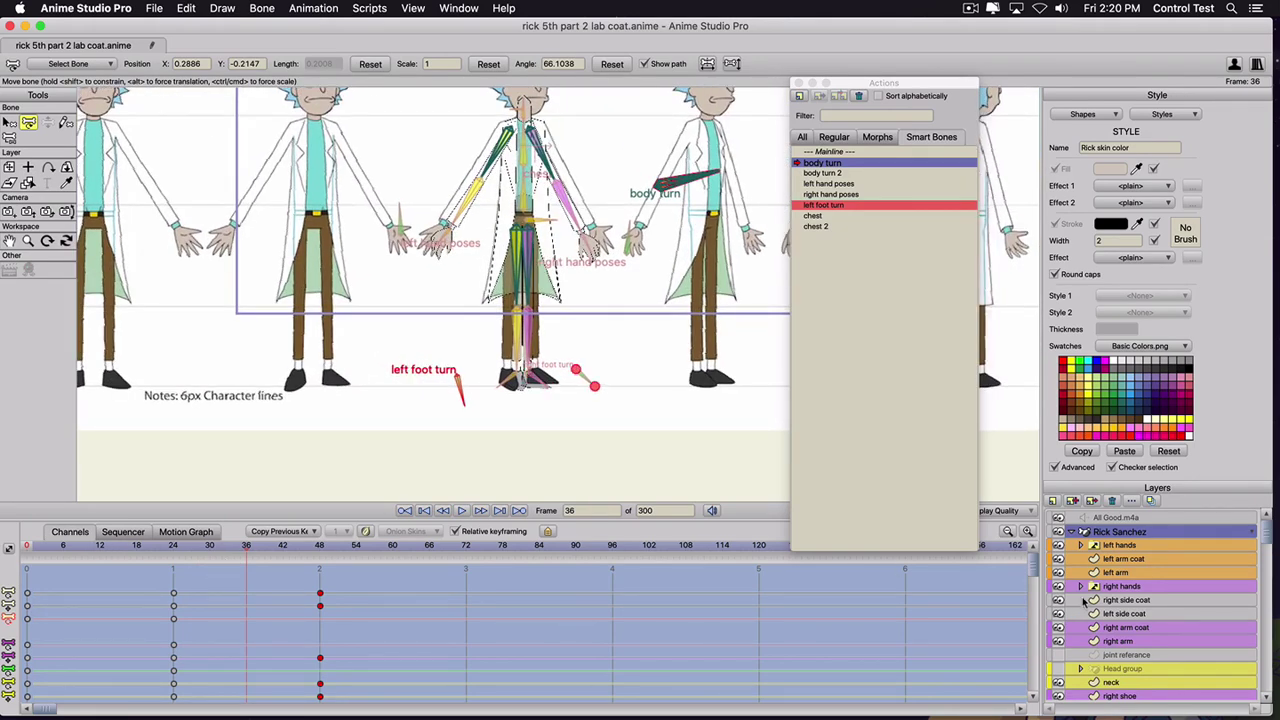
scroll(1100, 600, "down", 3)
left_click(1112, 684)
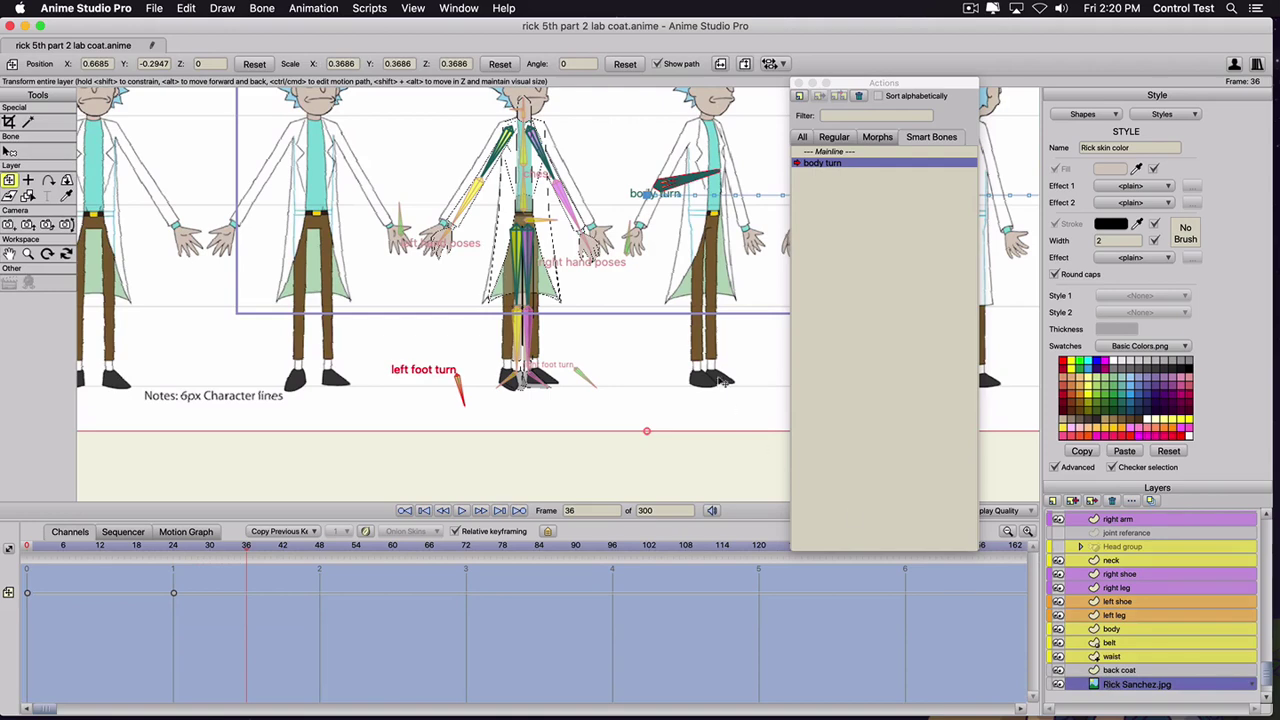
left_click_drag(678, 338, 505, 328)
scroll(505, 328, "up", 4)
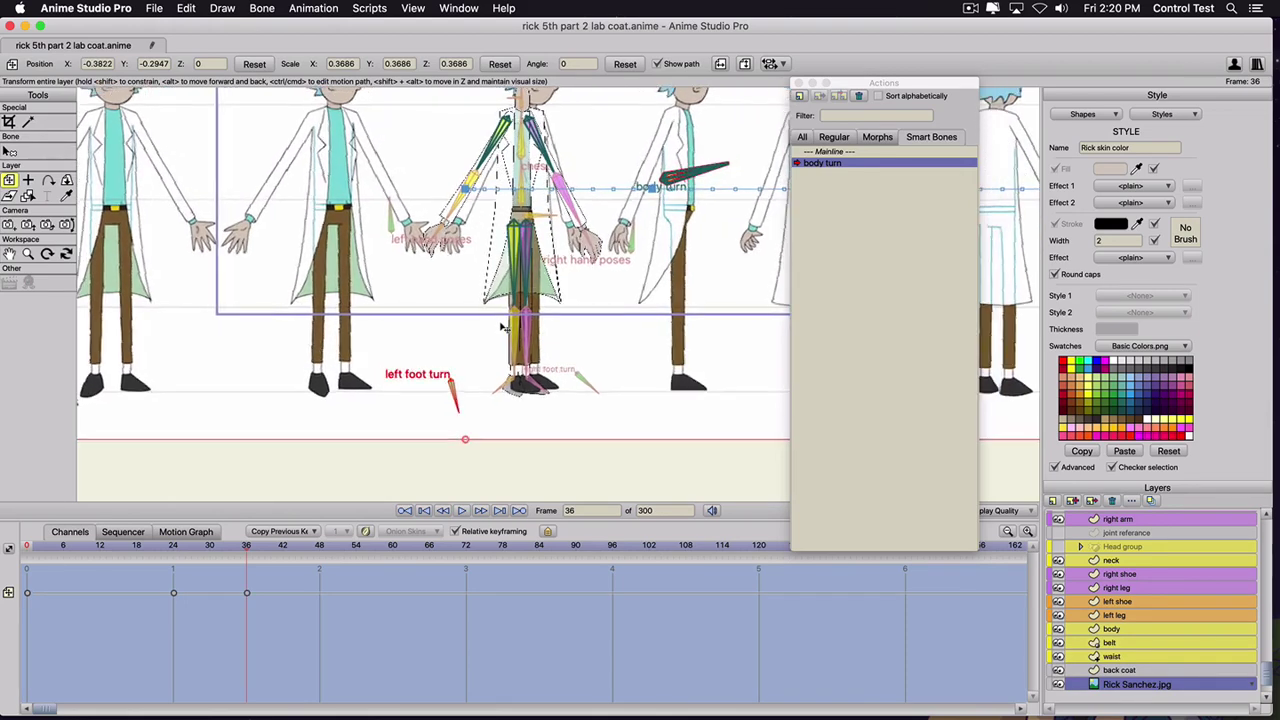
scroll(504, 329, "up", 1)
scroll(503, 327, "down", 3)
left_click_drag(508, 159, 555, 305)
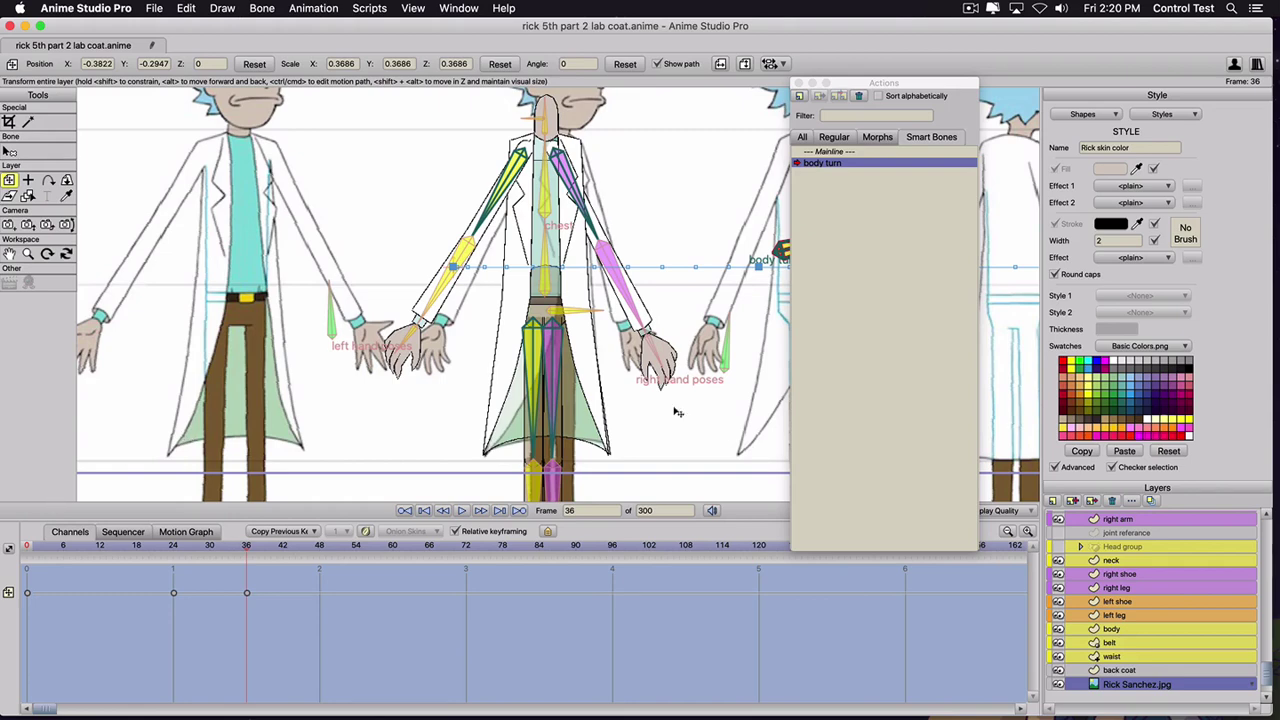
- Return to the Mainline and lower the fill alpha of the coat color style to about 79
left_click(818, 152)
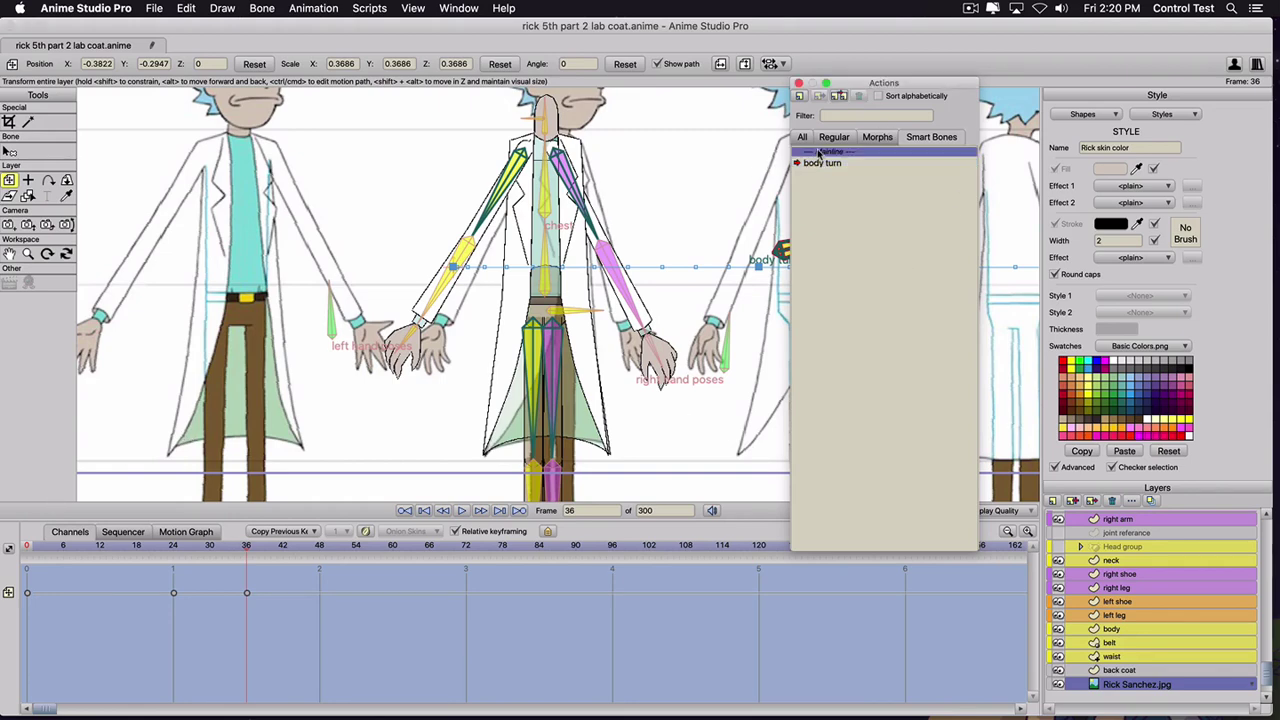
left_click(1165, 115)
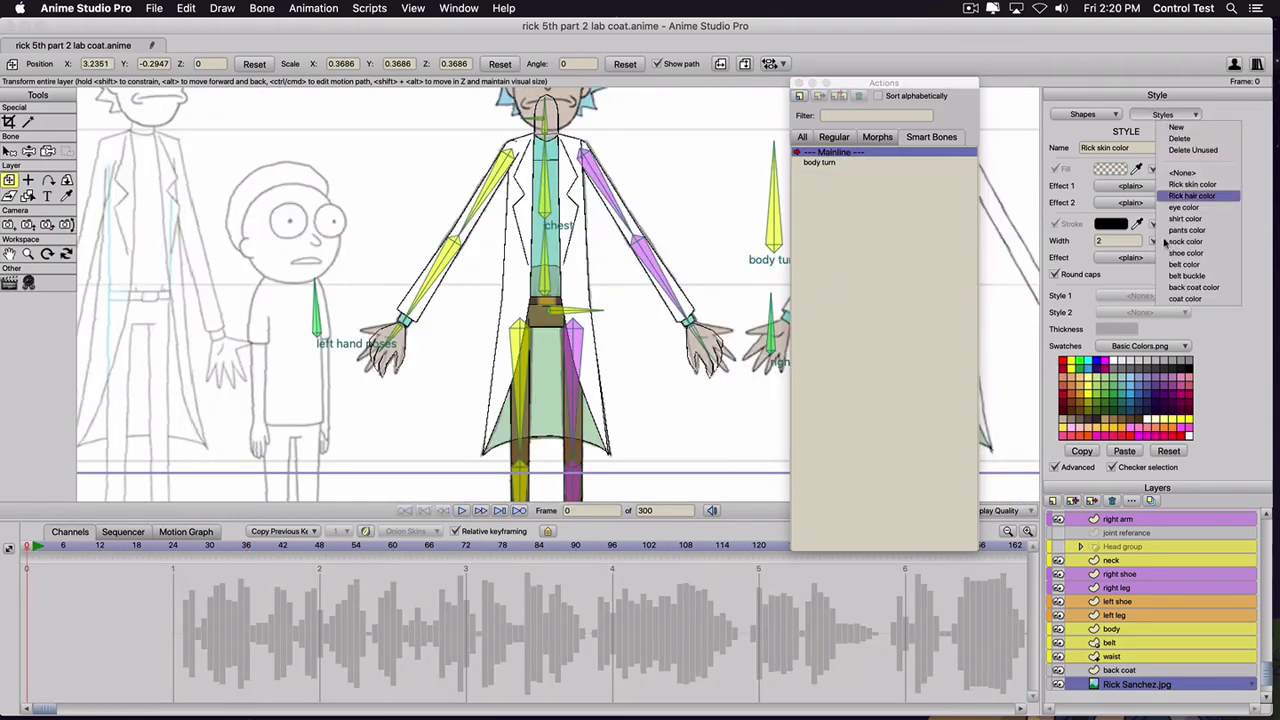
key("Return")
left_click(1112, 168)
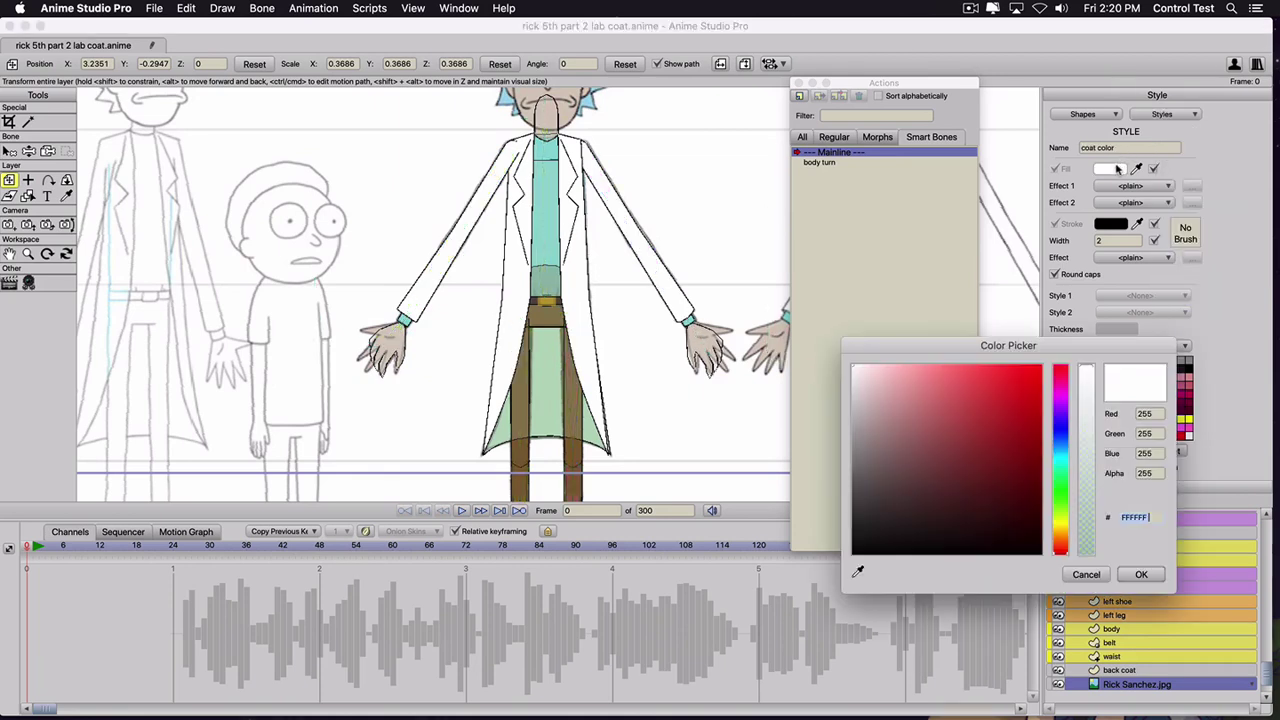
left_click_drag(1085, 488, 1087, 503)
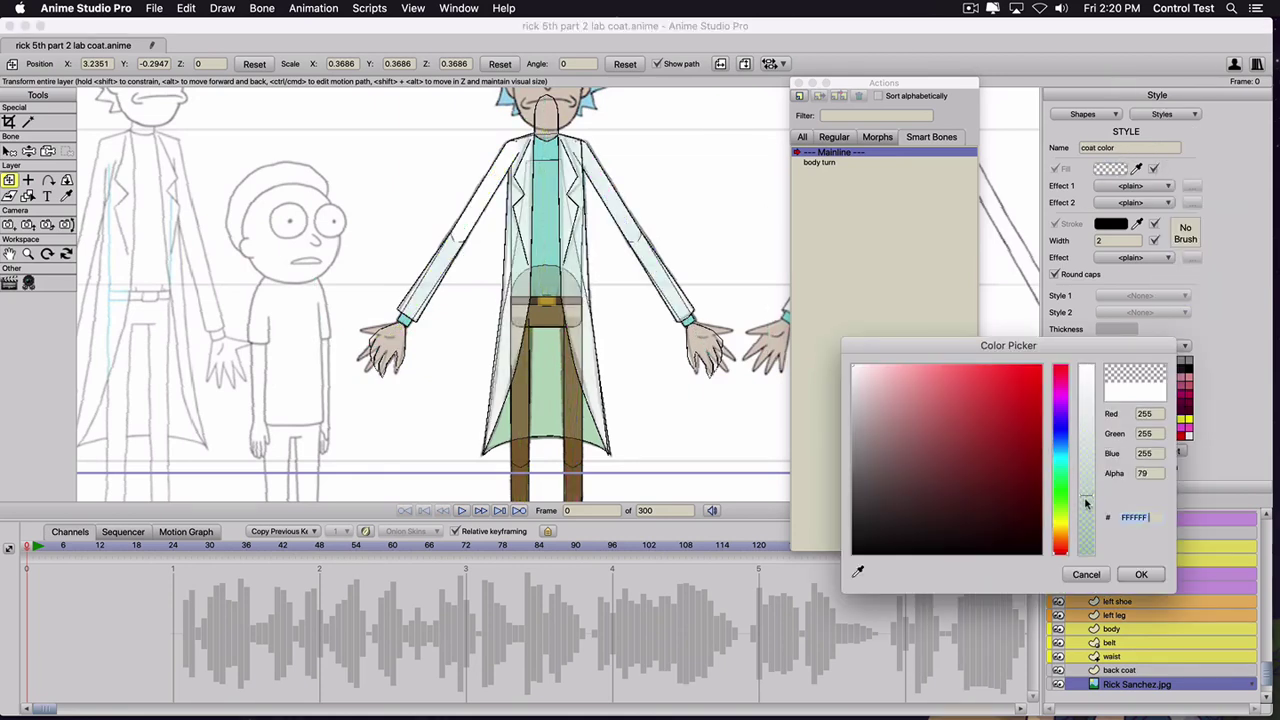
left_click(1140, 575)
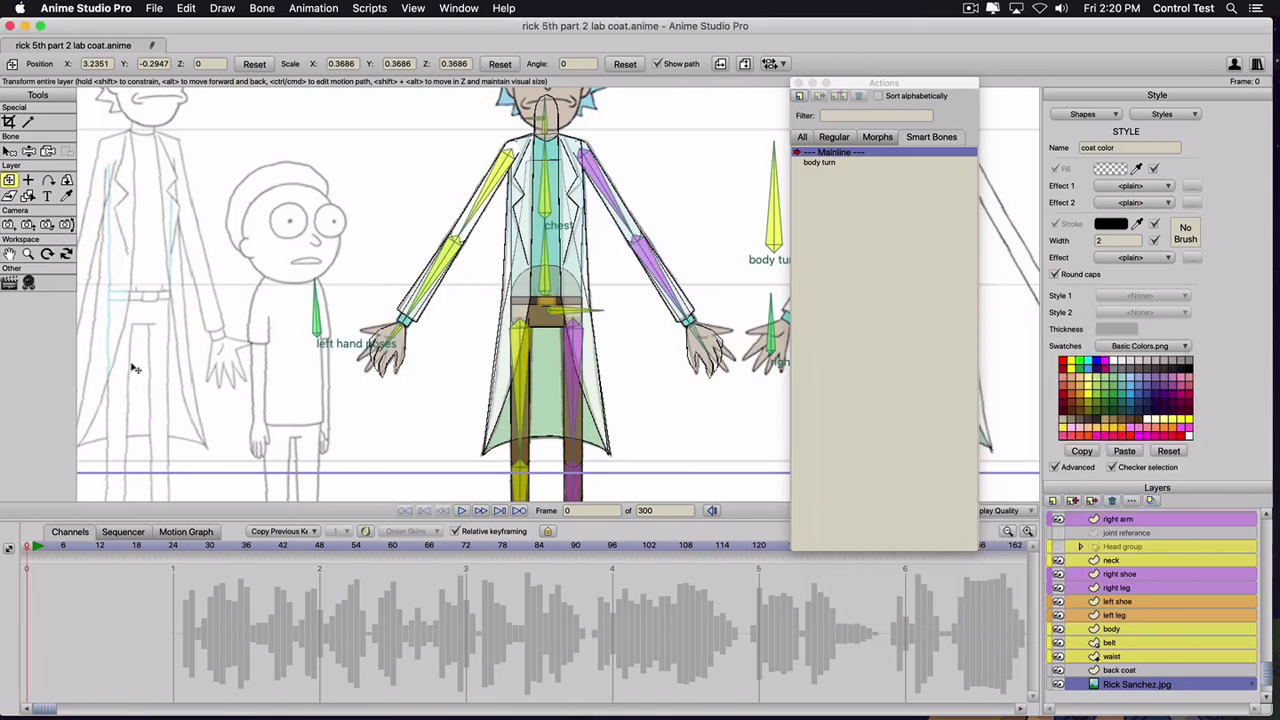
left_click_drag(36, 547, 15, 546)
- Reopen the Rick Sanchez layer's body turn action at frame 36 and reposition the right upper arm bone to match the reference shoulder
scroll(1109, 558, "up", 5)
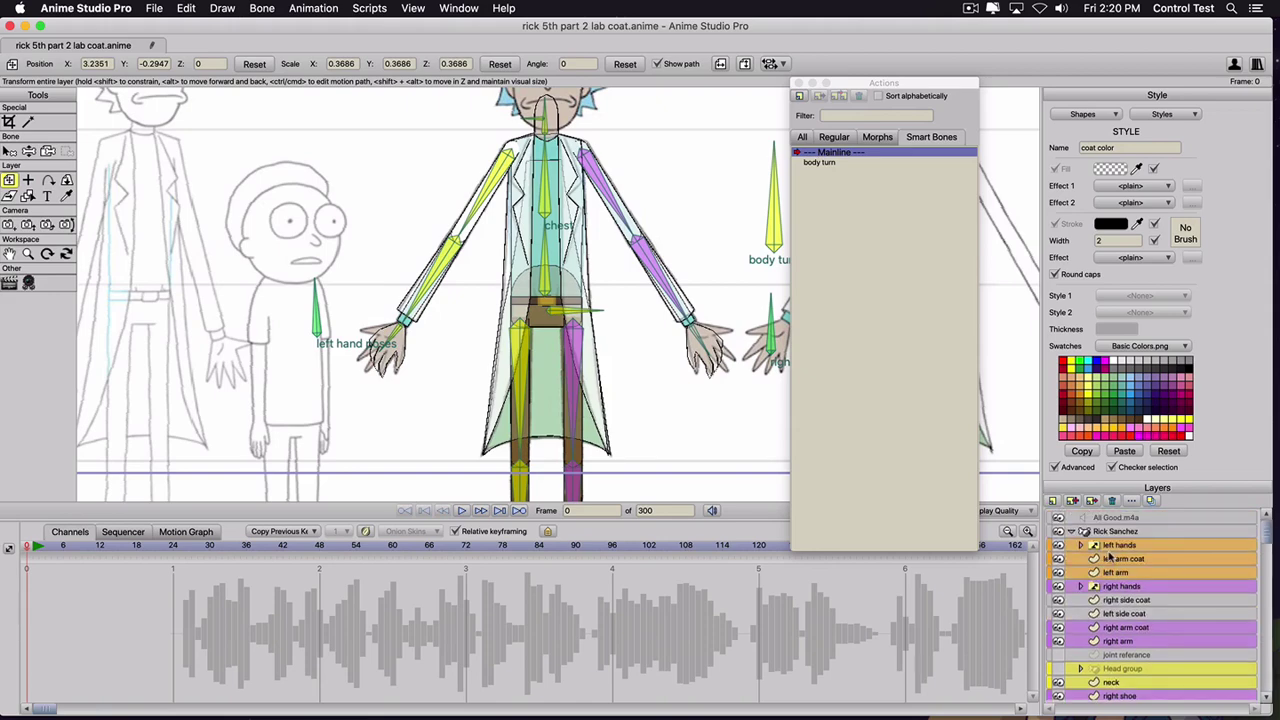
left_click(1109, 532)
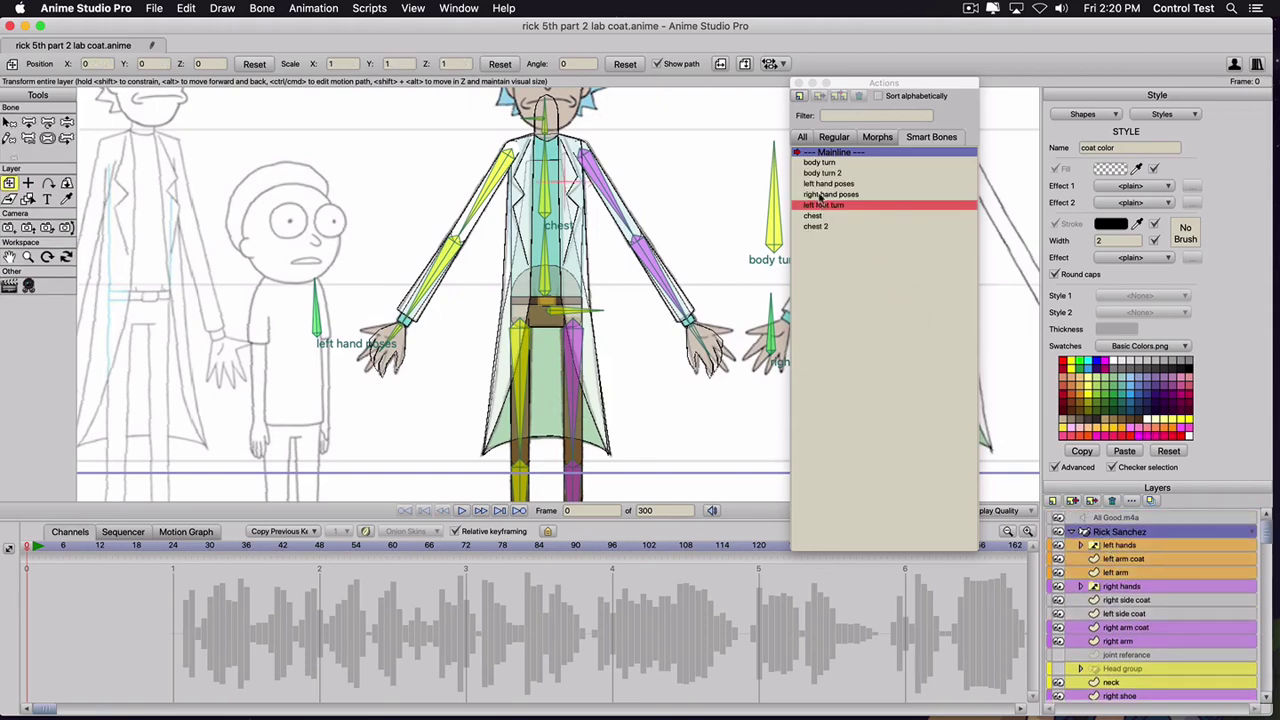
double_click(816, 163)
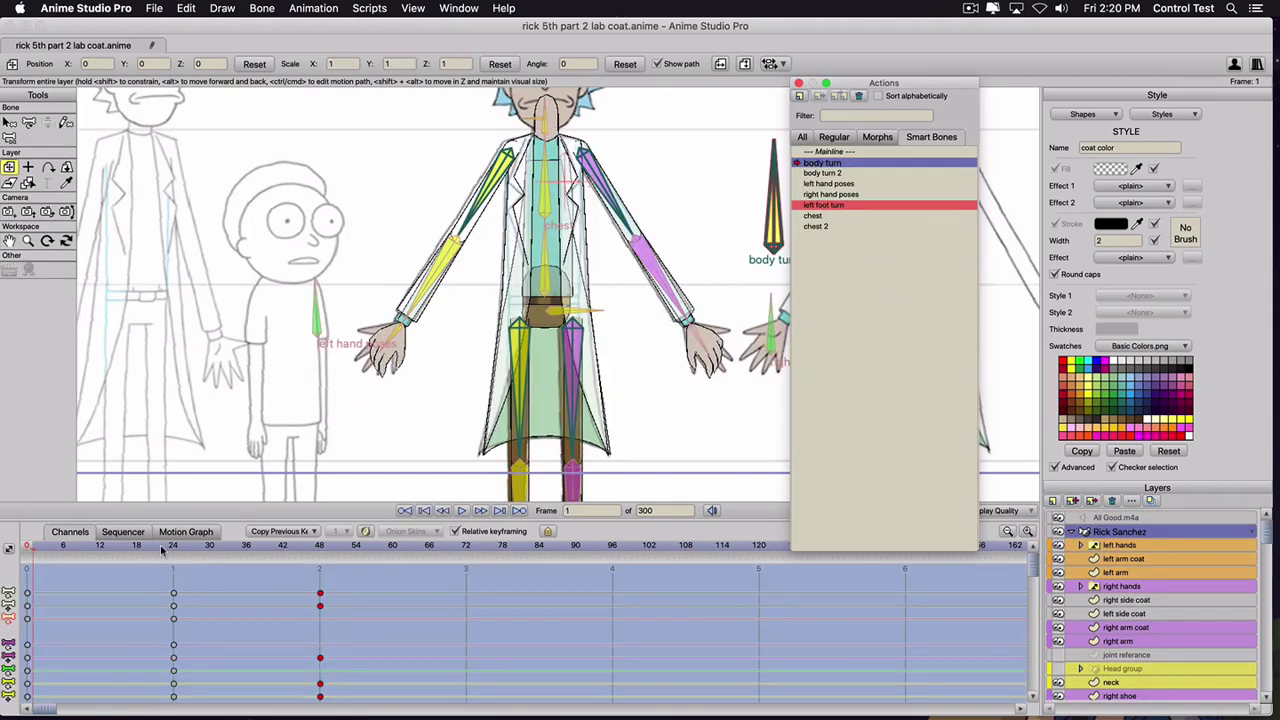
left_click_drag(164, 549, 247, 564)
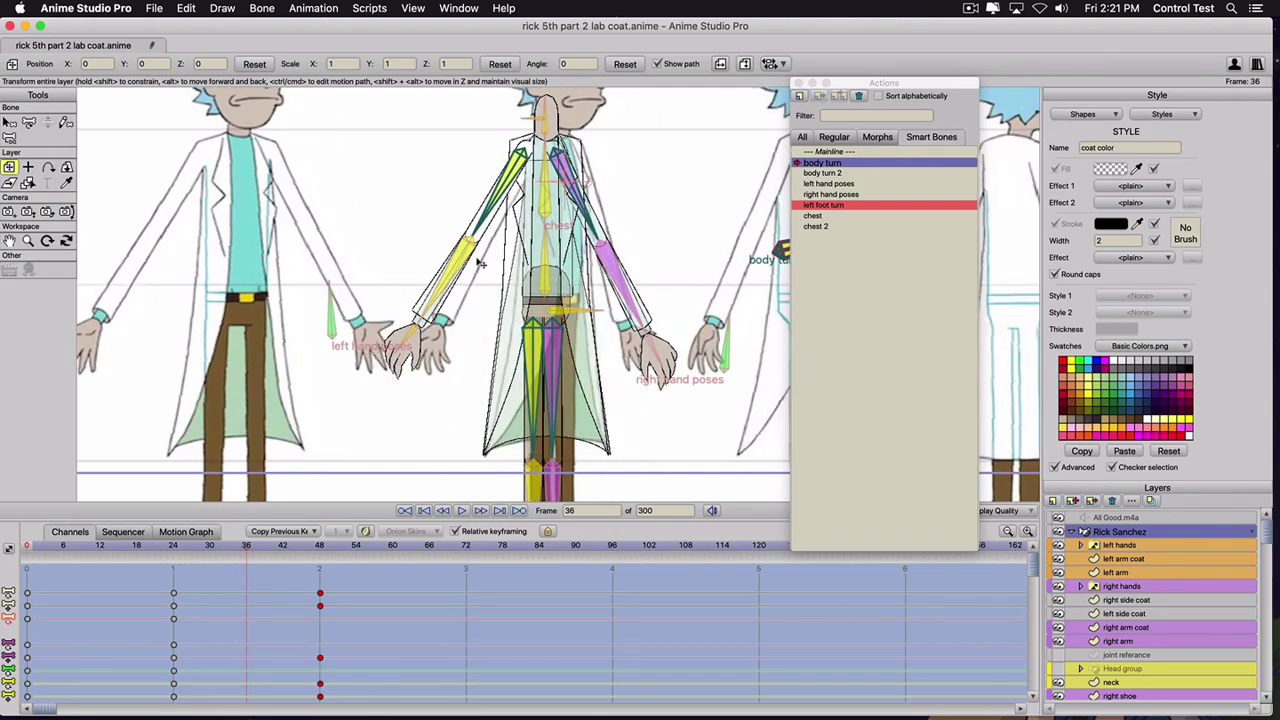
key("t")
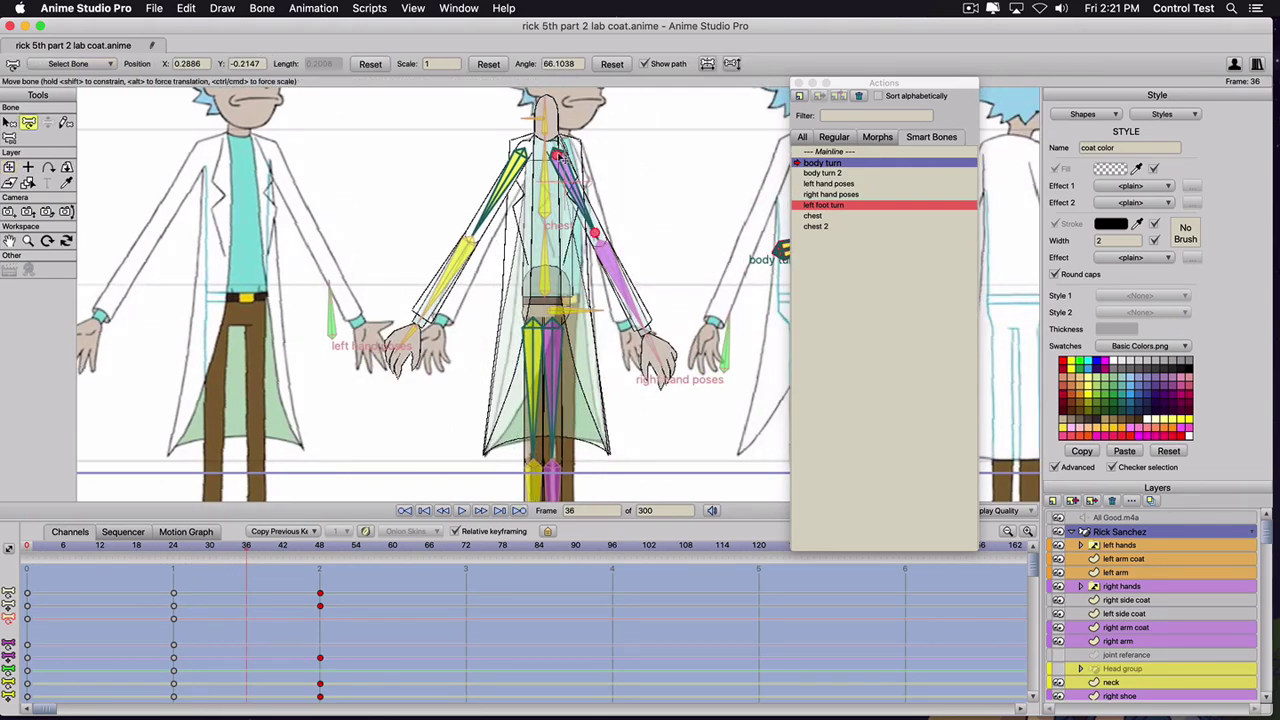
left_click_drag(557, 157, 593, 203)
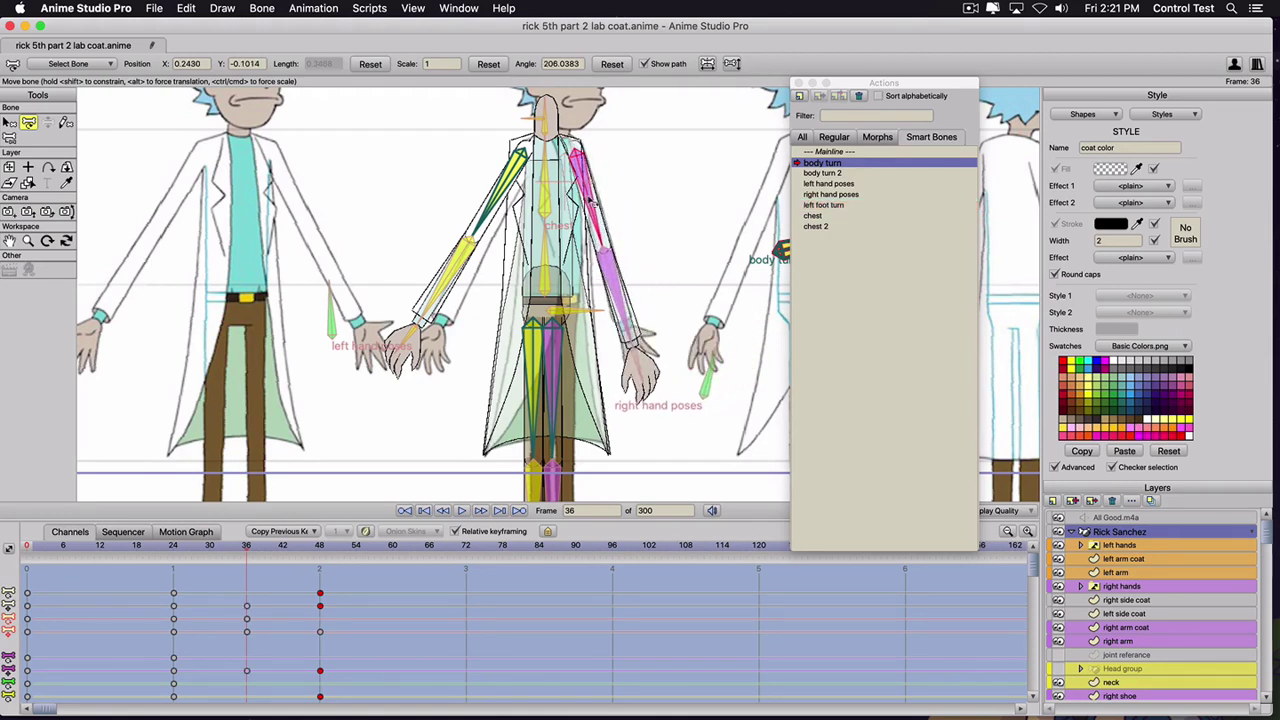
left_click(508, 203)
left_click(597, 287)
left_click(500, 172)
key("super+z")
left_click(509, 184)
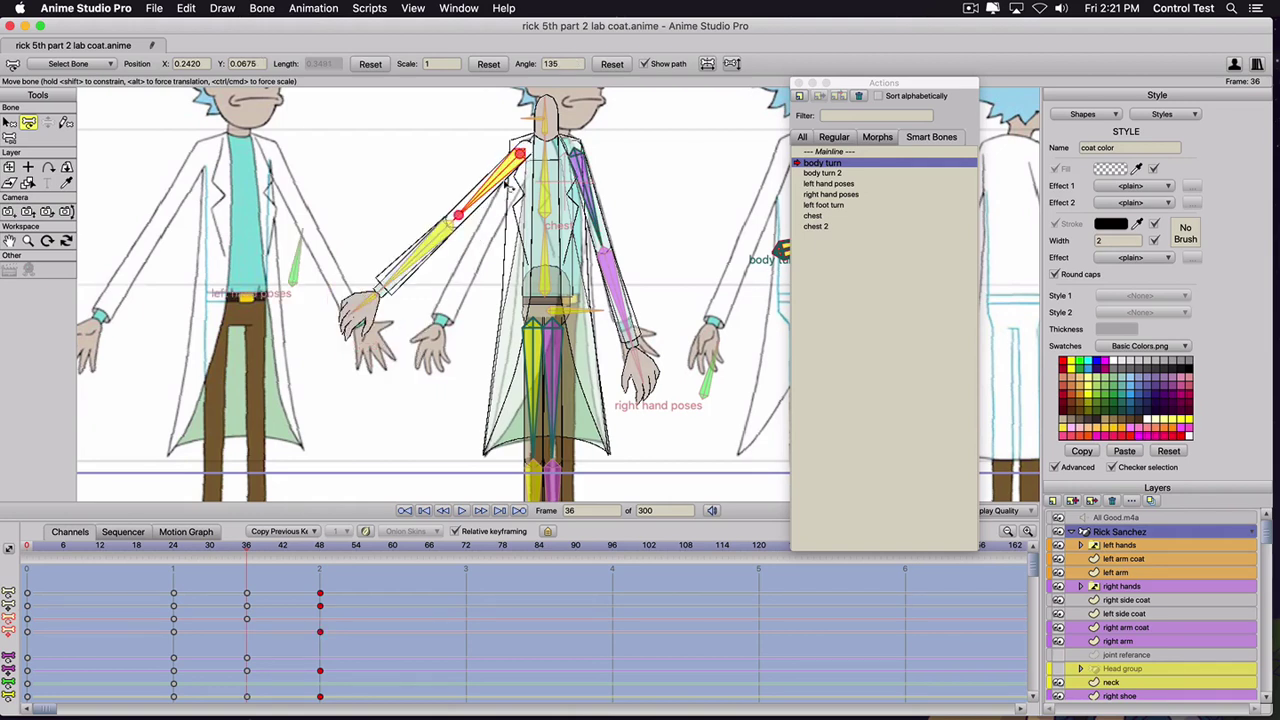
key("super+z")
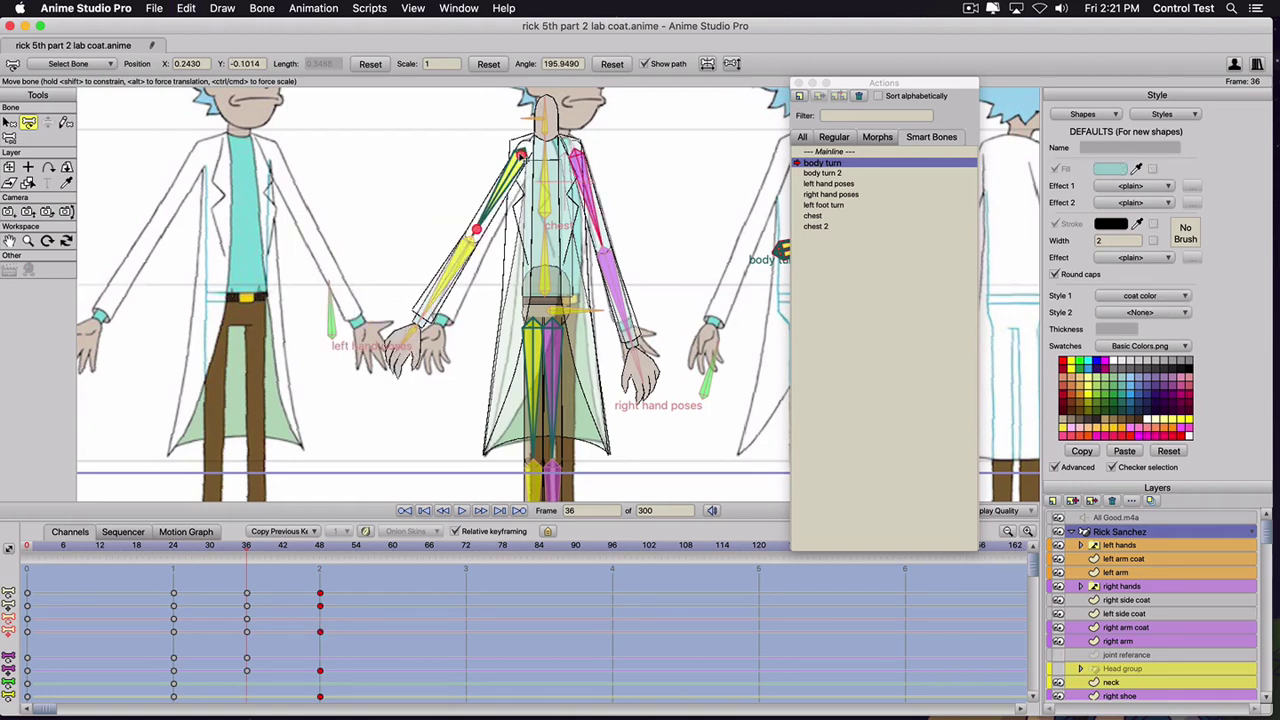
- Adjust the left upper arm bone and shift the right thigh bone outward at frame 36 to match the reference pose
left_click_drag(521, 157, 514, 200)
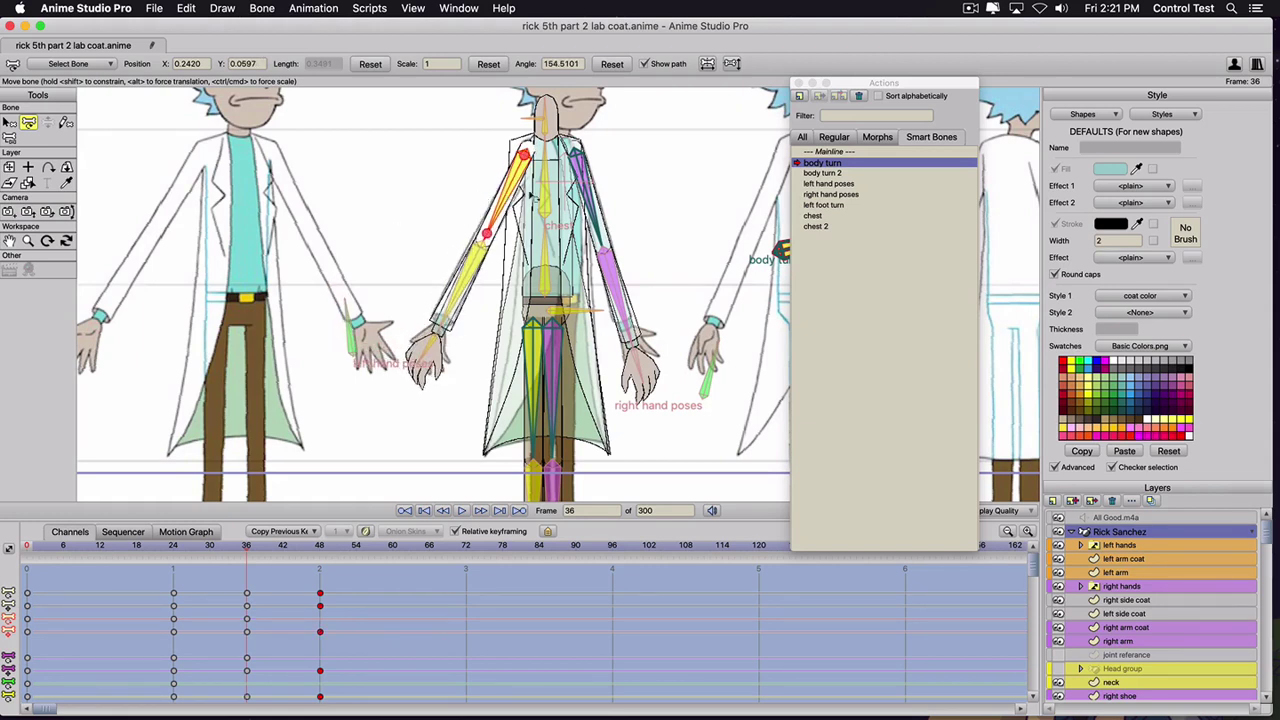
scroll(469, 262, "down", 1)
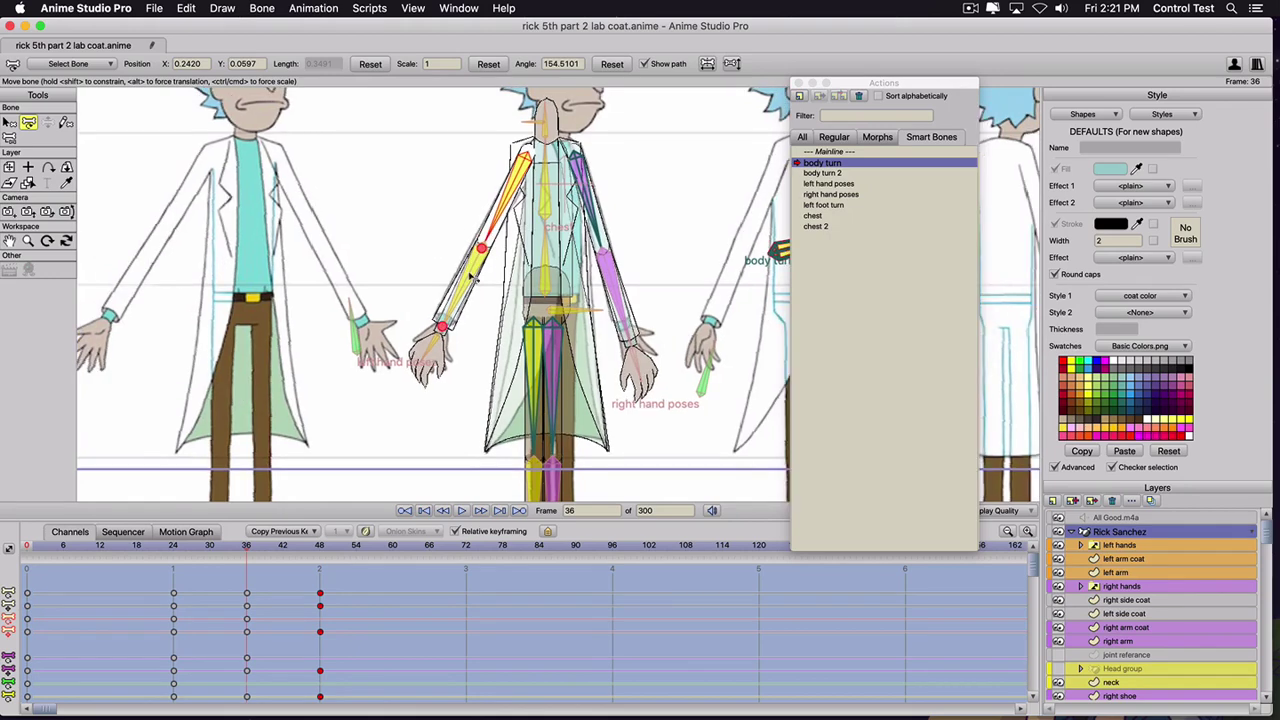
scroll(548, 356, "down", 1)
scroll(551, 344, "up", 2)
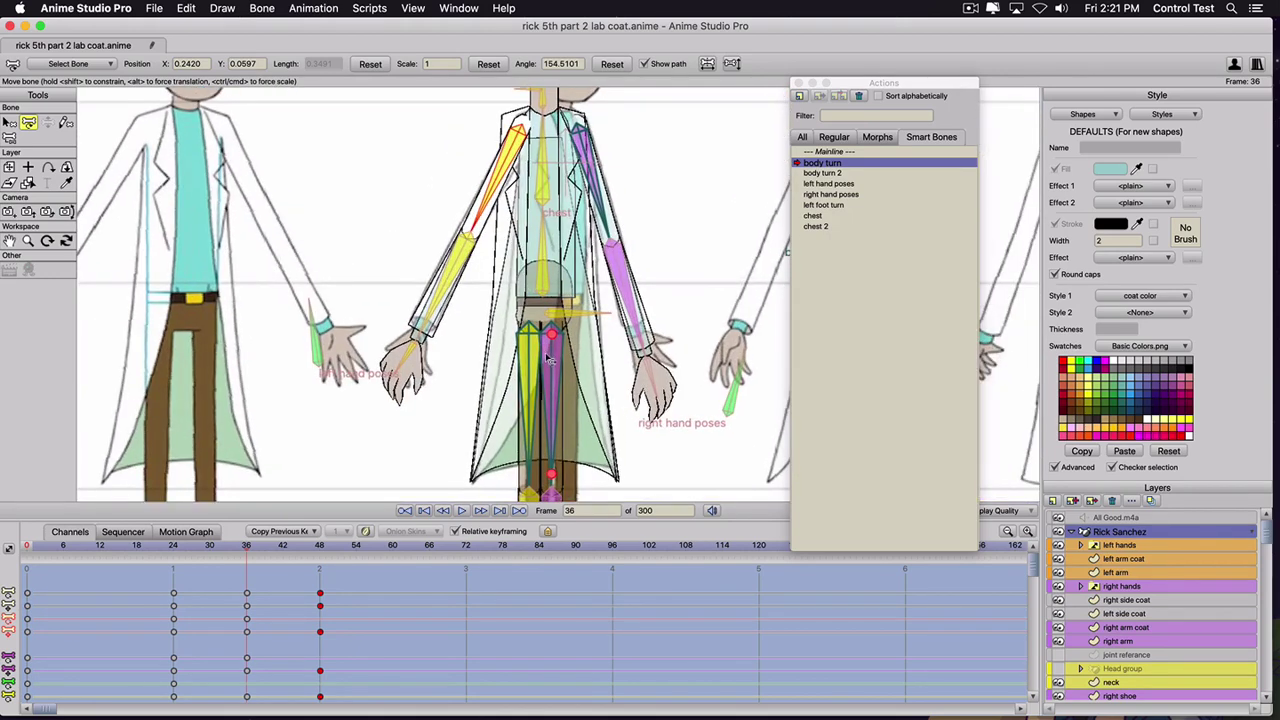
left_click(560, 340)
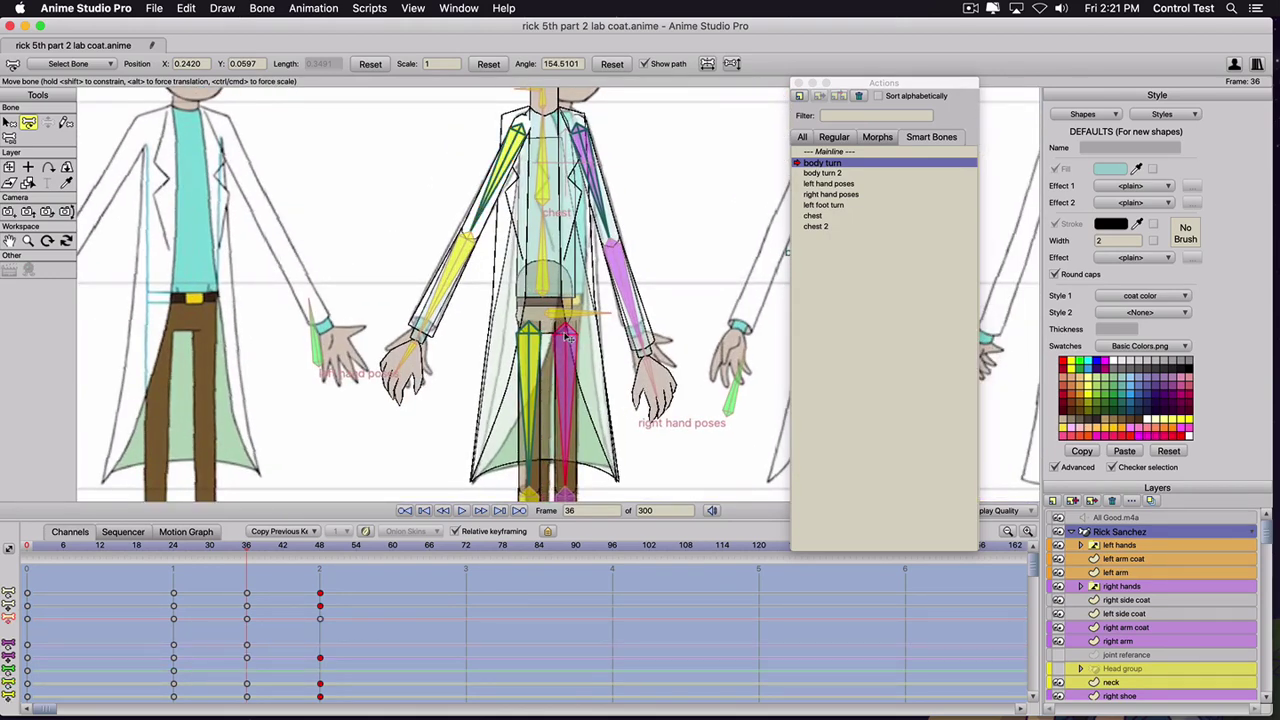
- Try moving the right thigh bone outward, undo it, and shift the left thigh bone inward to X about -0.02 at frame 36
left_click(571, 364)
left_click_drag(577, 370, 595, 260)
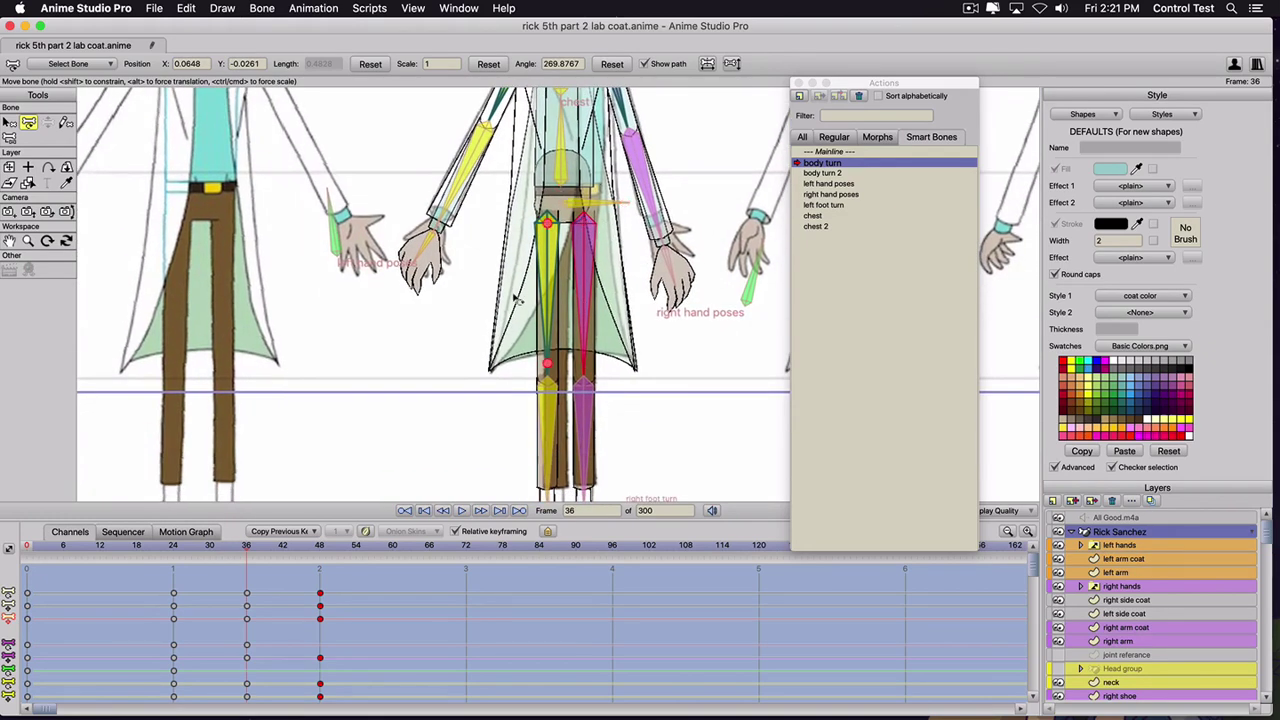
left_click(528, 382)
left_click_drag(590, 223, 672, 286)
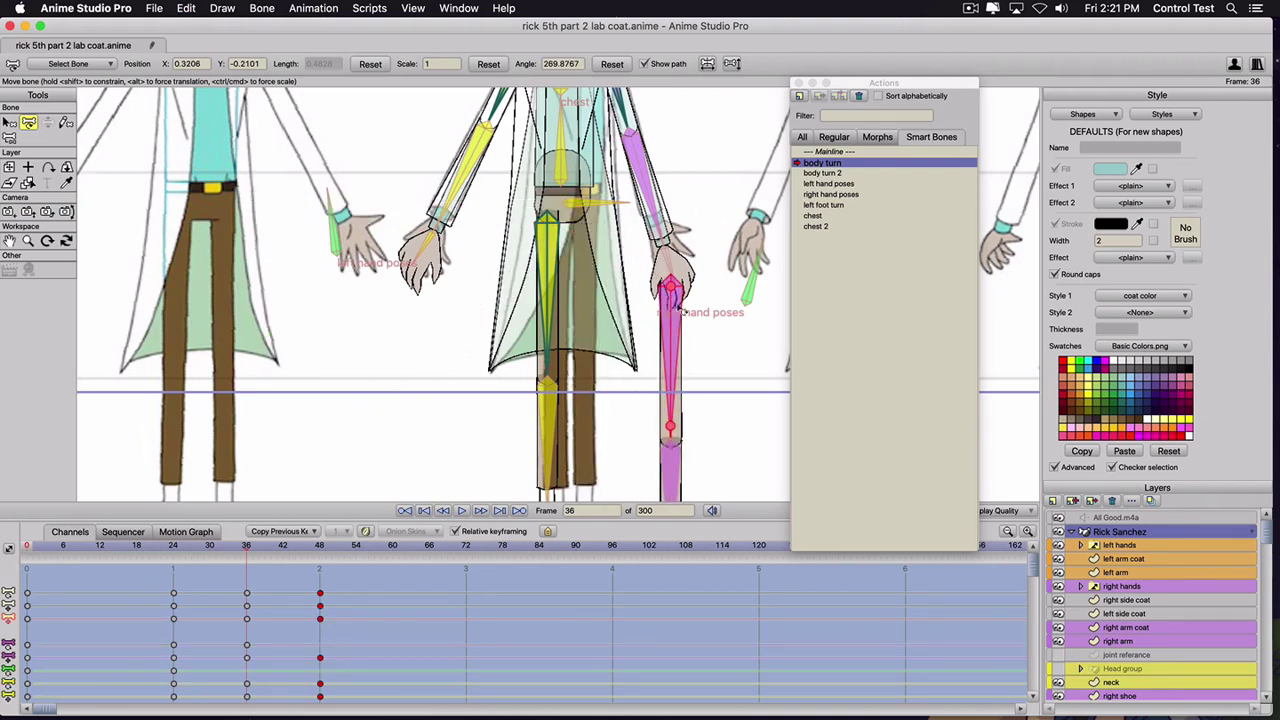
key("super+z")
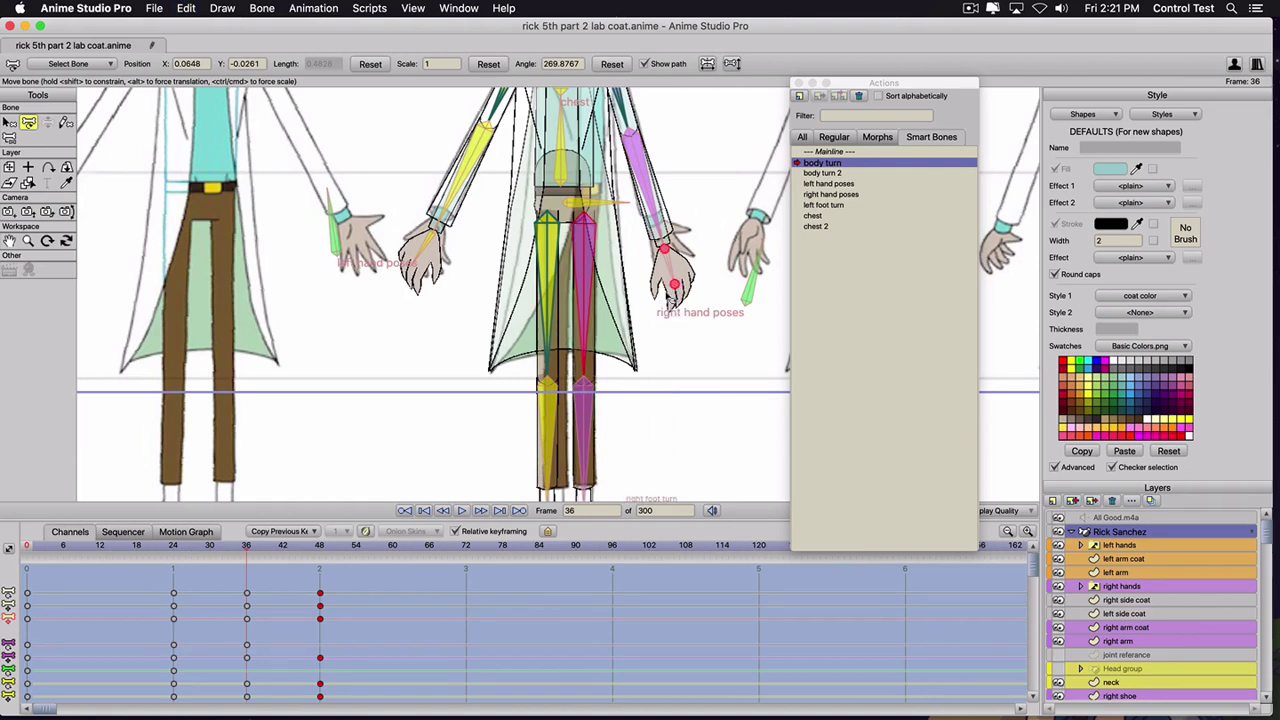
left_click_drag(585, 225, 534, 375)
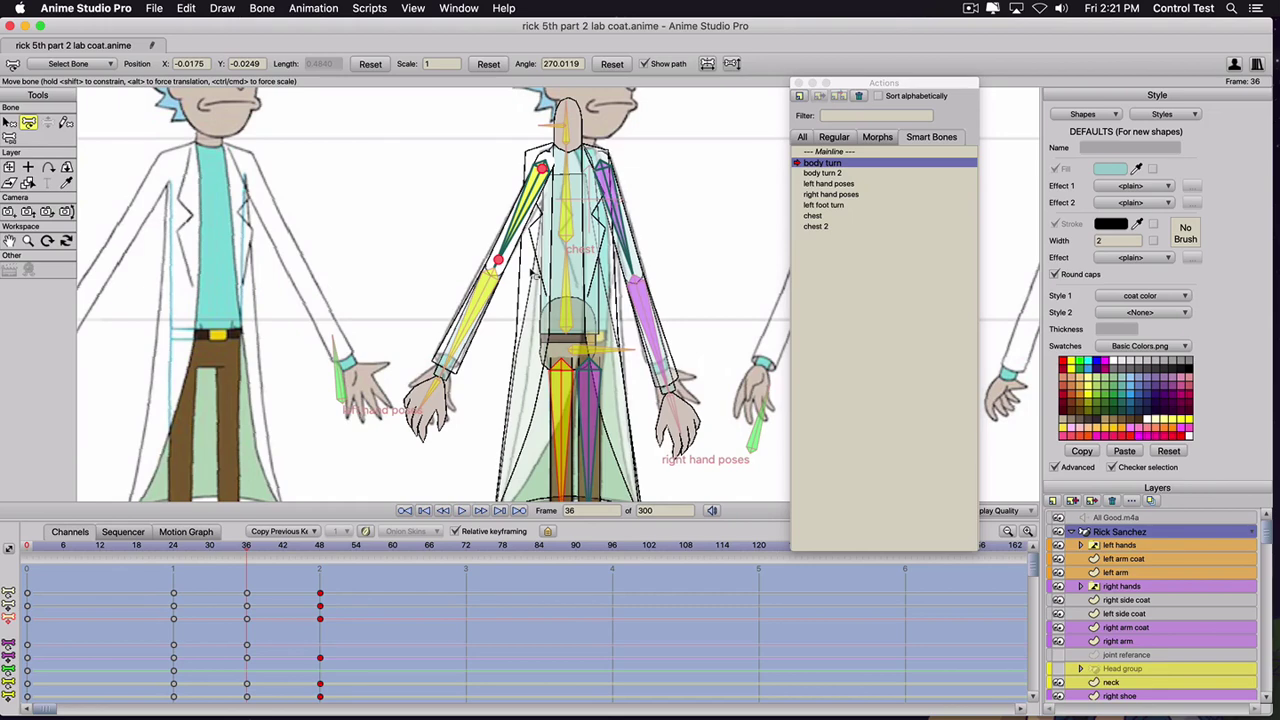
scroll(529, 266, "down", 1)
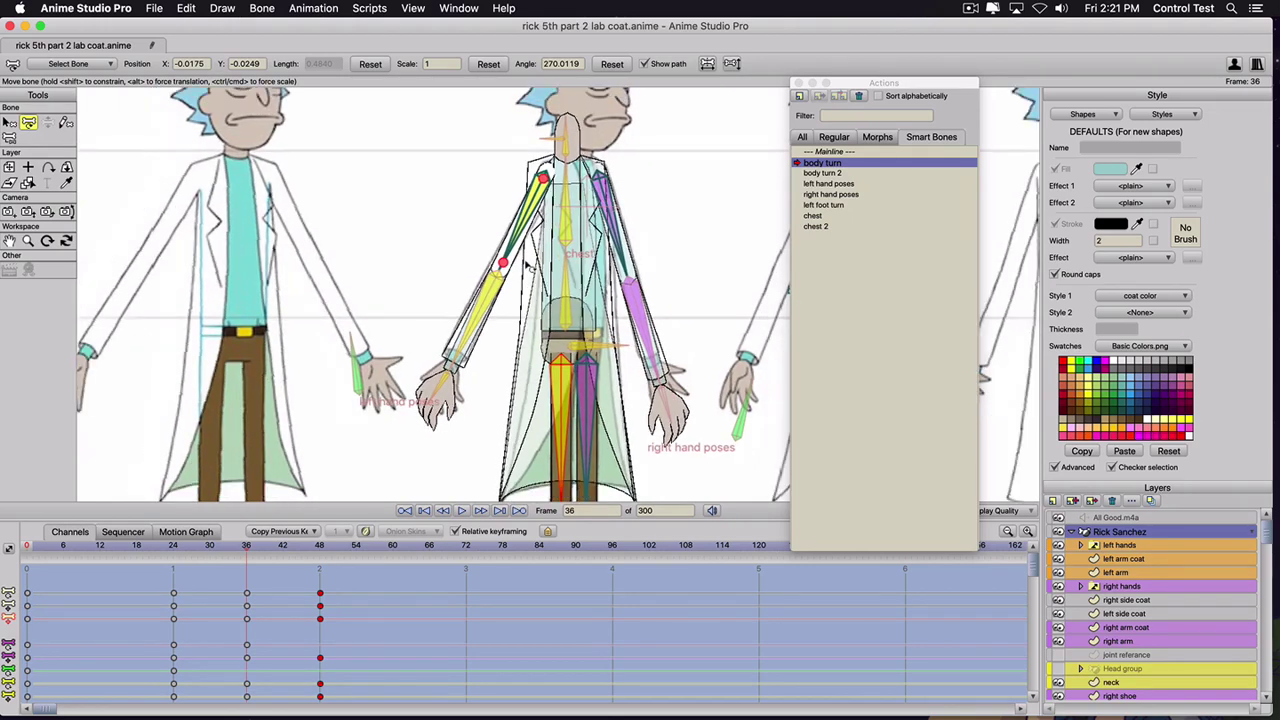
- Shift the Rick Sanchez.jpg reference horizontally to X about -0.43 at frame 36
scroll(1116, 670, "down", 5)
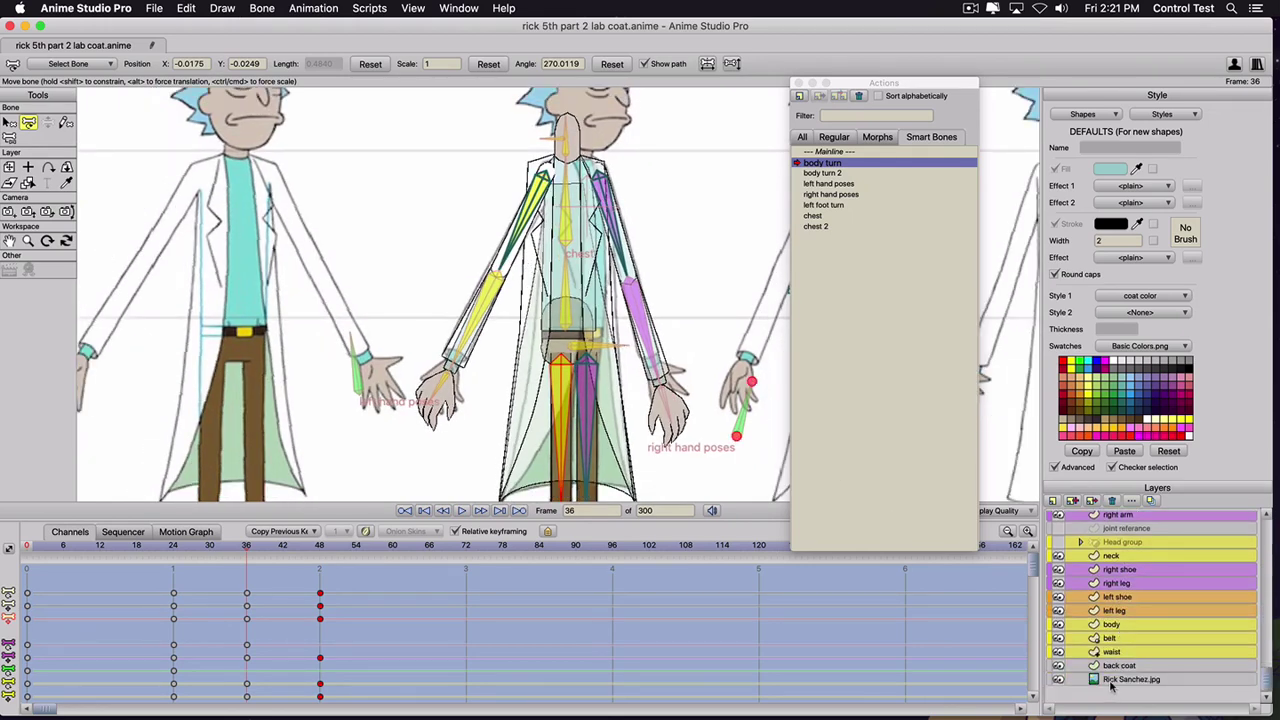
left_click(1111, 685)
left_click_drag(697, 336, 682, 338)
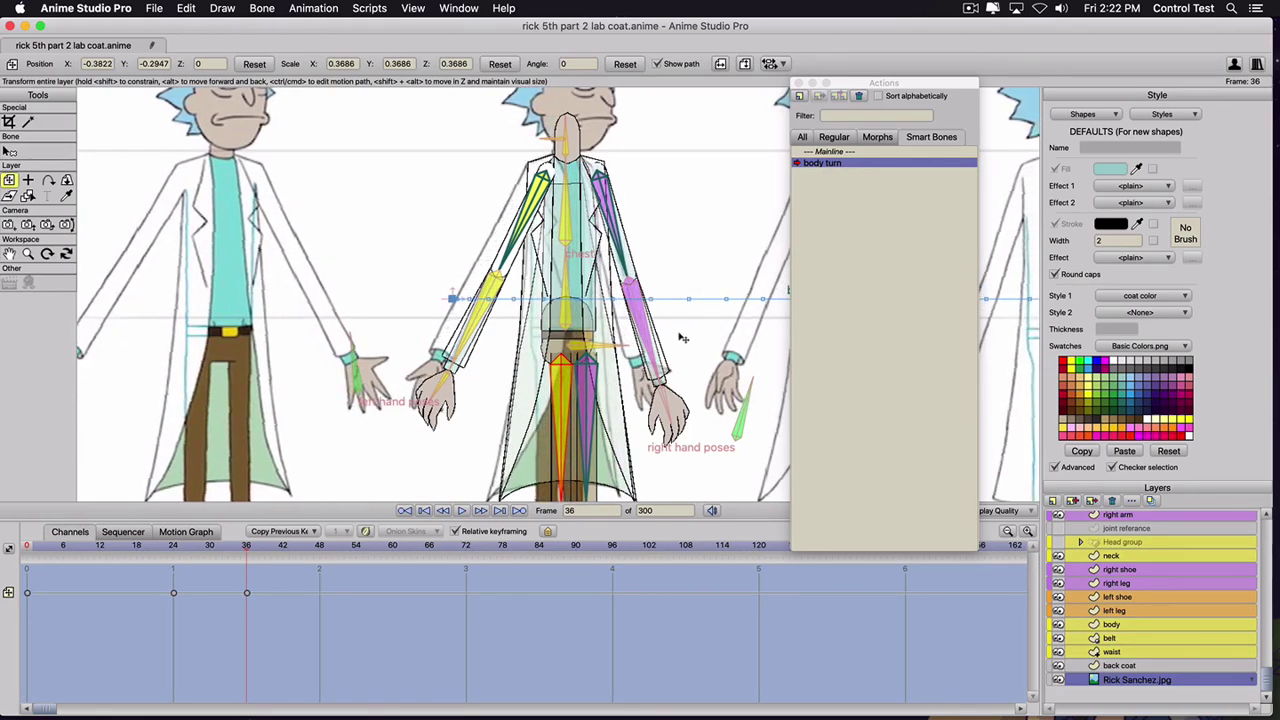
scroll(1105, 600, "up", 5)
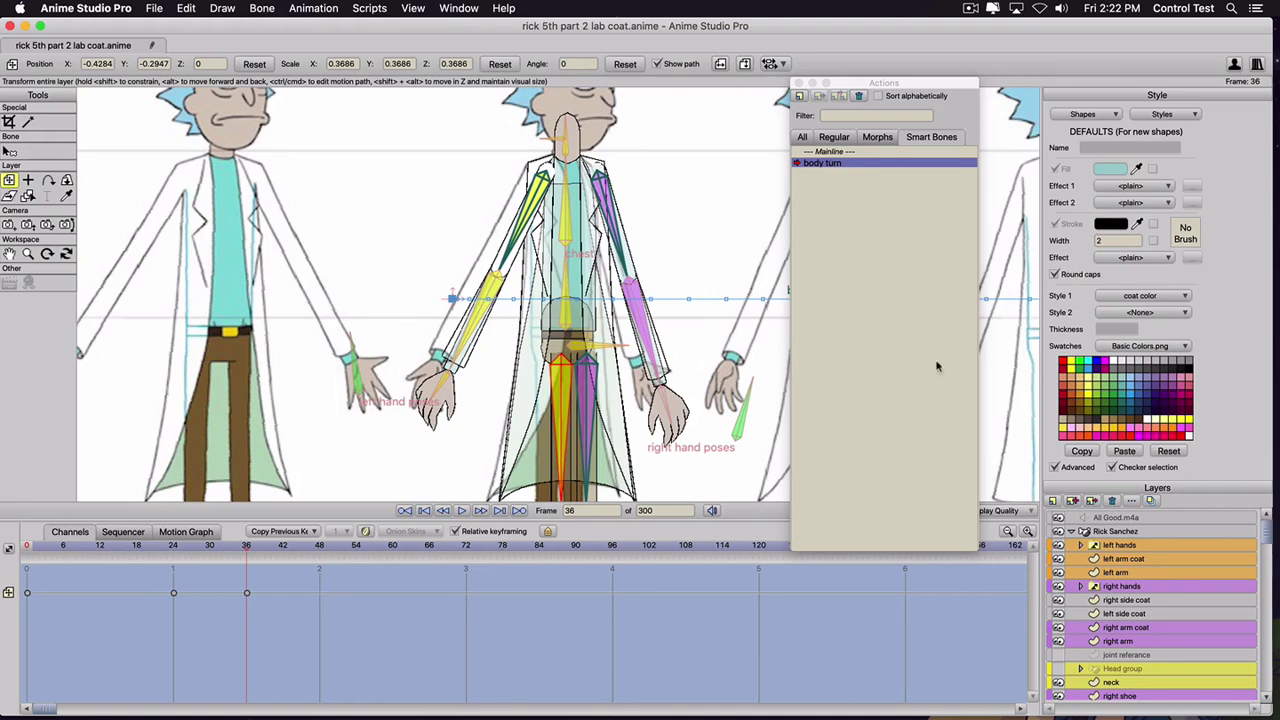
- On the Rick Sanchez layer, move the left and right upper arm bones to match the shifted reference's shoulders at frame 36
left_click(1111, 533)
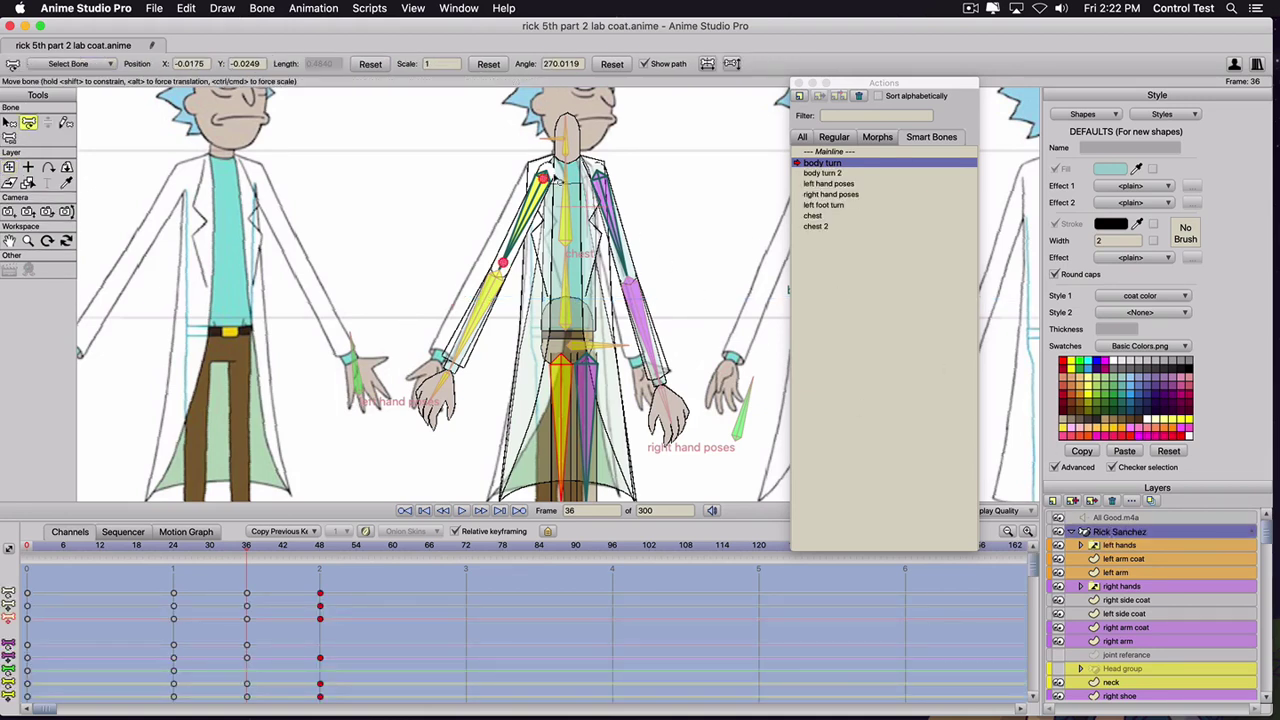
left_click_drag(545, 176, 586, 178)
key("super+z")
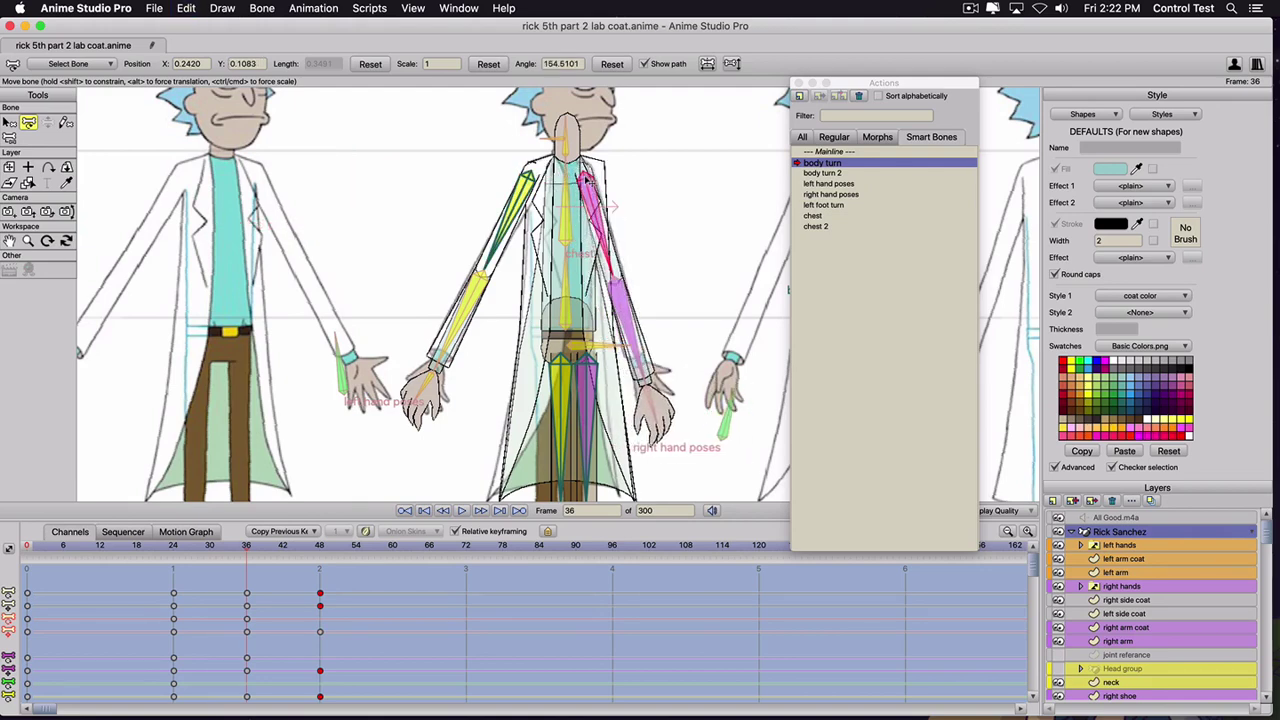
- Align both thigh bones with the reference legs at frame 36, left at X about -0.06 and right at X about 0.02
left_click(566, 323)
left_click_drag(566, 323, 528, 229)
left_click(532, 238)
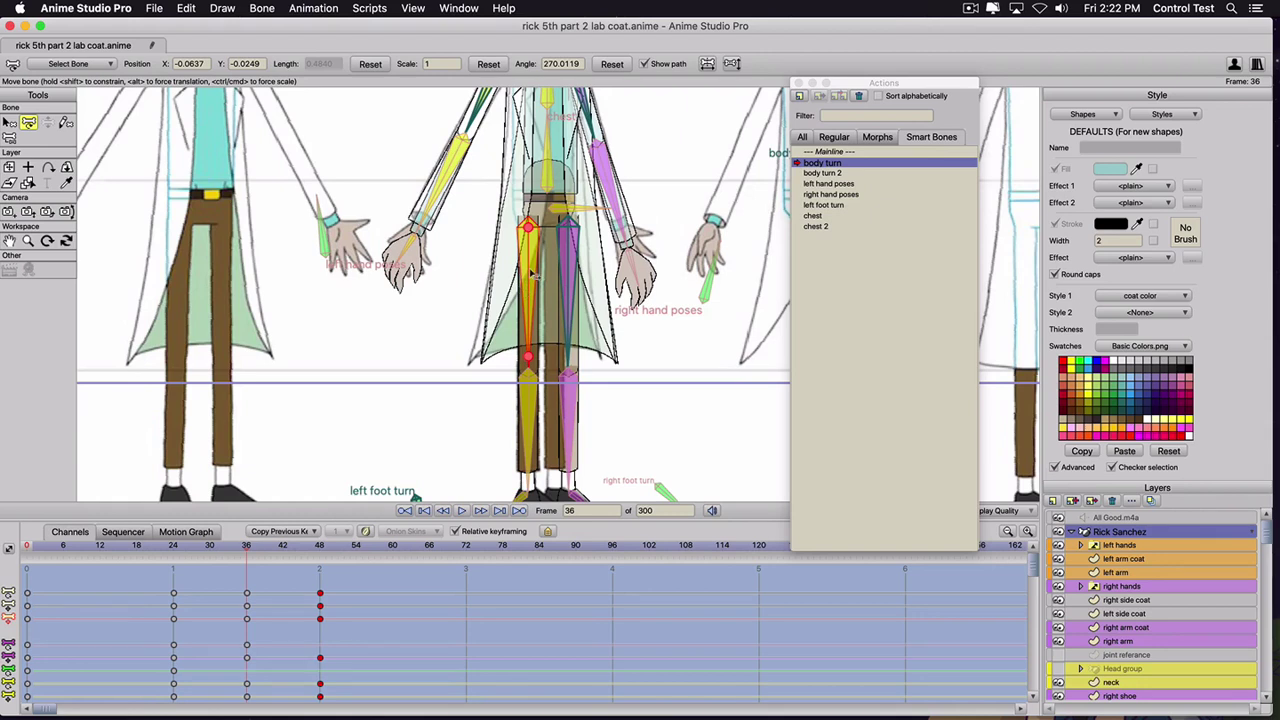
left_click(568, 240)
left_click_drag(568, 226, 556, 228)
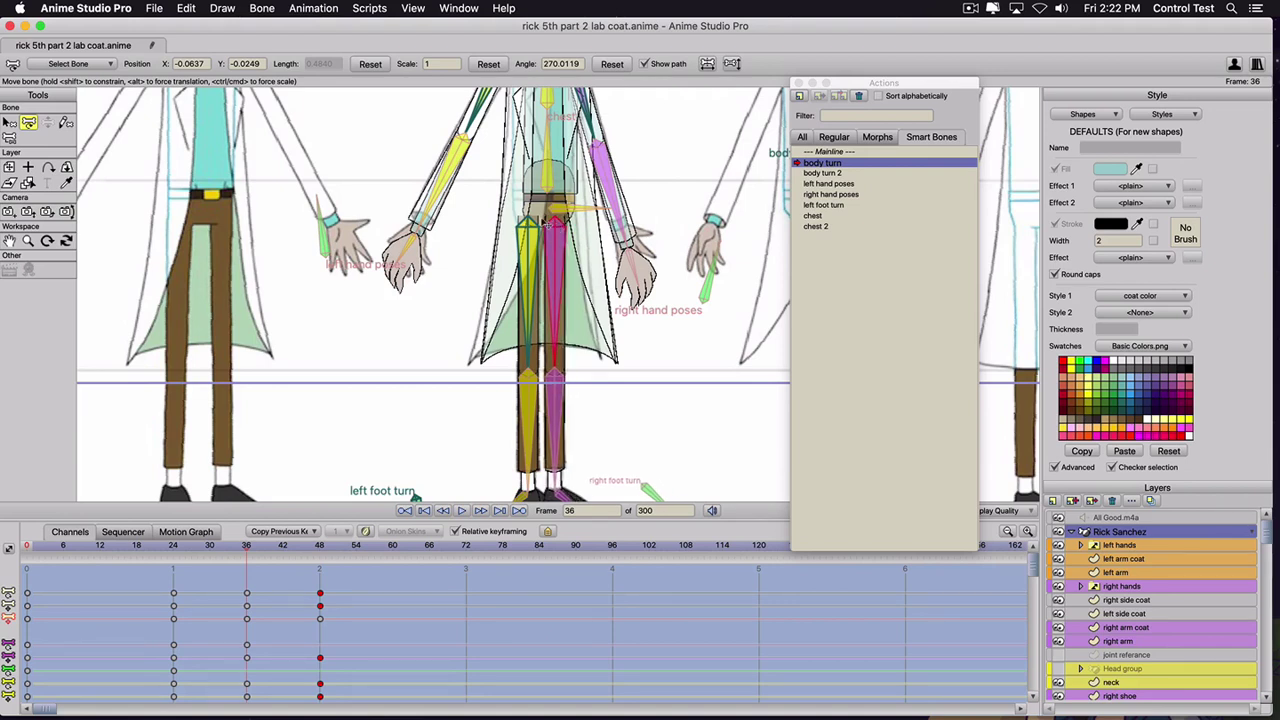
left_click(529, 230)
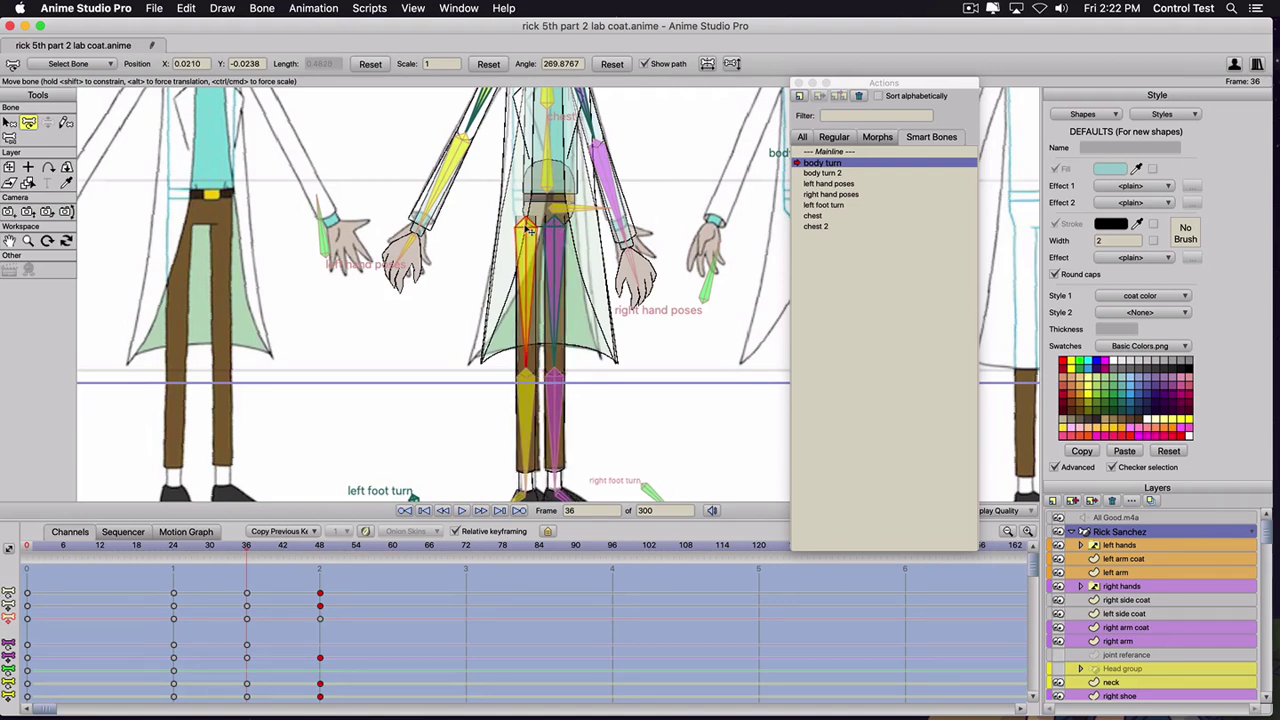
left_click_drag(531, 230, 534, 238)
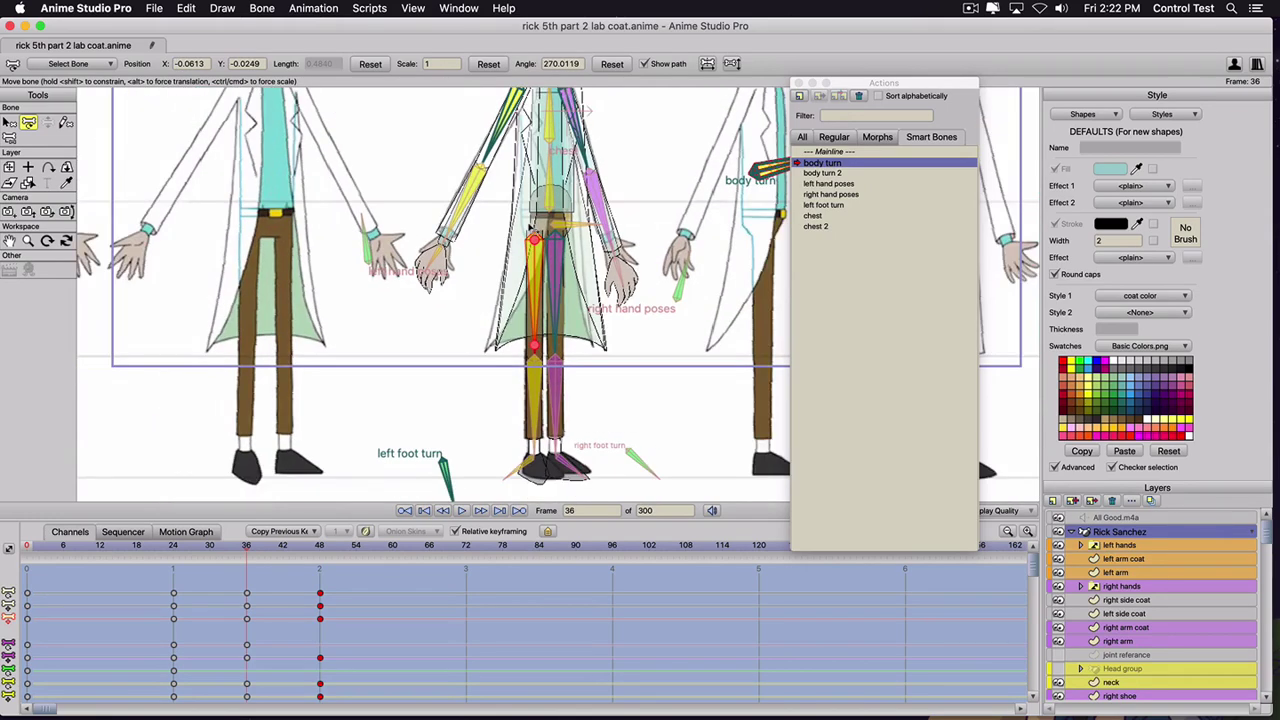
left_click(558, 316)
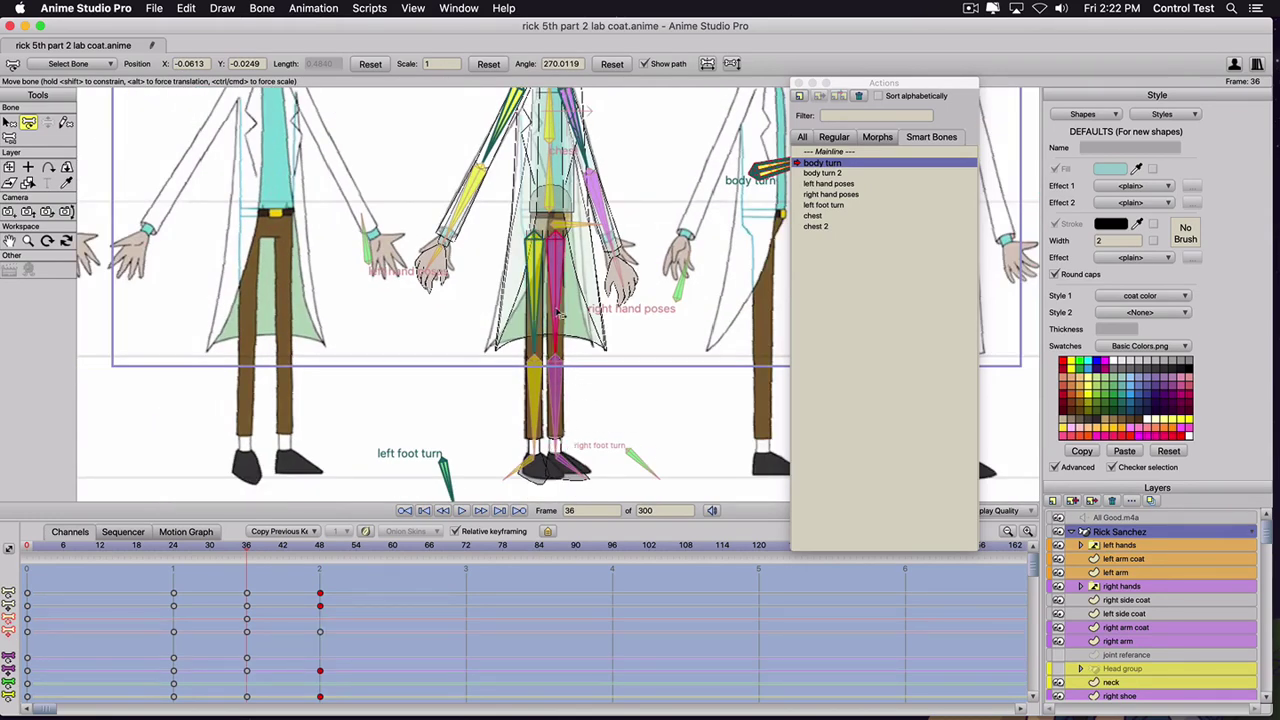
left_click_drag(556, 311, 556, 311)
left_click(551, 363)
left_click(538, 296)
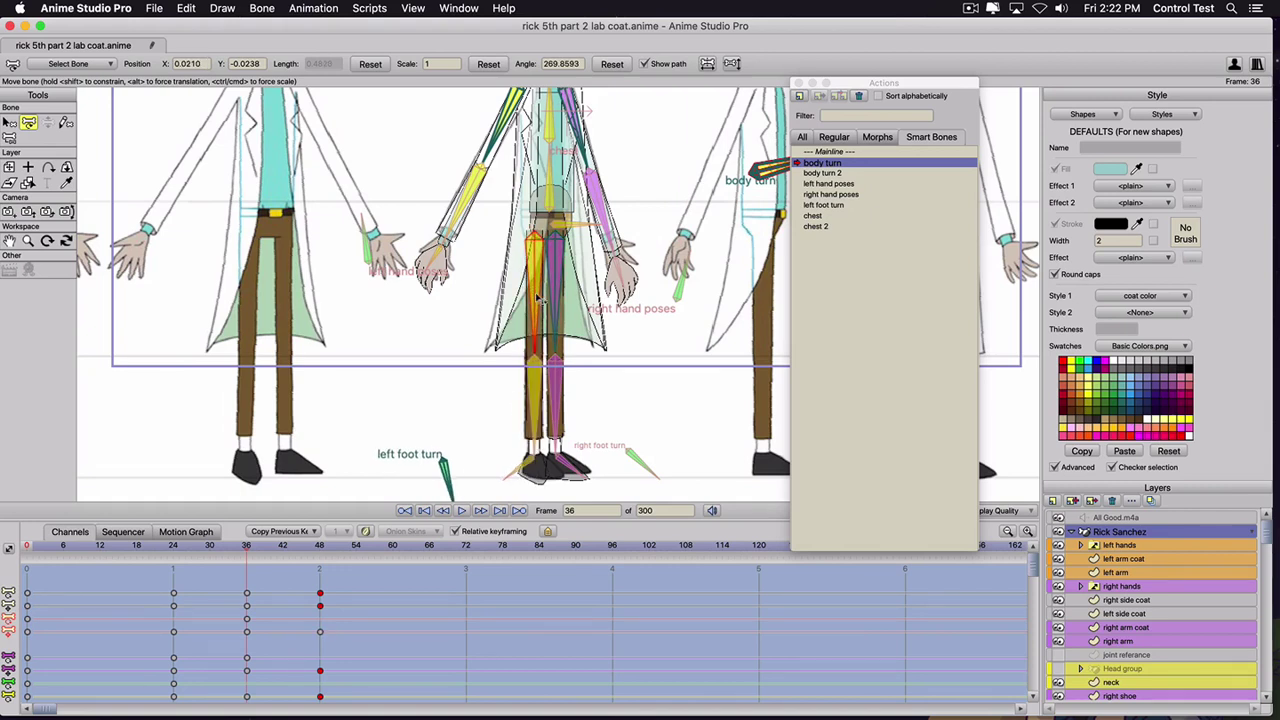
- Adjust the left foot turn control bone at frame 36 to match the reference foot
left_click(446, 482)
mouse_move(450, 488)
left_mouse_down()
mouse_move(478, 489)
mouse_move(466, 475)
left_mouse_up()
scroll(558, 235, "down", 2)
left_click_drag(491, 206, 479, 267)
scroll(479, 269, "up", 1)
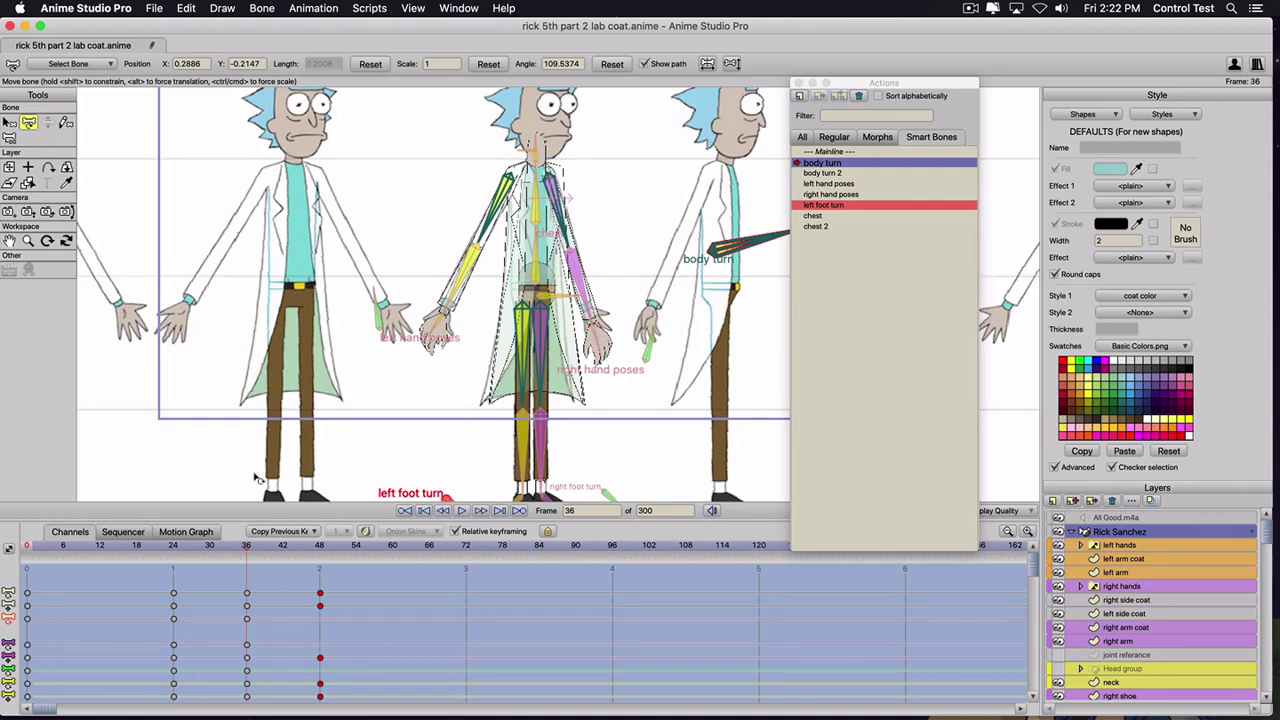
- At frame 11, shift the Rick Sanchez.jpg reference horizontally to X about 1.92, placing the slightly turned pose behind the rig
left_click(97, 549)
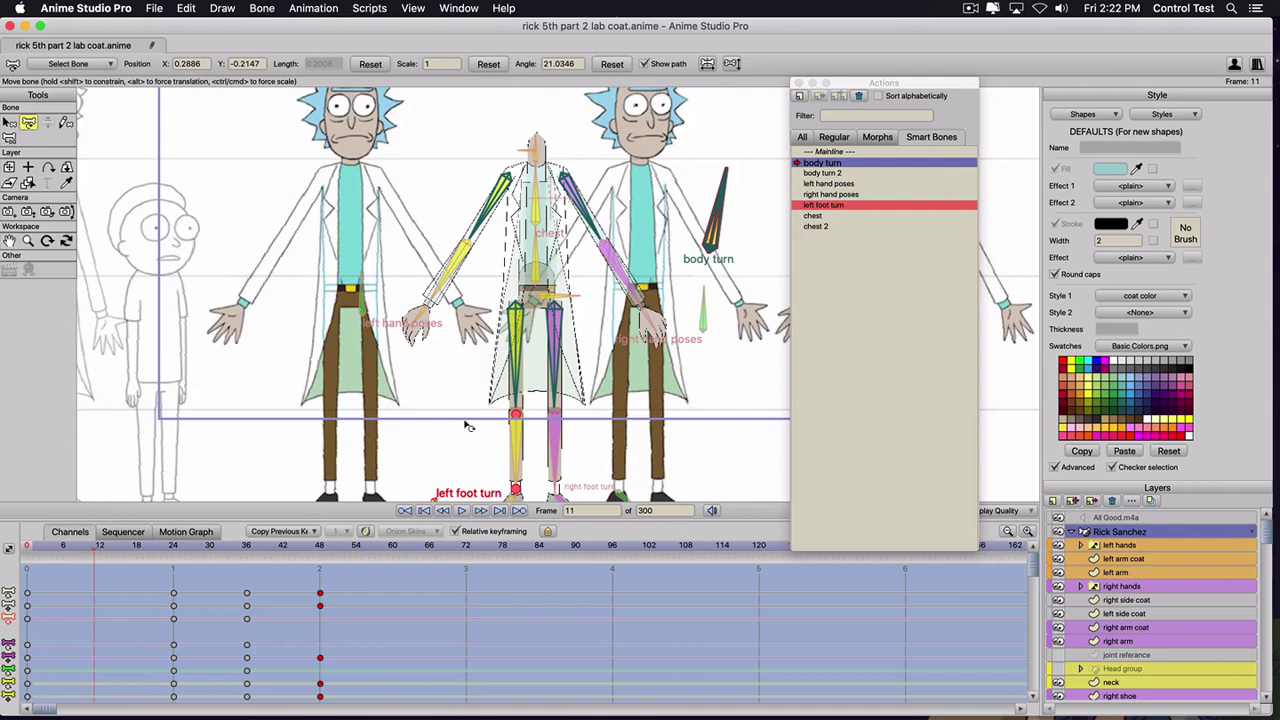
scroll(492, 370, "down", 2)
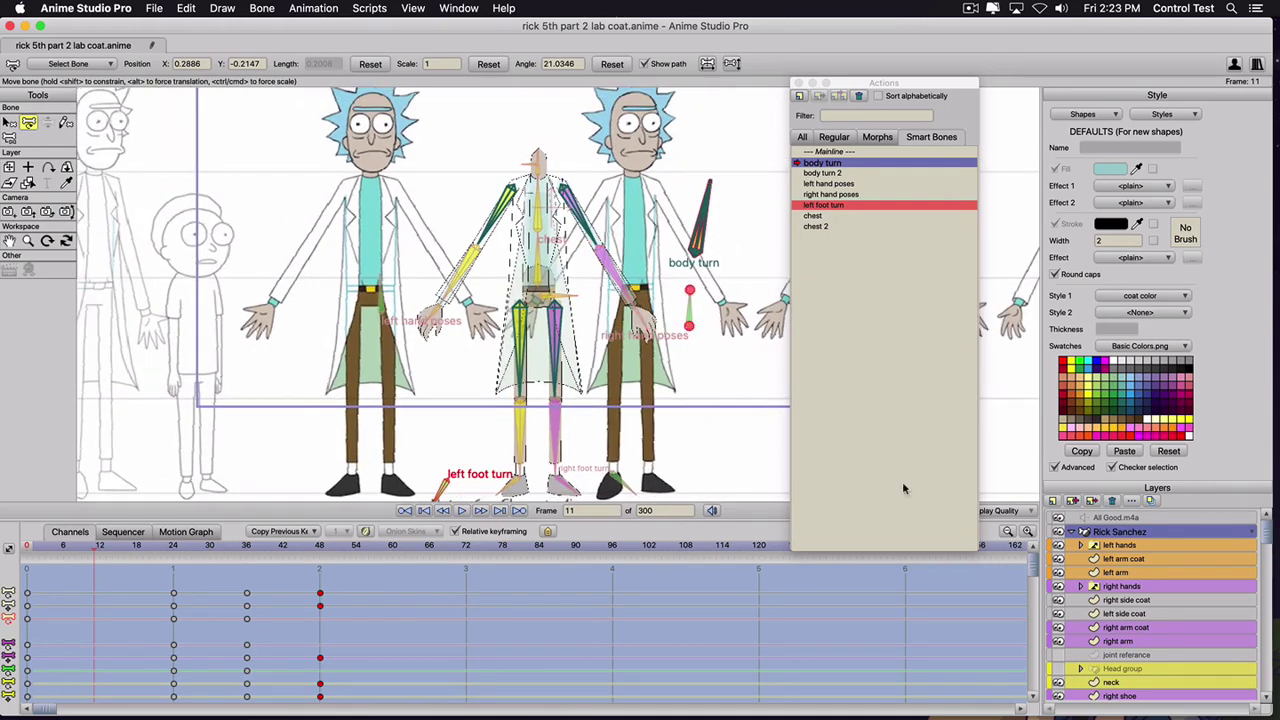
scroll(1110, 620, "down", 5)
left_click(1110, 684)
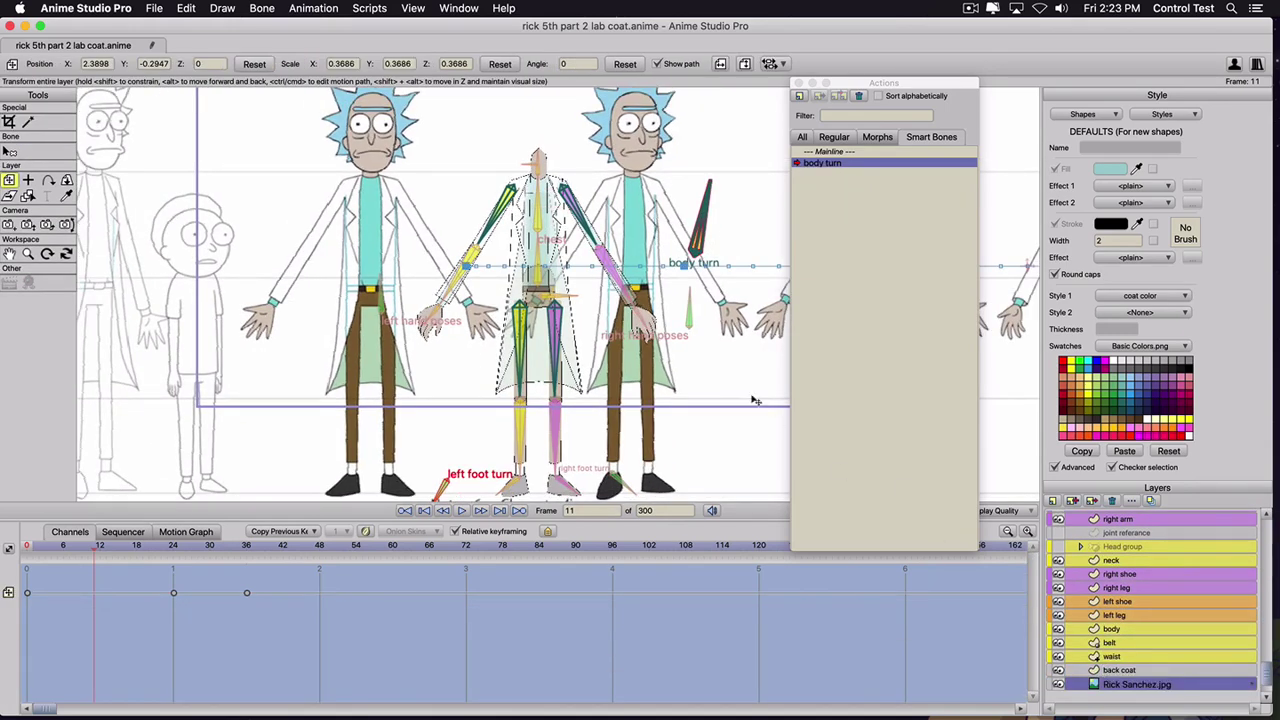
left_click_drag(704, 383, 637, 391)
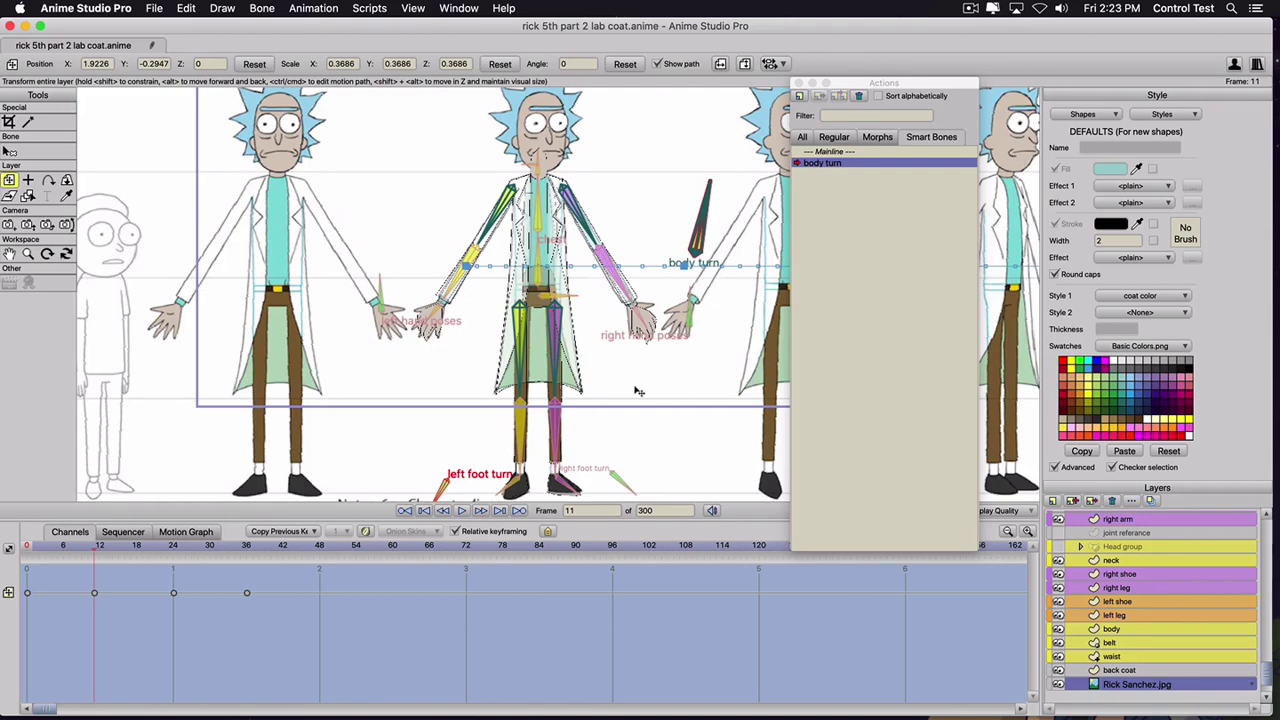
- Hide the neck, body, belt, waist, leg, shoe, arm, arm coat and hand layers, leaving only the side coats, back coat and reference visible
scroll(466, 477, "down", 2)
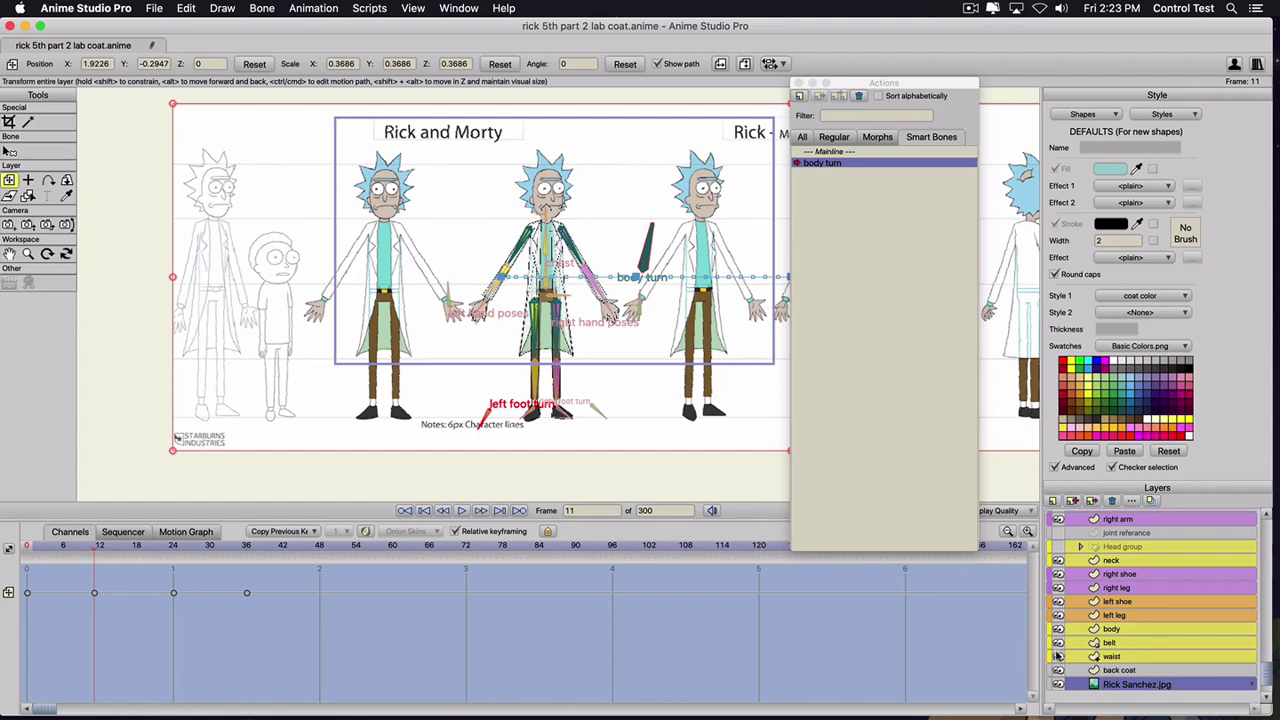
left_click_drag(1058, 655, 1057, 557)
scroll(1059, 571, "up", 3)
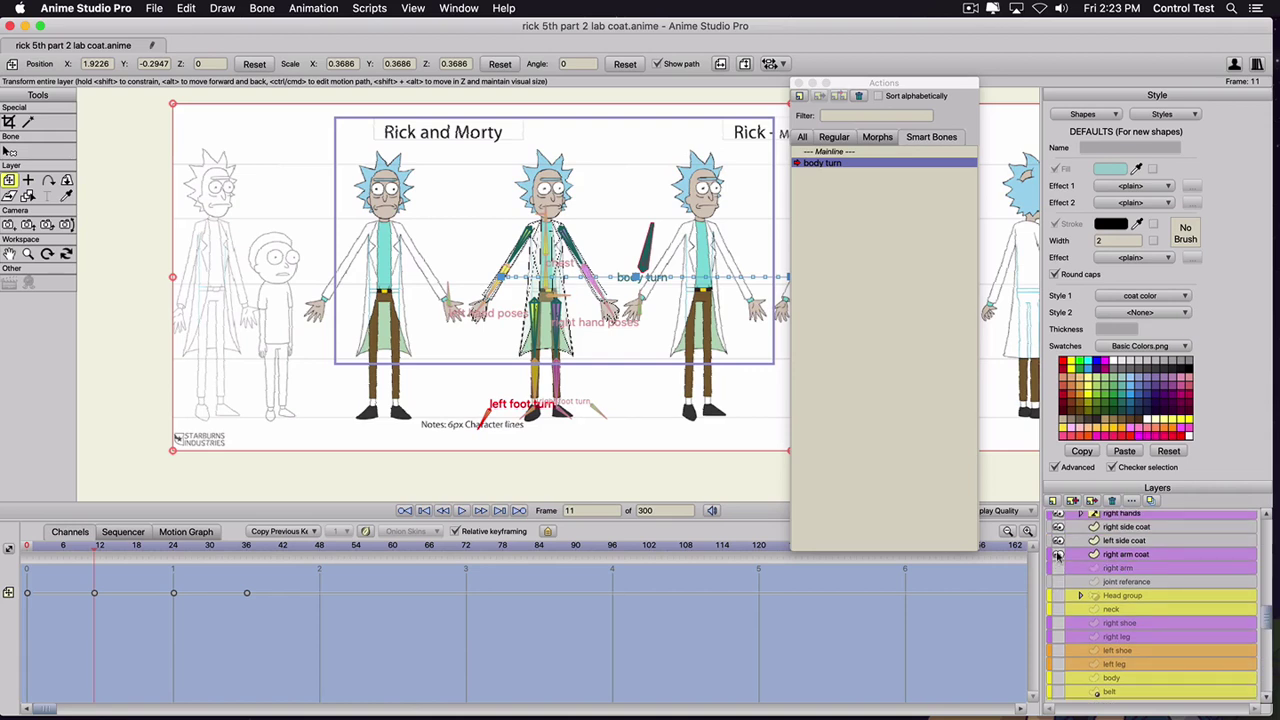
left_click(1058, 555)
scroll(1113, 548, "up", 3)
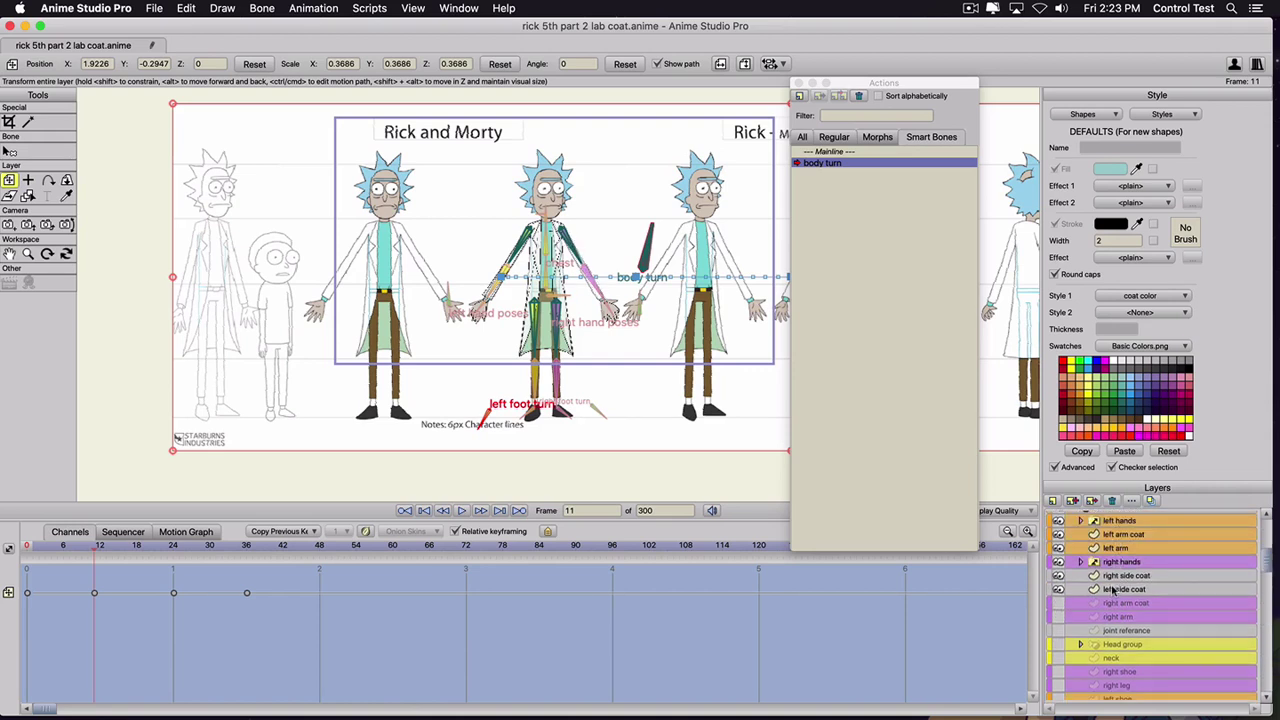
left_click(1060, 562)
left_click(1059, 548)
left_click(1058, 535)
left_click(1058, 522)
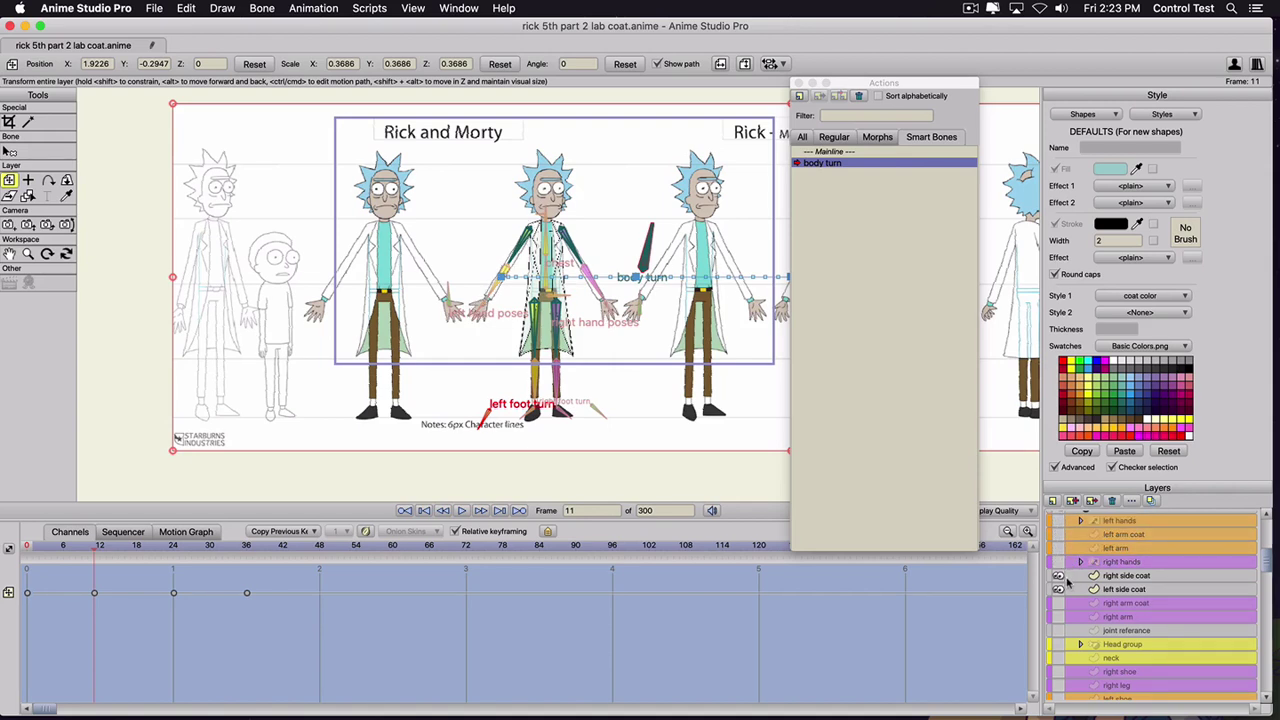
- Select the left side coat layer and go to frame 24 of the body turn action, framing the coat against the reference
scroll(1067, 580, "up", 2)
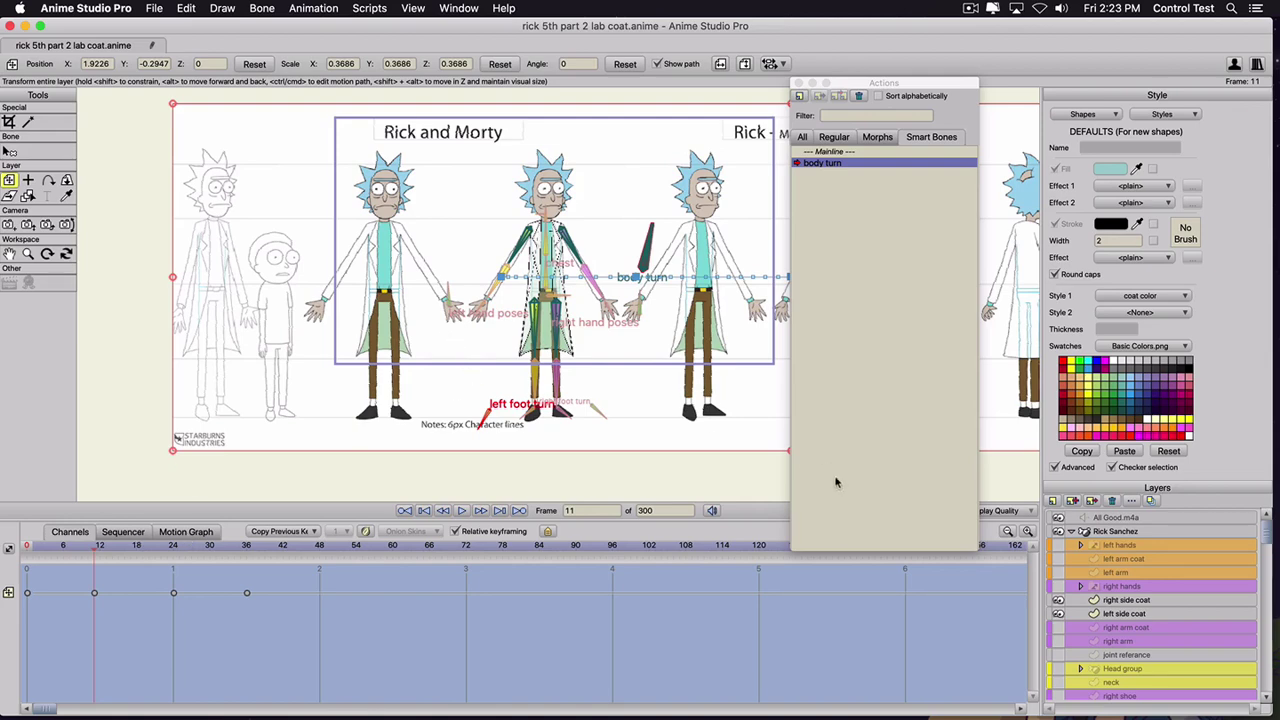
left_click(1110, 613)
scroll(522, 310, "up", 1)
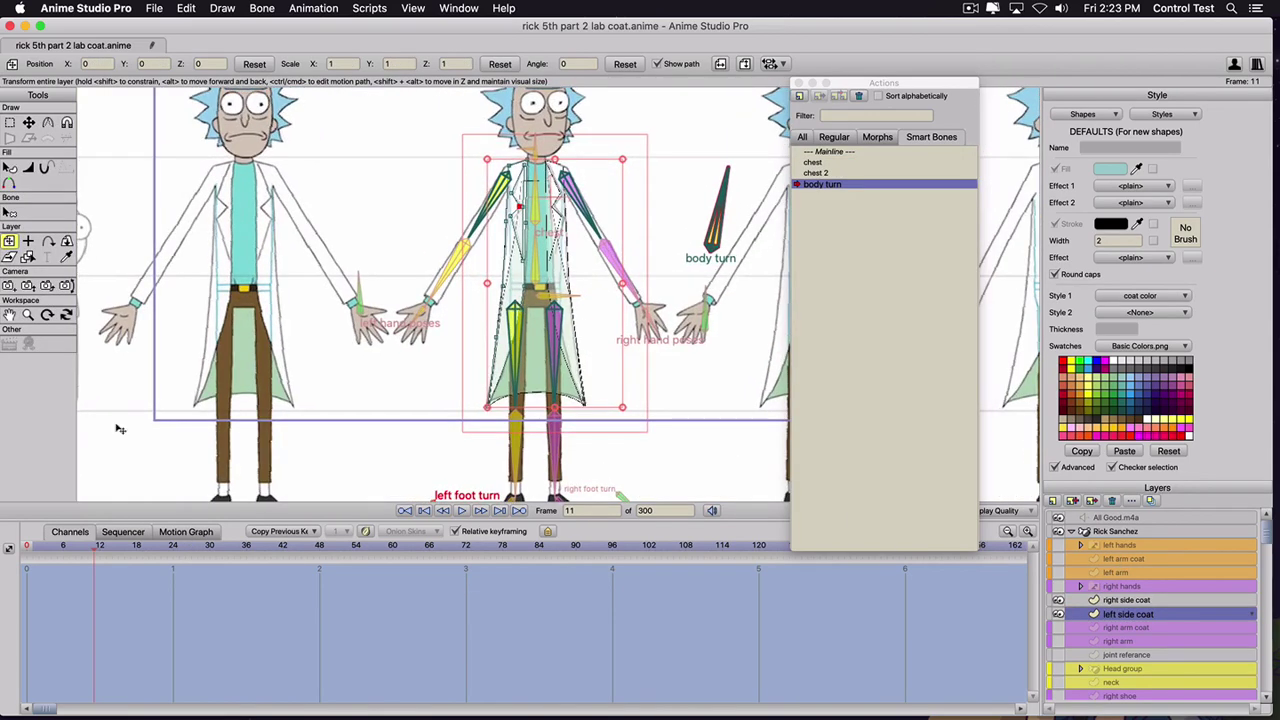
left_click(99, 547)
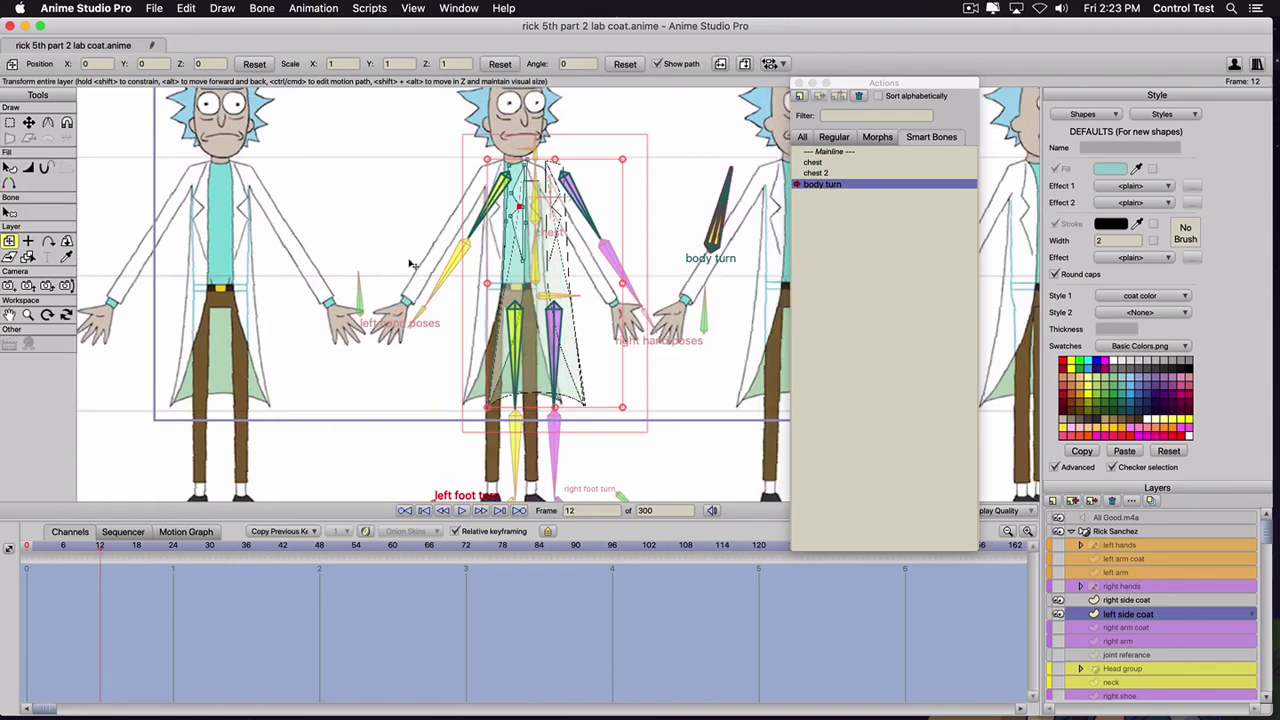
left_click(172, 547)
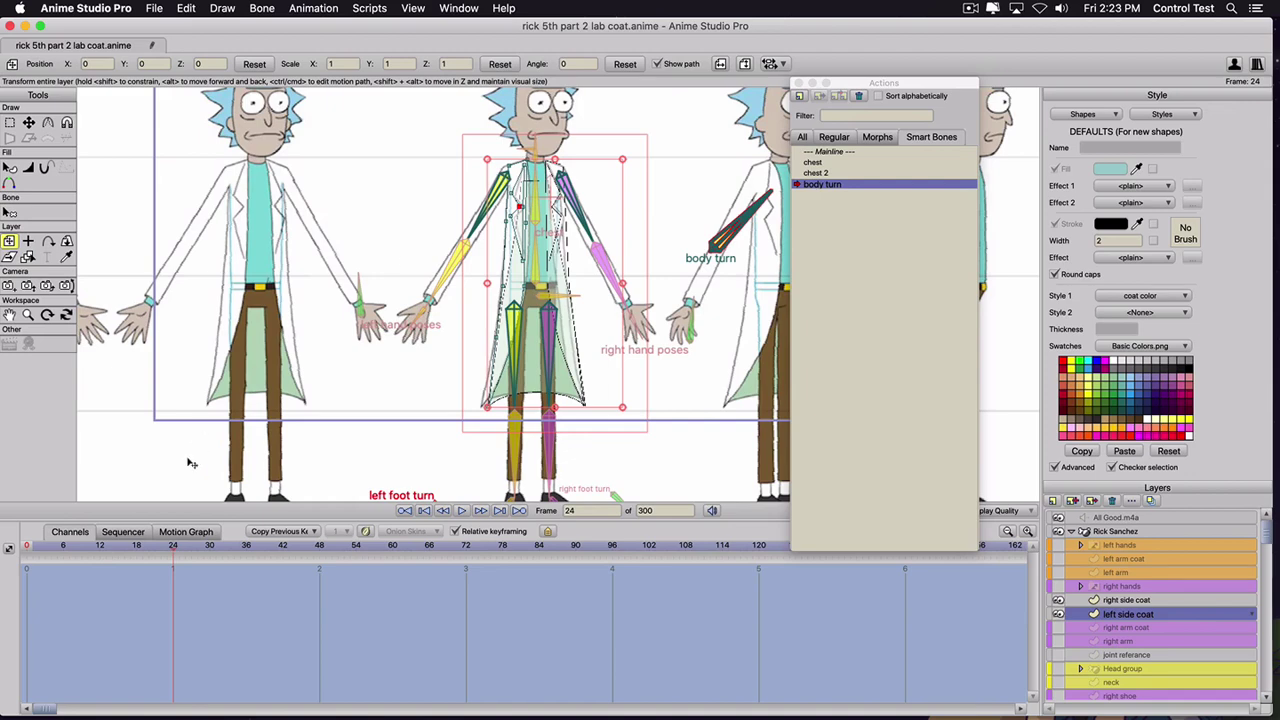
scroll(447, 173, "up", 5)
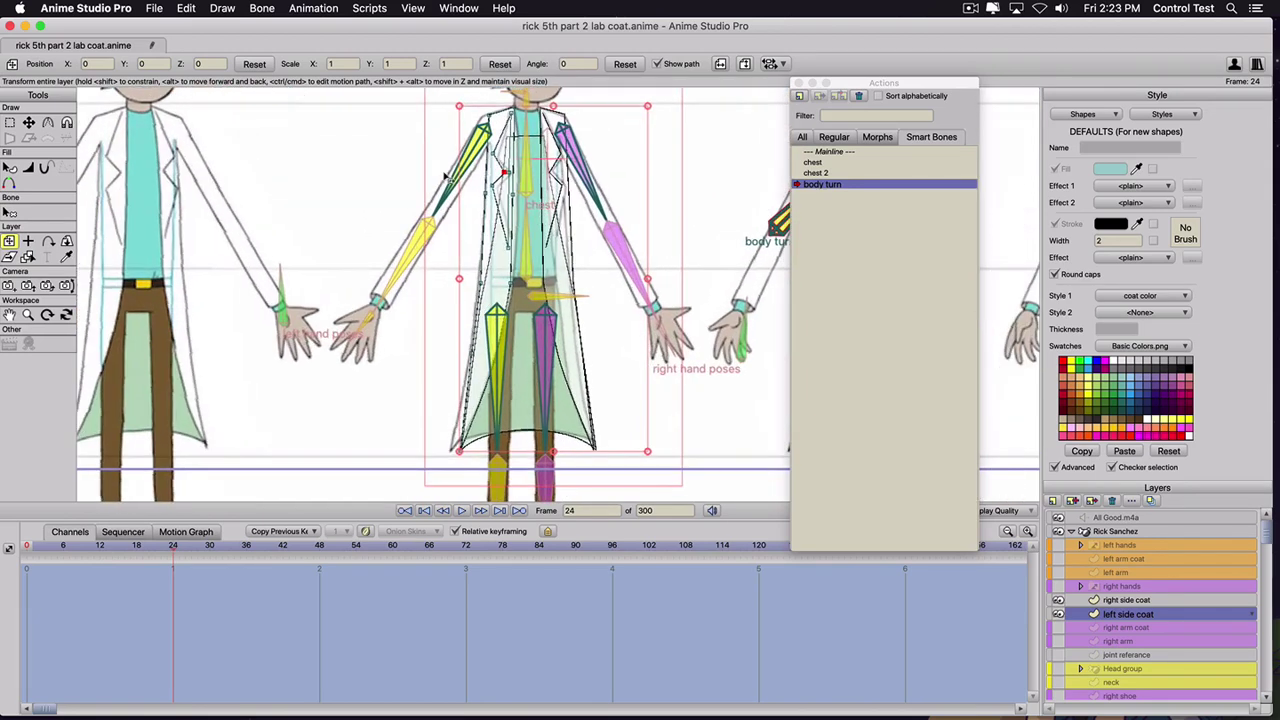
scroll(450, 237, "up", 2)
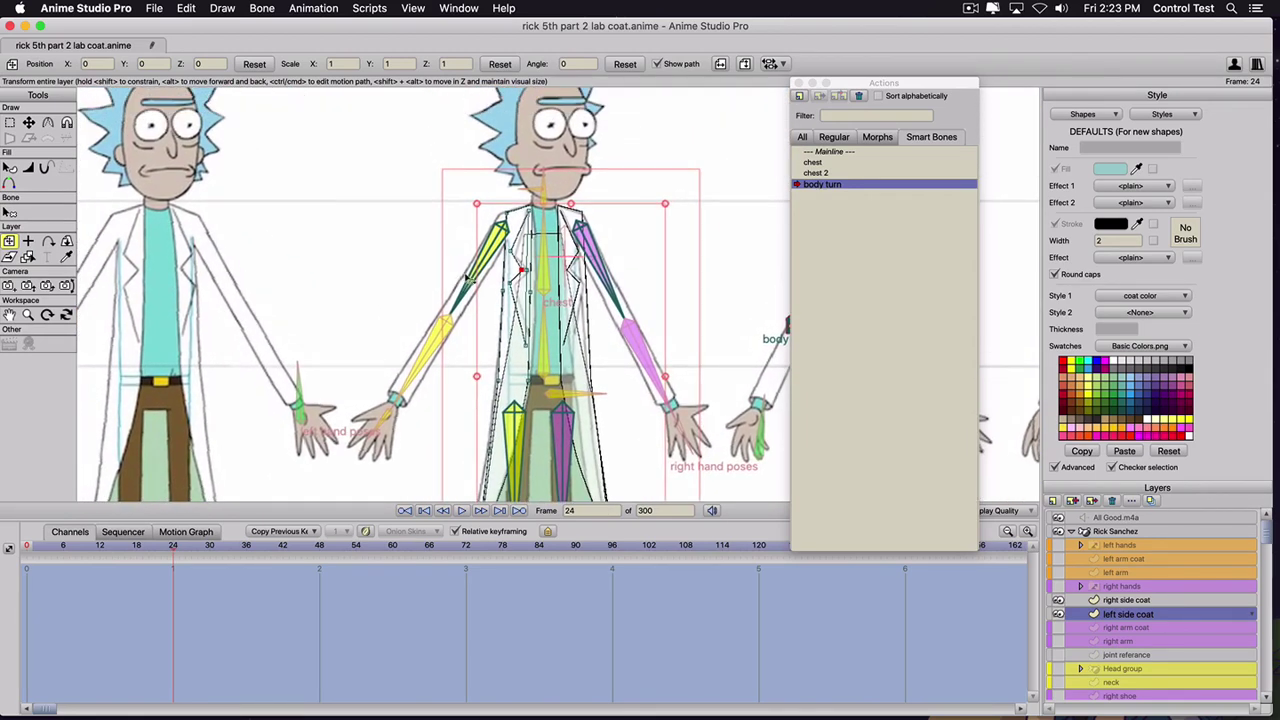
left_click_drag(456, 279, 452, 211)
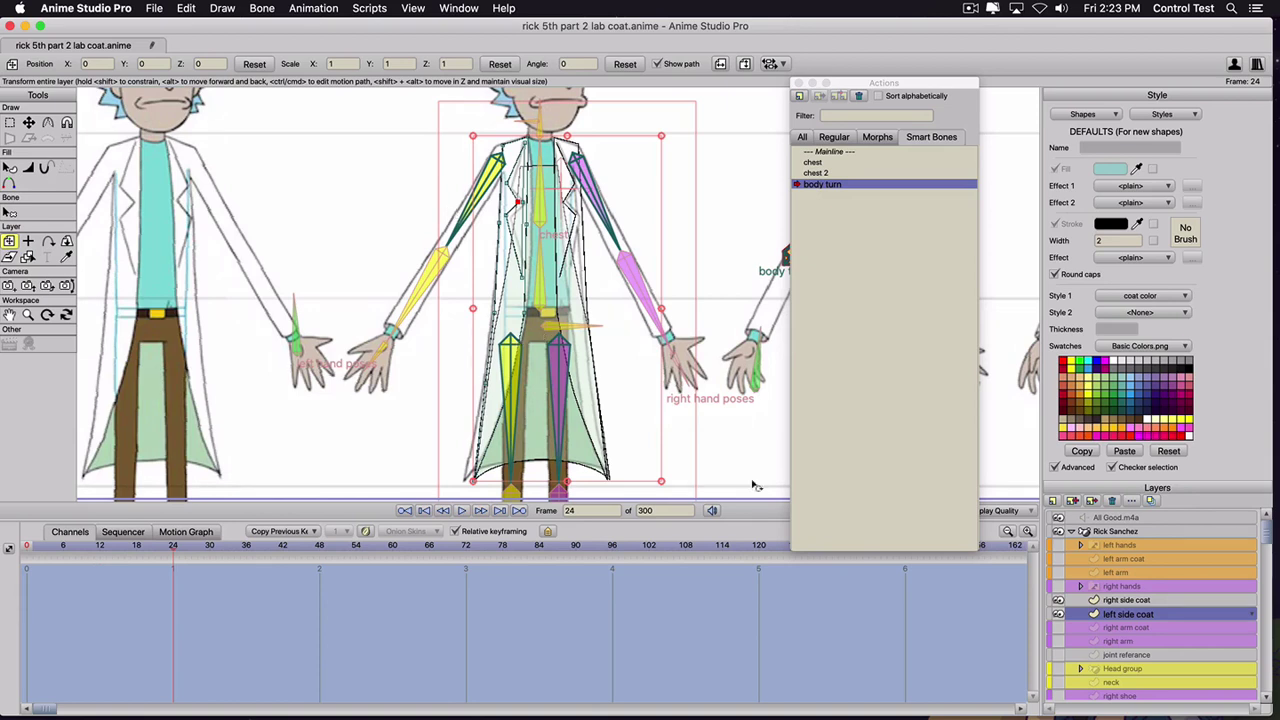
- Hide the right side coat layer and select the back coat layer at frame 24
left_click(1058, 600)
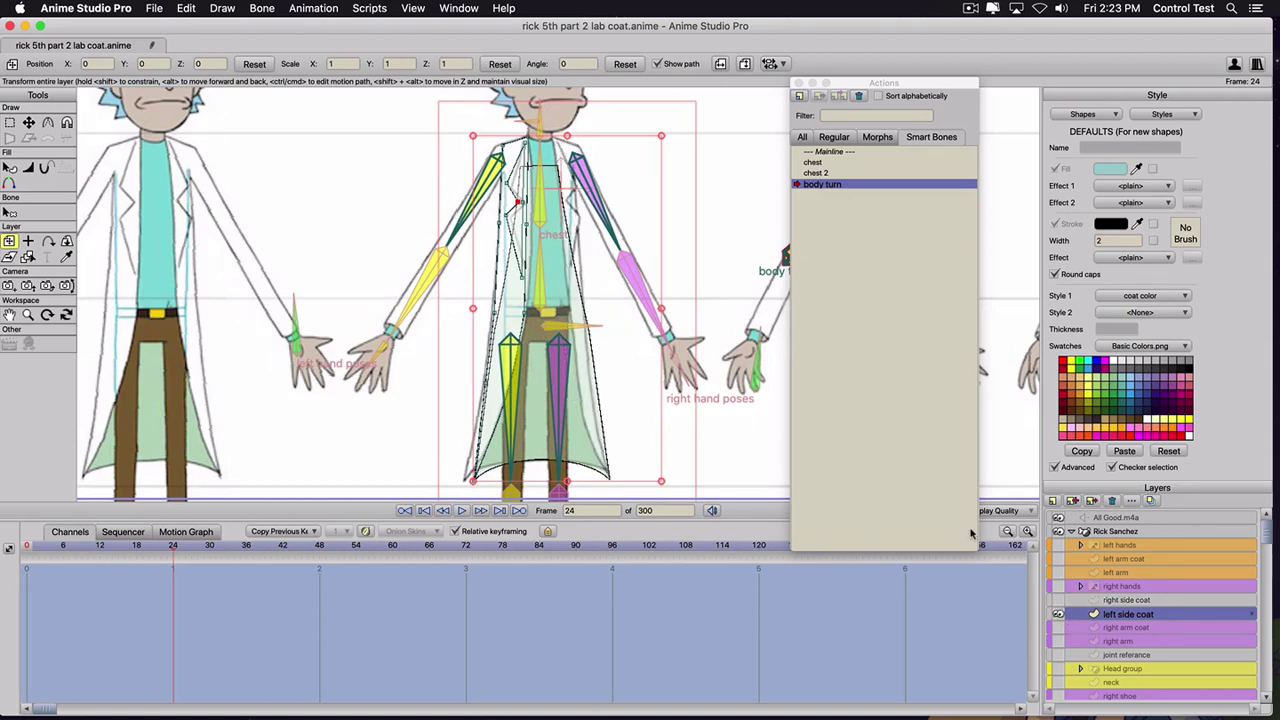
scroll(1072, 600, "down", 5)
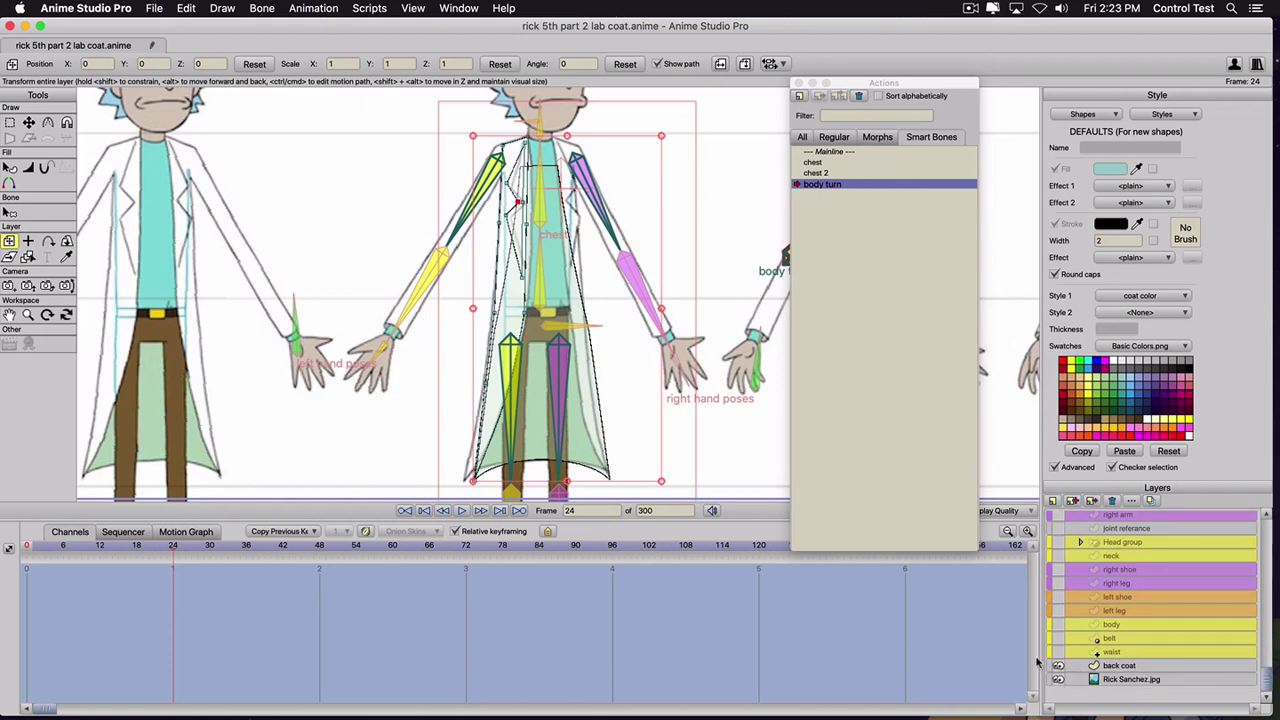
left_click(1108, 668)
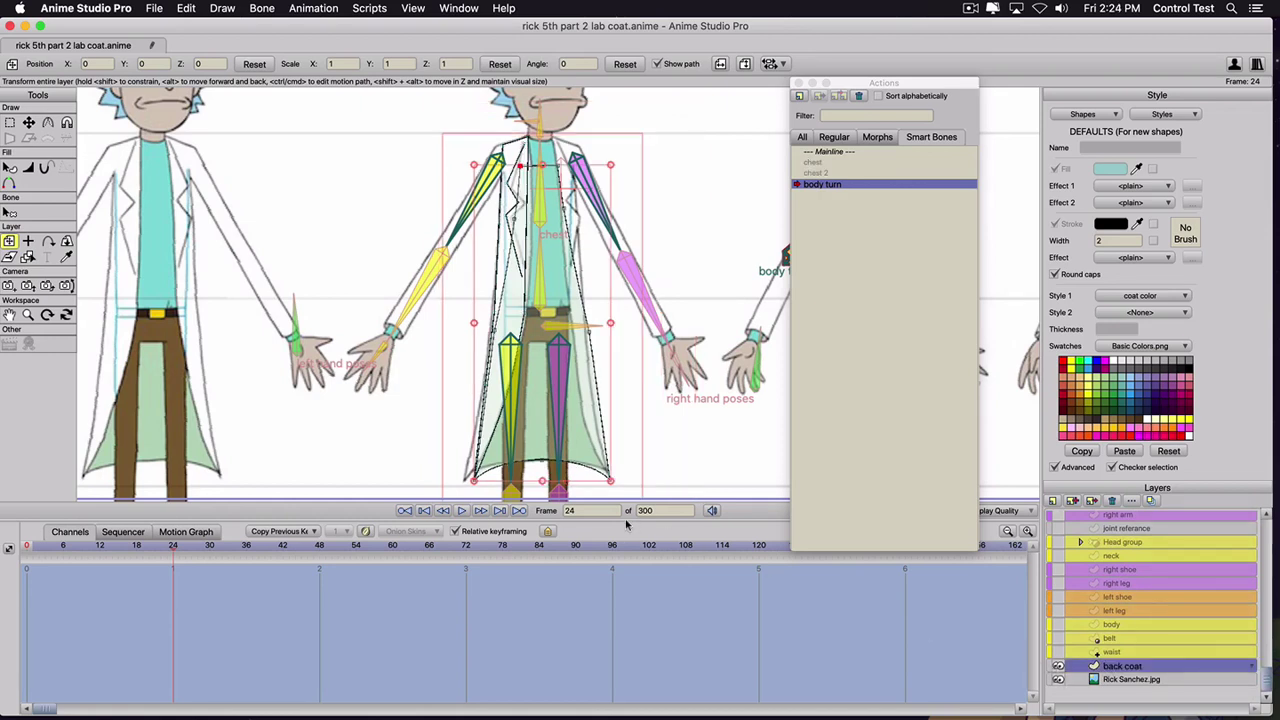
- Reshape the back coat at frame 24, moving its hem corners, side edge and upper corner to fit the reference
key("t")
left_click_drag(473, 480, 467, 475)
left_click_drag(608, 479, 537, 456)
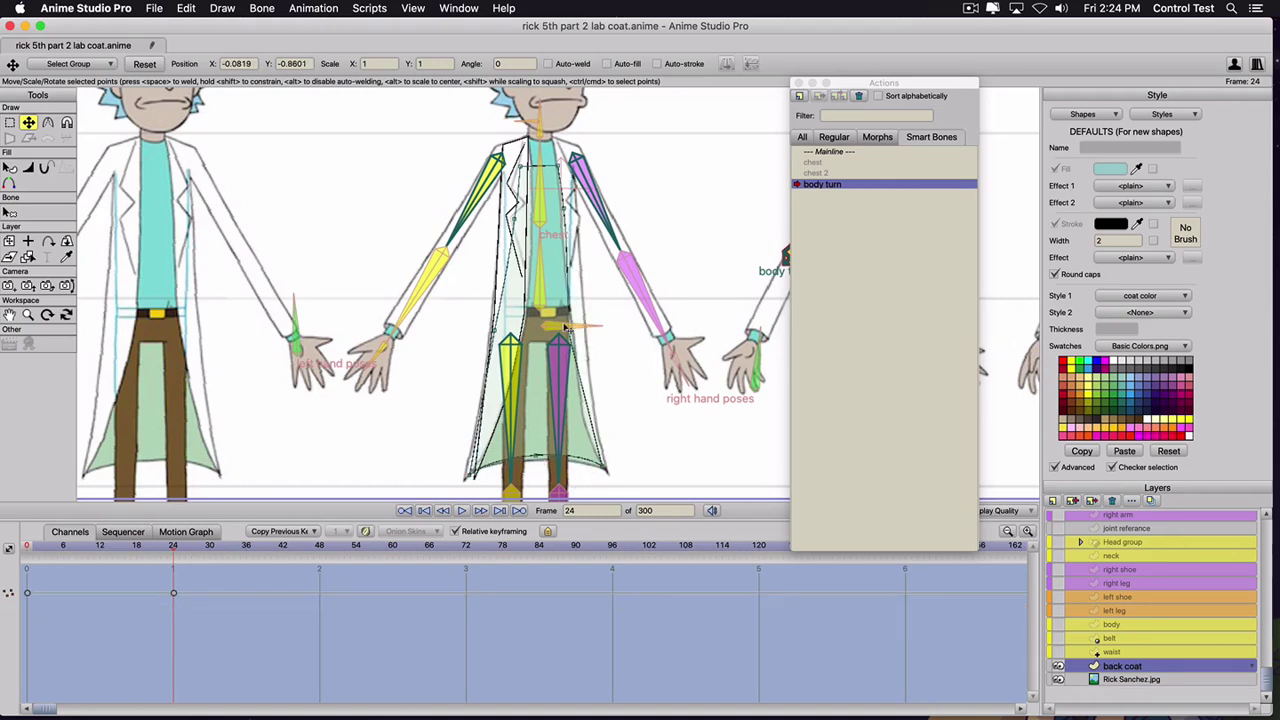
left_click_drag(588, 335, 576, 335)
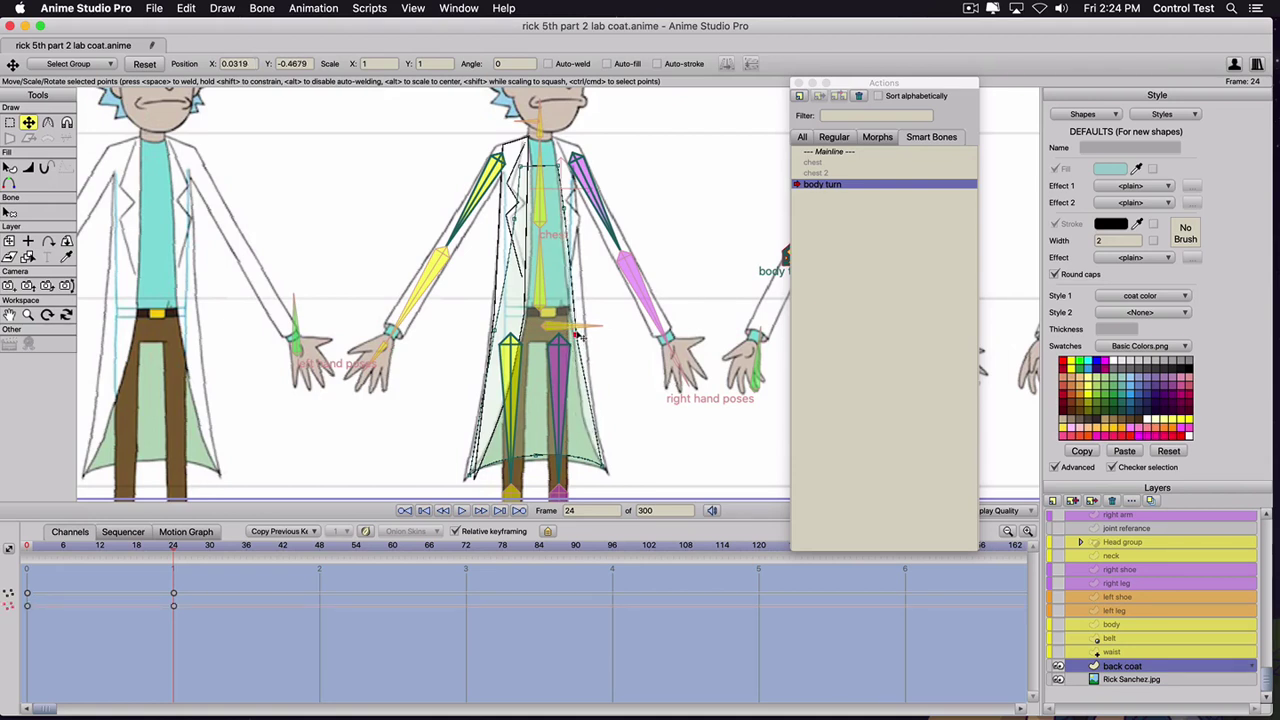
left_click(556, 163)
- Select the left side coat layer and fit its outer edge points to the reference coat outline at frame 24
scroll(1090, 570, "up", 3)
left_click(1124, 560)
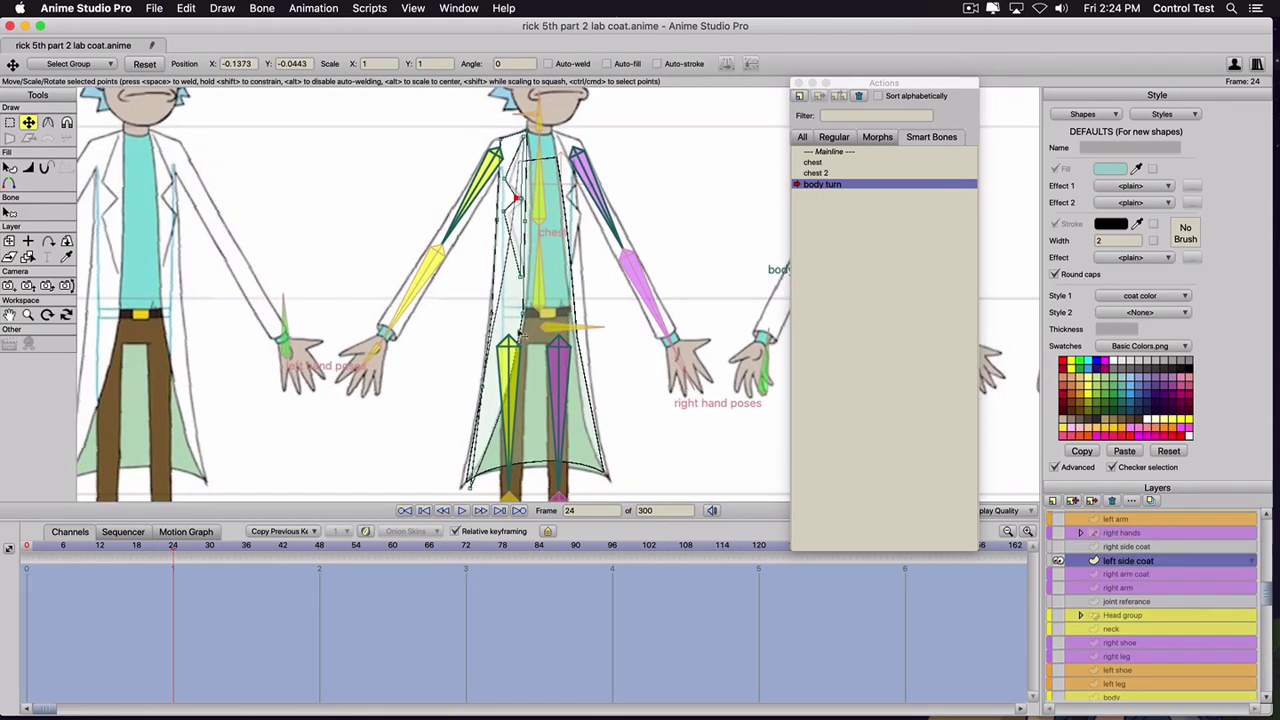
left_click_drag(522, 314, 487, 326)
left_click(494, 386)
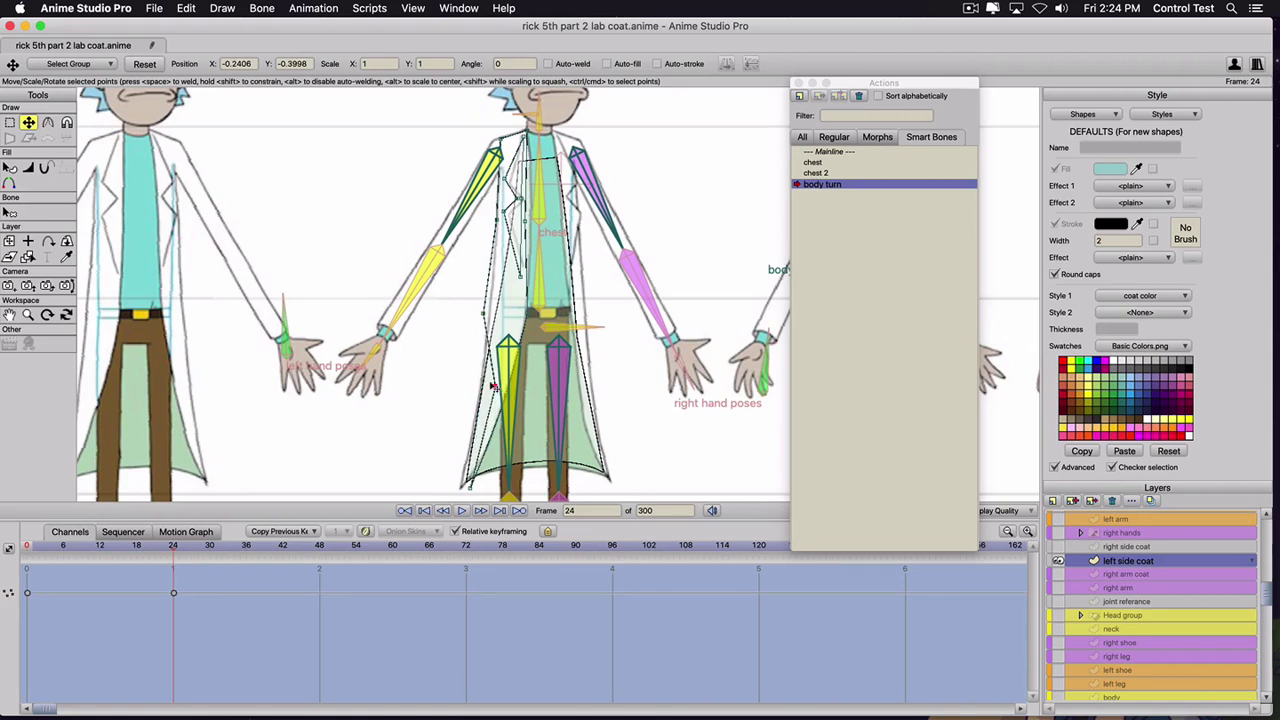
mouse_move(494, 386)
left_mouse_down()
mouse_move(438, 378)
mouse_move(480, 383)
left_mouse_up()
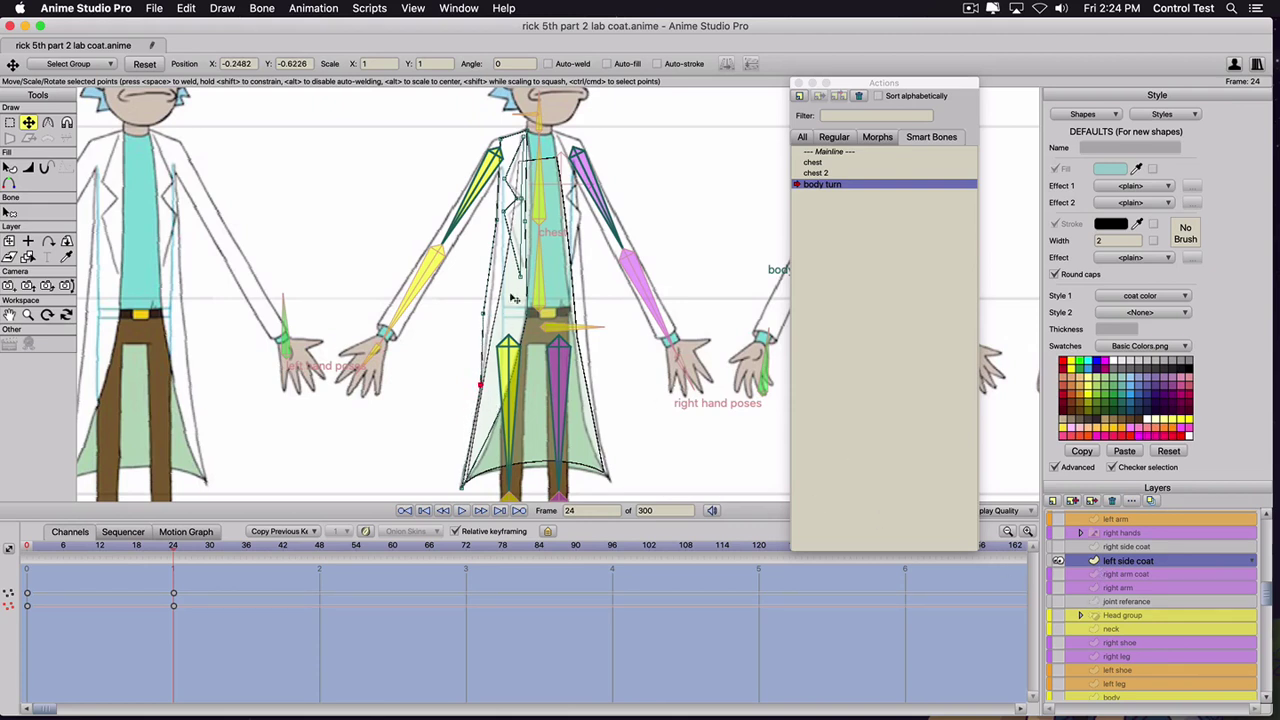
left_click(488, 314)
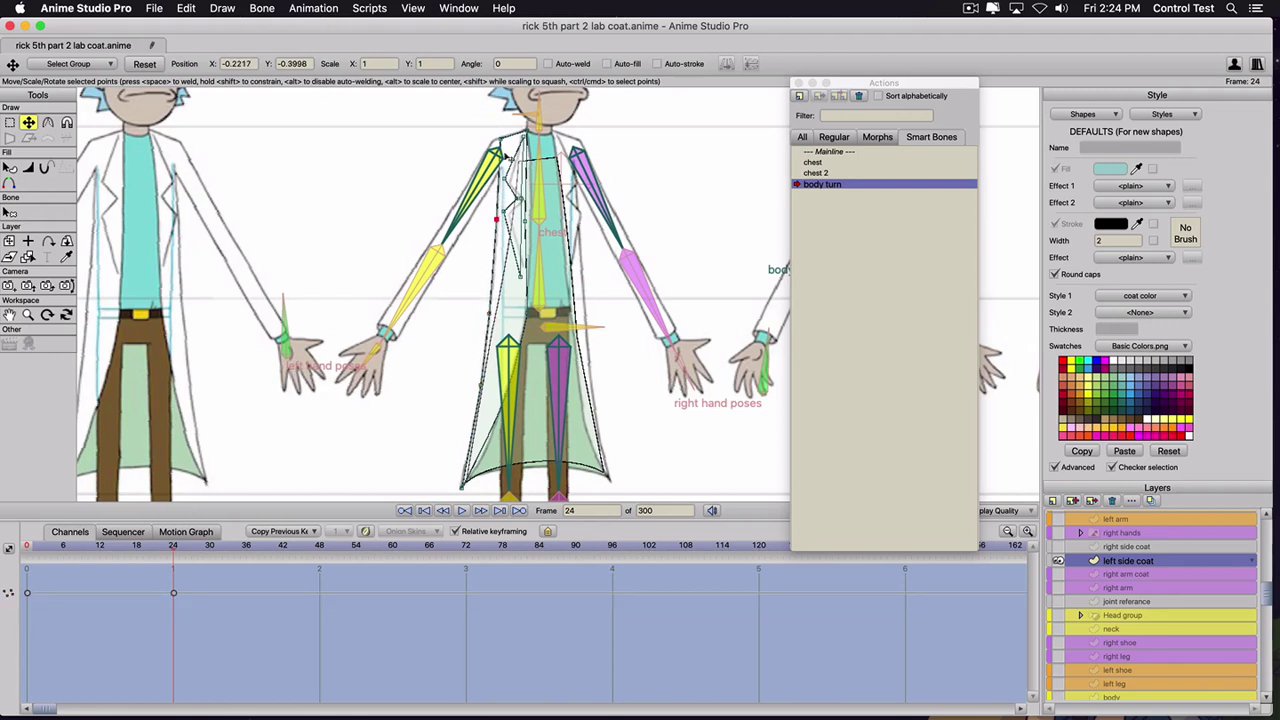
- Move the left side coat's collar and lapel points onto the reference drawing at frame 24
left_click(530, 132)
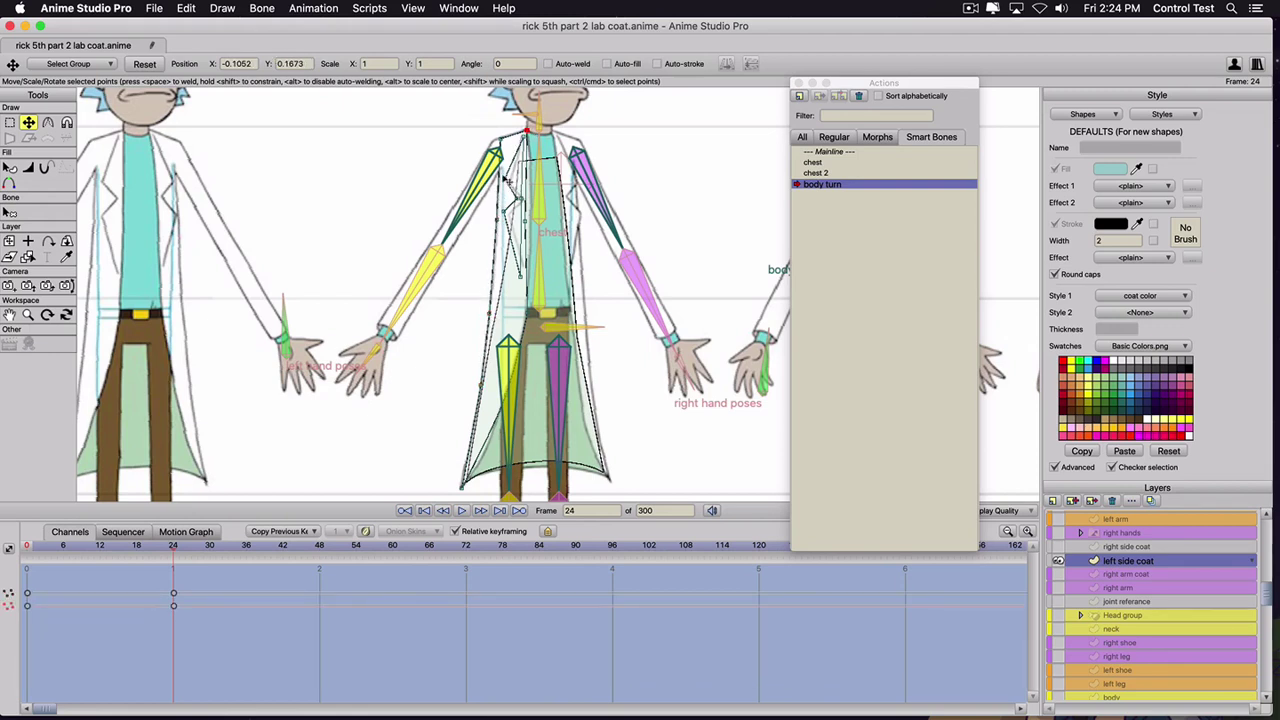
left_click(519, 200)
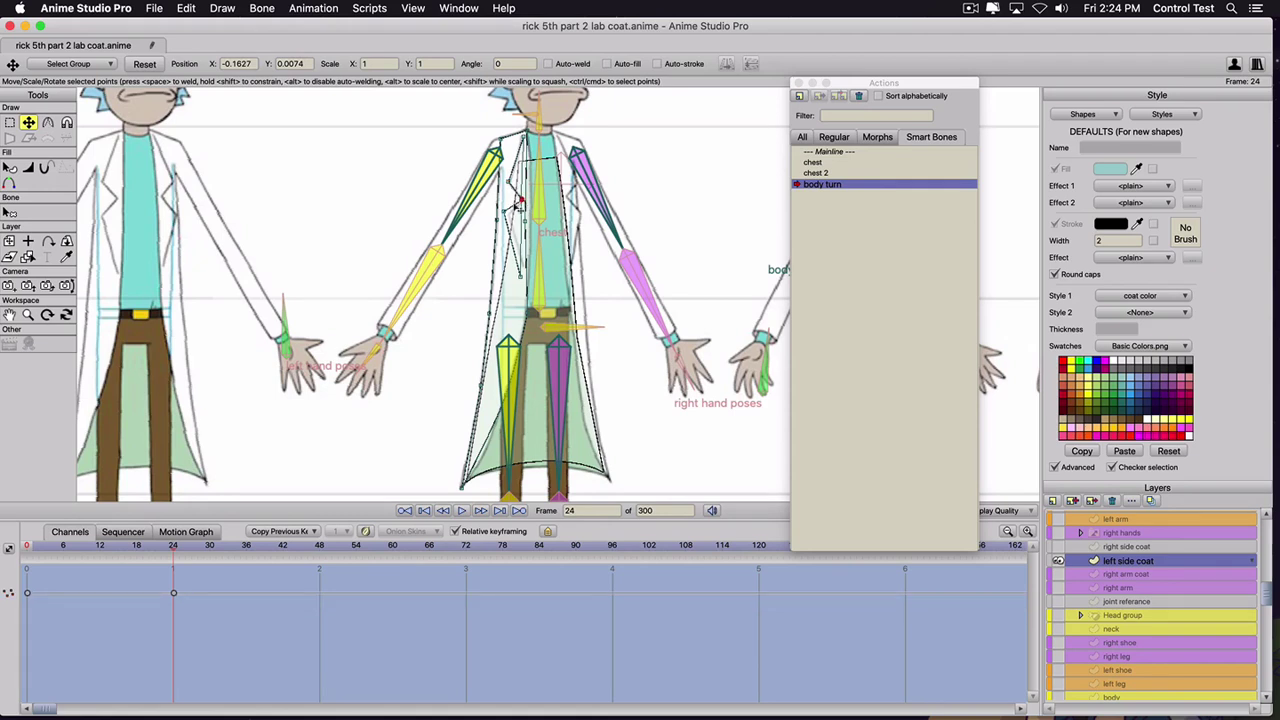
left_click_drag(518, 203, 526, 273)
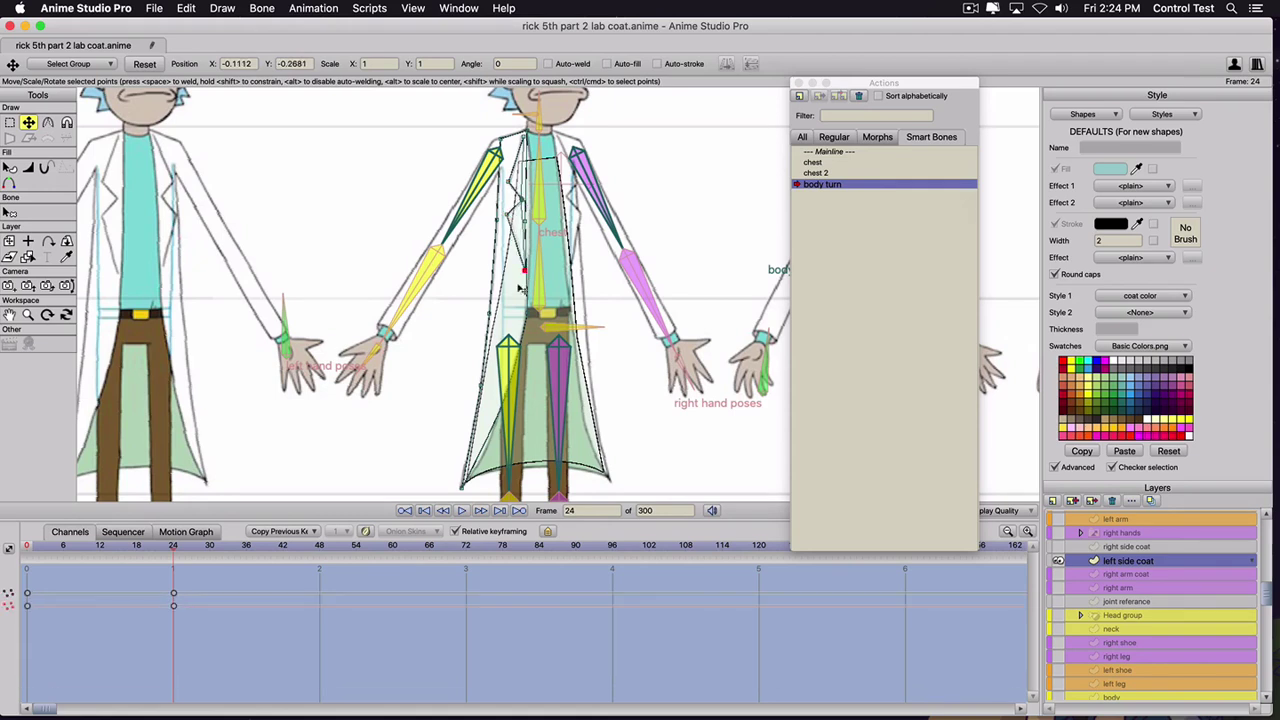
- Show the right side coat layer and fit its hem corner, outer edge, shoulder and front edge to the reference at frame 24
left_click(1059, 547)
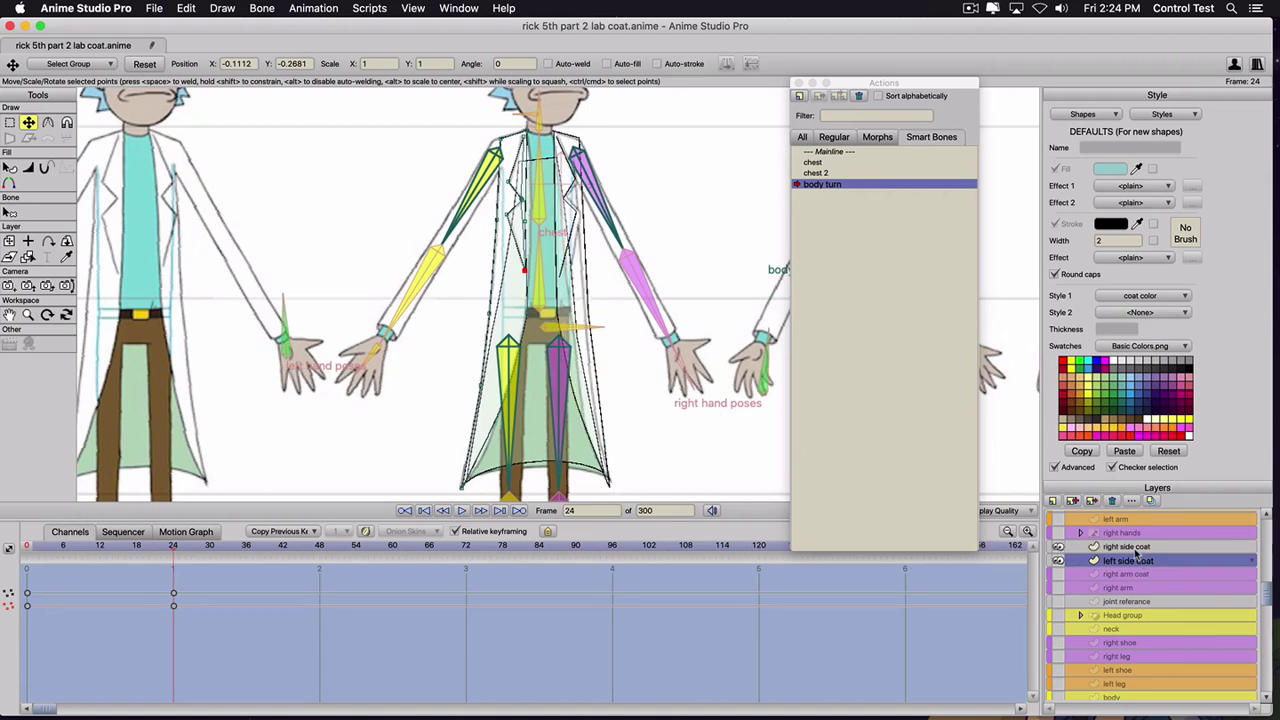
left_click(1132, 548)
left_click(612, 486)
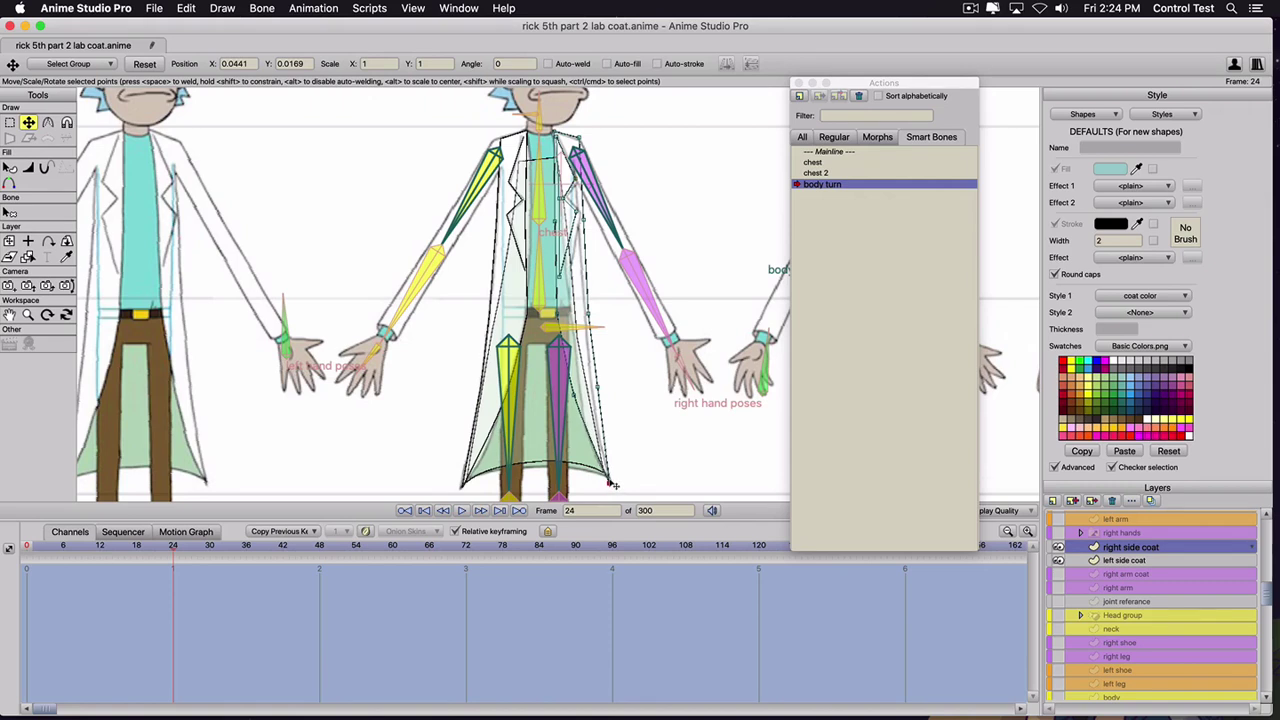
left_click(590, 390)
left_click_drag(590, 390, 592, 388)
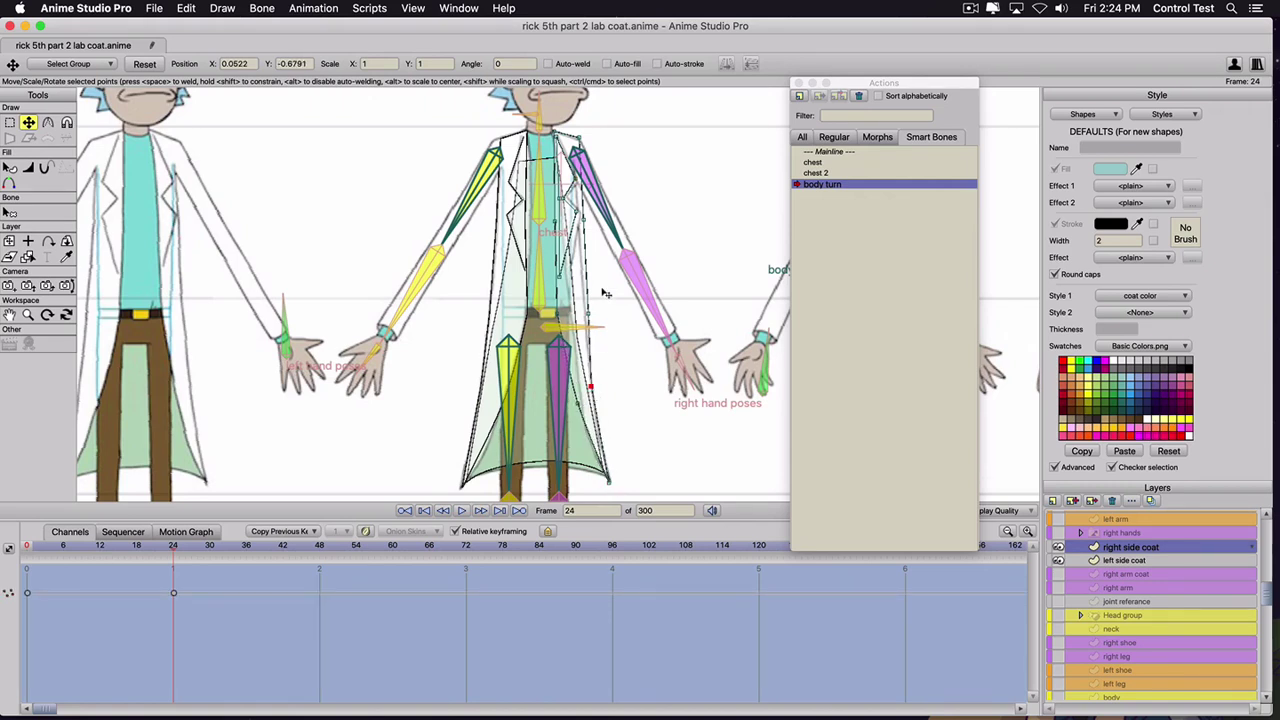
left_click_drag(603, 289, 592, 354)
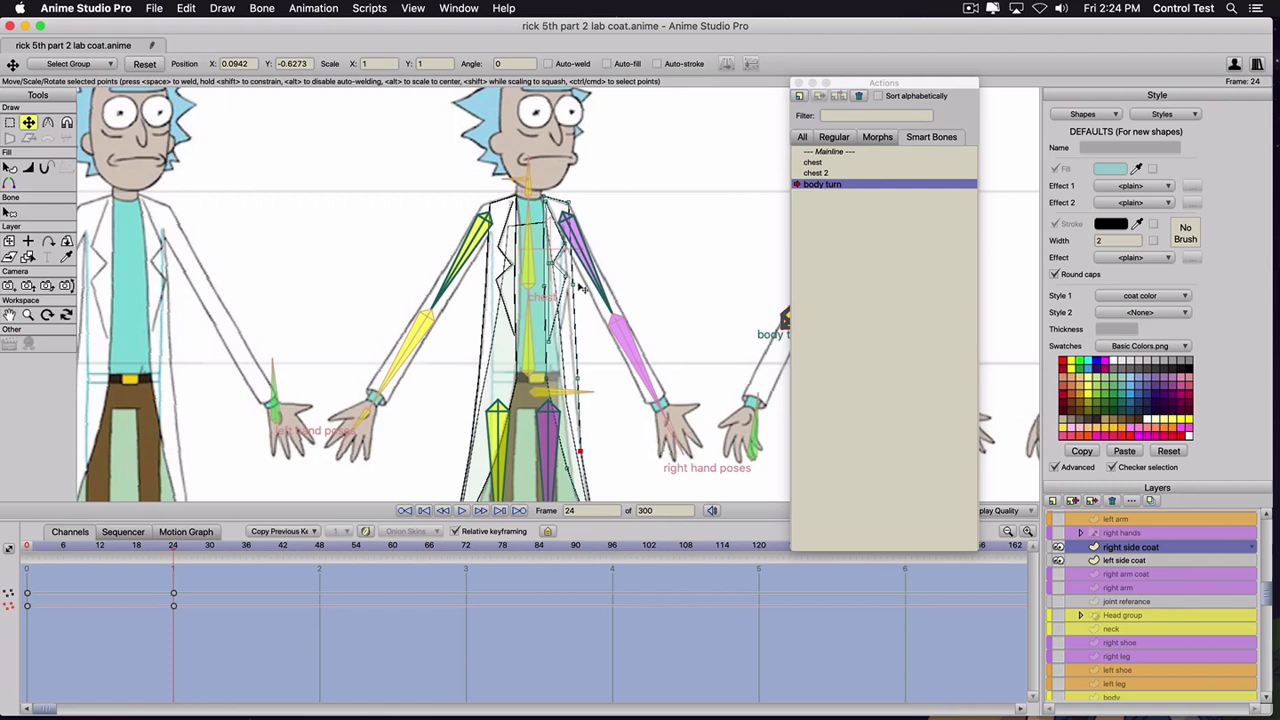
left_click(564, 205)
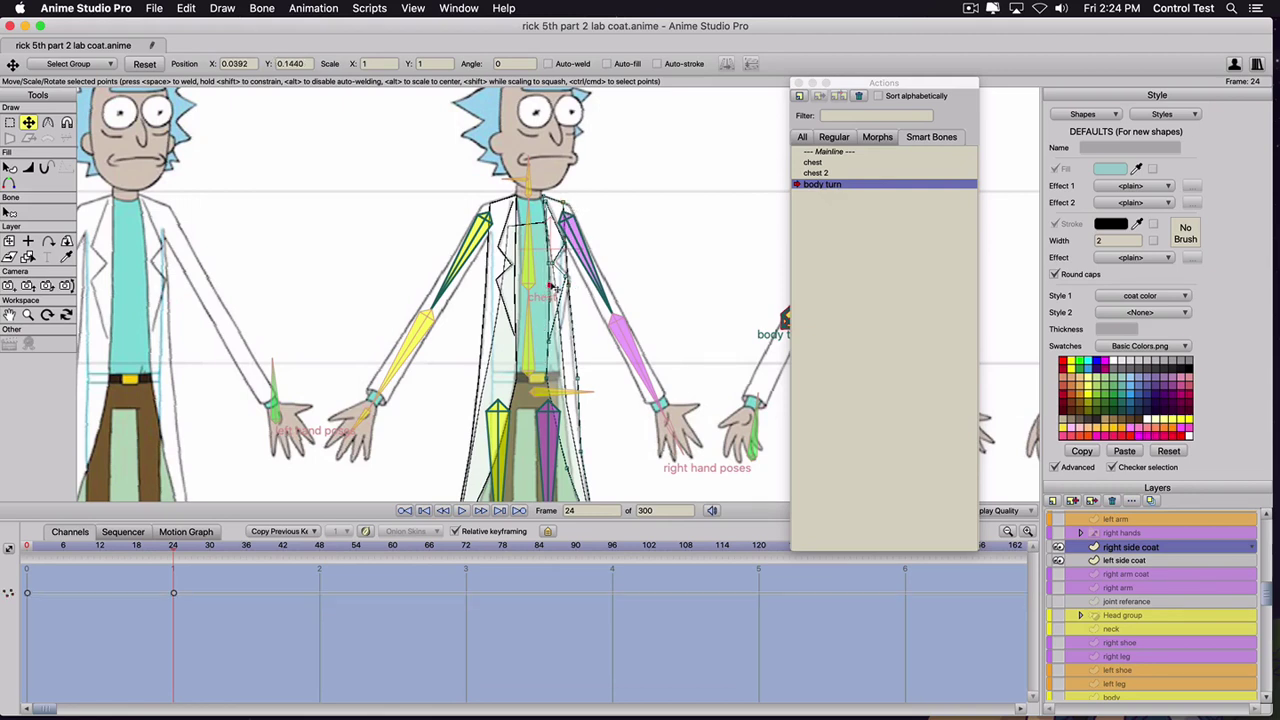
left_click(556, 375)
left_click_drag(556, 375, 570, 467)
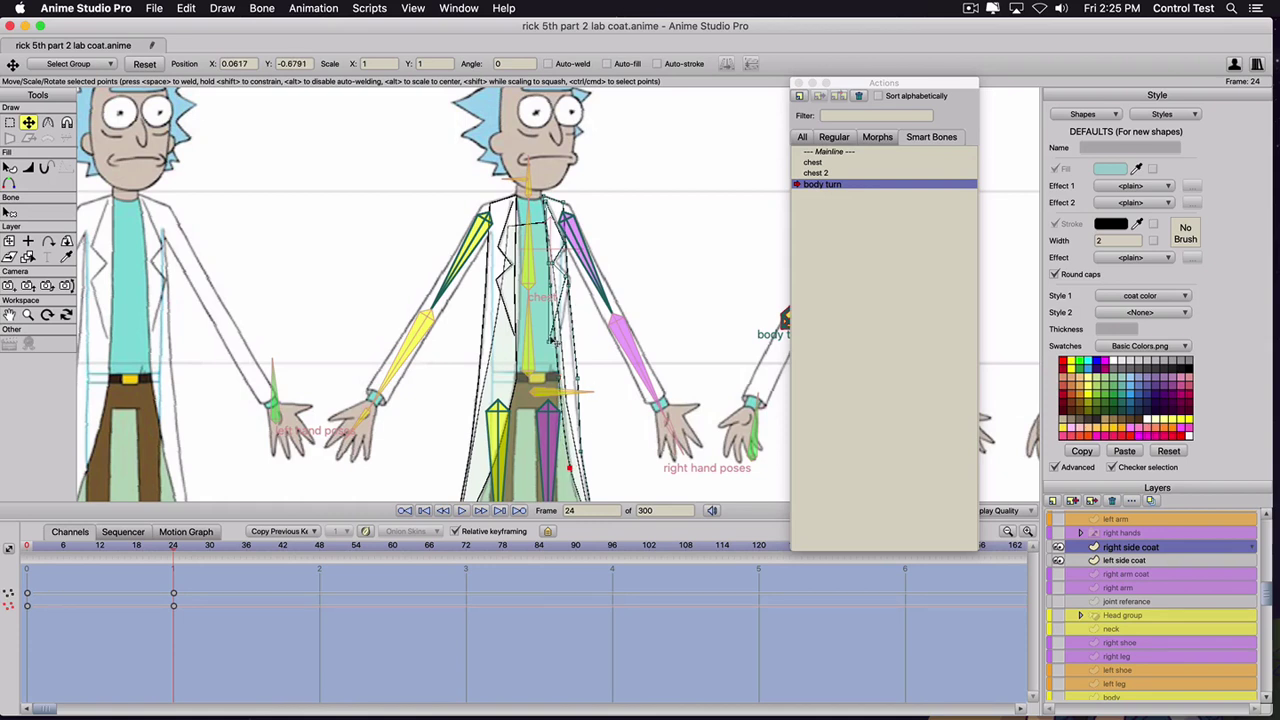
- Adjust the right side coat's lapel and collar points and its outer waist point to match the reference at frame 24
left_click_drag(549, 341, 563, 336)
left_click(577, 273)
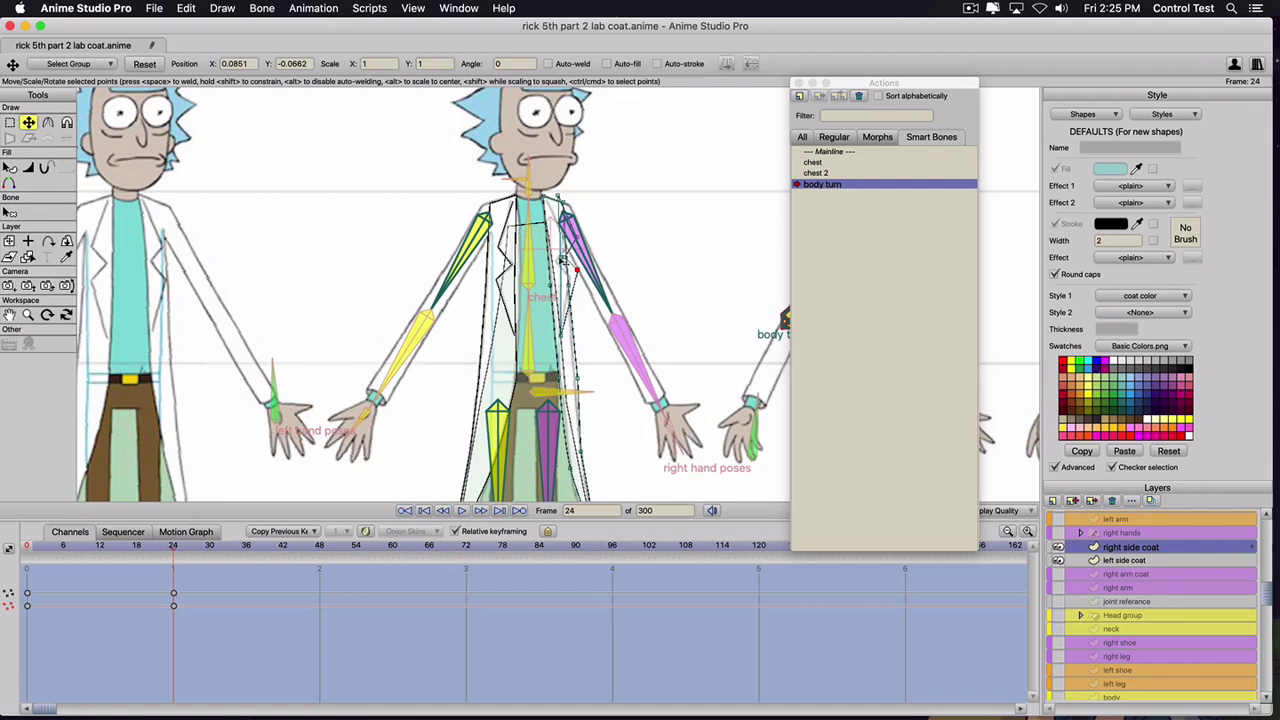
mouse_move(562, 260)
left_mouse_down()
mouse_move(573, 272)
mouse_move(564, 242)
left_mouse_up()
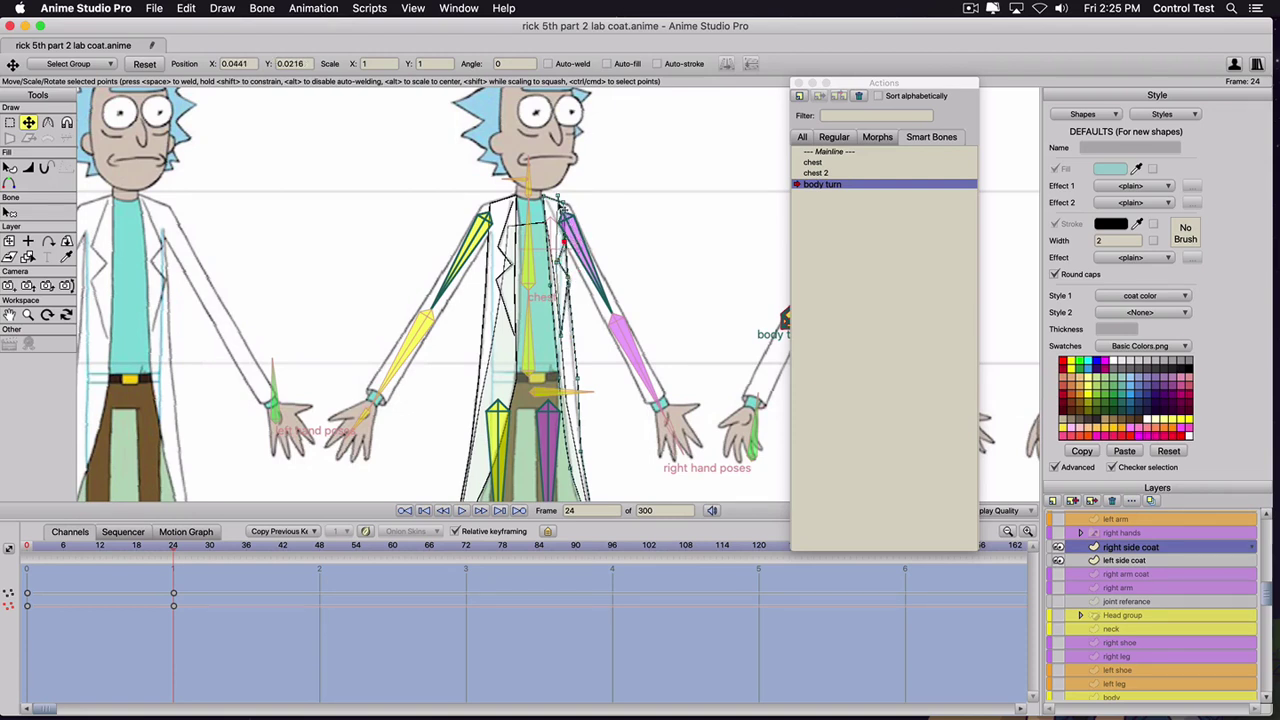
left_click(548, 204)
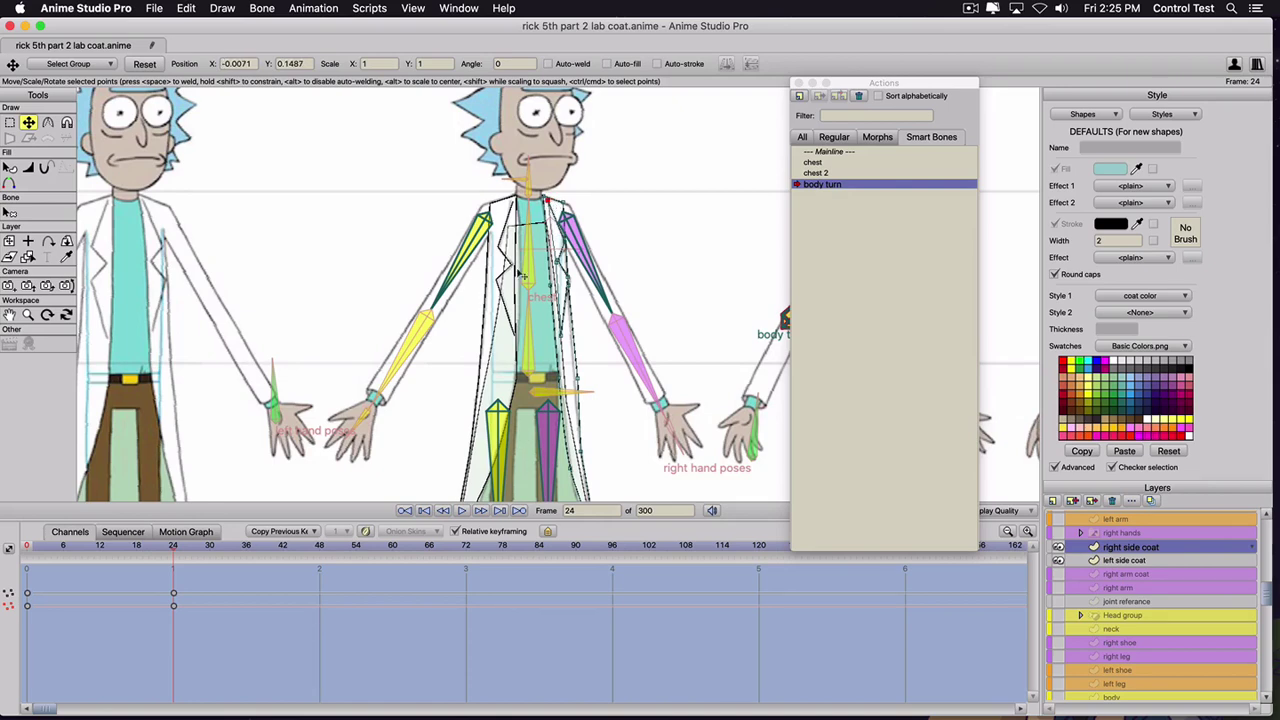
scroll(525, 288, "down", 1)
scroll(525, 288, "down", 2)
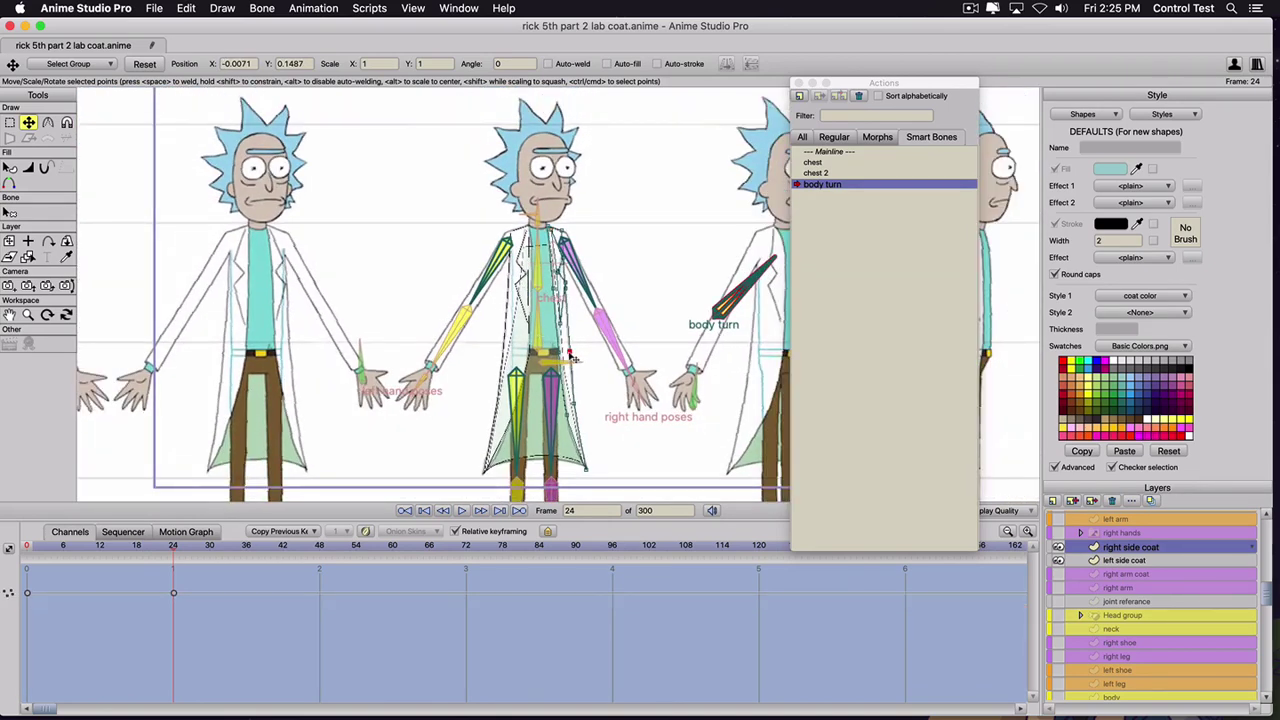
left_click(568, 352)
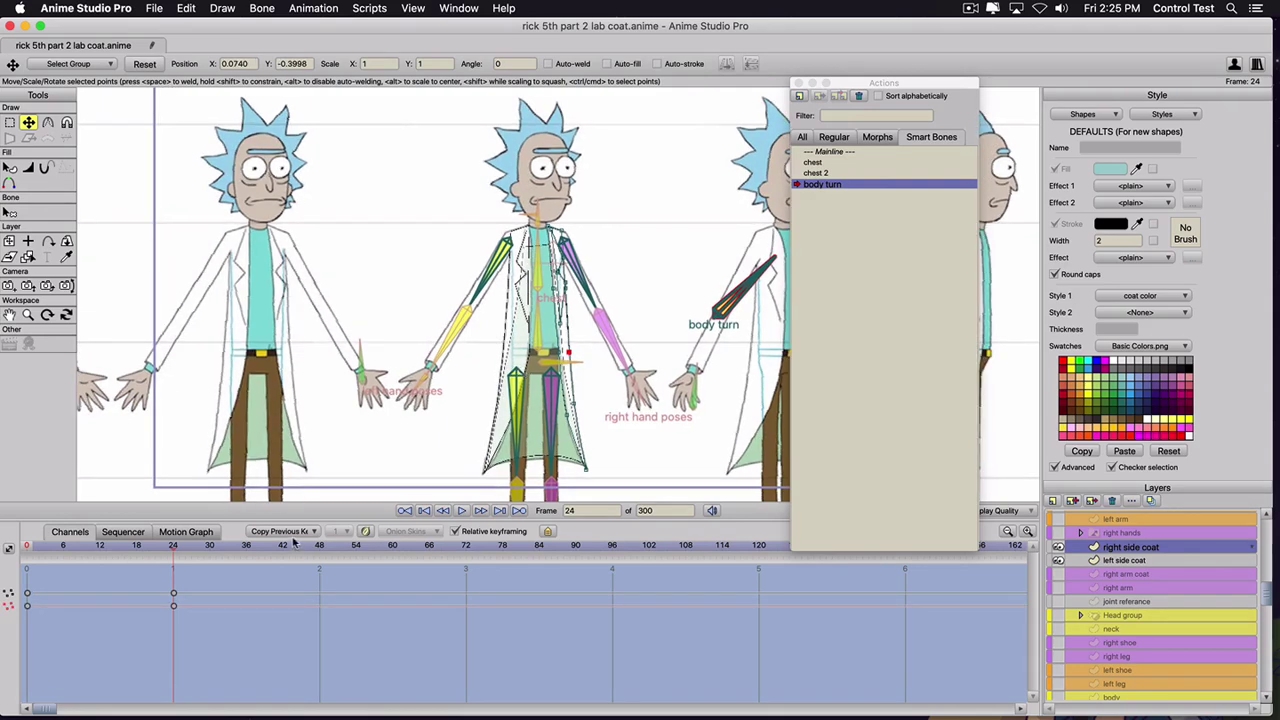
- Go to frame 36 of the body turn action and select all points of the left side coat layer
left_click(246, 546)
scroll(526, 303, "up", 4)
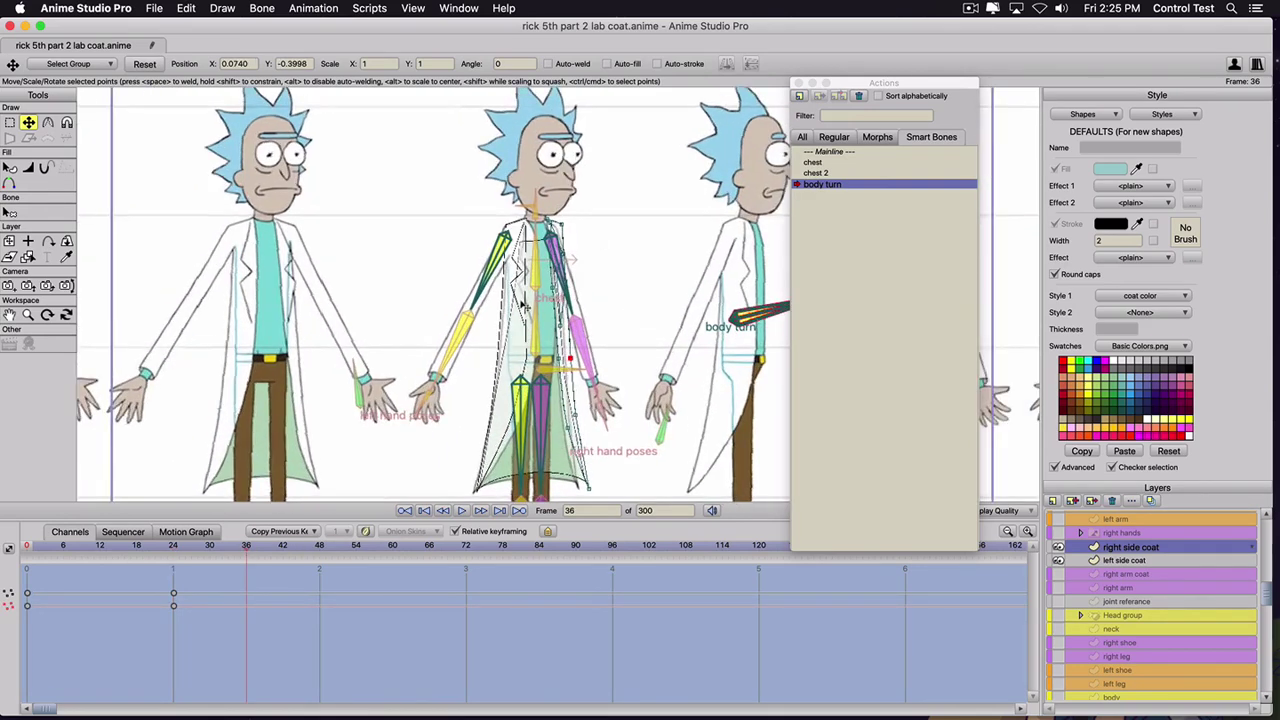
left_click_drag(462, 294, 451, 202)
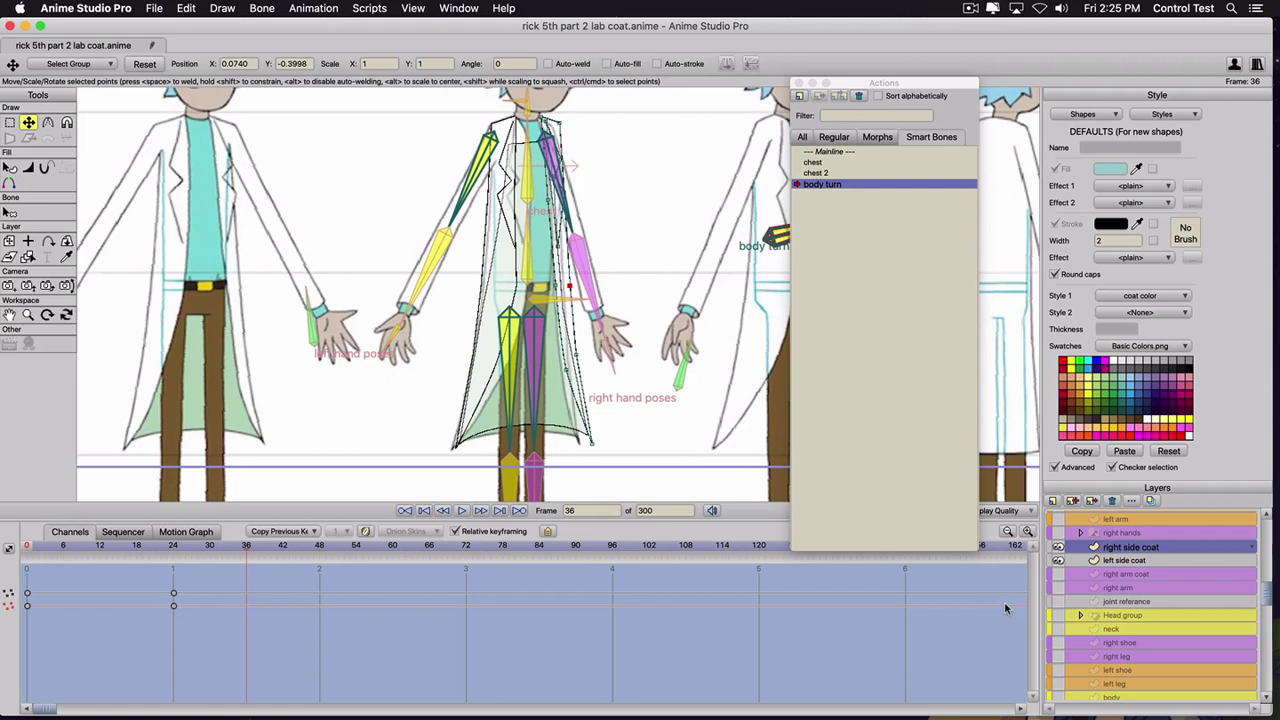
left_click(1126, 561)
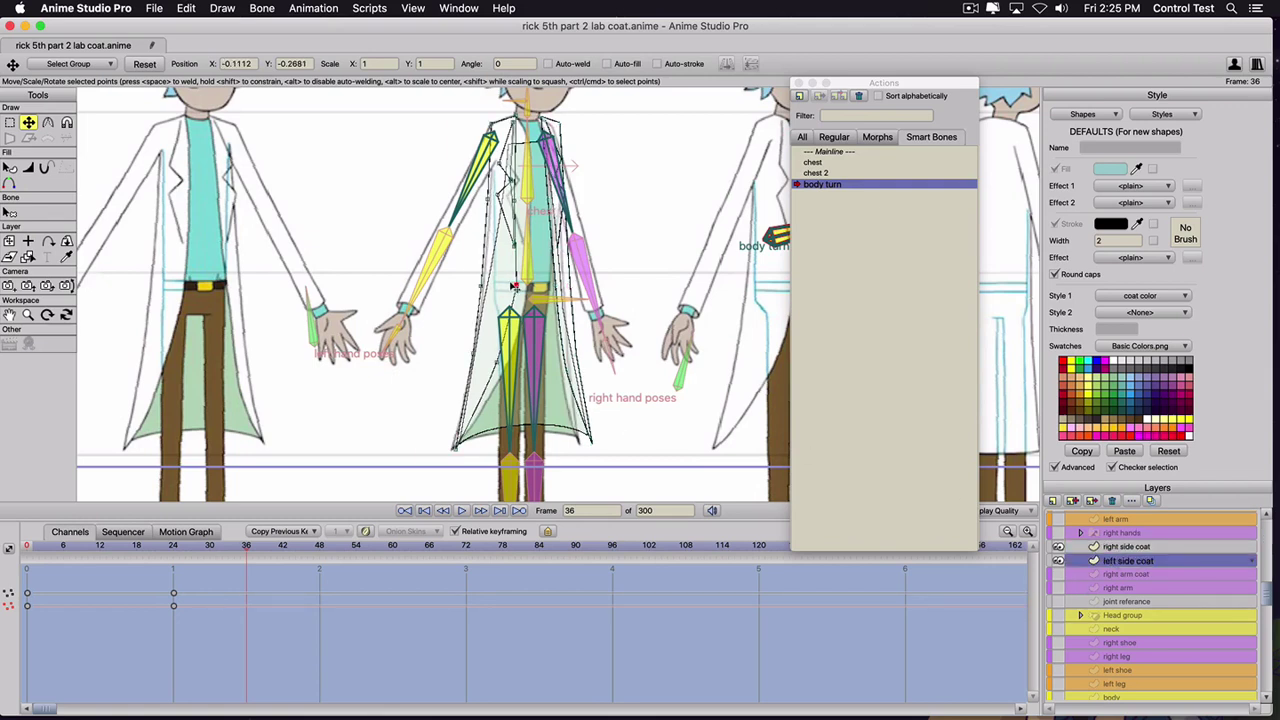
key("super+a")
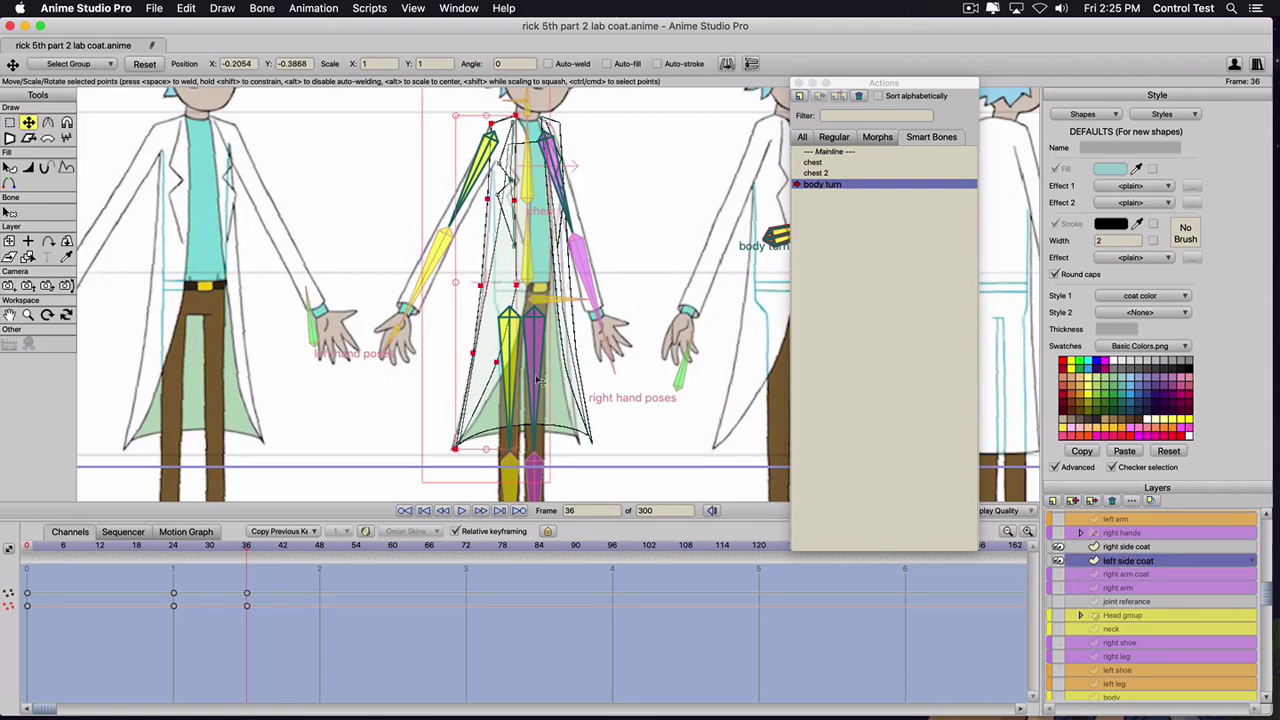
- Fit the left side coat's front edge, hem corner and outer edge points to the reference at frame 36
left_click(529, 290)
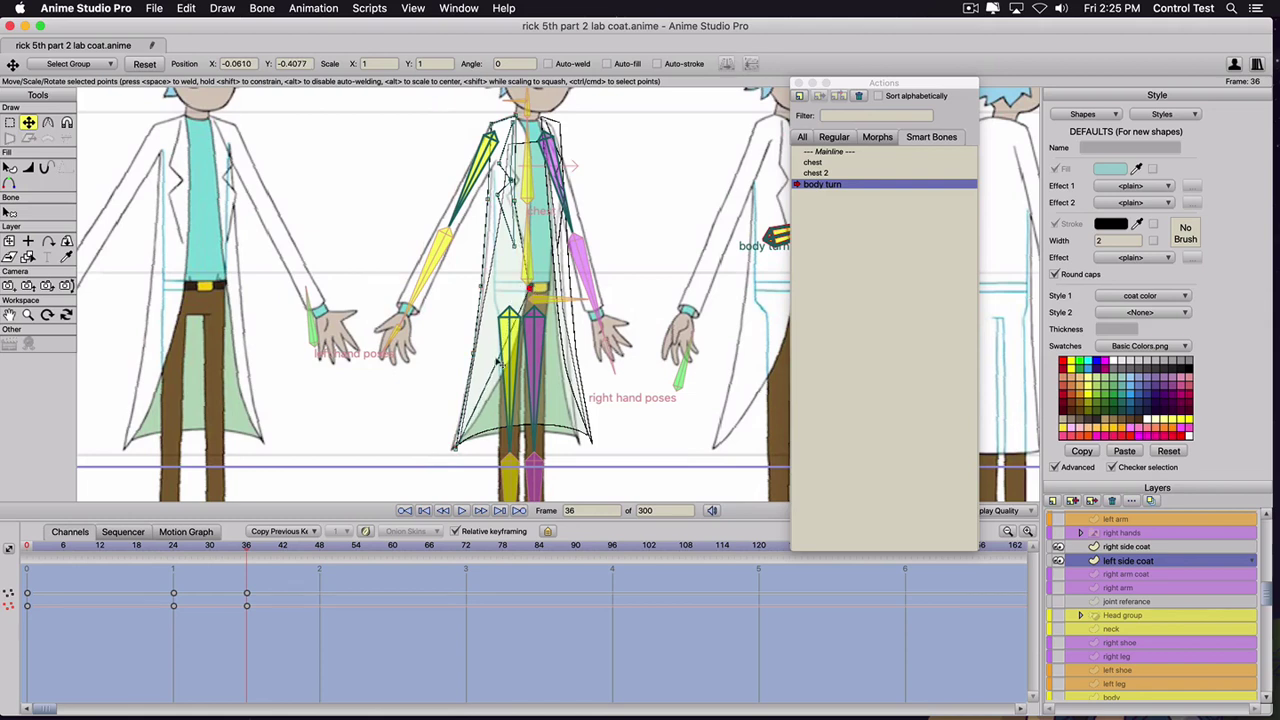
left_click(460, 404)
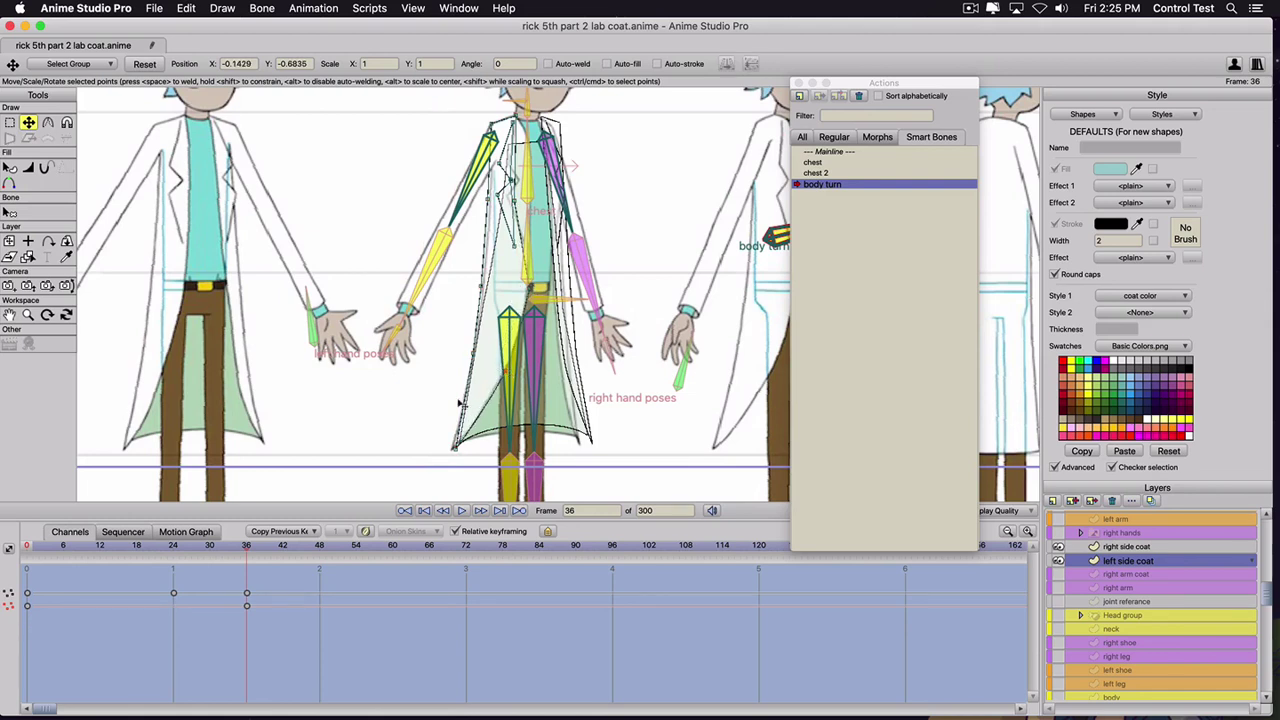
left_click(455, 450)
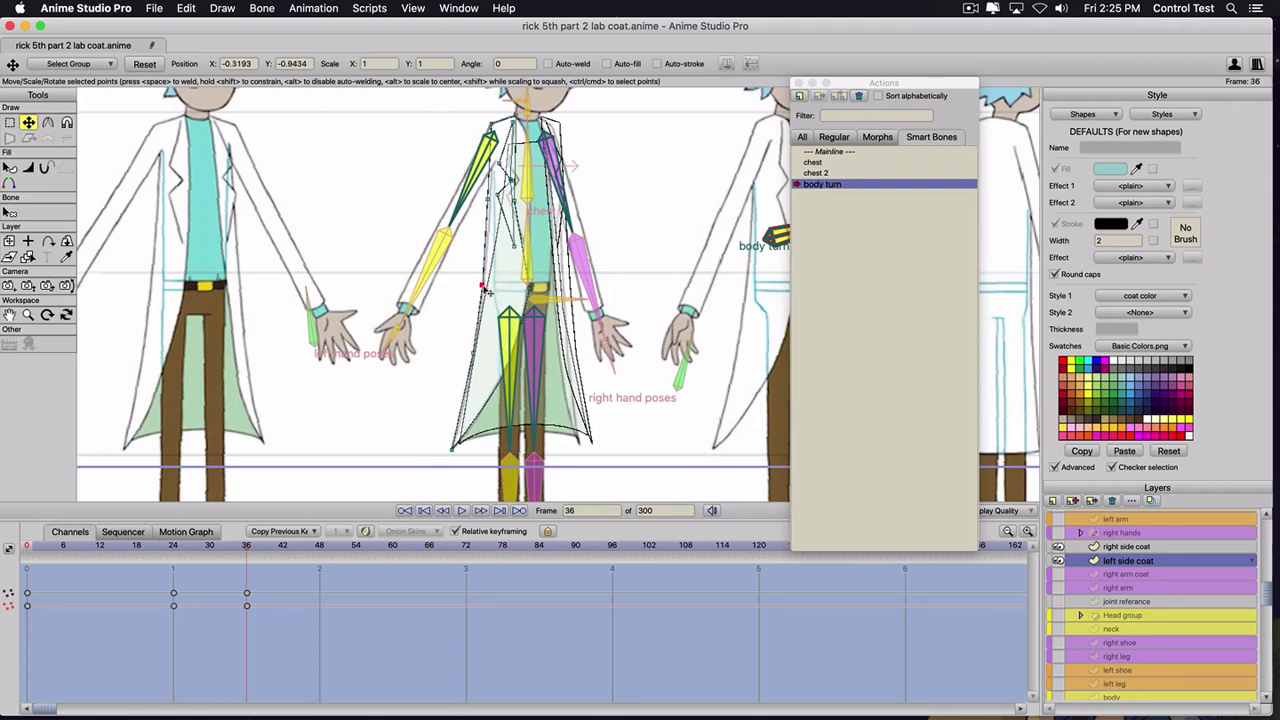
left_click(489, 196)
left_click_drag(490, 195, 490, 126)
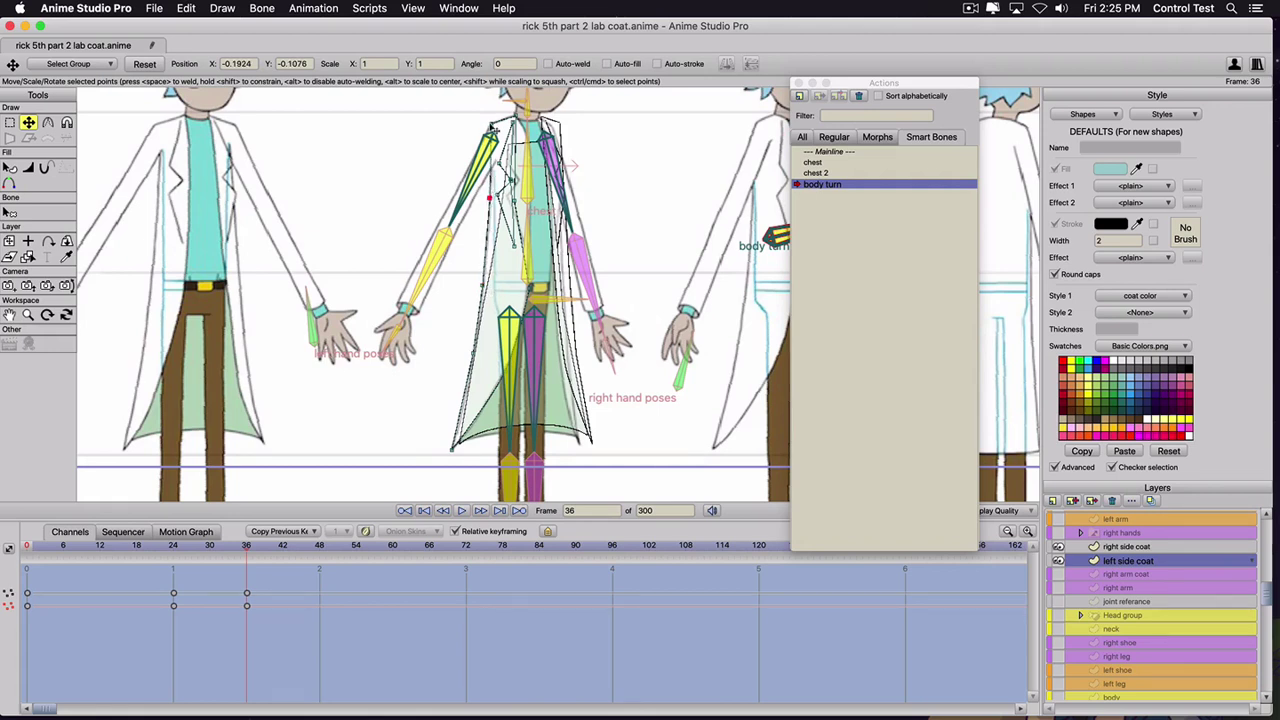
- Reposition the left side coat's collar and upper front edge points at frame 36, checking the chest point's curvature
left_click(530, 115)
left_click(515, 116)
left_click_drag(514, 204, 528, 205)
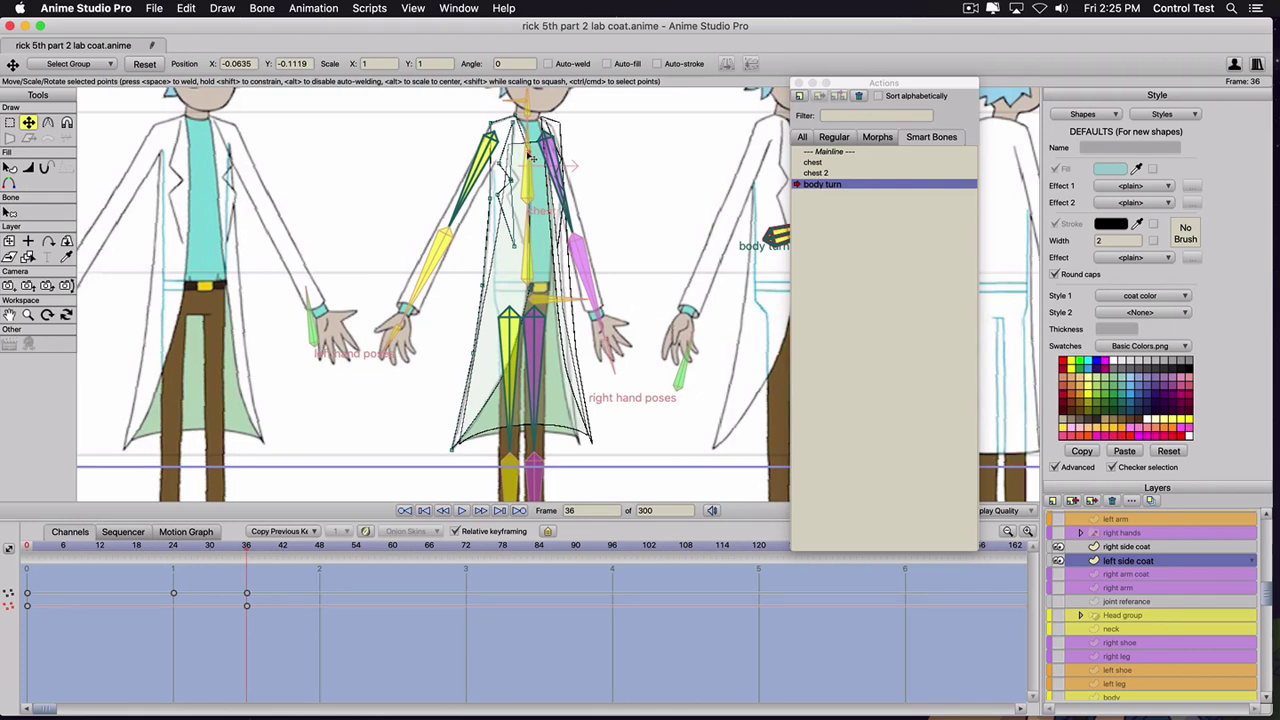
key("c")
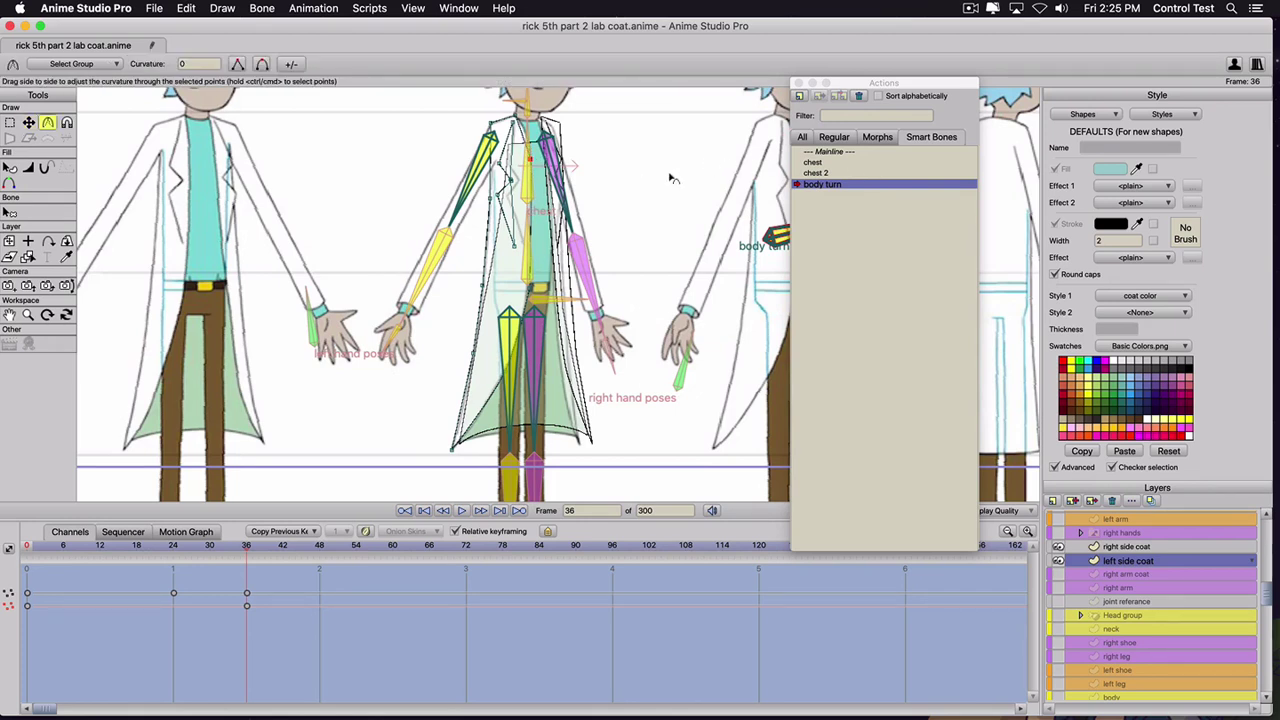
key("t")
left_click_drag(533, 155, 516, 117)
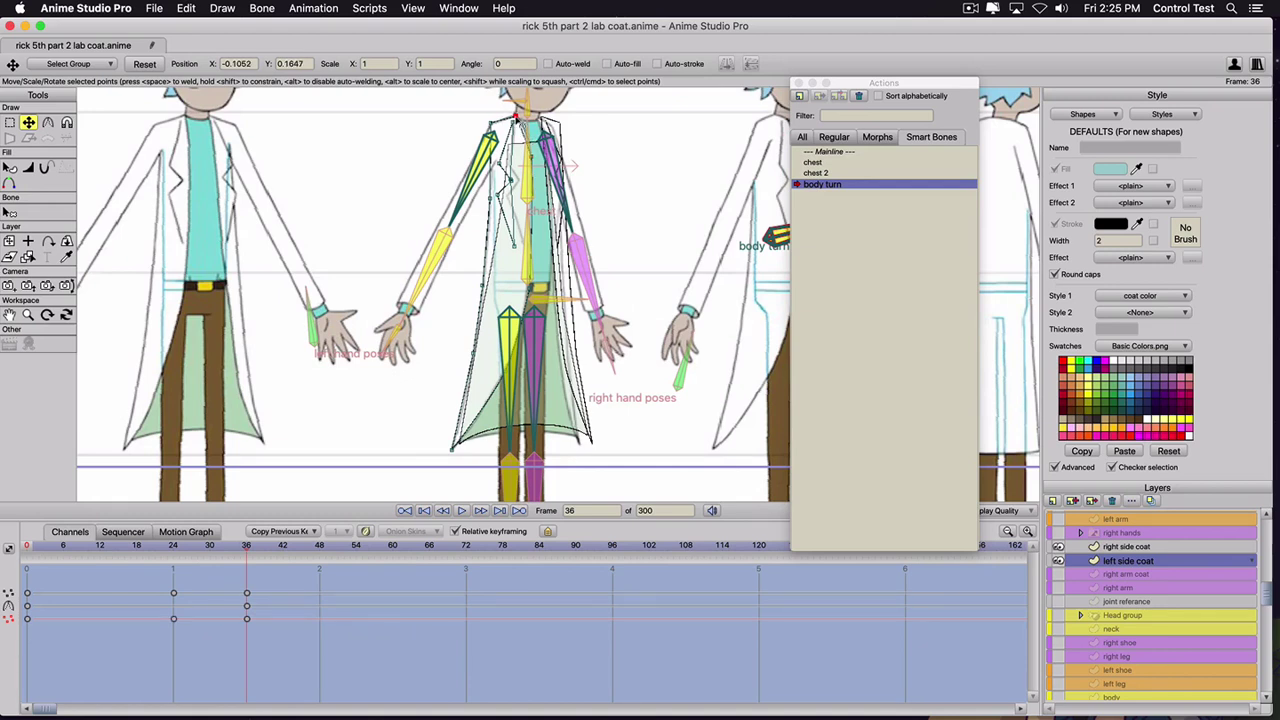
- Move the left side coat's lapel points onto the reference lapel at frame 36, up to the collar
key("c")
key("t")
left_click(521, 241)
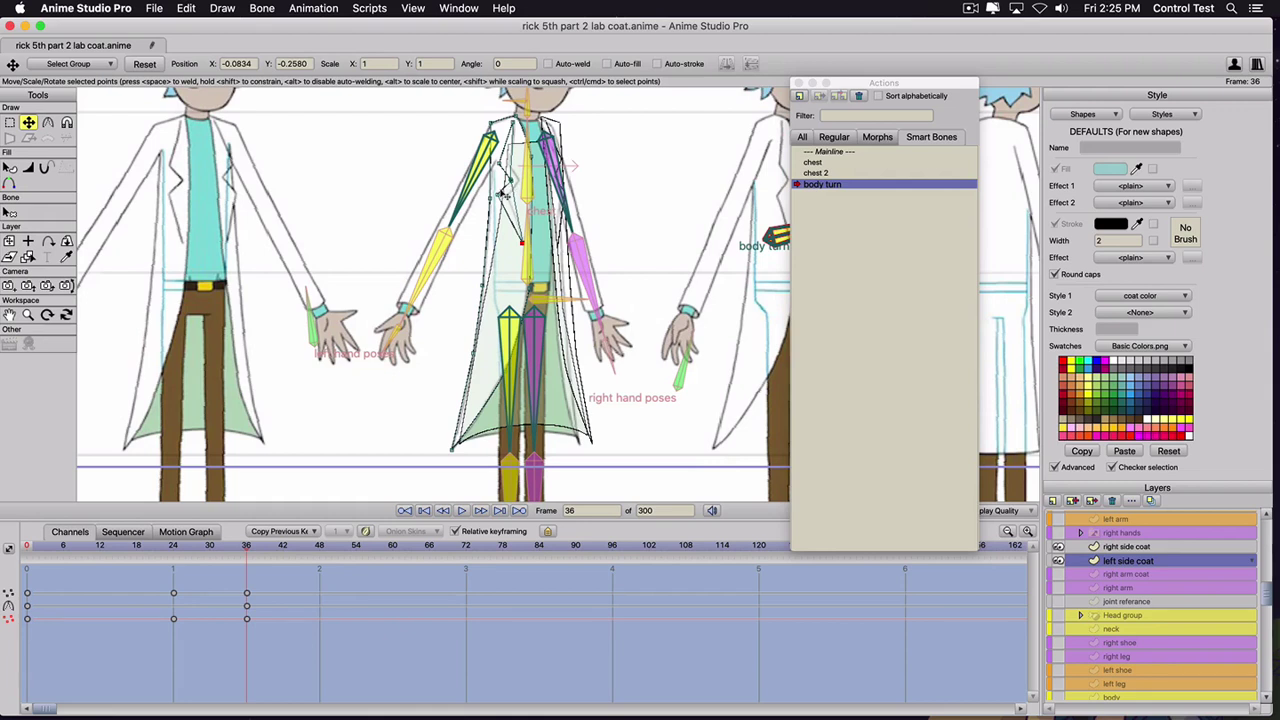
left_click_drag(498, 194, 509, 163)
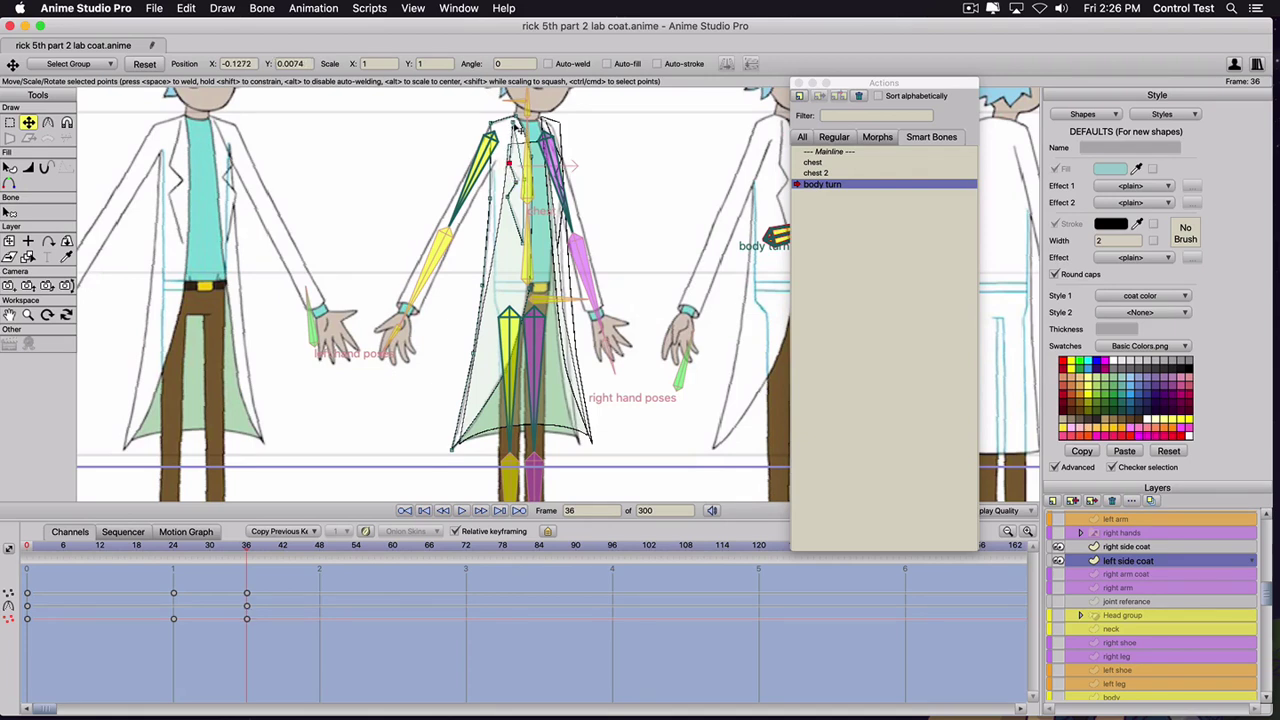
left_click(515, 123)
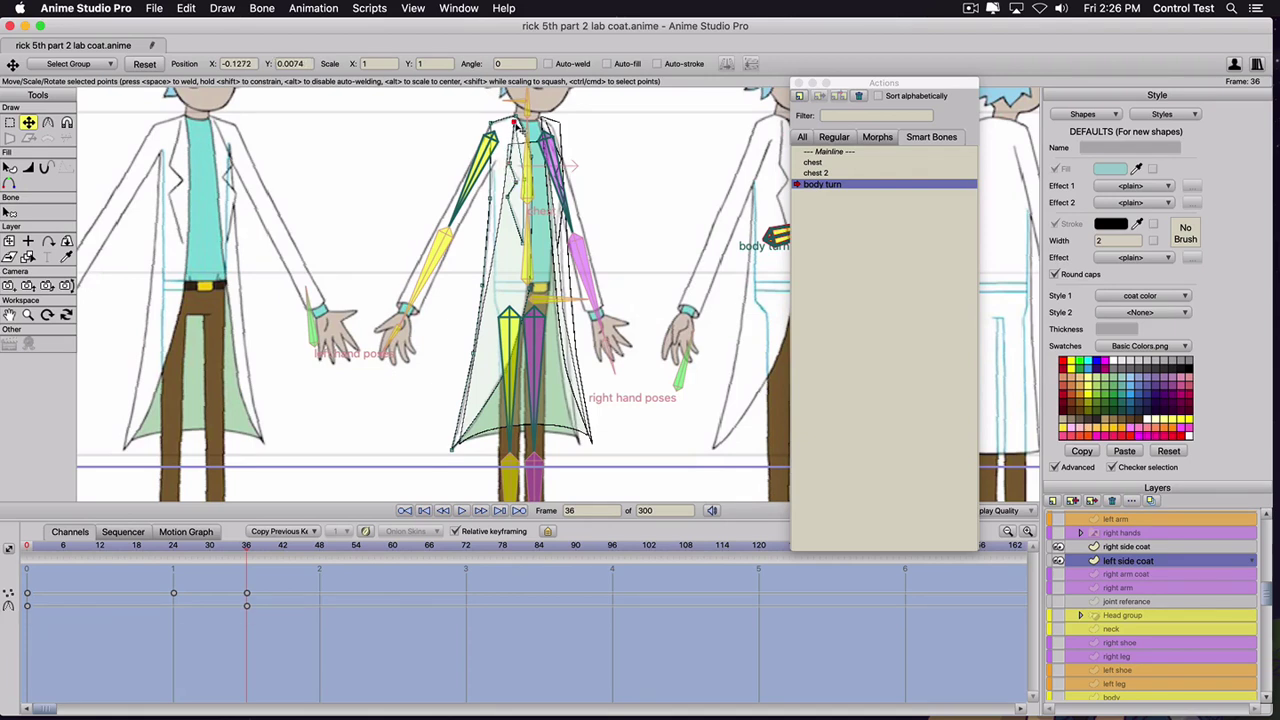
- Fit the right side coat's hem corner and side edge points to the reference coat at frame 36
left_click(1118, 549)
left_click(564, 372)
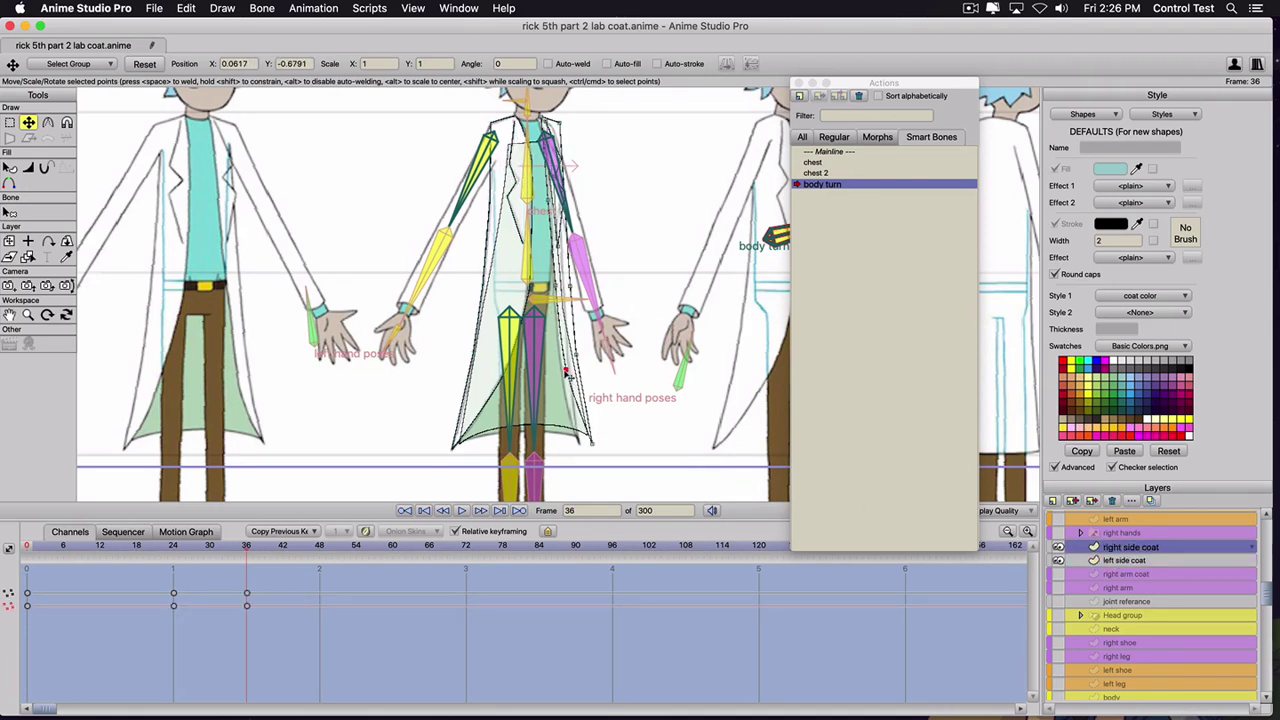
left_click_drag(592, 443, 580, 445)
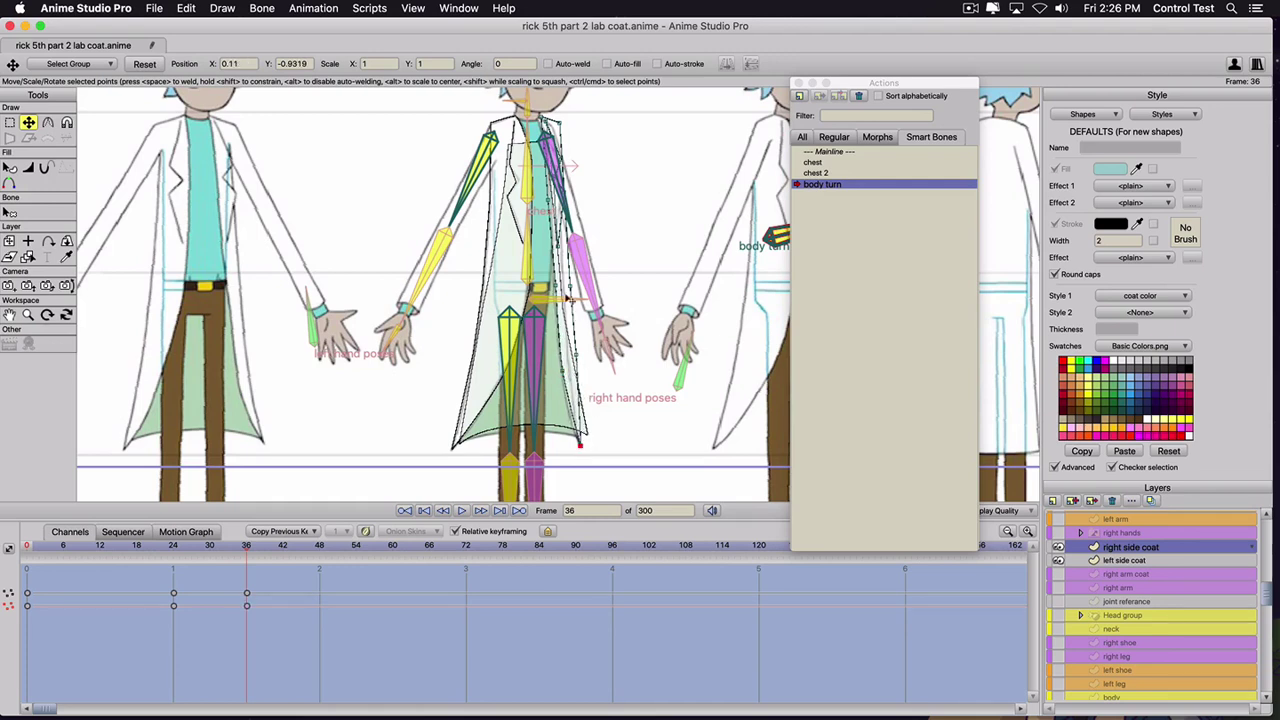
left_click_drag(557, 287, 564, 288)
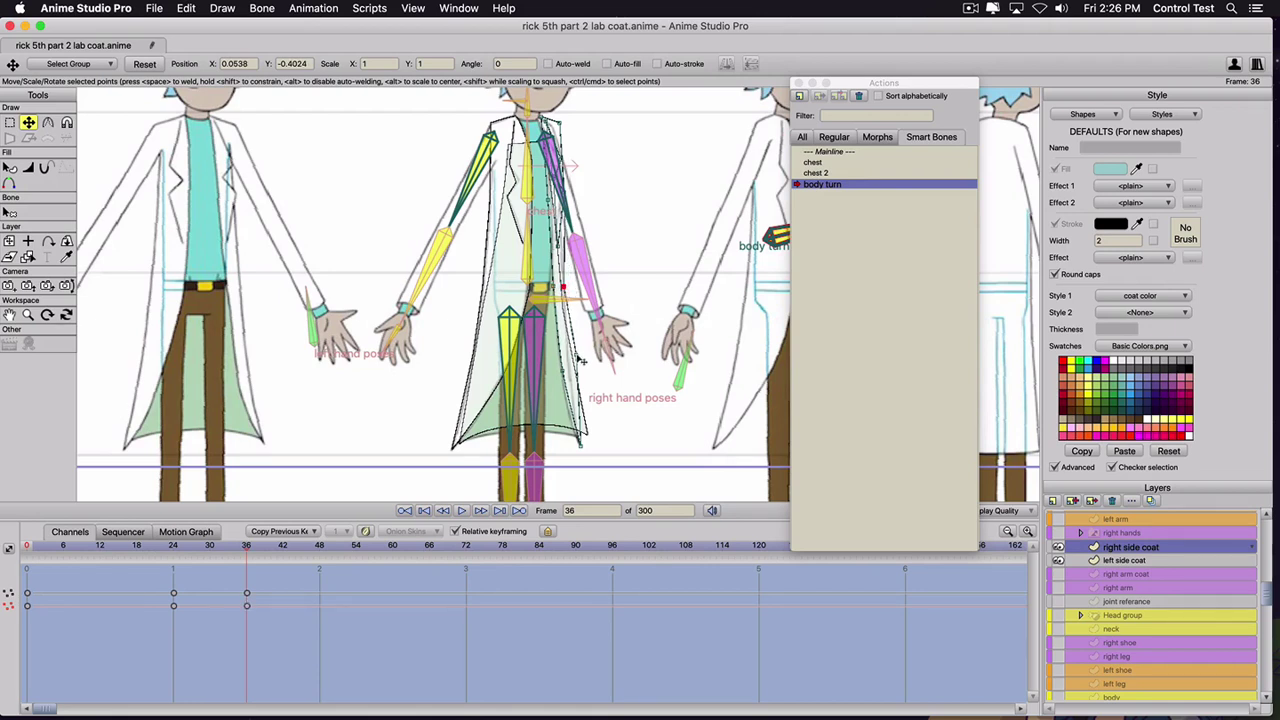
left_click_drag(579, 358, 577, 358)
- Adjust the back coat layer's right hem corner and side edge points to follow the reference at frame 36
scroll(1094, 618, "down", 5)
left_click(1106, 665)
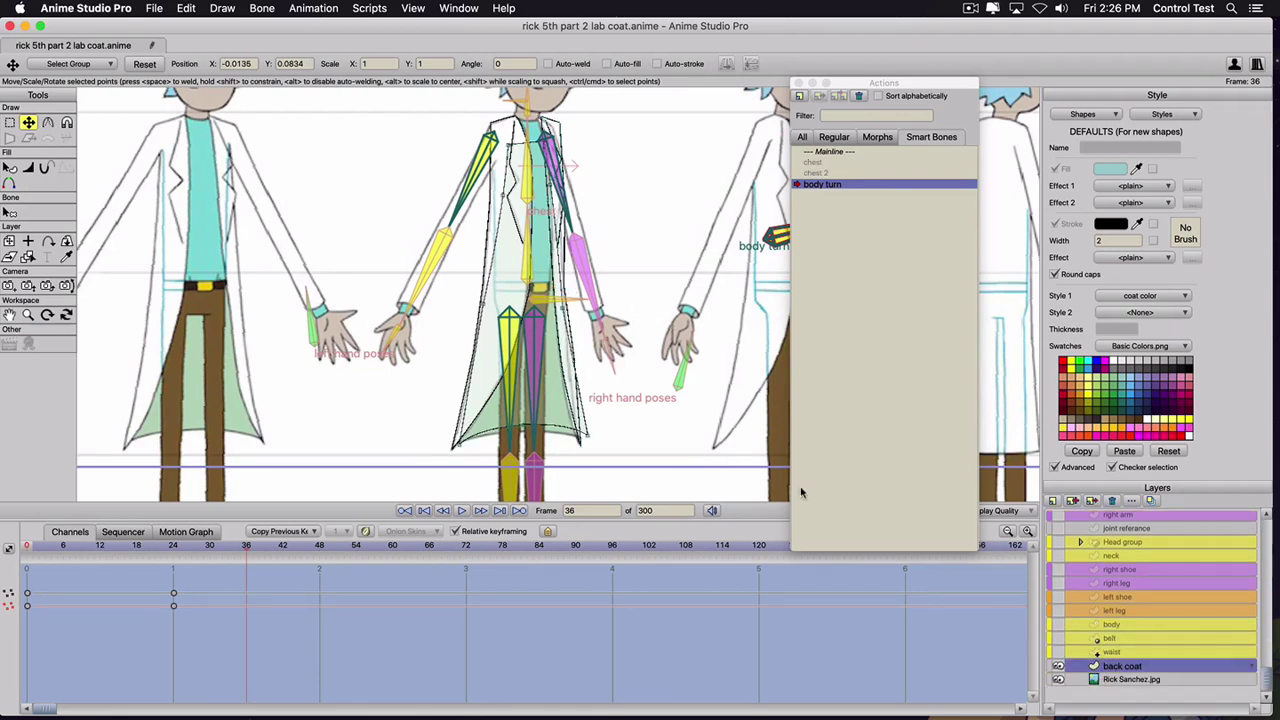
left_click_drag(585, 442, 580, 437)
key("super+z")
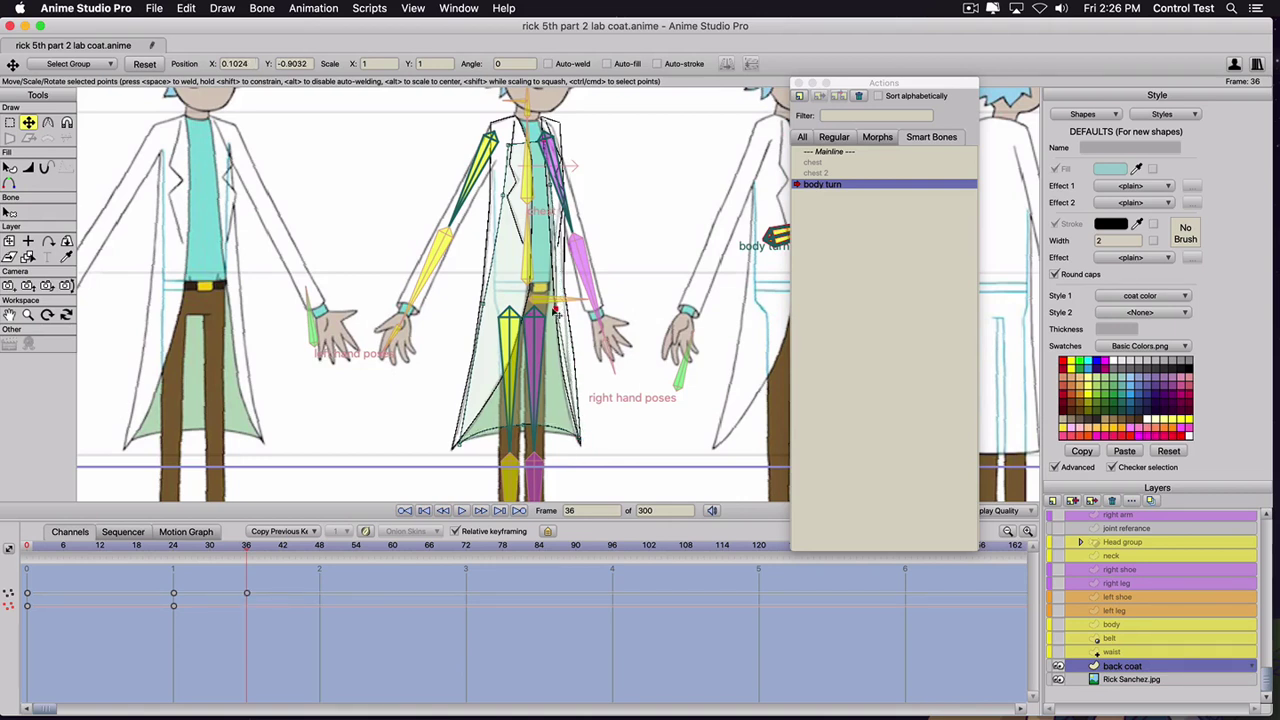
left_click(548, 185)
- Fit the right side coat's shoulder and lapel points, including the lapel tip, to the reference at frame 36
scroll(1113, 545, "up", 5)
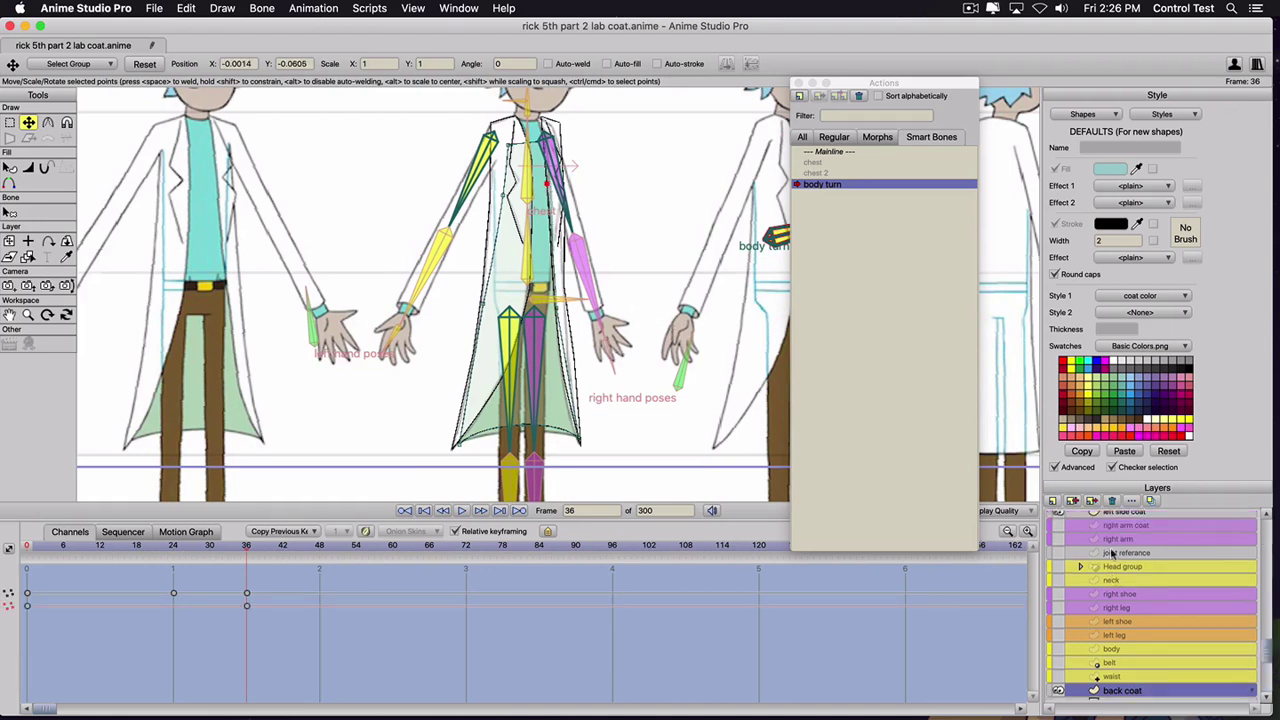
left_click(1113, 548)
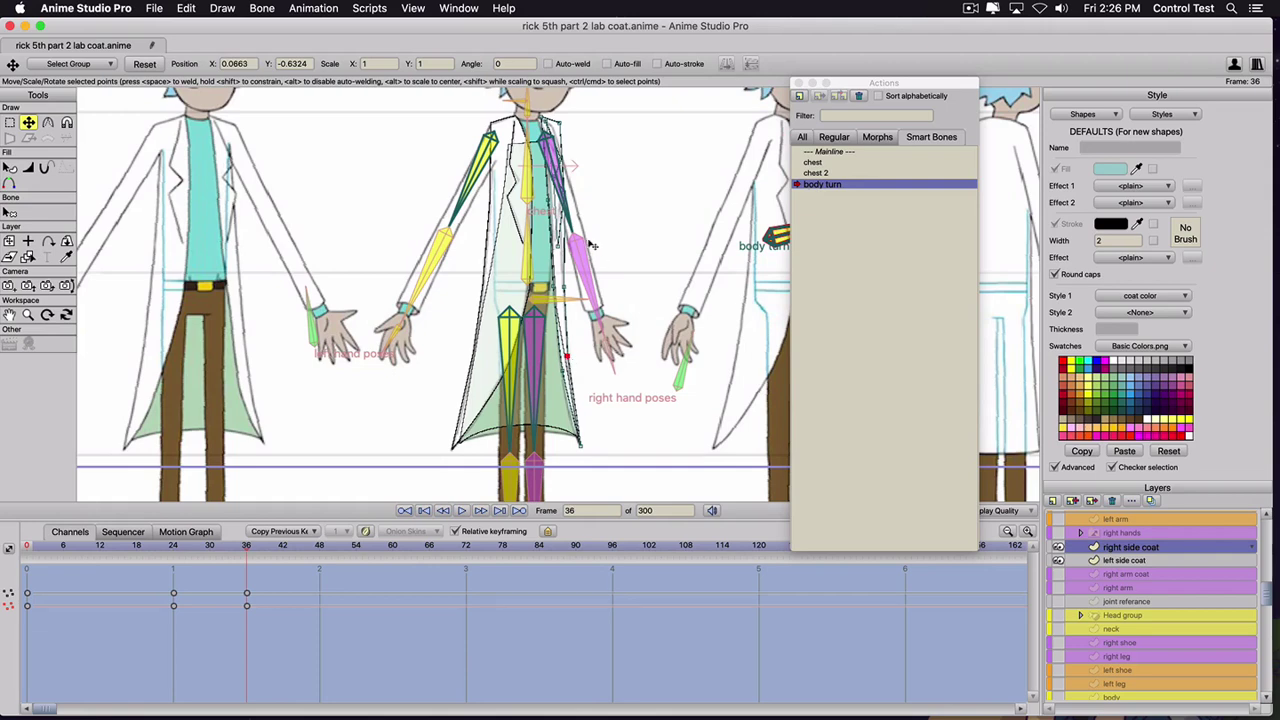
mouse_move(572, 159)
left_mouse_down()
mouse_move(563, 230)
mouse_move(541, 197)
left_mouse_up()
scroll(560, 236, "up", 5)
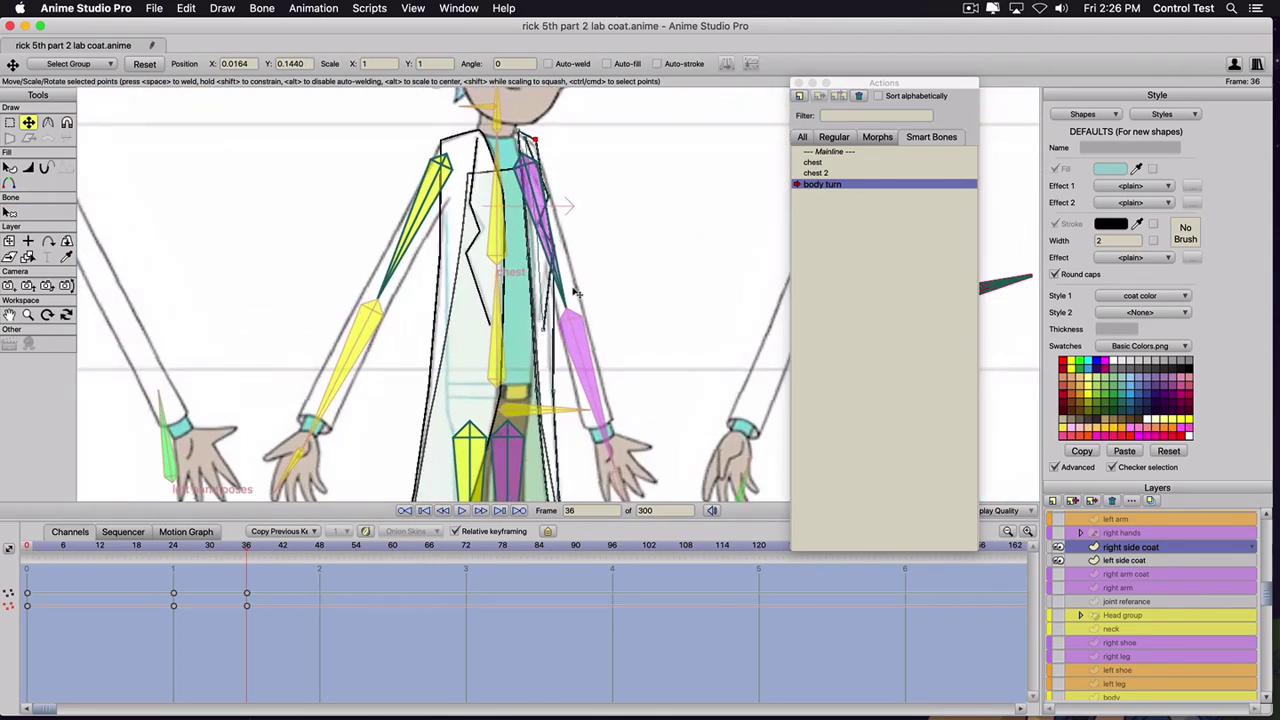
left_click_drag(553, 252, 544, 251)
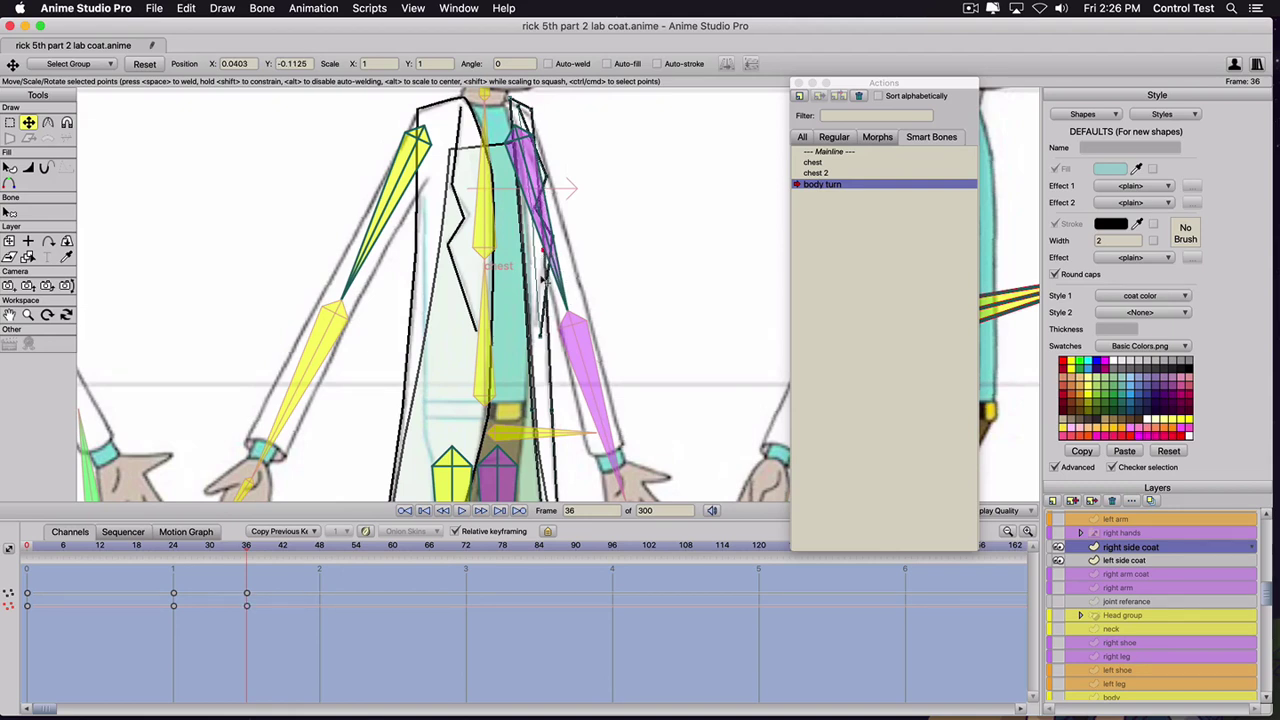
left_click_drag(541, 334, 535, 326)
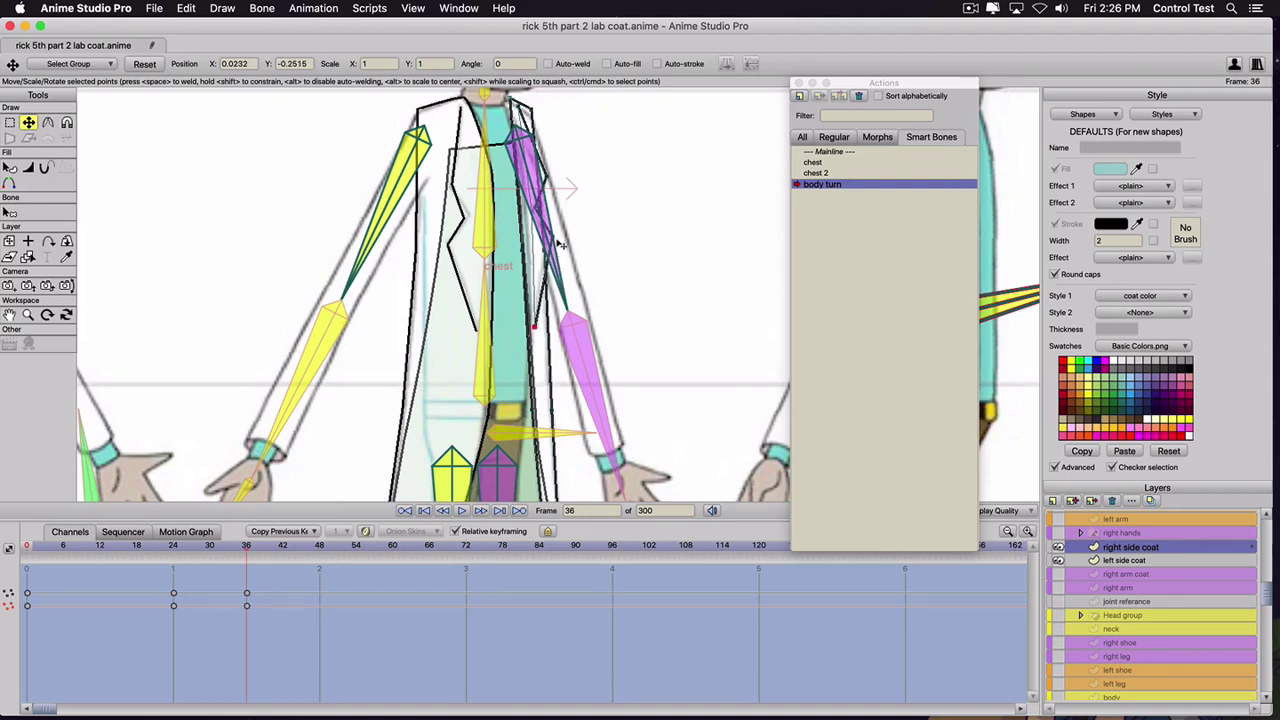
left_click_drag(555, 240, 546, 180)
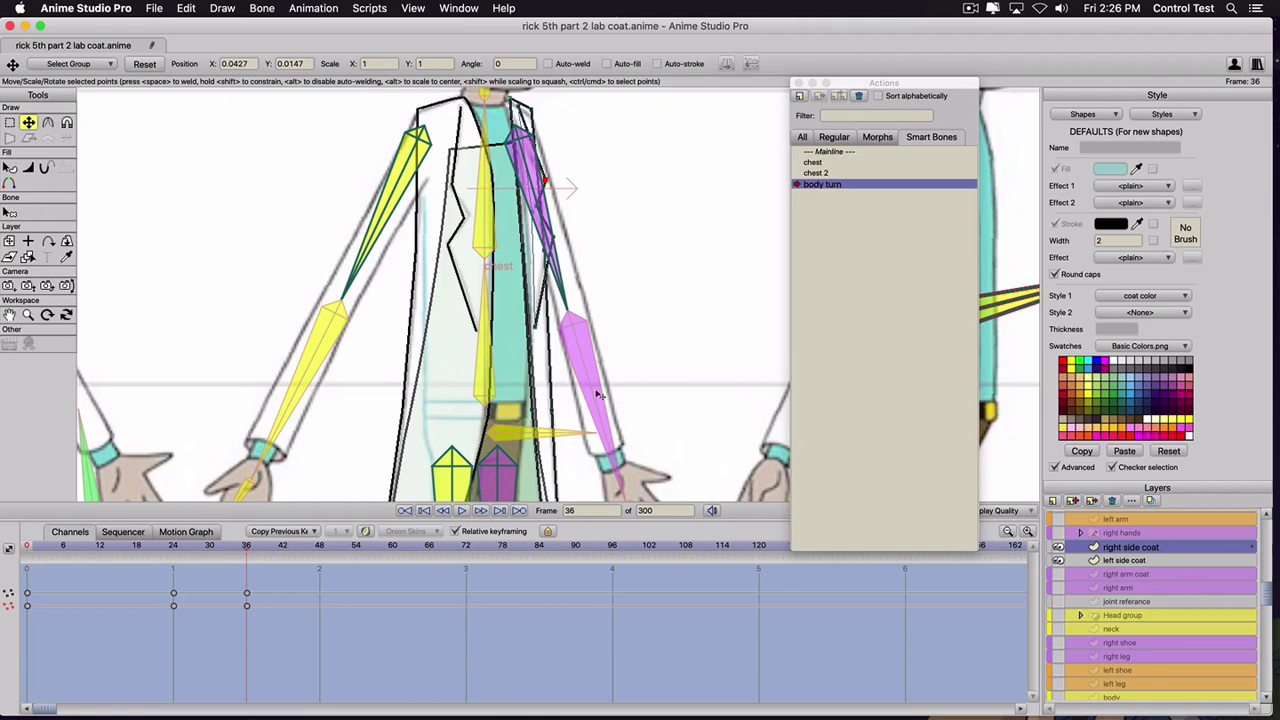
- Go to frame 48 and shift the Rick Sanchez.jpg reference layer sideways until the side-view pose lies under the rig
scroll(597, 395, "down", 5)
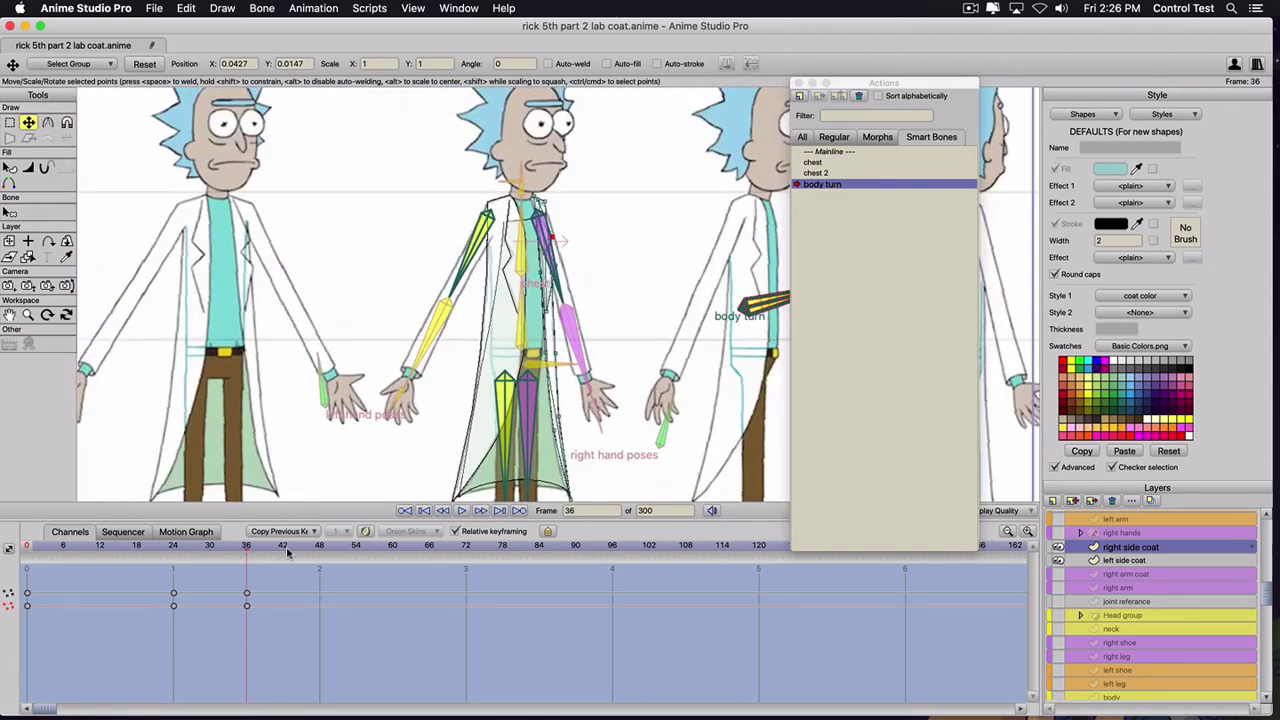
left_click(320, 548)
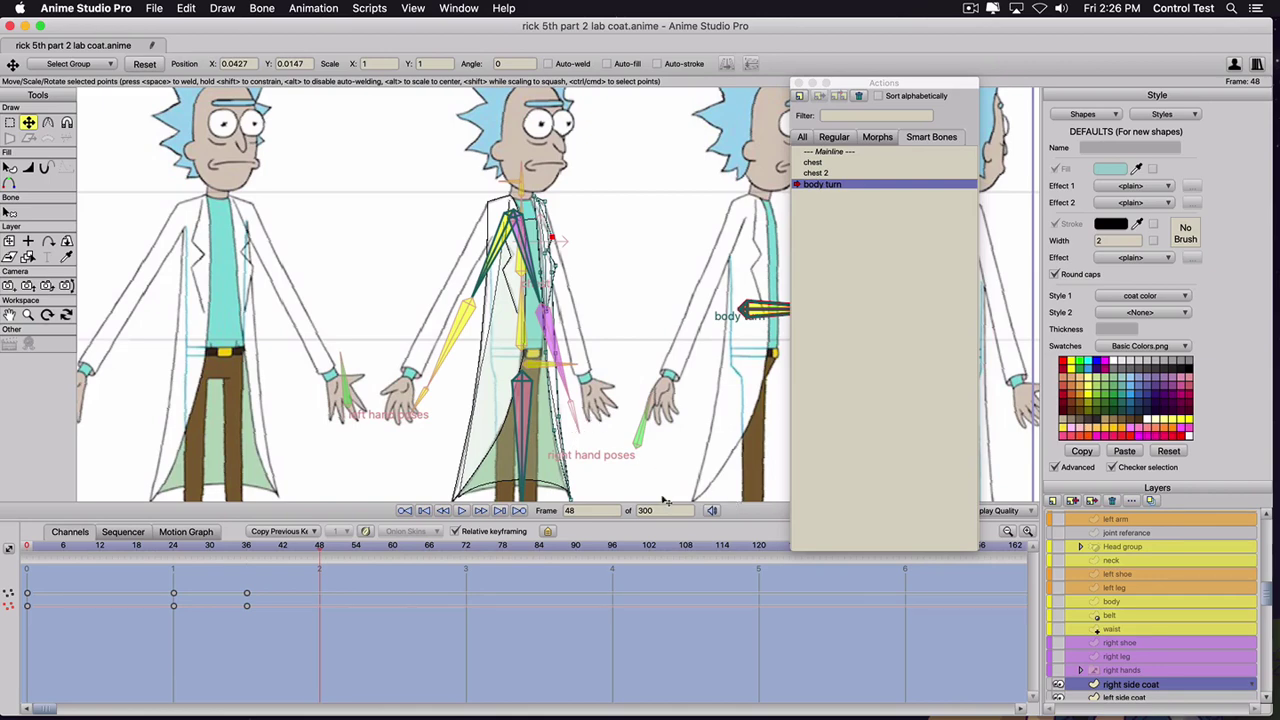
scroll(701, 400, "down", 3)
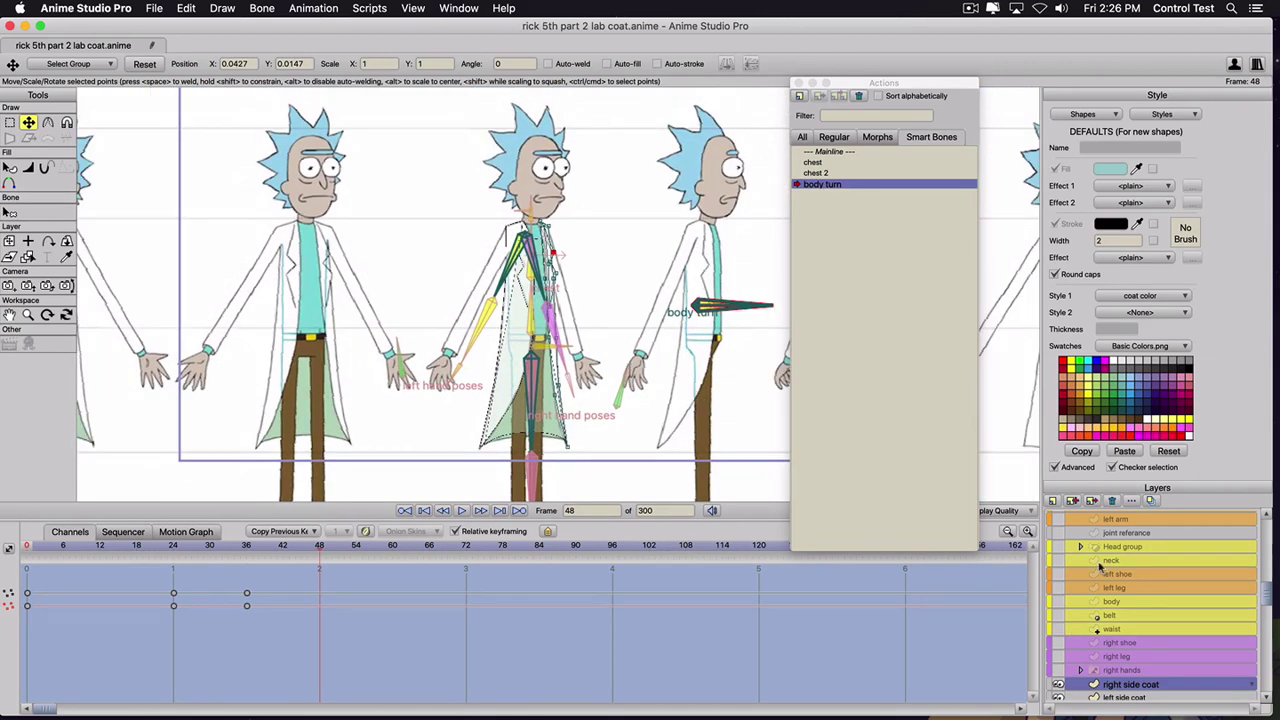
scroll(1100, 566, "down", 3)
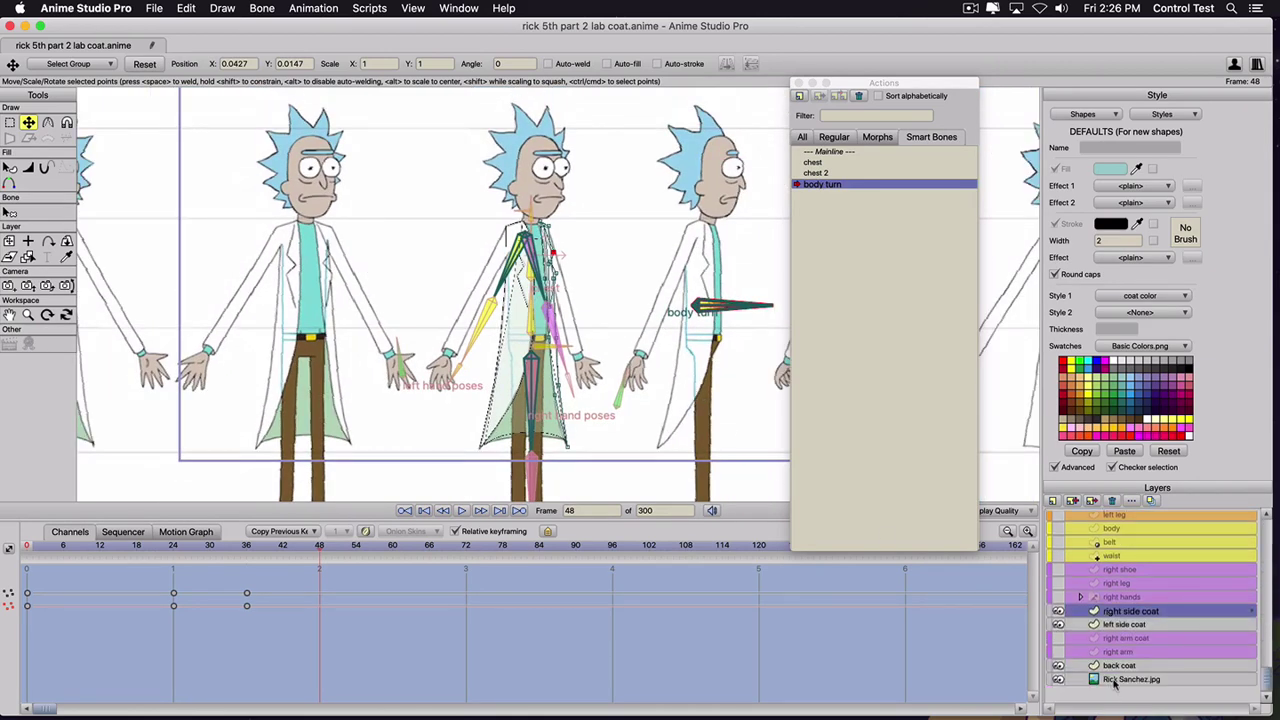
left_click(1115, 680)
left_click_drag(708, 408, 549, 410)
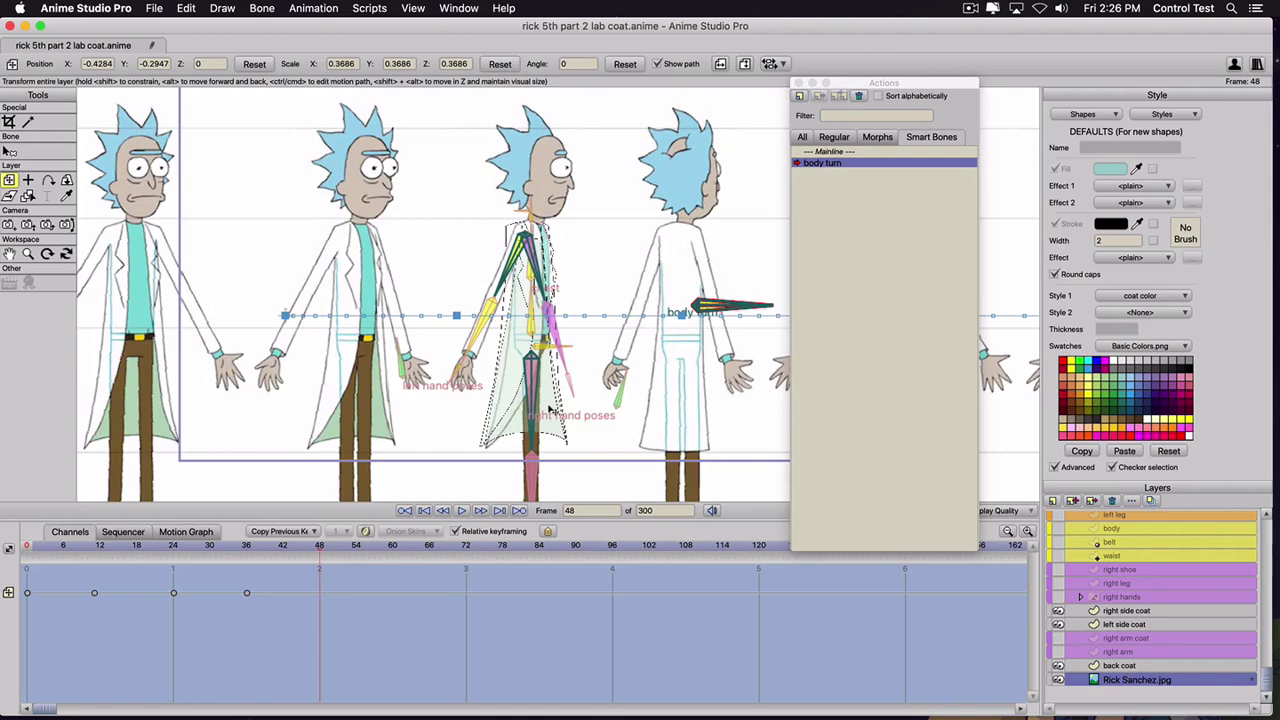
- Move both upper arm bones of the Rick Sanchez bone layer onto the side-view reference's visible arm at frame 48
scroll(548, 409, "up", 3)
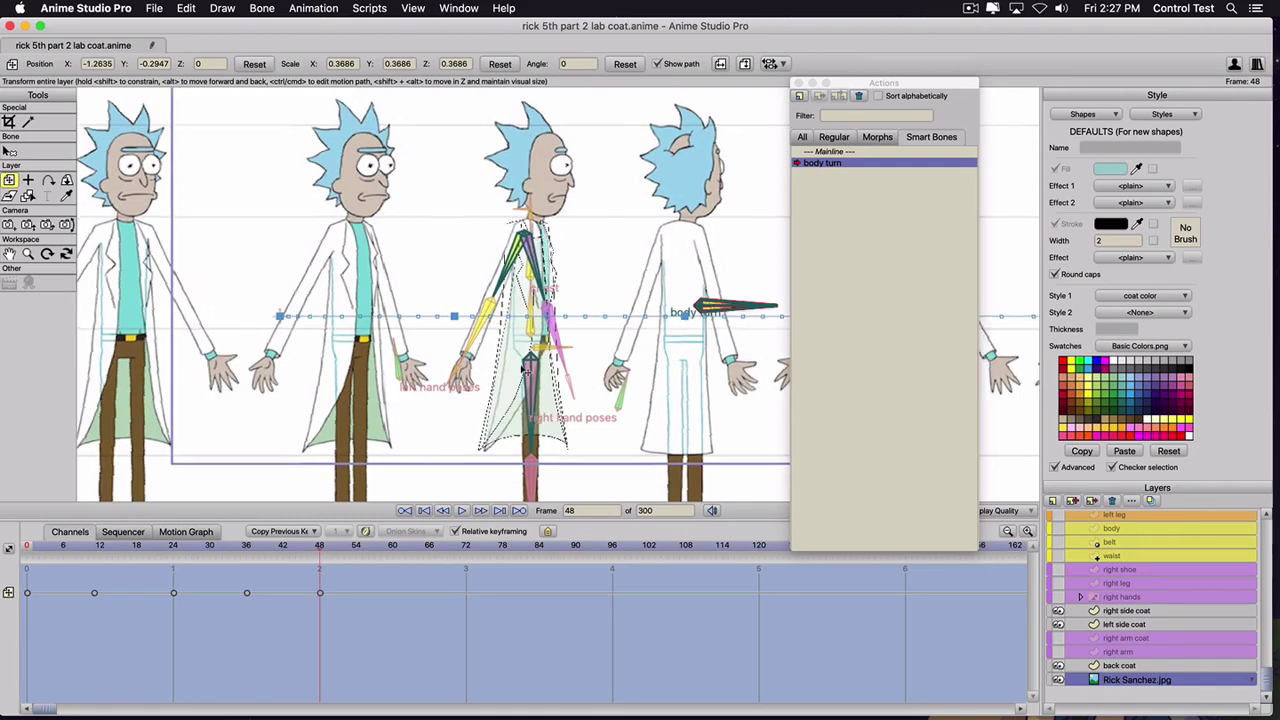
scroll(510, 240, "up", 5)
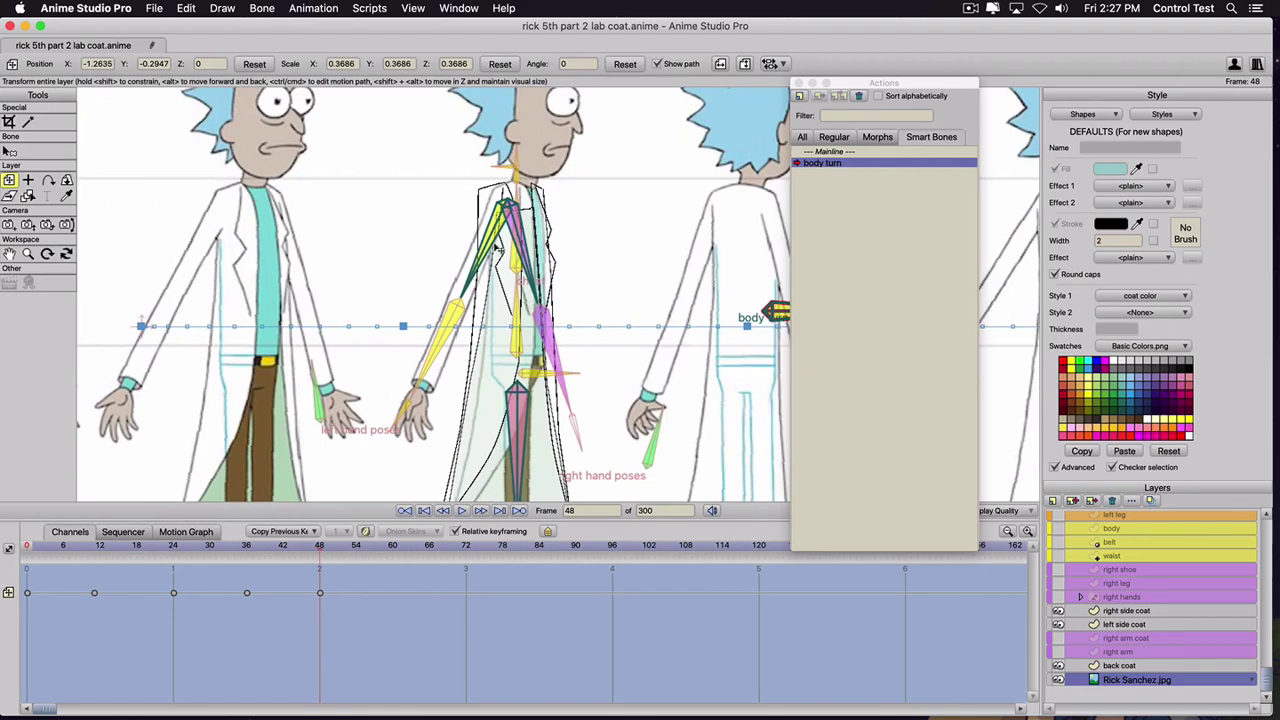
scroll(1100, 542, "up", 5)
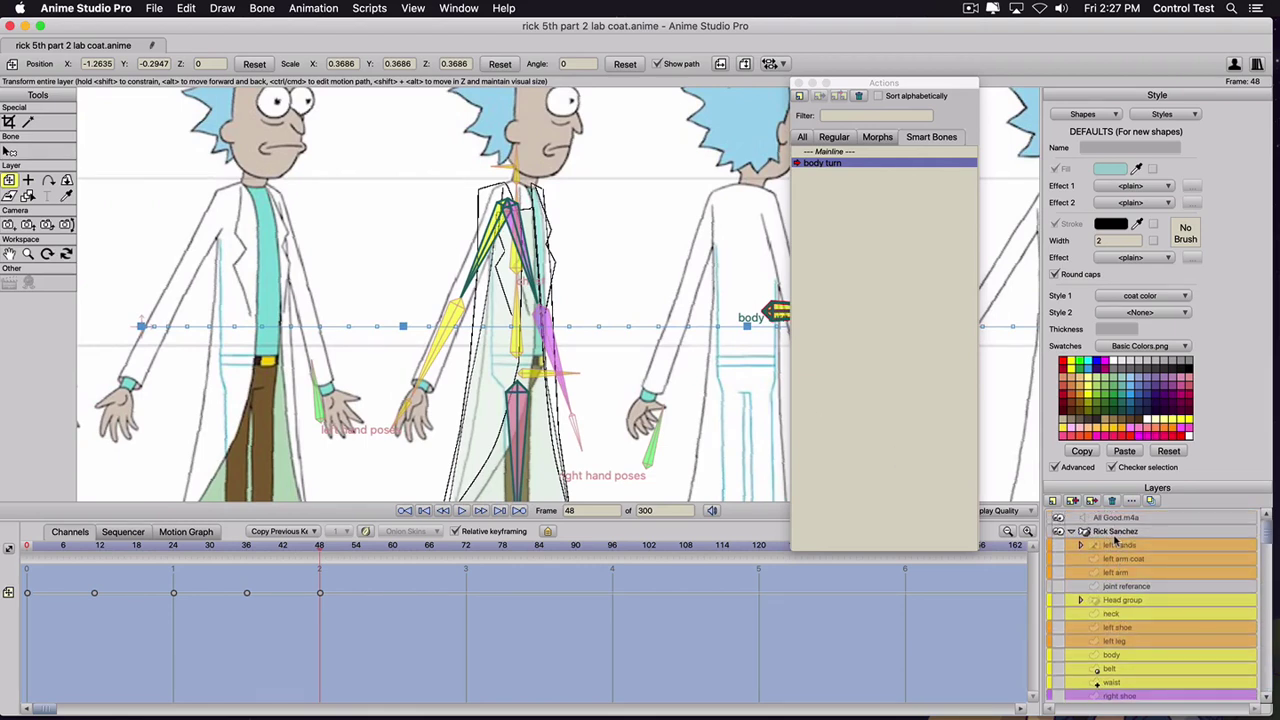
left_click(1119, 531)
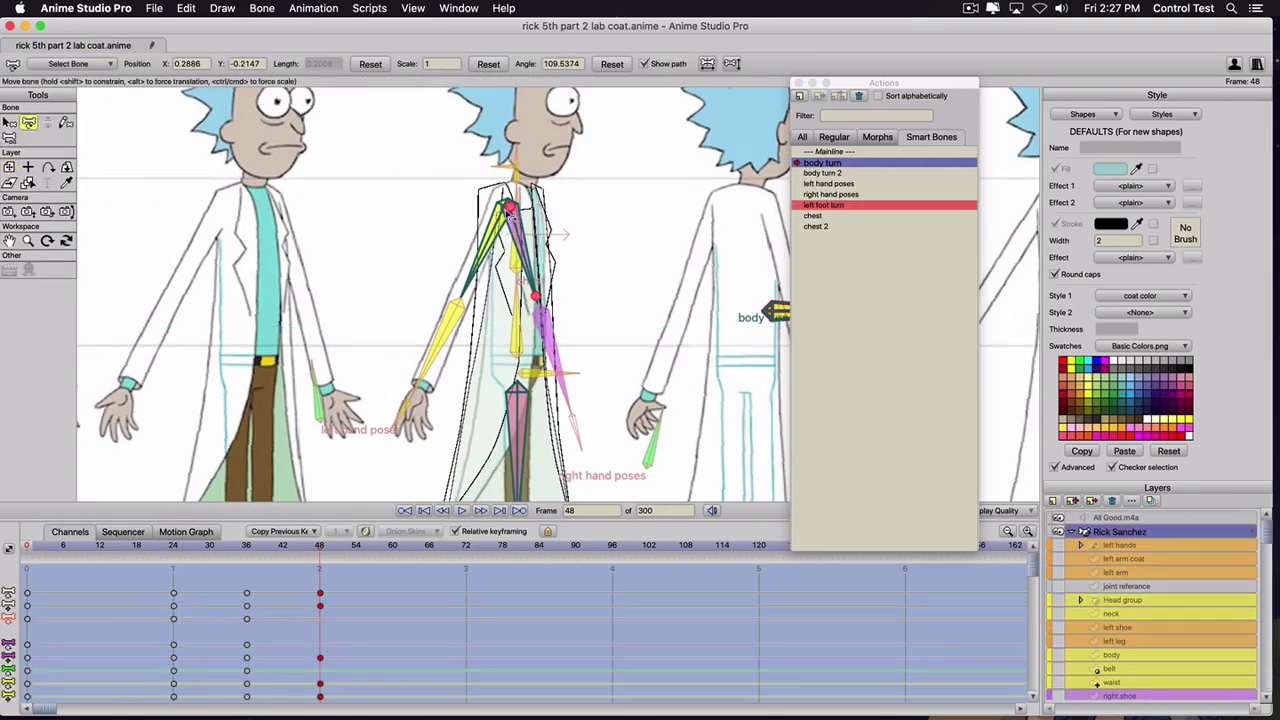
left_click_drag(510, 209, 478, 252)
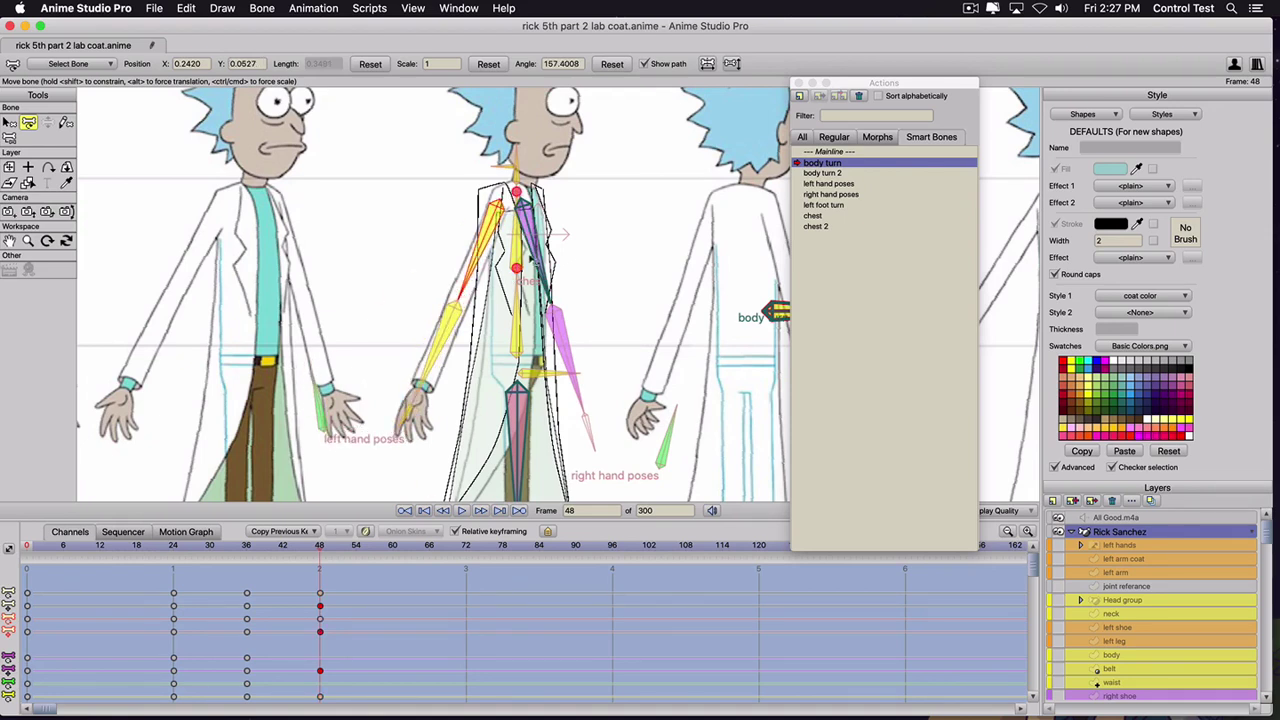
left_click(536, 220)
left_click_drag(523, 205, 487, 260)
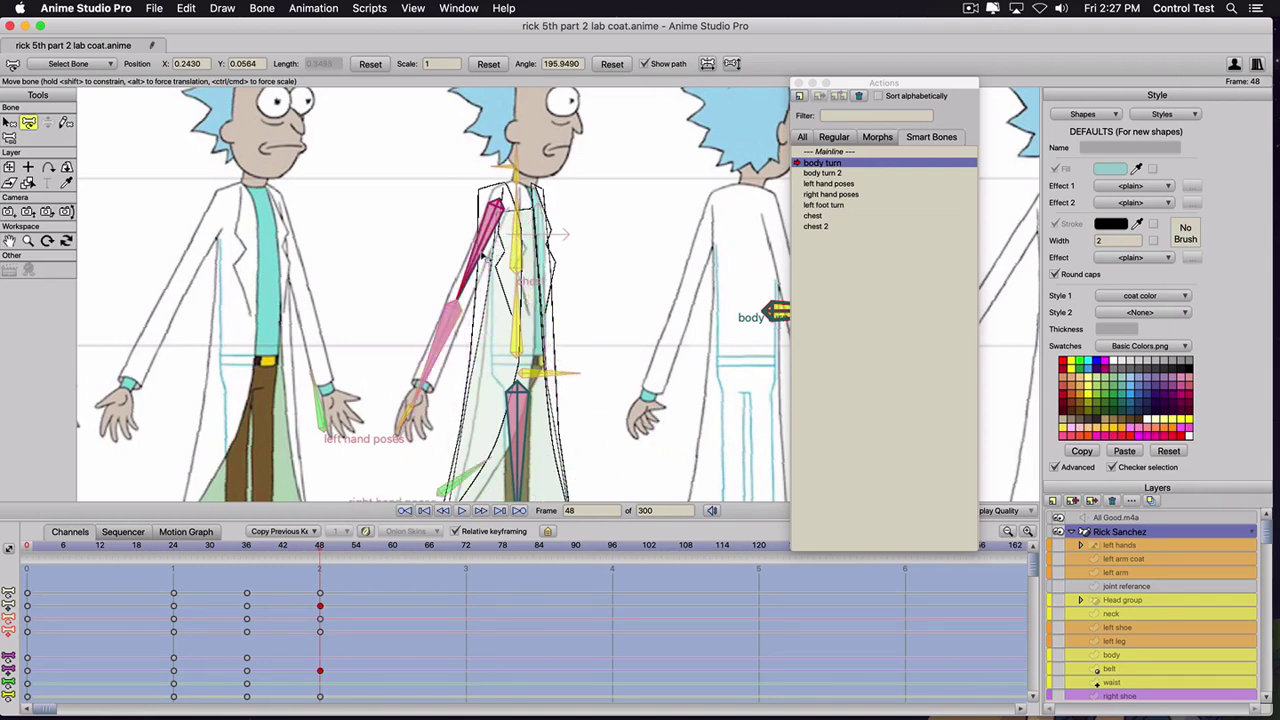
- Hide the right side coat layer at frame 48
scroll(522, 312, "down", 3)
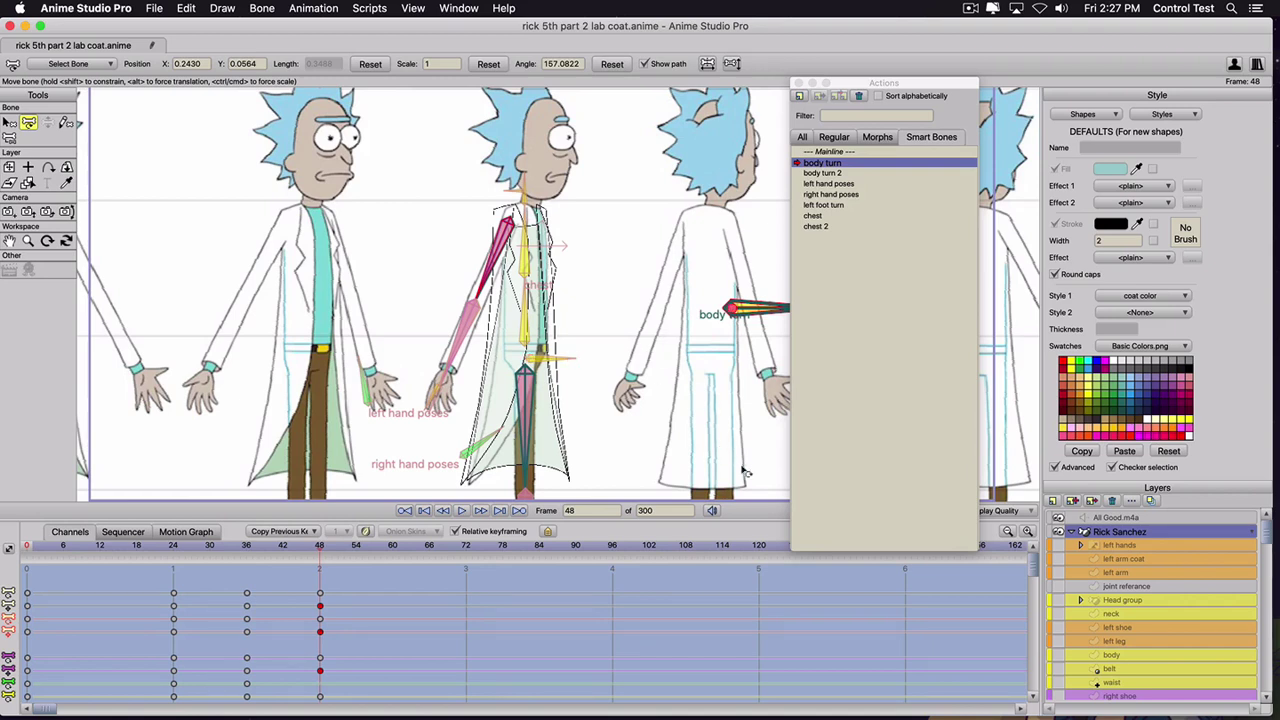
scroll(1130, 578, "down", 6)
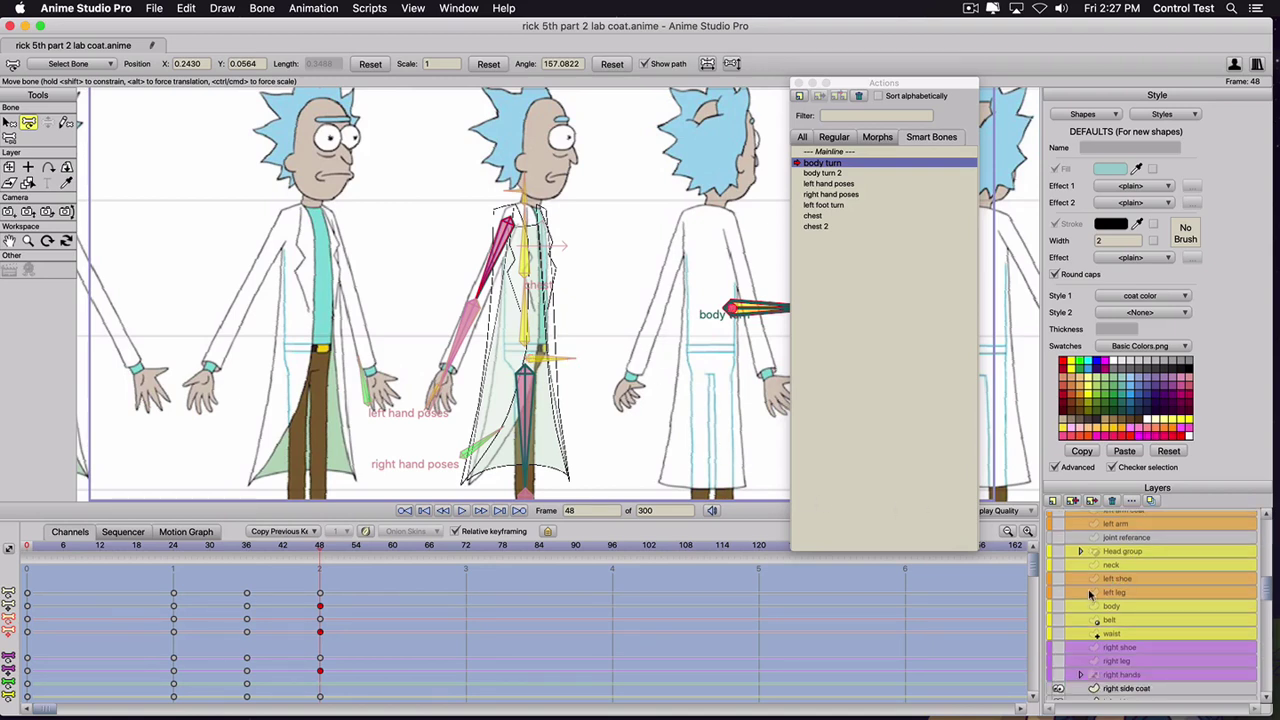
left_click(1058, 616)
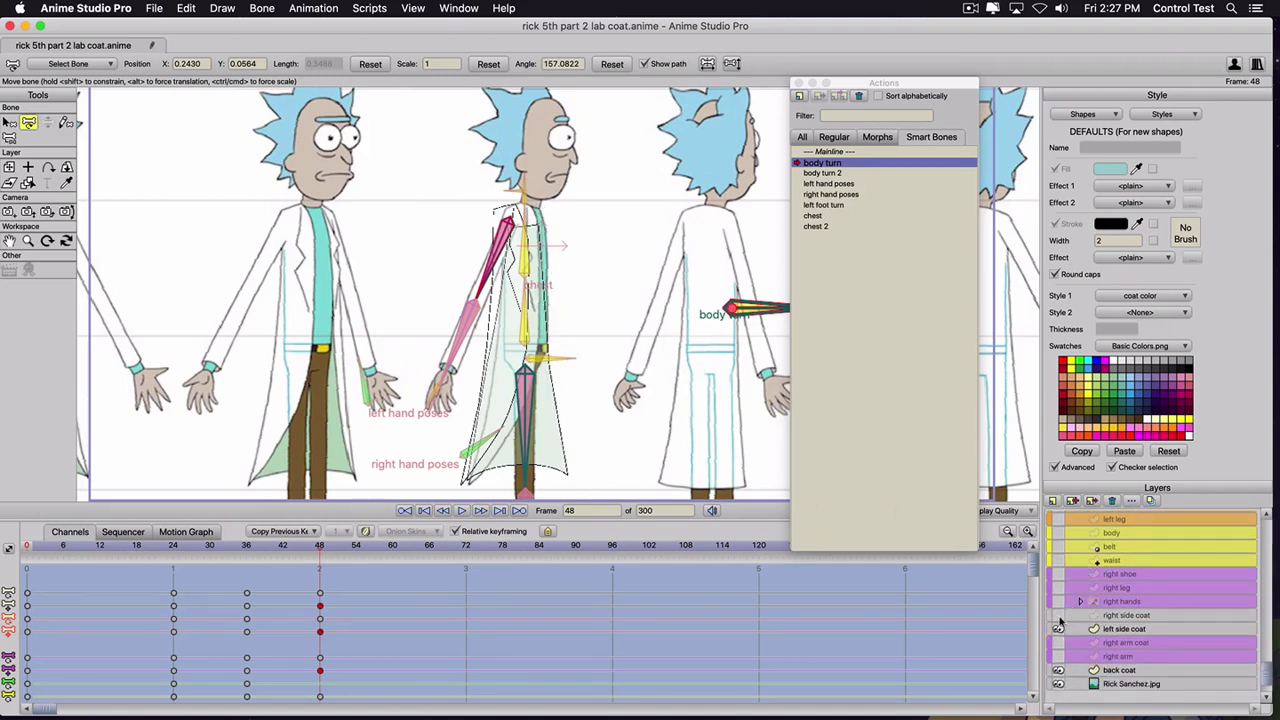
- Fit the left side coat's hem corner and front edge points to the side-view reference at frame 48
left_click(1097, 628)
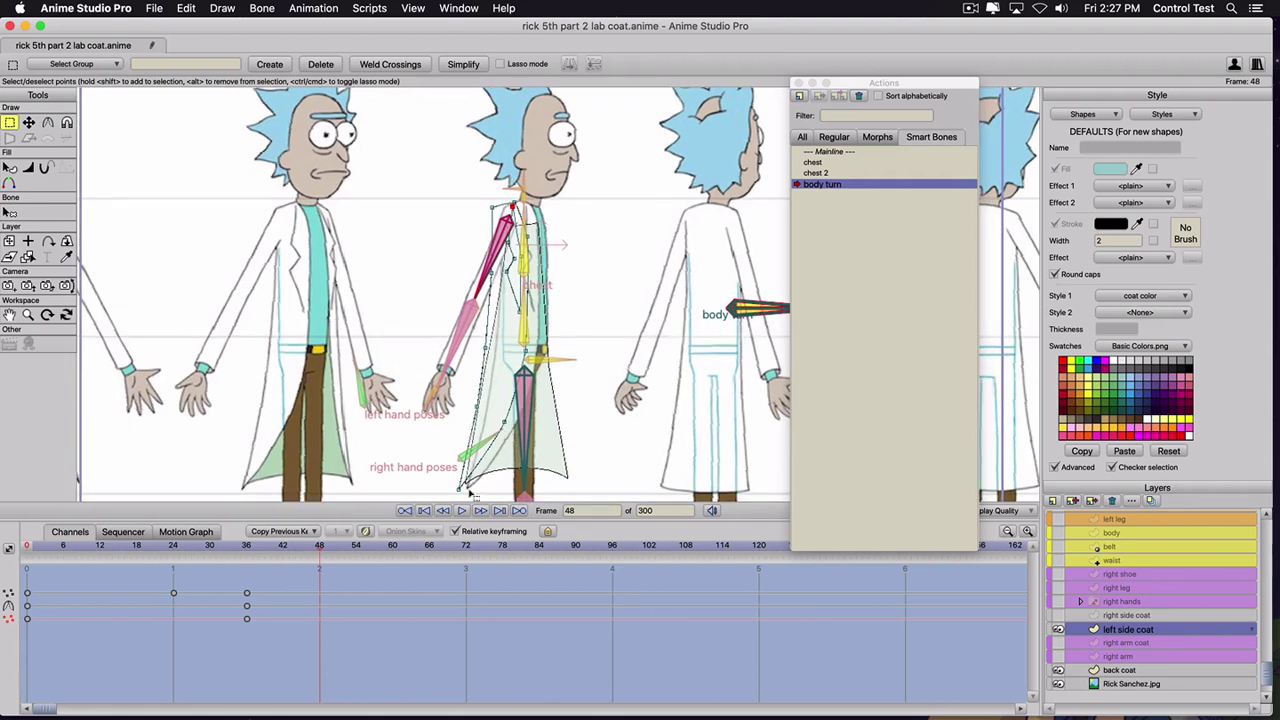
key("t")
left_click_drag(460, 490, 468, 491)
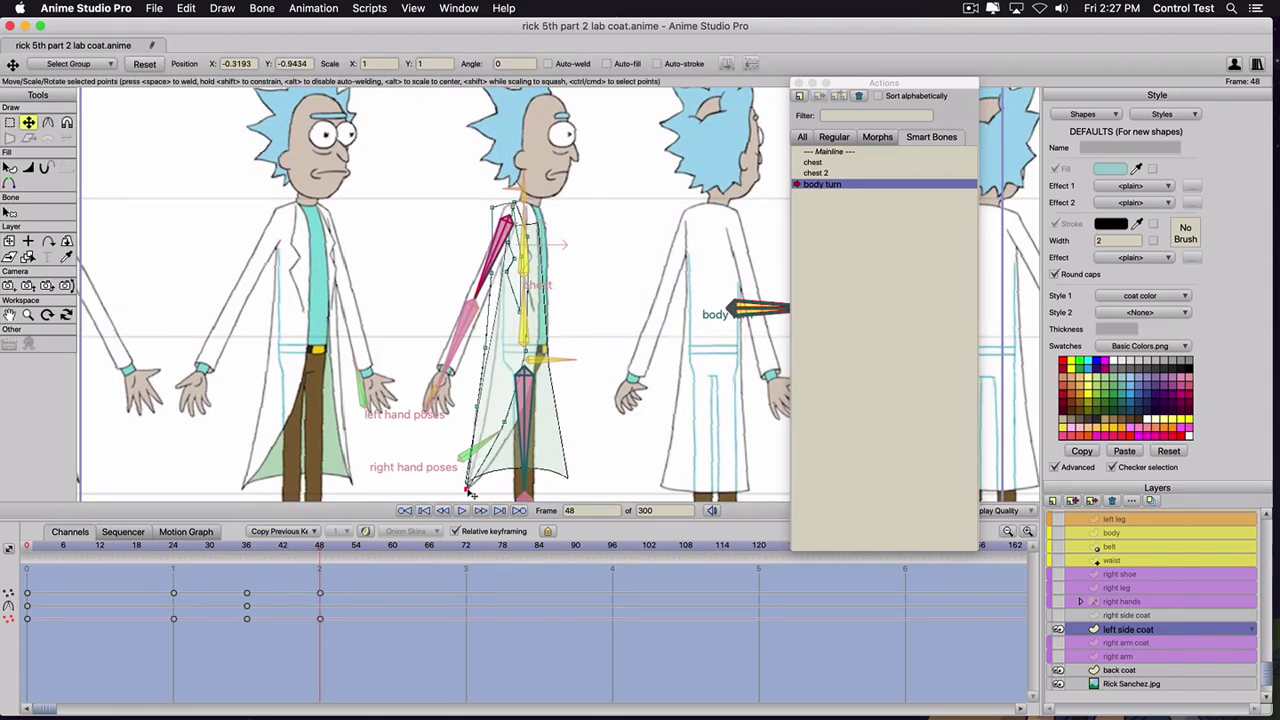
left_click(516, 423)
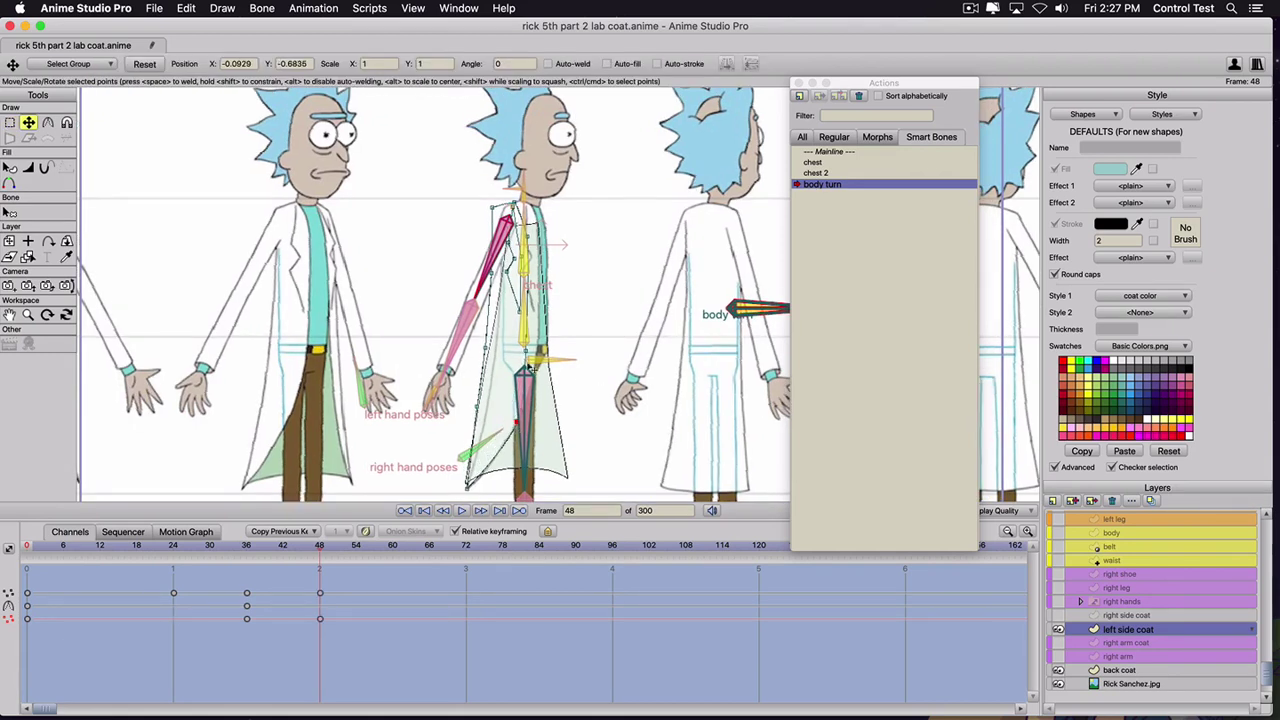
left_click(537, 351)
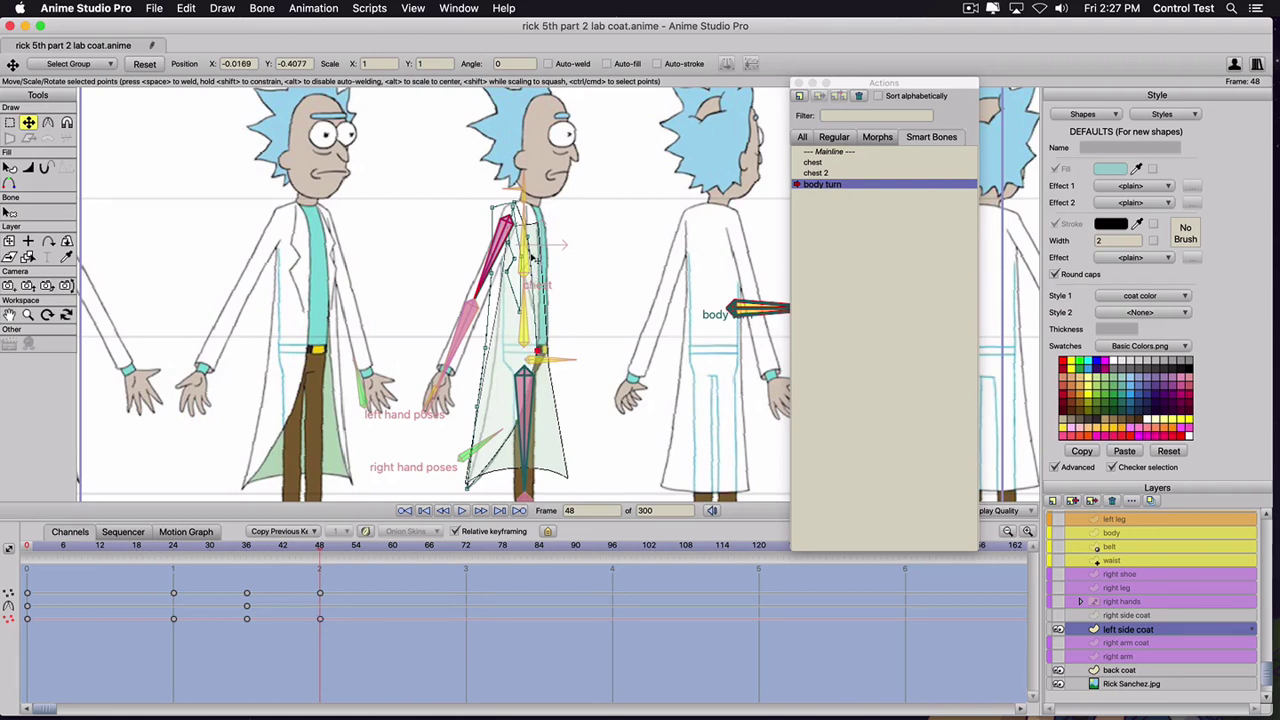
left_click(536, 236)
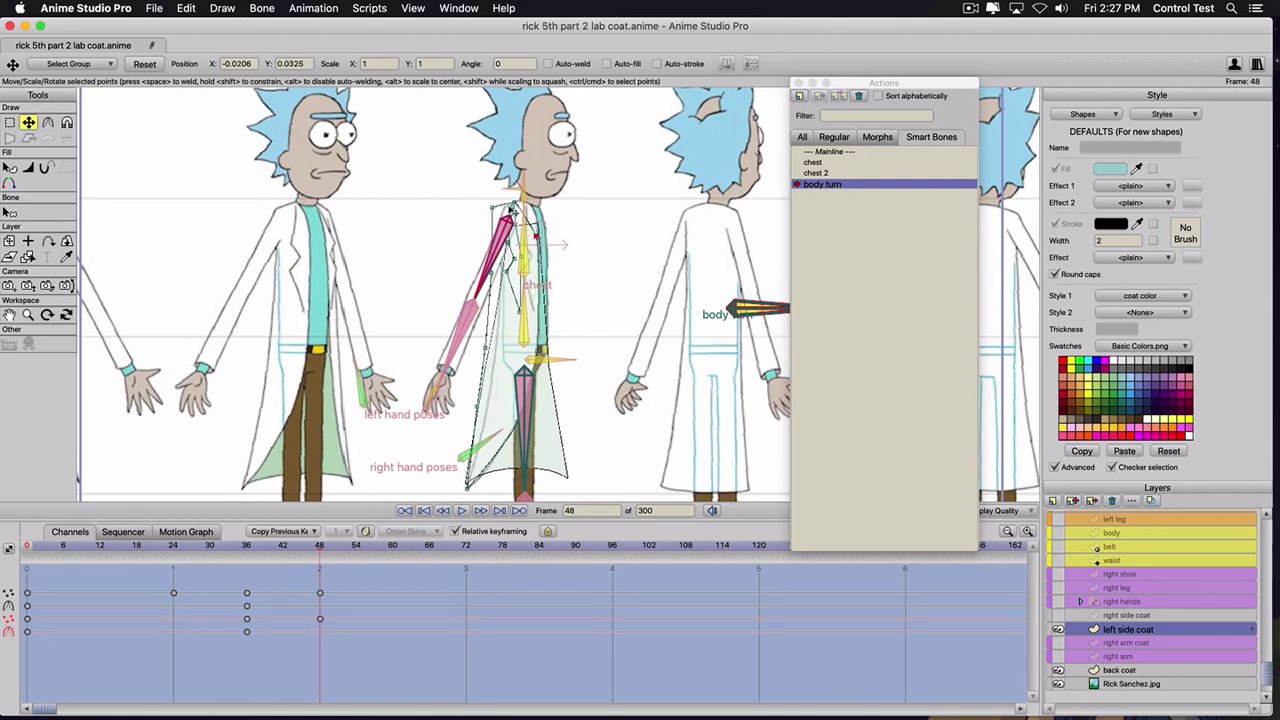
- Reposition the left side coat's shoulder and back edge points along the side-view reference at frame 48
left_click(508, 210)
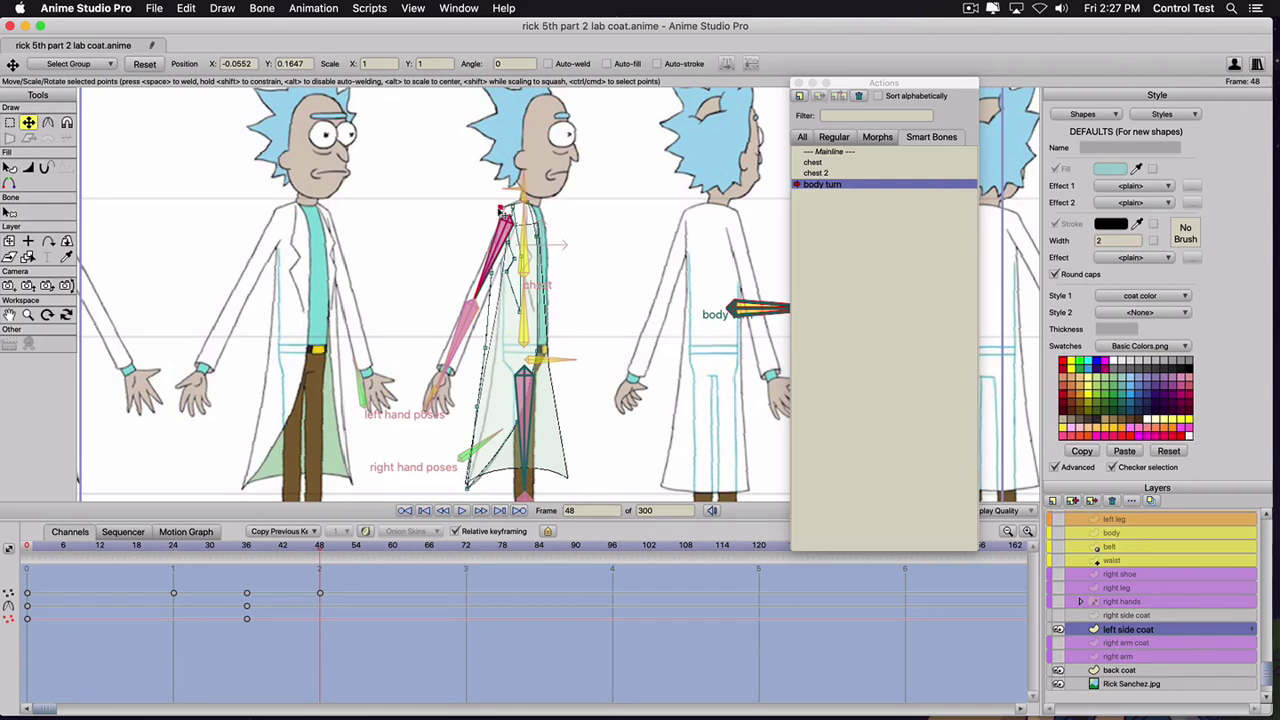
left_click(482, 352)
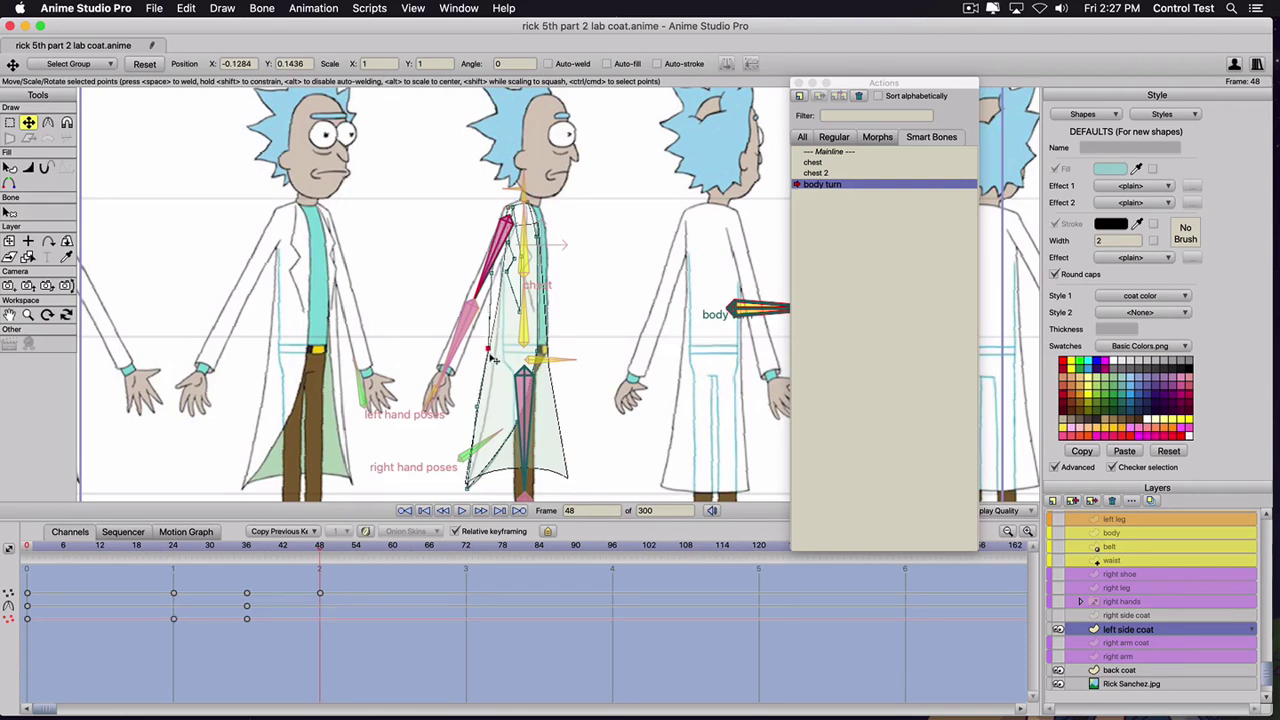
left_click_drag(484, 356, 498, 361)
left_click_drag(479, 409, 487, 415)
left_click_drag(492, 273, 502, 276)
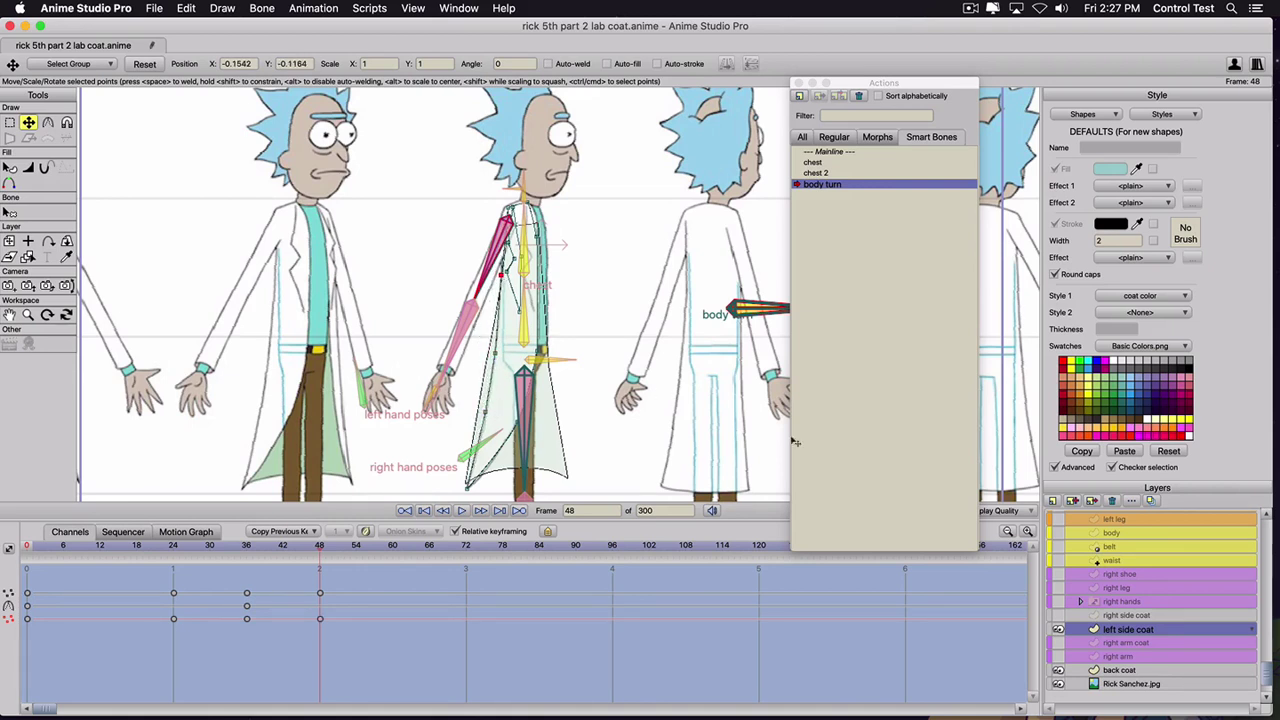
- Fit the back coat's hem, waist and shoulder points to the side-view reference at frame 48
left_click(1110, 668)
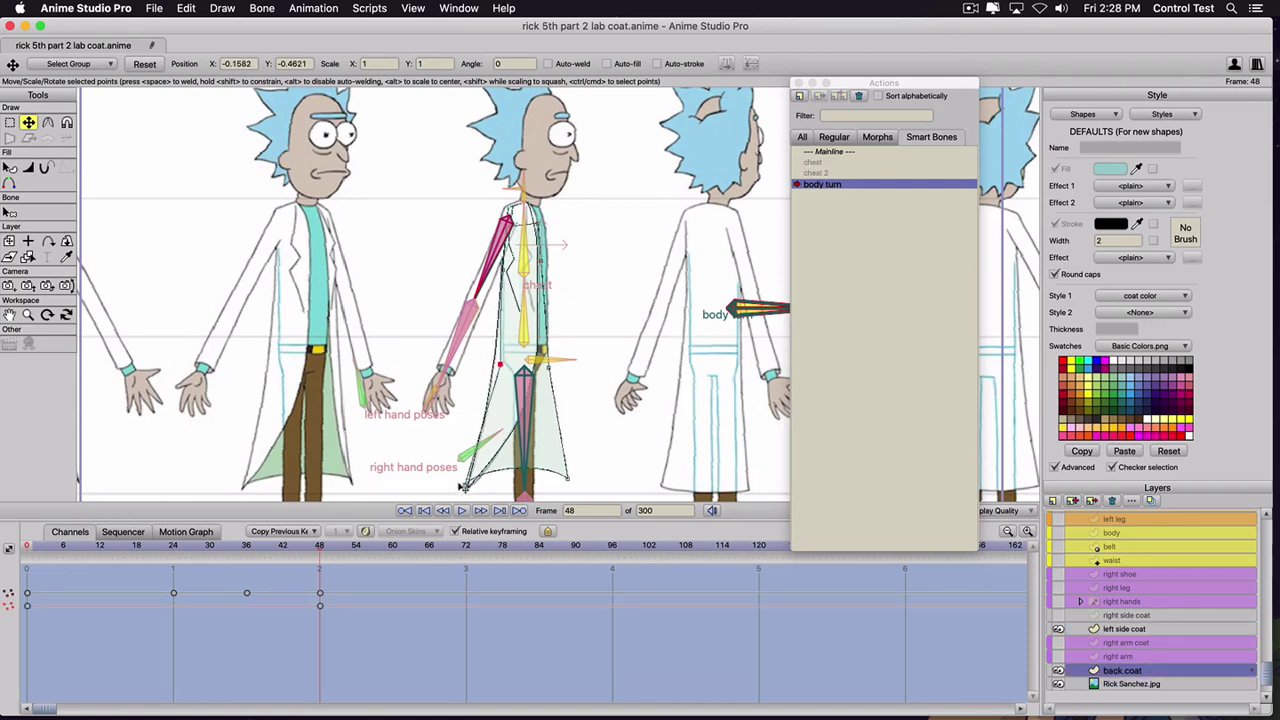
left_click_drag(569, 482, 515, 448)
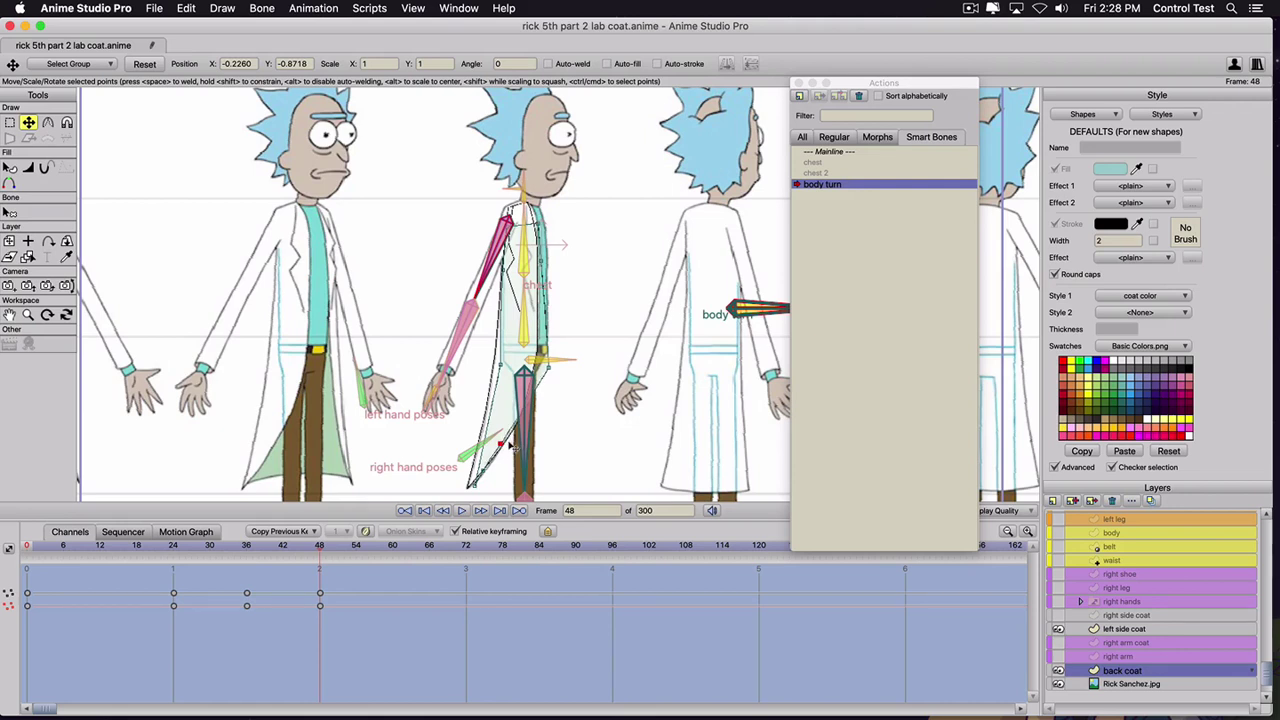
left_click_drag(558, 371, 542, 369)
left_click_drag(551, 264, 535, 226)
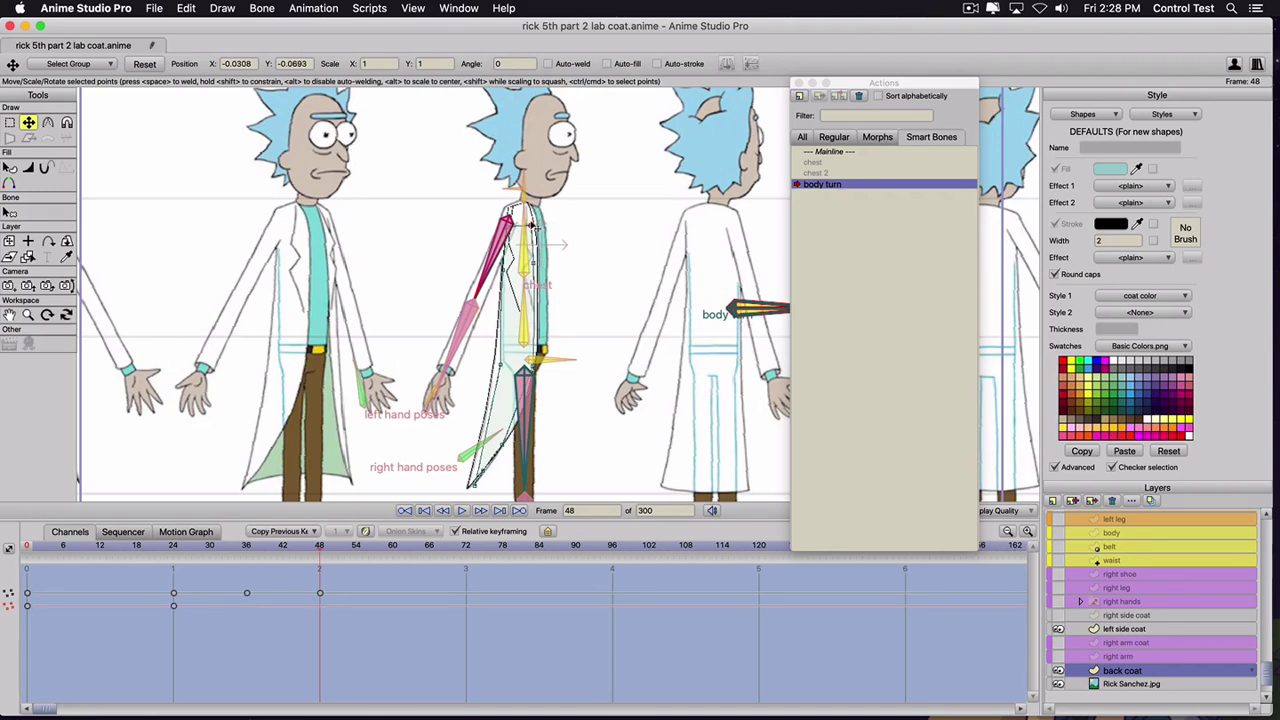
key("super+a")
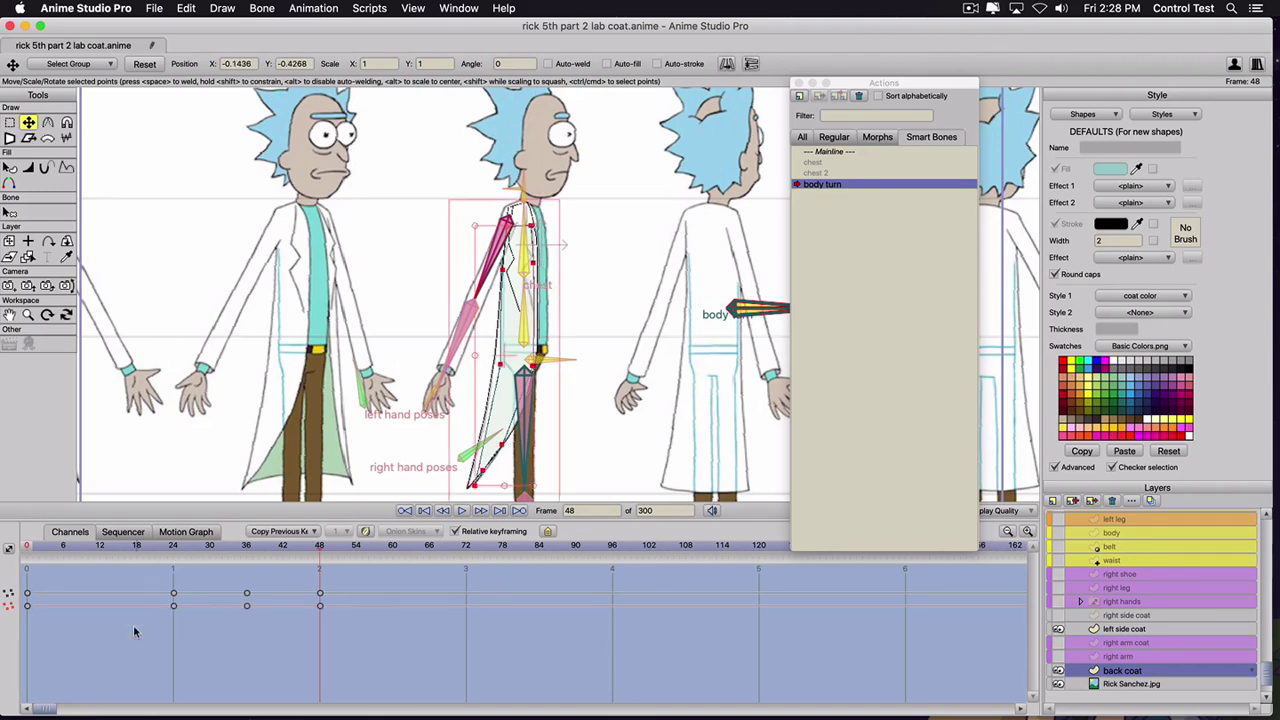
- Make the waist layer visible at frame 24 and select it for editing
left_click(173, 546)
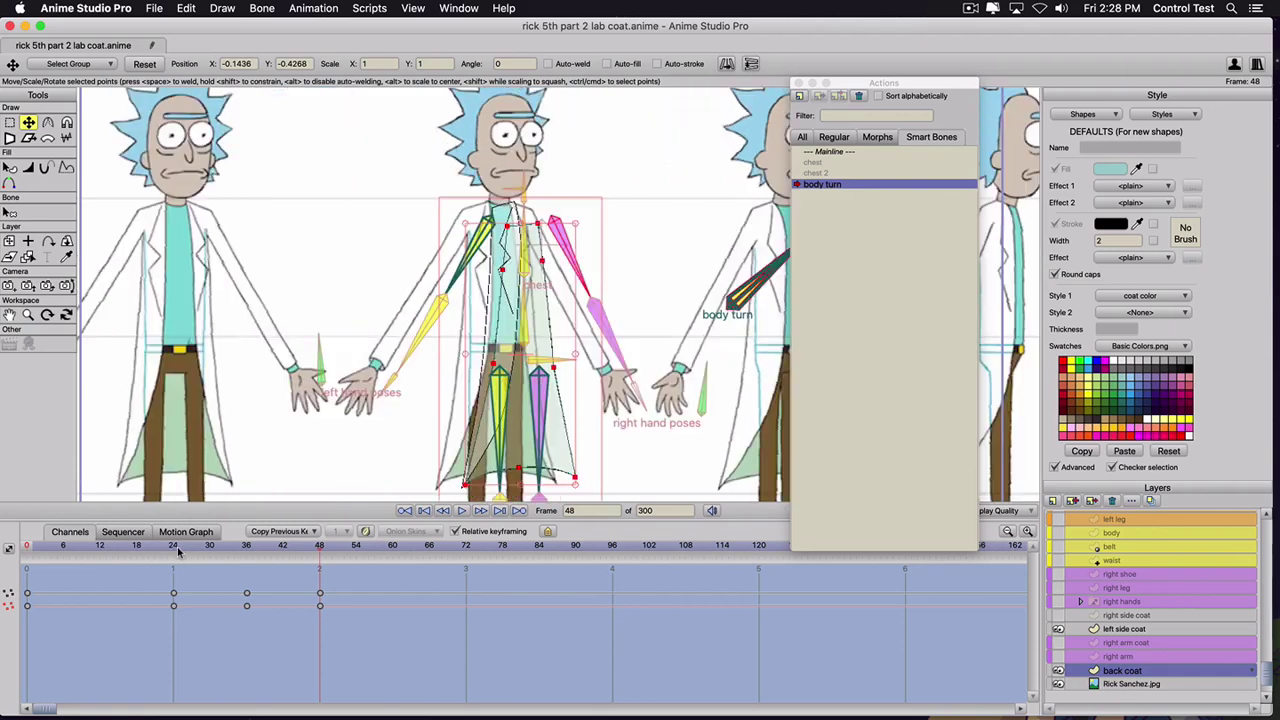
scroll(1059, 561, "up", 3)
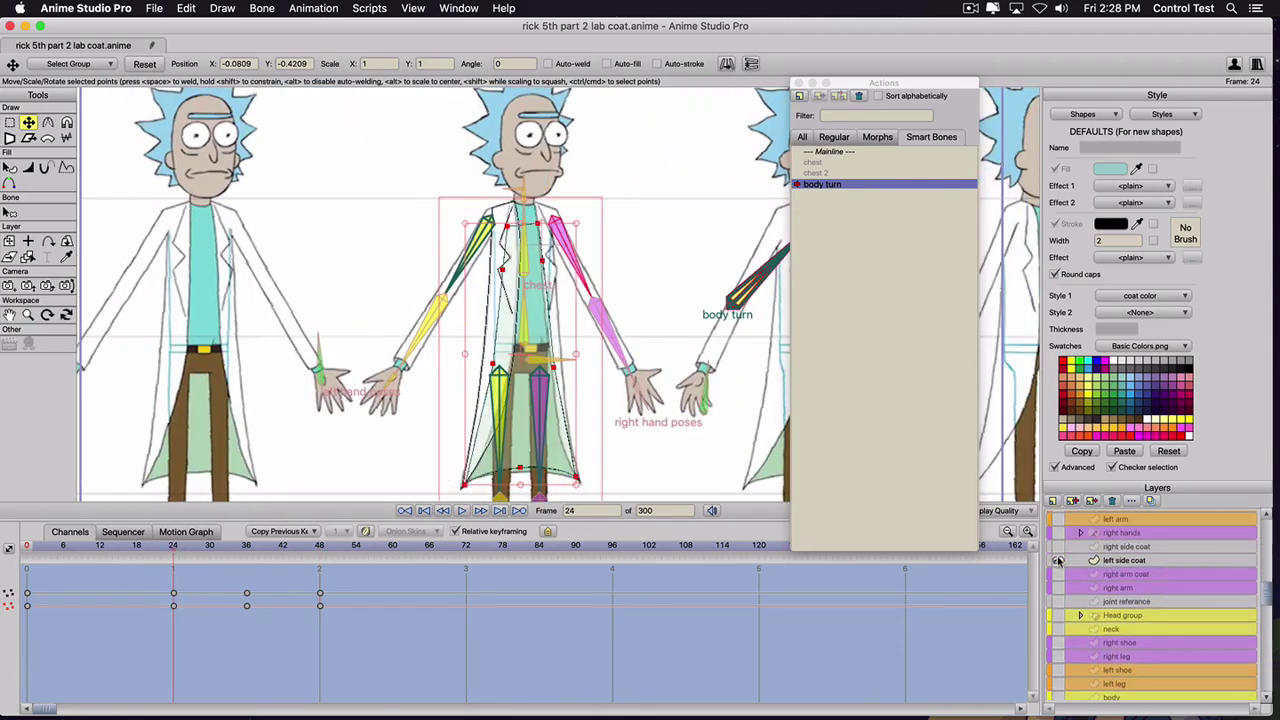
scroll(1059, 561, "down", 5)
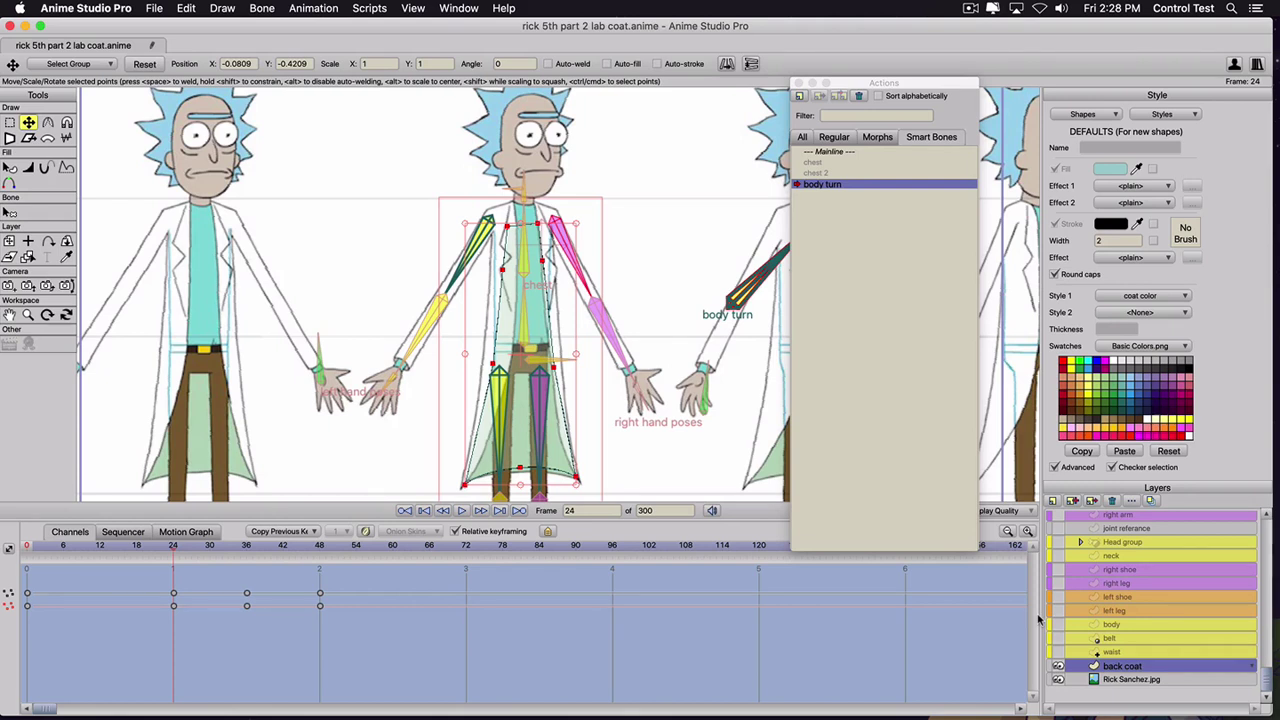
left_click(1059, 652)
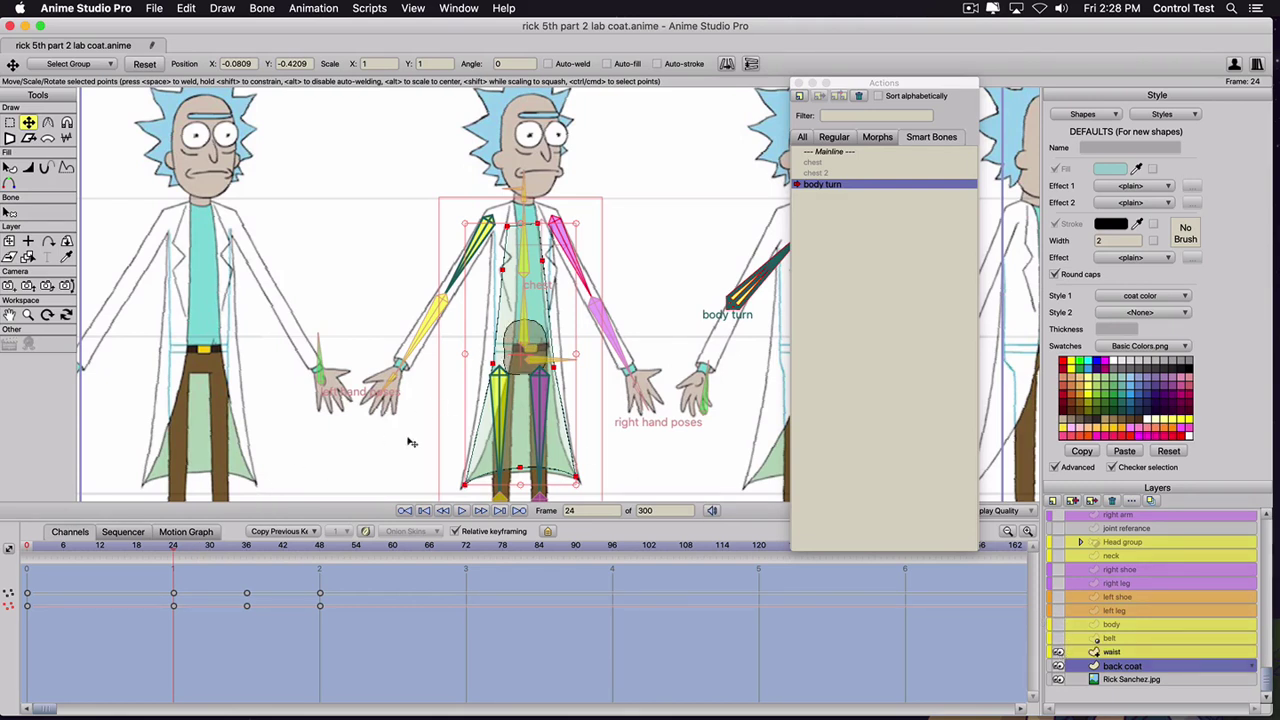
left_click(1120, 652)
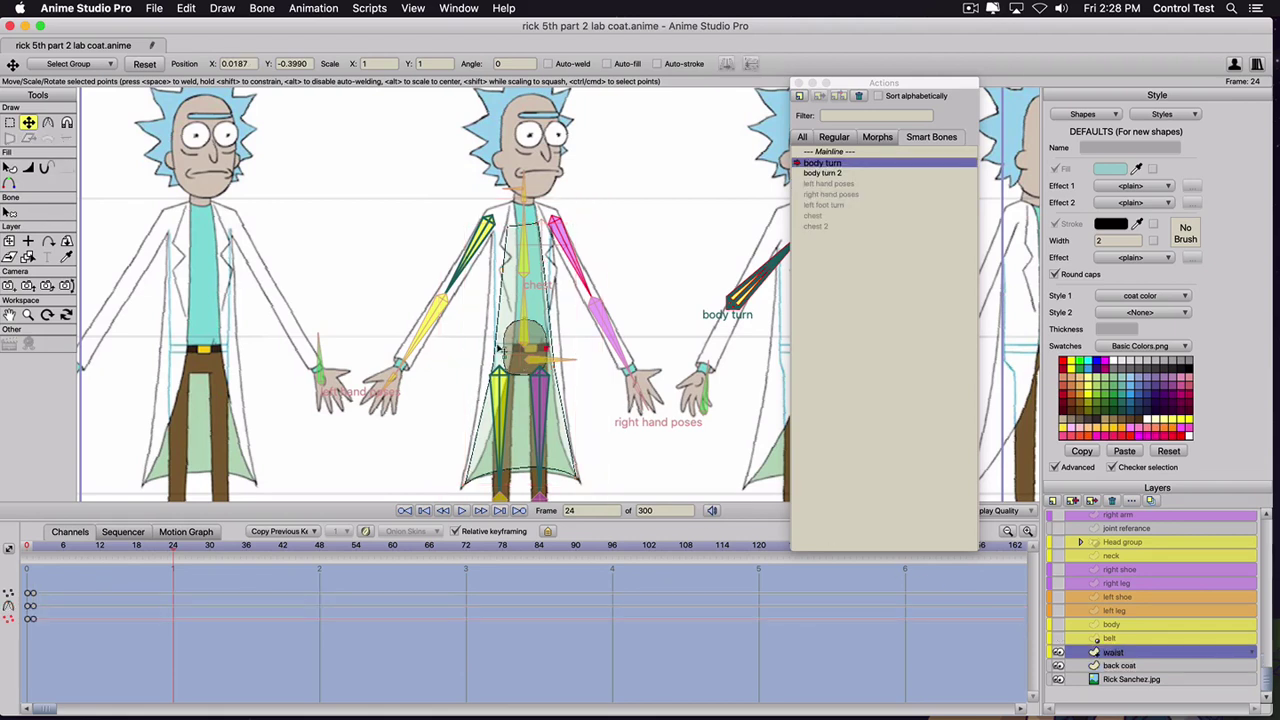
- Shift the entire waist shape slightly sideways to line up with the reference trousers at frame 24
key("super+a")
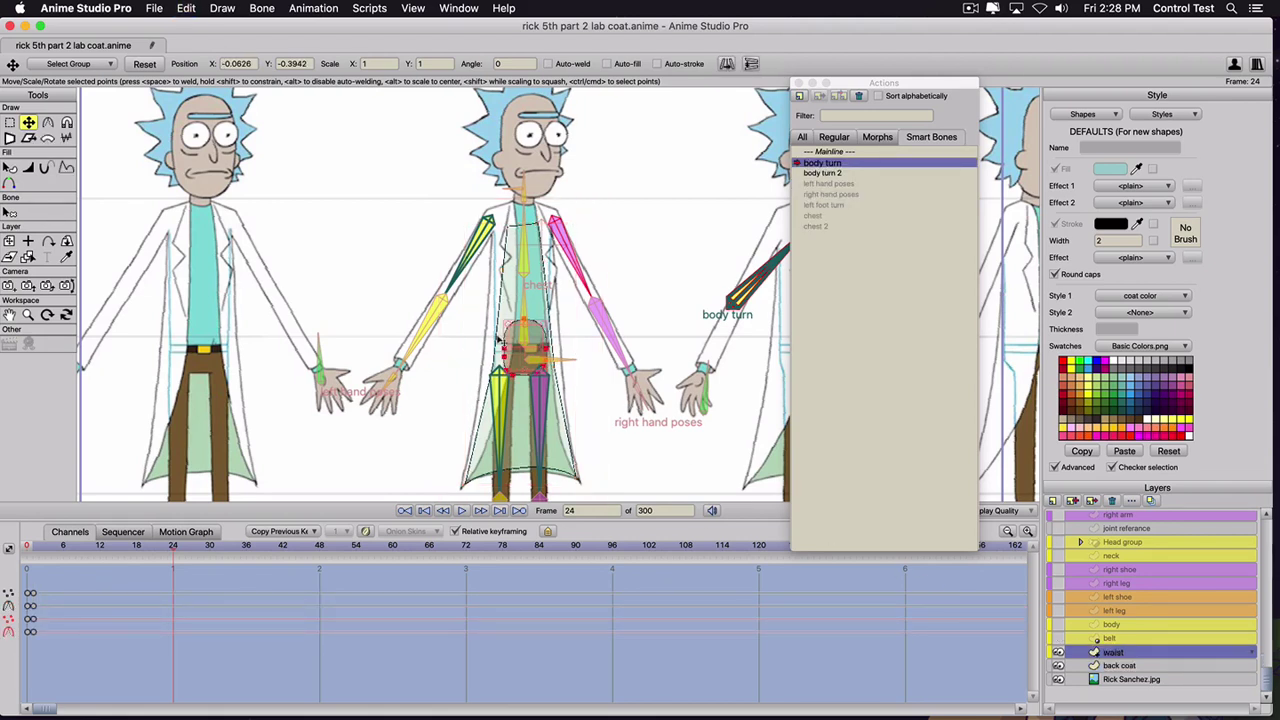
left_click_drag(500, 352, 497, 353)
scroll(533, 350, "up", 5)
scroll(533, 372, "up", 1)
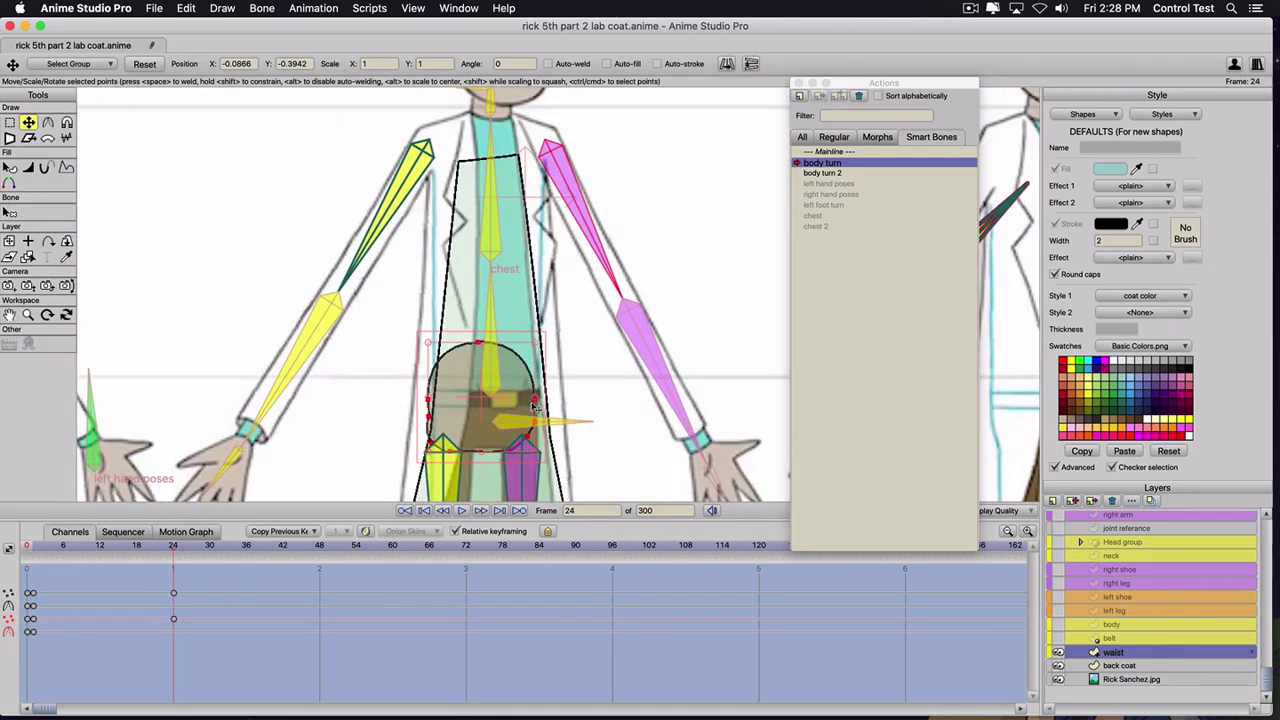
left_click_drag(534, 400, 605, 387)
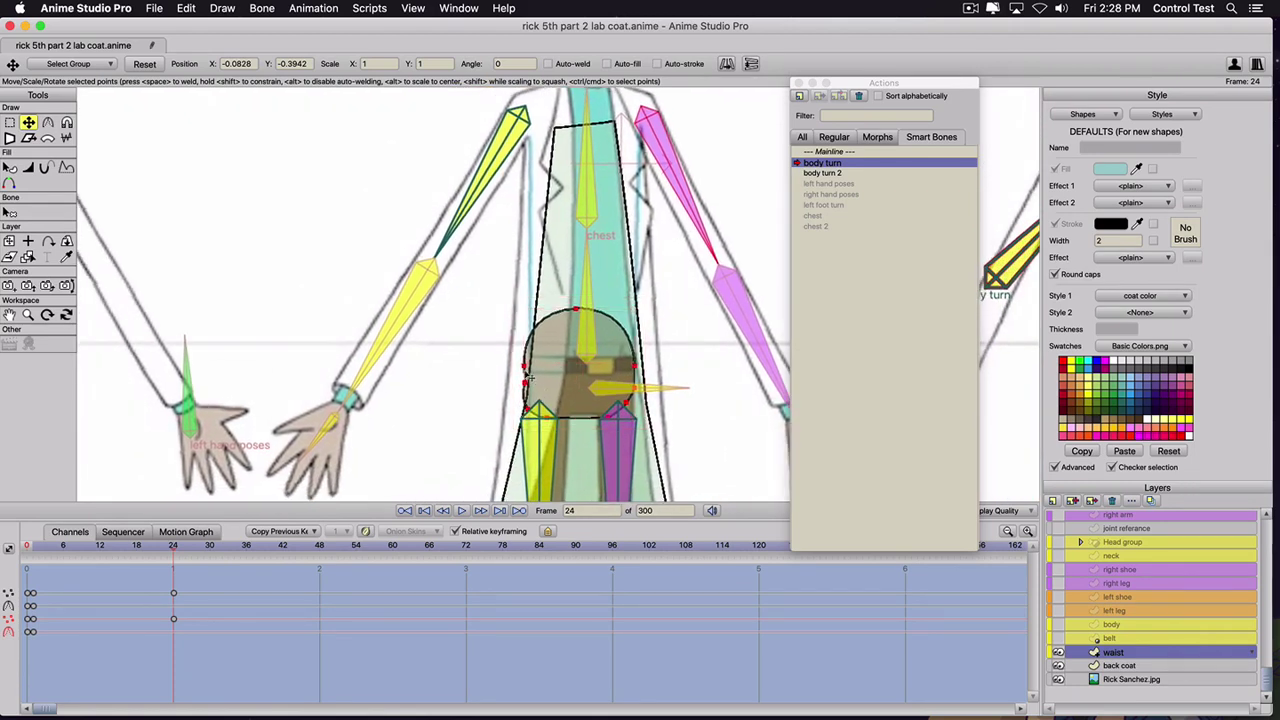
- Hide the back coat layer and pull the waist shape's left edge points inward to fit the reference at frame 24
left_click(526, 385)
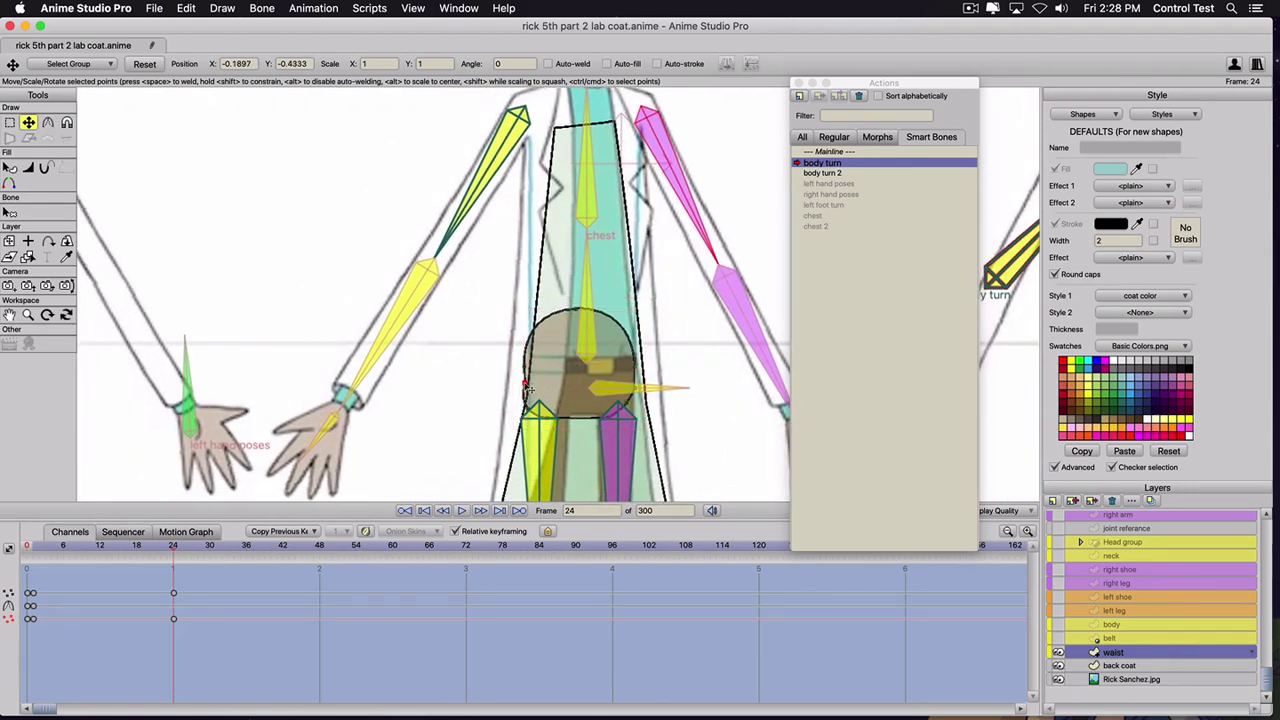
left_click(1059, 665)
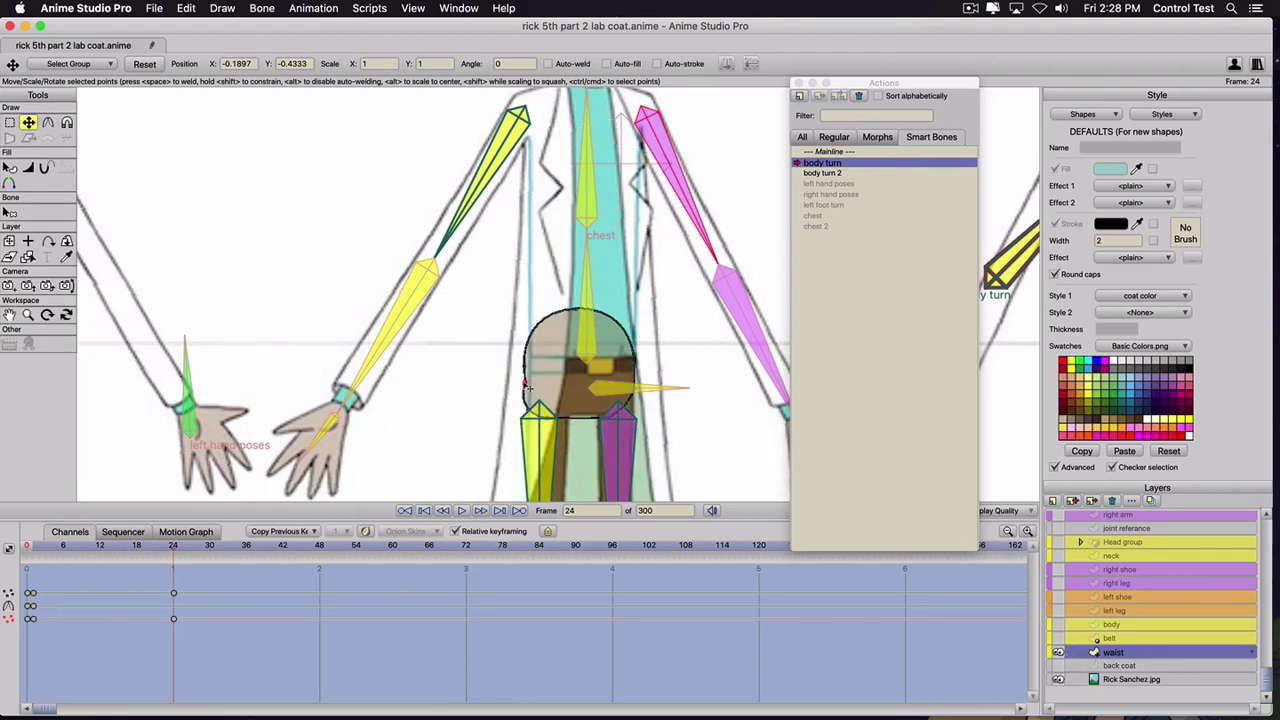
mouse_move(526, 384)
left_mouse_down()
mouse_move(532, 412)
mouse_move(532, 367)
left_mouse_up()
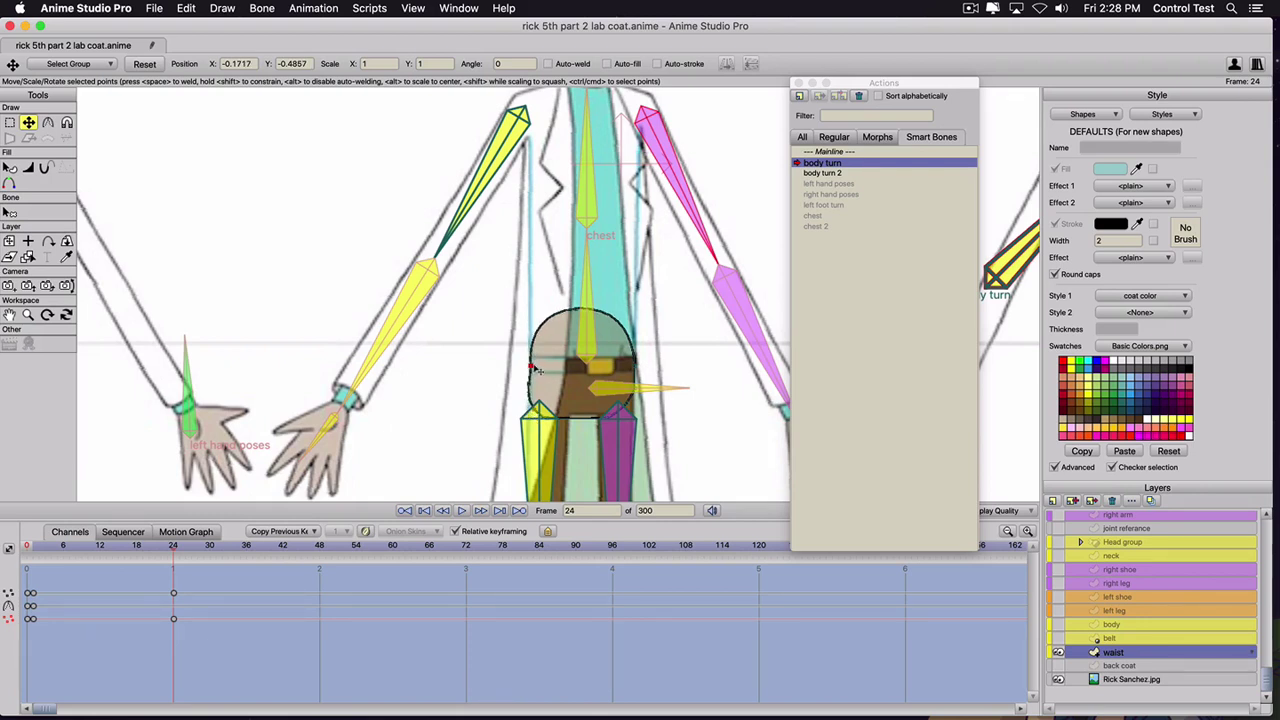
left_click(580, 311)
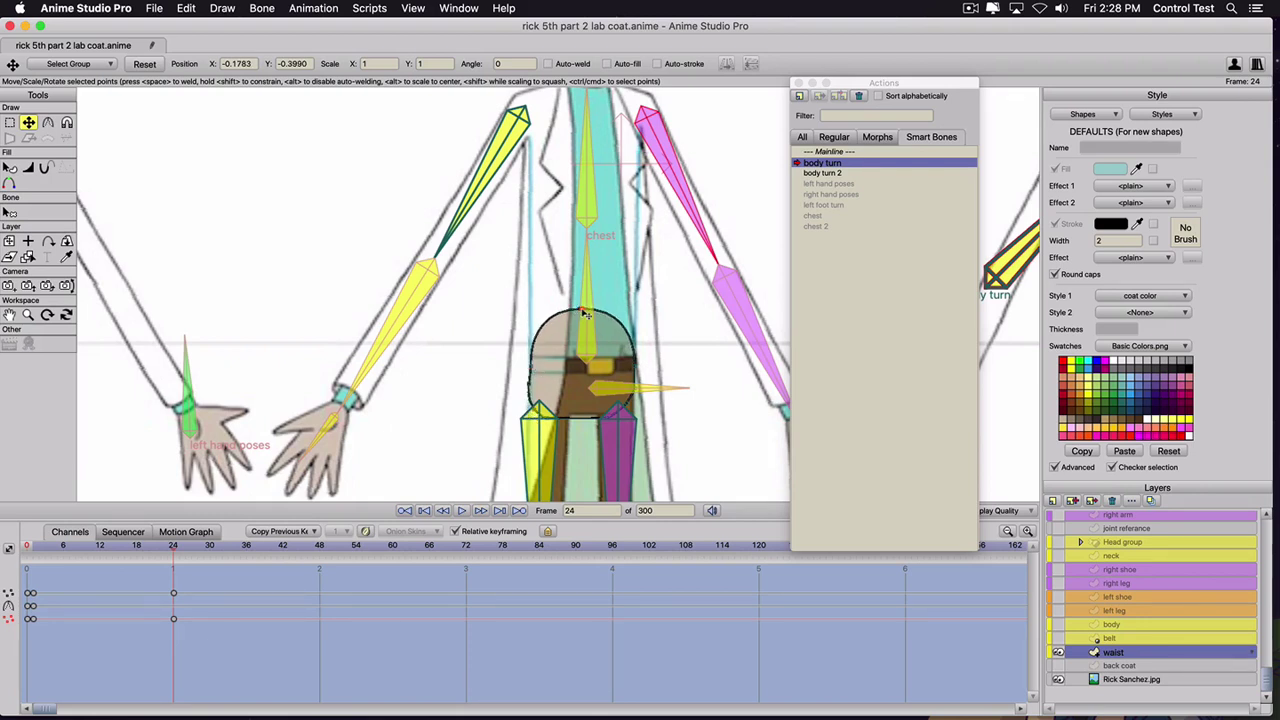
left_click(636, 390)
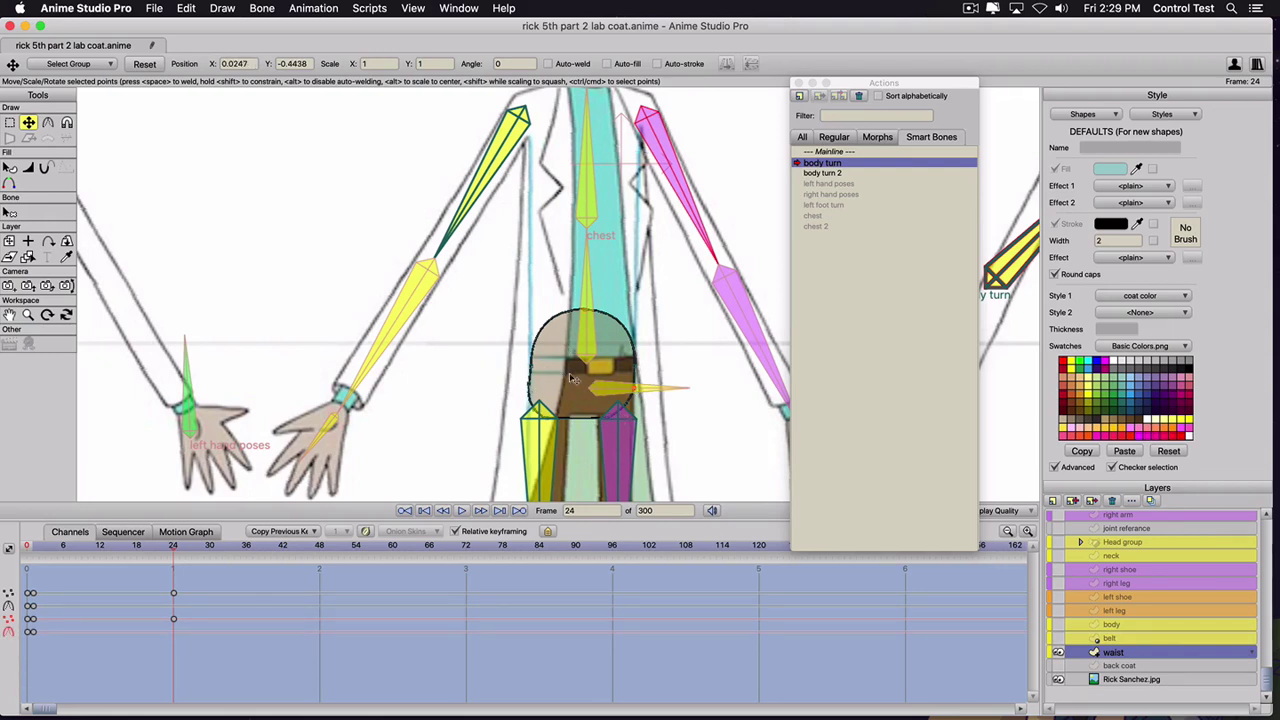
- Select the belt layer with all its points at frame 24
left_click(1113, 639)
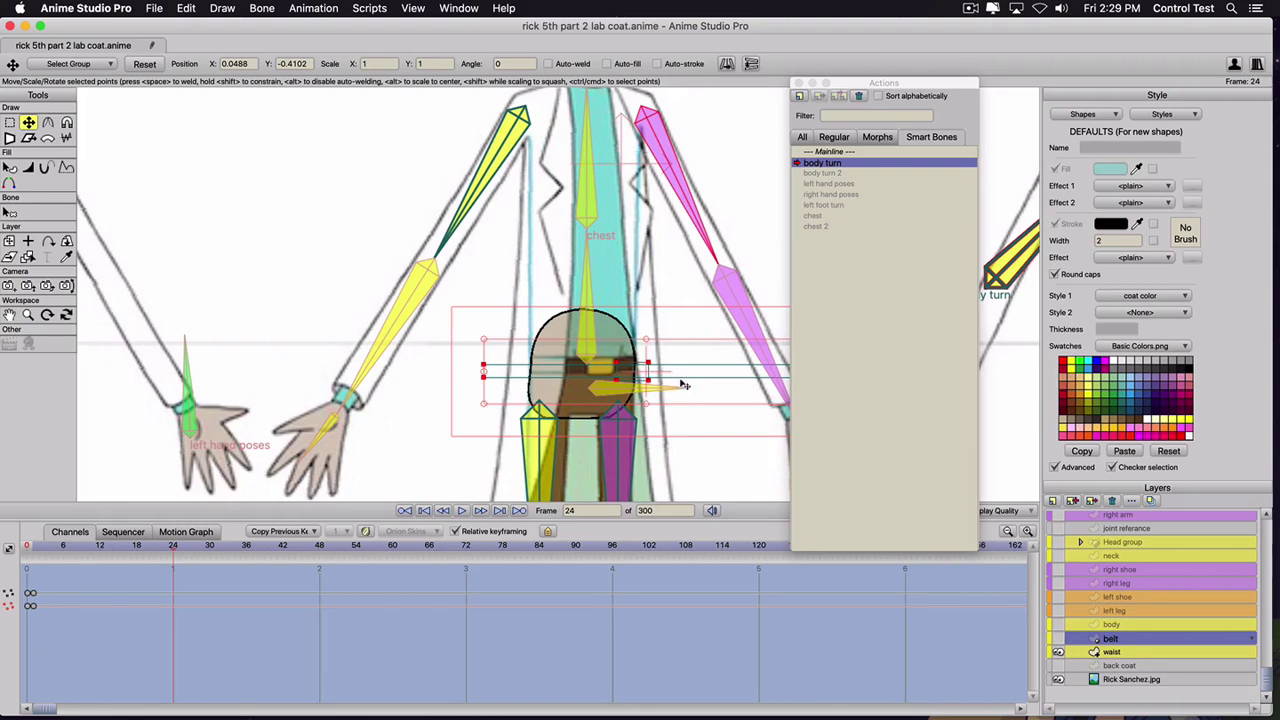
- Shift the belt sideways at frame 24 of the body turn action to line up with the reference drawing
left_click_drag(683, 380, 609, 376)
key("super+z")
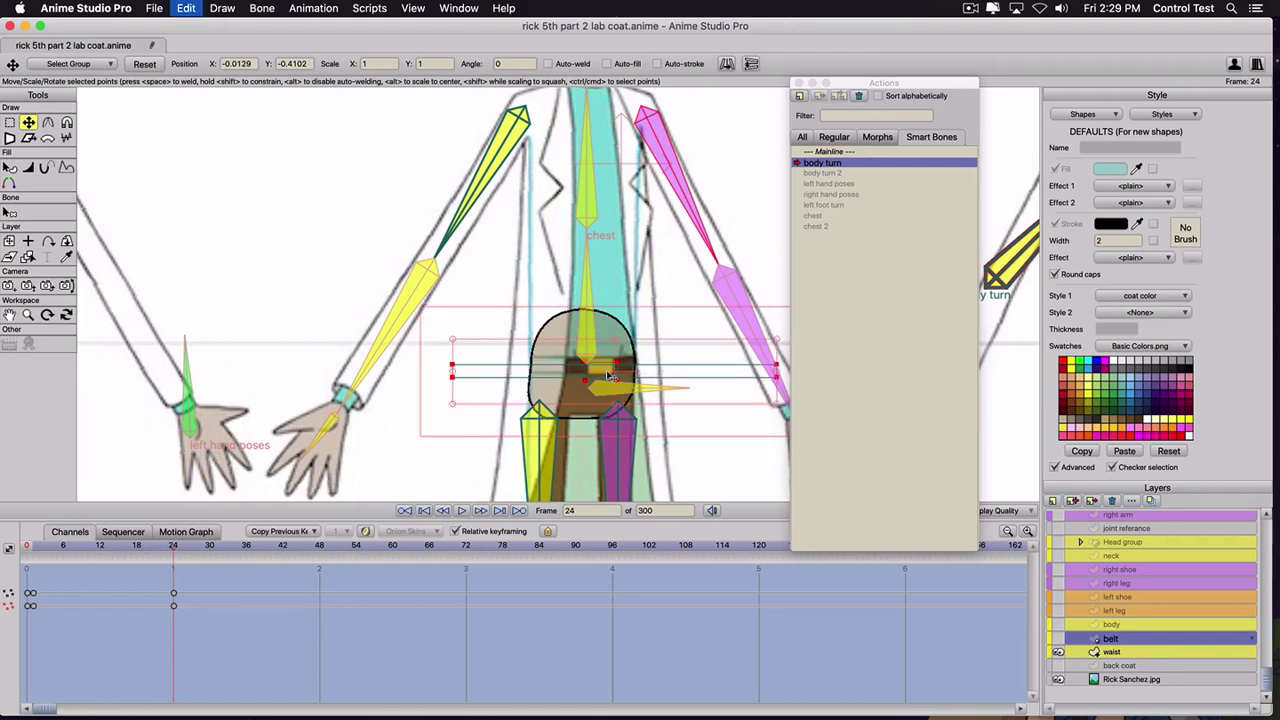
- Reshape the waist layer's outline at frame 36 by moving its side, upper and lower points to fit the reference drawing
left_click(249, 547)
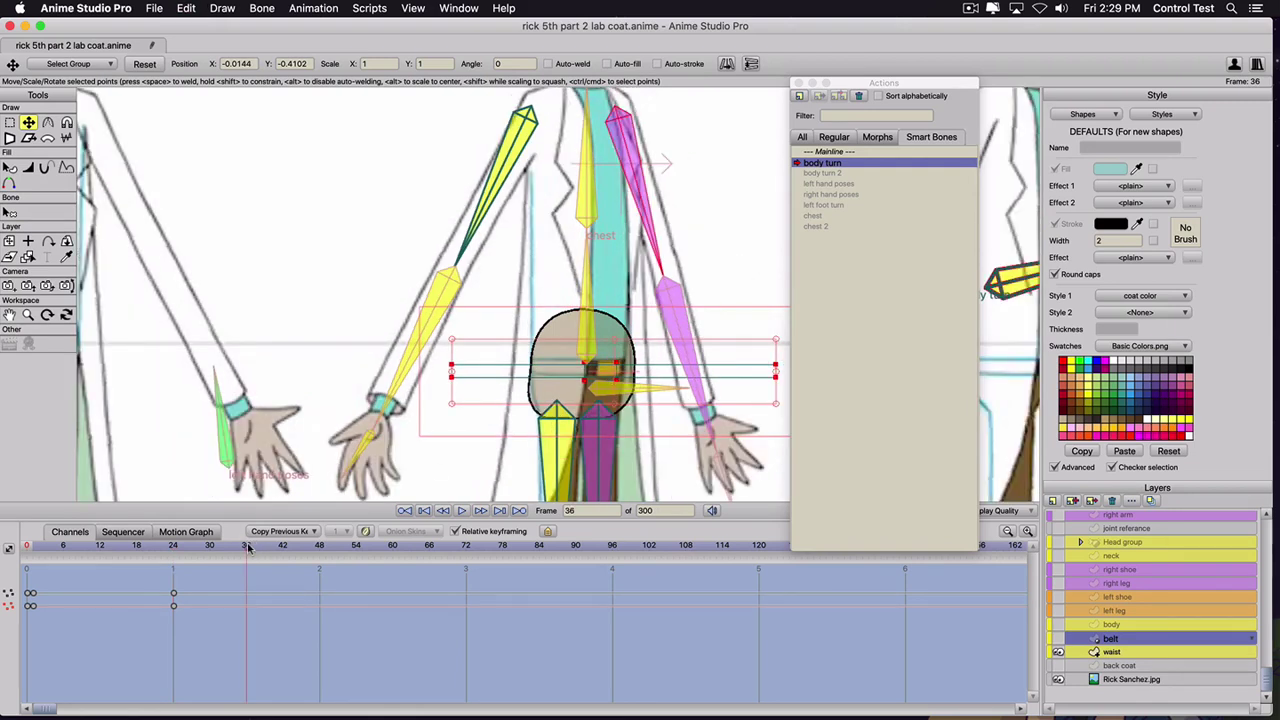
left_click(1118, 652)
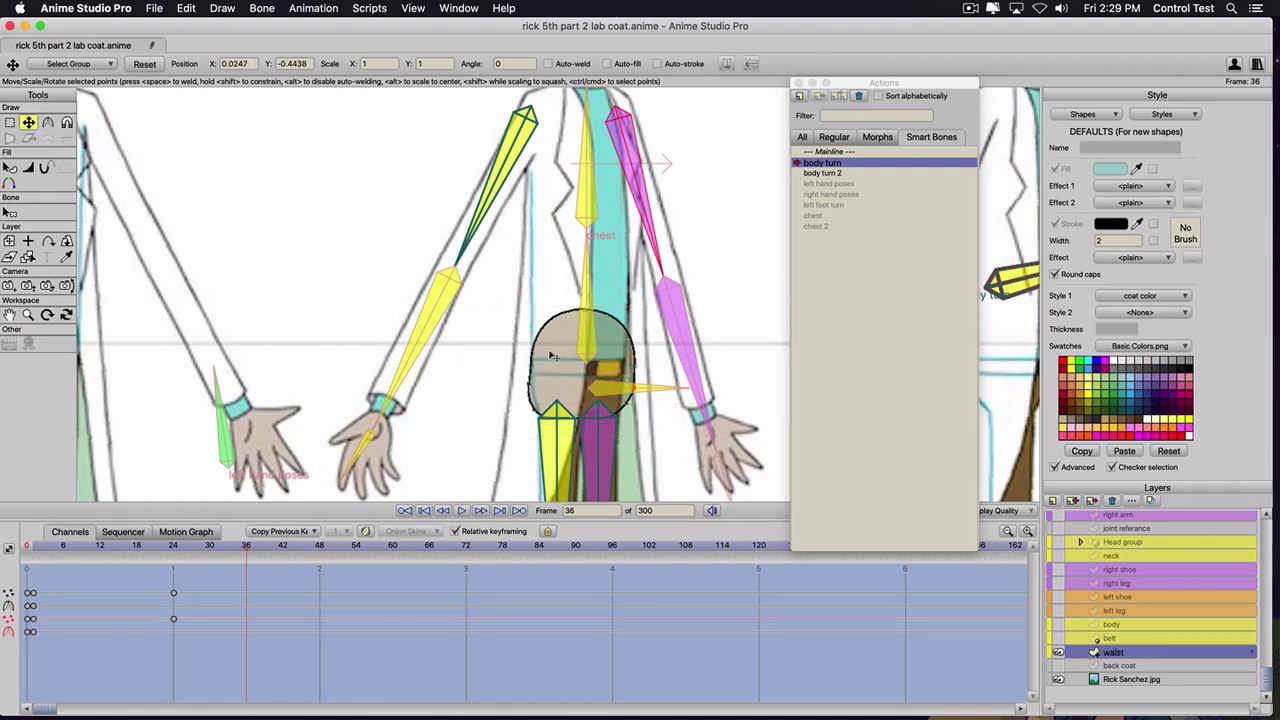
left_click_drag(537, 414, 536, 370)
left_click_drag(637, 366, 609, 418)
left_click(620, 405)
left_click(609, 417)
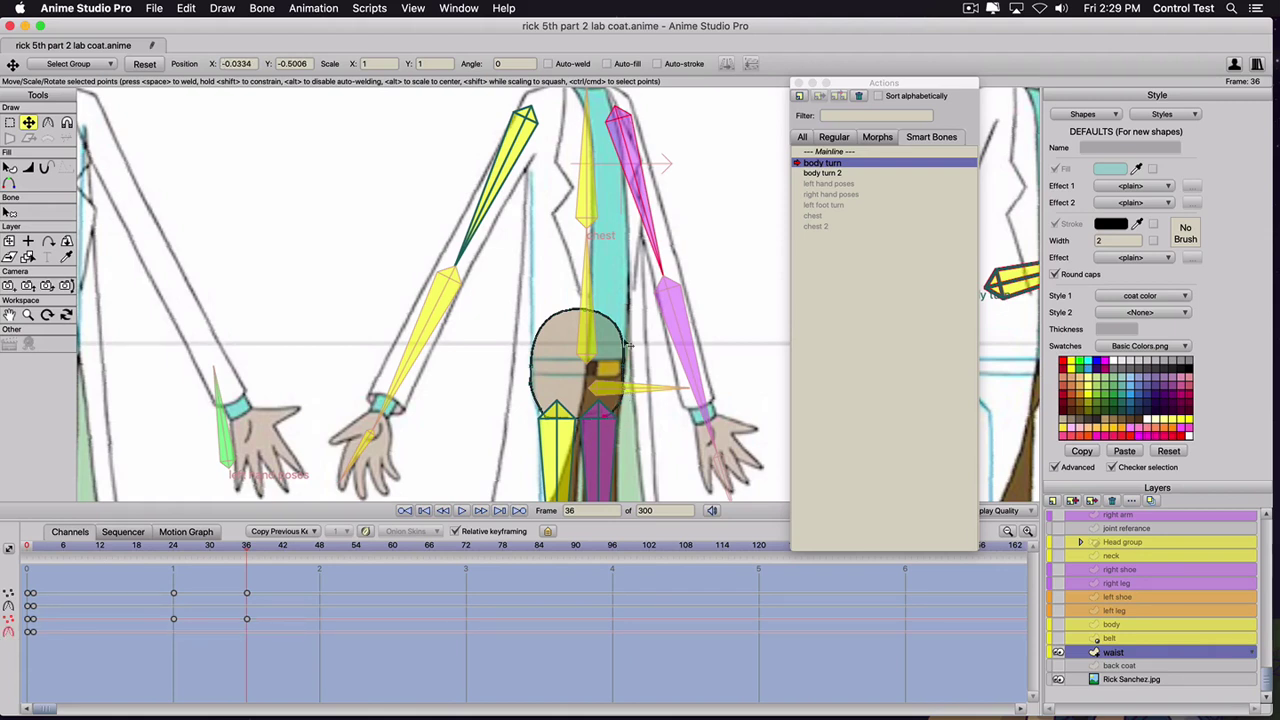
left_click(585, 315)
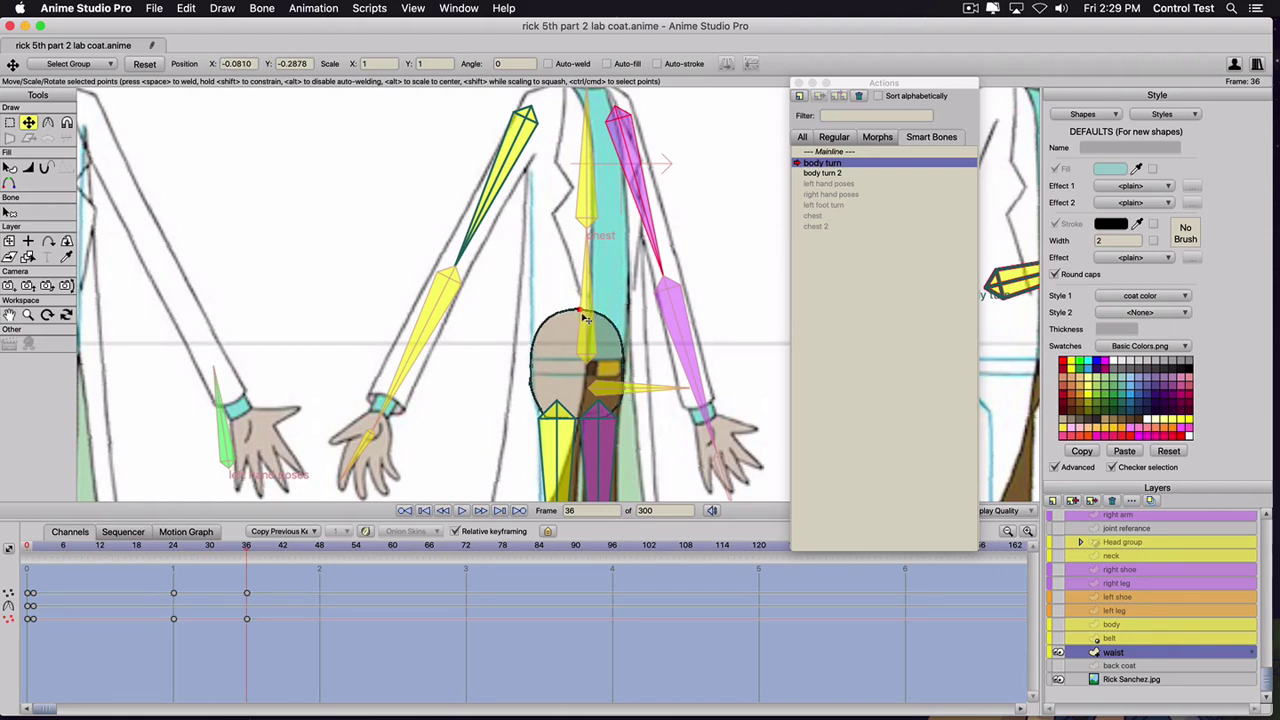
left_click(545, 412)
- Pull the waist's outline points inward at frame 48 to match the side-view reference
left_click(319, 546)
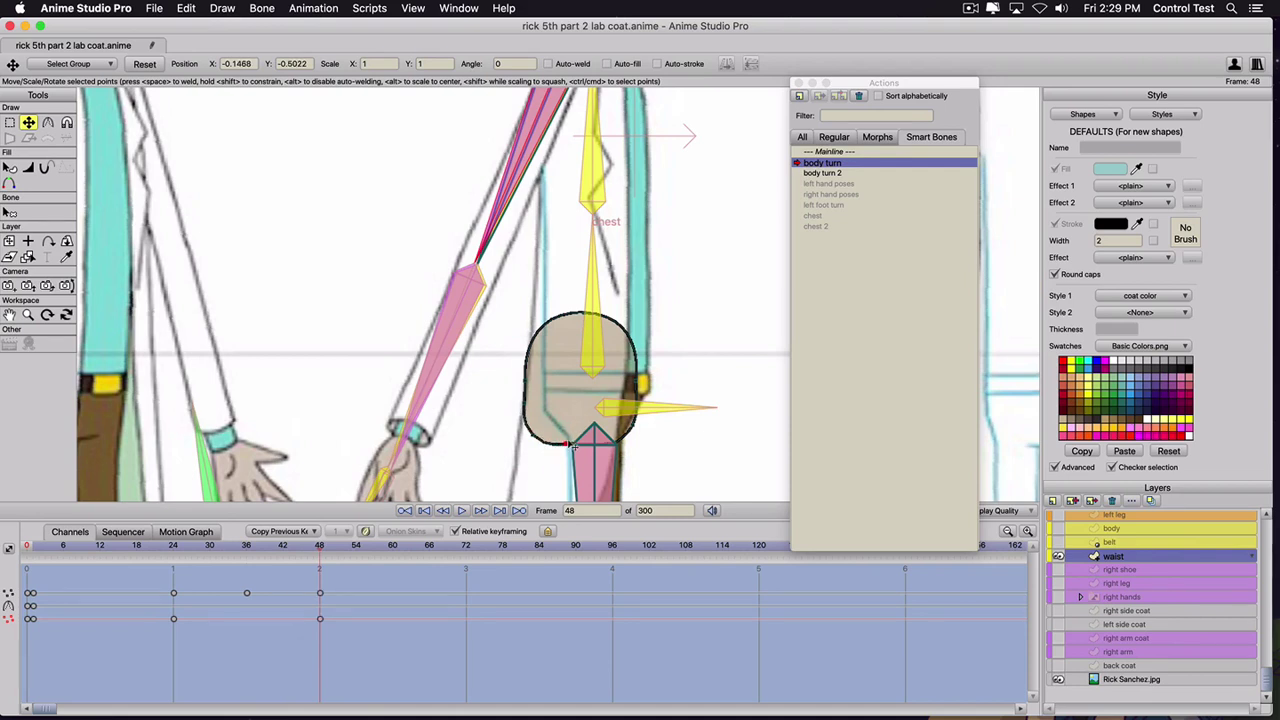
left_click_drag(533, 437, 551, 404)
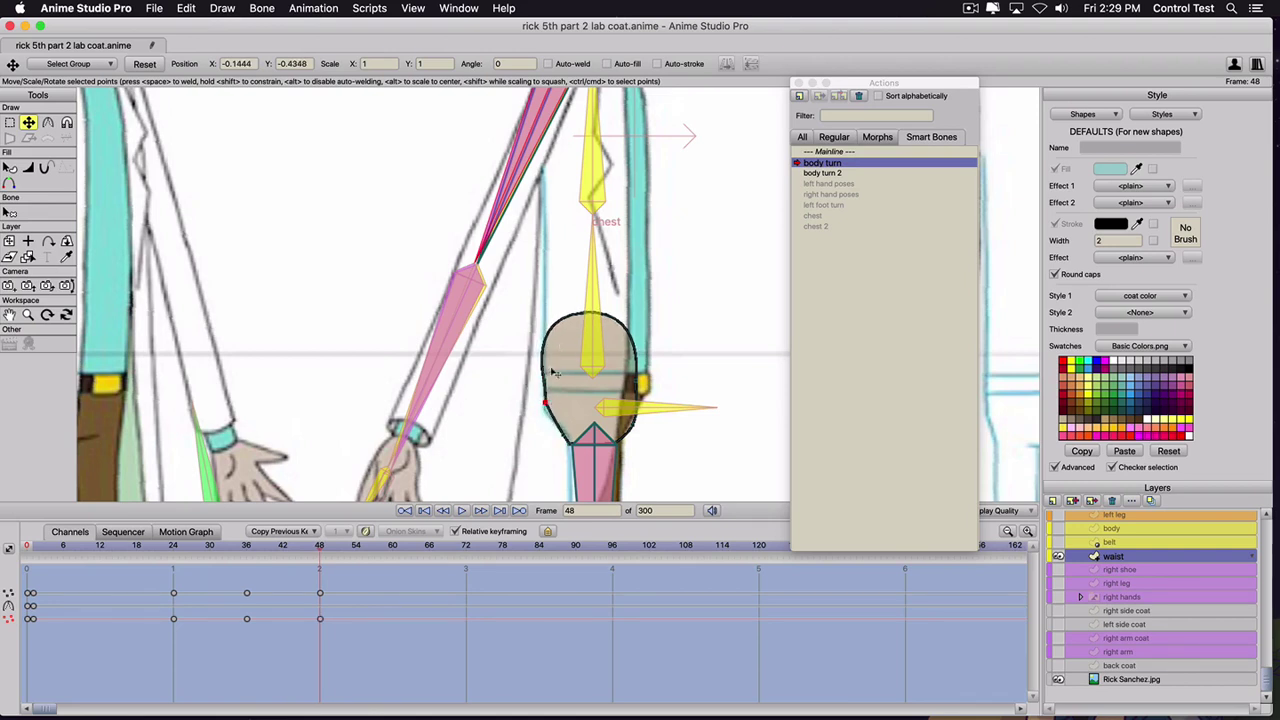
left_click(593, 318)
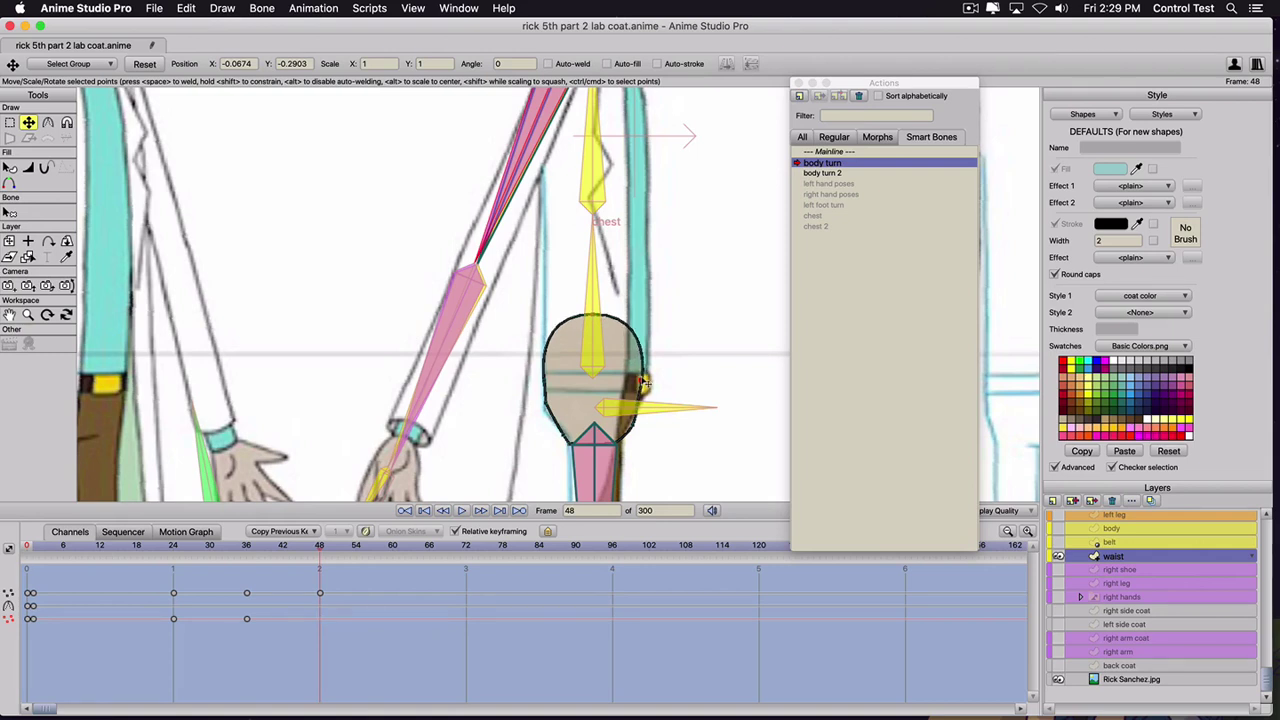
left_click(640, 383)
left_click(593, 318)
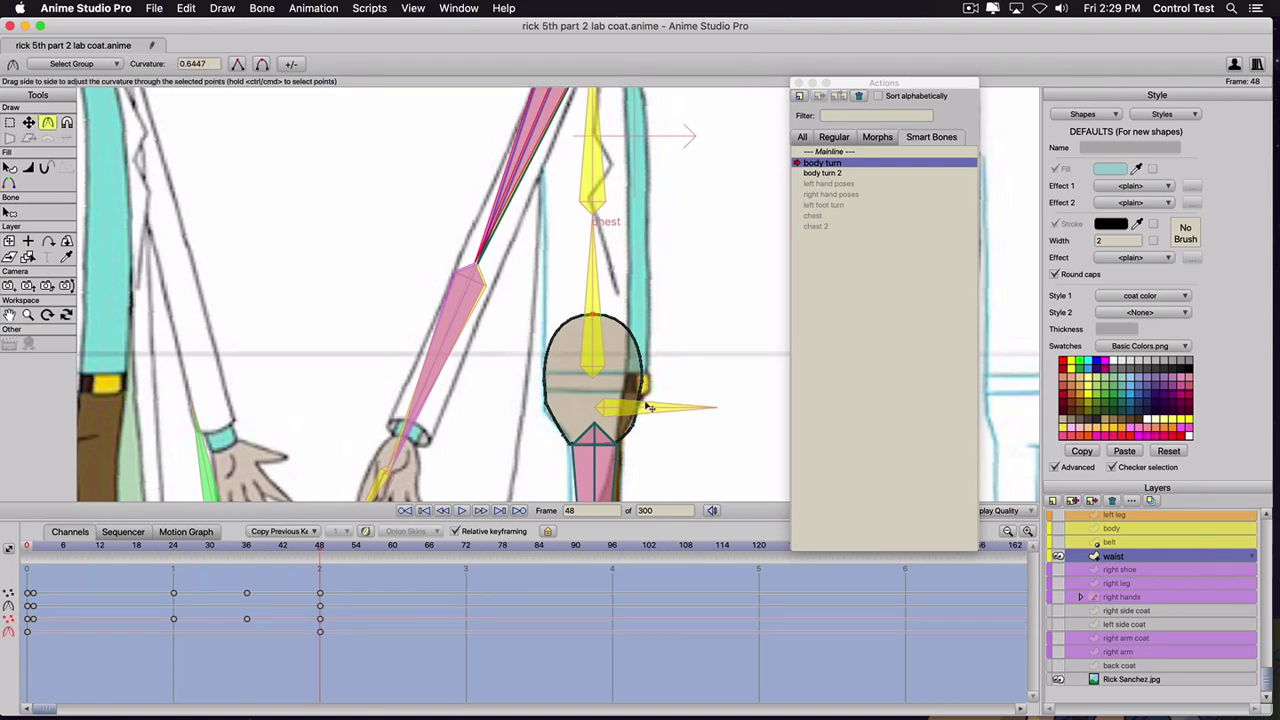
- Refine the waist's lower side points and their curvature at frame 48
left_click(631, 429)
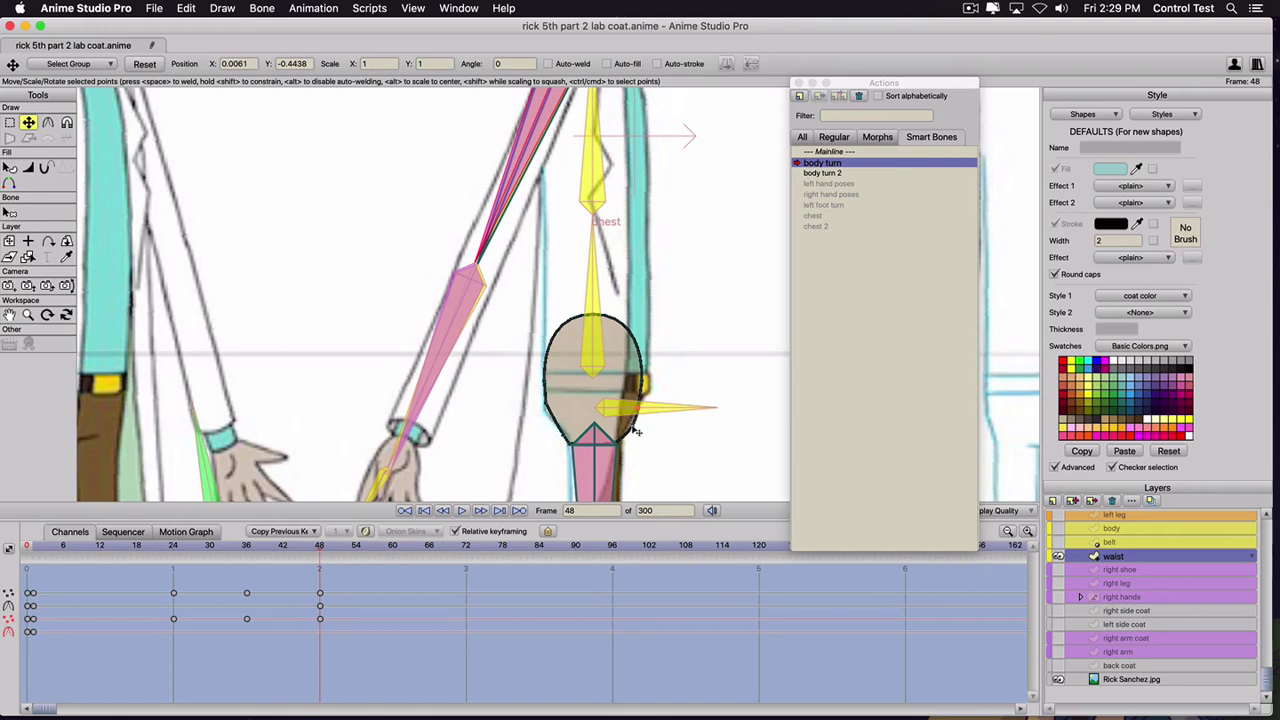
left_click(583, 452)
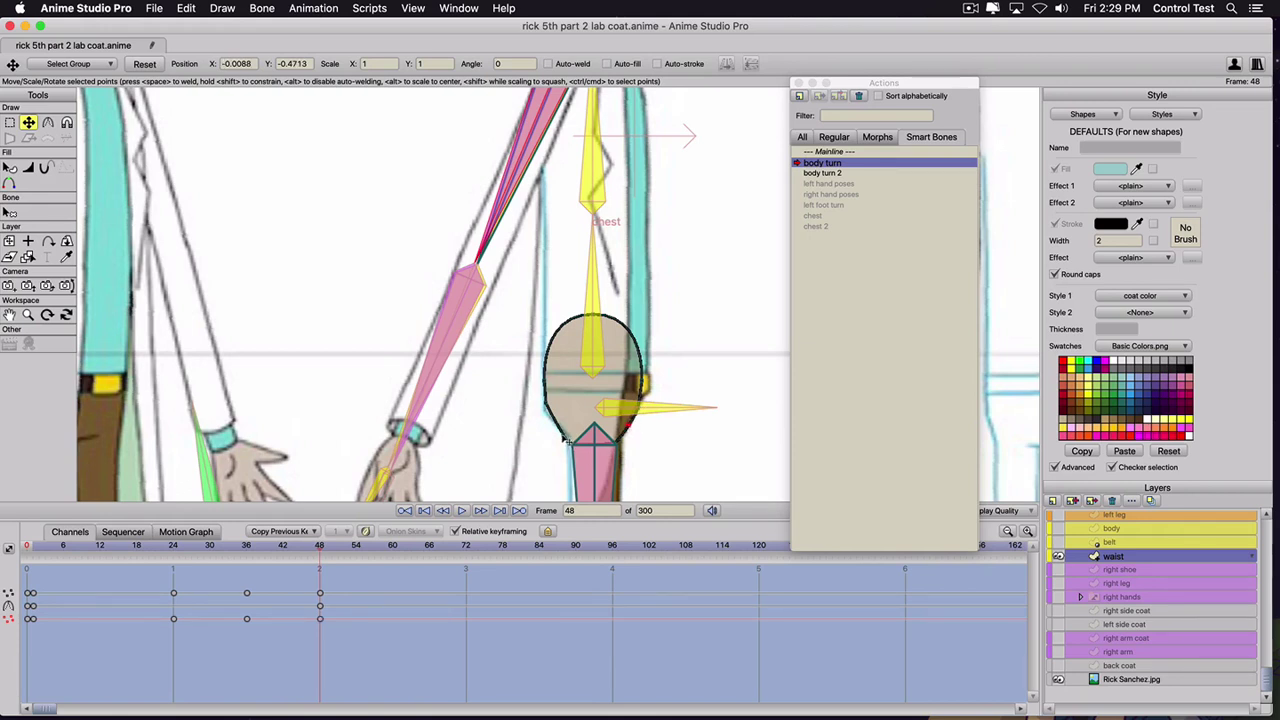
left_click(549, 407)
key("c")
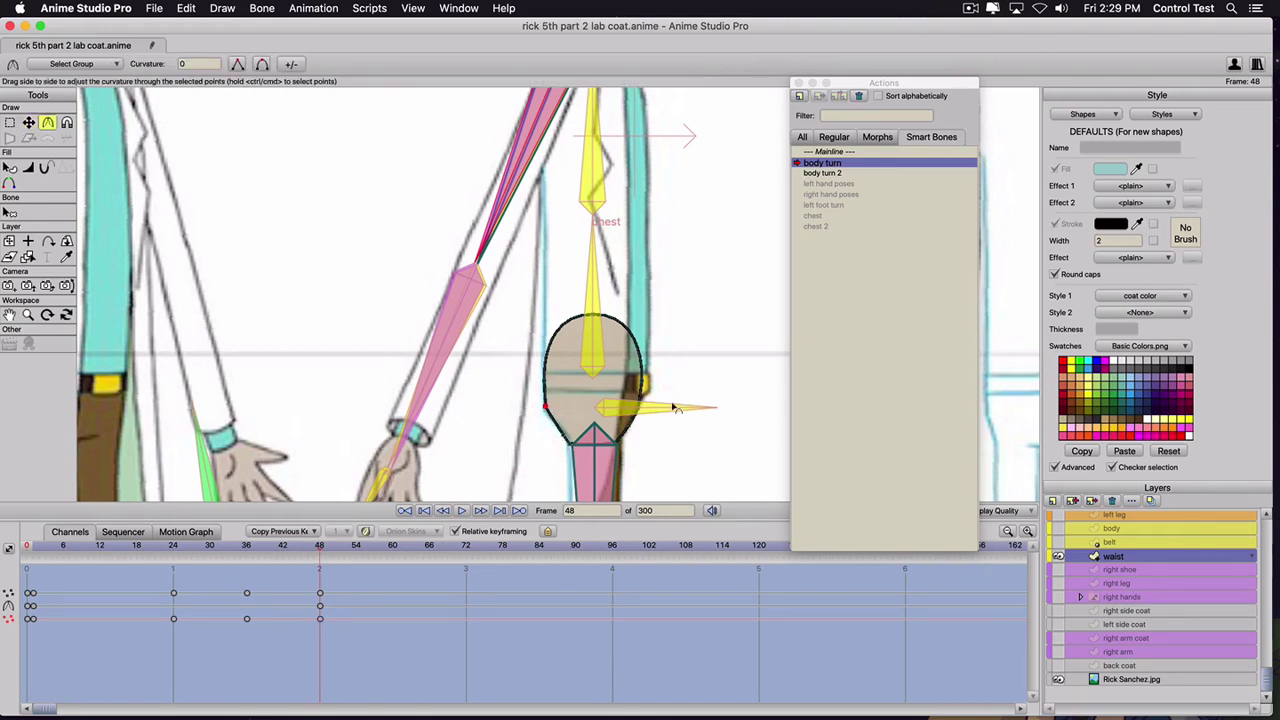
key("t")
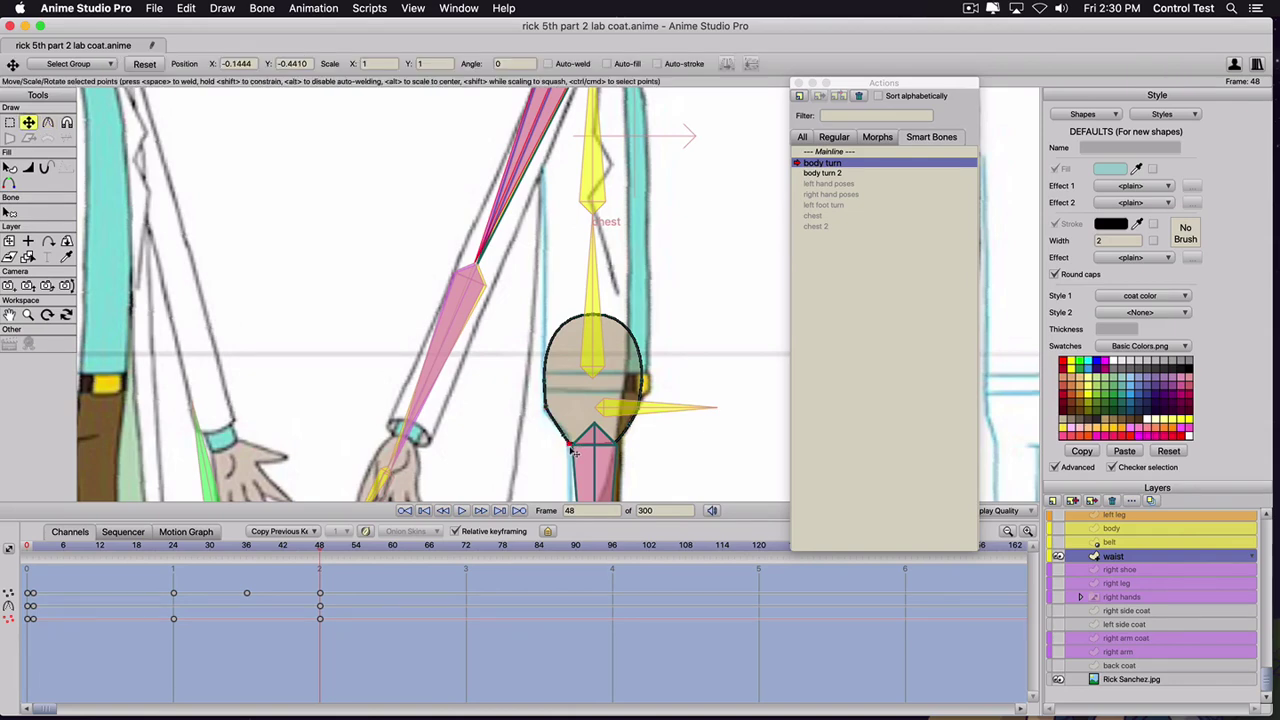
left_click(572, 448)
scroll(574, 452, "down", 2)
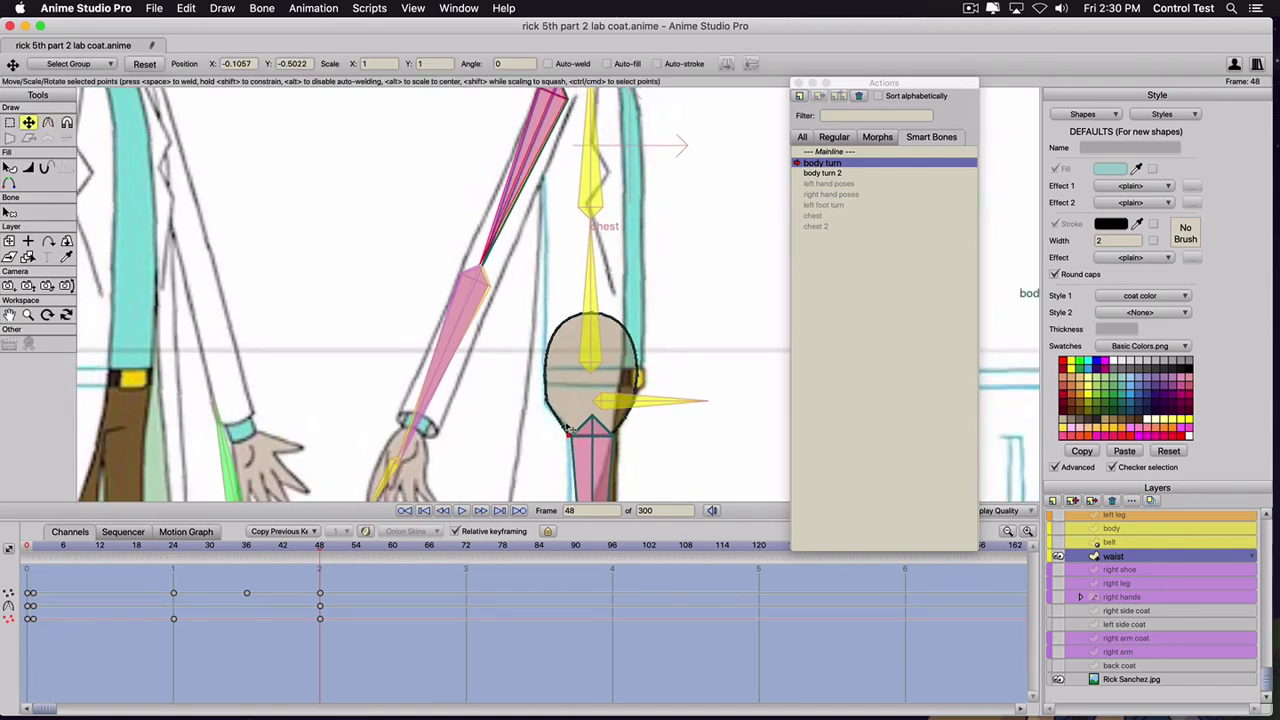
- Compare the waist at frames 36 and 48, and shift the belt onto the reference buckle at frame 48
left_click(249, 548)
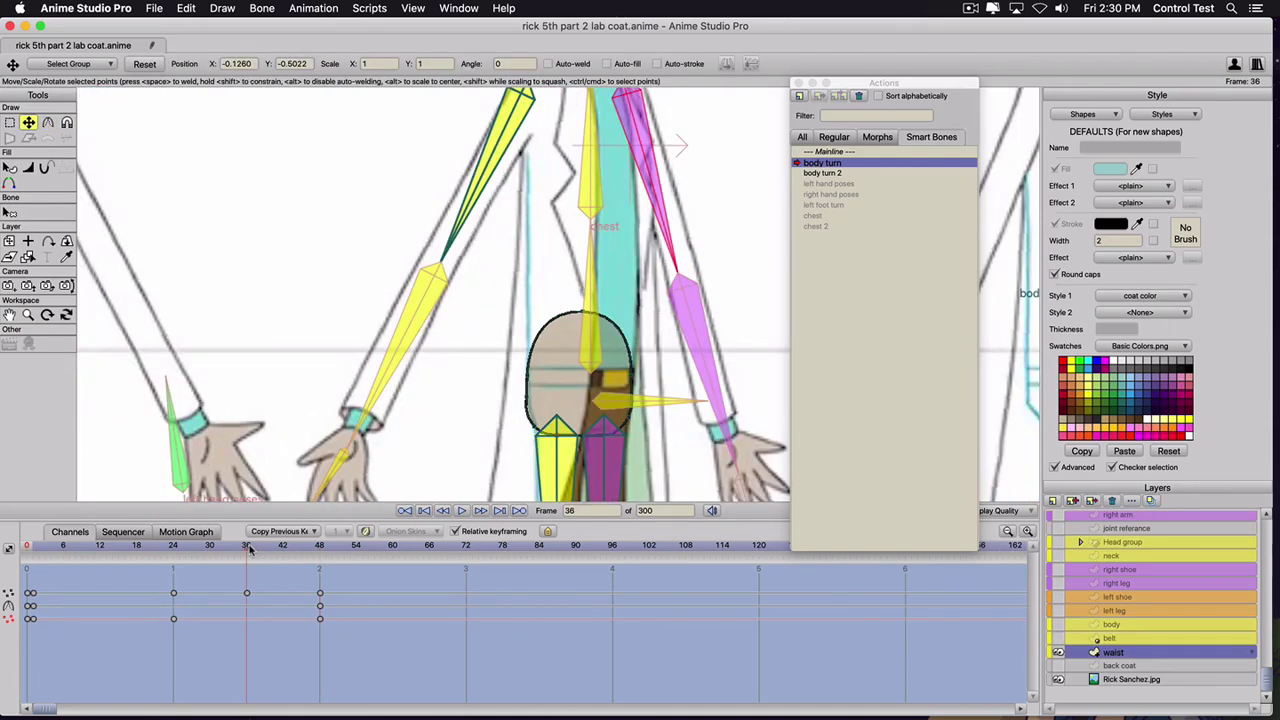
left_click_drag(249, 548, 319, 567)
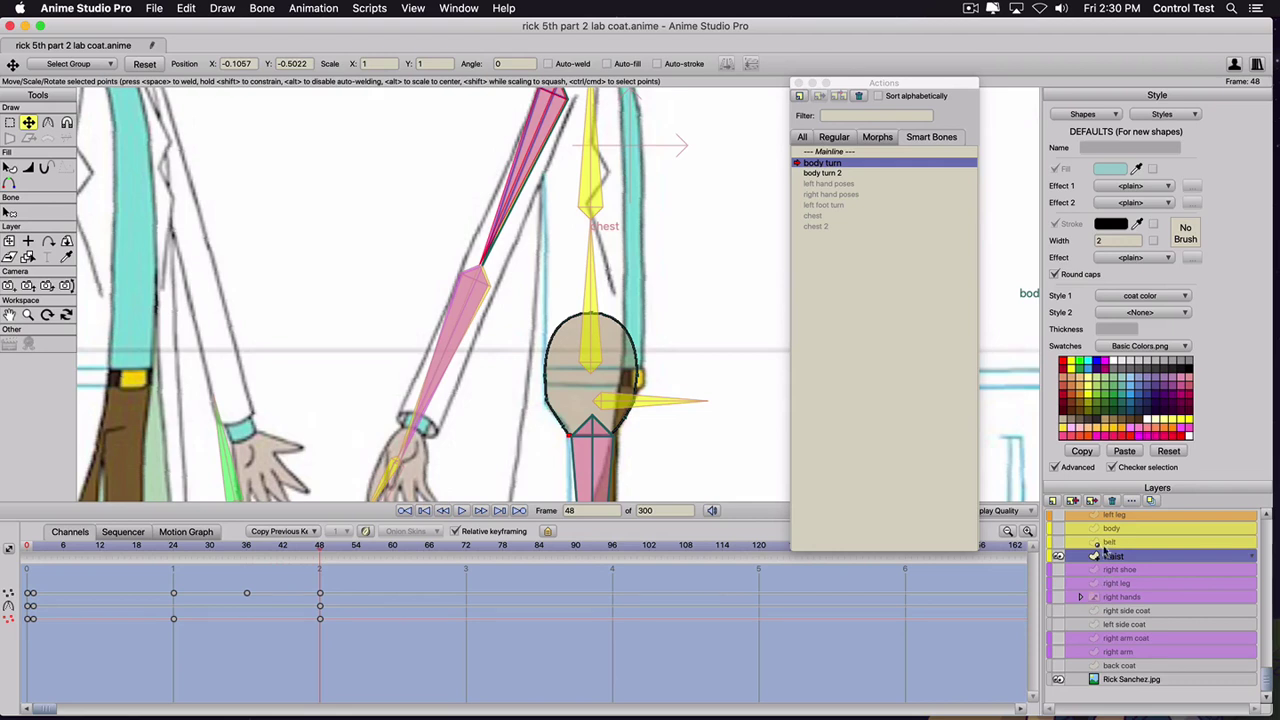
left_click(1105, 543)
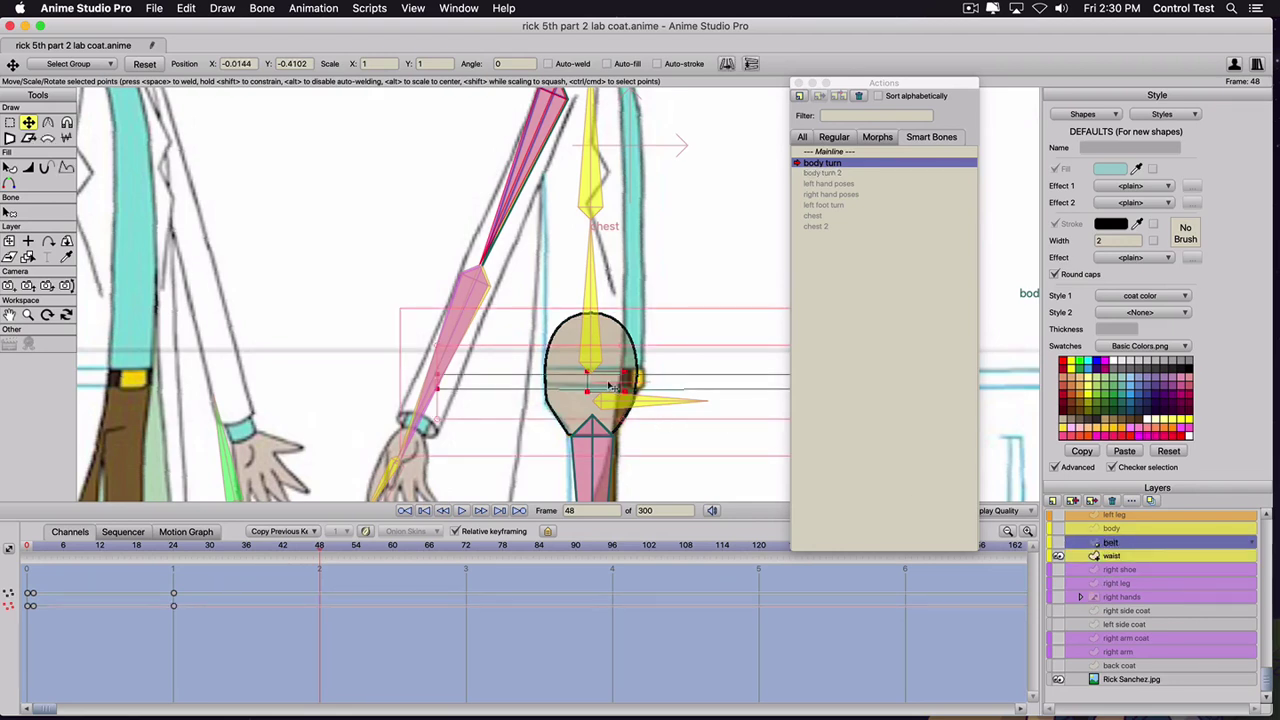
left_click_drag(609, 385, 646, 392)
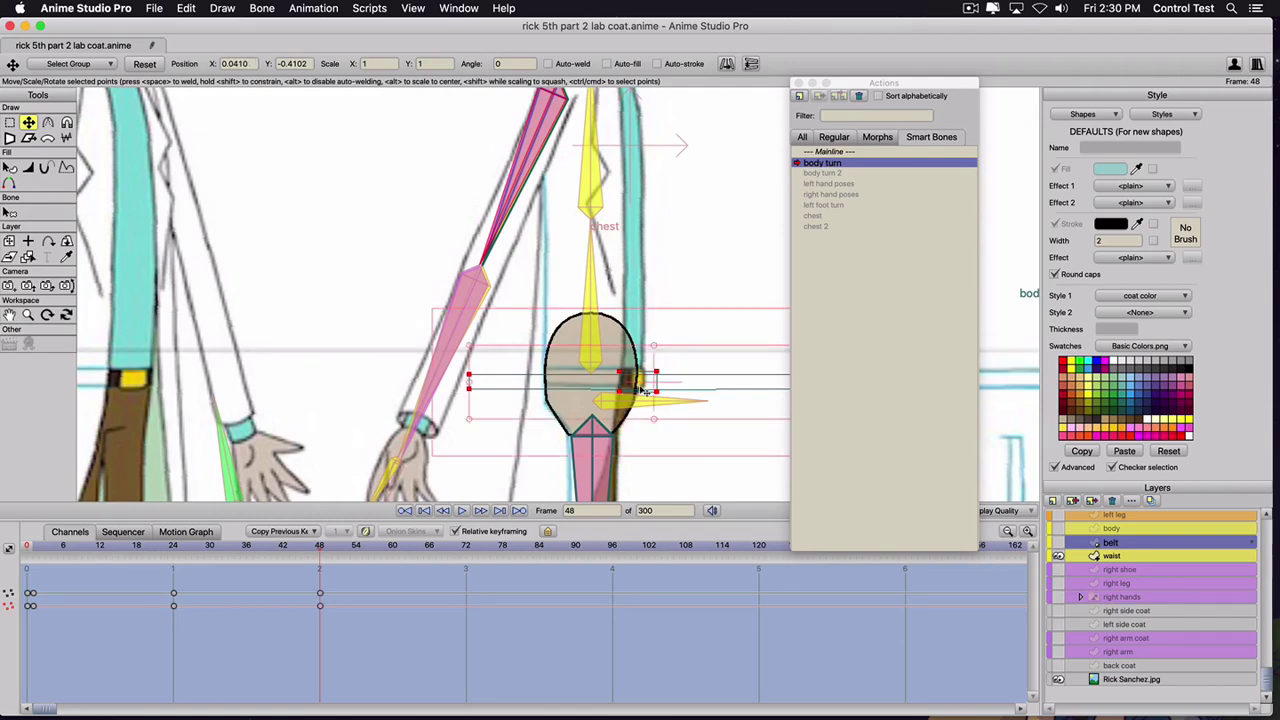
- Scrub back to frame 0, select the body layer and check its shape against the reference at frame 12
left_click_drag(227, 547, 24, 548)
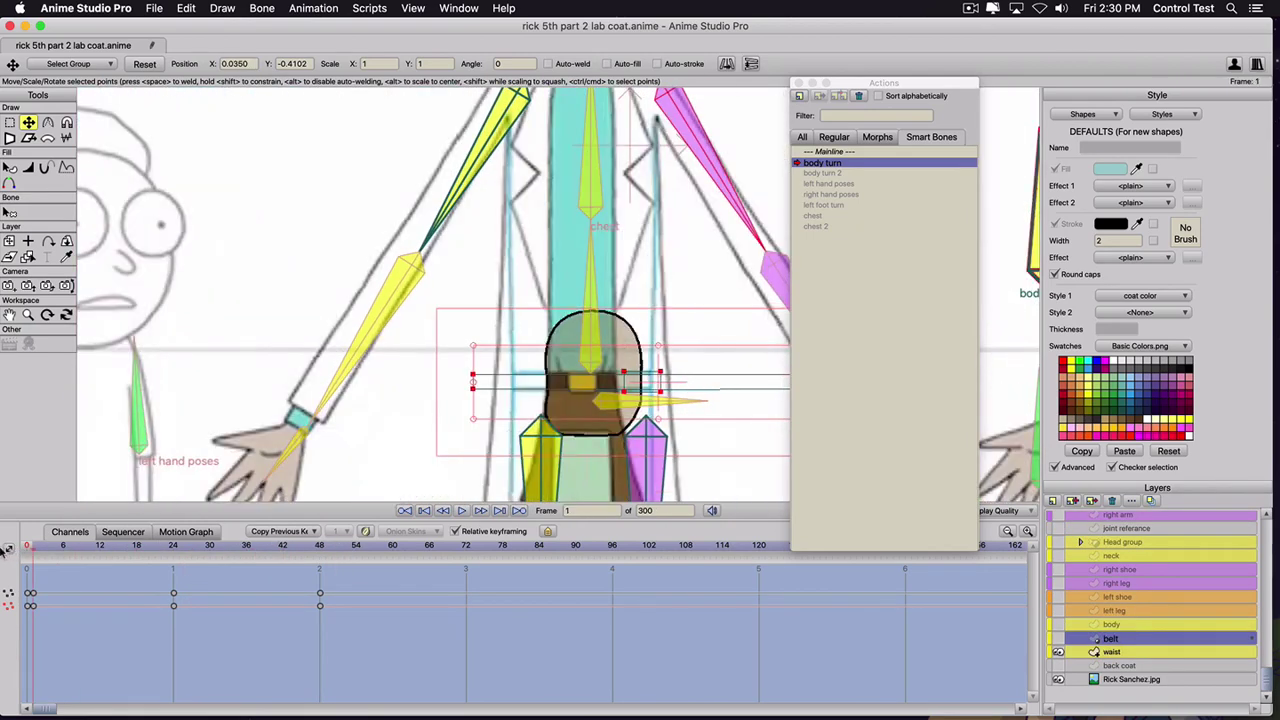
scroll(1109, 620, "up", 3)
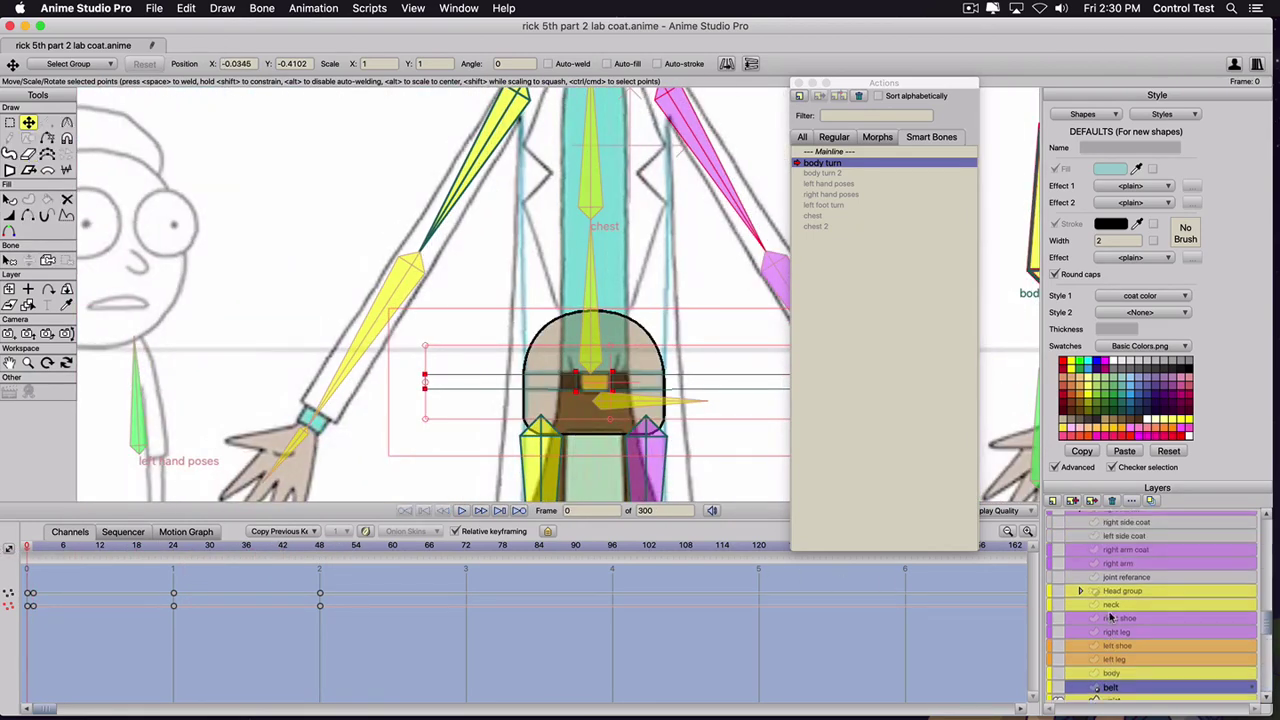
scroll(1109, 607, "up", 3)
scroll(1108, 608, "down", 6)
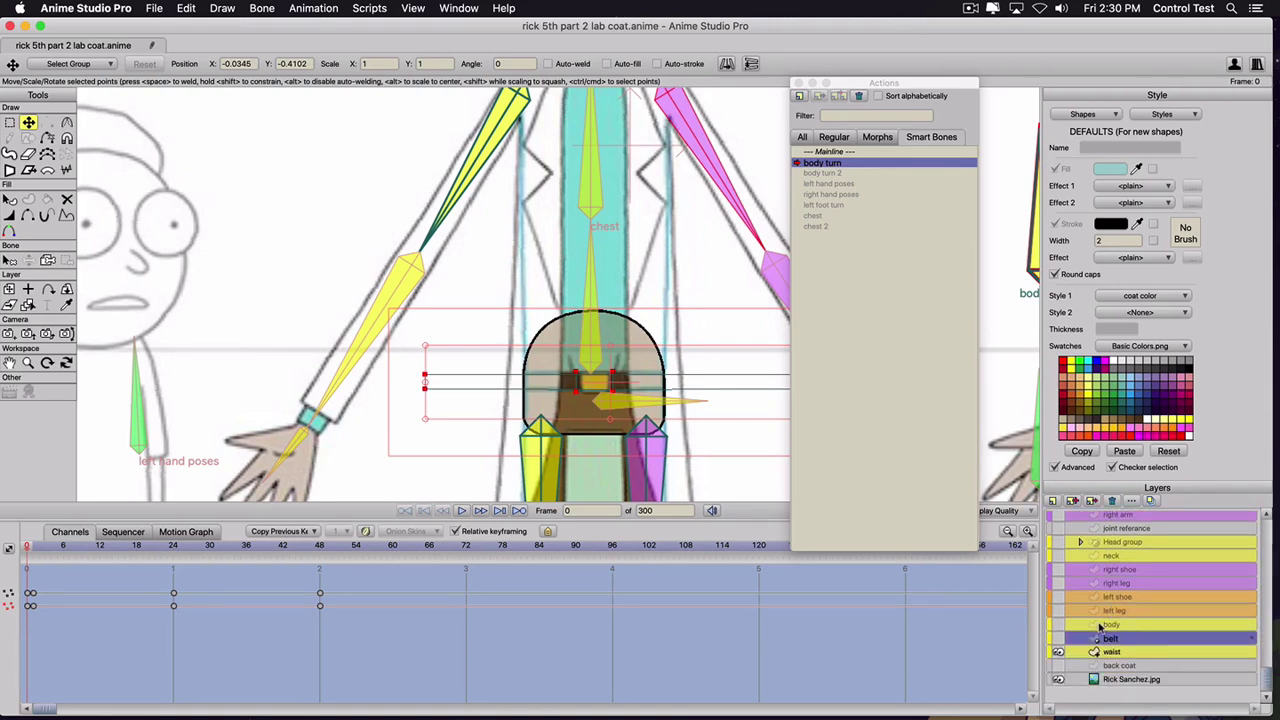
left_click(1100, 626)
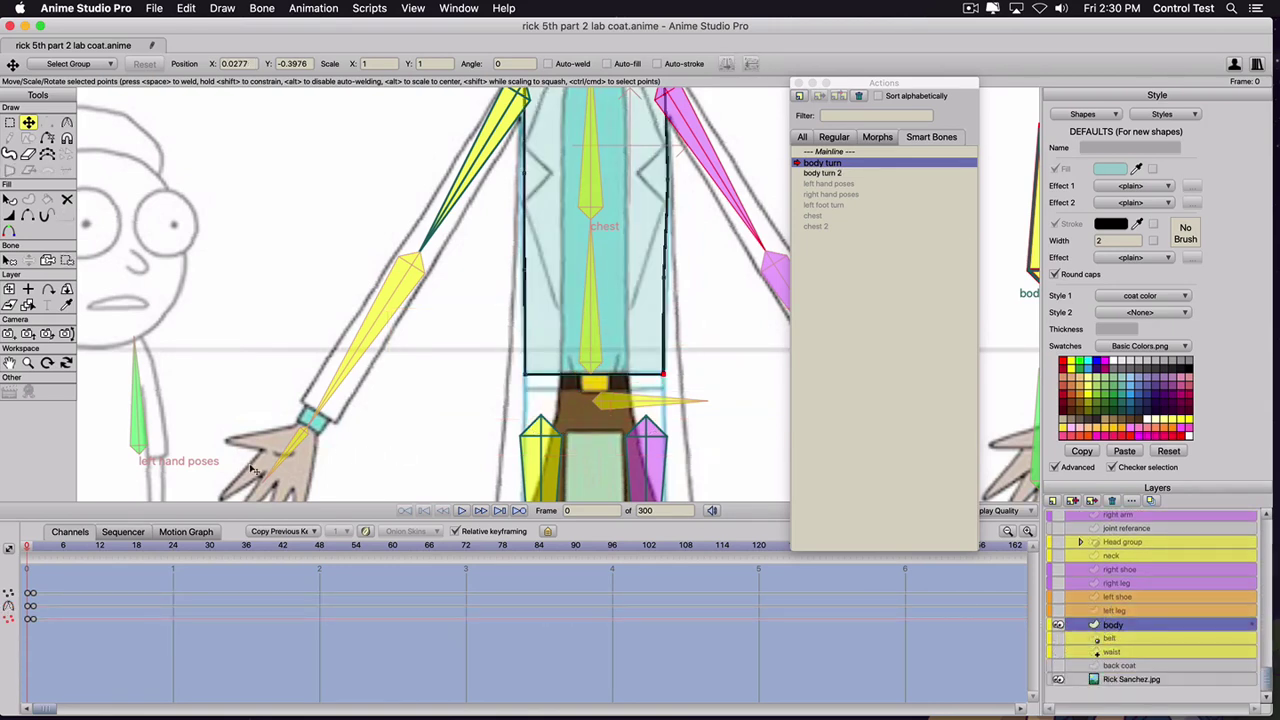
left_click(99, 549)
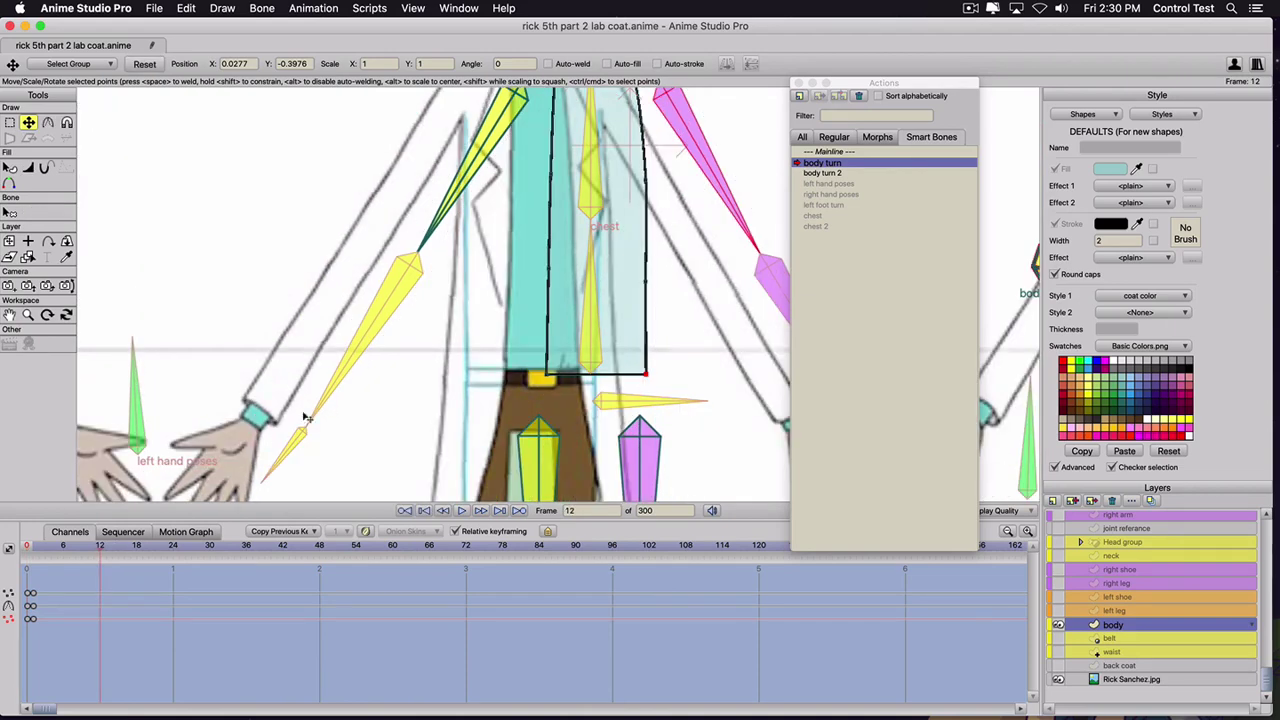
scroll(423, 391, "down", 3)
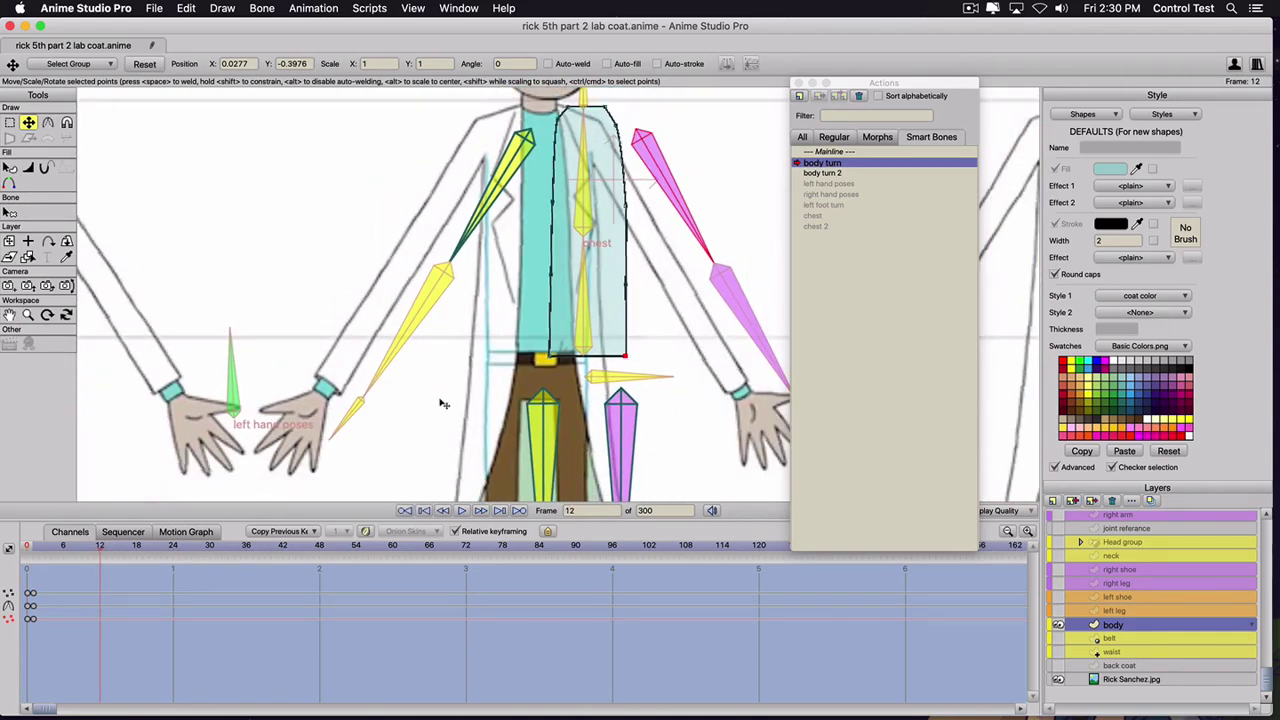
- Reshape the body at frame 24 by moving its side and shoulder points onto the reference torso outline
left_click(174, 547)
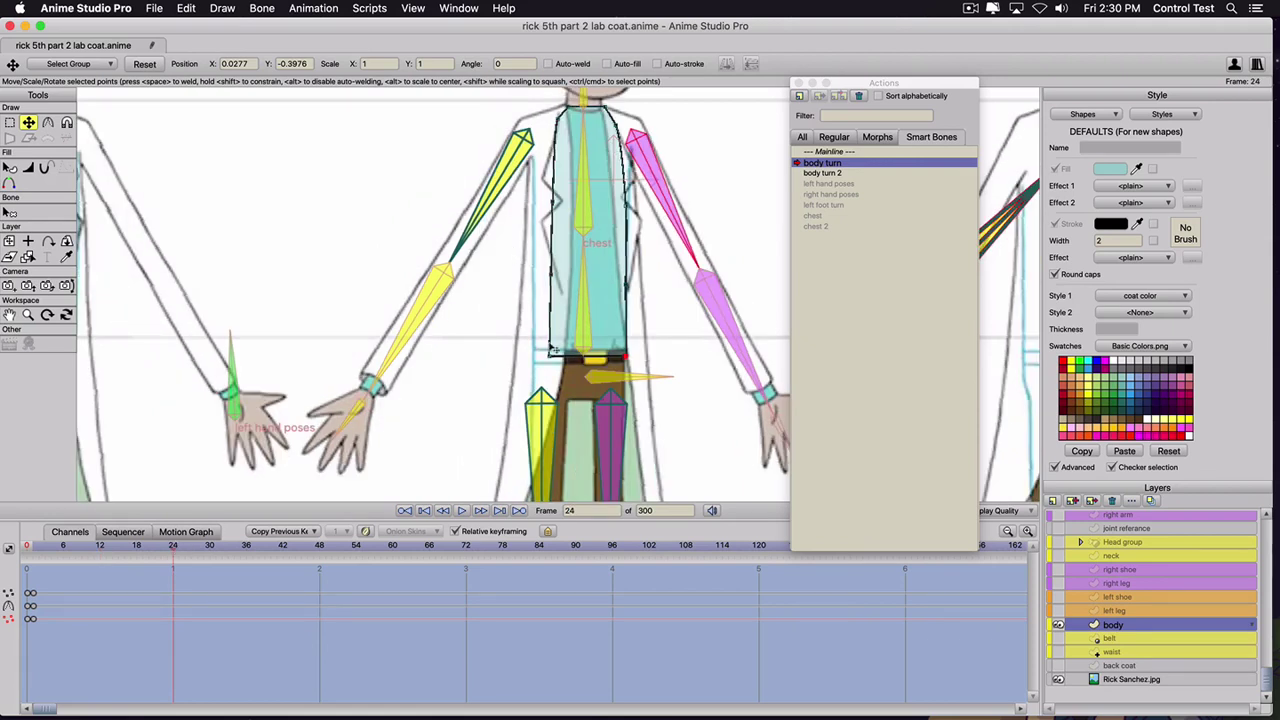
left_click_drag(555, 356, 532, 356)
left_click_drag(538, 279, 540, 205)
scroll(549, 170, "down", 1)
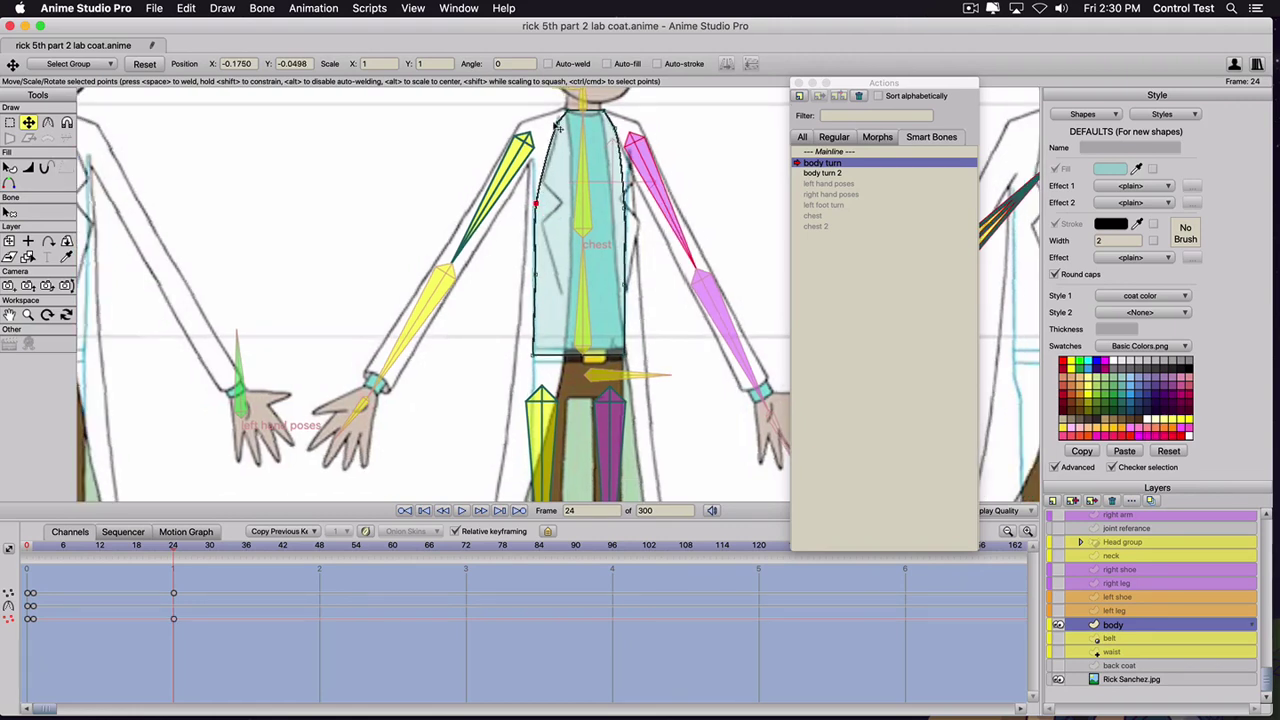
left_click_drag(556, 127, 535, 117)
left_click_drag(616, 130, 620, 118)
left_click(625, 211)
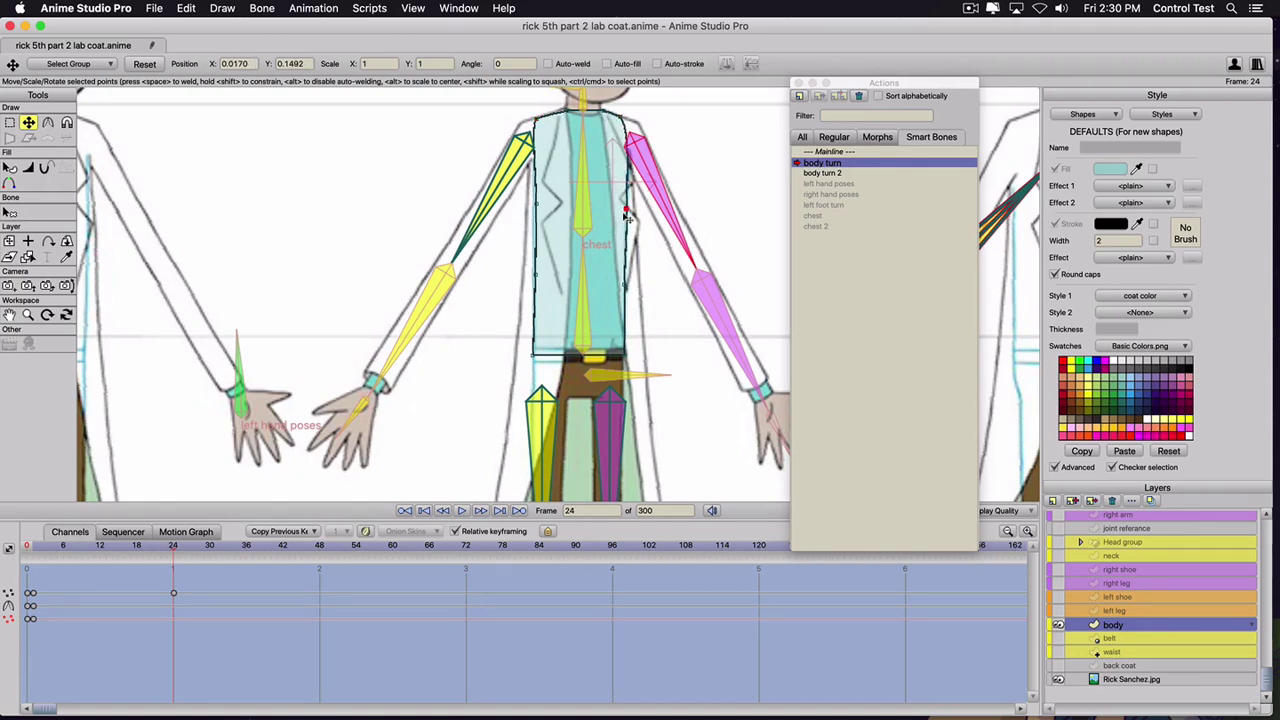
- Narrow the body at frame 36 by moving one side's points inward and adjusting the shoulder and collar points to the reference
left_click(247, 546)
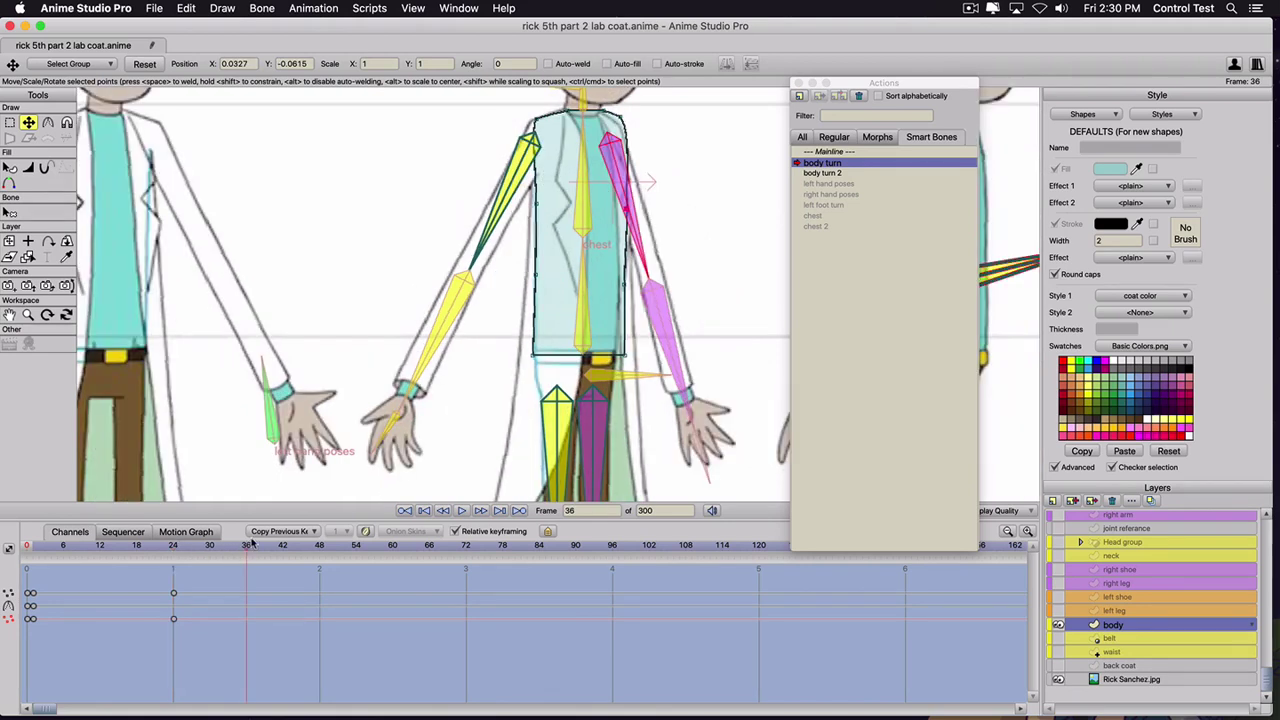
left_click_drag(622, 356, 614, 355)
left_click_drag(625, 286, 618, 285)
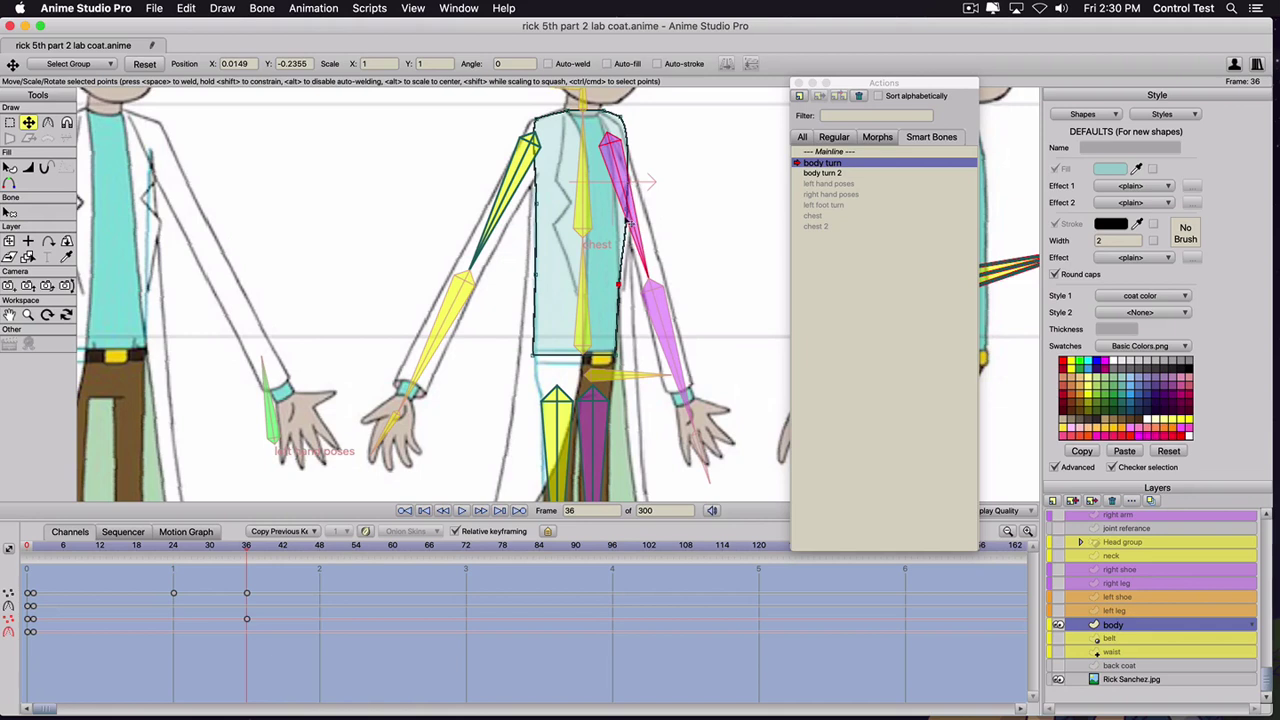
left_click_drag(627, 211, 616, 209)
left_click_drag(623, 130, 609, 118)
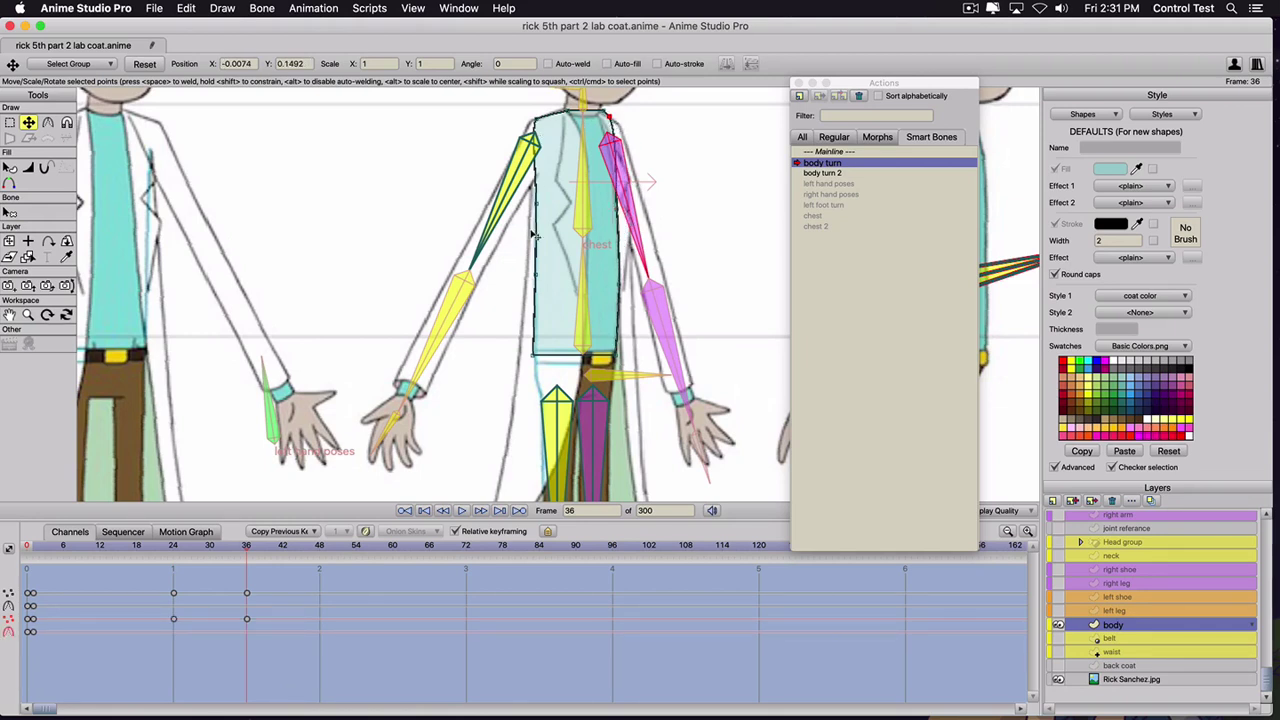
left_click(540, 121)
left_click_drag(540, 121, 543, 124)
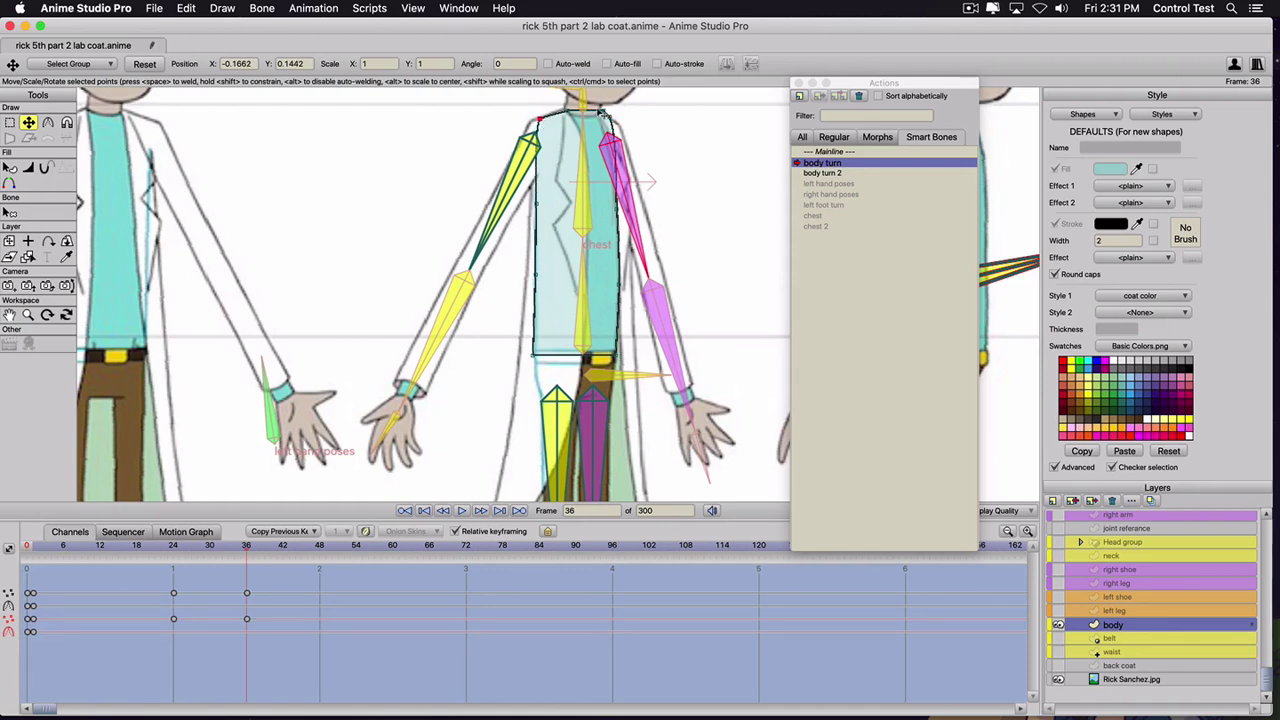
left_click(603, 112)
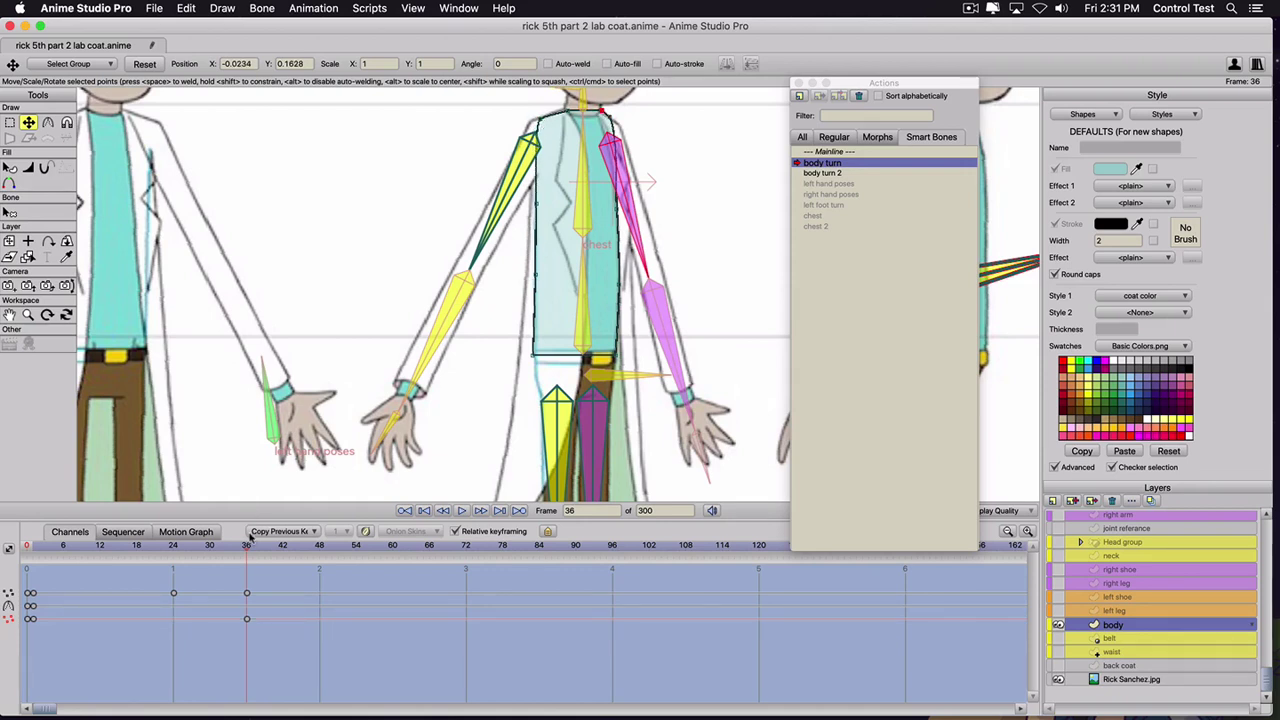
- Reshape the body at frame 48 by moving its side, shoulder and chest points onto the reference's side-view torso outline
left_click(320, 546)
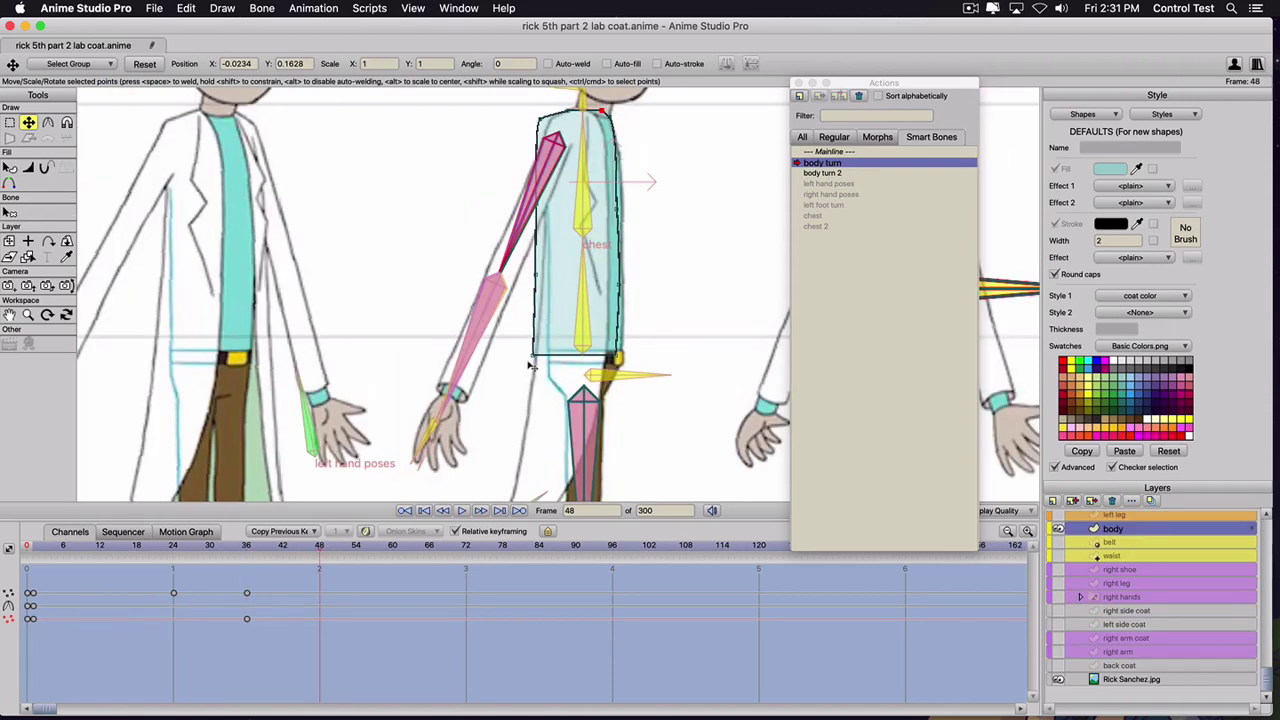
left_click_drag(533, 355, 547, 354)
left_click_drag(535, 274, 548, 275)
left_click_drag(537, 204, 549, 204)
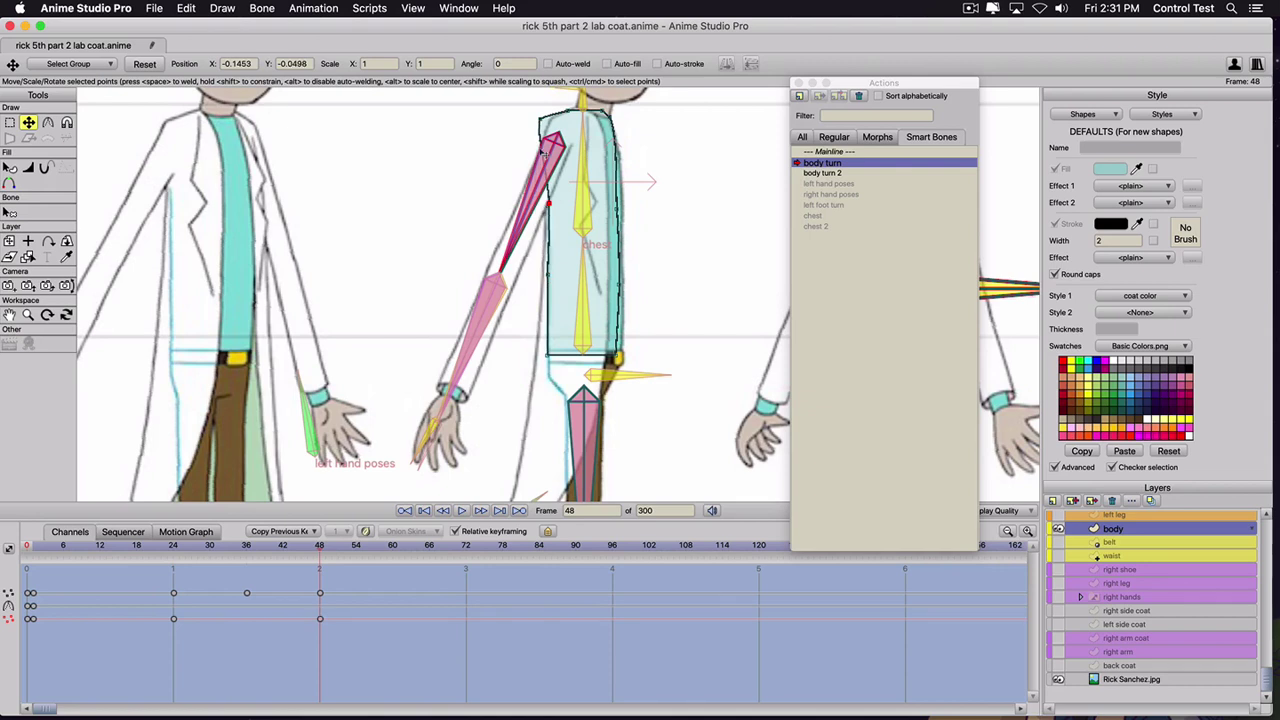
left_click_drag(543, 122, 614, 132)
left_click(591, 122)
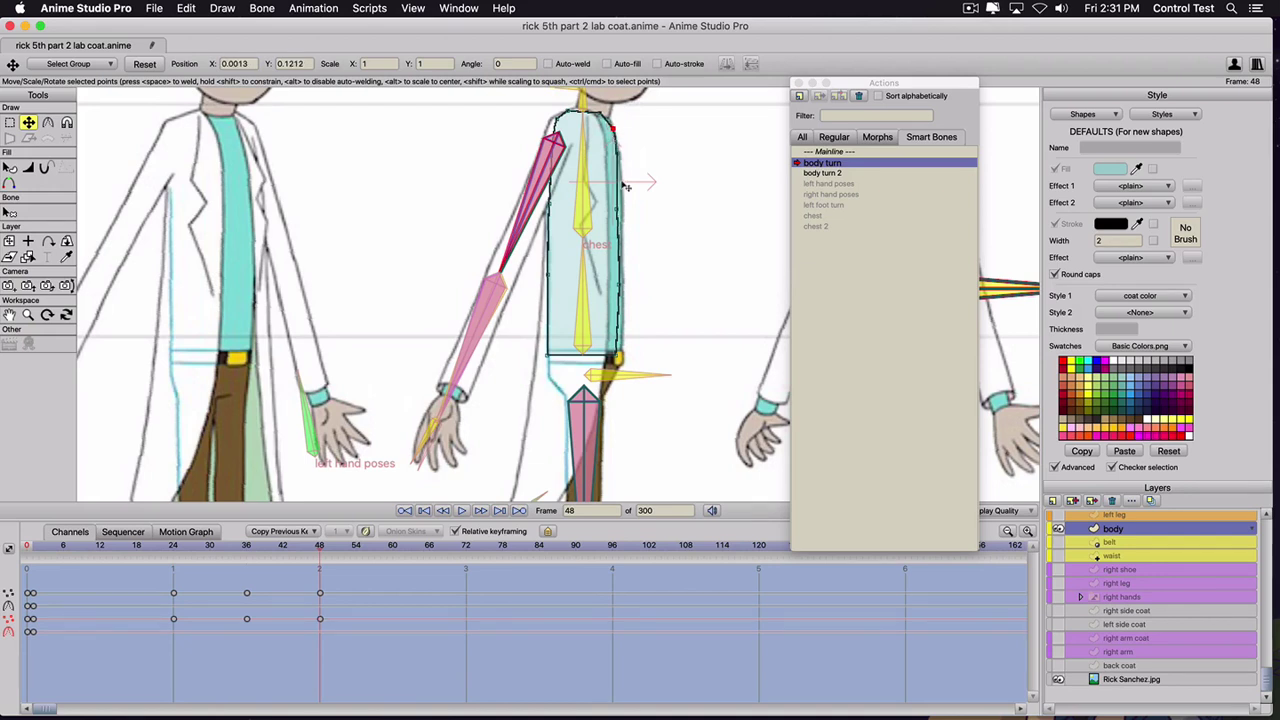
left_click_drag(617, 210, 620, 213)
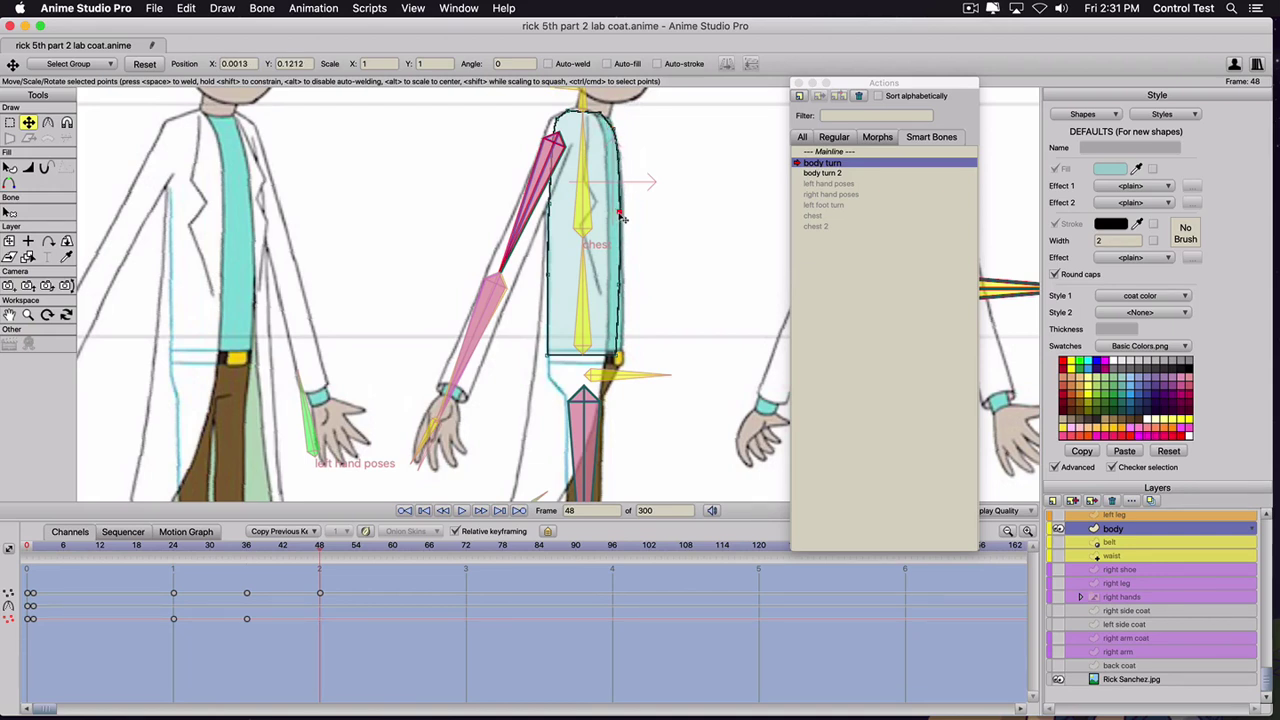
left_click(614, 358)
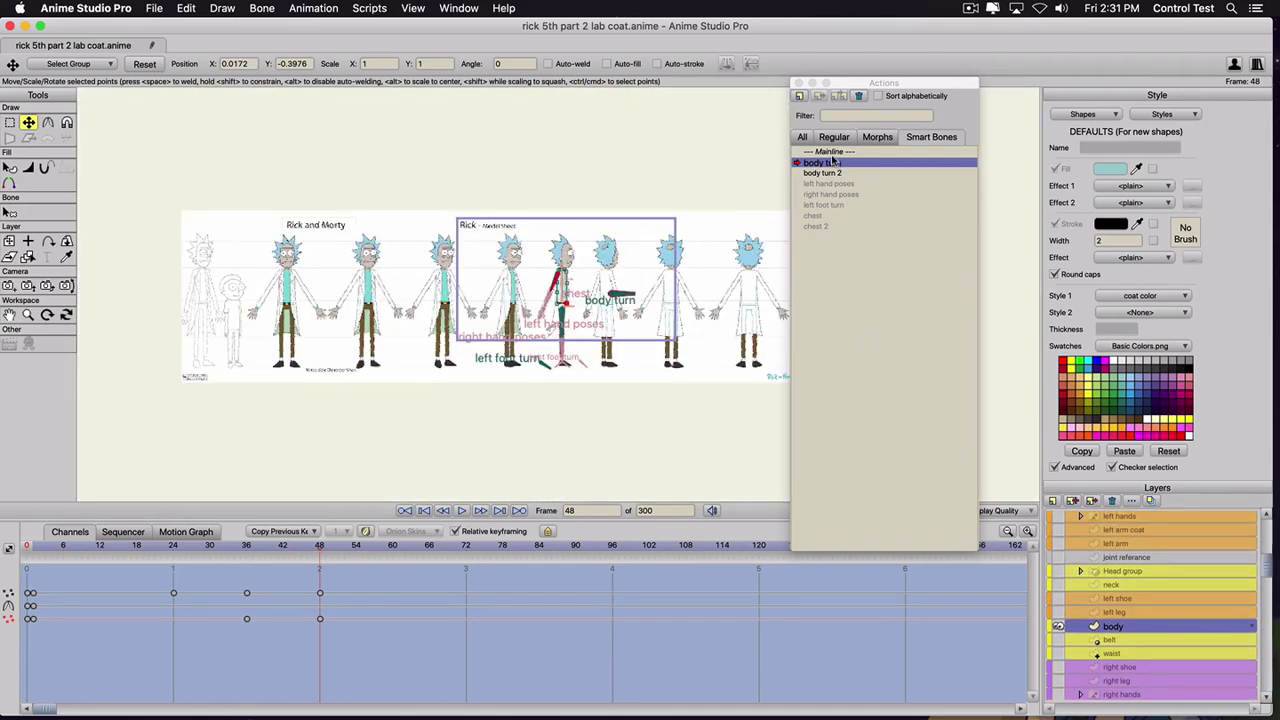
- Return to the Mainline action, hide the Rick Sanchez.jpg reference and make the character's body, arm, hand, leg, coat and head layers visible
left_click(829, 154)
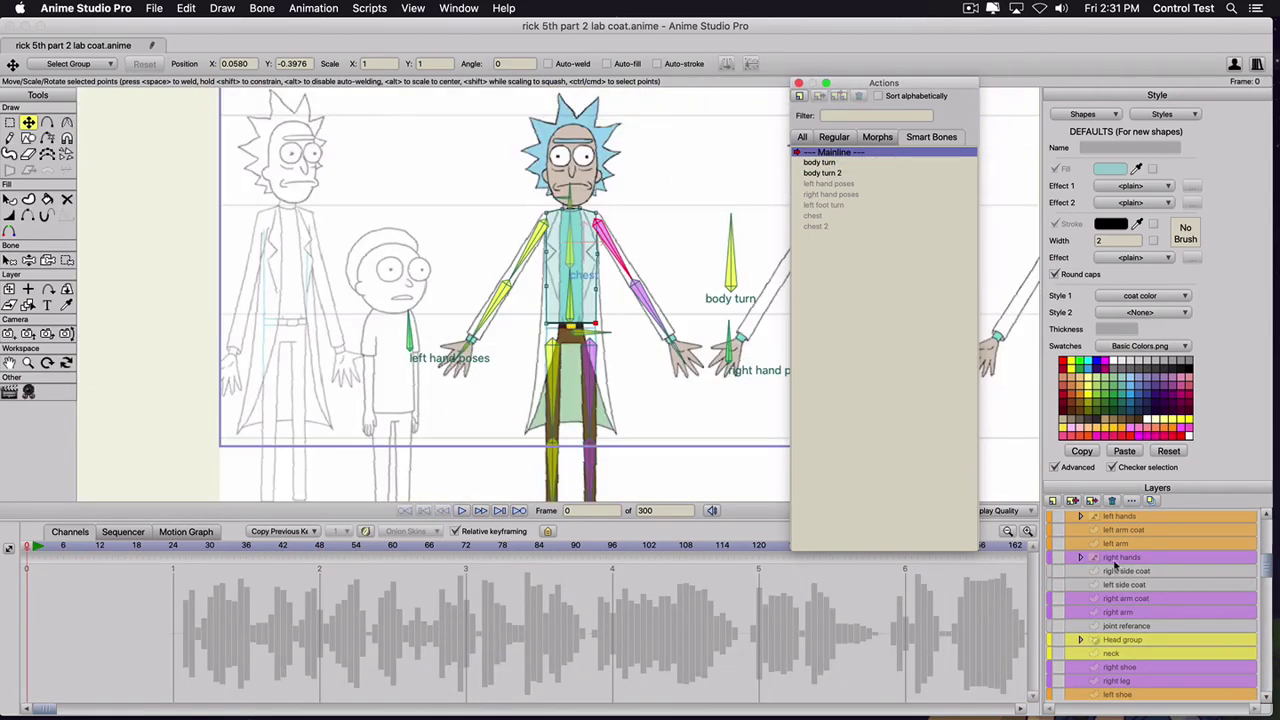
scroll(1115, 565, "down", 5)
left_click(1057, 680)
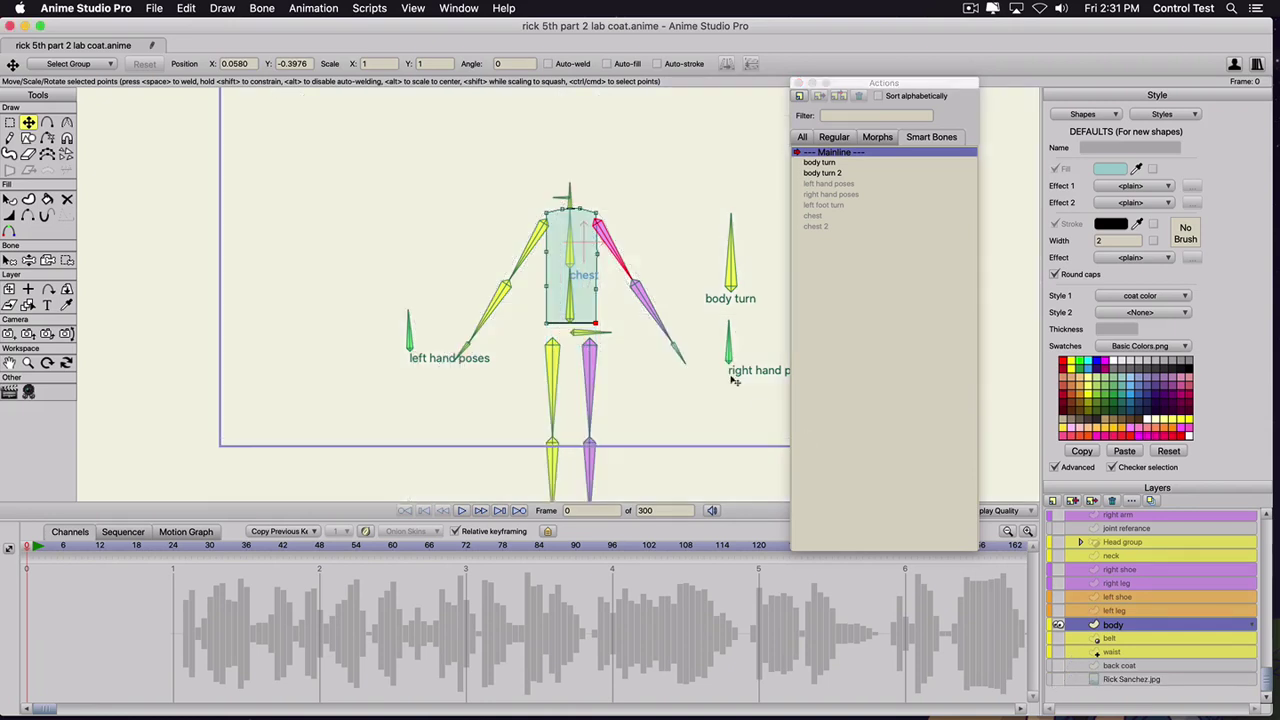
left_click_drag(1062, 666, 1059, 525)
scroll(1059, 551, "up", 1)
scroll(1059, 525, "up", 1)
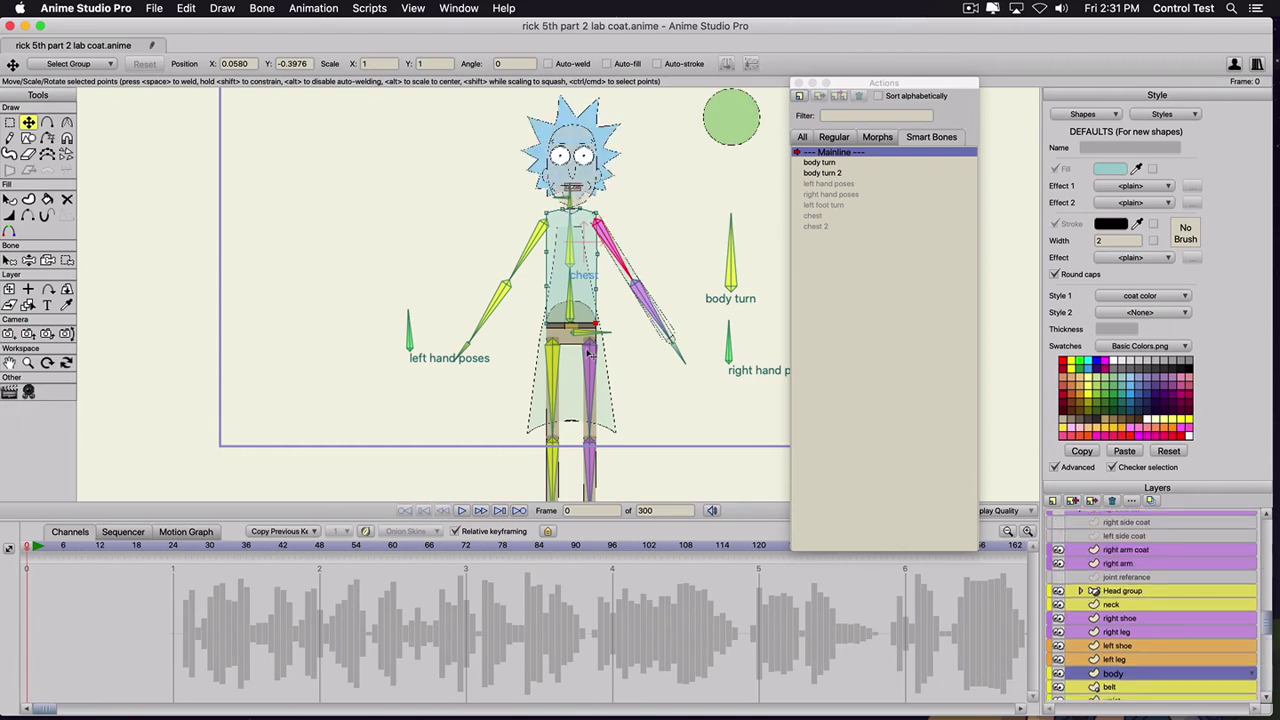
left_click_drag(1060, 538, 1059, 516)
scroll(1060, 540, "up", 3)
left_click(1059, 557)
scroll(1059, 562, "up", 2)
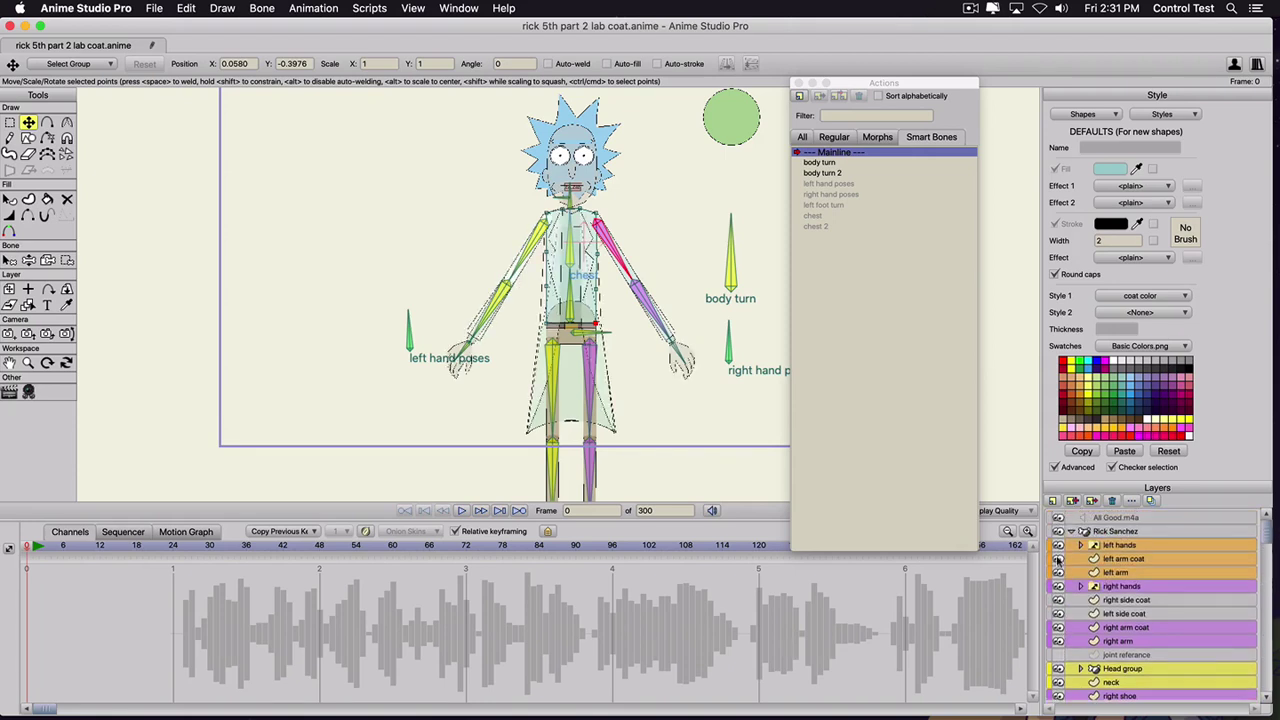
- Test the turn at frame 1 of the Rick Sanchez layer by rotating the body turn bone sideways and back to upright
left_click(32, 547)
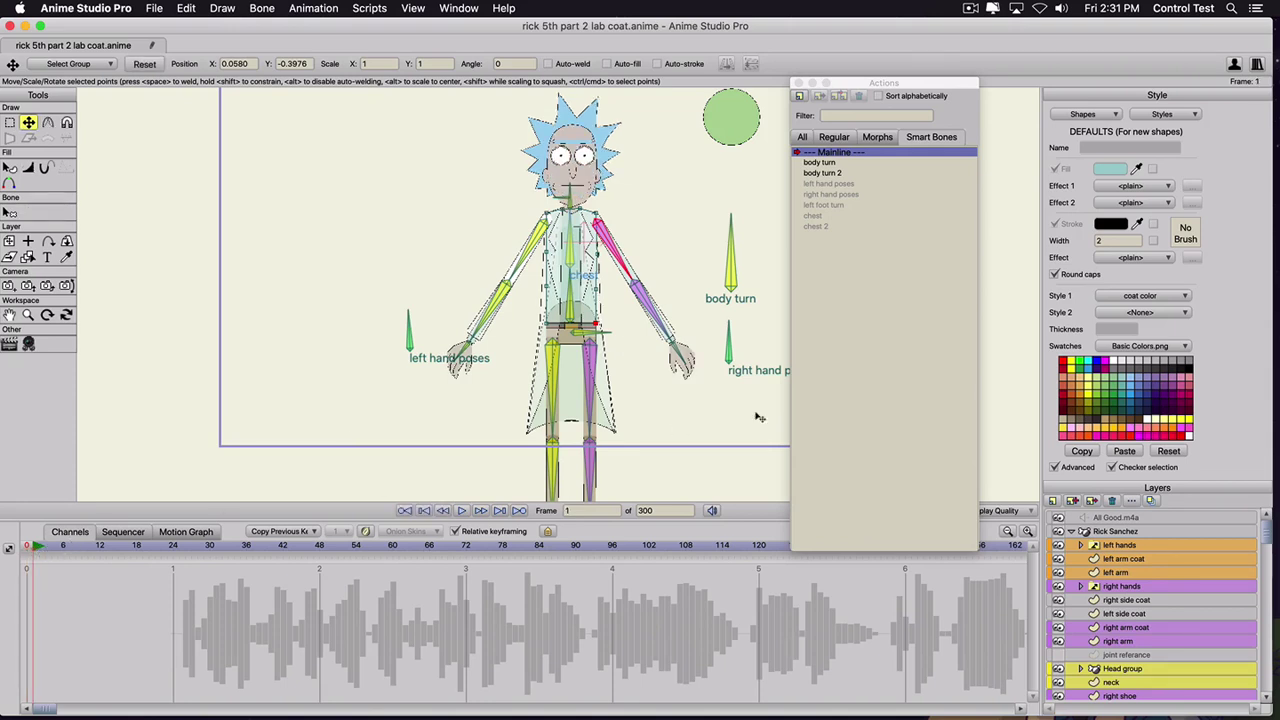
left_click(1098, 534)
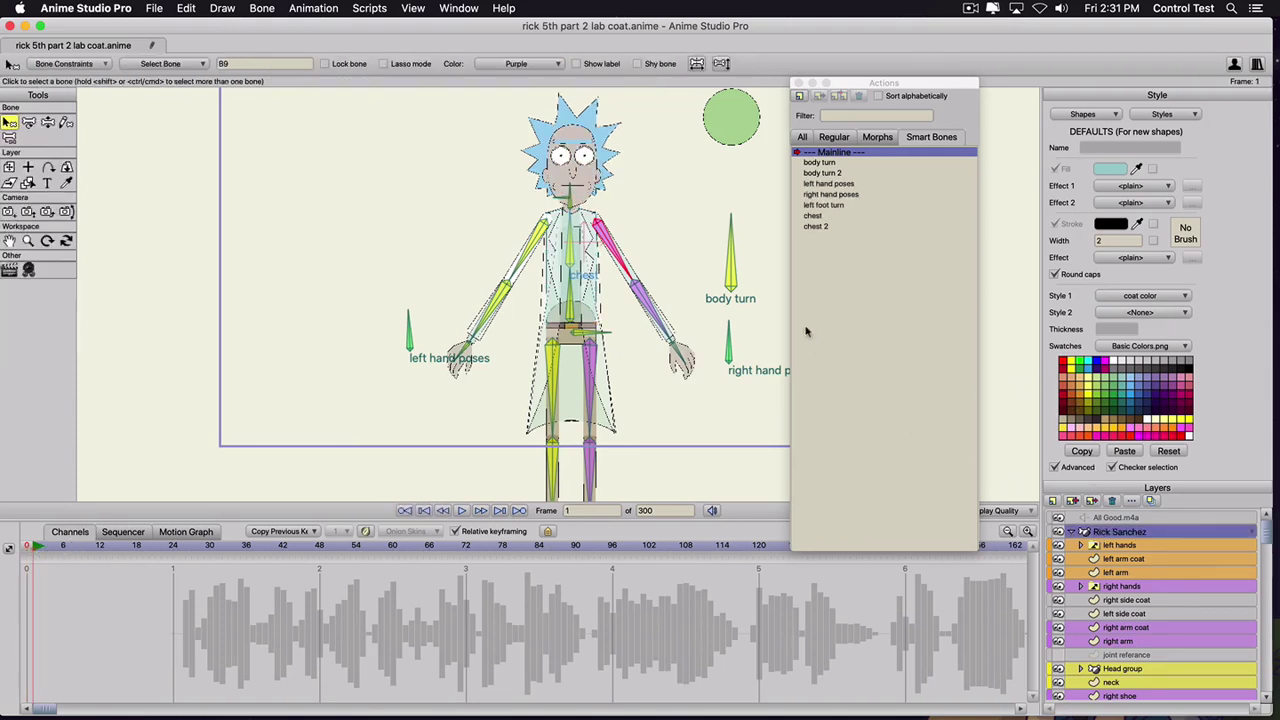
left_click(724, 255)
left_click_drag(738, 260, 745, 291)
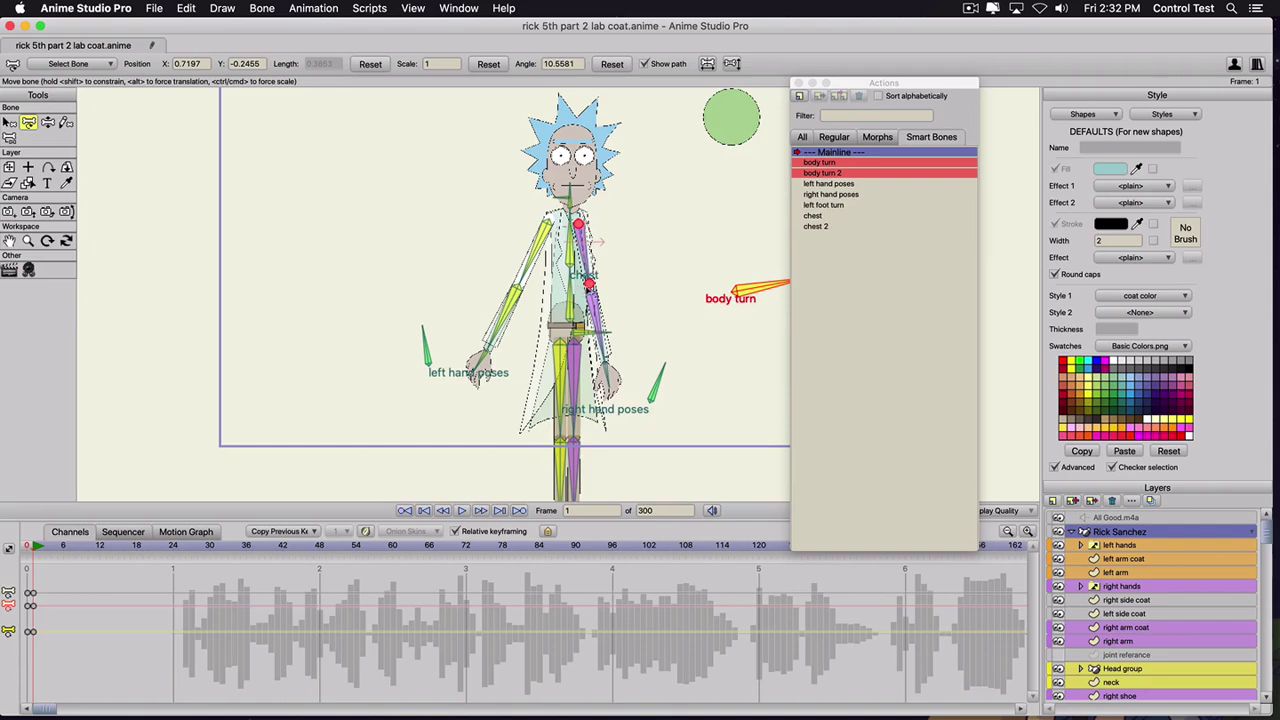
scroll(592, 300, "up", 2)
left_click_drag(760, 290, 753, 253)
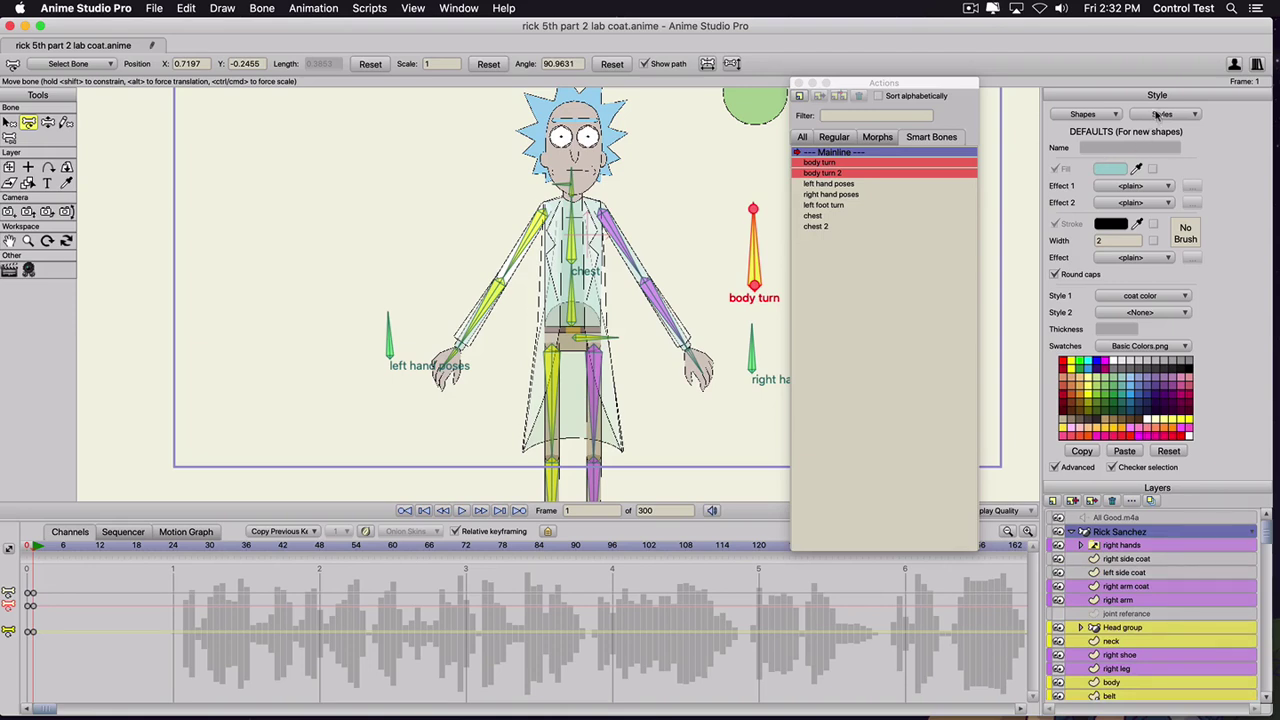
- Set the fill alpha of the Rick skin color style to 255 at frame 0
left_click(1157, 115)
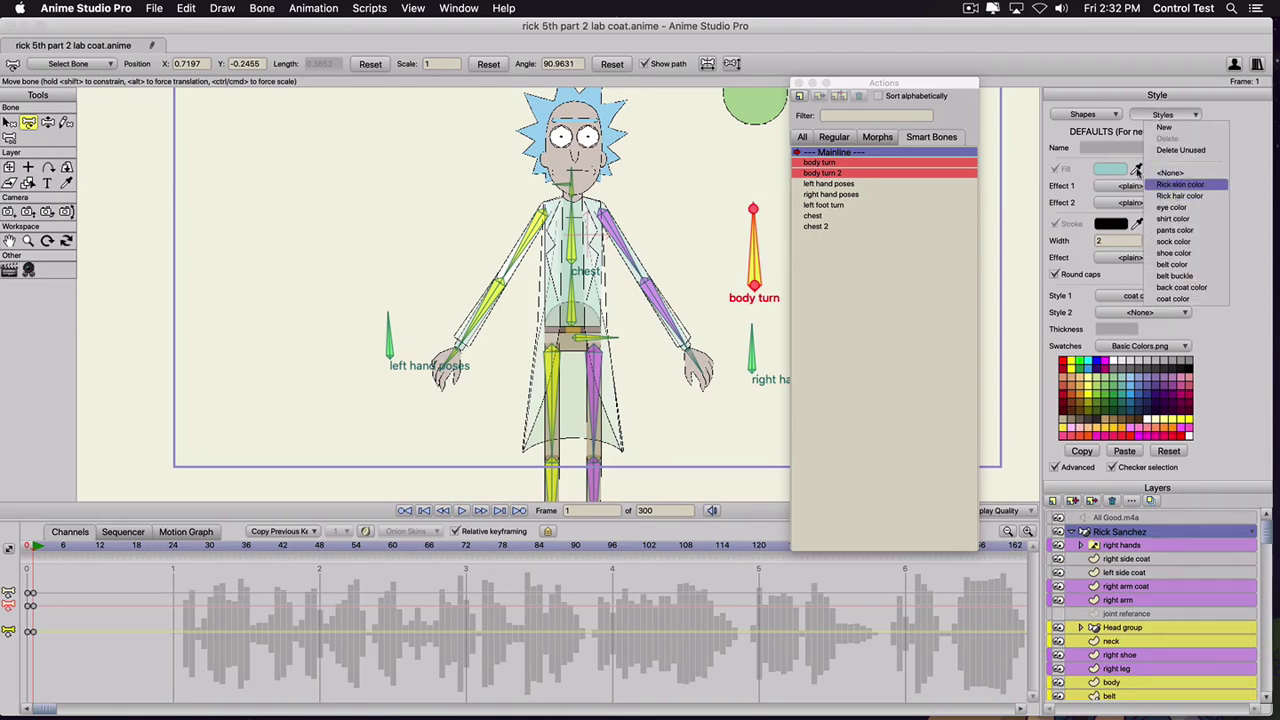
left_click(1180, 185)
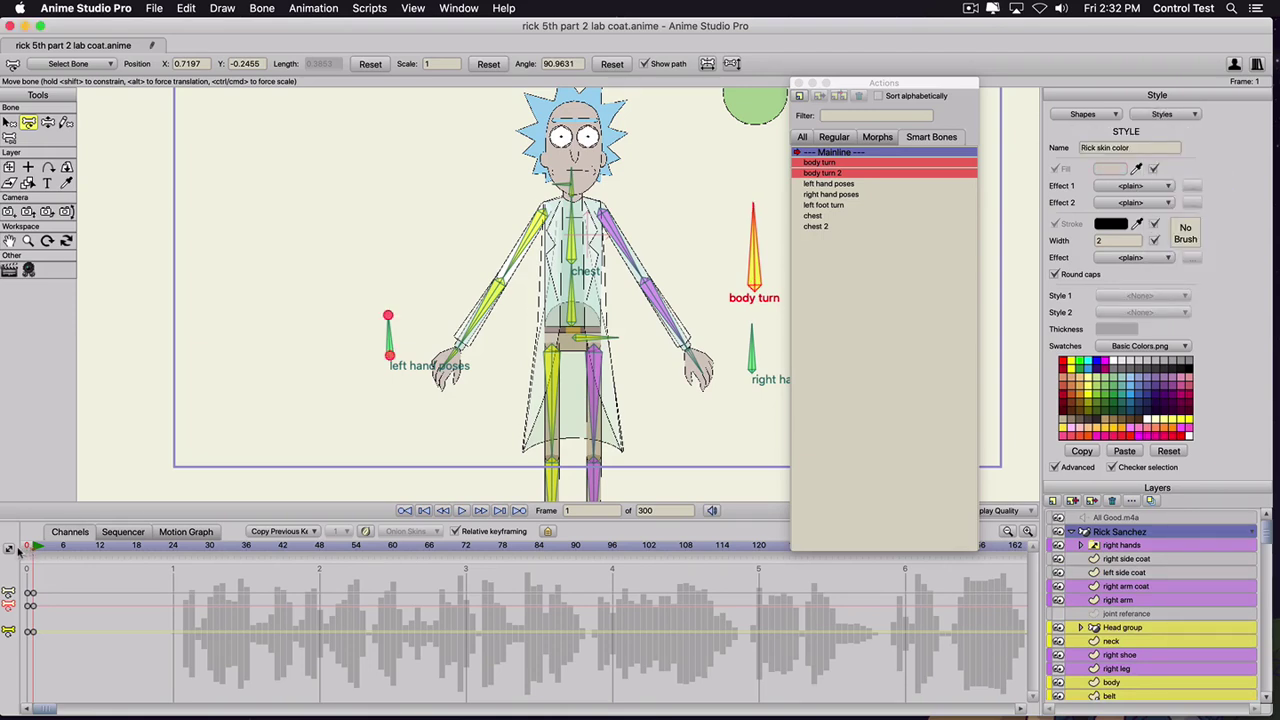
left_click(22, 548)
left_click(1108, 169)
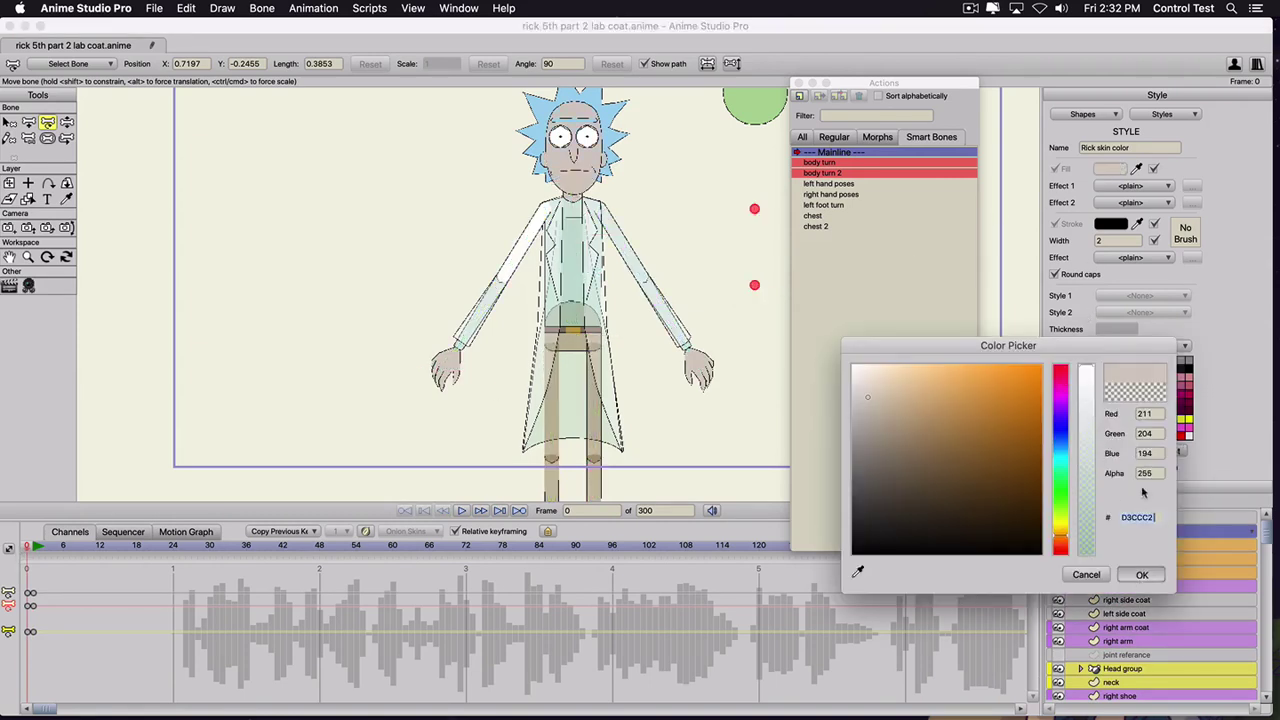
key("Return")
- Check the fill opacity of the Rick hair color and eye color styles
left_click(1160, 120)
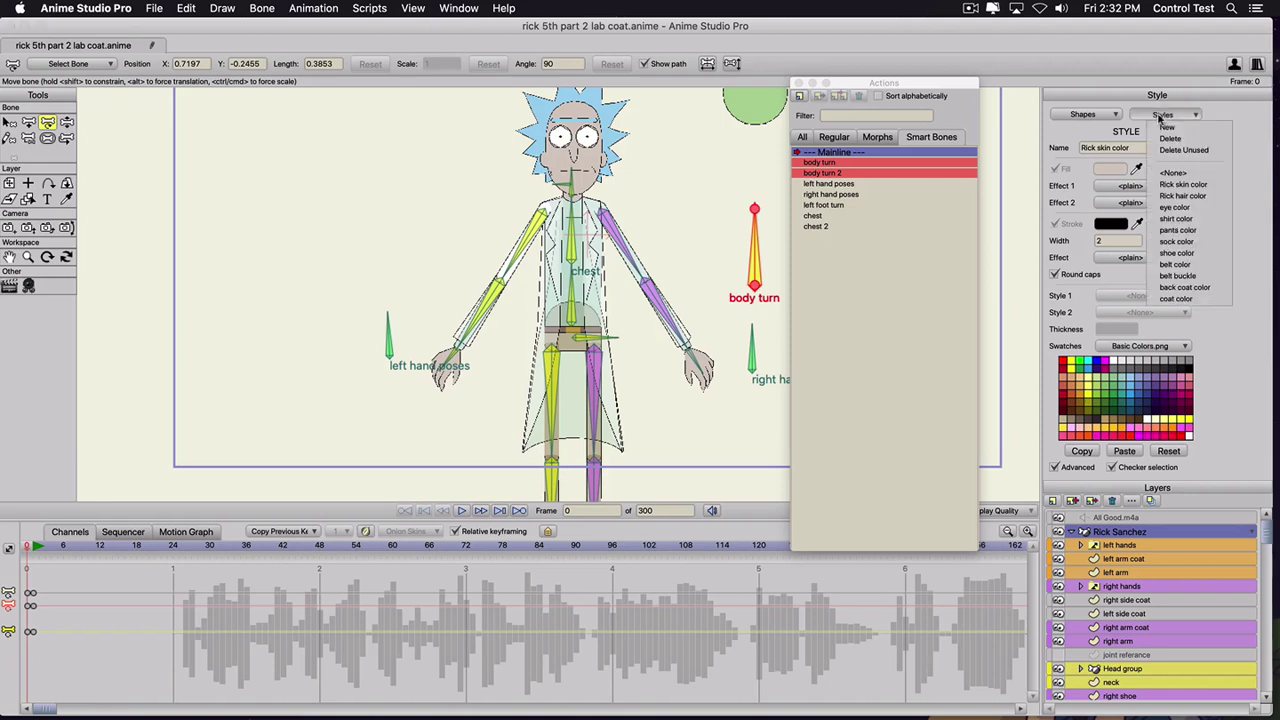
left_click(1150, 198)
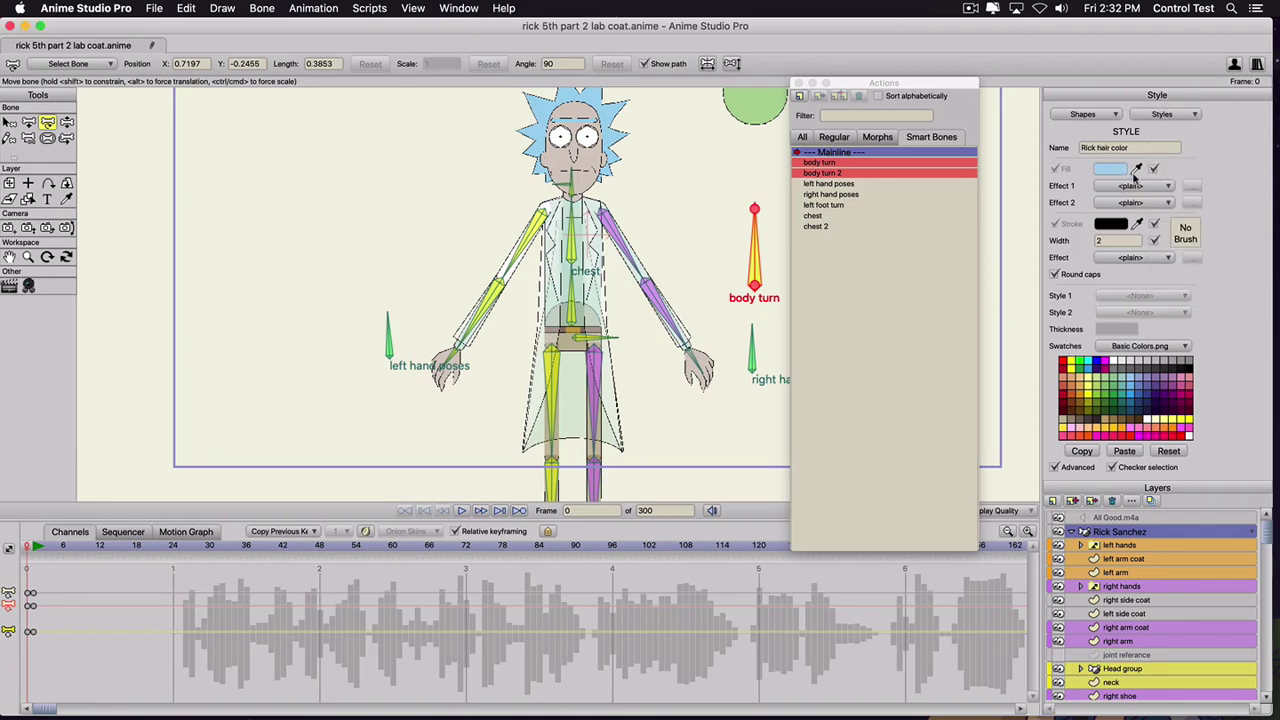
left_click(1151, 120)
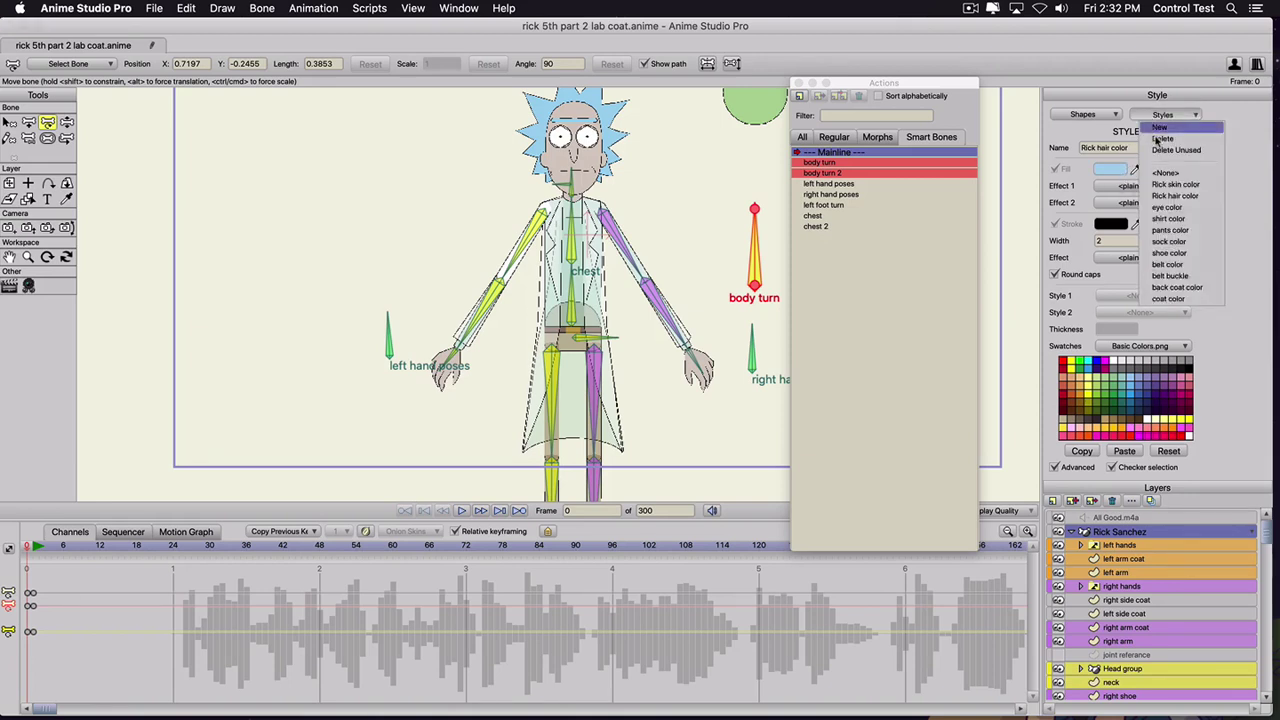
left_click(1162, 208)
- Make the fill of the shirt color style fully opaque by raising its alpha to the maximum
left_click(1162, 115)
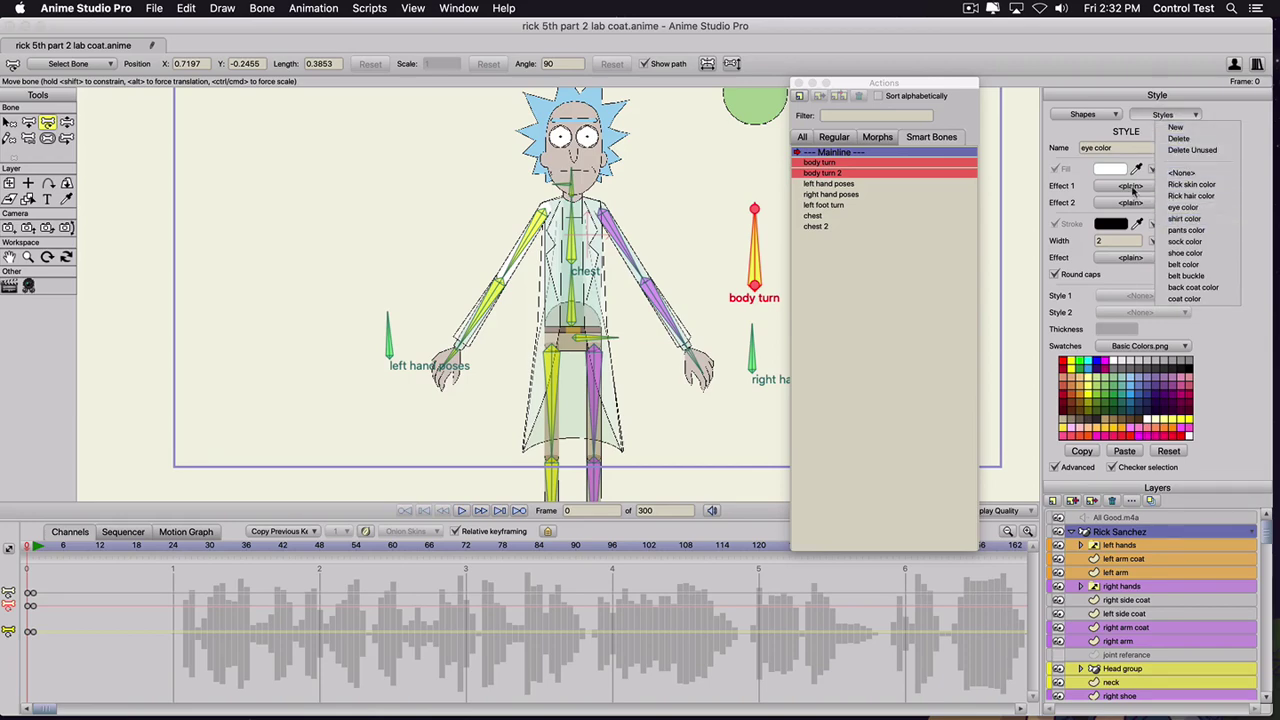
left_click(1160, 219)
left_click(1112, 171)
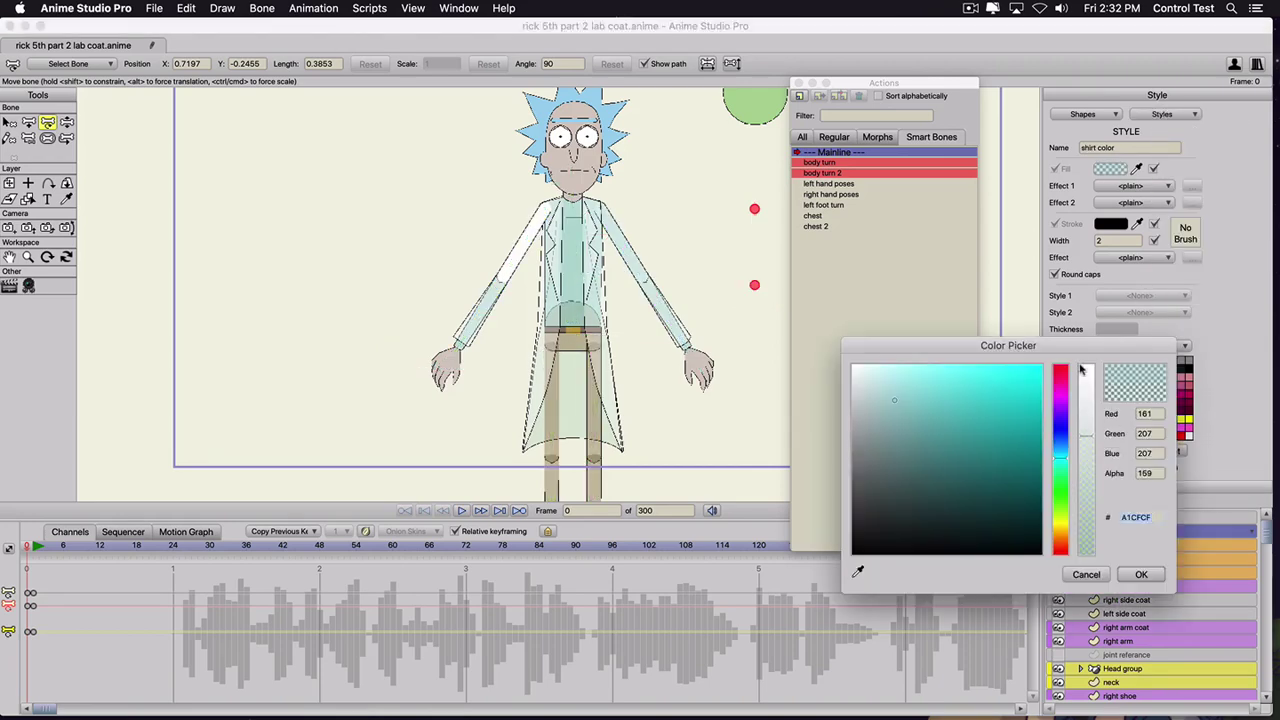
left_click_drag(1081, 366, 1081, 341)
left_click(1137, 574)
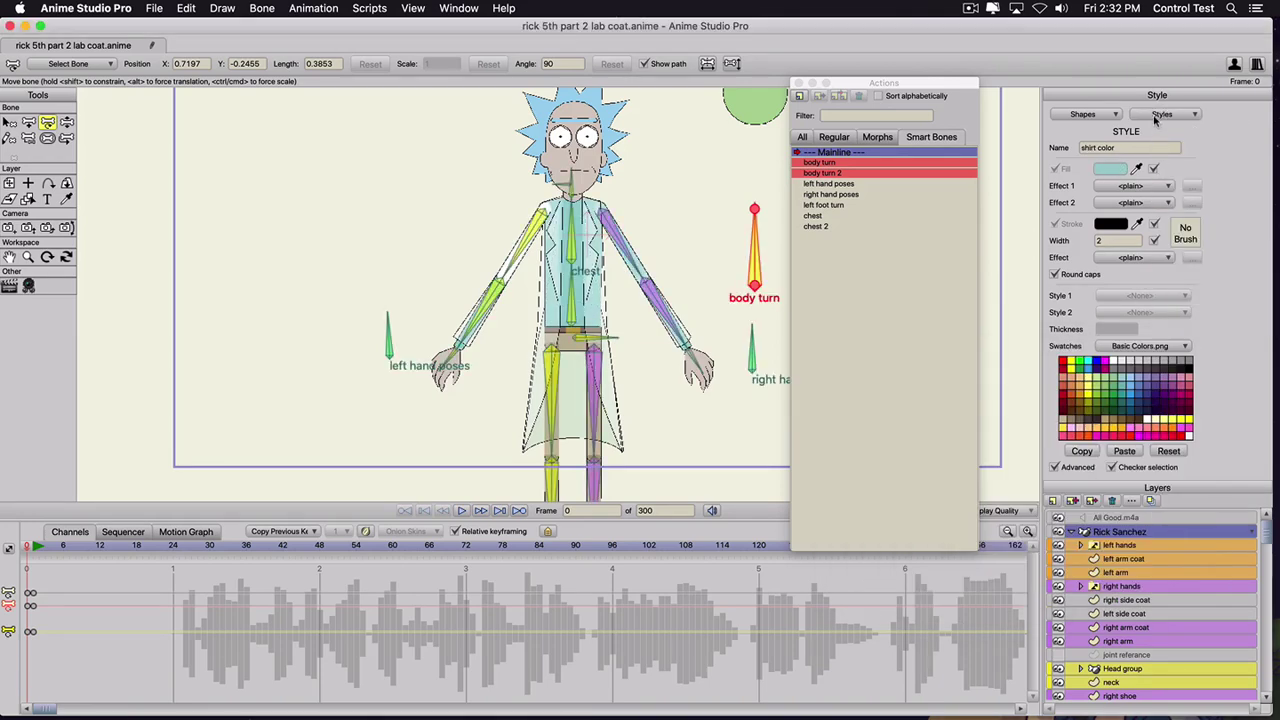
- Set the fill alpha of the pants color style to 255
left_click(1160, 117)
left_click(1173, 230)
left_click(1109, 169)
left_click_drag(1086, 428, 1084, 338)
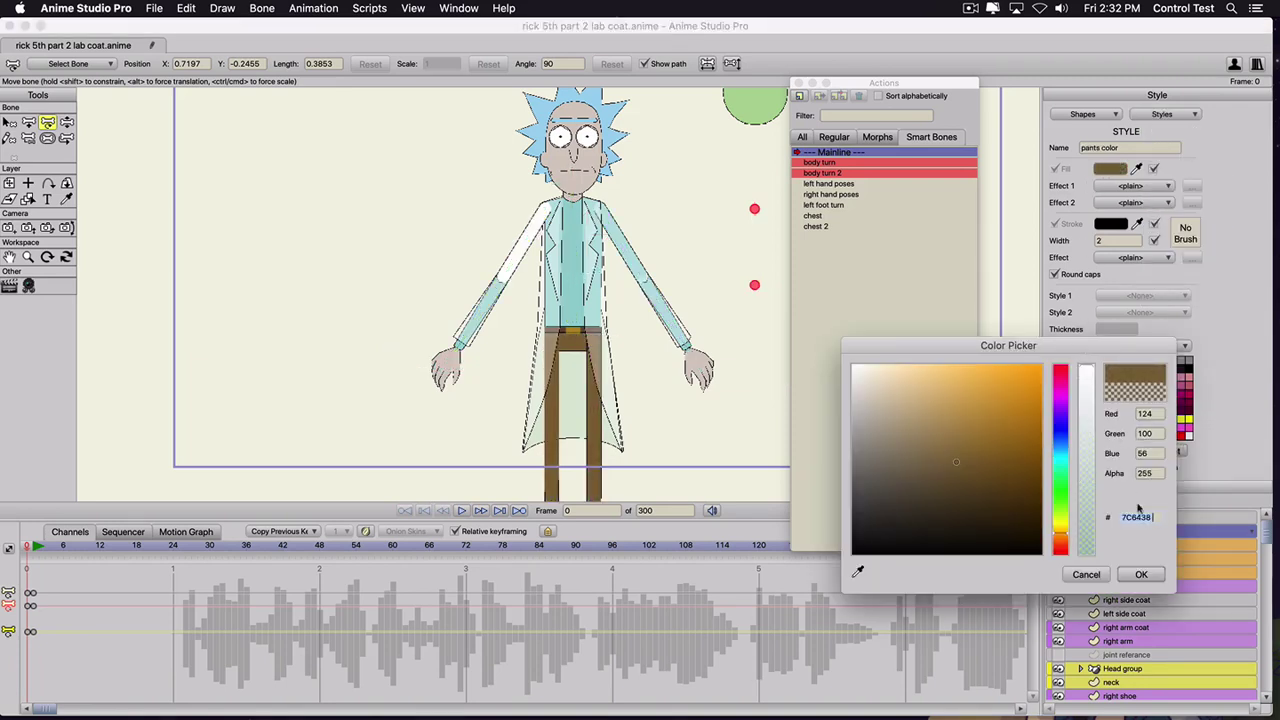
left_click(1143, 574)
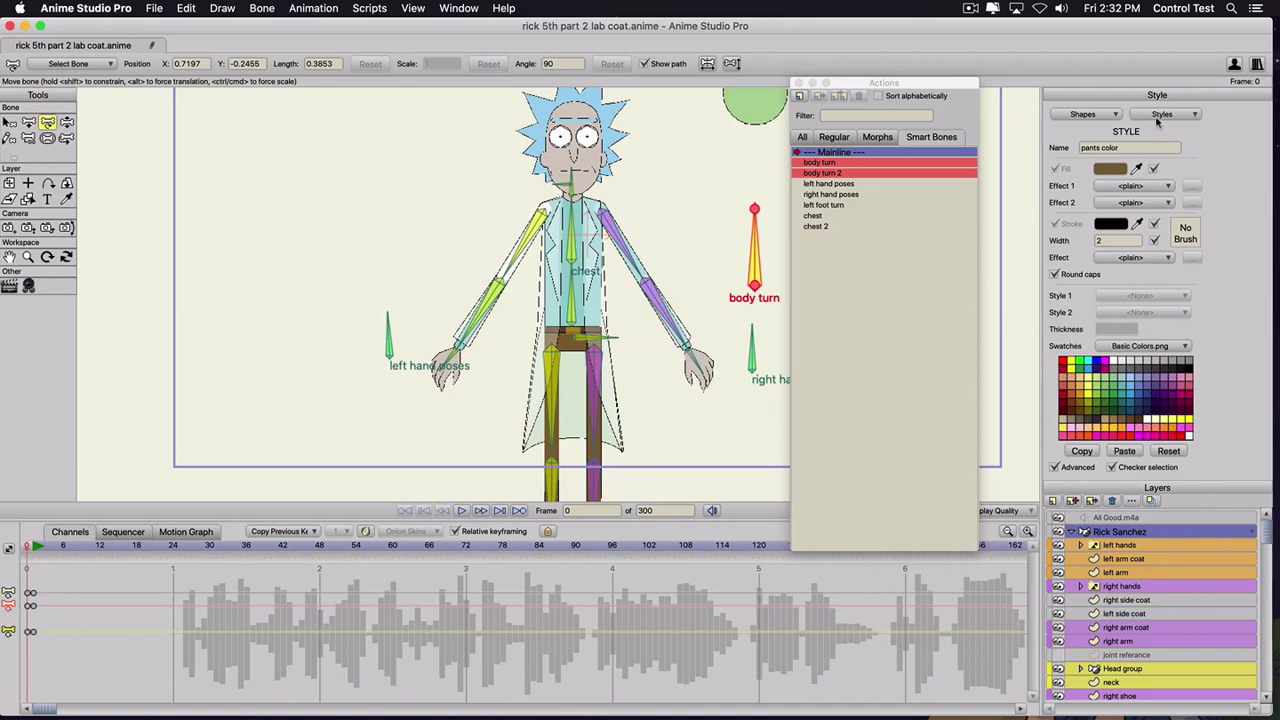
- Set the fill alpha of the sock color style to 255
left_click(1160, 116)
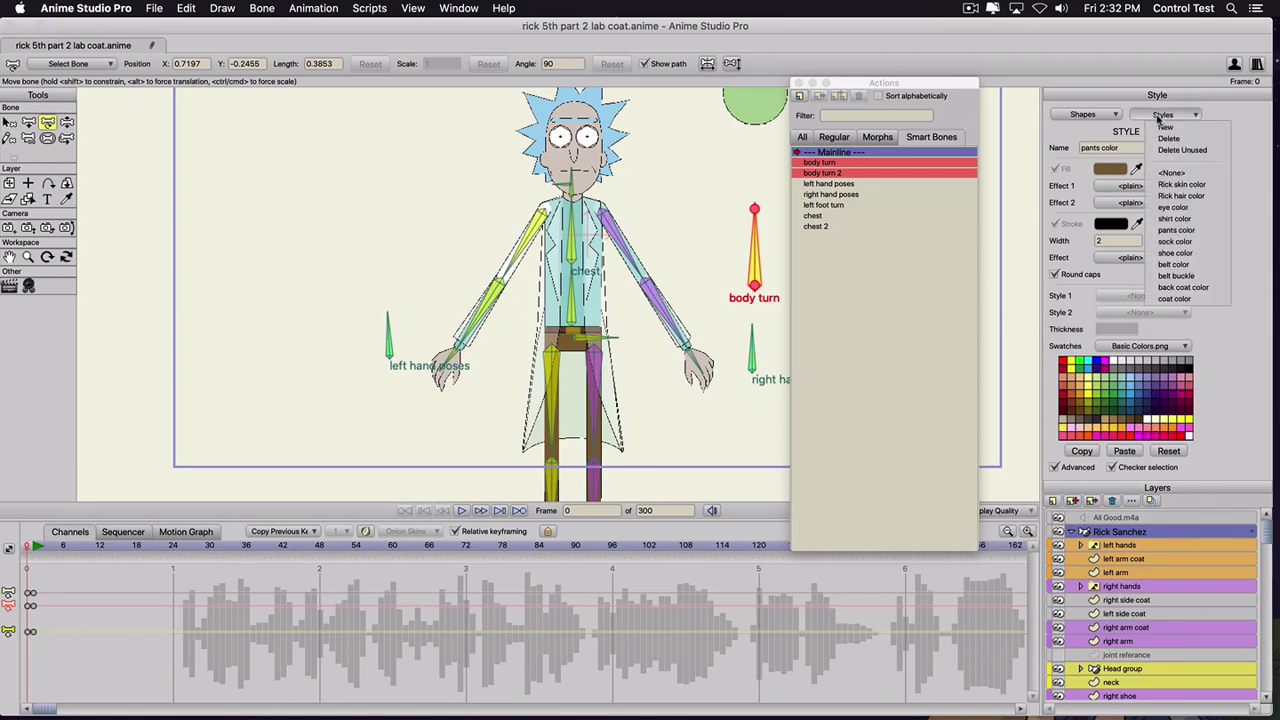
left_click(1166, 242)
left_click(1112, 170)
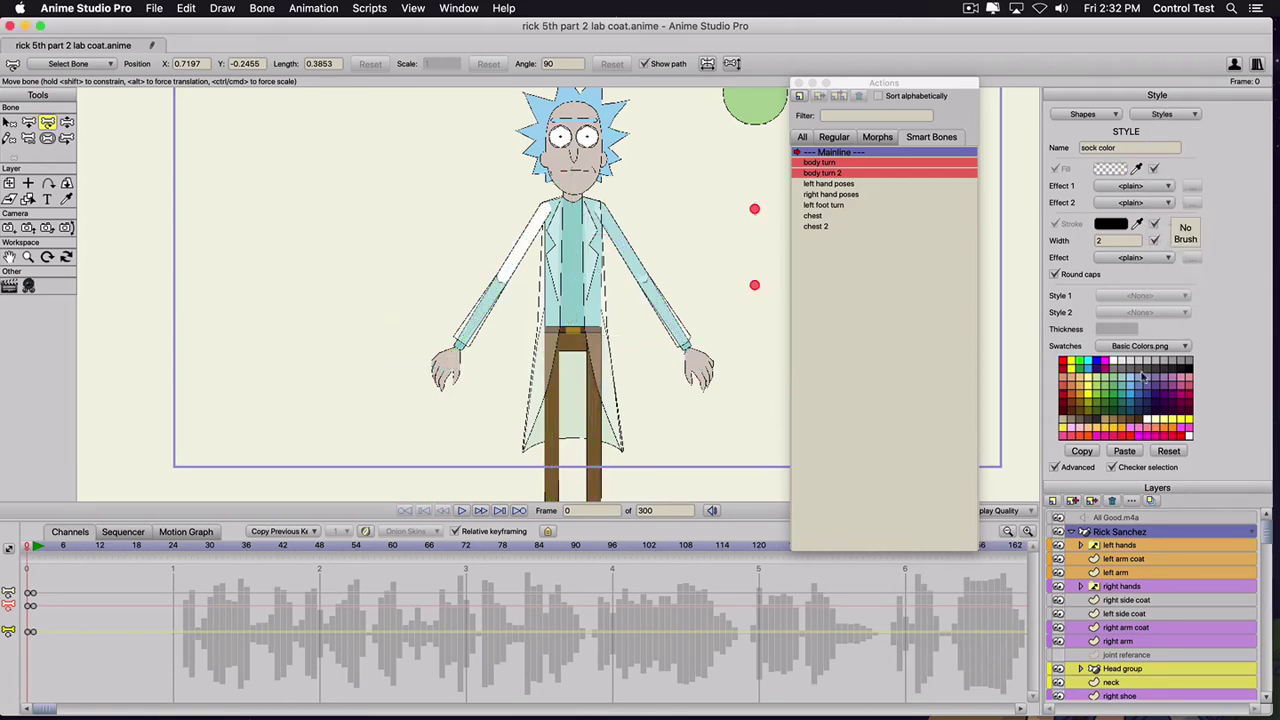
left_click(1142, 576)
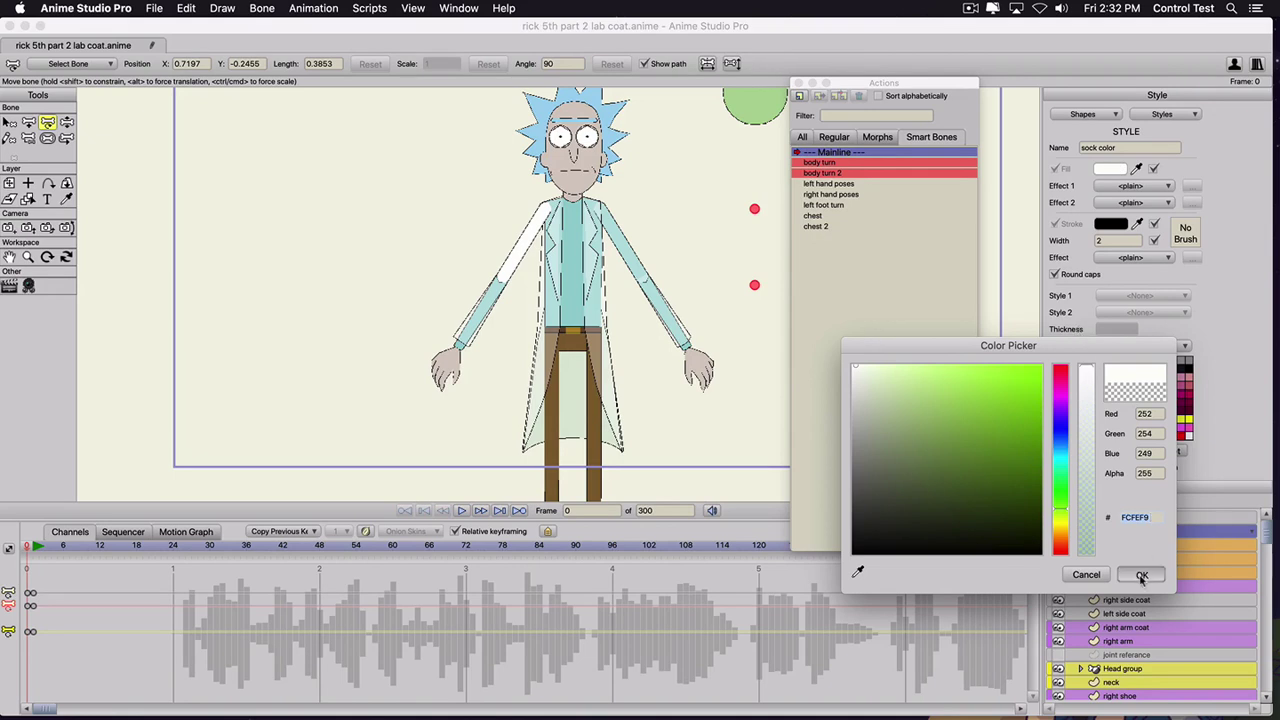
- Set the fill alpha of the shoe color style to 255
left_click(1160, 115)
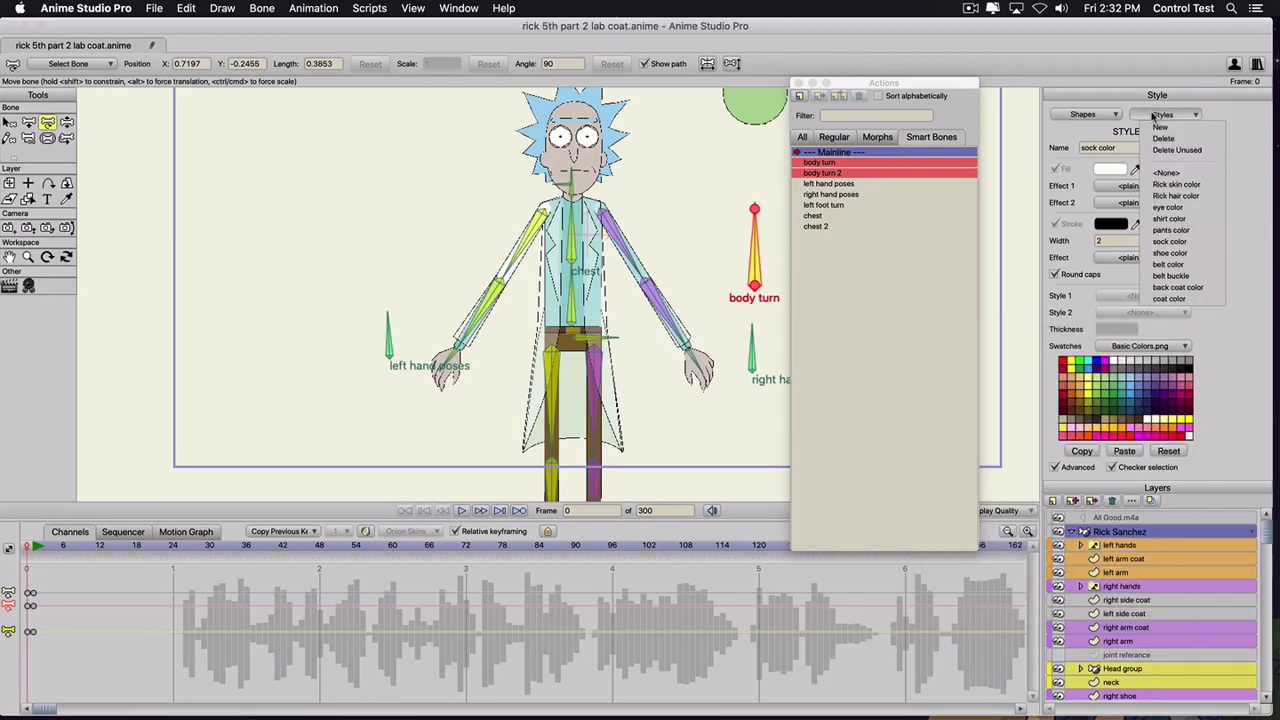
left_click(1160, 253)
left_click(1110, 169)
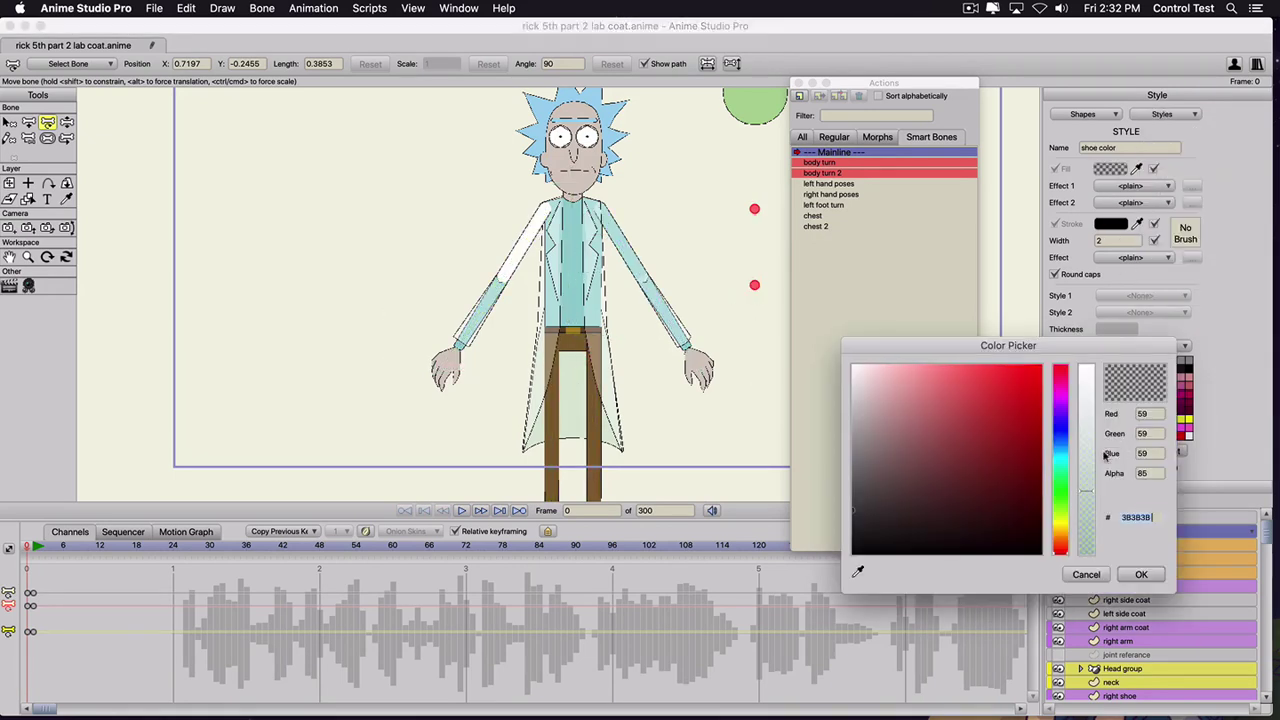
left_click_drag(1084, 367, 1069, 307)
left_click(1143, 575)
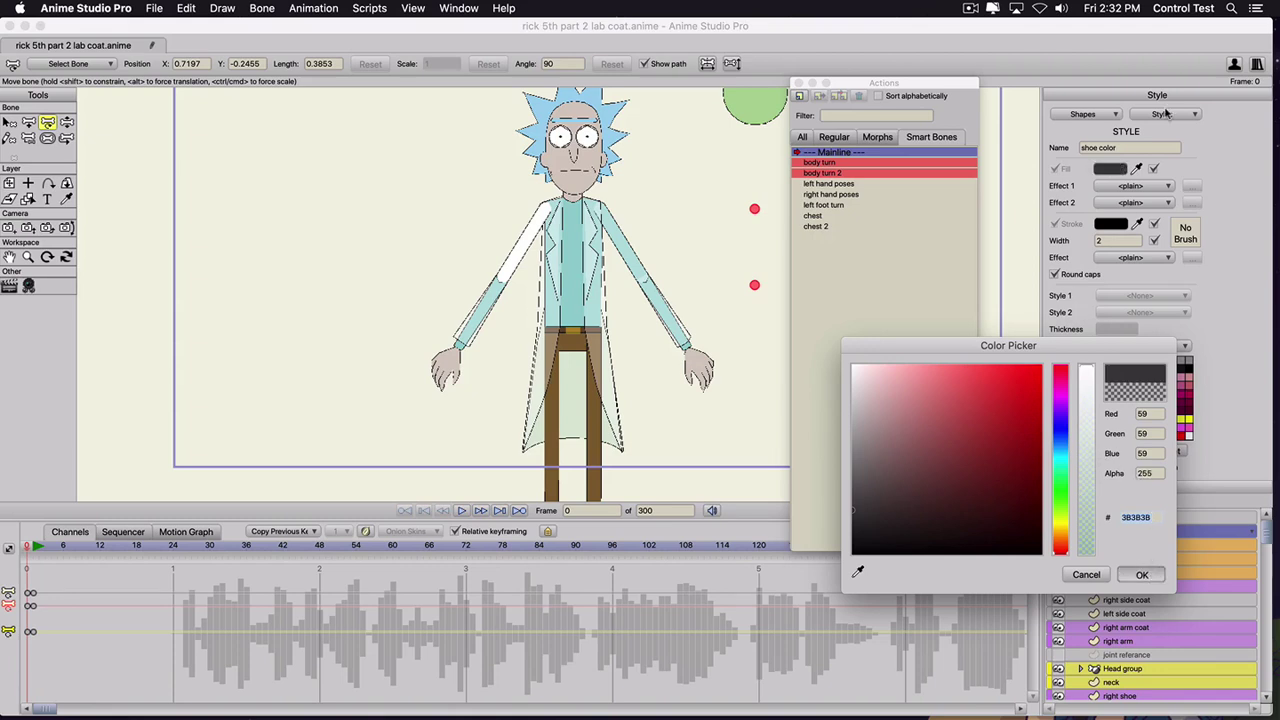
- Set the fill alpha of the belt color style to 255
left_click(1168, 115)
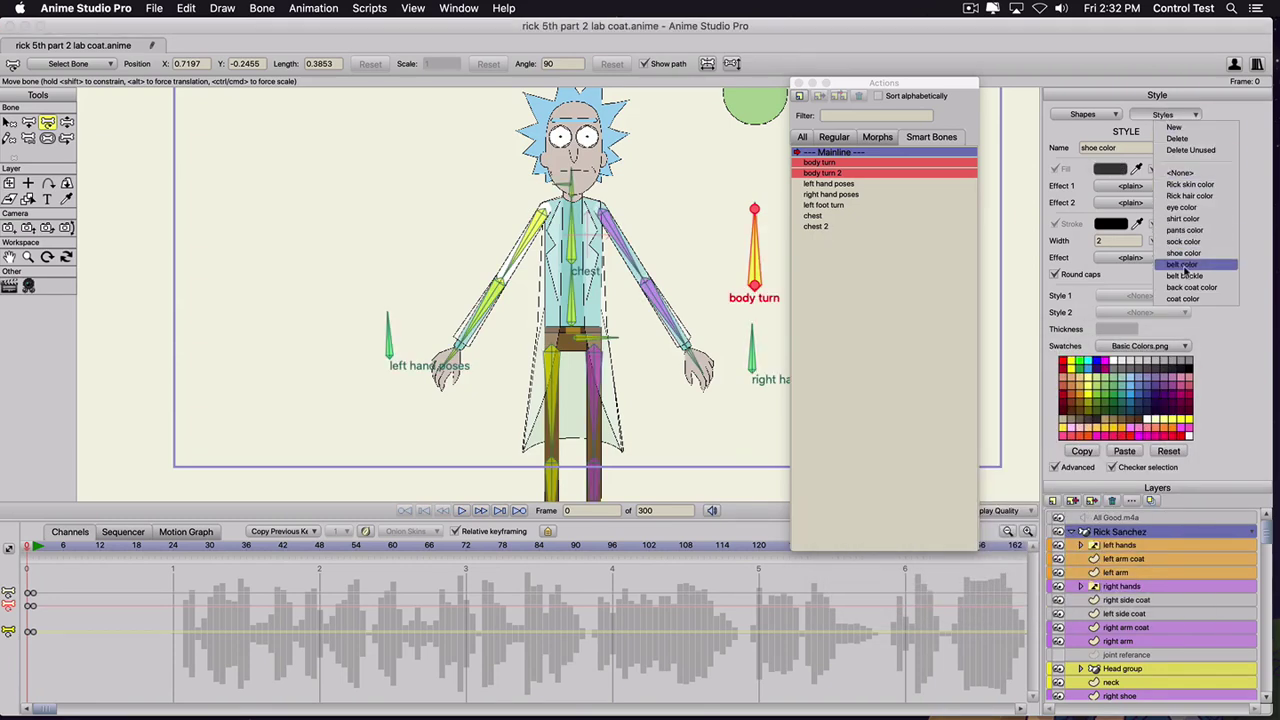
left_click(1184, 265)
left_click(1116, 169)
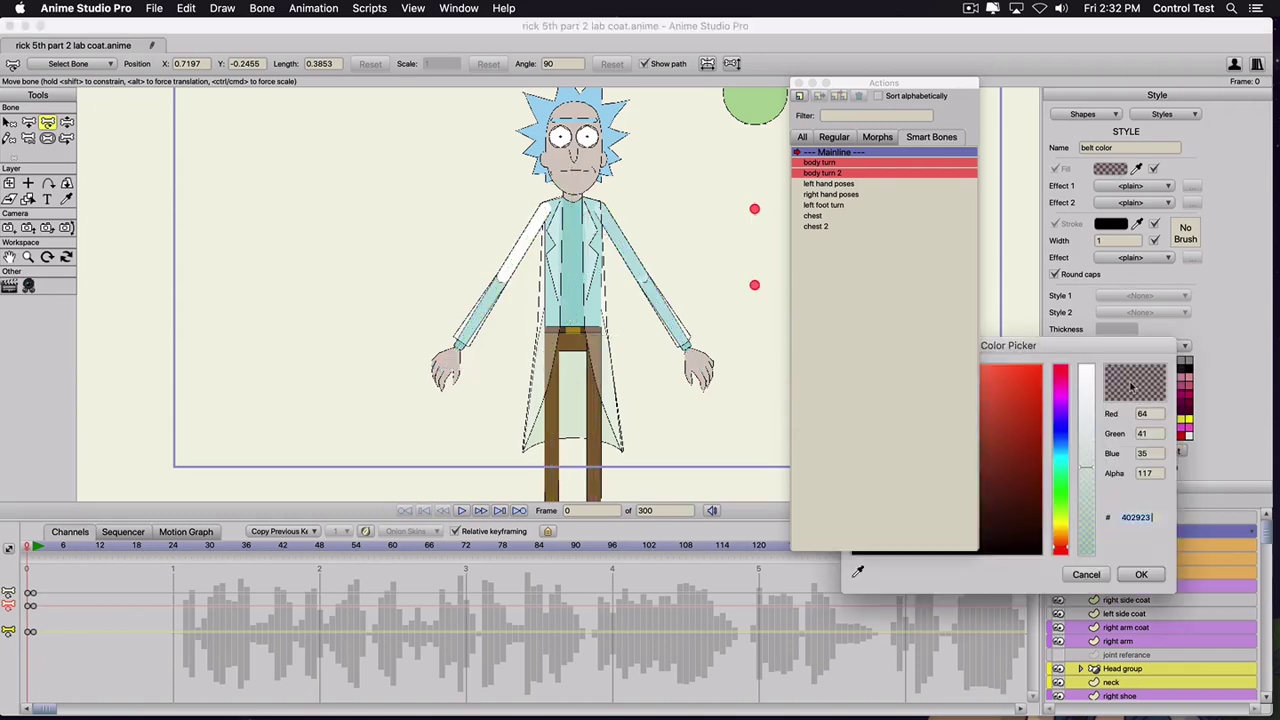
left_click_drag(1086, 395, 1081, 350)
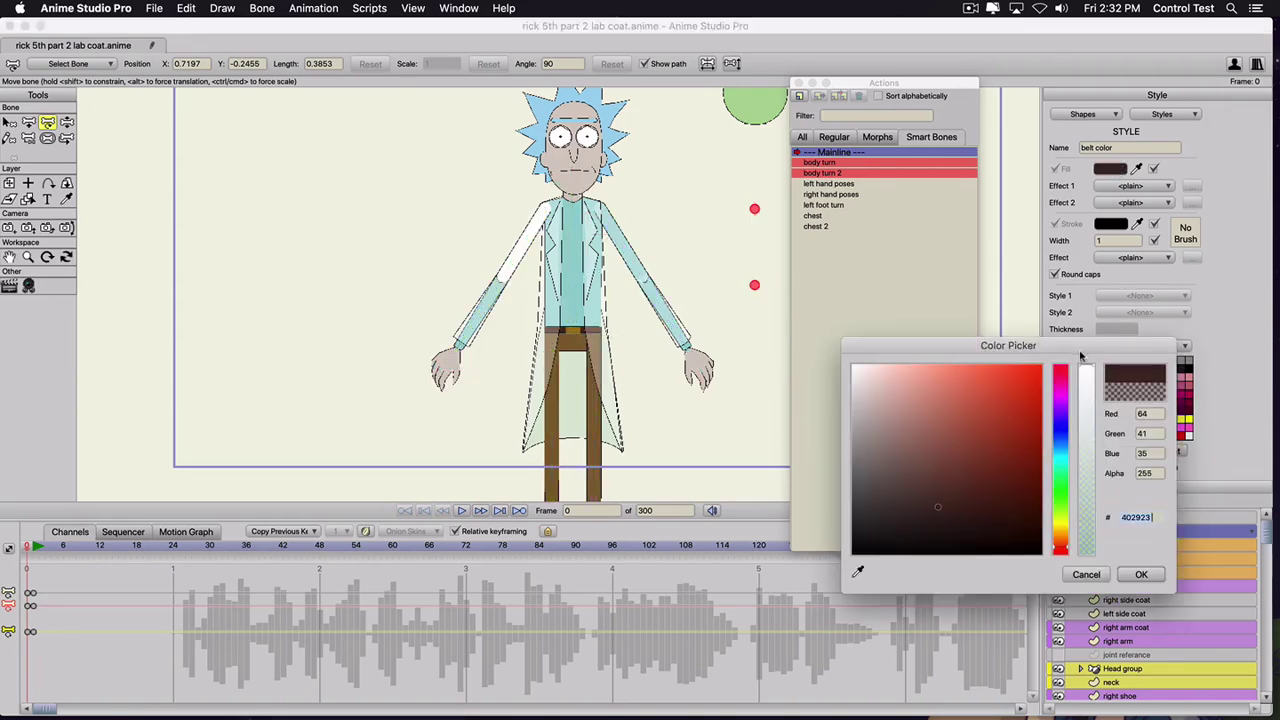
left_click(1145, 578)
- Set the fill alpha of the belt buckle style to 255
left_click(1164, 114)
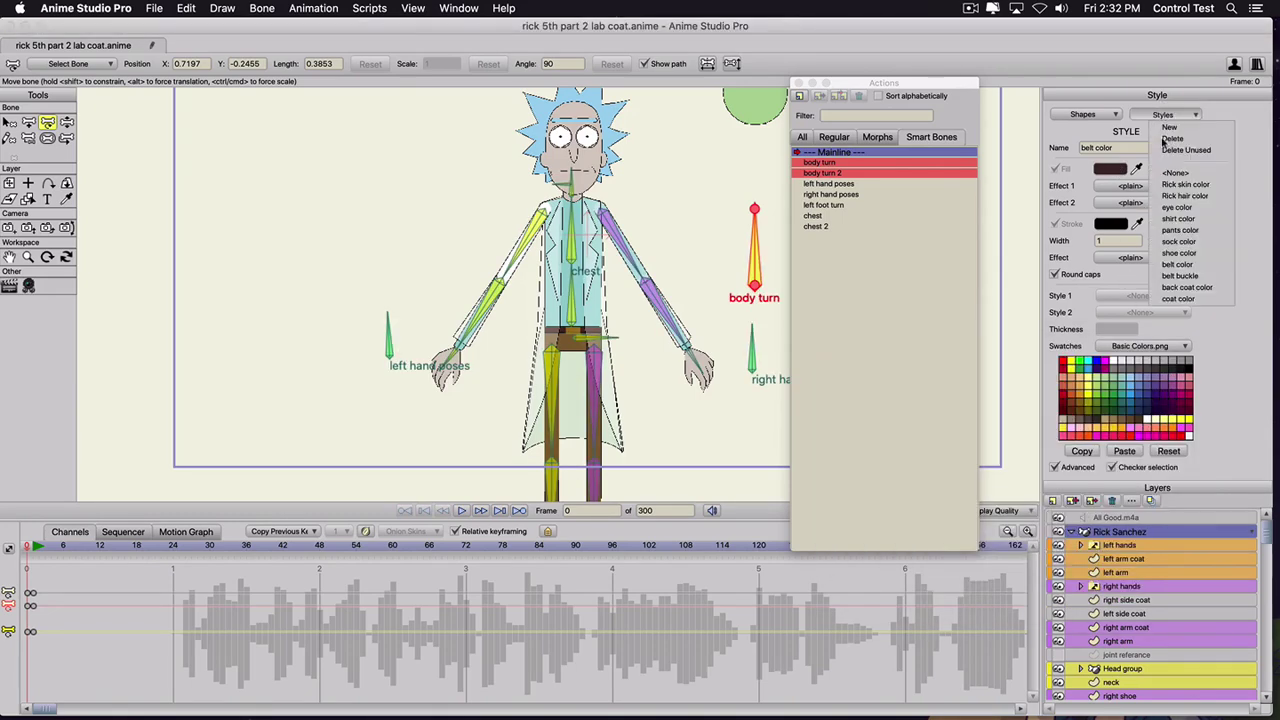
left_click(1177, 276)
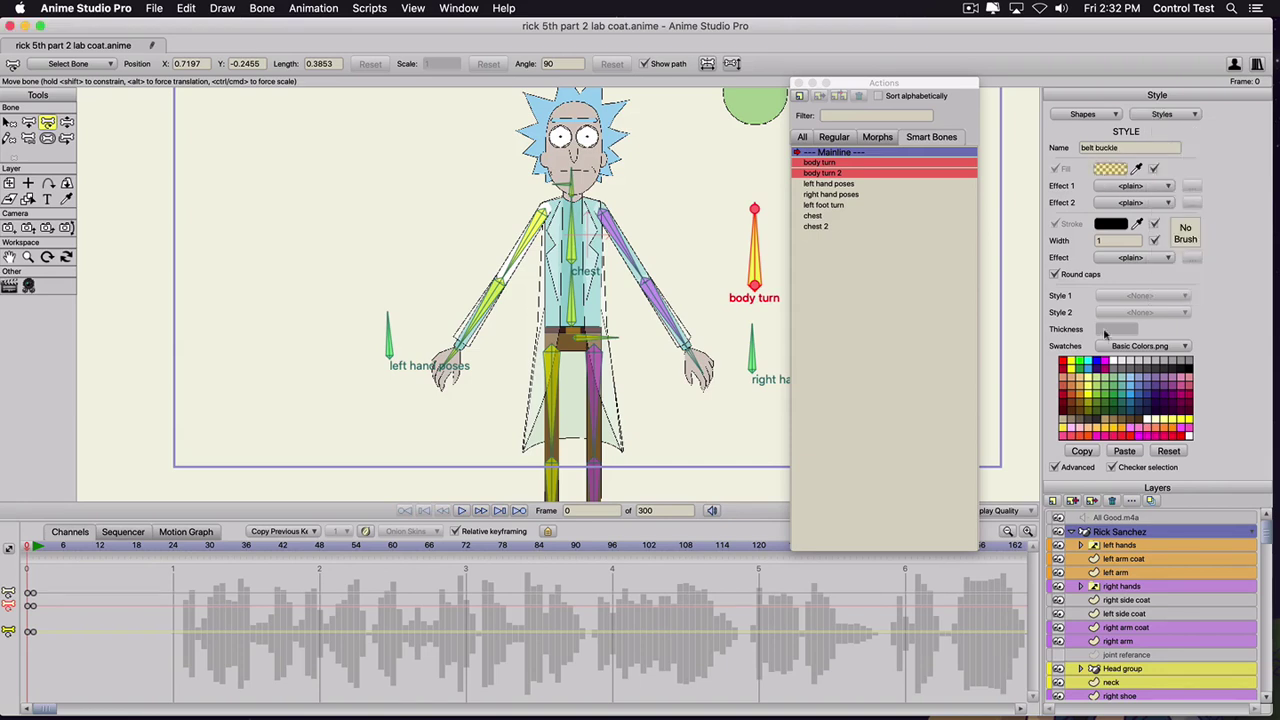
left_click(1109, 169)
left_click_drag(1087, 521, 1070, 302)
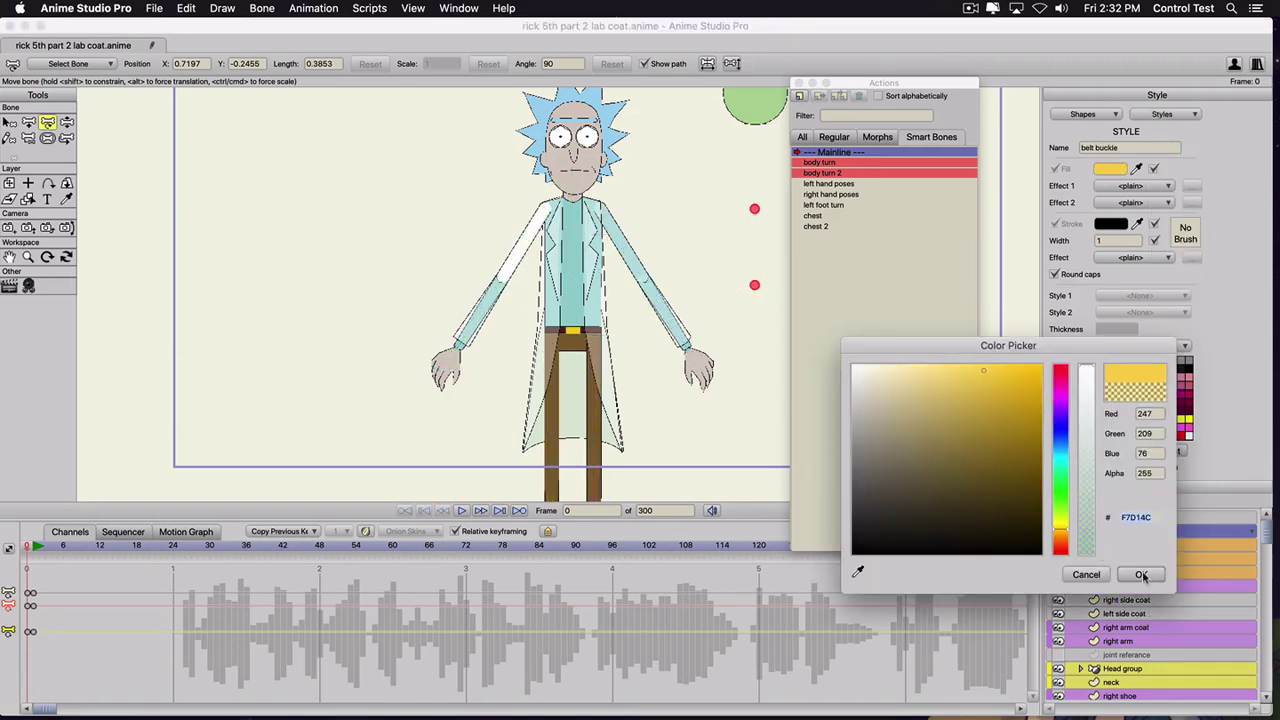
left_click(1143, 576)
- Set the fill alpha of the back coat color style to 255
left_click(1162, 114)
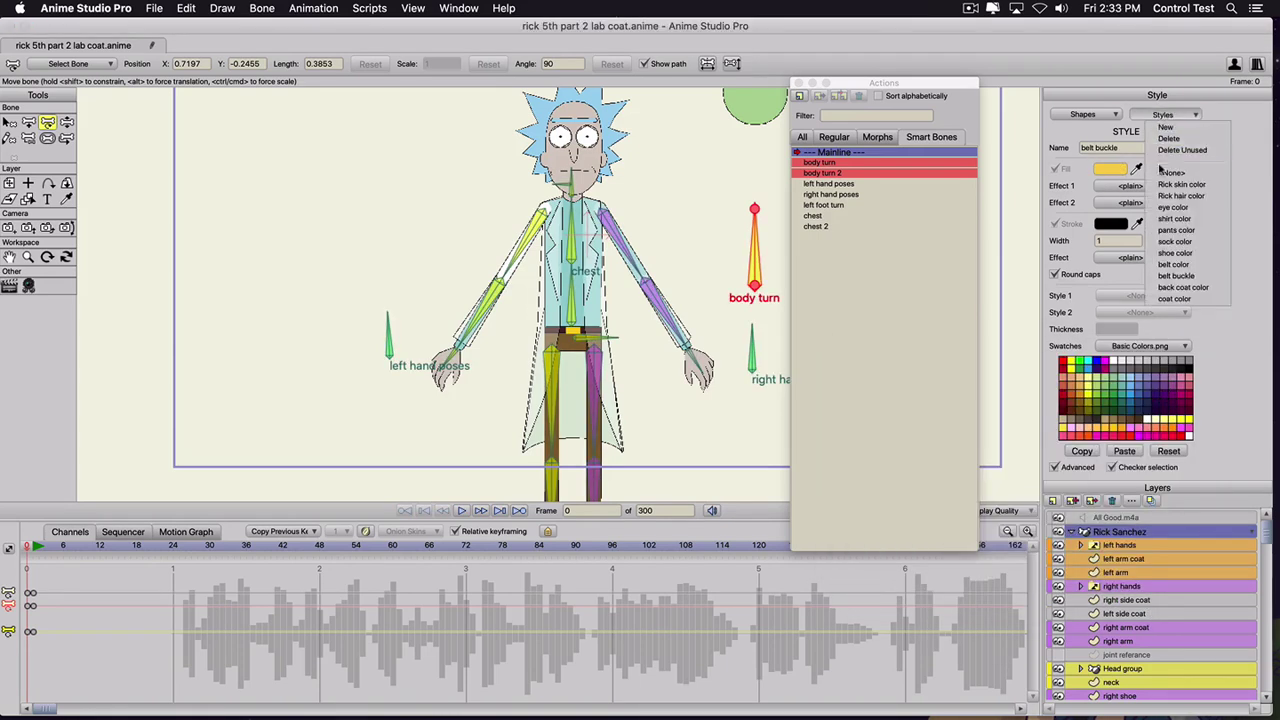
left_click(1180, 287)
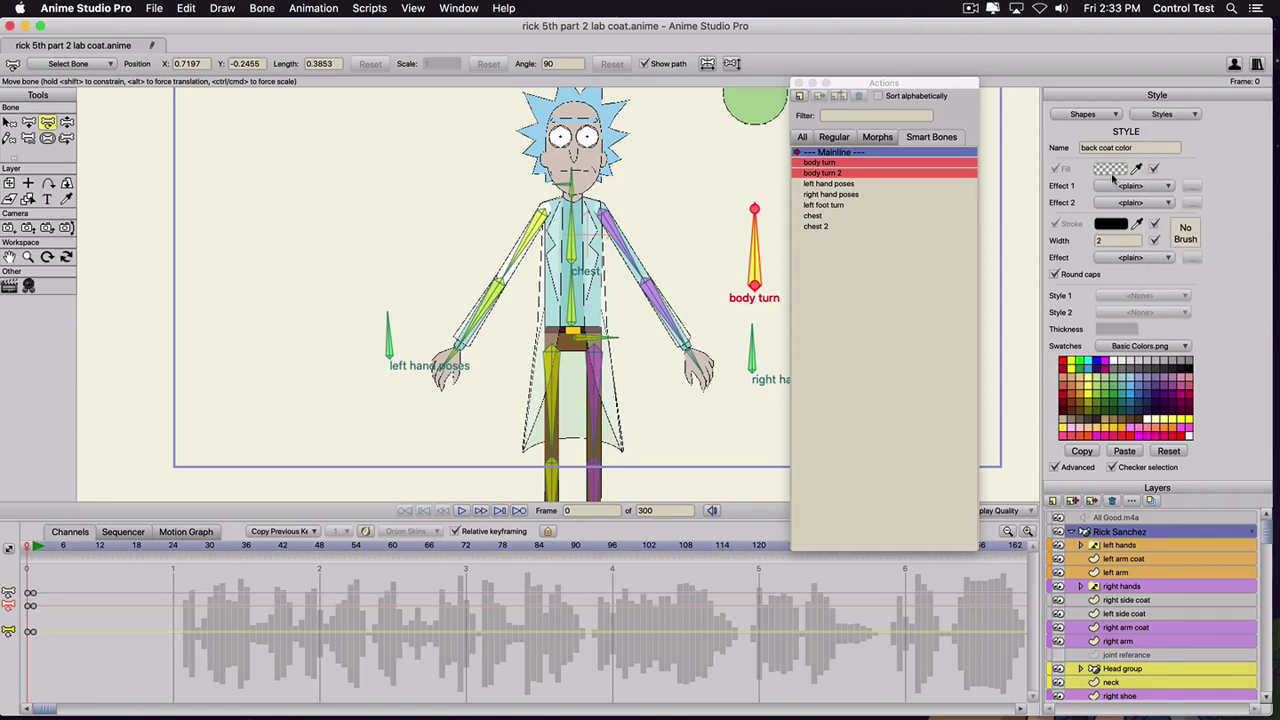
left_click(1112, 169)
left_click_drag(1083, 415, 1085, 303)
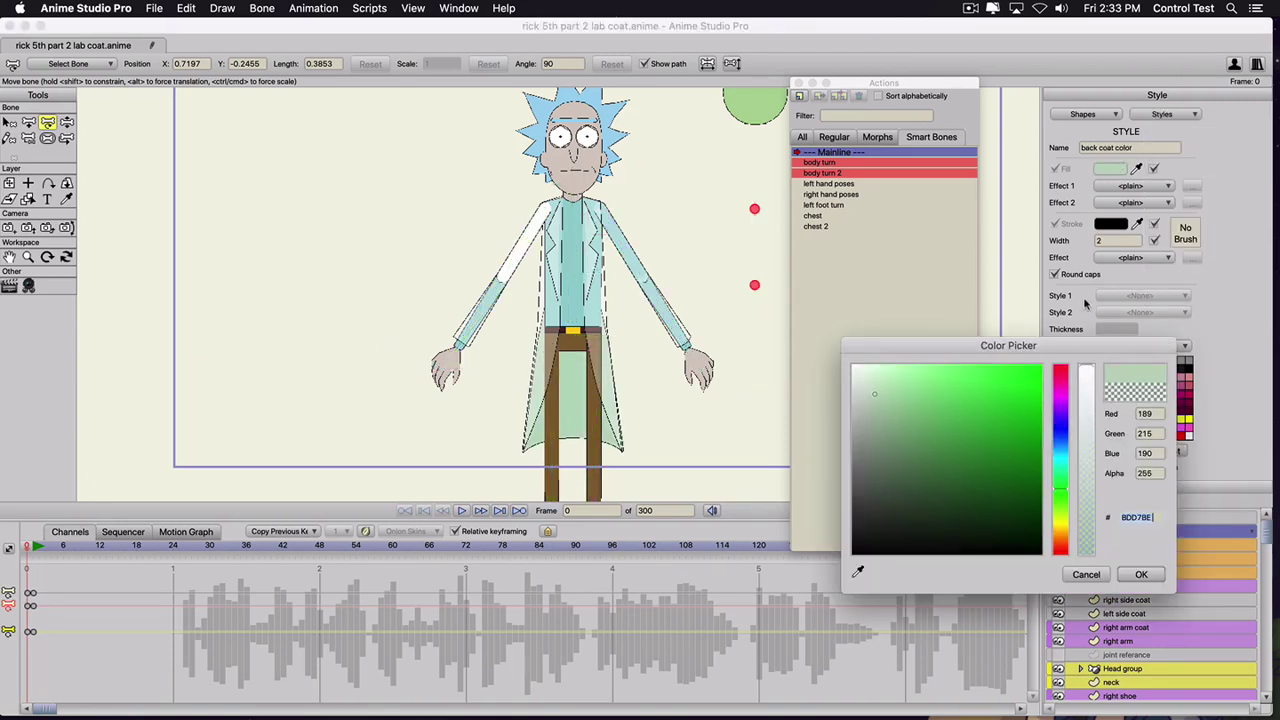
- Set the fill alpha of the coat color style to 255
left_click(1160, 114)
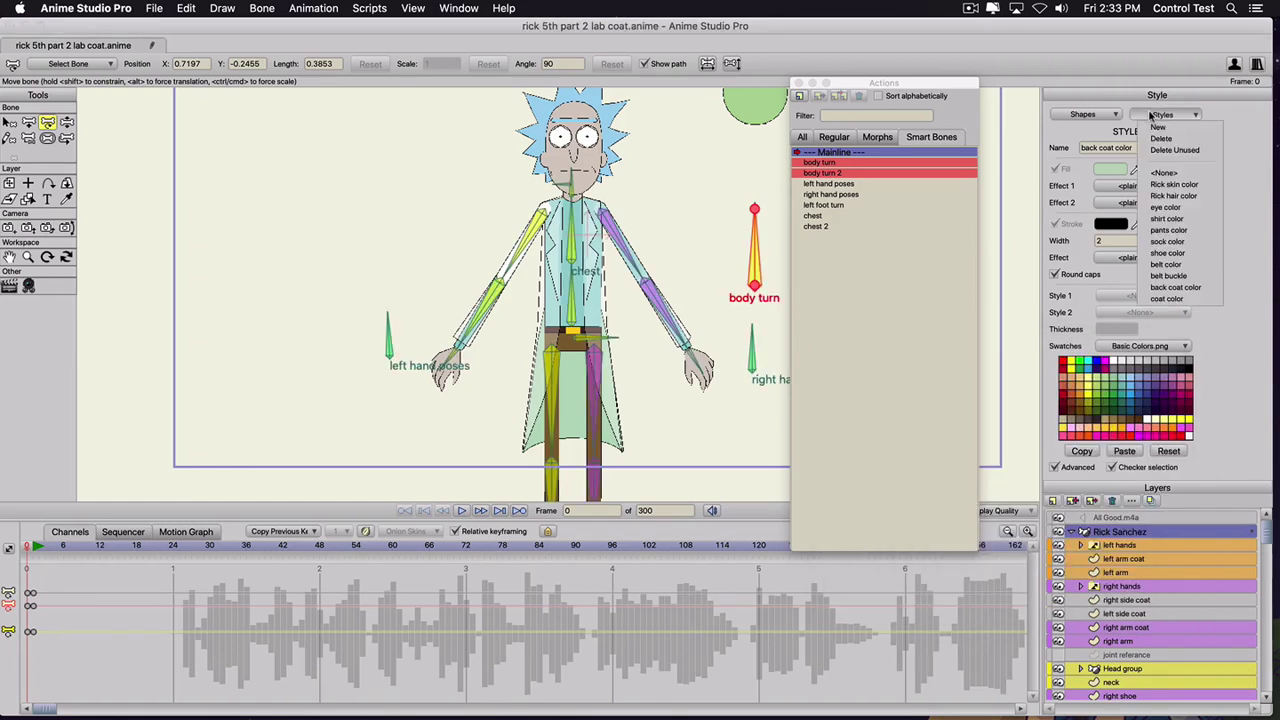
left_click(1112, 169)
left_click_drag(1083, 440, 1076, 288)
left_click(1141, 574)
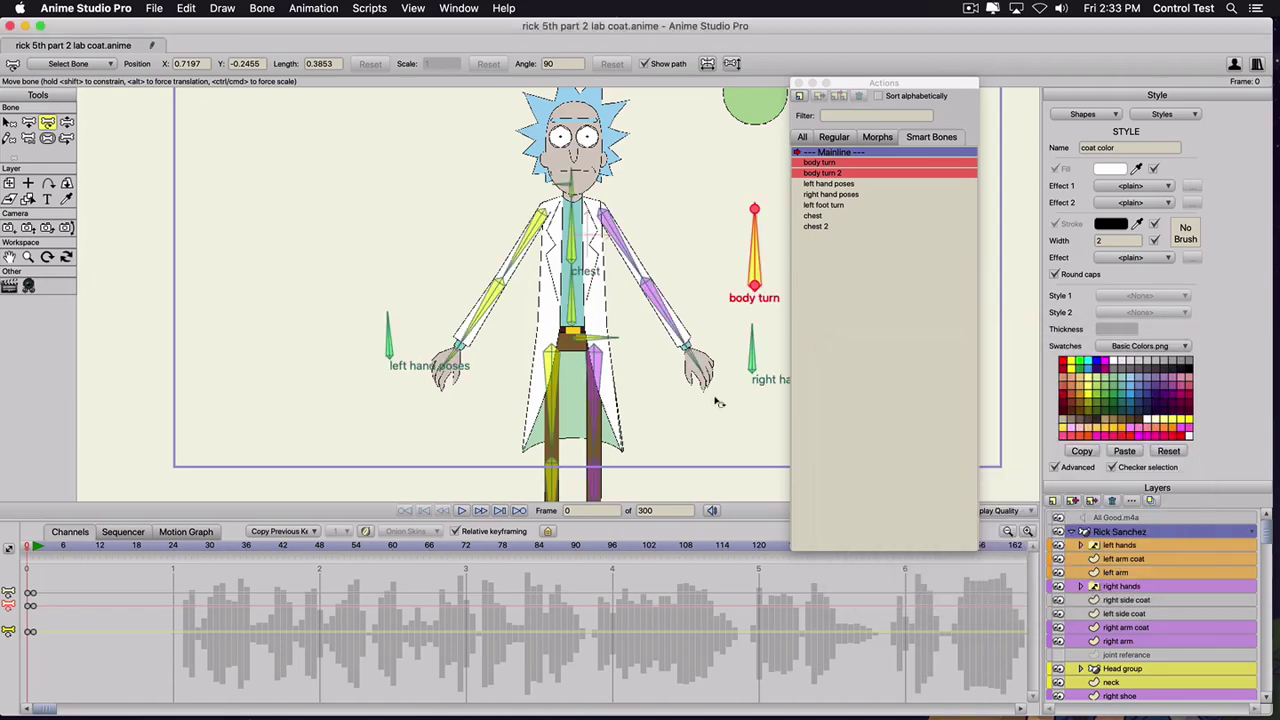
- Test the rig at frame 0 by bending the chest bone and the right leg with Manipulate Bones
scroll(376, 322, "down", 2)
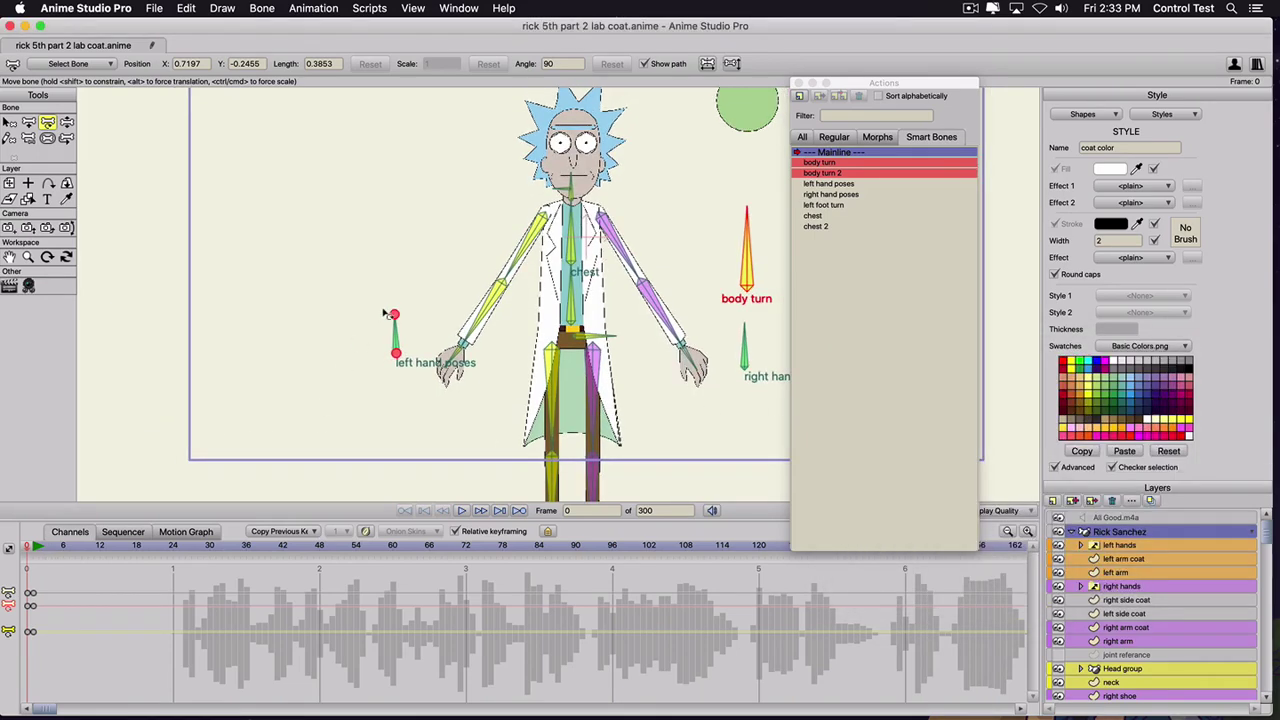
scroll(460, 402, "down", 2)
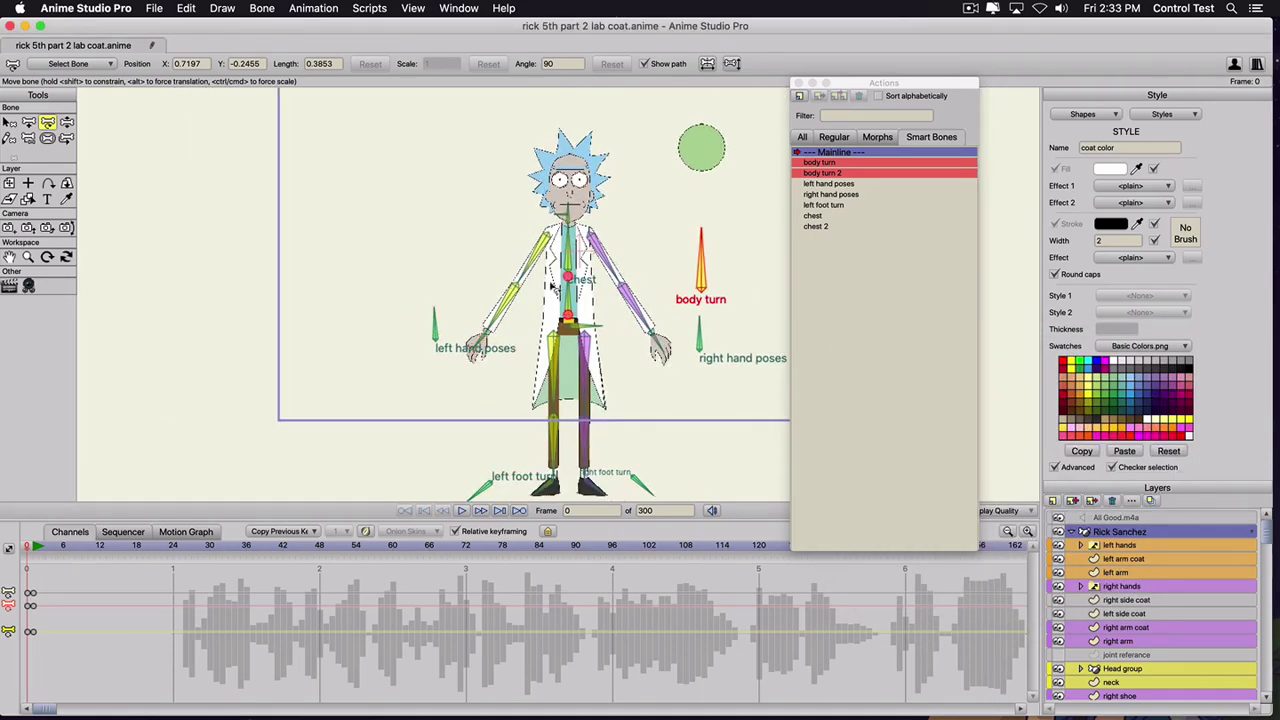
key("z")
left_click_drag(586, 275, 560, 236)
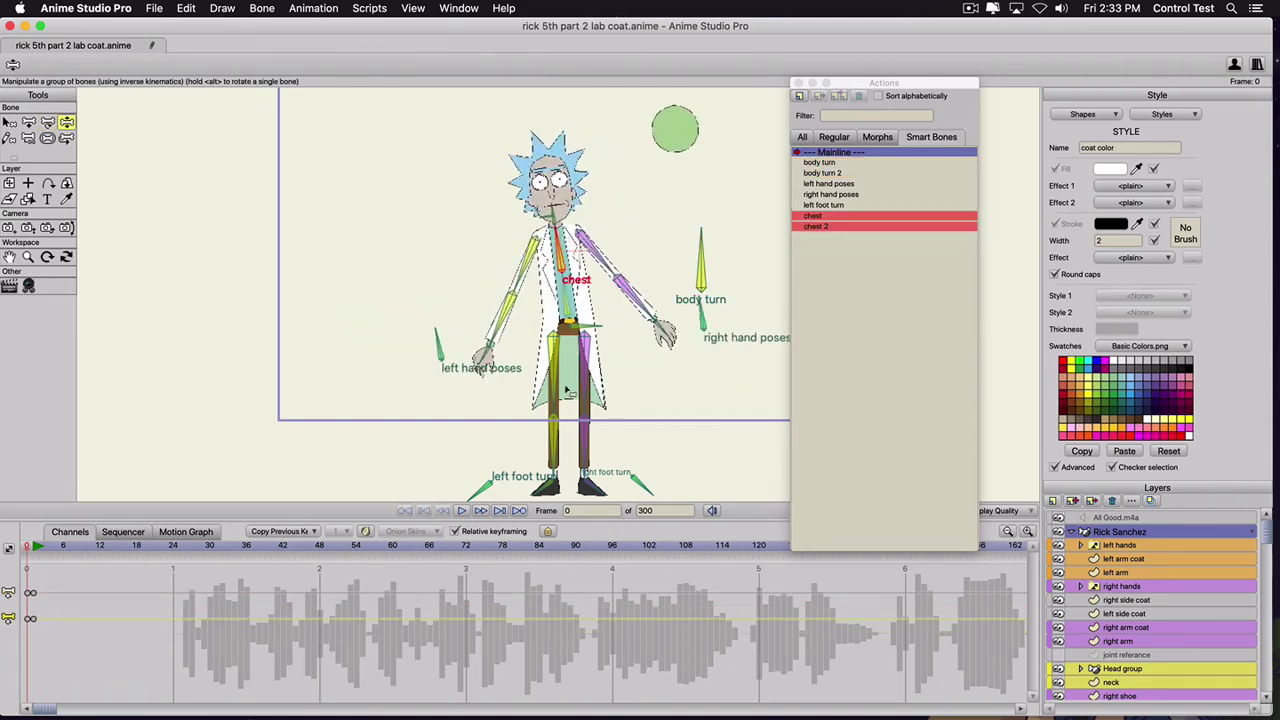
left_click_drag(602, 430, 586, 393)
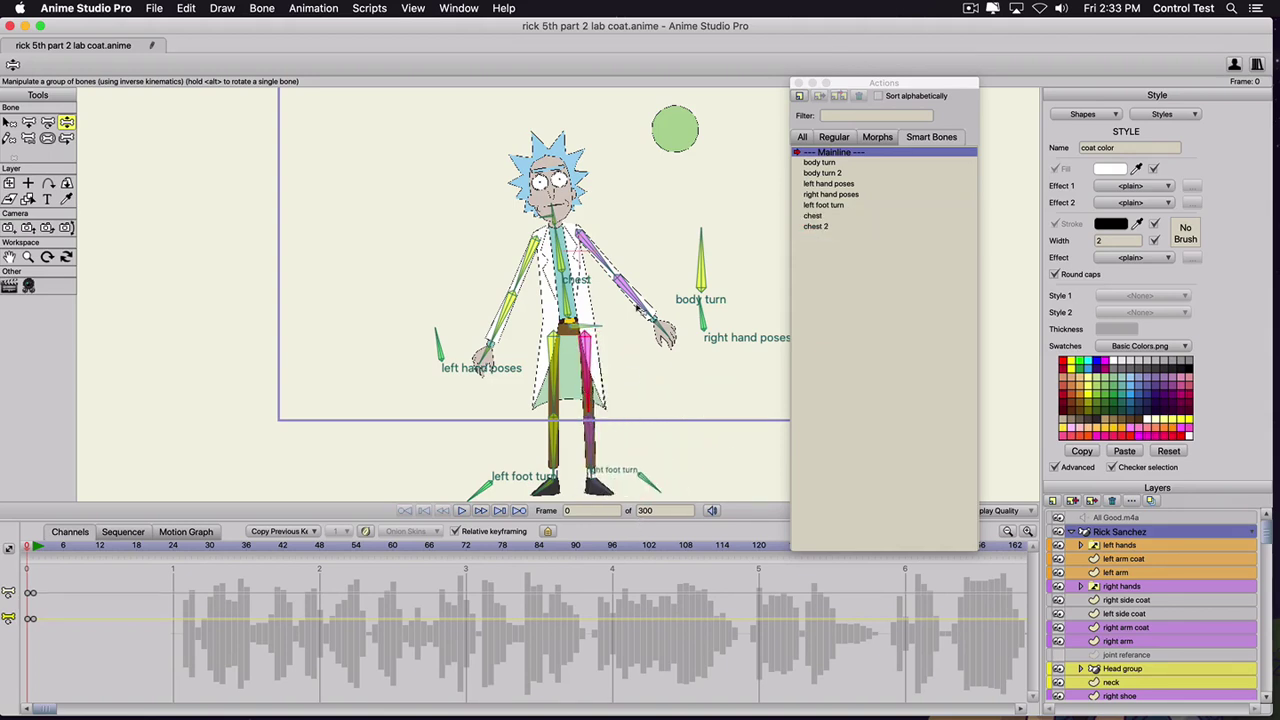
- At frame 1 of the mainline, rotate the body turn bone to an angle of about 43 degrees
left_click(34, 546)
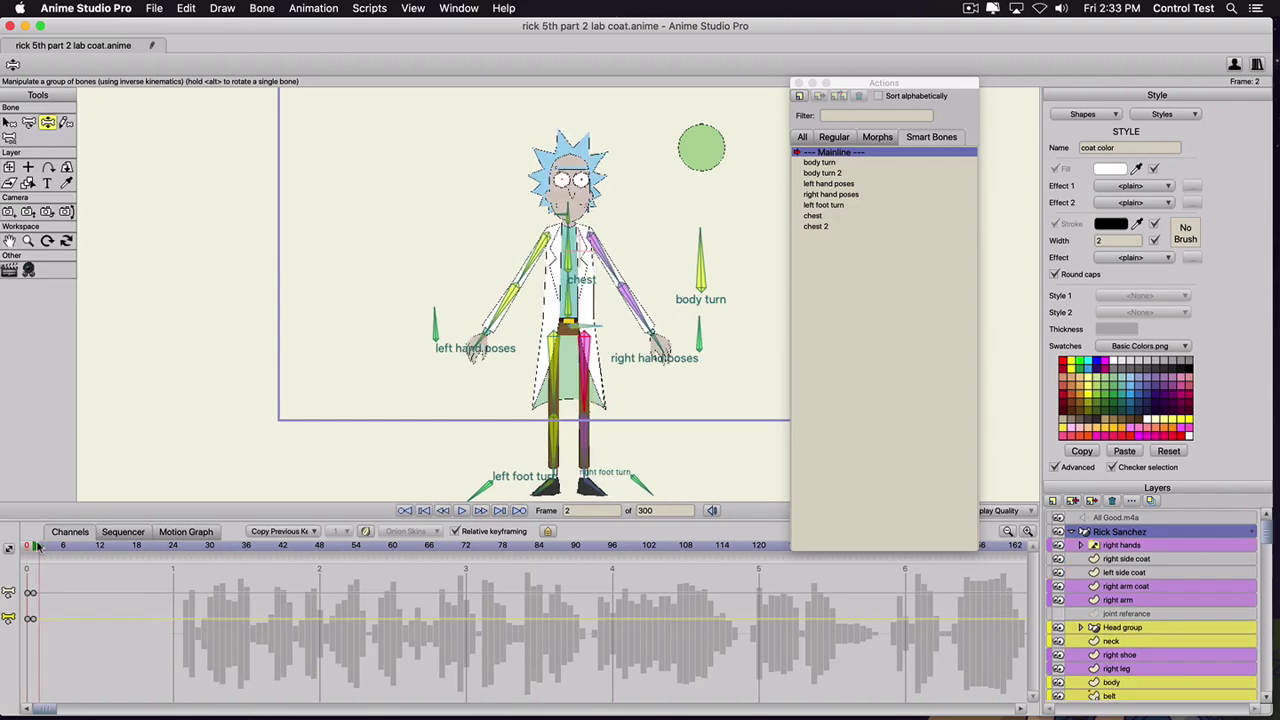
left_click(701, 258)
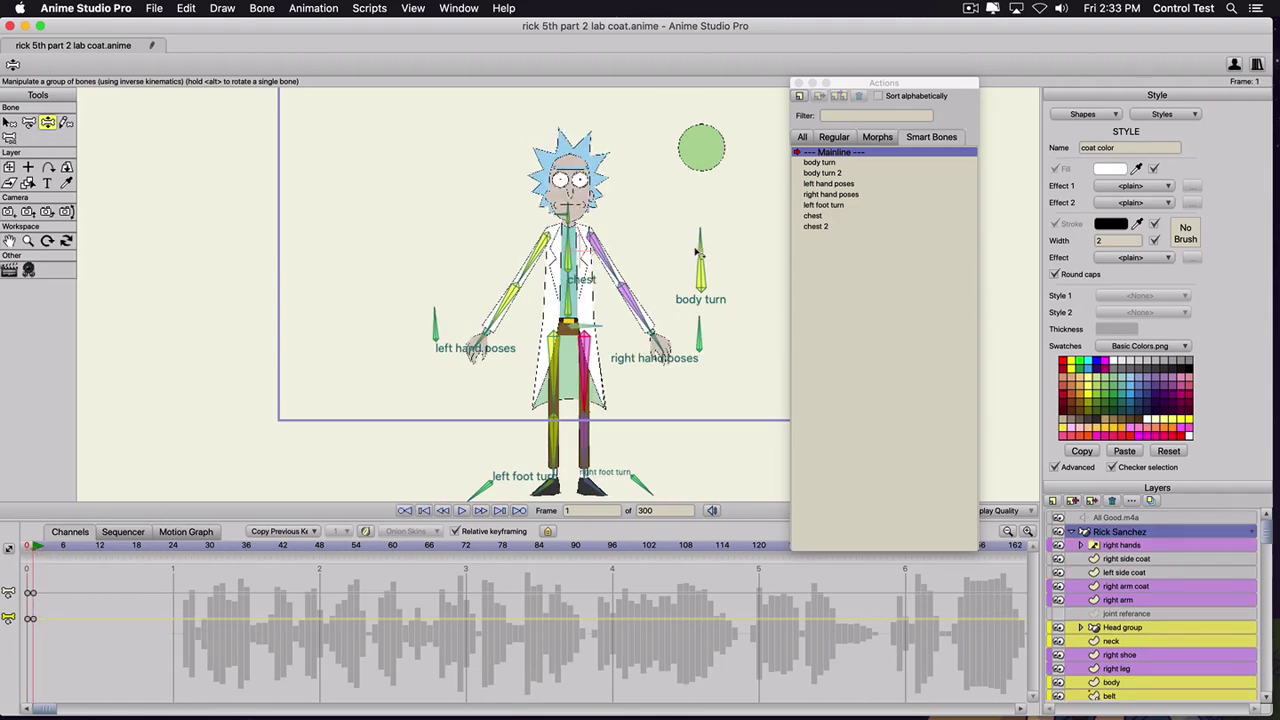
key("t")
left_click_drag(701, 258, 719, 282)
scroll(650, 303, "up", 1)
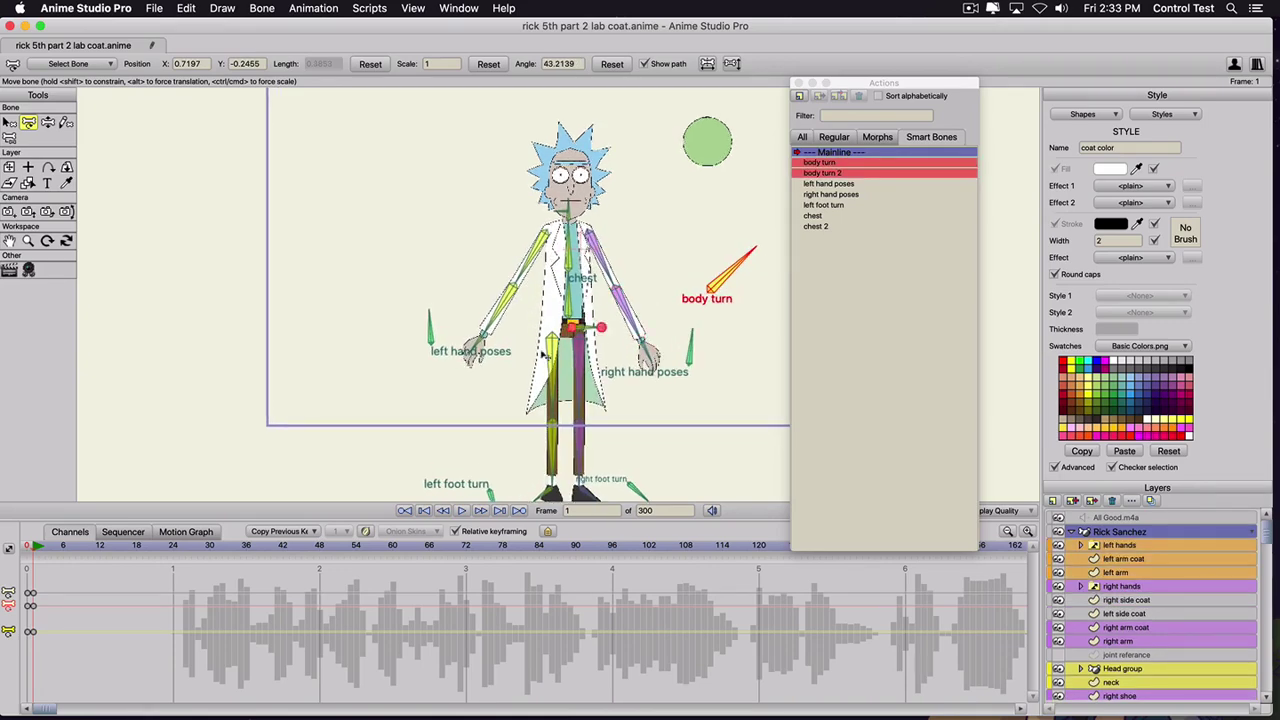
scroll(588, 280, "up", 3)
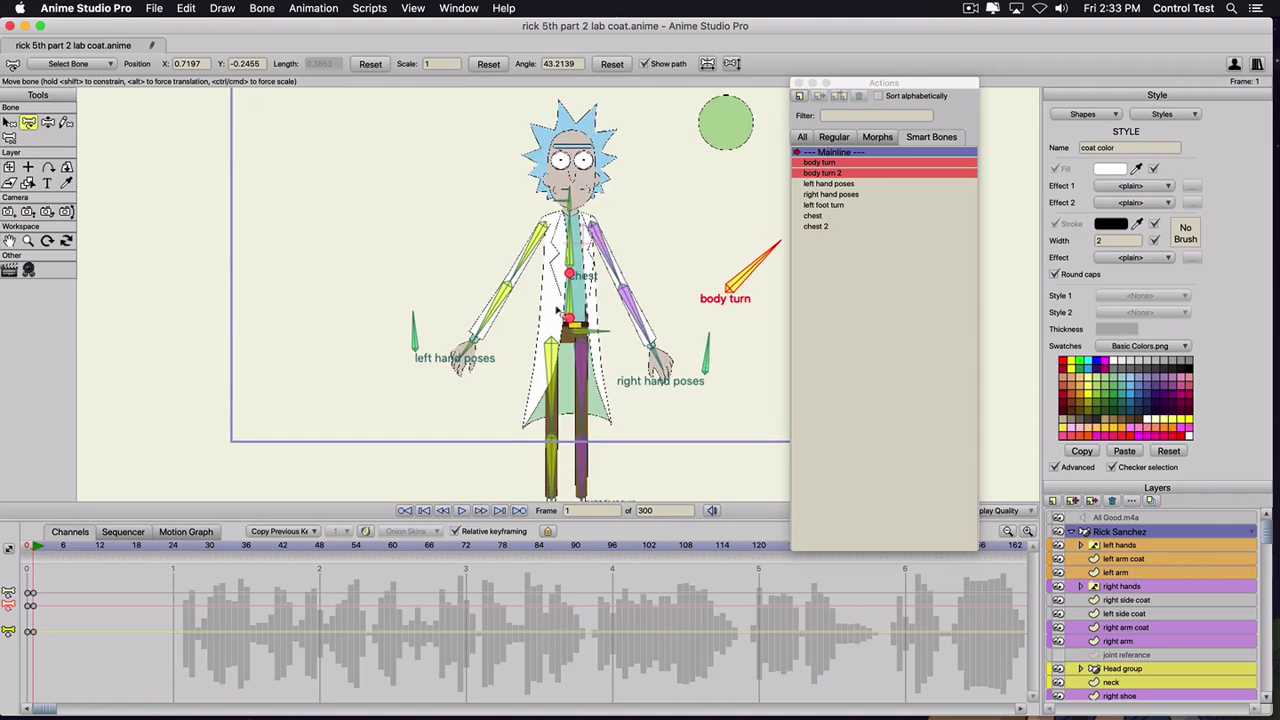
- Pose both arms down beside the coat at frame 1 with Manipulate Bones
key("z")
left_click_drag(498, 302, 561, 378)
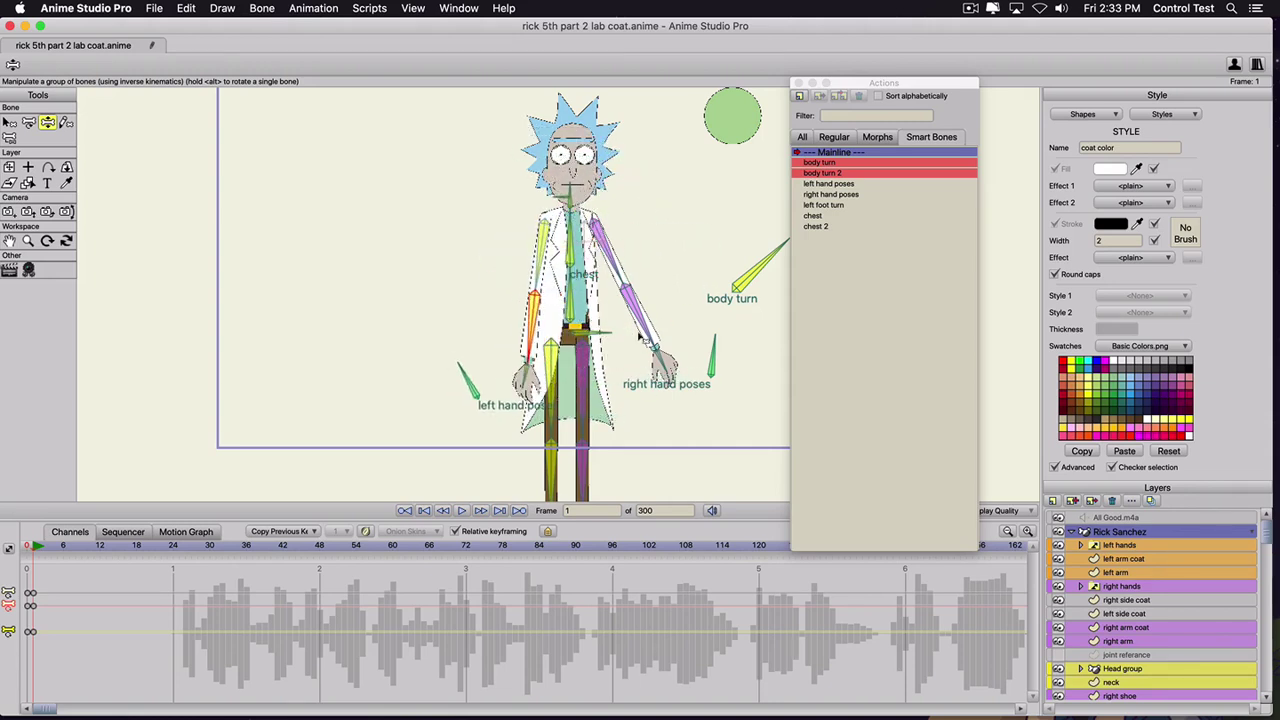
left_click_drag(642, 332, 629, 624)
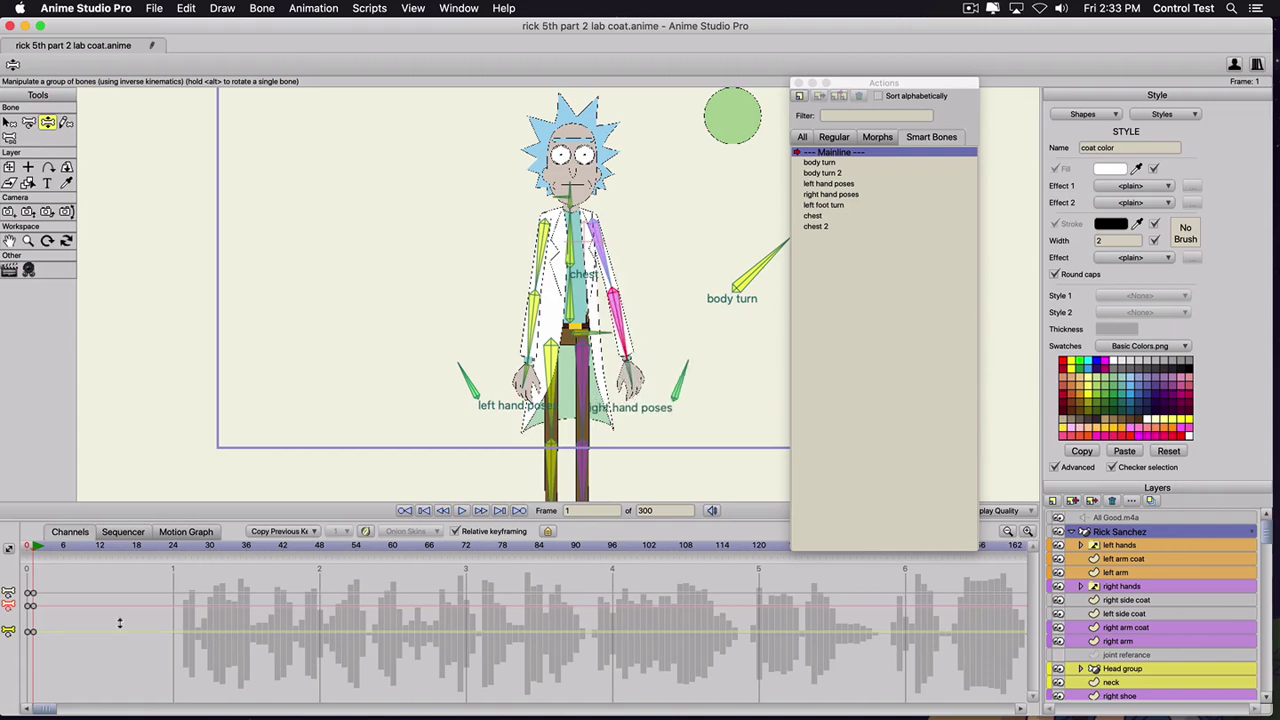
- Open the body turn smart bone action for editing and go to frame 12
left_click(22, 549)
left_click(820, 163)
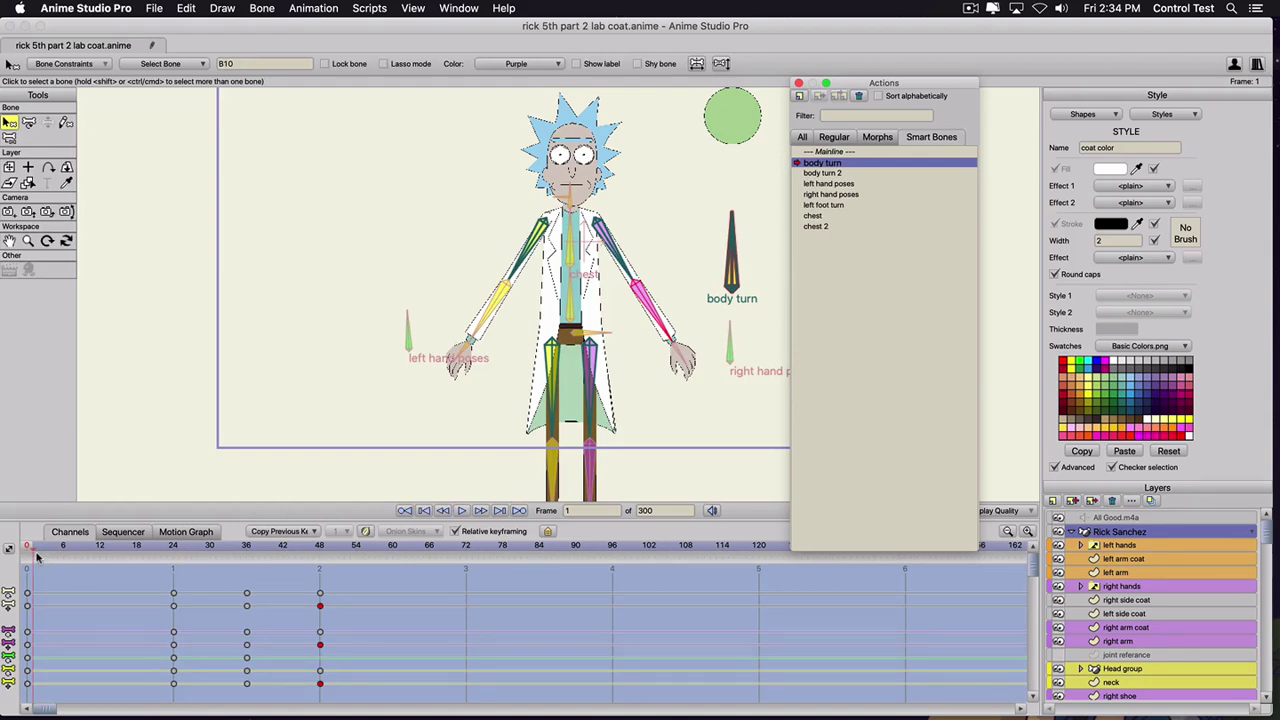
left_click_drag(36, 556, 100, 568)
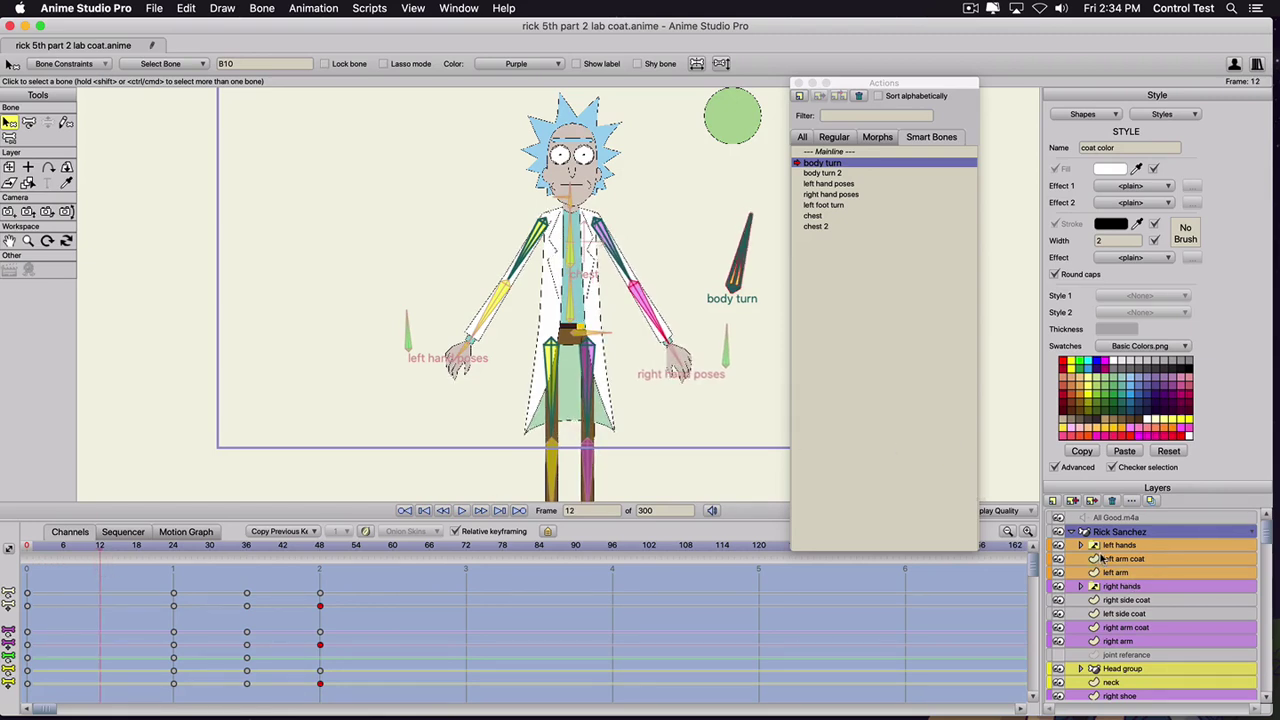
- Set the layer color of the right side coat layer to Purple
scroll(1104, 557, "down", 2)
left_click(1127, 579)
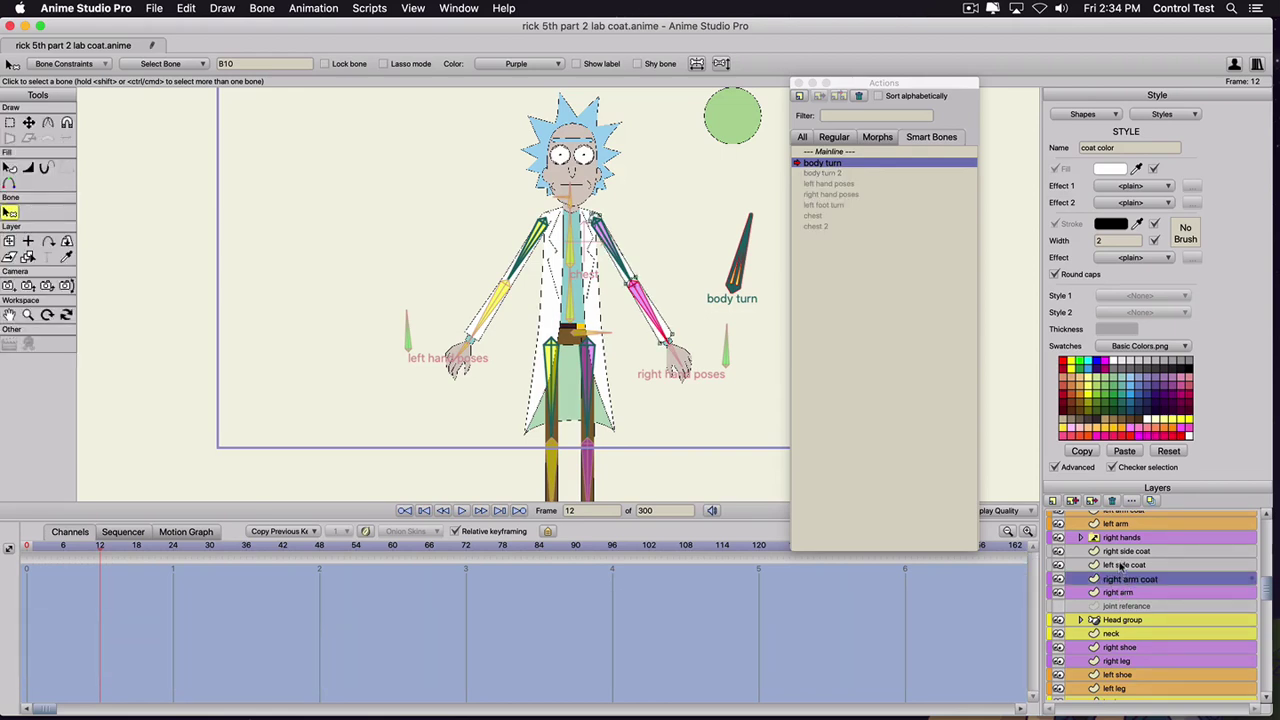
left_click(1172, 550)
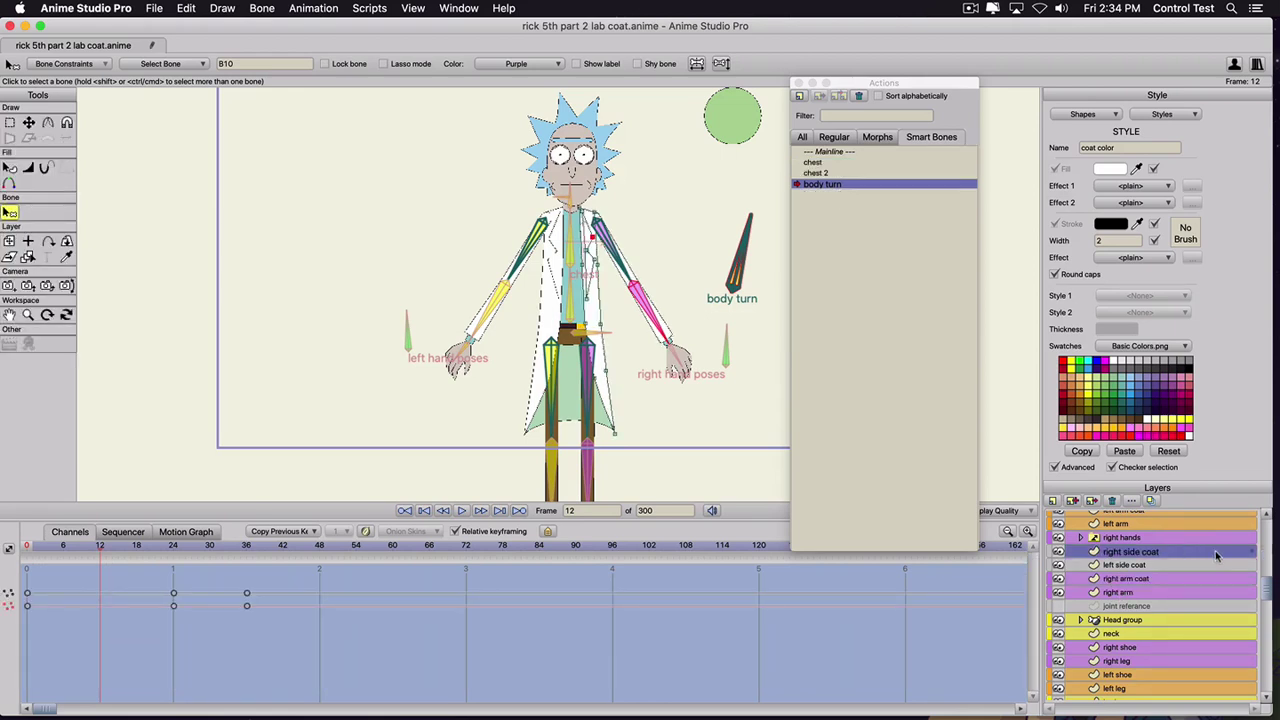
double_click(1241, 553)
left_click(1180, 561)
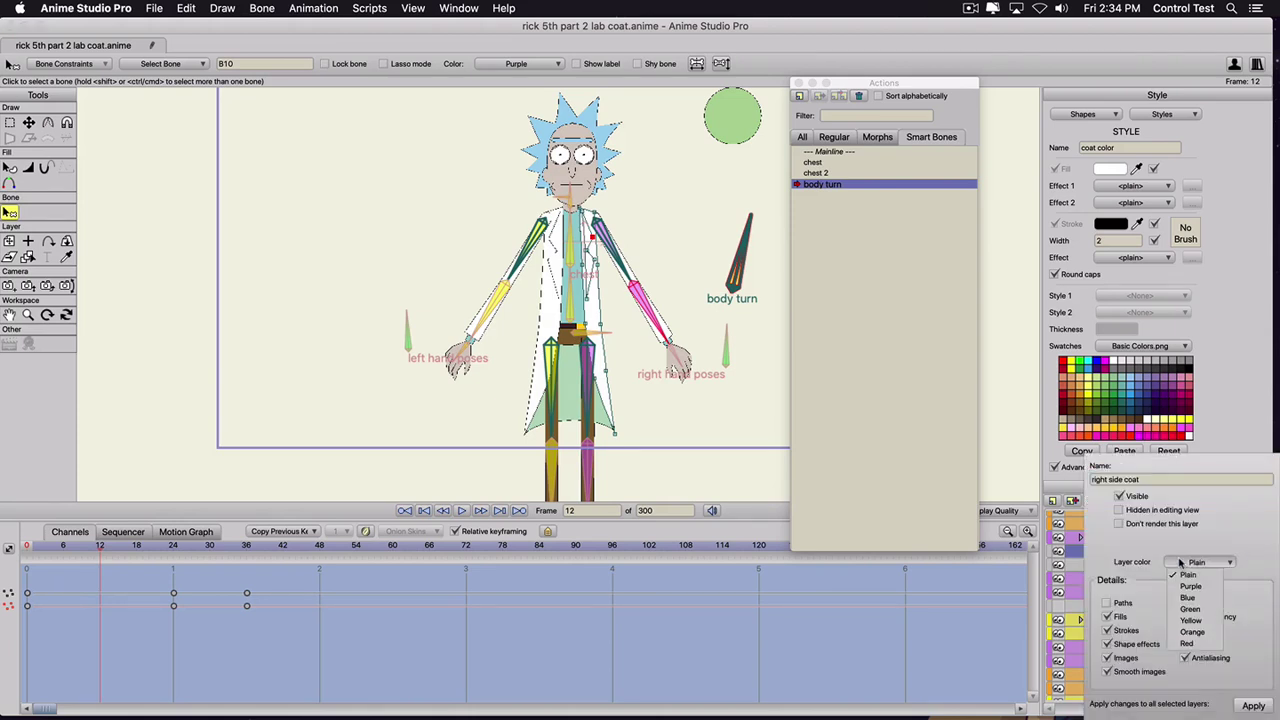
left_click(1182, 590)
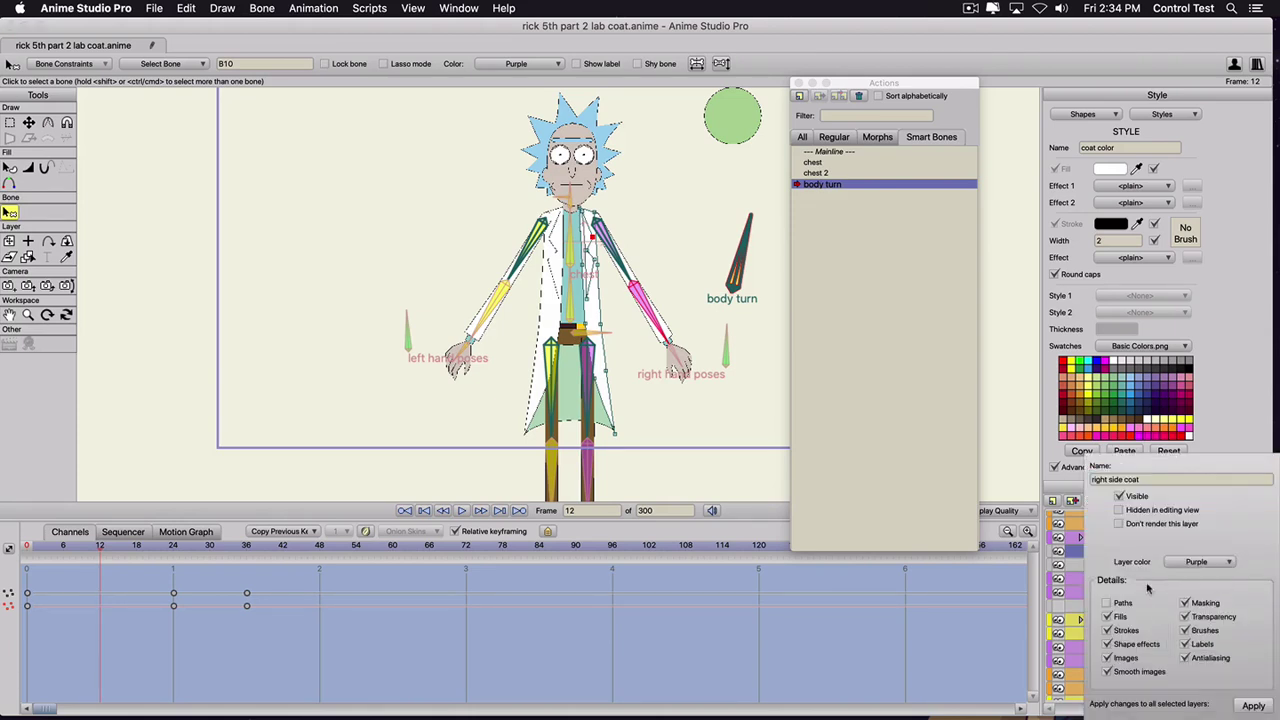
left_click(1075, 571)
- Set the layer color of the left side coat layer to Orange
double_click(1252, 569)
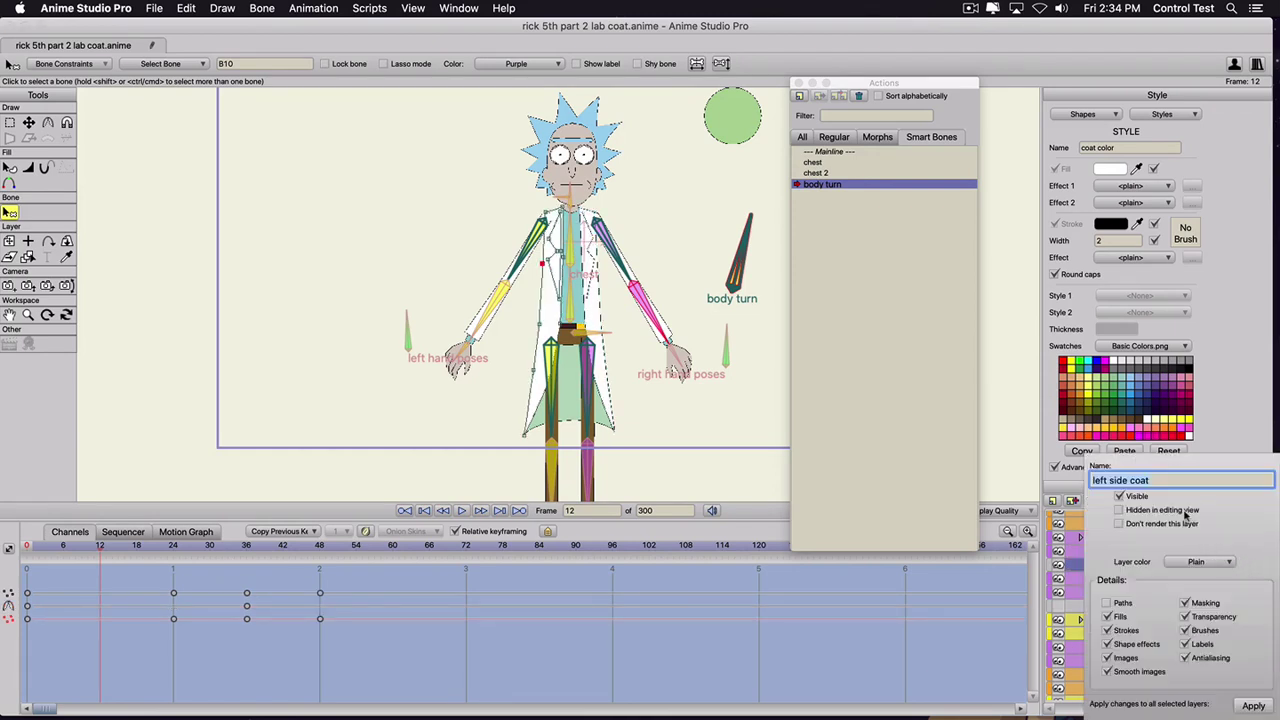
left_click(1195, 562)
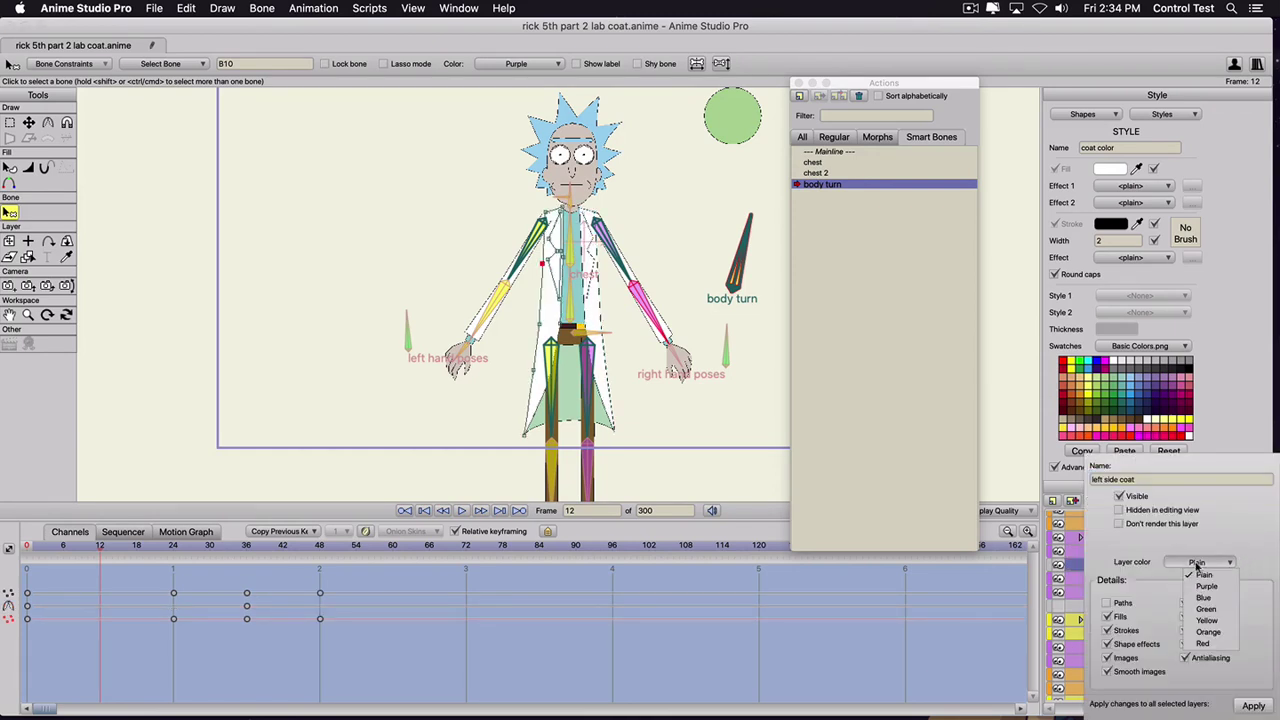
left_click(1208, 632)
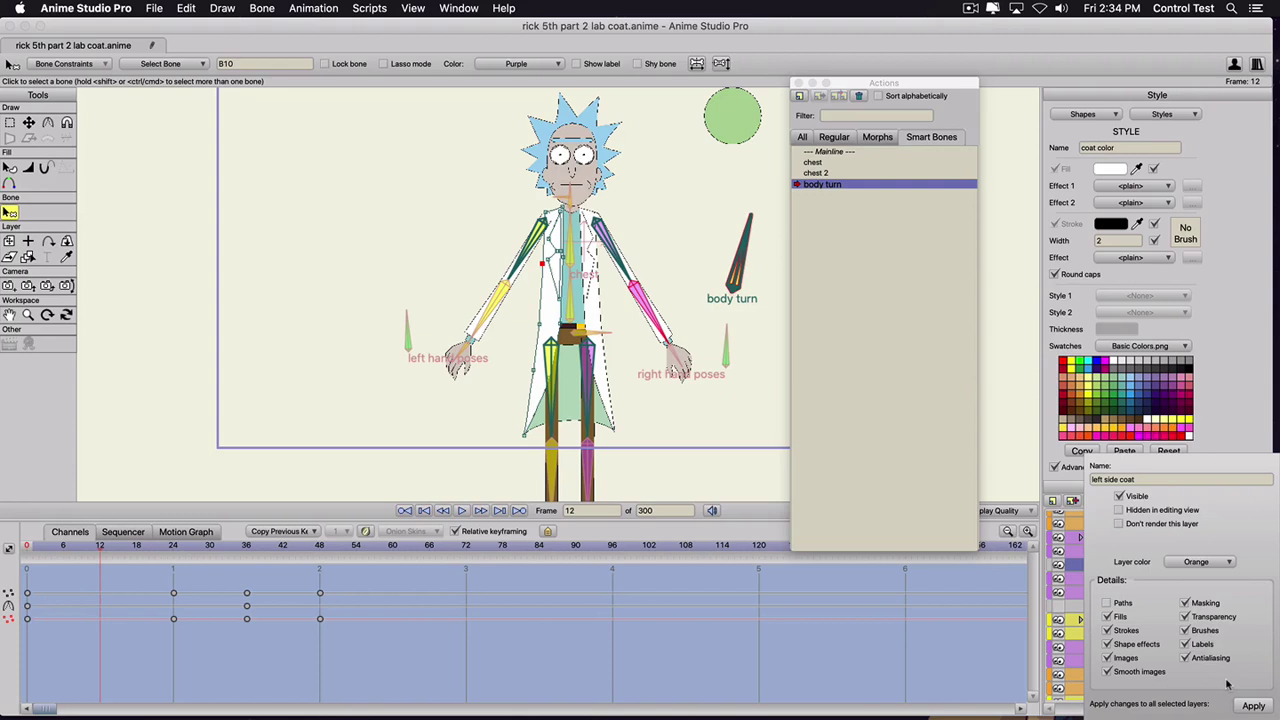
left_click(1077, 489)
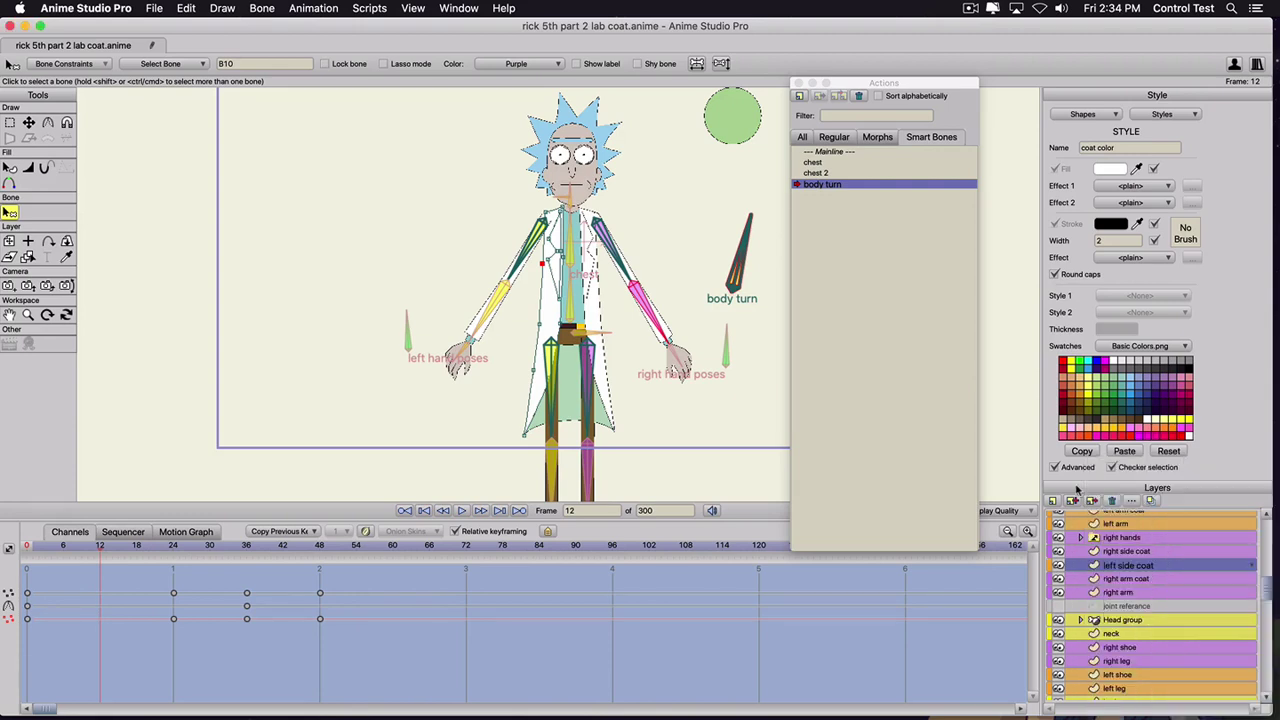
- At frame 12, reorder the right hands, right side coat, right arm coat and right arm layers below back coat, and return to frame 0
left_click(1140, 551)
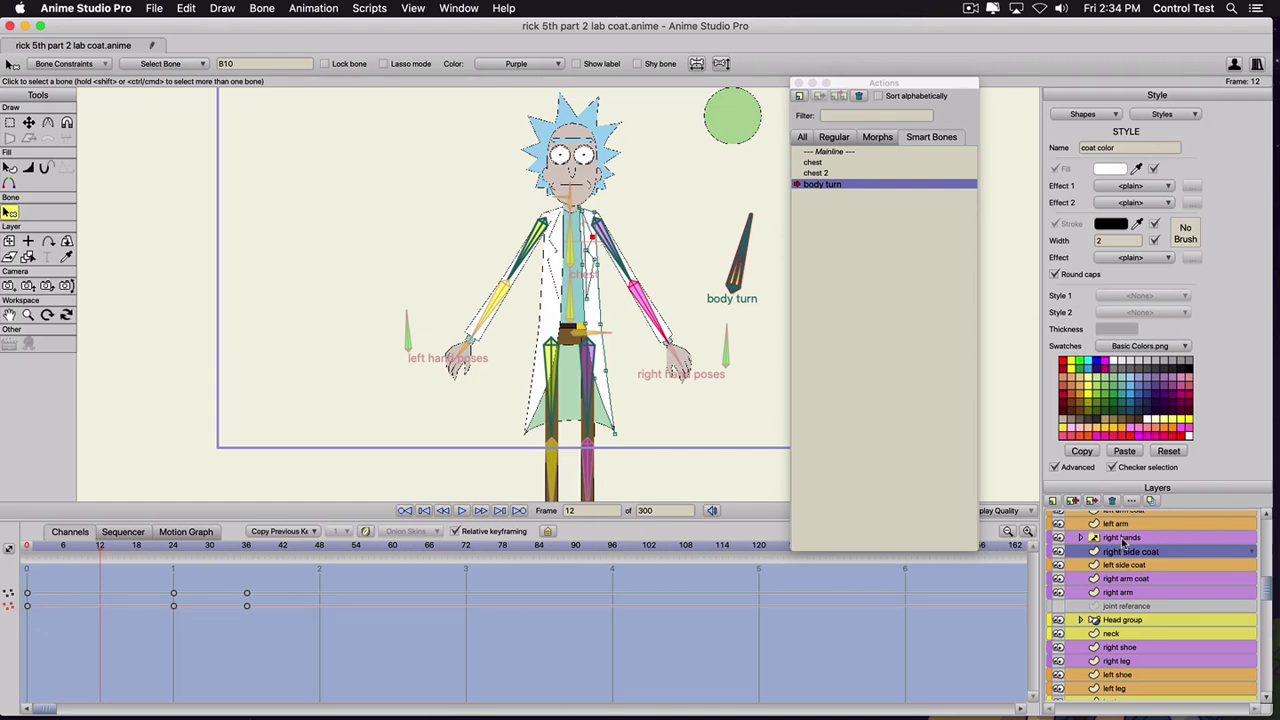
left_click(1121, 539, "super")
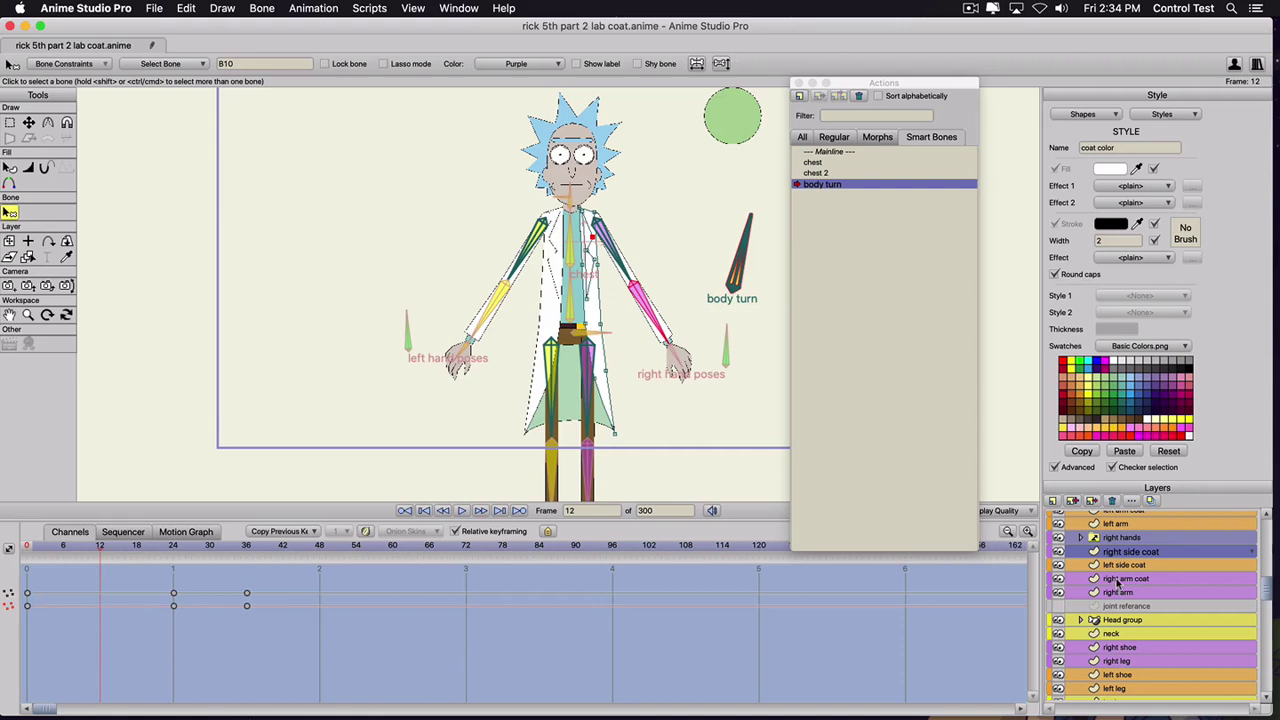
left_click(1118, 580, "super")
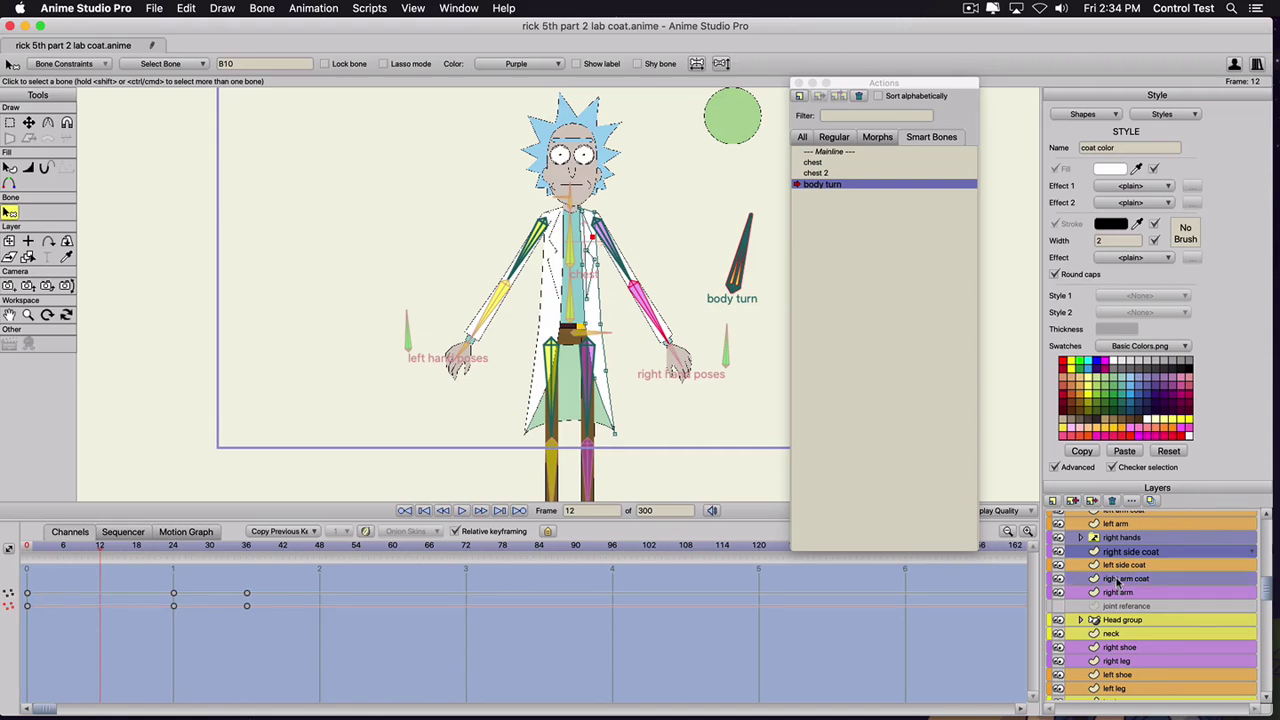
left_click(1118, 593, "super")
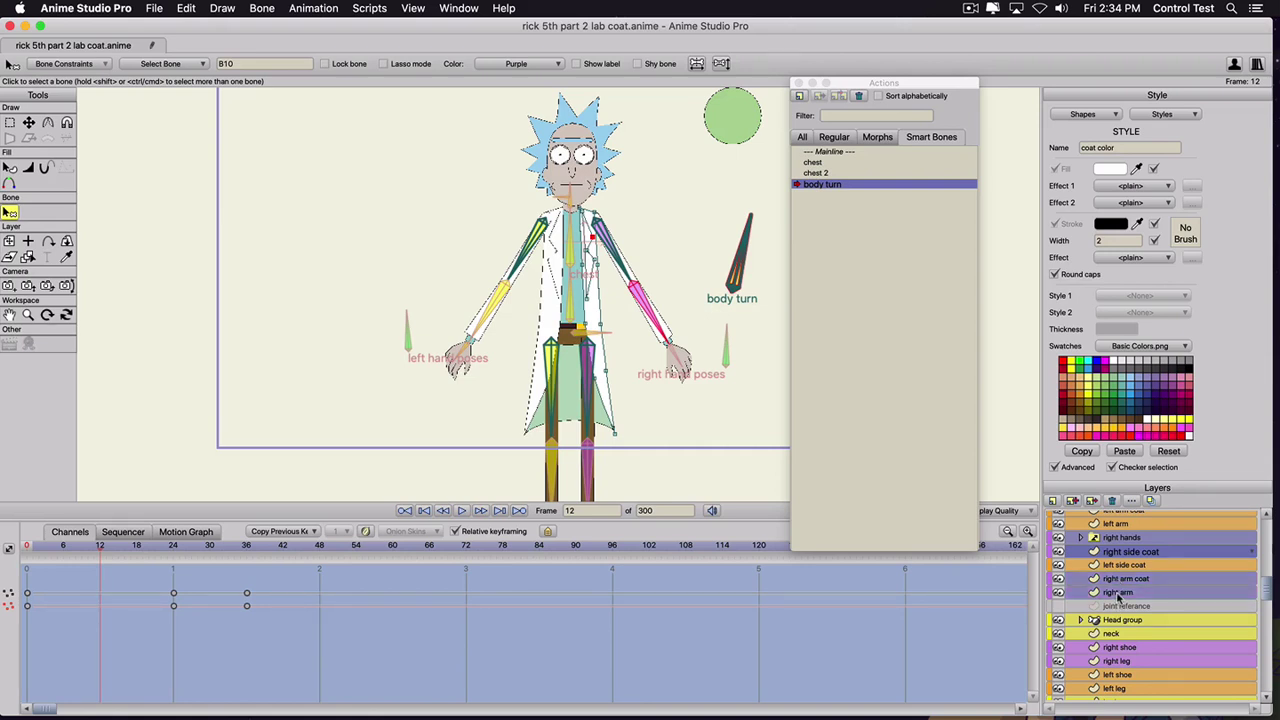
scroll(1118, 596, "down", 3)
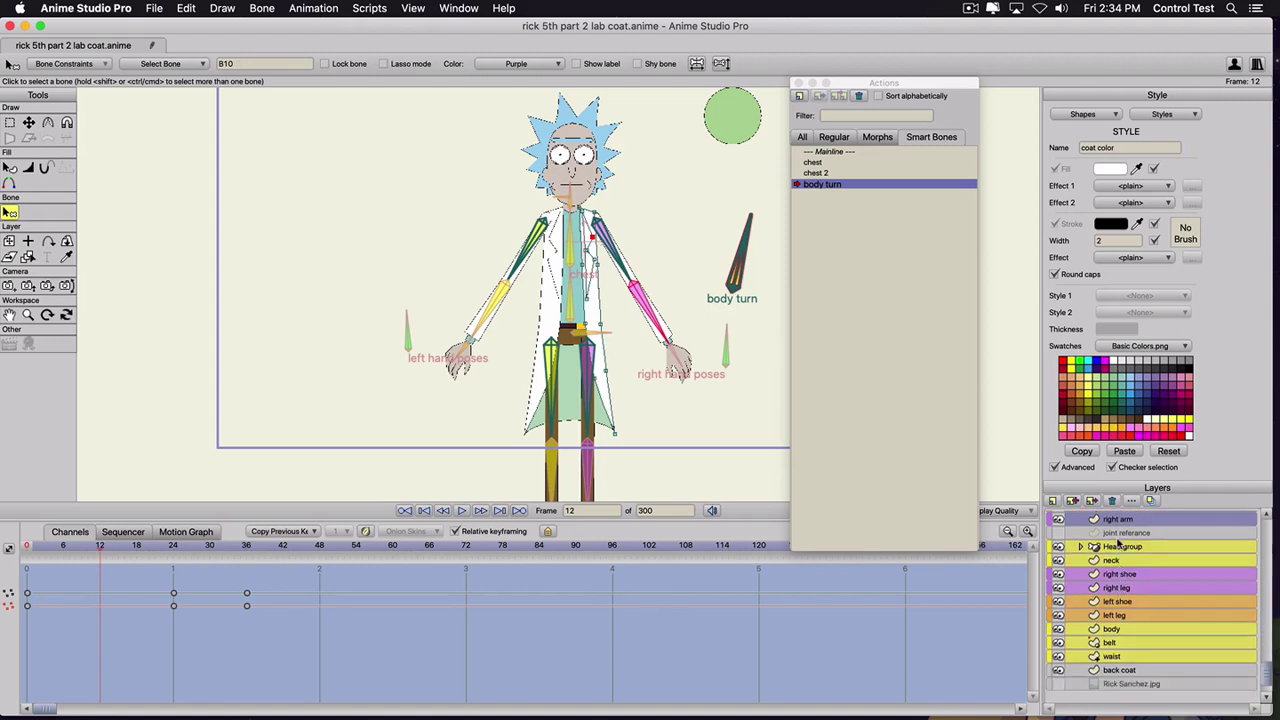
left_click_drag(1121, 521, 1109, 676)
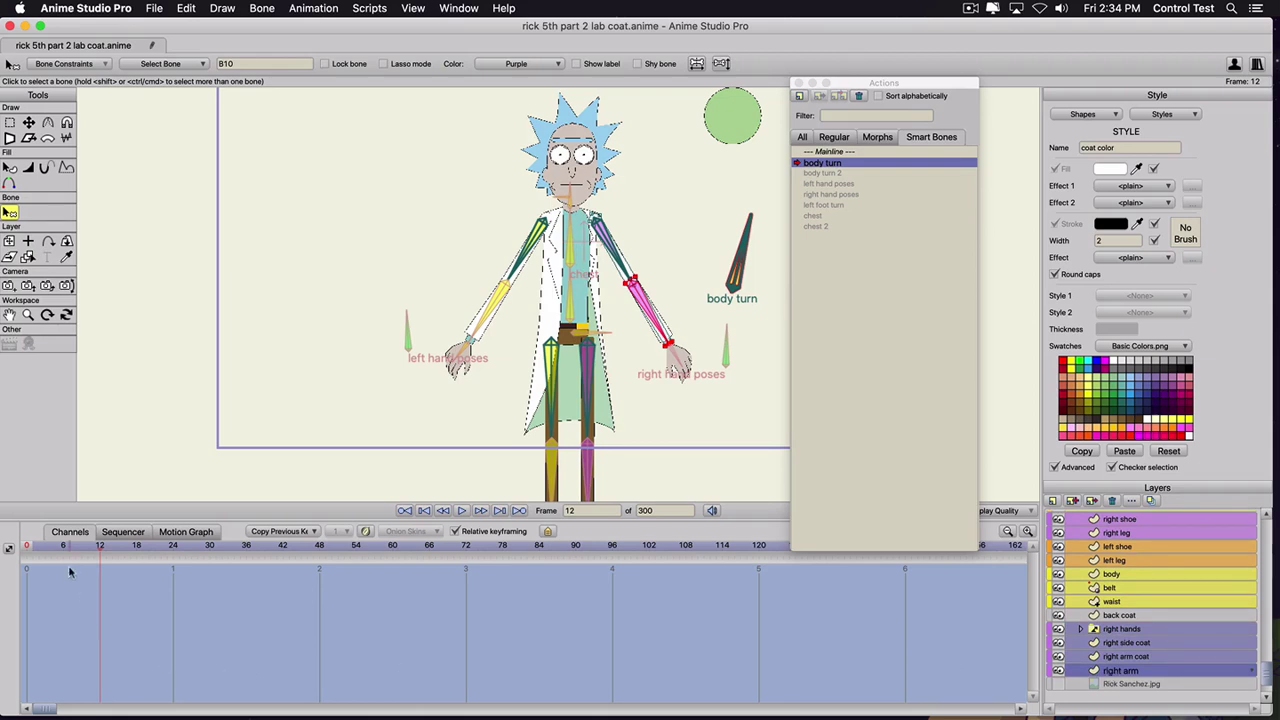
left_click(30, 547)
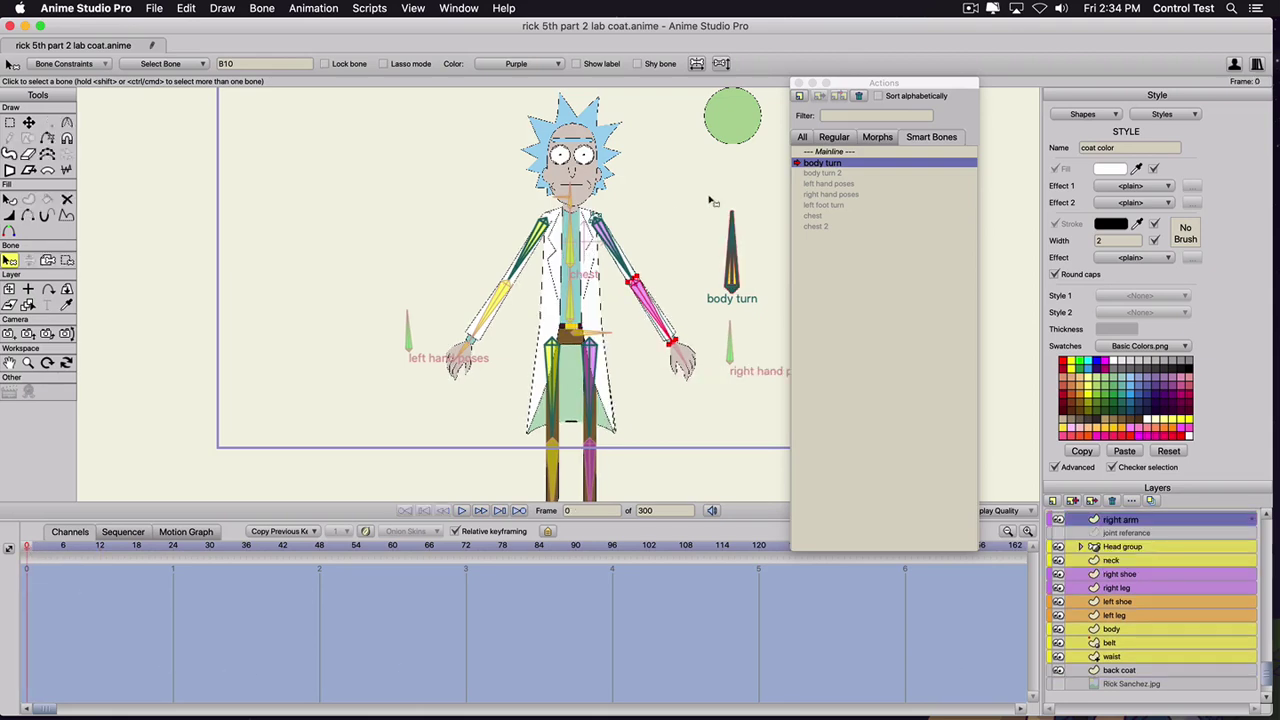
- Return to the Mainline timeline, select the Rick Sanchez layer and compare the coat at frames 0 and 1
left_click(826, 152)
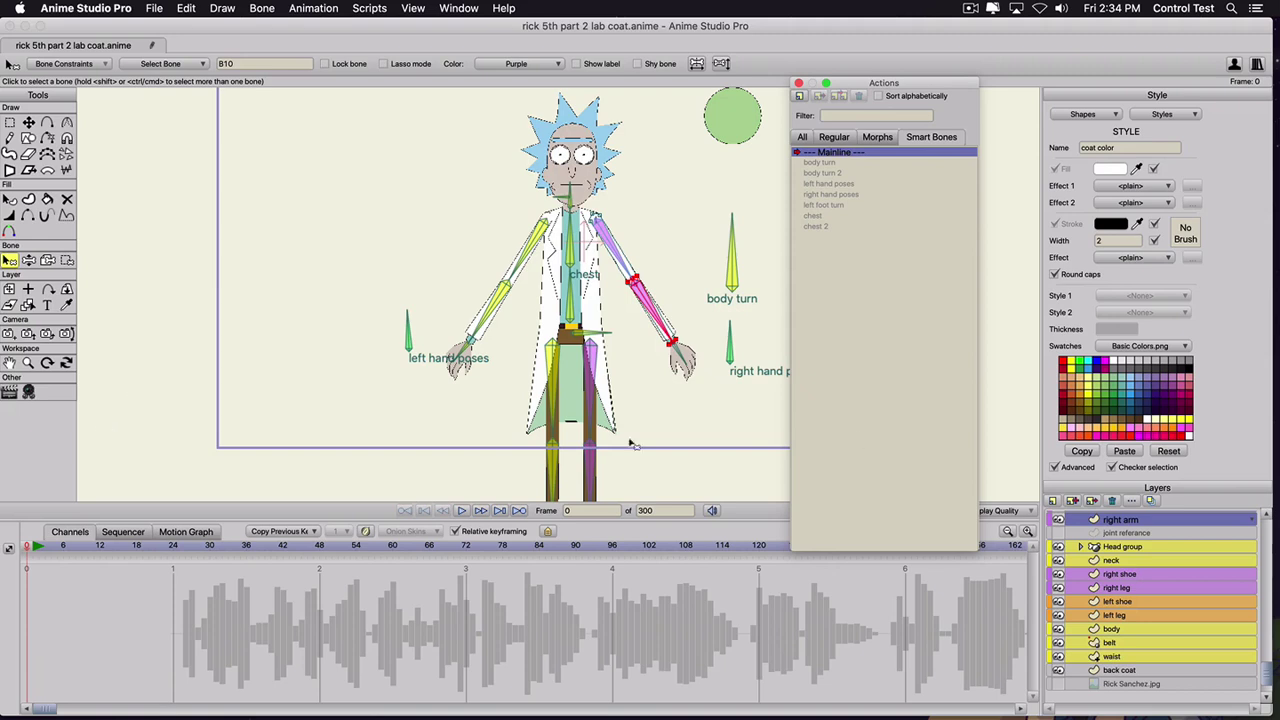
scroll(1110, 570, "up", 5)
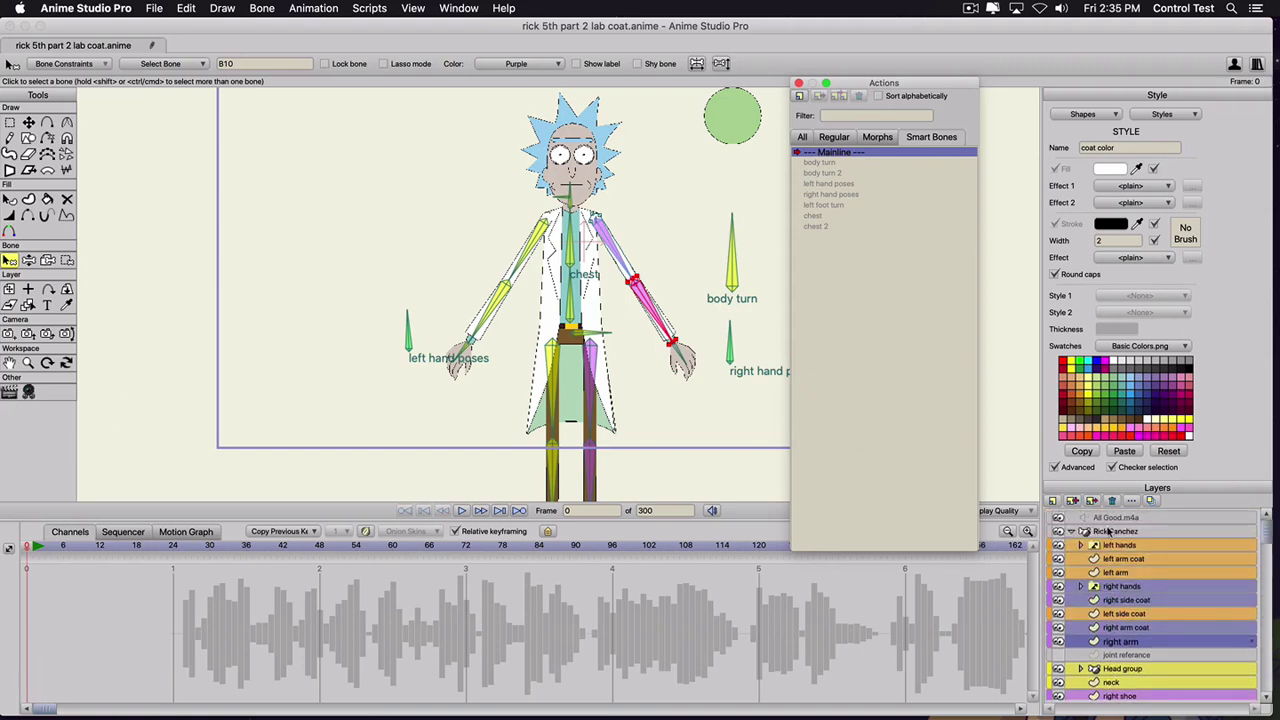
left_click(1110, 531)
left_click(32, 551)
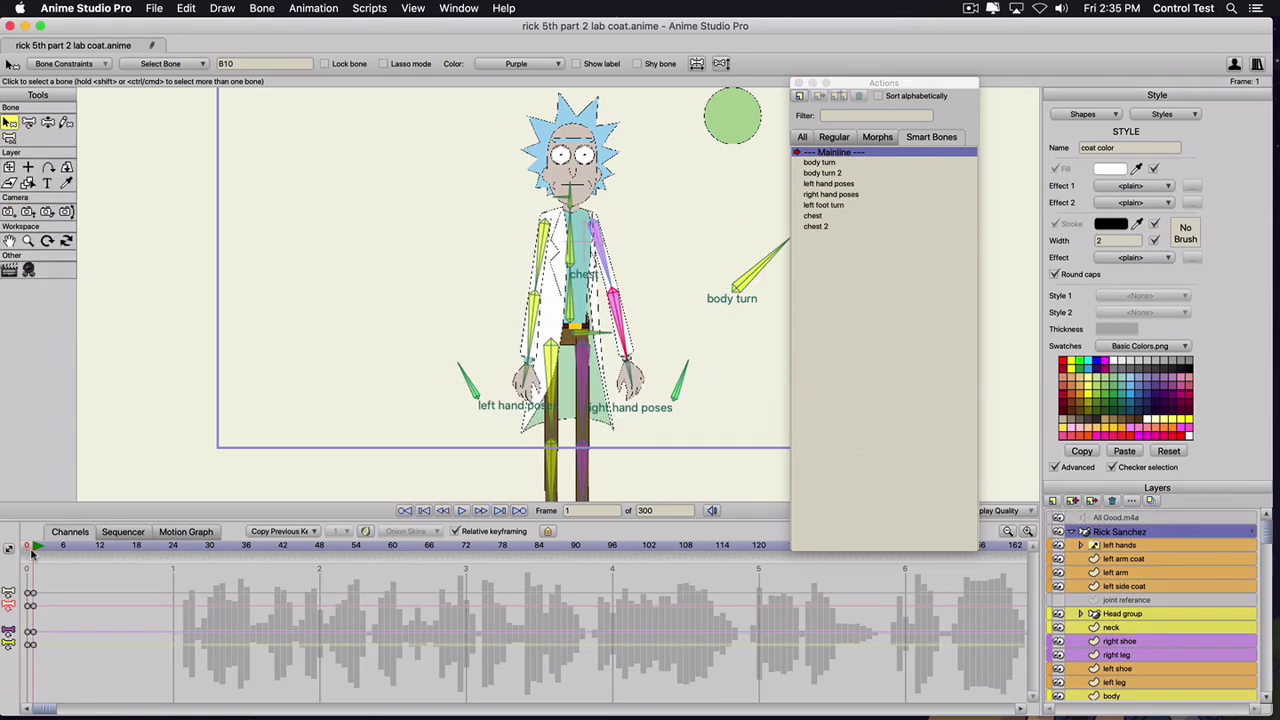
left_click(23, 551)
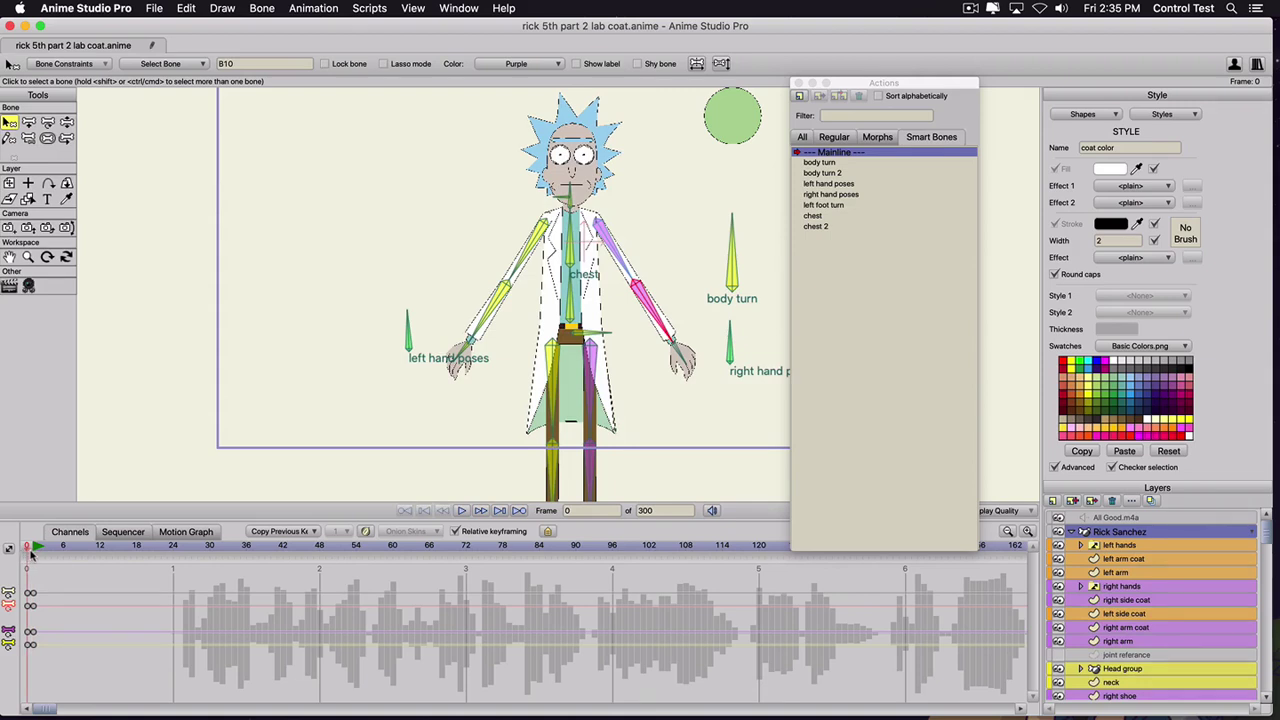
left_click(32, 551)
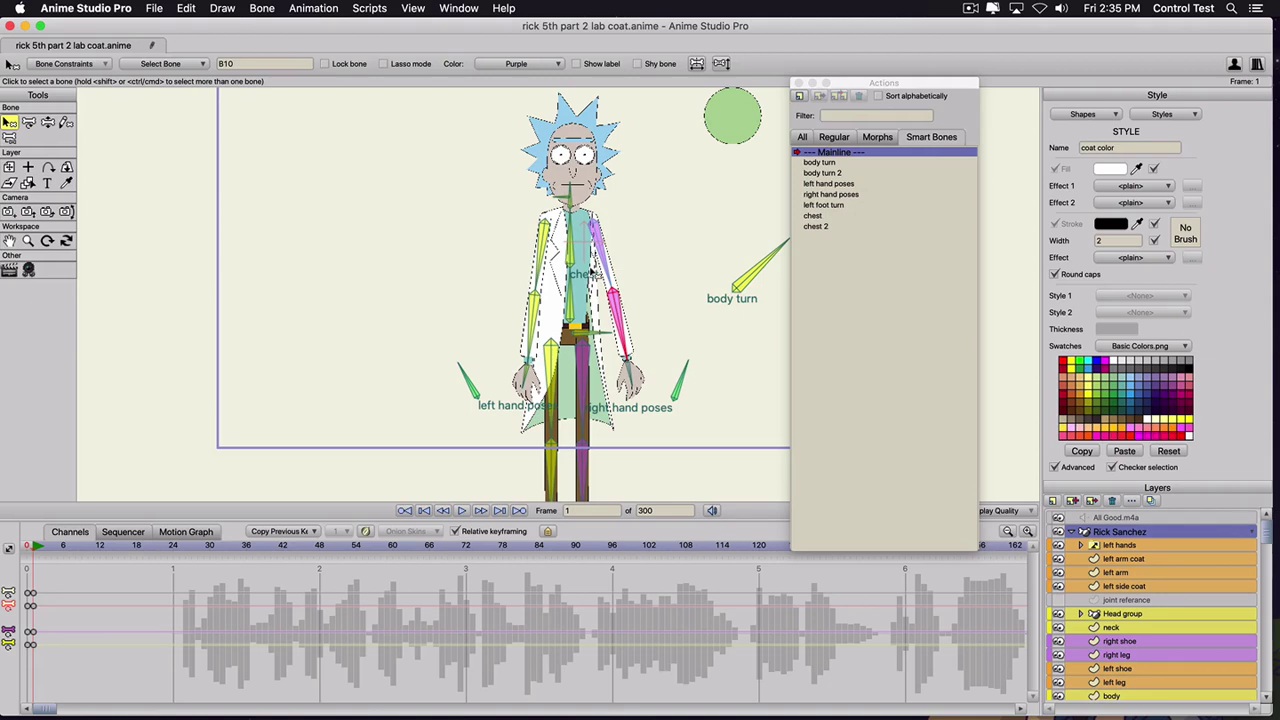
- In the body turn action at frame 12, move the right side coat layer between the left leg and body layers
left_click(820, 162)
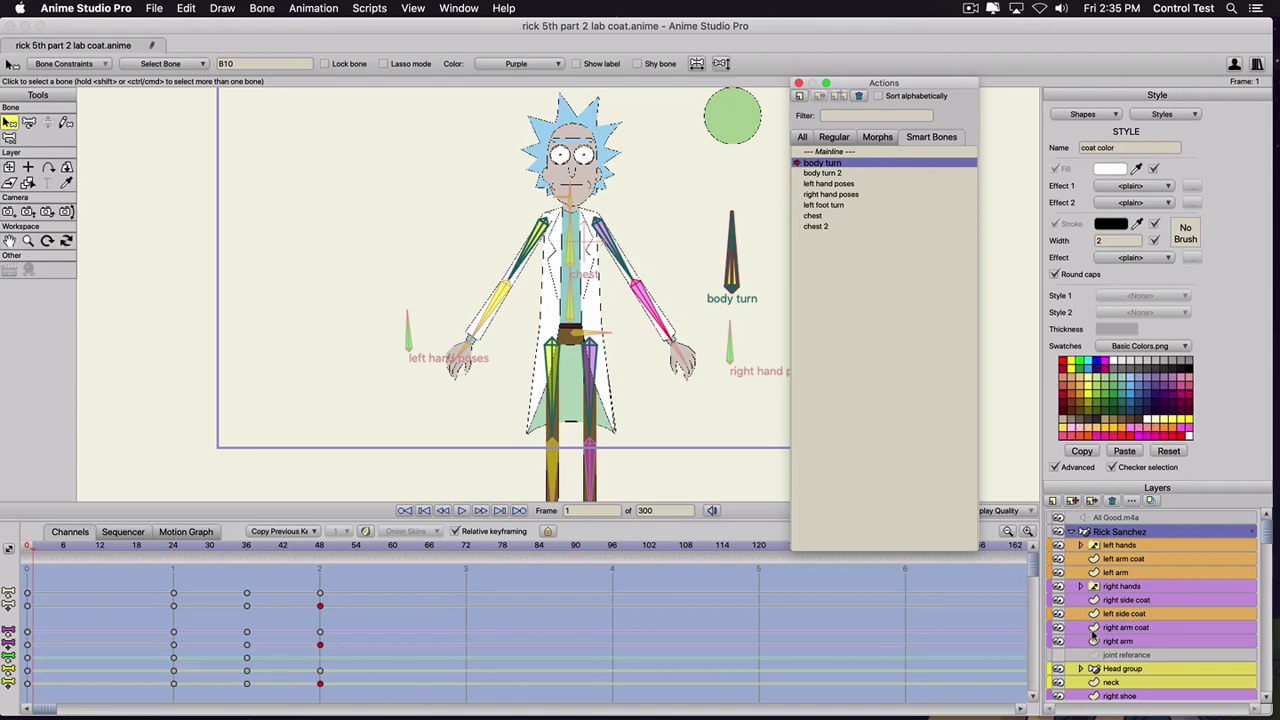
left_click(100, 549)
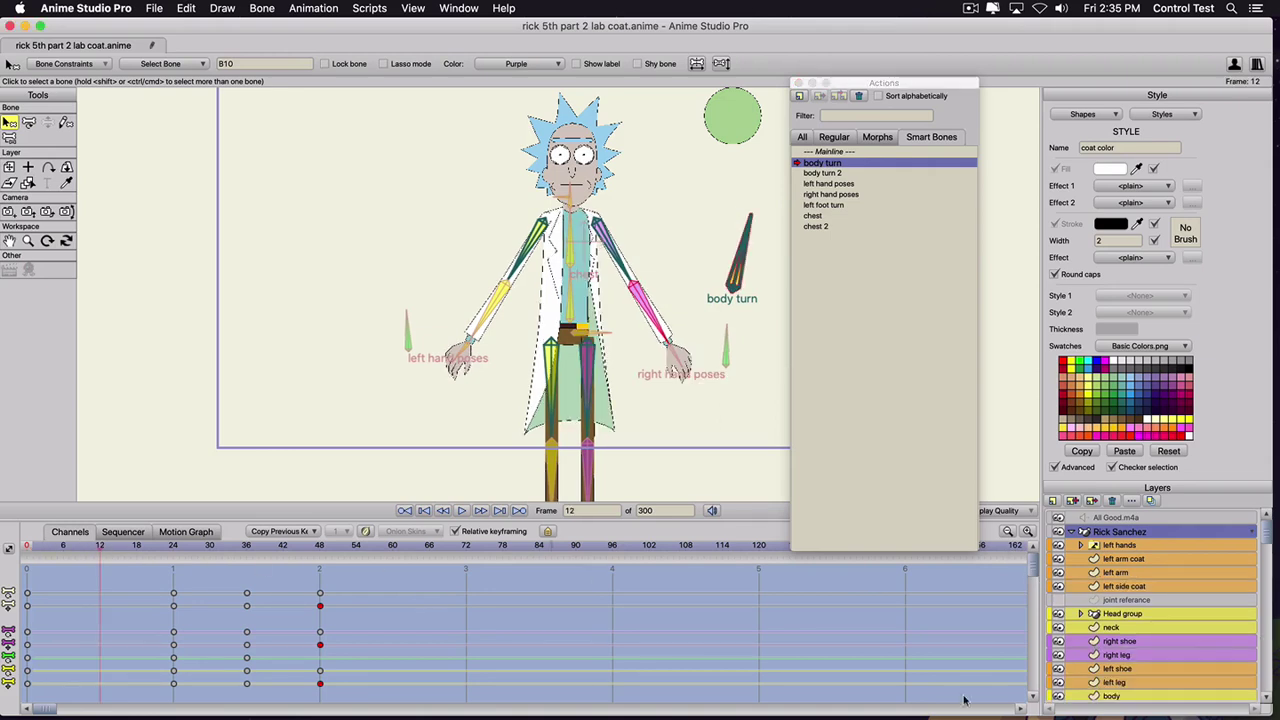
scroll(1112, 637, "down", 3)
scroll(1115, 648, "down", 1)
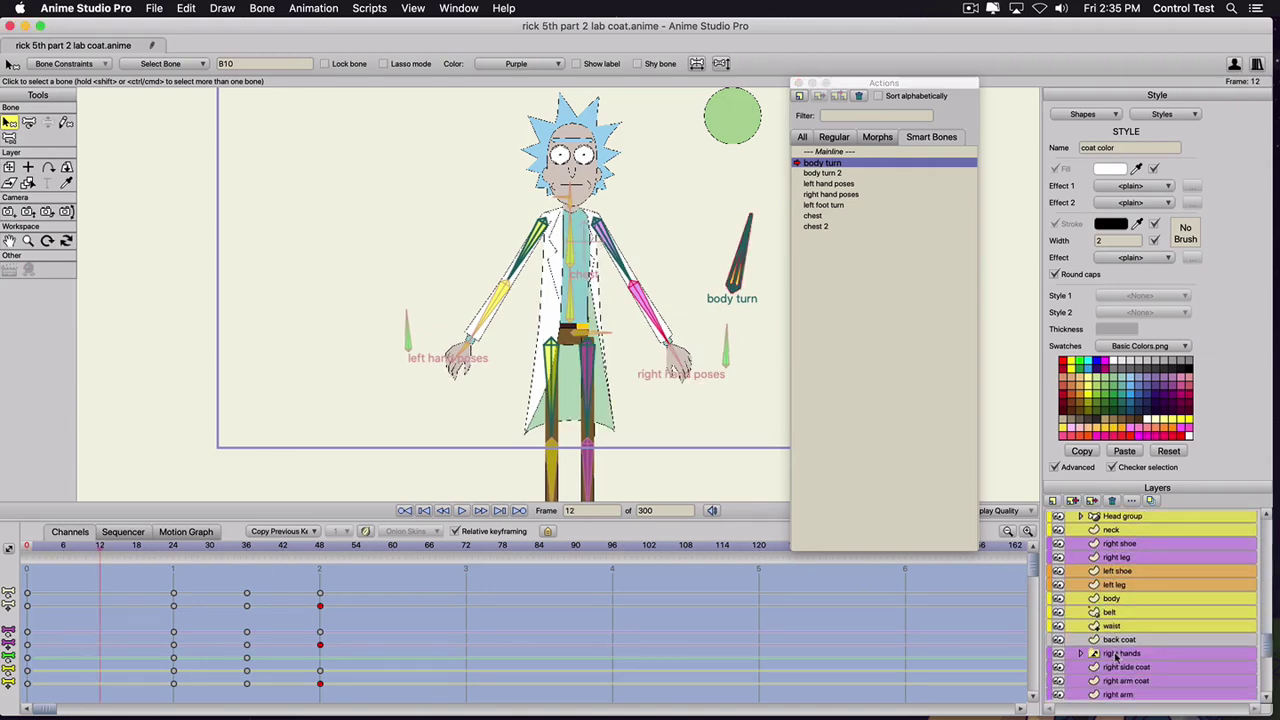
left_click(1126, 667)
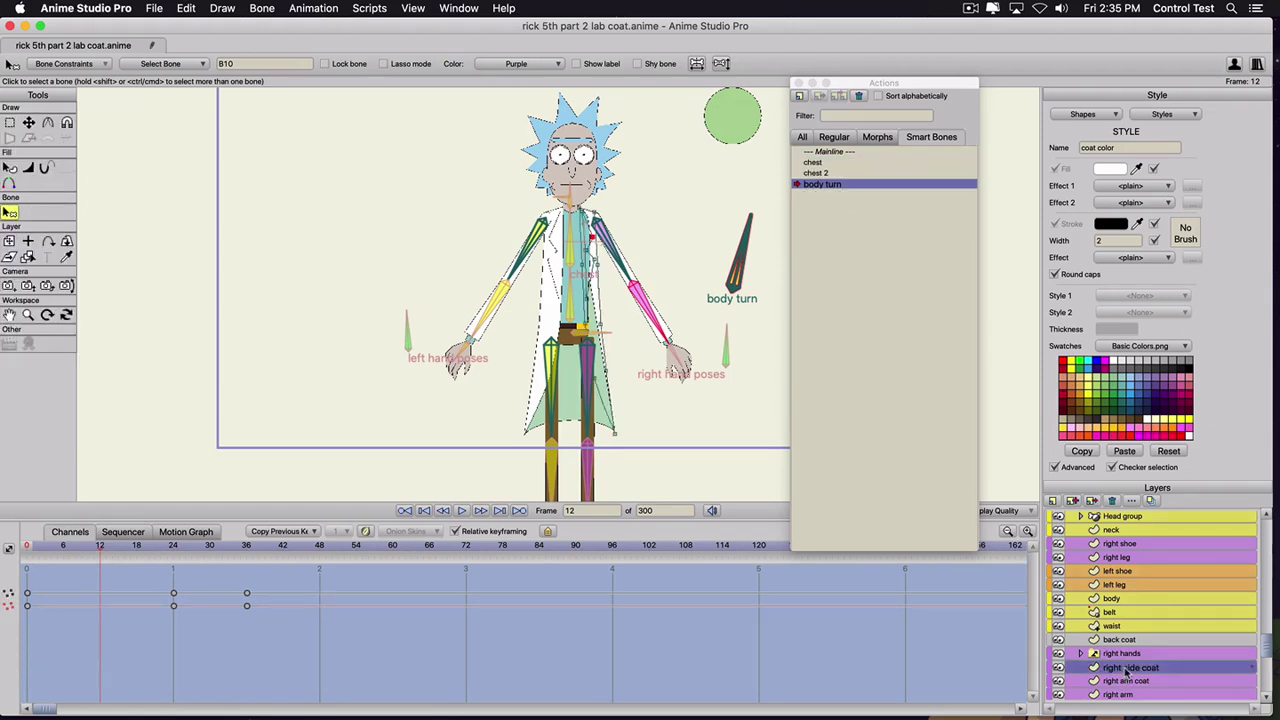
left_click_drag(1124, 594, 1124, 596)
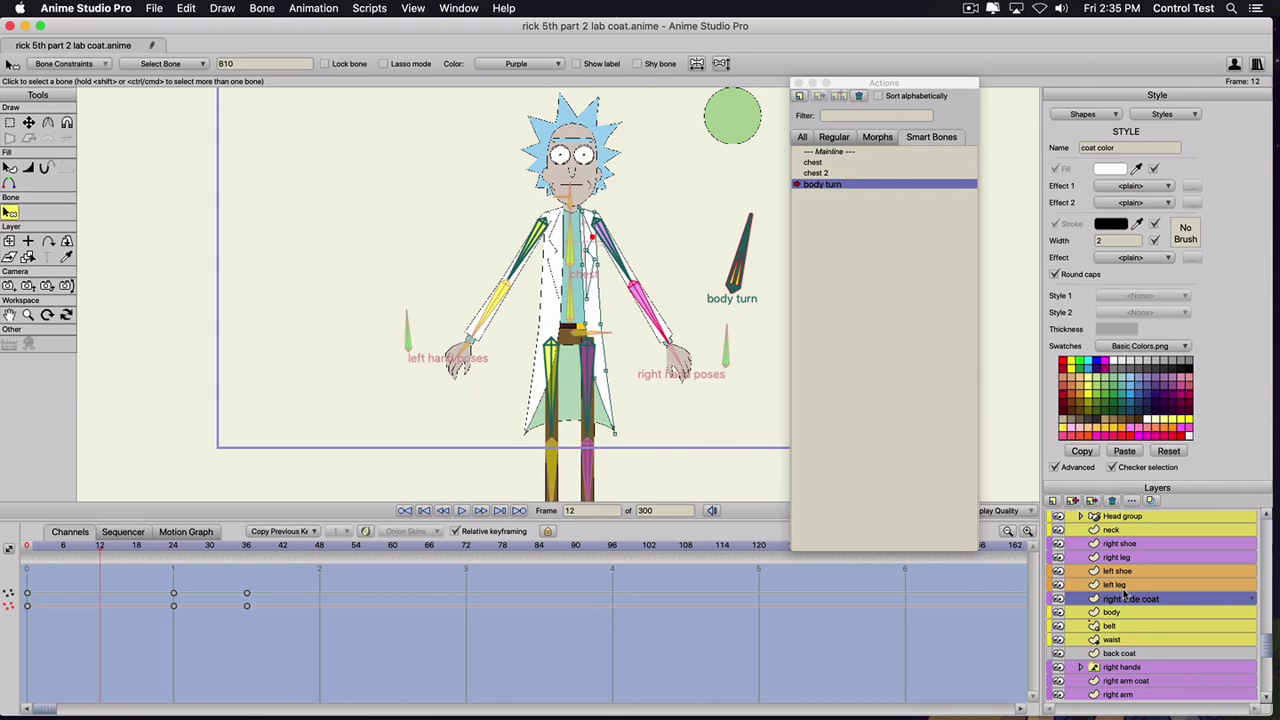
- Return to the Mainline timeline and examine how the right side coat overlaps the body and waist at frame 1
right_click(838, 156)
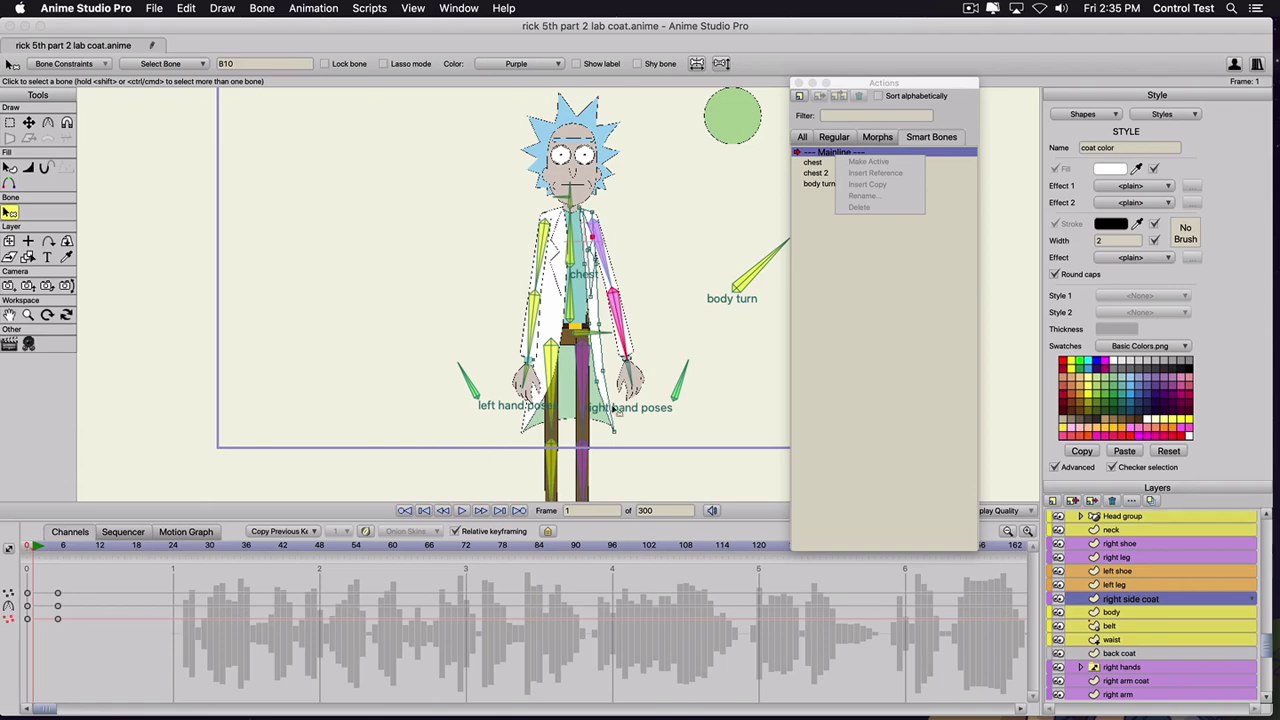
scroll(588, 250, "up", 3)
scroll(588, 285, "up", 4)
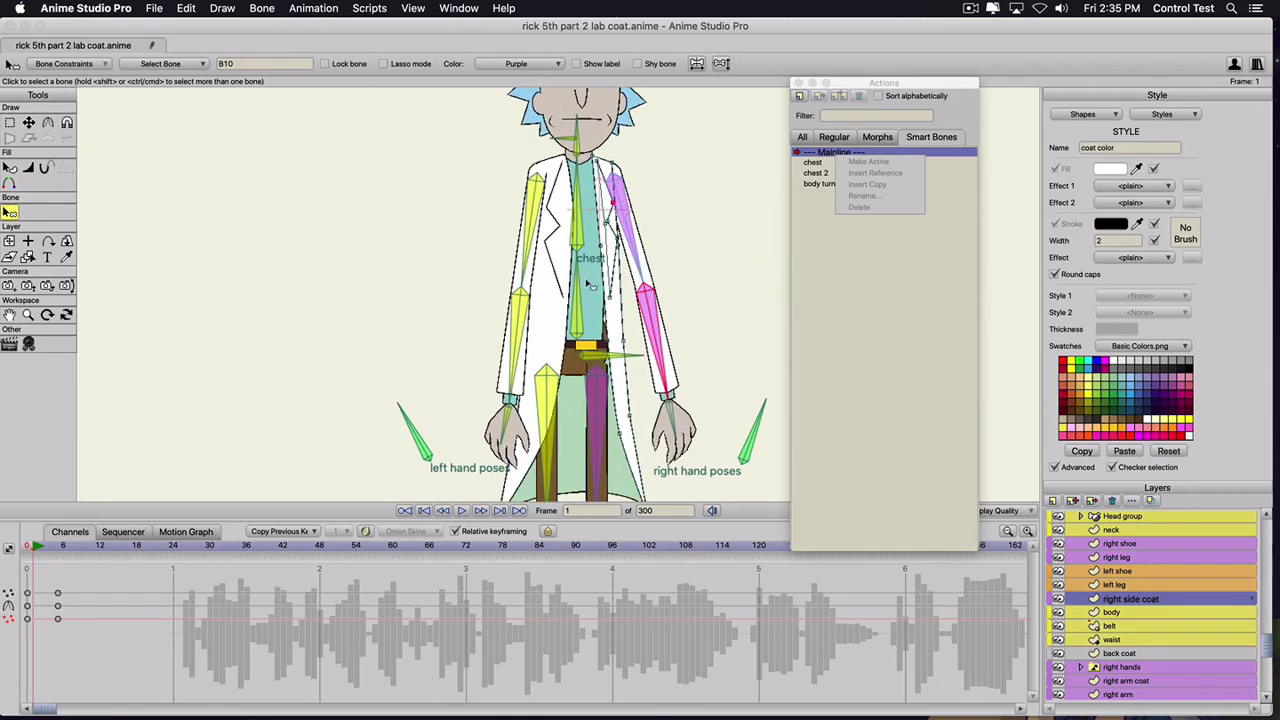
scroll(598, 376, "up", 1)
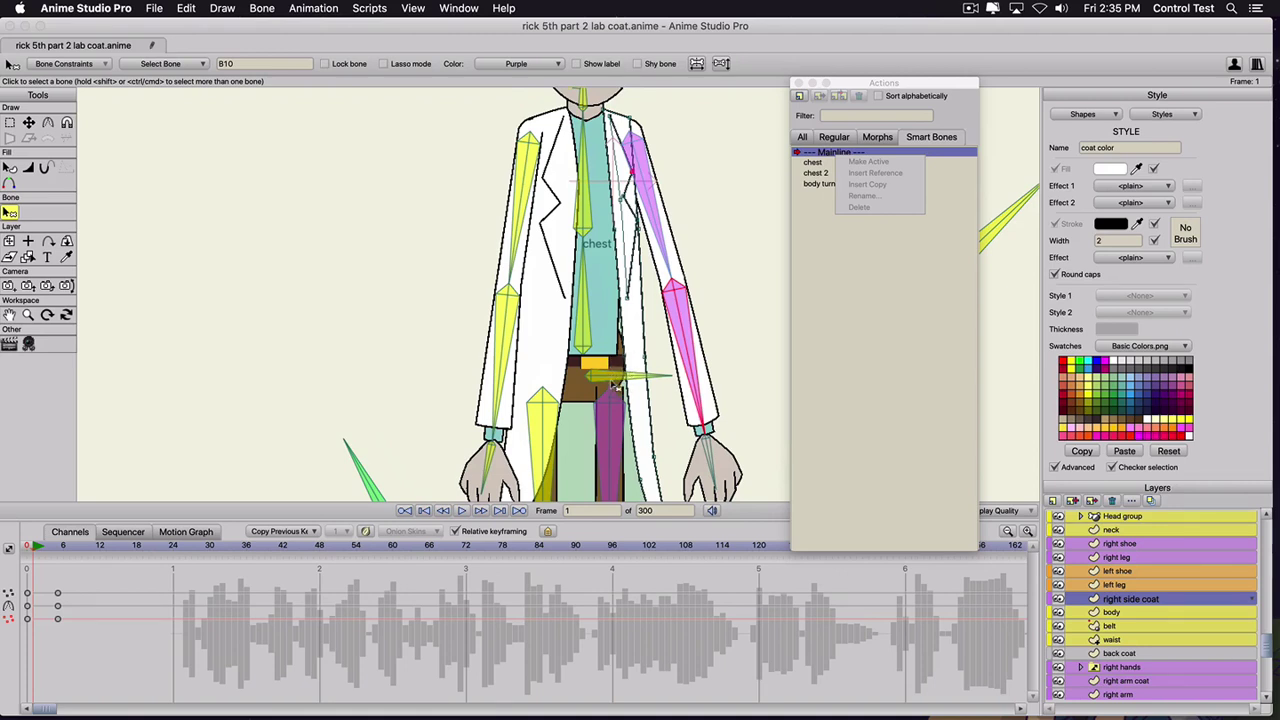
scroll(632, 195, "down", 2)
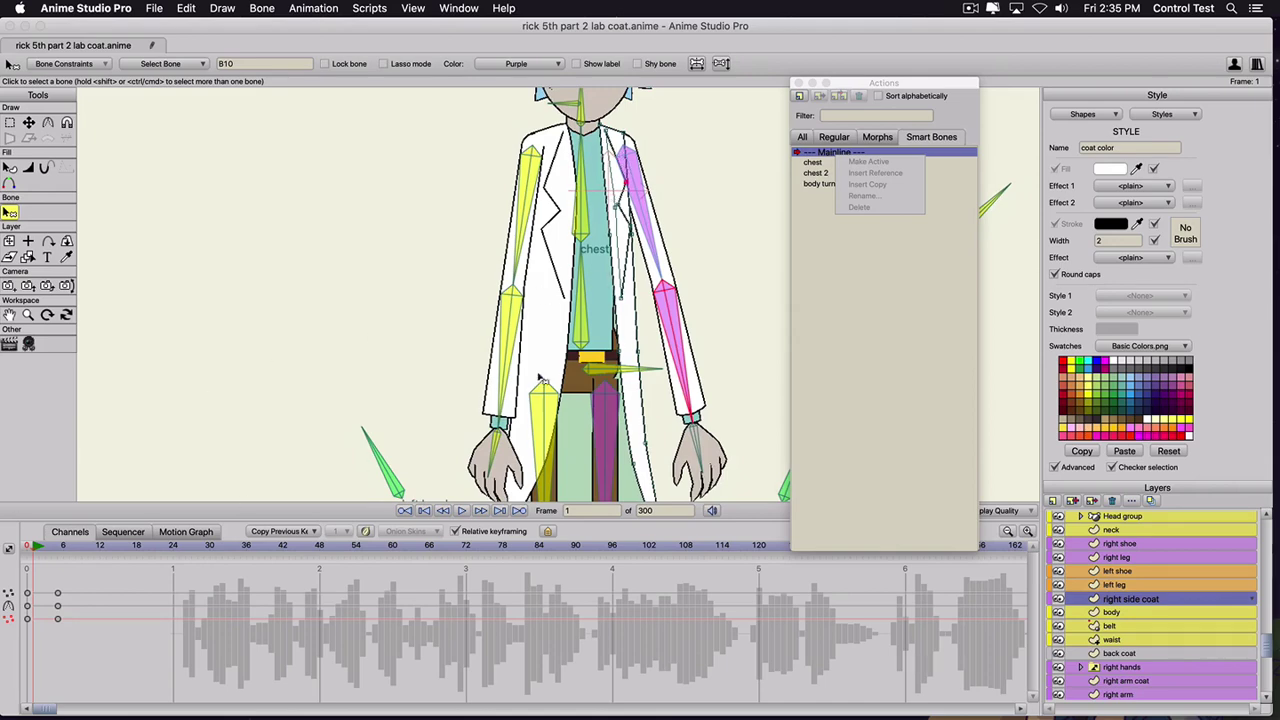
scroll(540, 378, "down", 5)
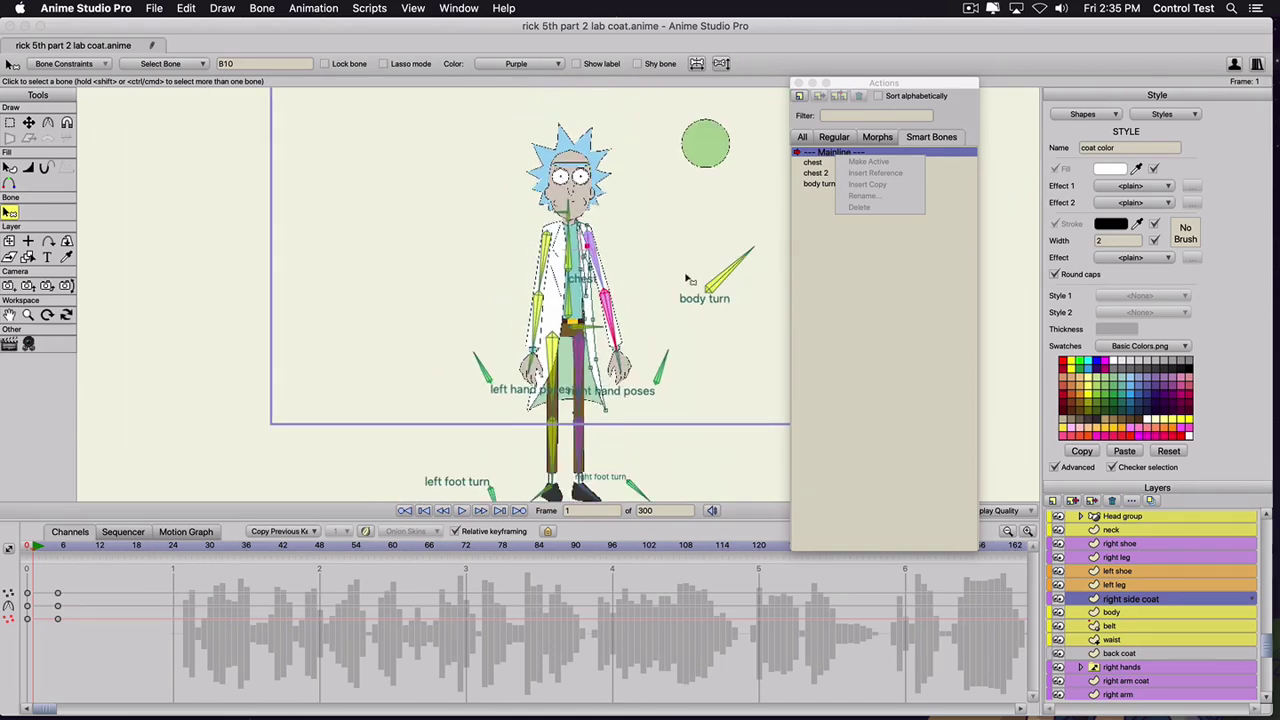
scroll(730, 289, "down", 1)
scroll(1137, 542, "up", 3)
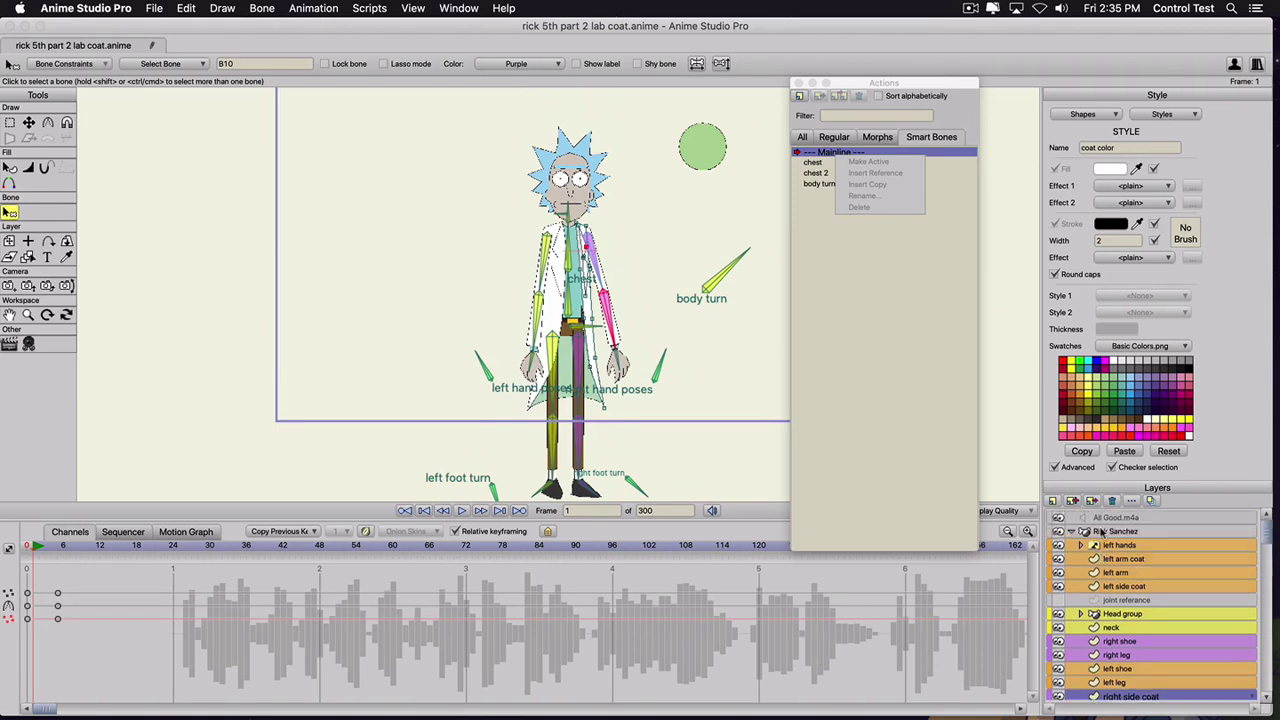
- On the Rick Sanchez layer, rotate the body turn bone to an angle of about 29.9 degrees and check the turned coat
left_click(1105, 533)
left_click(736, 272)
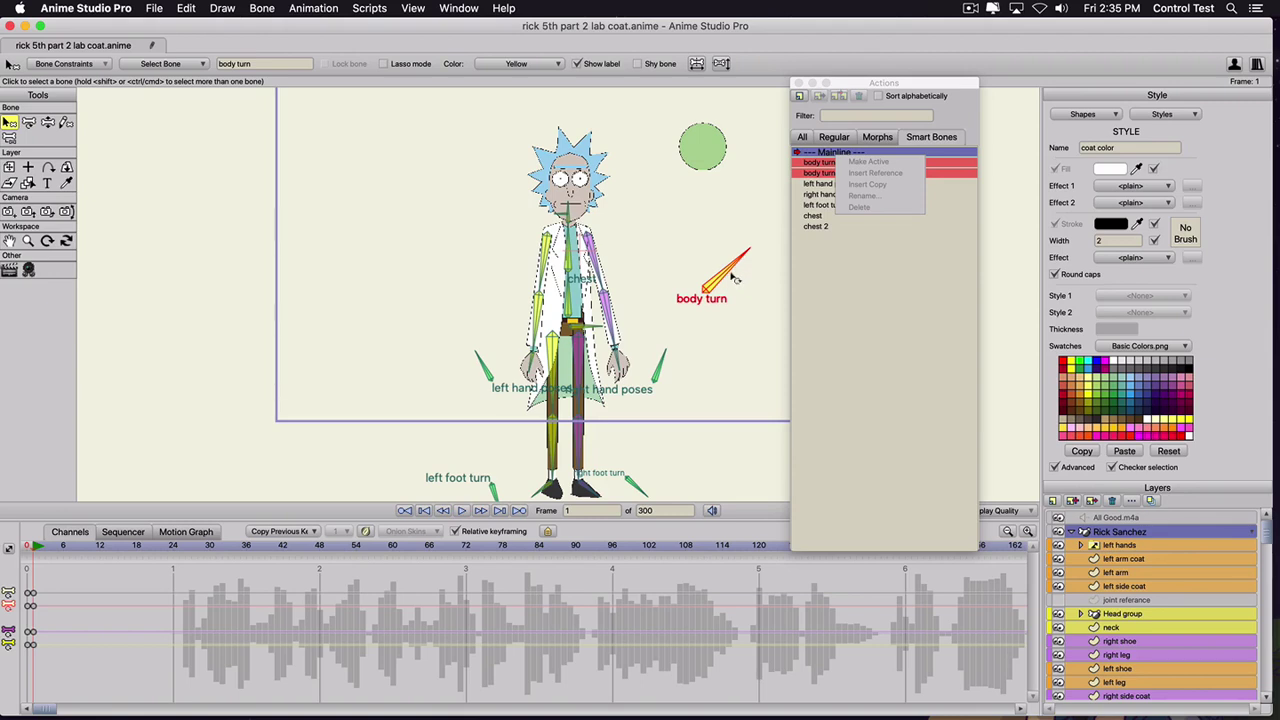
key("t")
left_click_drag(736, 278, 758, 264)
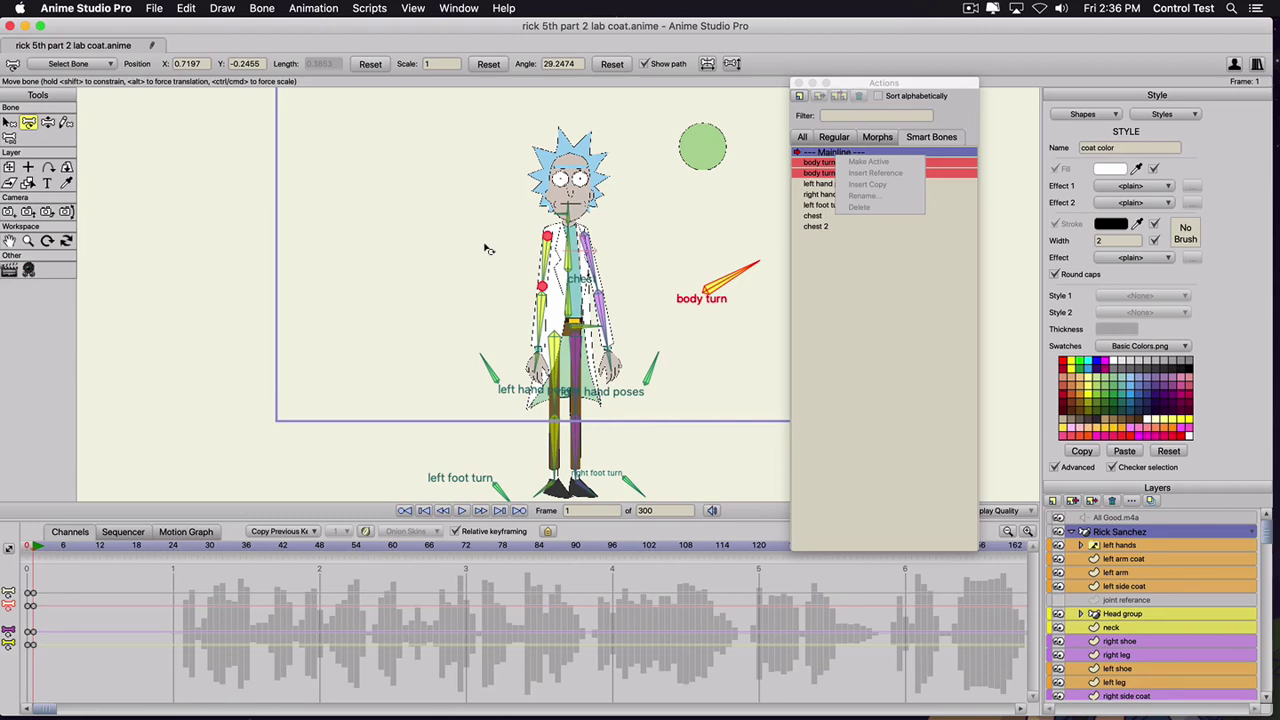
scroll(489, 243, "up", 6)
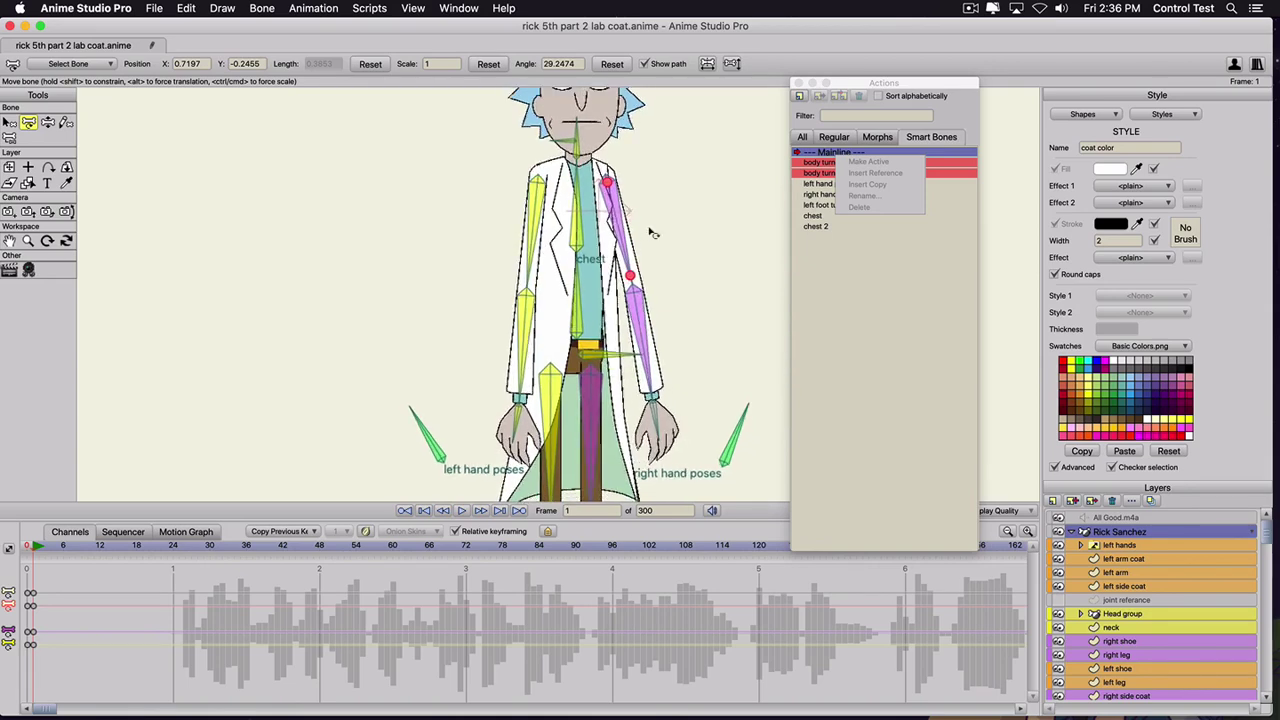
scroll(650, 233, "down", 6)
scroll(568, 290, "up", 8)
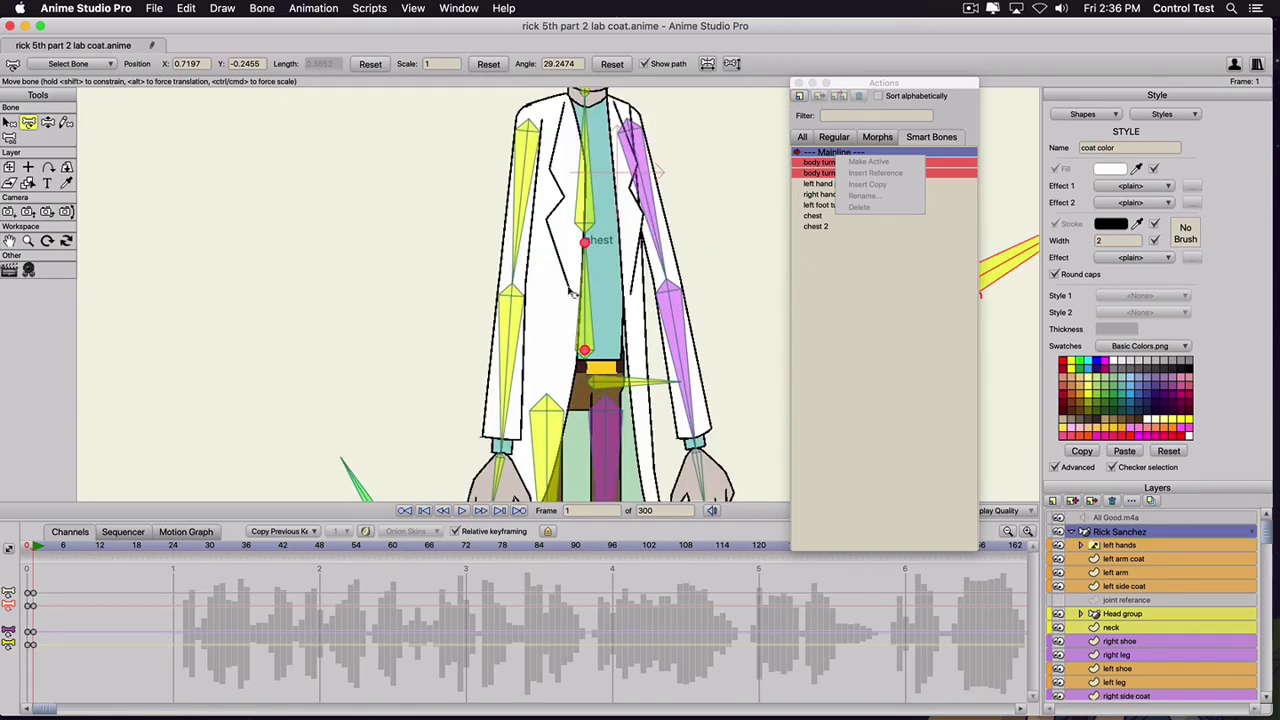
scroll(570, 292, "down", 3)
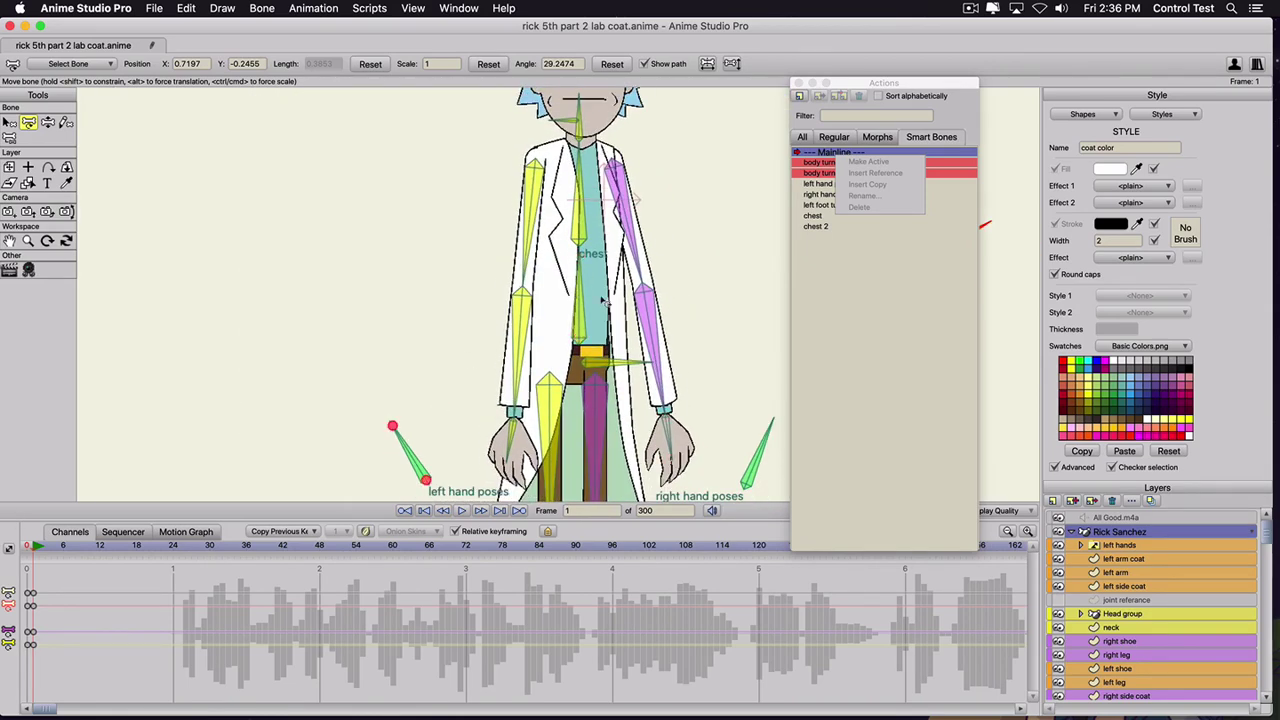
scroll(660, 270, "down", 6)
left_click_drag(703, 281, 722, 277)
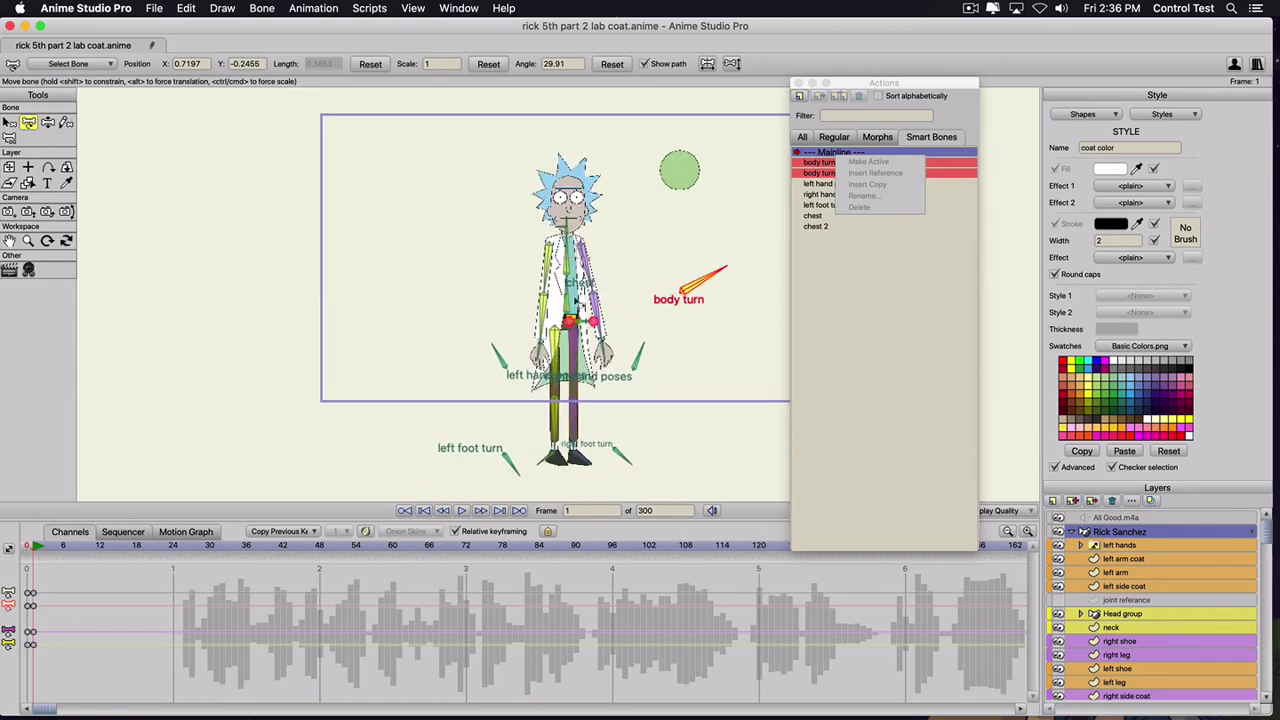
- At frame 1, pose Rick with the Manipulate Bones tool, spreading the legs apart and swinging the forearms inward
mouse_move(602, 306)
left_mouse_down()
mouse_move(581, 318)
mouse_move(598, 321)
left_mouse_up()
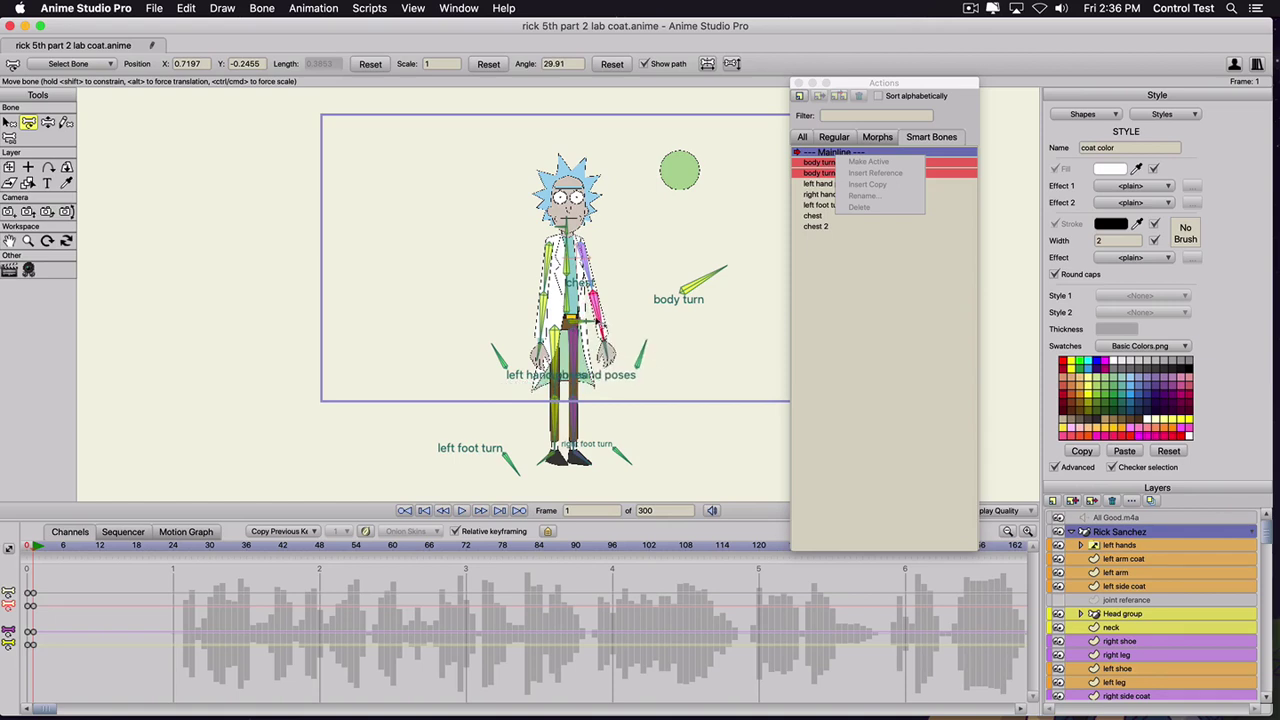
key("z")
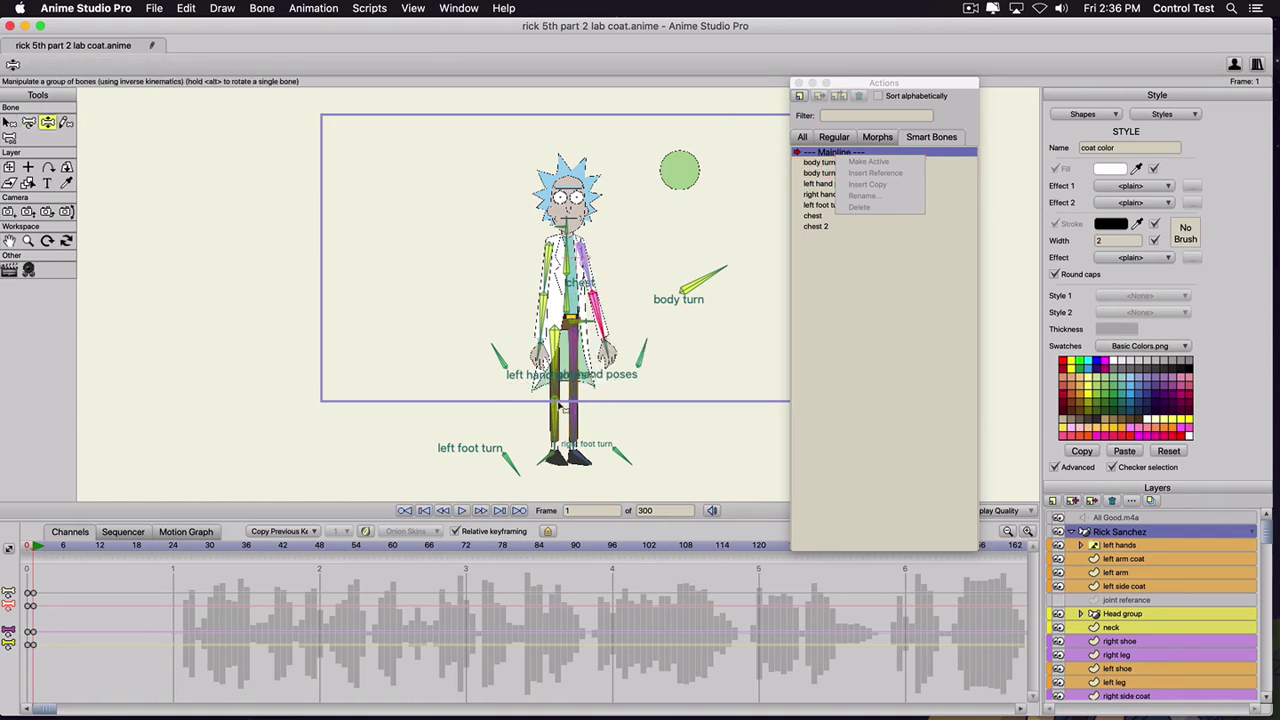
left_click_drag(575, 416, 535, 442)
left_click(542, 312)
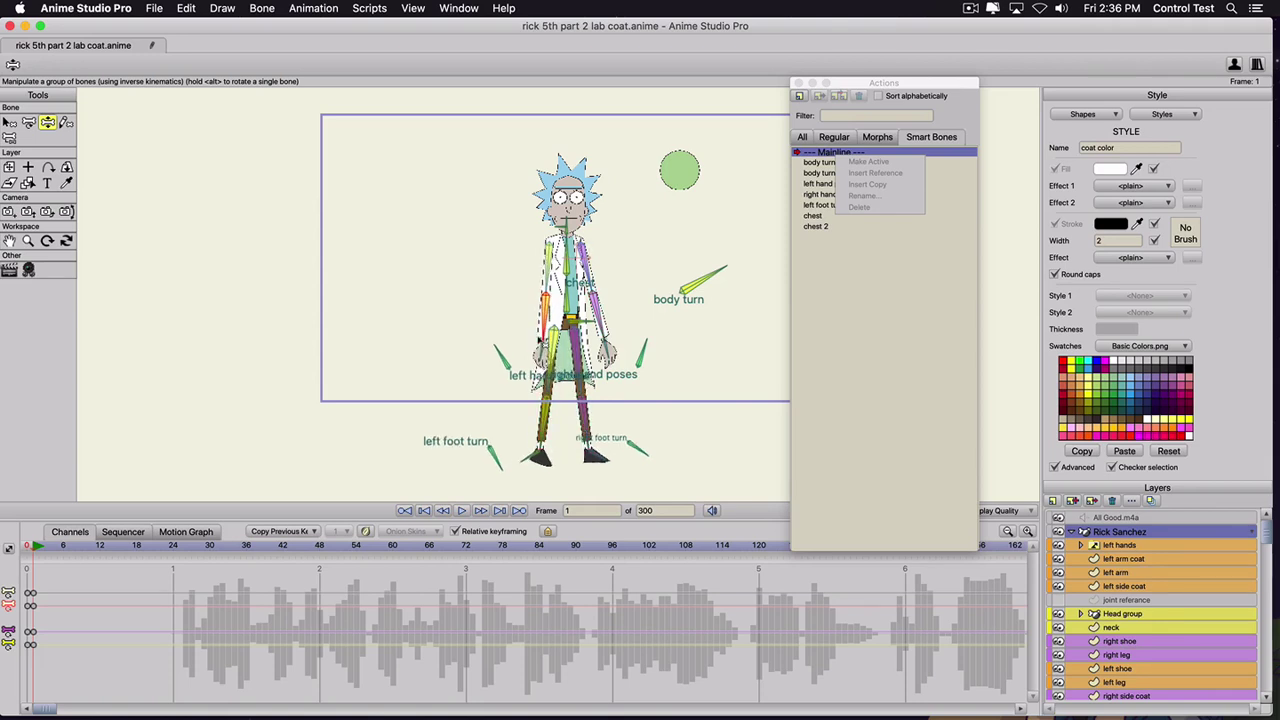
left_click_drag(539, 339, 575, 324)
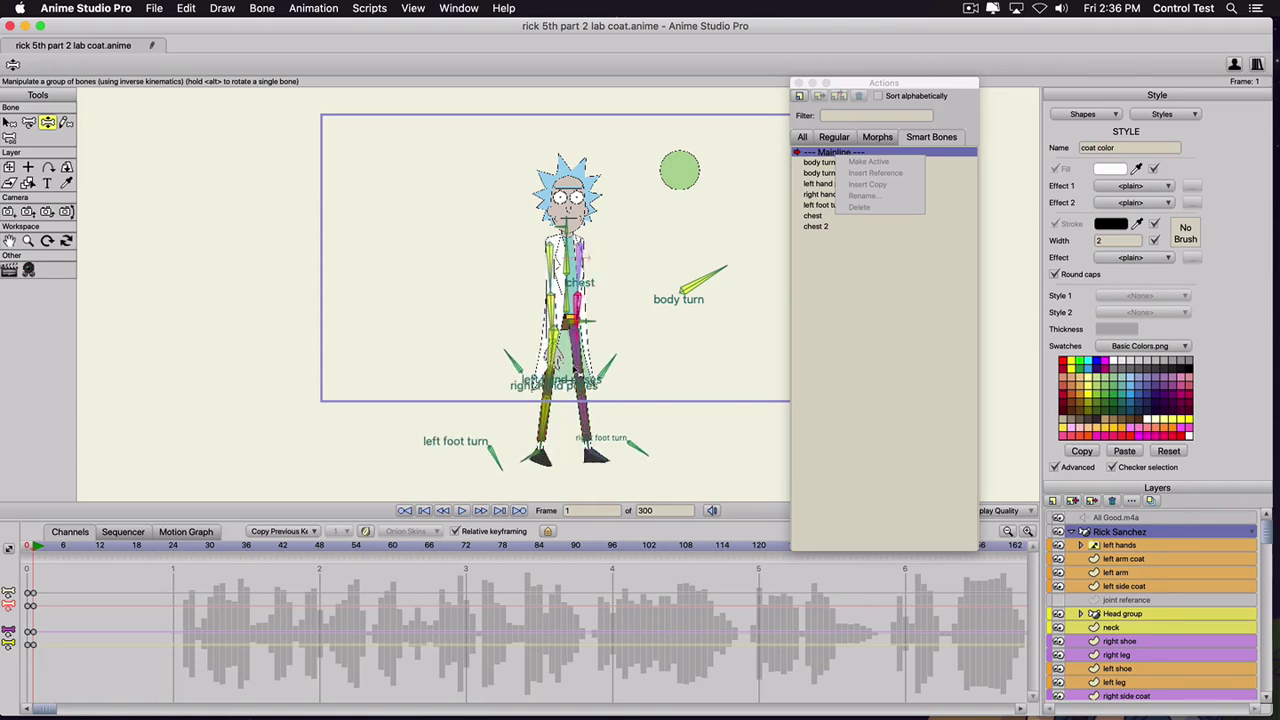
left_click_drag(575, 369, 576, 464)
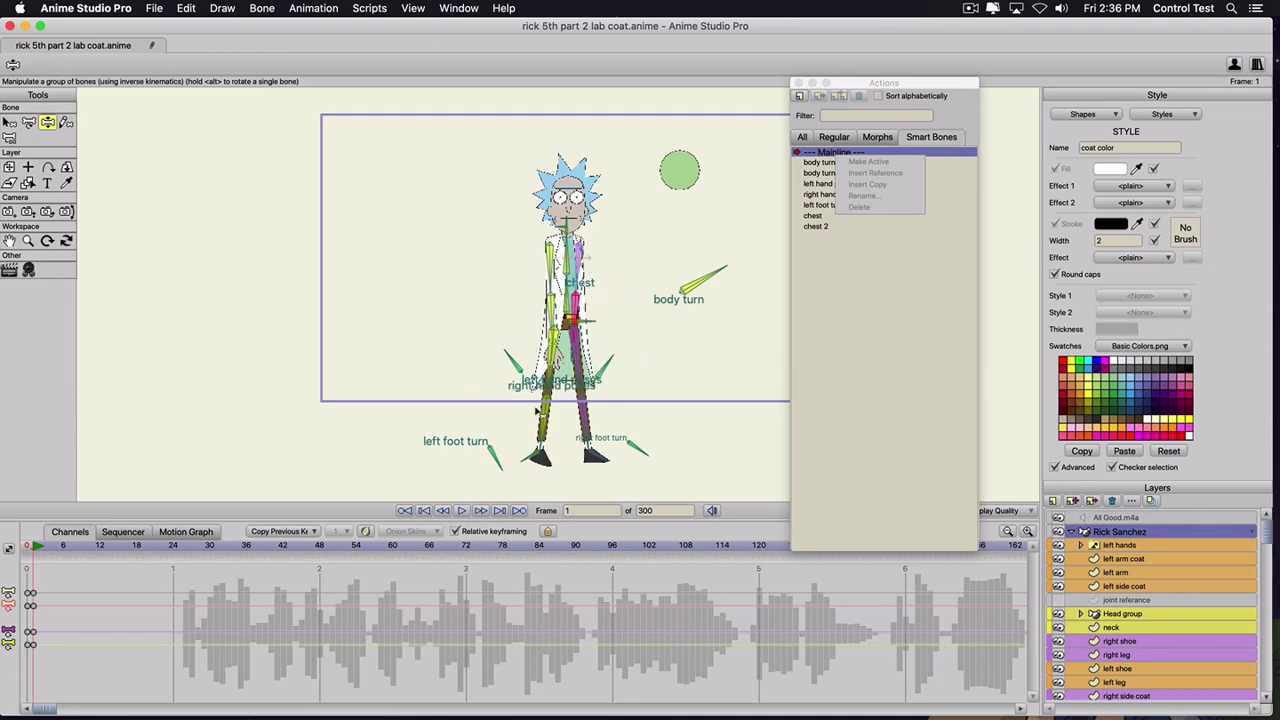
- Select all bones and key the frame 1 pose again at frame 24
key("super+a")
left_click(173, 546)
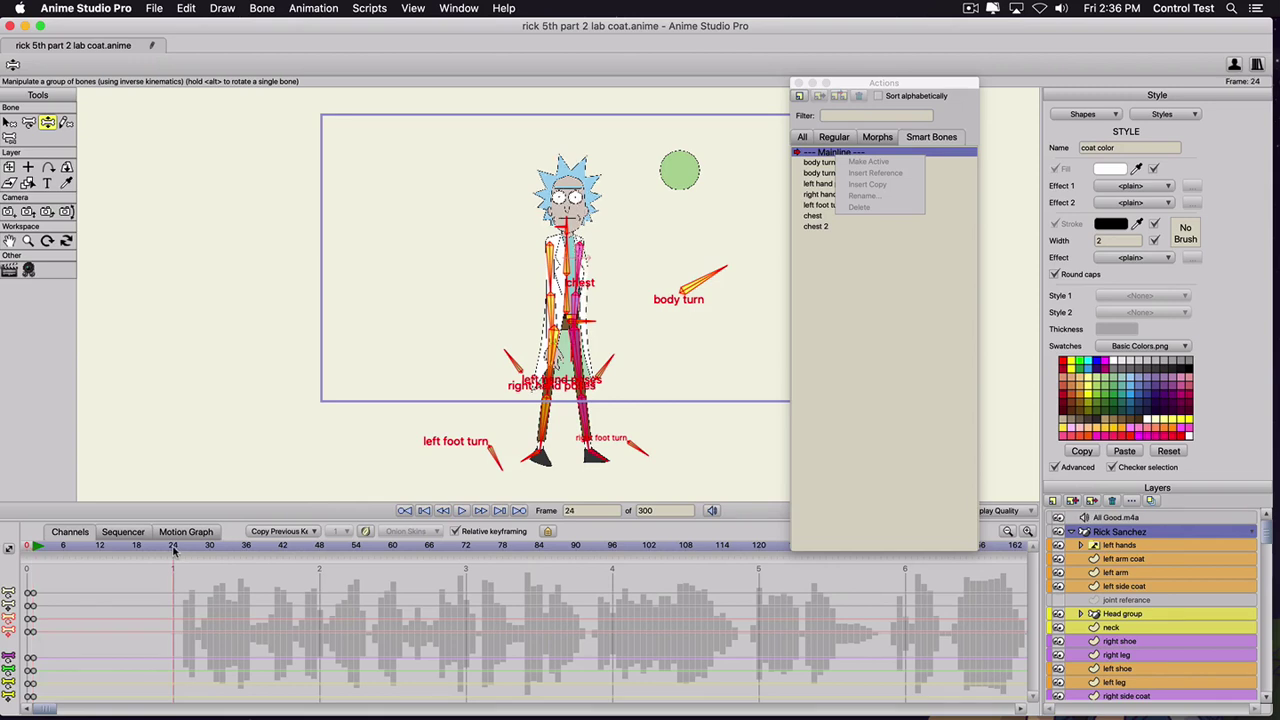
key("super+a")
key("super+f")
- At frame 12, cross the legs and swing both arms outward for the opposite pose, and select all bones
left_click(100, 547)
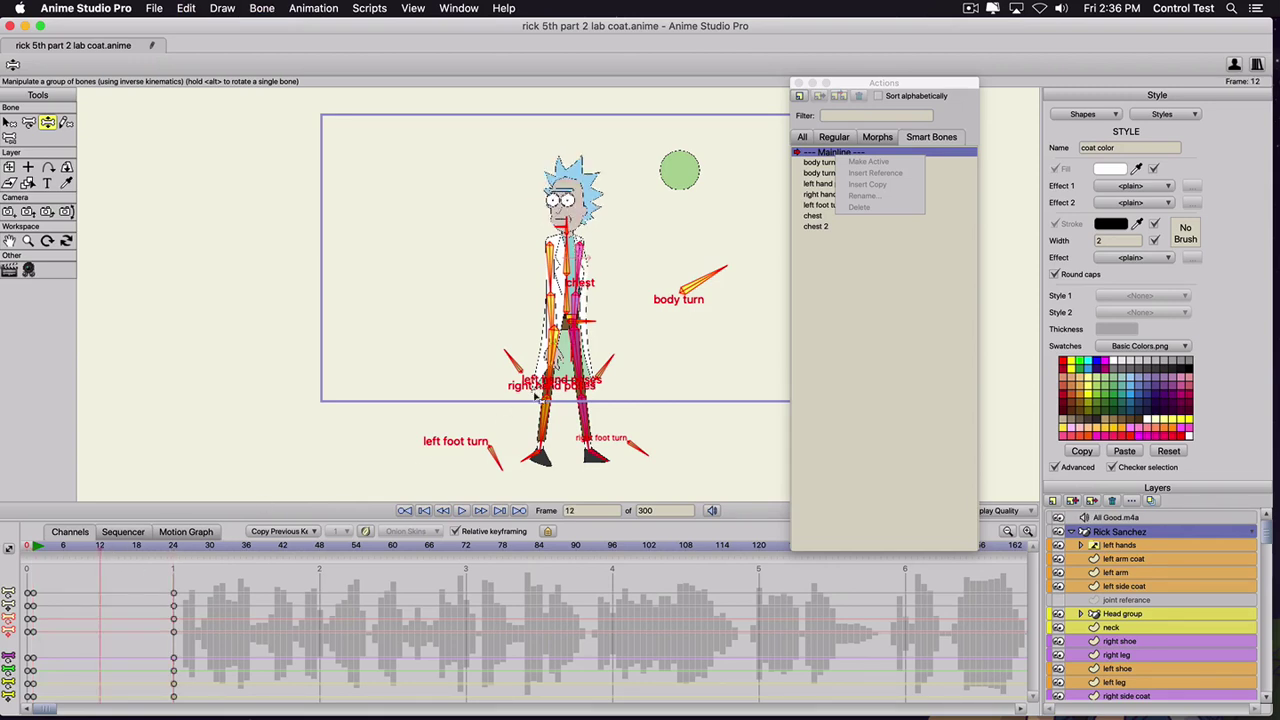
left_click_drag(546, 408, 575, 433)
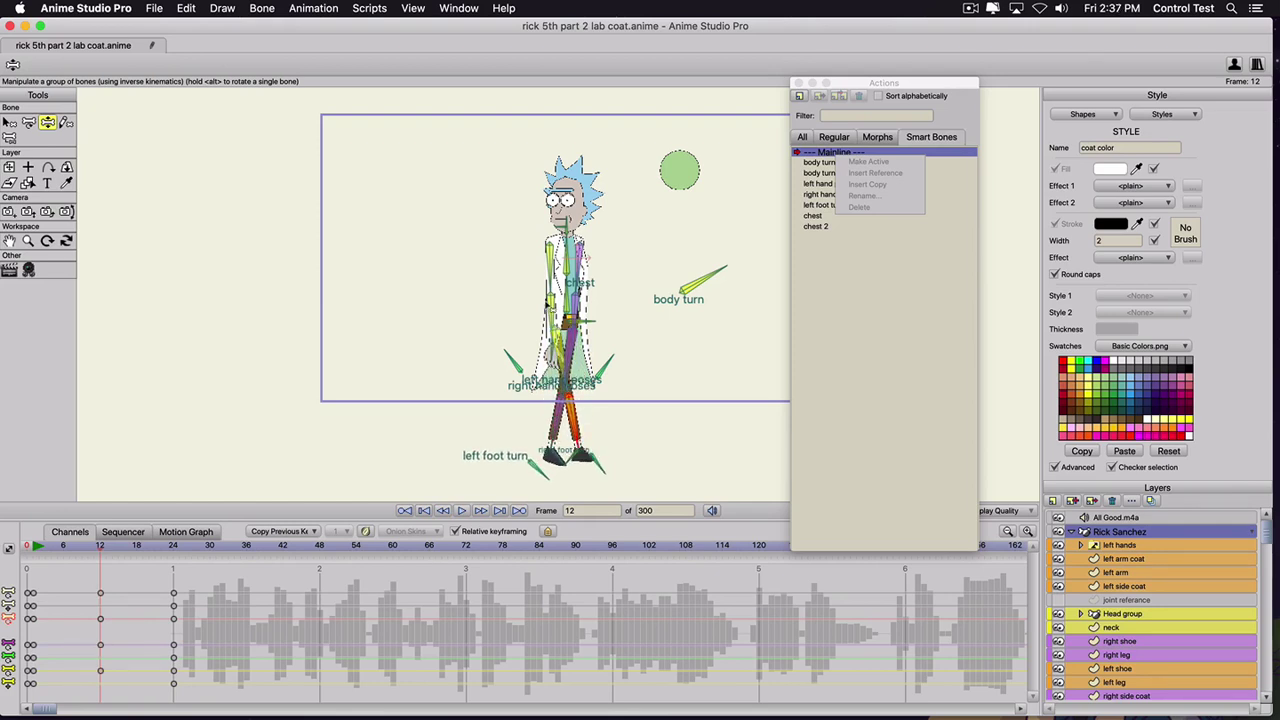
left_click_drag(549, 305, 612, 324)
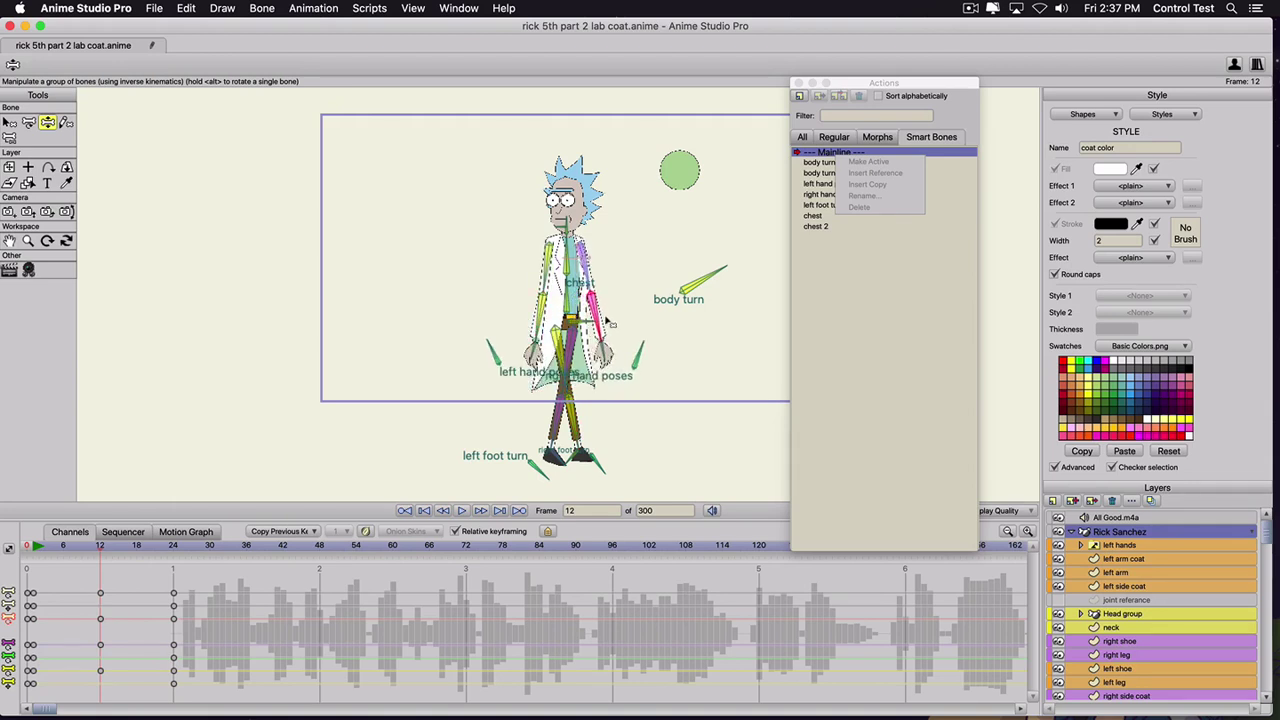
key("super+a")
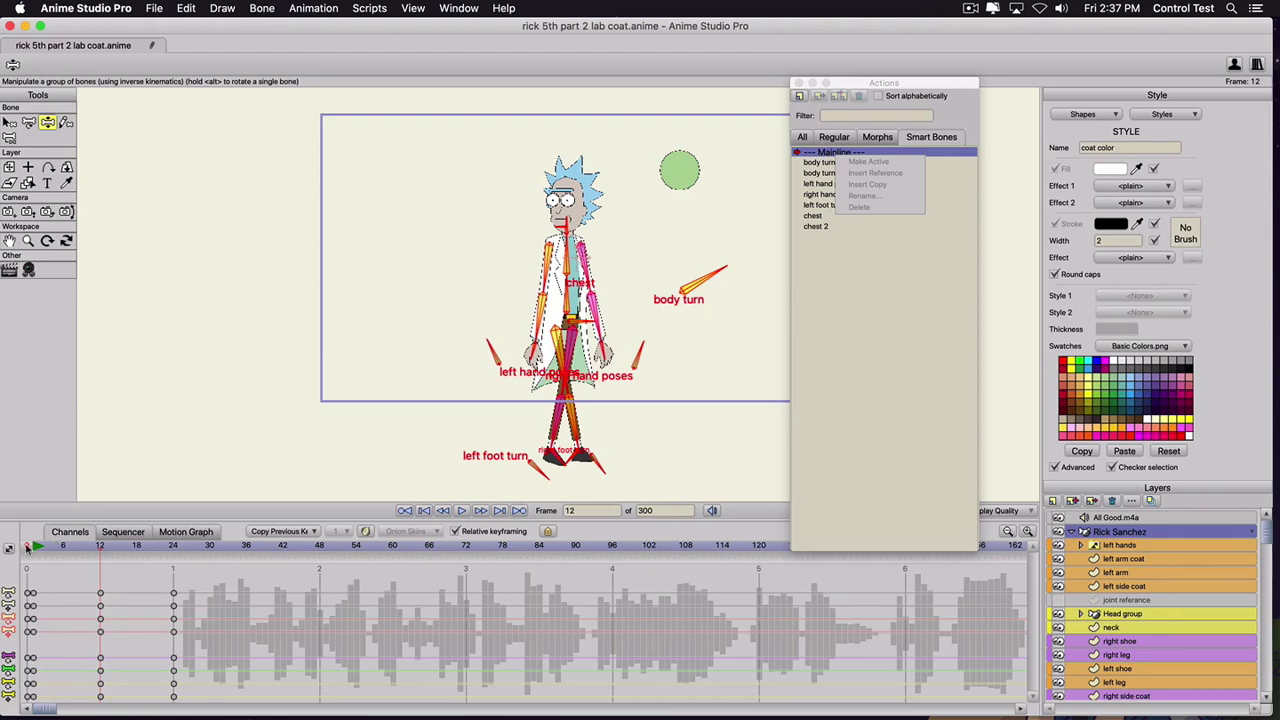
- At frame 6, bend and lift the left leg and swing the left forearm for the in-between pose
mouse_move(46, 547)
left_mouse_down()
mouse_move(34, 547)
mouse_move(63, 557)
left_mouse_up()
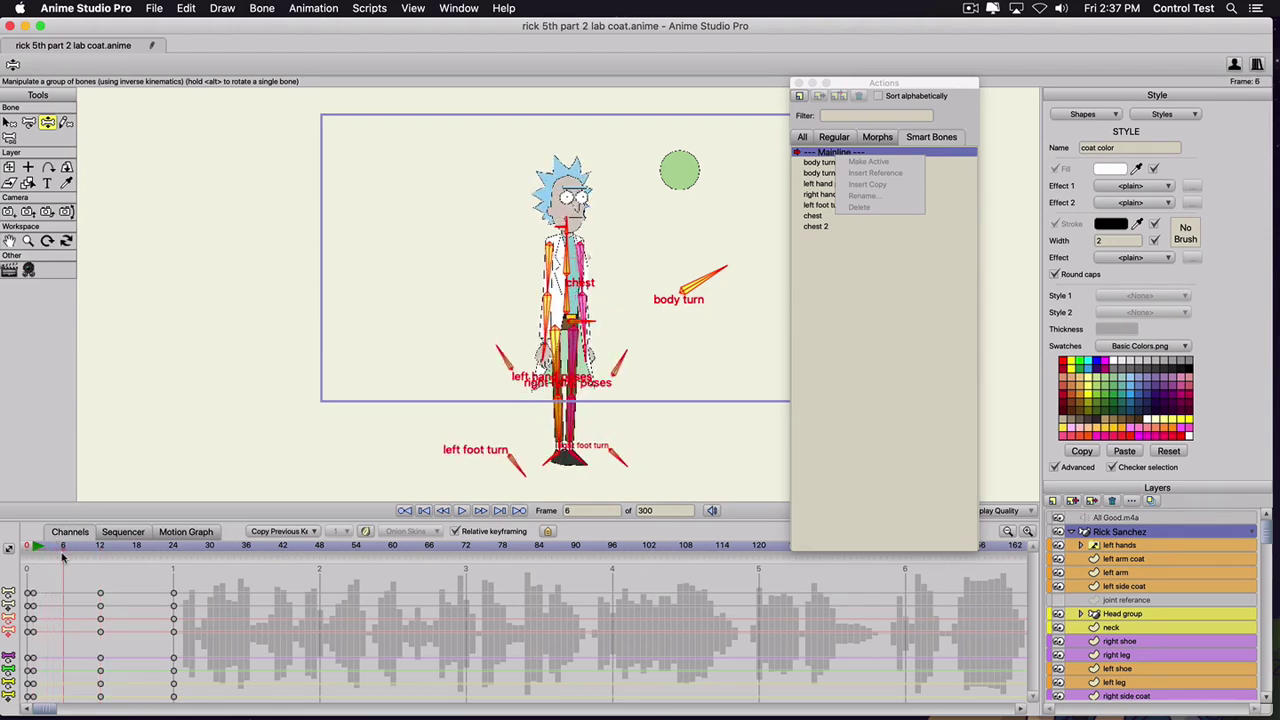
left_click(553, 411)
left_click_drag(553, 408, 549, 375)
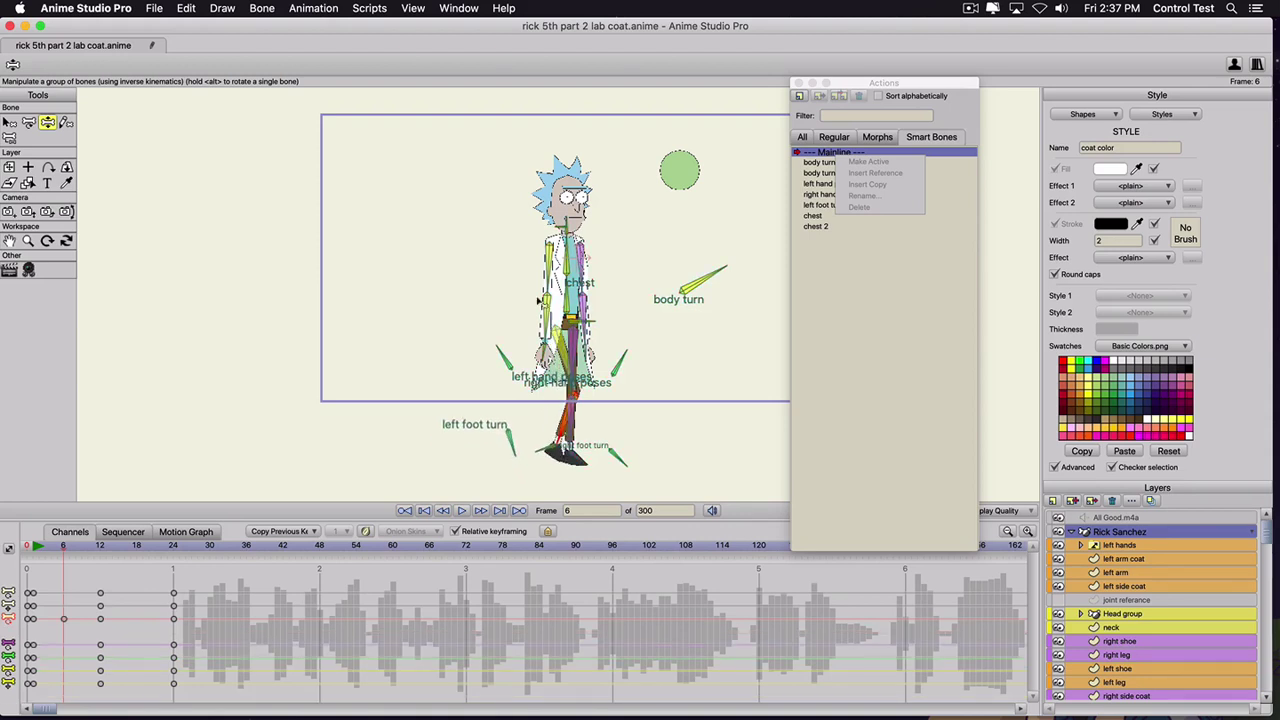
left_click_drag(542, 301, 552, 299)
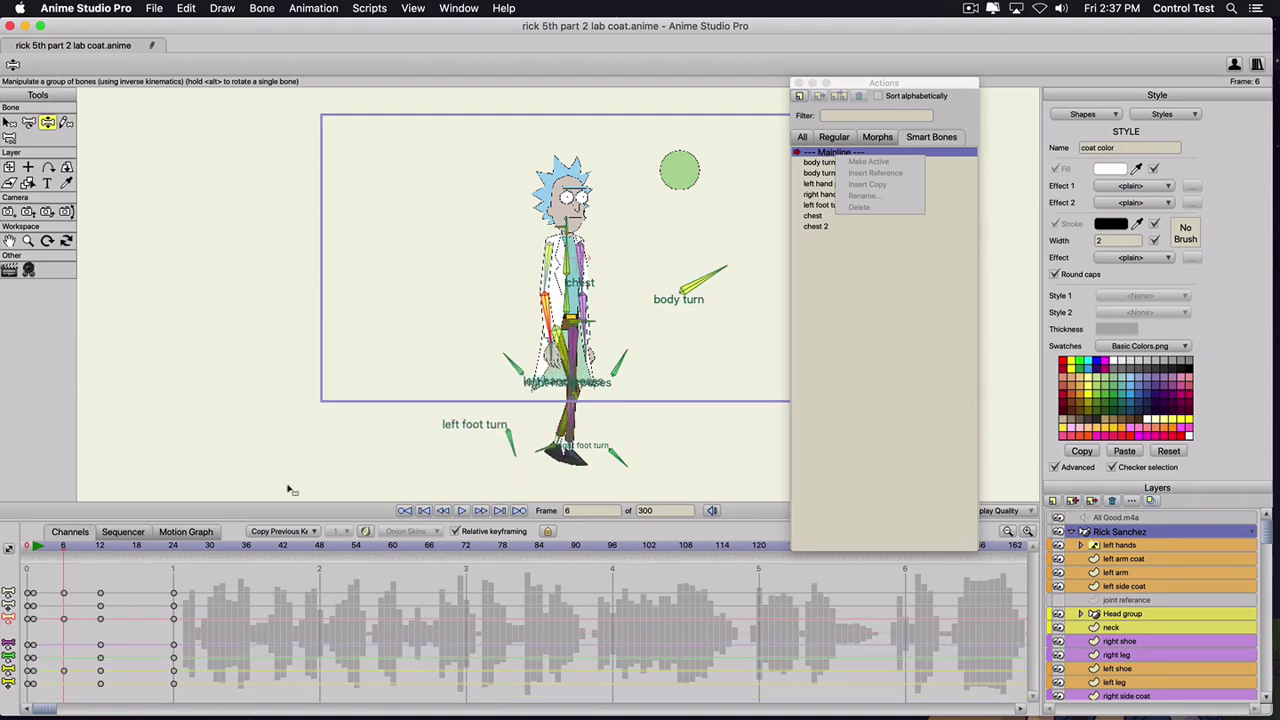
- Select all bones for the frame 6 pose, and at frame 18 bend the right leg, swing the right forearm and select all bones
key("ctrl+a")
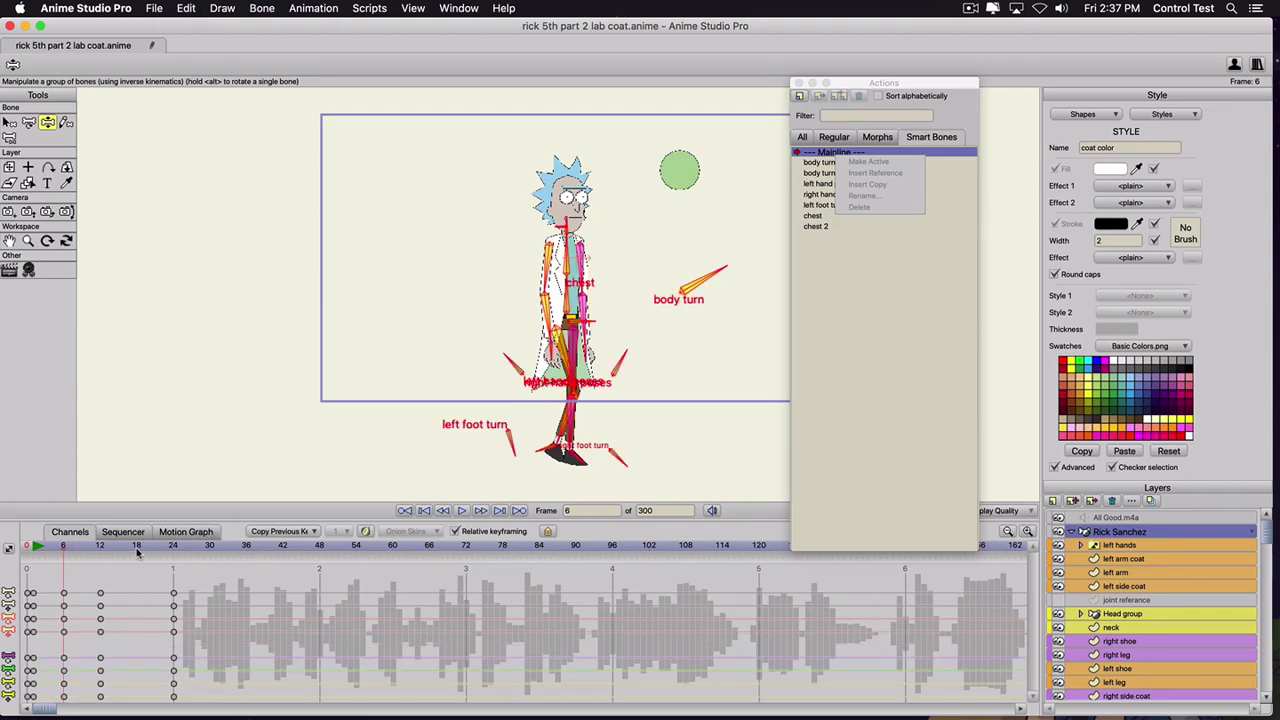
left_click(136, 545)
left_click_drag(572, 430, 555, 424)
left_click_drag(584, 304, 593, 296)
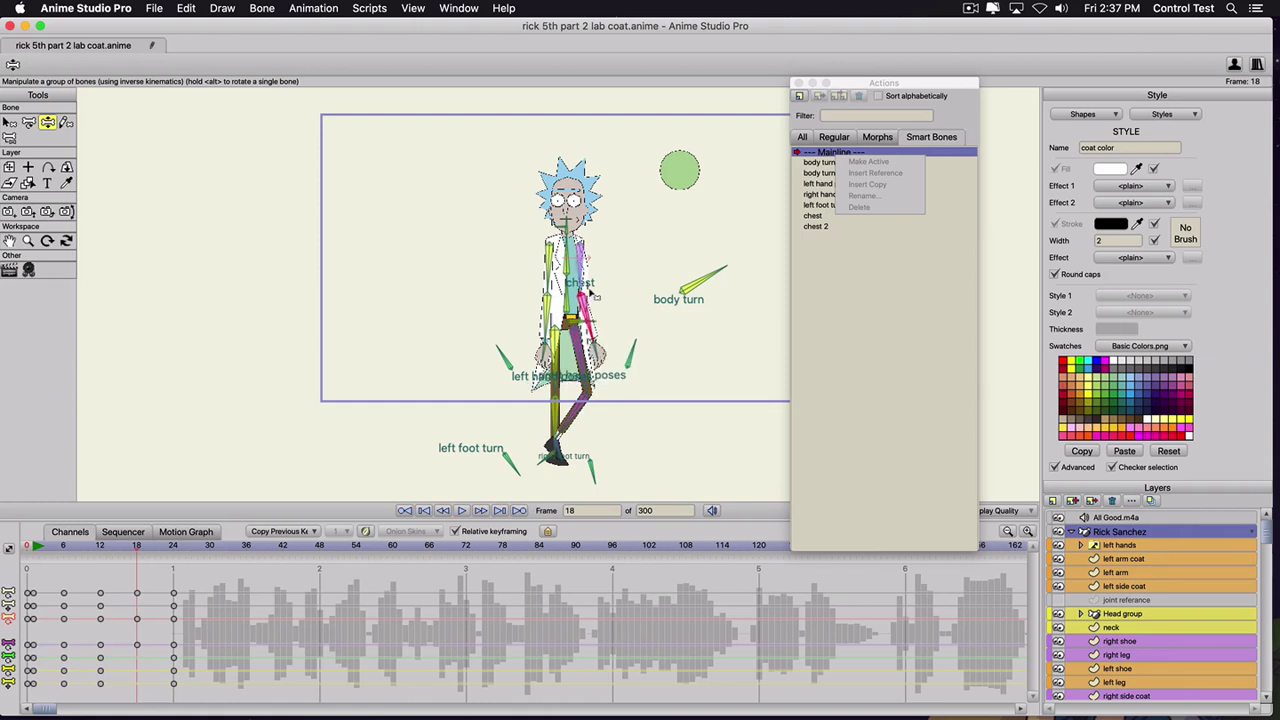
key("super+a")
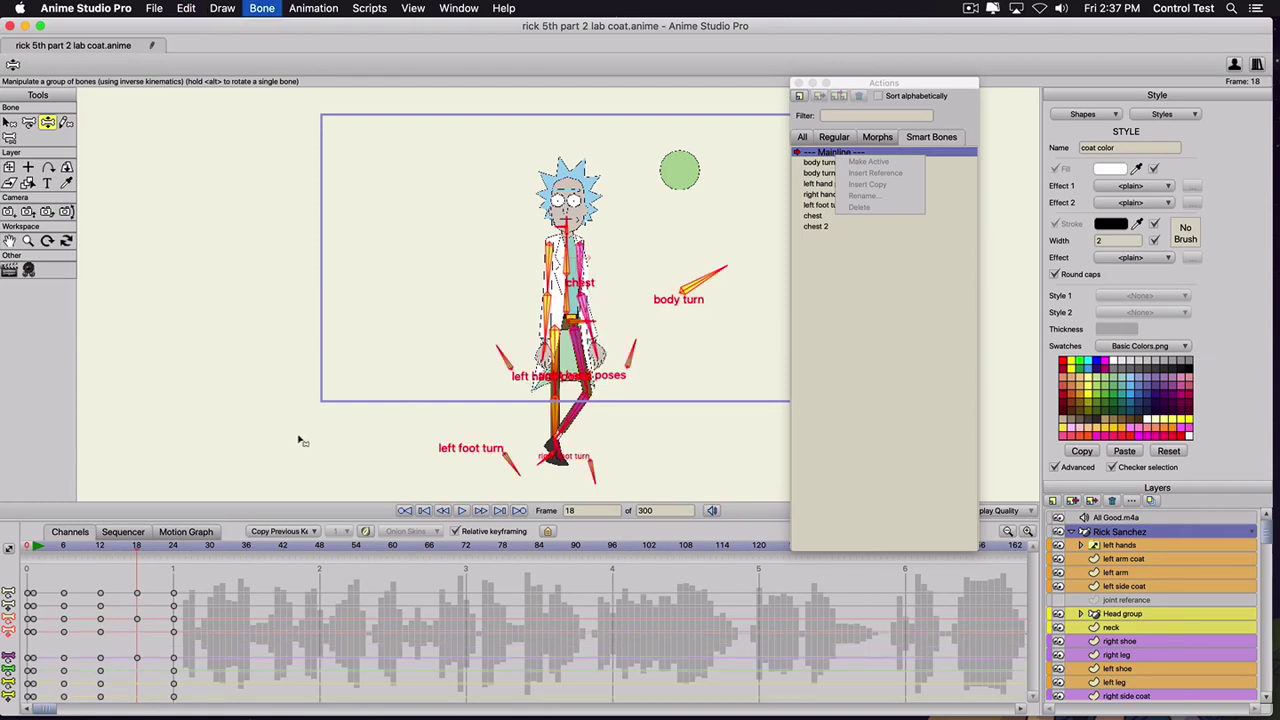
- Set the bone keys at frame 24 to Cycle interpolation, relative 22 frames, and play back the walk
left_click_drag(156, 596, 182, 650)
right_click(176, 612)
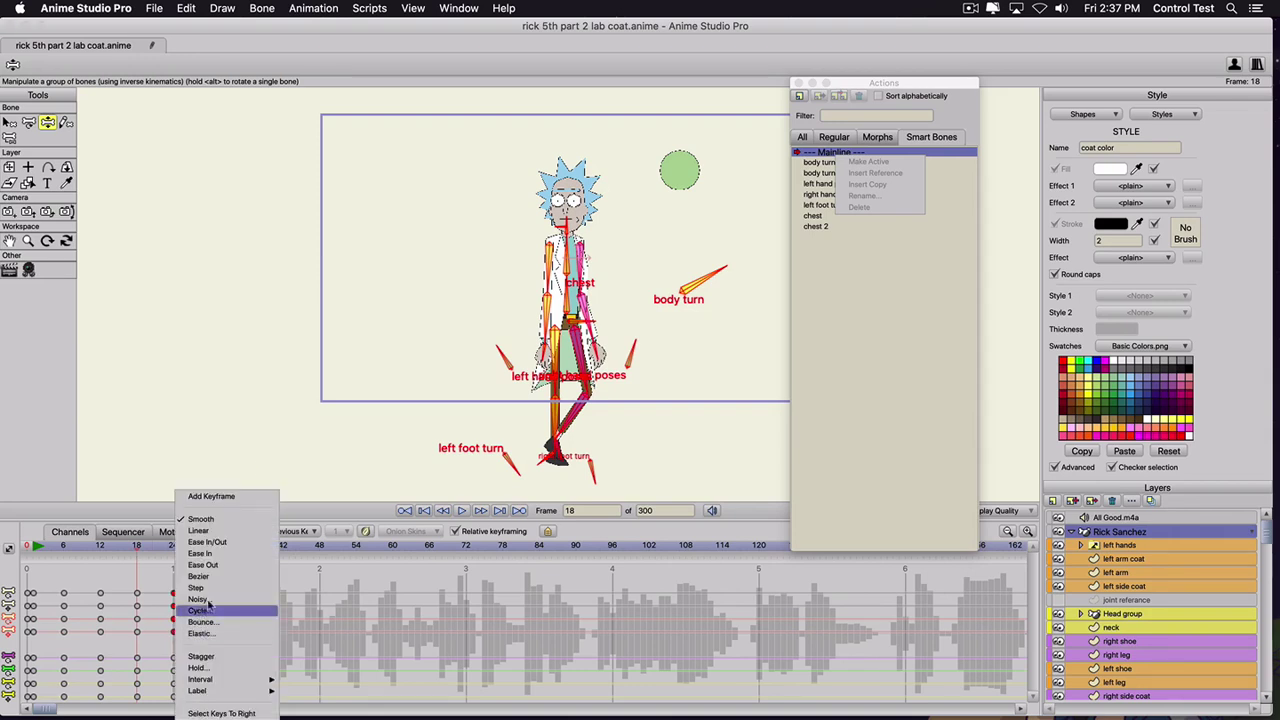
left_click(200, 612)
left_click(866, 345)
scroll(867, 345, "down", 1)
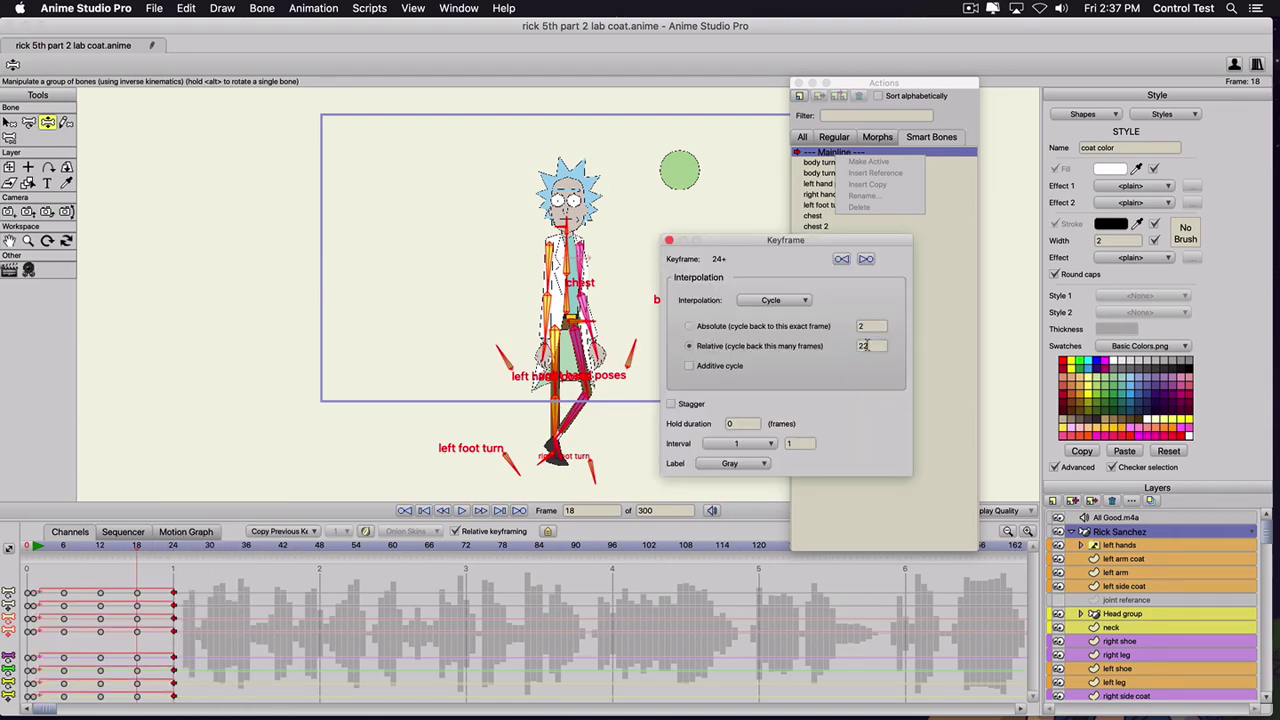
key("space")
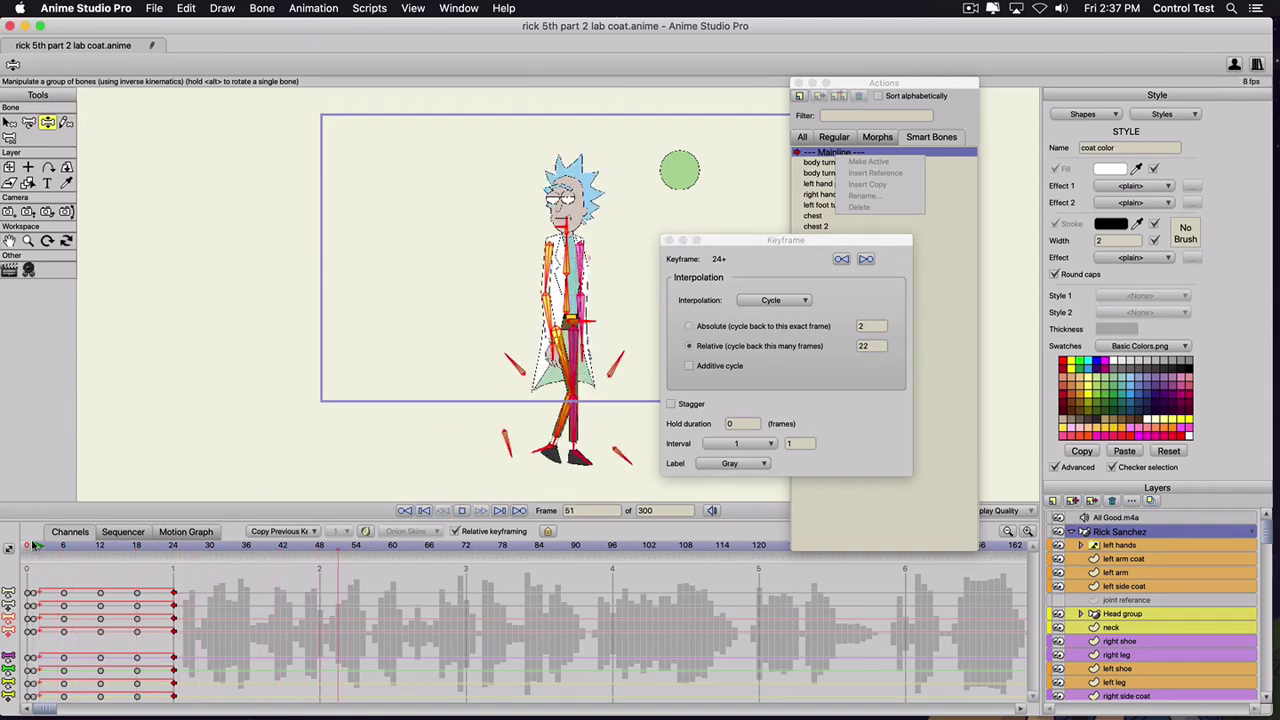
key("space")
- At frame 12, rotate the chest bone slightly and play back the walk with the chest motion
left_click(97, 548)
left_click(100, 548)
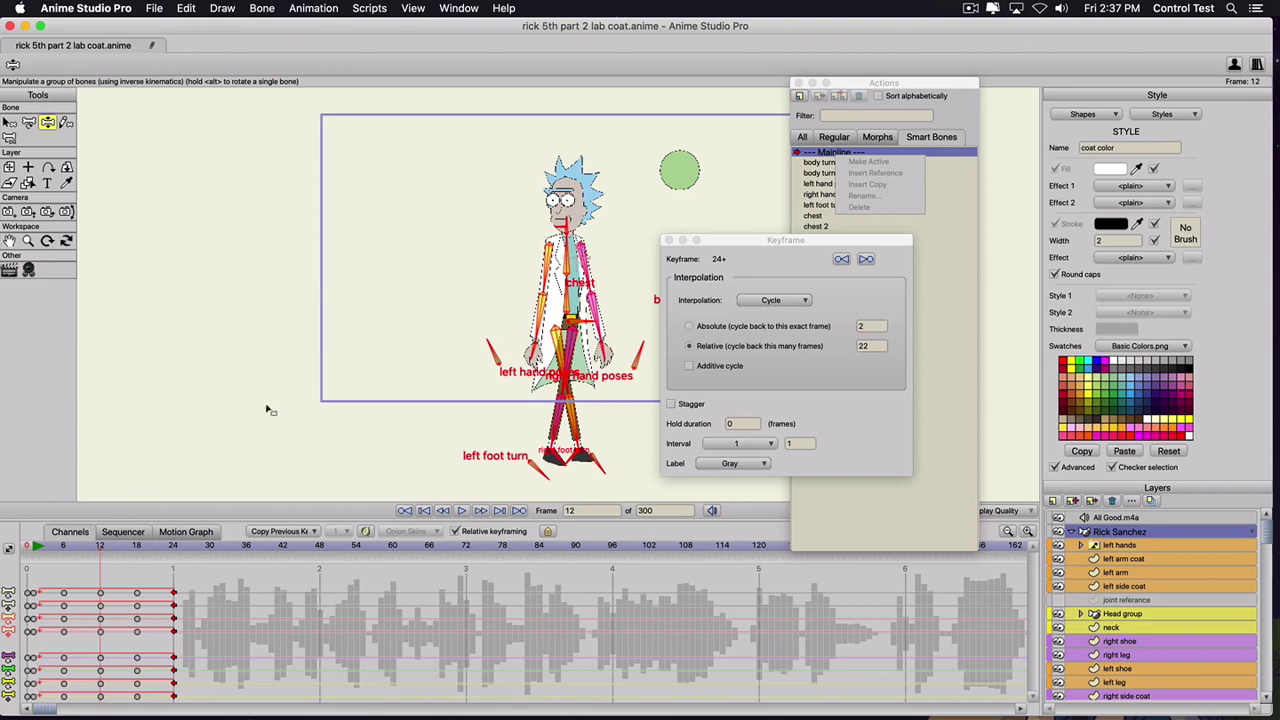
left_click(566, 268)
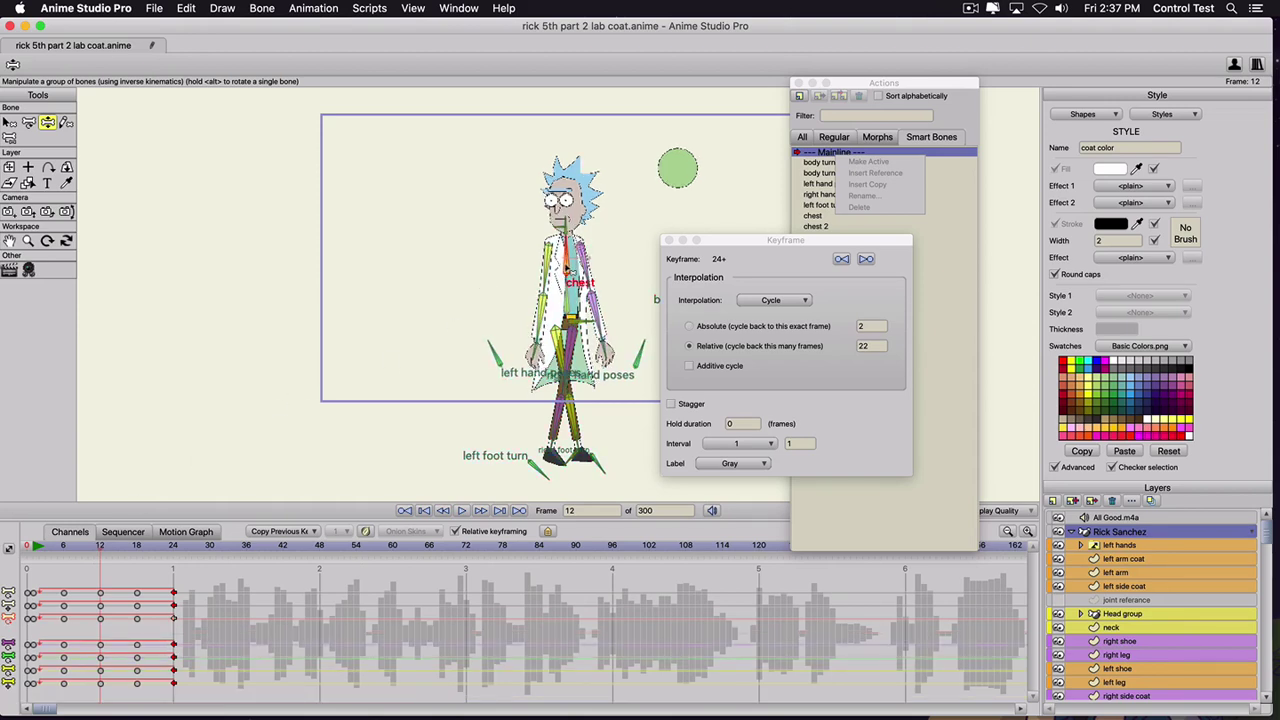
left_click_drag(566, 269, 573, 255)
key("space")
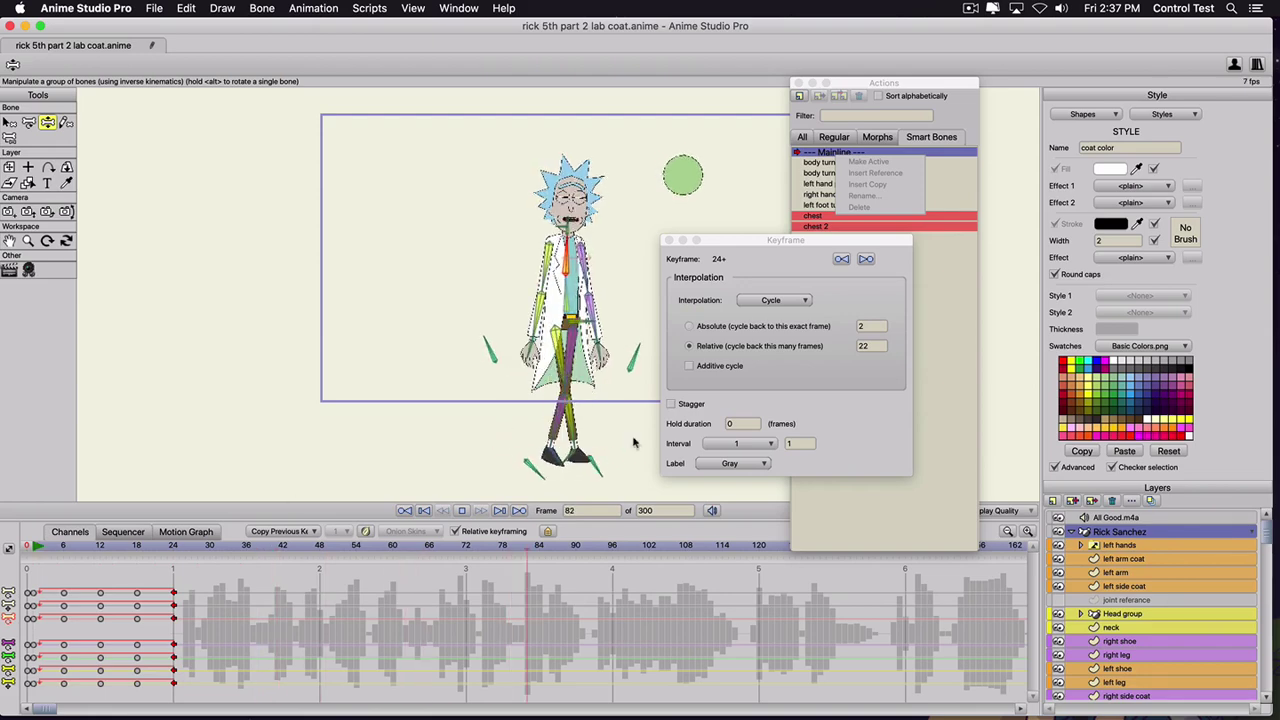
key("space")
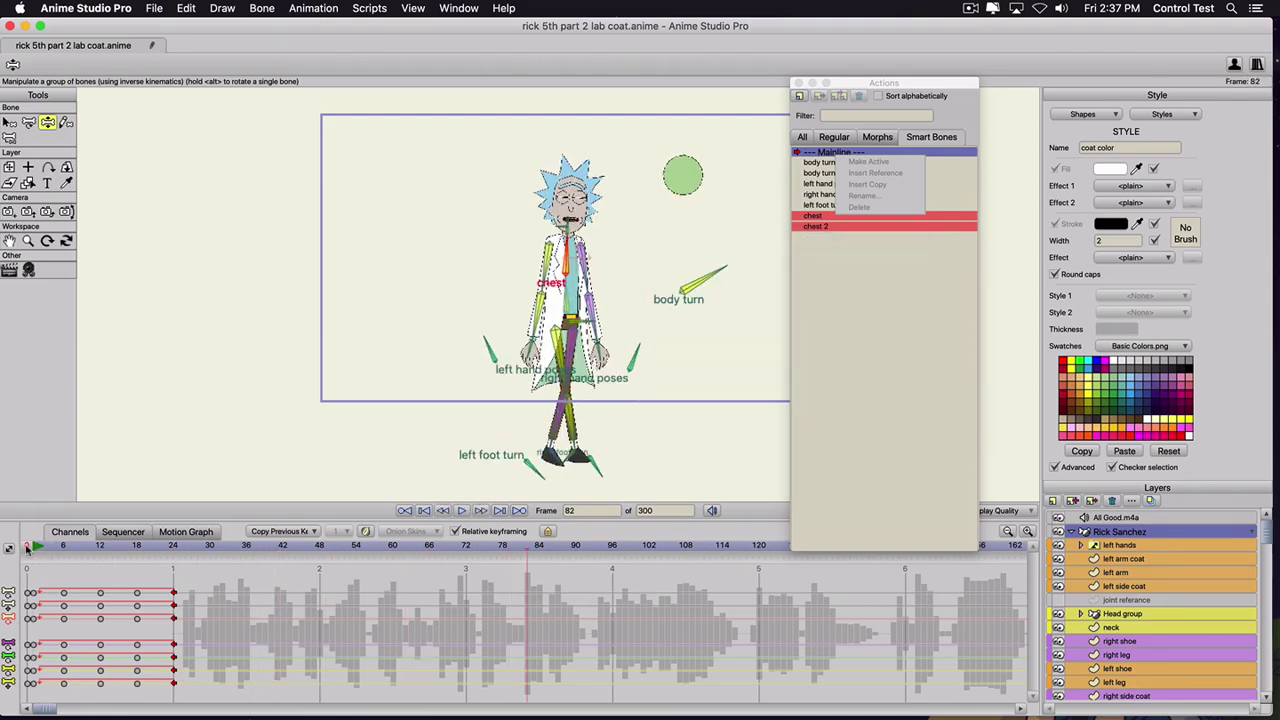
- At frame 0, scale the Rick Sanchez layer to about 0.89 and raise it to about Y 0.33 to fit the frame
left_click(27, 549)
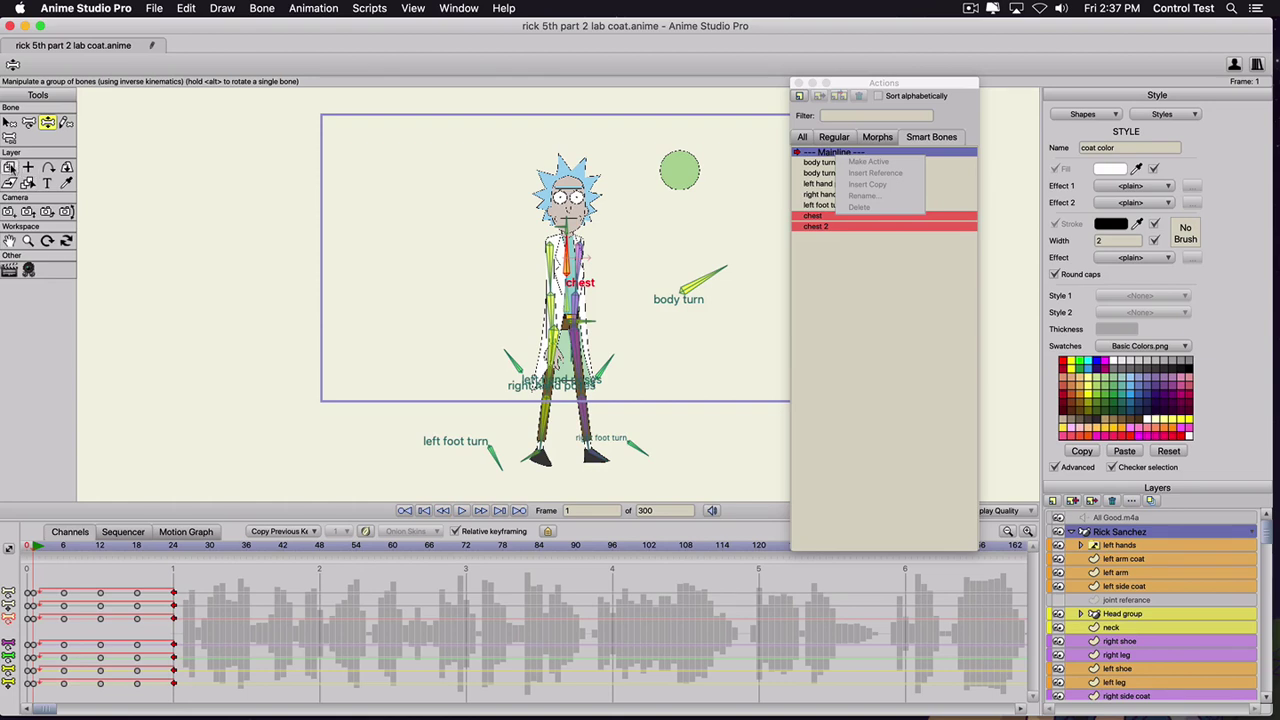
left_click(10, 167)
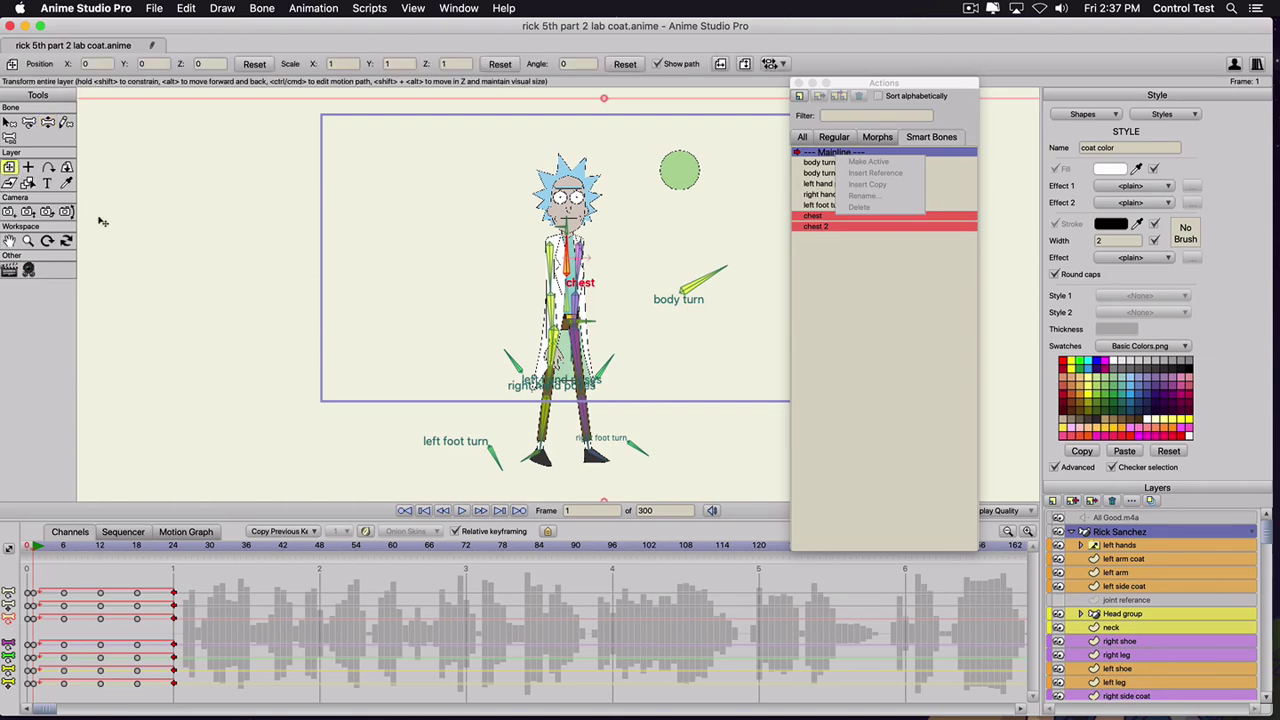
left_click(9, 549)
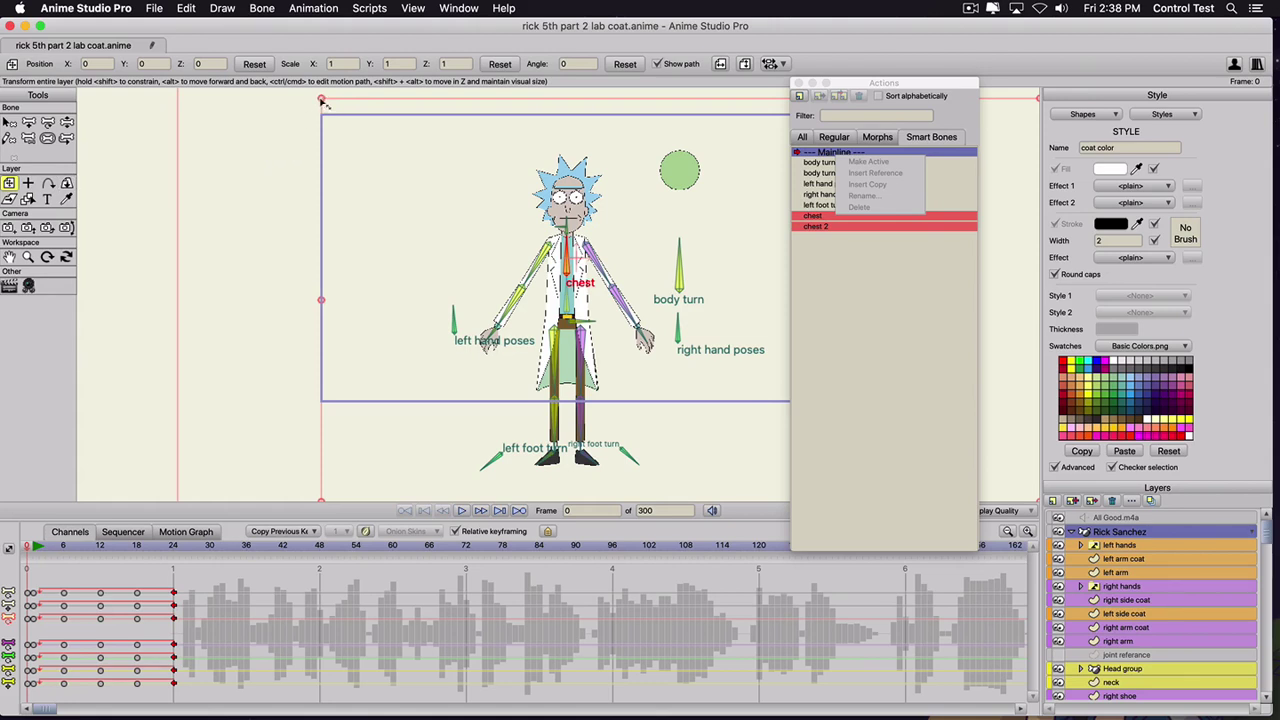
left_click_drag(323, 102, 349, 127)
left_click_drag(550, 306, 551, 262)
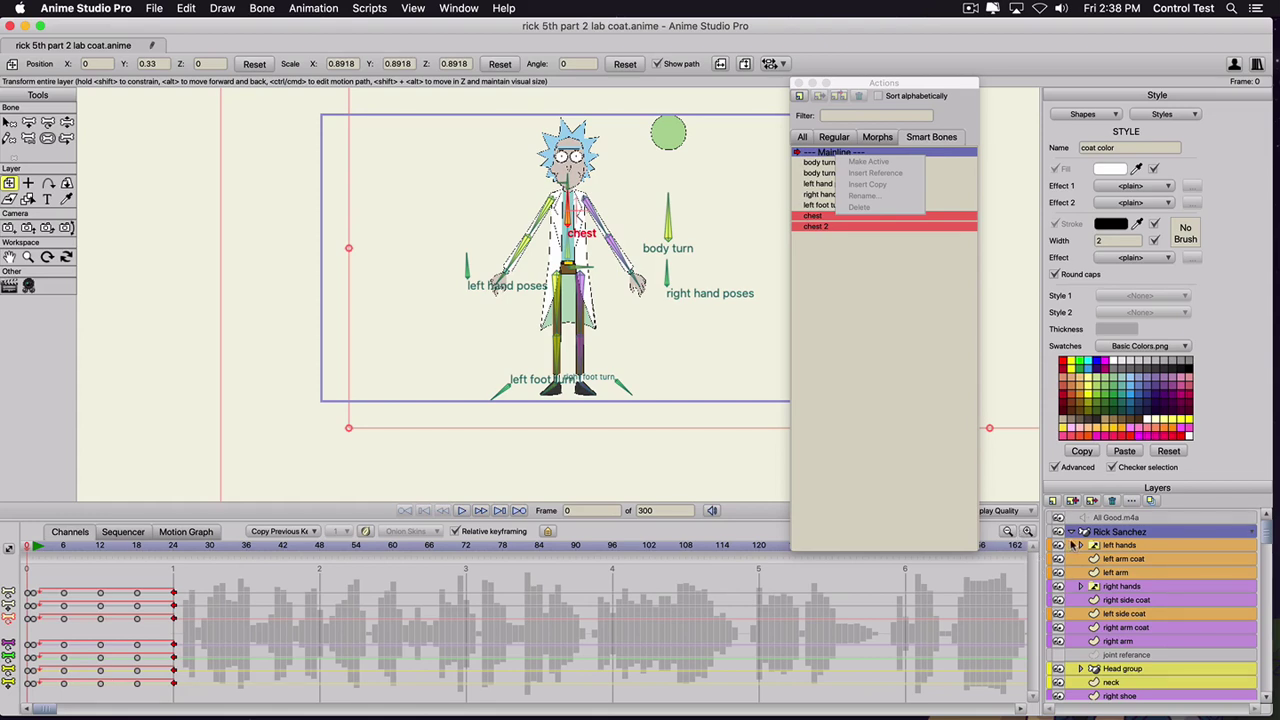
- Hide the head control layer in the Head group and play back the walk from frame 1
left_click(1080, 668)
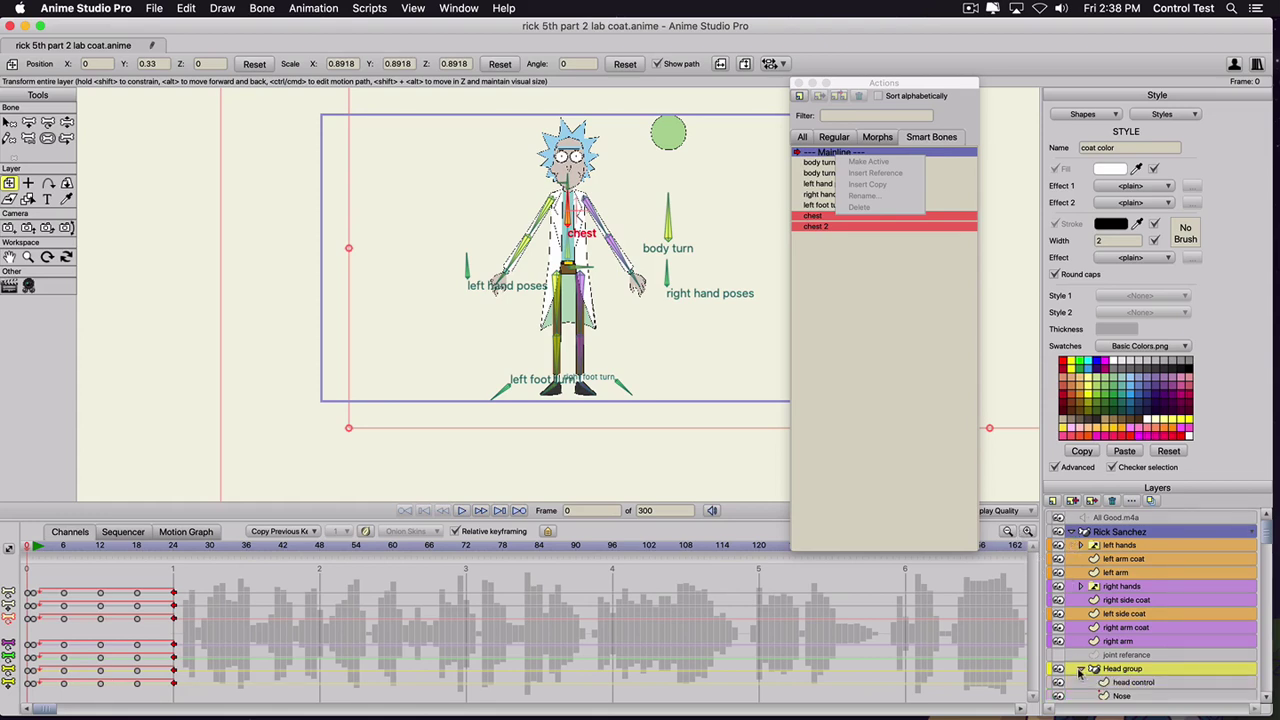
scroll(1078, 663, "down", 2)
left_click(1058, 635)
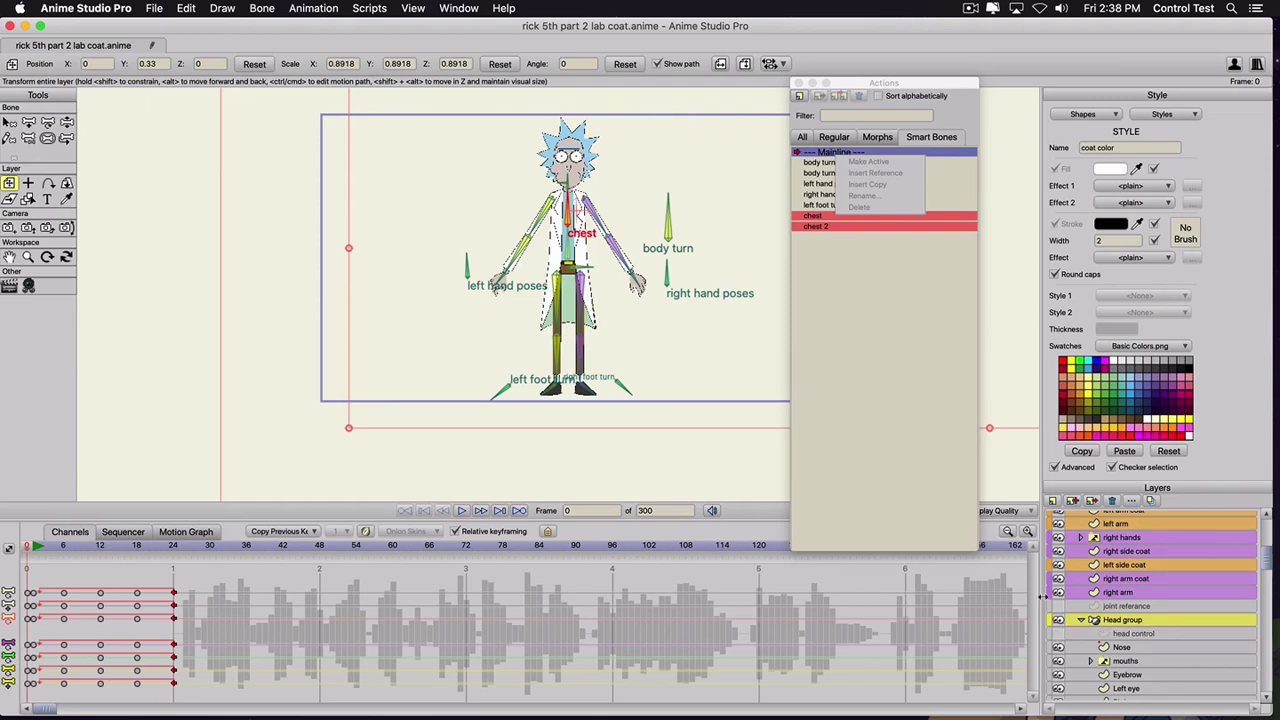
left_click(1081, 620)
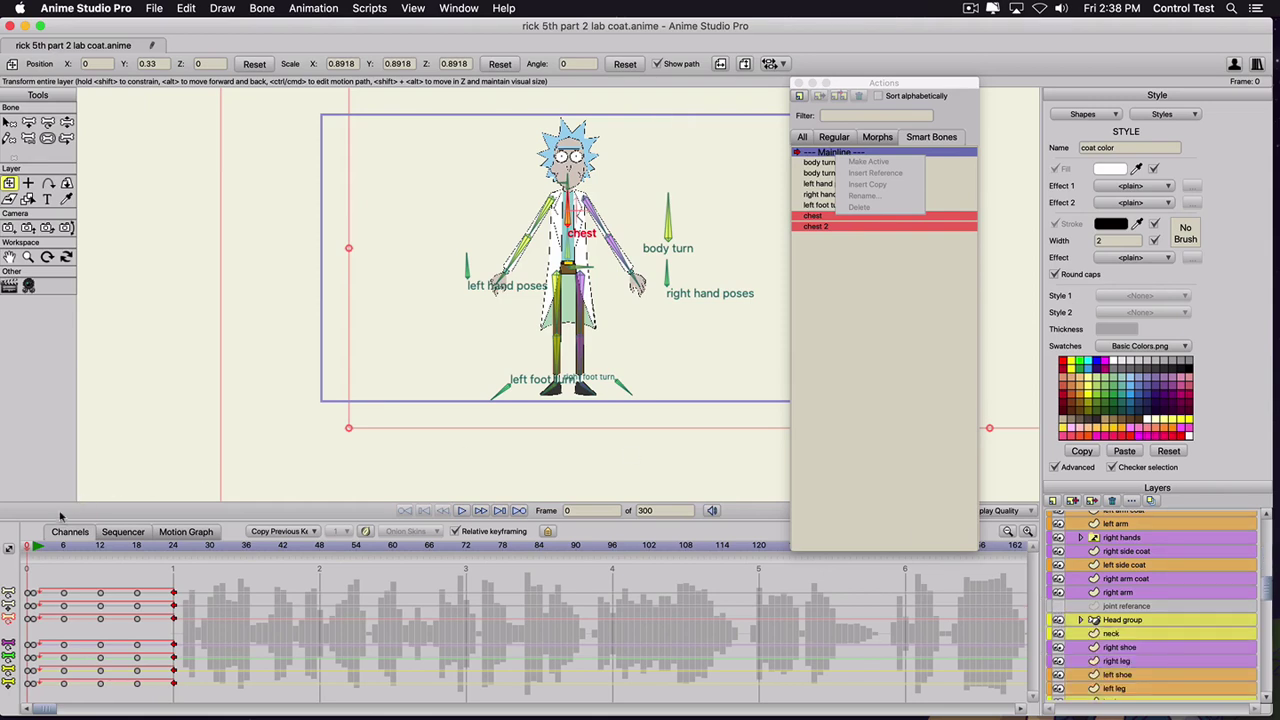
left_click(35, 545)
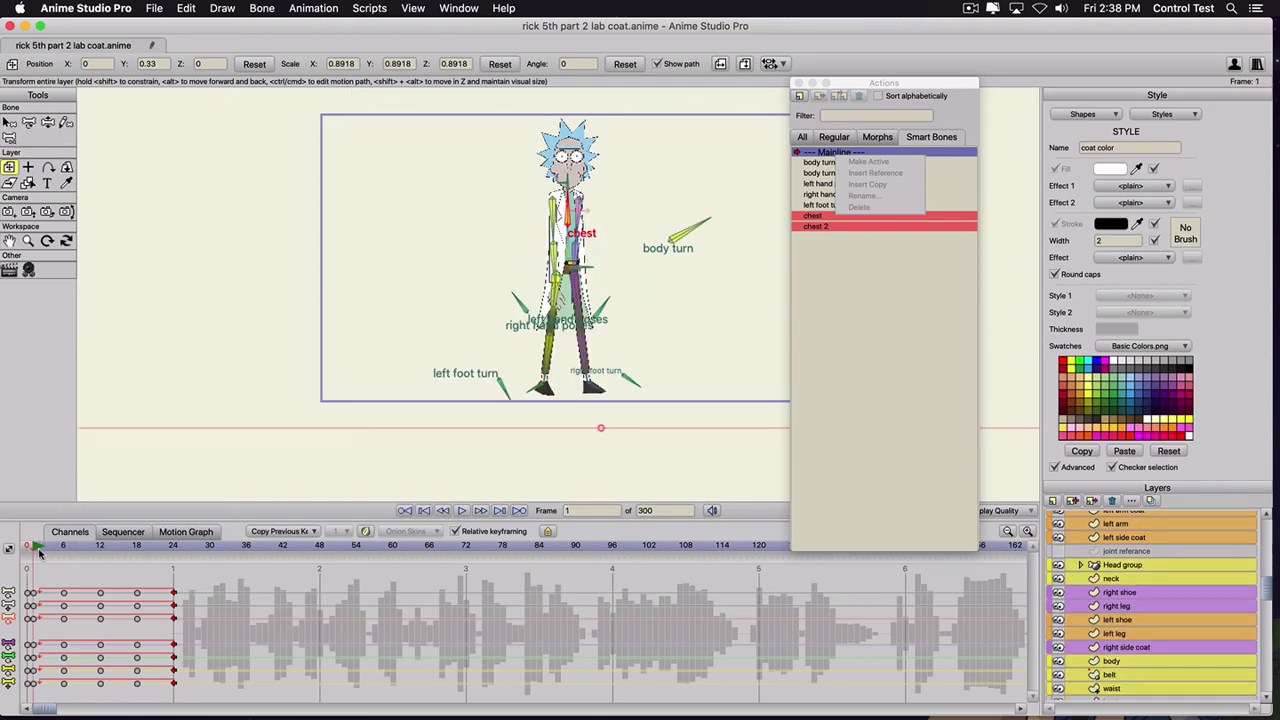
key("space")
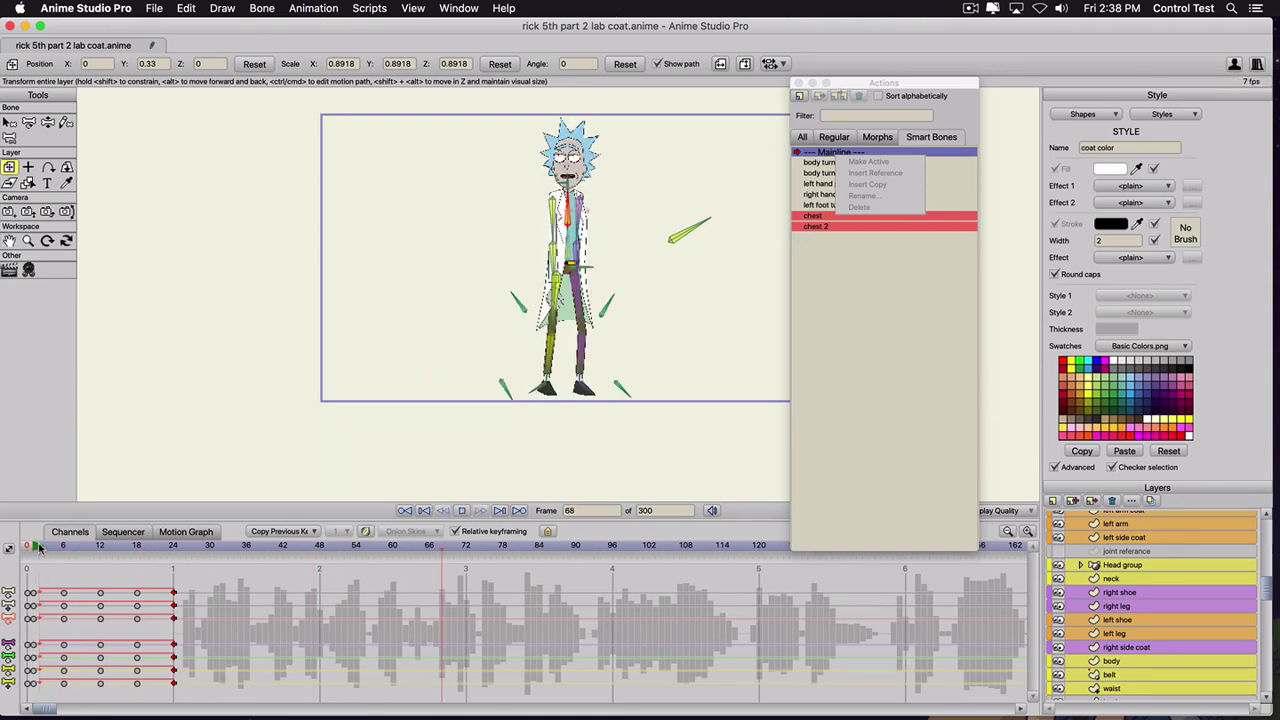
- Return to frame 0 and scale the Rick Sanchez layer down to about 0.86
left_click(27, 548)
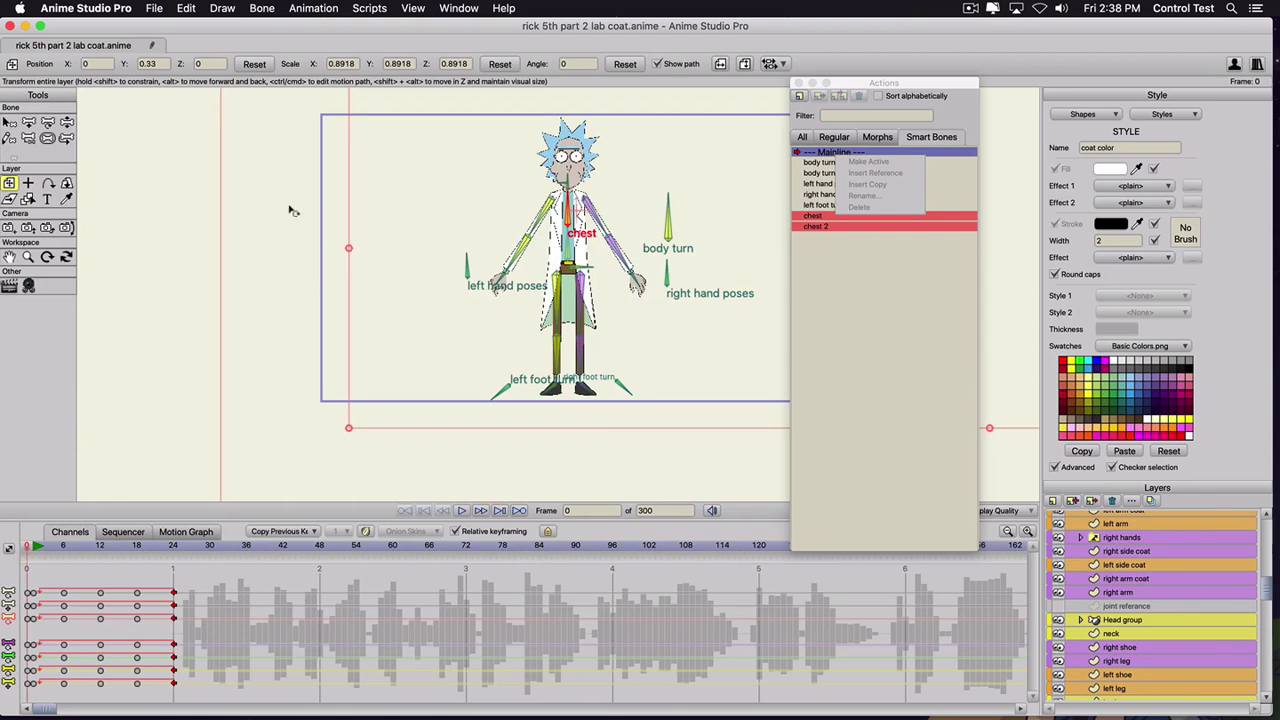
scroll(291, 211, "down", 2)
left_click_drag(388, 111, 392, 115)
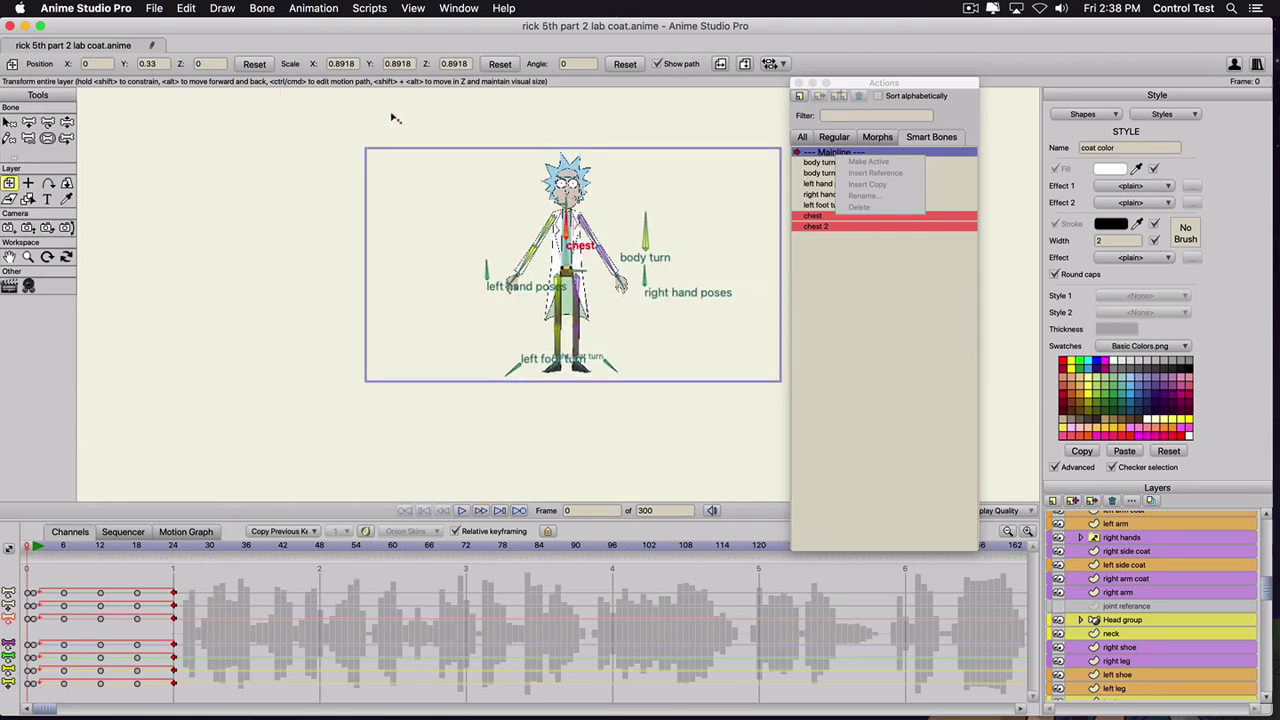
- At frame 6, lower the Rick Sanchez layer to about Y 0.30 from its frame 1 position for a body bob
left_click(35, 548)
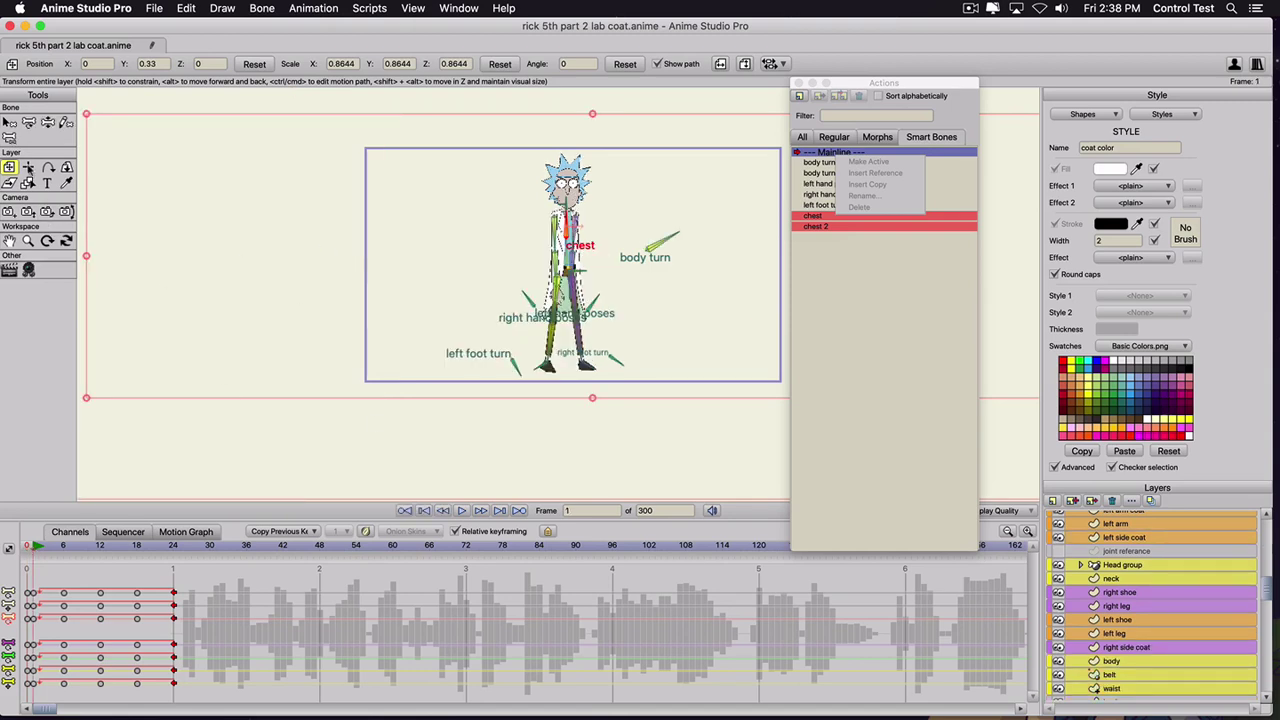
scroll(1124, 565, "up", 4)
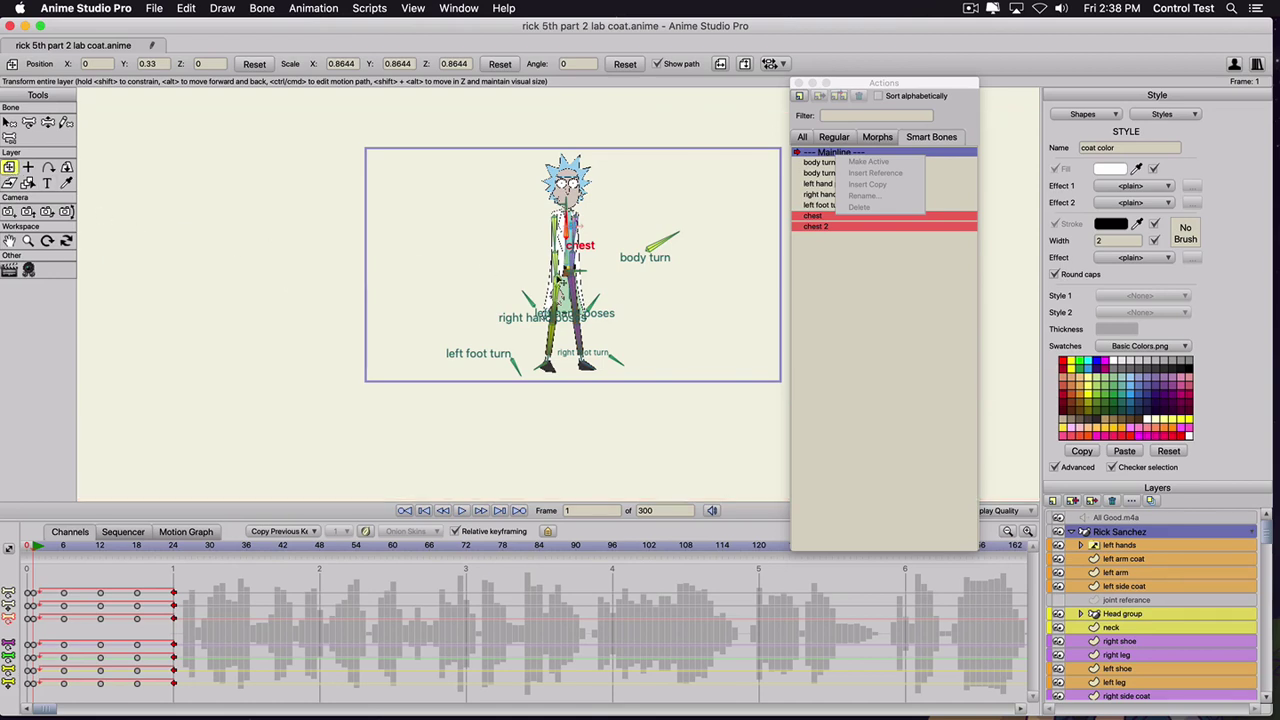
left_click(62, 546)
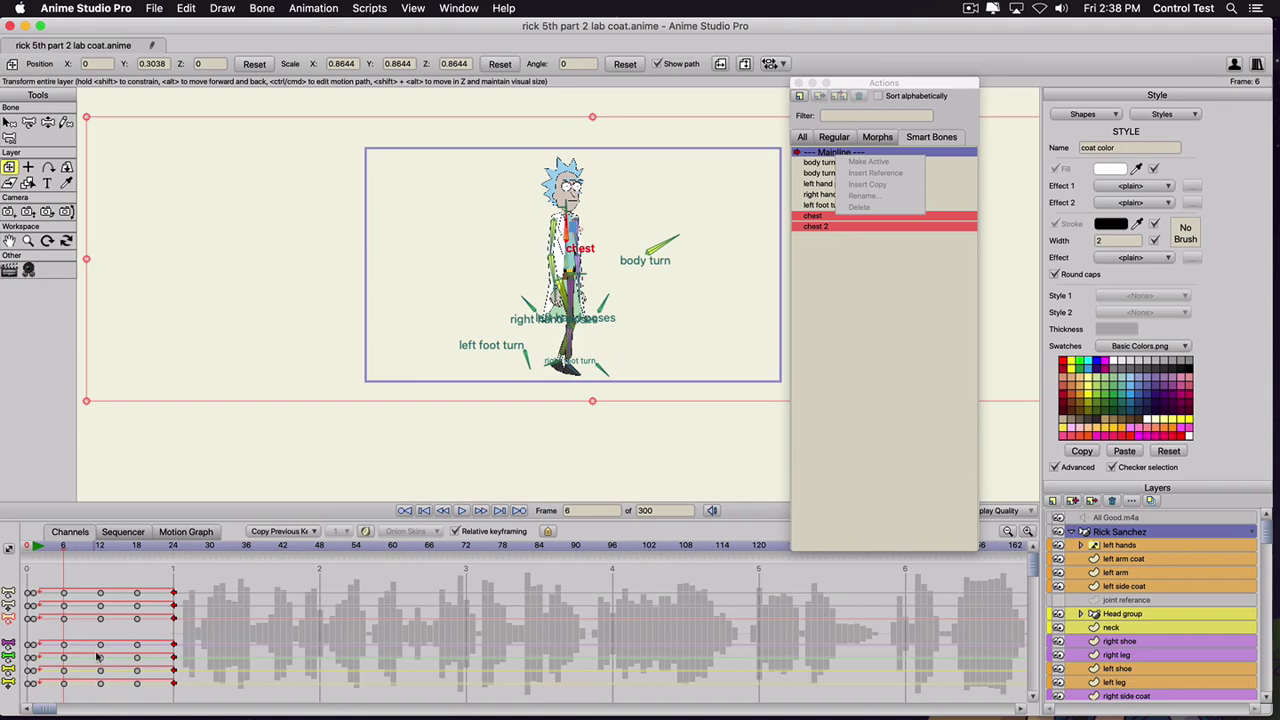
- Copy the layer position keys from frames 1 and 6 to frames 12 and 18, and repeat the raised key at frame 24
scroll(97, 657, "down", 1)
left_click_drag(73, 697, 34, 706)
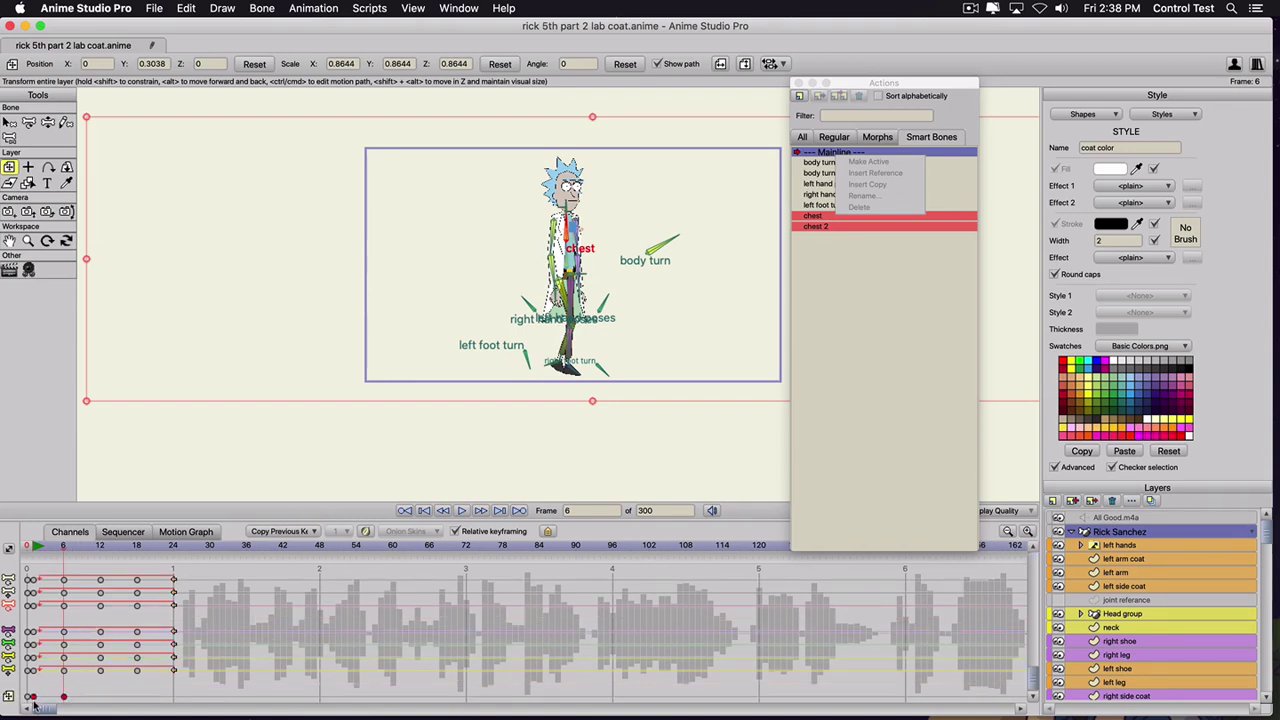
left_click(100, 546)
key("super+v")
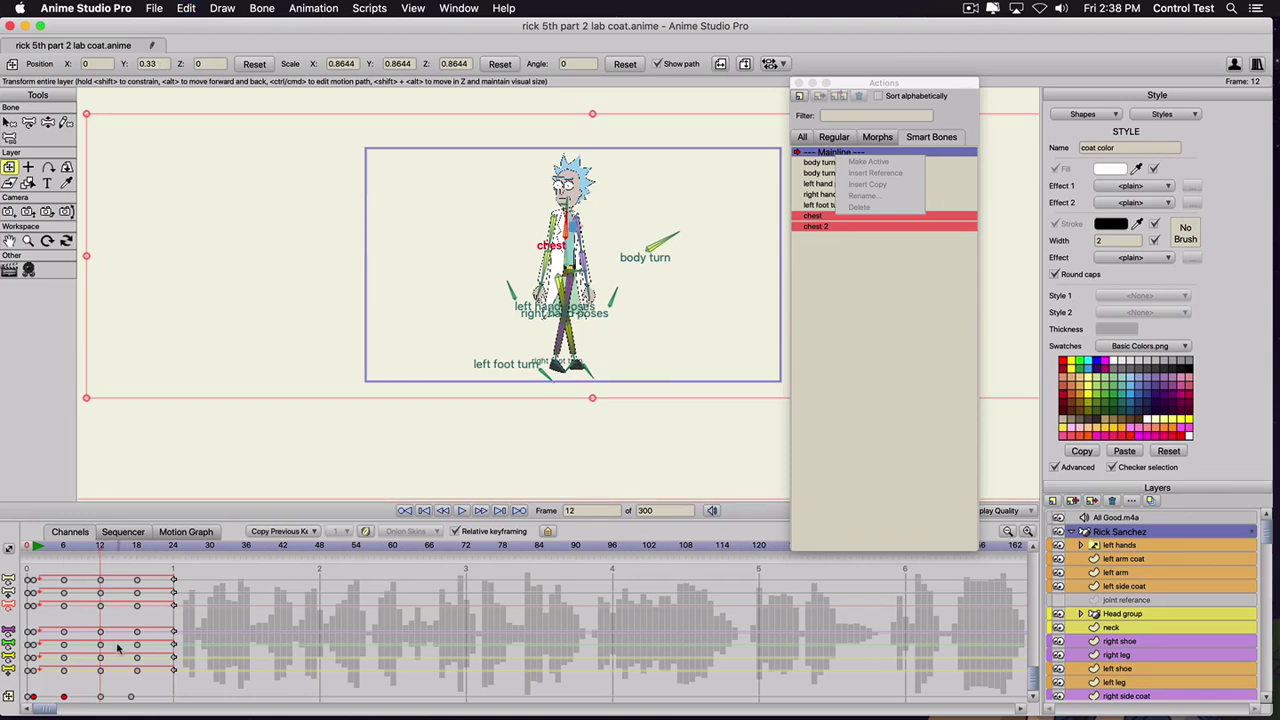
left_click(172, 548)
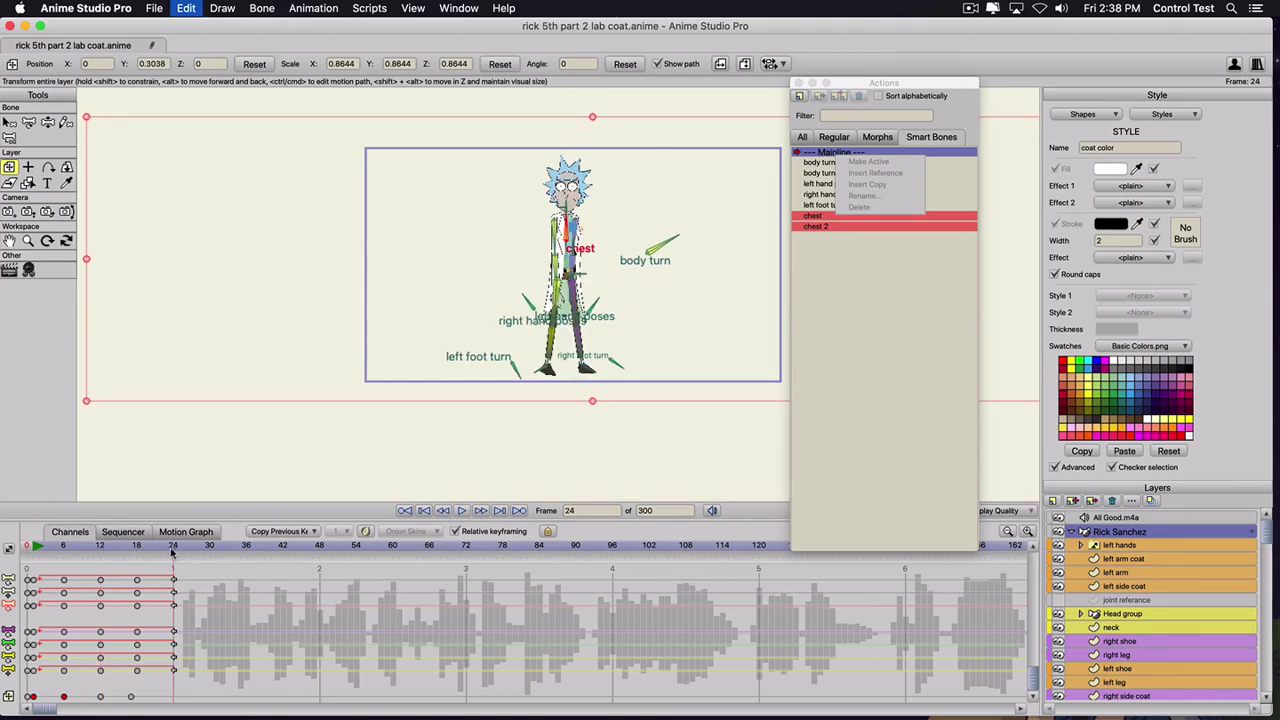
key("super+v")
key("Delete")
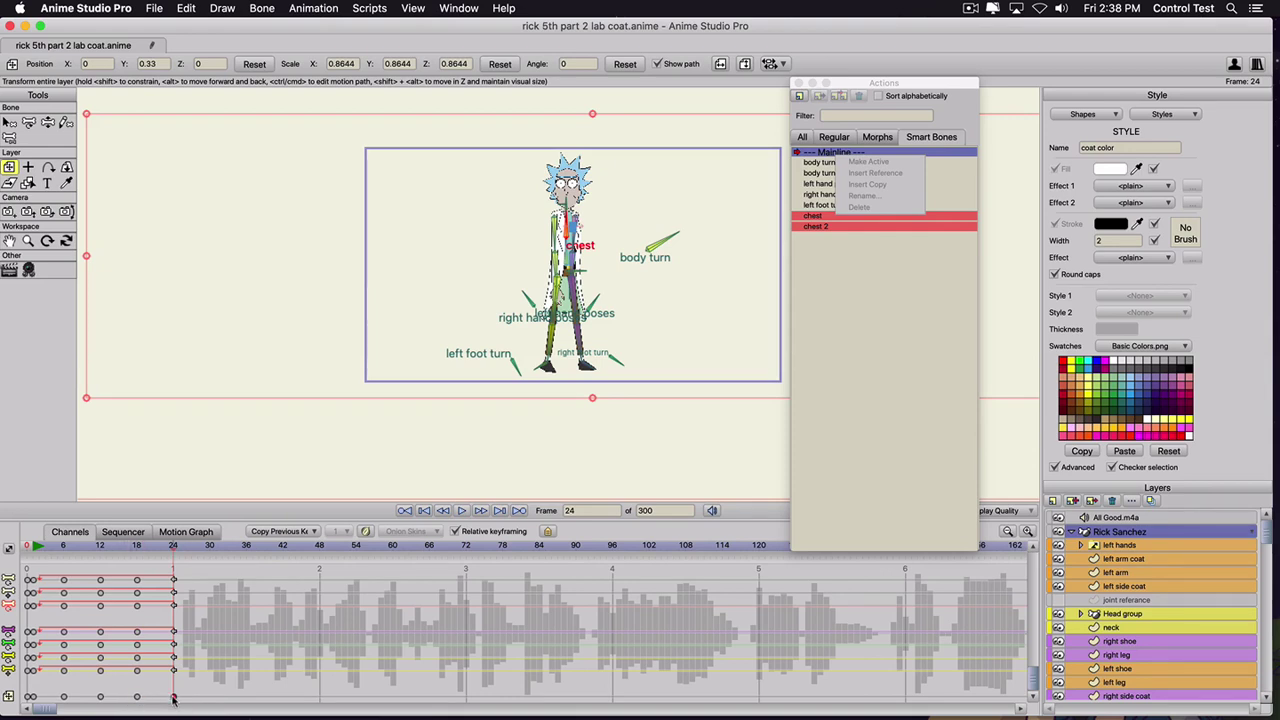
- Set the layer position key at frame 24 to Cycle, relative 22 frames, and play the walk from frame 2
right_click(173, 700)
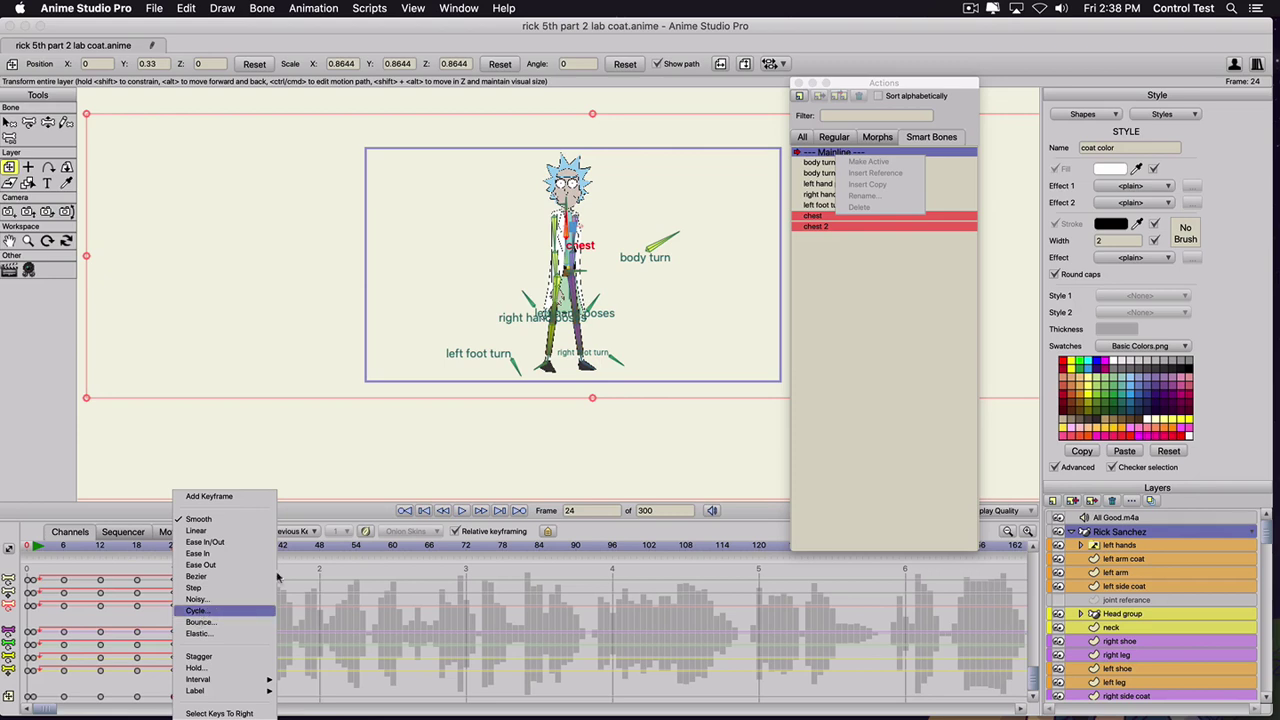
left_click(195, 610)
left_click(862, 345)
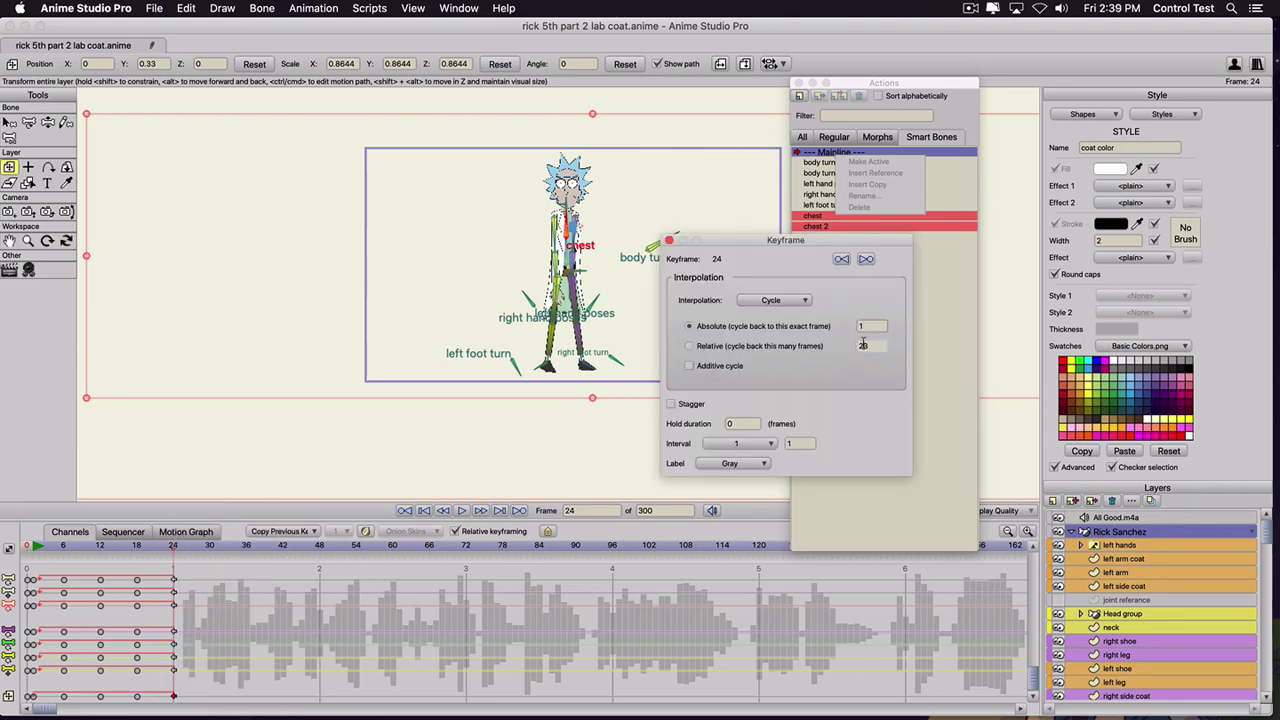
scroll(863, 345, "down", 1)
left_click(37, 546)
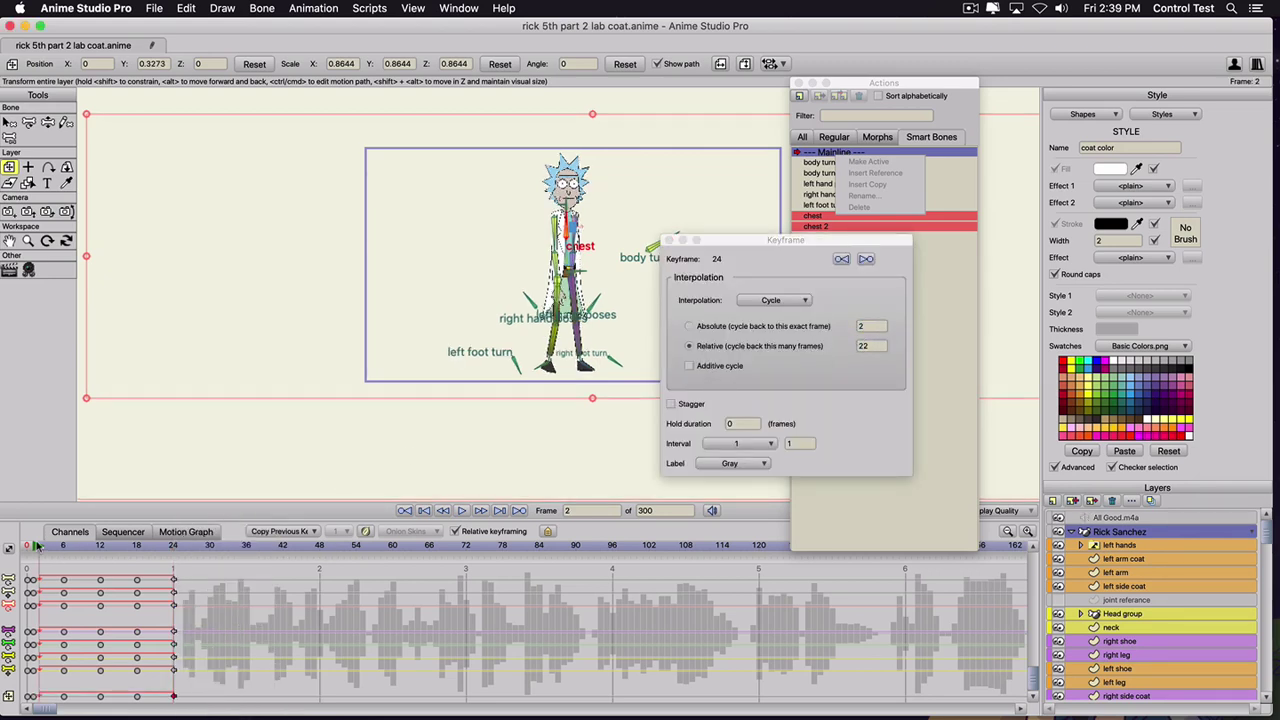
key("space")
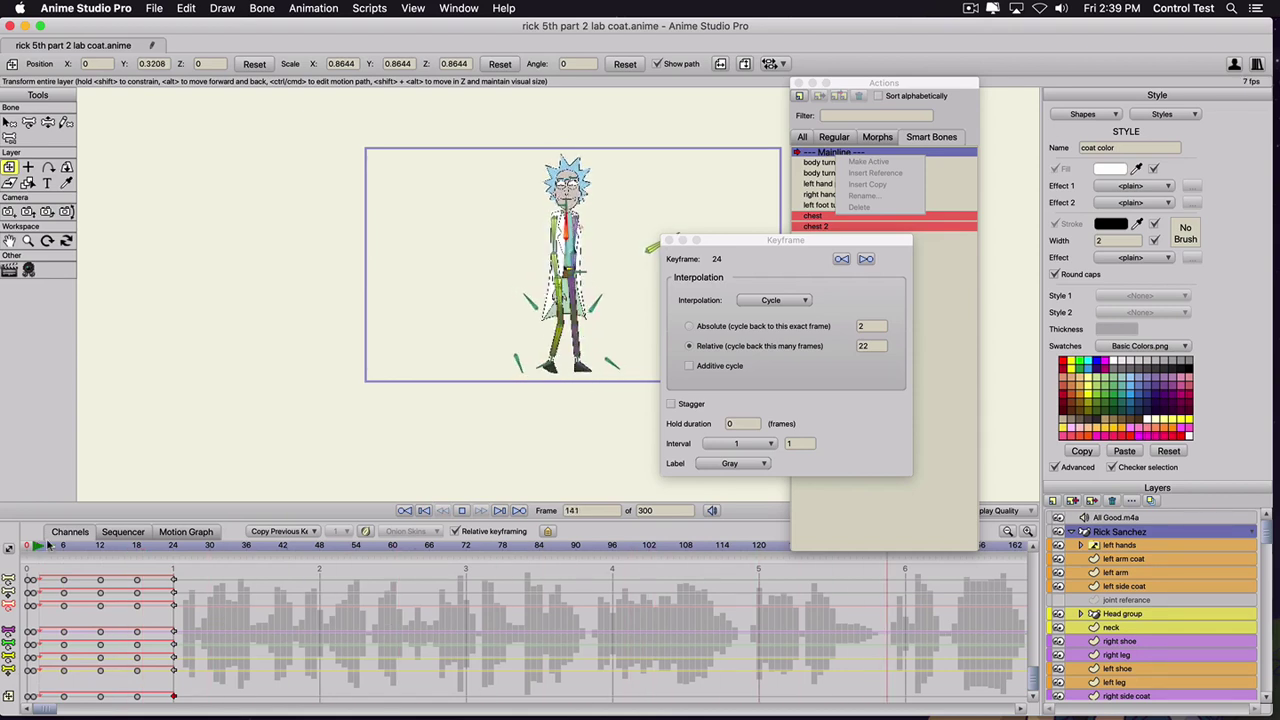
key("space")
left_click(669, 241)
- Play back the finished walk cycle in a closer view of Rick
scroll(536, 324, "up", 4)
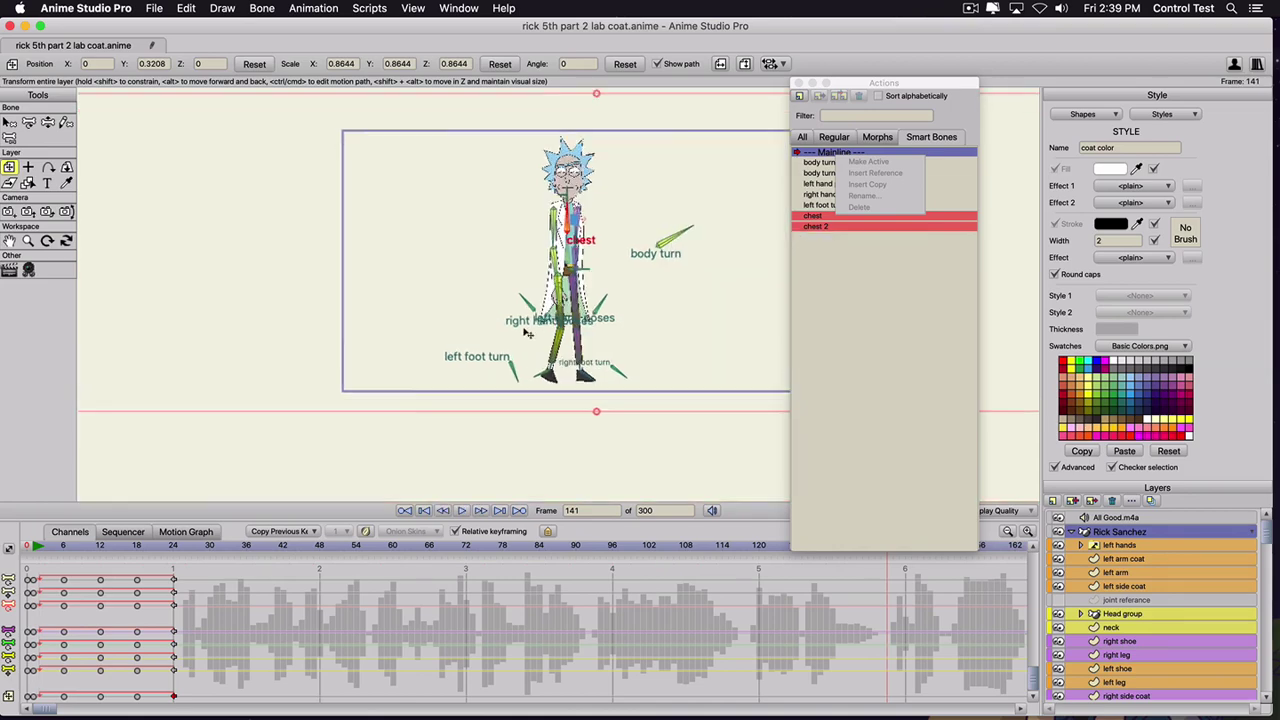
left_click(80, 546)
key("space")
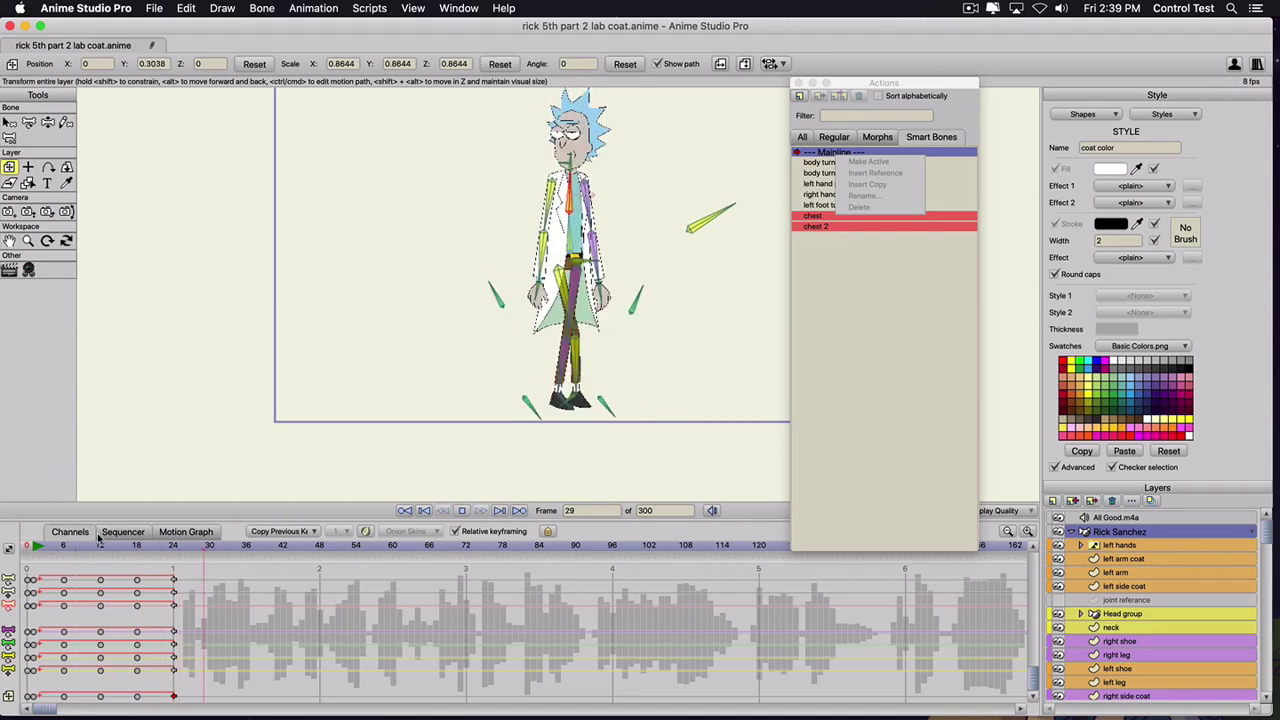
key("space")
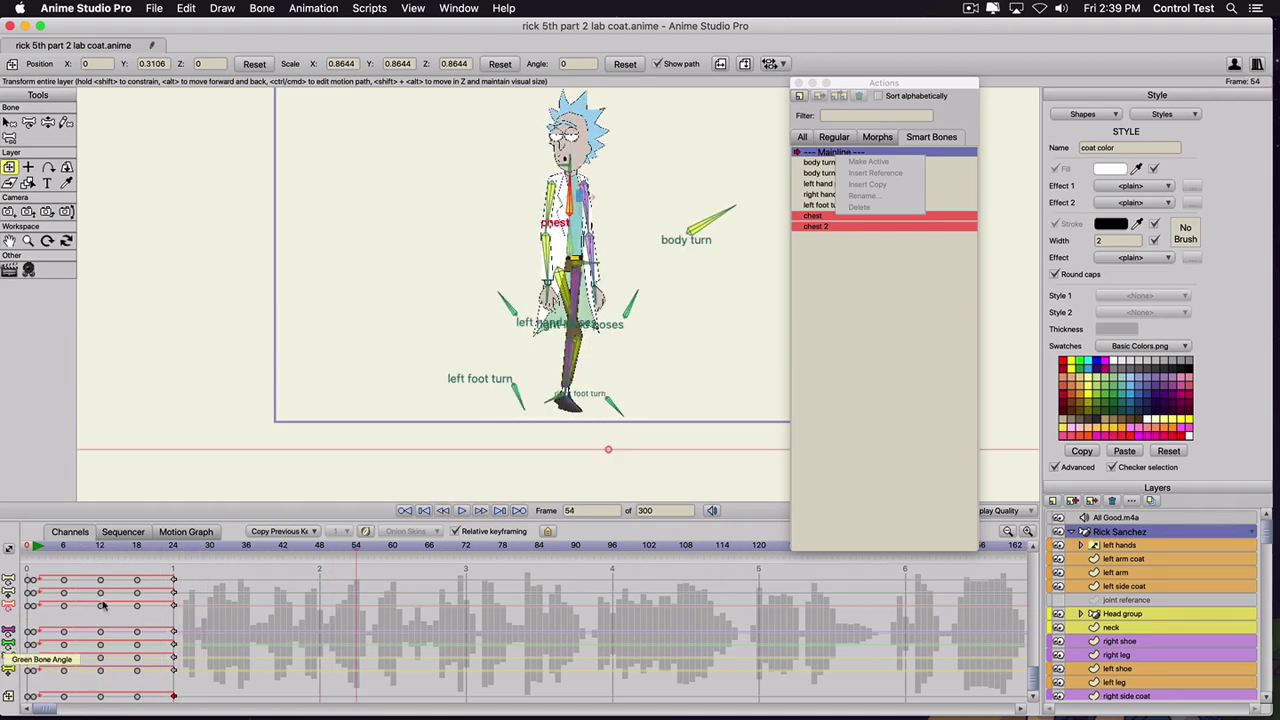
- Play back the walk cycle from frame 12, and key the left forearm bone's current pose at frame 26
left_click(99, 547)
key("space")
key("space")
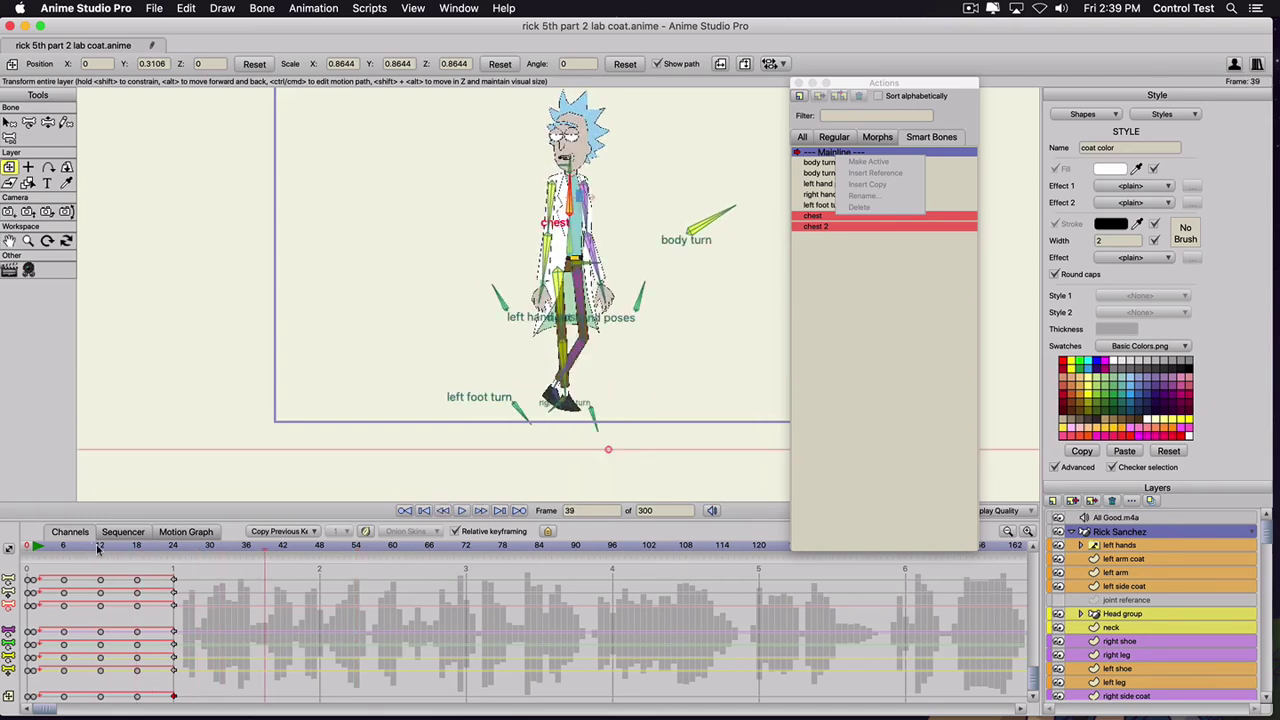
mouse_move(166, 548)
left_mouse_down()
mouse_move(214, 555)
mouse_move(188, 560)
left_mouse_up()
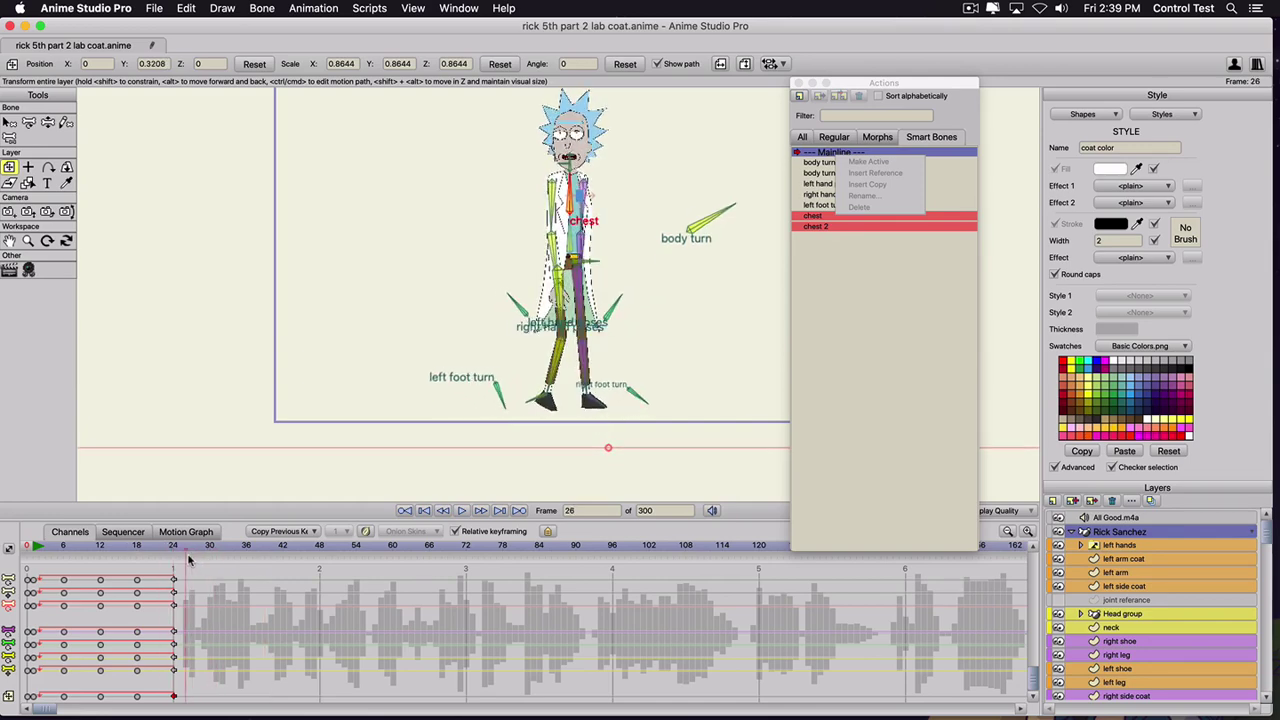
key("z")
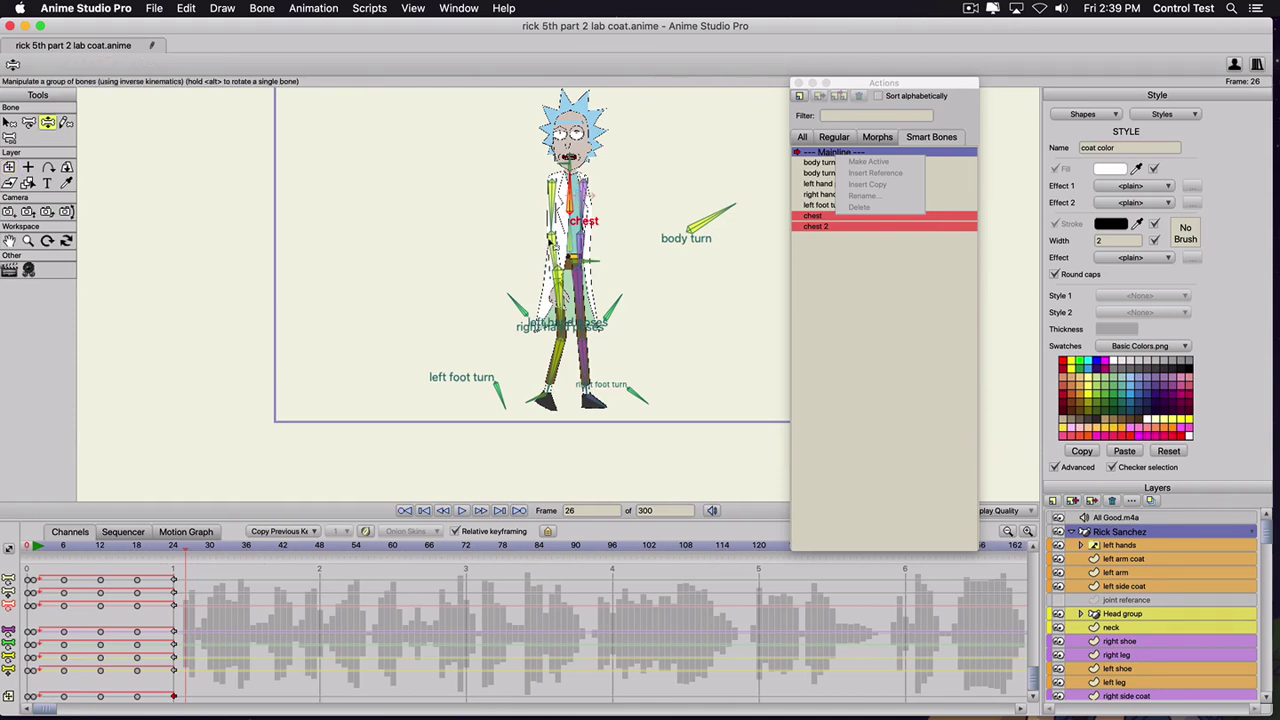
left_click(549, 240)
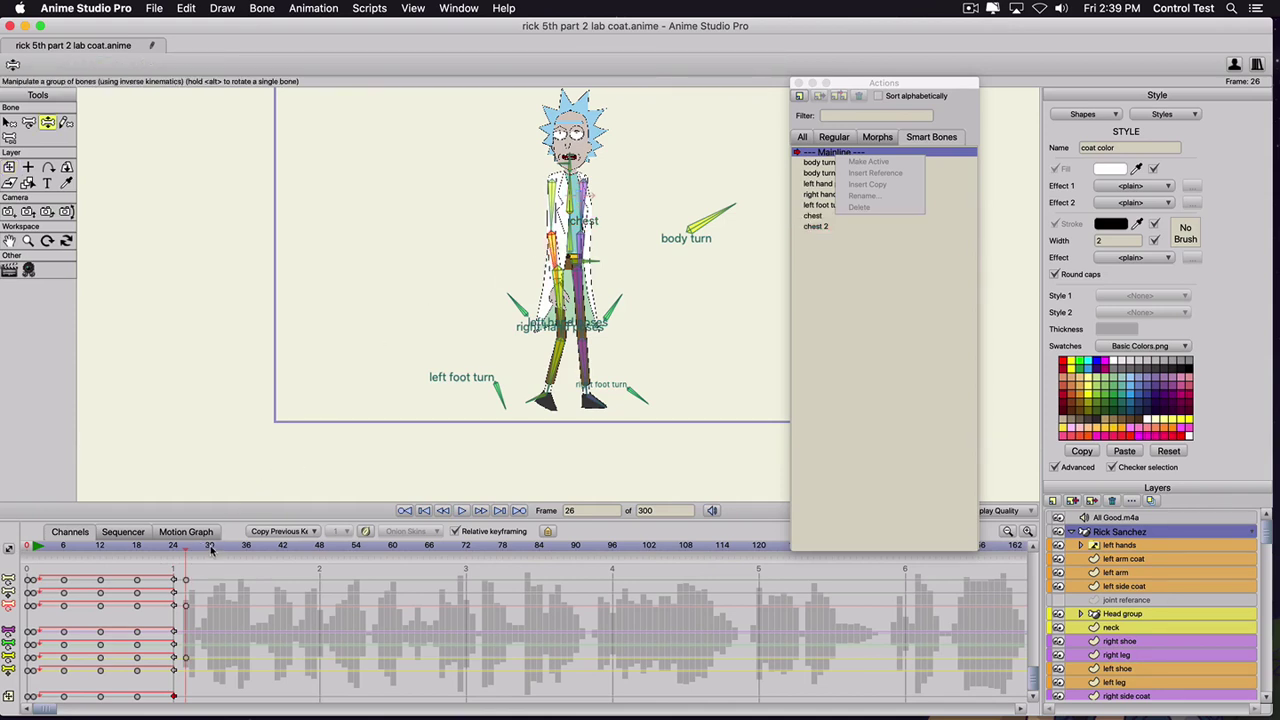
- At frame 33, bend Rick's left arm up so the hand reaches his chest, and refine the forearm with Transform Bone
left_click_drag(210, 550, 228, 553)
left_click_drag(556, 258, 564, 166)
scroll(558, 218, "up", 4)
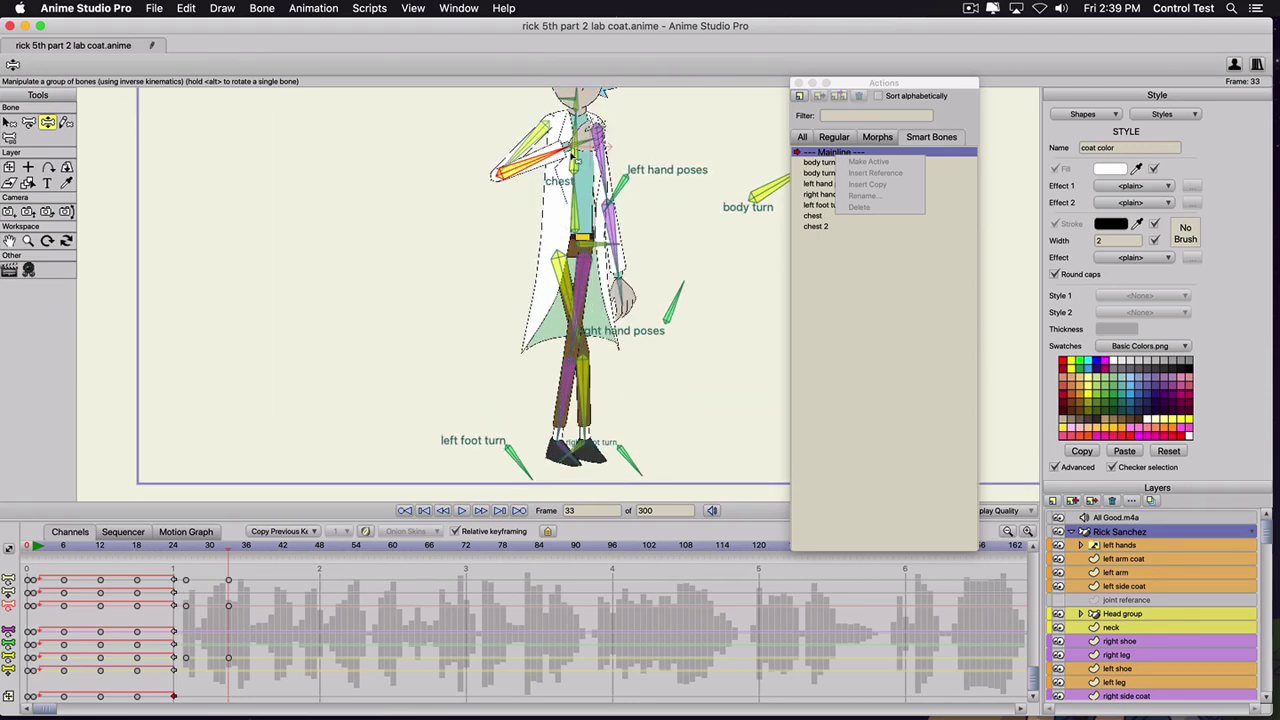
key("t")
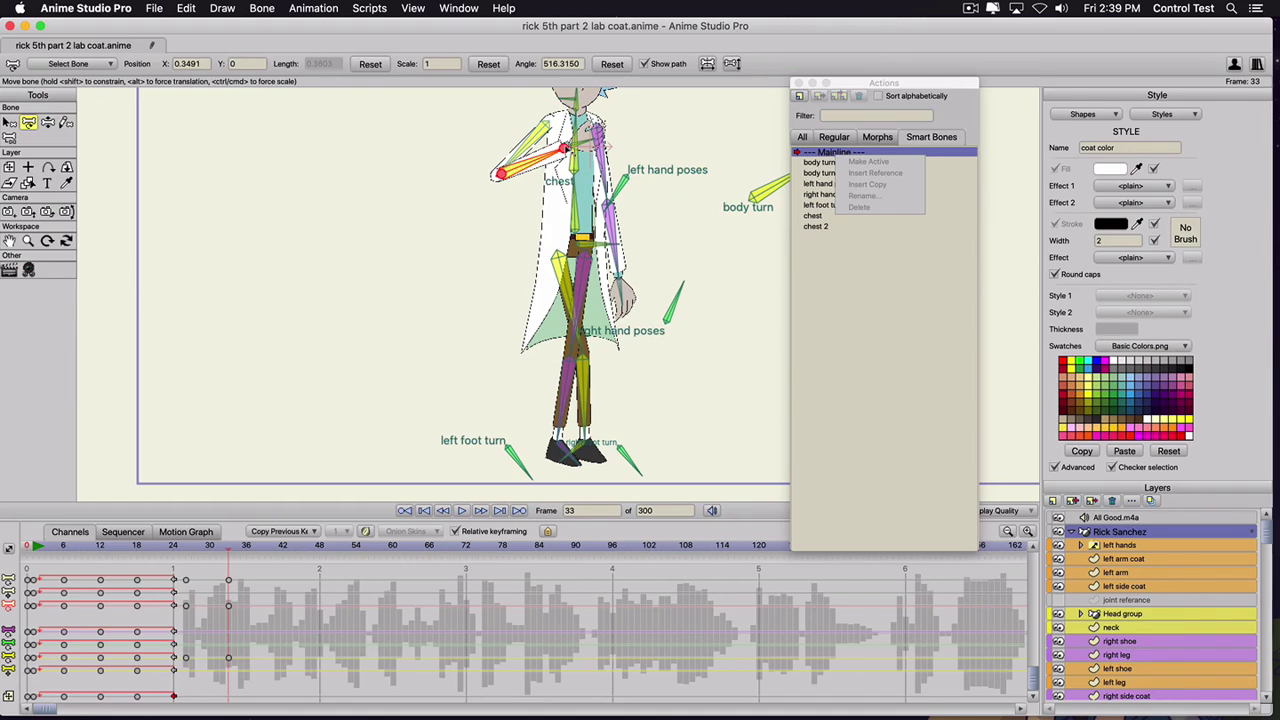
left_click_drag(566, 148, 528, 174)
key("z")
- Play back the arm raise, and key the current pose of both the left and right forearm bones at frame 44
key("space")
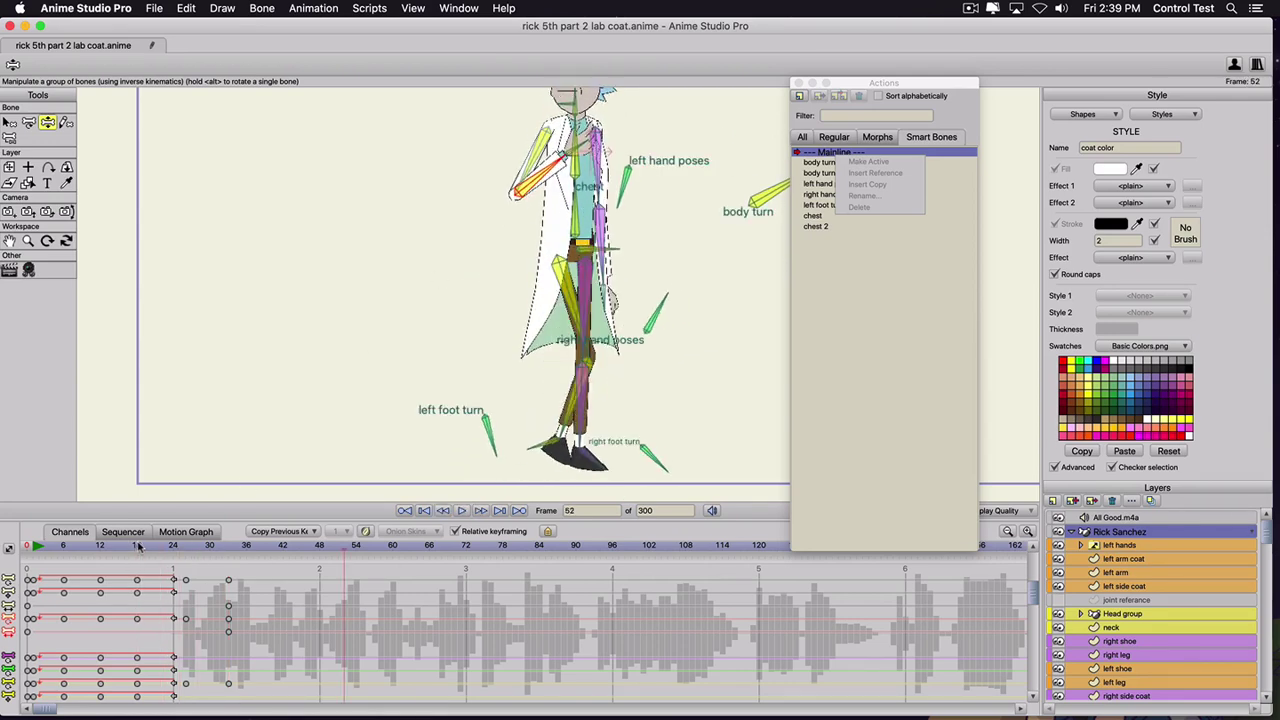
left_click_drag(139, 546, 300, 564)
key("space")
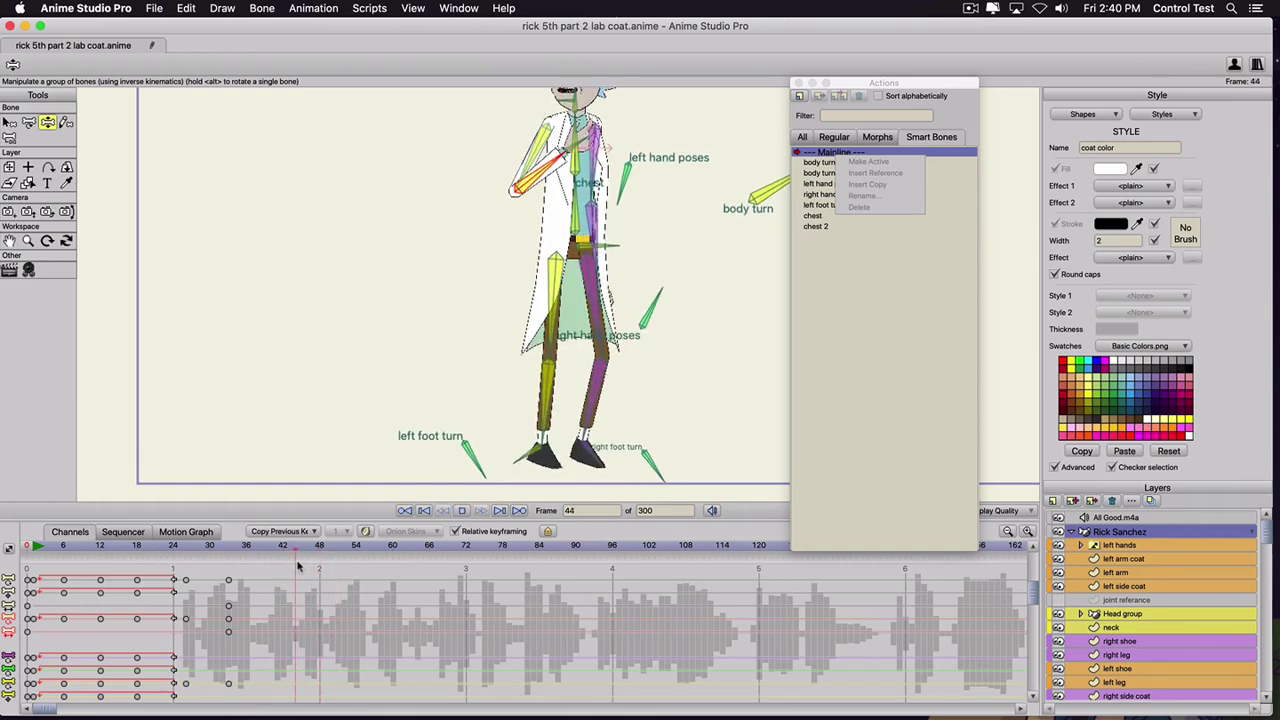
left_click(307, 553)
left_click_drag(307, 549, 296, 553)
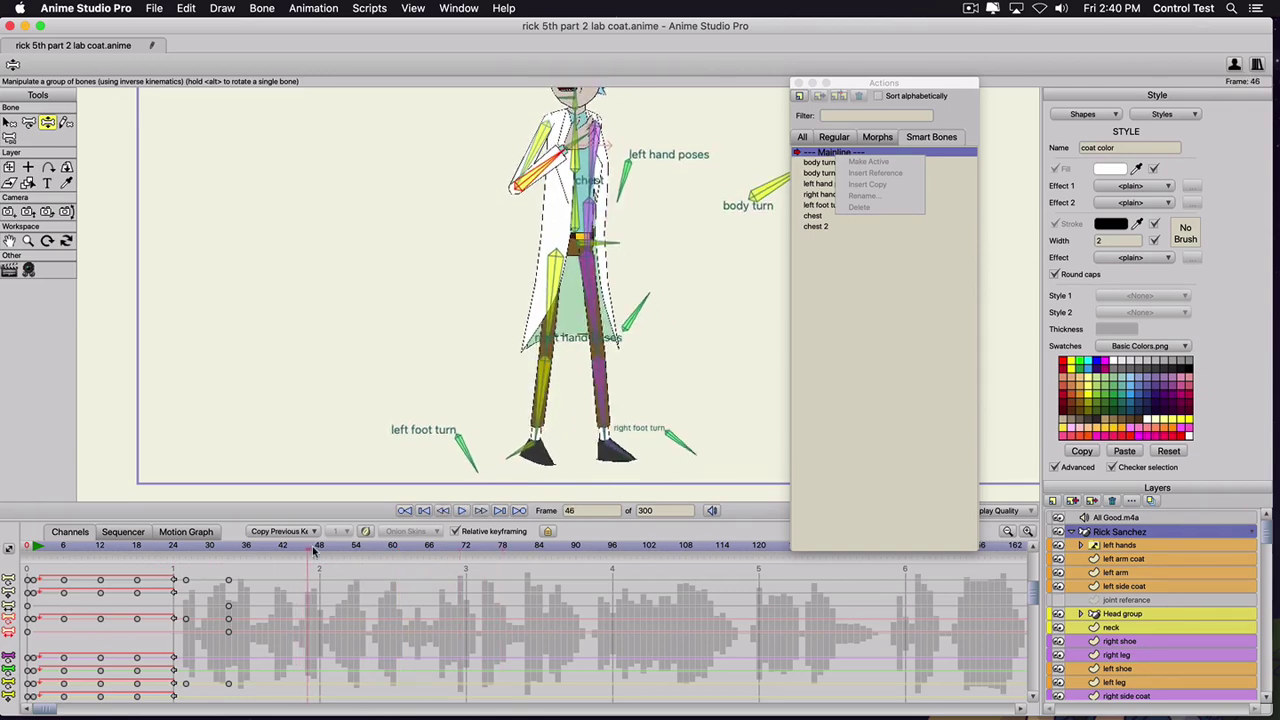
key("space")
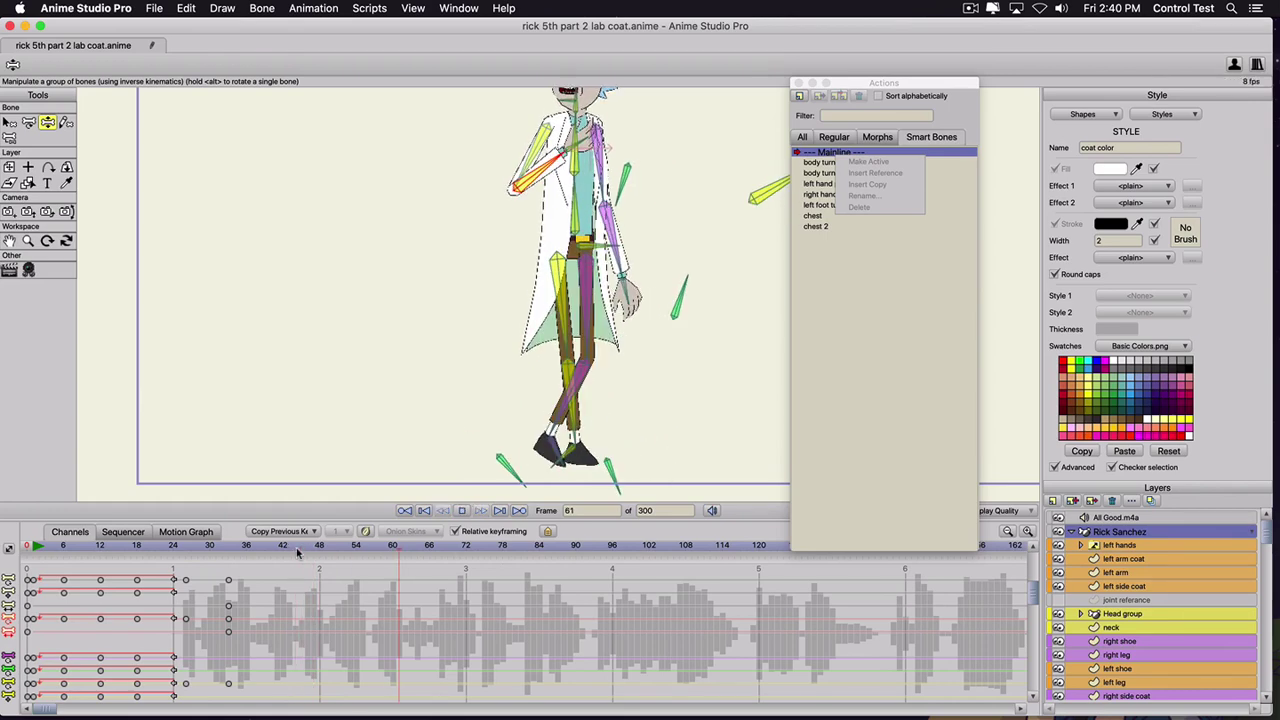
left_click(298, 553)
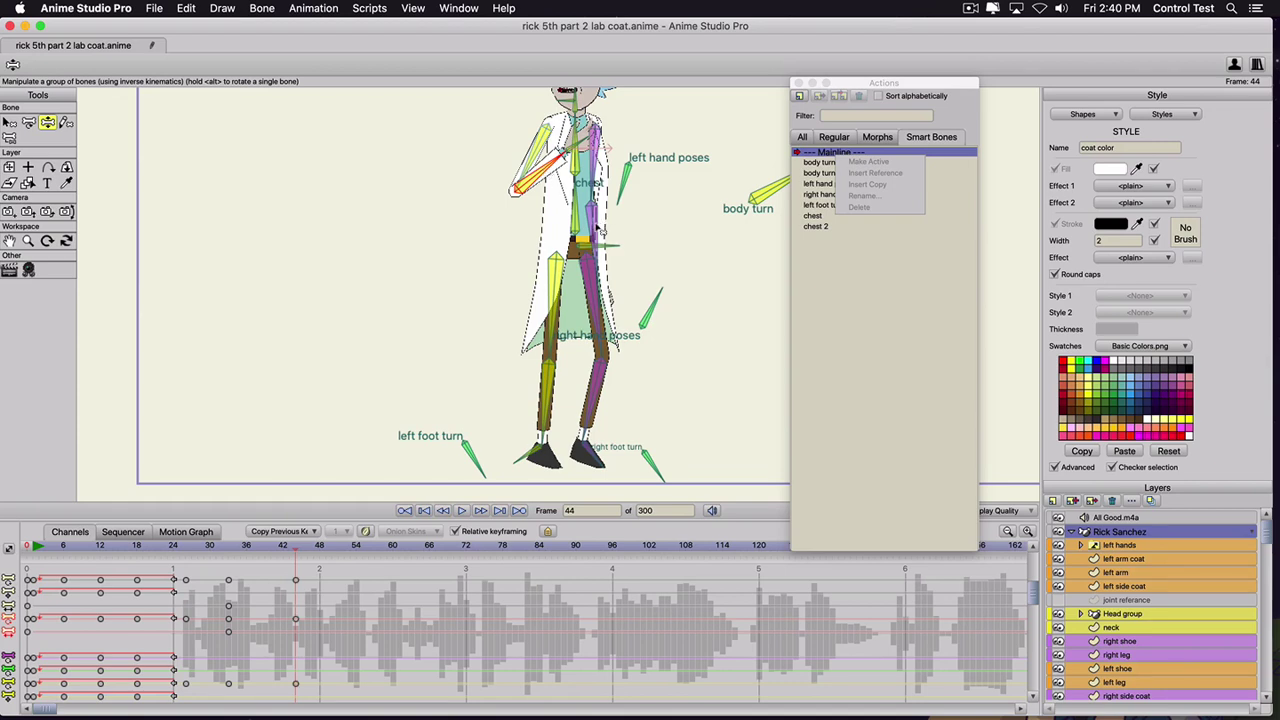
left_click(598, 228)
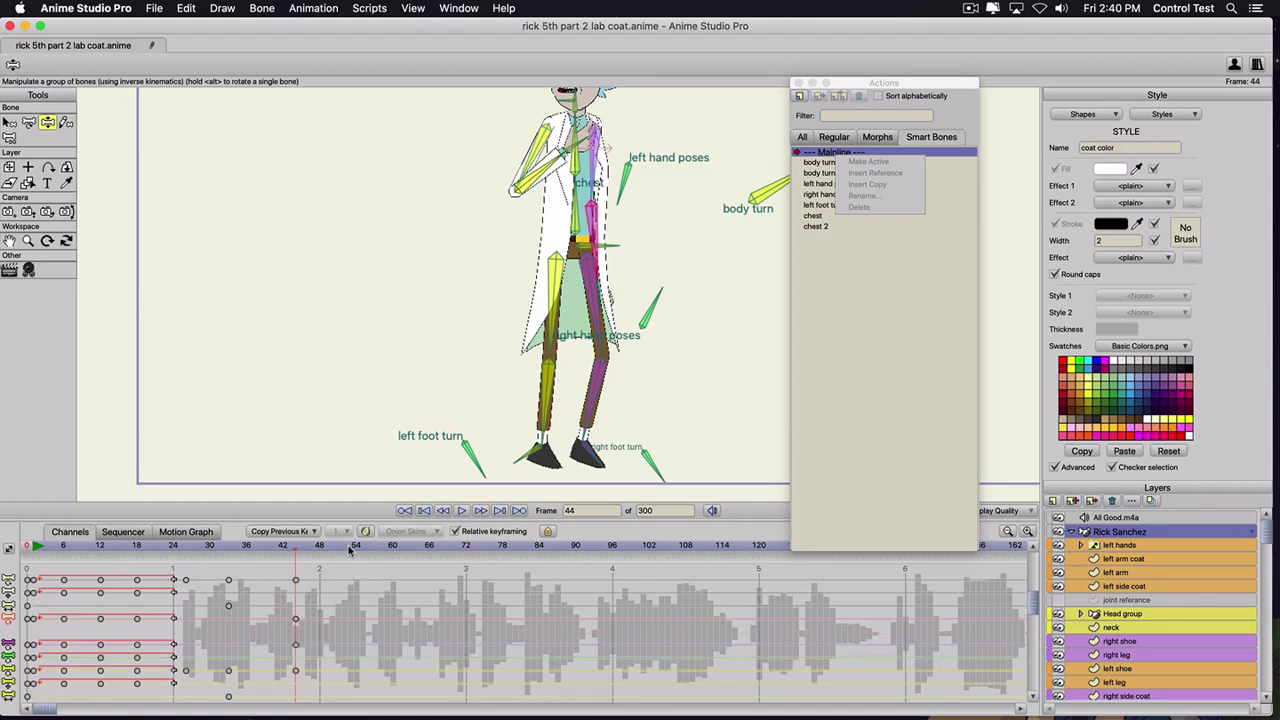
- At frame 60, lower the left arm to Rick's side and raise the right arm outward with the hand up
left_click_drag(350, 549, 393, 549)
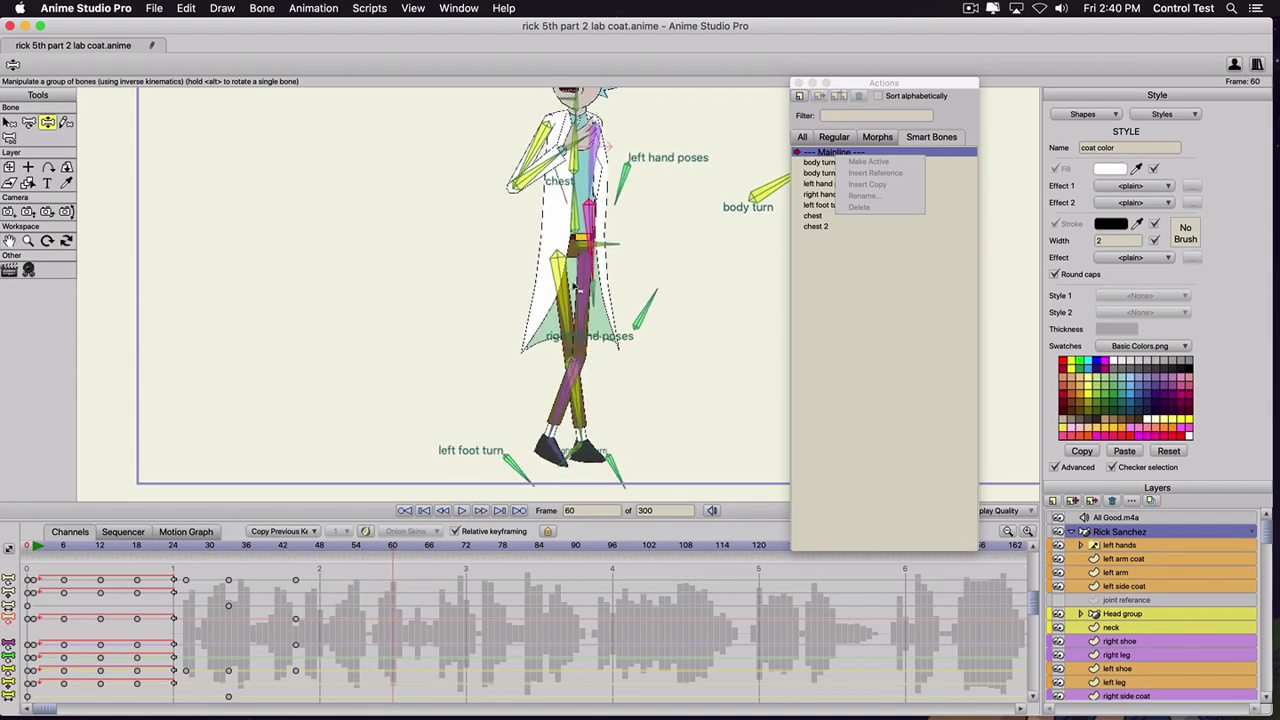
scroll(573, 291, "down", 2)
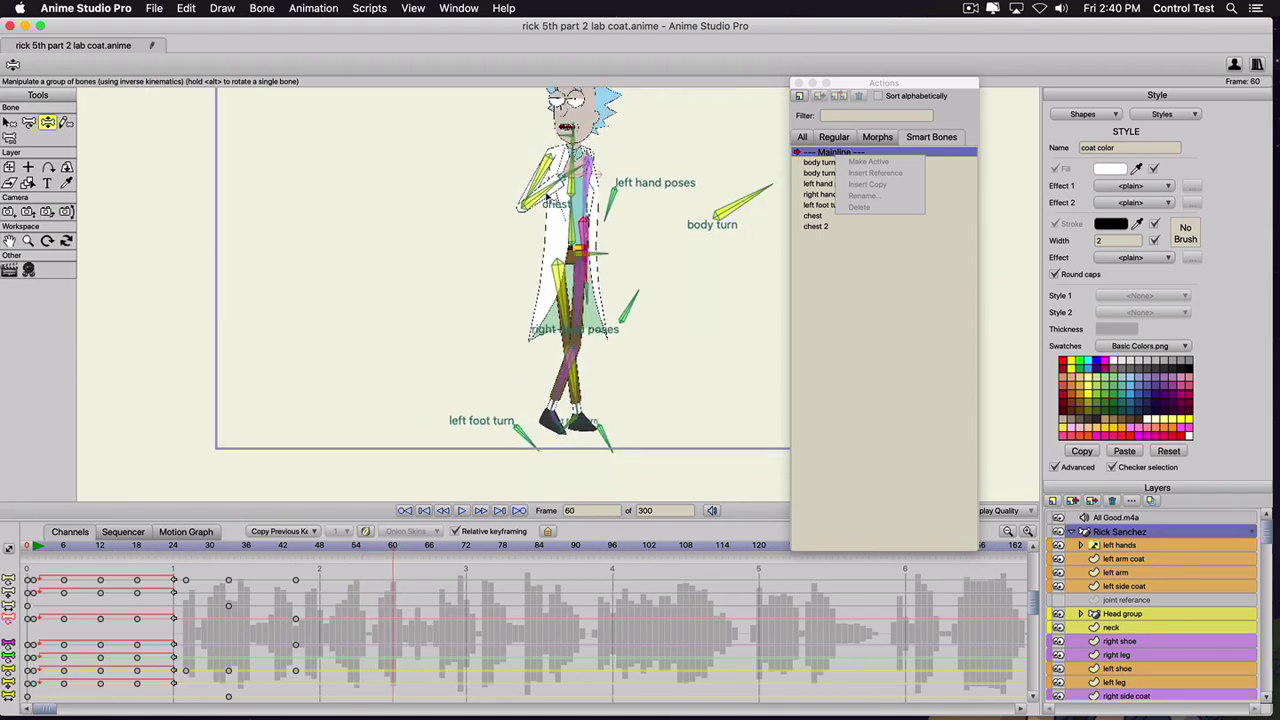
left_click_drag(546, 195, 527, 287)
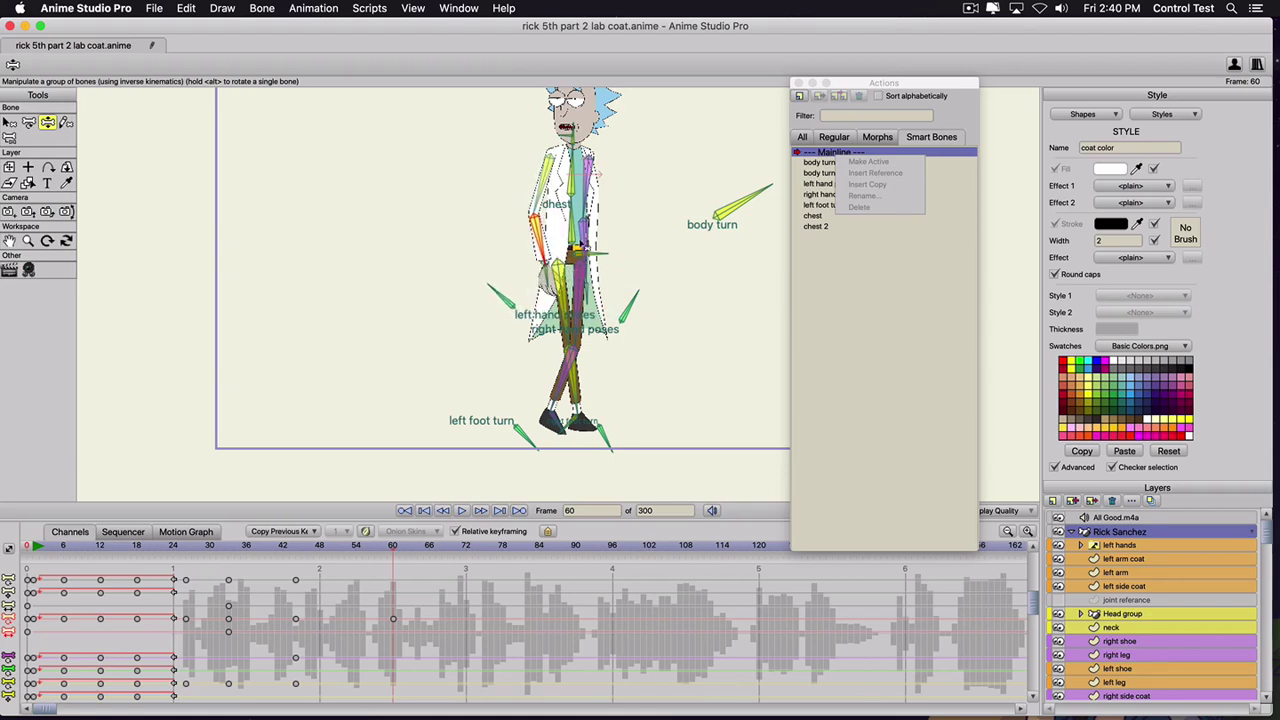
left_click_drag(590, 240, 690, 108)
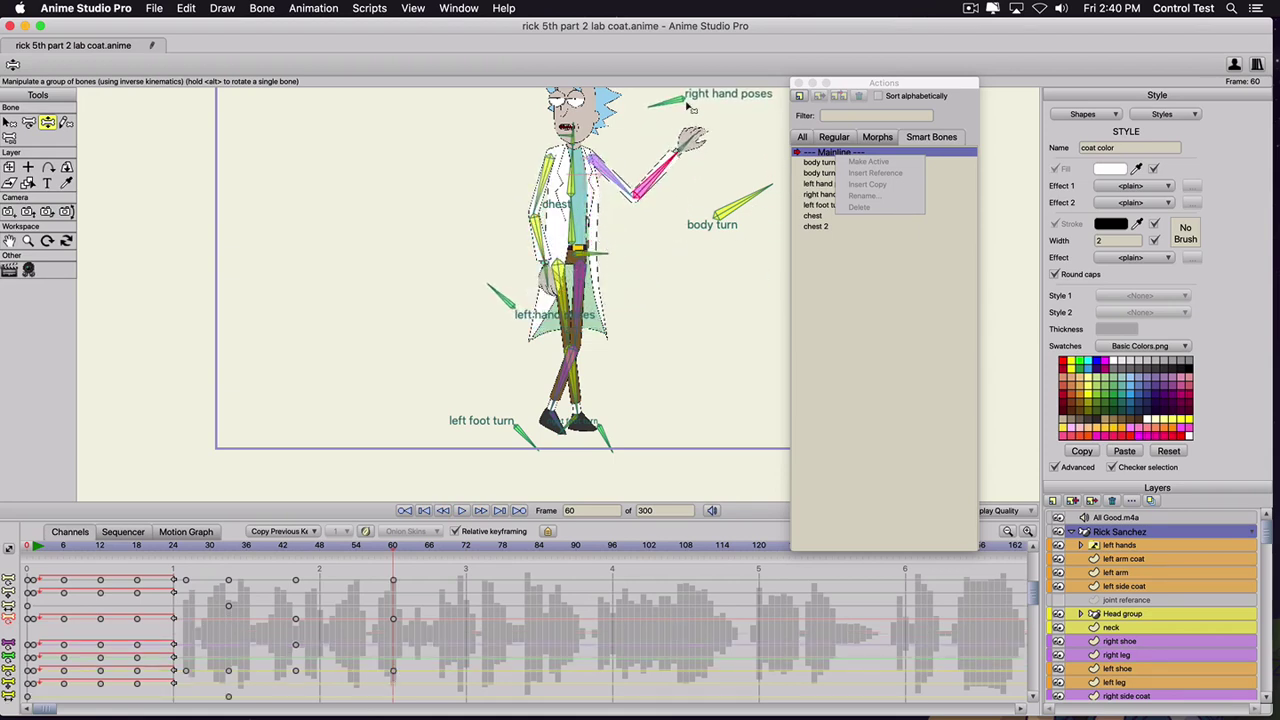
- At frame 52, rotate the right hand poses bone to an angle of about 52°, and play back the arm gestures
left_click_drag(298, 550, 344, 551)
key("t")
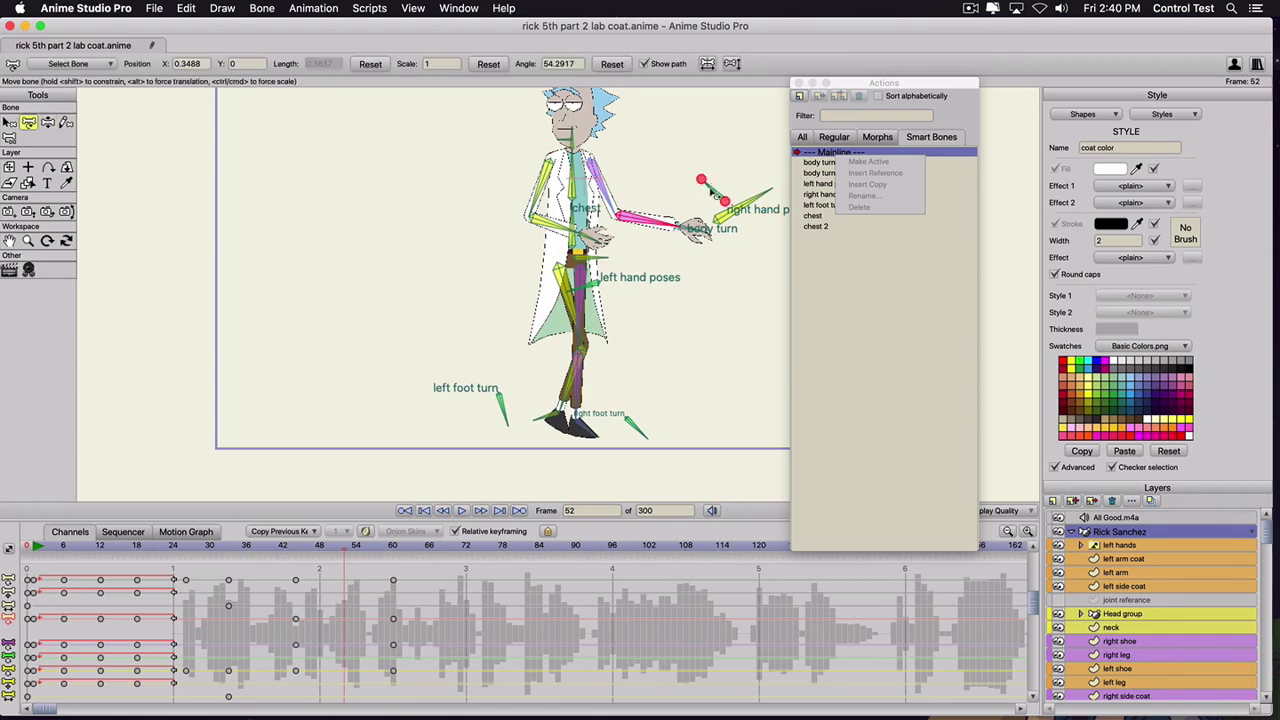
left_click_drag(710, 188, 750, 190)
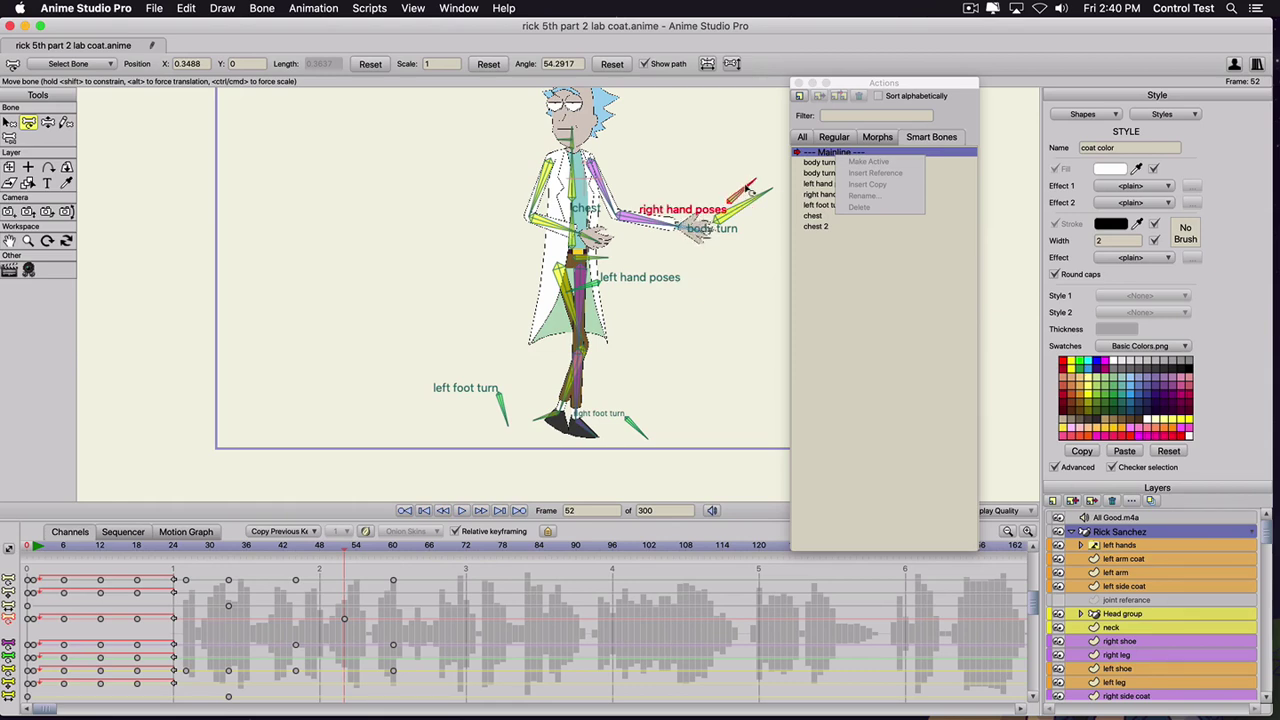
left_click_drag(683, 216, 680, 218)
left_click(206, 548)
key("space")
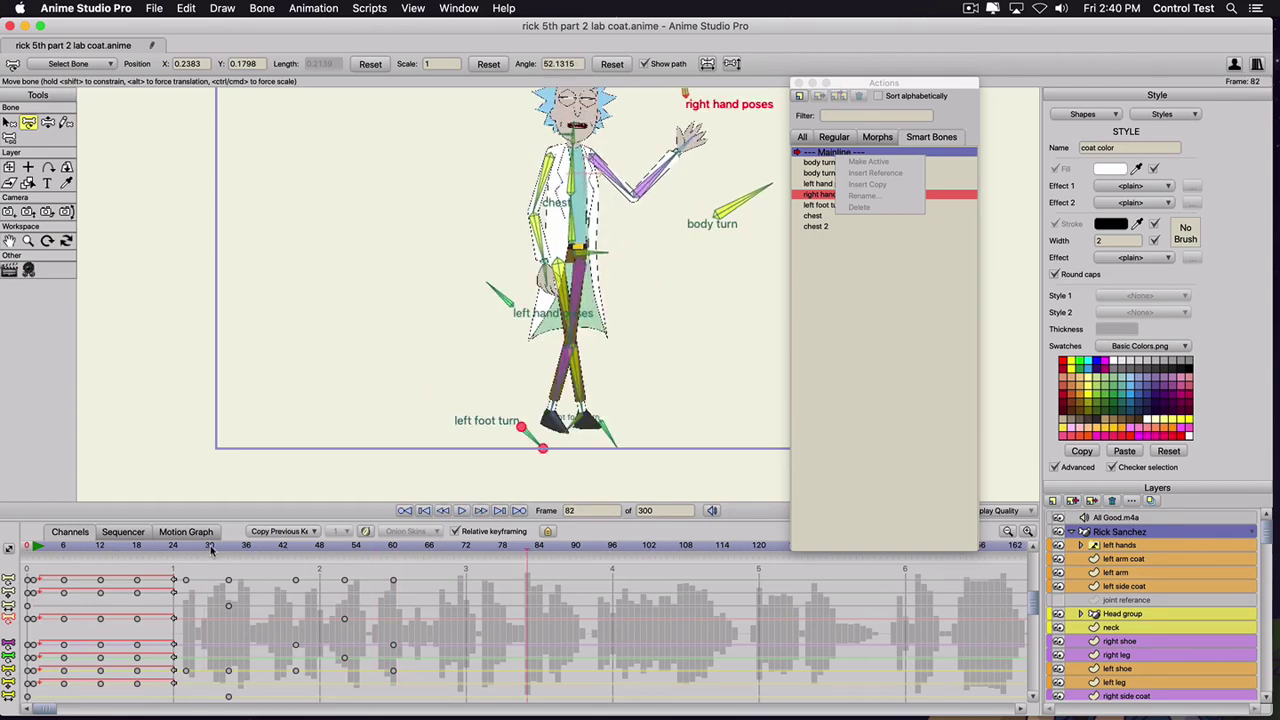
left_click_drag(211, 549, 309, 548)
key("space")
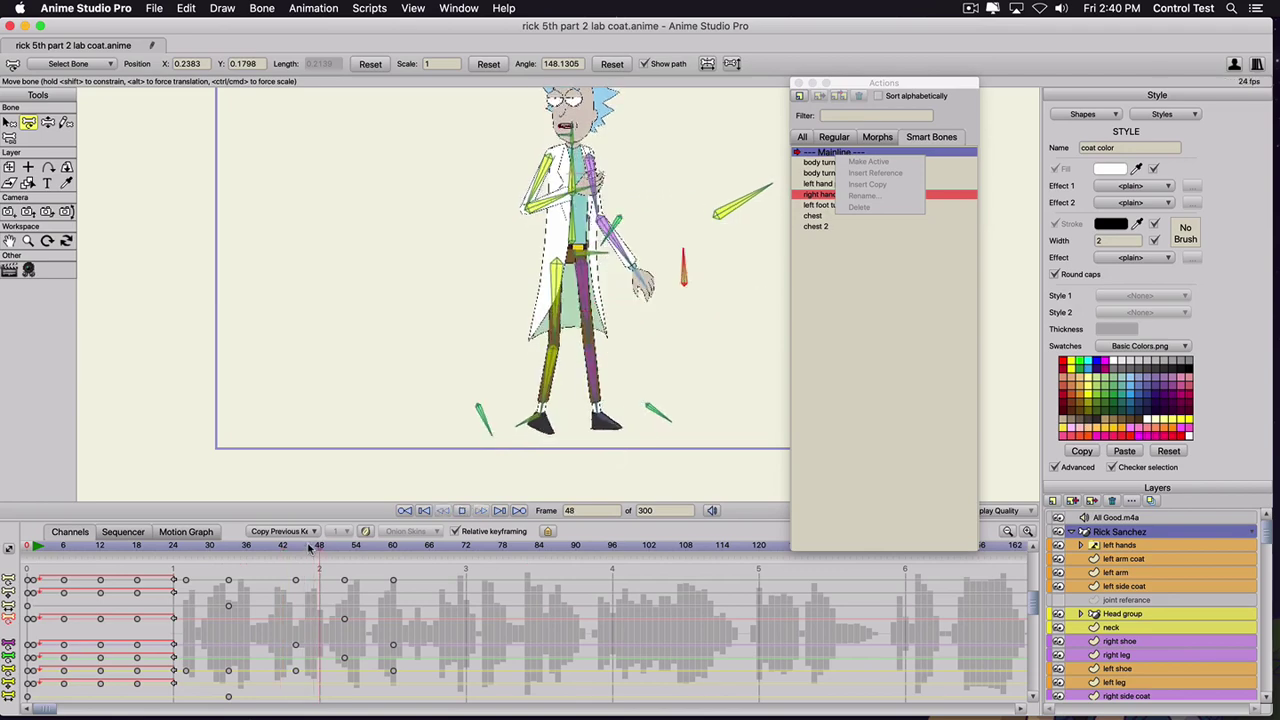
key("space")
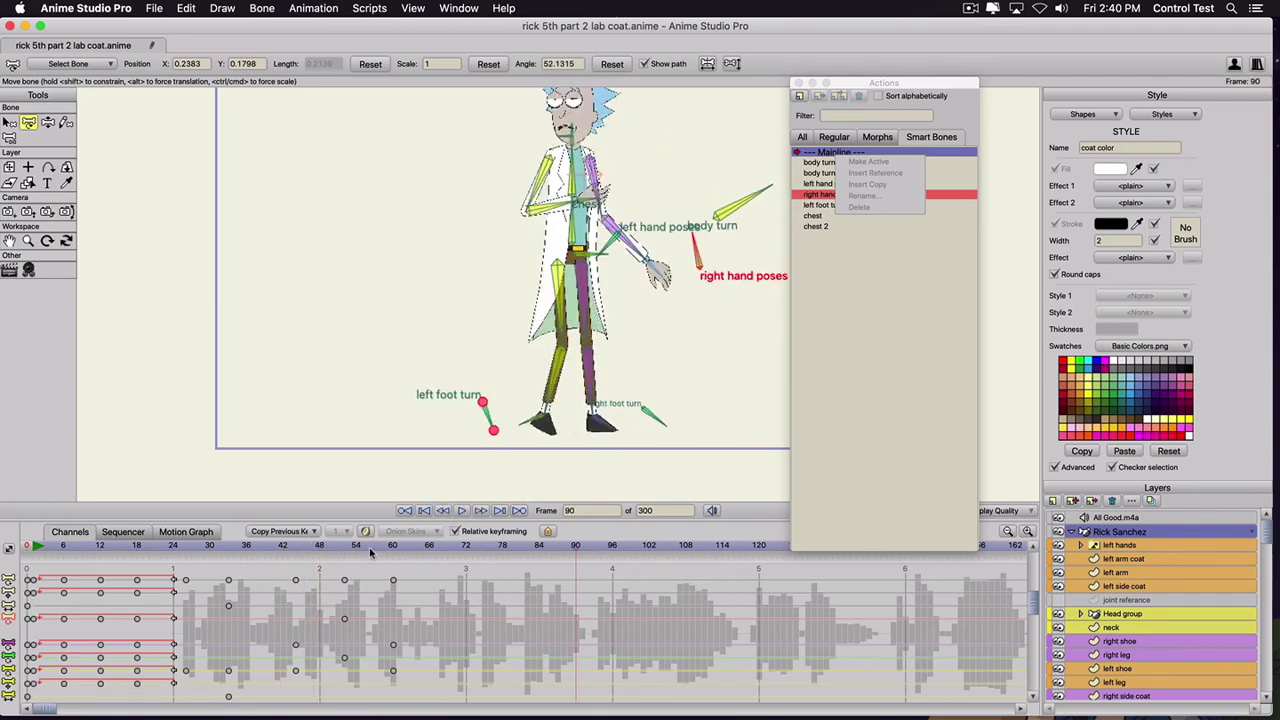
- Key the current poses of the left and right forearm bones at frame 72
left_click_drag(370, 553, 447, 555)
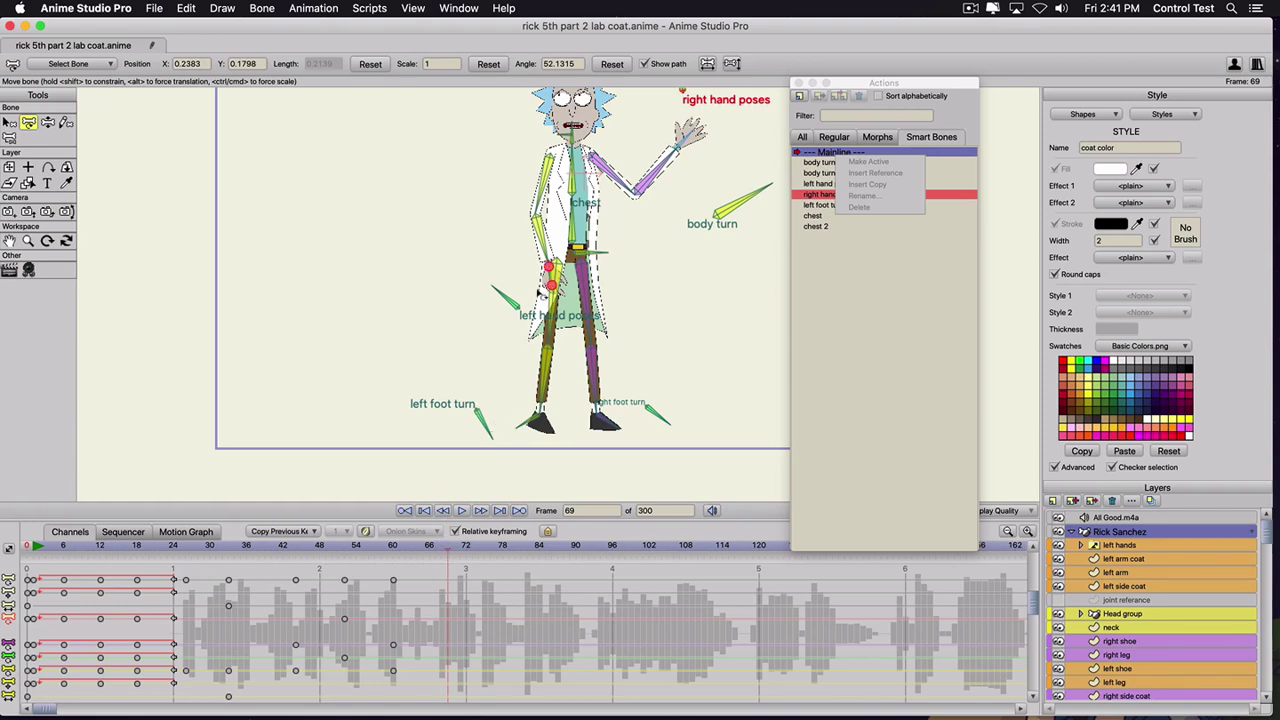
key("z")
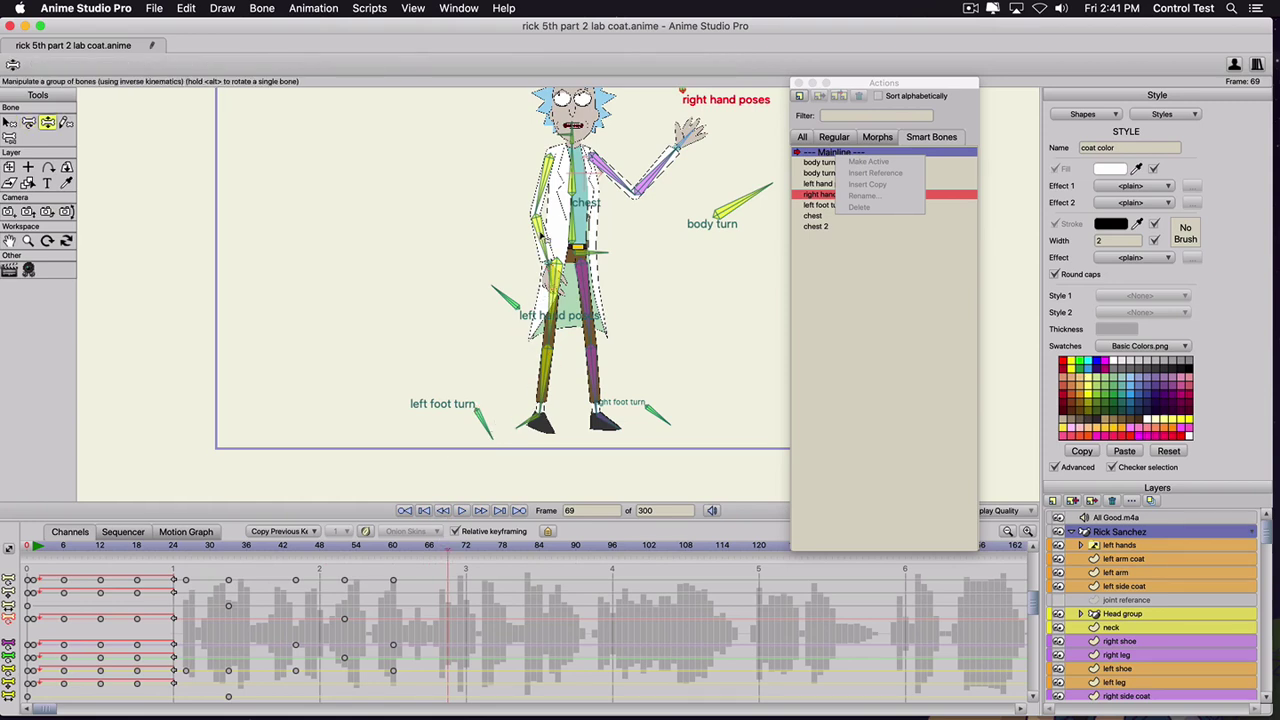
left_click_drag(412, 553, 466, 568)
left_click(547, 249)
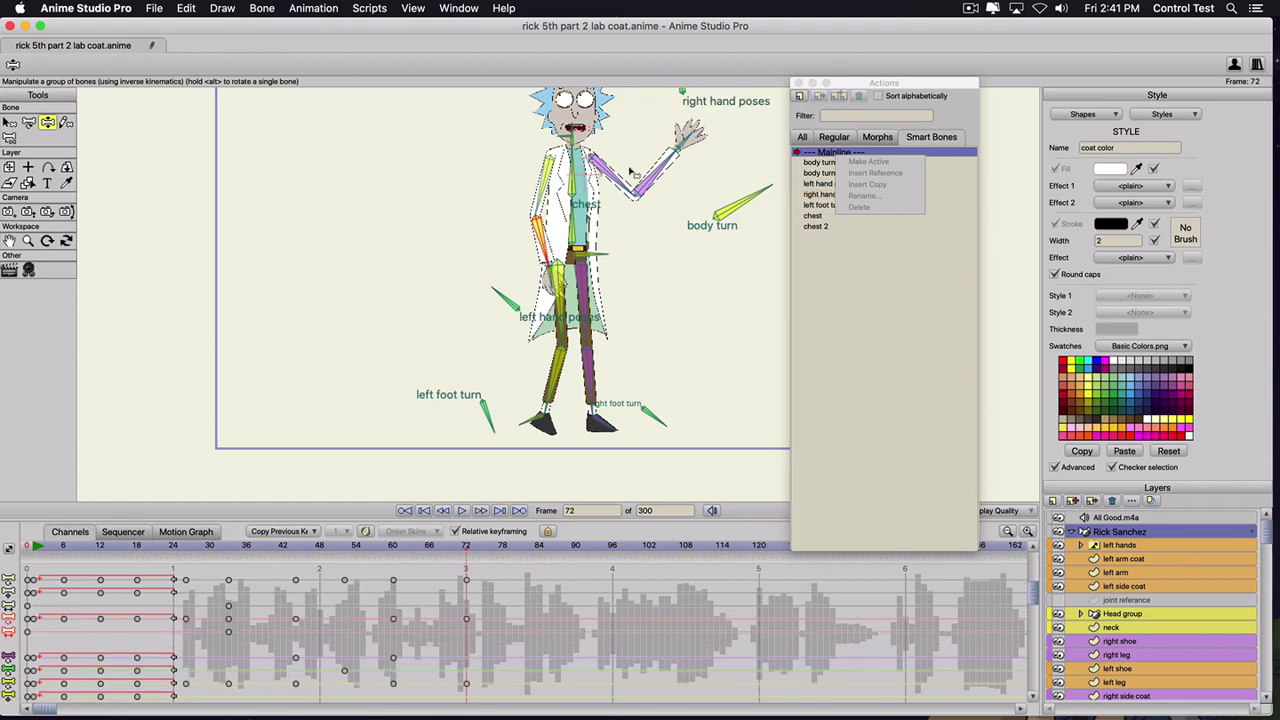
left_click(668, 174)
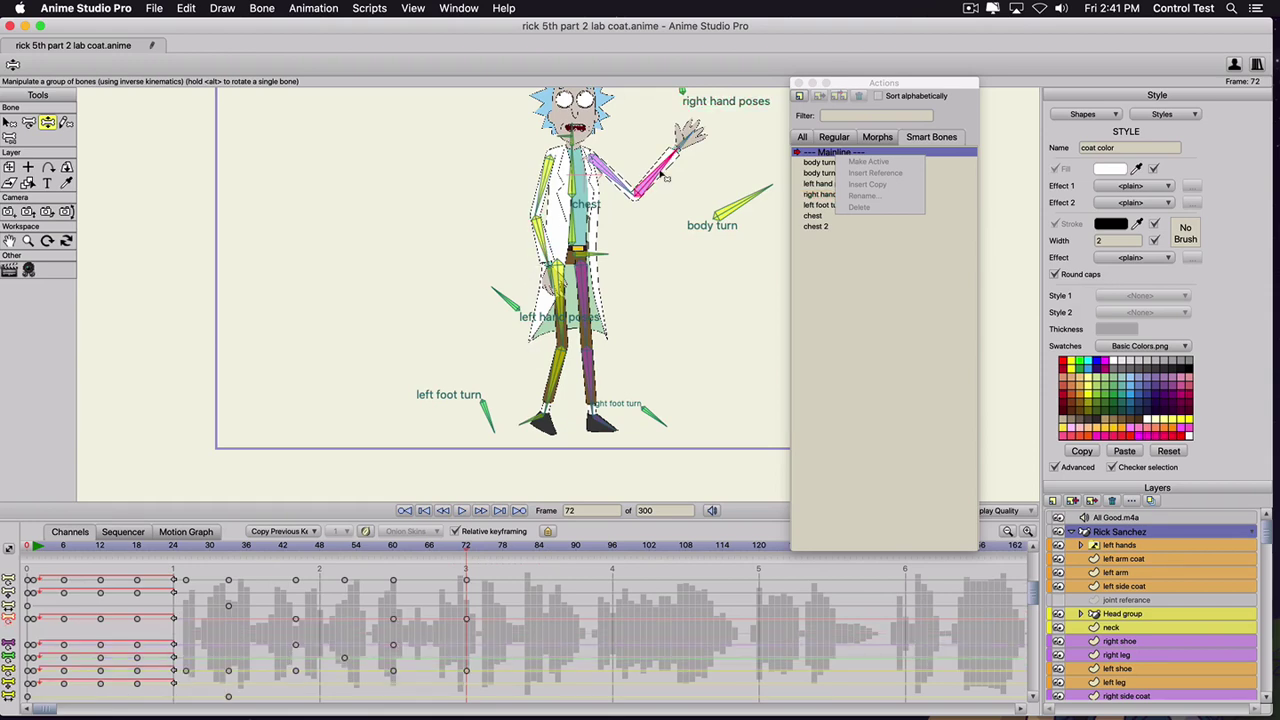
- At frame 82, swing the left arm away from the body and lower the right arm so both hang outward
left_click(527, 547)
left_click_drag(548, 268, 497, 270)
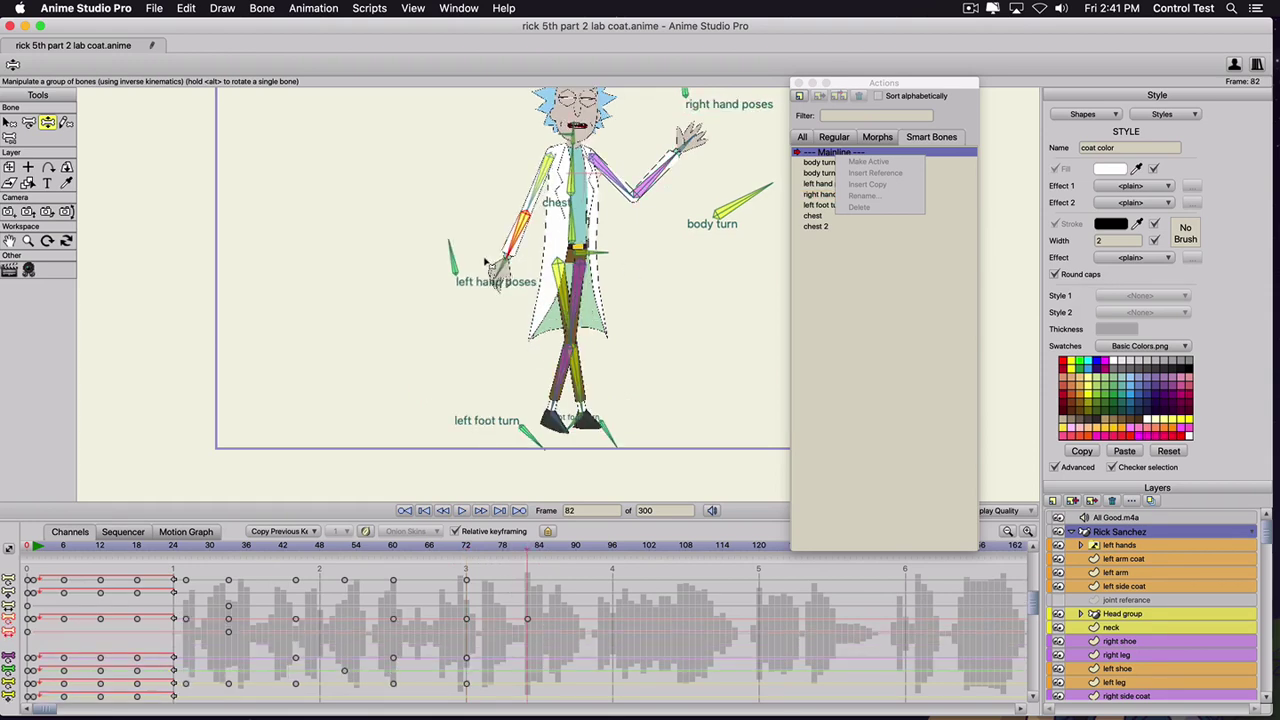
left_click_drag(690, 138, 652, 276)
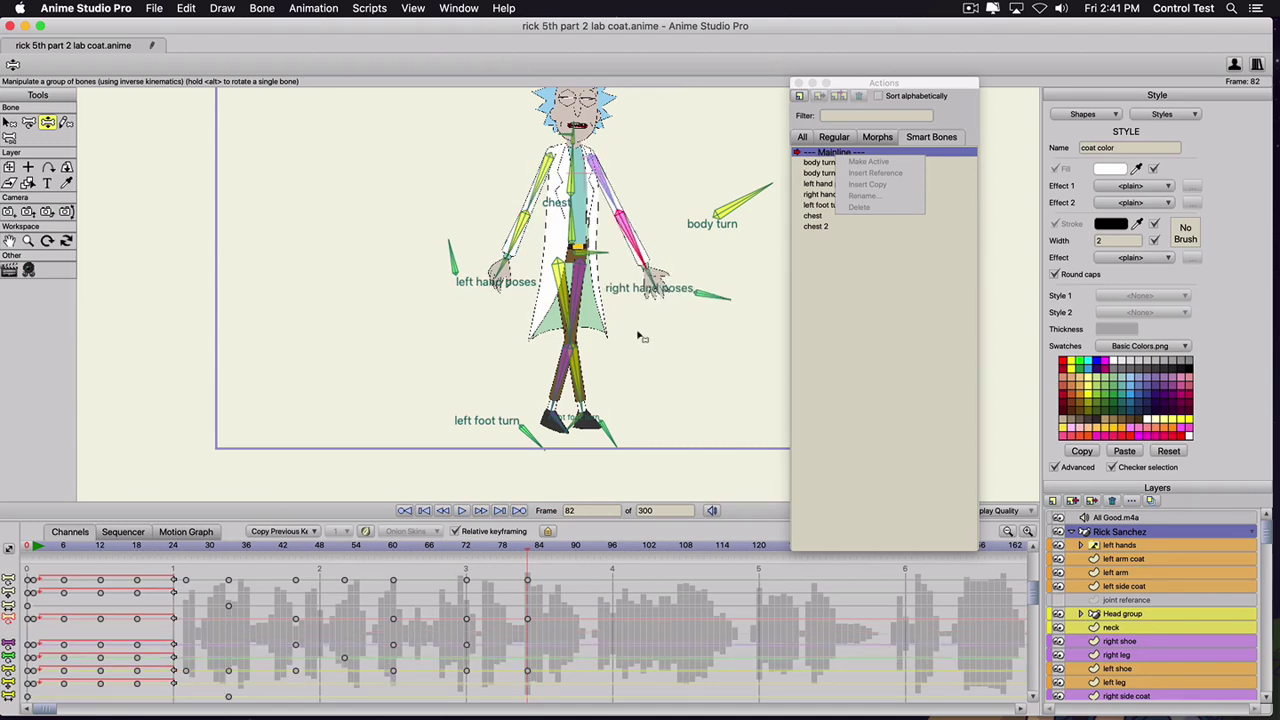
- Key the chest bone at frame 72, tilt it to about 358° toward Rick's left arm at frame 82, and play back the motion
left_click(466, 546)
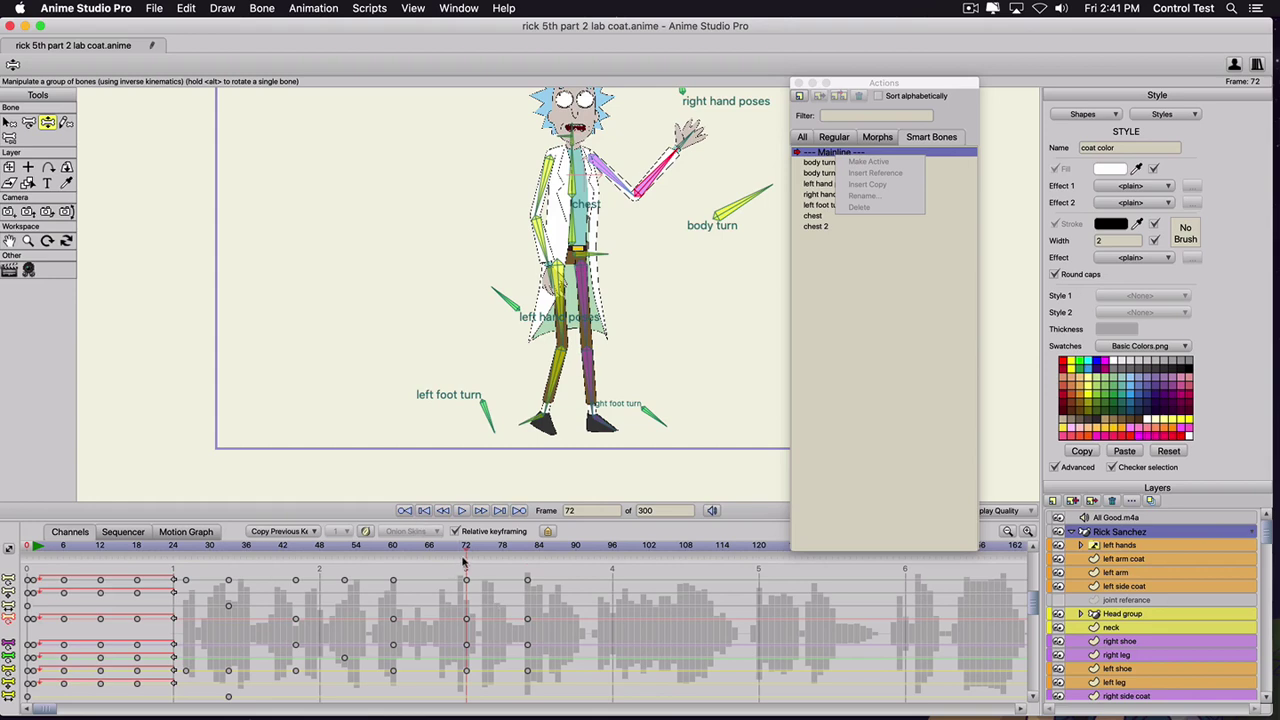
left_click(577, 183)
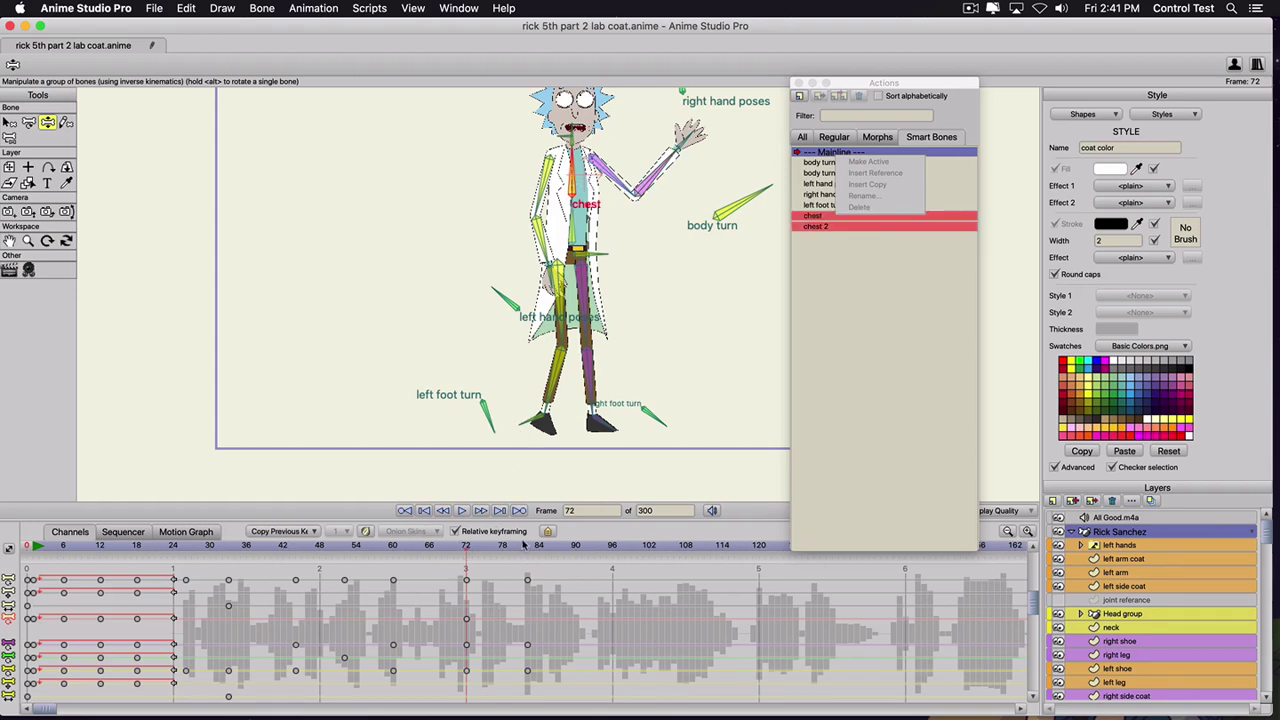
left_click(527, 546)
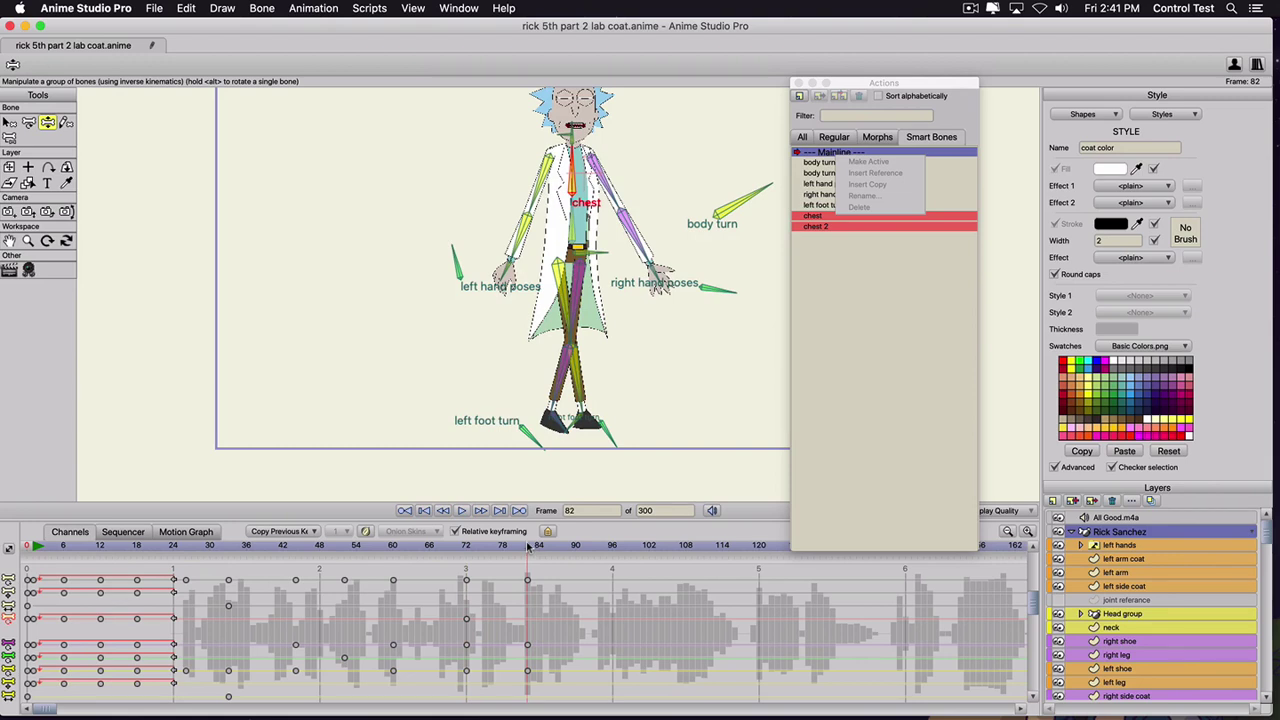
mouse_move(573, 183)
left_mouse_down()
mouse_move(558, 166)
mouse_move(552, 180)
left_mouse_up()
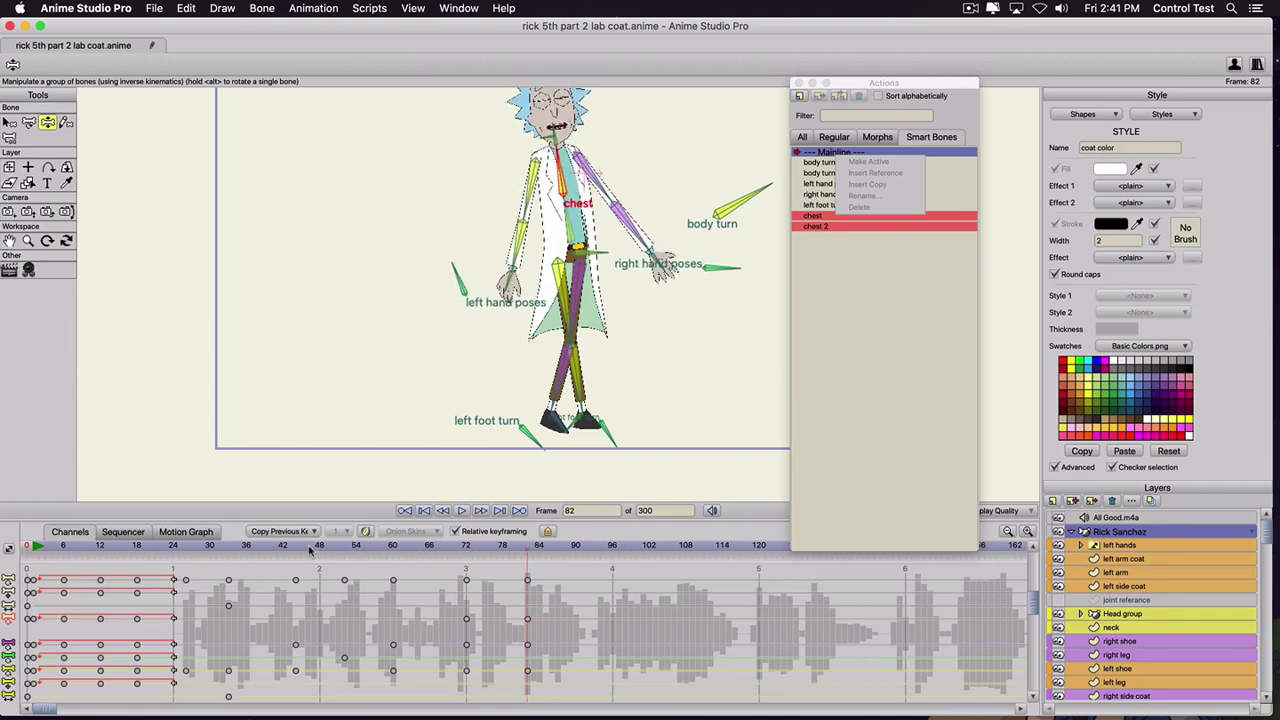
key("space")
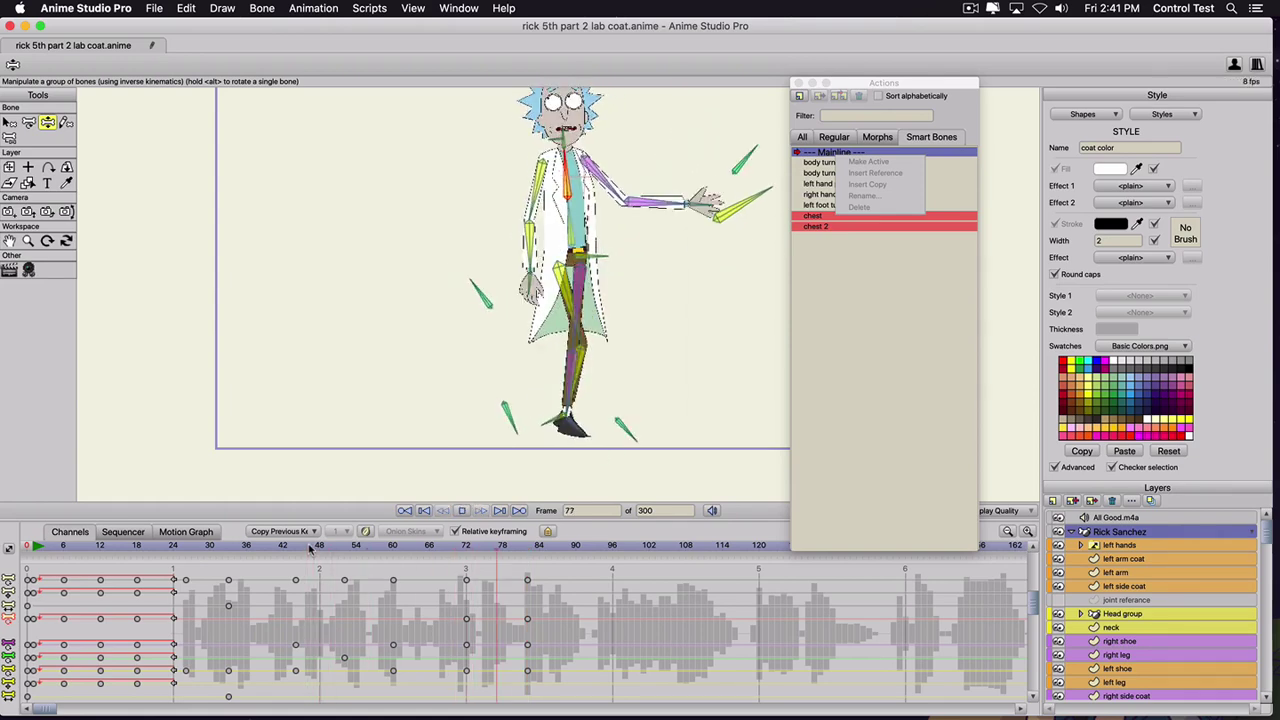
key("space")
- At frame 82, rotate the left hand poses bone to an angle of about 104° and play back the motion
left_click(394, 546)
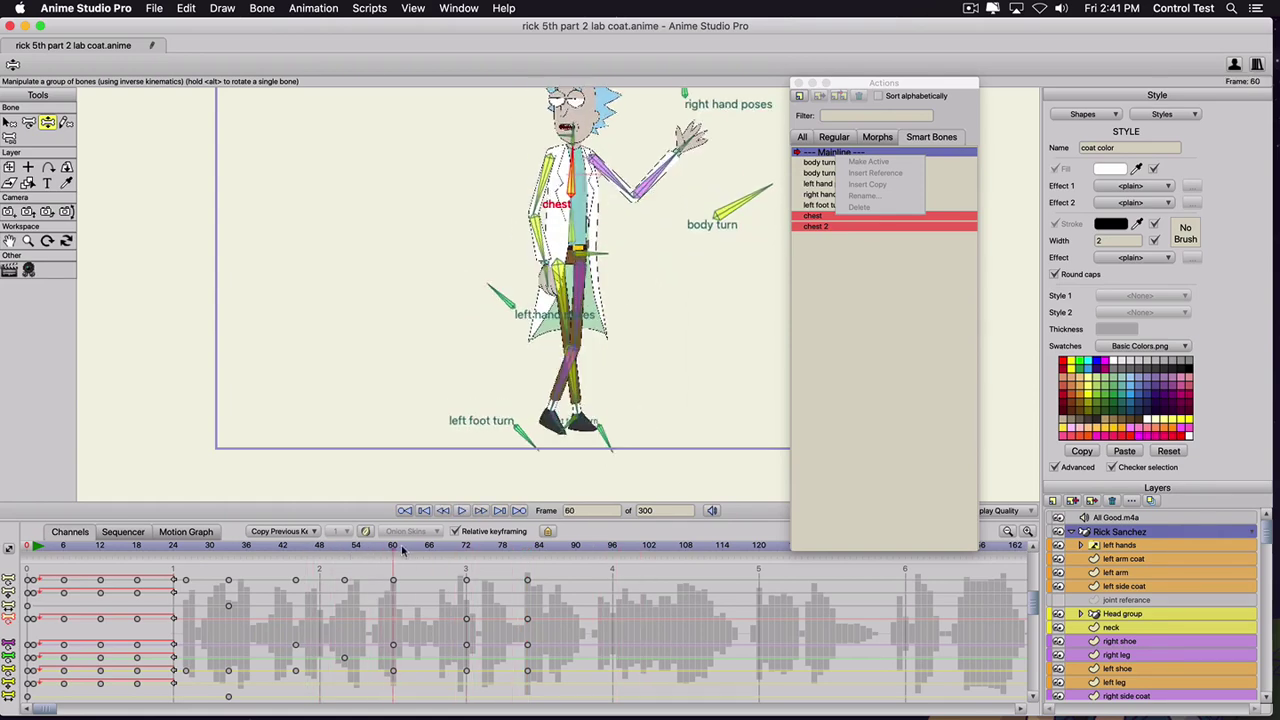
left_click_drag(402, 547, 526, 550)
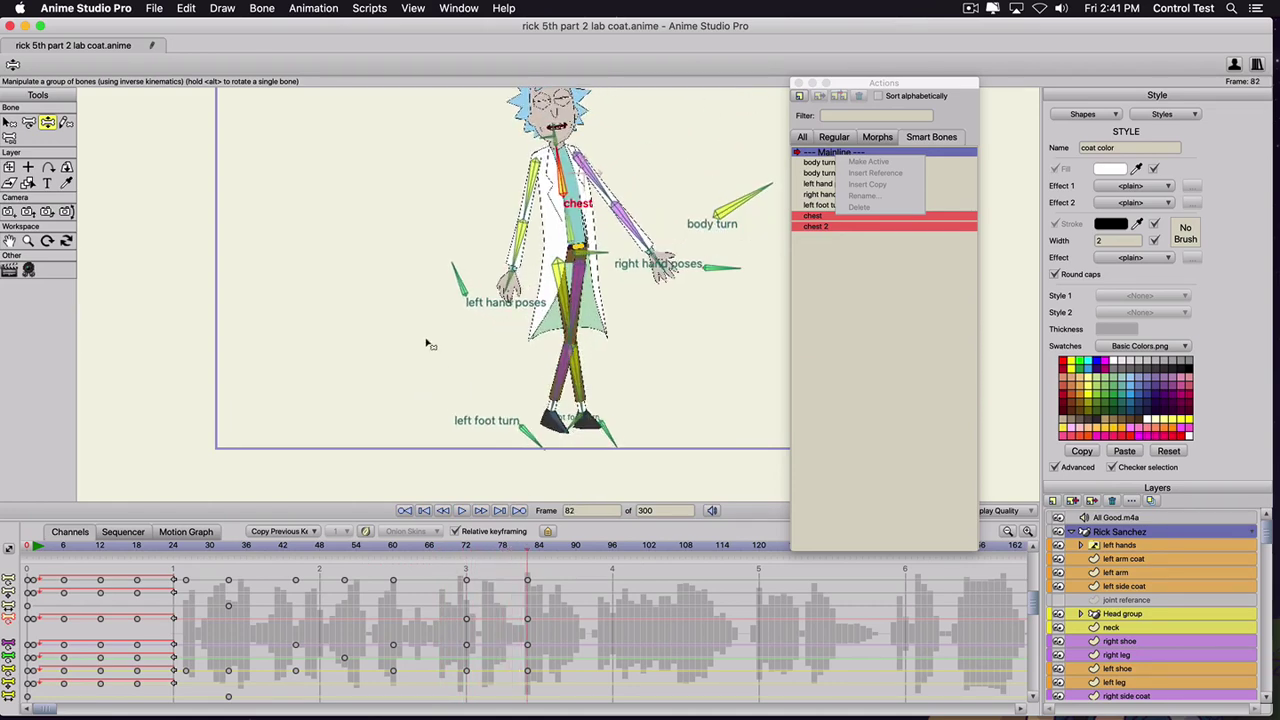
key("t")
left_click(461, 289)
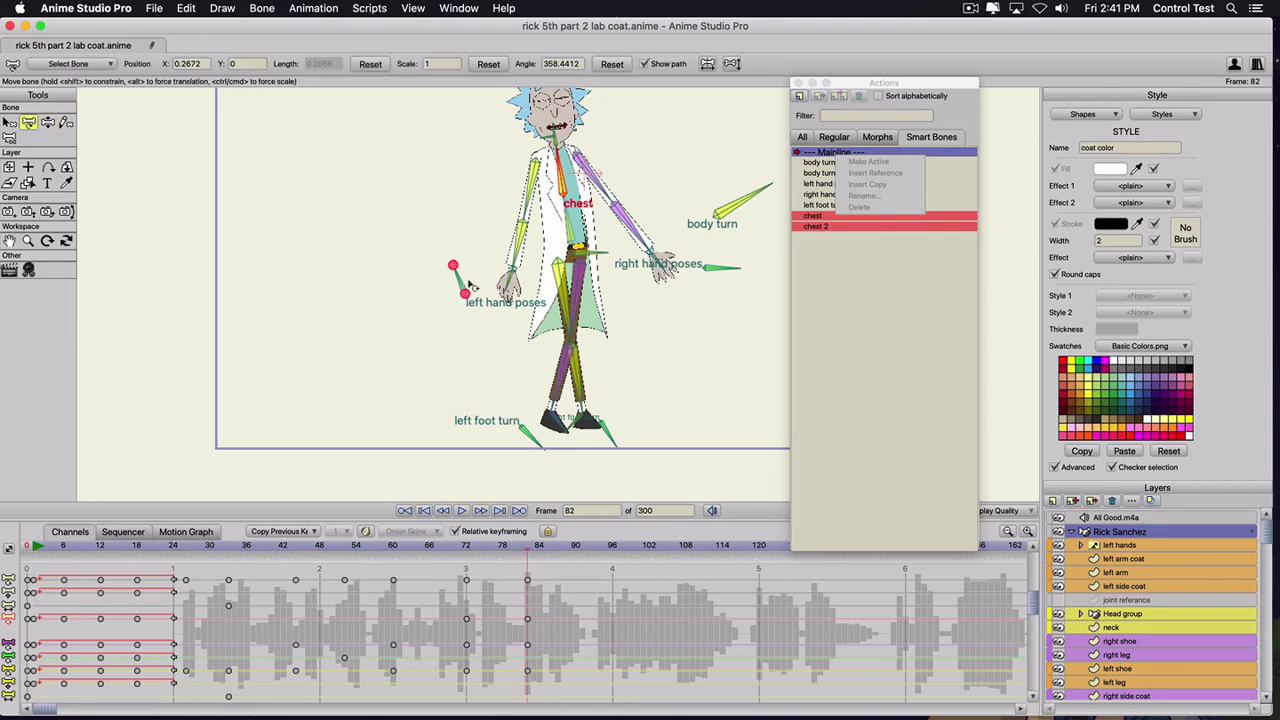
left_click_drag(470, 285, 498, 299)
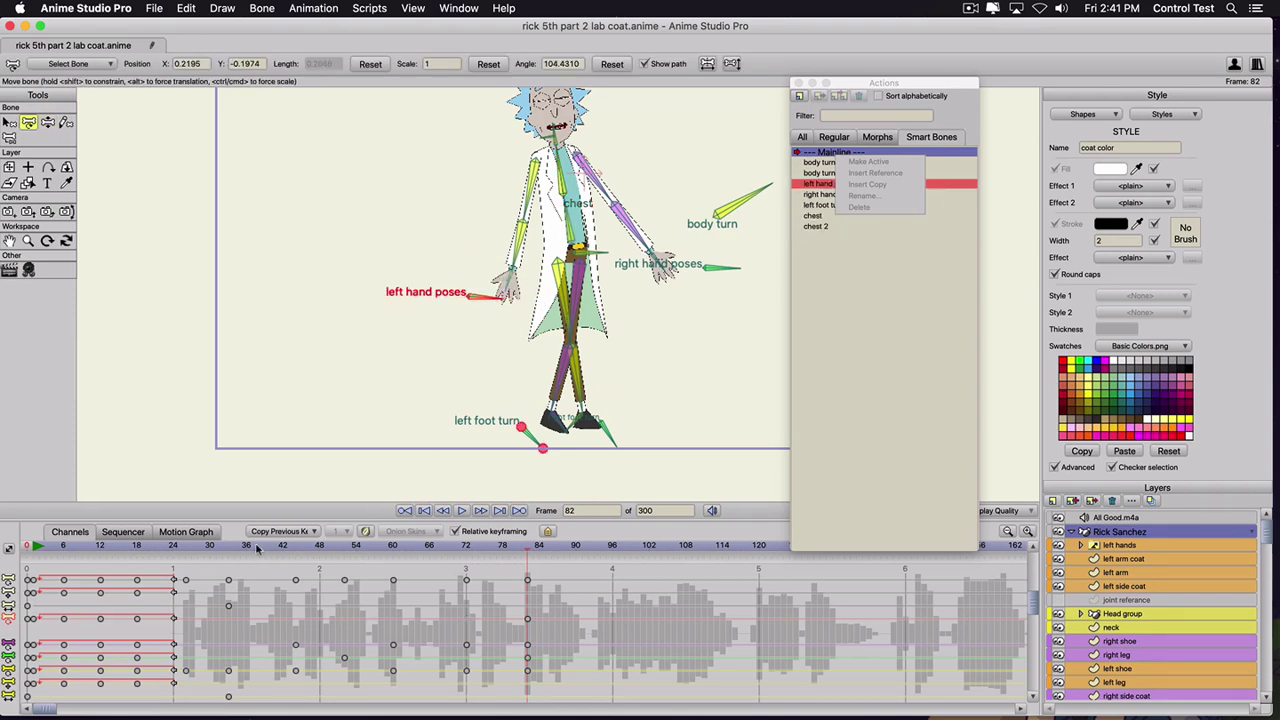
key("space")
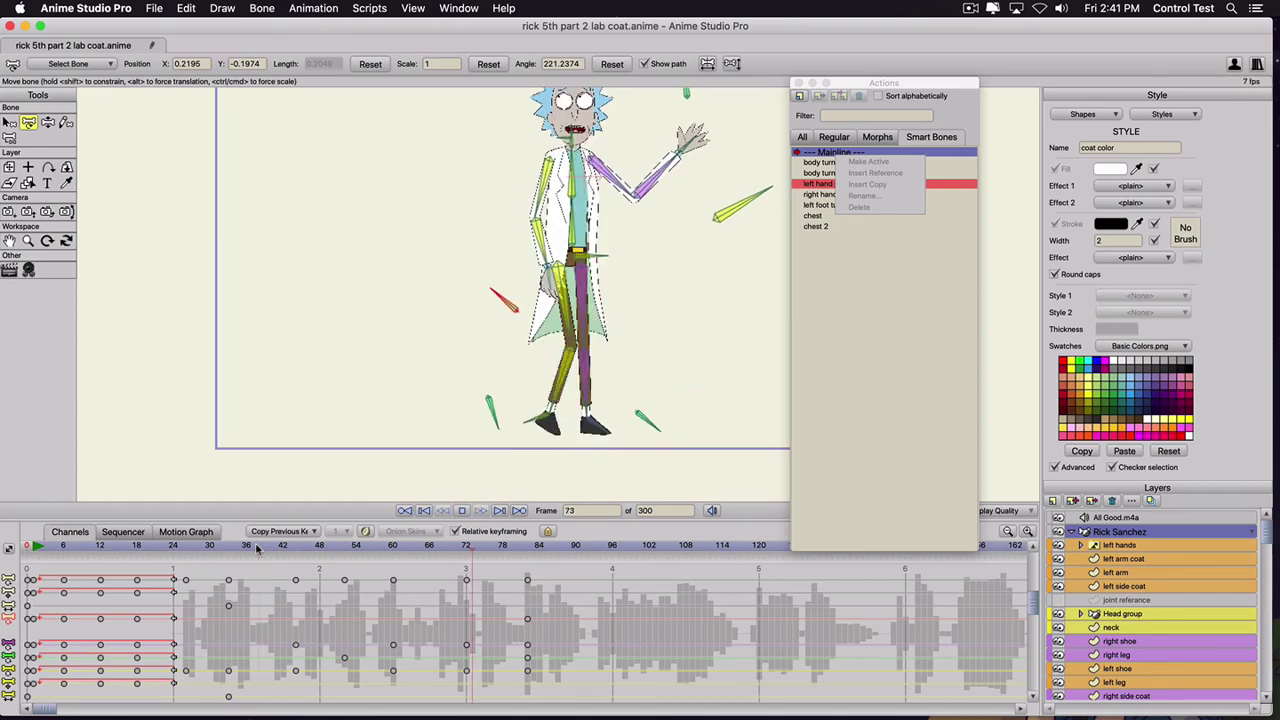
key("space")
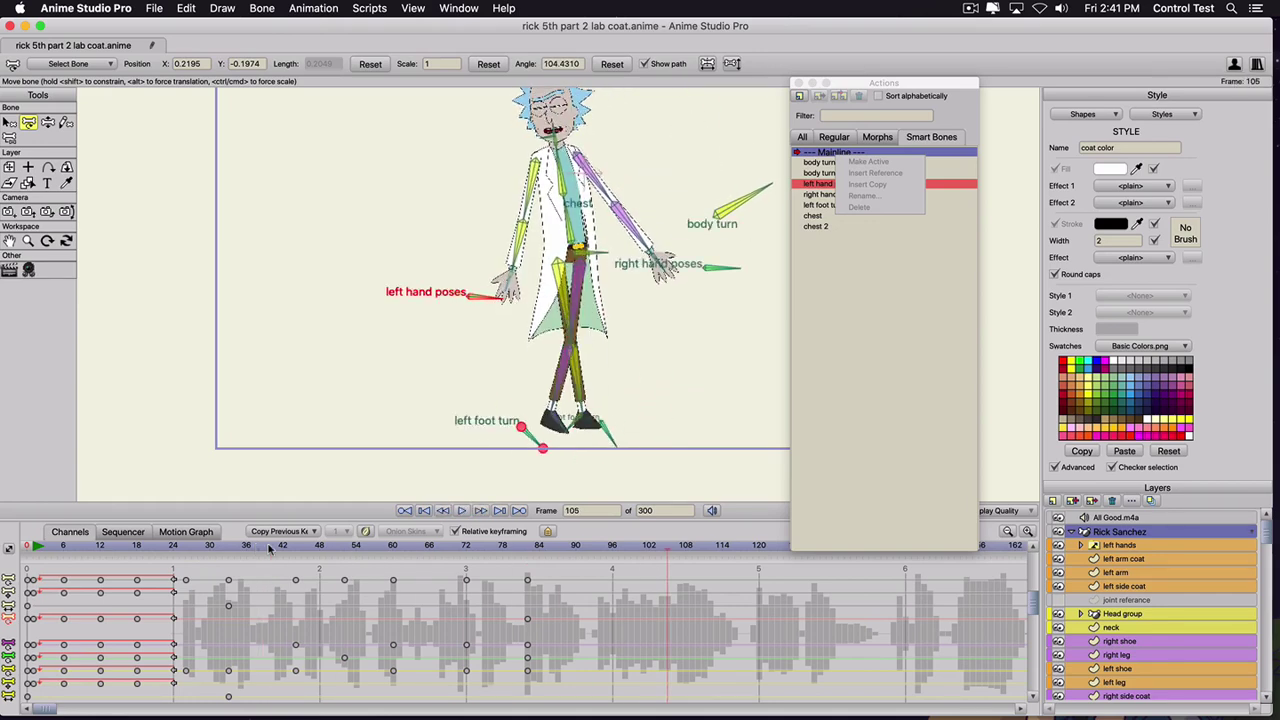
key("space")
- Key the current poses of the chest bone and the left and right forearm bones at frame 92
left_click_drag(268, 548, 588, 553)
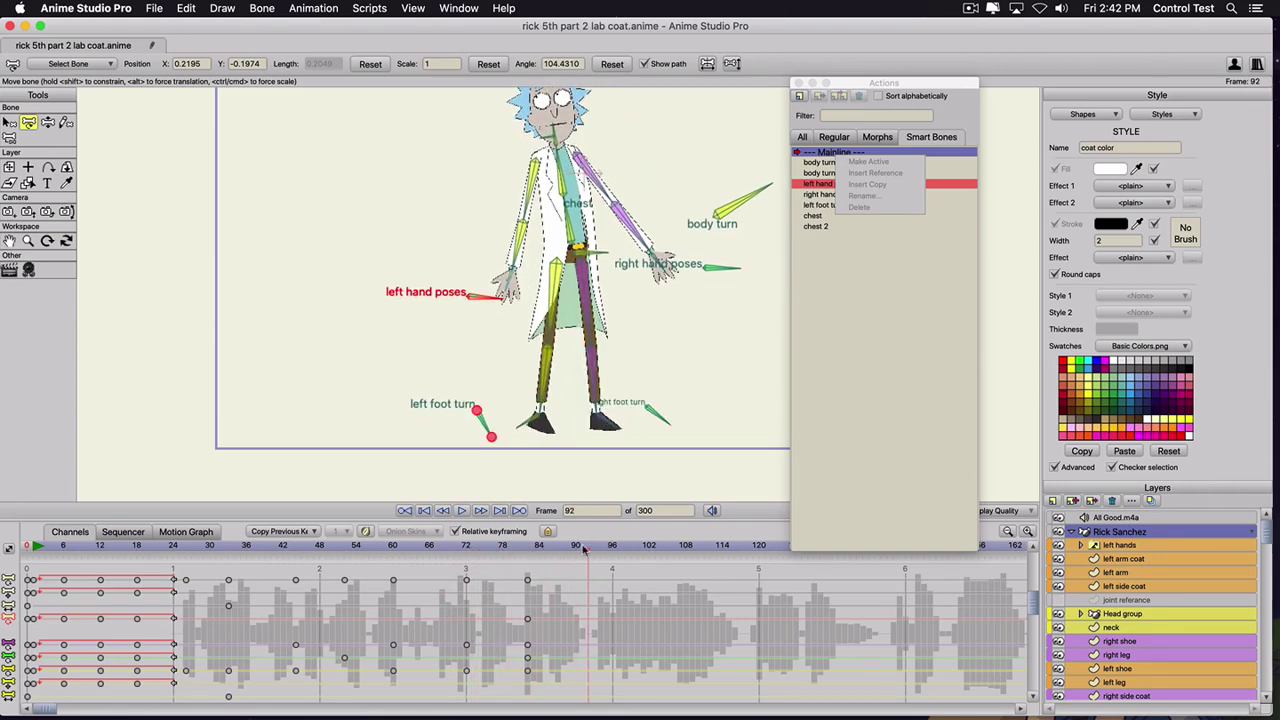
mouse_move(585, 549)
left_mouse_down()
mouse_move(611, 553)
mouse_move(591, 555)
left_mouse_up()
left_click(599, 483)
key("z")
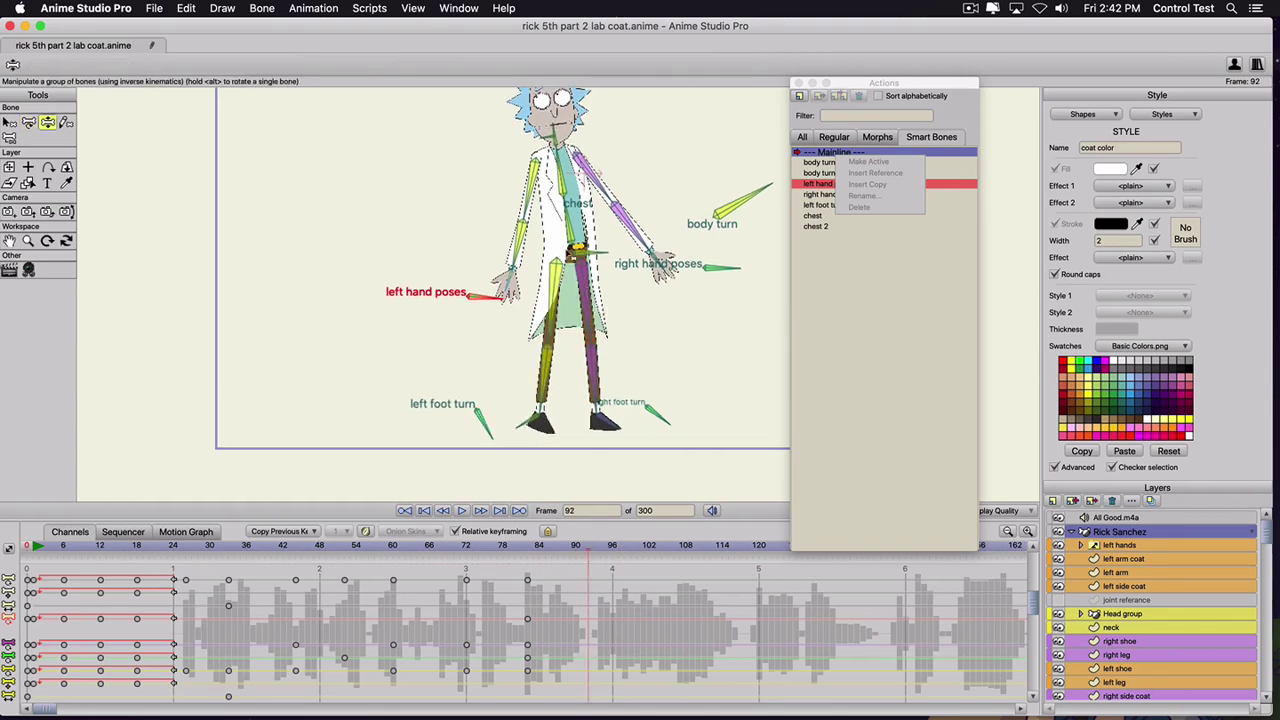
left_click(563, 188)
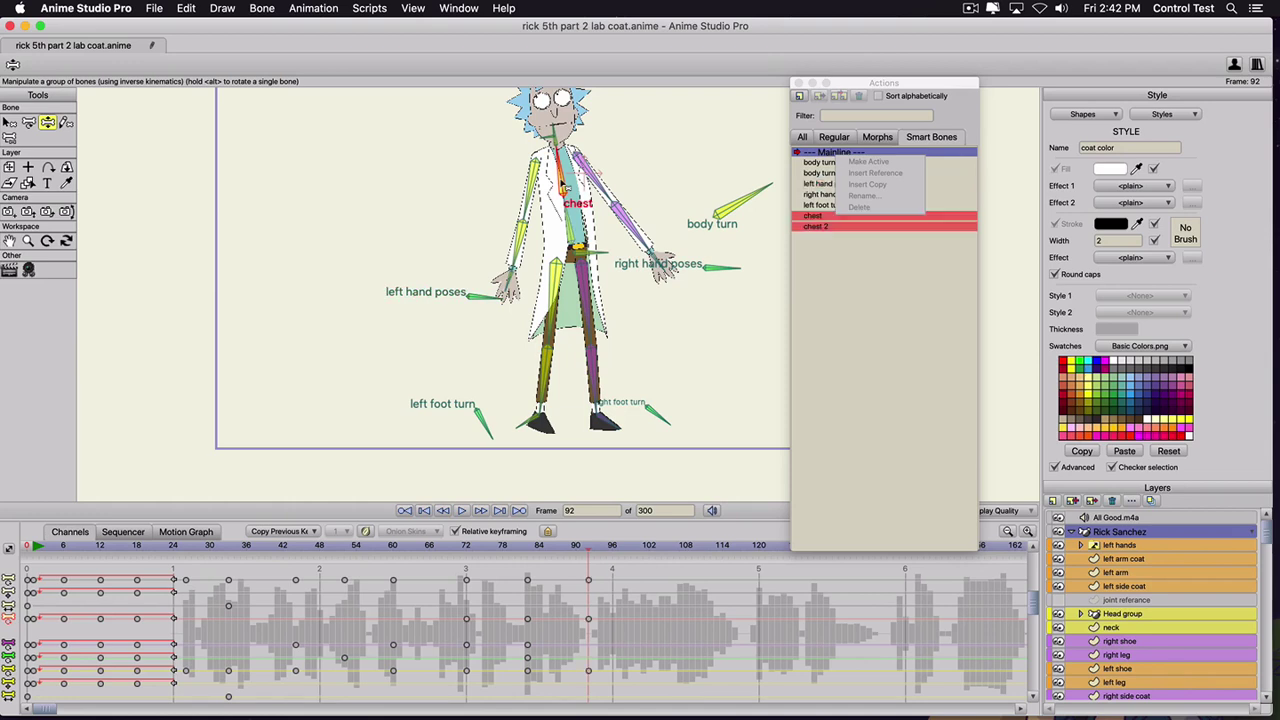
left_click(520, 243)
left_click(627, 221)
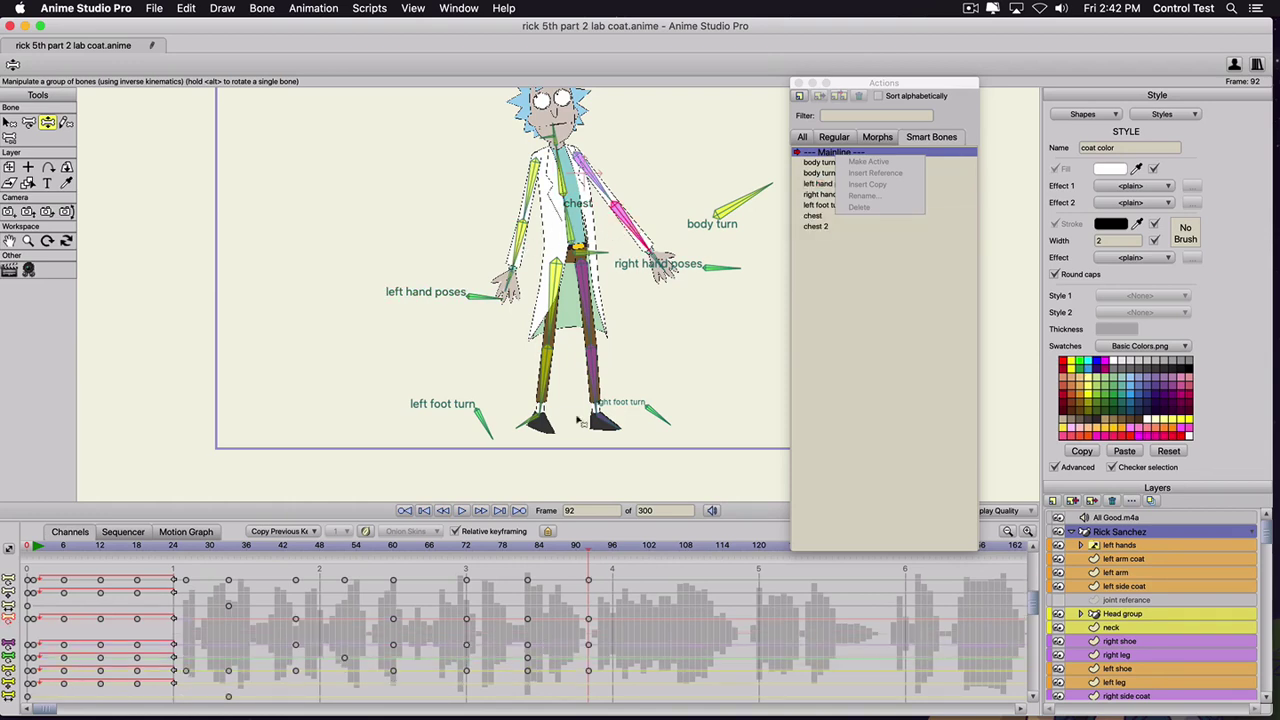
- At frame 107, tilt the chest toward Rick's right arm and bend both arms so the hands rest on the hips
left_click_drag(615, 548, 683, 553)
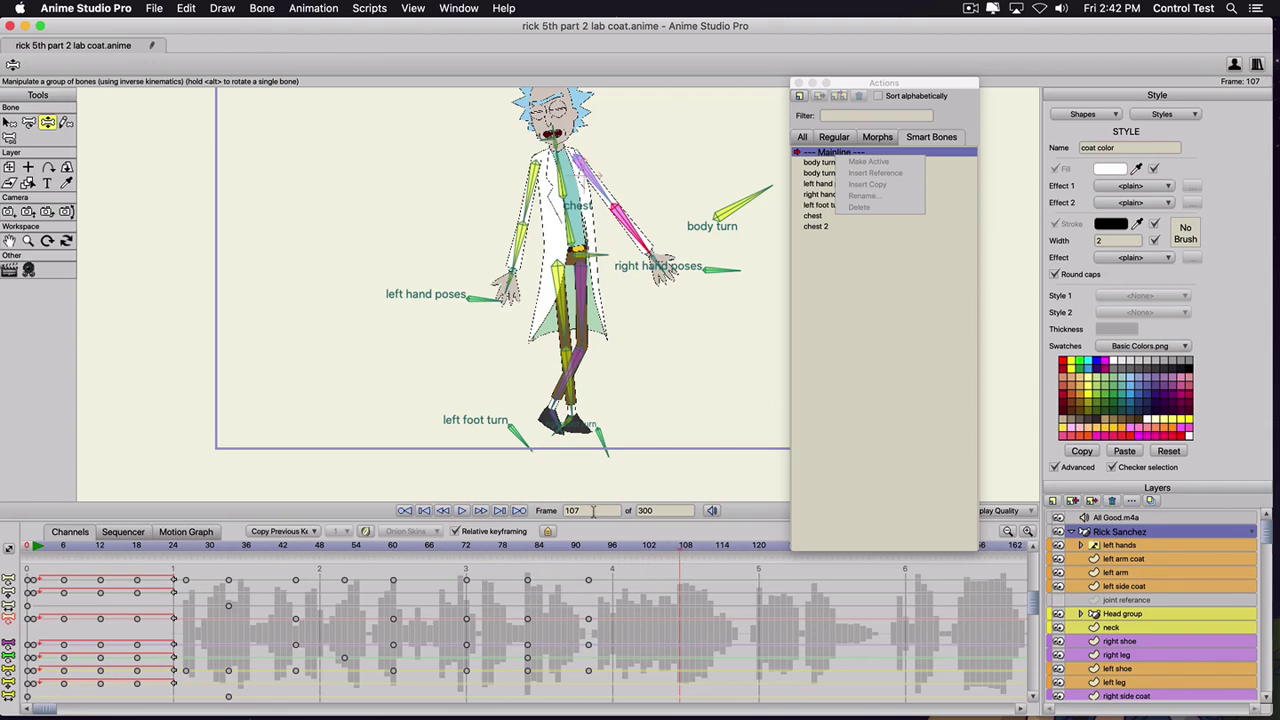
left_click_drag(560, 176, 579, 185)
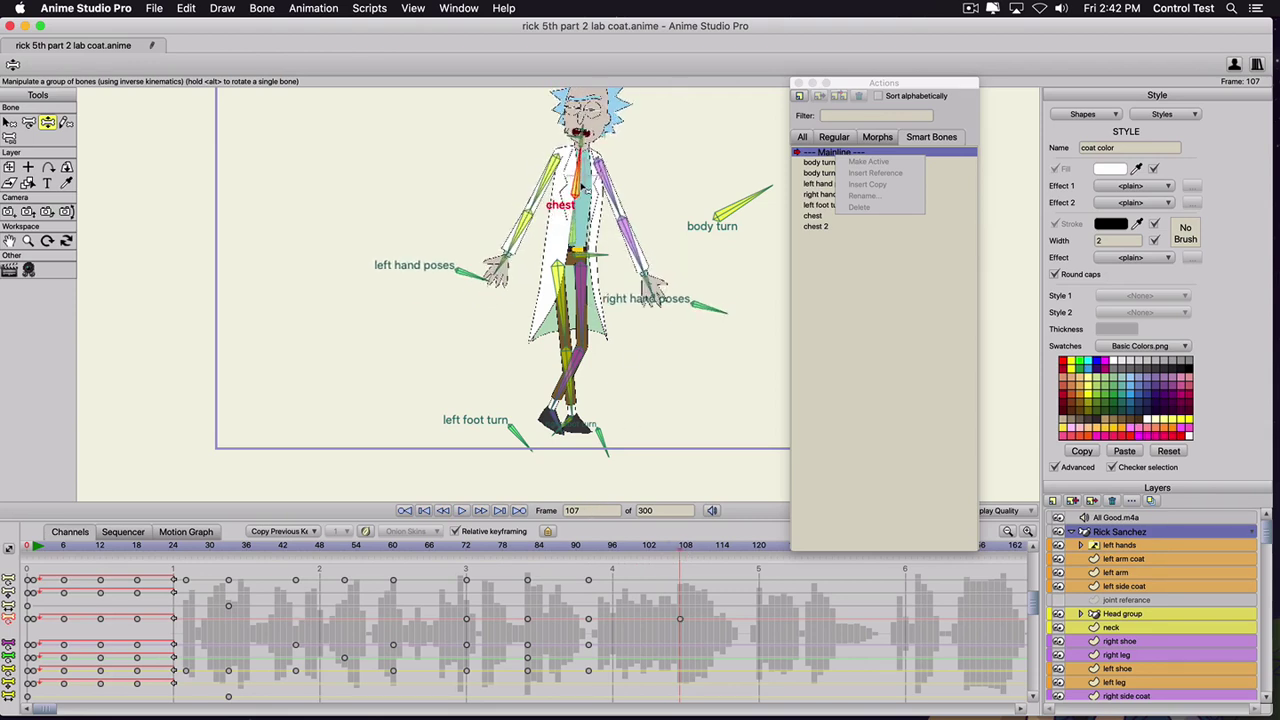
left_click_drag(634, 237, 608, 244)
left_click_drag(512, 228, 520, 244)
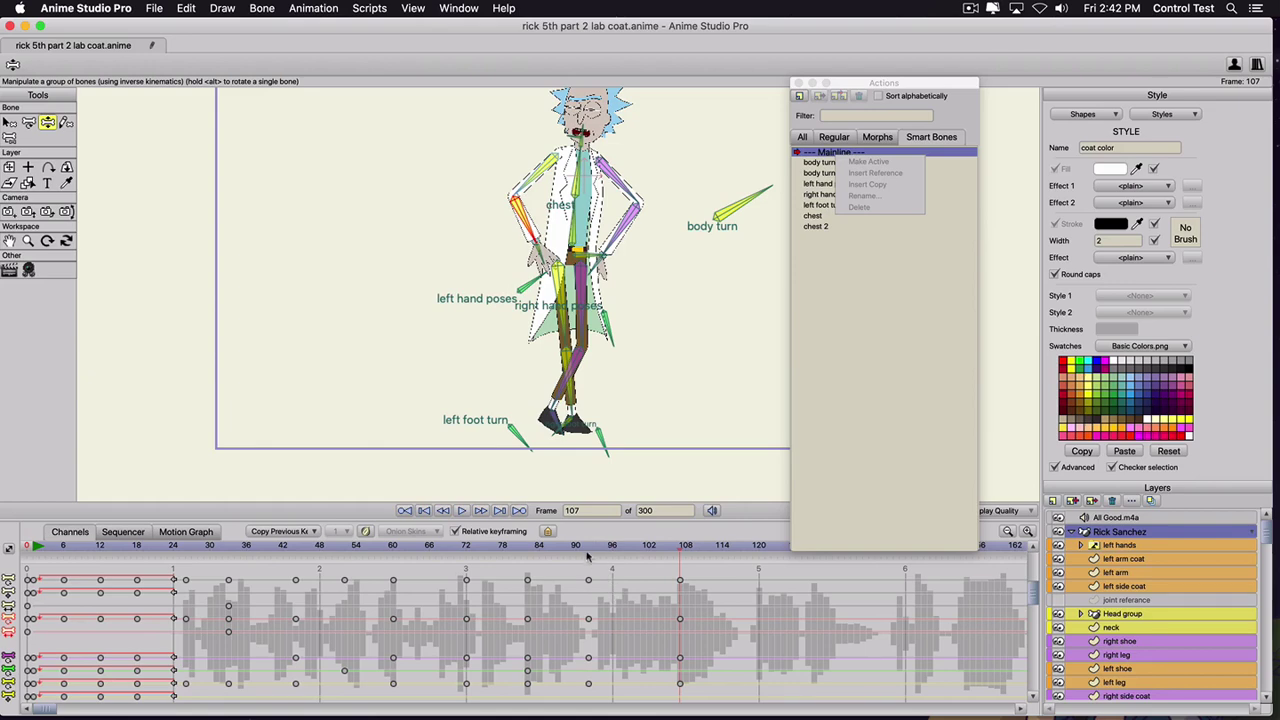
- At frame 97, rotate the right hand poses bone to about 154° and the left hand poses bone to about 256°, and play back
left_click_drag(587, 557, 621, 560)
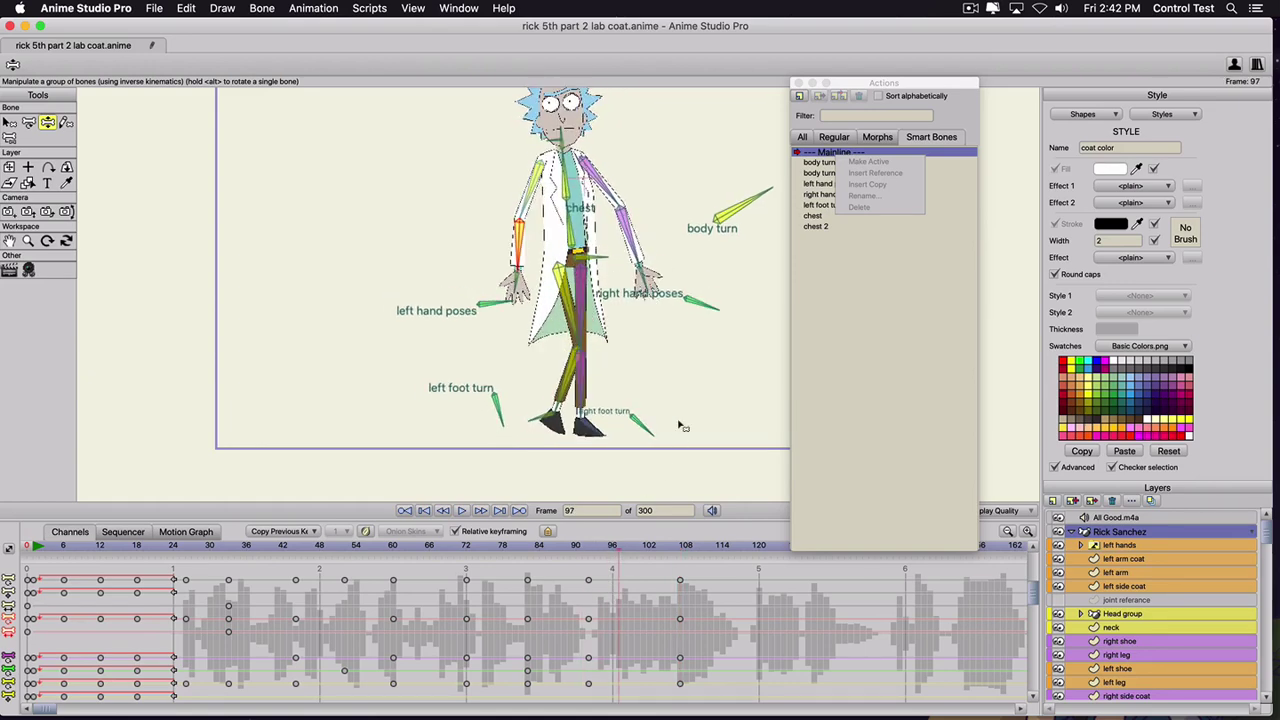
key("t")
left_click(703, 323)
left_click_drag(703, 310, 687, 263)
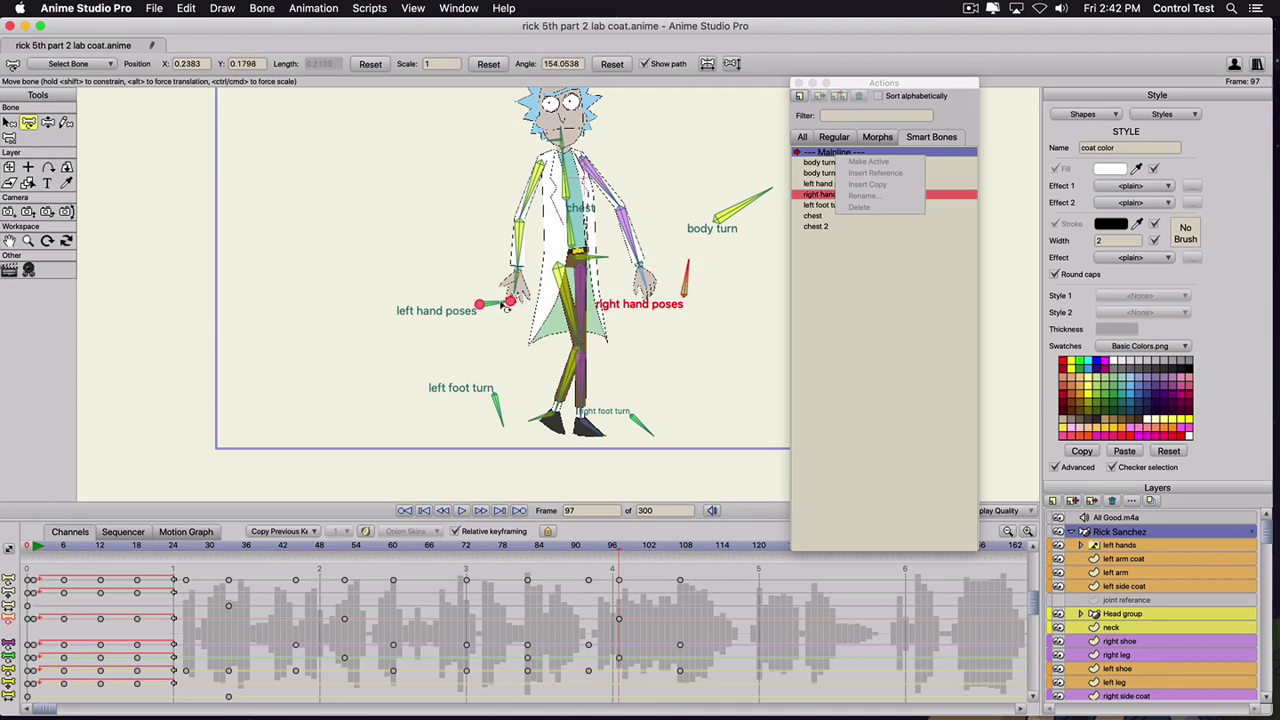
left_click_drag(507, 307, 443, 294)
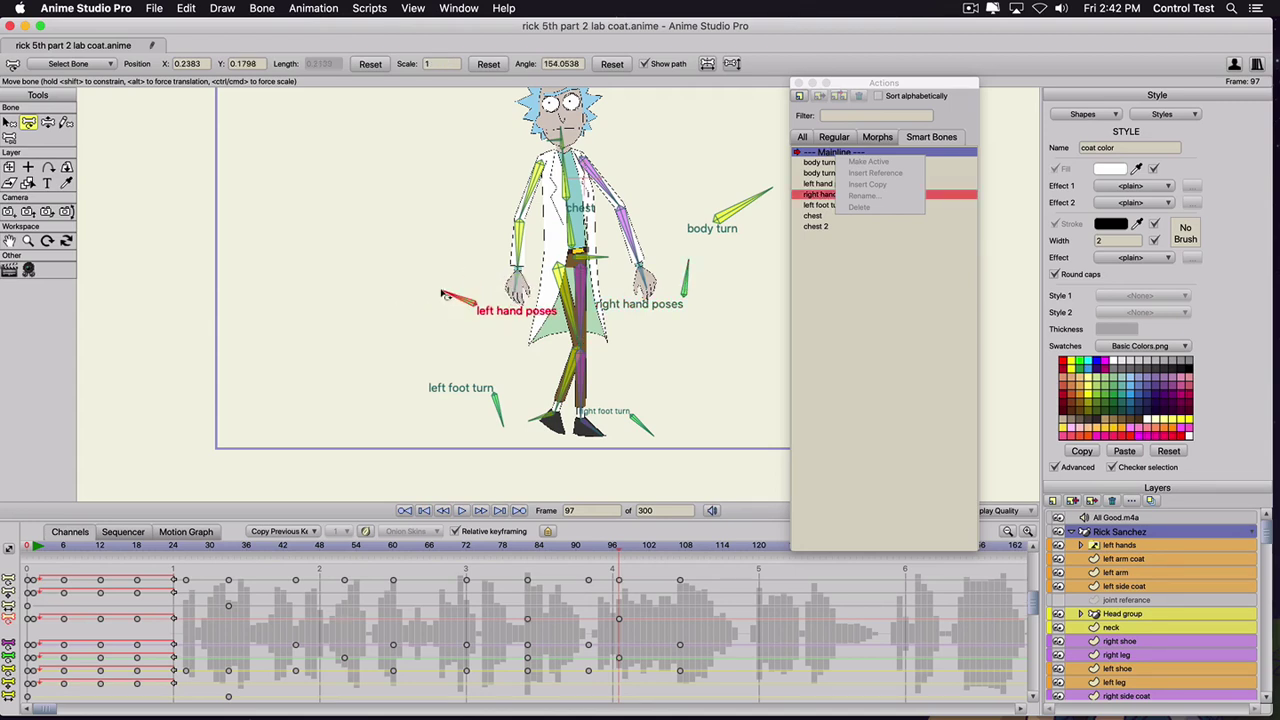
left_click(596, 550)
key("space")
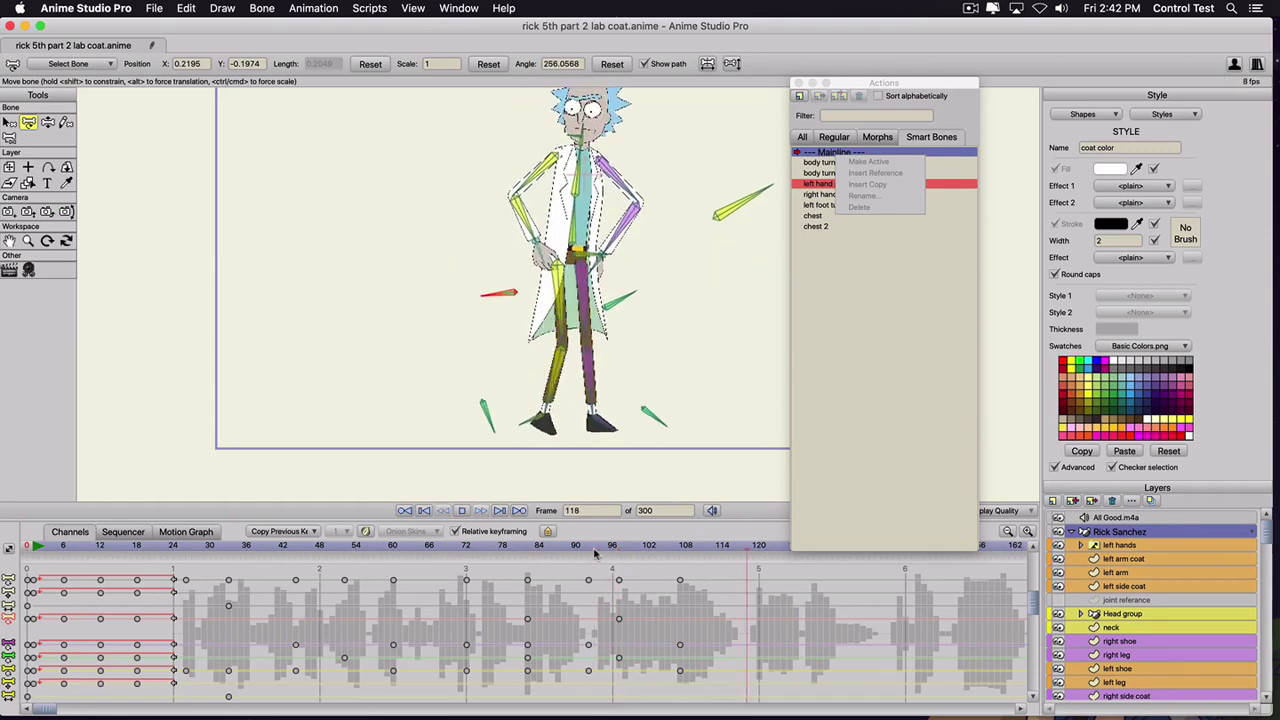
key("space")
- Key the current poses of the chest bone and both forearm bones at frame 119
left_click_drag(596, 550, 751, 598)
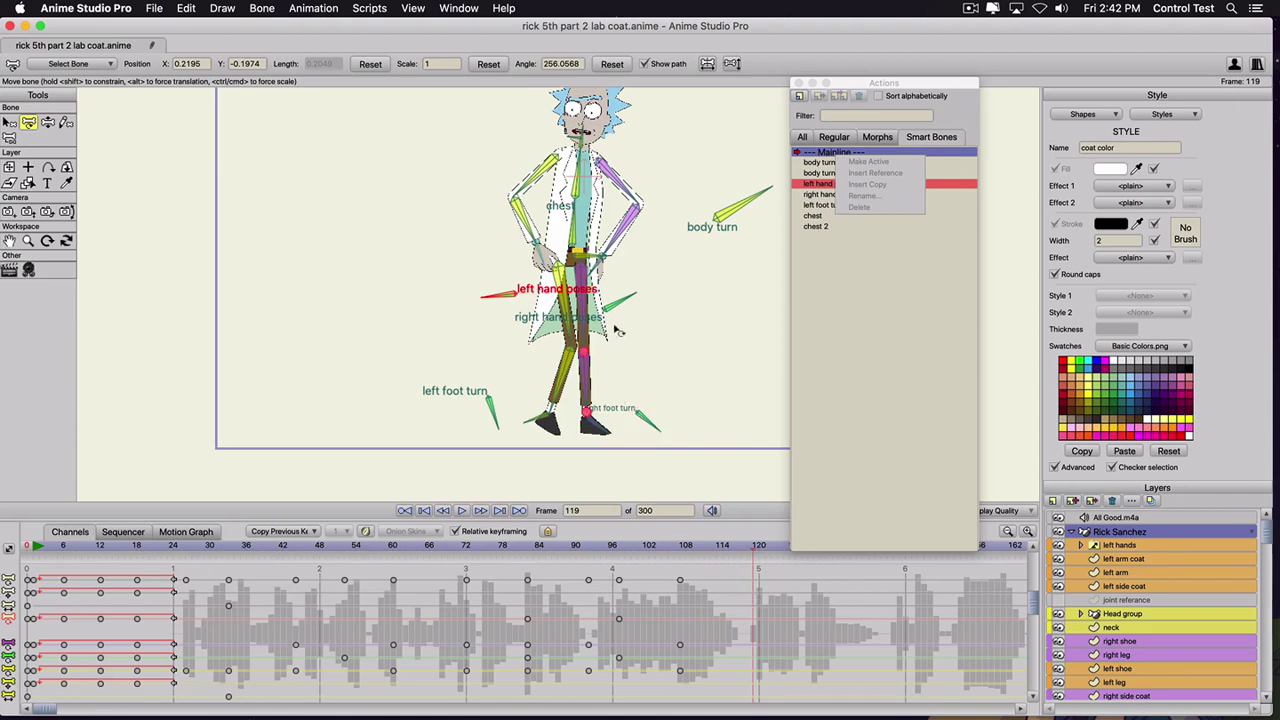
left_click(606, 252)
key("z")
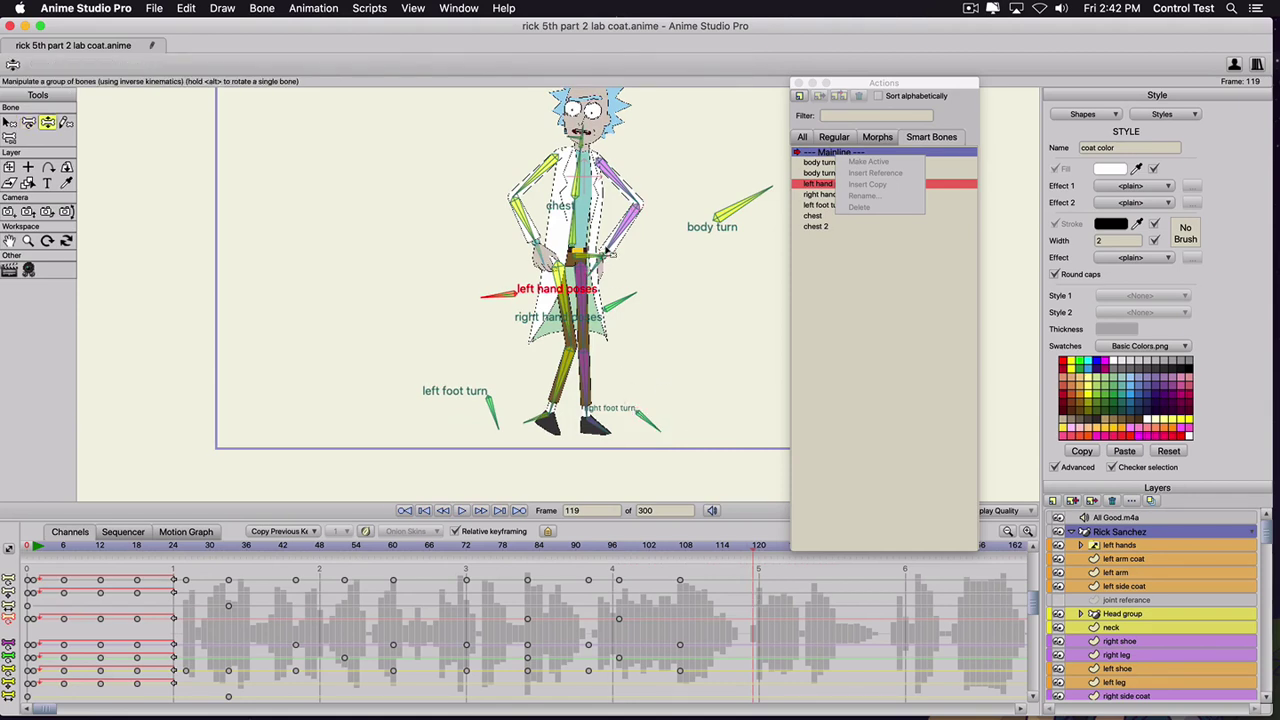
left_click(577, 189)
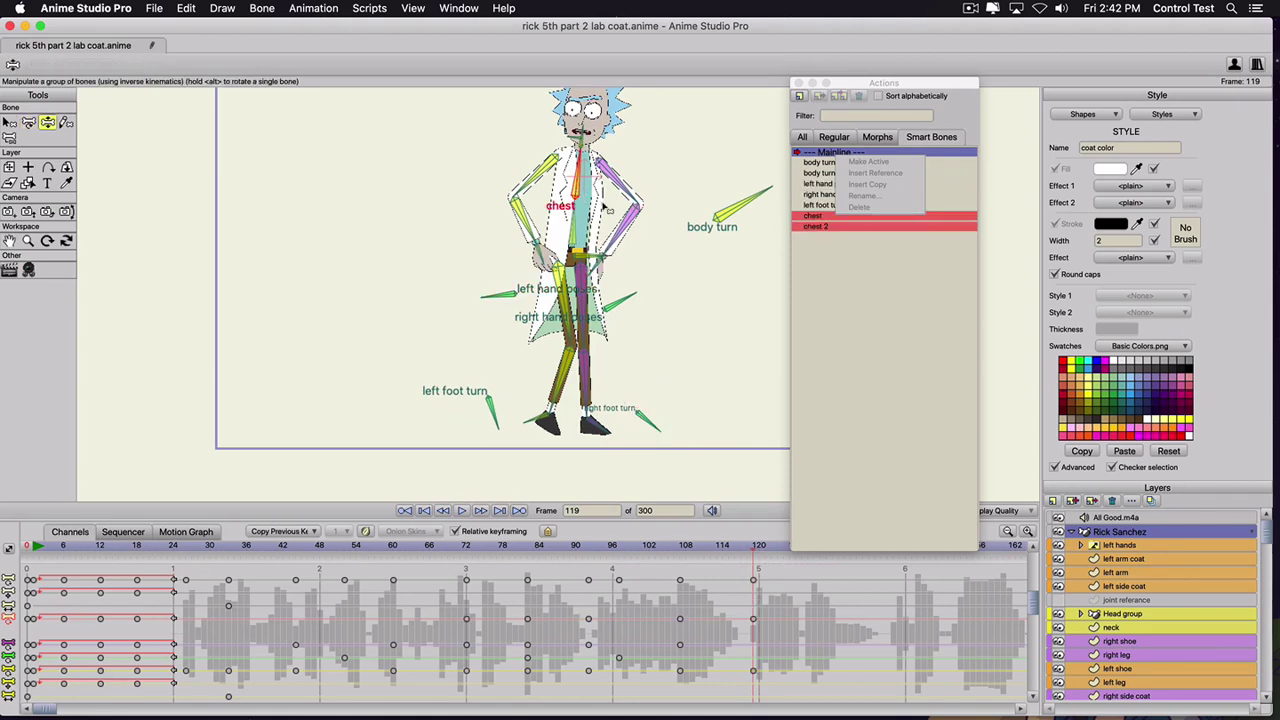
left_click(628, 233)
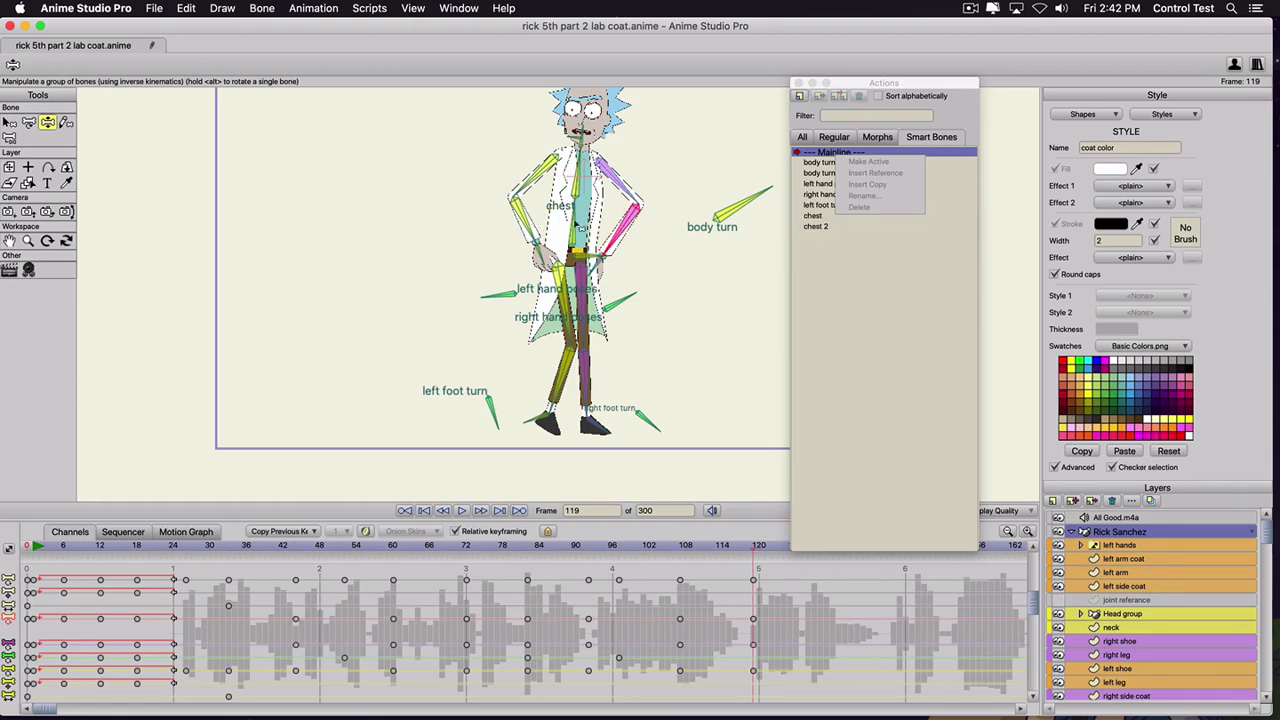
left_click(530, 222)
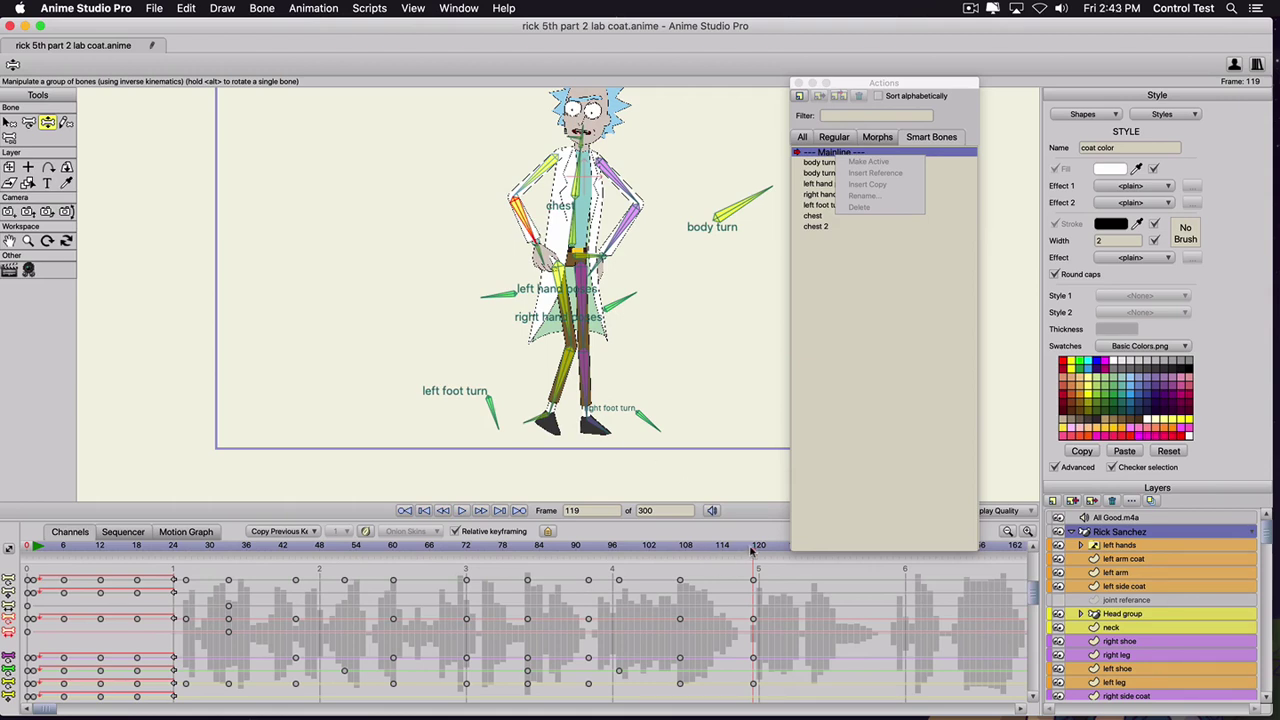
- At frame 130, raise the bent right arm, straighten the chest, and lower the left arm to Rick's side
left_click_drag(752, 551, 820, 560)
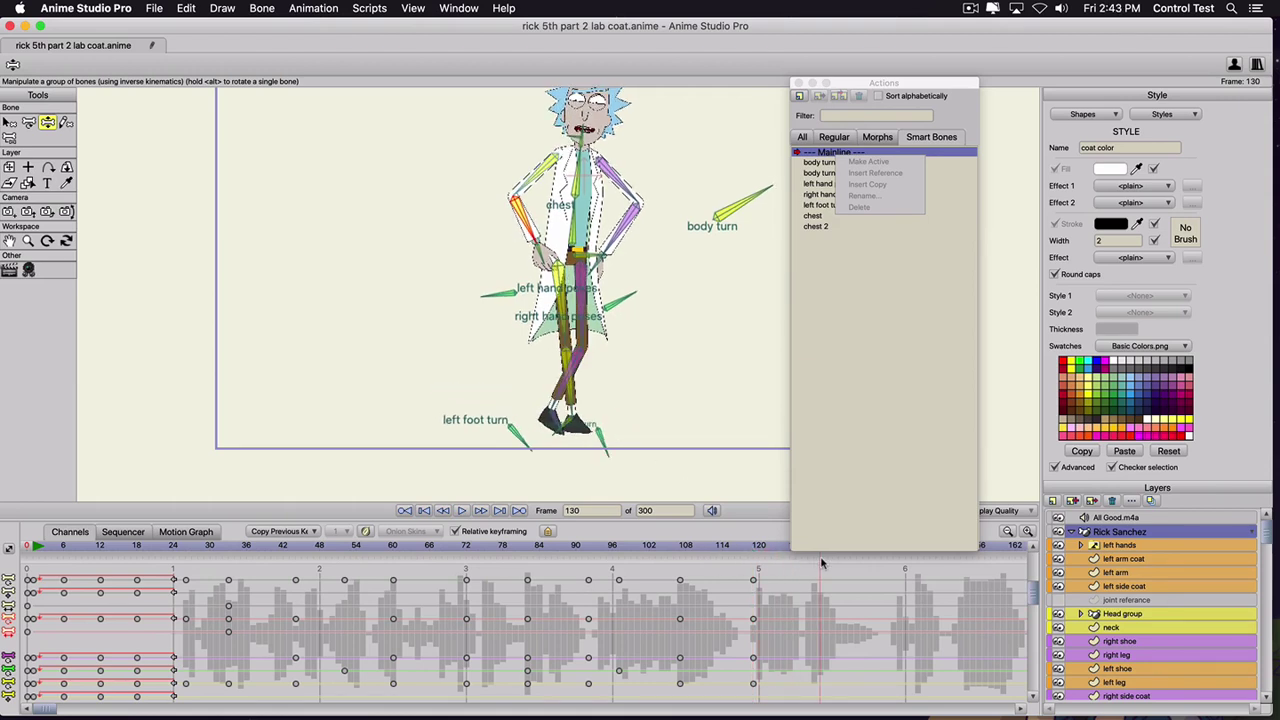
left_click_drag(628, 236, 680, 140)
left_click_drag(580, 190, 570, 166)
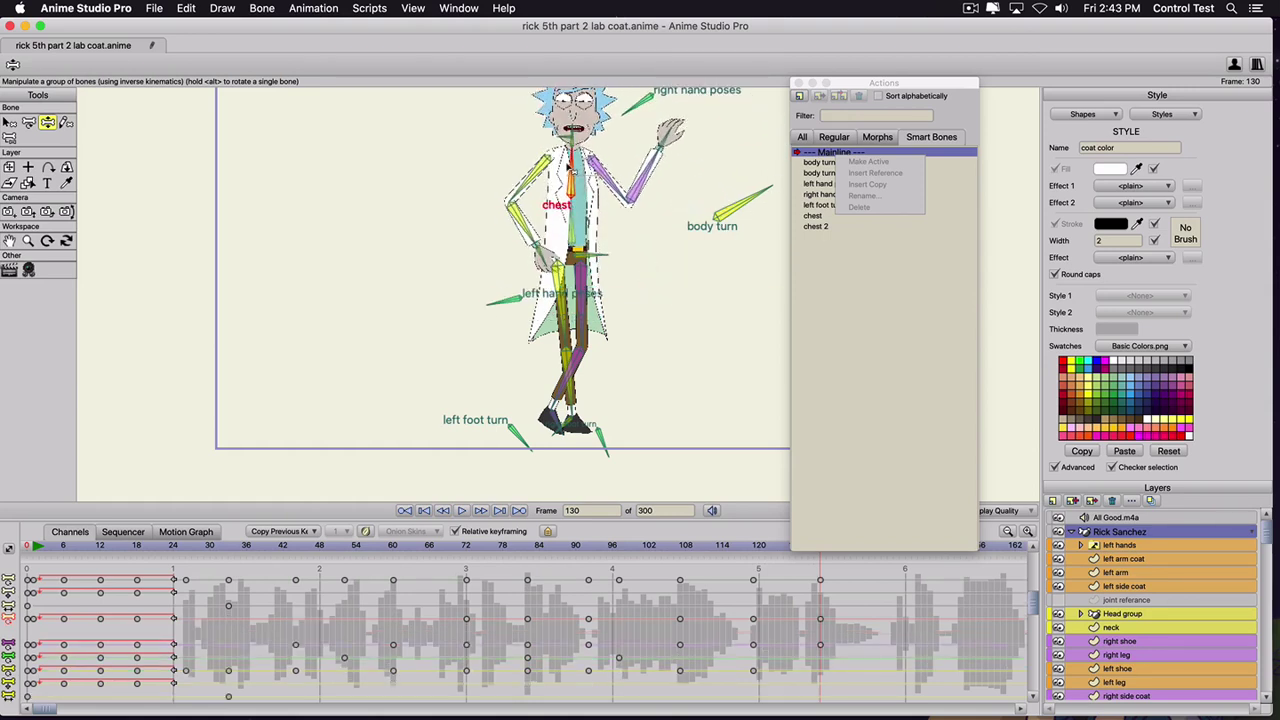
left_click_drag(537, 218, 530, 266)
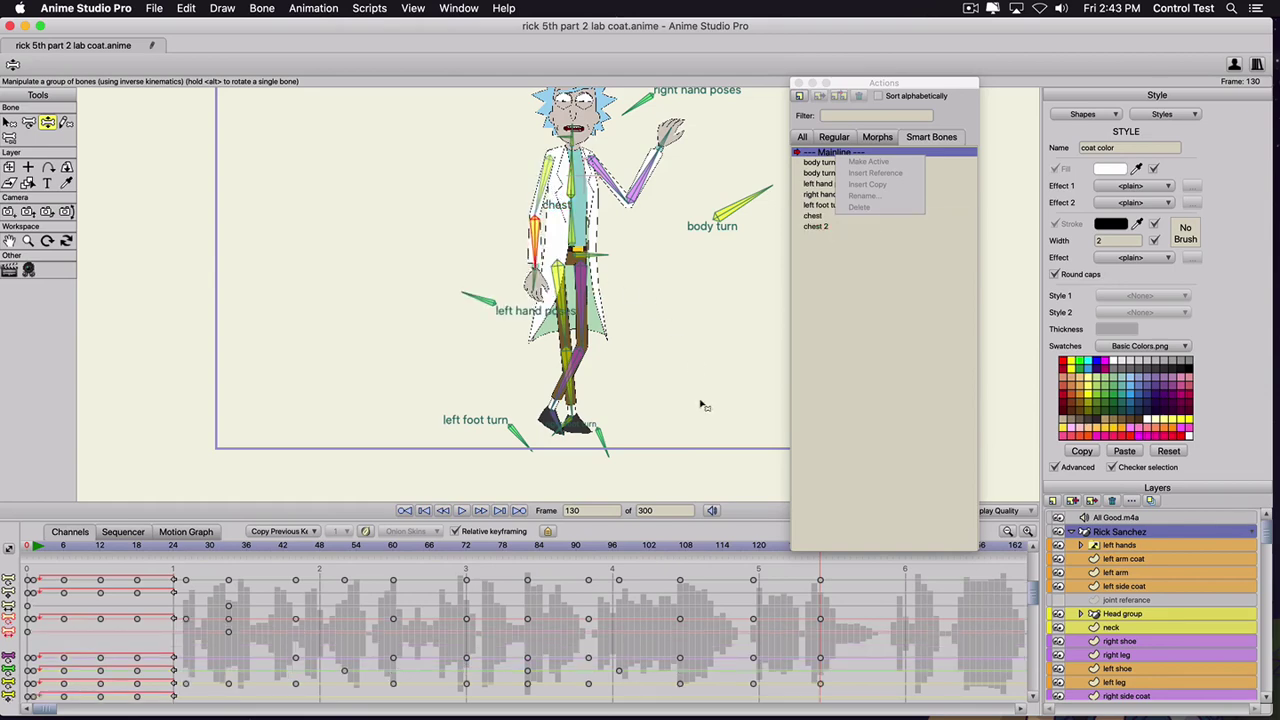
- At frame 127, rotate the right hand poses bone to an angle of about 116° and play back the gestures
left_click_drag(730, 548, 802, 545)
key("t")
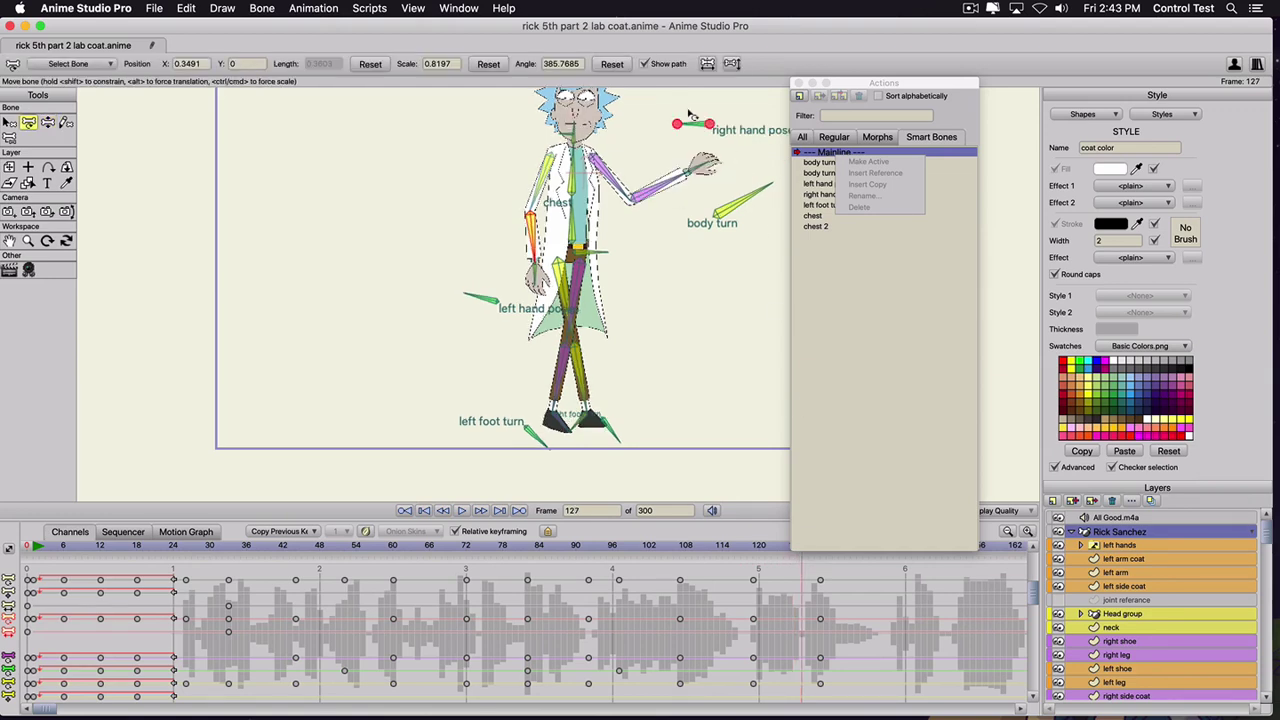
left_click_drag(690, 117, 697, 112)
left_click(704, 162)
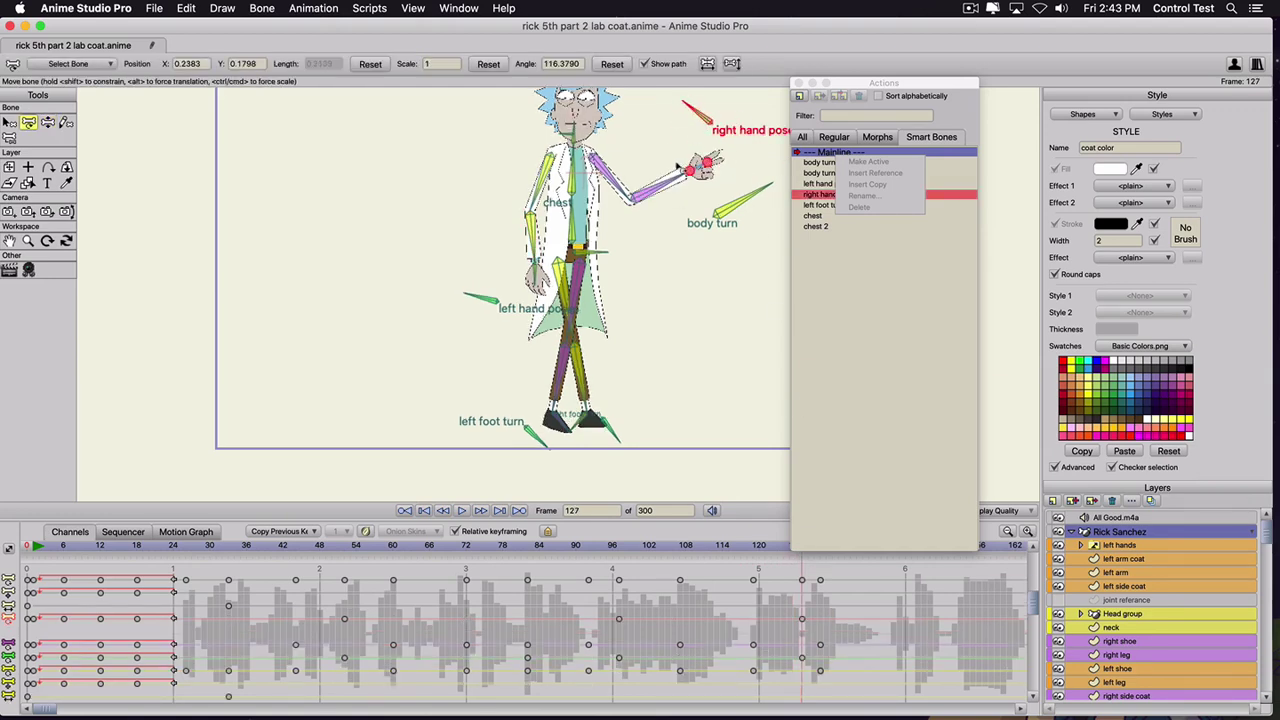
left_click(698, 113)
left_click_drag(851, 85, 866, 82)
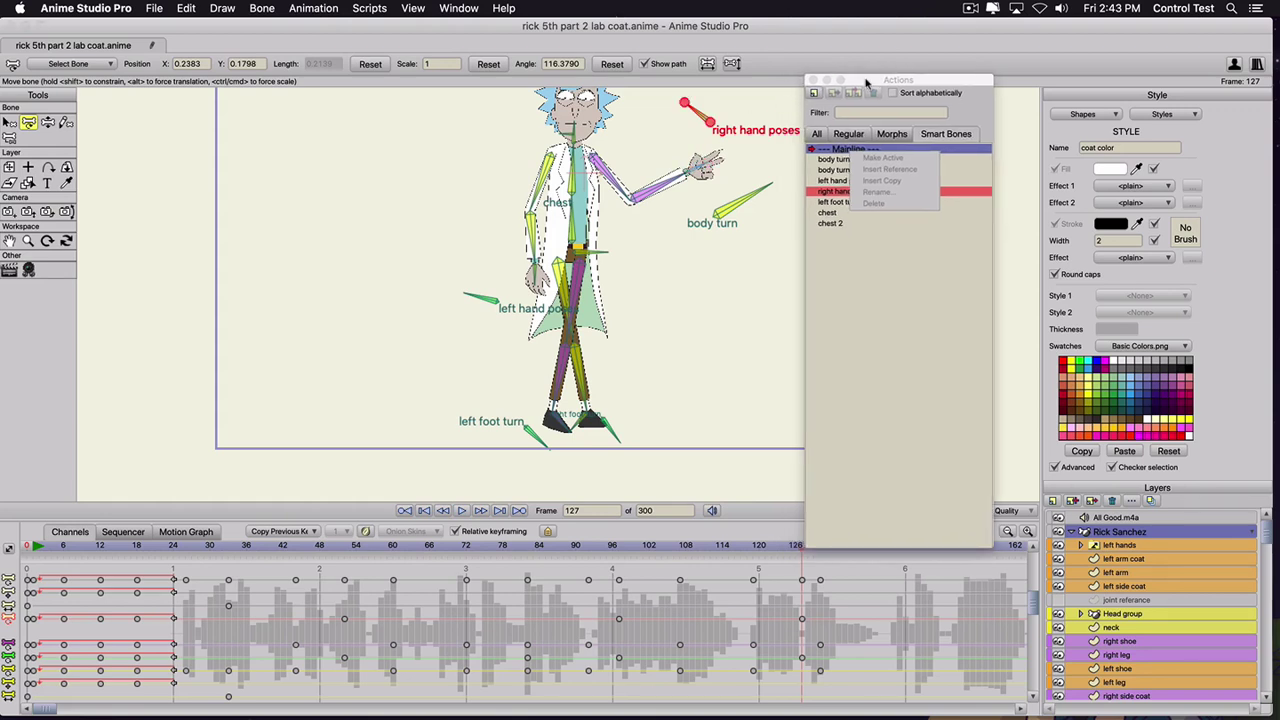
left_click(754, 546)
left_click(253, 547)
key("space")
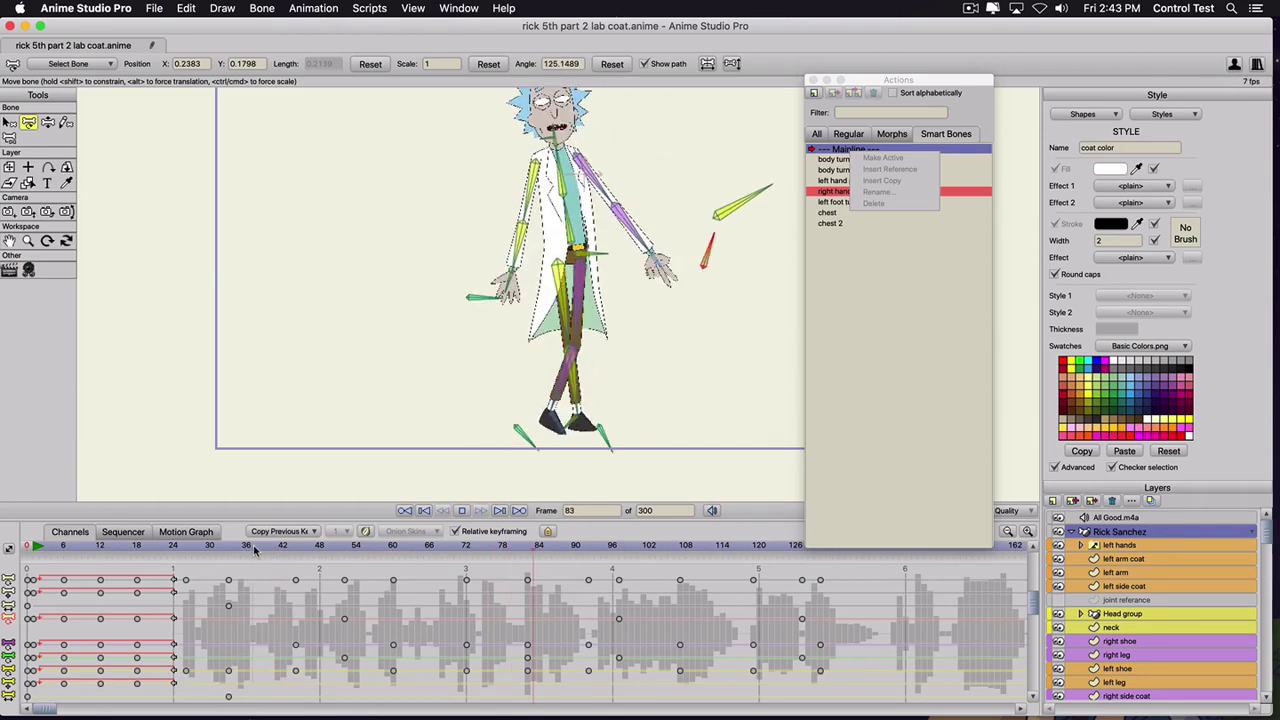
key("space")
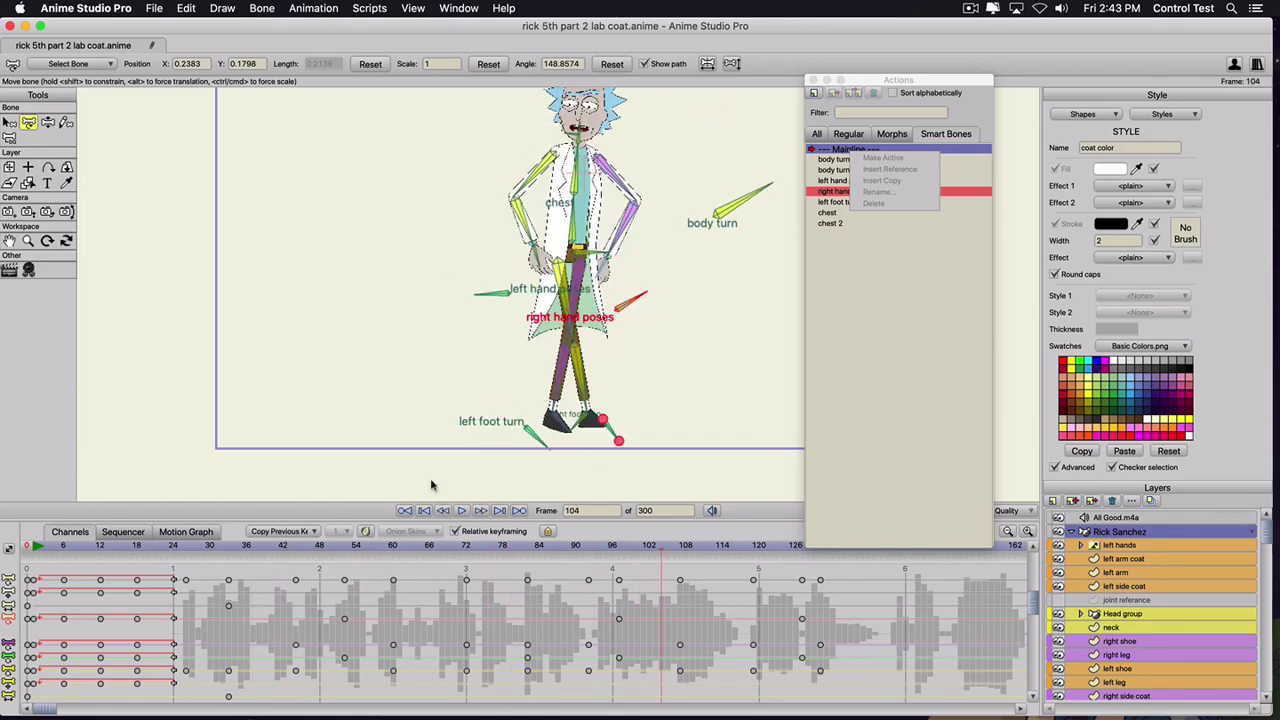
- Set the selected bones' hand pose keyframes from frame 52 to frame 127 to Step interpolation, and play back the animation
left_click(517, 265)
left_click(423, 453)
mouse_move(358, 549)
left_mouse_down()
mouse_move(506, 546)
mouse_move(338, 547)
left_mouse_up()
left_click_drag(289, 662, 810, 662)
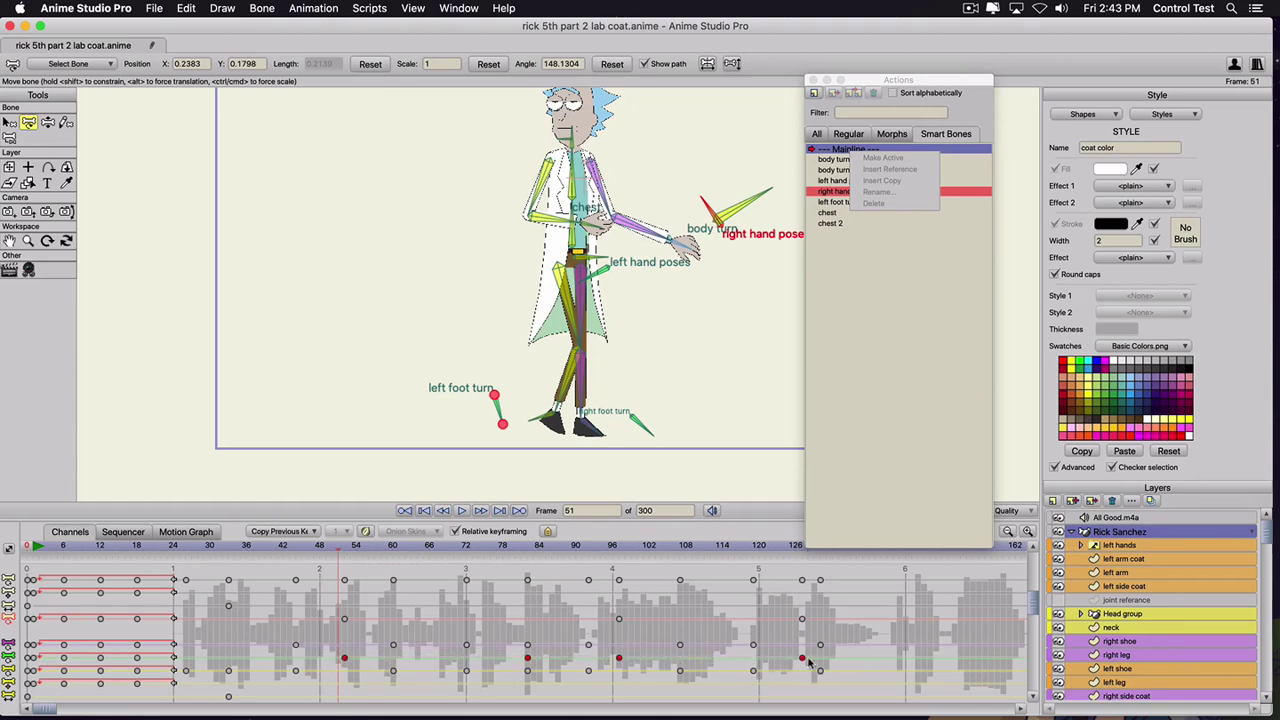
right_click(803, 660)
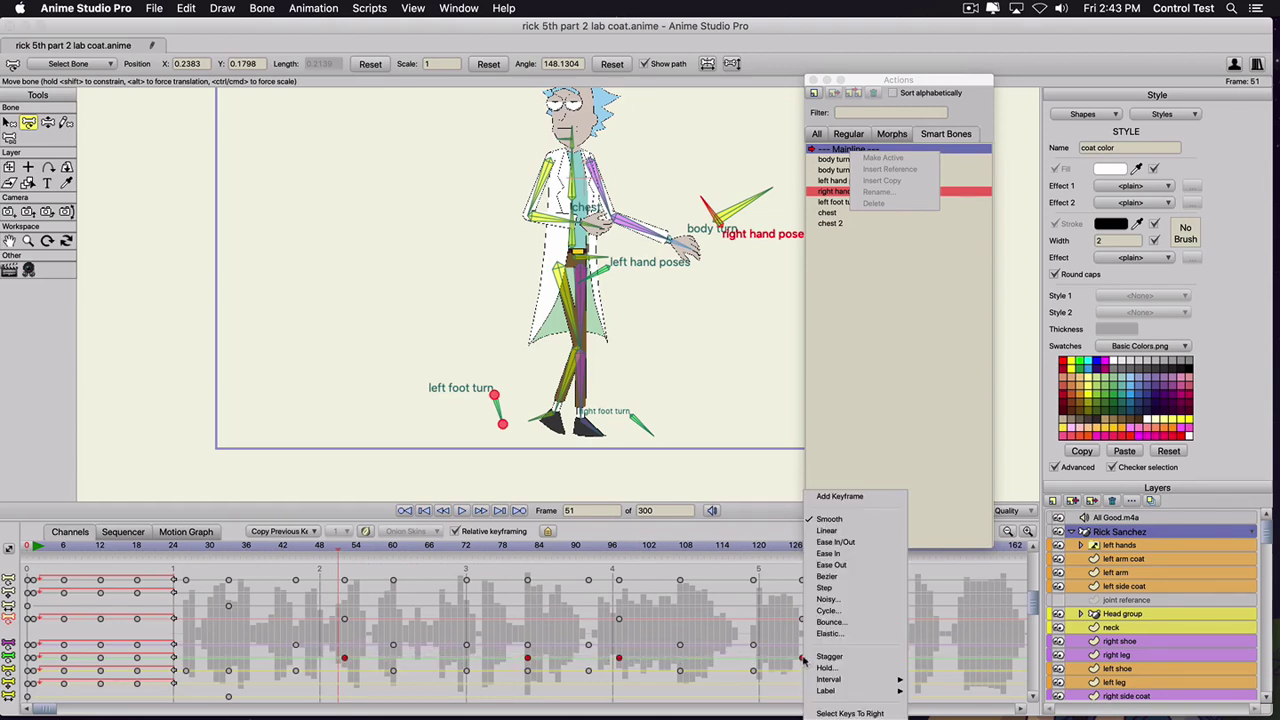
left_click(824, 594)
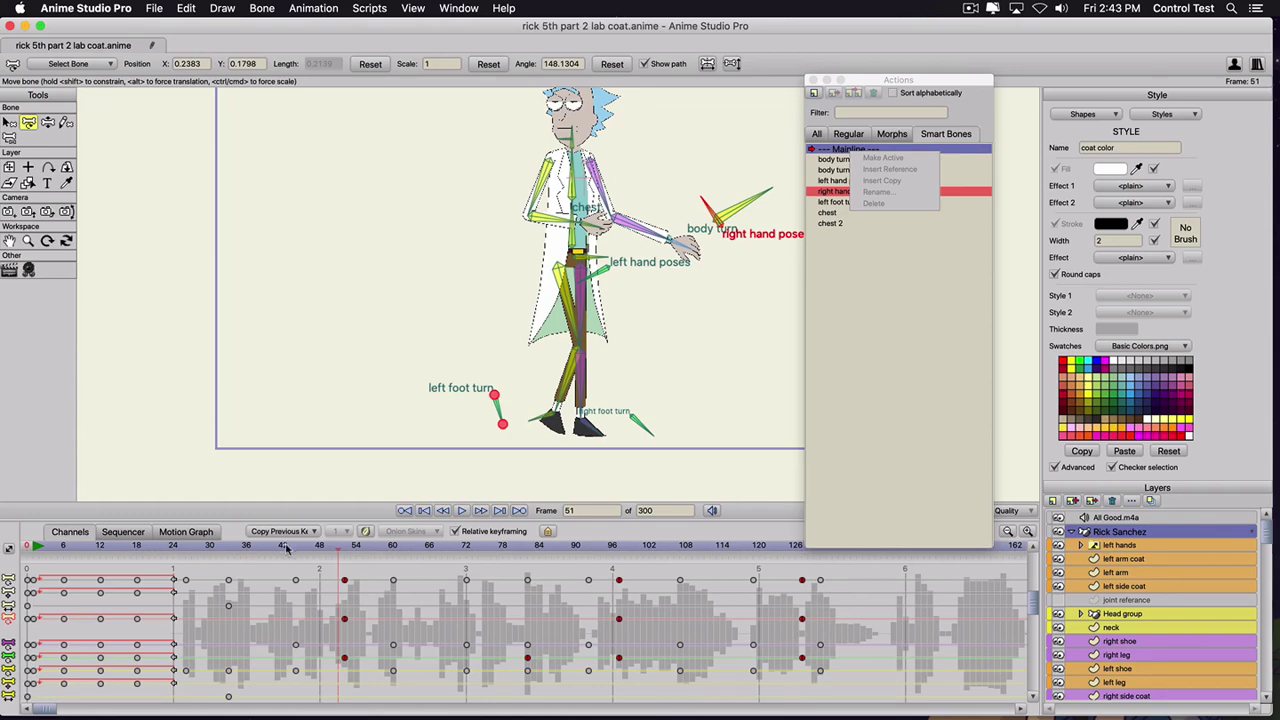
key("space")
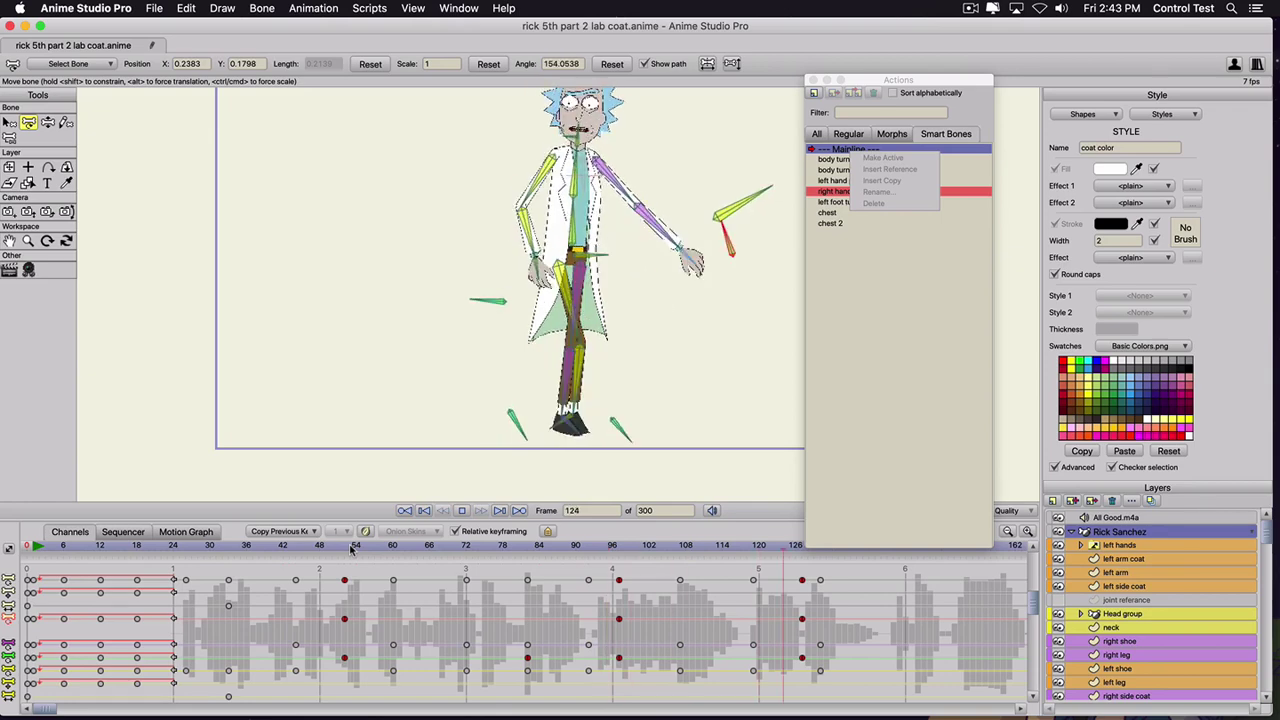
key("space")
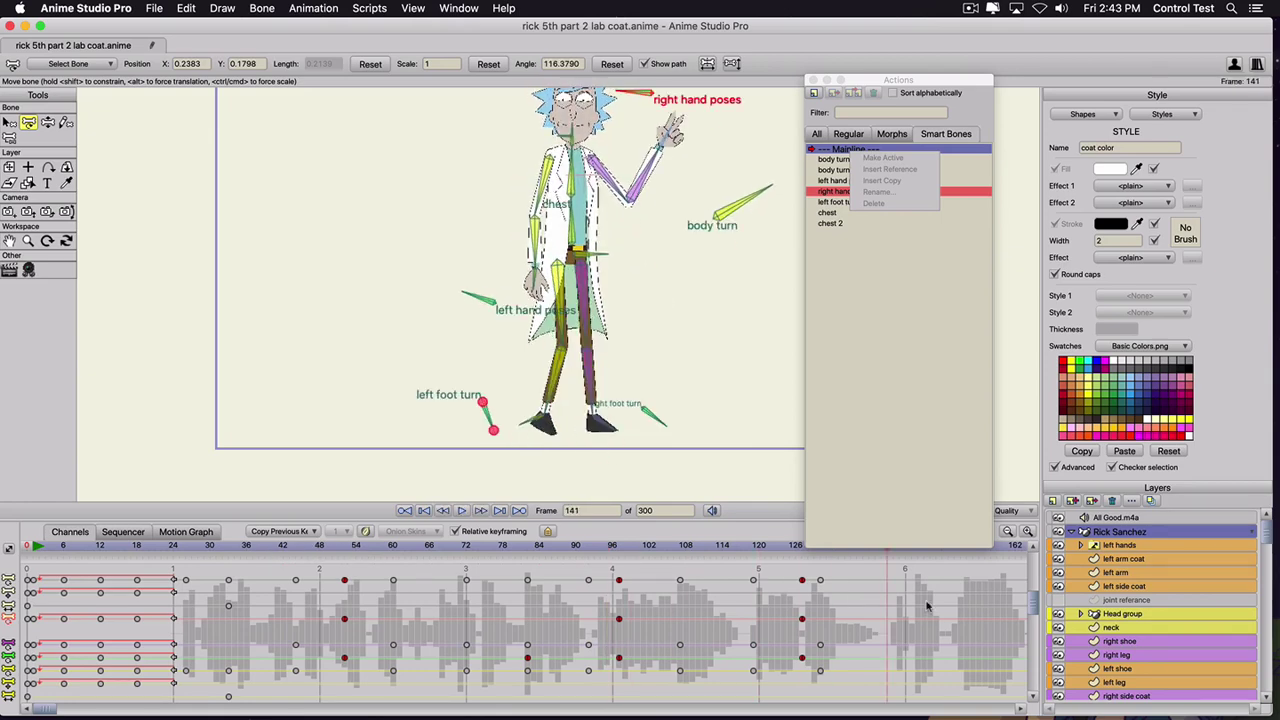
- Select the left hand poses bone and play back the gestures from frame 32 to check the hand poses
left_click(498, 312)
left_click(44, 546)
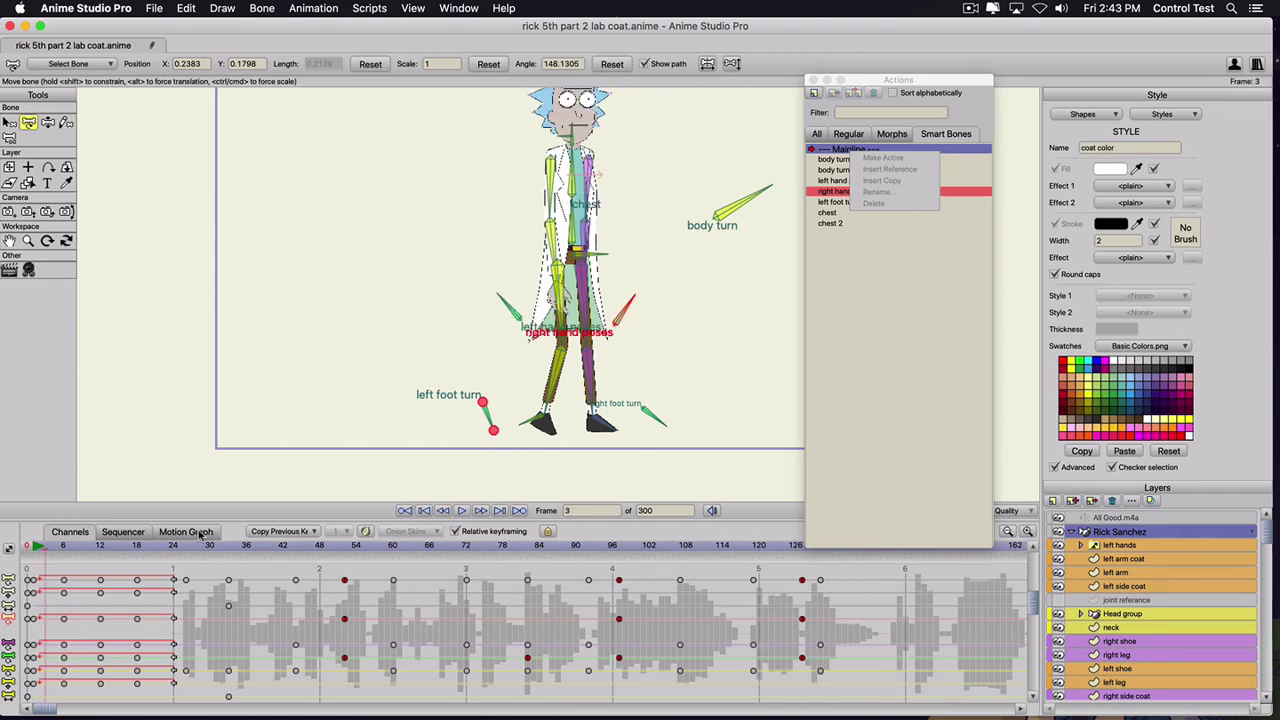
key("b")
left_click(508, 309)
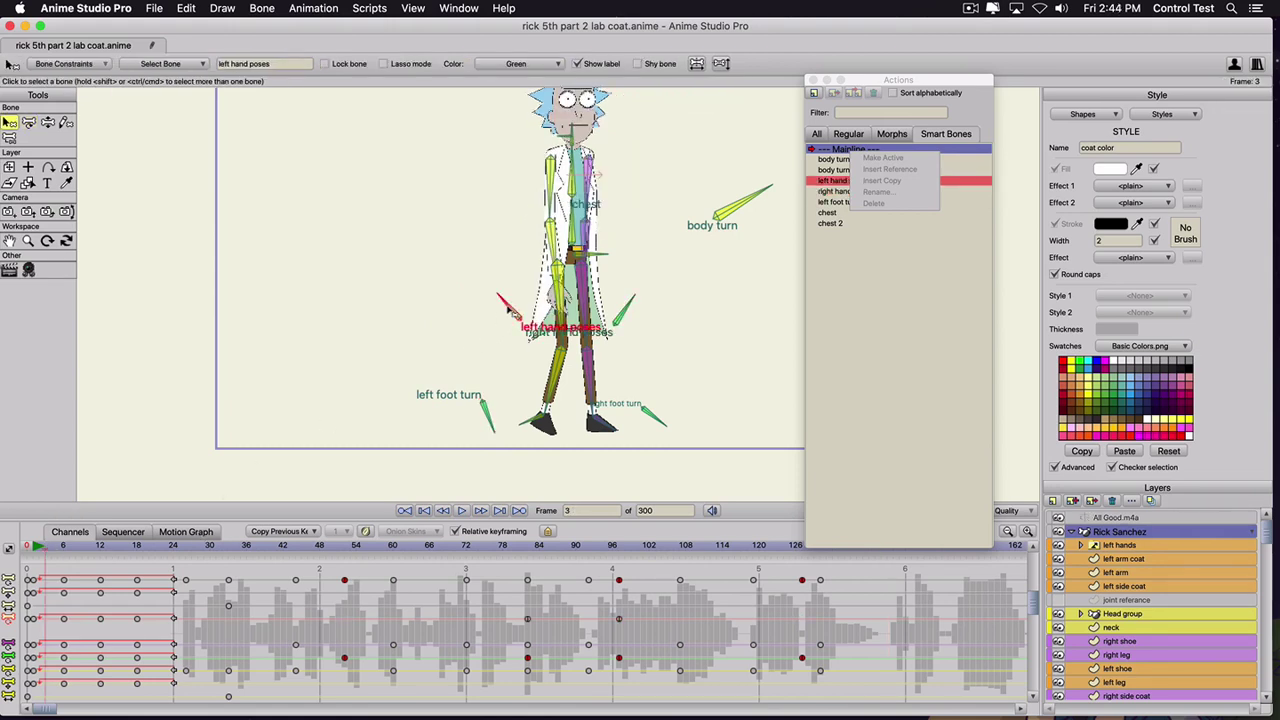
left_click(622, 309)
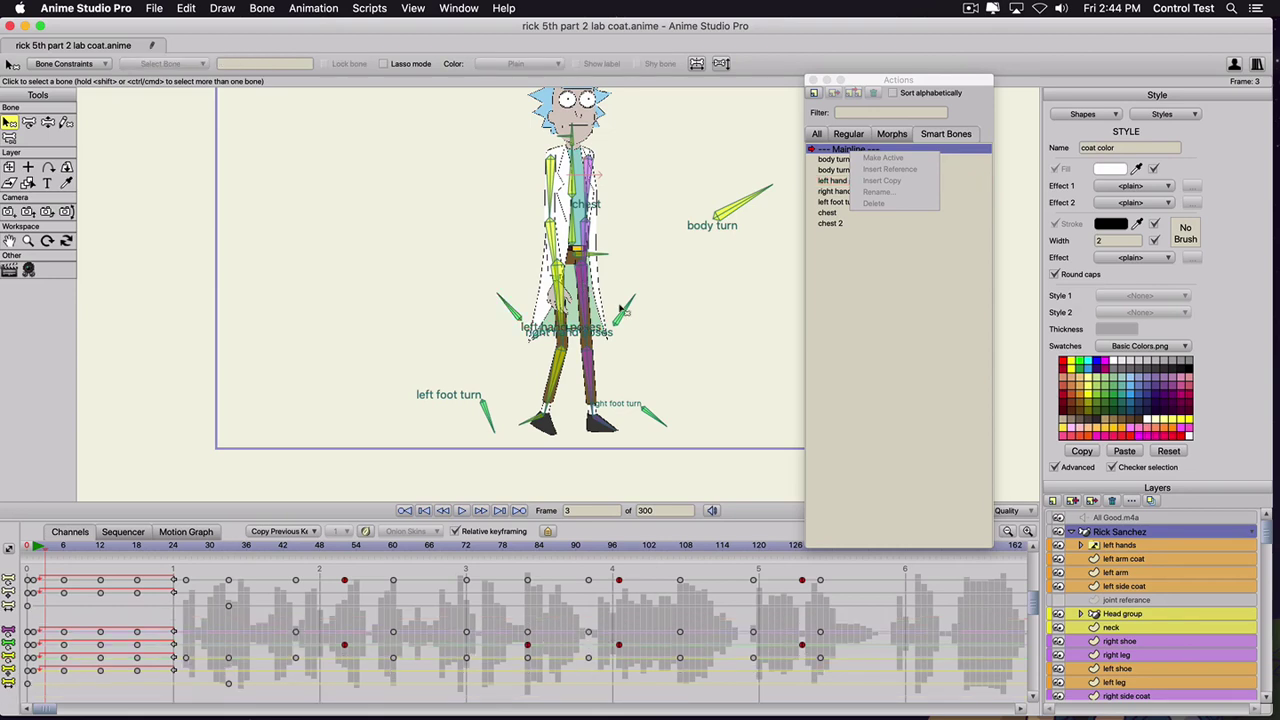
left_click(510, 310)
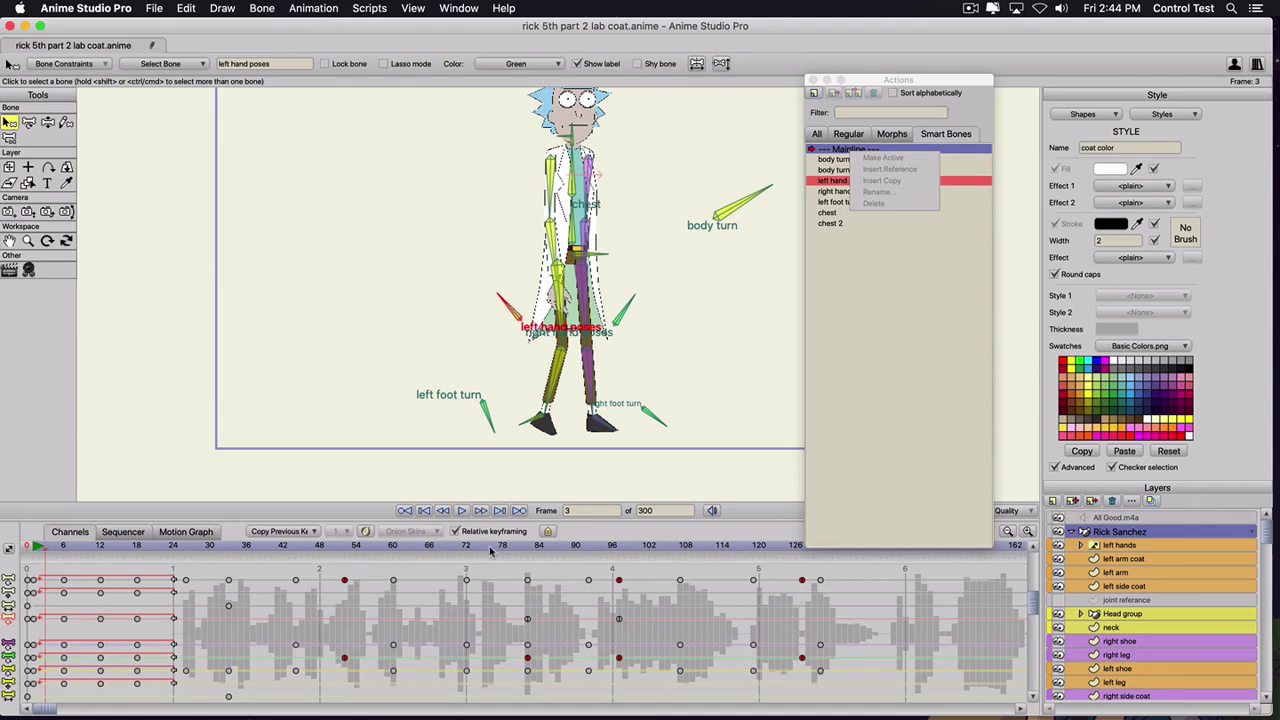
left_click_drag(490, 547, 220, 548)
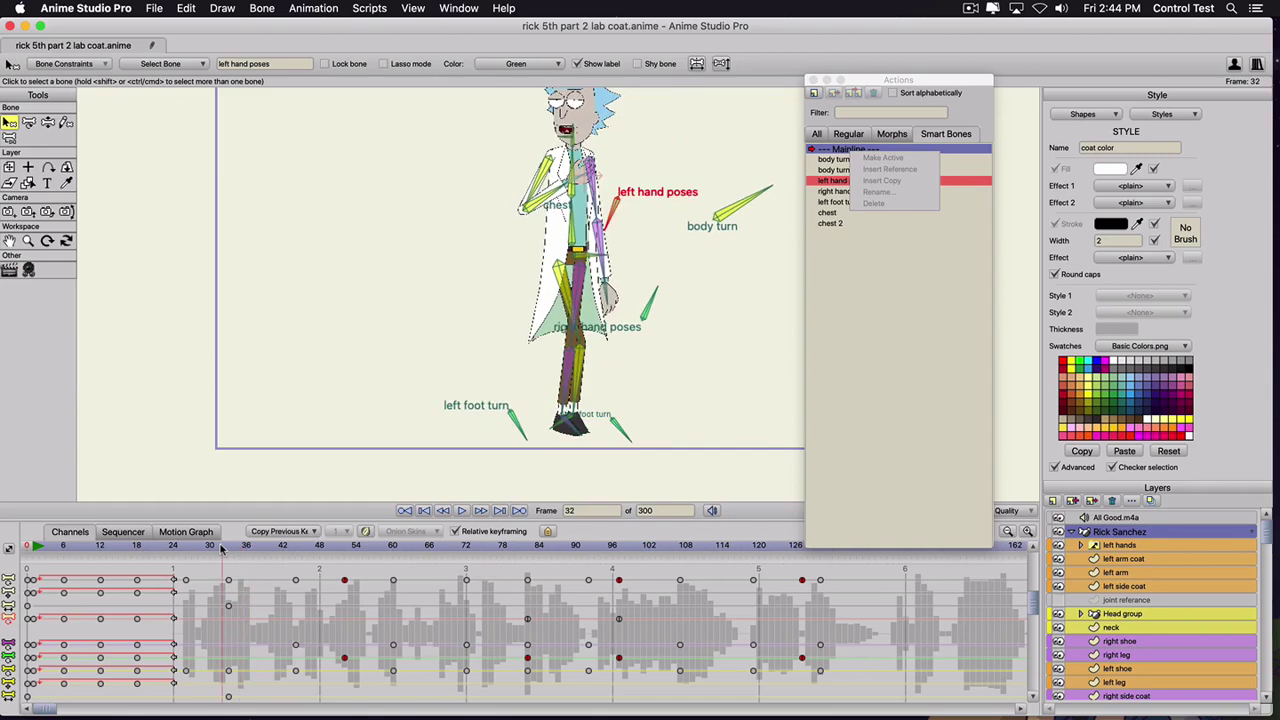
key("space")
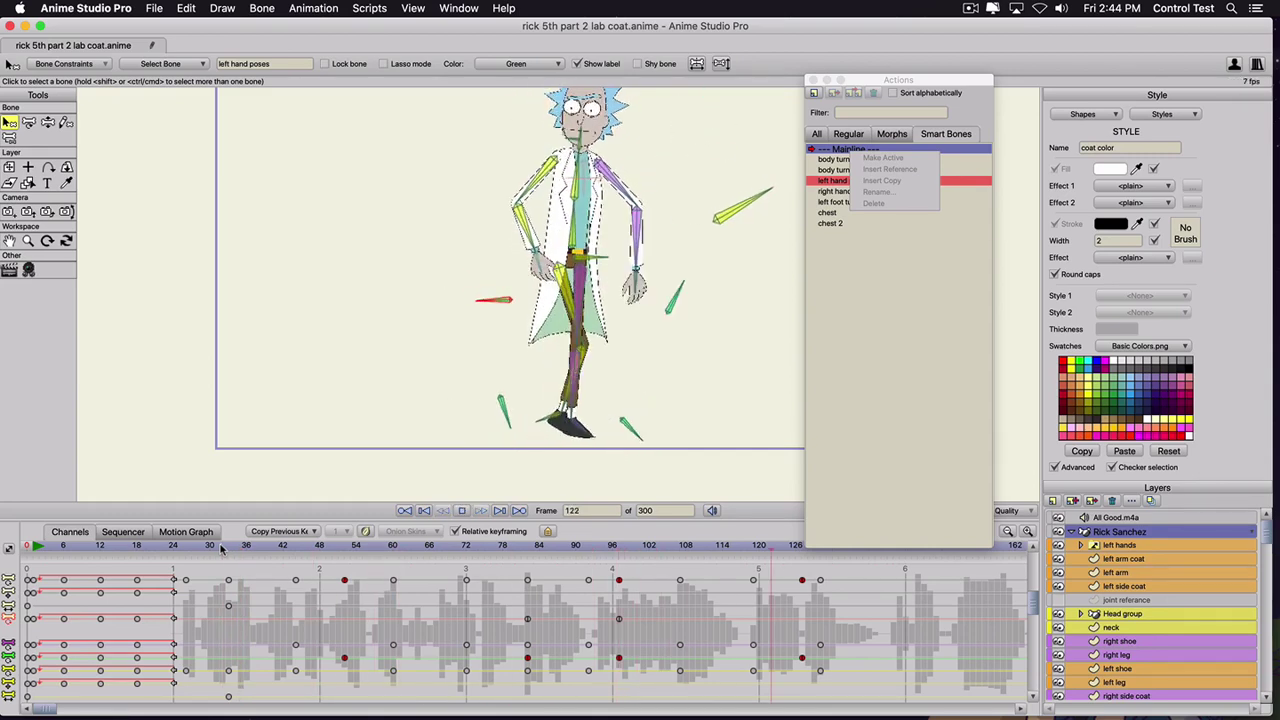
key("space")
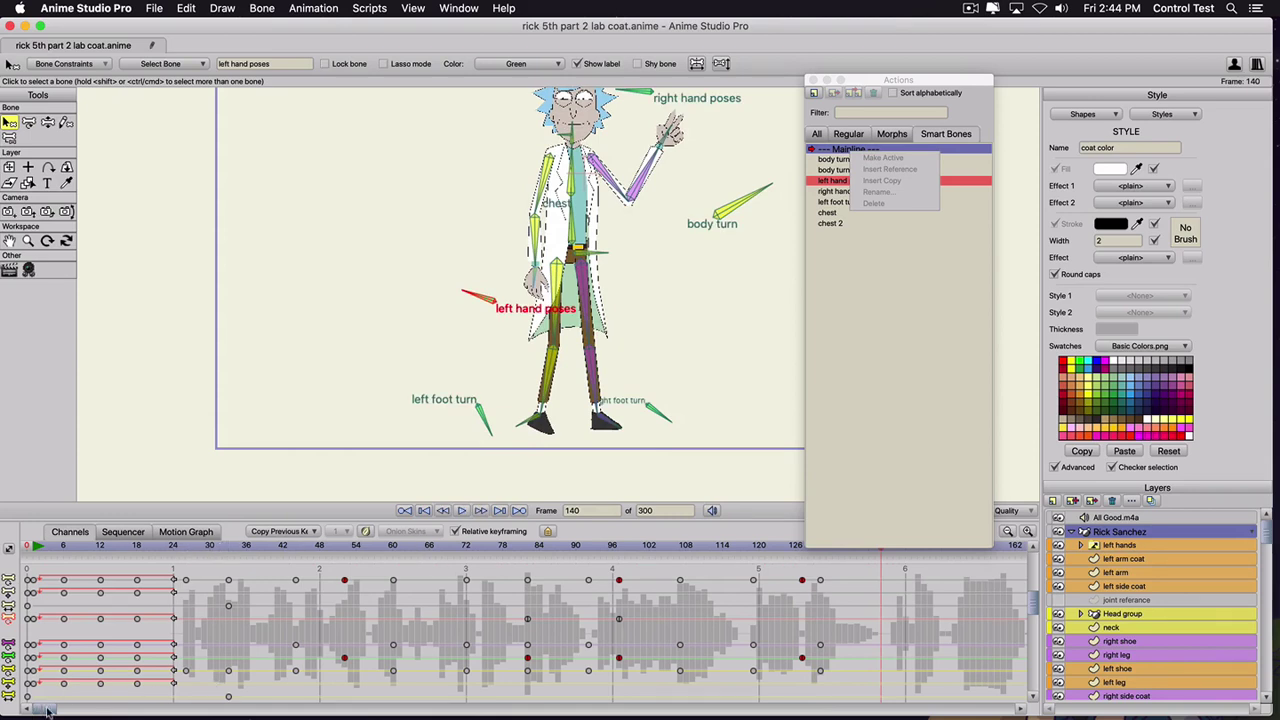
- Select all bones and key their current poses and the layer's transform at frame 134
left_click_drag(47, 710, 118, 710)
left_click(338, 550)
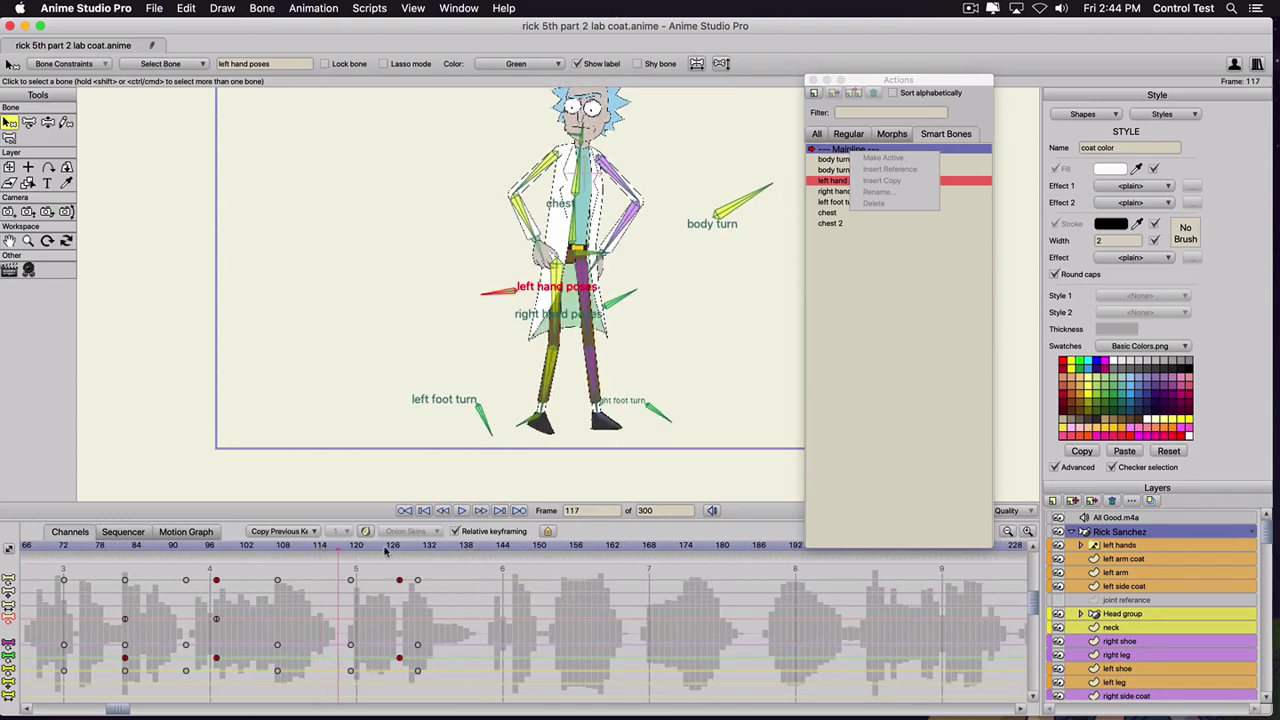
left_click_drag(386, 551, 442, 560)
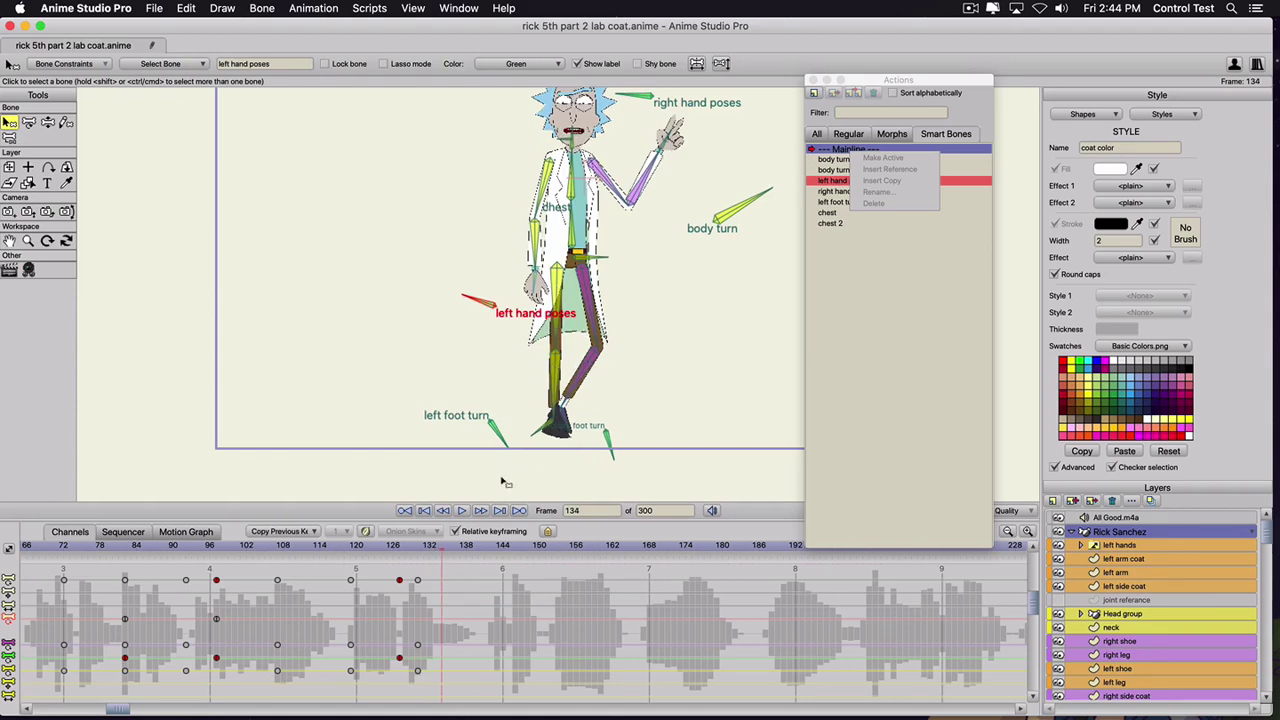
left_click_drag(432, 555, 443, 557)
key("super+a")
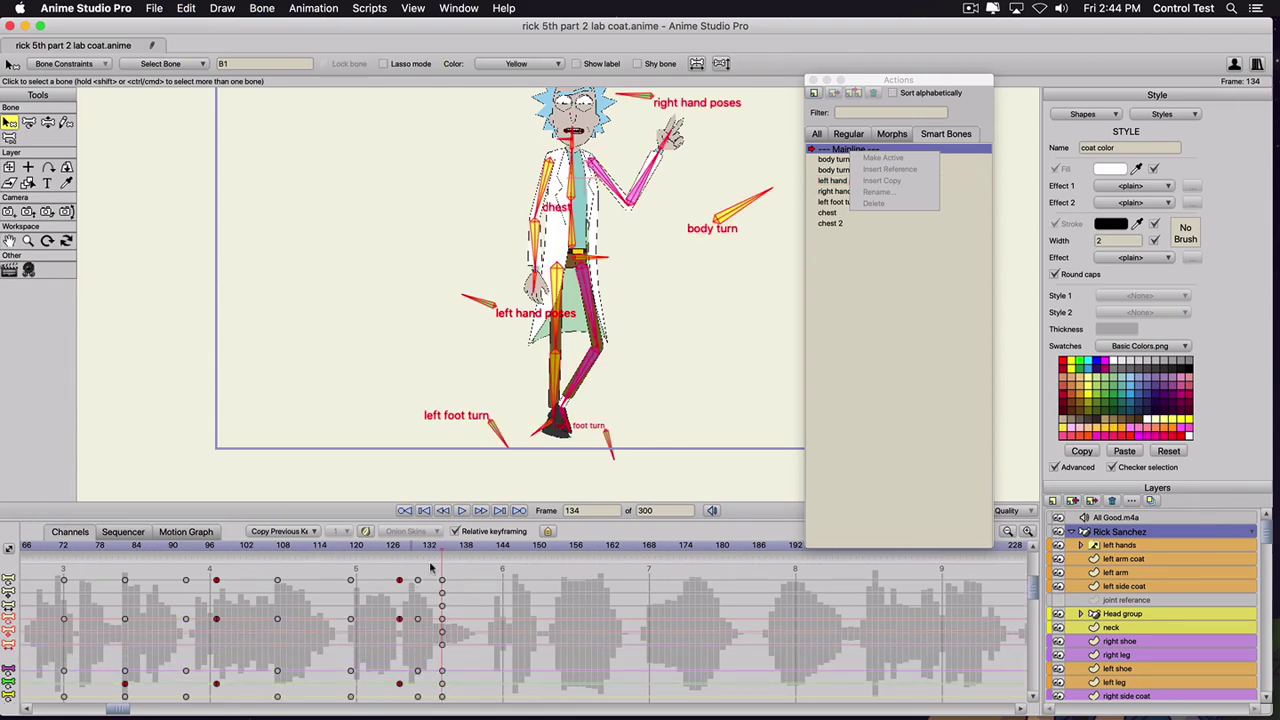
scroll(341, 570, "down", 1)
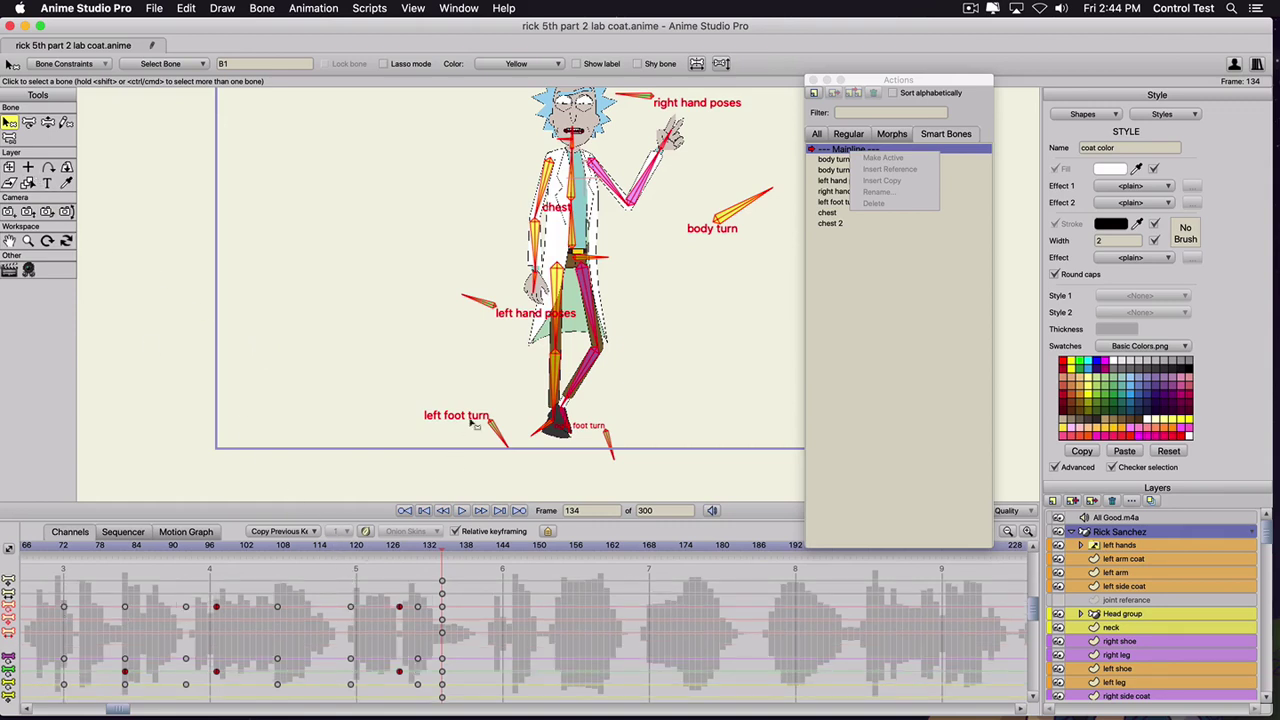
mouse_move(428, 544)
left_mouse_down()
mouse_move(540, 548)
mouse_move(444, 555)
left_mouse_up()
left_click(9, 168)
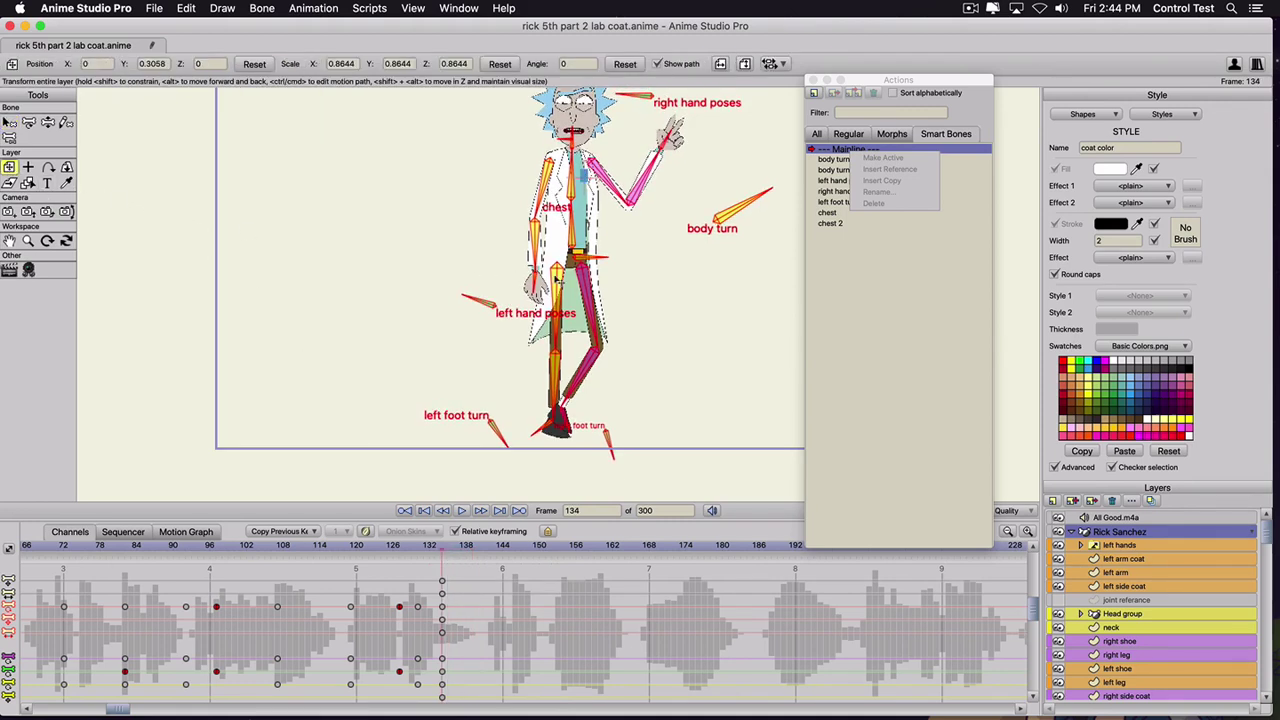
scroll(456, 660, "down", 3)
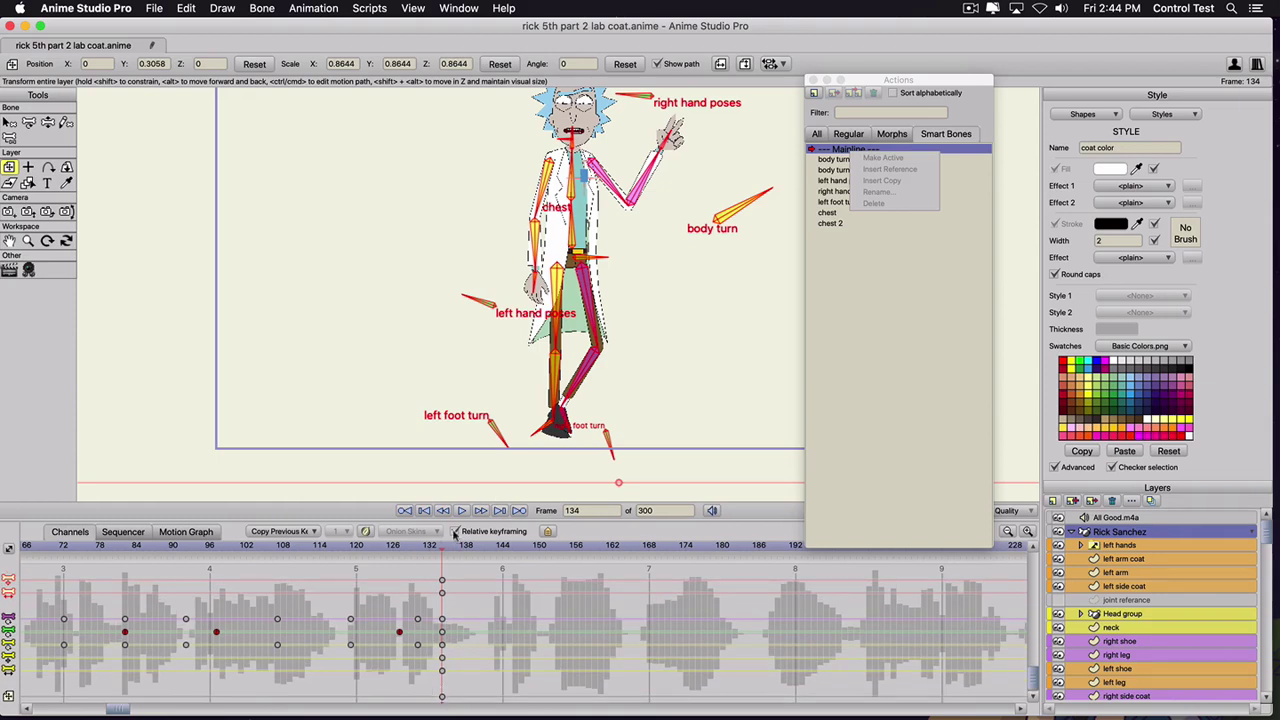
- At frame 141, straighten the right leg so Rick stands on both feet, and play back the stop of the walk
left_click_drag(450, 552, 486, 560)
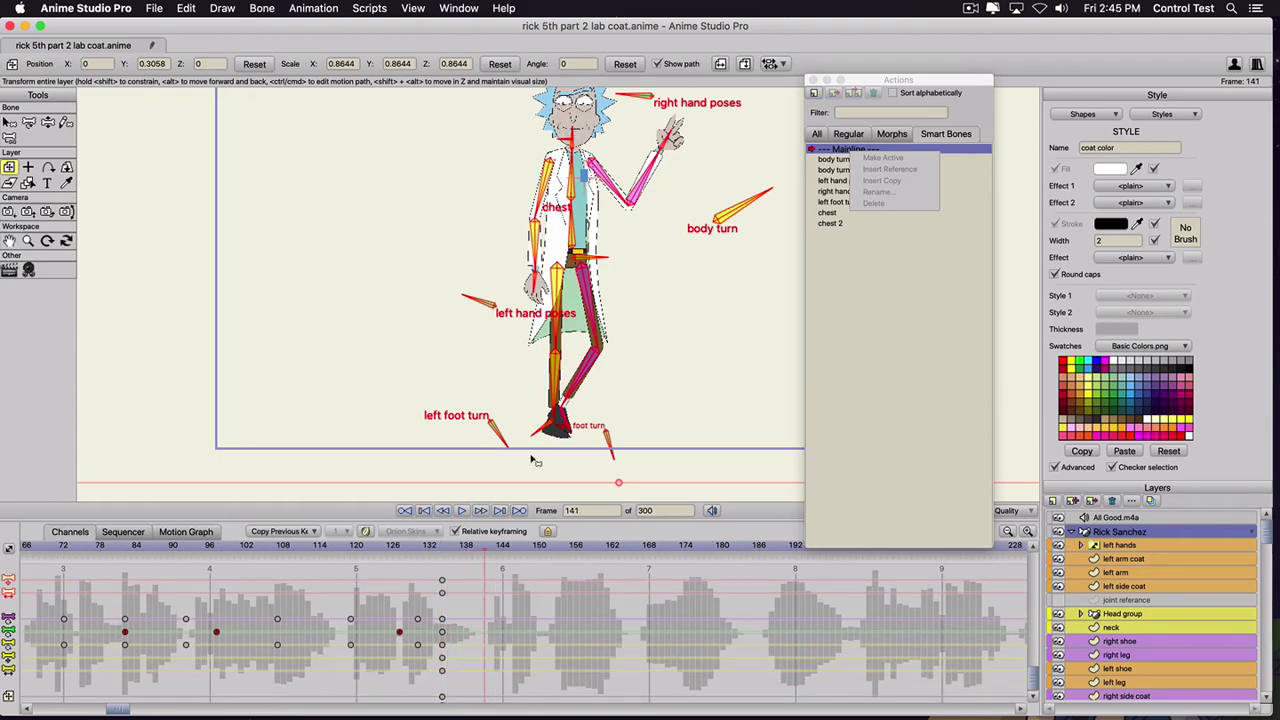
key("z")
left_click_drag(580, 365, 598, 411)
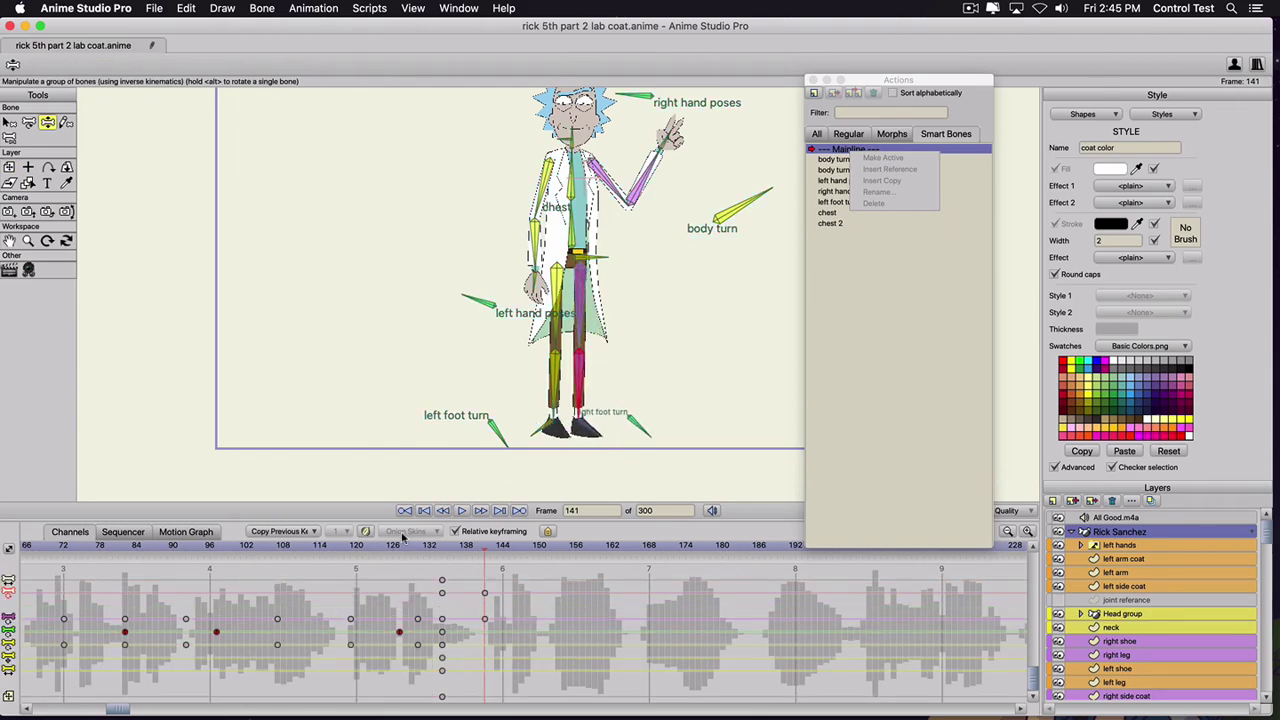
left_click(321, 547)
key("space")
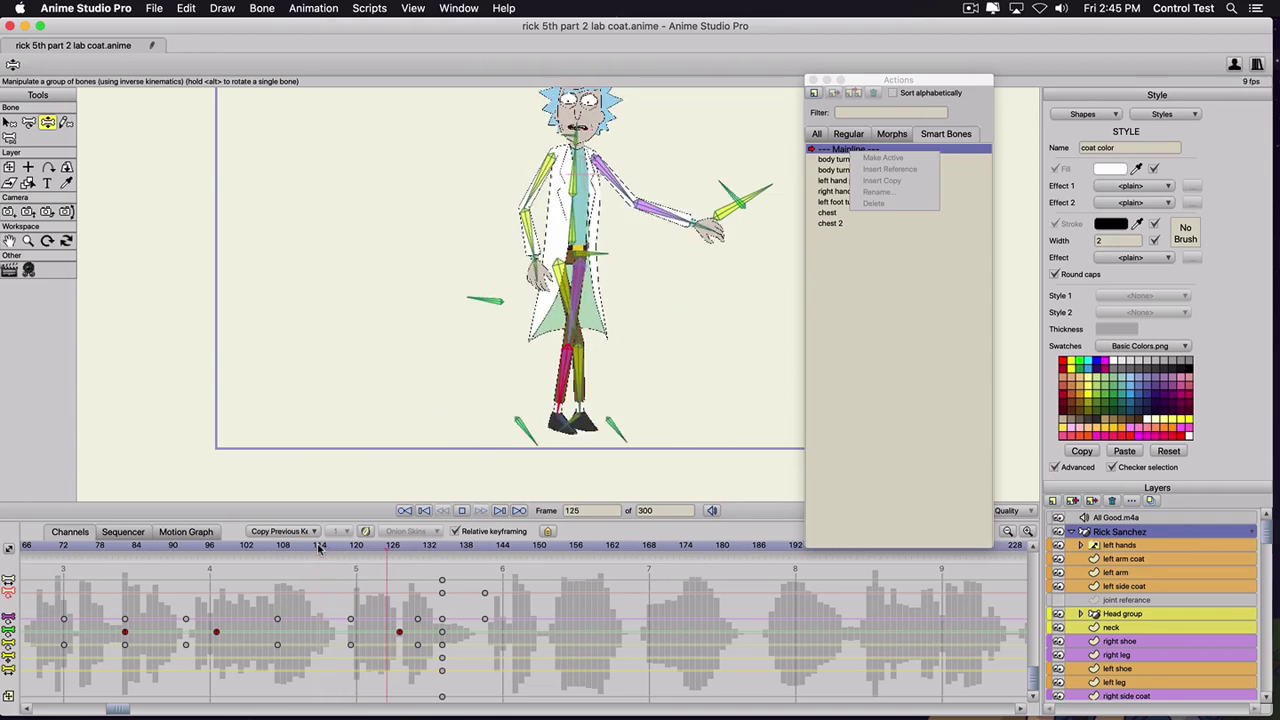
key("space")
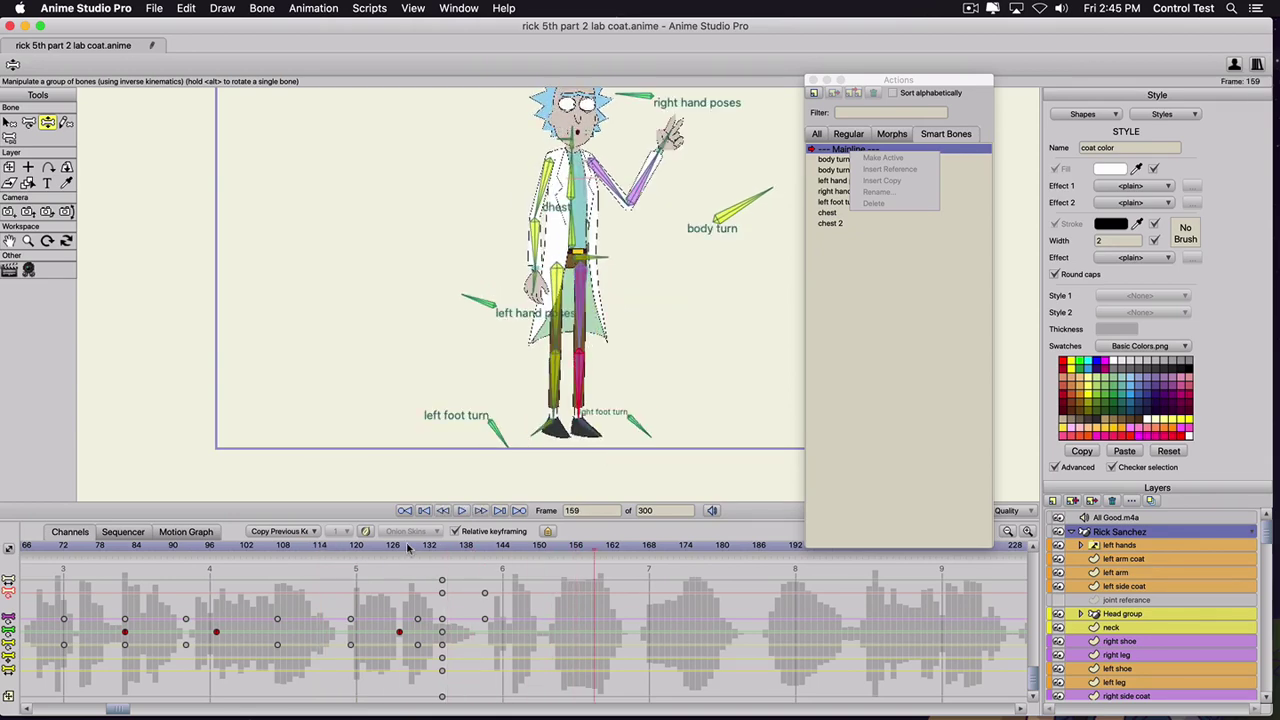
- Key the current poses of all bones at frame 149
left_click(409, 548)
left_click_drag(409, 548, 504, 570)
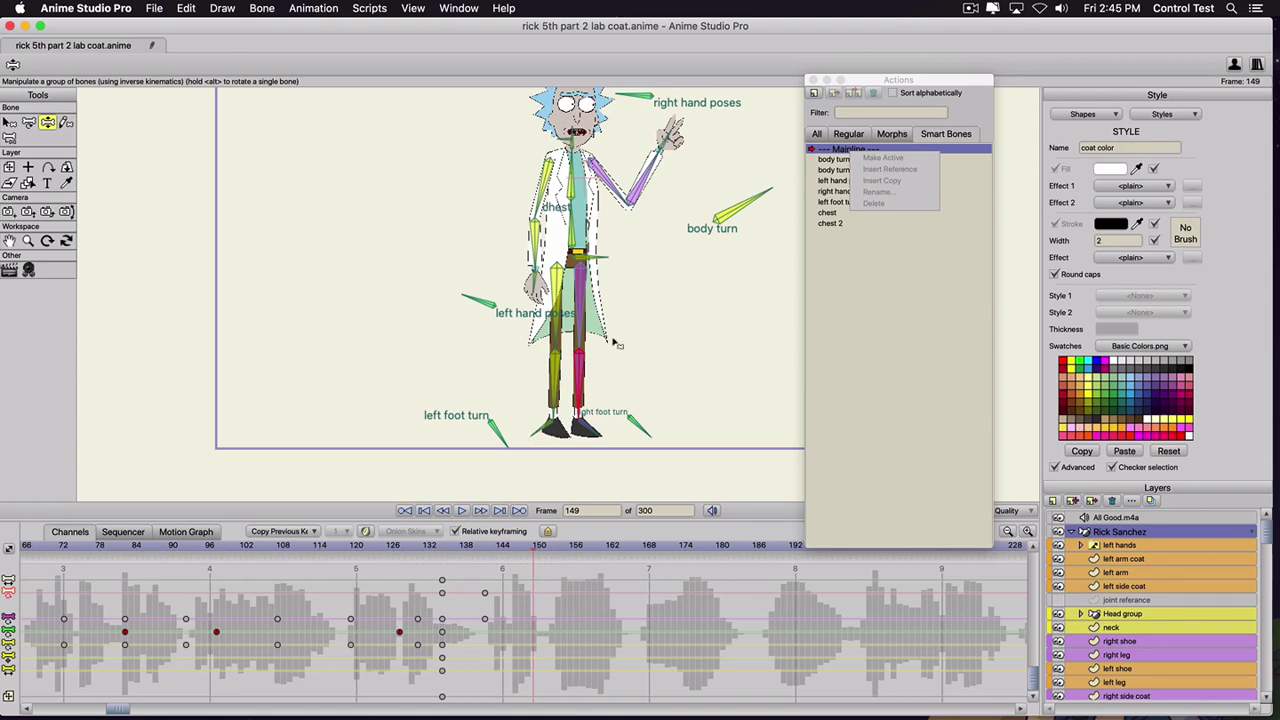
left_click(541, 254)
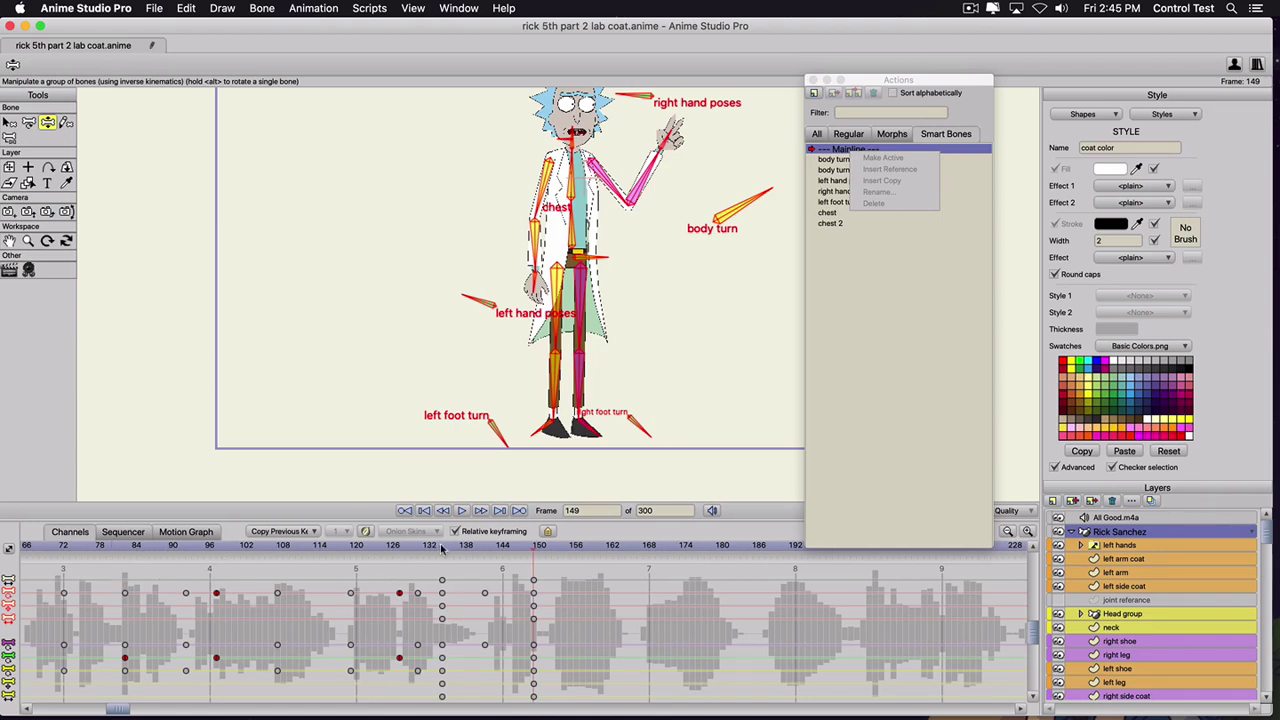
- At frame 160, lower the right arm to Rick's side, raise the left hand to his chin, and play back the gesture
left_click_drag(441, 548, 603, 553)
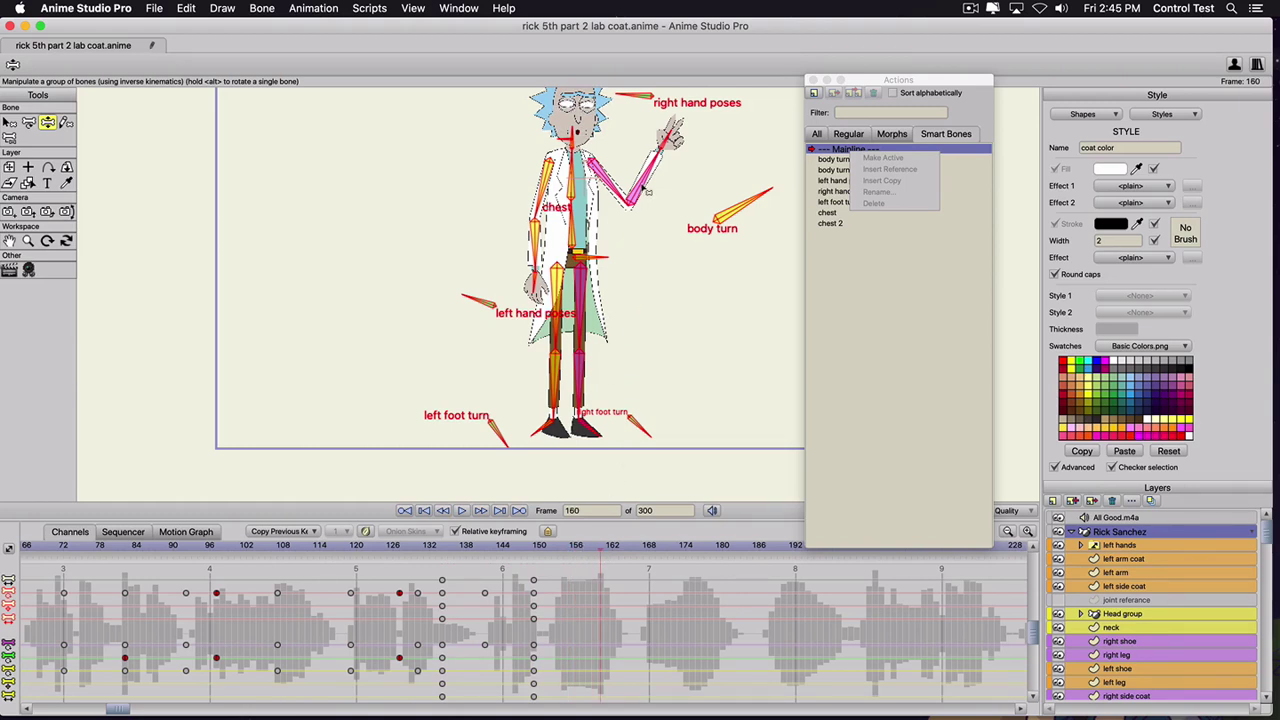
left_click_drag(654, 234, 578, 340)
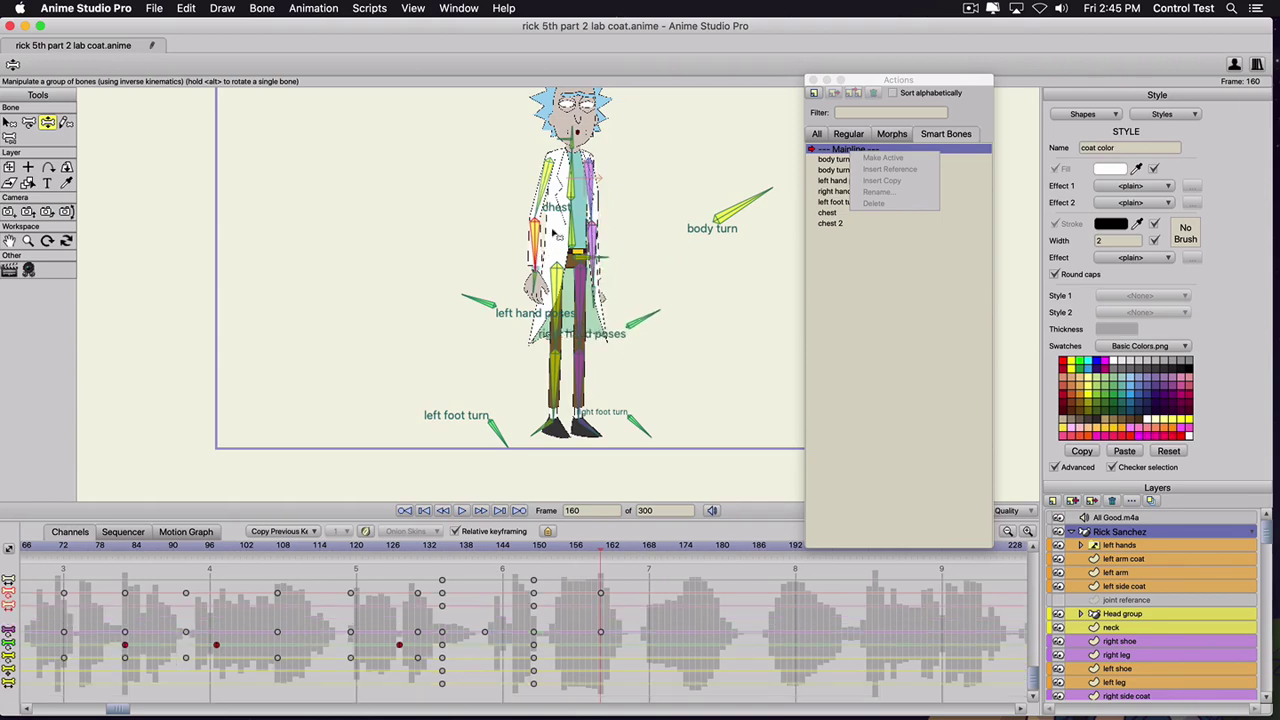
left_click_drag(542, 256, 580, 151)
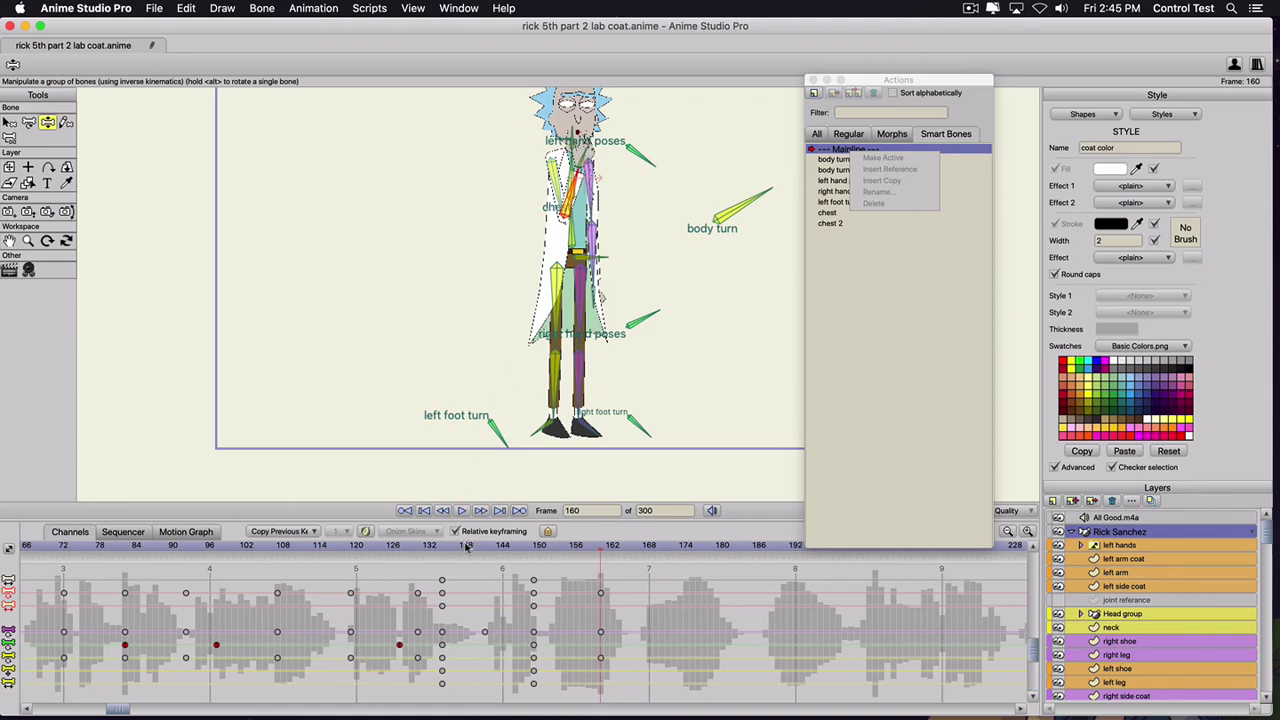
key("space")
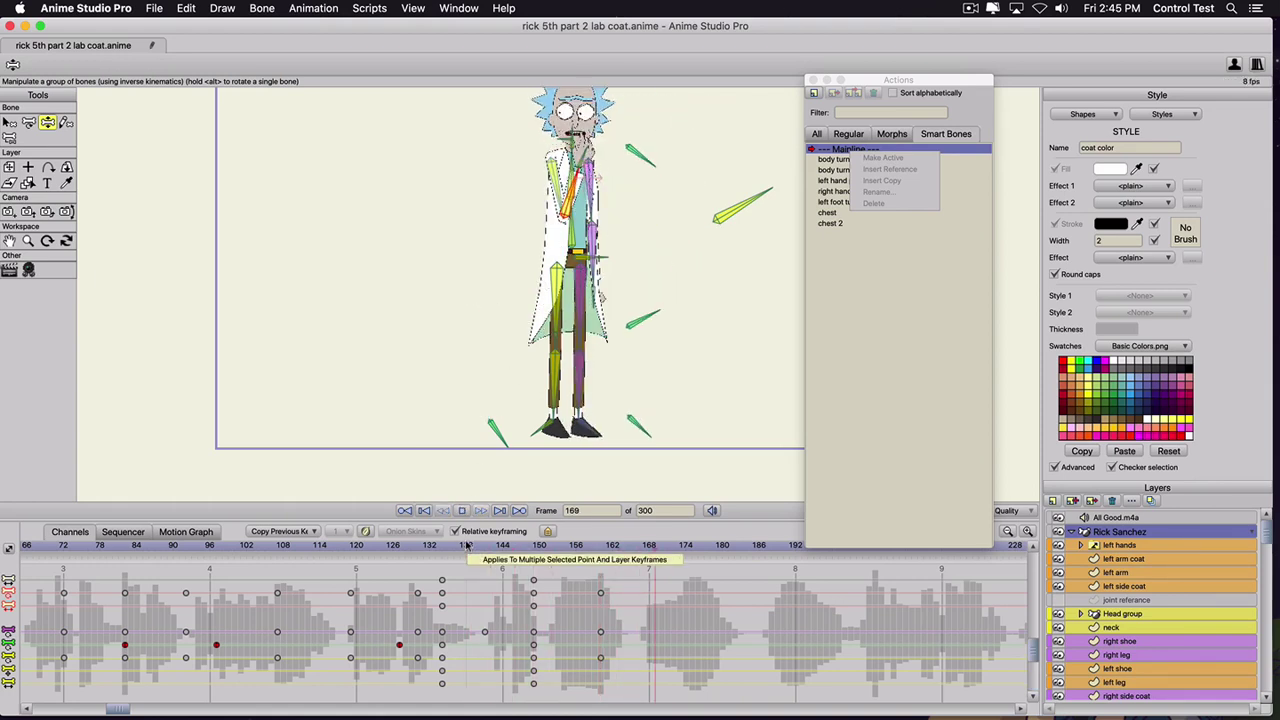
key("space")
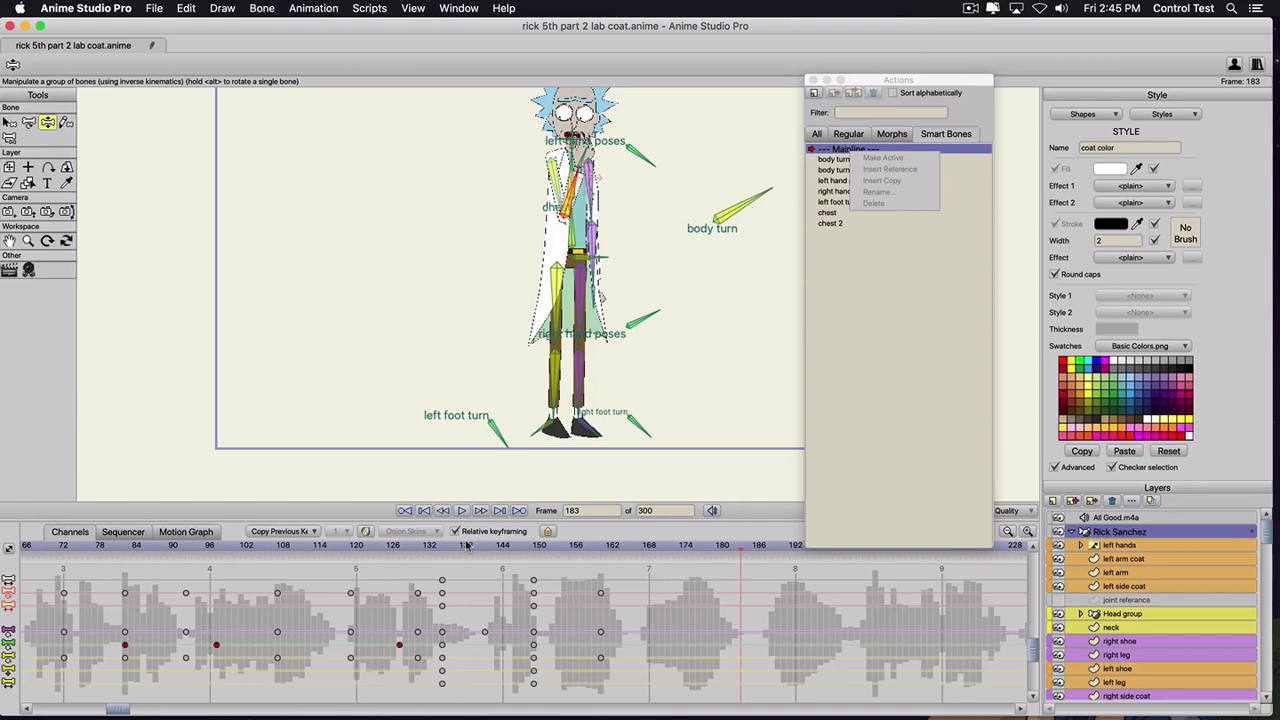
key("space")
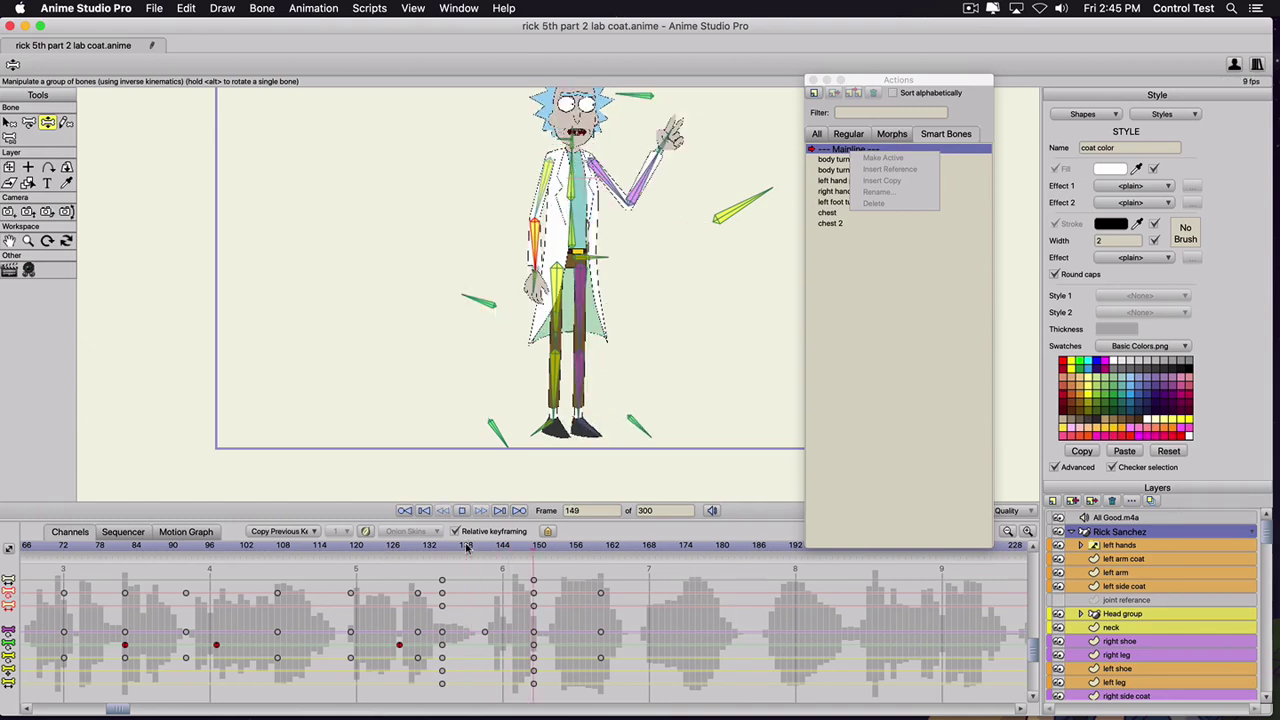
key("space")
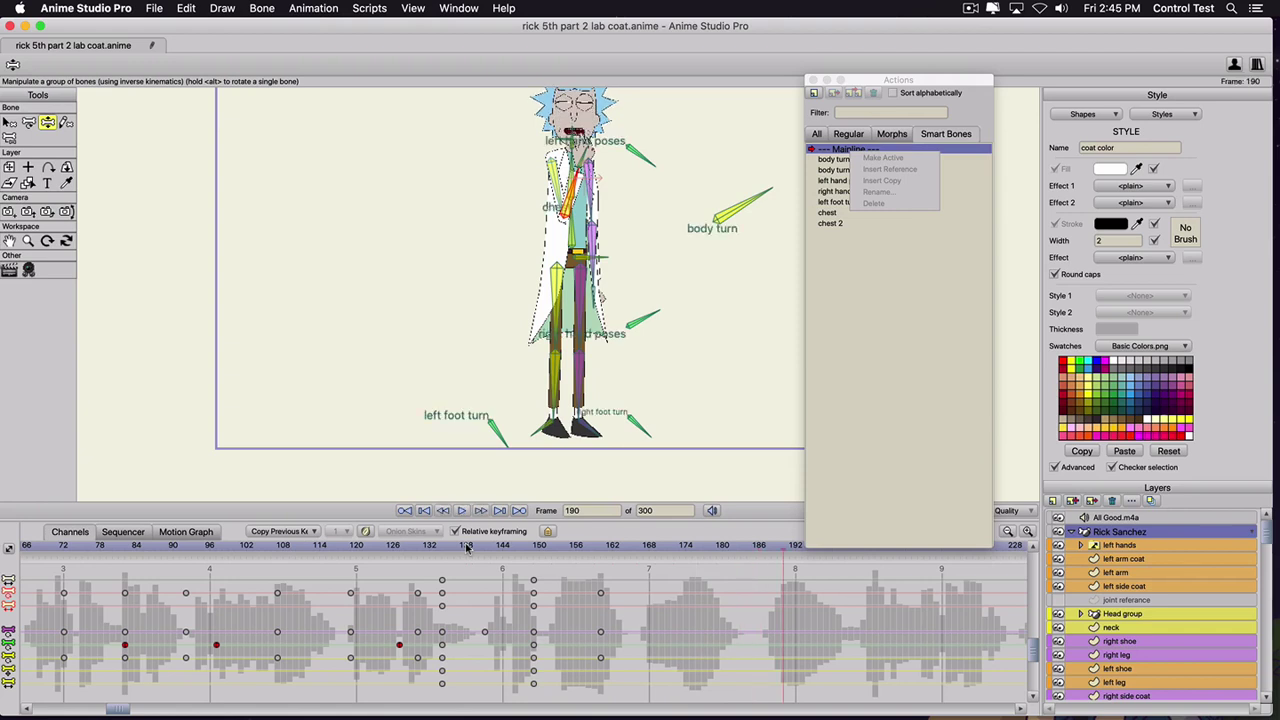
- Try keying the left forearm at frames 166 and 178 and shifting the raised arm at frame 178, and undo these changes
scroll(530, 410, "down", 2)
scroll(511, 358, "up", 2)
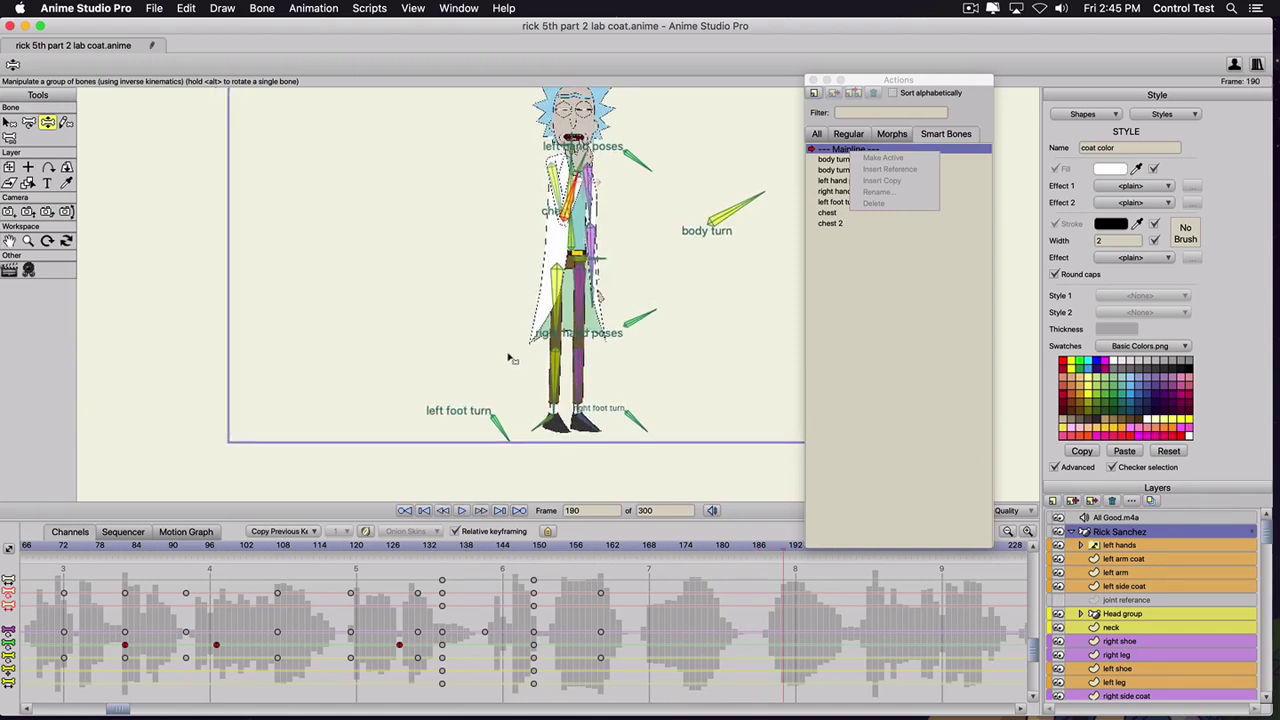
scroll(511, 358, "up", 1)
scroll(511, 358, "down", 1)
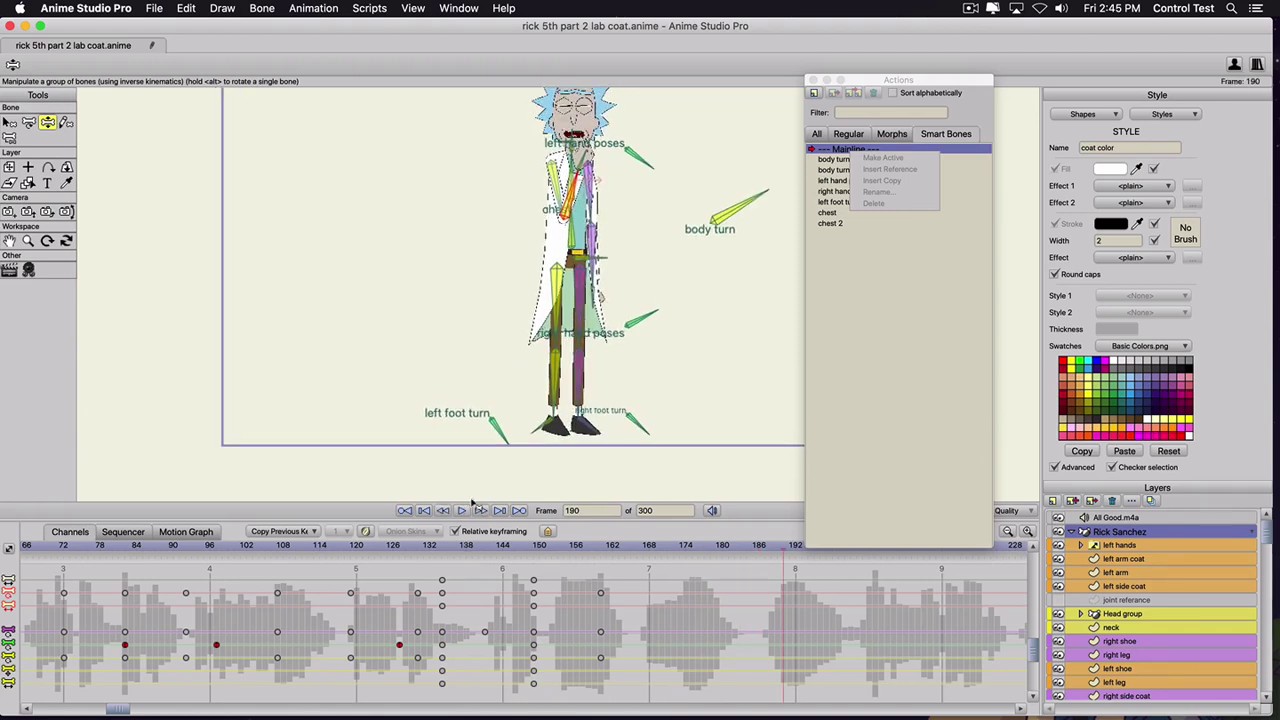
left_click_drag(494, 550, 620, 555)
scroll(588, 192, "up", 3)
left_click_drag(598, 198, 507, 262)
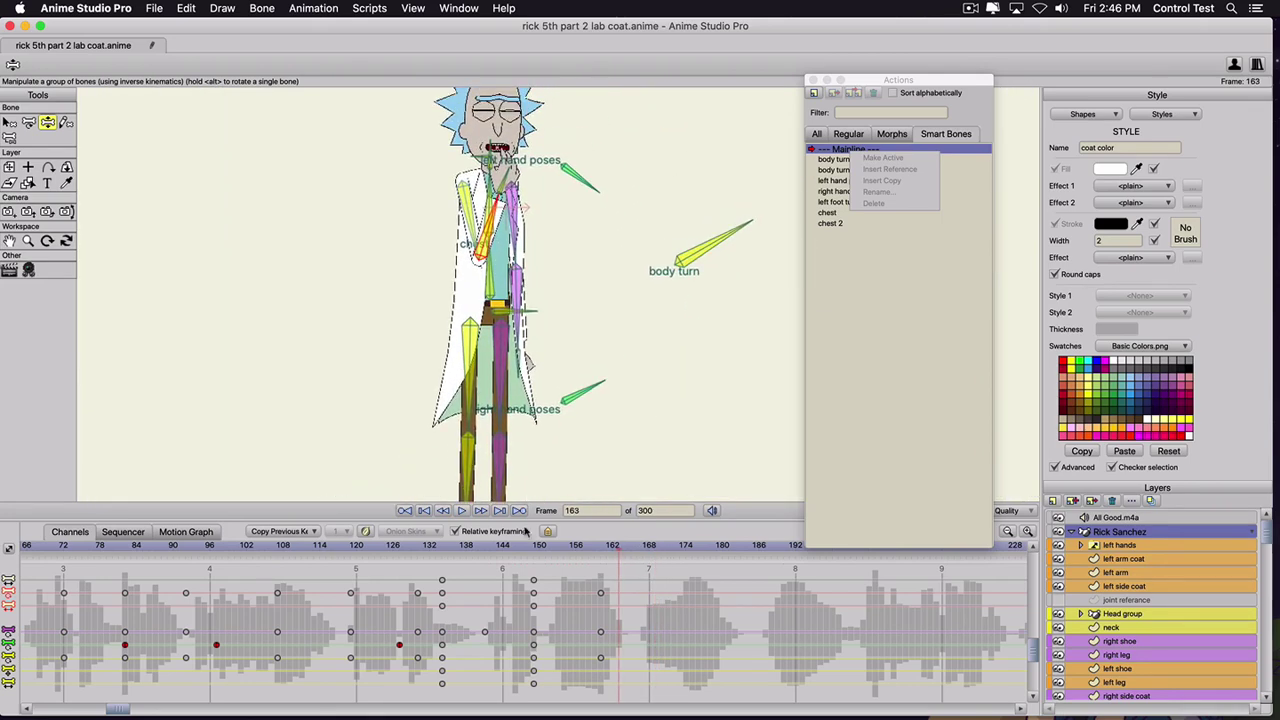
left_click(545, 546)
left_click_drag(570, 548, 638, 552)
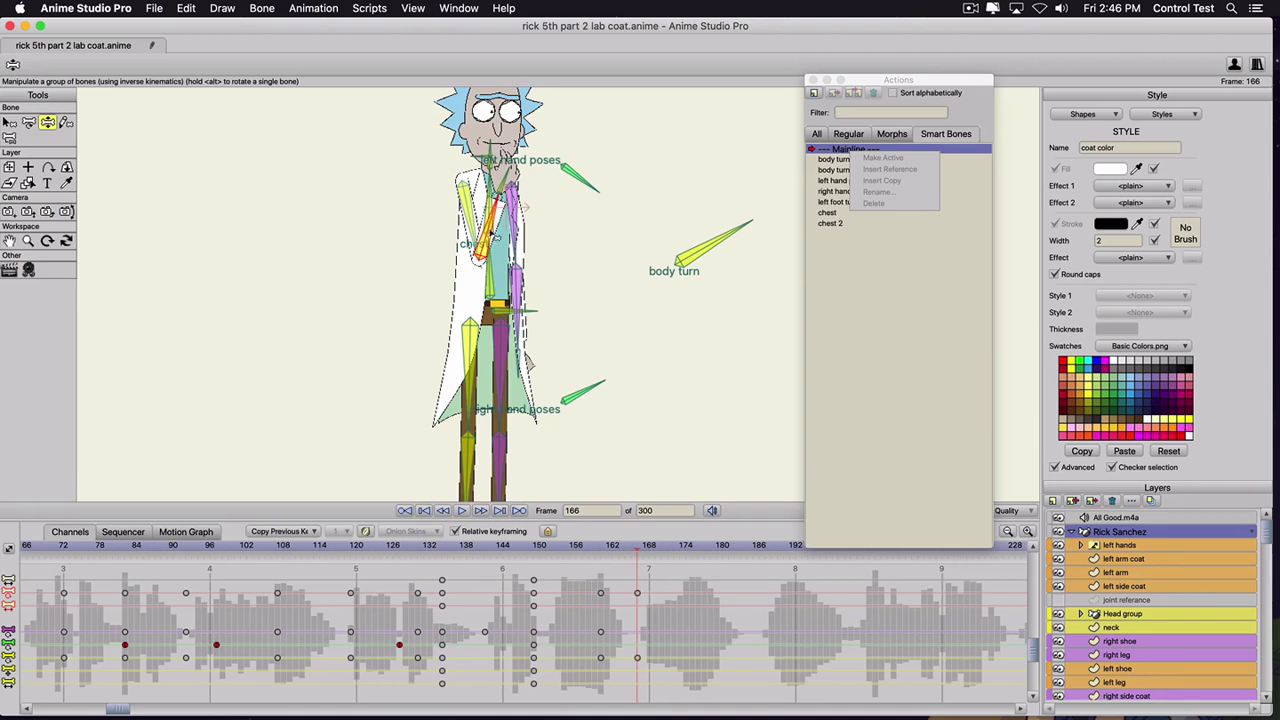
left_click_drag(668, 547, 711, 556)
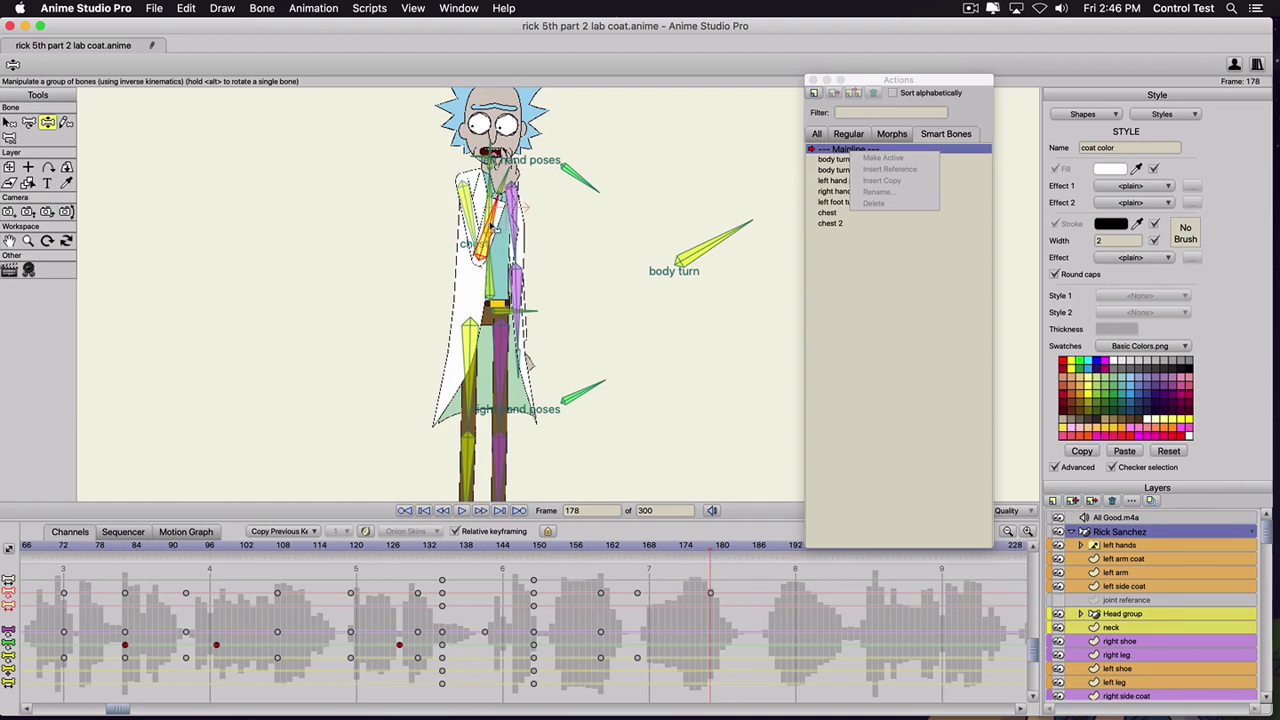
left_click_drag(491, 227, 474, 228)
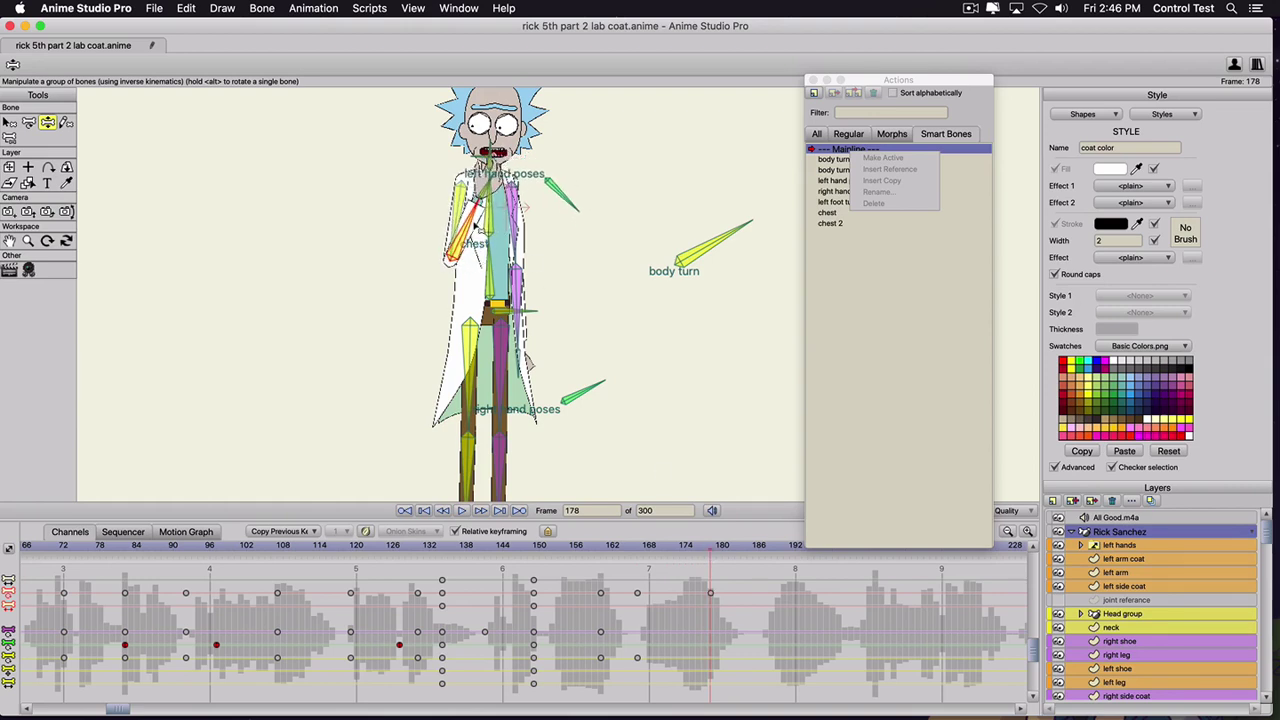
key("super+z")
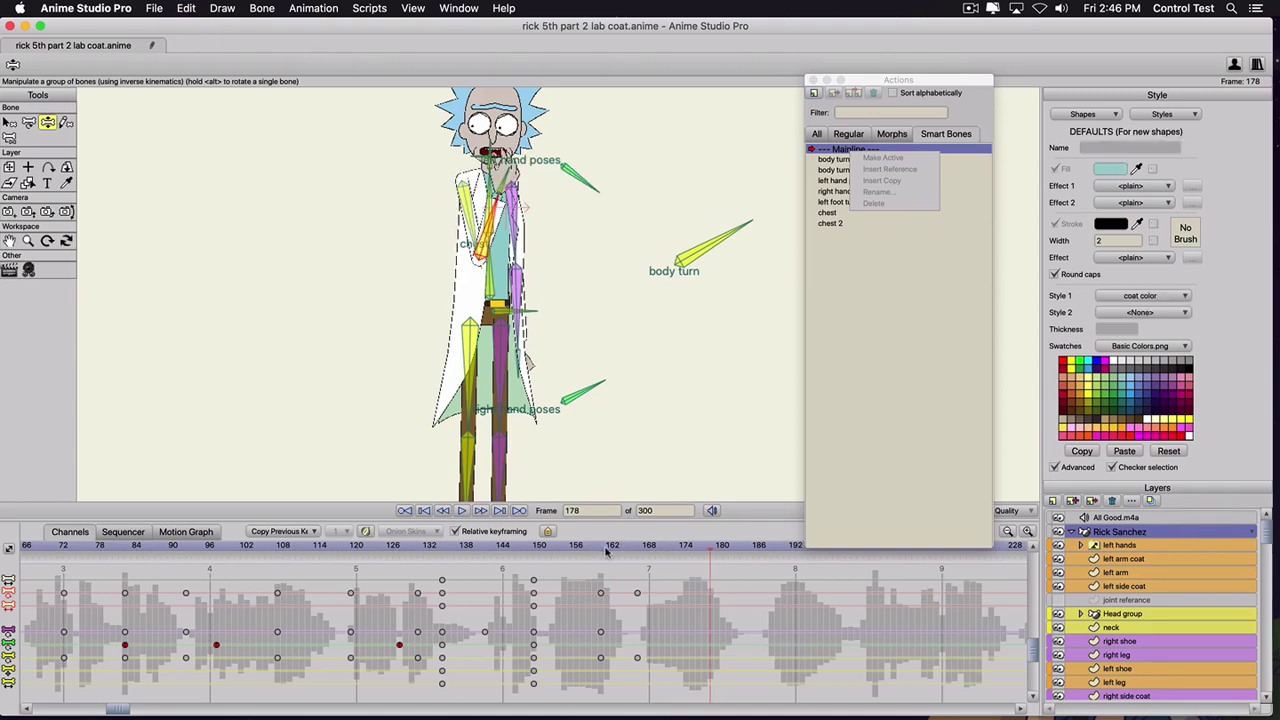
key("super+z")
- At frame 178, shift Rick's left hand and forearm while keeping the hand near his chin, and play back the gesture
left_click(640, 546)
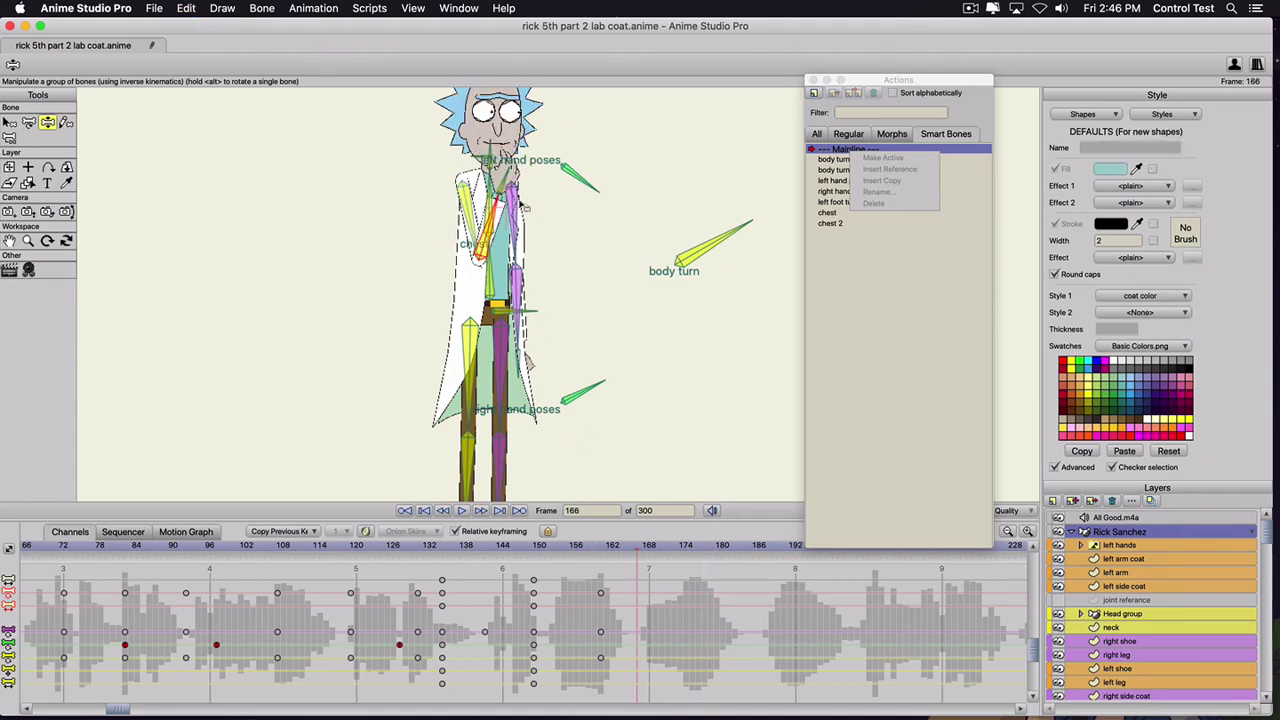
left_click(706, 553)
left_click(710, 552)
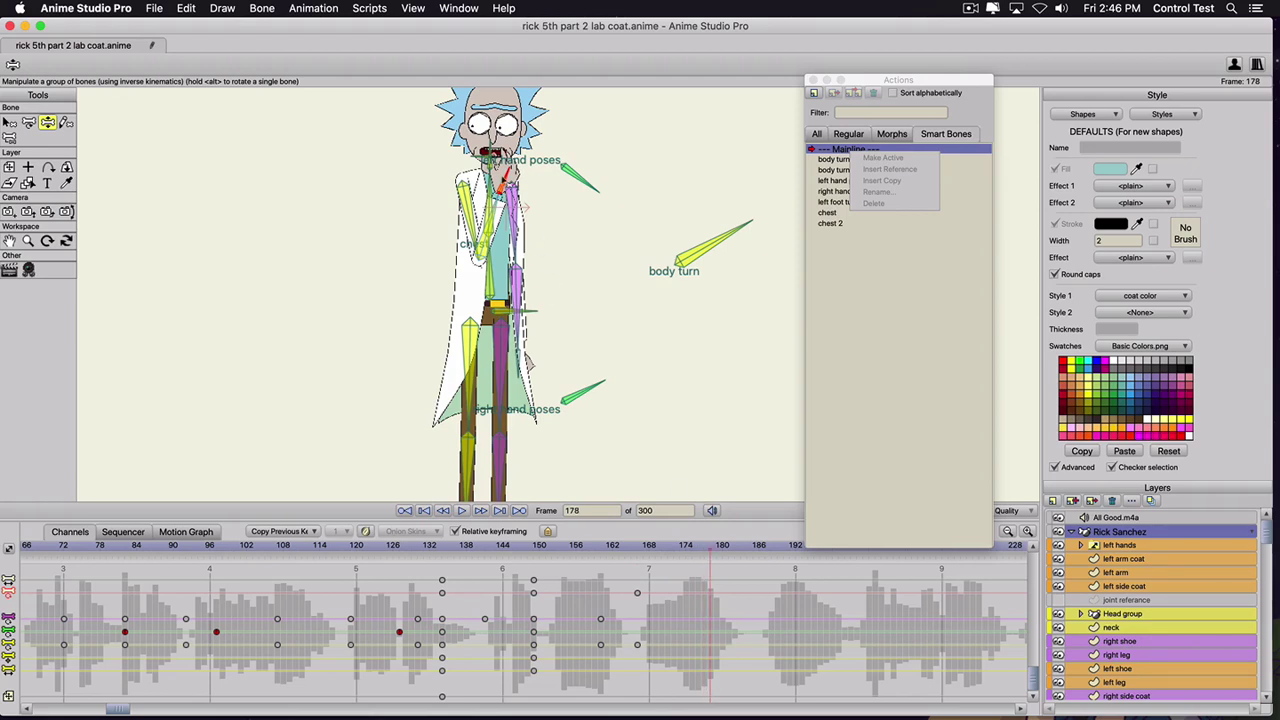
left_click_drag(502, 178, 524, 207)
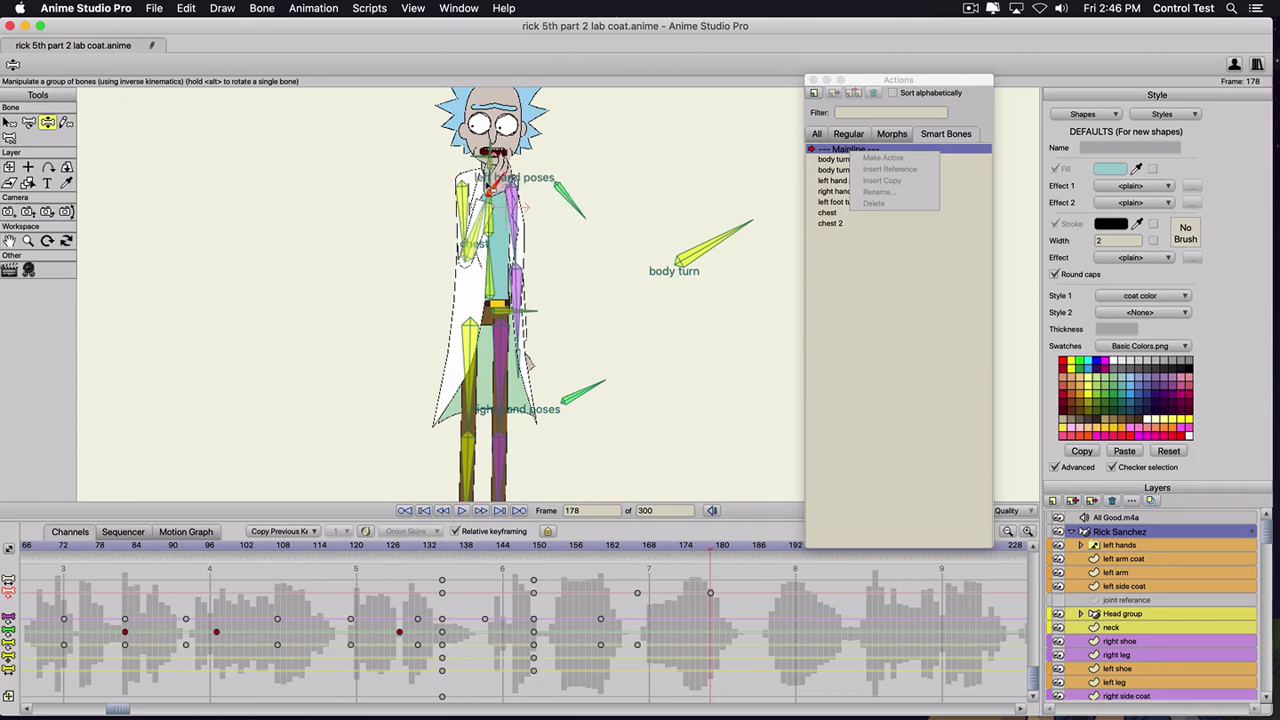
left_click(540, 547)
key("space")
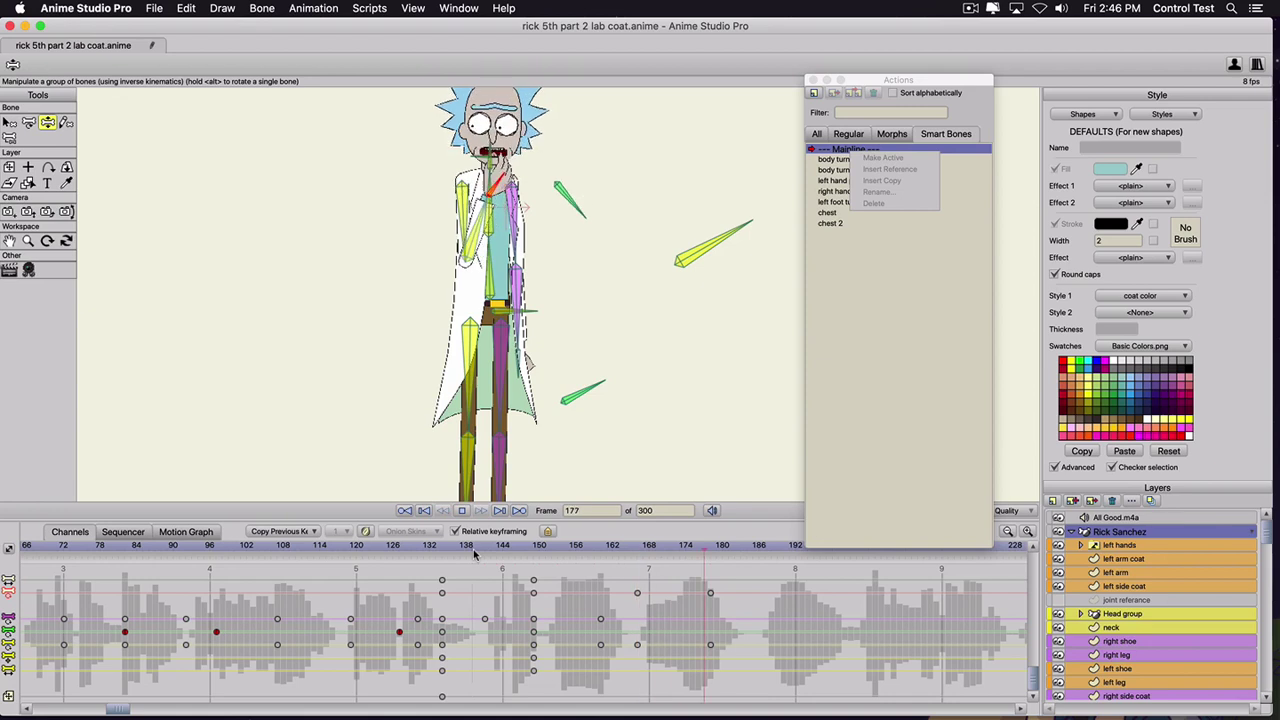
key("space")
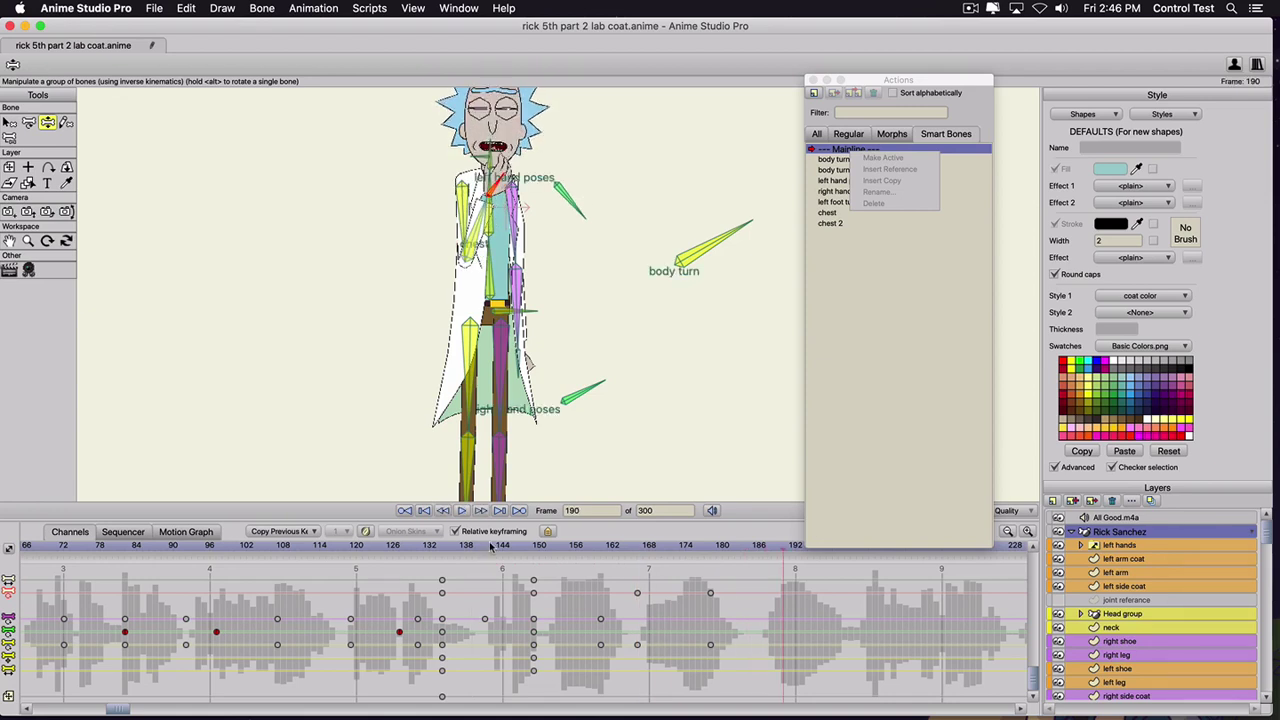
- Hold the left arm pose at frame 185, swing the left hand outward at frame 192, and play back the motion
left_click_drag(682, 548, 753, 560)
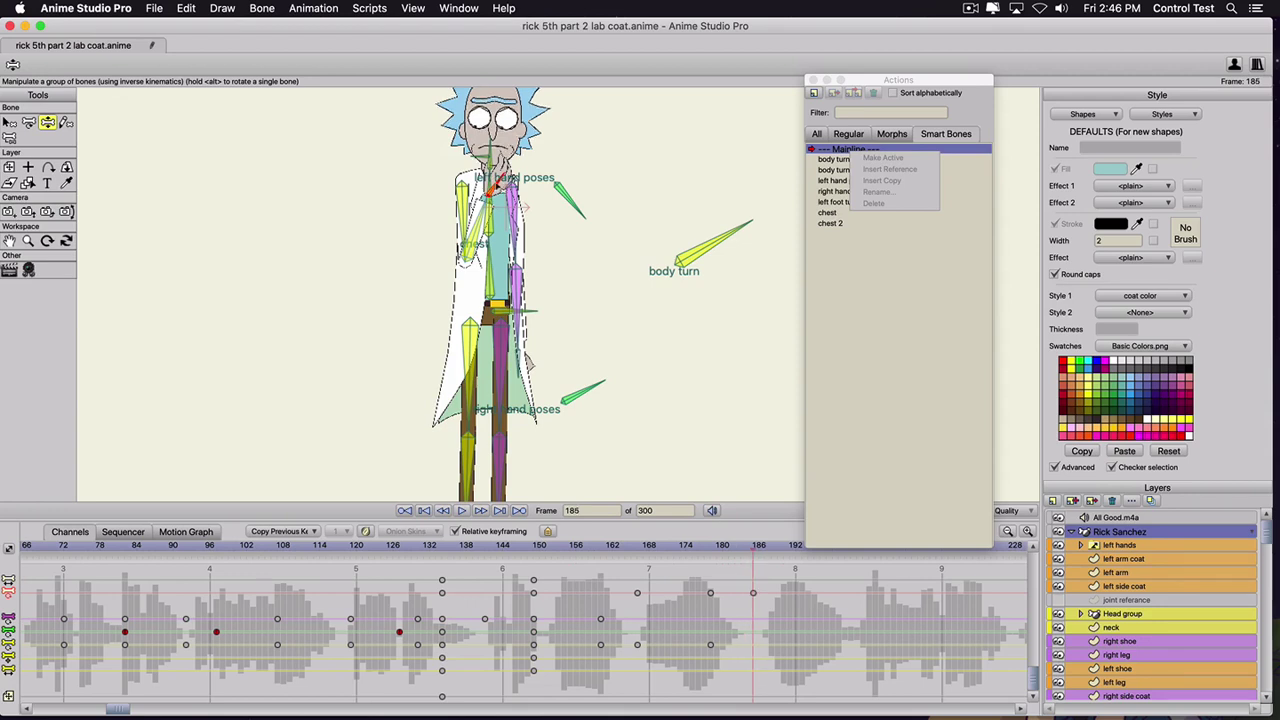
left_click(797, 548)
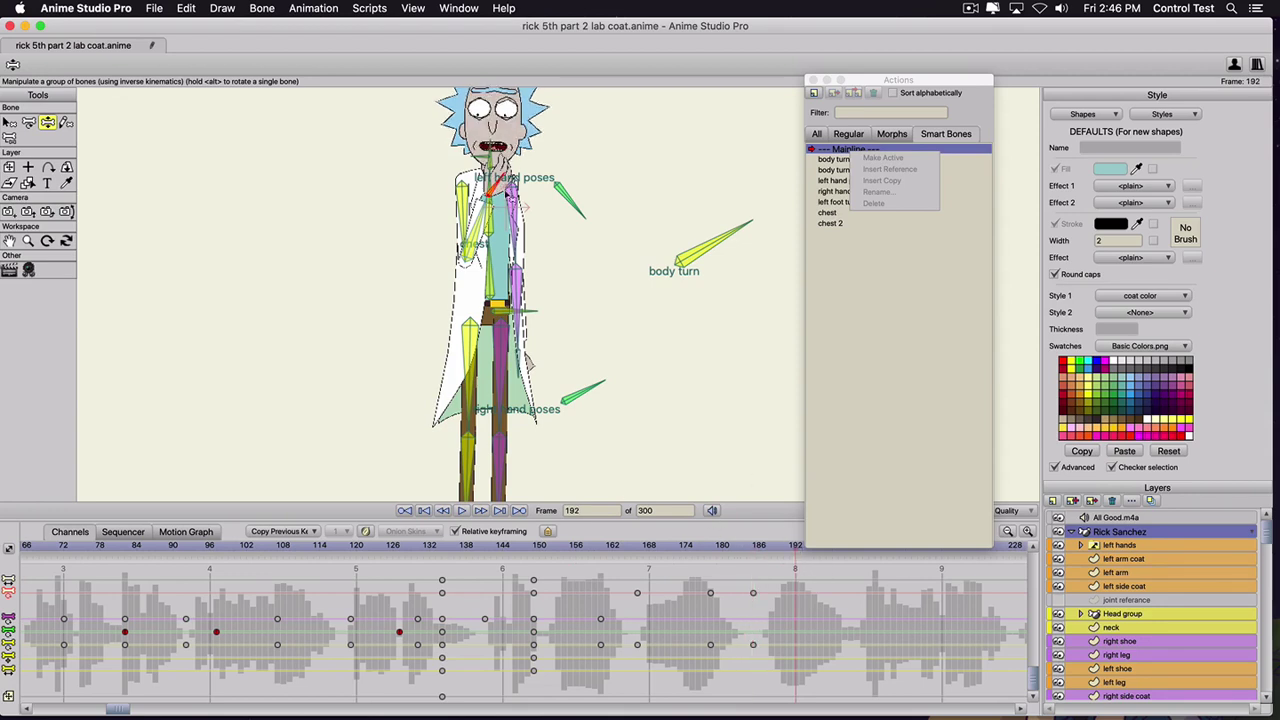
left_click_drag(523, 207, 565, 211)
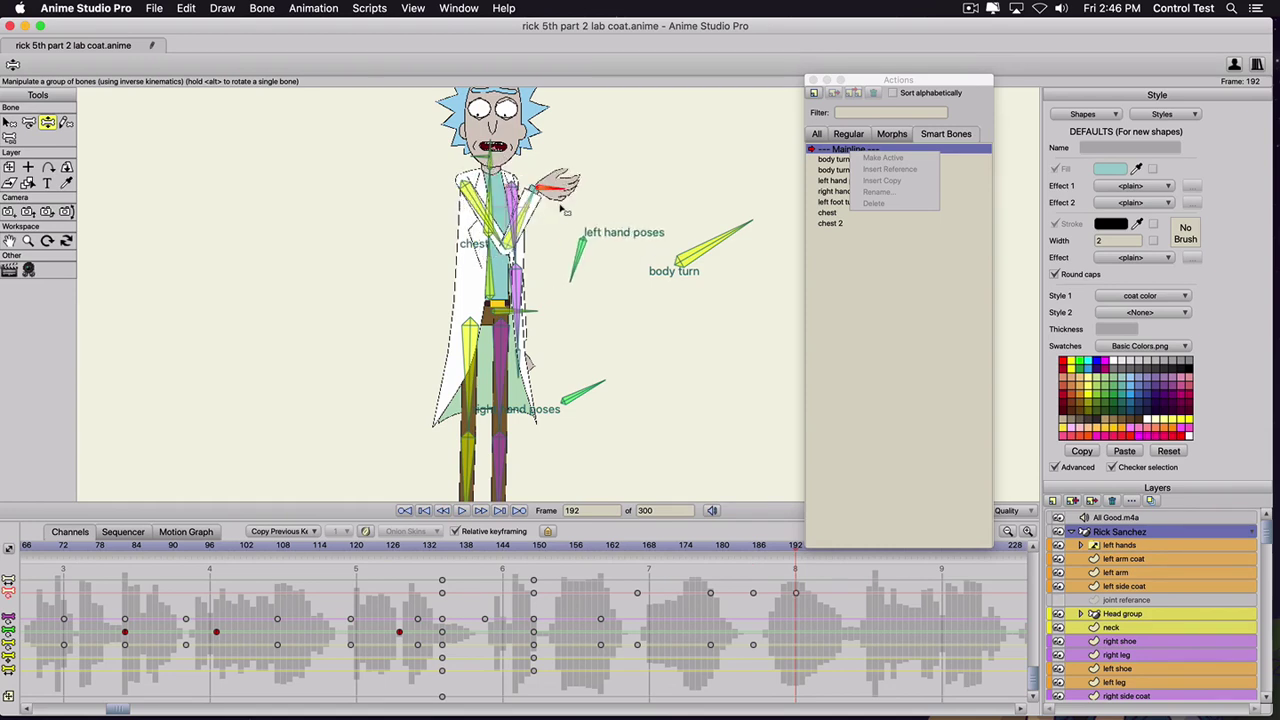
left_click(619, 549)
key("space")
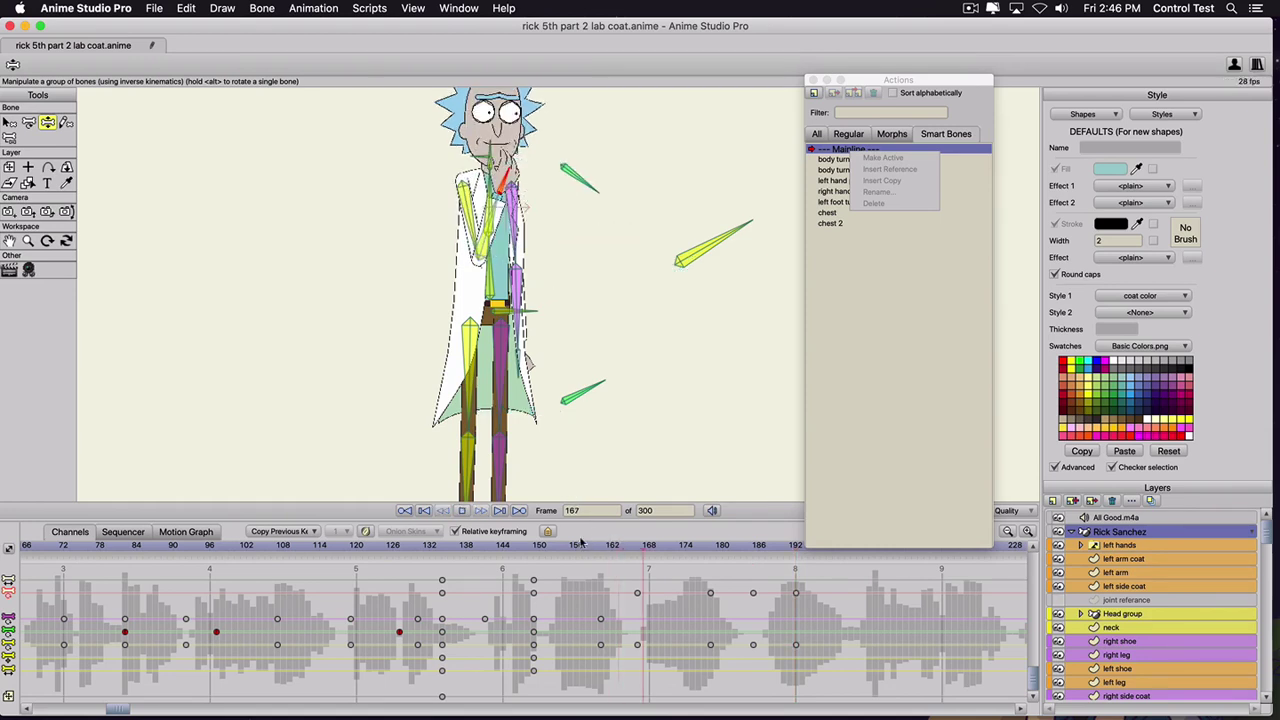
key("space")
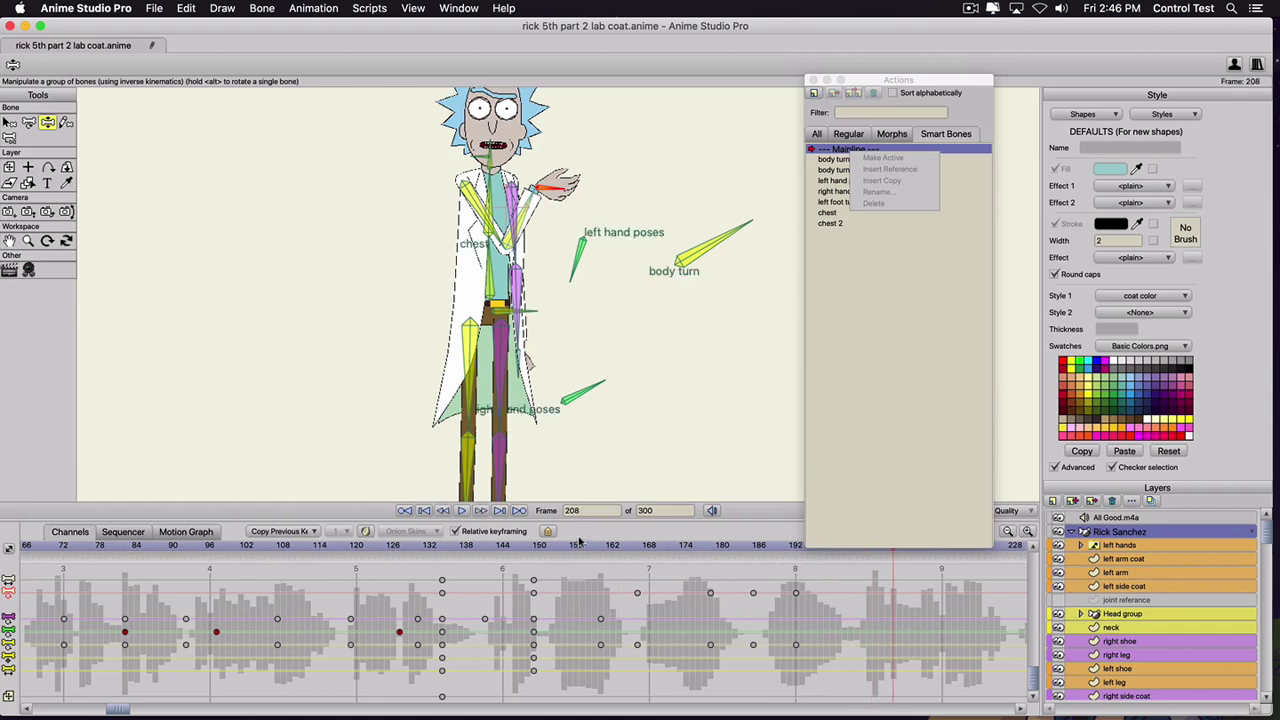
- Key the body turn bone at frame 192 and close the Actions window
scroll(405, 365, "down", 2)
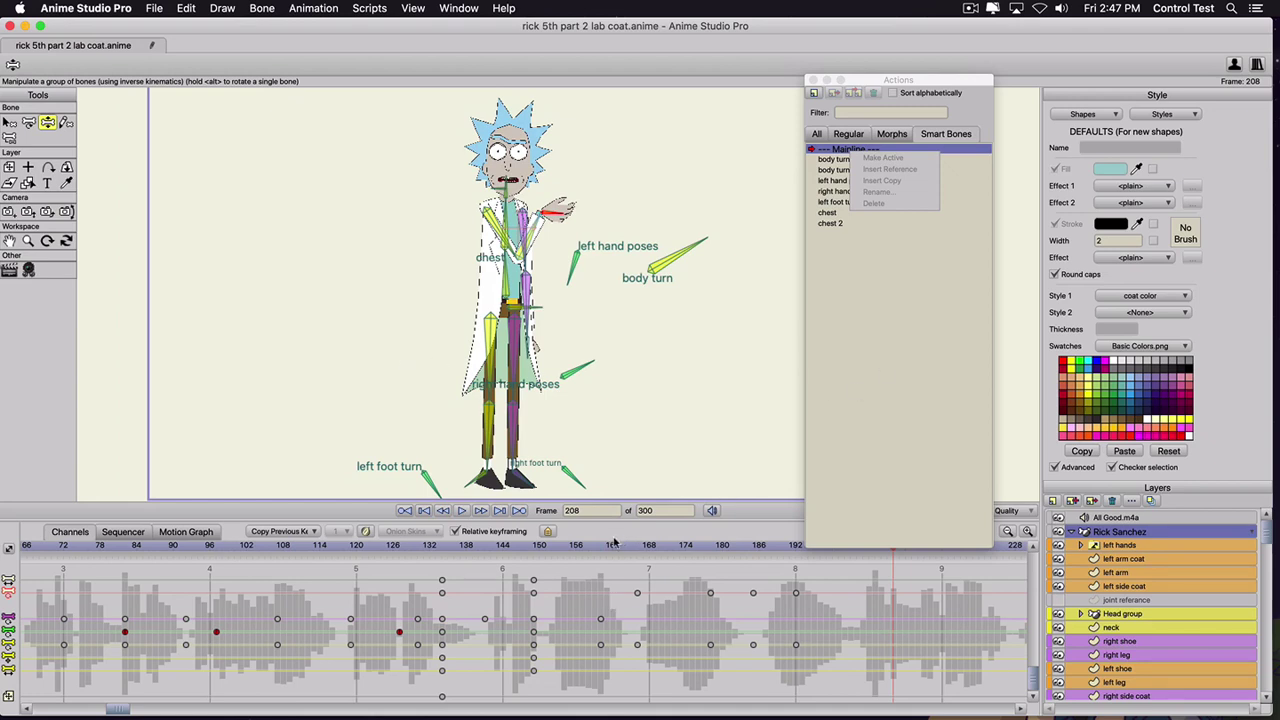
left_click_drag(651, 545, 796, 566)
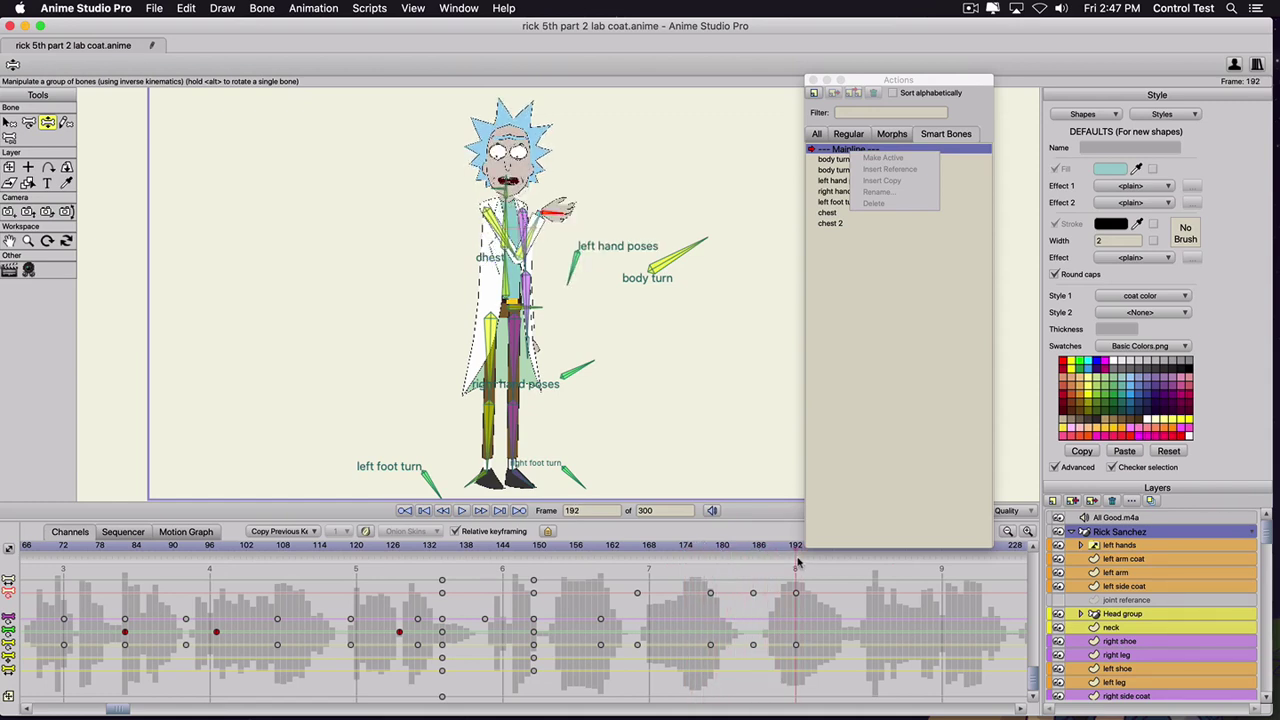
key("z")
left_click(680, 262)
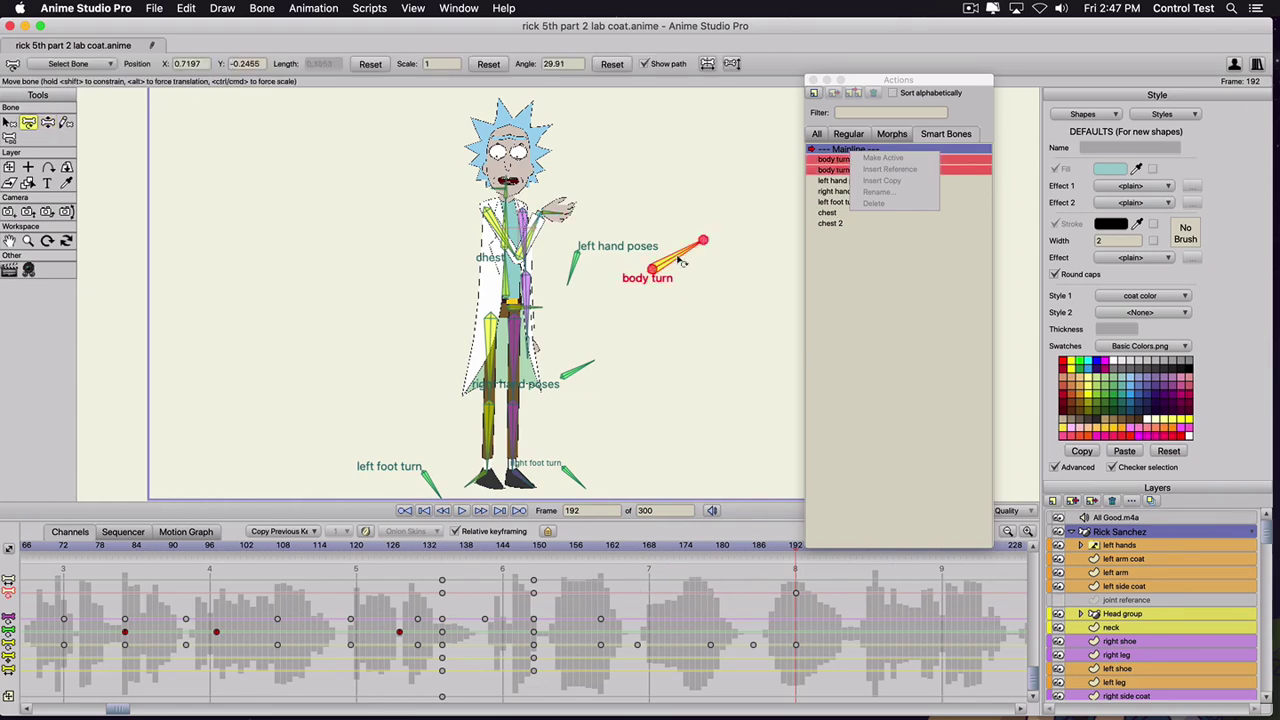
left_click_drag(857, 84, 887, 77)
left_click(843, 74)
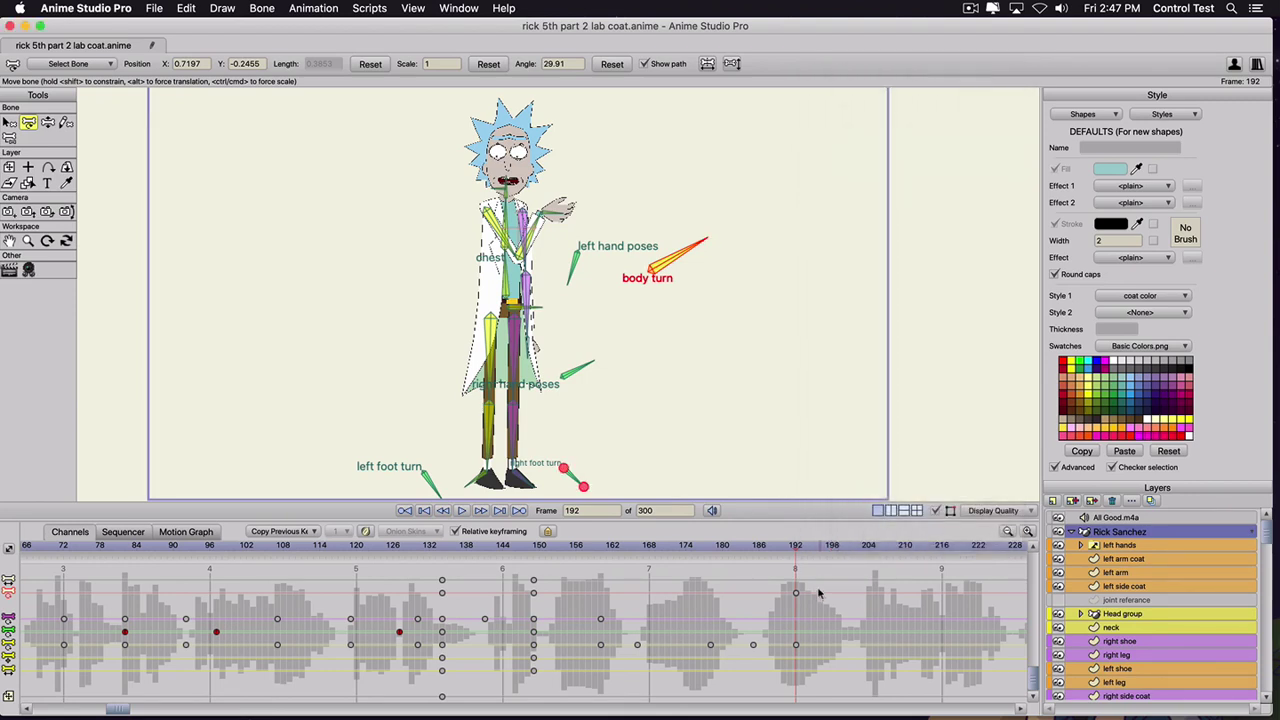
- At frame 201, rotate the body turn bone to 84.5608° so Rick faces the front, and play back the turn
left_click_drag(820, 545, 852, 545)
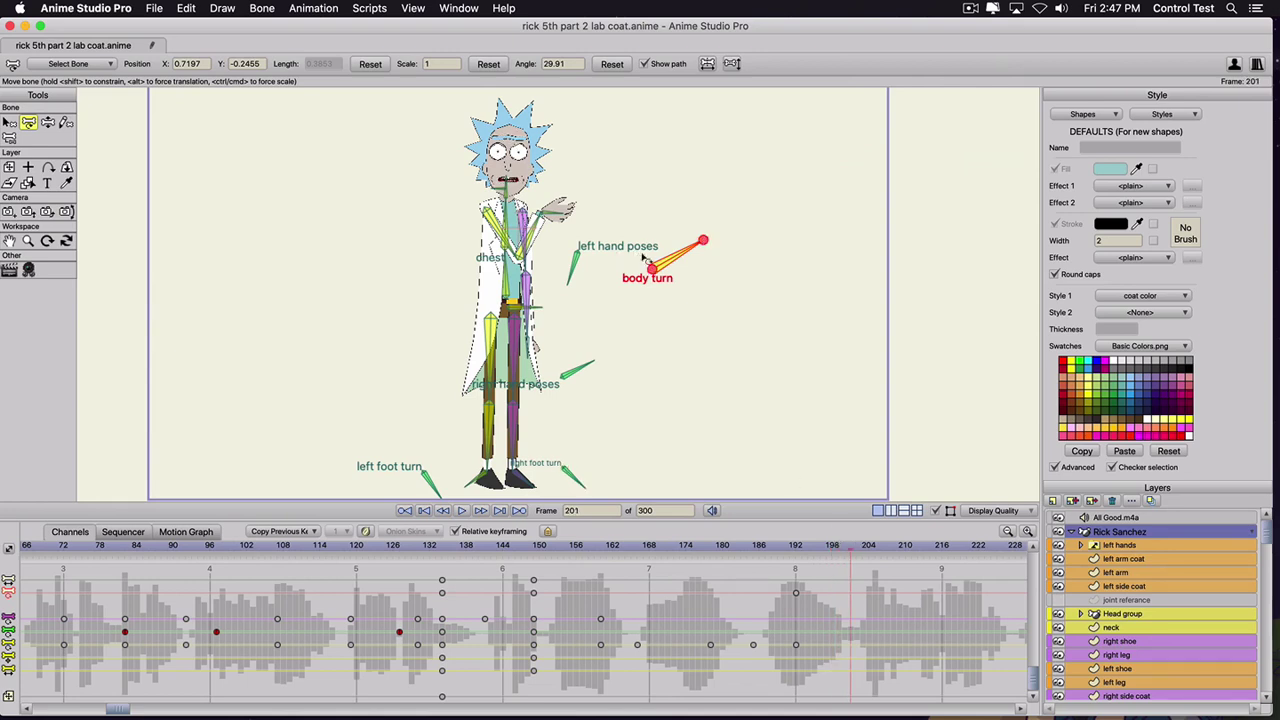
left_click_drag(672, 262, 652, 243)
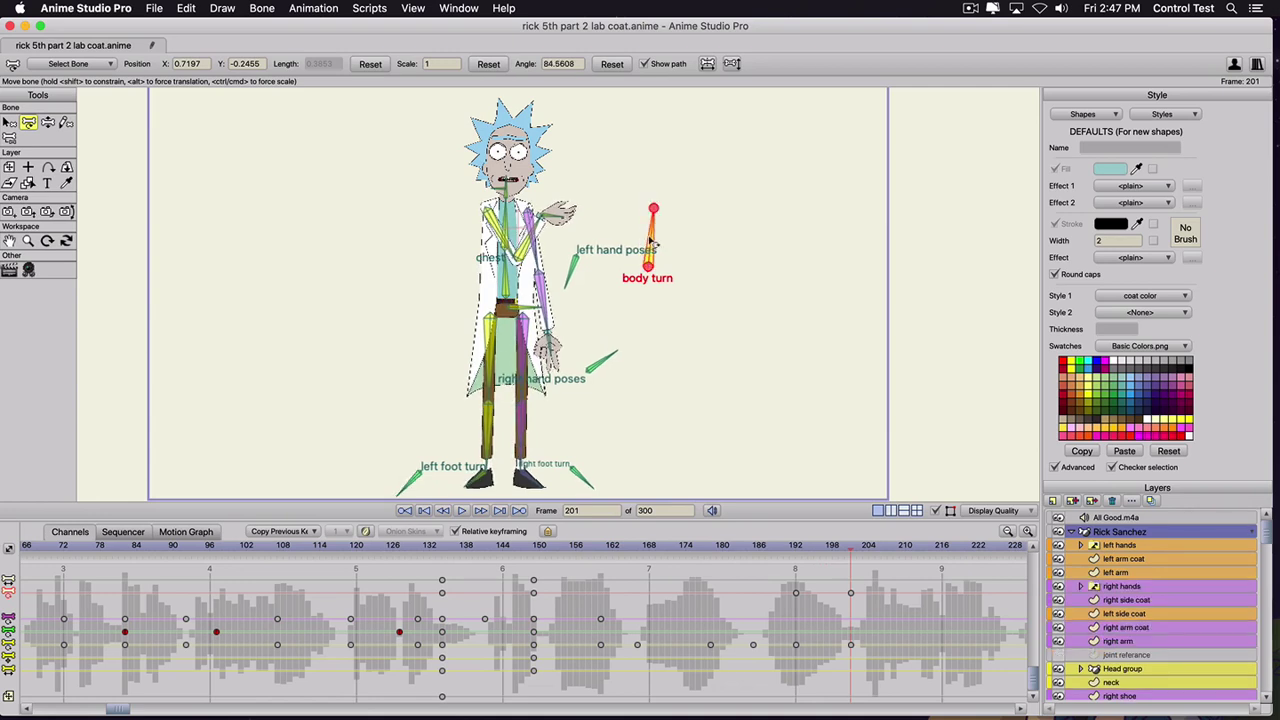
left_click(607, 545)
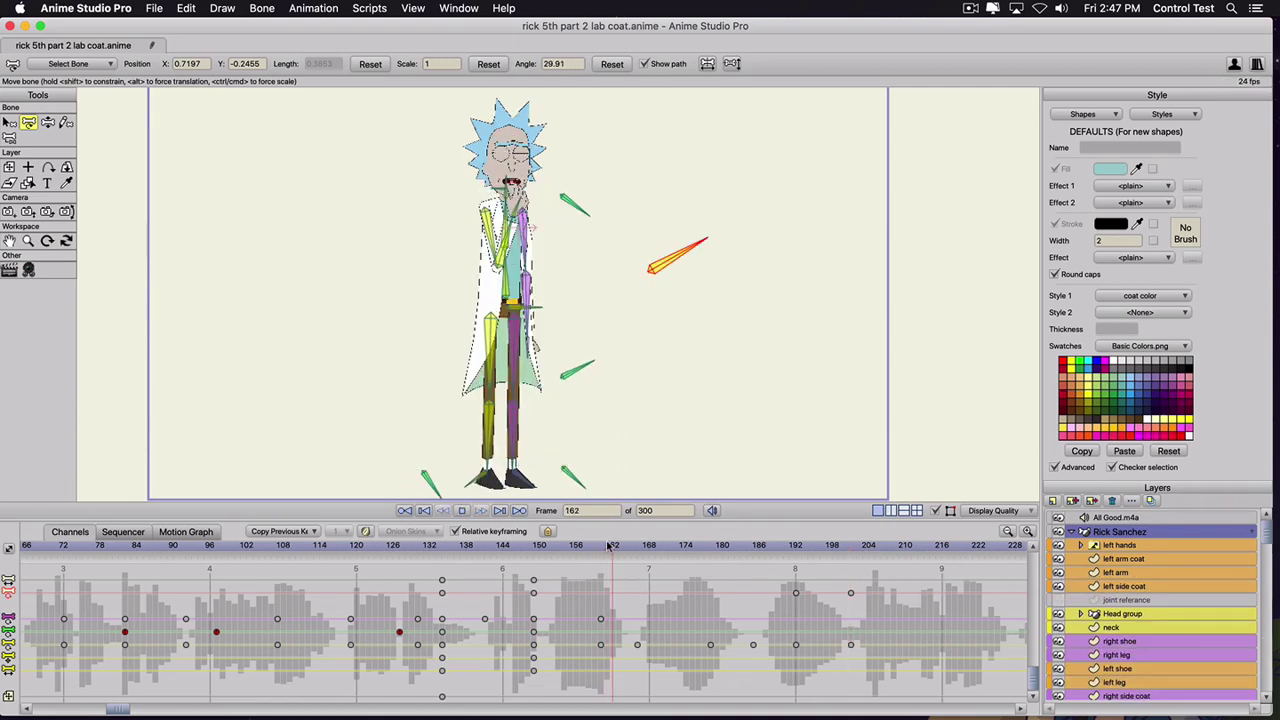
key("space")
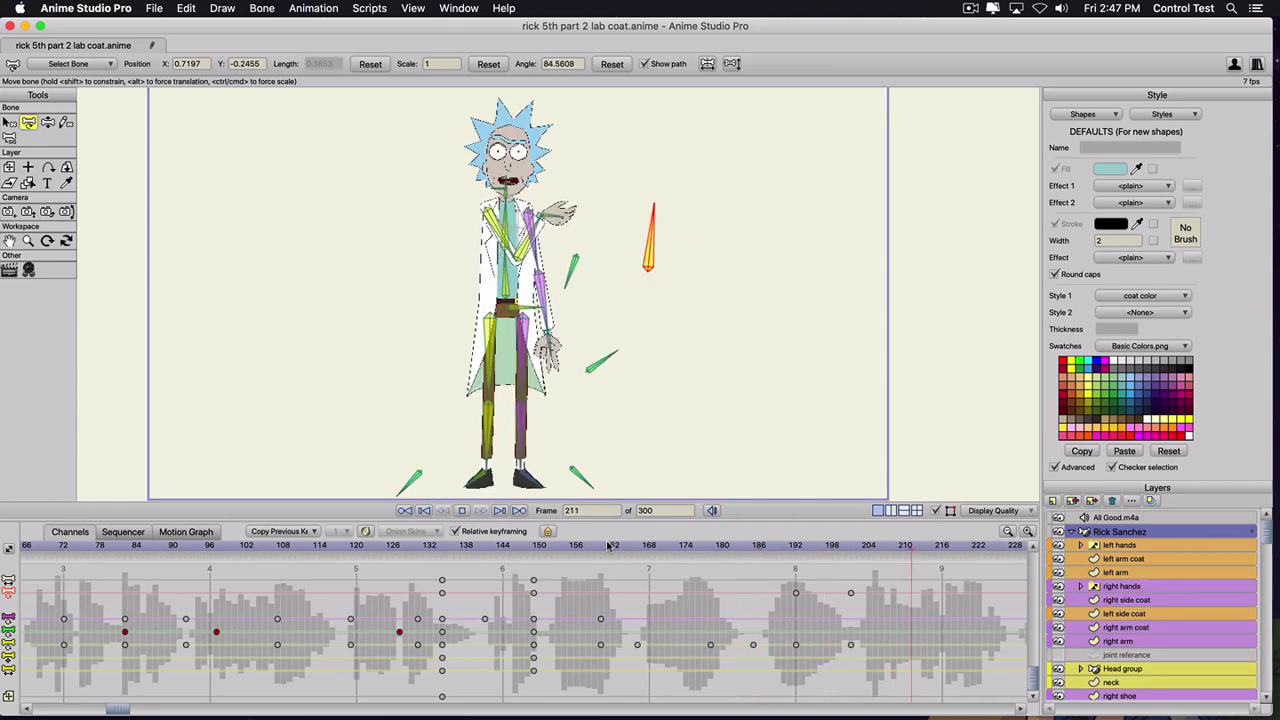
key("space")
- Key the left lower leg bone at frames 192 and 201
left_click_drag(736, 549, 794, 557)
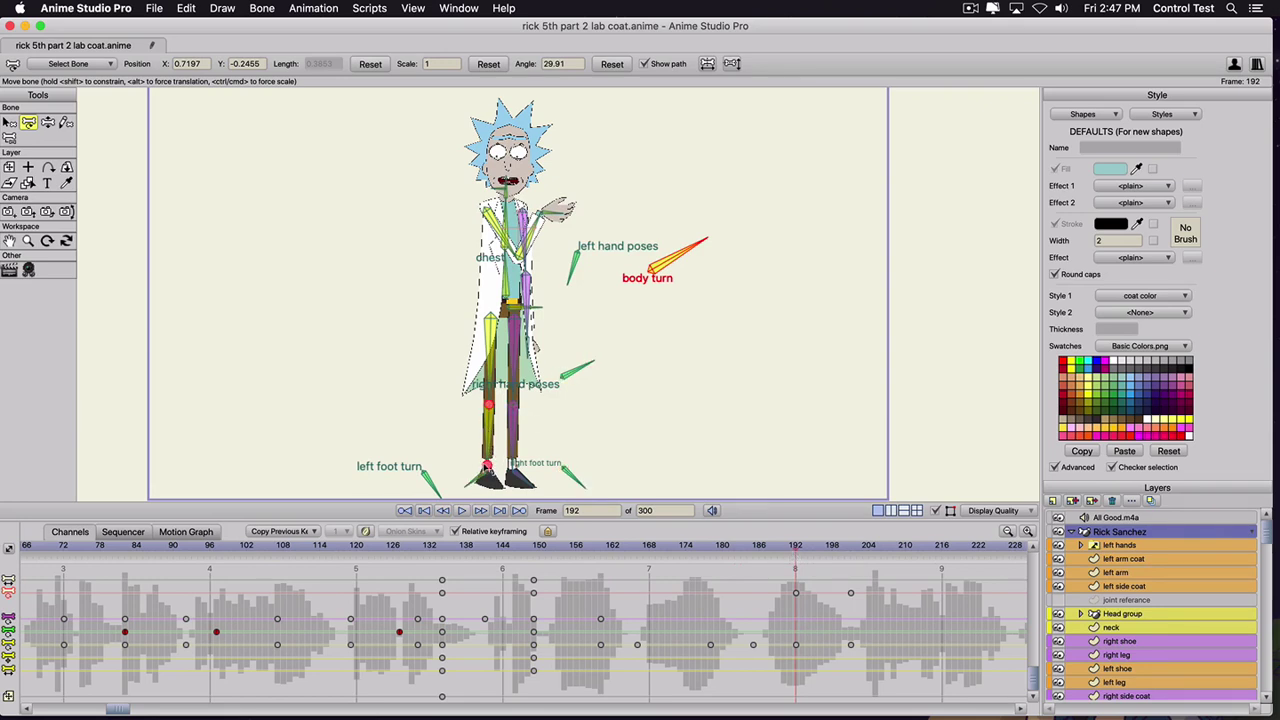
left_click(487, 465)
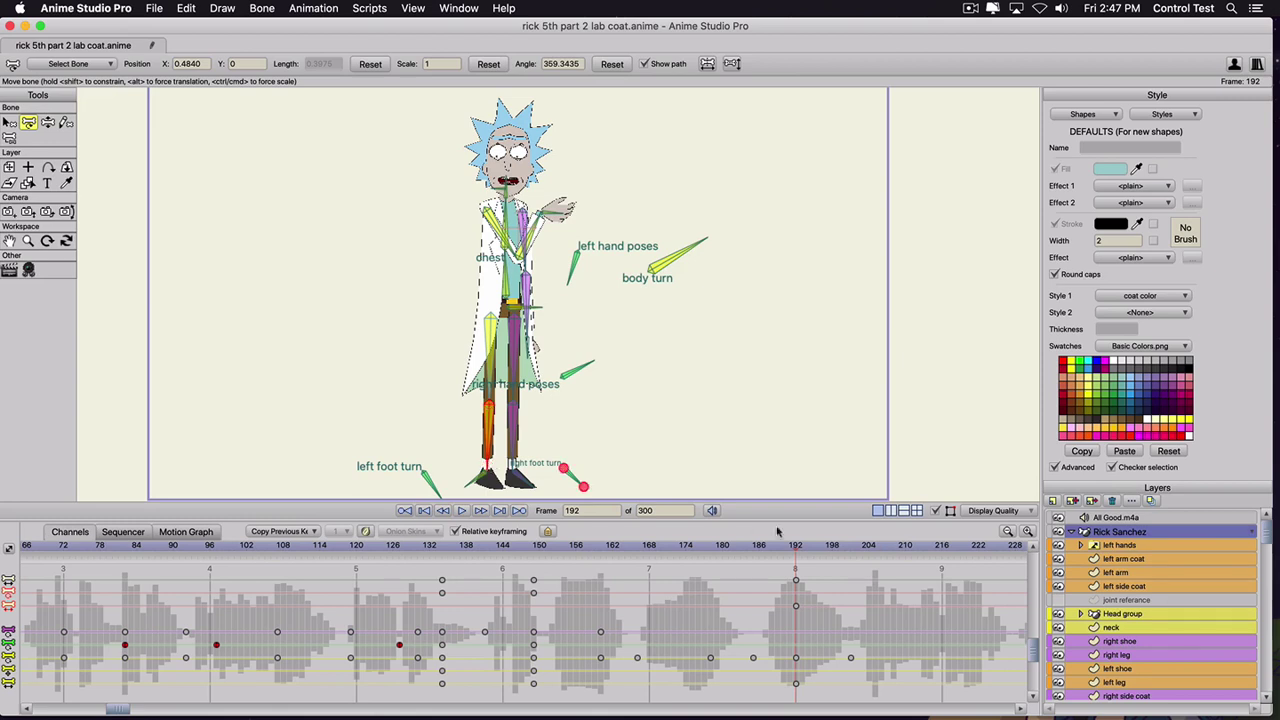
left_click(850, 550)
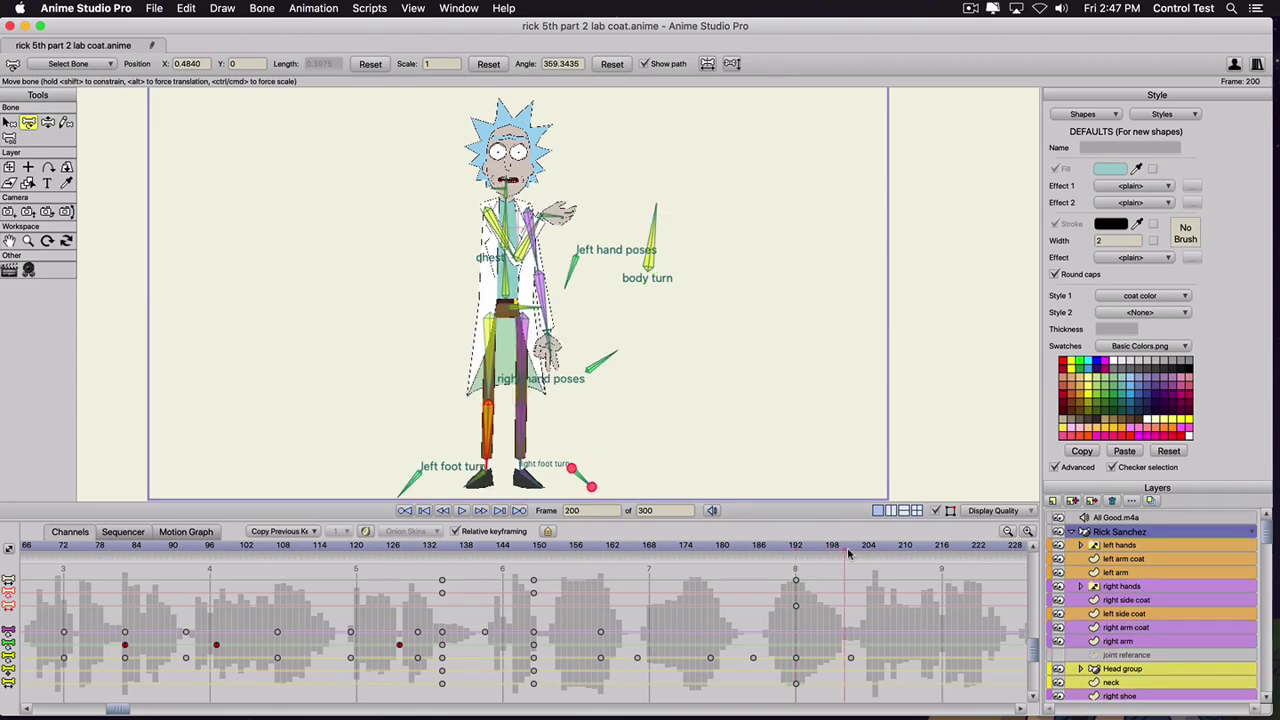
left_click(487, 465)
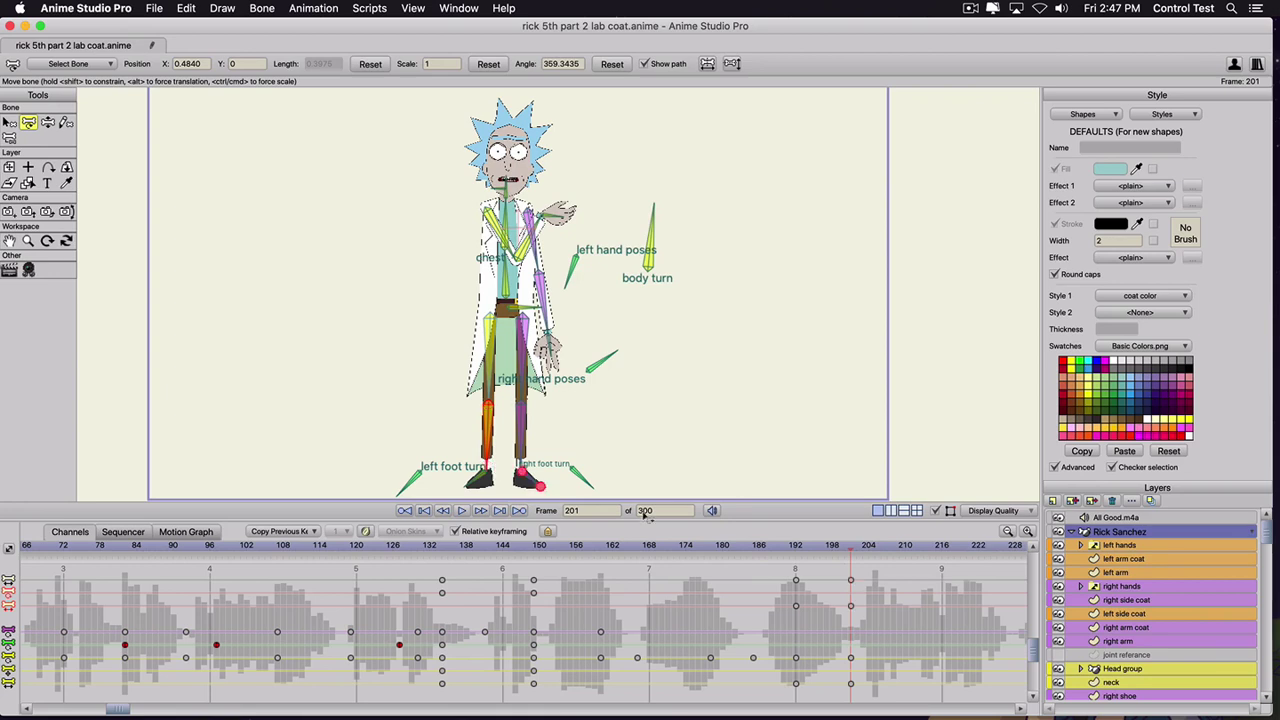
- At frame 196, lift the left foot by shortening the lower leg bone to a scale of 0.8475, and scrub through the step
left_click(822, 549)
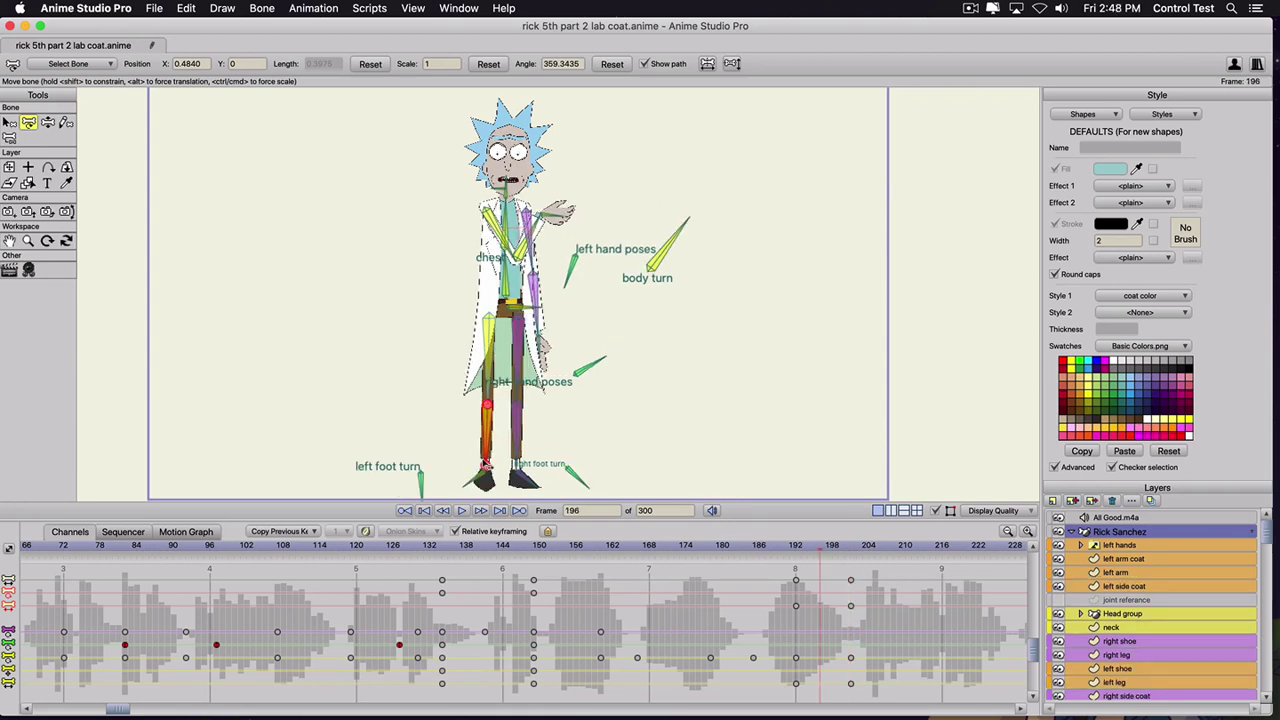
left_click_drag(487, 465, 473, 461)
left_click_drag(778, 547, 821, 556)
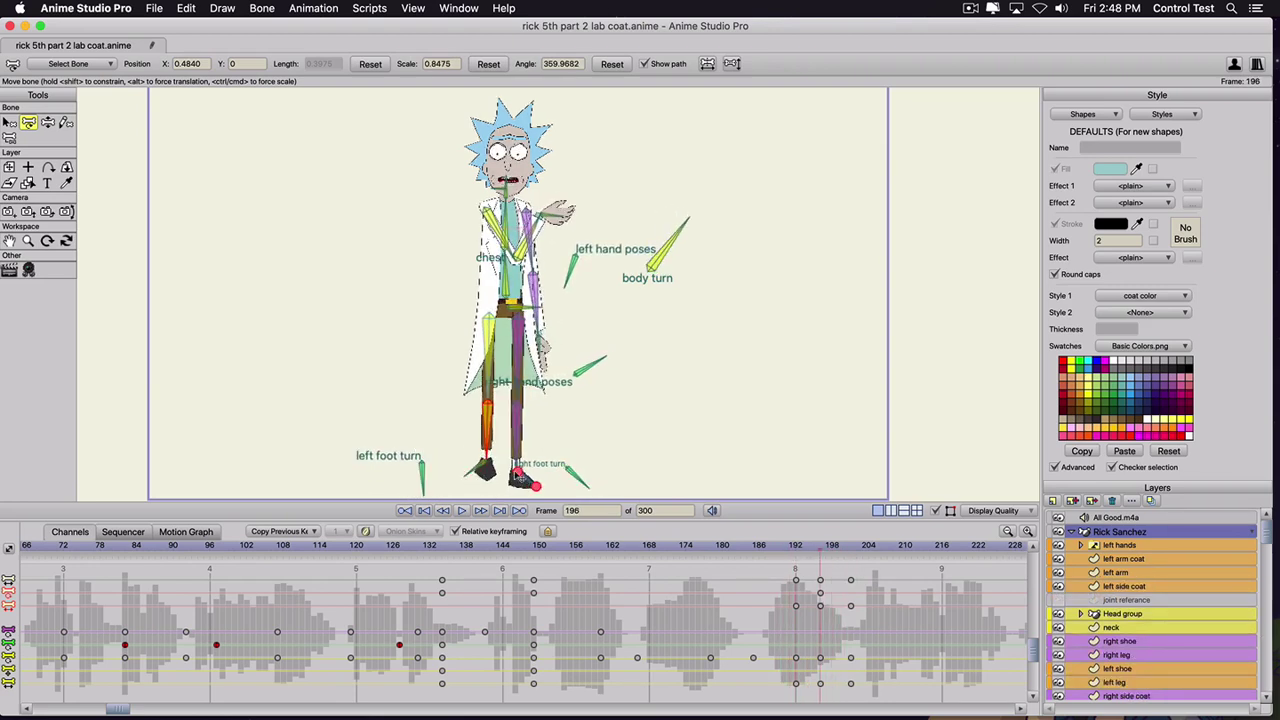
left_click_drag(520, 478, 567, 469)
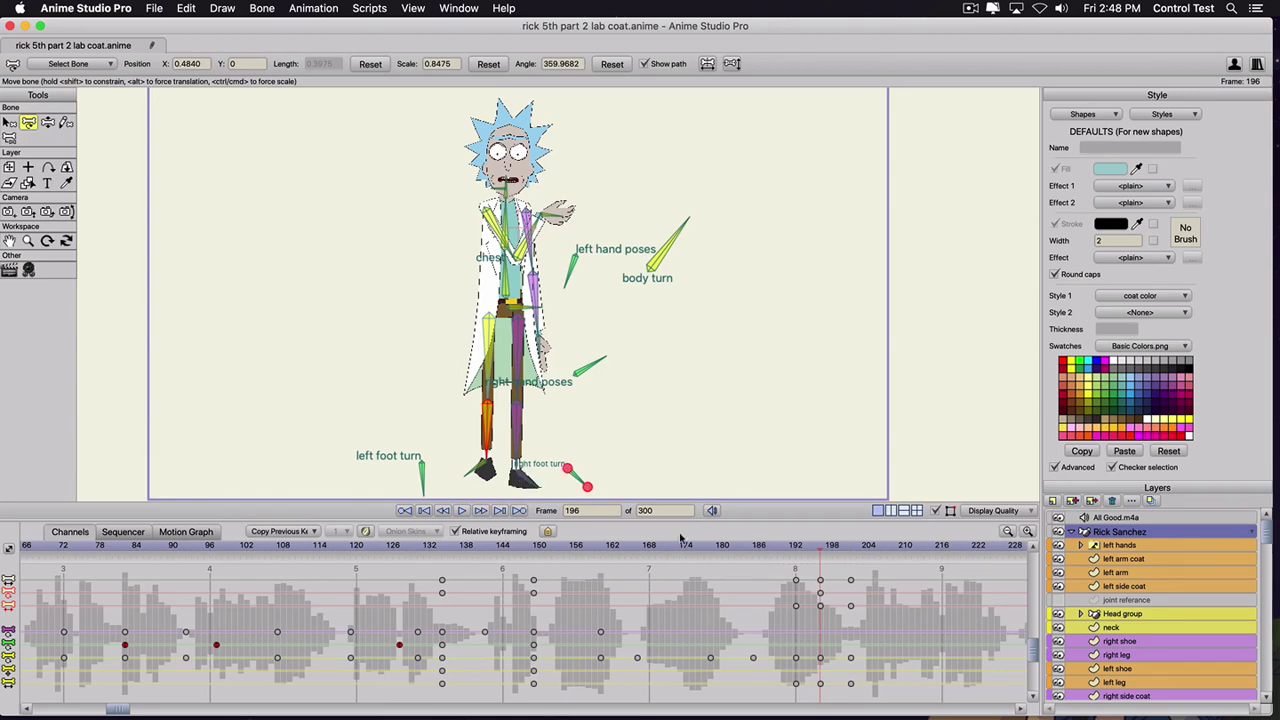
left_click(795, 547)
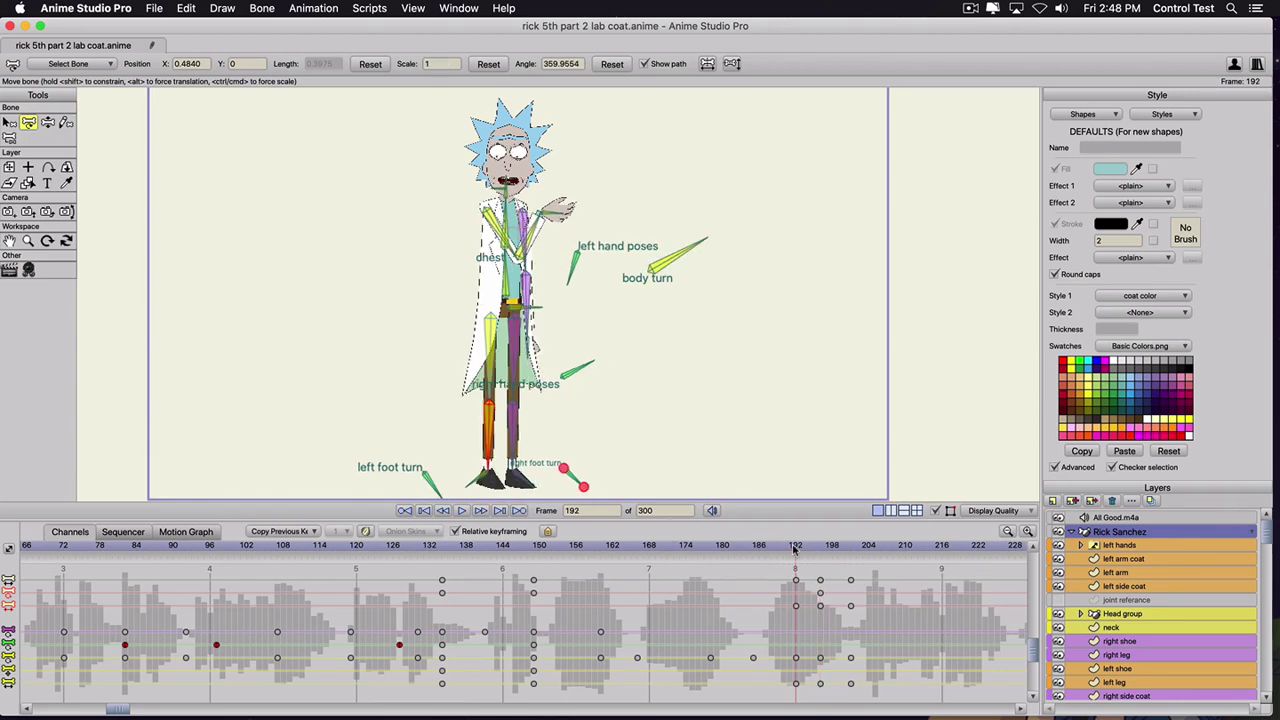
mouse_move(795, 548)
left_mouse_down()
mouse_move(869, 556)
mouse_move(795, 560)
left_mouse_up()
left_click(850, 551)
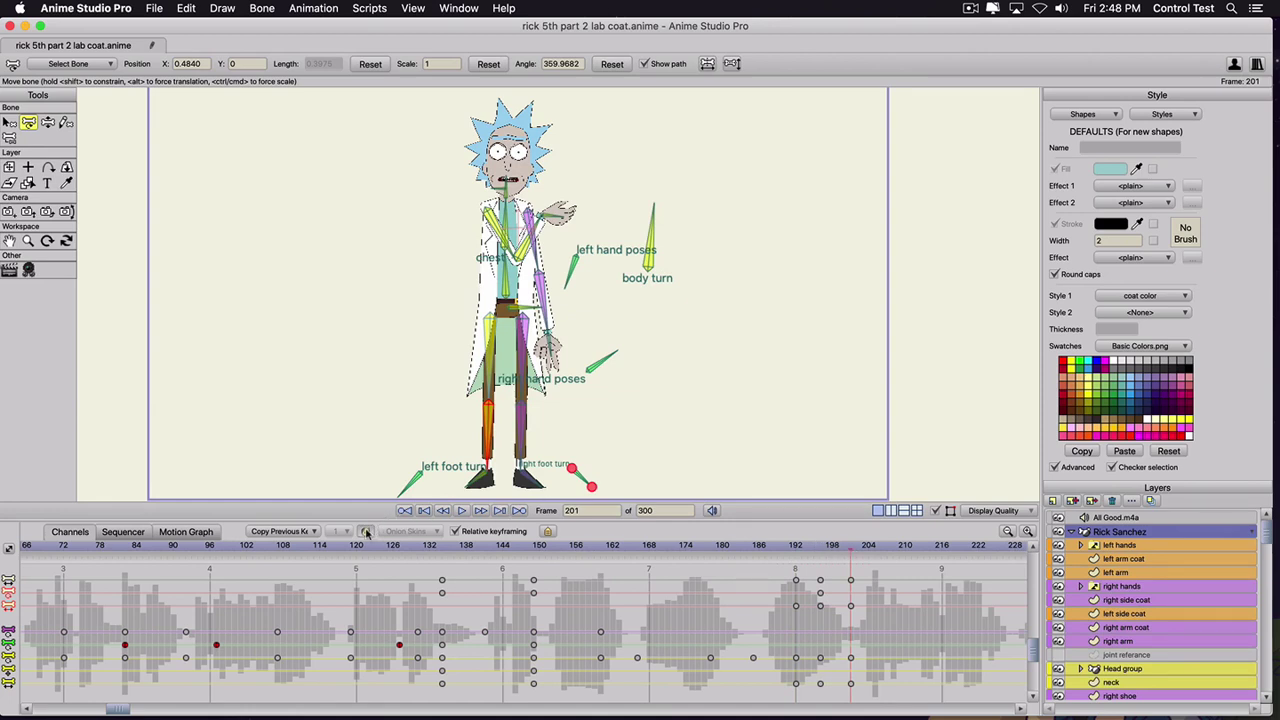
- Turn on onion skins and mark frame 192 as the reference pose for frame 201
left_click(366, 532)
left_click(846, 562)
left_click(795, 562)
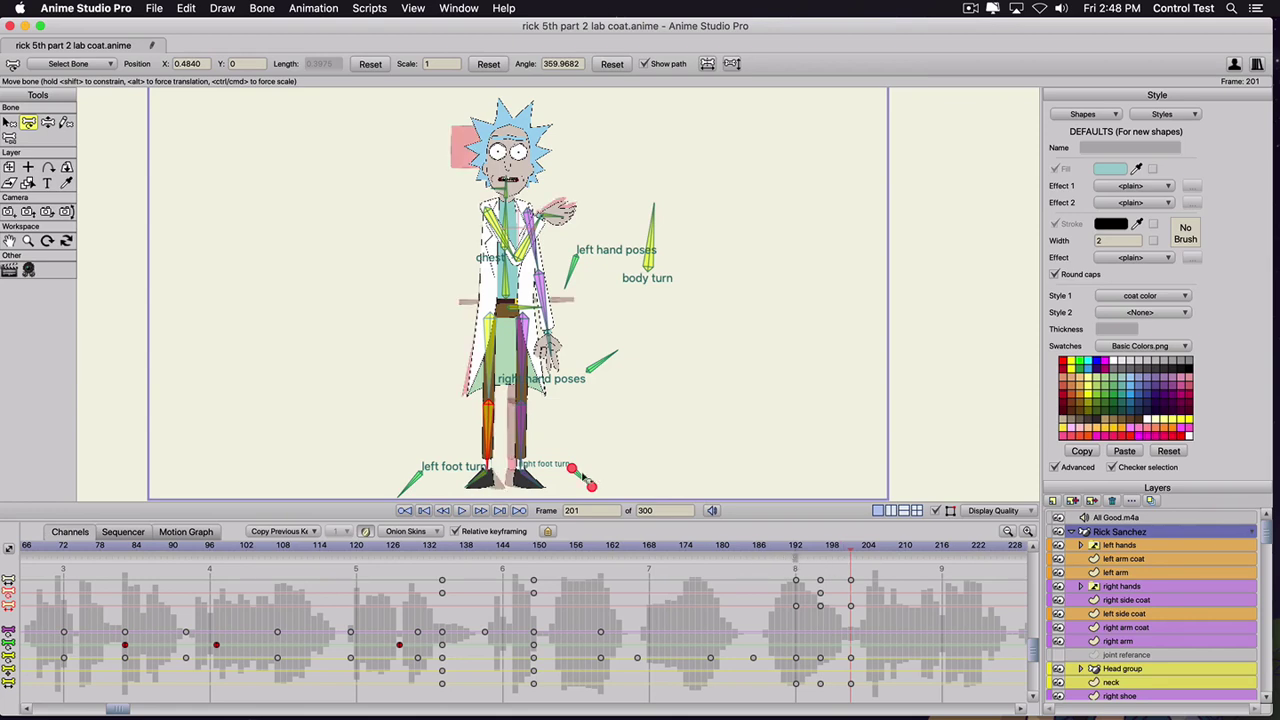
- Try repositioning the right leg at frame 201 with Manipulate Bones, and undo the change
left_click(521, 470)
key("z")
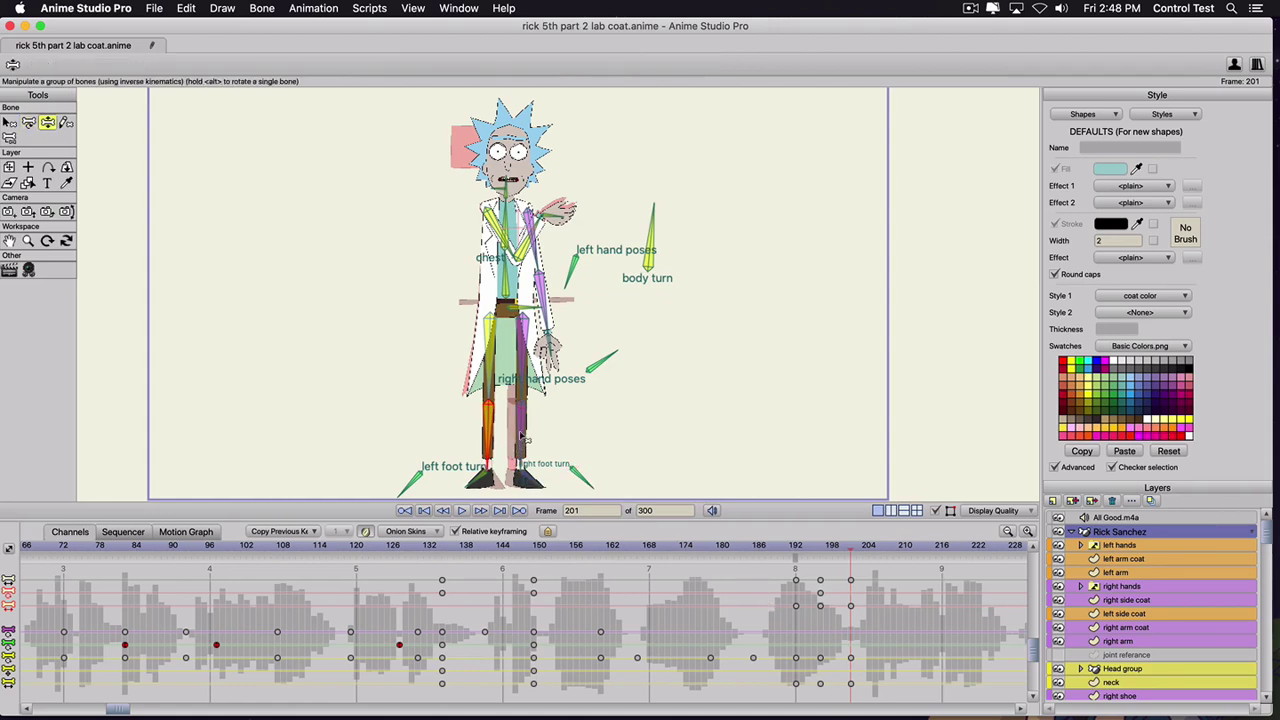
left_click_drag(520, 435, 568, 367)
key("super+z")
- Select all bones at frame 192 and key their current poses
scroll(526, 443, "up", 1)
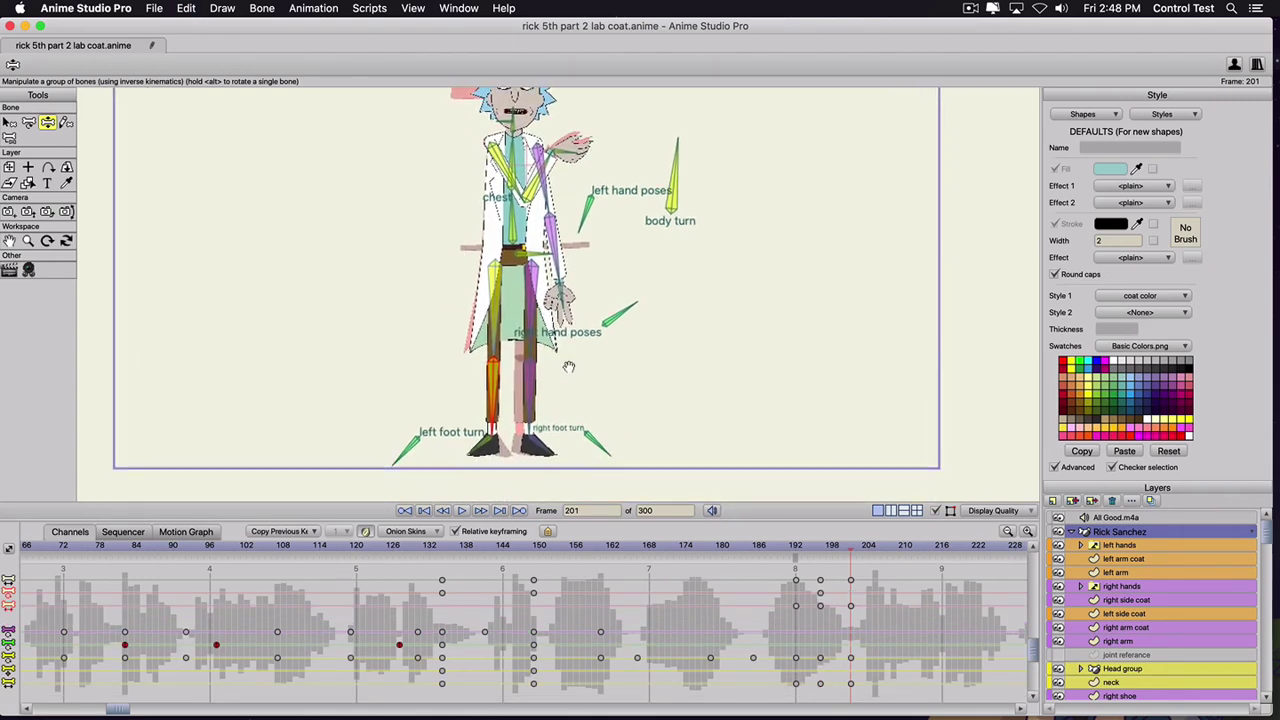
left_click(795, 546)
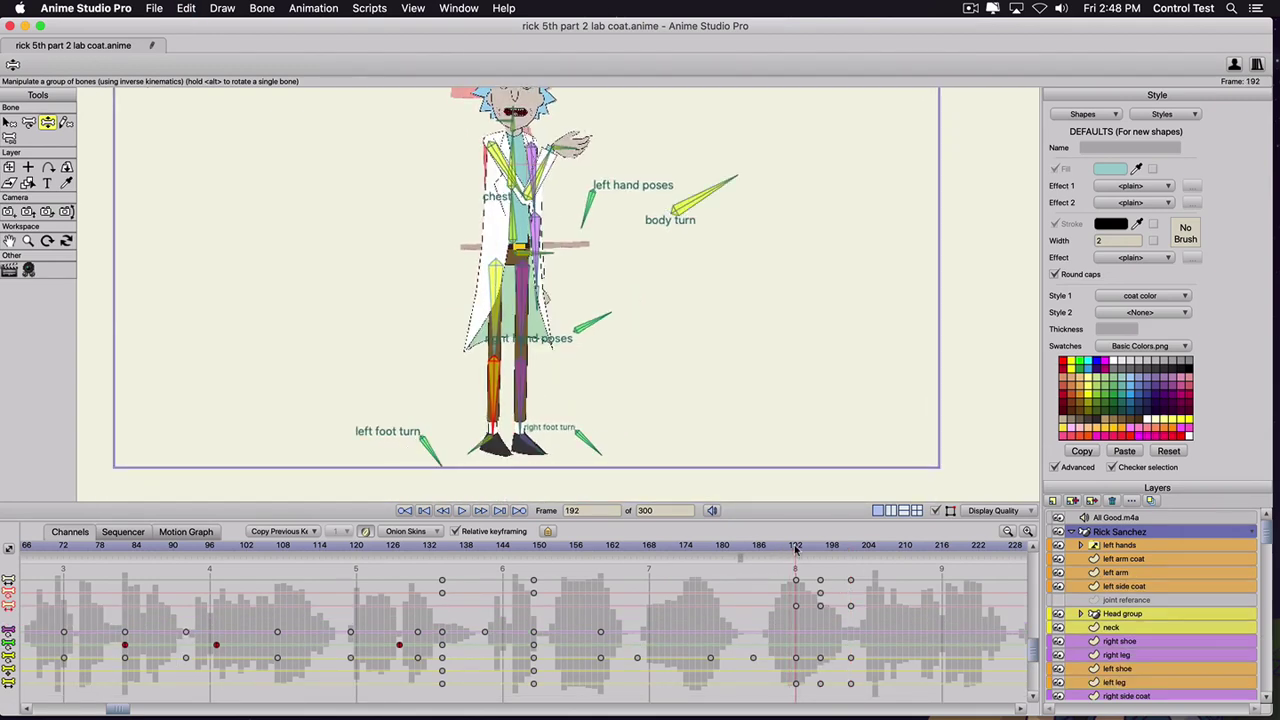
key("super+a")
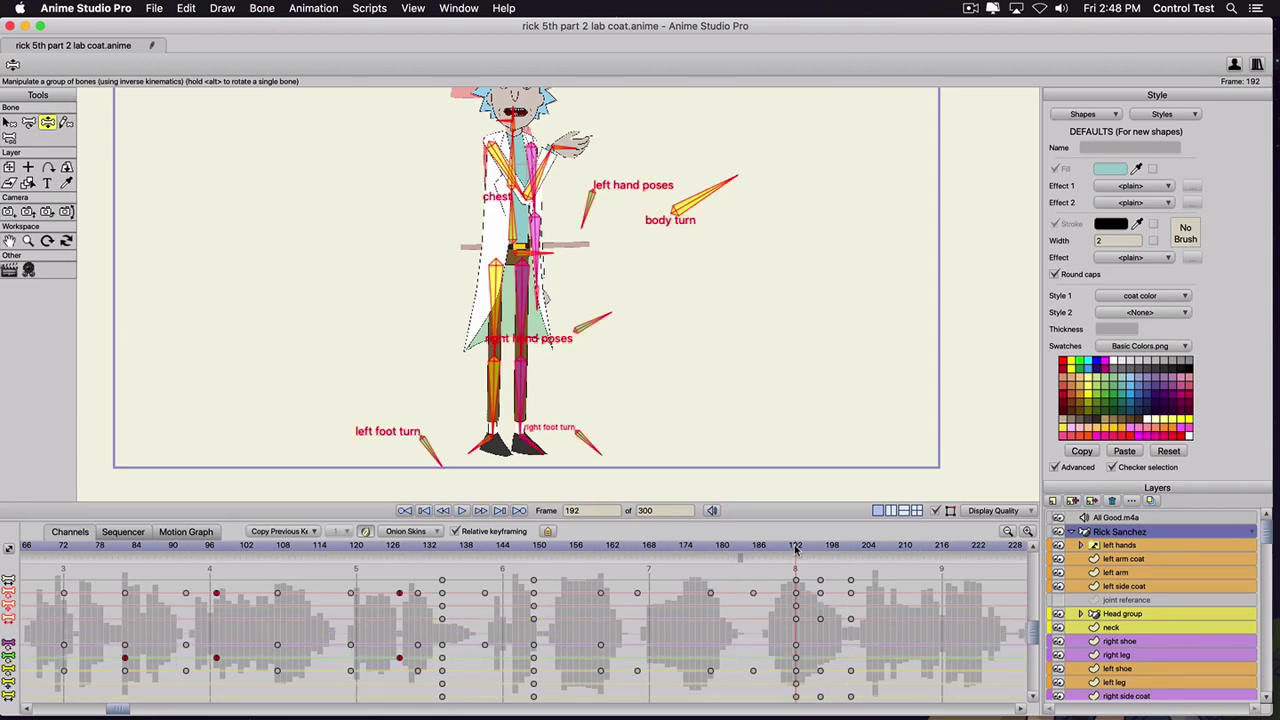
- At frame 201, move the right lower leg inward to match the onion-skinned foot, and scrub back to compare the poses
left_click(849, 546)
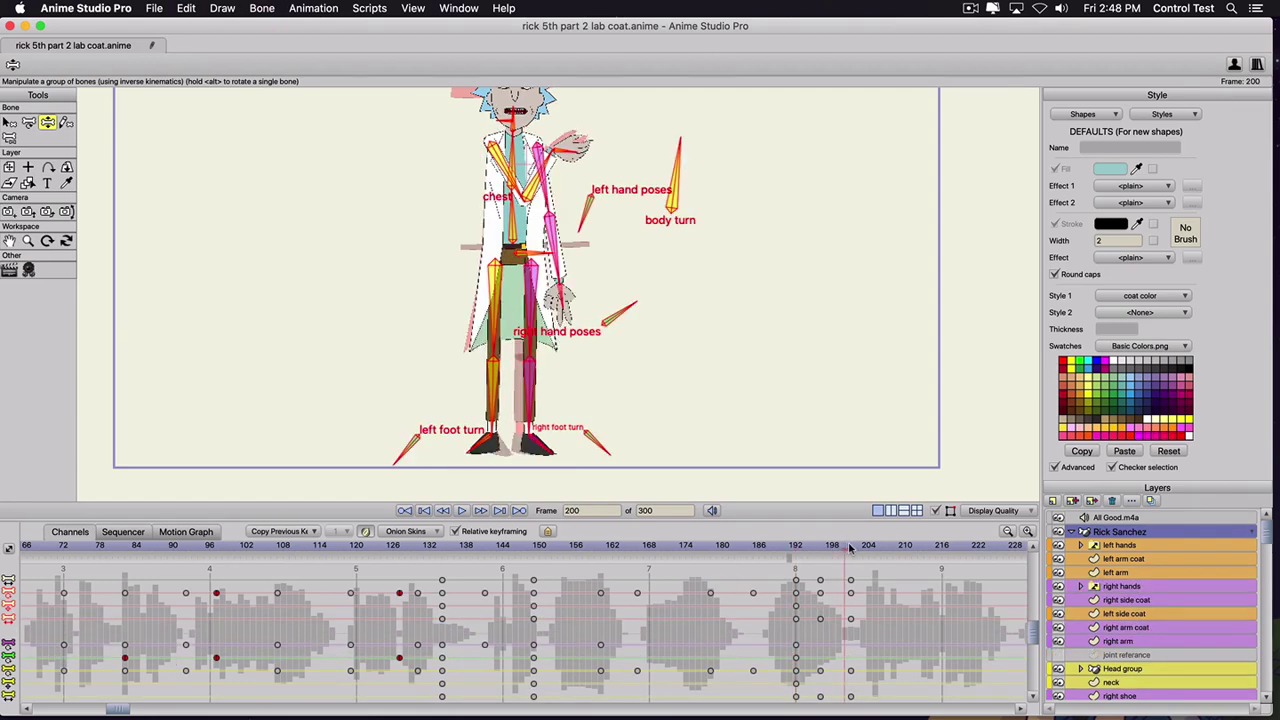
left_click_drag(533, 405, 524, 406)
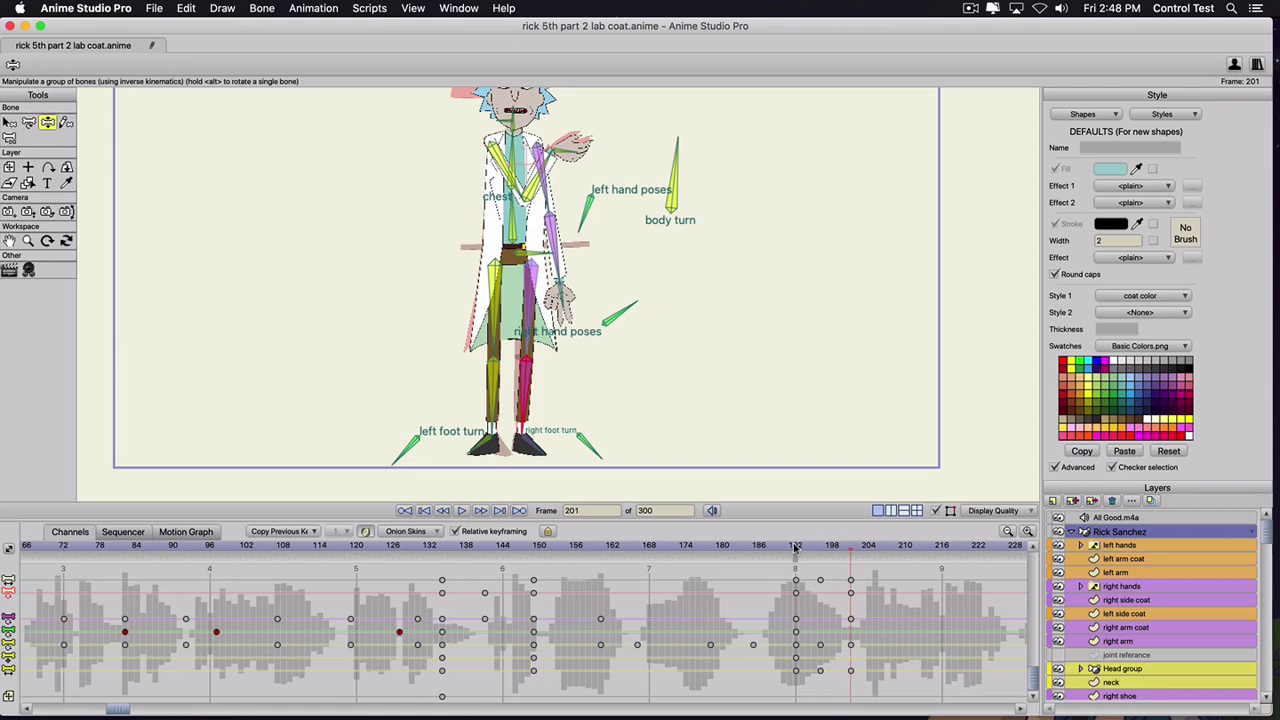
mouse_move(797, 548)
left_mouse_down()
mouse_move(854, 556)
mouse_move(795, 550)
left_mouse_up()
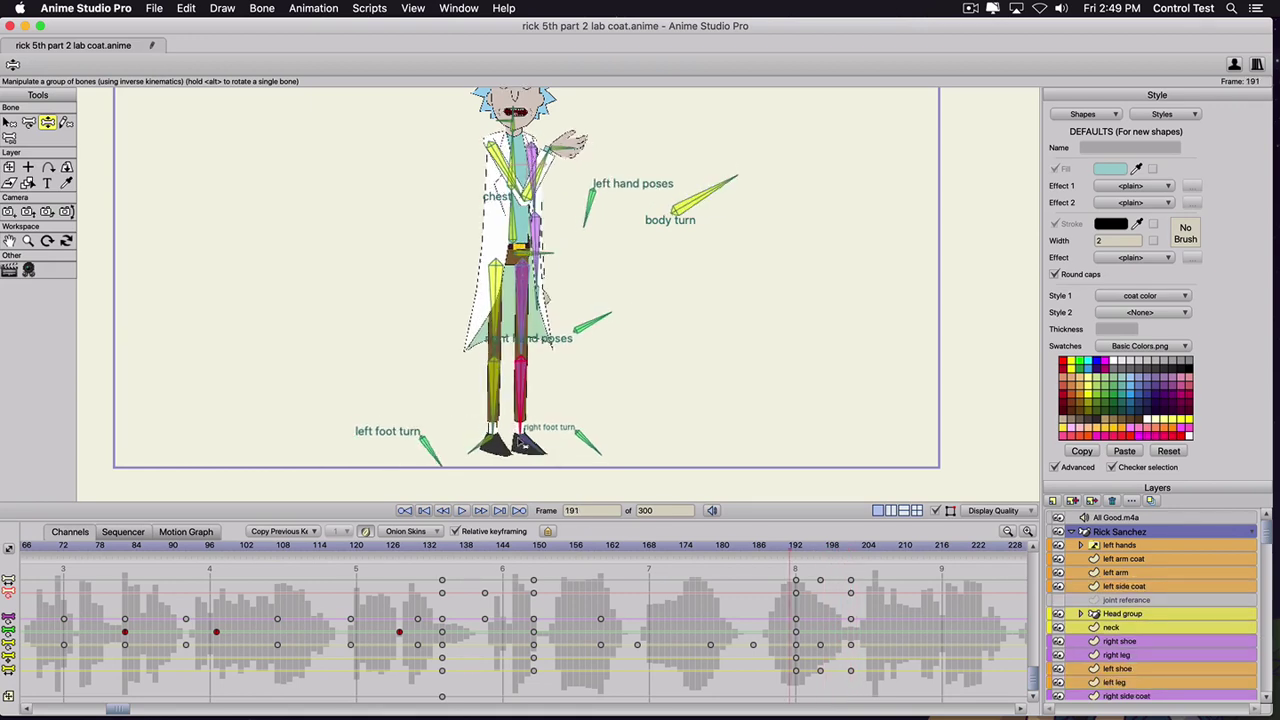
- Play back the body turn, and at frame 201 bend the right arm so its hand rests at the hip
key("space")
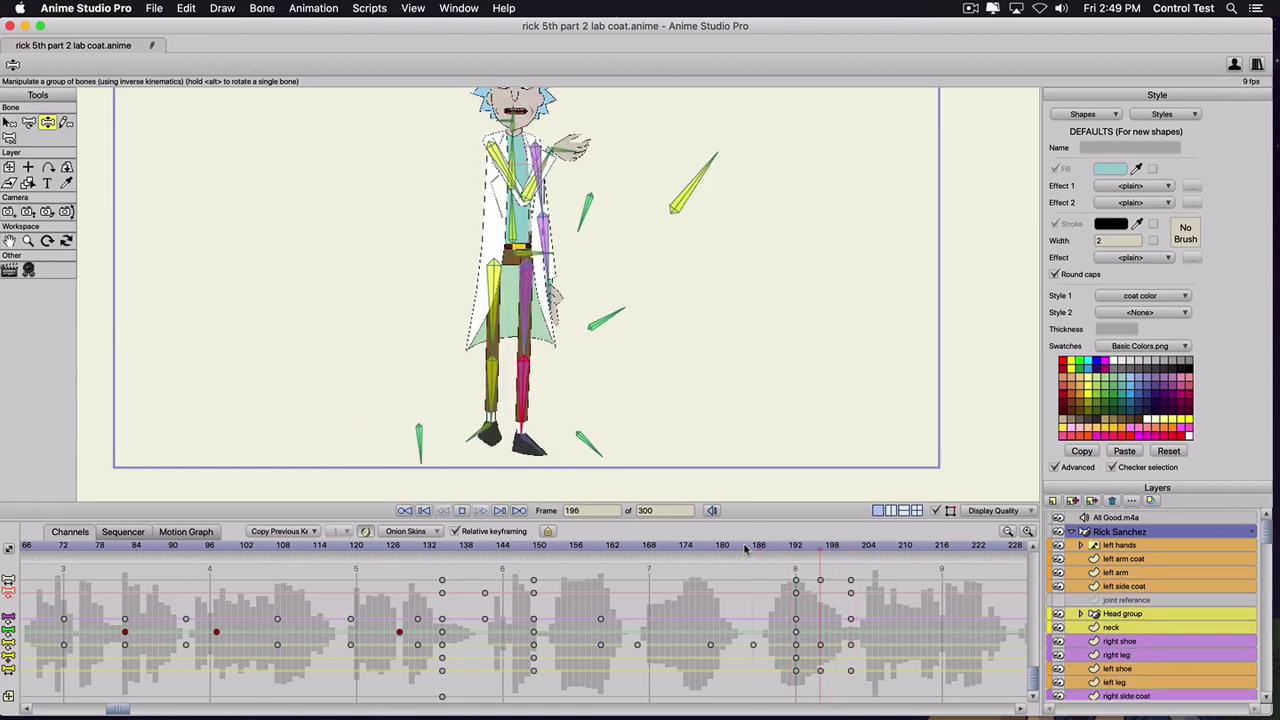
key("space")
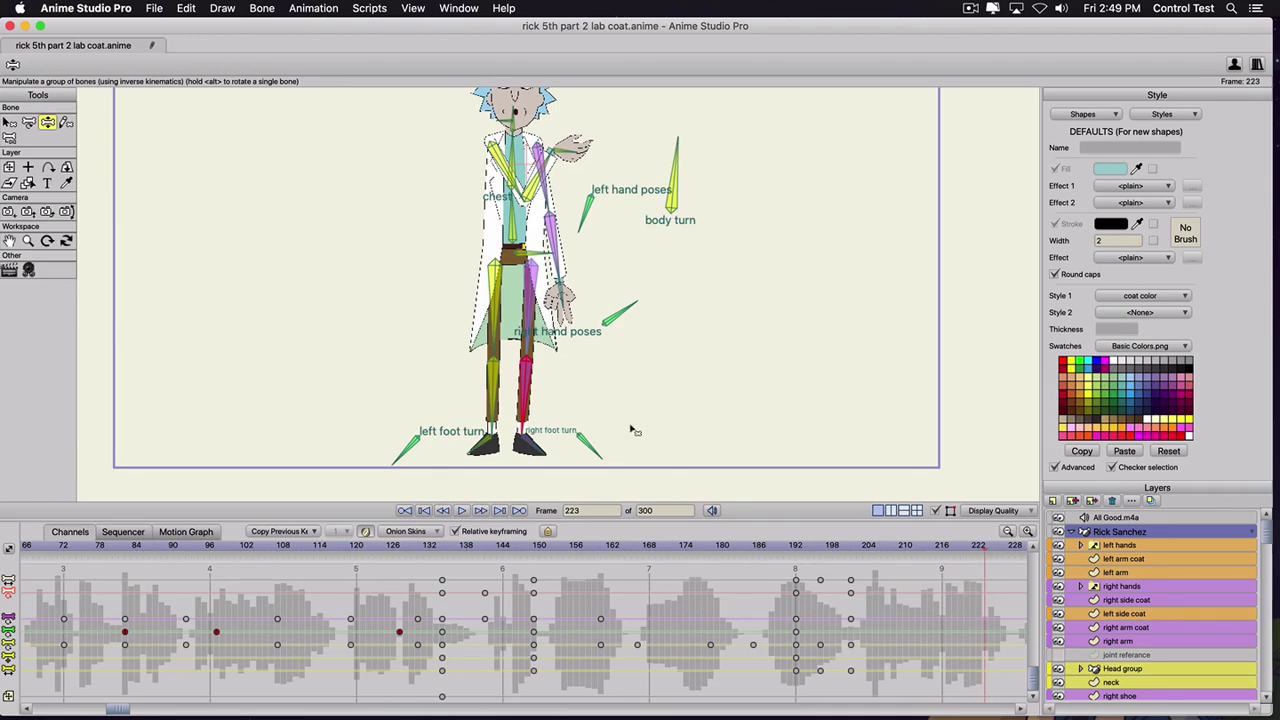
scroll(632, 430, "down", 2)
scroll(505, 405, "down", 1)
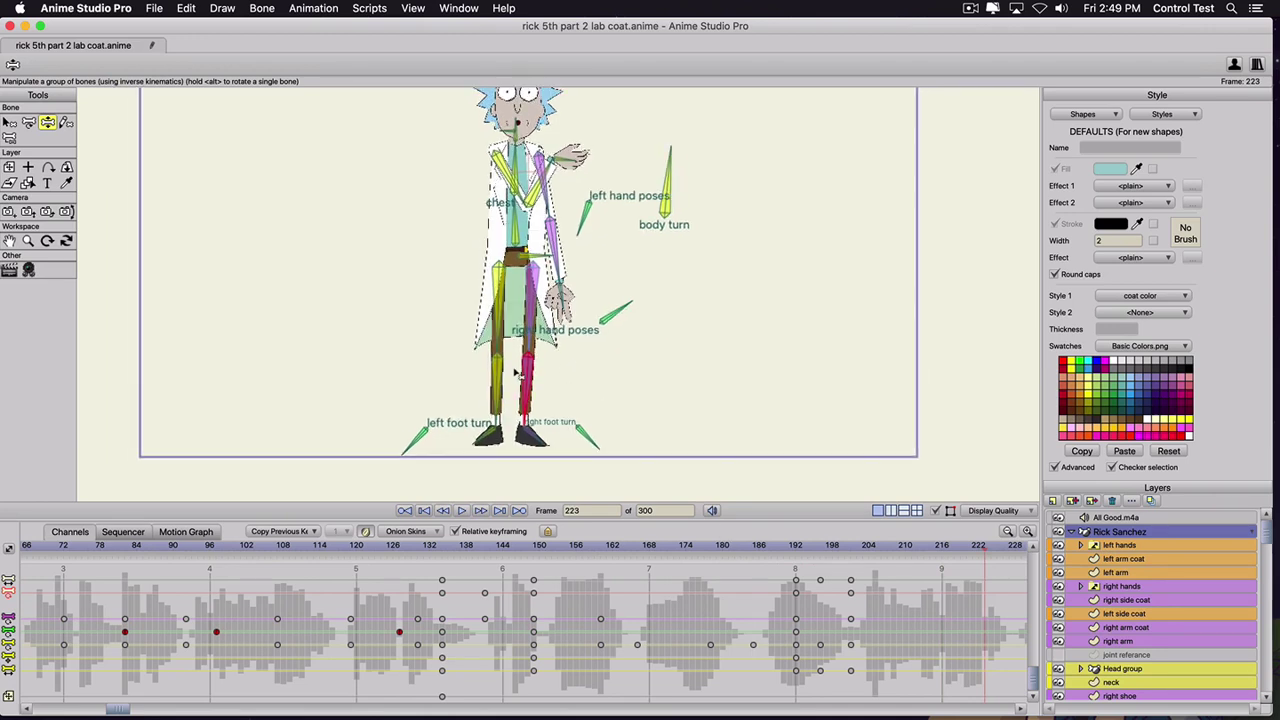
scroll(580, 377, "down", 3)
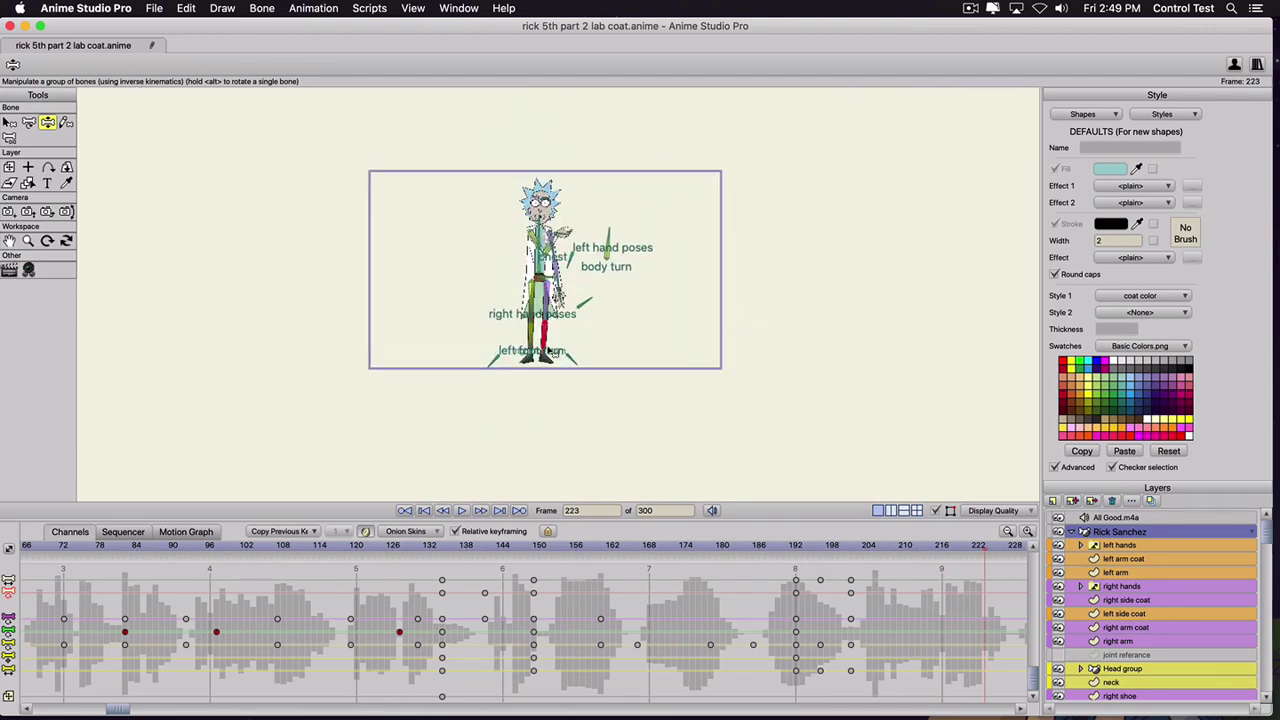
left_click_drag(785, 548, 852, 555)
scroll(603, 357, "up", 3)
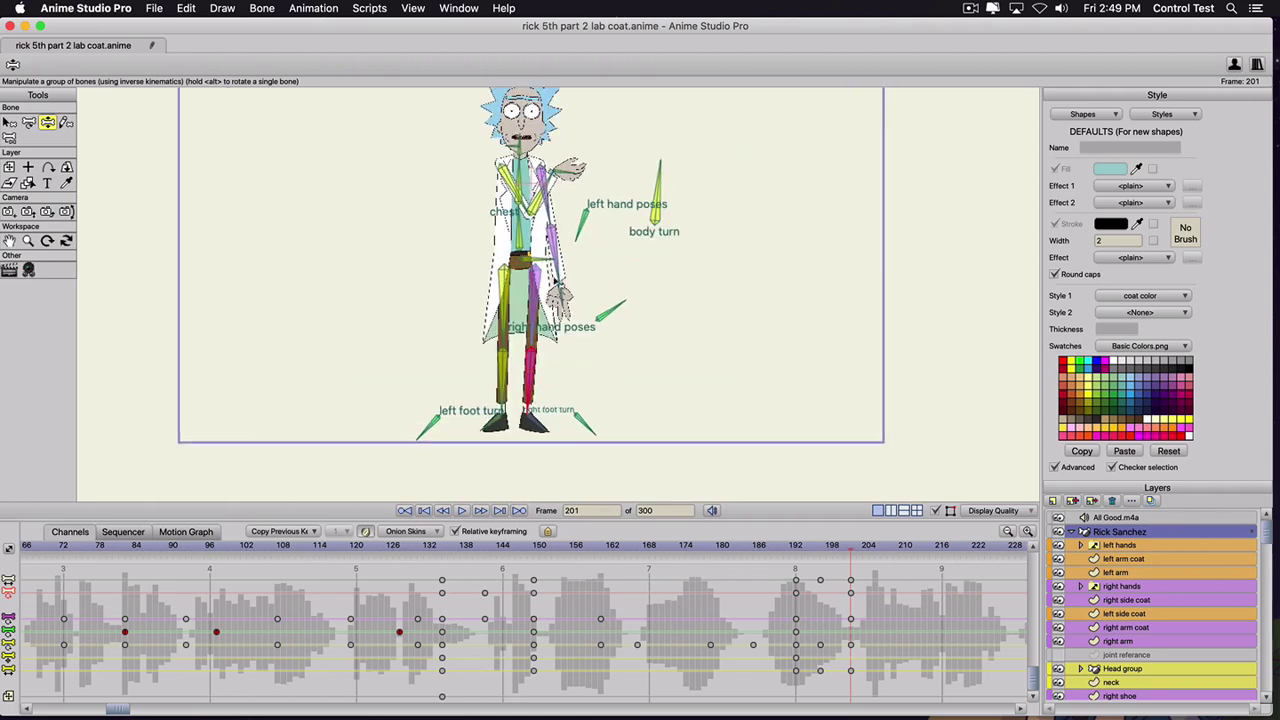
mouse_move(562, 262)
left_mouse_down()
mouse_move(655, 258)
mouse_move(590, 300)
mouse_move(543, 270)
left_mouse_up()
left_click_drag(541, 192, 539, 198)
- Rotate the right hand poses bone to about 144° at frame 152, and delete its key at frame 192
left_click_drag(781, 547, 549, 554)
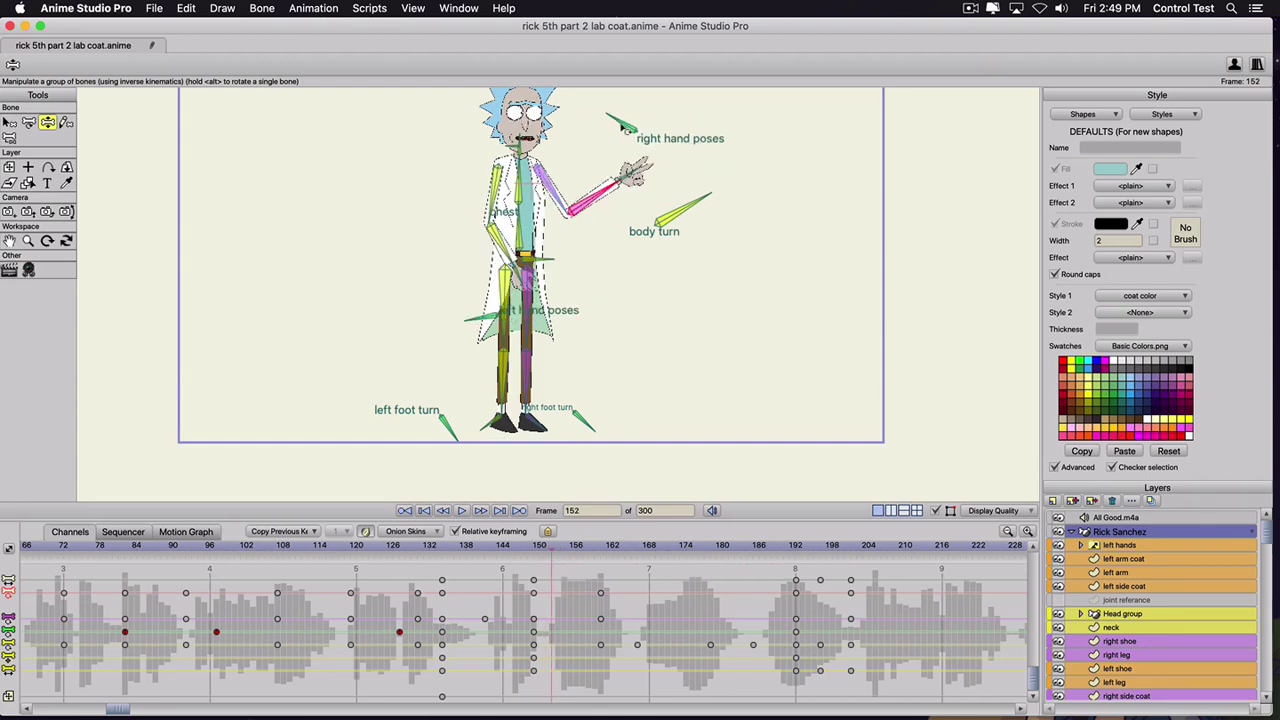
key("t")
mouse_move(622, 126)
left_mouse_down()
mouse_move(643, 120)
mouse_move(652, 140)
mouse_move(630, 102)
mouse_move(609, 132)
left_mouse_up()
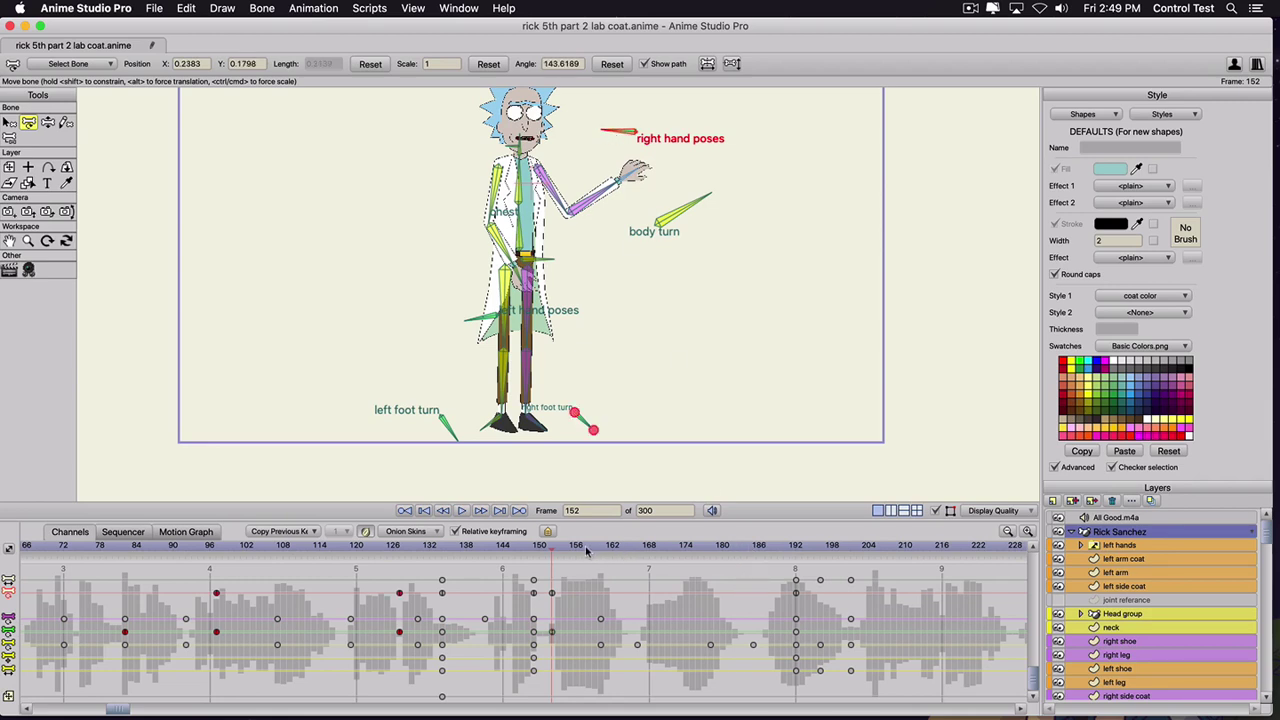
left_click_drag(587, 551, 852, 578)
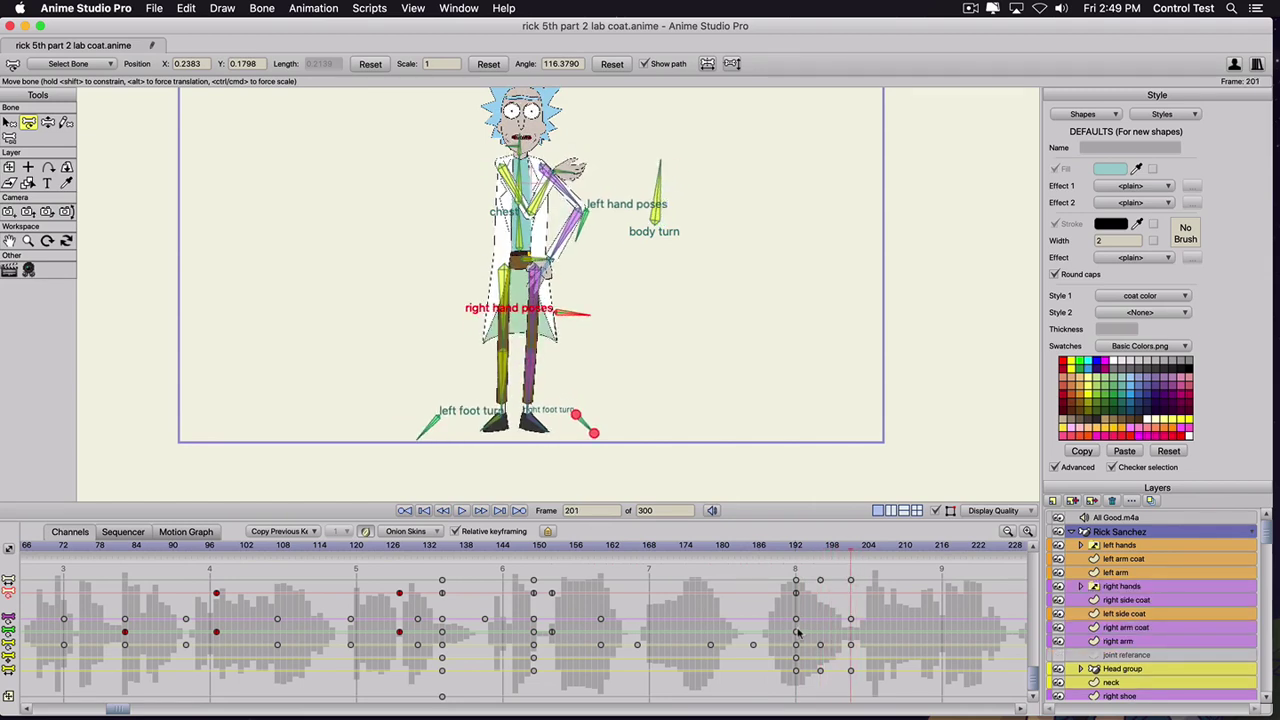
key("Delete")
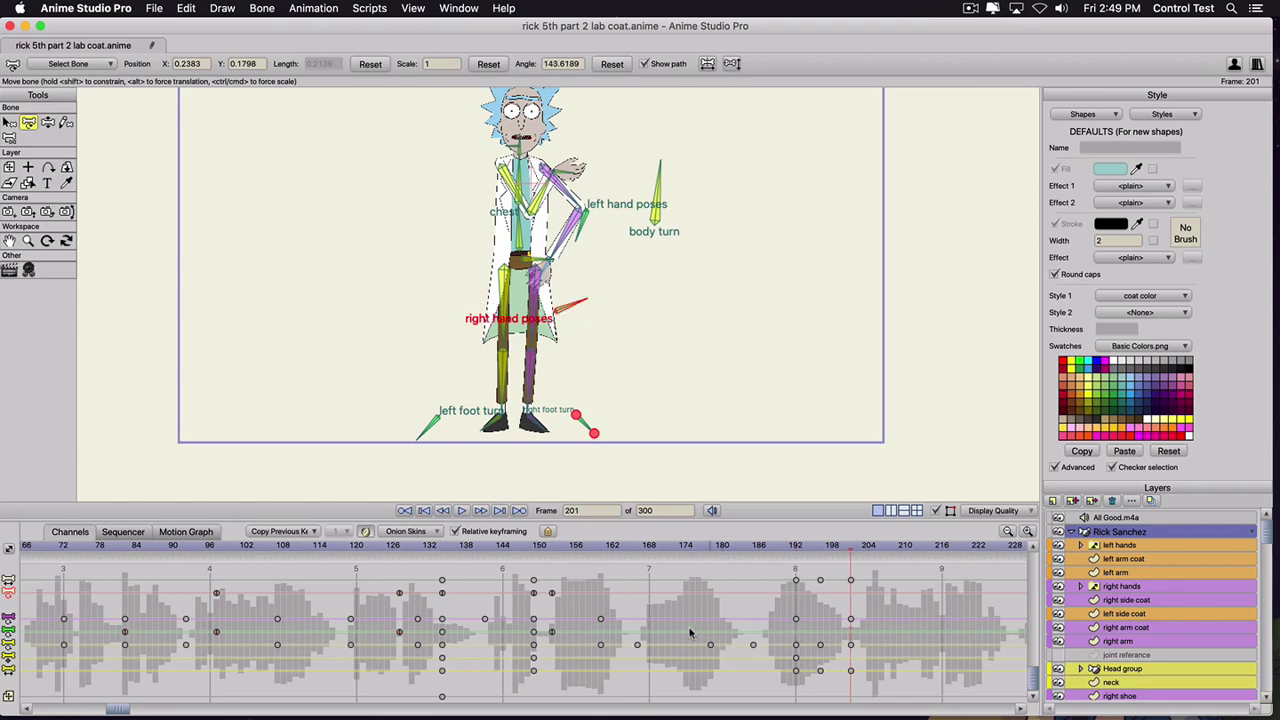
- Rotate the right hand bone at frame 201 to fit the hand against the hip, and play back the pose
left_click(553, 275)
key("z")
left_click_drag(550, 275, 559, 277)
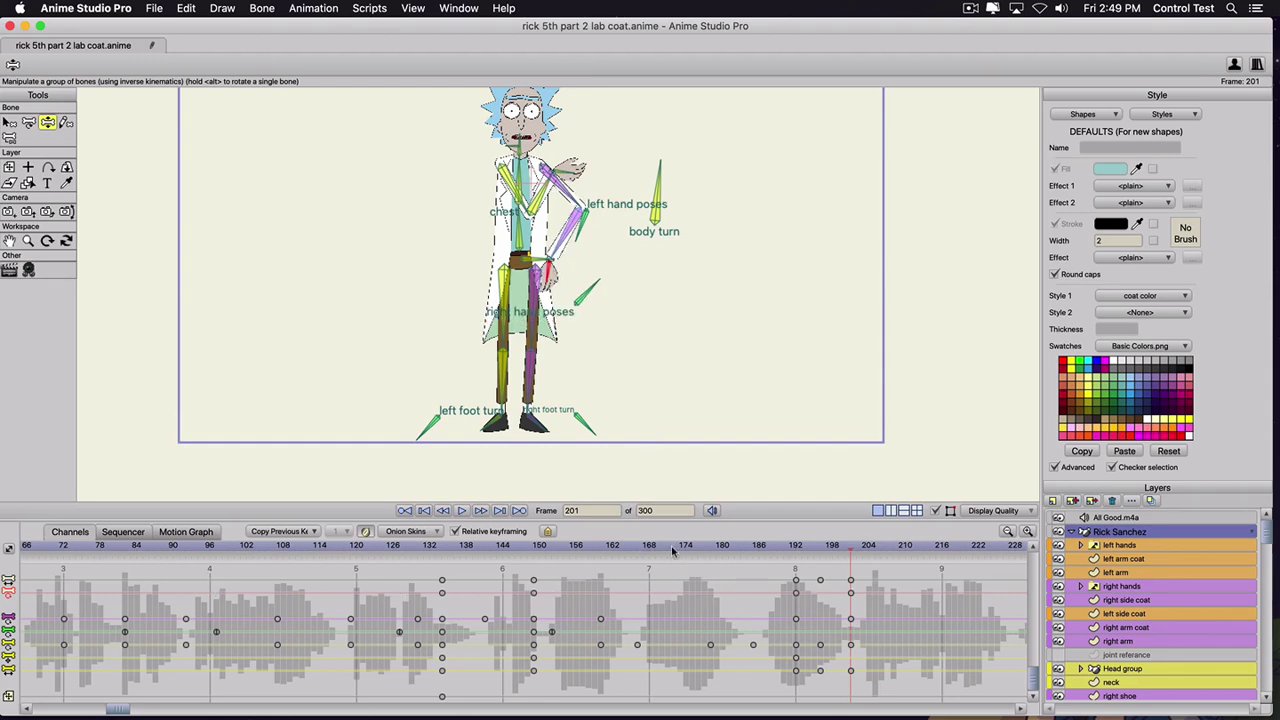
key("space")
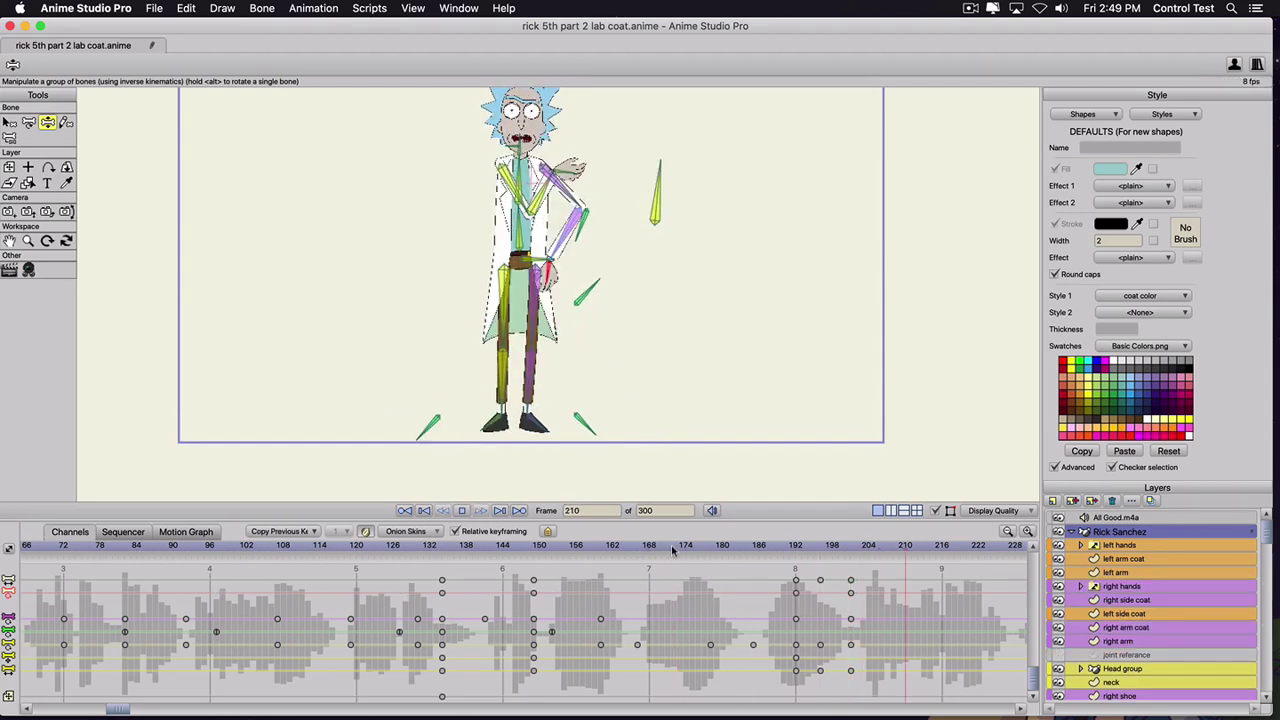
key("space")
- Key all bones at frame 201, swing both arms down and outward into an open pose at frame 209, and play it back
mouse_move(831, 549)
left_mouse_down()
mouse_move(866, 550)
mouse_move(850, 552)
left_mouse_up()
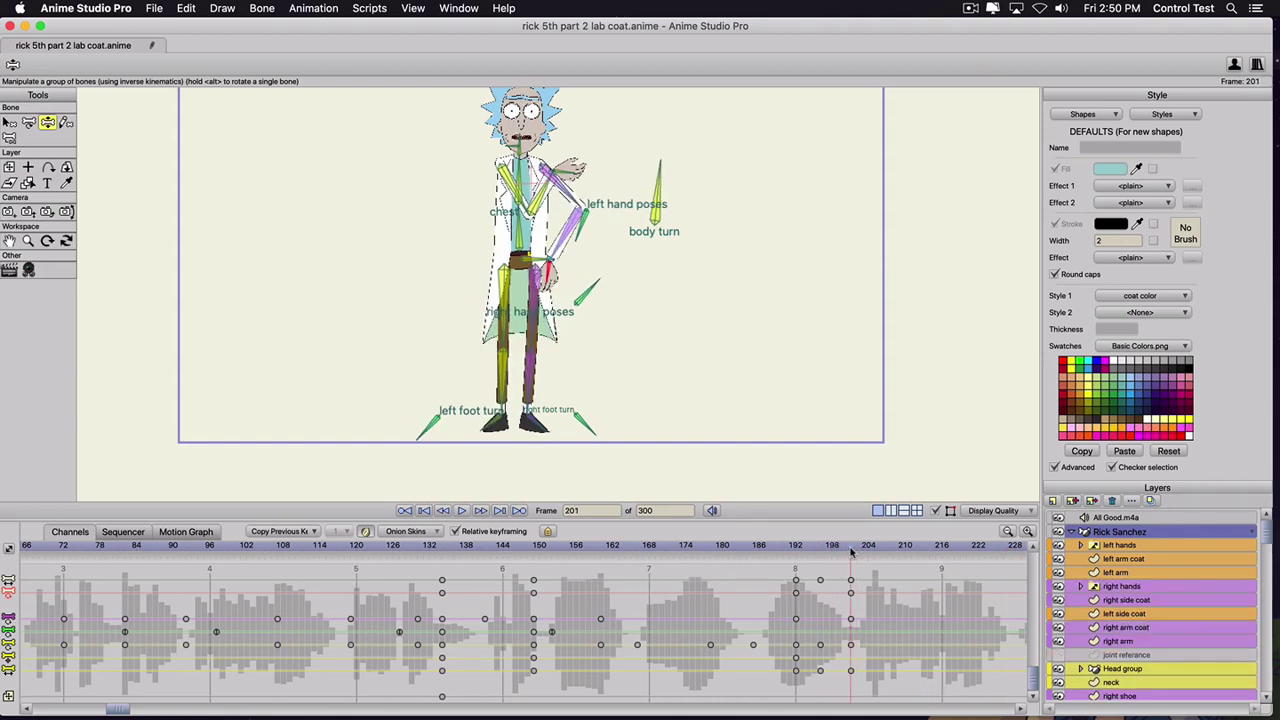
key("super+a")
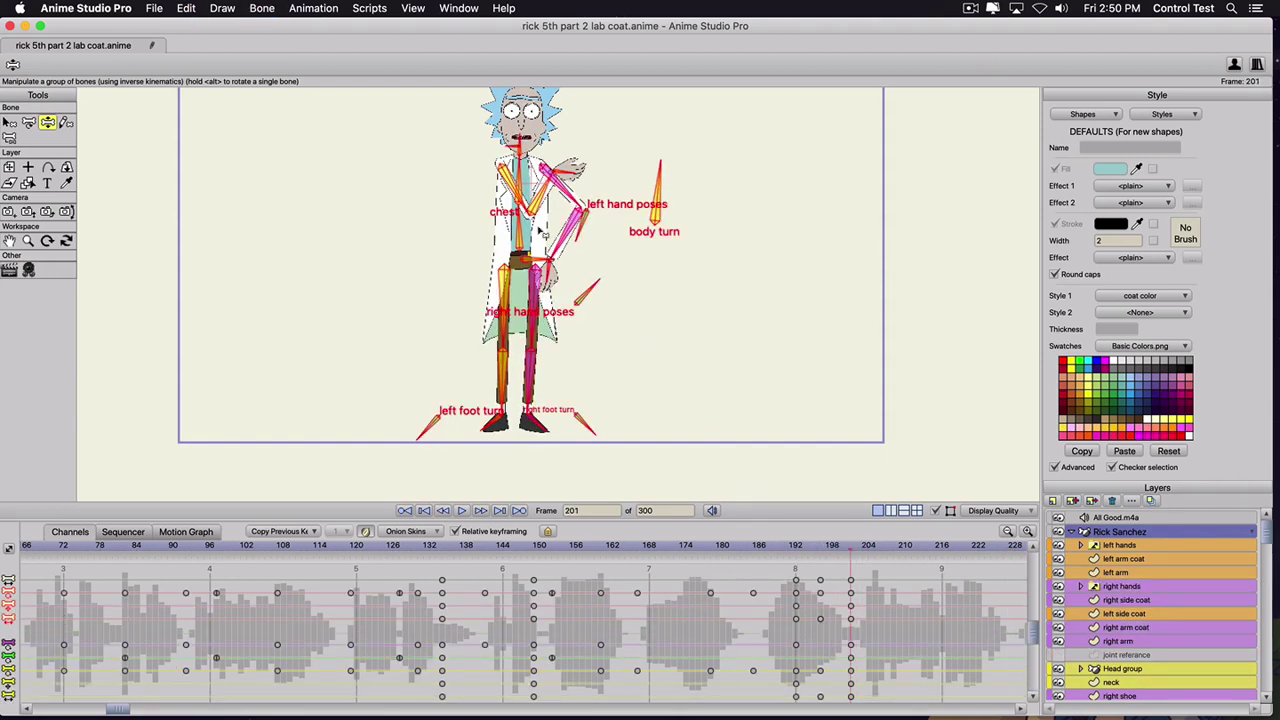
left_click_drag(866, 549, 898, 555)
left_click_drag(545, 238, 425, 310)
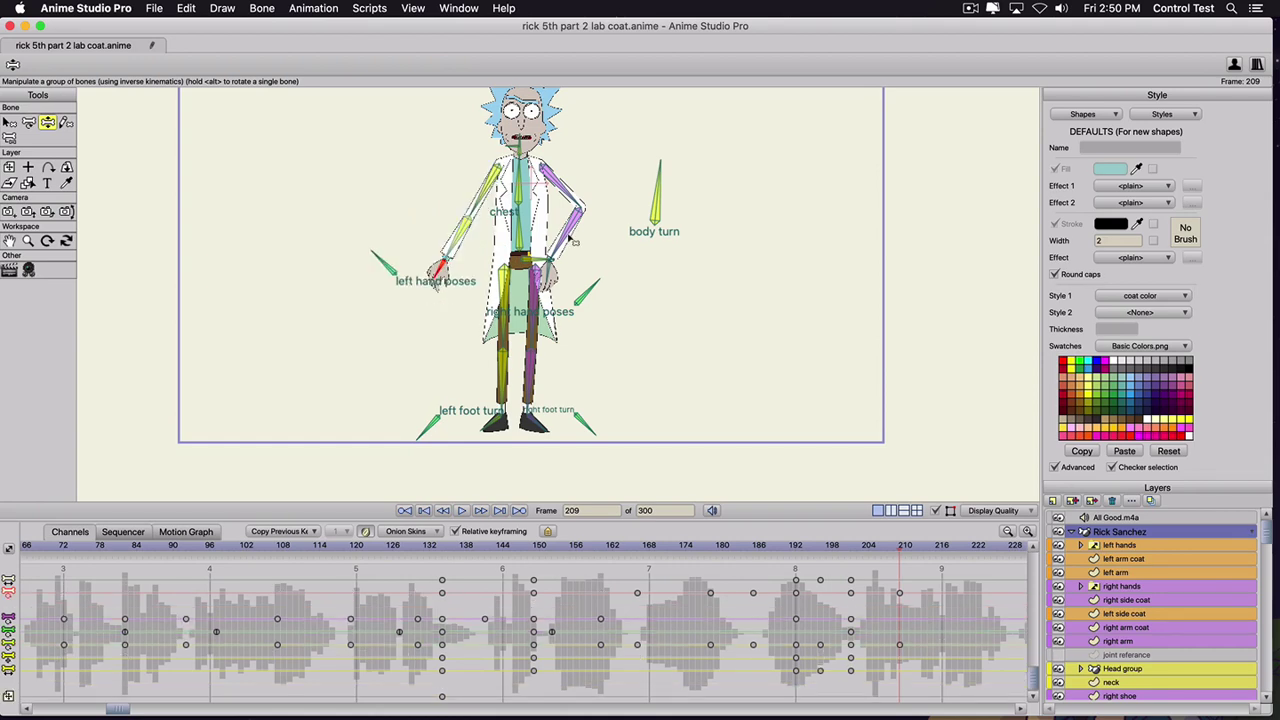
left_click_drag(598, 257, 640, 272)
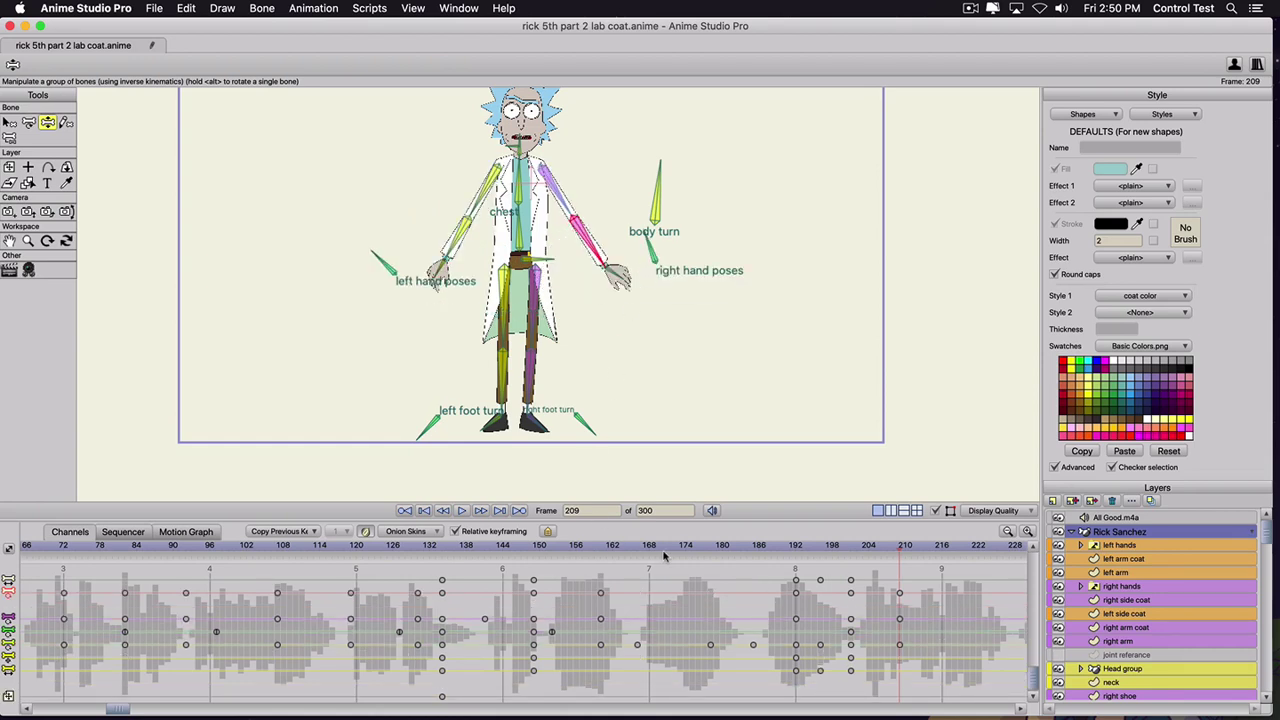
key("space")
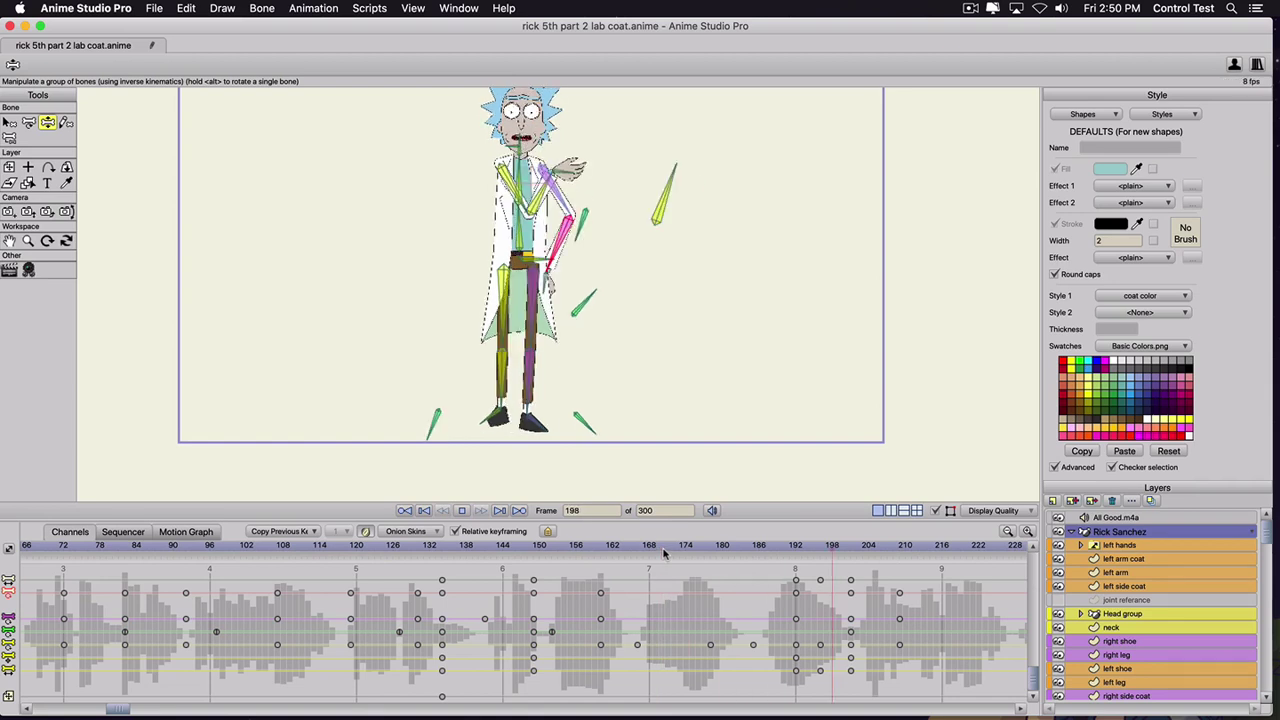
key("space")
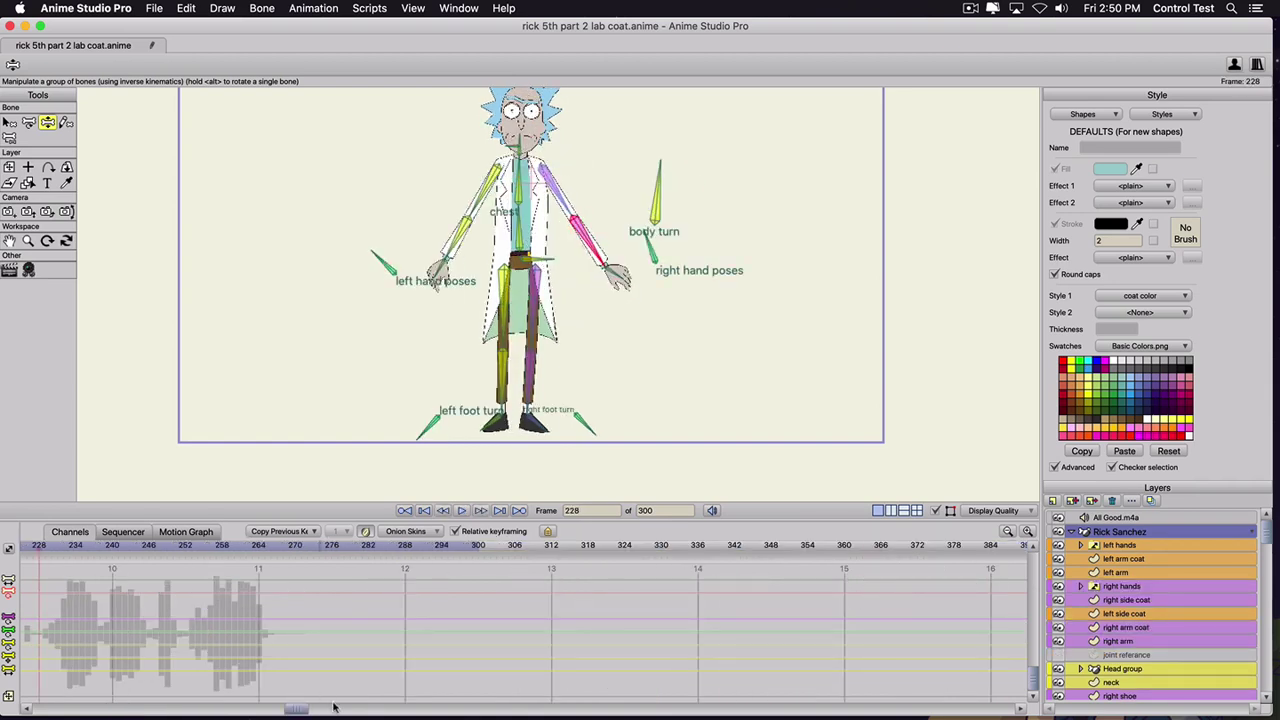
- Move the open-arm keys from frame 209 to frame 216, and play back the slower gesture
left_click_drag(287, 712, 228, 712)
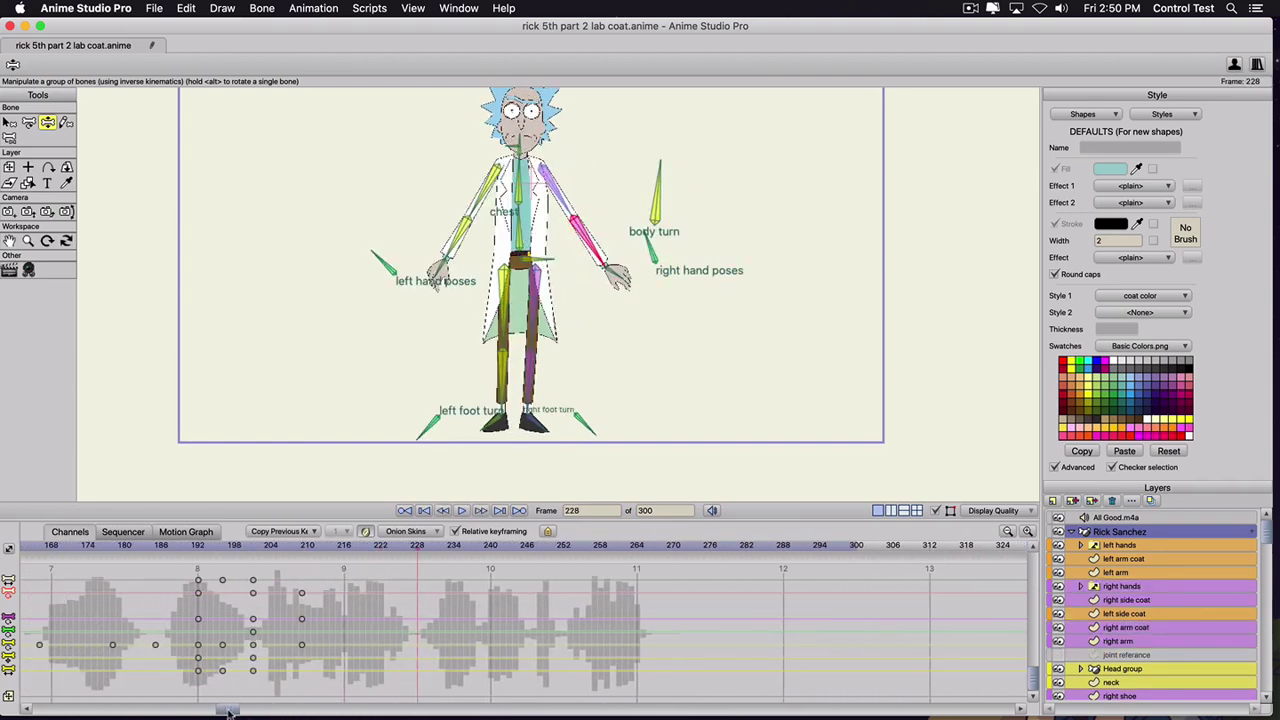
left_click_drag(308, 585, 344, 649)
key("space")
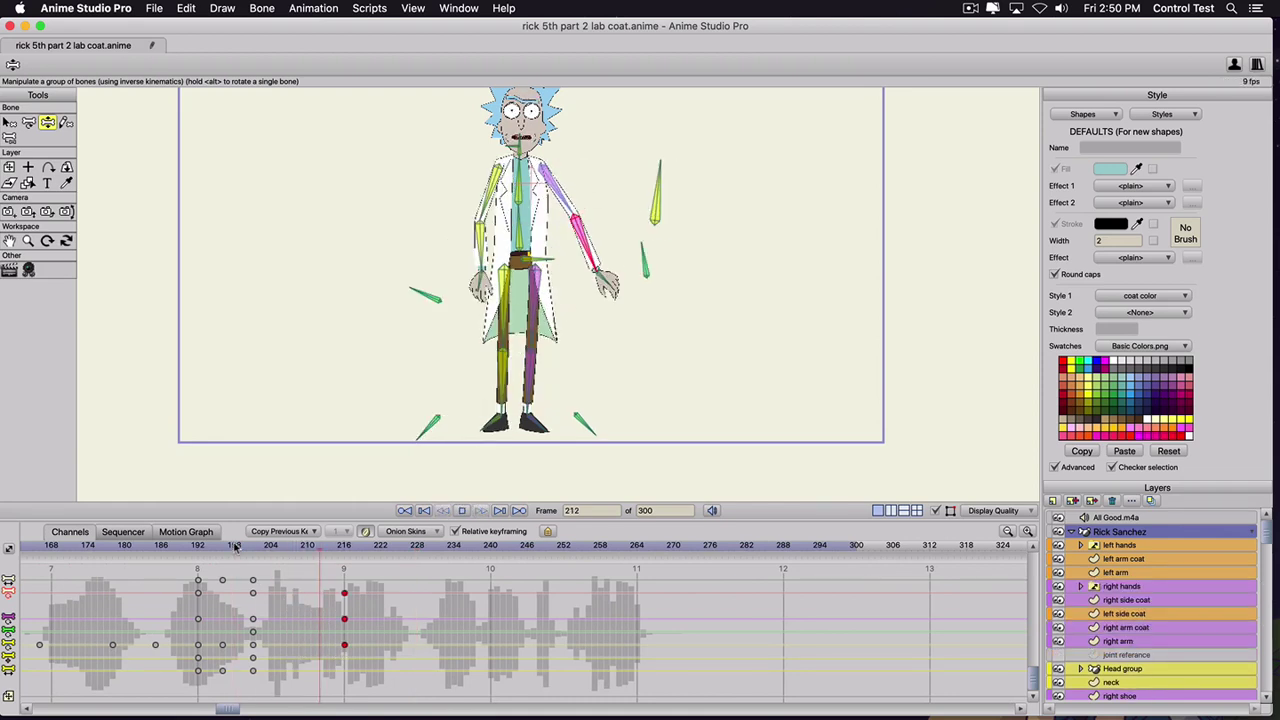
key("space")
- At frame 207, rotate the left hand poses bone and set the right hand poses bone to about 12°, and play back the gesture
left_click_drag(243, 549, 290, 562)
key("t")
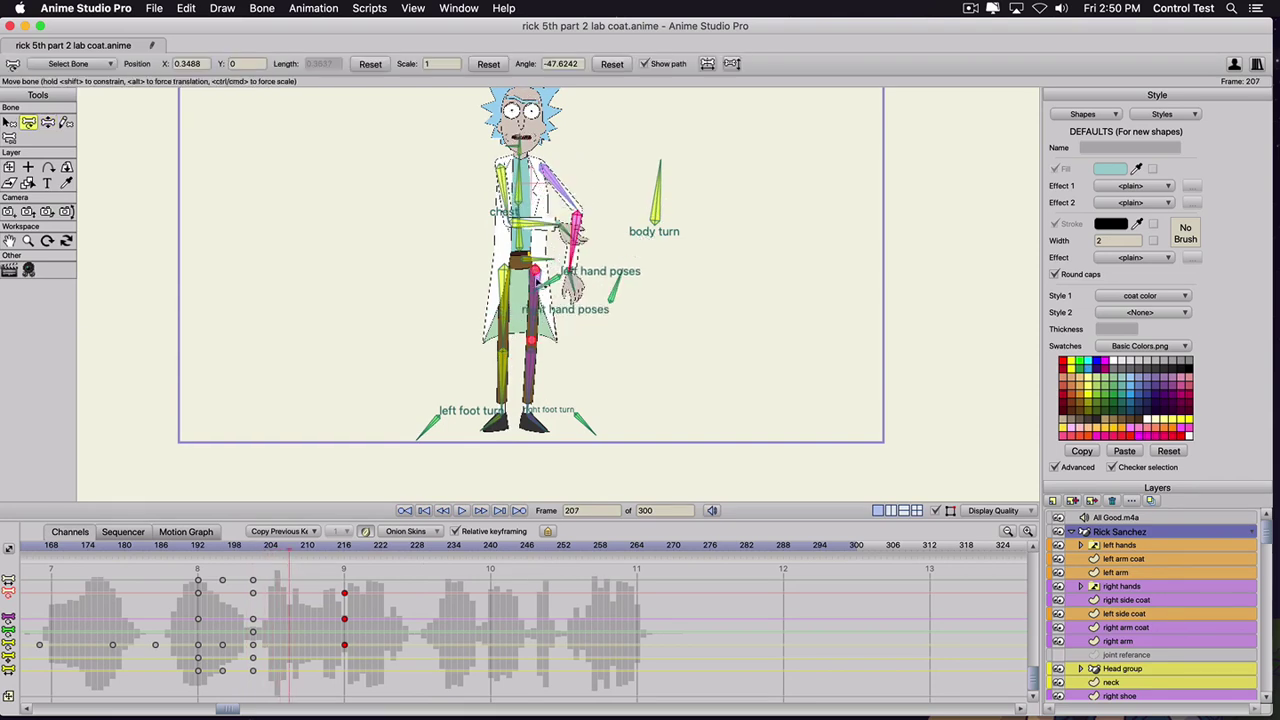
left_click(548, 285)
left_click_drag(549, 312, 577, 246)
left_click_drag(615, 288, 621, 330)
key("space")
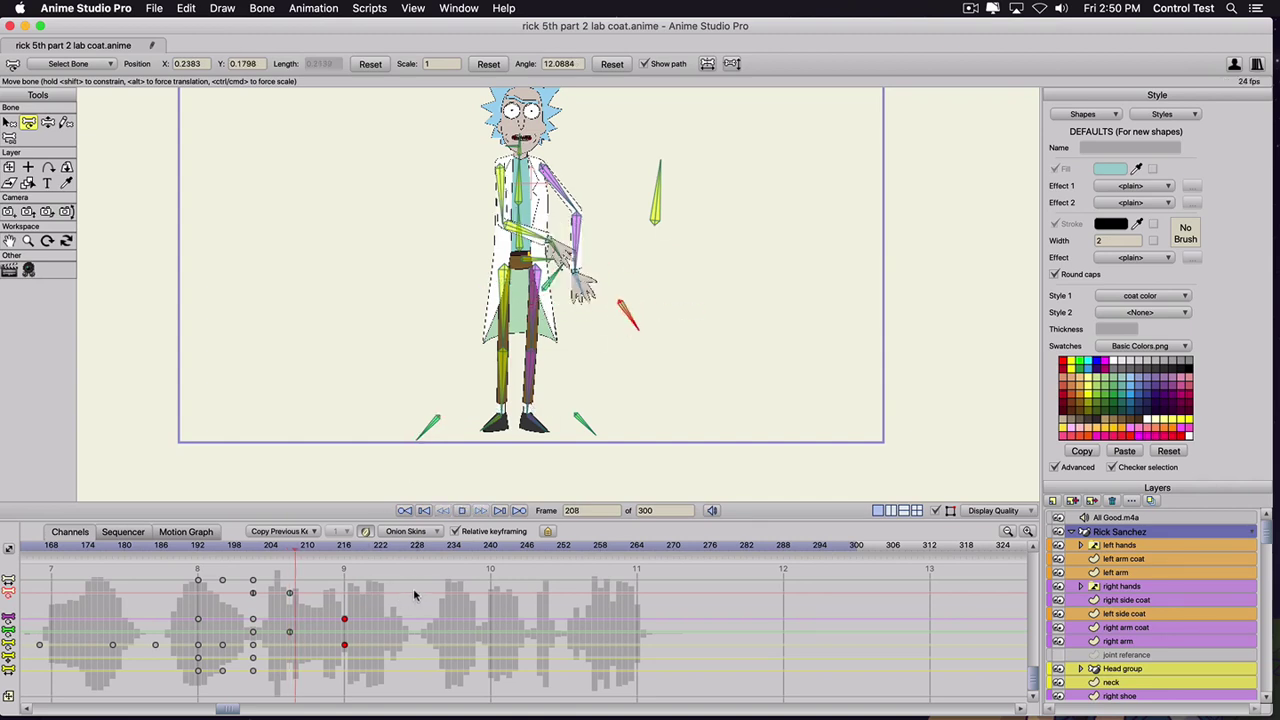
key("space")
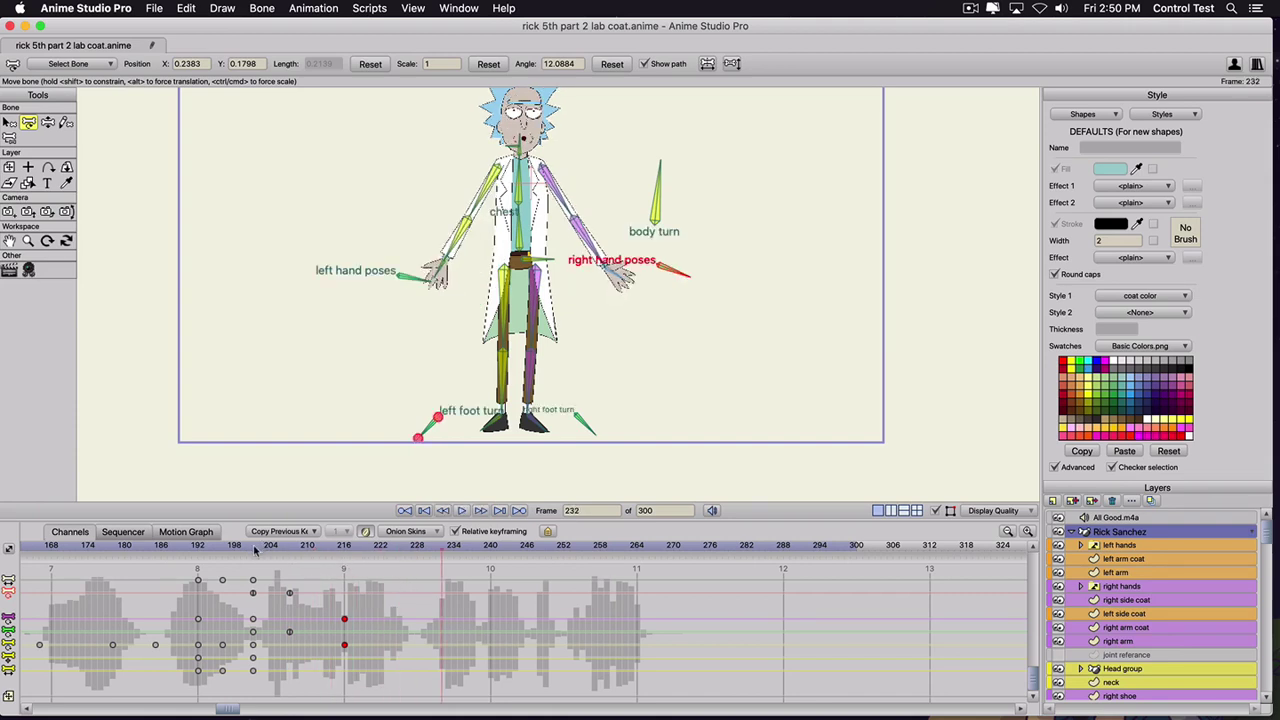
key("space")
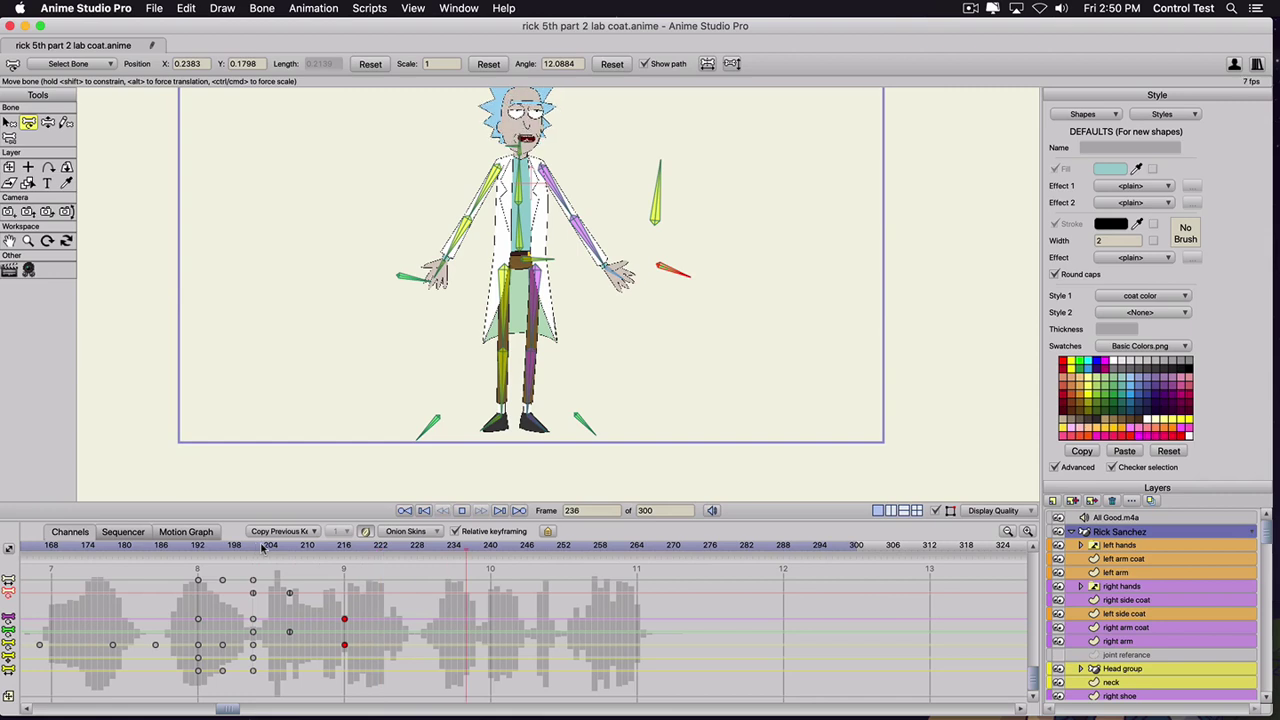
key("space")
- Key the chest bone at frame 201, lean it toward the right arm at frame 216, and play back the motion
left_click_drag(283, 550, 253, 567)
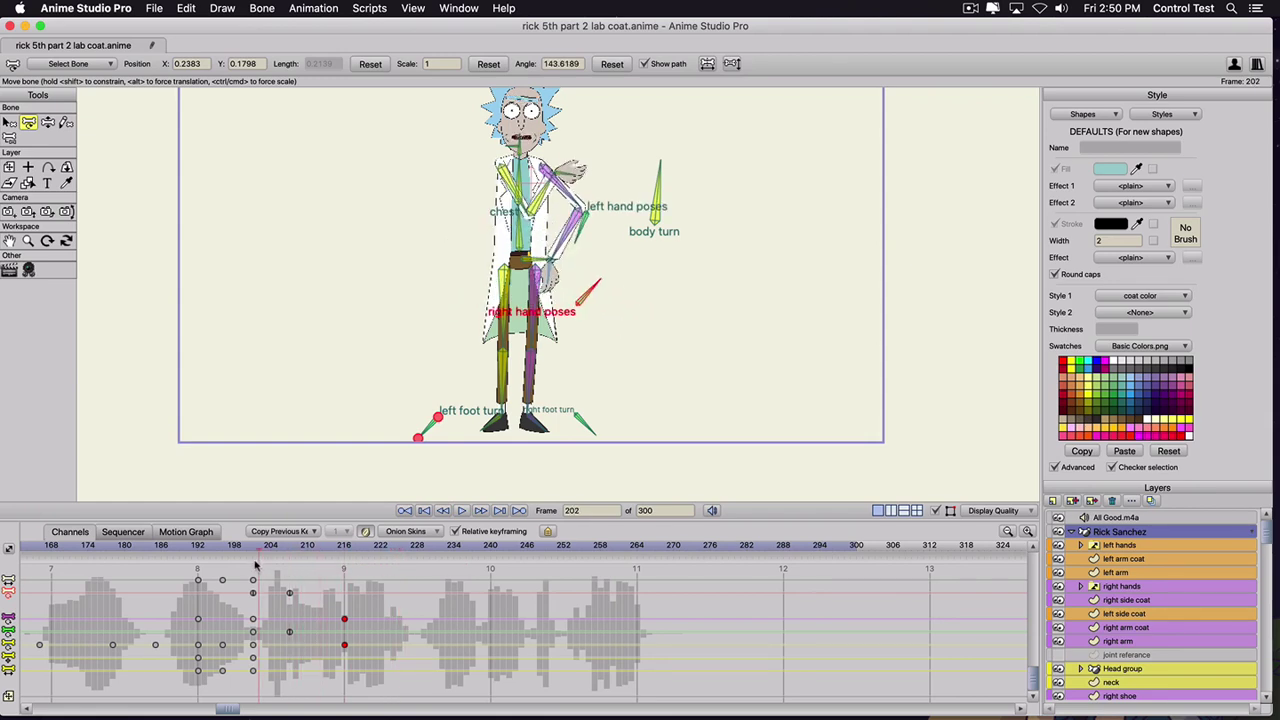
key("z")
left_click(490, 241)
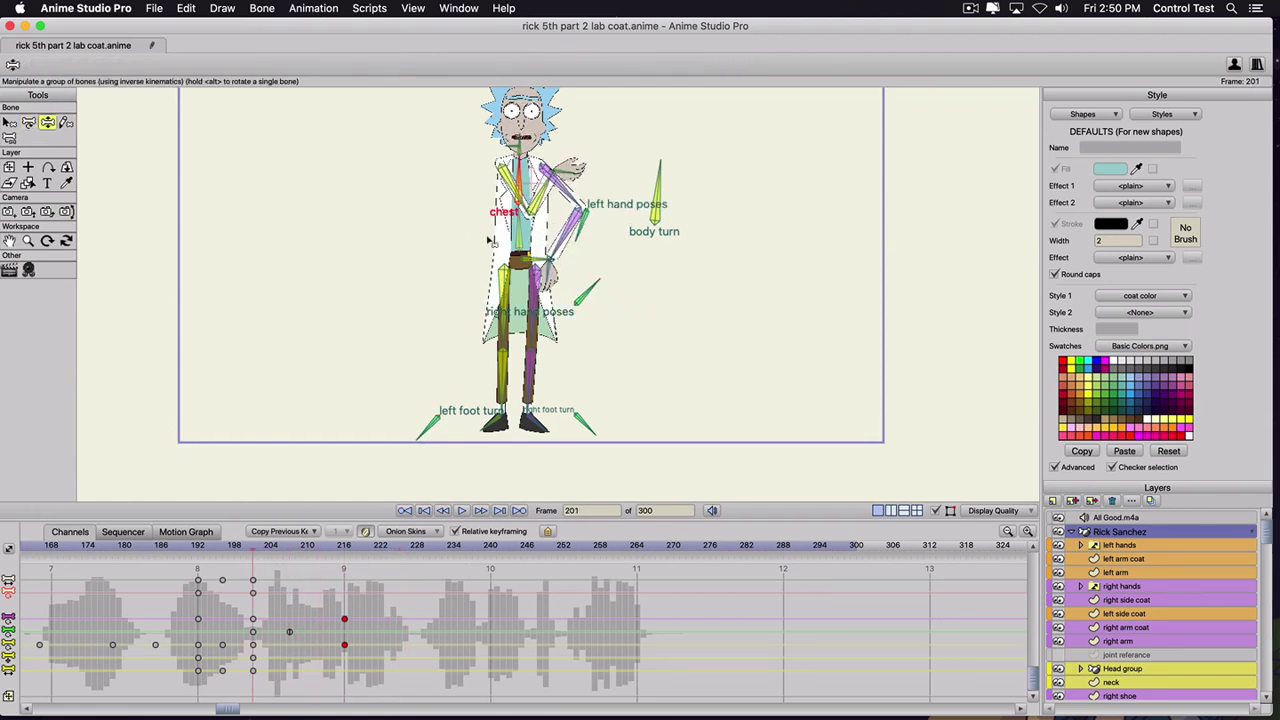
left_click_drag(290, 548, 346, 548)
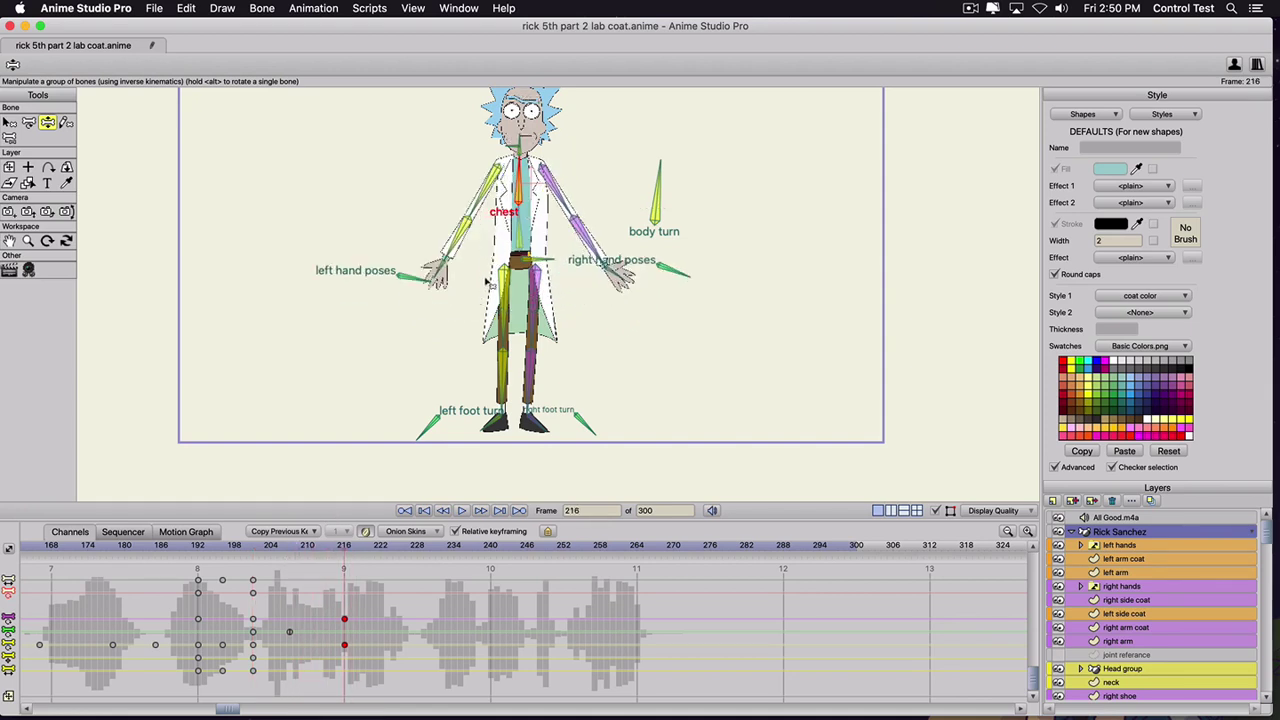
left_click_drag(525, 170, 537, 163)
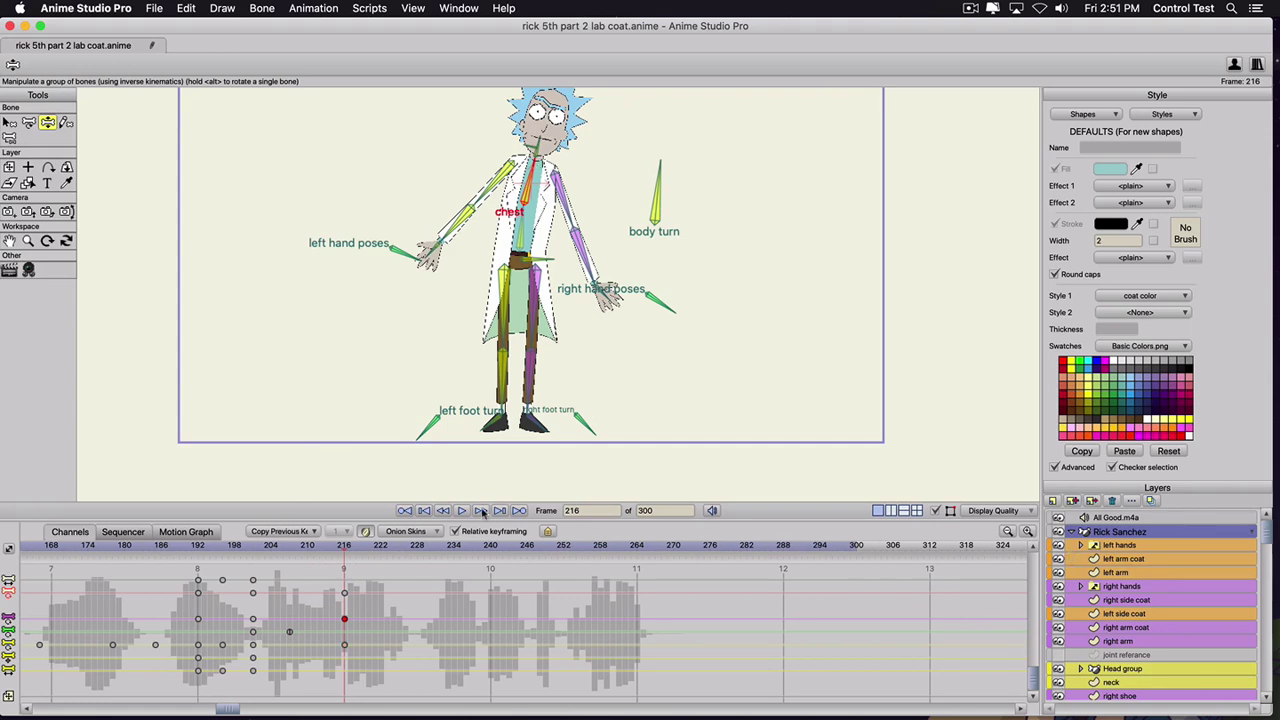
left_click(252, 548)
key("space")
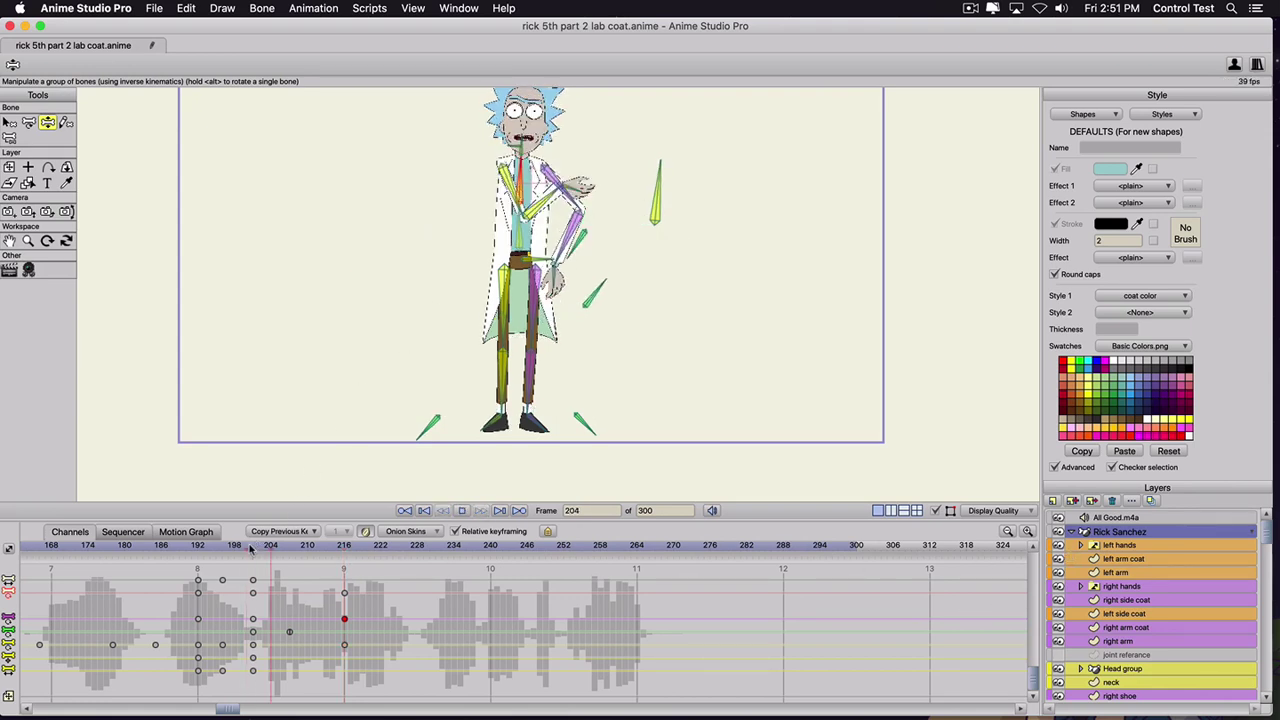
key("space")
- Select the Head group layer and key the head control and eye position bones at frame 207
left_click_drag(253, 547, 291, 571)
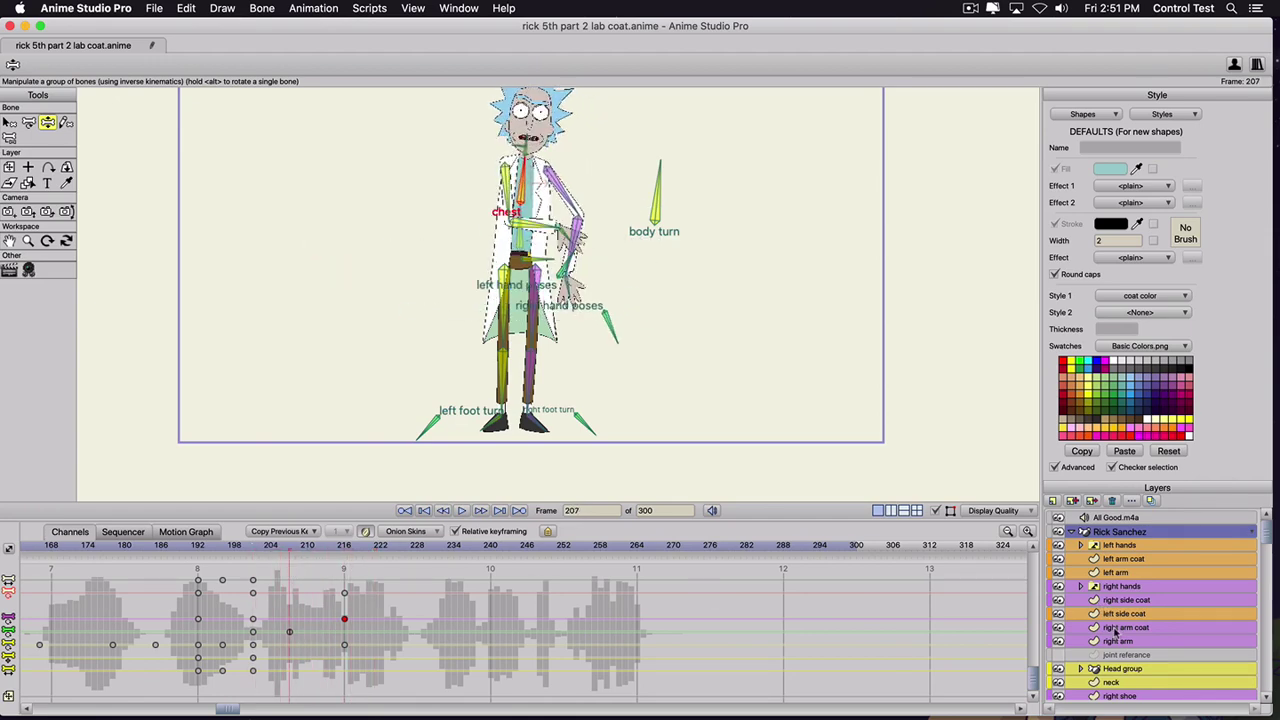
left_click(1108, 669)
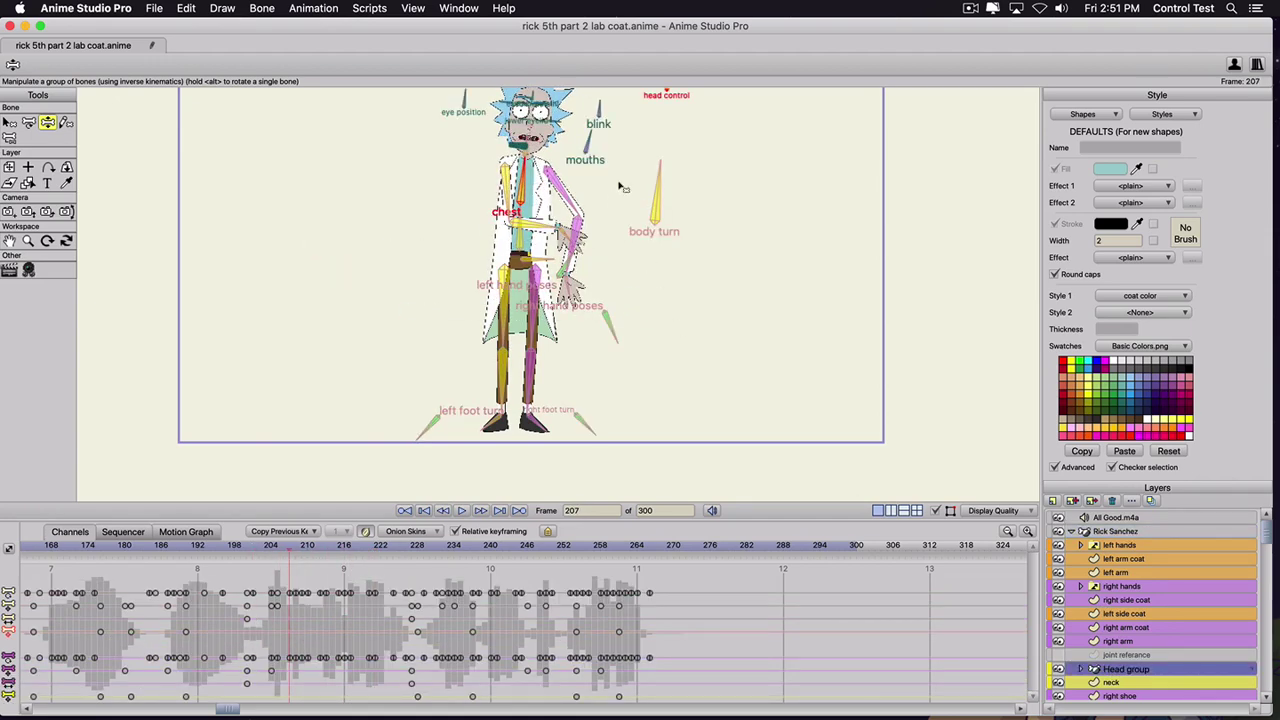
left_click_drag(620, 187, 619, 256)
key("t")
left_click(670, 168)
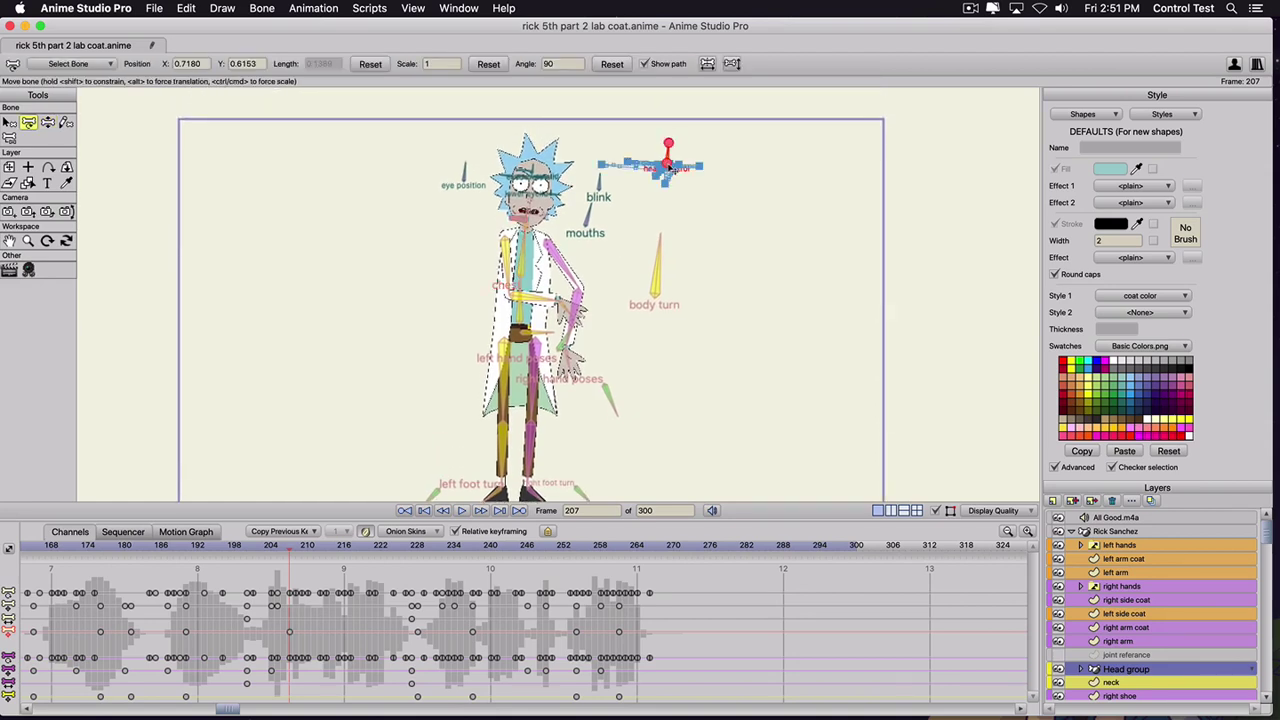
left_click(464, 172)
- At frame 216, move the head control bone to turn the head toward the left hand, and key the eye position bone
left_click(345, 547)
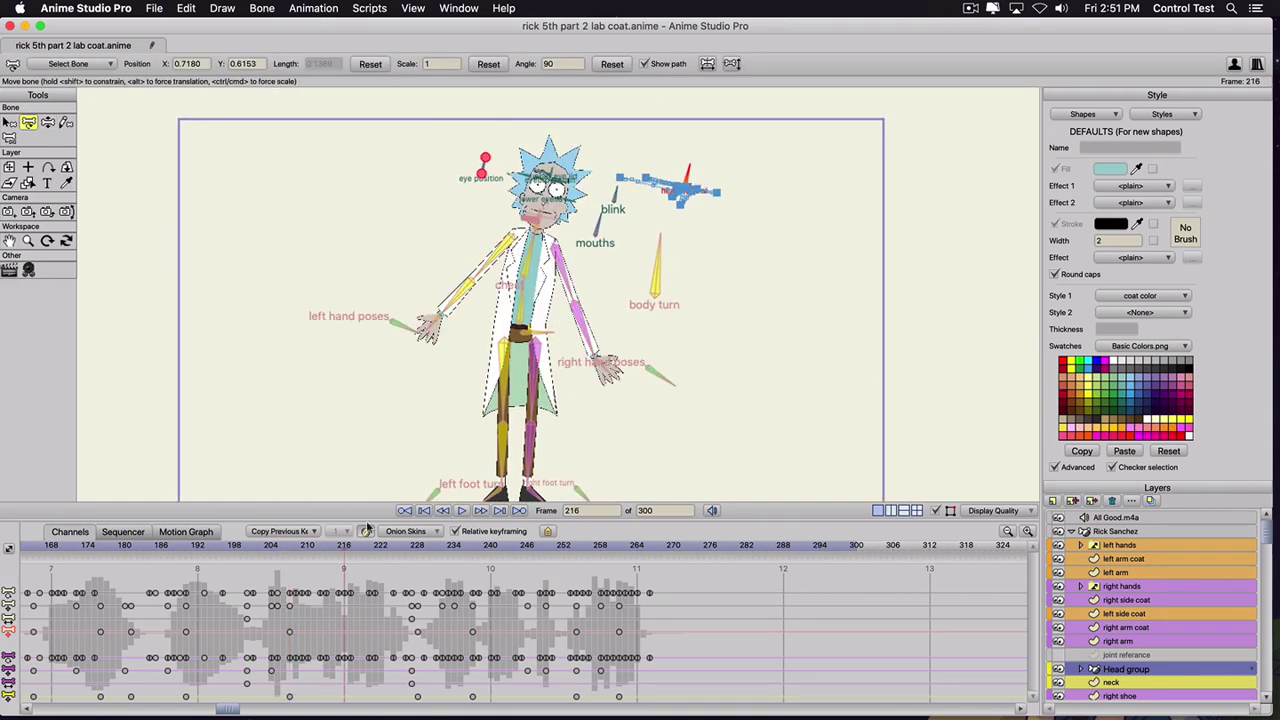
left_click(664, 196)
left_click_drag(688, 188, 667, 179)
left_click(482, 170)
- Play back the head turn and copy the head control bone's frame 216 key to frame 228
left_click_drag(267, 547, 331, 558)
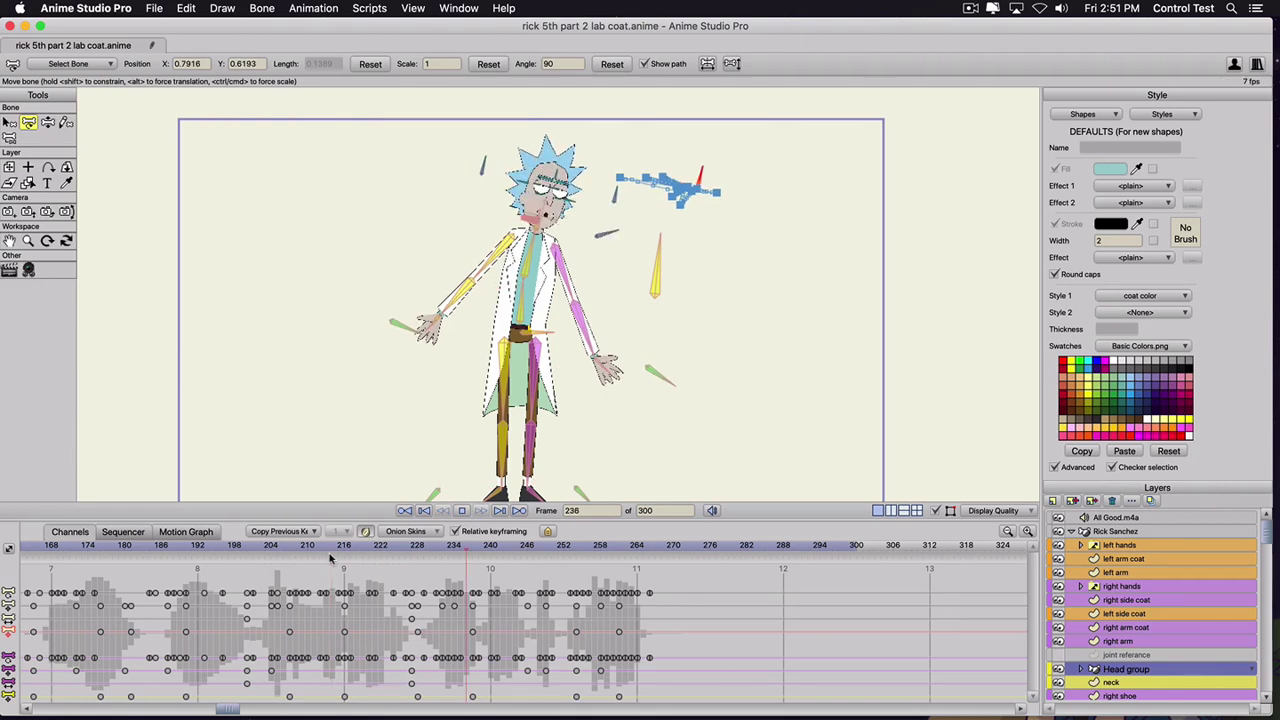
key("space")
left_click_drag(306, 549, 363, 558)
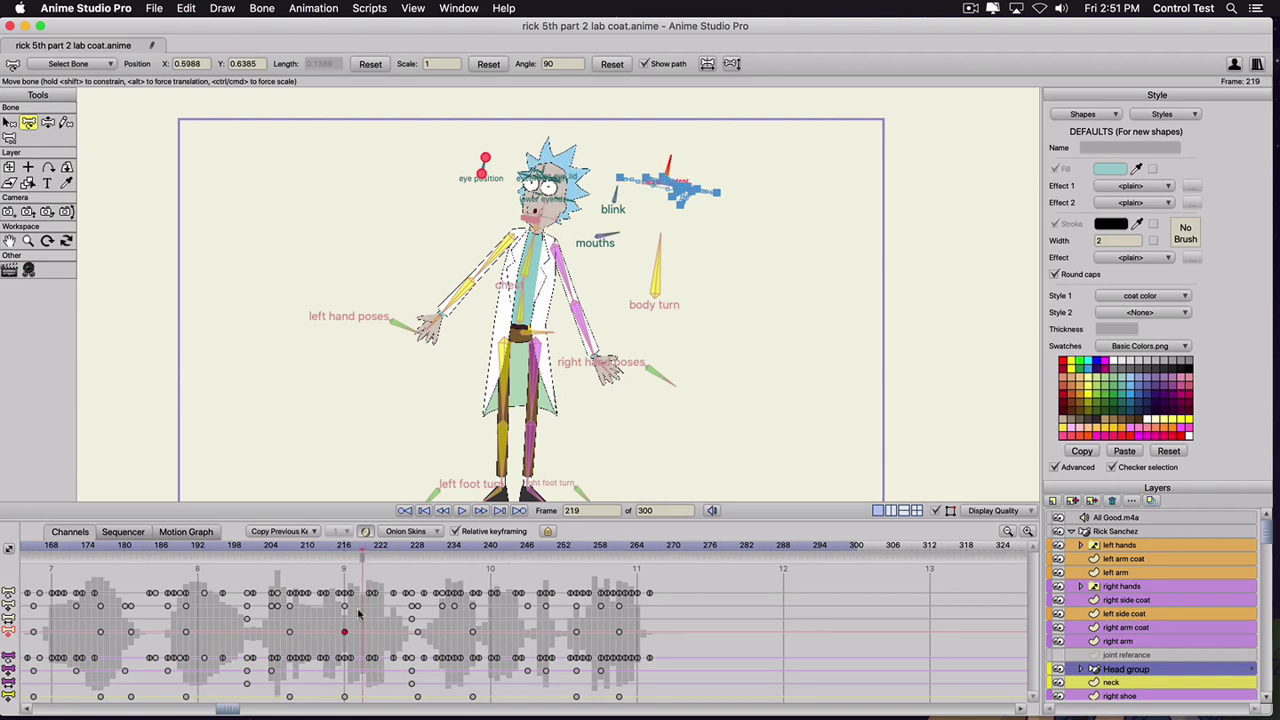
left_click_drag(393, 555, 420, 556)
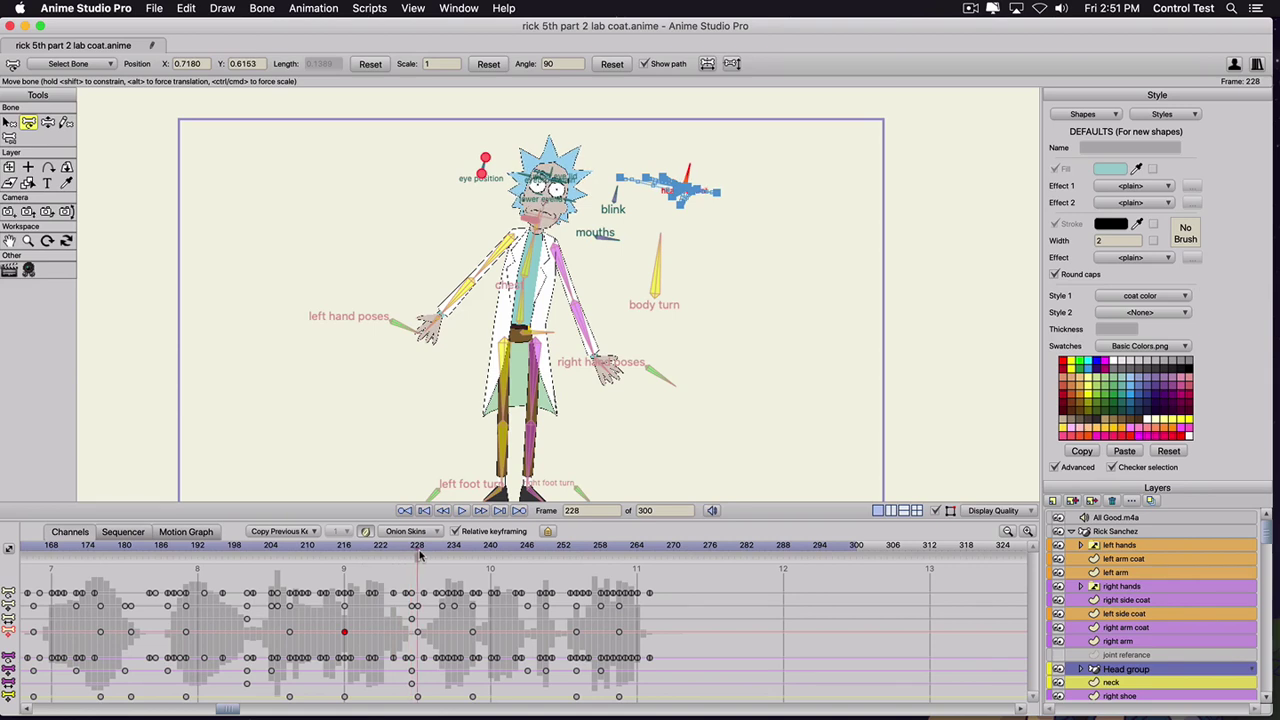
key("super+v")
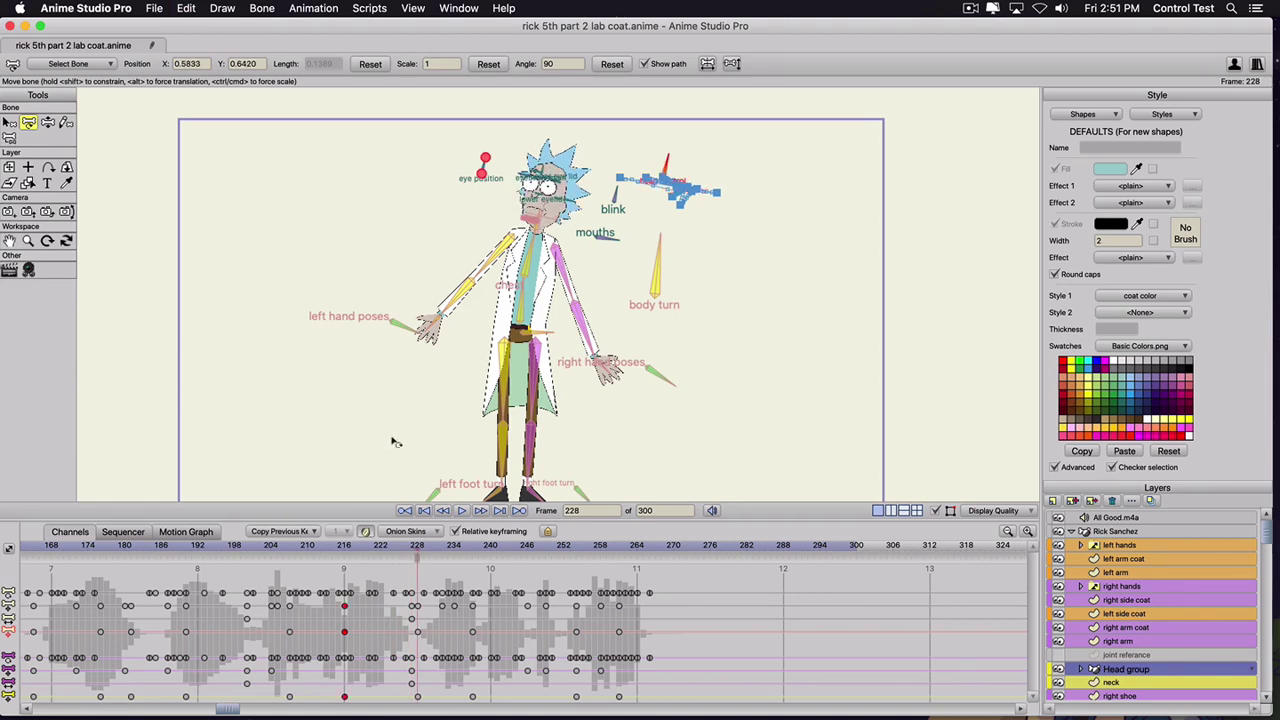
left_click(346, 549)
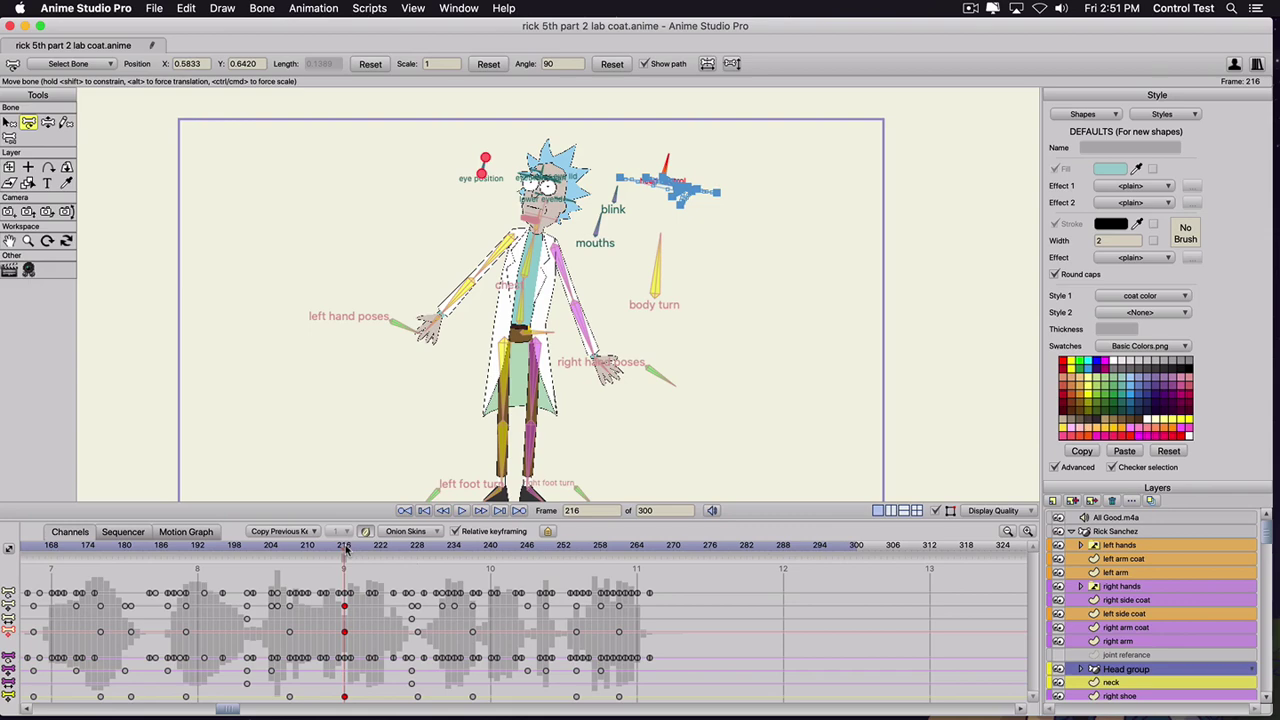
- At frame 216, move the eye position bone slightly upward so the gaze shifts up, and play back the motion
left_click_drag(295, 548, 347, 555)
left_click(474, 179)
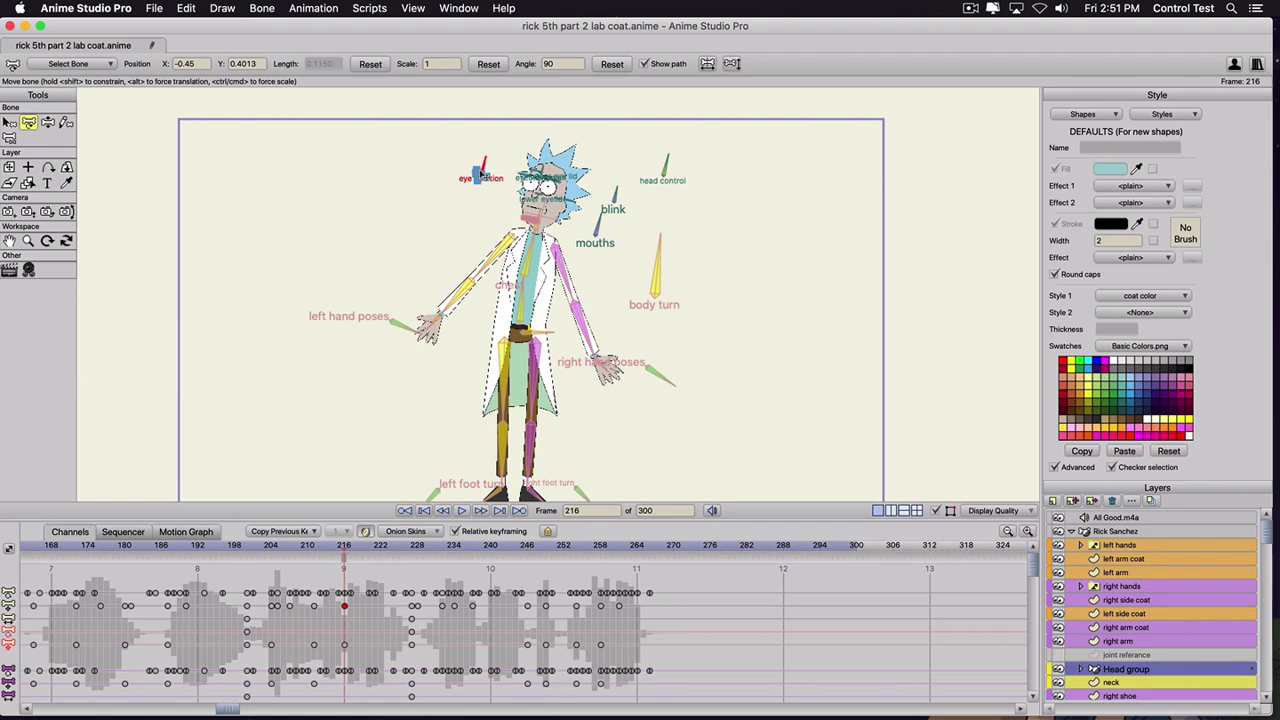
left_click_drag(480, 169, 480, 168)
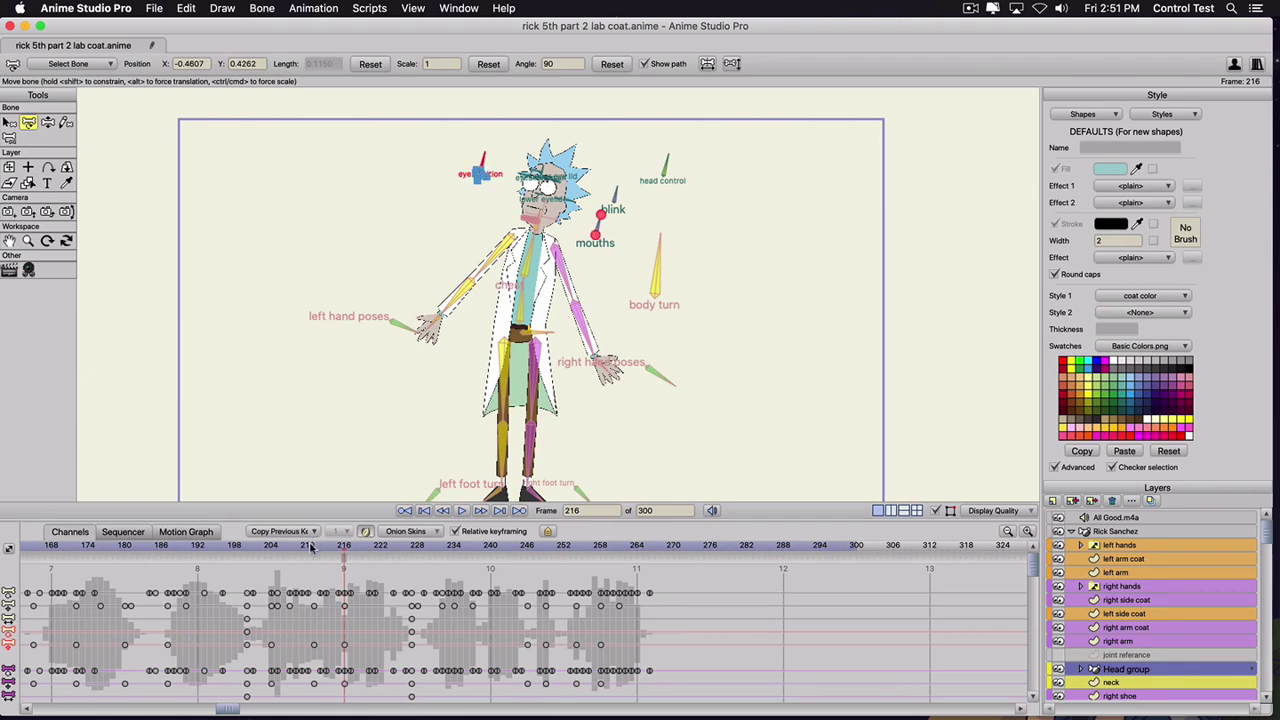
key("space")
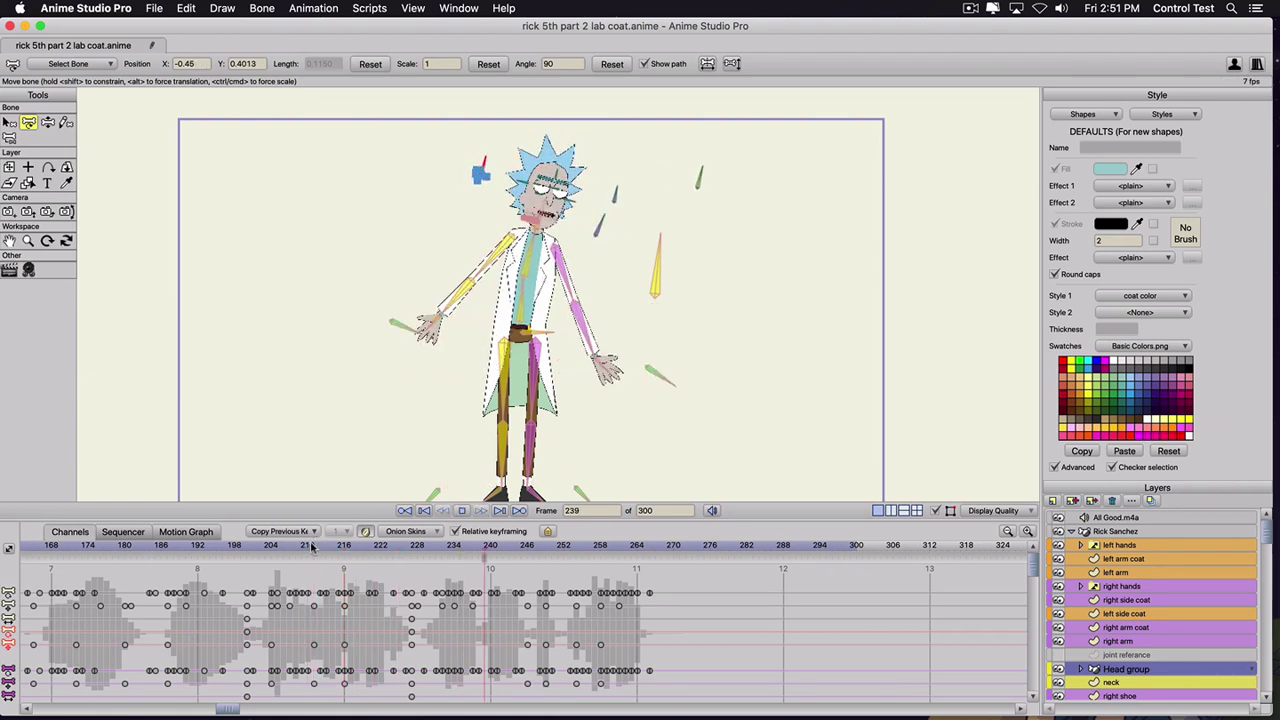
key("space")
- Select the Rick Sanchez layer and key all of its bones at frame 227
left_click_drag(395, 550, 484, 549)
scroll(541, 229, "up", 5)
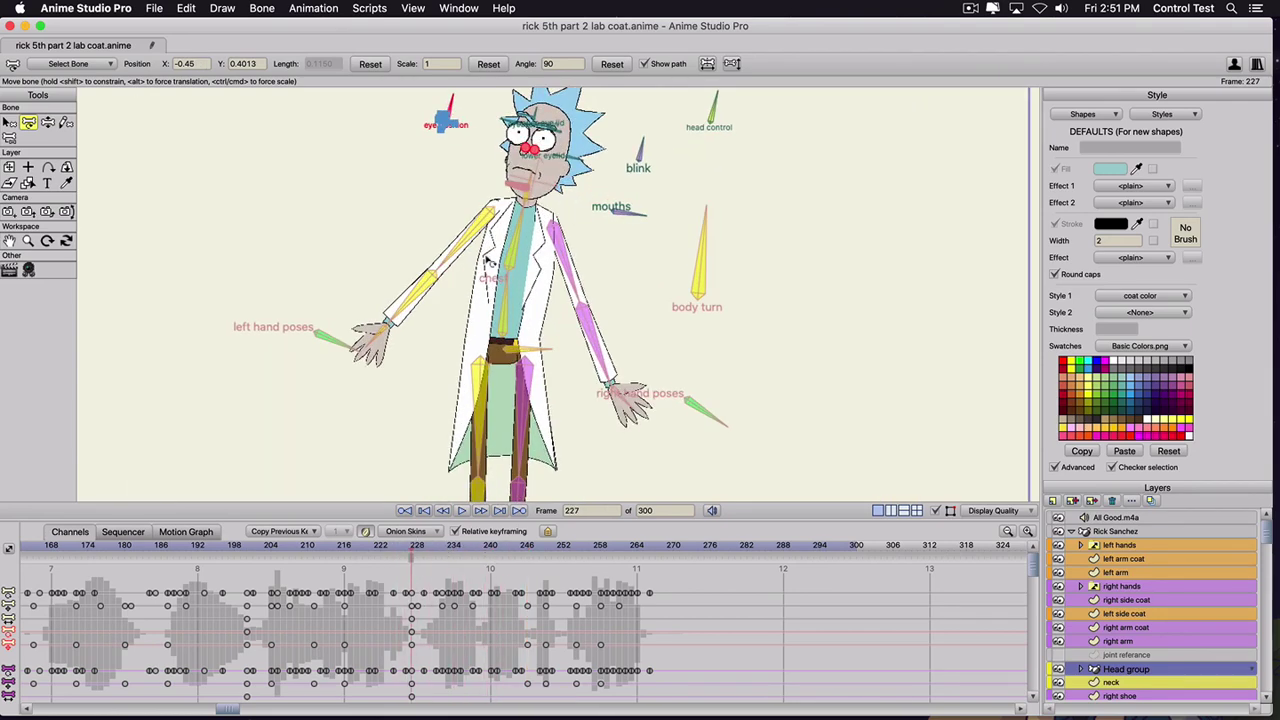
left_click(353, 547)
left_click_drag(353, 547, 491, 560)
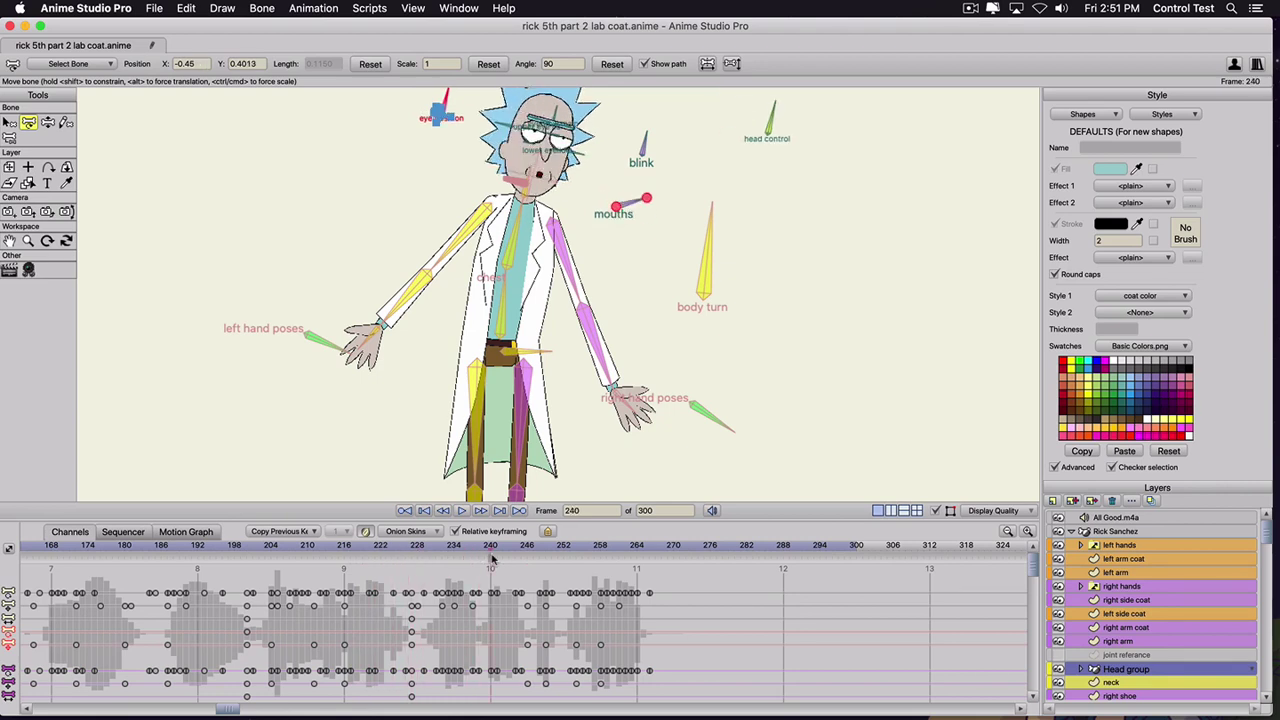
left_click(1112, 531)
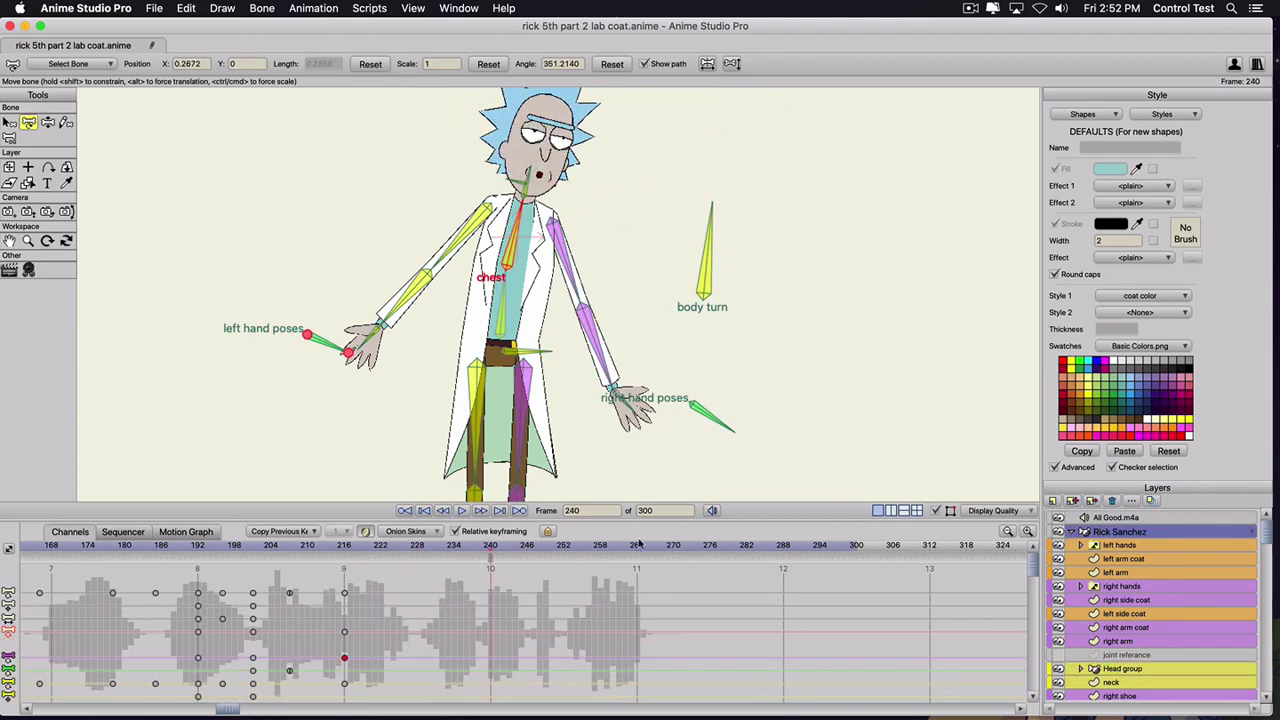
left_click_drag(356, 549, 410, 561)
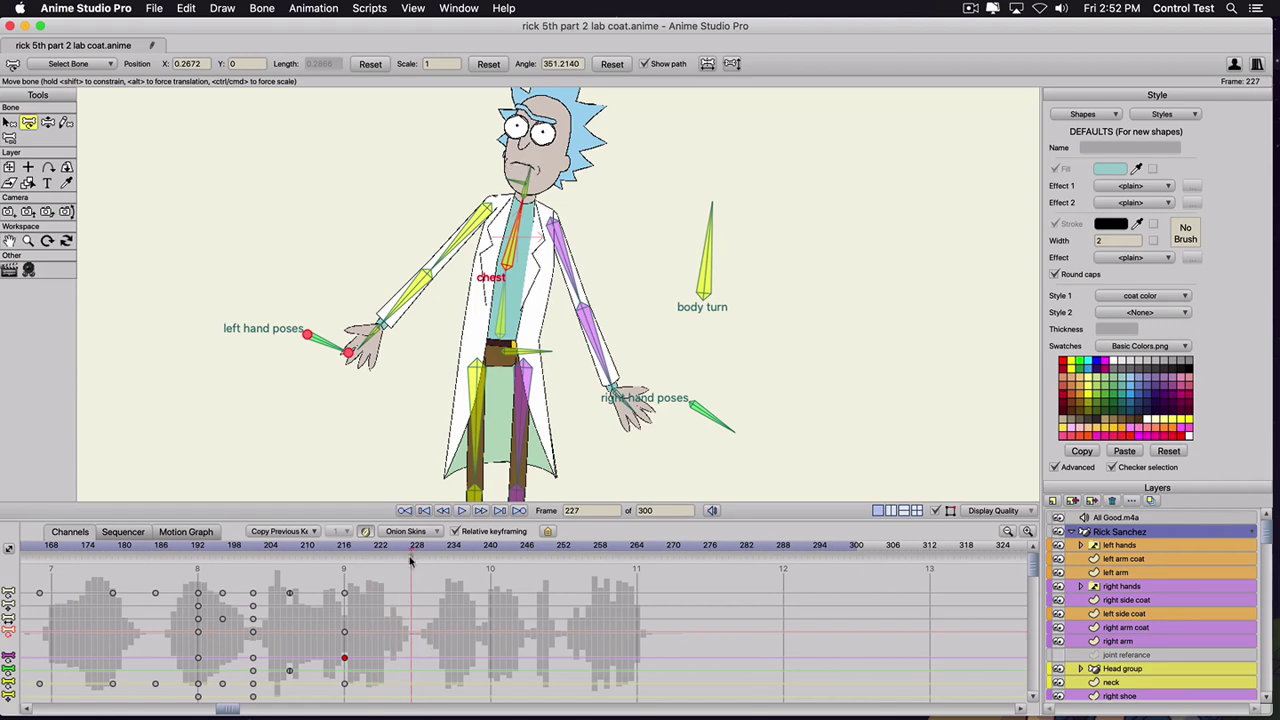
key("super+a")
key("super+f")
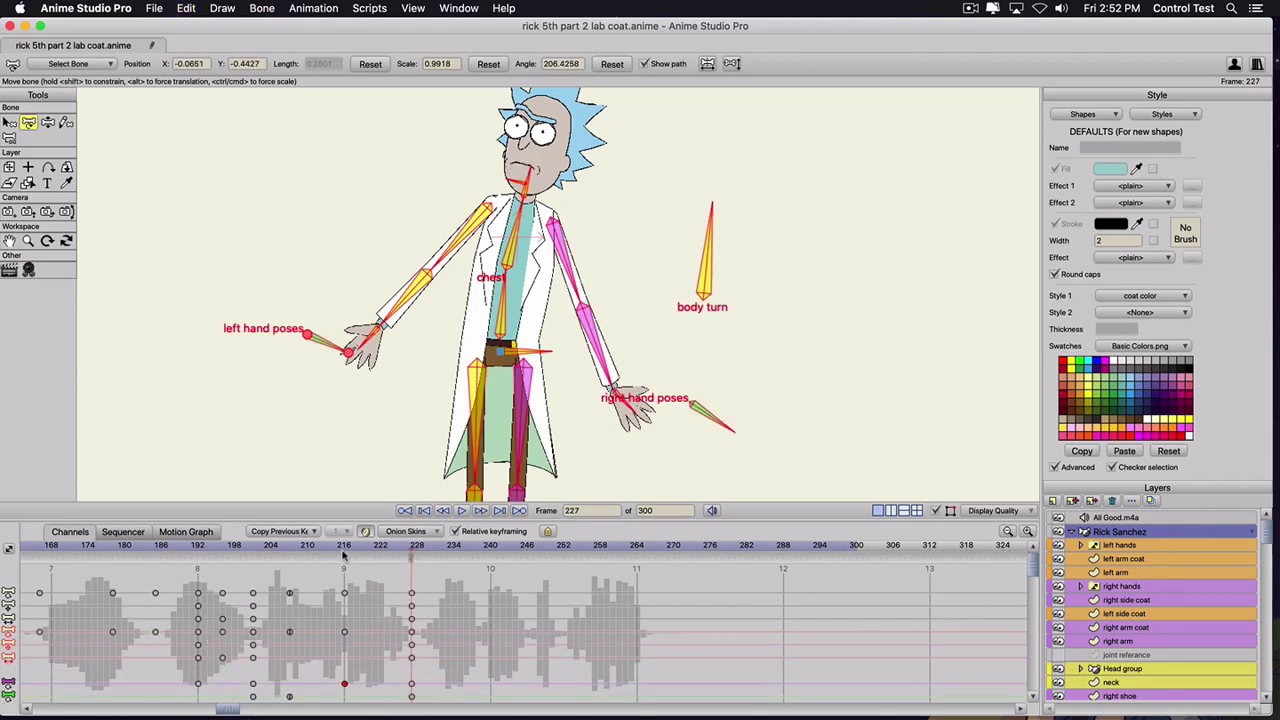
left_click_drag(343, 556, 406, 562)
- Select the Head group layer and copy the eye position bone's frame 216 key to frame 227
left_click(1112, 670)
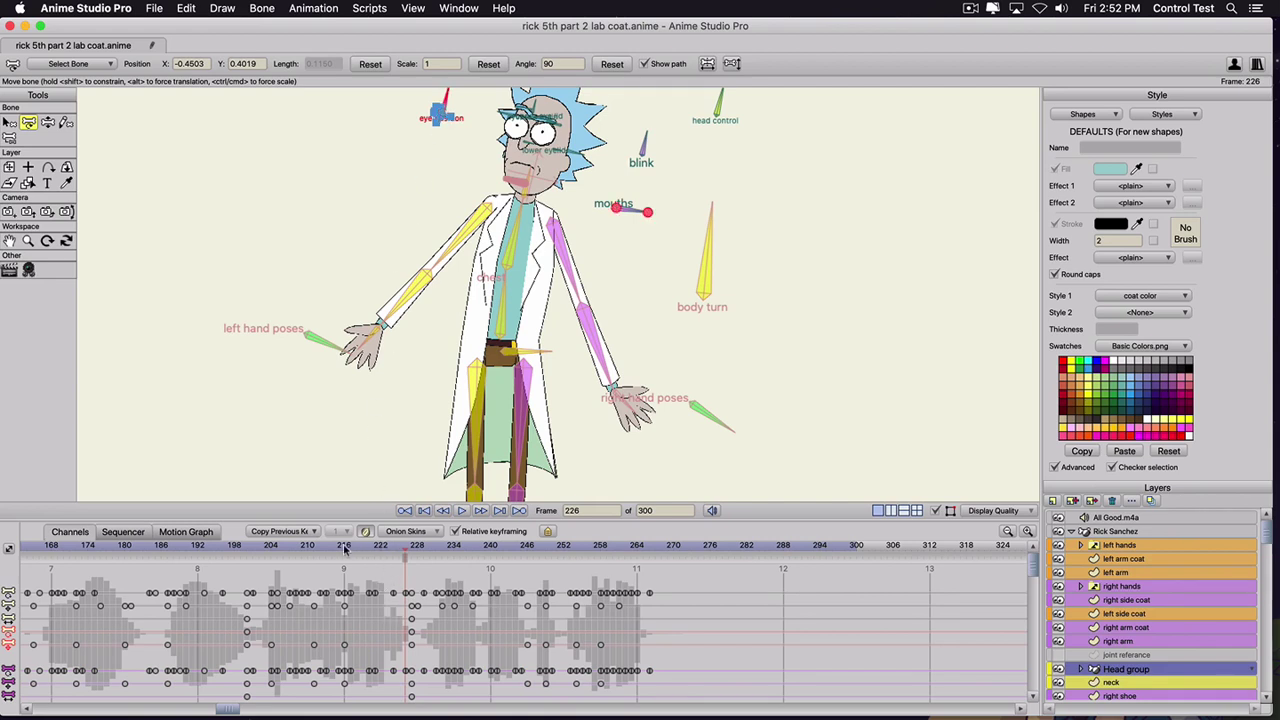
left_click_drag(344, 548, 388, 560)
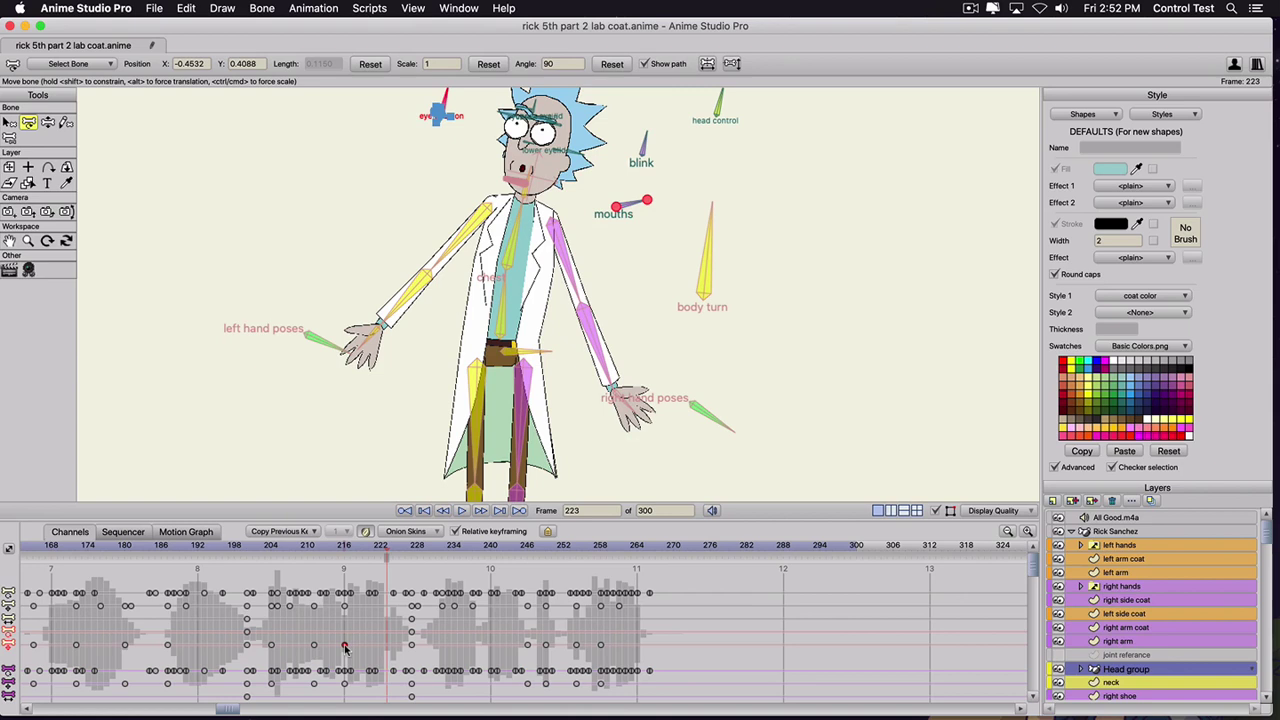
left_click(416, 548)
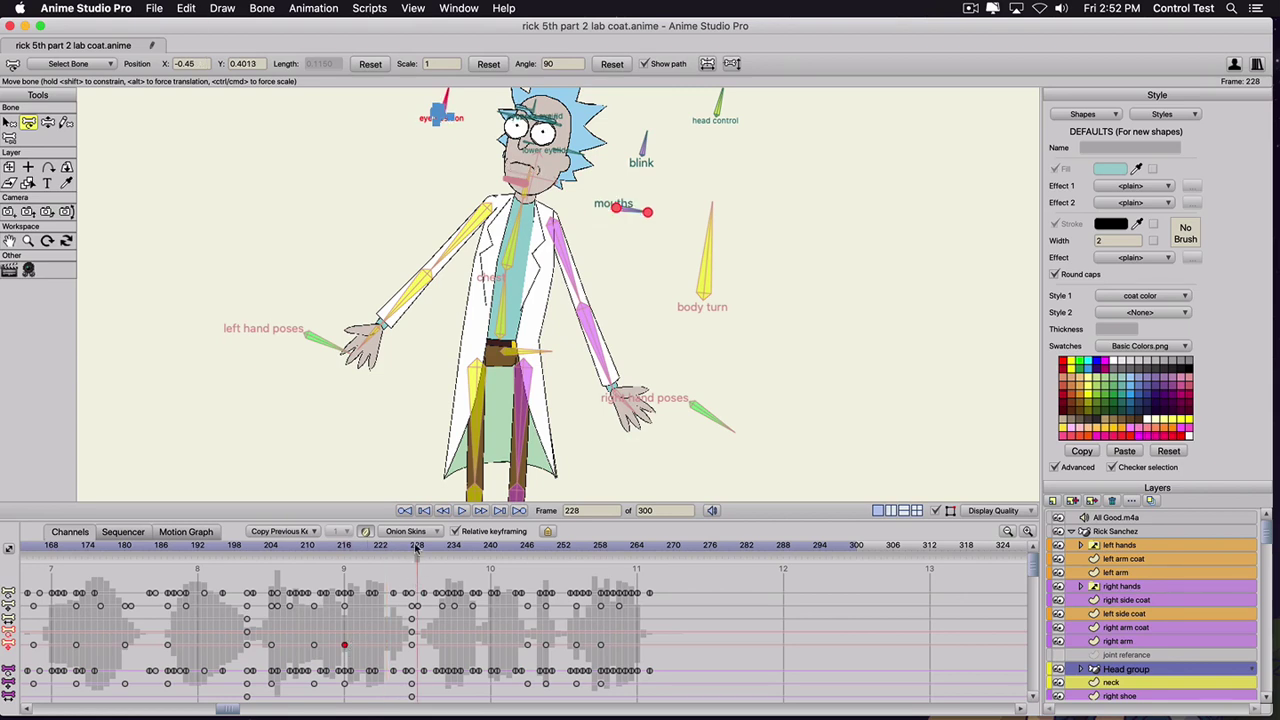
left_click_drag(416, 548, 411, 548)
key("super+v")
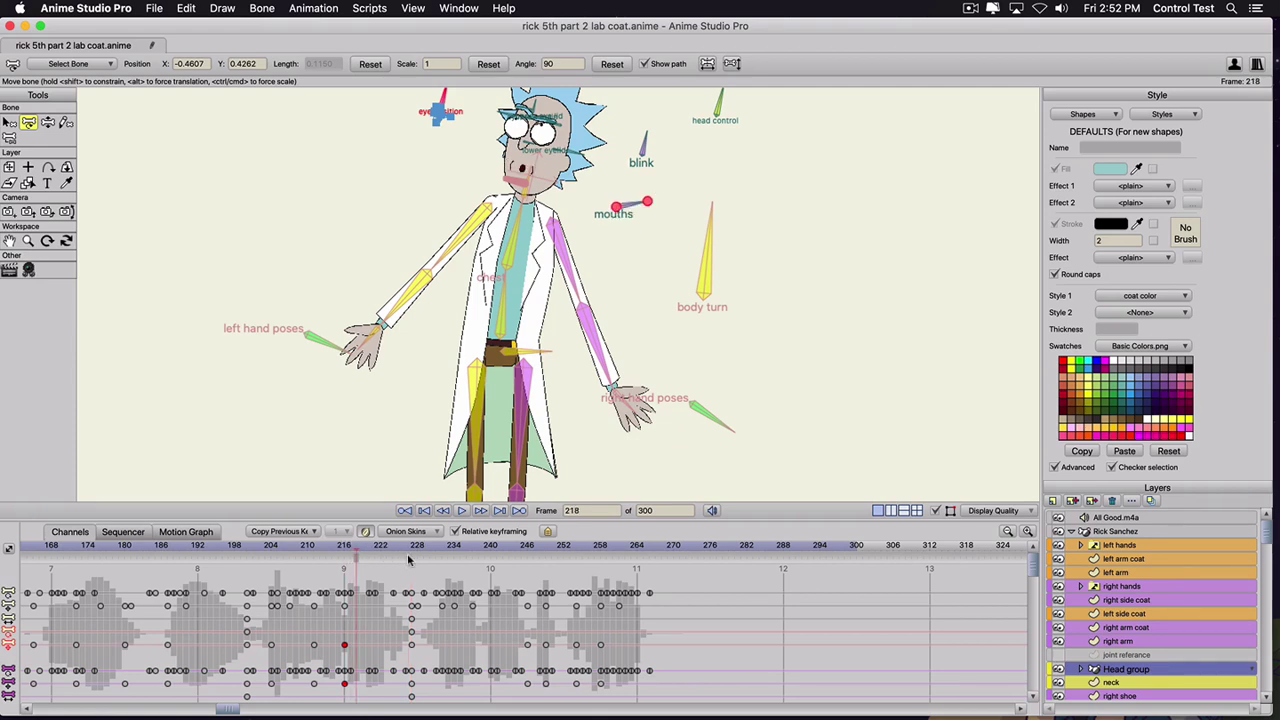
- Move the eye position bone down at frame 234 and adjust it slightly at frame 249
left_click(478, 548)
left_click_drag(503, 568, 454, 571)
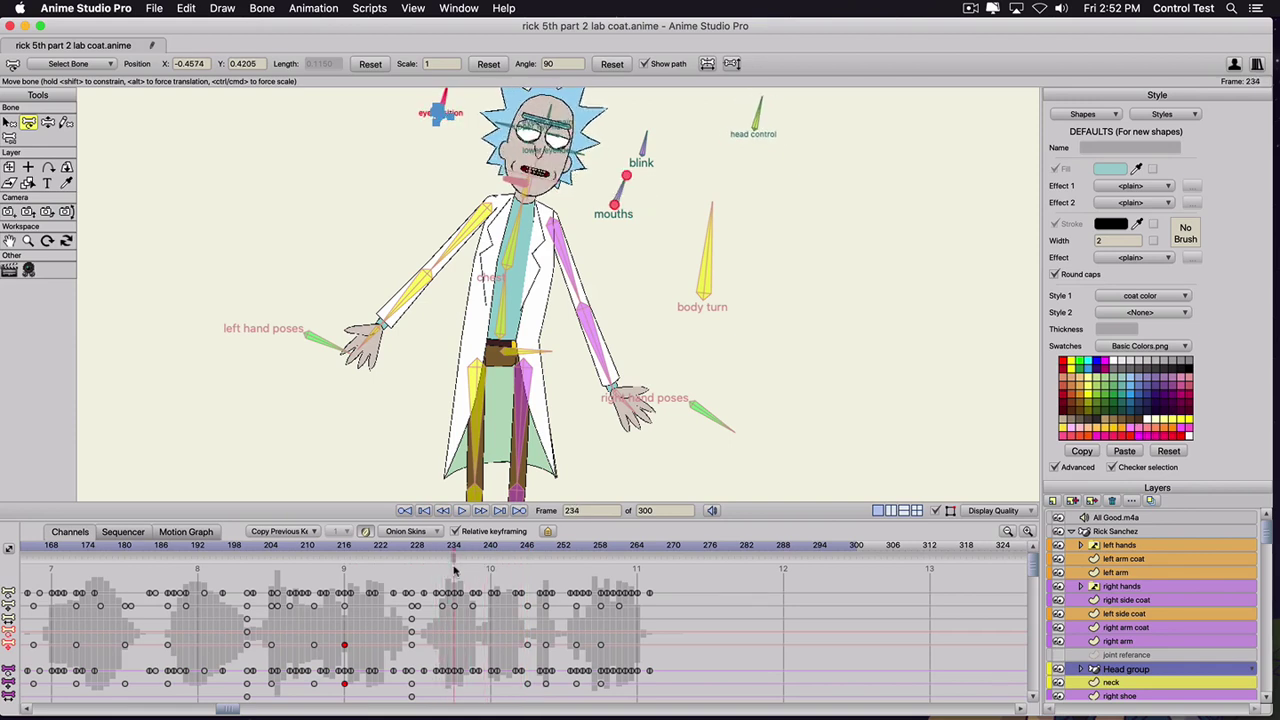
left_click_drag(442, 107, 441, 119)
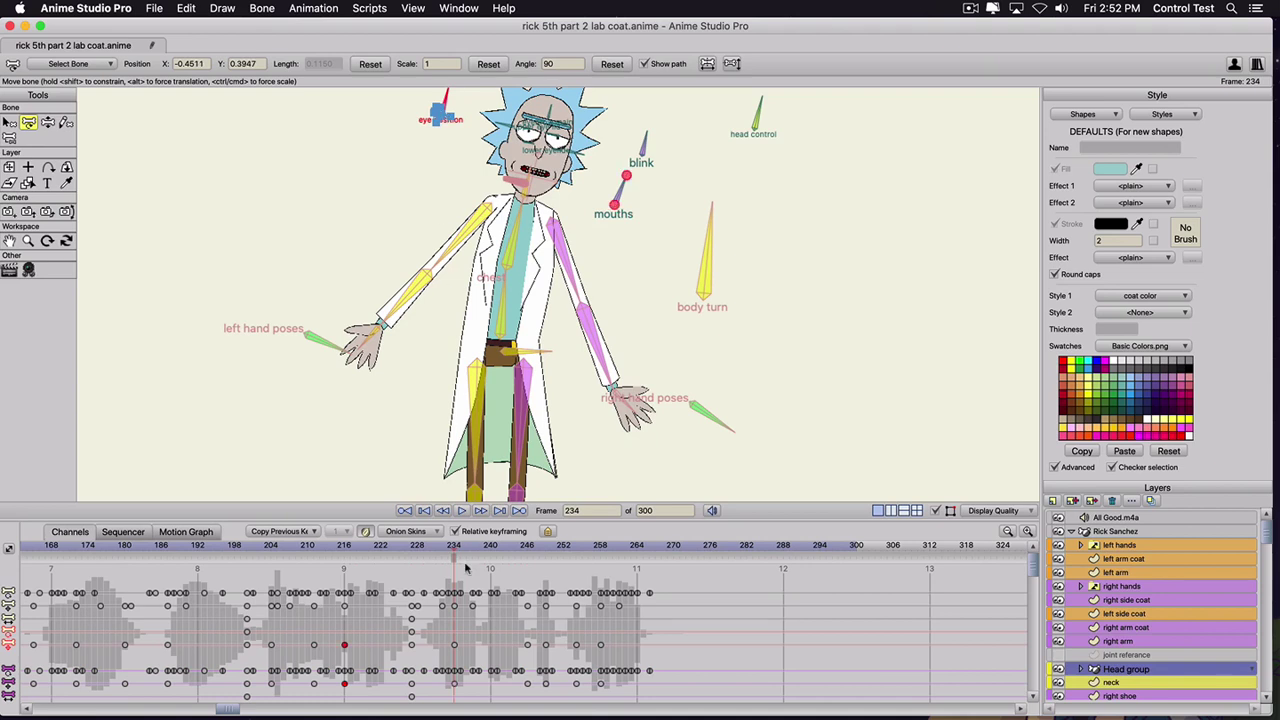
left_click_drag(476, 548, 540, 568)
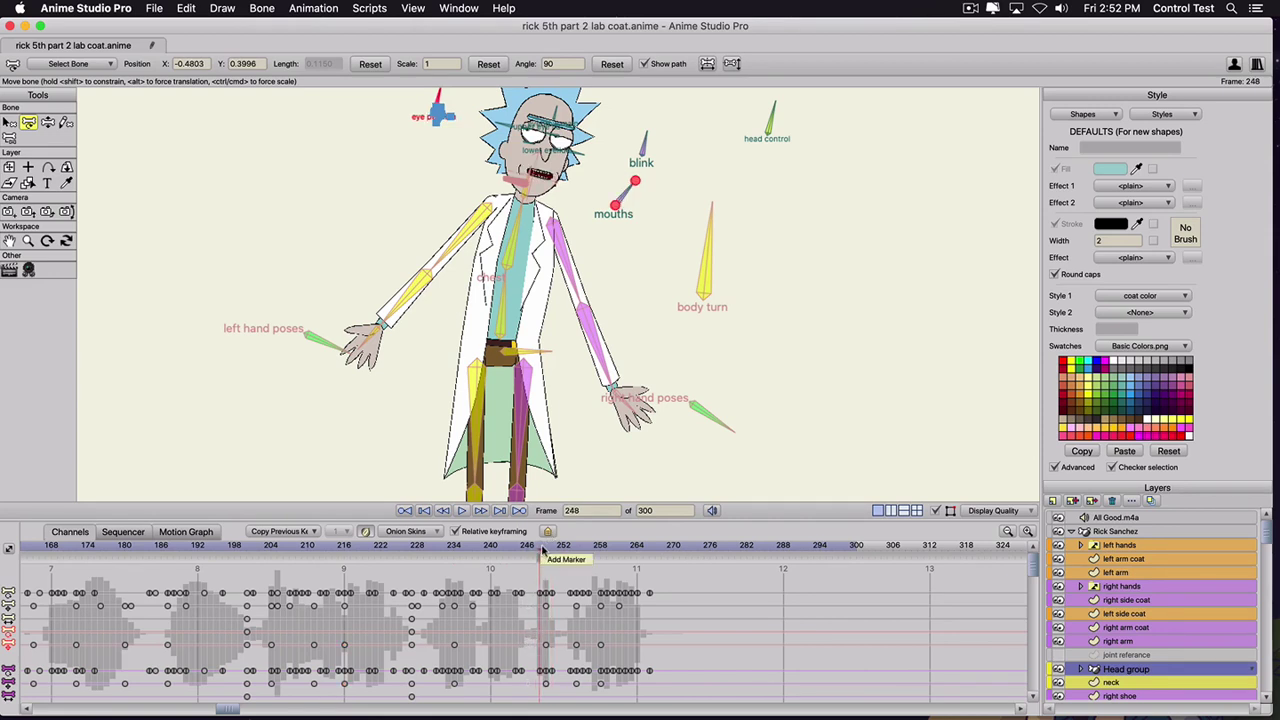
left_click_drag(543, 551, 545, 551)
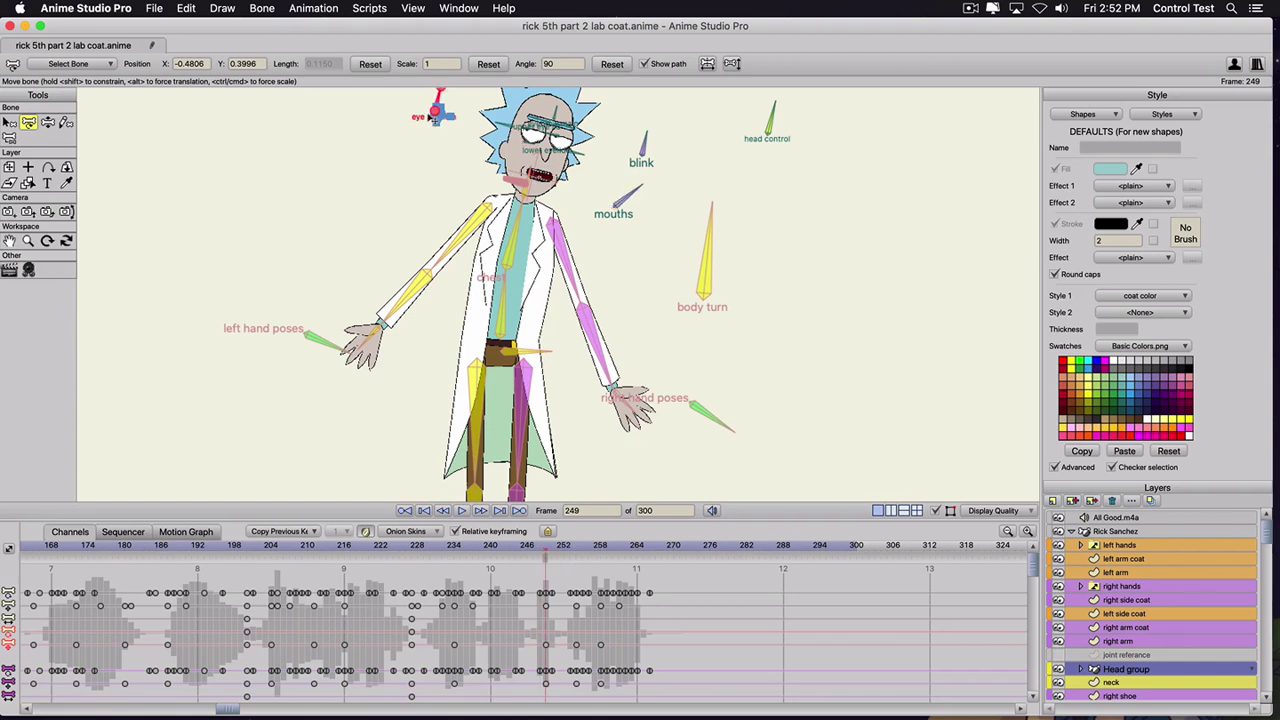
left_click_drag(434, 112, 435, 114)
left_click_drag(550, 552, 587, 551)
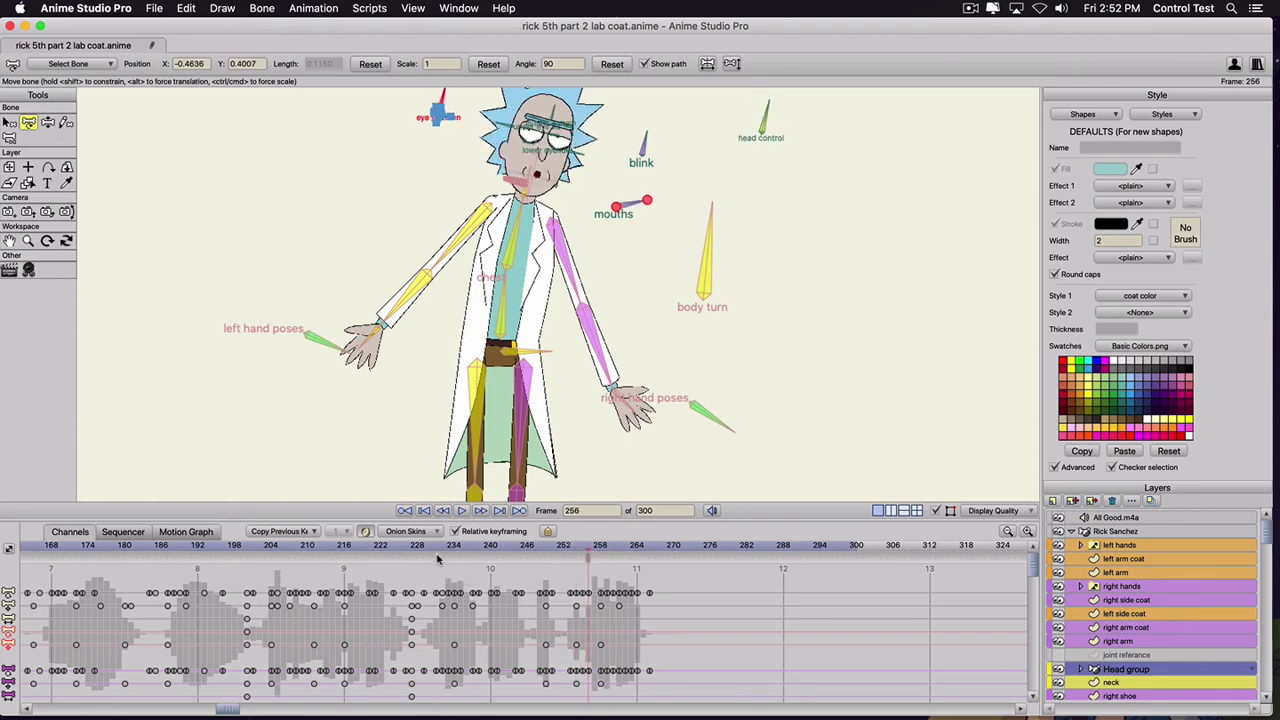
- On the Rick Sanchez layer at frame 238, straighten the chest, bend both arms to bring the hands to the hips, and play back
left_click(1101, 533)
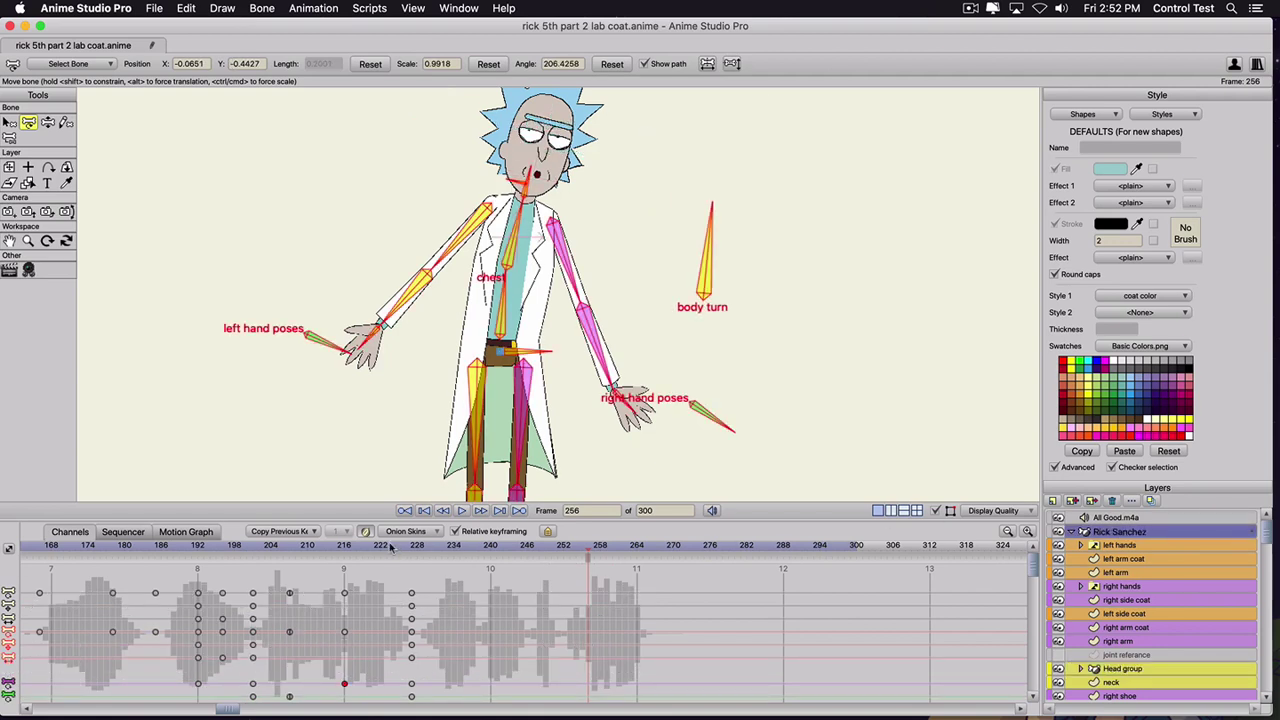
left_click_drag(390, 547, 478, 553)
key("z")
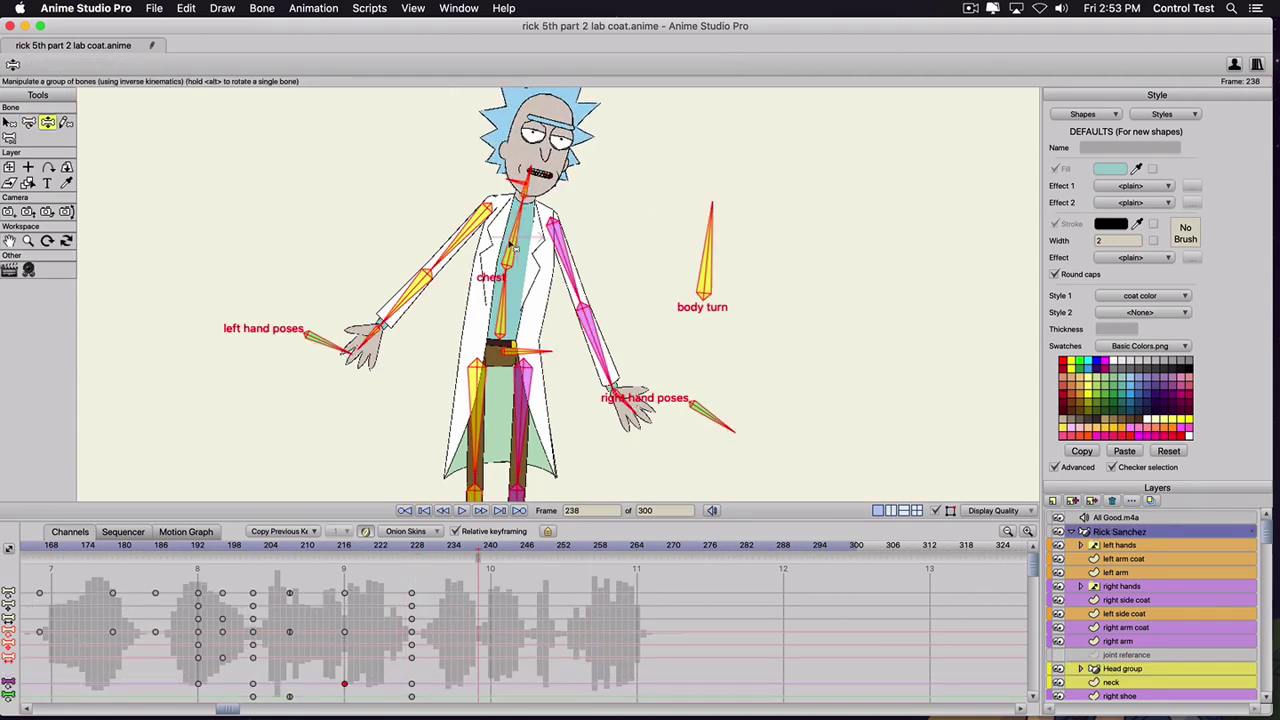
left_click_drag(510, 246, 470, 210)
left_click_drag(586, 303, 512, 322)
left_click_drag(420, 326, 456, 315)
left_click(347, 548)
key("space")
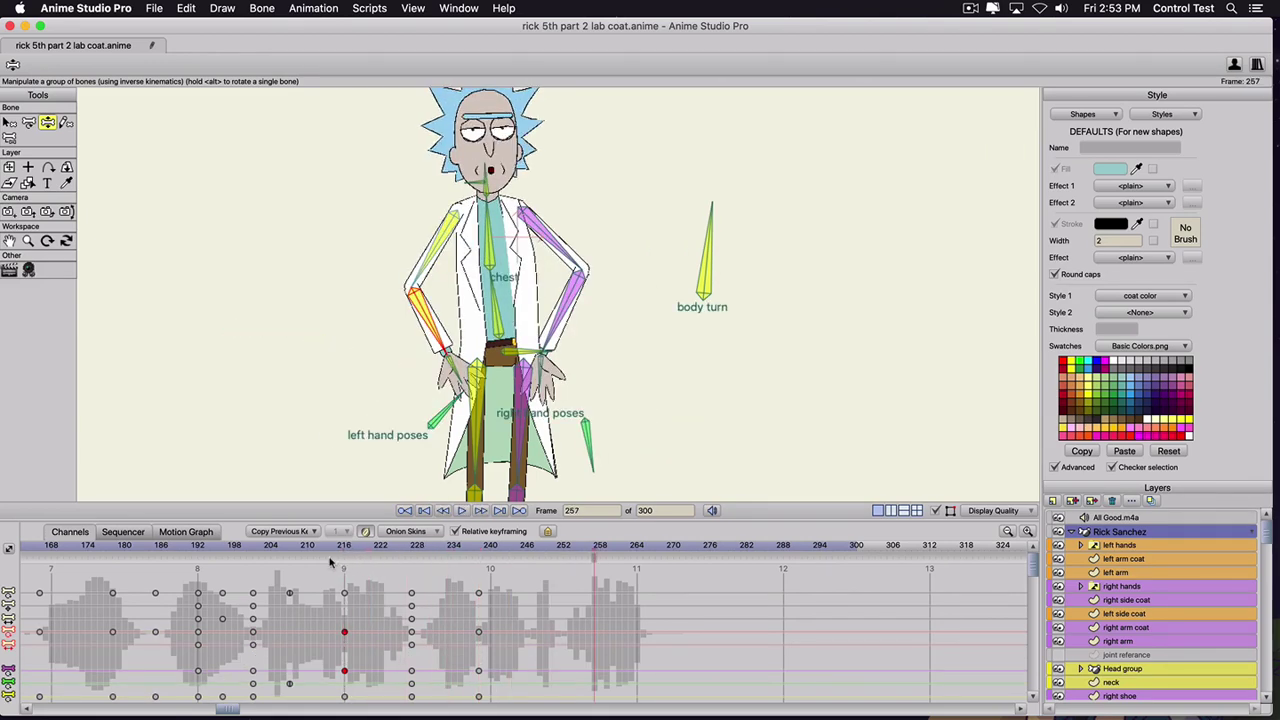
- At frame 232, rotate the left hand poses bone to about 219° and the right hand poses bone to about 155°
left_click_drag(325, 551, 443, 562)
key("t")
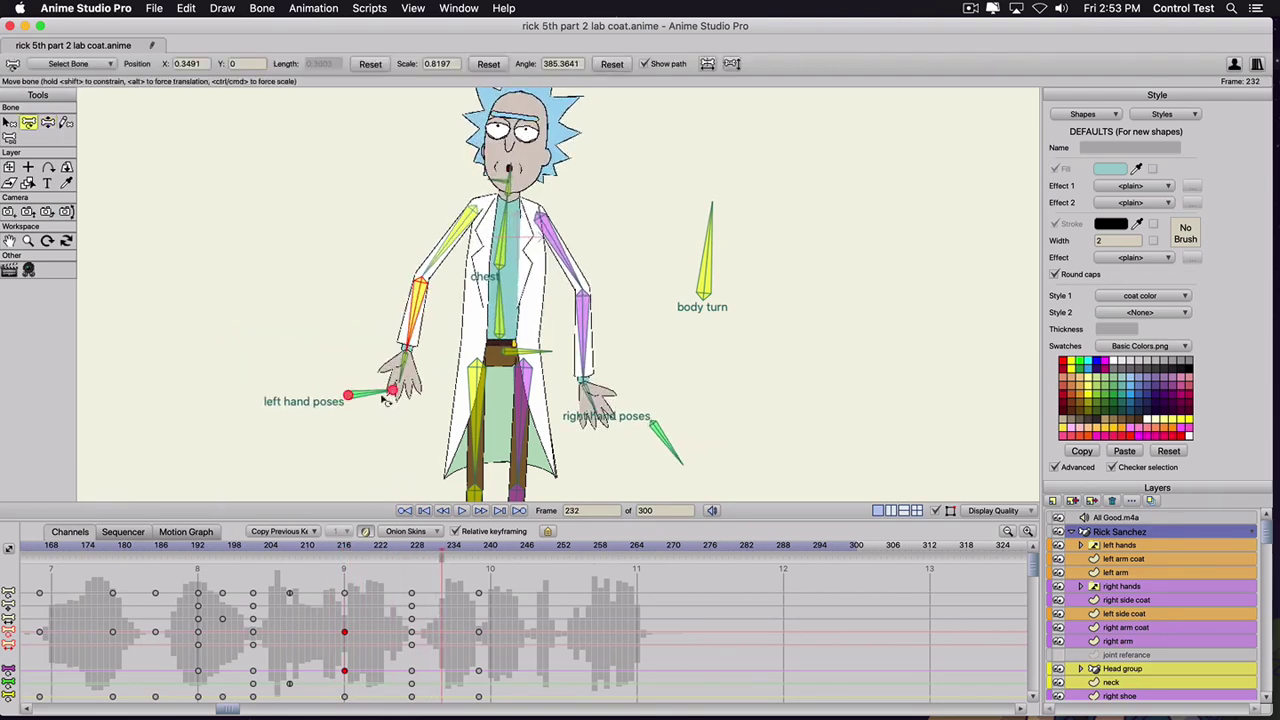
left_click_drag(371, 389, 322, 367)
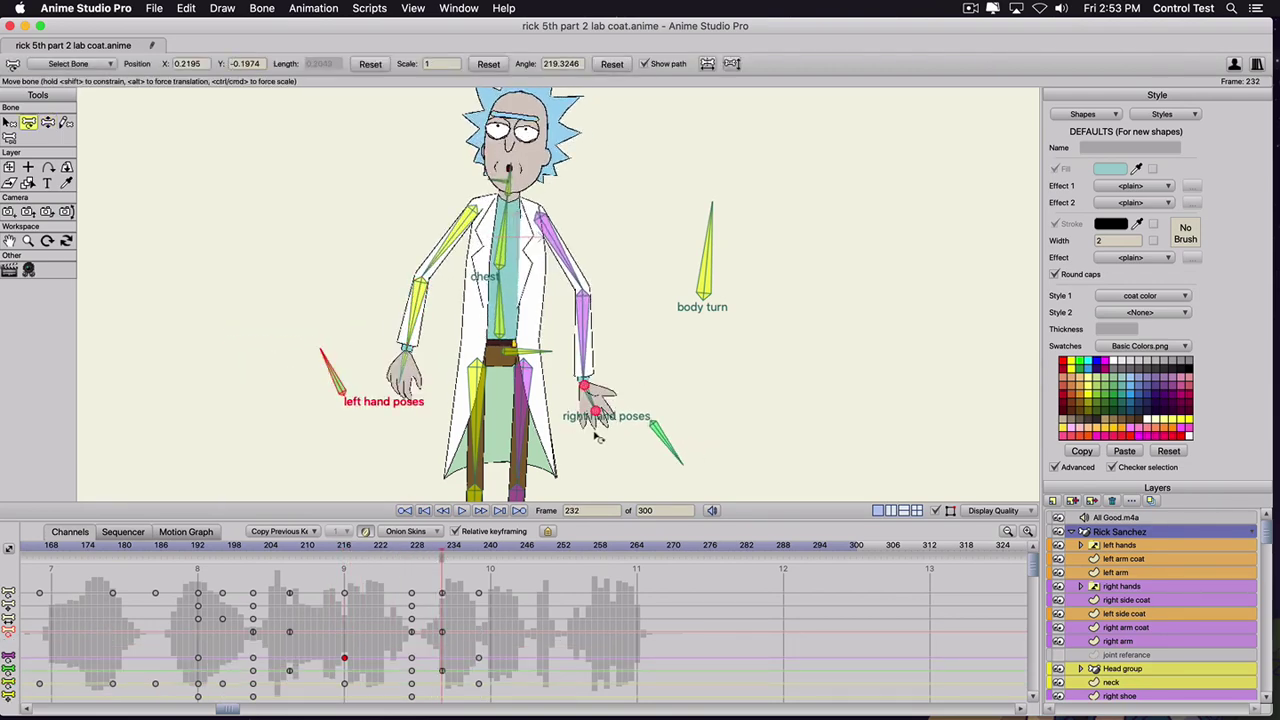
left_click_drag(664, 443, 650, 372)
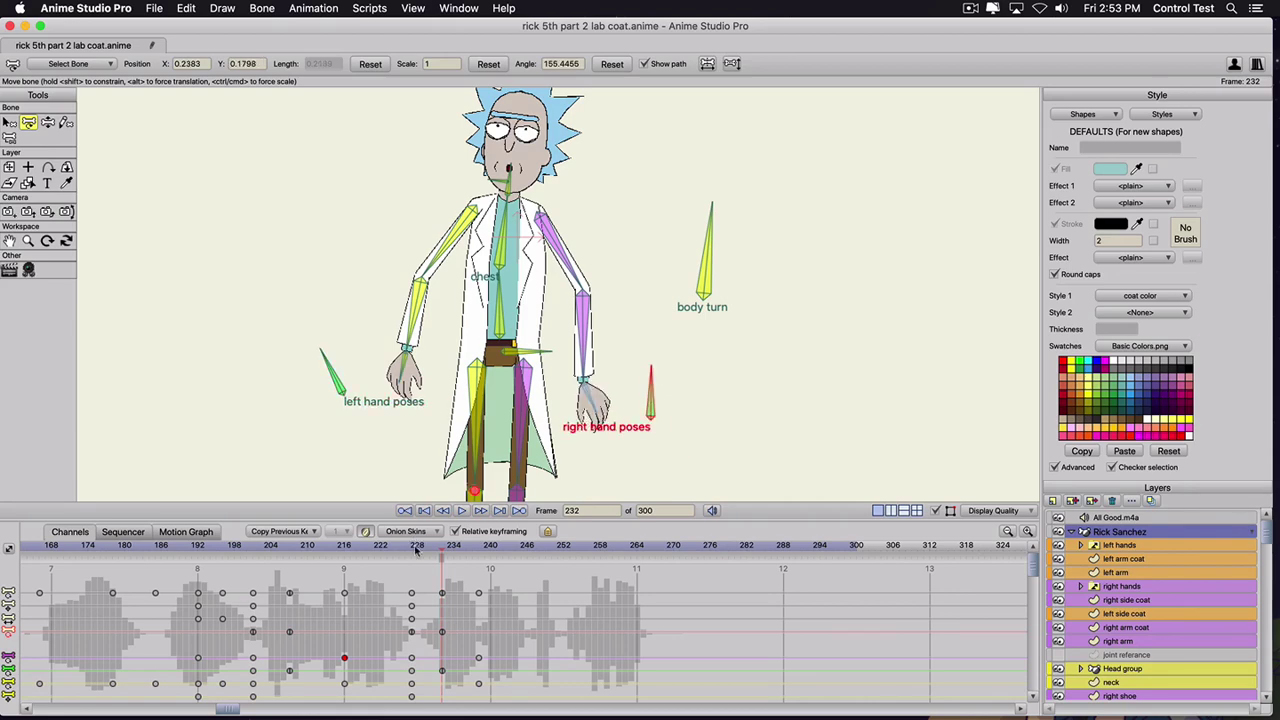
- Play back the arm gesture and key all bones of the Rick Sanchez layer at frame 246
left_click_drag(416, 552, 527, 553)
key("space")
key("space")
key("super+f")
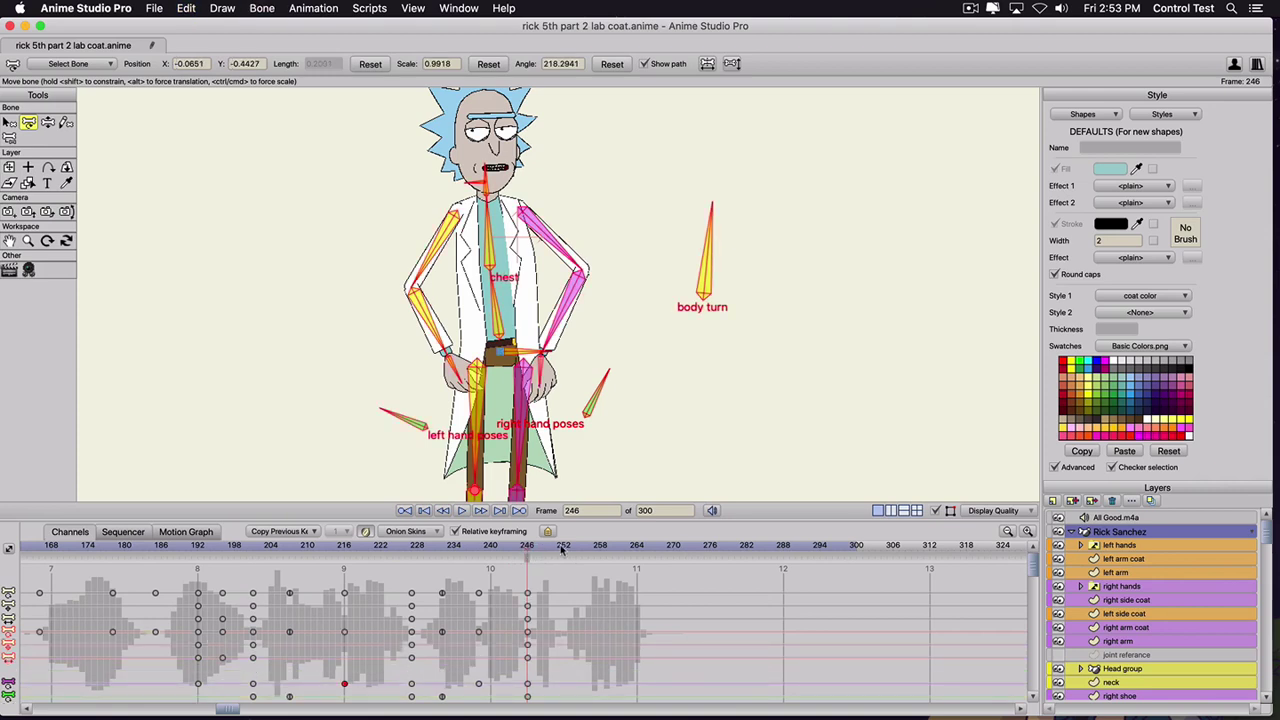
left_click(558, 549)
key("z")
left_click_drag(558, 331, 640, 245)
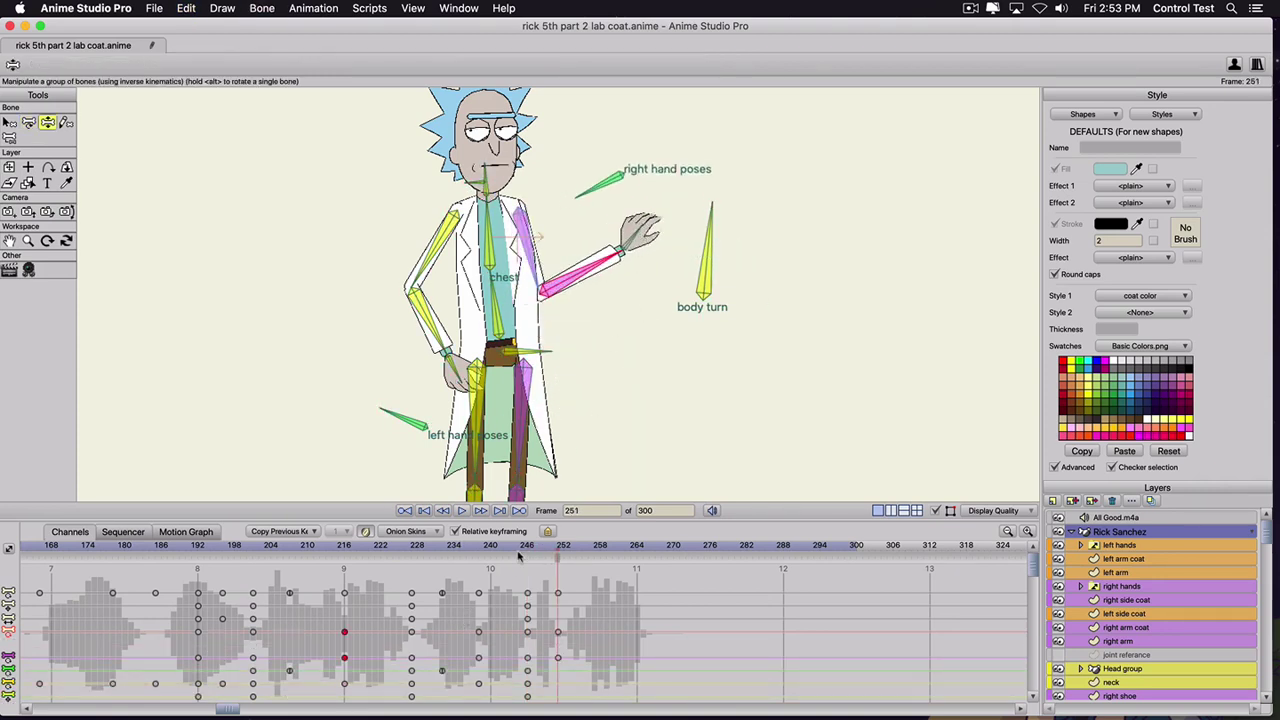
left_click_drag(519, 553, 551, 550)
key("b")
left_click(625, 197)
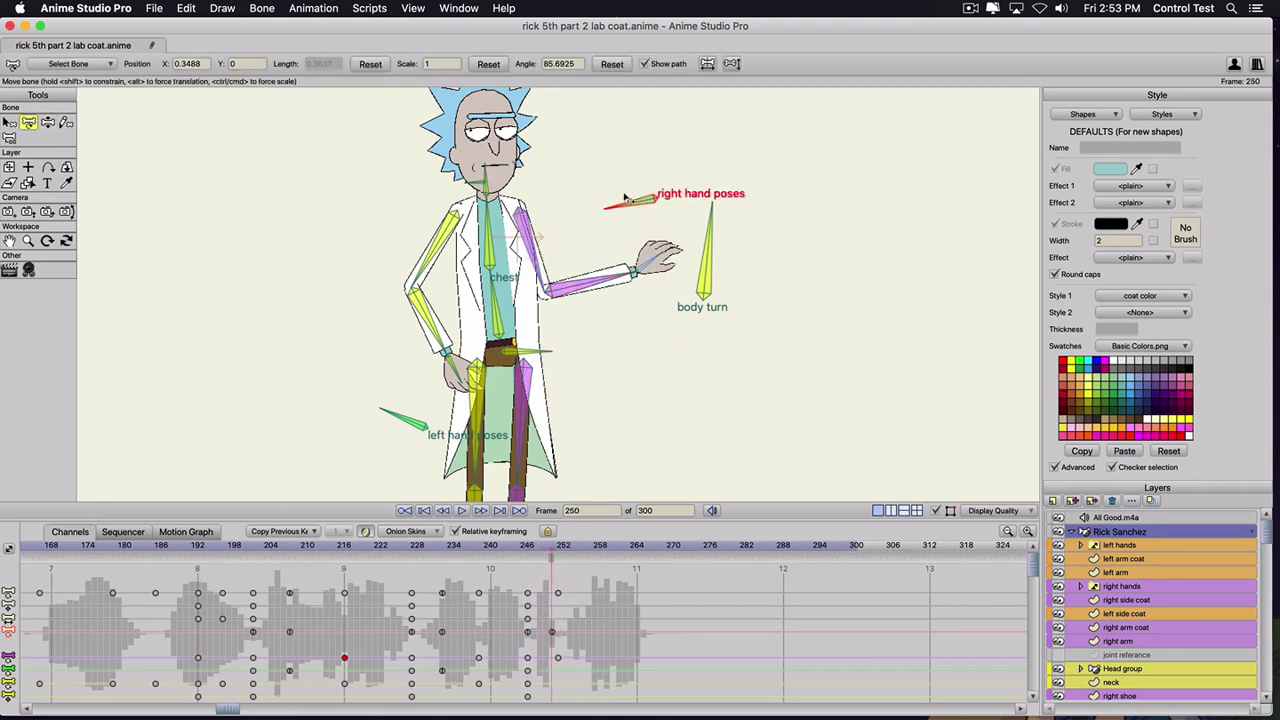
left_click_drag(625, 197, 651, 188)
key("super+z")
key("super+z")
key("super+z")
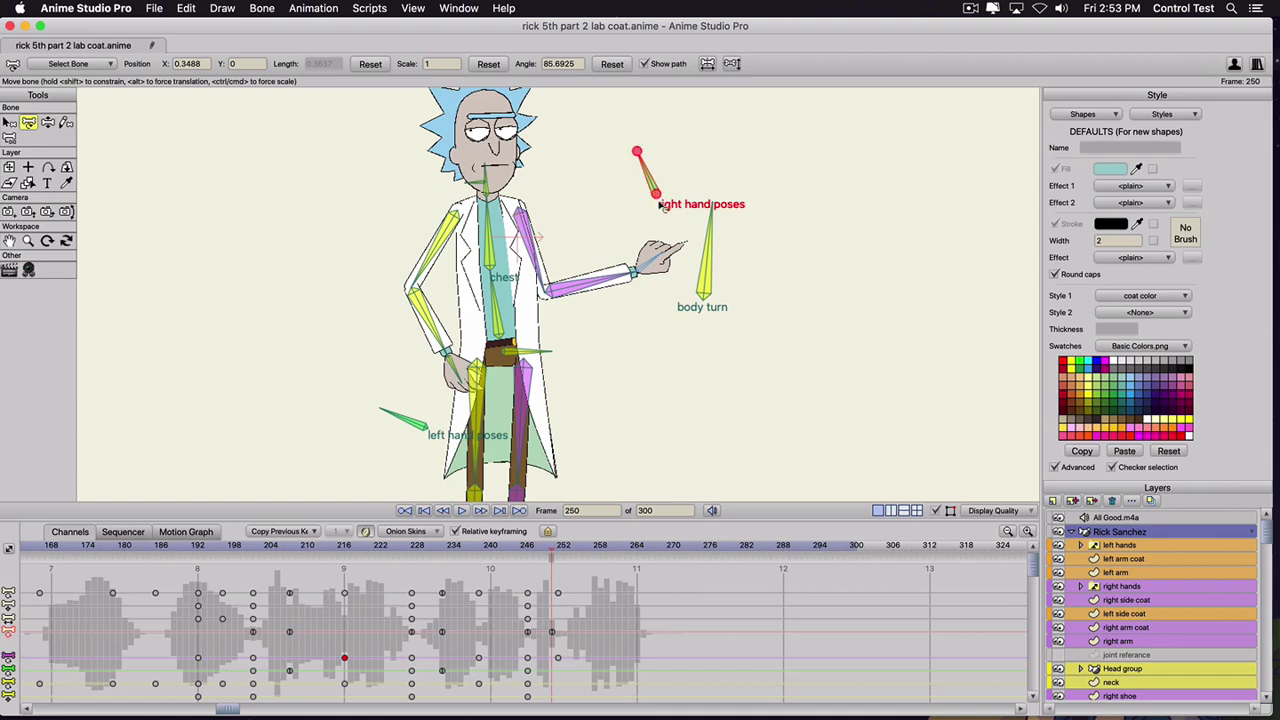
key("super+z")
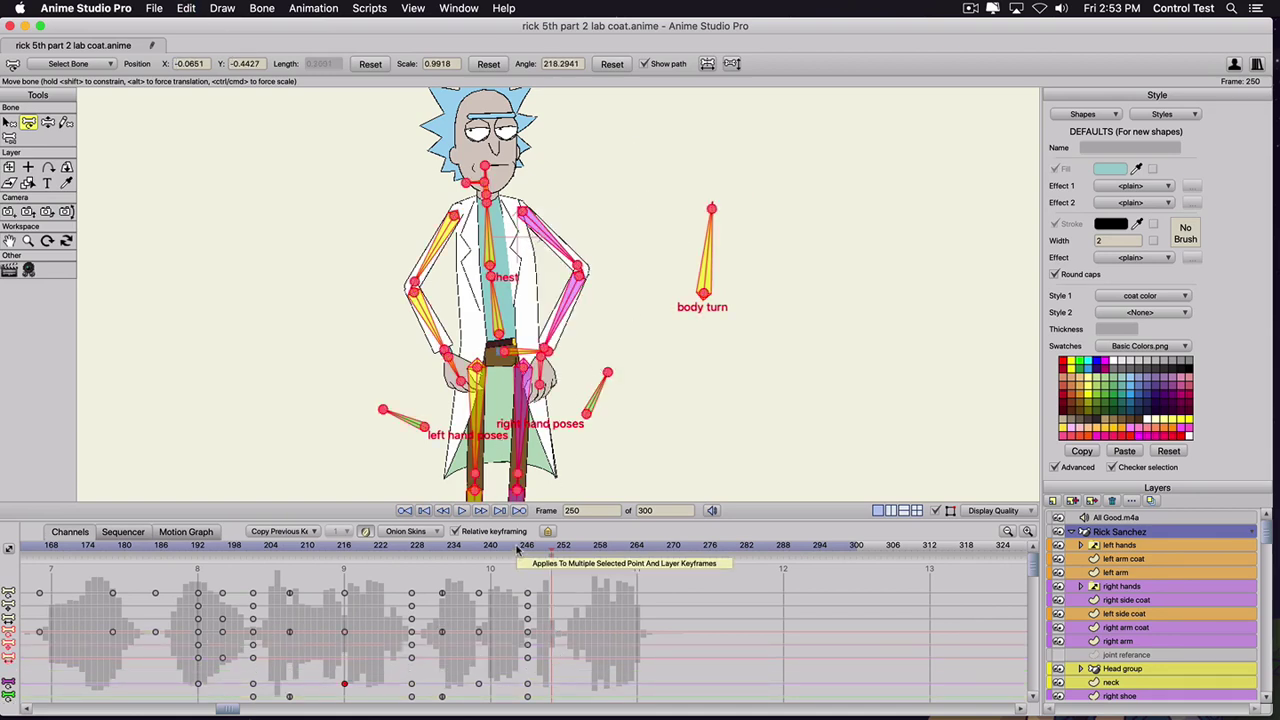
- At frame 253, raise the right forearm by manipulating the arm bones so the hand is at shoulder height
left_click_drag(505, 545, 573, 532)
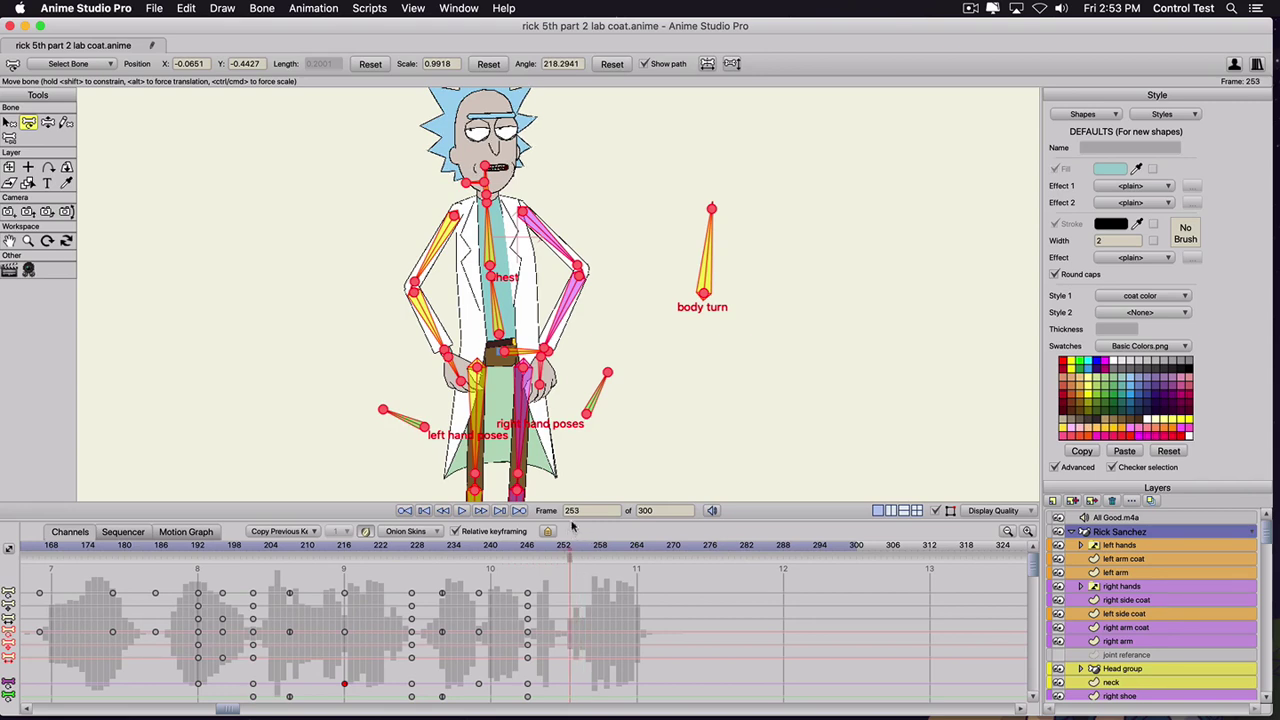
key("z")
left_click_drag(560, 358, 616, 198)
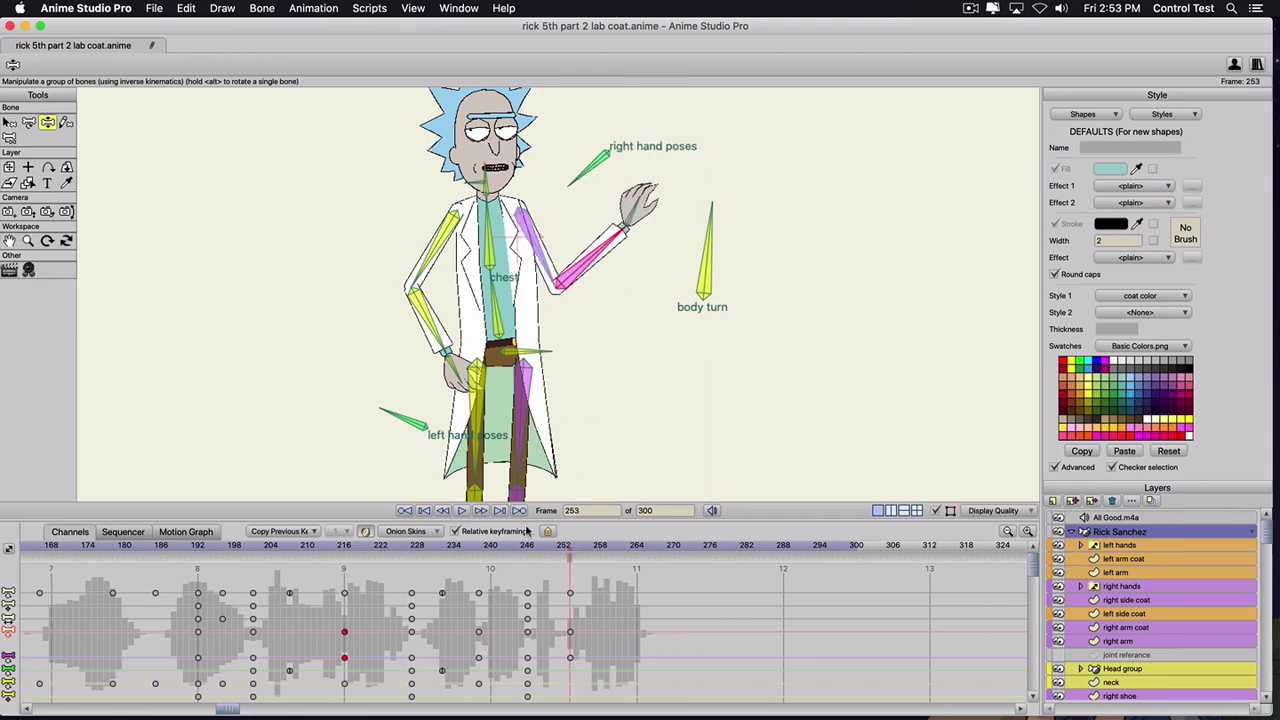
- Shift the raised-arm keys from frame 253 to frame 260 and lean the chest bone toward the raised arm there
left_click(510, 548)
key("space")
key("space")
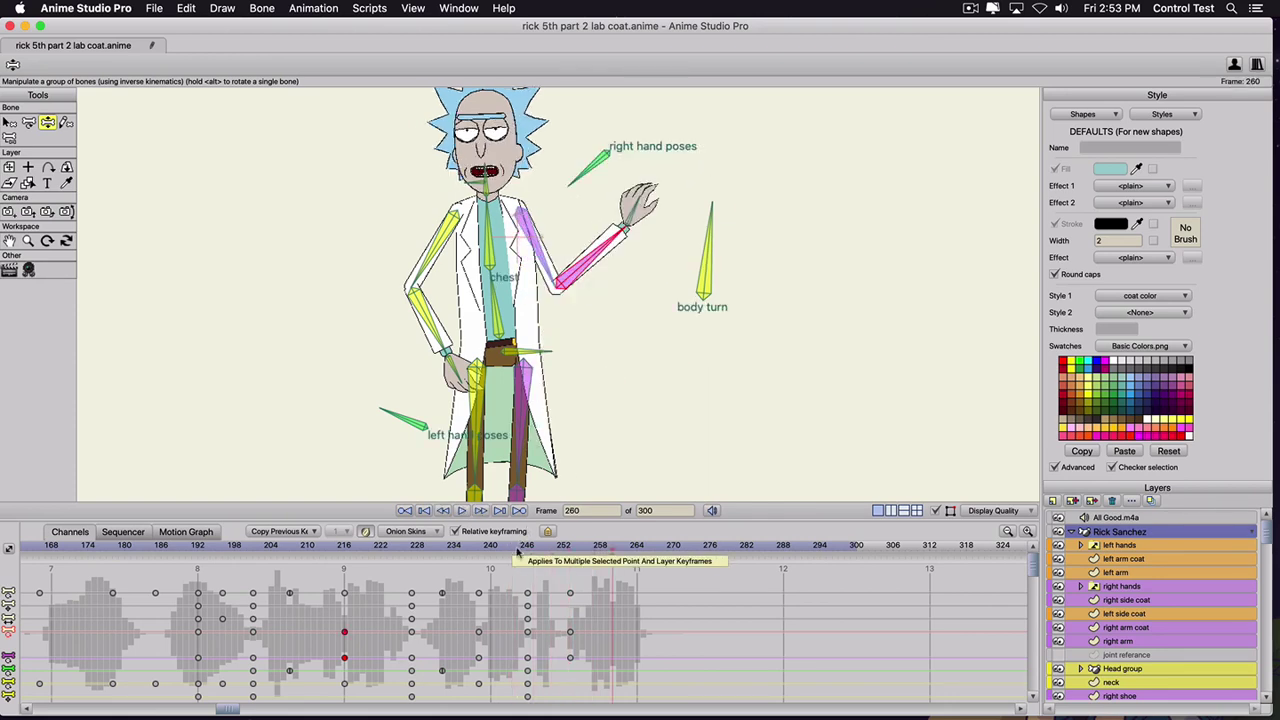
left_click_drag(543, 578, 613, 658)
left_click(506, 240)
left_click_drag(506, 237, 511, 234)
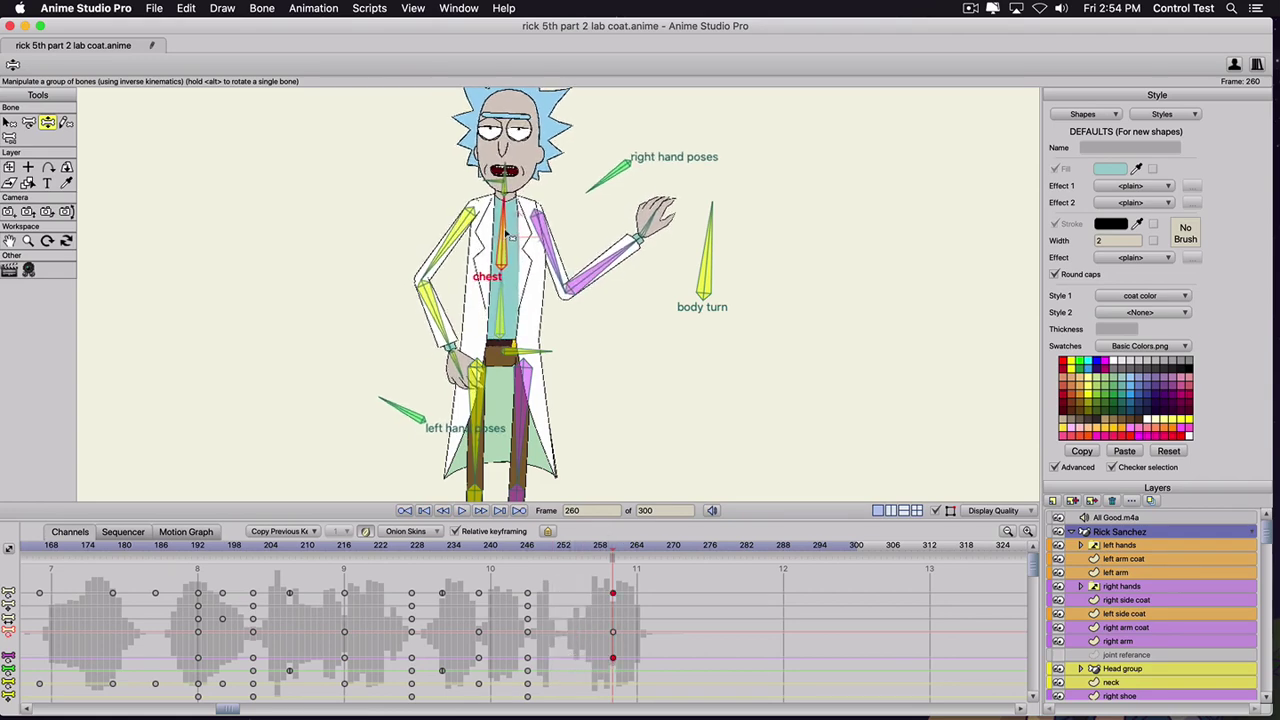
- At frame 255, rotate the right hand poses bone to about 31° and play back the arm gesture
left_click_drag(551, 547, 583, 550)
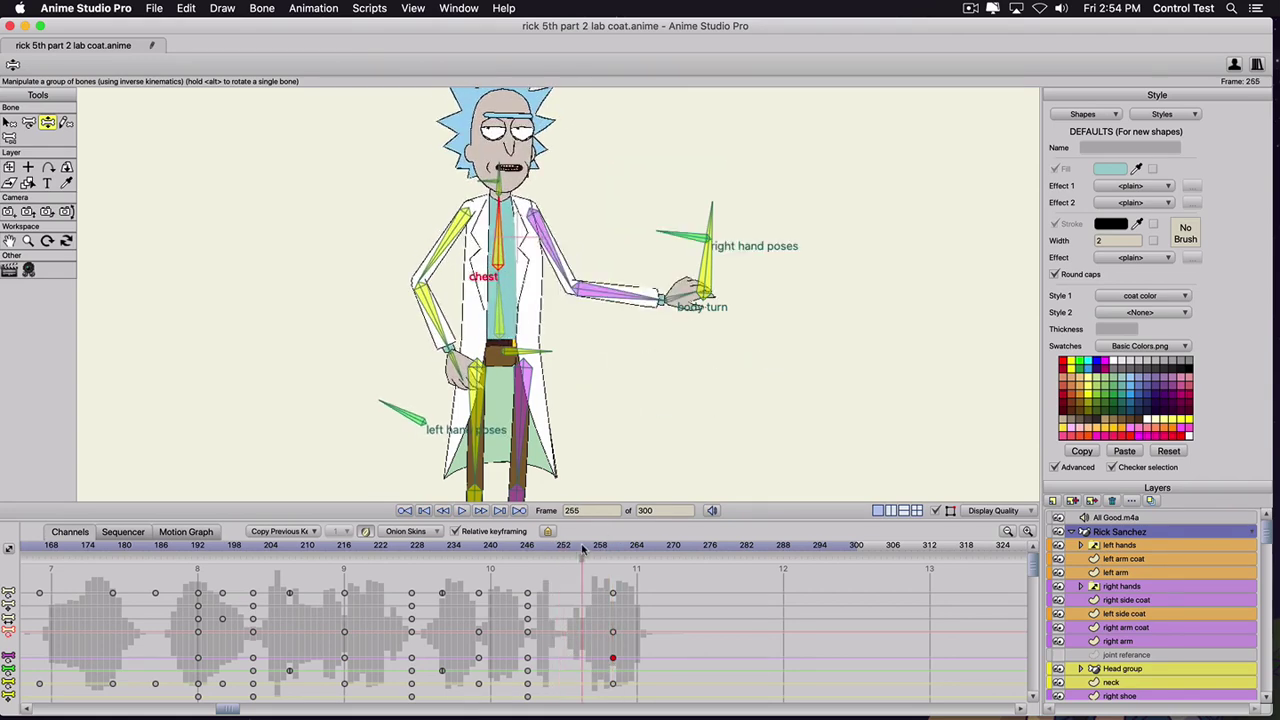
key("t")
left_click_drag(678, 224, 777, 196)
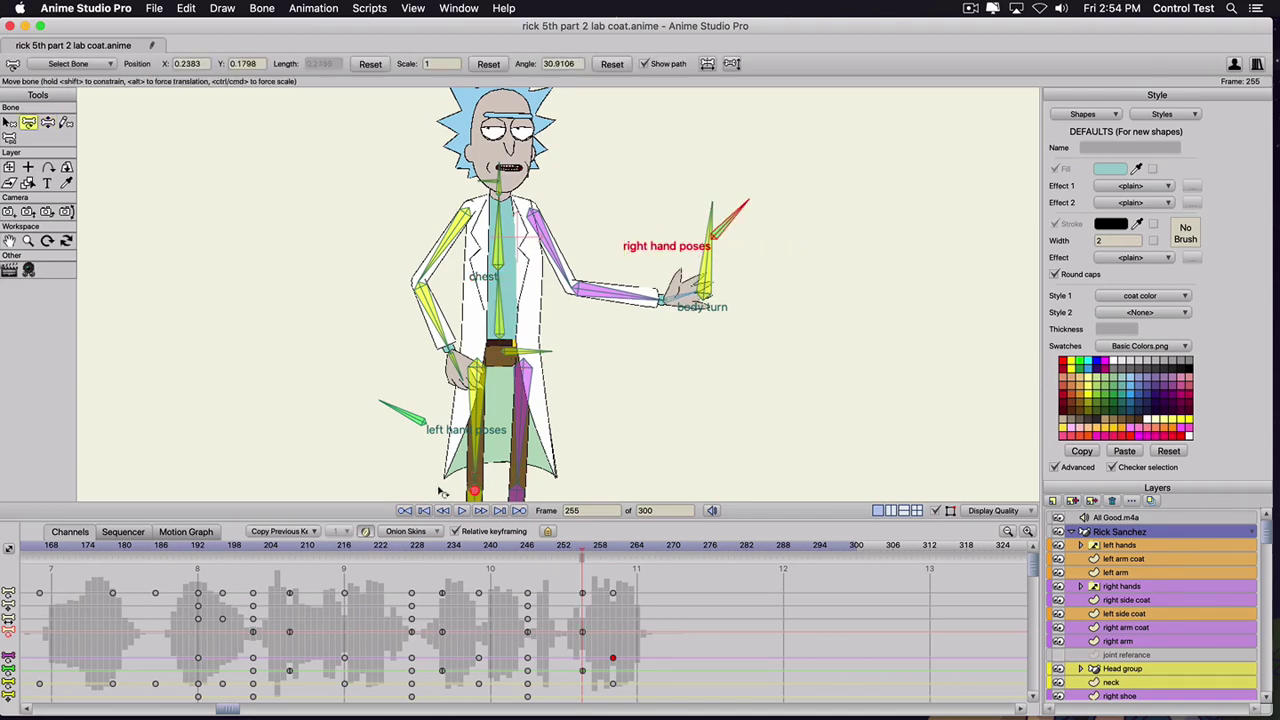
key("space")
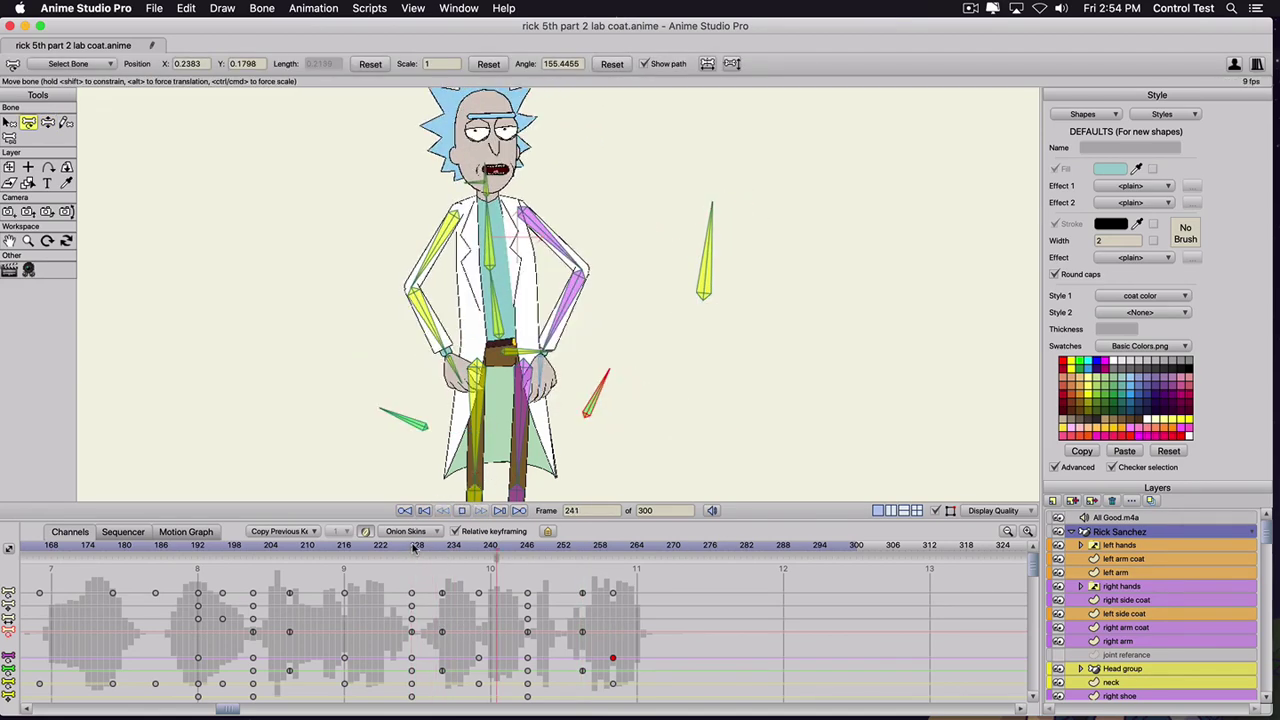
key("space")
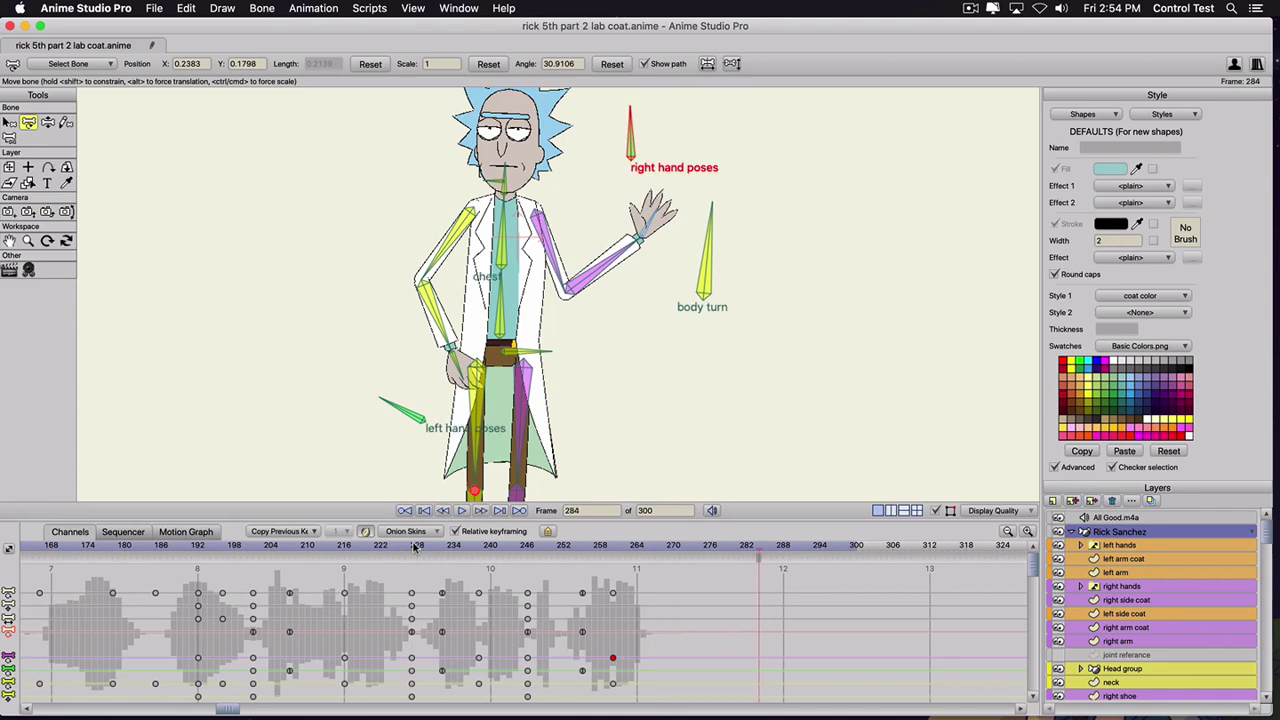
- Key all bones at frame 261, and at frame 269 lower the raised arm so its hand reaches the hip
left_click(618, 553)
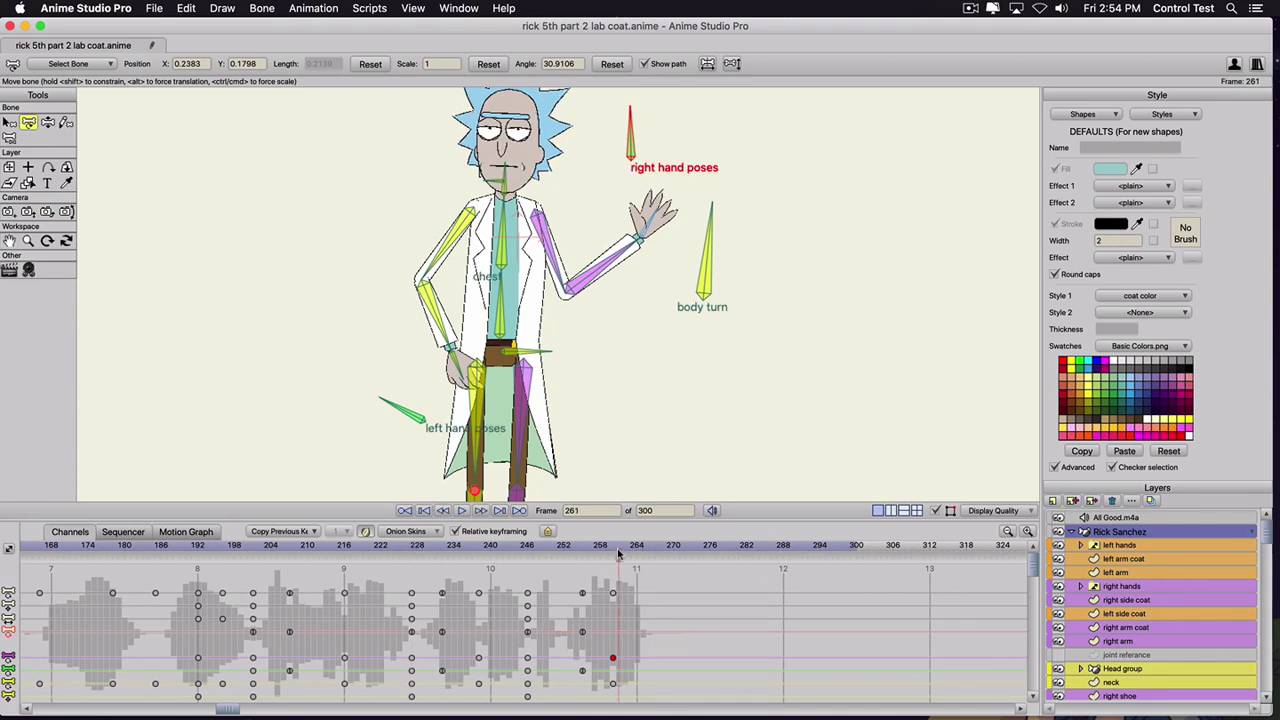
key("super+a")
key("super+f")
left_click(668, 552)
key("z")
left_click_drag(626, 245, 486, 340)
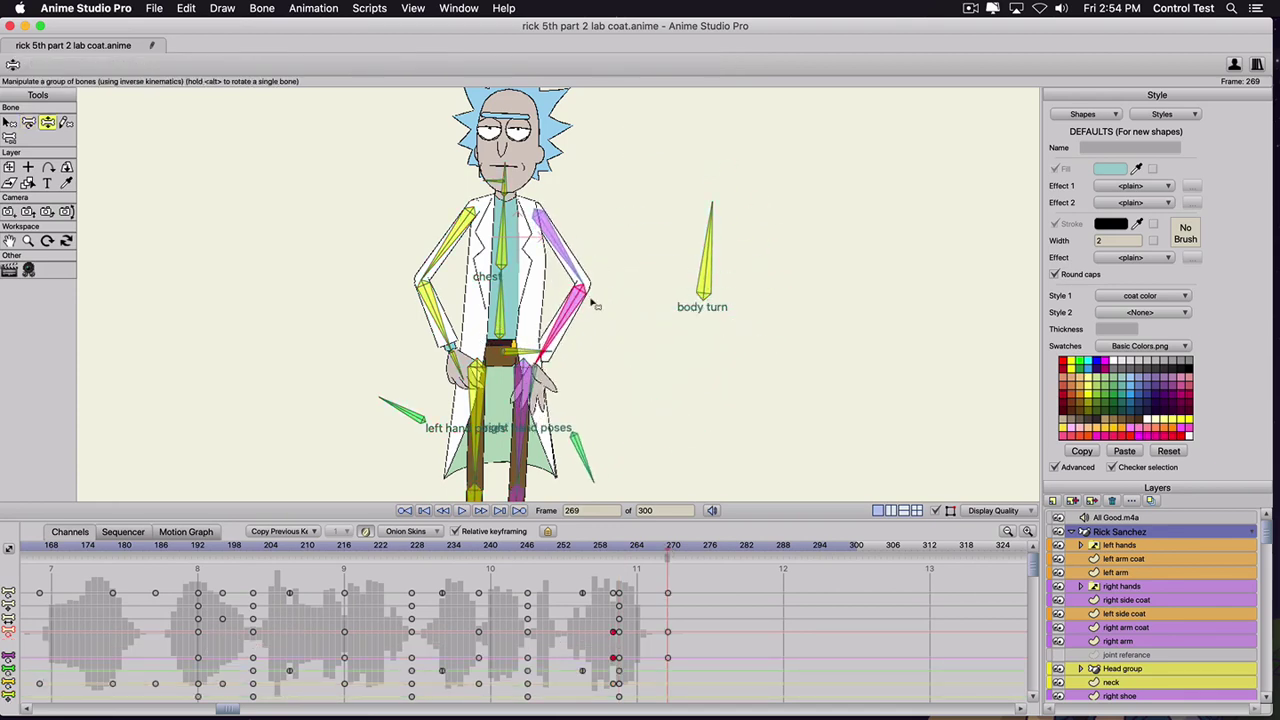
- At frame 261, rotate the body turn bone to about 21° and play back the turn
left_click(528, 548)
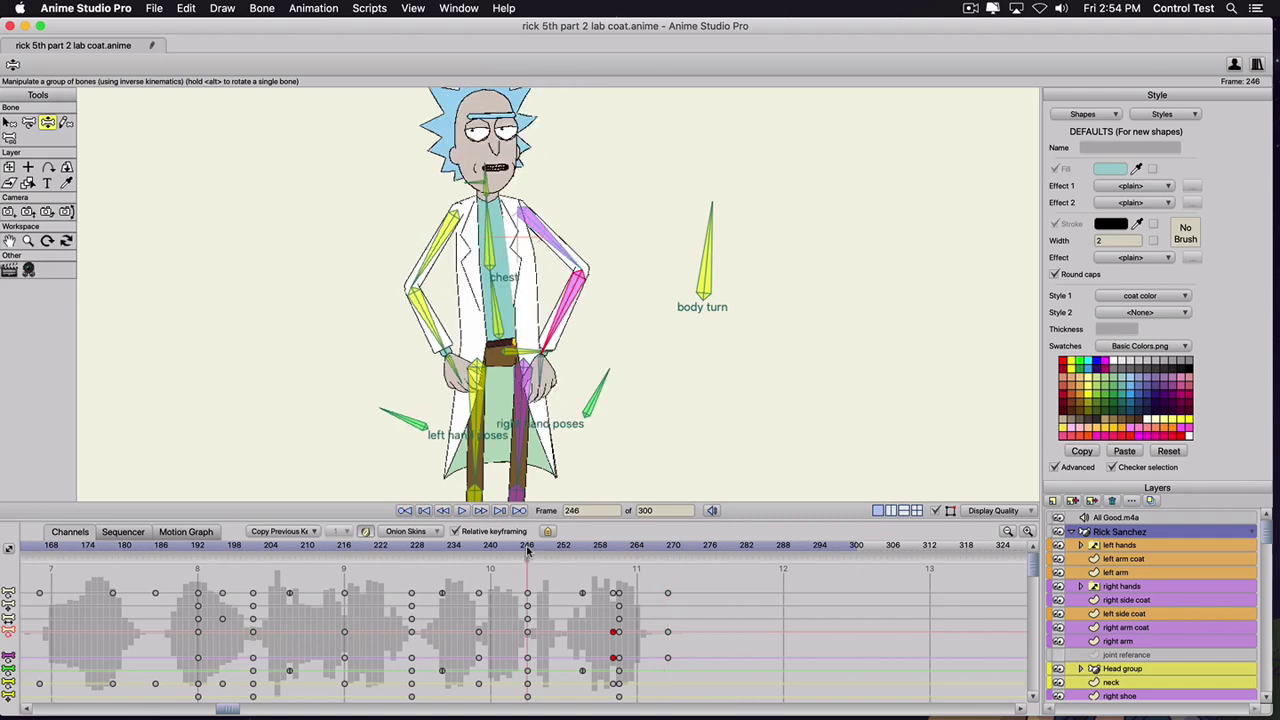
left_click(618, 550)
key("t")
left_click_drag(721, 261, 739, 289)
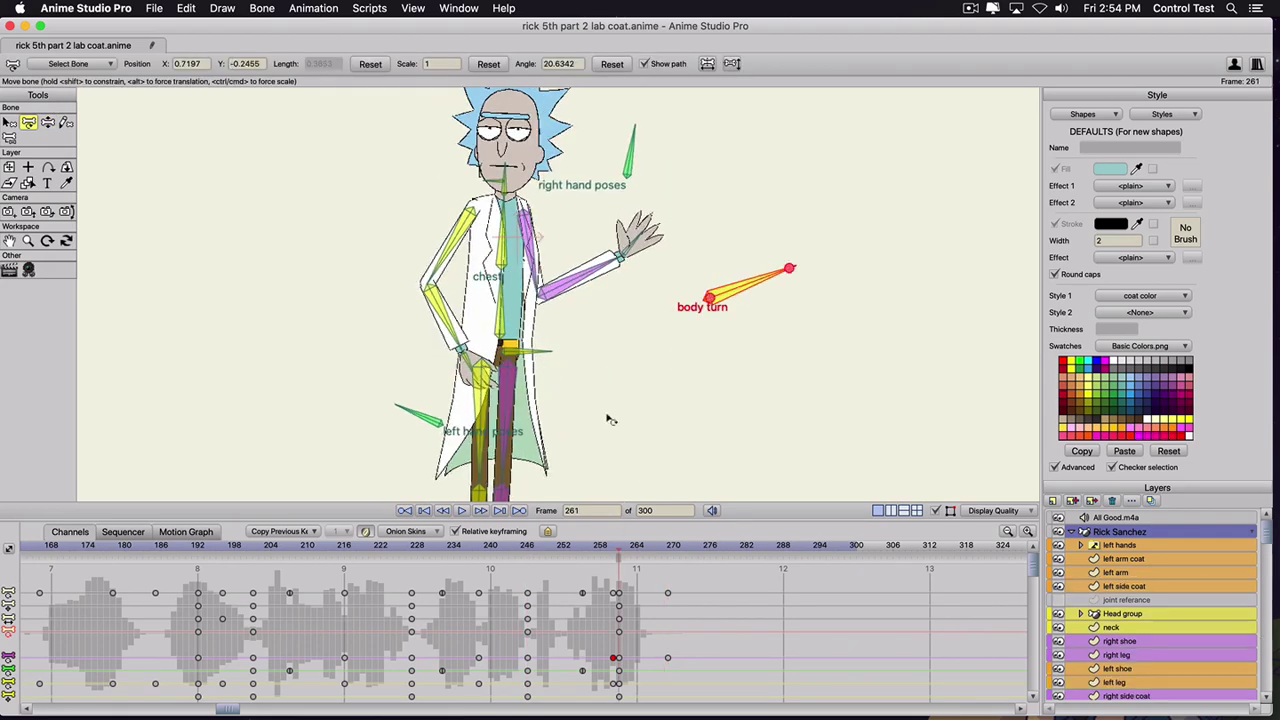
key("space")
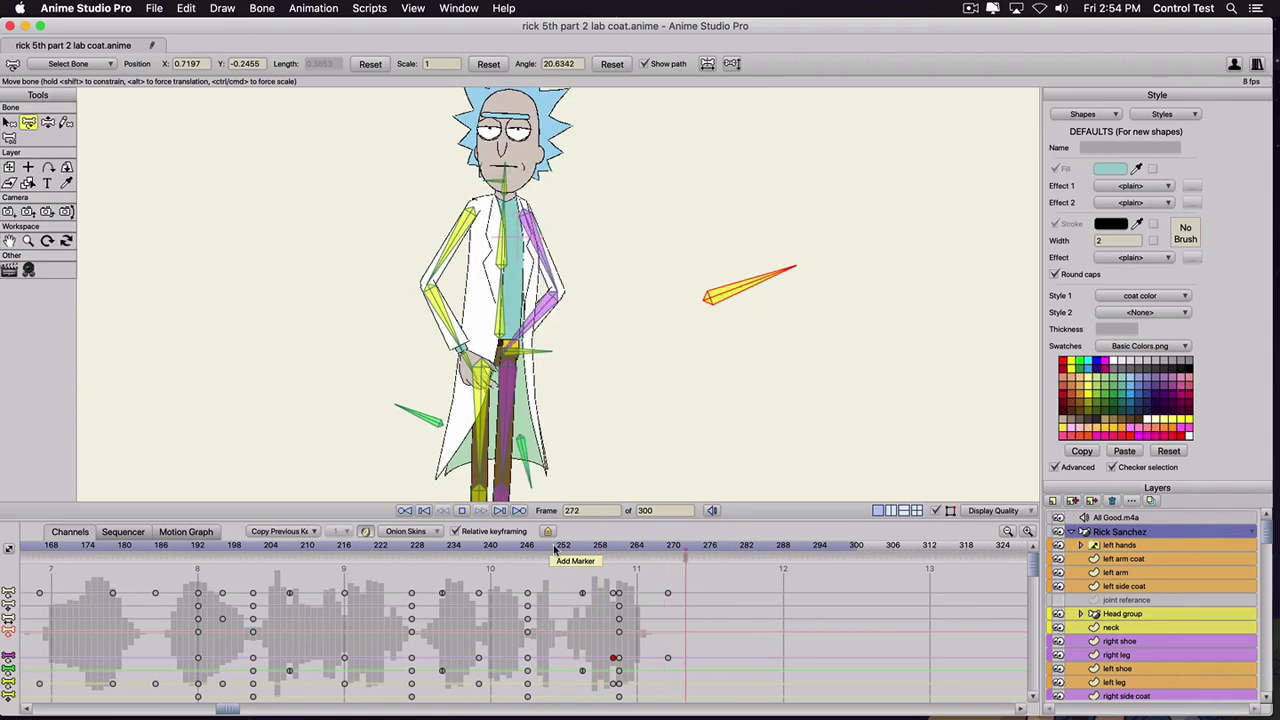
key("space")
- Move the arm-lowering keys from frame 269 to frame 281 and play back the slower motion
left_click_drag(642, 582, 740, 659)
key("space")
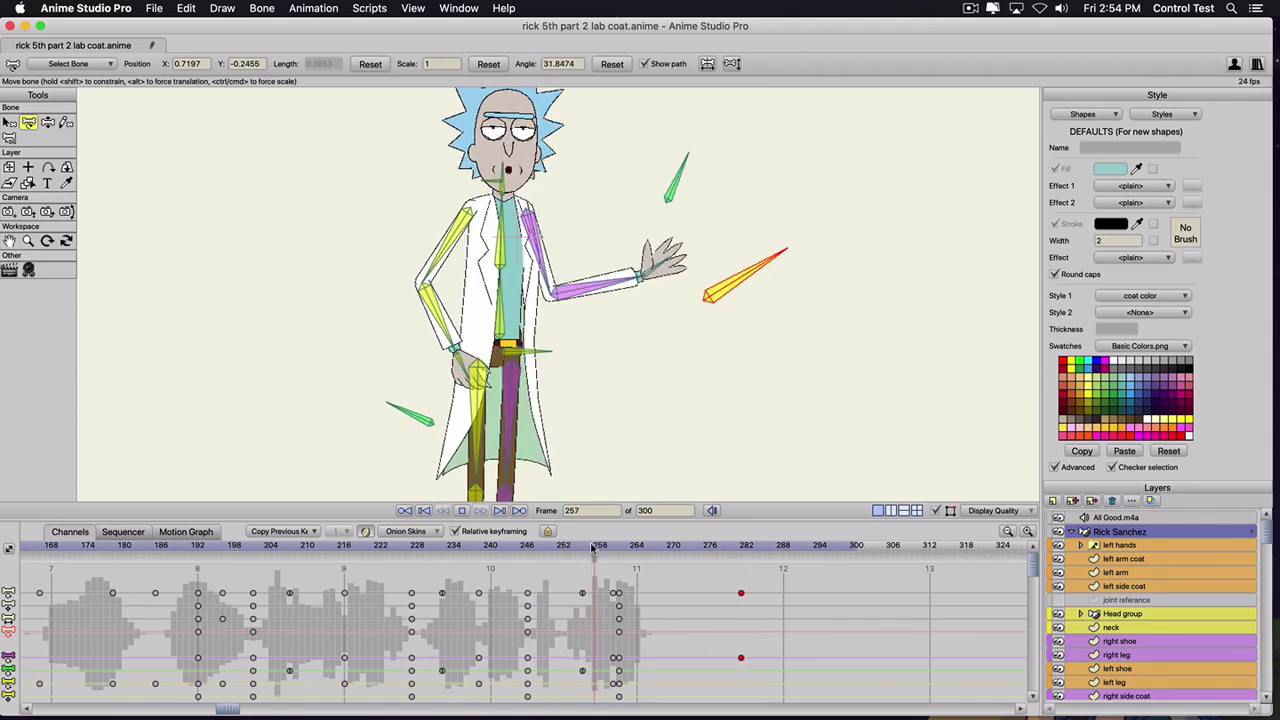
key("space")
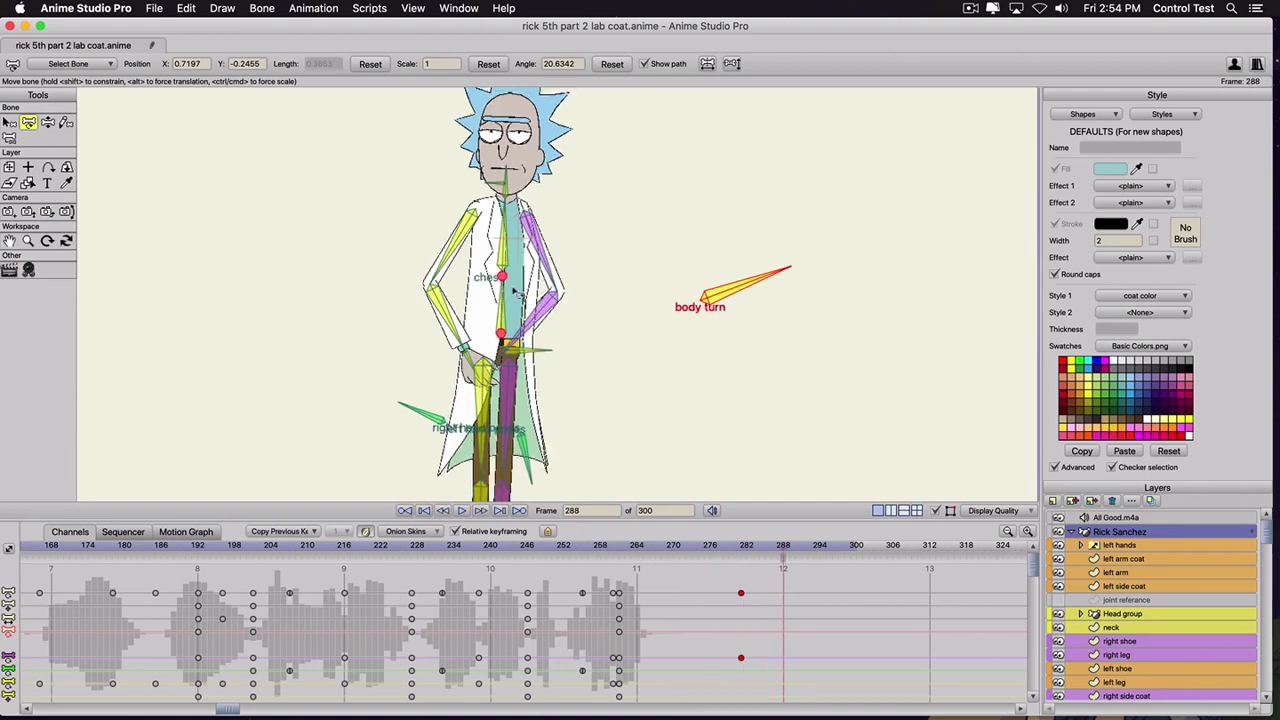
- Examine the turned character's coat, arms and hands at frame 288, both close up and at full figure
scroll(515, 288, "down", 5)
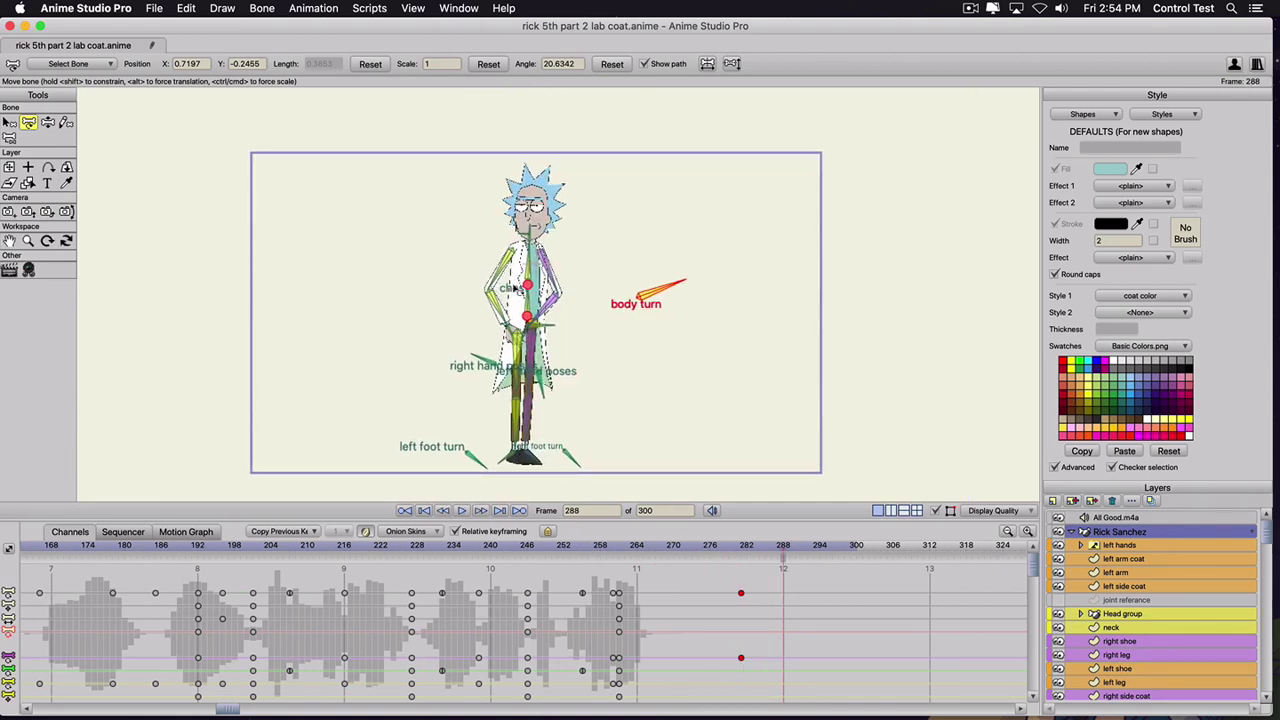
left_click(543, 268)
scroll(540, 271, "up", 6)
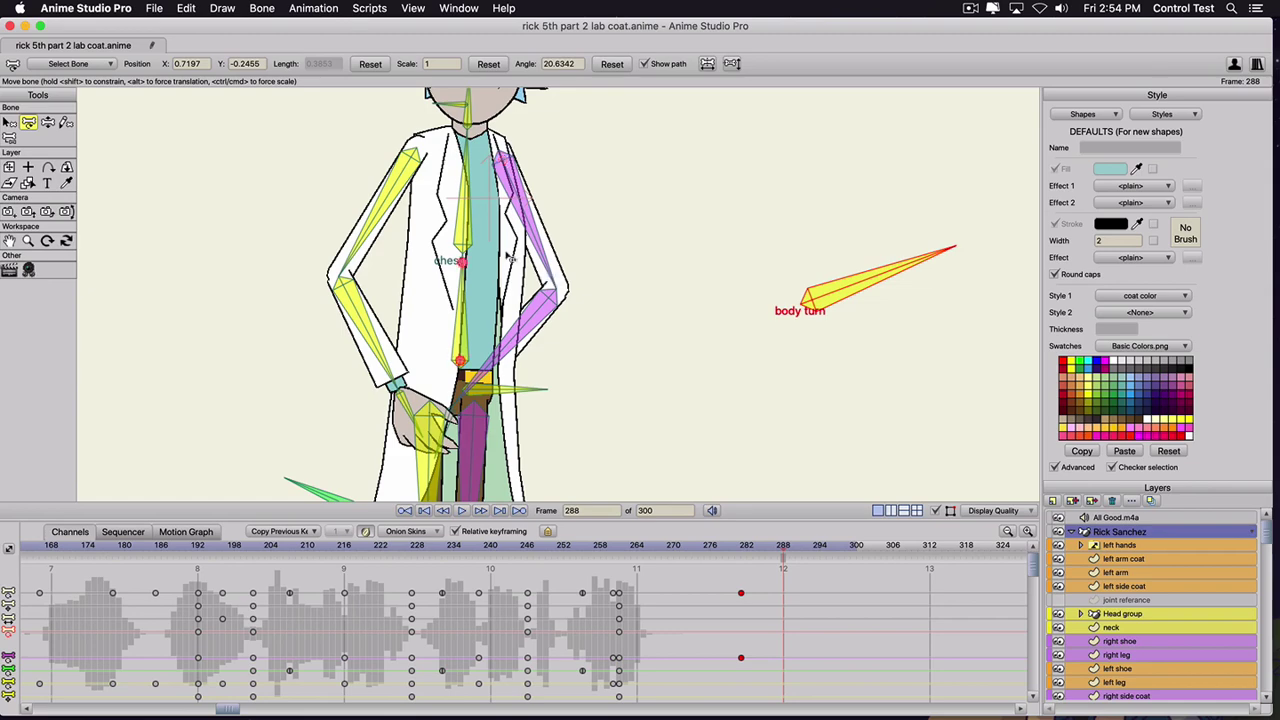
scroll(467, 279, "down", 5)
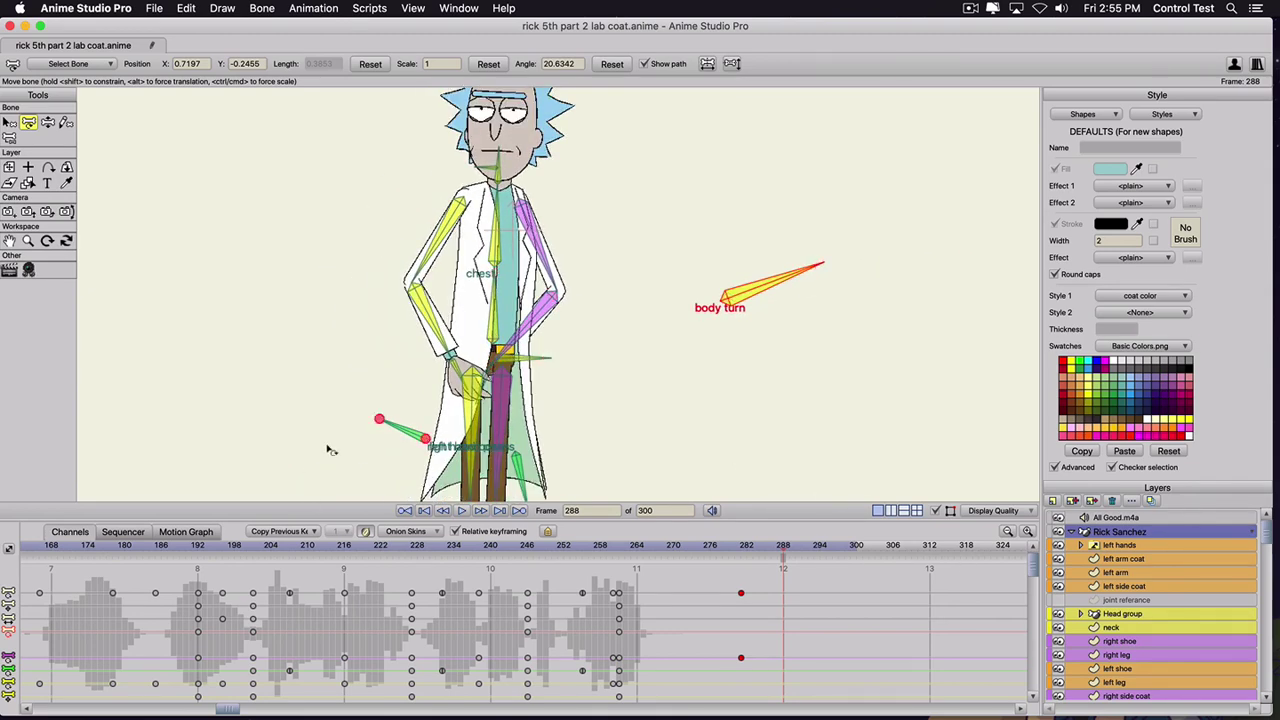
scroll(331, 440, "down", 2)
scroll(407, 391, "up", 5)
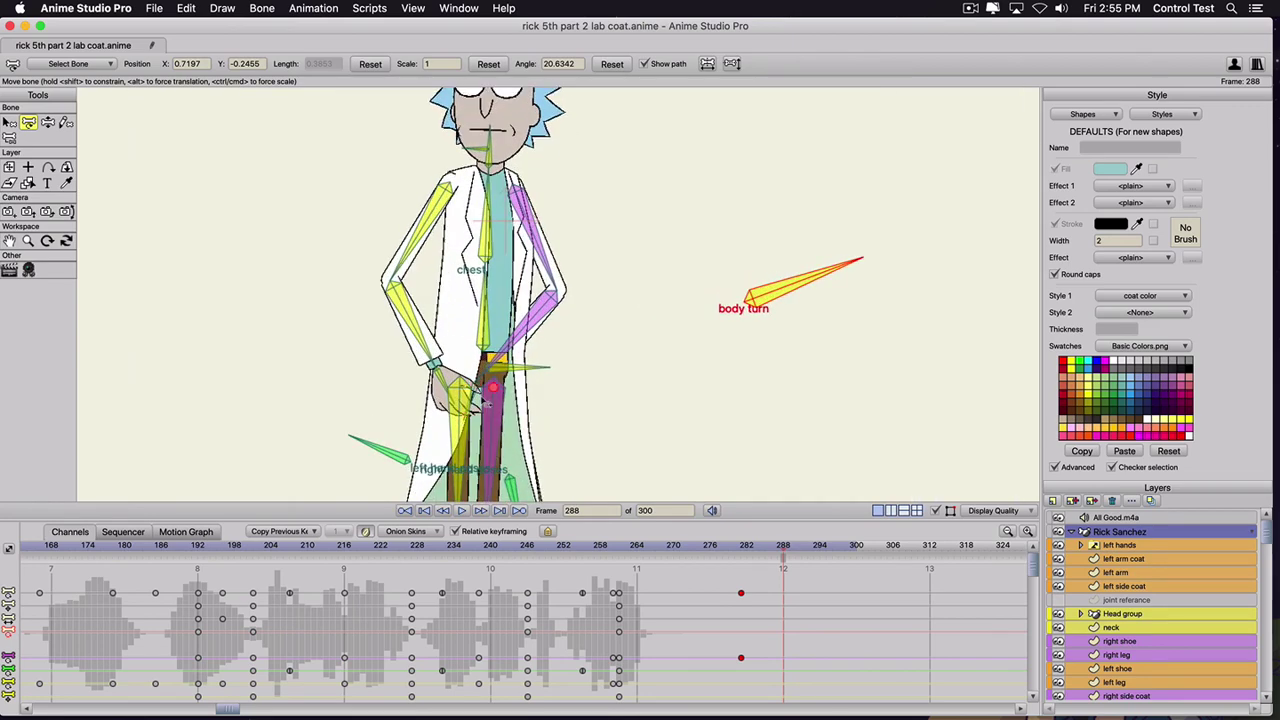
scroll(521, 297, "down", 4)
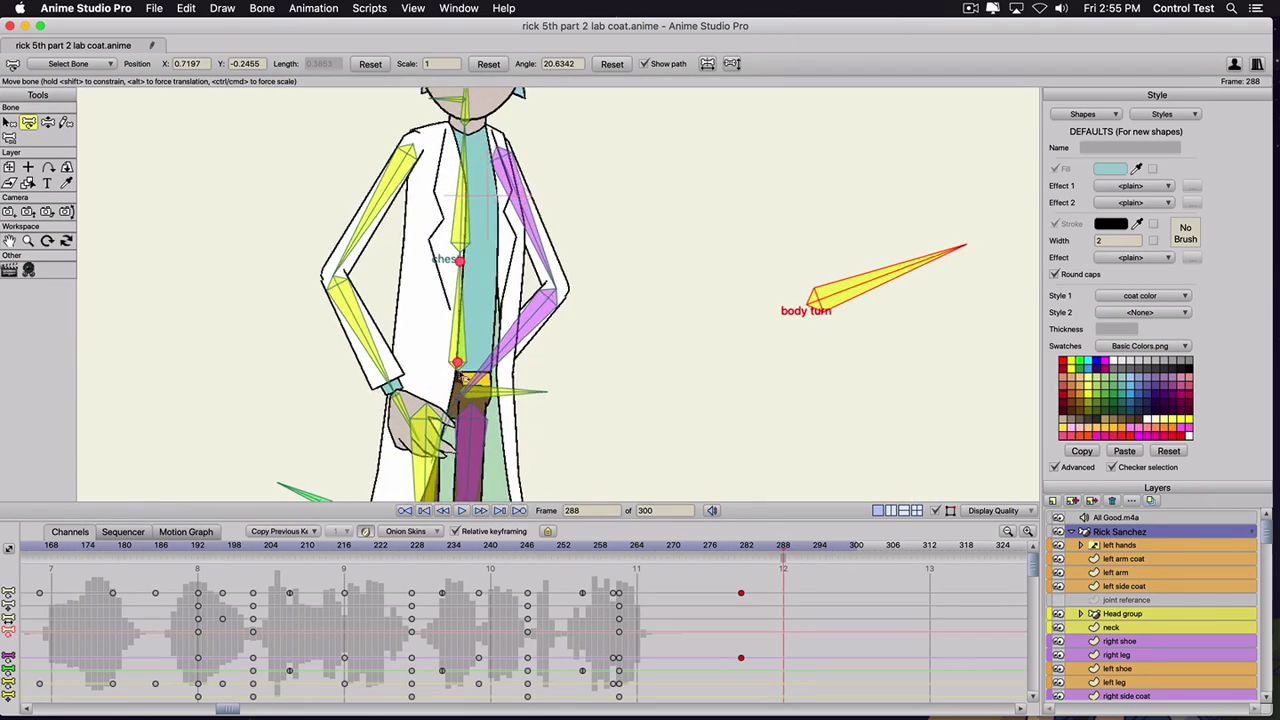
left_click(509, 295)
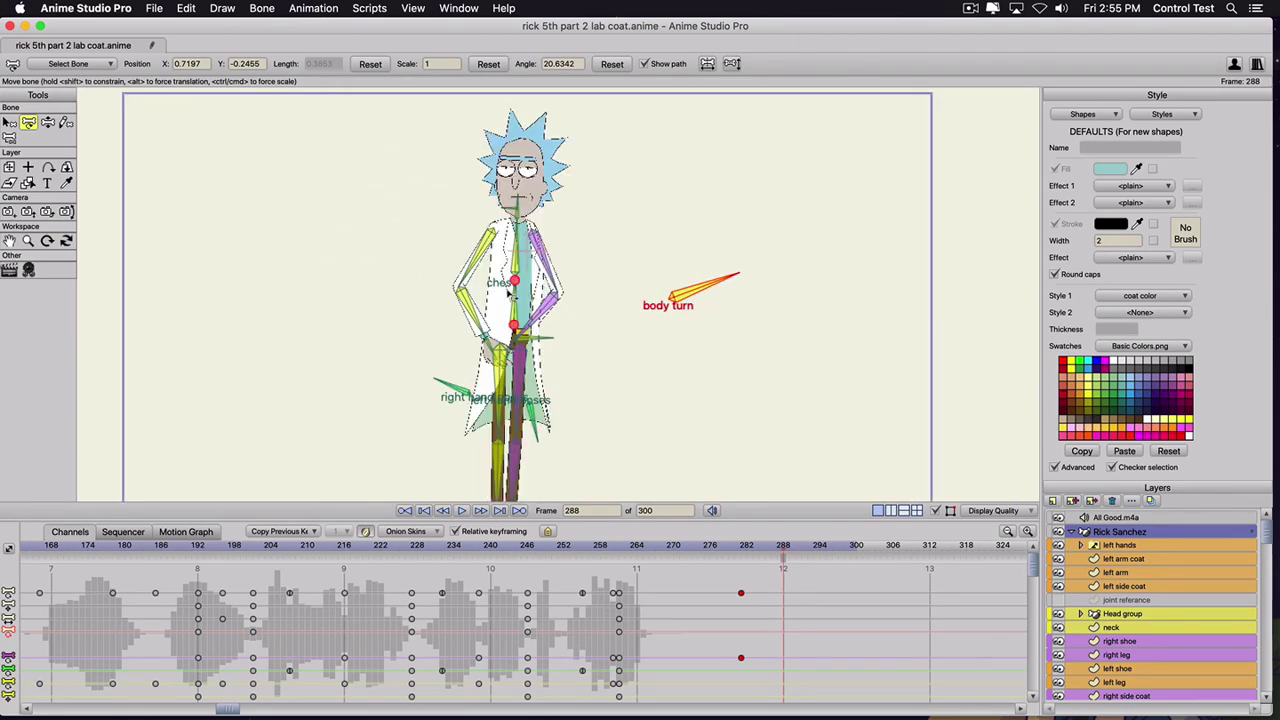